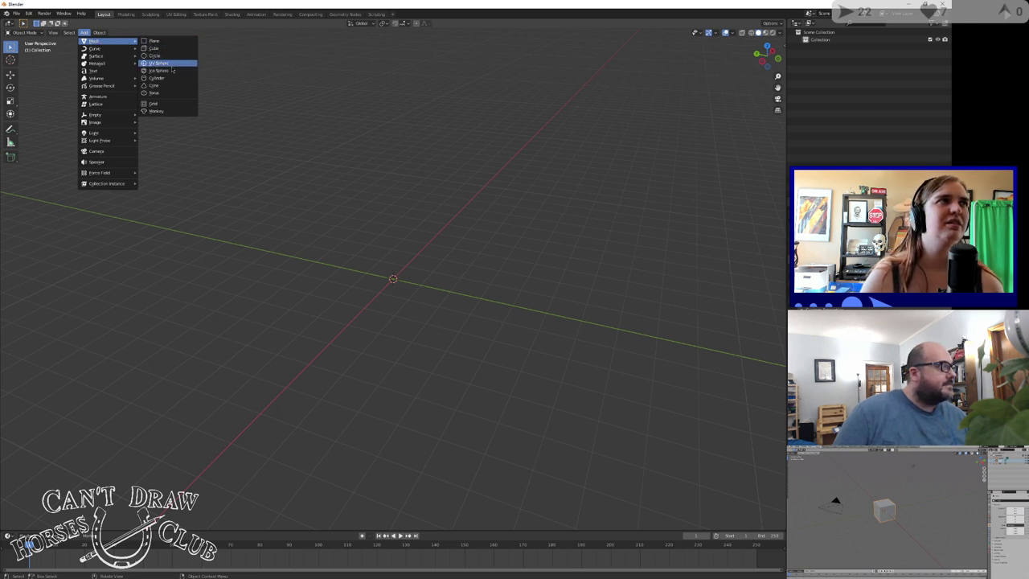
Add an ico sphere, raise its subdivisions to 5 and display the viewport in wireframe
{"action": "left_click", "coordinate": [166, 72]}
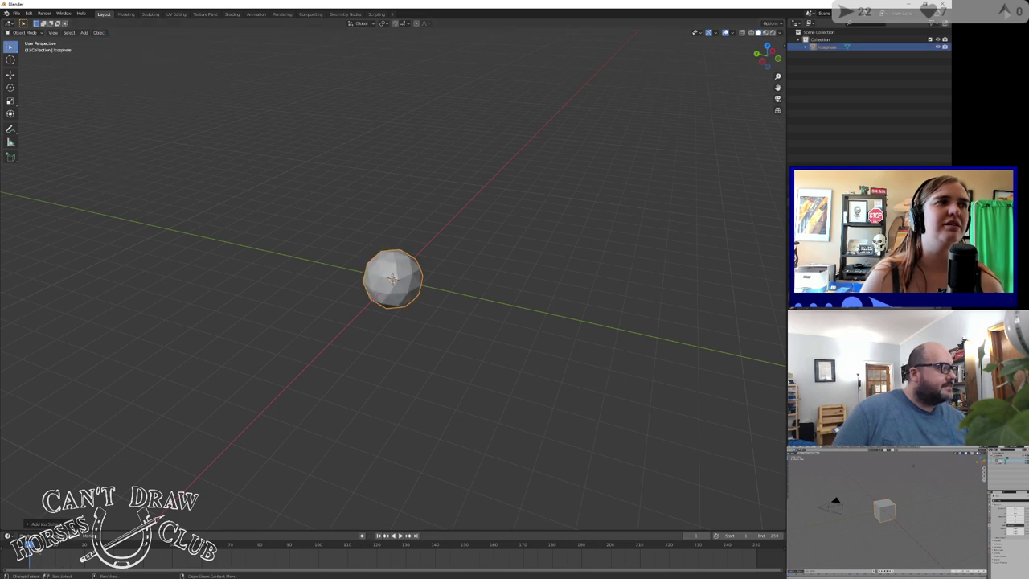
{"action": "left_click", "coordinate": [29, 524]}
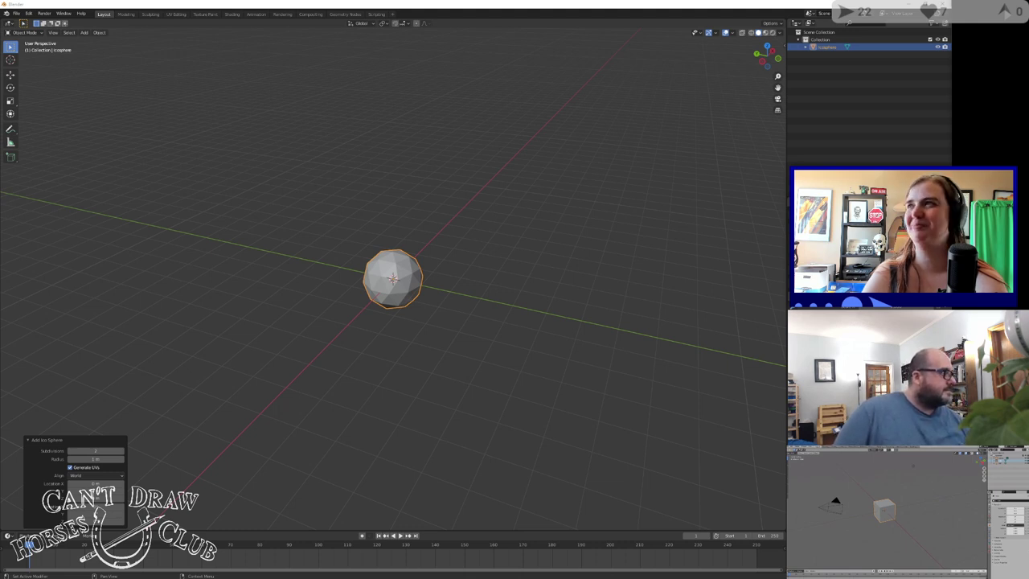
{"action": "left_click", "coordinate": [122, 451]}
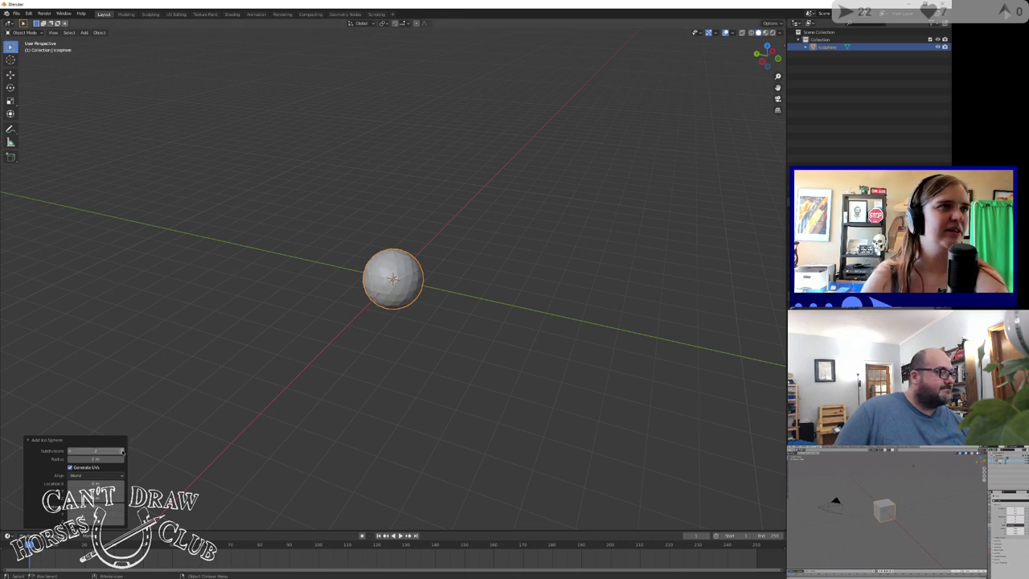
{"action": "left_click", "coordinate": [122, 452]}
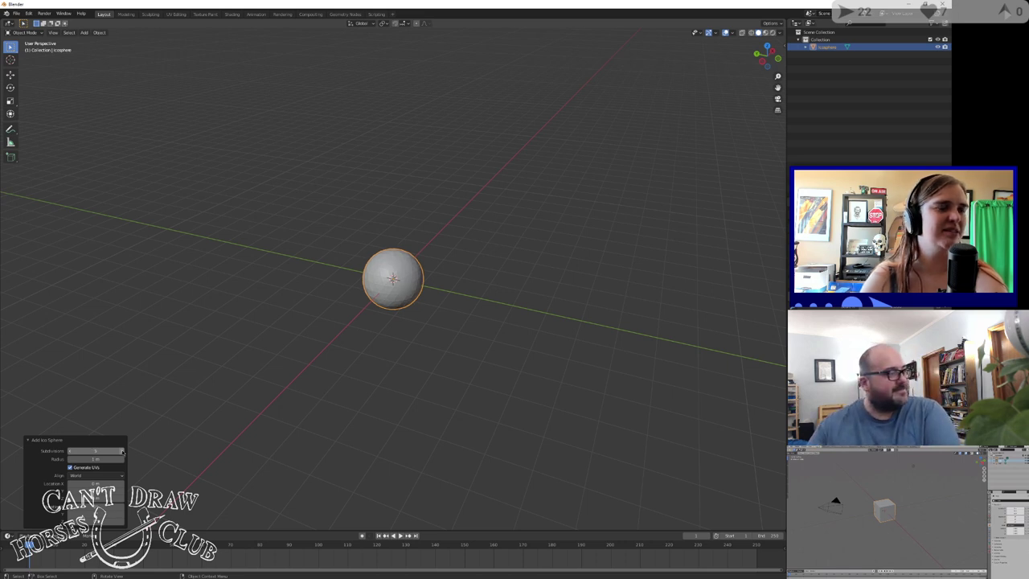
{"action": "scroll", "coordinate": [327, 306], "scroll_direction": "up", "scroll_amount": 8}
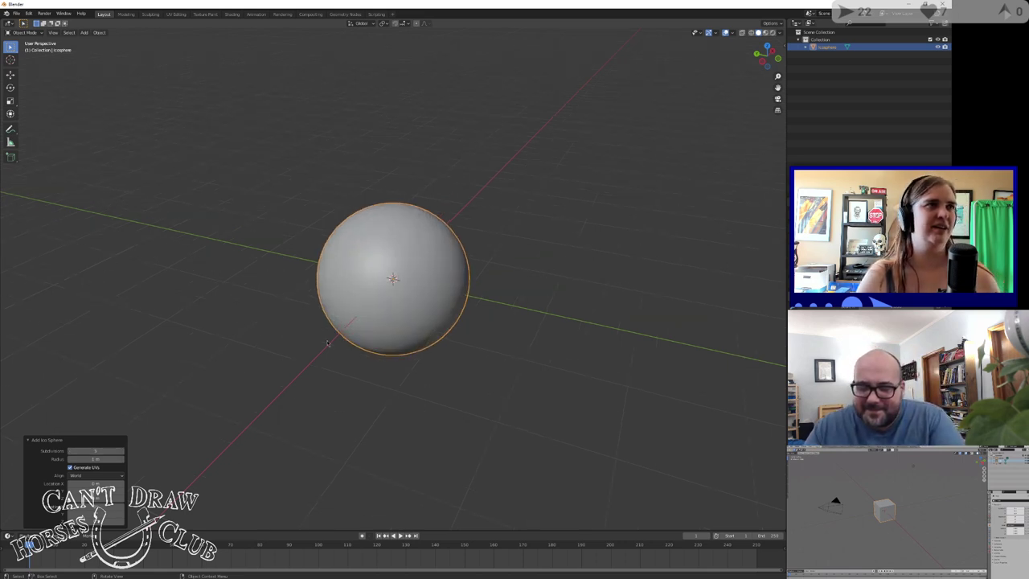
{"action": "left_click", "coordinate": [750, 33]}
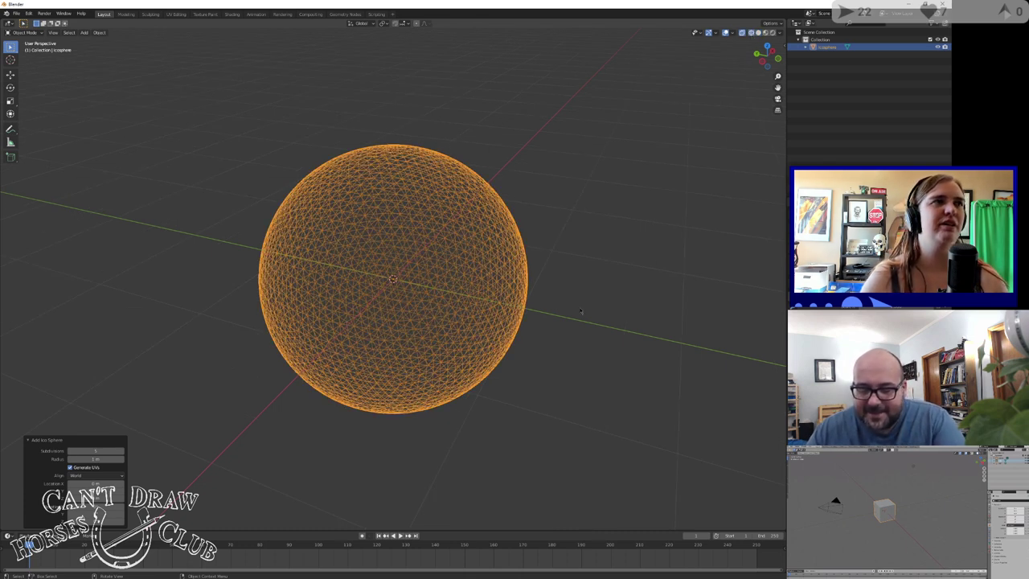
Replace the ico sphere with a UV sphere for comparison, and delete the UV sphere again
{"action": "key", "text": "Delete"}
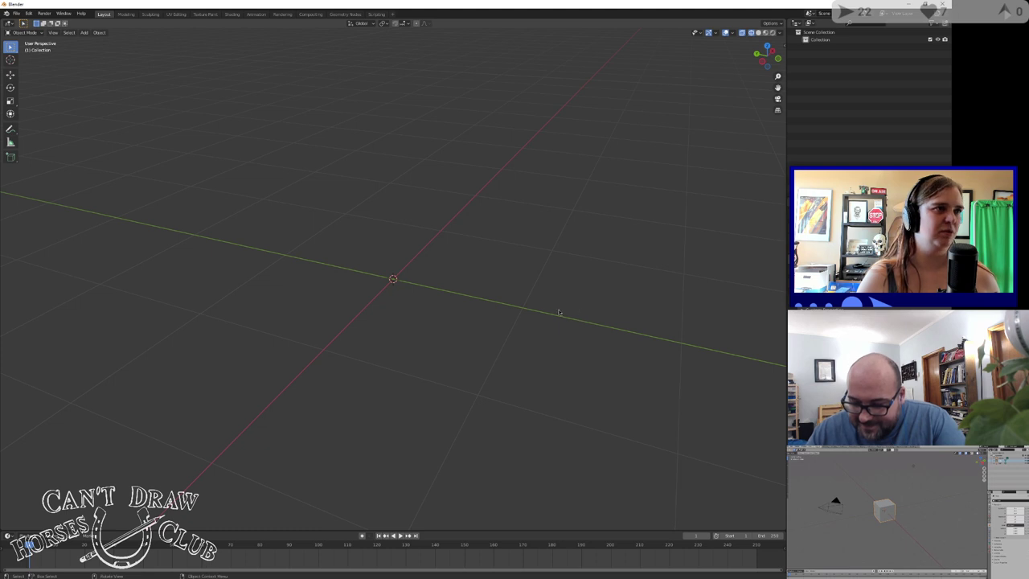
{"action": "left_click", "coordinate": [84, 32]}
{"action": "mouse_move", "coordinate": [97, 41]}
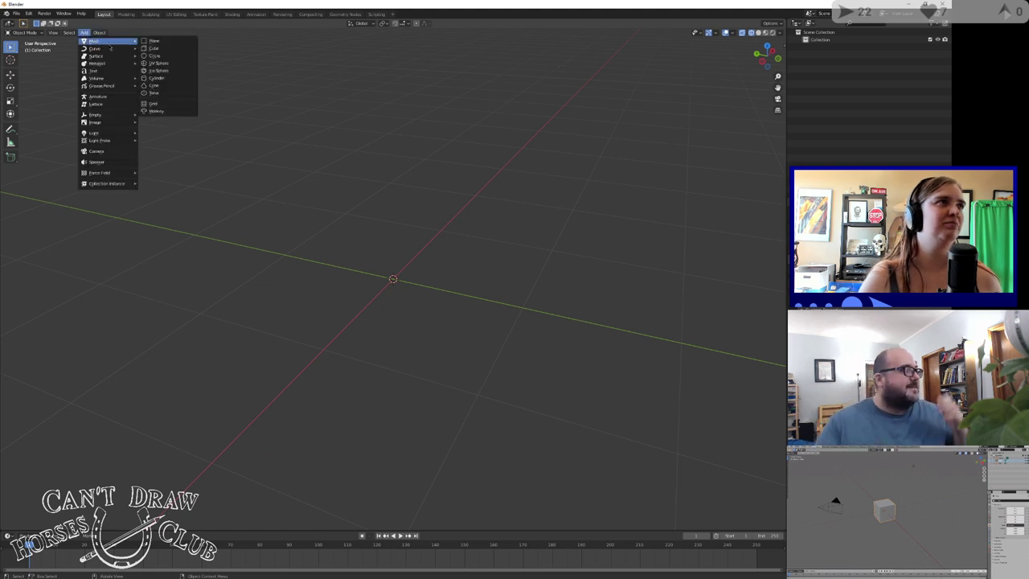
{"action": "left_click", "coordinate": [160, 63]}
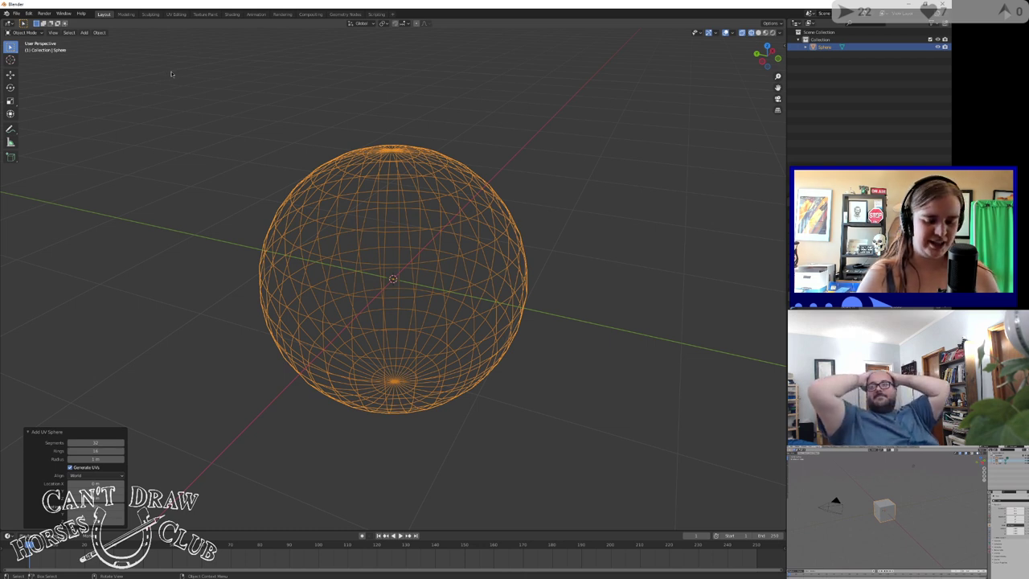
{"action": "key", "text": "Delete"}
Add a new ico sphere and reduce its subdivisions to 1
{"action": "left_click", "coordinate": [98, 33]}
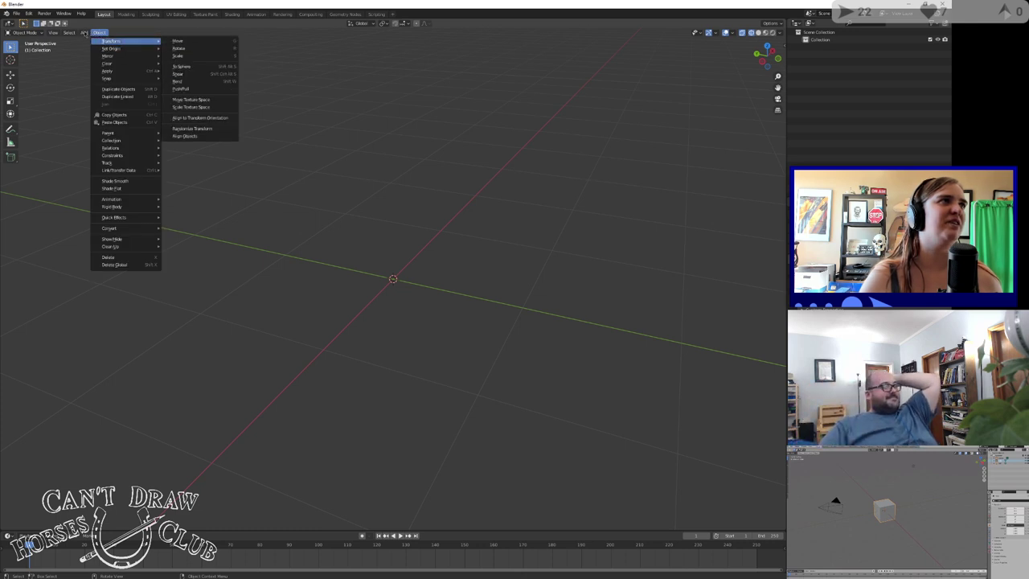
{"action": "left_click", "coordinate": [84, 33]}
{"action": "mouse_move", "coordinate": [108, 48]}
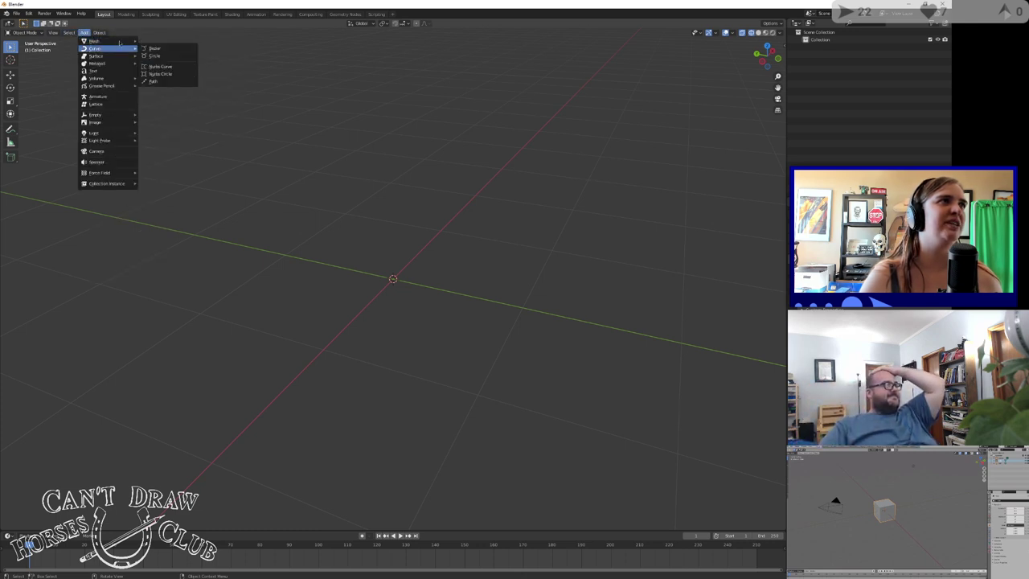
{"action": "left_click", "coordinate": [155, 70]}
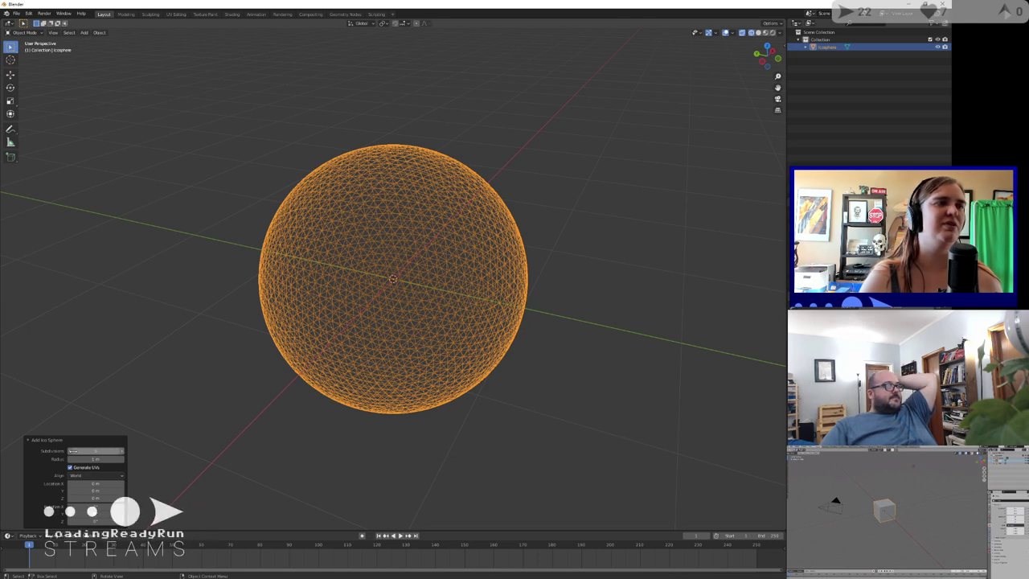
{"action": "left_click", "coordinate": [70, 451]}
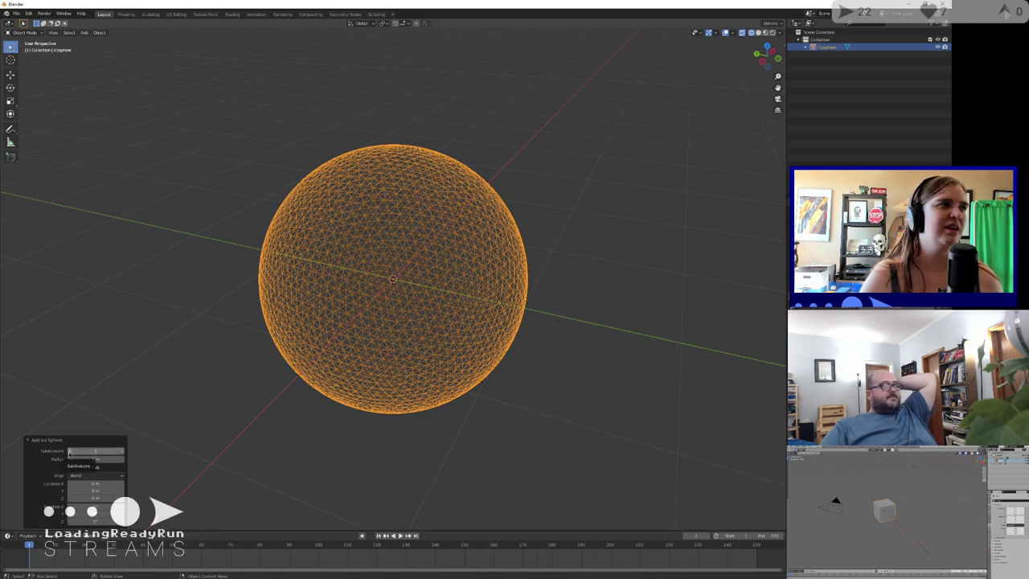
{"action": "left_click", "coordinate": [70, 451]}
{"action": "left_click", "coordinate": [70, 451]}
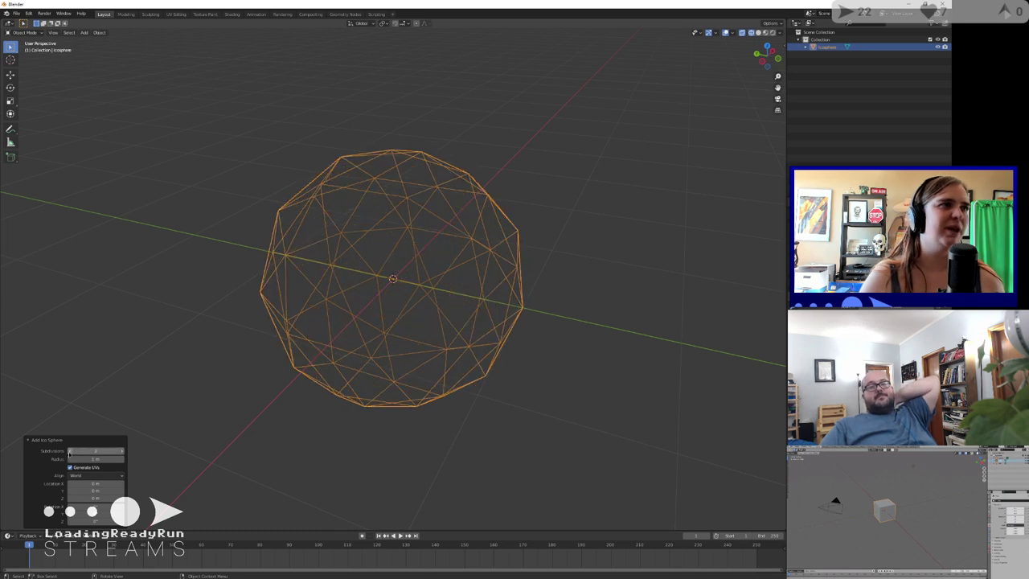
{"action": "left_click", "coordinate": [70, 451]}
{"action": "middle_click_drag", "start_coordinate": [120, 455], "coordinate": [232, 435]}
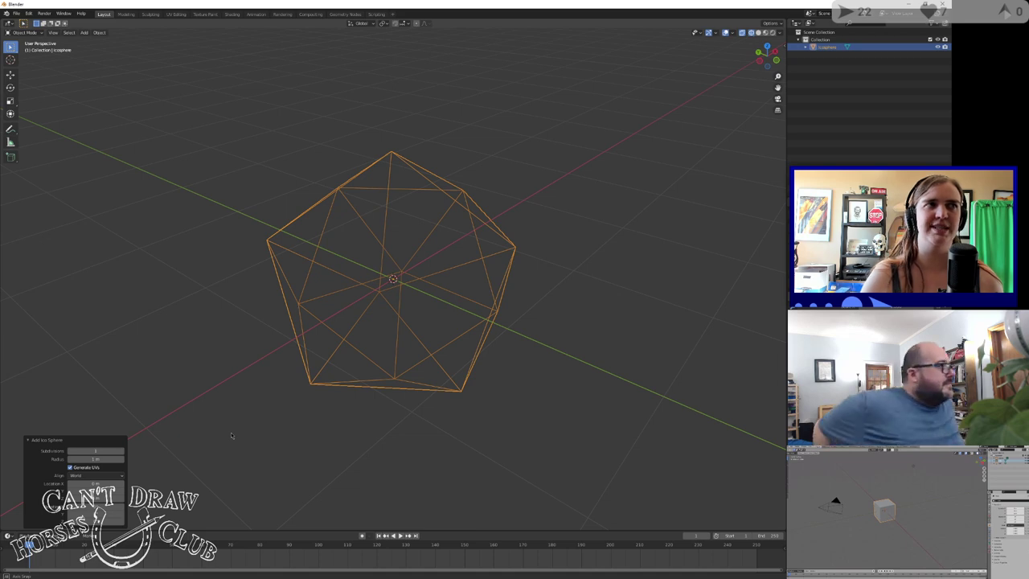
{"action": "middle_click_drag", "start_coordinate": [231, 435], "coordinate": [398, 444]}
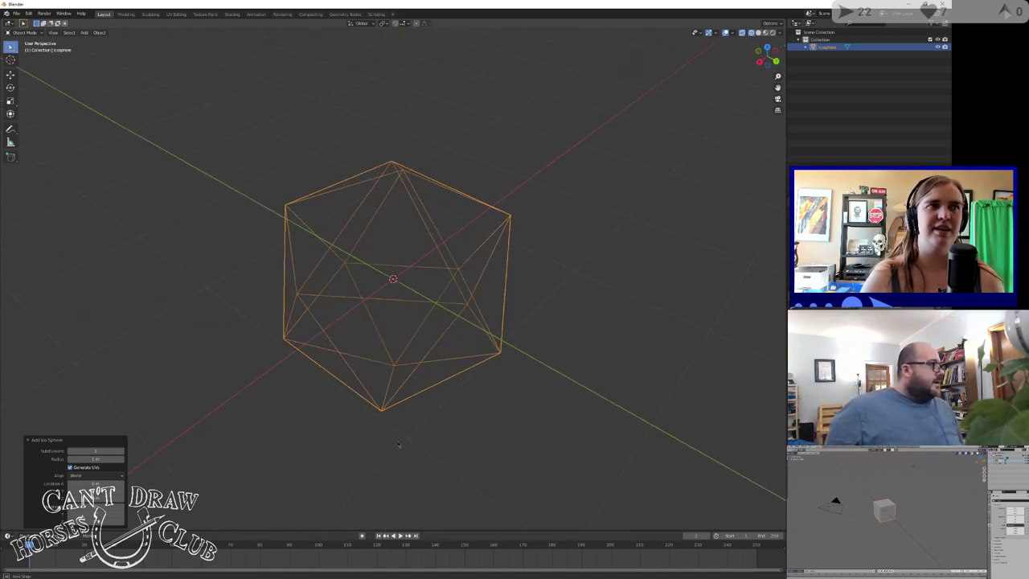
Raise the ico sphere's subdivisions to 6 and return the viewport to solid shading
{"action": "left_click", "coordinate": [121, 452]}
{"action": "left_click", "coordinate": [122, 452]}
{"action": "left_click", "coordinate": [122, 452]}
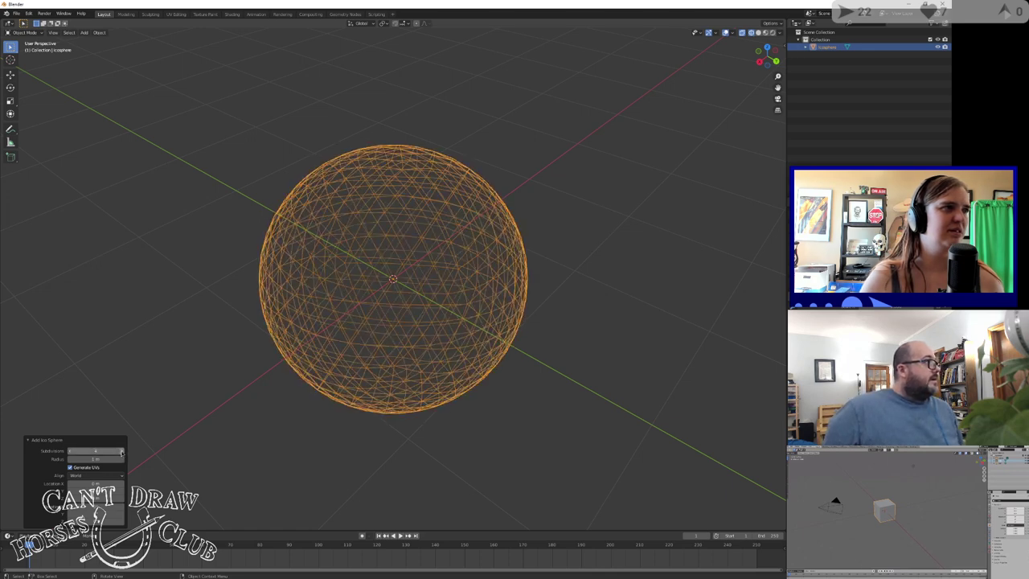
{"action": "left_click", "coordinate": [122, 452]}
{"action": "left_click", "coordinate": [122, 452]}
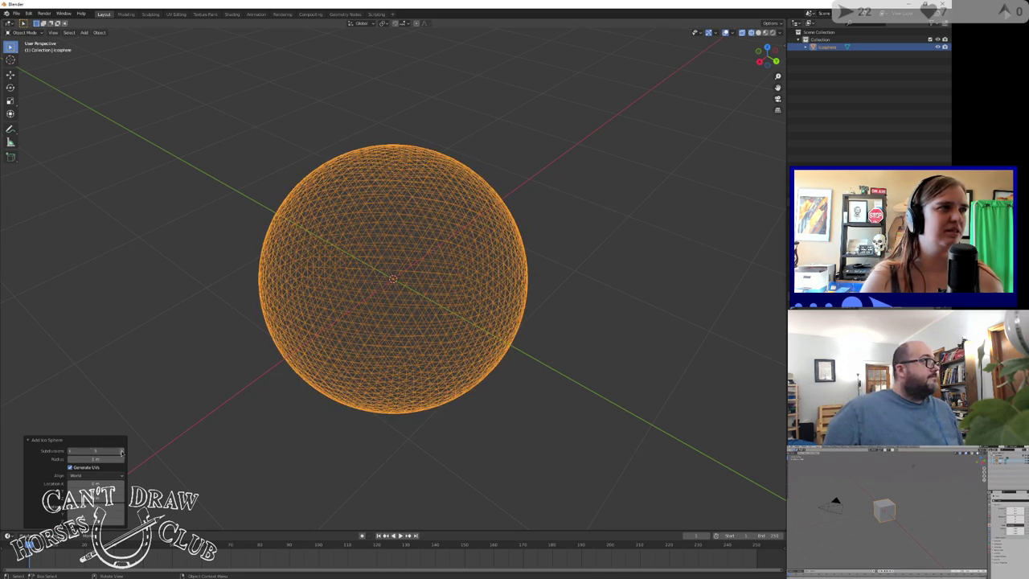
{"action": "mouse_move", "coordinate": [266, 435]}
{"action": "middle_mouse_down"}
{"action": "mouse_move", "coordinate": [201, 400]}
{"action": "mouse_move", "coordinate": [266, 423]}
{"action": "middle_mouse_up"}
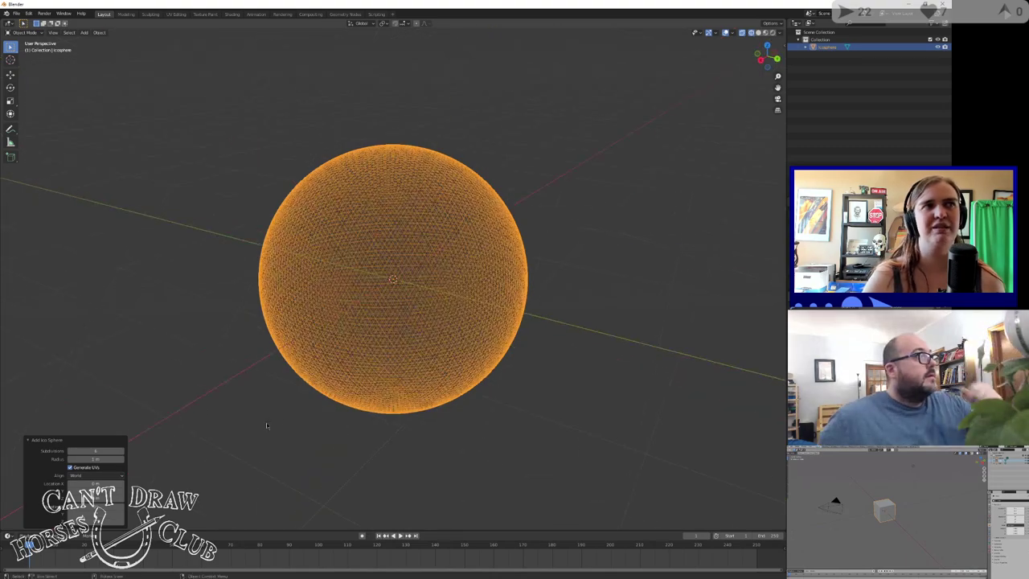
{"action": "left_click", "coordinate": [758, 32]}
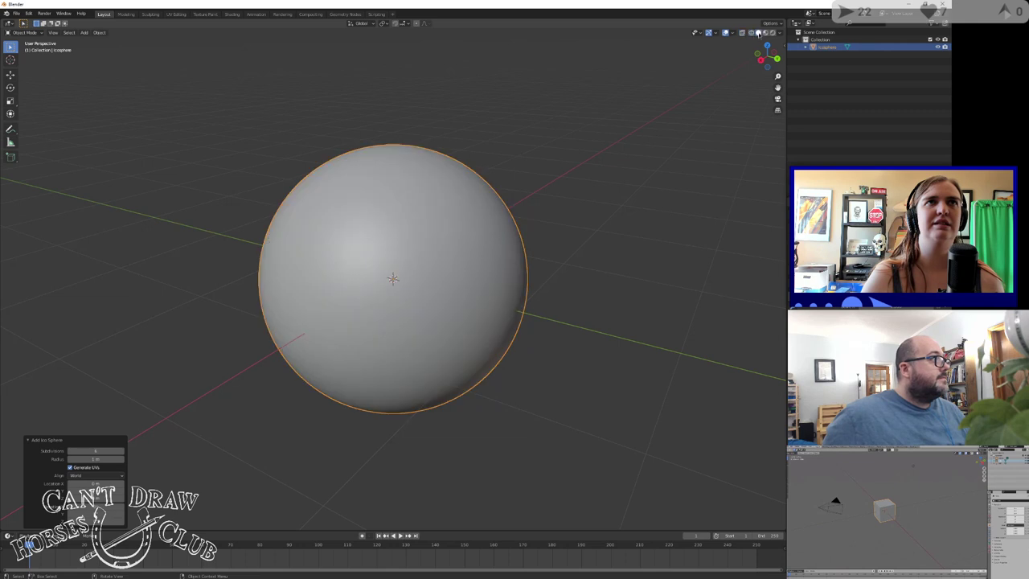
Switch to the Sculpting workspace and widen the brush list until the brush names show
{"action": "left_click", "coordinate": [150, 14]}
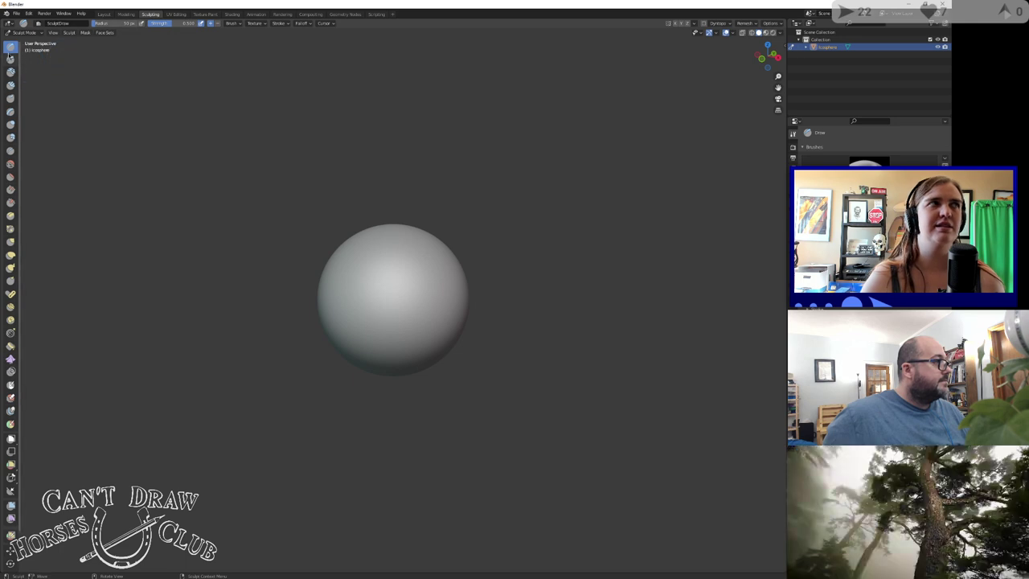
{"action": "left_click_drag", "start_coordinate": [20, 68], "coordinate": [87, 61]}
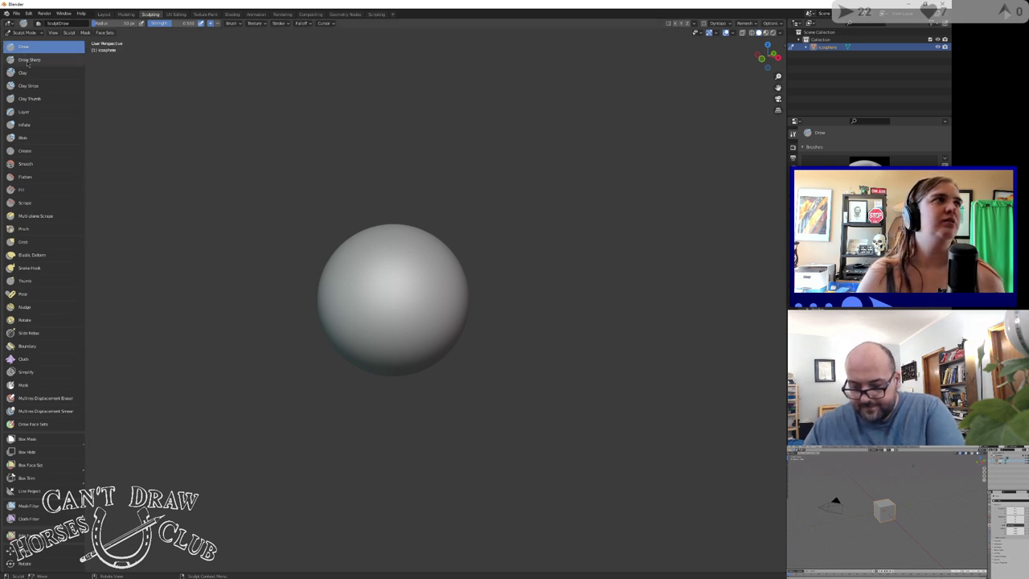
Go through the sculpt brushes from Draw Sharp to Inflate and return to the Draw brush
{"action": "left_click", "coordinate": [26, 63]}
{"action": "left_click", "coordinate": [34, 74]}
{"action": "left_click", "coordinate": [29, 86]}
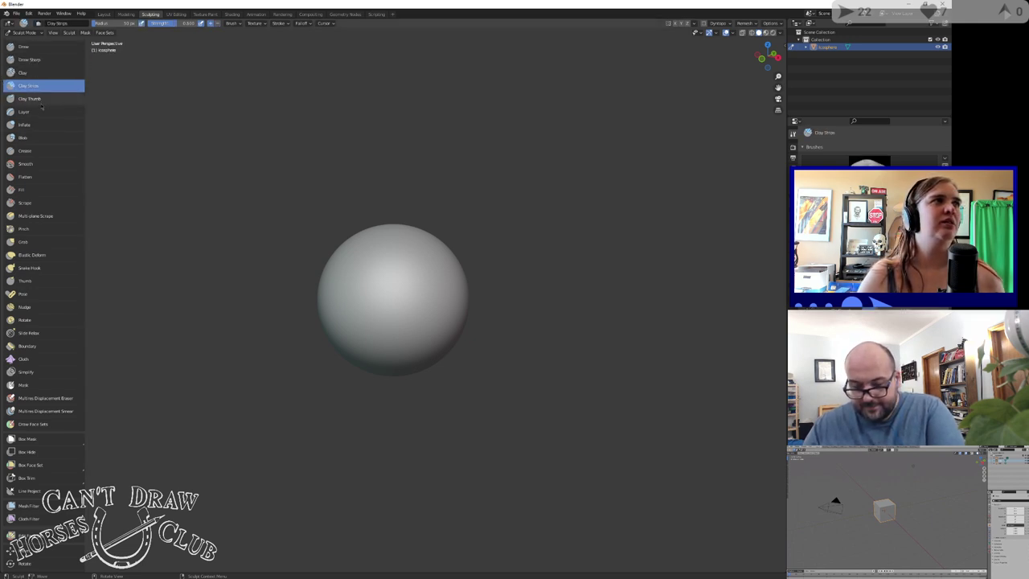
{"action": "left_click", "coordinate": [31, 98]}
{"action": "left_click", "coordinate": [26, 111]}
{"action": "left_click", "coordinate": [36, 127]}
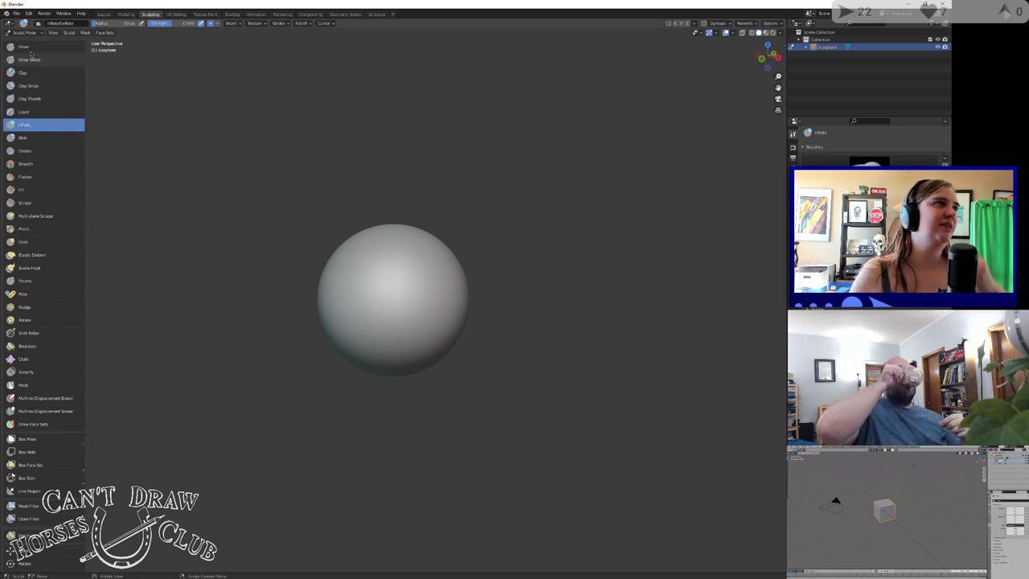
{"action": "left_click", "coordinate": [64, 47]}
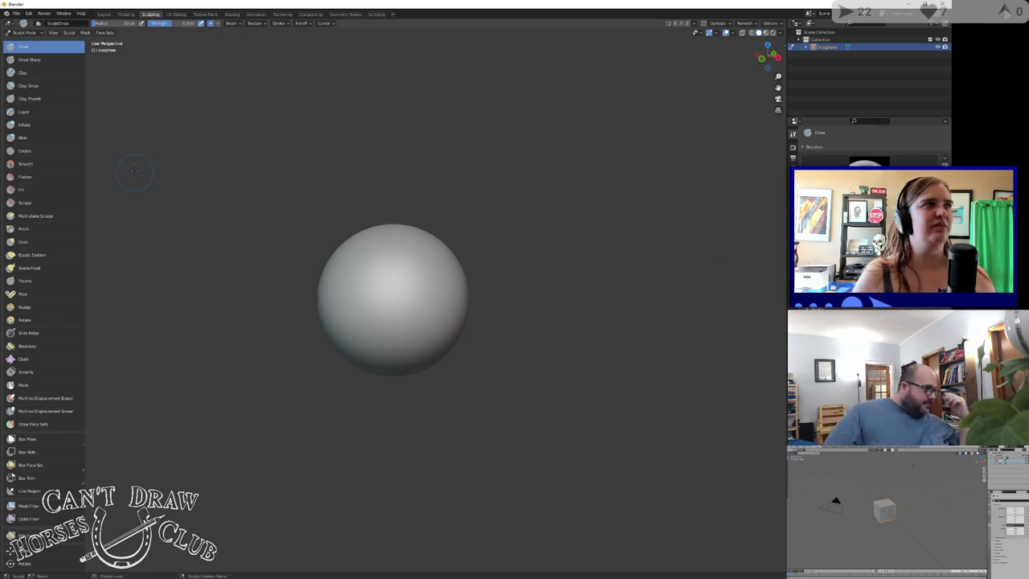
Carve a few roughly vertical grooves into the front of the sphere with the Crease brush
{"action": "left_click", "coordinate": [43, 152]}
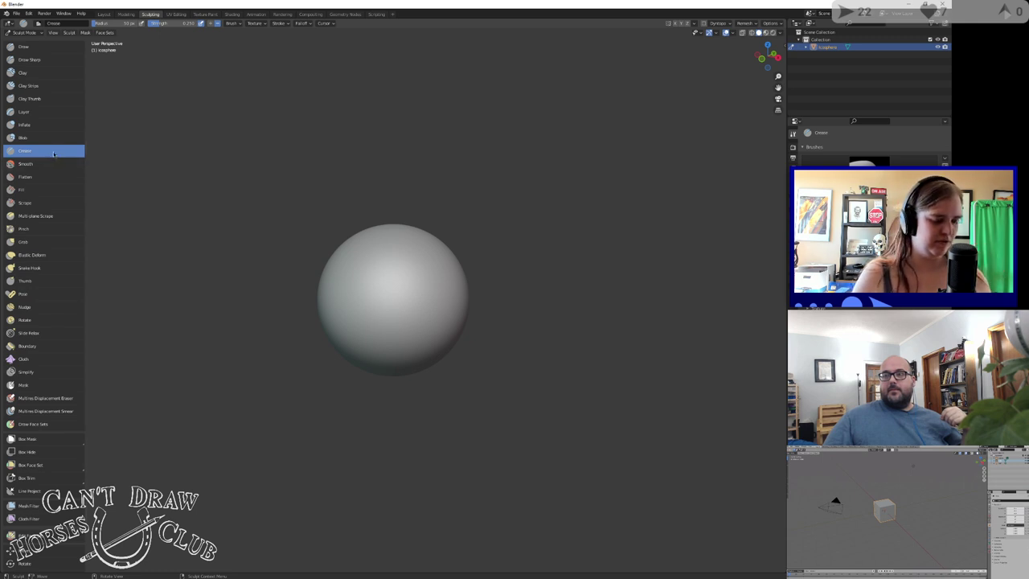
{"action": "mouse_move", "coordinate": [418, 277]}
{"action": "left_mouse_down"}
{"action": "mouse_move", "coordinate": [409, 294]}
{"action": "mouse_move", "coordinate": [407, 278]}
{"action": "mouse_move", "coordinate": [404, 289]}
{"action": "mouse_move", "coordinate": [416, 284]}
{"action": "mouse_move", "coordinate": [402, 323]}
{"action": "mouse_move", "coordinate": [418, 271]}
{"action": "mouse_move", "coordinate": [400, 336]}
{"action": "left_mouse_up"}
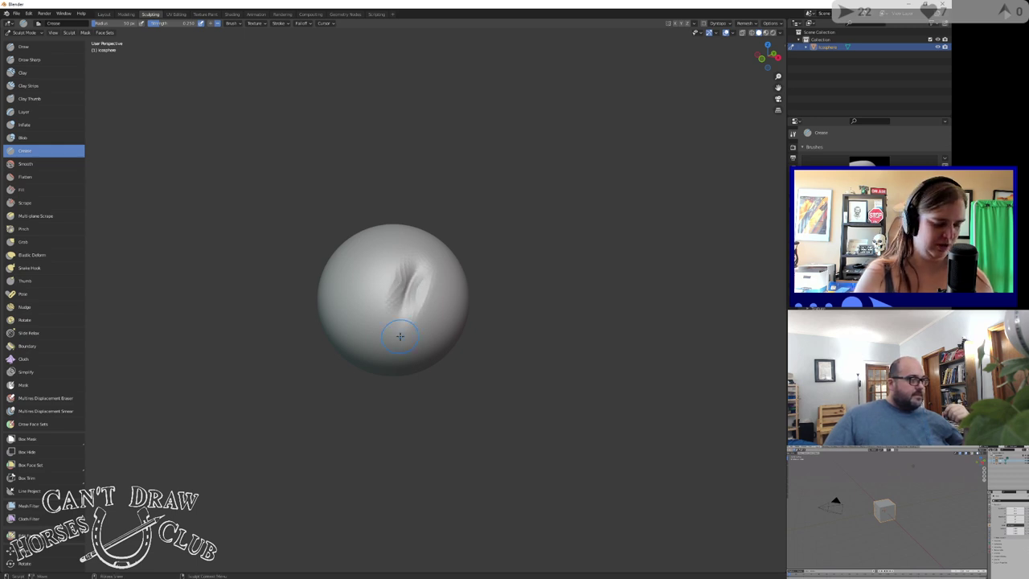
{"action": "left_click_drag", "start_coordinate": [378, 266], "coordinate": [370, 296]}
{"action": "mouse_move", "coordinate": [370, 296]}
{"action": "middle_mouse_down"}
{"action": "mouse_move", "coordinate": [341, 280]}
{"action": "mouse_move", "coordinate": [428, 328]}
{"action": "middle_mouse_up"}
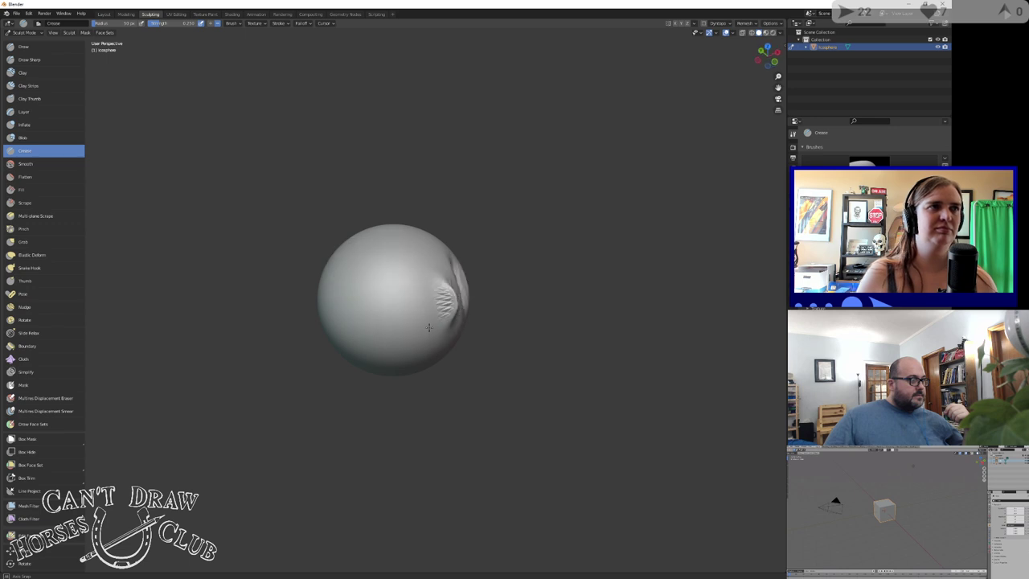
Smooth down the raised surface beside the creases with the Flatten brush
{"action": "left_click", "coordinate": [24, 176]}
{"action": "left_click_drag", "start_coordinate": [448, 320], "coordinate": [440, 300]}
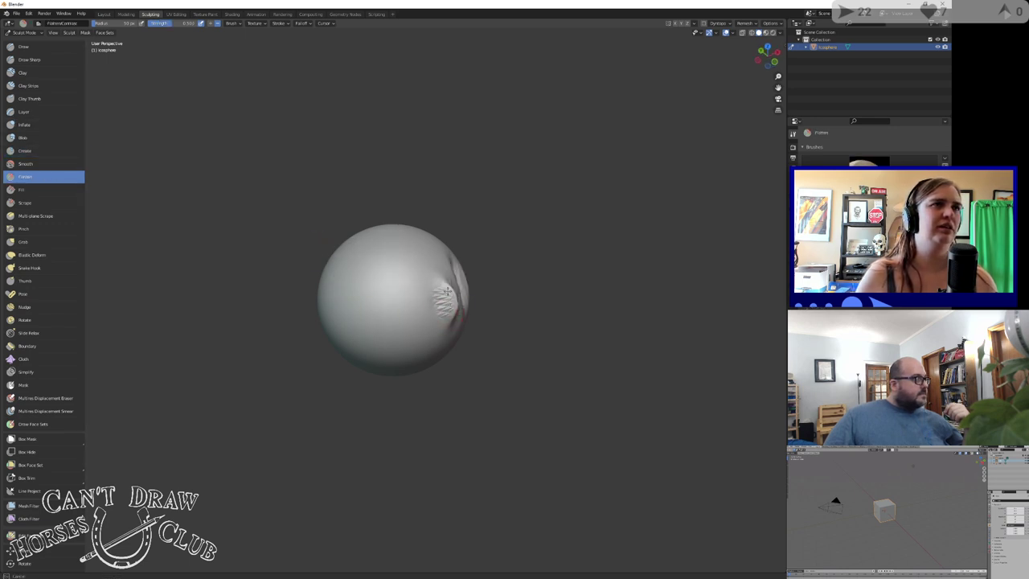
{"action": "middle_click_drag", "start_coordinate": [414, 294], "coordinate": [367, 299]}
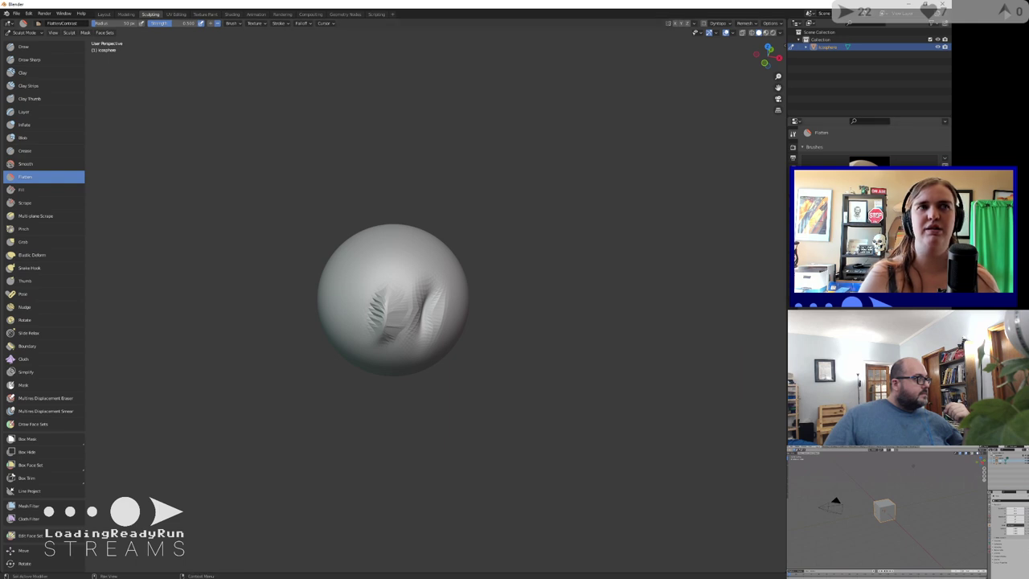
{"action": "middle_click_drag", "start_coordinate": [346, 322], "coordinate": [409, 294]}
Remesh the sculpted sphere, and remesh it again at a finer resolution
{"action": "scroll", "coordinate": [409, 294], "scroll_direction": "up", "scroll_amount": 5}
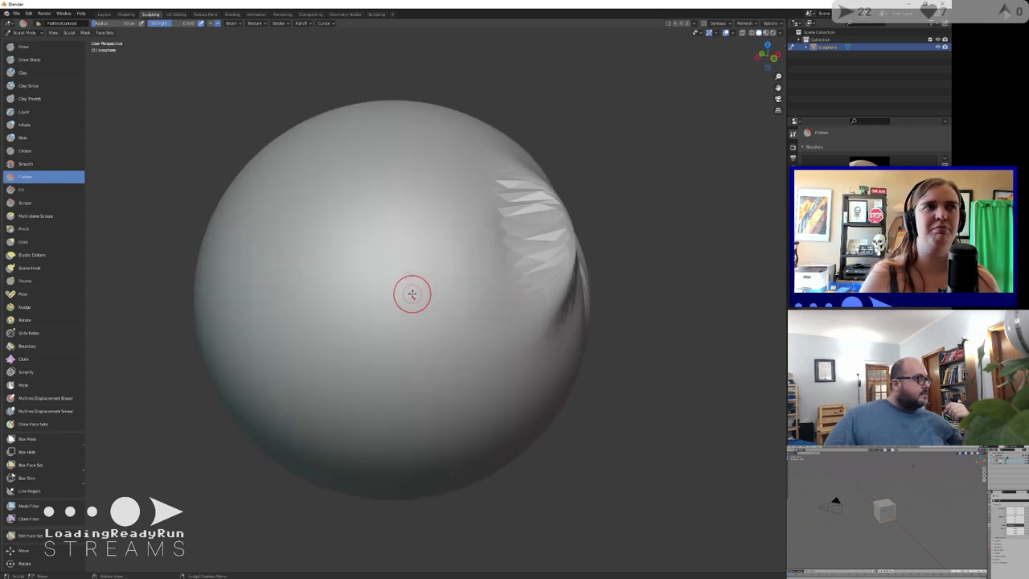
{"action": "middle_click_drag", "start_coordinate": [464, 274], "coordinate": [455, 287]}
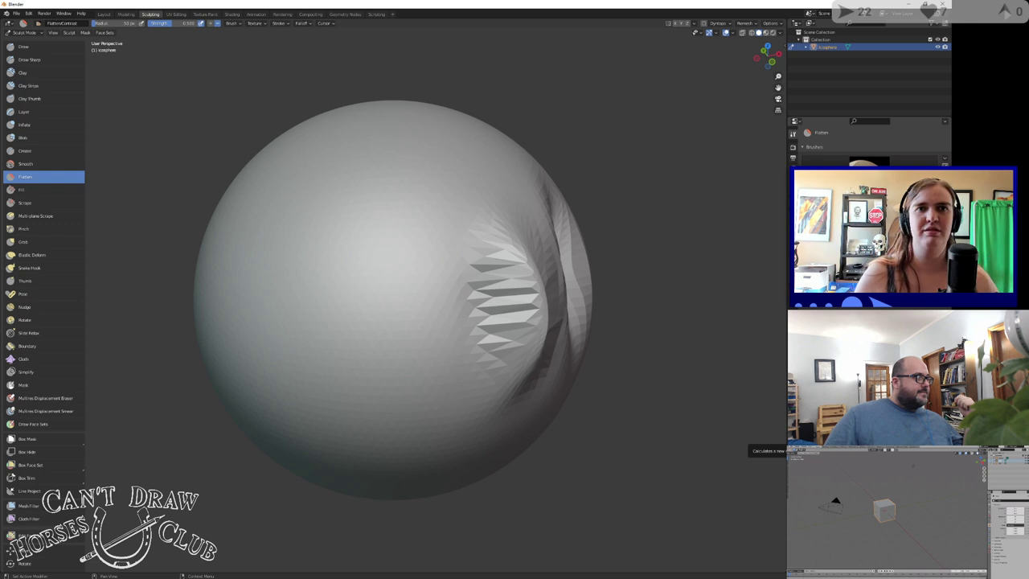
{"action": "left_click", "coordinate": [872, 437]}
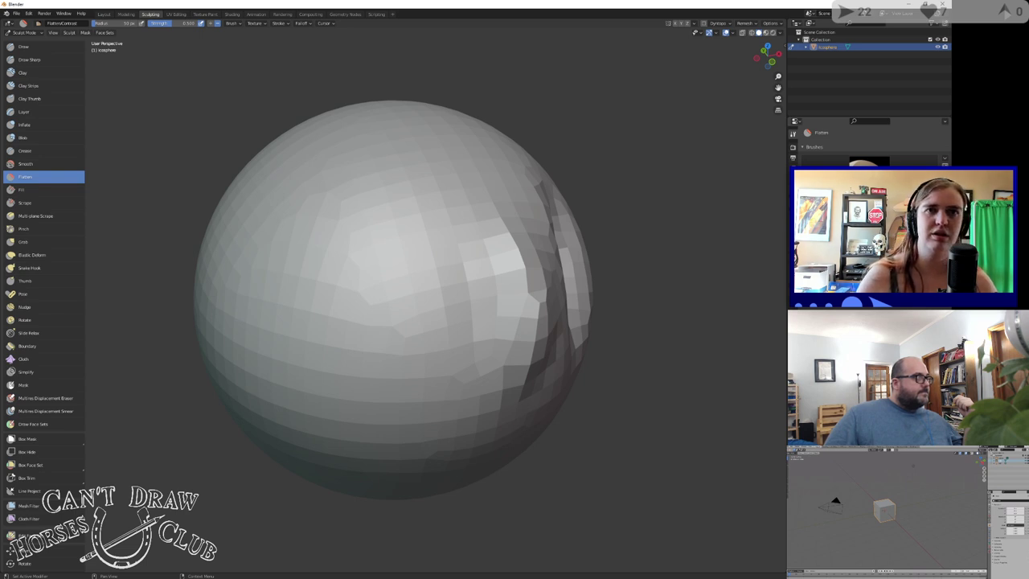
{"action": "key", "text": "ctrl+r"}
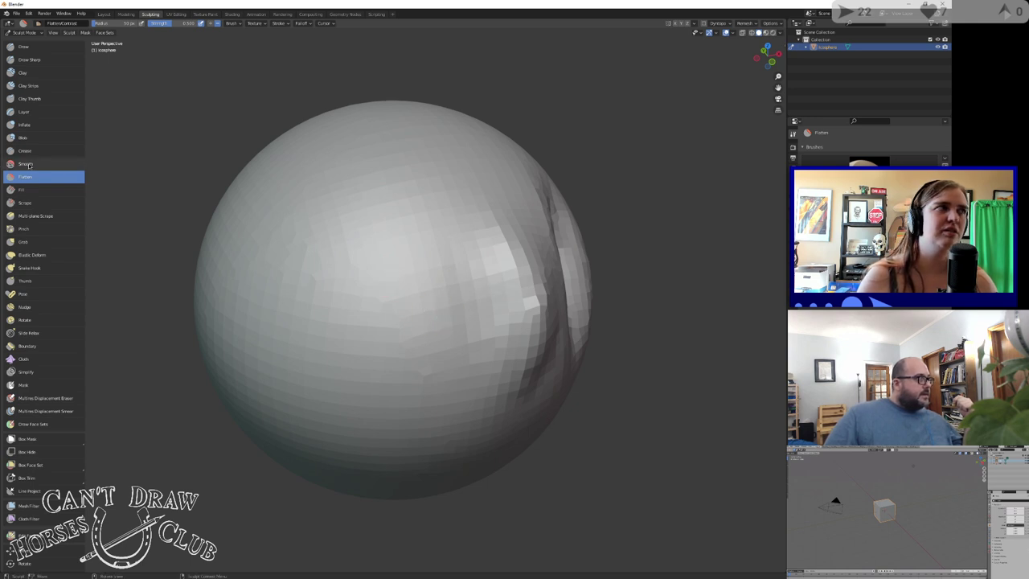
Scratch overlapping jagged strokes into the smooth area beside the creases with the Draw Sharp brush
{"action": "left_click", "coordinate": [31, 165]}
{"action": "left_click", "coordinate": [27, 74]}
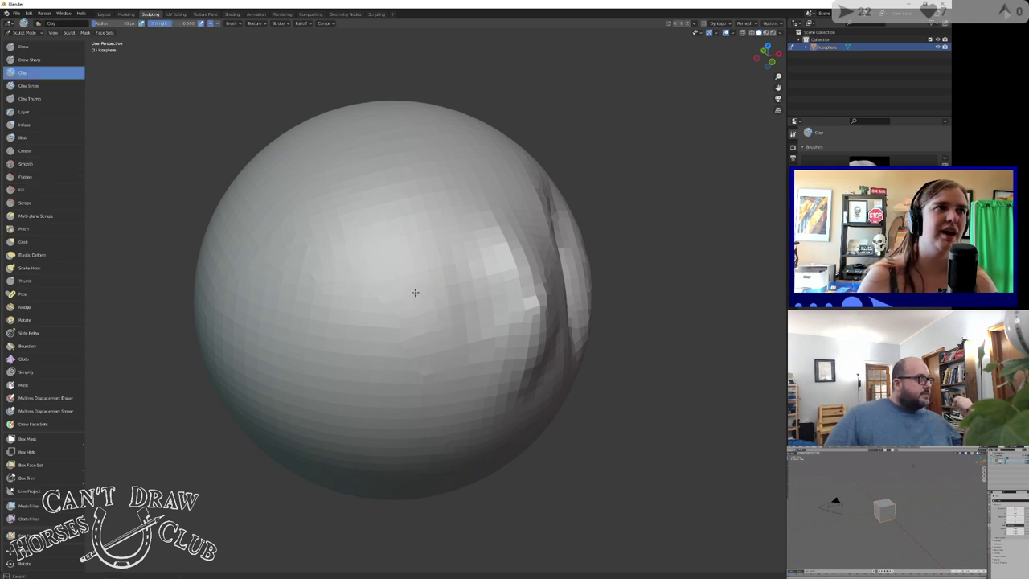
{"action": "left_click", "coordinate": [29, 59]}
{"action": "left_click_drag", "start_coordinate": [398, 325], "coordinate": [430, 265]}
{"action": "mouse_move", "coordinate": [406, 227]}
{"action": "left_mouse_down"}
{"action": "mouse_move", "coordinate": [371, 360]}
{"action": "mouse_move", "coordinate": [392, 305]}
{"action": "mouse_move", "coordinate": [410, 315]}
{"action": "left_mouse_up"}
{"action": "mouse_move", "coordinate": [414, 316]}
{"action": "middle_mouse_down"}
{"action": "mouse_move", "coordinate": [483, 317]}
{"action": "mouse_move", "coordinate": [450, 327]}
{"action": "middle_mouse_up"}
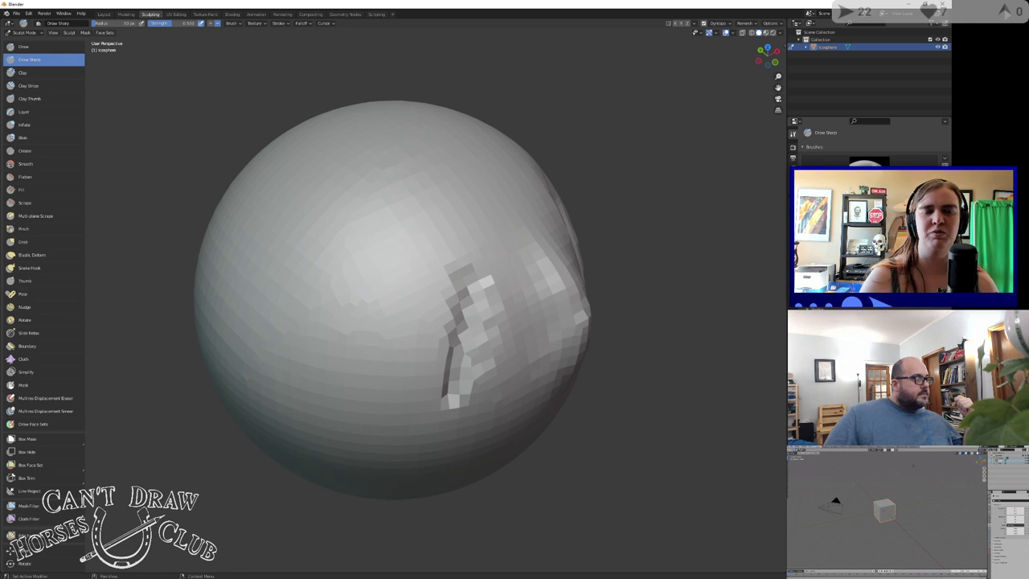
{"action": "left_click_drag", "start_coordinate": [411, 259], "coordinate": [402, 361]}
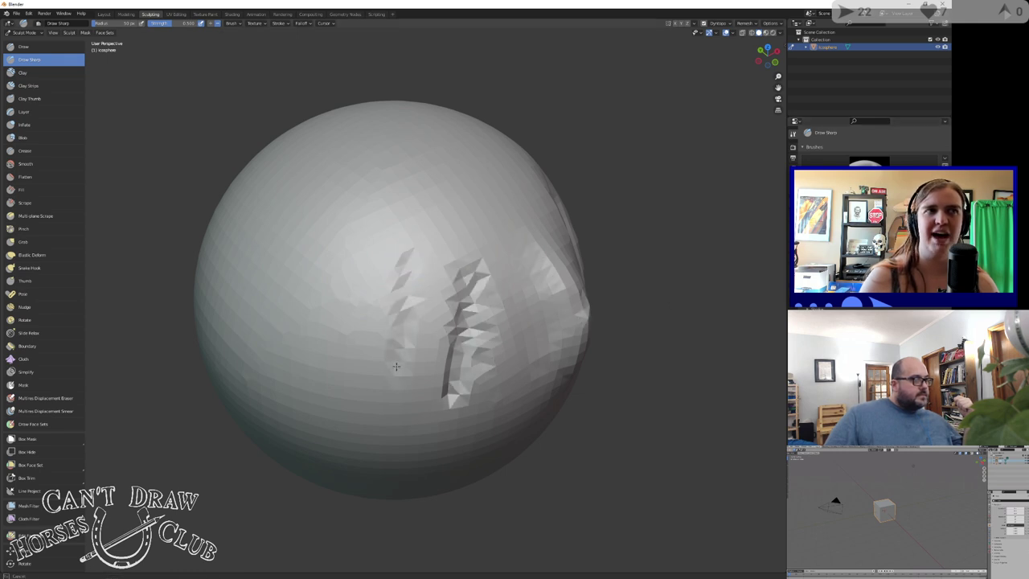
{"action": "mouse_move", "coordinate": [421, 225]}
{"action": "left_mouse_down"}
{"action": "mouse_move", "coordinate": [419, 345]}
{"action": "mouse_move", "coordinate": [444, 359]}
{"action": "left_mouse_up"}
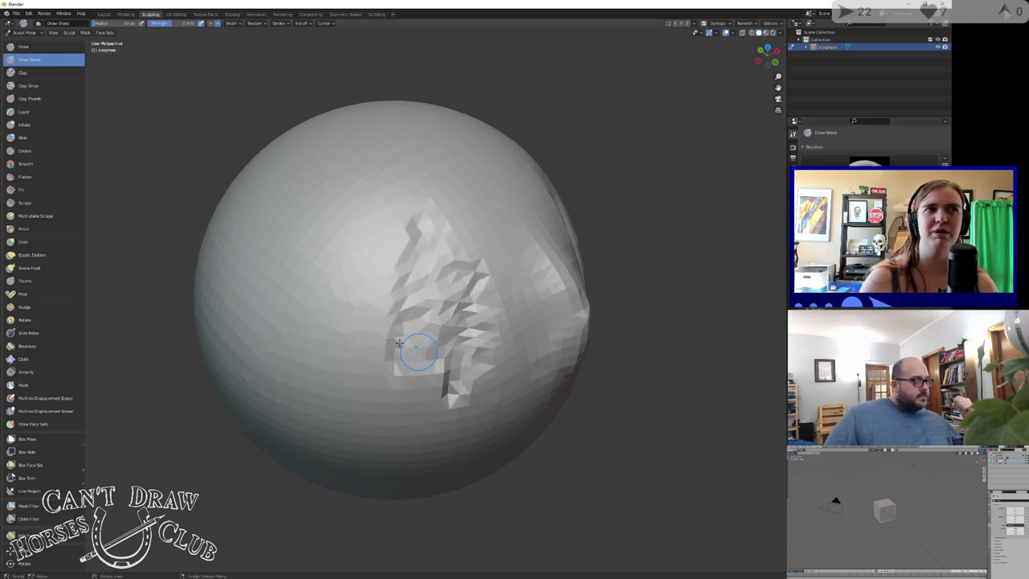
{"action": "mouse_move", "coordinate": [370, 239]}
{"action": "left_mouse_down"}
{"action": "mouse_move", "coordinate": [353, 246]}
{"action": "mouse_move", "coordinate": [402, 285]}
{"action": "mouse_move", "coordinate": [350, 330]}
{"action": "mouse_move", "coordinate": [347, 358]}
{"action": "mouse_move", "coordinate": [386, 346]}
{"action": "mouse_move", "coordinate": [434, 239]}
{"action": "left_mouse_up"}
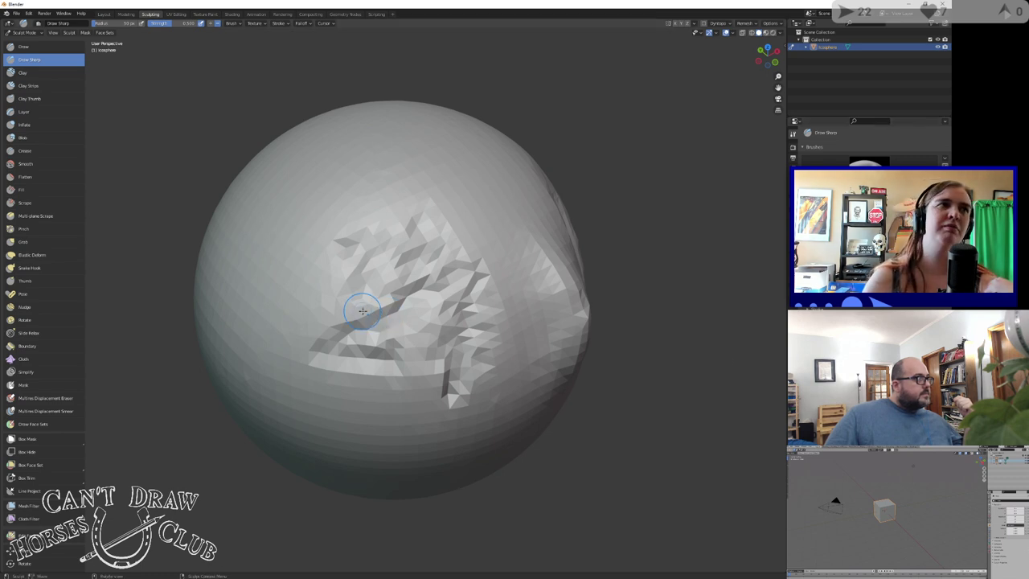
Roughen a second patch on another side of the sphere with Draw Sharp strokes and remesh the sculpture
{"action": "middle_click_drag", "start_coordinate": [362, 308], "coordinate": [443, 346]}
{"action": "mouse_move", "coordinate": [395, 347]}
{"action": "left_mouse_down"}
{"action": "mouse_move", "coordinate": [378, 289]}
{"action": "mouse_move", "coordinate": [439, 225]}
{"action": "mouse_move", "coordinate": [451, 241]}
{"action": "mouse_move", "coordinate": [412, 283]}
{"action": "mouse_move", "coordinate": [441, 243]}
{"action": "mouse_move", "coordinate": [381, 259]}
{"action": "mouse_move", "coordinate": [321, 229]}
{"action": "mouse_move", "coordinate": [446, 193]}
{"action": "mouse_move", "coordinate": [377, 193]}
{"action": "mouse_move", "coordinate": [388, 186]}
{"action": "mouse_move", "coordinate": [476, 330]}
{"action": "mouse_move", "coordinate": [405, 307]}
{"action": "mouse_move", "coordinate": [423, 351]}
{"action": "mouse_move", "coordinate": [418, 330]}
{"action": "left_mouse_up"}
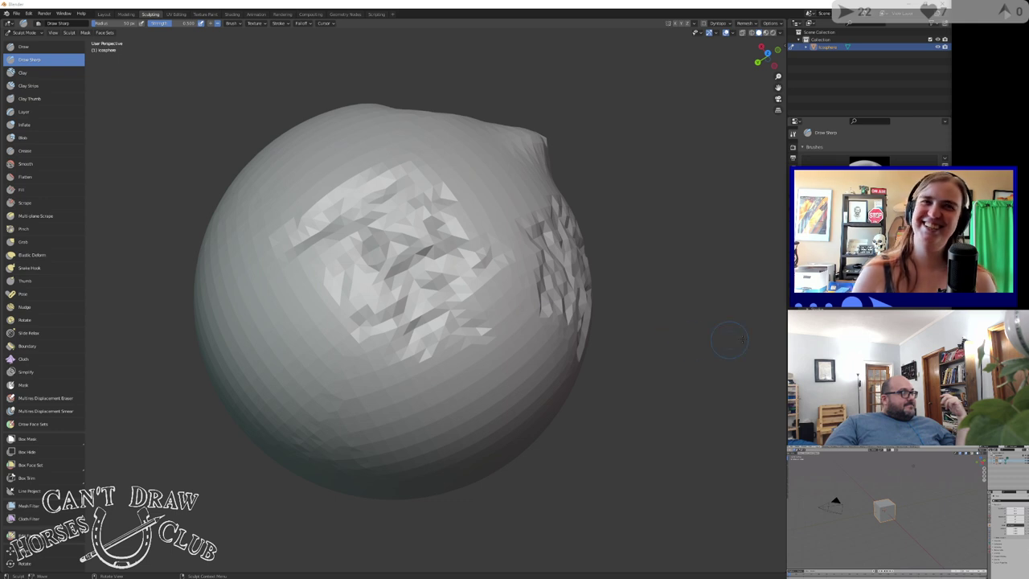
{"action": "mouse_move", "coordinate": [352, 290]}
{"action": "left_mouse_down", "text": "shift"}
{"action": "mouse_move", "coordinate": [424, 222]}
{"action": "mouse_move", "coordinate": [411, 209]}
{"action": "mouse_move", "coordinate": [454, 265]}
{"action": "mouse_move", "coordinate": [434, 309]}
{"action": "mouse_move", "coordinate": [404, 322]}
{"action": "mouse_move", "coordinate": [487, 309]}
{"action": "mouse_move", "coordinate": [404, 325]}
{"action": "left_mouse_up", "text": "shift"}
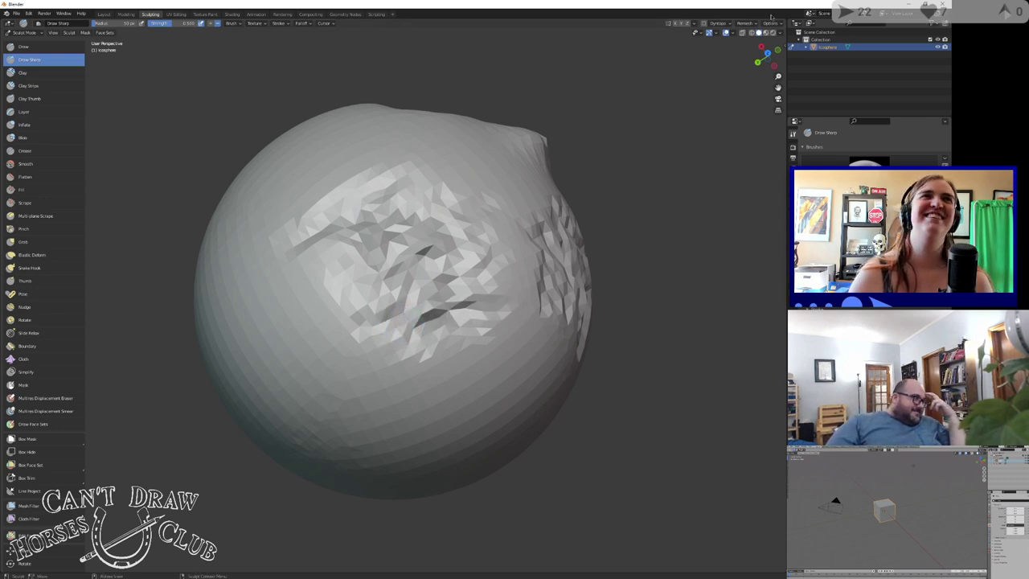
{"action": "left_click", "coordinate": [744, 24]}
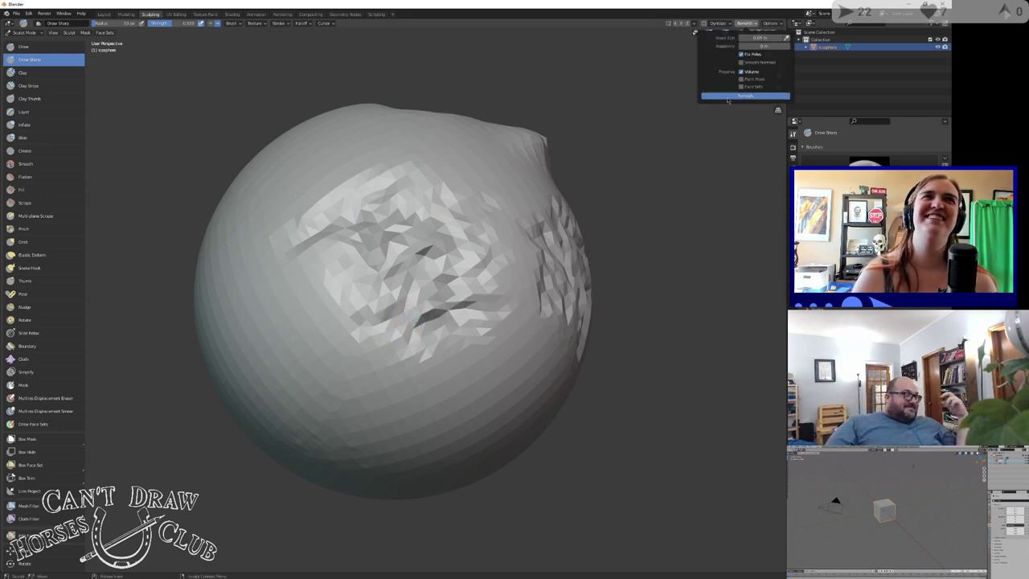
{"action": "left_click", "coordinate": [745, 96]}
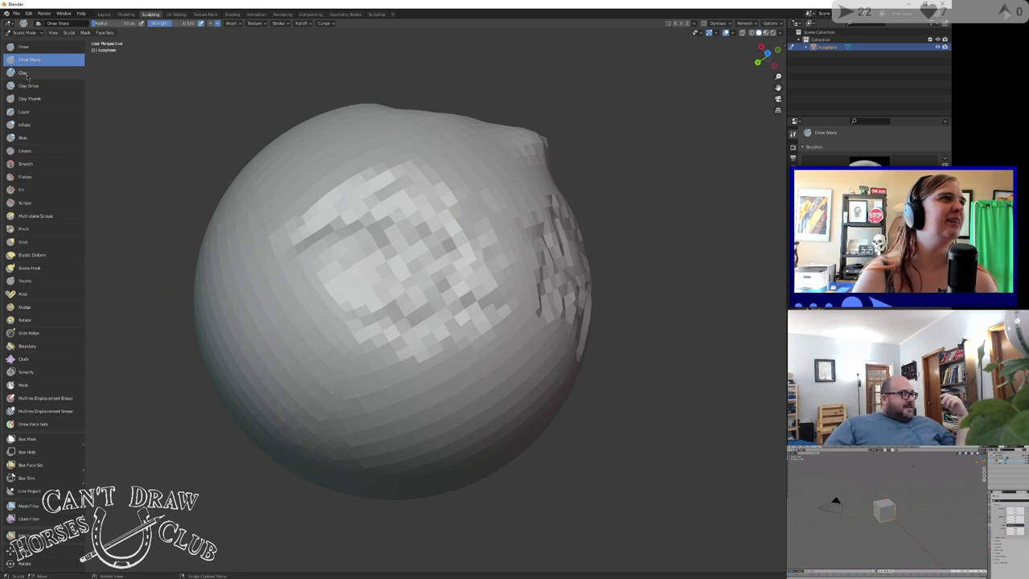
Switch to the Draw brush, try it at its small size, and raise a broad bulge beside the roughened patch with a much larger radius
{"action": "left_click", "coordinate": [26, 47]}
{"action": "mouse_move", "coordinate": [379, 241]}
{"action": "left_mouse_down"}
{"action": "mouse_move", "coordinate": [447, 236]}
{"action": "mouse_move", "coordinate": [302, 301]}
{"action": "mouse_move", "coordinate": [226, 220]}
{"action": "mouse_move", "coordinate": [294, 239]}
{"action": "left_mouse_up"}
{"action": "middle_click_drag", "start_coordinate": [294, 239], "coordinate": [372, 241]}
{"action": "left_click_drag", "start_coordinate": [396, 269], "coordinate": [367, 271]}
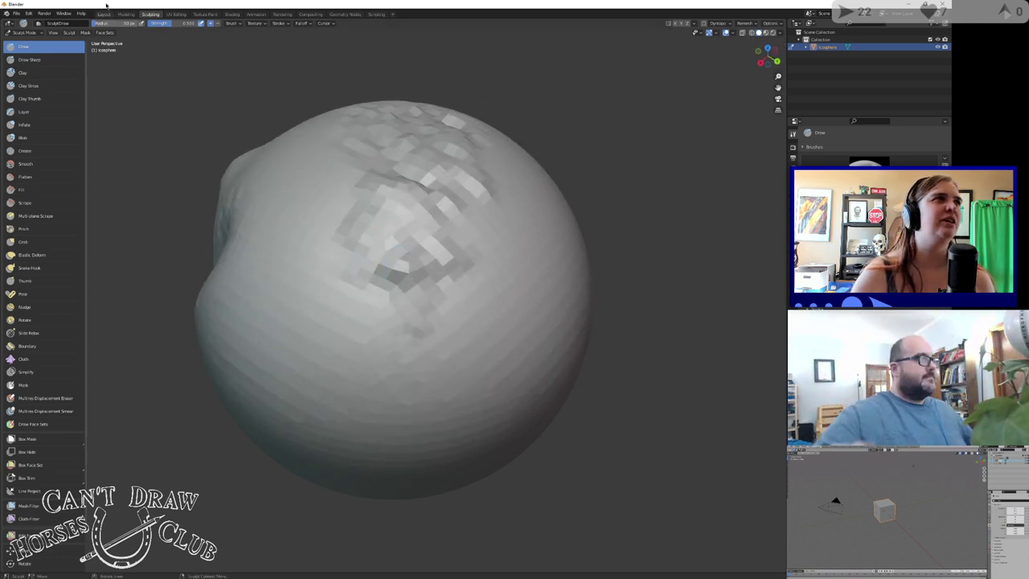
{"action": "left_click_drag", "start_coordinate": [96, 23], "coordinate": [114, 24]}
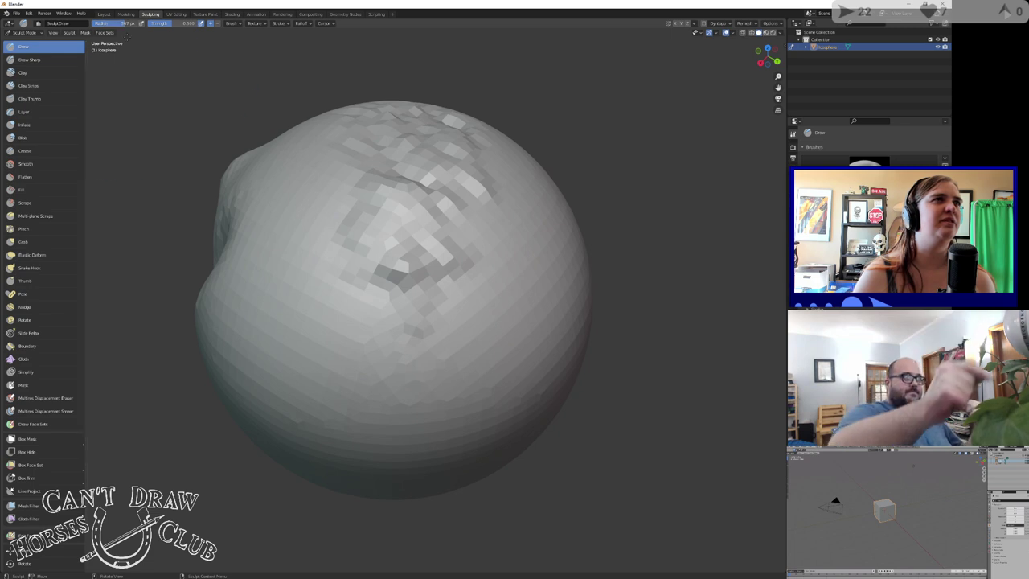
{"action": "left_click_drag", "start_coordinate": [307, 302], "coordinate": [307, 295]}
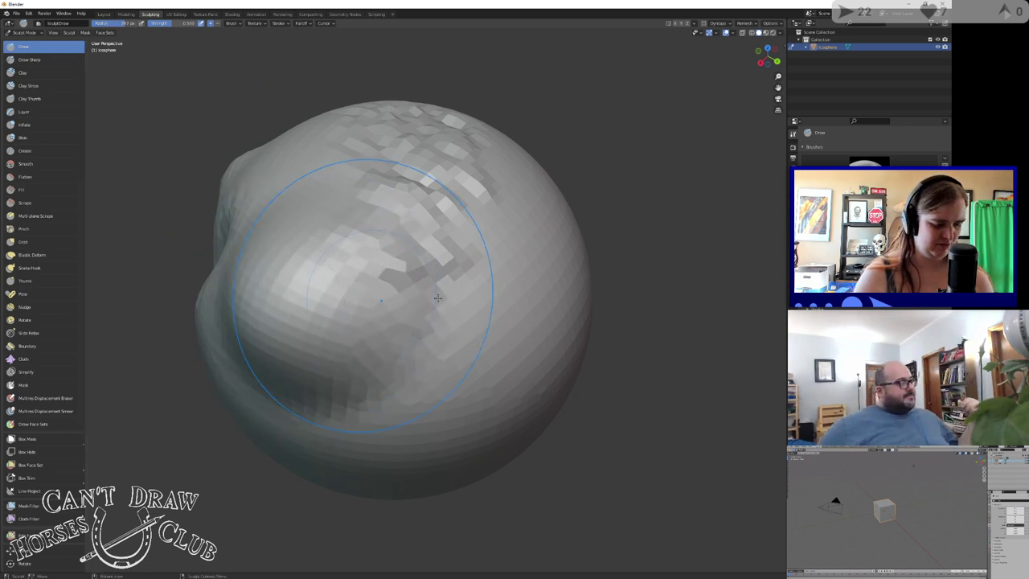
Resize the Draw brush to a medium radius and raise a smaller mound next to the broad bulge
{"action": "key", "text": "f"}
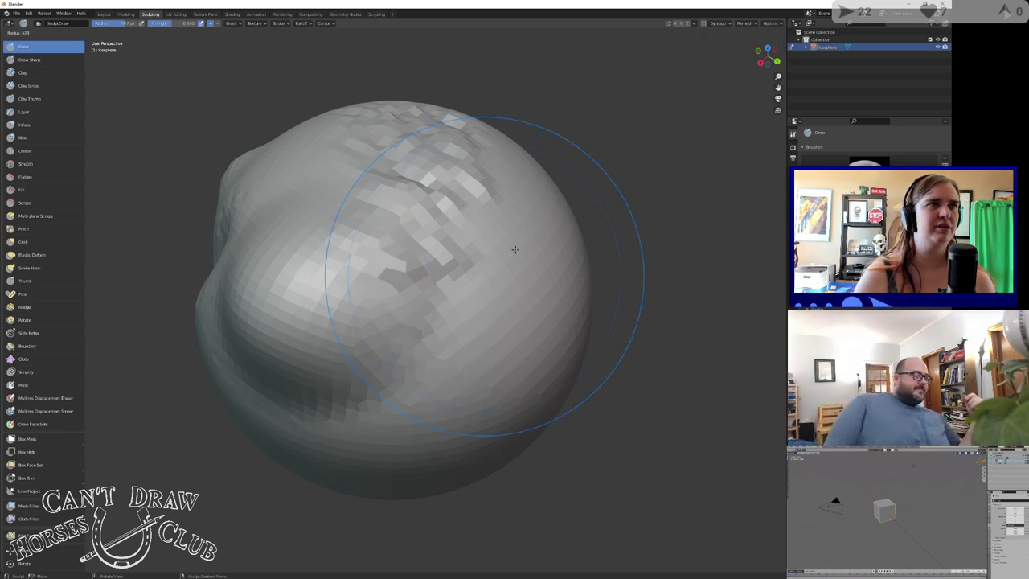
{"action": "left_click", "coordinate": [438, 374]}
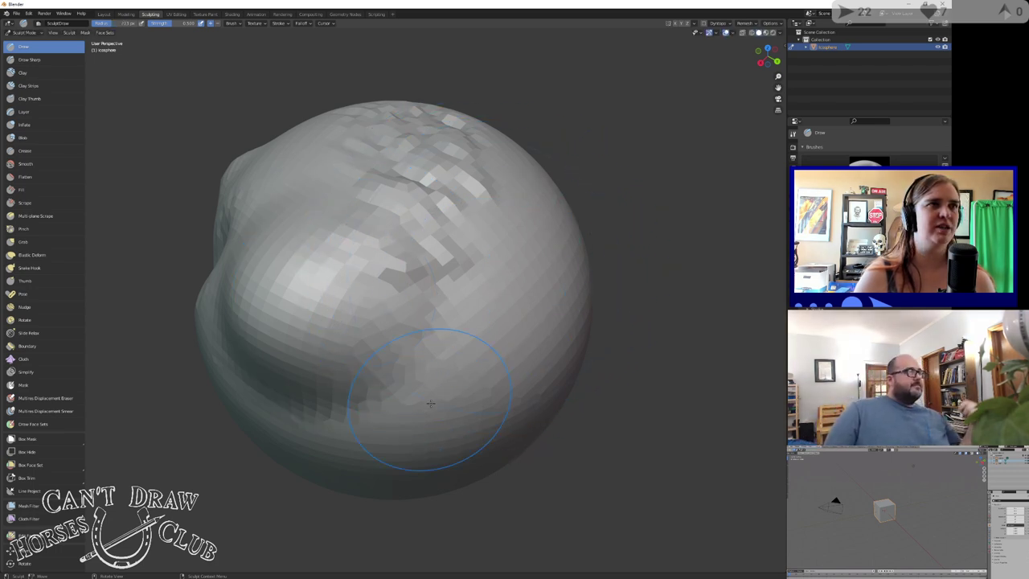
{"action": "left_click_drag", "start_coordinate": [446, 327], "coordinate": [444, 309]}
{"action": "key", "text": "f"}
{"action": "left_click", "coordinate": [443, 348]}
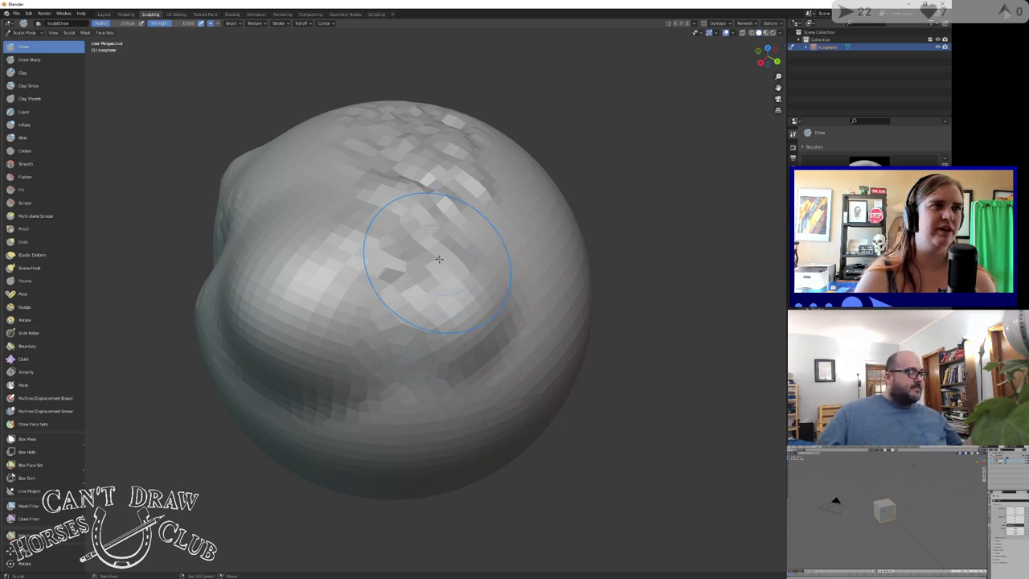
Increase the Draw brush strength to 1.000 and build a thick curved ridge beside the broad bulge
{"action": "key", "text": "shift+f"}
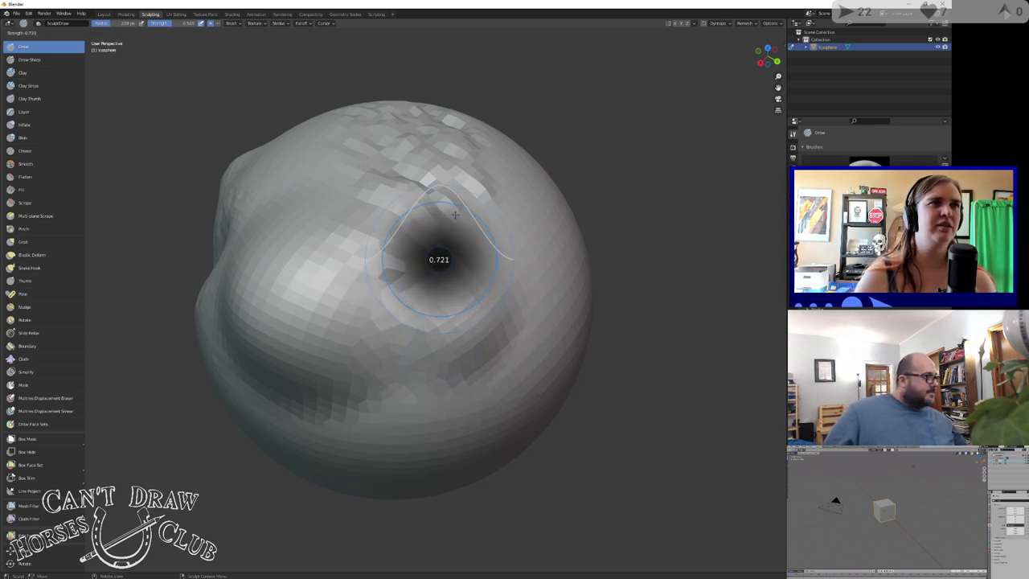
{"action": "mouse_move", "coordinate": [481, 164]}
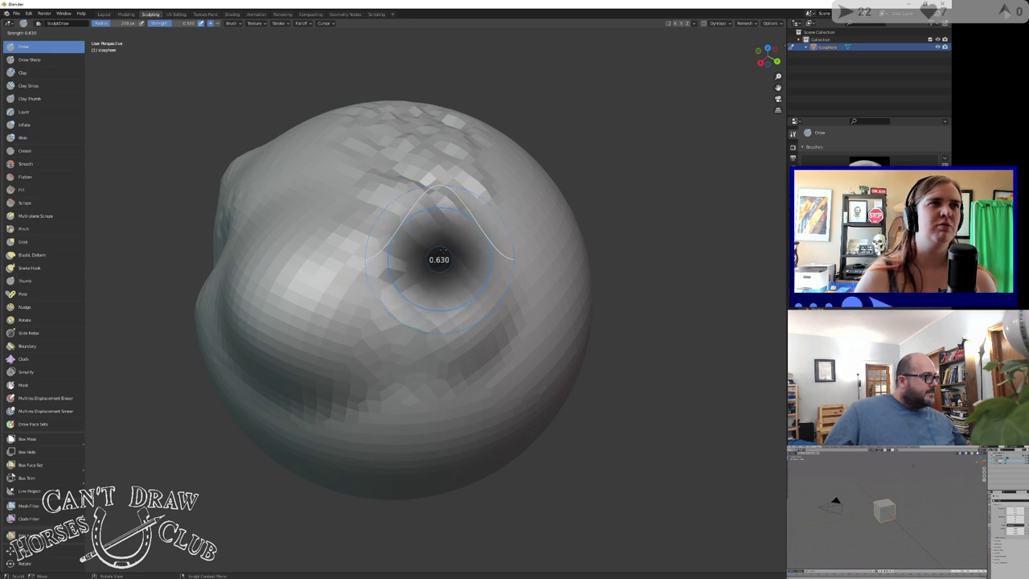
{"action": "left_click", "coordinate": [486, 211]}
{"action": "mouse_move", "coordinate": [486, 211]}
{"action": "left_mouse_down"}
{"action": "mouse_move", "coordinate": [437, 255]}
{"action": "mouse_move", "coordinate": [506, 177]}
{"action": "mouse_move", "coordinate": [478, 261]}
{"action": "mouse_move", "coordinate": [407, 348]}
{"action": "left_mouse_up"}
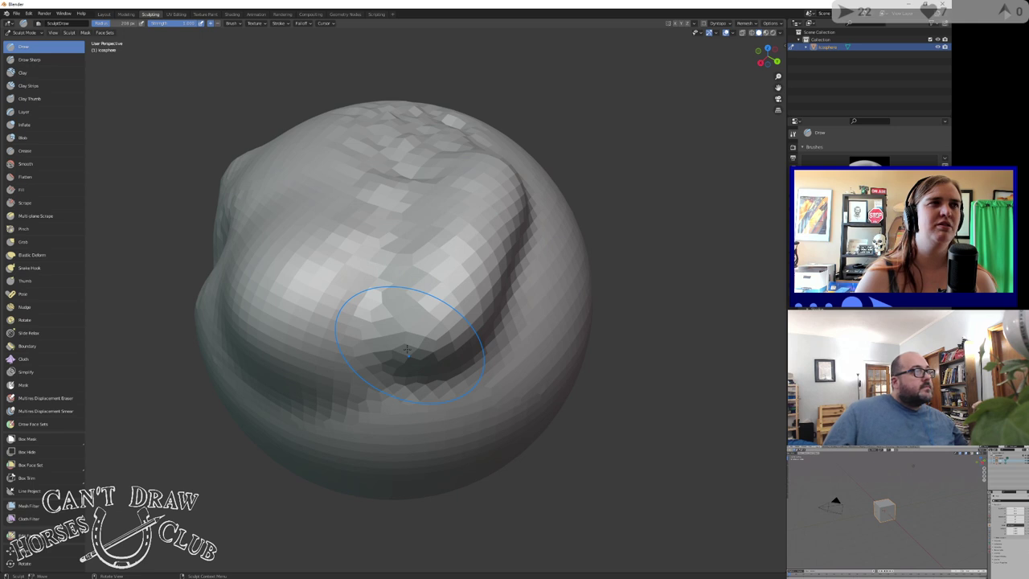
{"action": "mouse_move", "coordinate": [429, 260]}
{"action": "left_mouse_down"}
{"action": "mouse_move", "coordinate": [454, 247]}
{"action": "mouse_move", "coordinate": [441, 279]}
{"action": "mouse_move", "coordinate": [408, 291]}
{"action": "mouse_move", "coordinate": [443, 245]}
{"action": "mouse_move", "coordinate": [416, 312]}
{"action": "left_mouse_up"}
Cut a deep crease between the bulge and the ridge with Draw Sharp, and raise stepped layers over them with the Layer brush
{"action": "left_click", "coordinate": [29, 59]}
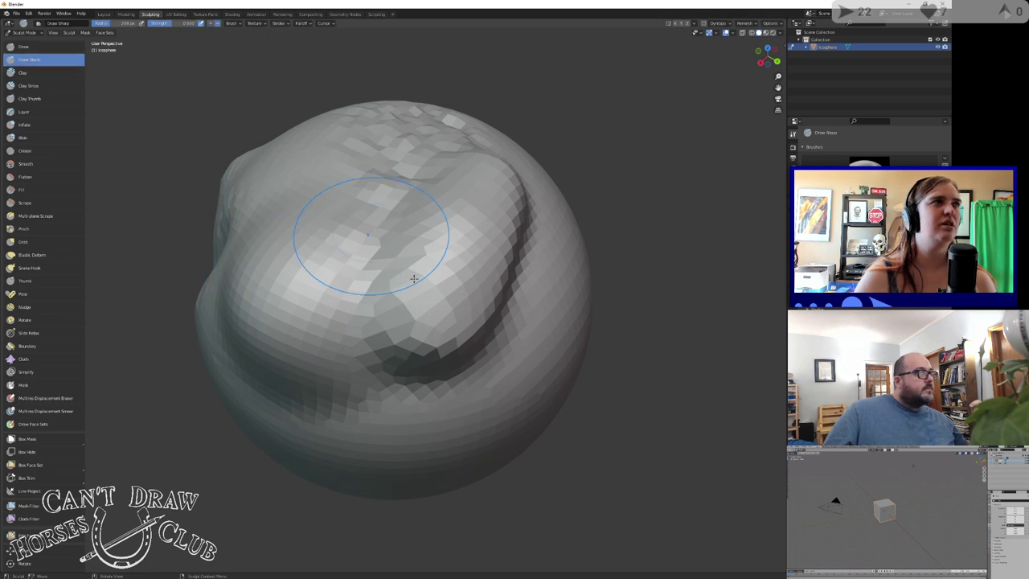
{"action": "mouse_move", "coordinate": [404, 242]}
{"action": "left_mouse_down"}
{"action": "mouse_move", "coordinate": [382, 253]}
{"action": "mouse_move", "coordinate": [390, 201]}
{"action": "left_mouse_up"}
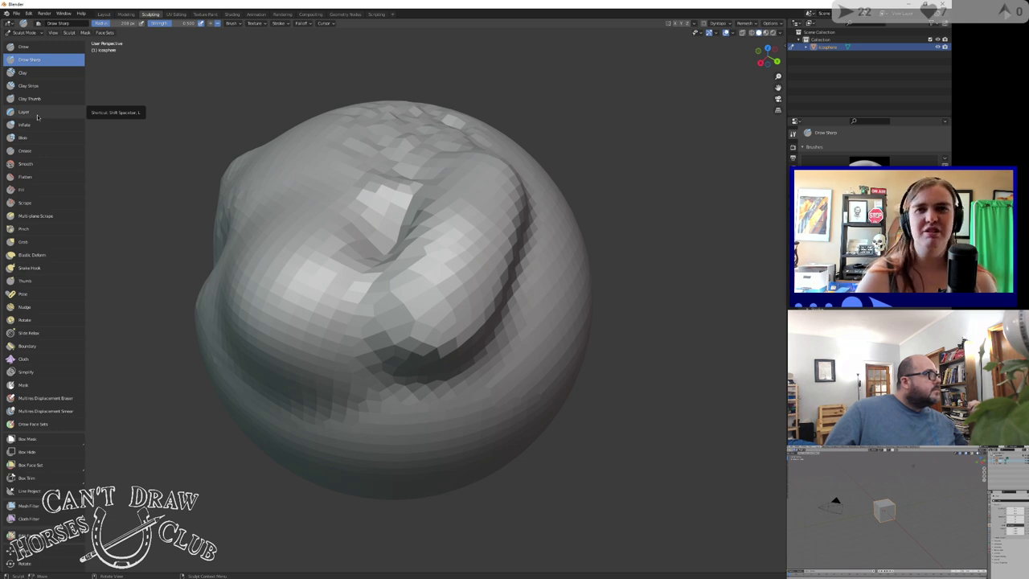
{"action": "left_click", "coordinate": [38, 117]}
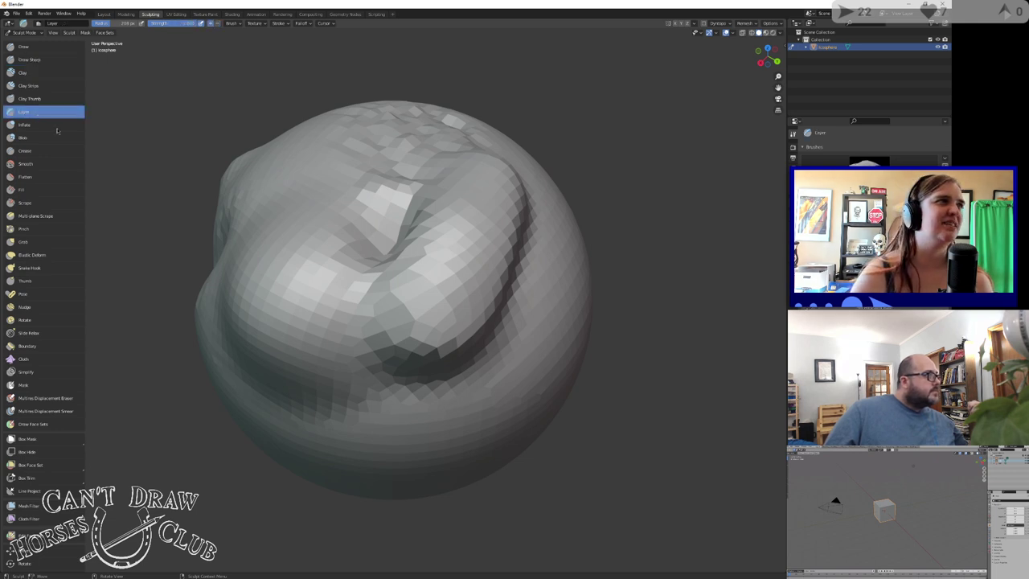
{"action": "left_click_drag", "start_coordinate": [417, 292], "coordinate": [424, 283]}
{"action": "mouse_move", "coordinate": [315, 255]}
{"action": "left_mouse_down"}
{"action": "mouse_move", "coordinate": [293, 217]}
{"action": "mouse_move", "coordinate": [322, 185]}
{"action": "mouse_move", "coordinate": [354, 270]}
{"action": "mouse_move", "coordinate": [395, 222]}
{"action": "mouse_move", "coordinate": [356, 310]}
{"action": "left_mouse_up"}
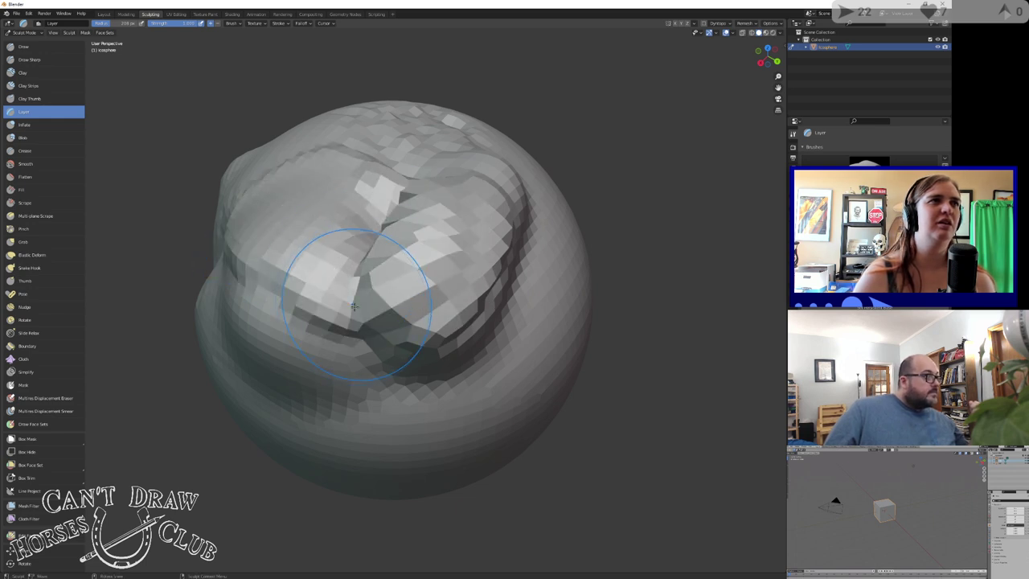
Remesh the sculpture to even out the stretched faces on the raised bulges
{"action": "middle_click_drag", "start_coordinate": [356, 310], "coordinate": [287, 292]}
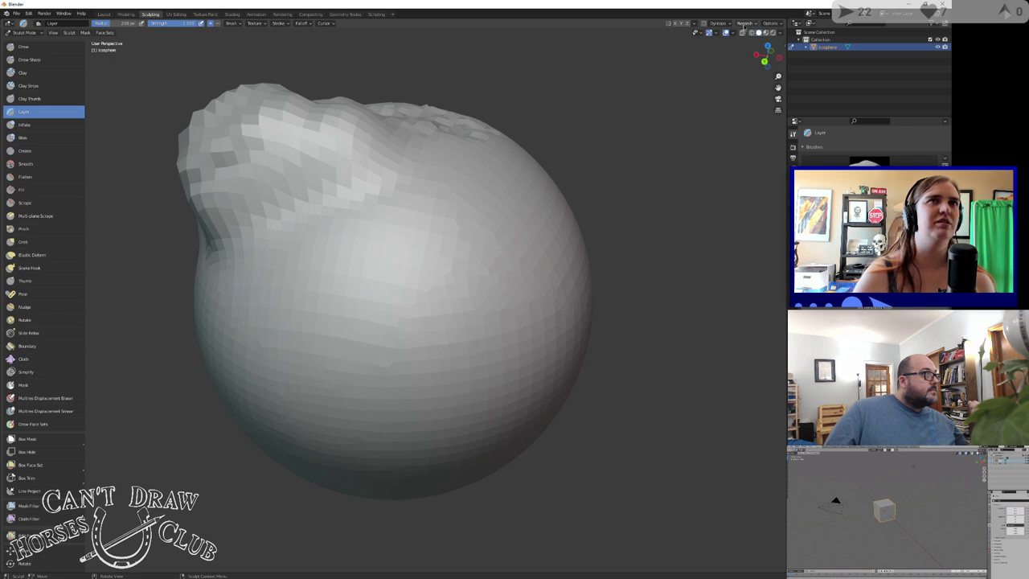
{"action": "left_click", "coordinate": [744, 23]}
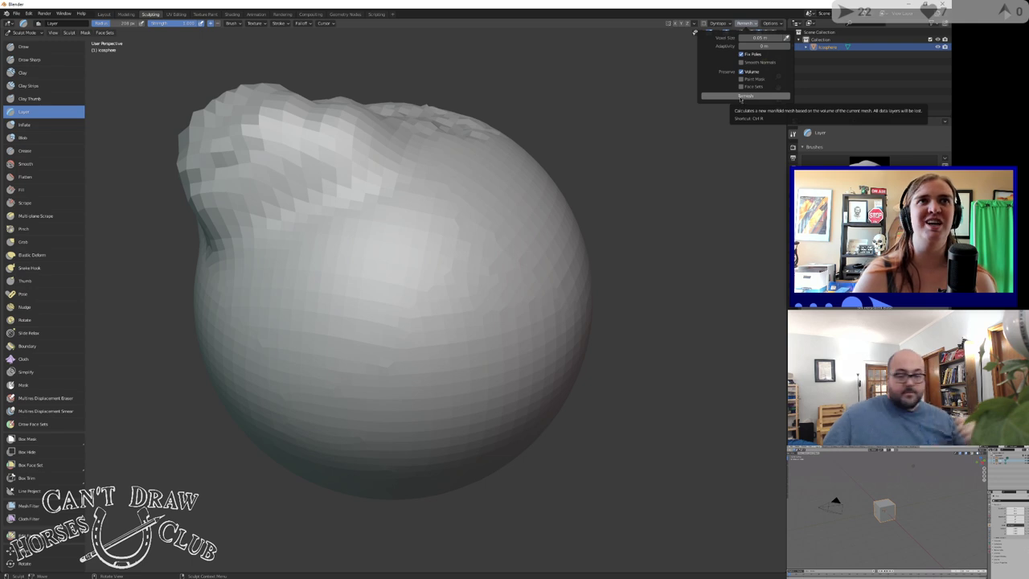
{"action": "key", "text": "ctrl+r"}
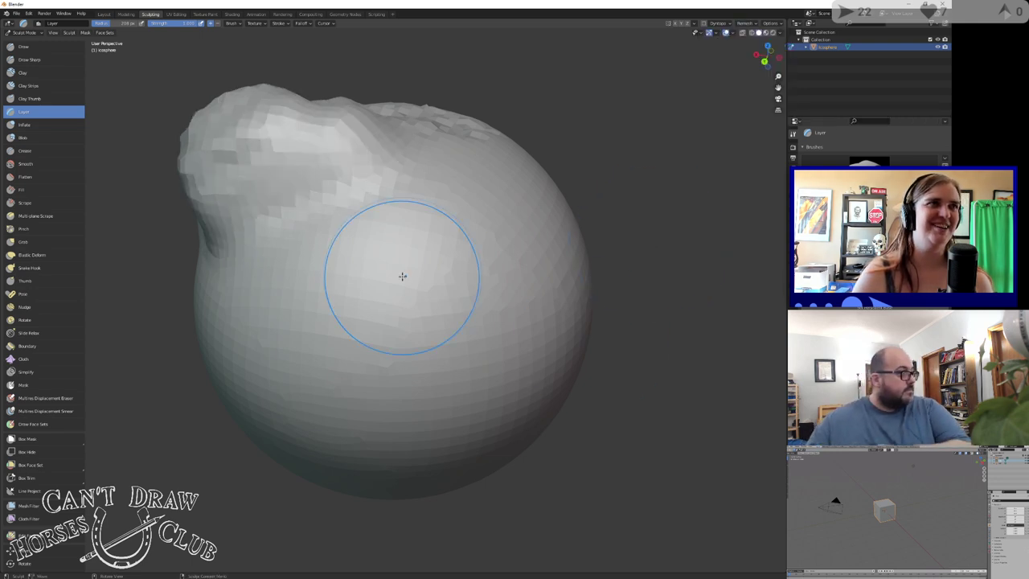
Build up raised layers on several sides of the sphere with long Layer brush strokes
{"action": "middle_click_drag", "start_coordinate": [333, 266], "coordinate": [409, 290]}
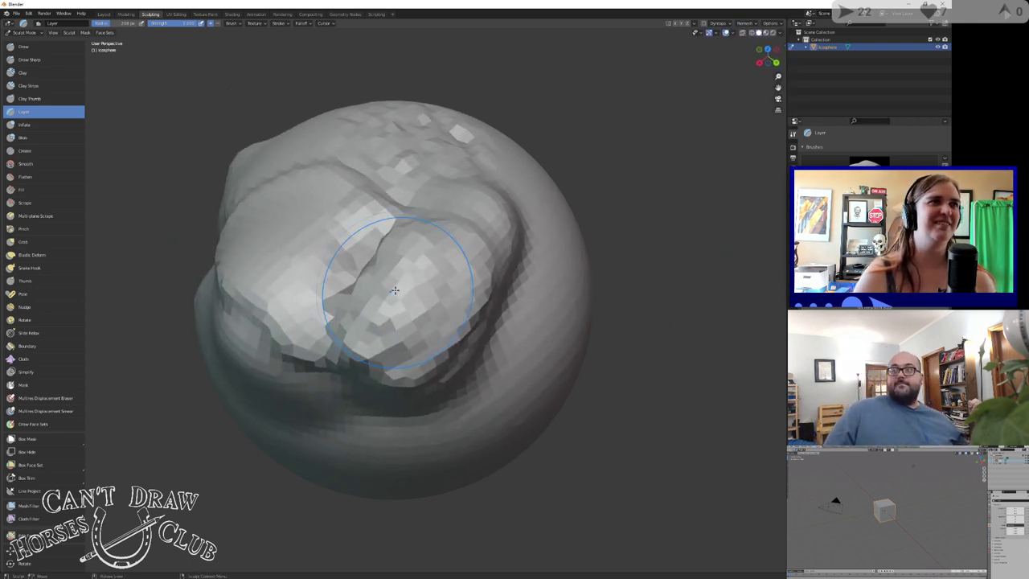
{"action": "mouse_move", "coordinate": [333, 301]}
{"action": "middle_mouse_down"}
{"action": "mouse_move", "coordinate": [295, 294]}
{"action": "mouse_move", "coordinate": [359, 287]}
{"action": "mouse_move", "coordinate": [373, 243]}
{"action": "mouse_move", "coordinate": [388, 259]}
{"action": "mouse_move", "coordinate": [443, 266]}
{"action": "mouse_move", "coordinate": [406, 291]}
{"action": "mouse_move", "coordinate": [378, 245]}
{"action": "middle_mouse_up"}
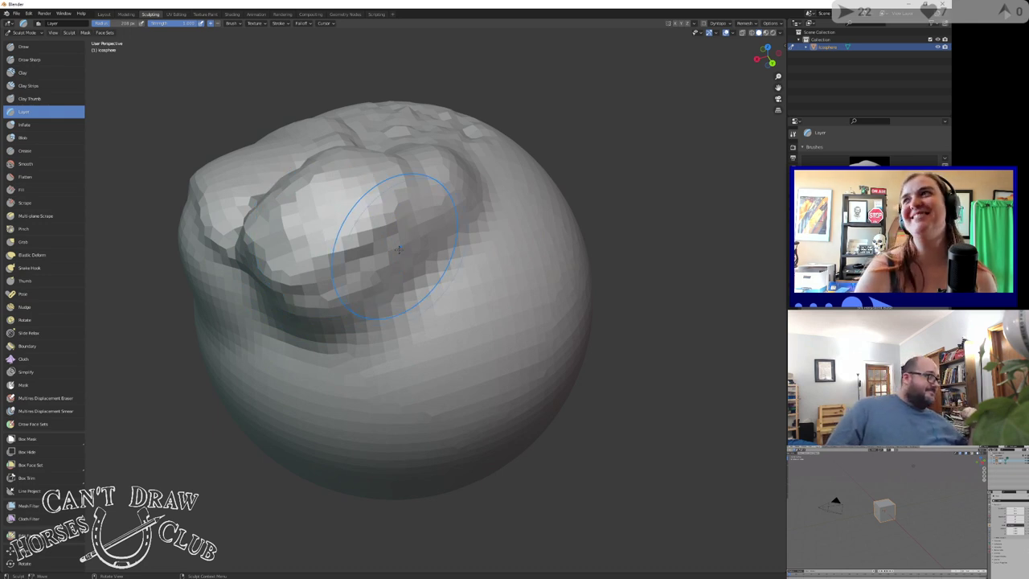
{"action": "mouse_move", "coordinate": [436, 310]}
{"action": "left_mouse_down"}
{"action": "mouse_move", "coordinate": [462, 276]}
{"action": "mouse_move", "coordinate": [457, 292]}
{"action": "mouse_move", "coordinate": [492, 283]}
{"action": "left_mouse_up"}
{"action": "middle_click_drag", "start_coordinate": [505, 282], "coordinate": [424, 276]}
{"action": "mouse_move", "coordinate": [423, 276]}
{"action": "left_mouse_down"}
{"action": "mouse_move", "coordinate": [368, 230]}
{"action": "mouse_move", "coordinate": [394, 230]}
{"action": "left_mouse_up"}
{"action": "mouse_move", "coordinate": [372, 218]}
{"action": "middle_mouse_down"}
{"action": "mouse_move", "coordinate": [368, 236]}
{"action": "mouse_move", "coordinate": [344, 248]}
{"action": "middle_mouse_up"}
{"action": "mouse_move", "coordinate": [354, 233]}
{"action": "left_mouse_down"}
{"action": "mouse_move", "coordinate": [372, 207]}
{"action": "mouse_move", "coordinate": [414, 198]}
{"action": "left_mouse_up"}
{"action": "mouse_move", "coordinate": [438, 355]}
{"action": "left_mouse_down"}
{"action": "mouse_move", "coordinate": [374, 322]}
{"action": "mouse_move", "coordinate": [346, 339]}
{"action": "mouse_move", "coordinate": [406, 424]}
{"action": "left_mouse_up"}
{"action": "mouse_move", "coordinate": [345, 344]}
{"action": "middle_mouse_down"}
{"action": "mouse_move", "coordinate": [471, 242]}
{"action": "mouse_move", "coordinate": [436, 268]}
{"action": "middle_mouse_up"}
{"action": "mouse_move", "coordinate": [437, 268]}
{"action": "left_mouse_down"}
{"action": "mouse_move", "coordinate": [413, 184]}
{"action": "mouse_move", "coordinate": [433, 157]}
{"action": "mouse_move", "coordinate": [273, 182]}
{"action": "mouse_move", "coordinate": [364, 242]}
{"action": "left_mouse_up"}
Raise extra-wide Layer strokes that span most of the sphere on two adjoining sides
{"action": "scroll", "coordinate": [365, 243], "scroll_direction": "down", "scroll_amount": 5}
{"action": "mouse_move", "coordinate": [396, 327]}
{"action": "left_mouse_down"}
{"action": "mouse_move", "coordinate": [399, 299]}
{"action": "mouse_move", "coordinate": [390, 307]}
{"action": "left_mouse_up"}
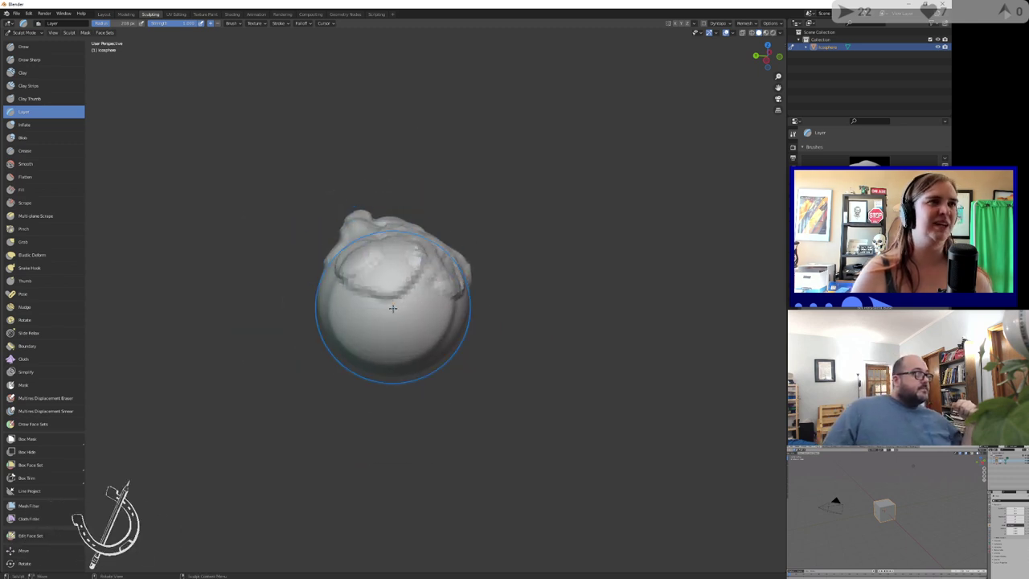
{"action": "middle_click_drag", "start_coordinate": [402, 289], "coordinate": [369, 299]}
{"action": "mouse_move", "coordinate": [359, 308]}
{"action": "left_mouse_down"}
{"action": "mouse_move", "coordinate": [348, 316]}
{"action": "mouse_move", "coordinate": [356, 312]}
{"action": "left_mouse_up"}
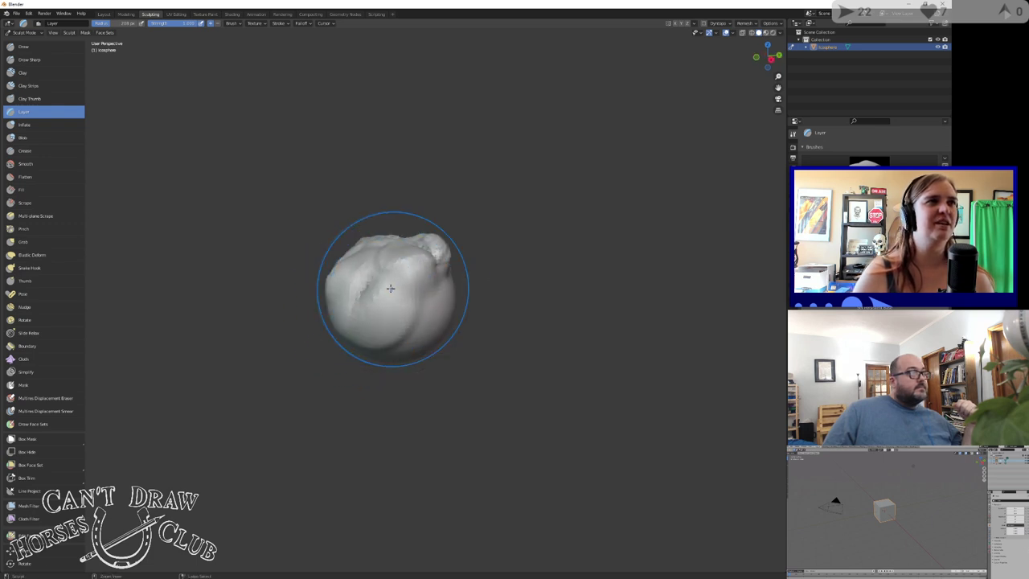
Stack overlapping Layer strokes on the lumpy side of the sphere to form rounded, stepped mounds
{"action": "scroll", "coordinate": [365, 293], "scroll_direction": "up", "scroll_amount": 3}
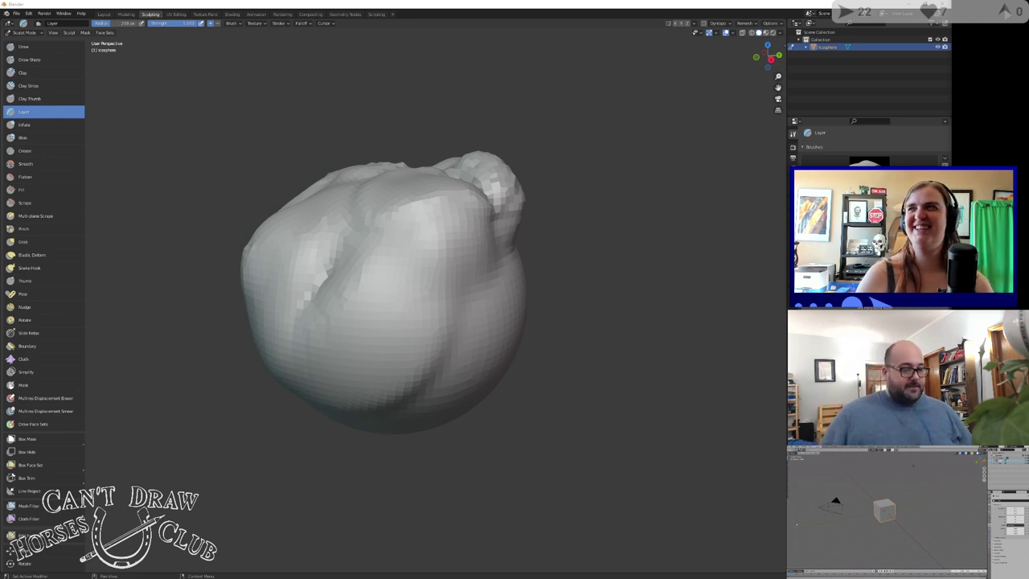
{"action": "mouse_move", "coordinate": [287, 265]}
{"action": "left_mouse_down"}
{"action": "mouse_move", "coordinate": [357, 287]}
{"action": "mouse_move", "coordinate": [341, 284]}
{"action": "mouse_move", "coordinate": [304, 332]}
{"action": "left_mouse_up"}
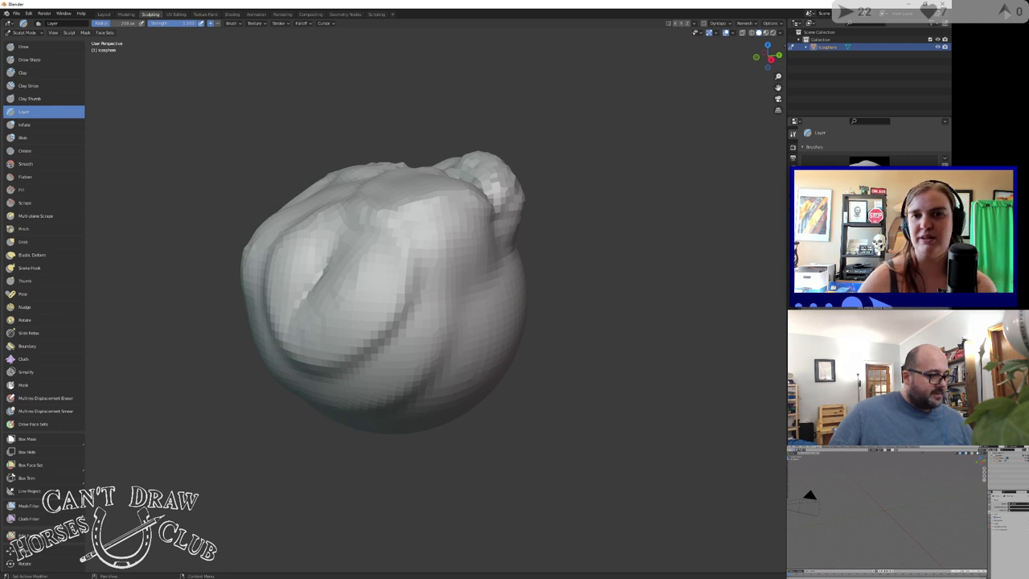
{"action": "mouse_move", "coordinate": [348, 287]}
{"action": "left_mouse_down"}
{"action": "mouse_move", "coordinate": [300, 309]}
{"action": "mouse_move", "coordinate": [299, 298]}
{"action": "left_mouse_up"}
{"action": "middle_click_drag", "start_coordinate": [299, 299], "coordinate": [374, 303]}
{"action": "mouse_move", "coordinate": [376, 303]}
{"action": "left_mouse_down"}
{"action": "mouse_move", "coordinate": [354, 276]}
{"action": "mouse_move", "coordinate": [386, 261]}
{"action": "left_mouse_up"}
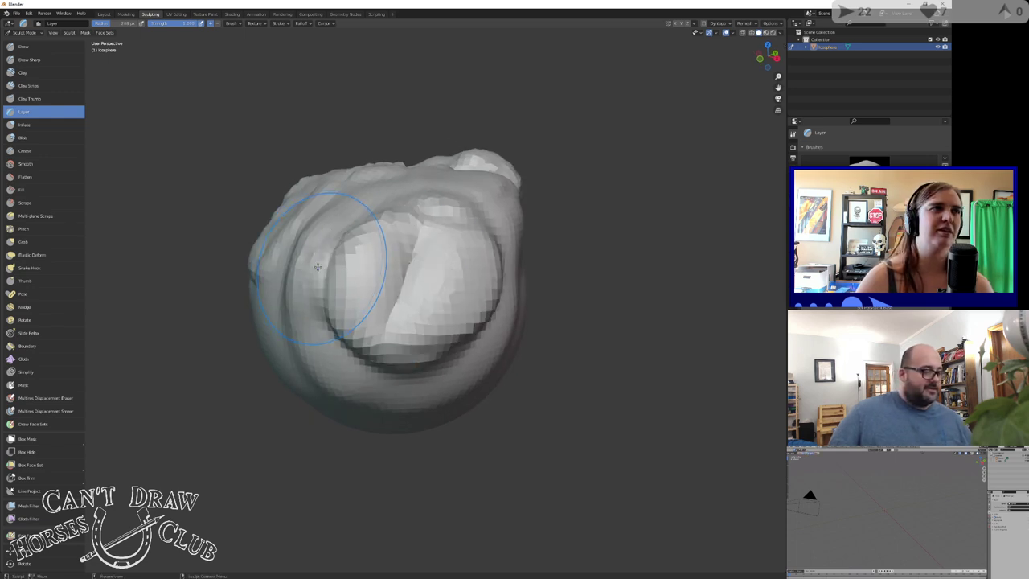
{"action": "mouse_move", "coordinate": [410, 275]}
{"action": "middle_mouse_down"}
{"action": "mouse_move", "coordinate": [372, 274]}
{"action": "mouse_move", "coordinate": [356, 300]}
{"action": "middle_mouse_up"}
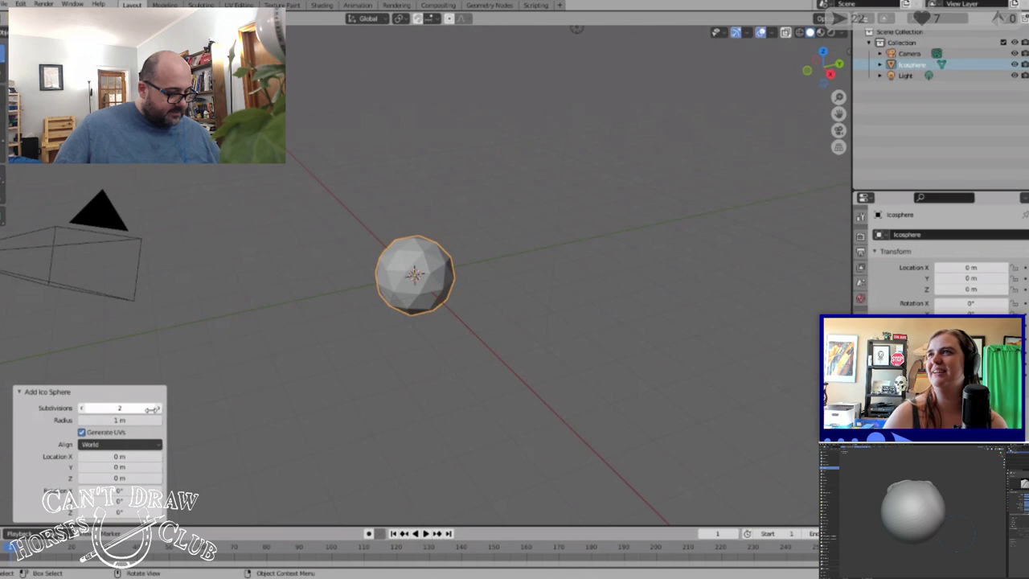
Set the subdivisions of the newly added ico sphere in the second scene to 5
{"action": "left_click", "coordinate": [158, 409]}
{"action": "left_click", "coordinate": [158, 409]}
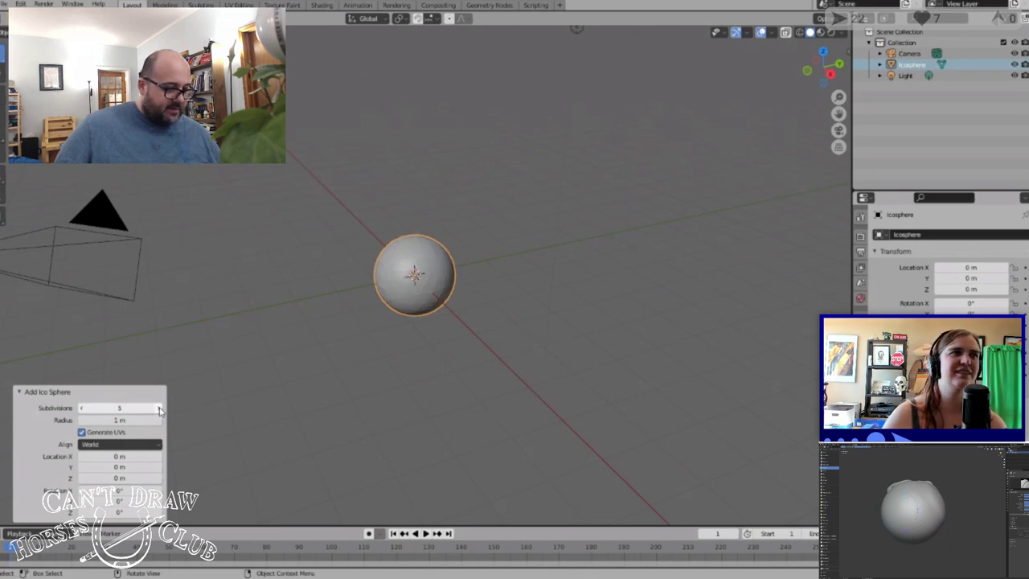
{"action": "left_click", "coordinate": [159, 408]}
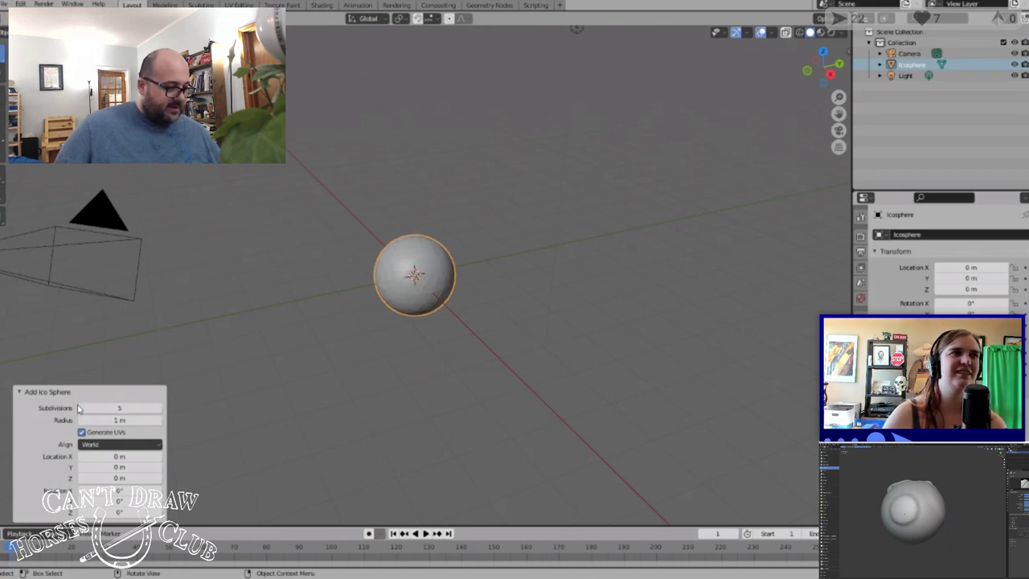
Deselect the new ico sphere, inspect its surface up close and switch to the Sculpting workspace
{"action": "left_click", "coordinate": [278, 314]}
{"action": "scroll", "coordinate": [480, 248], "scroll_direction": "up", "scroll_amount": 10}
{"action": "scroll", "coordinate": [456, 231], "scroll_direction": "down", "scroll_amount": 3}
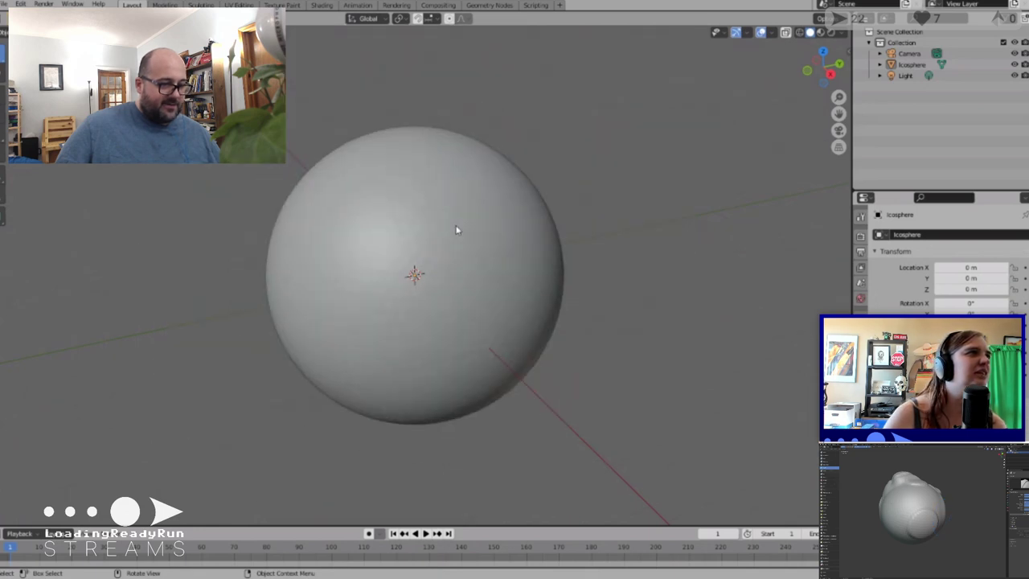
{"action": "scroll", "coordinate": [458, 227], "scroll_direction": "up", "scroll_amount": 2}
{"action": "middle_click_drag", "start_coordinate": [547, 258], "coordinate": [299, 92]}
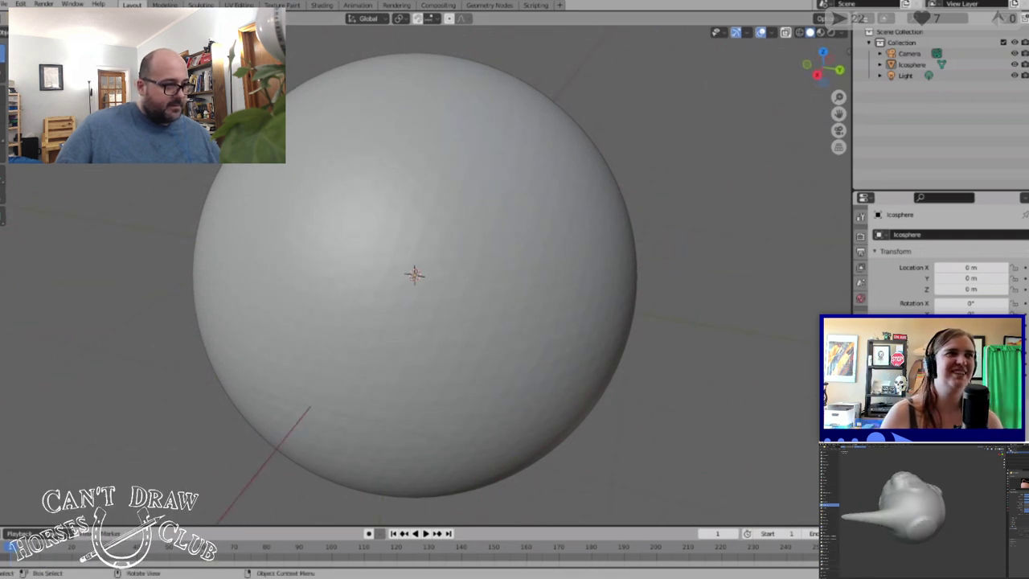
{"action": "left_click", "coordinate": [202, 4]}
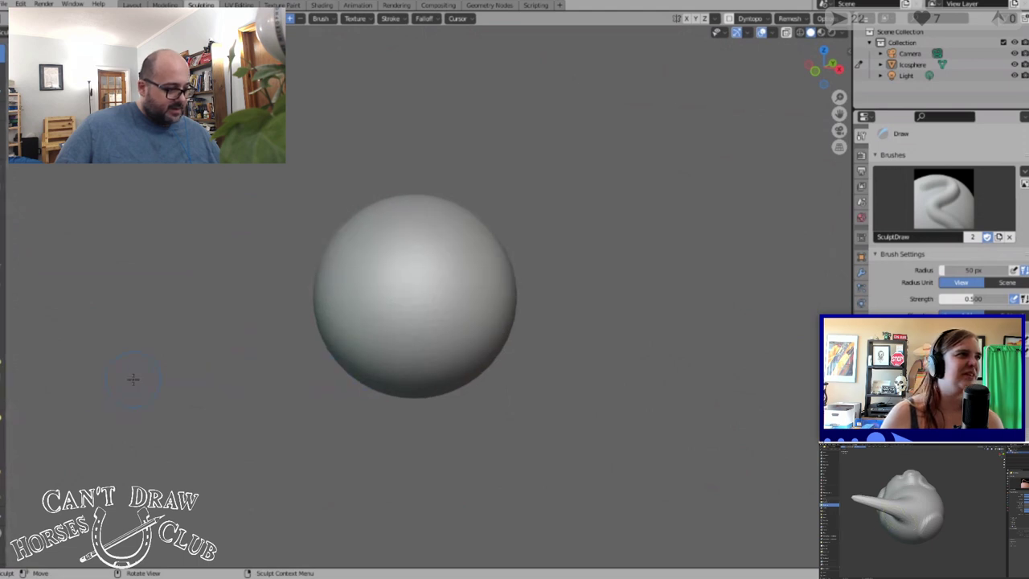
Widen the tool list to show the brush names and turn on Y-axis symmetry for sculpting
{"action": "scroll", "coordinate": [133, 380], "scroll_direction": "down", "scroll_amount": 2}
{"action": "left_click_drag", "start_coordinate": [8, 346], "coordinate": [55, 346]}
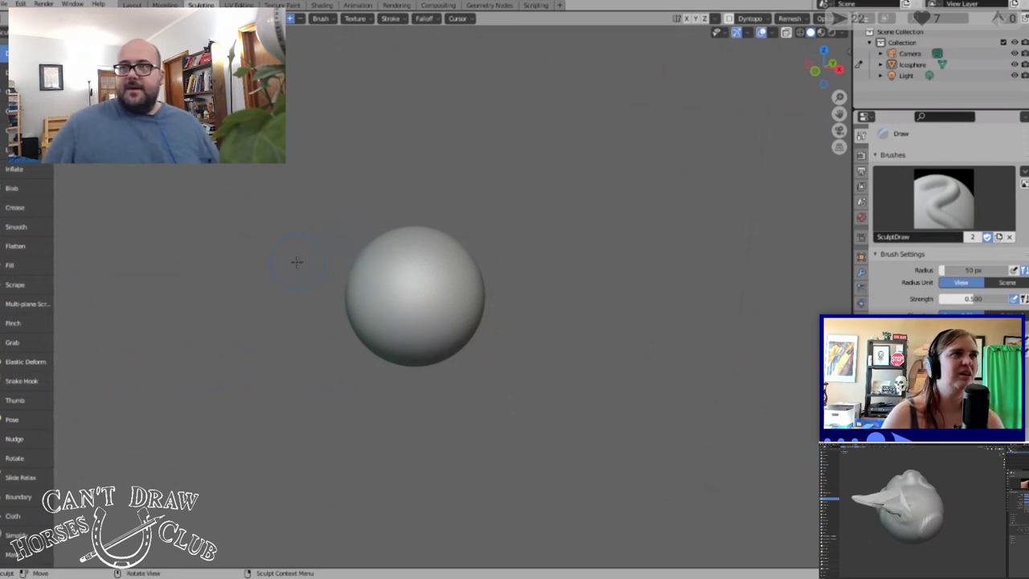
{"action": "scroll", "coordinate": [420, 268], "scroll_direction": "up", "scroll_amount": 4}
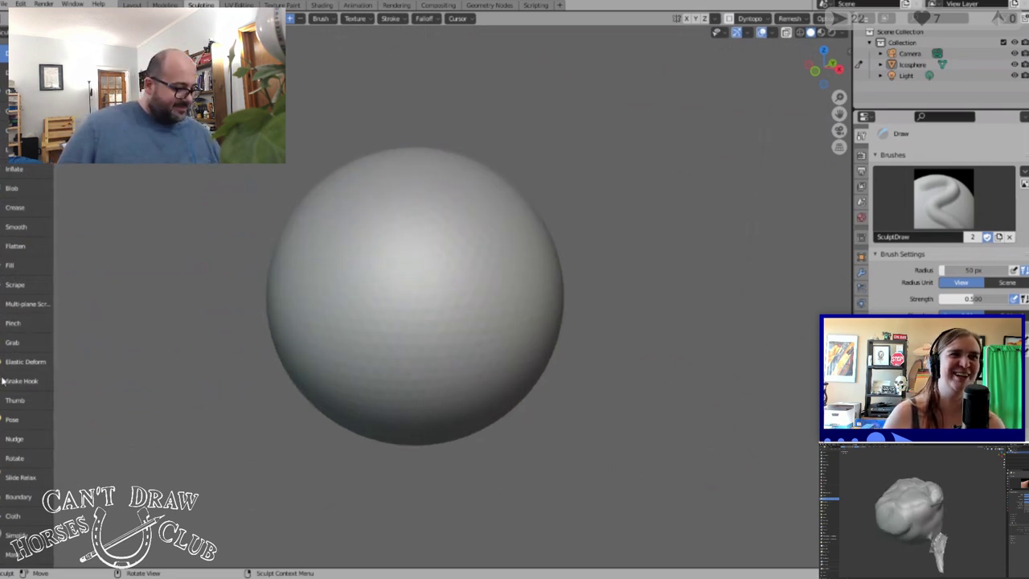
{"action": "scroll", "coordinate": [8, 381], "scroll_direction": "down", "scroll_amount": 1}
{"action": "scroll", "coordinate": [561, 274], "scroll_direction": "down", "scroll_amount": 2}
{"action": "scroll", "coordinate": [560, 273], "scroll_direction": "down", "scroll_amount": 3}
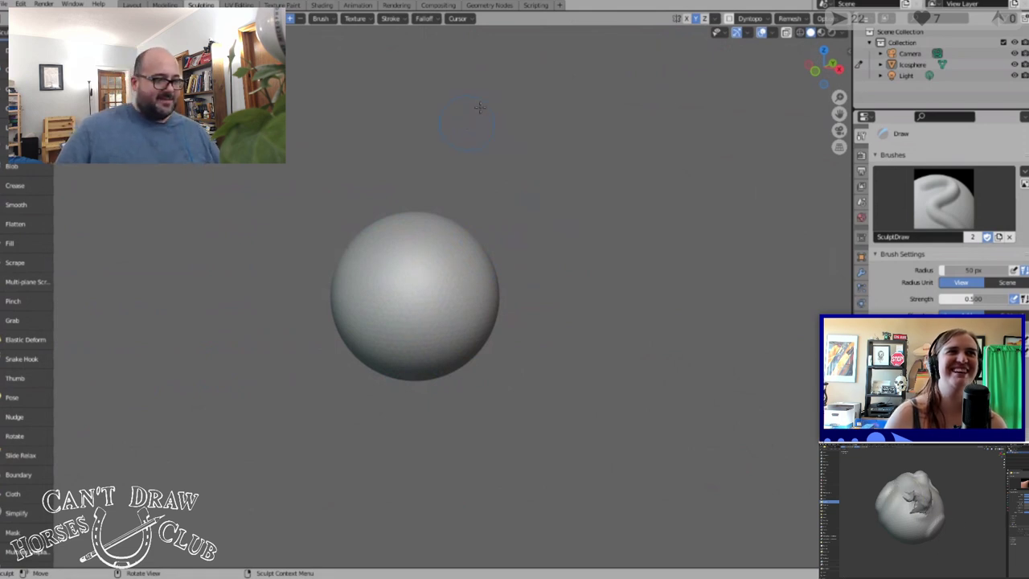
{"action": "scroll", "coordinate": [27, 297], "scroll_direction": "up", "scroll_amount": 1}
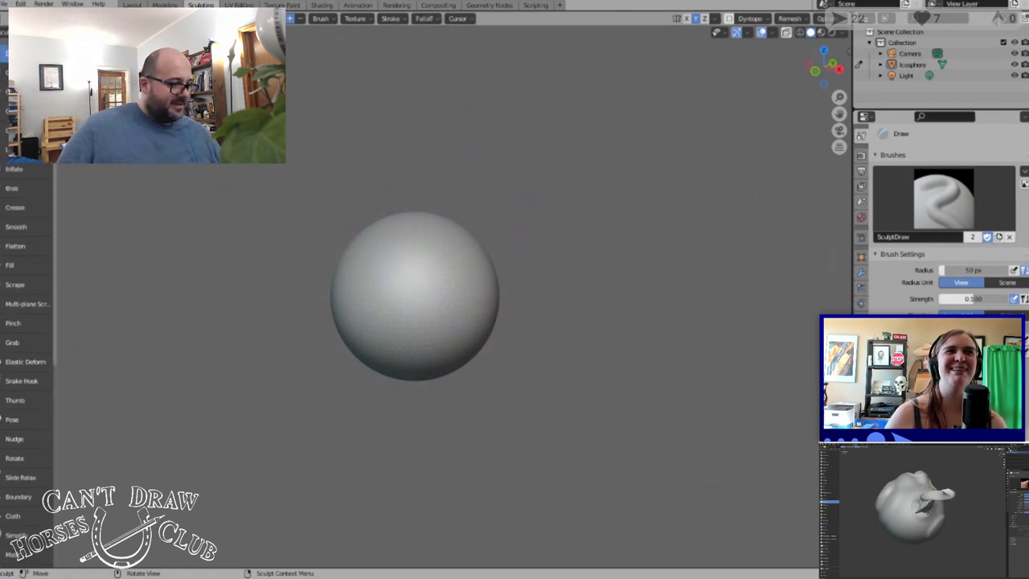
{"action": "scroll", "coordinate": [432, 276], "scroll_direction": "down", "scroll_amount": 3}
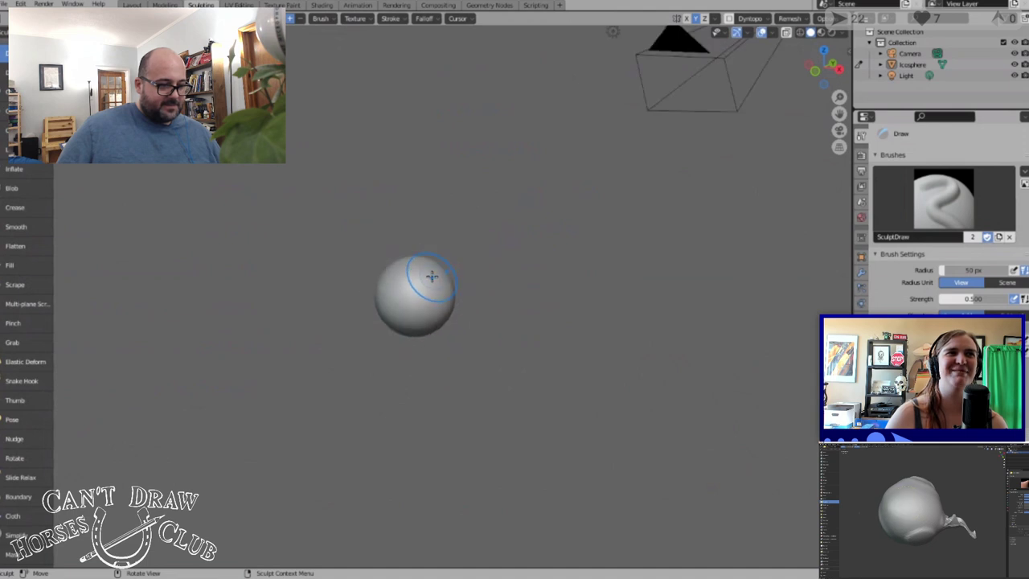
Raise a pointed bulge on the upper right side of the sphere with Draw brush strokes
{"action": "key", "text": "f"}
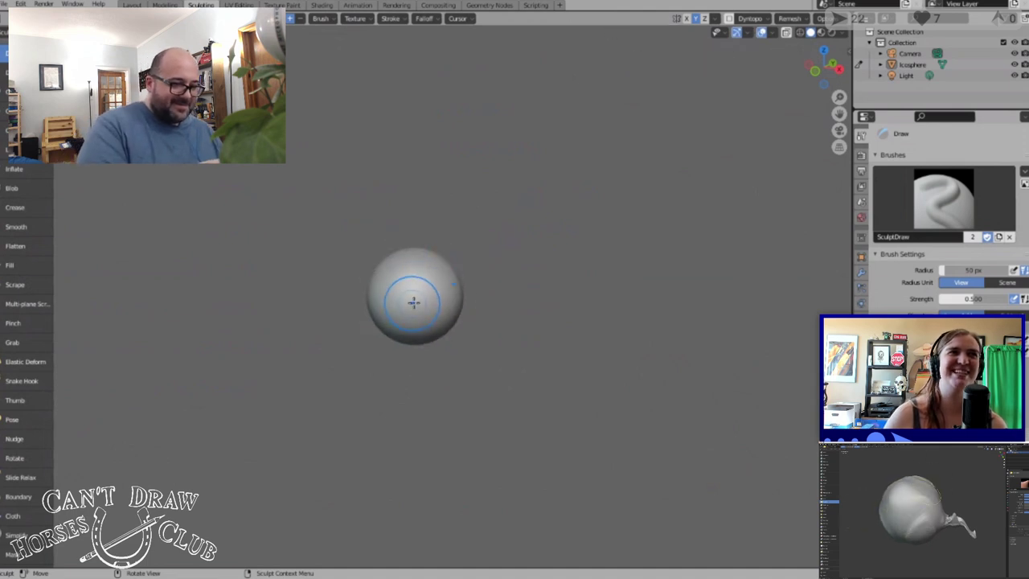
{"action": "mouse_move", "coordinate": [400, 334]}
{"action": "left_mouse_down"}
{"action": "mouse_move", "coordinate": [406, 318]}
{"action": "mouse_move", "coordinate": [395, 304]}
{"action": "mouse_move", "coordinate": [442, 307]}
{"action": "mouse_move", "coordinate": [411, 291]}
{"action": "mouse_move", "coordinate": [434, 269]}
{"action": "mouse_move", "coordinate": [406, 265]}
{"action": "mouse_move", "coordinate": [438, 249]}
{"action": "left_mouse_up"}
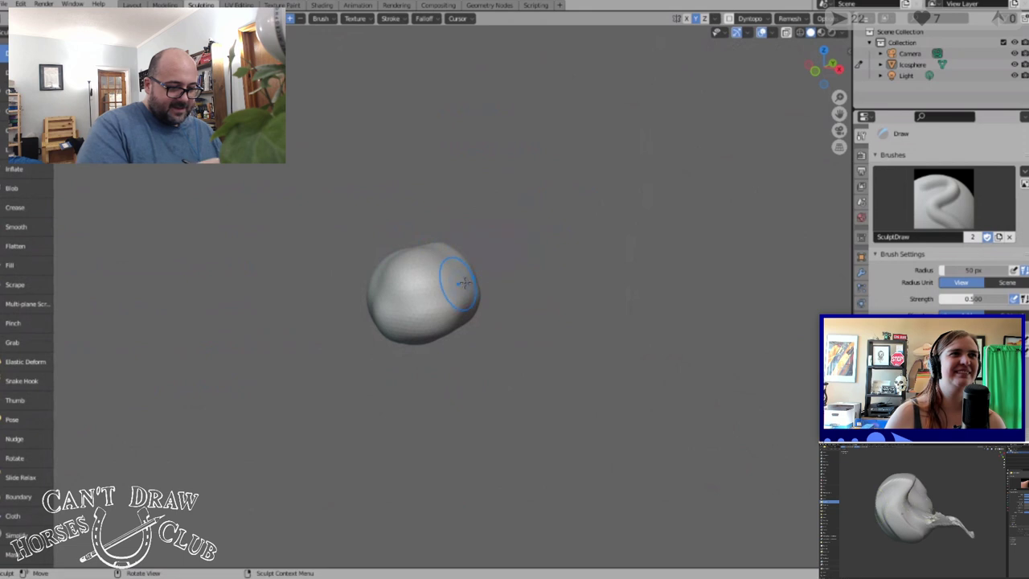
{"action": "mouse_move", "coordinate": [464, 281]}
{"action": "left_mouse_down"}
{"action": "mouse_move", "coordinate": [436, 260]}
{"action": "mouse_move", "coordinate": [459, 254]}
{"action": "mouse_move", "coordinate": [484, 277]}
{"action": "mouse_move", "coordinate": [485, 241]}
{"action": "left_mouse_up"}
Pull a long horn upward from the bulge with the Snake Hook brush and stretch its tip outward
{"action": "left_click", "coordinate": [24, 362]}
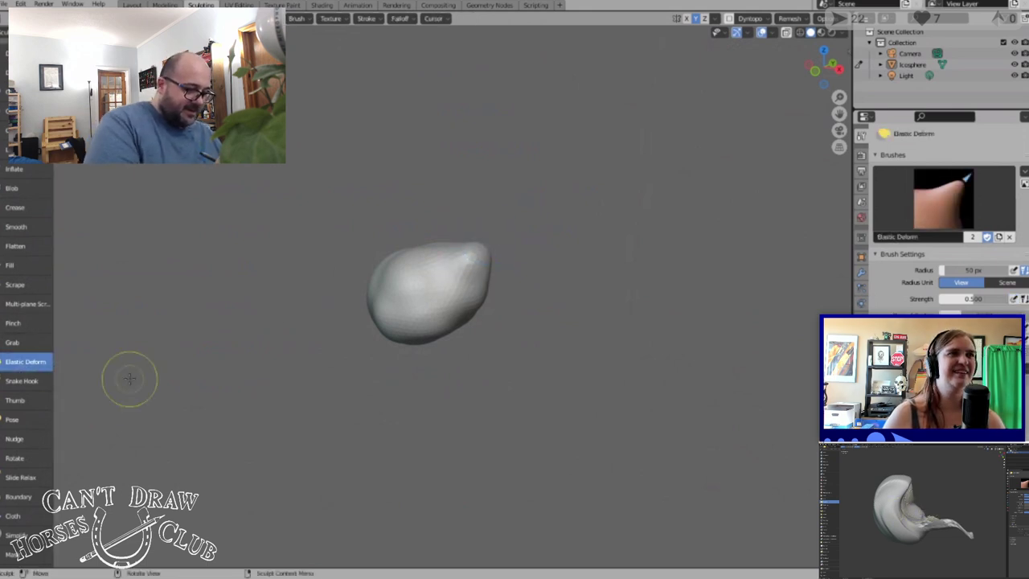
{"action": "left_click", "coordinate": [21, 381]}
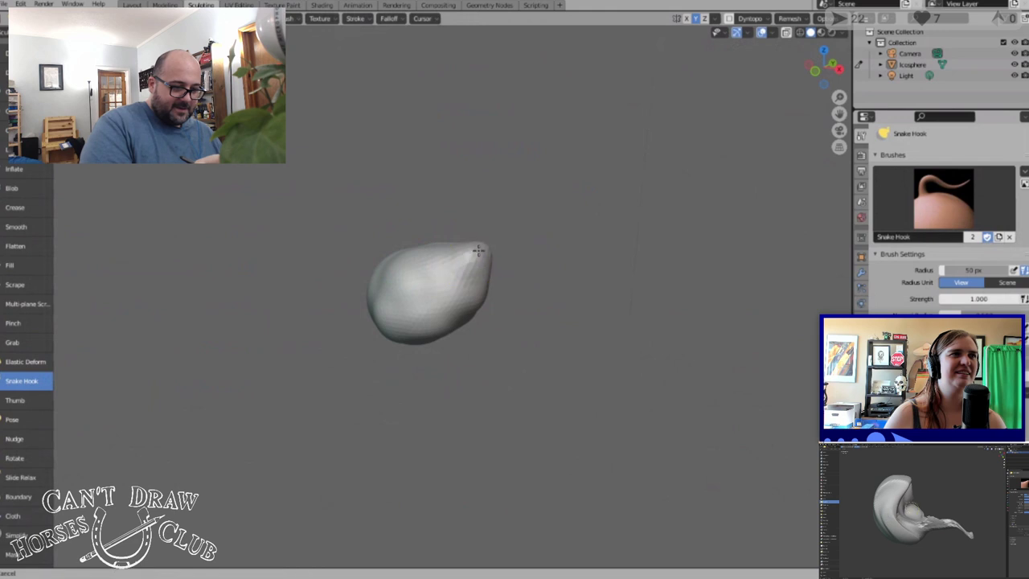
{"action": "mouse_move", "coordinate": [486, 228]}
{"action": "left_mouse_down"}
{"action": "mouse_move", "coordinate": [475, 244]}
{"action": "mouse_move", "coordinate": [483, 198]}
{"action": "left_mouse_up"}
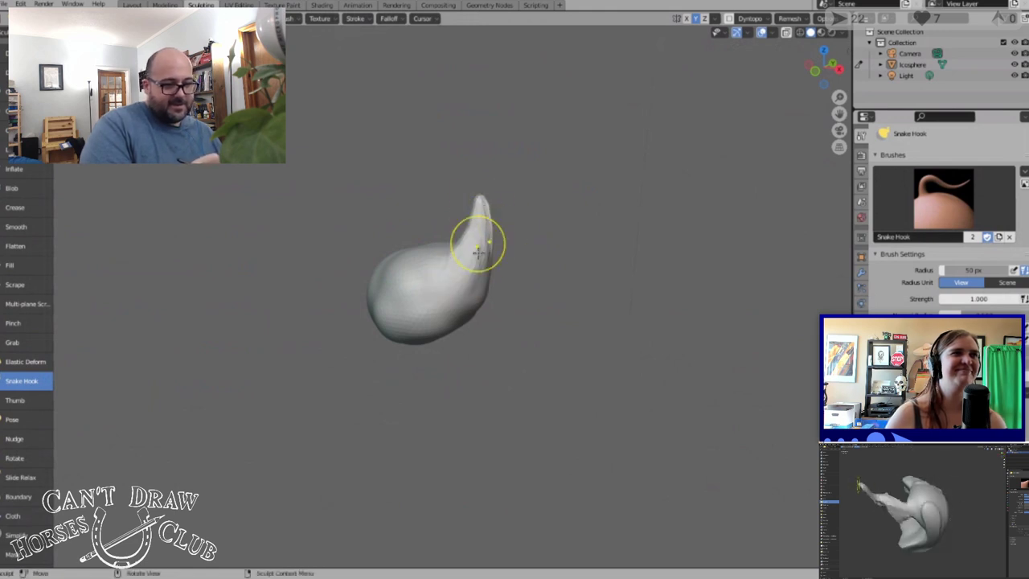
{"action": "left_click_drag", "start_coordinate": [482, 239], "coordinate": [485, 257]}
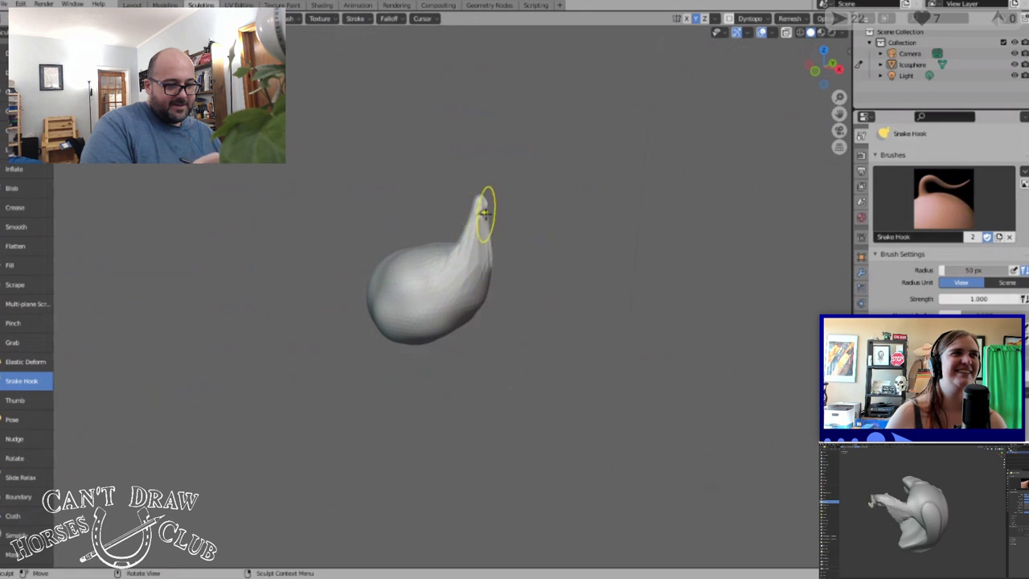
{"action": "left_click_drag", "start_coordinate": [485, 217], "coordinate": [523, 205]}
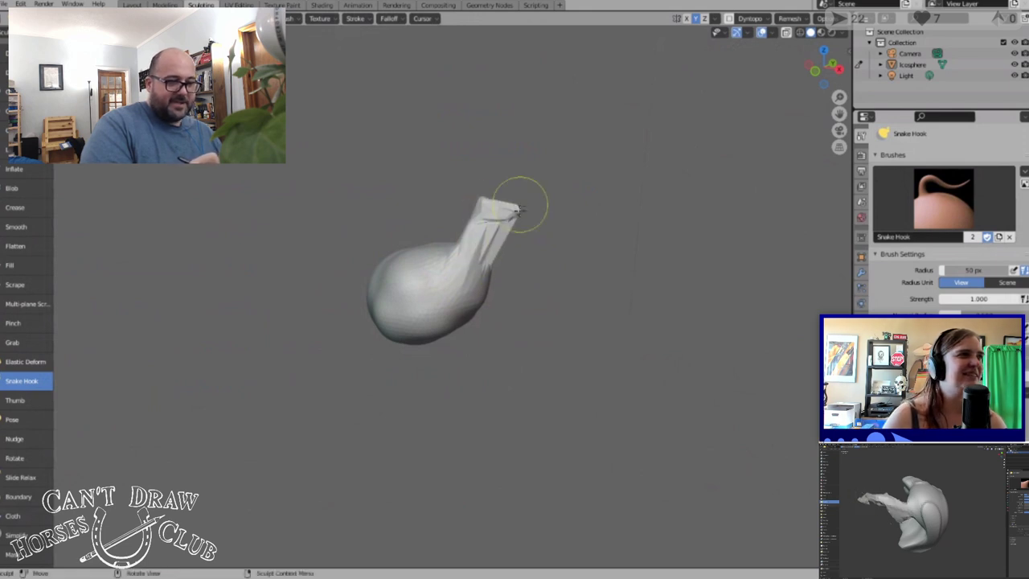
Push the outer side of the horn inward with short Snake Hook strokes
{"action": "left_click_drag", "start_coordinate": [497, 246], "coordinate": [478, 231]}
{"action": "left_click_drag", "start_coordinate": [500, 239], "coordinate": [485, 233]}
{"action": "left_click_drag", "start_coordinate": [503, 235], "coordinate": [486, 227]}
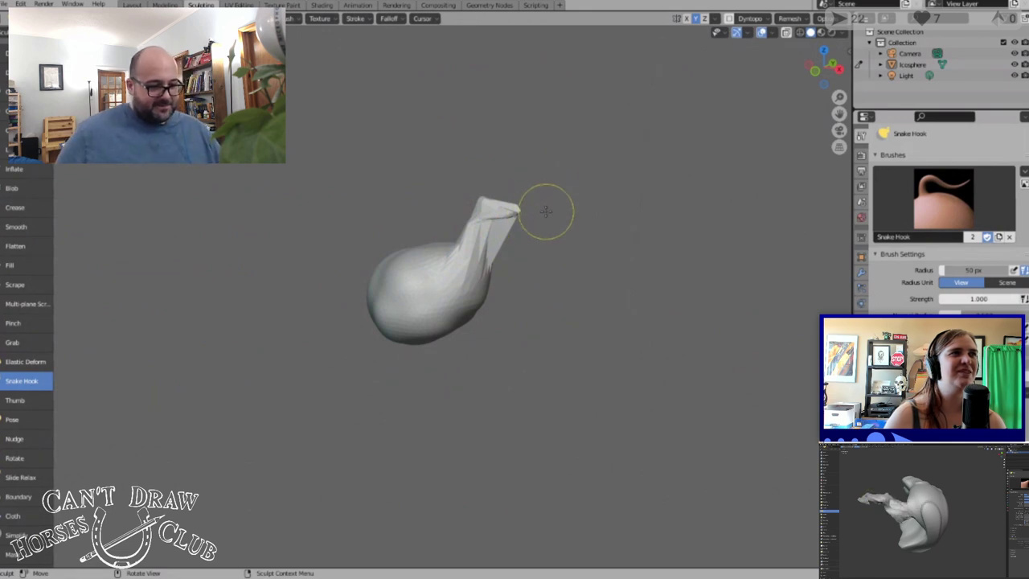
Pull the body's side opposite the horn outward with the Elastic Deform brush
{"action": "scroll", "coordinate": [506, 207], "scroll_direction": "up", "scroll_amount": 2}
{"action": "right_click", "coordinate": [573, 169]}
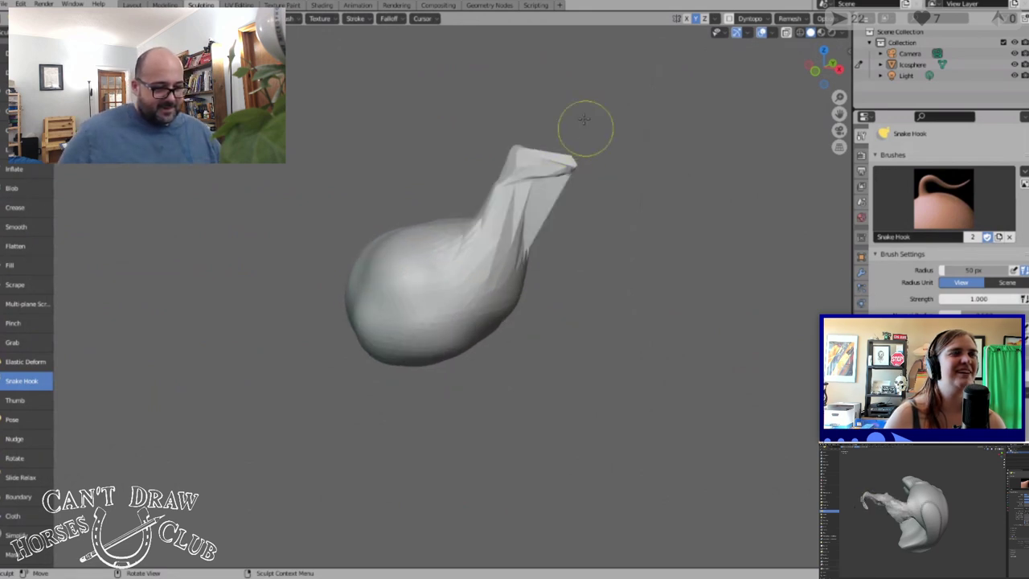
{"action": "mouse_move", "coordinate": [580, 111]}
{"action": "middle_mouse_down"}
{"action": "mouse_move", "coordinate": [506, 179]}
{"action": "mouse_move", "coordinate": [436, 143]}
{"action": "mouse_move", "coordinate": [533, 120]}
{"action": "mouse_move", "coordinate": [609, 119]}
{"action": "middle_mouse_up"}
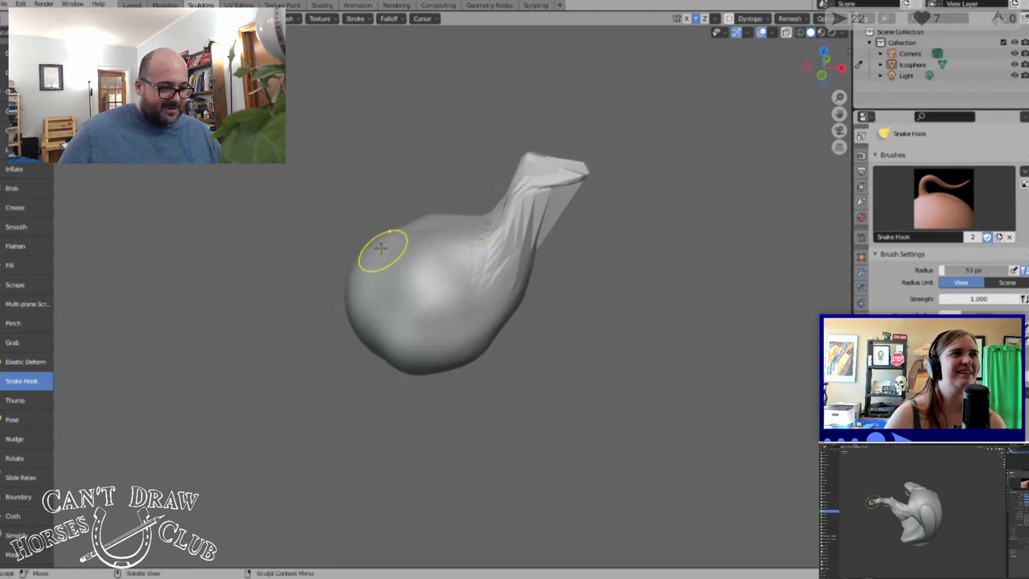
{"action": "scroll", "coordinate": [380, 249], "scroll_direction": "up", "scroll_amount": 1}
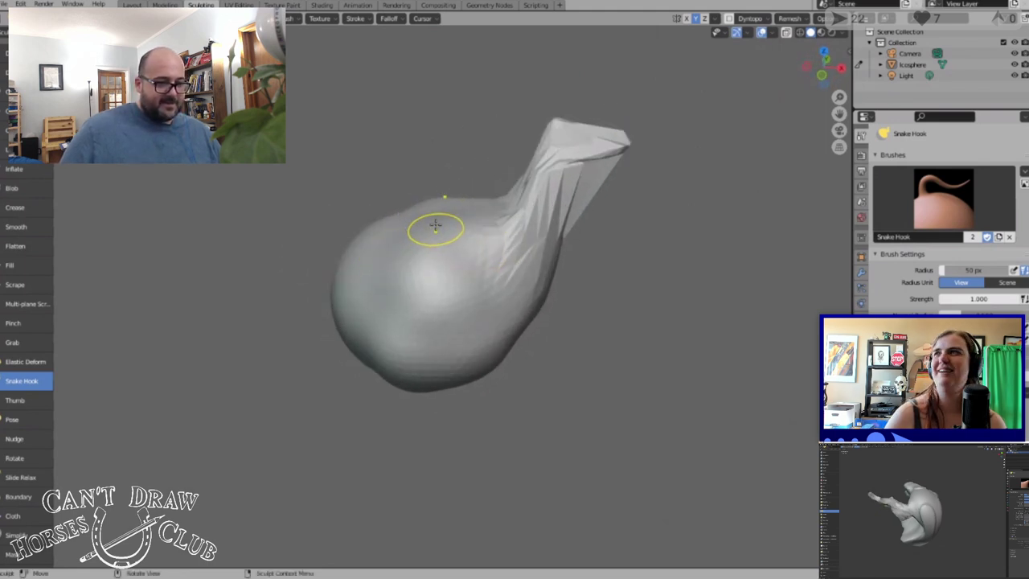
{"action": "left_click", "coordinate": [47, 362]}
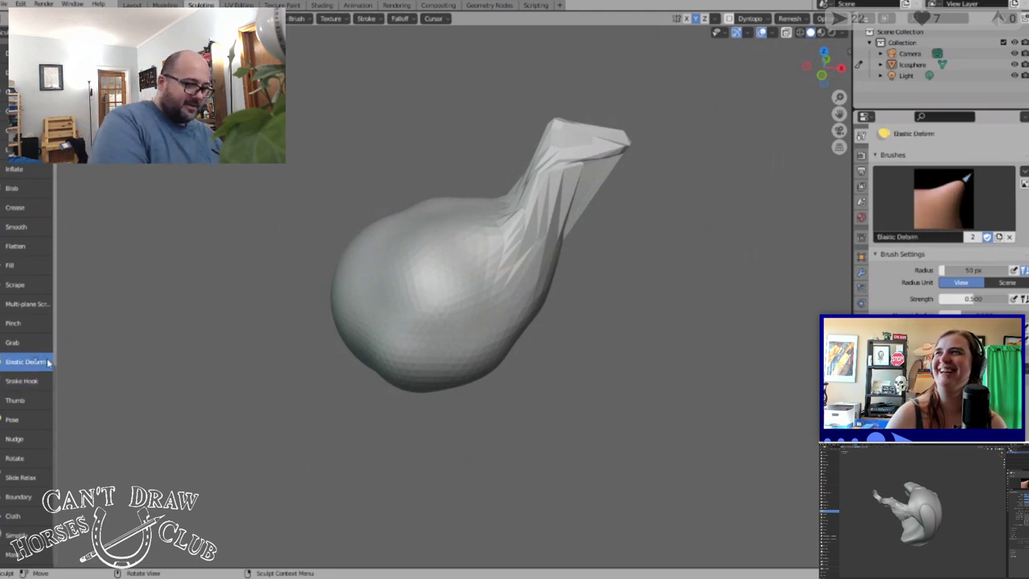
{"action": "mouse_move", "coordinate": [378, 254]}
{"action": "left_mouse_down"}
{"action": "mouse_move", "coordinate": [345, 249]}
{"action": "mouse_move", "coordinate": [312, 216]}
{"action": "mouse_move", "coordinate": [330, 237]}
{"action": "left_mouse_up"}
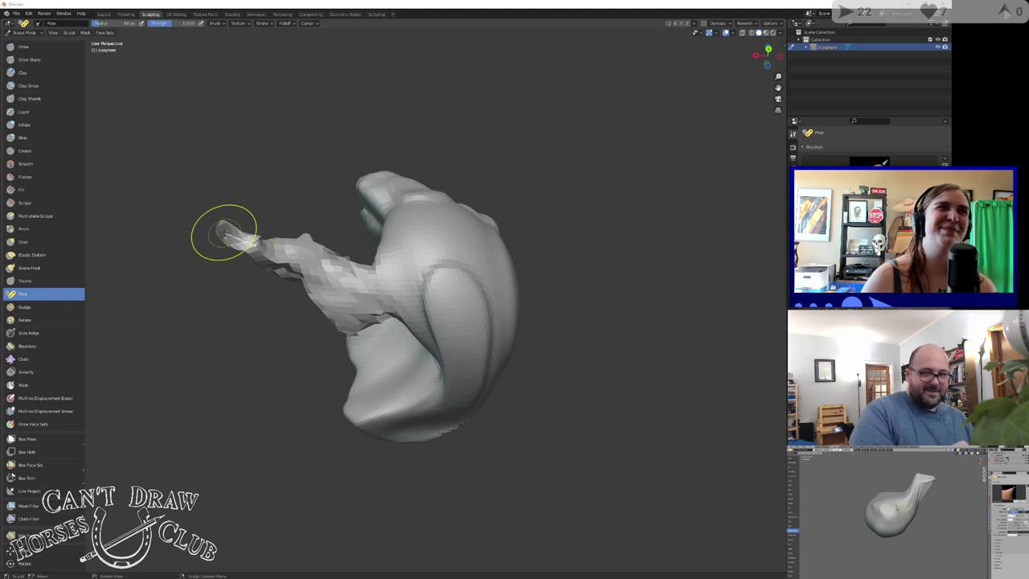
Bend the stretched arm and the upper lobe of the first scene's sculpt with the Pose brush
{"action": "mouse_move", "coordinate": [219, 238]}
{"action": "left_mouse_down"}
{"action": "mouse_move", "coordinate": [205, 216]}
{"action": "mouse_move", "coordinate": [189, 230]}
{"action": "mouse_move", "coordinate": [228, 148]}
{"action": "mouse_move", "coordinate": [197, 261]}
{"action": "mouse_move", "coordinate": [211, 267]}
{"action": "mouse_move", "coordinate": [206, 215]}
{"action": "left_mouse_up"}
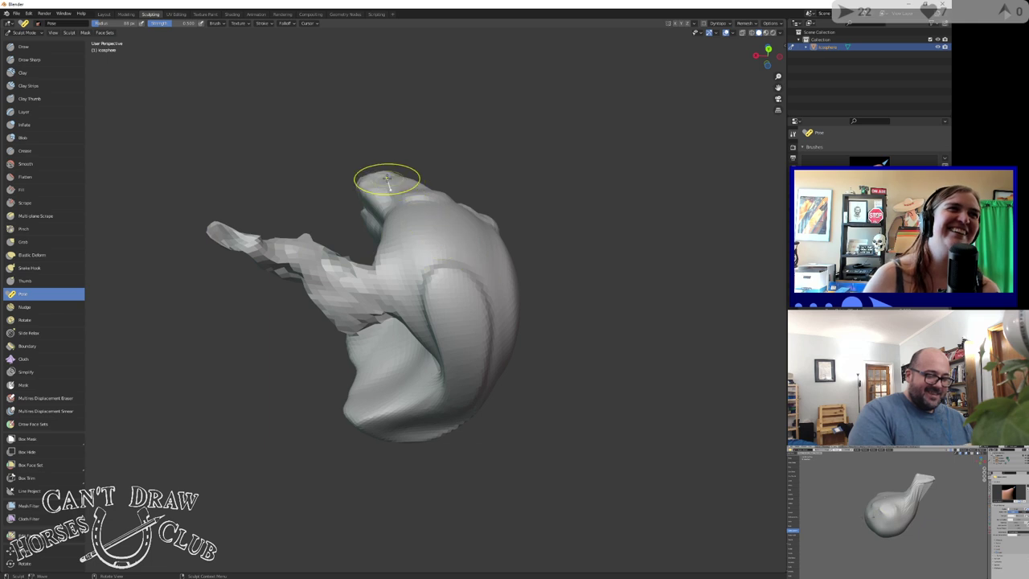
{"action": "left_click_drag", "start_coordinate": [388, 177], "coordinate": [394, 177]}
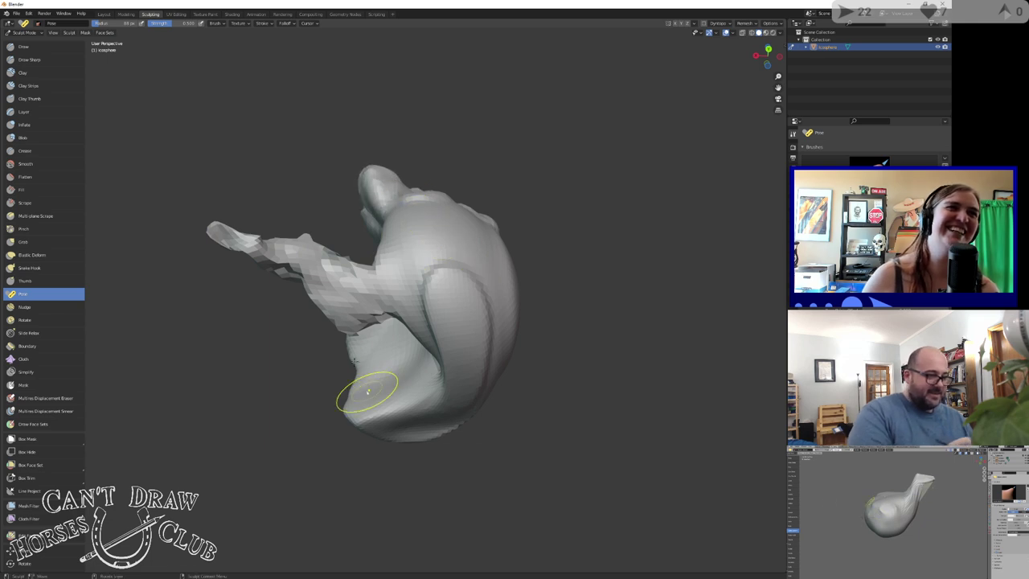
{"action": "mouse_move", "coordinate": [342, 290]}
{"action": "left_mouse_down"}
{"action": "mouse_move", "coordinate": [325, 274]}
{"action": "mouse_move", "coordinate": [320, 299]}
{"action": "mouse_move", "coordinate": [338, 288]}
{"action": "left_mouse_up"}
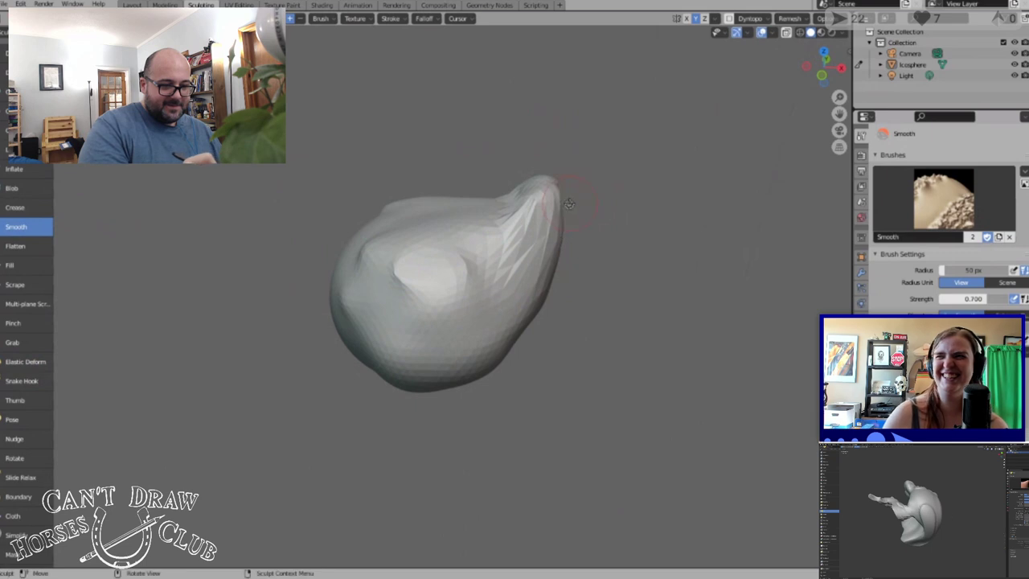
Build up the facing side of the second scene's blob with Clay Strips strokes below the raised bump
{"action": "mouse_move", "coordinate": [607, 169]}
{"action": "middle_mouse_down"}
{"action": "mouse_move", "coordinate": [422, 205]}
{"action": "mouse_move", "coordinate": [442, 193]}
{"action": "mouse_move", "coordinate": [427, 217]}
{"action": "middle_mouse_up"}
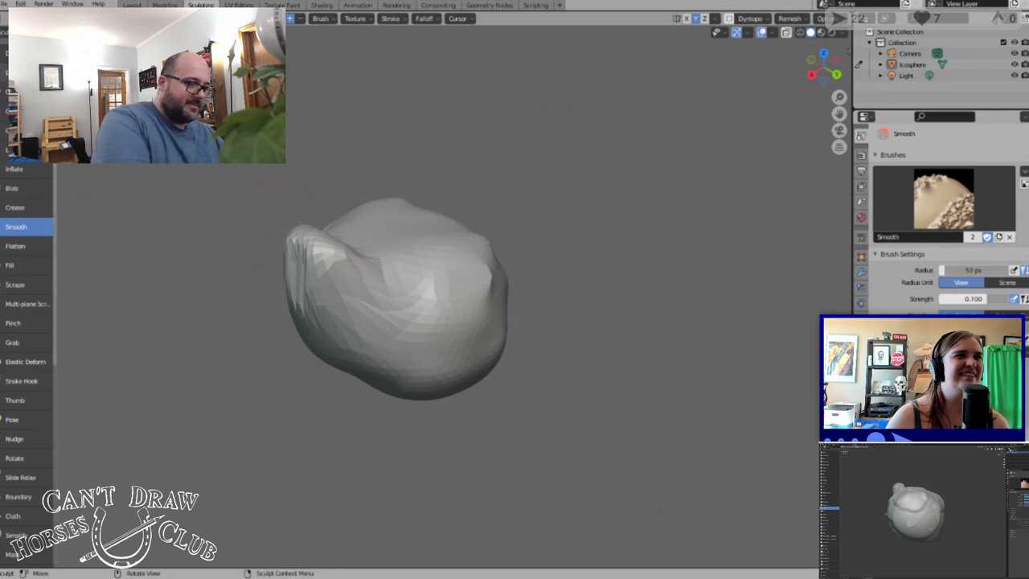
{"action": "key", "text": "c"}
{"action": "mouse_move", "coordinate": [437, 314]}
{"action": "left_mouse_down"}
{"action": "mouse_move", "coordinate": [473, 285]}
{"action": "mouse_move", "coordinate": [483, 333]}
{"action": "mouse_move", "coordinate": [498, 334]}
{"action": "left_mouse_up"}
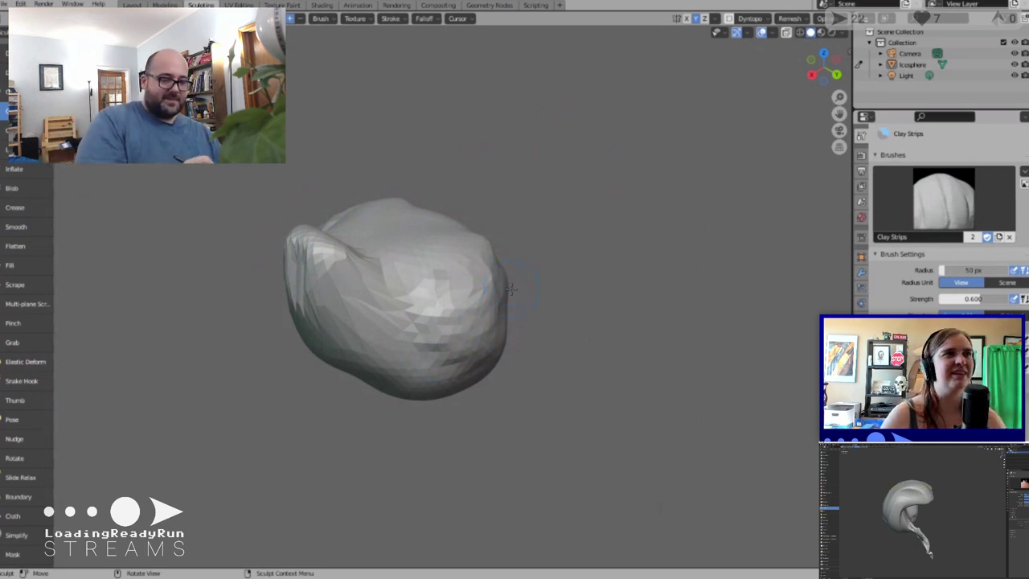
{"action": "left_click_drag", "start_coordinate": [452, 300], "coordinate": [501, 271]}
{"action": "mouse_move", "coordinate": [476, 338]}
{"action": "left_mouse_down"}
{"action": "mouse_move", "coordinate": [415, 345]}
{"action": "mouse_move", "coordinate": [426, 333]}
{"action": "mouse_move", "coordinate": [466, 358]}
{"action": "mouse_move", "coordinate": [459, 366]}
{"action": "mouse_move", "coordinate": [430, 346]}
{"action": "left_mouse_up"}
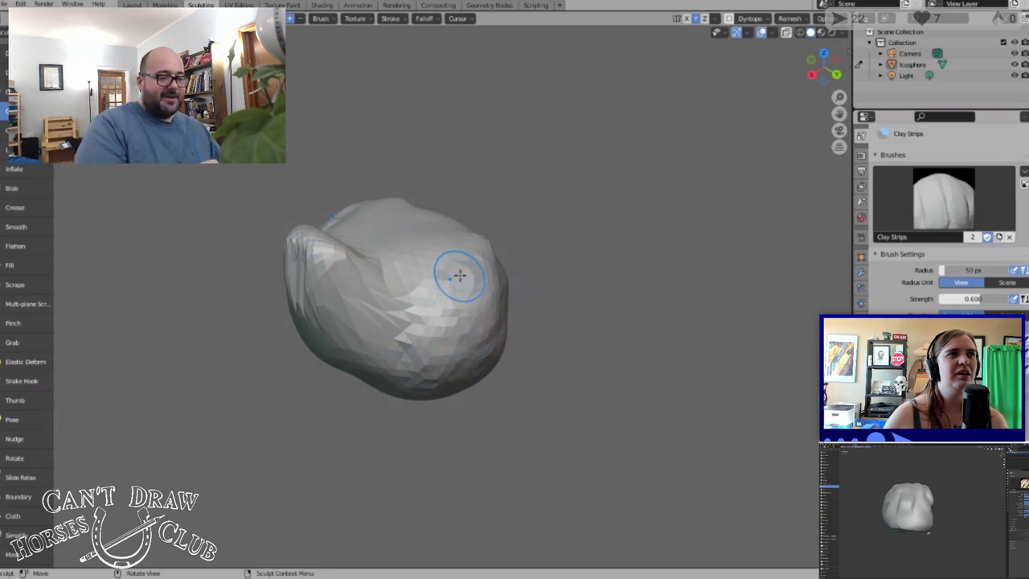
Add Clay Strips across the middle of the body and over the horn's side and tip
{"action": "left_click_drag", "start_coordinate": [374, 301], "coordinate": [422, 281]}
{"action": "mouse_move", "coordinate": [295, 266]}
{"action": "left_mouse_down"}
{"action": "mouse_move", "coordinate": [304, 233]}
{"action": "mouse_move", "coordinate": [303, 315]}
{"action": "mouse_move", "coordinate": [325, 334]}
{"action": "mouse_move", "coordinate": [315, 233]}
{"action": "mouse_move", "coordinate": [301, 239]}
{"action": "mouse_move", "coordinate": [330, 273]}
{"action": "left_mouse_up"}
{"action": "mouse_move", "coordinate": [338, 277]}
{"action": "left_mouse_down"}
{"action": "mouse_move", "coordinate": [322, 277]}
{"action": "mouse_move", "coordinate": [337, 250]}
{"action": "left_mouse_up"}
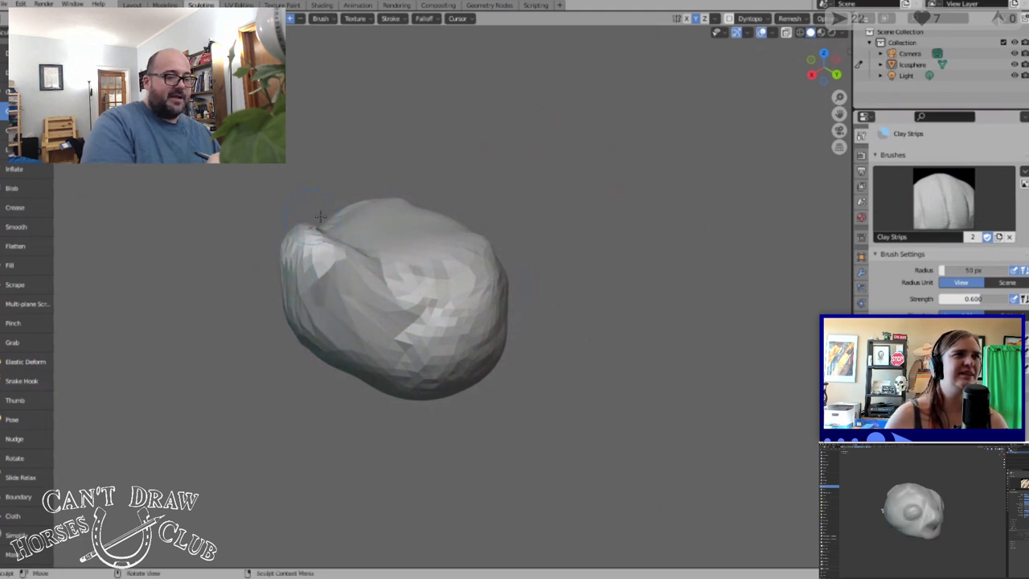
{"action": "left_click_drag", "start_coordinate": [320, 216], "coordinate": [313, 220]}
{"action": "mouse_move", "coordinate": [303, 293]}
{"action": "left_mouse_down"}
{"action": "mouse_move", "coordinate": [316, 246]}
{"action": "mouse_move", "coordinate": [303, 229]}
{"action": "left_mouse_up"}
Lay long diagonal Clay Strips strokes across the rounded side of the body next to the horn
{"action": "mouse_move", "coordinate": [836, 69]}
{"action": "left_mouse_down"}
{"action": "mouse_move", "coordinate": [774, 103]}
{"action": "mouse_move", "coordinate": [696, 122]}
{"action": "left_mouse_up"}
{"action": "mouse_move", "coordinate": [317, 185]}
{"action": "left_mouse_down"}
{"action": "mouse_move", "coordinate": [299, 171]}
{"action": "mouse_move", "coordinate": [323, 167]}
{"action": "mouse_move", "coordinate": [425, 273]}
{"action": "left_mouse_up"}
{"action": "mouse_move", "coordinate": [369, 205]}
{"action": "left_mouse_down"}
{"action": "mouse_move", "coordinate": [466, 287]}
{"action": "mouse_move", "coordinate": [425, 281]}
{"action": "mouse_move", "coordinate": [459, 249]}
{"action": "mouse_move", "coordinate": [419, 224]}
{"action": "mouse_move", "coordinate": [437, 237]}
{"action": "mouse_move", "coordinate": [410, 297]}
{"action": "mouse_move", "coordinate": [496, 294]}
{"action": "mouse_move", "coordinate": [507, 265]}
{"action": "mouse_move", "coordinate": [494, 338]}
{"action": "mouse_move", "coordinate": [508, 320]}
{"action": "left_mouse_up"}
{"action": "mouse_move", "coordinate": [496, 276]}
{"action": "left_mouse_down"}
{"action": "mouse_move", "coordinate": [434, 310]}
{"action": "mouse_move", "coordinate": [474, 282]}
{"action": "left_mouse_up"}
{"action": "mouse_move", "coordinate": [429, 308]}
{"action": "left_mouse_down"}
{"action": "mouse_move", "coordinate": [478, 298]}
{"action": "mouse_move", "coordinate": [491, 277]}
{"action": "left_mouse_up"}
Thicken the body's lower edge and the horn from base to tip with Clay Strips strokes
{"action": "left_click_drag", "start_coordinate": [820, 68], "coordinate": [800, 40]}
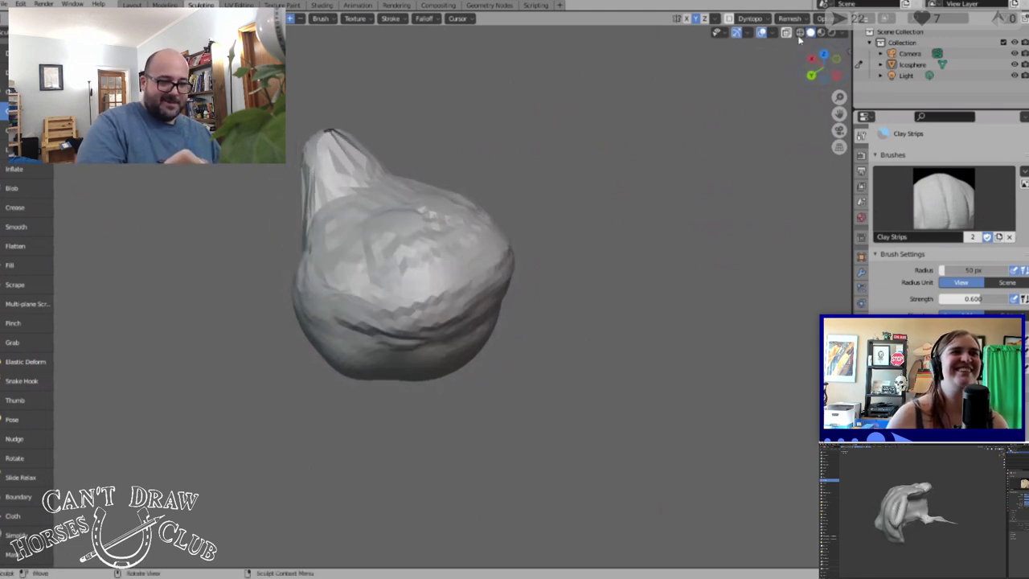
{"action": "mouse_move", "coordinate": [389, 353]}
{"action": "left_mouse_down"}
{"action": "mouse_move", "coordinate": [487, 321]}
{"action": "mouse_move", "coordinate": [492, 299]}
{"action": "left_mouse_up"}
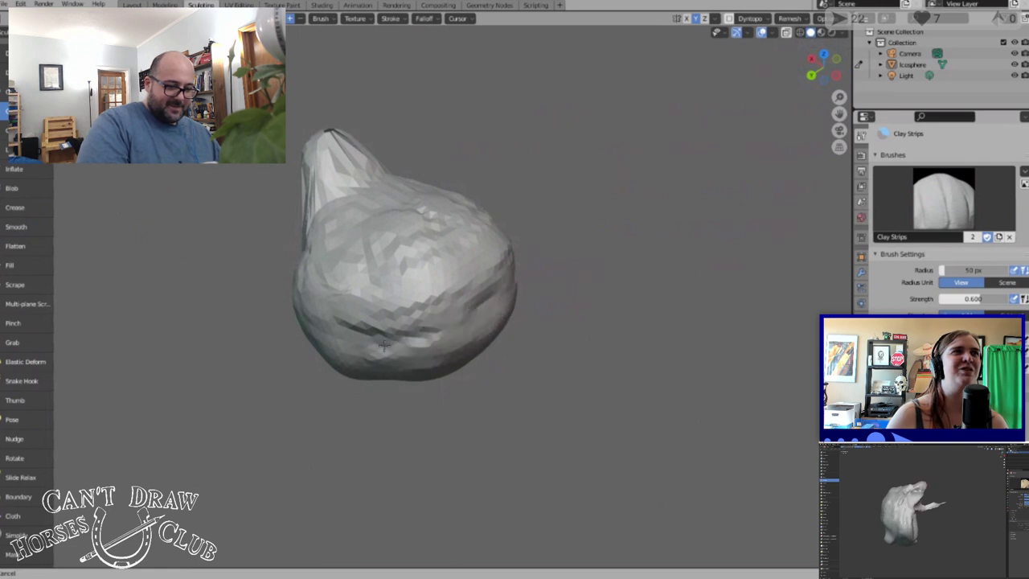
{"action": "mouse_move", "coordinate": [364, 337]}
{"action": "left_mouse_down"}
{"action": "mouse_move", "coordinate": [455, 313]}
{"action": "mouse_move", "coordinate": [333, 152]}
{"action": "mouse_move", "coordinate": [340, 168]}
{"action": "mouse_move", "coordinate": [335, 156]}
{"action": "mouse_move", "coordinate": [305, 169]}
{"action": "mouse_move", "coordinate": [300, 192]}
{"action": "left_mouse_up"}
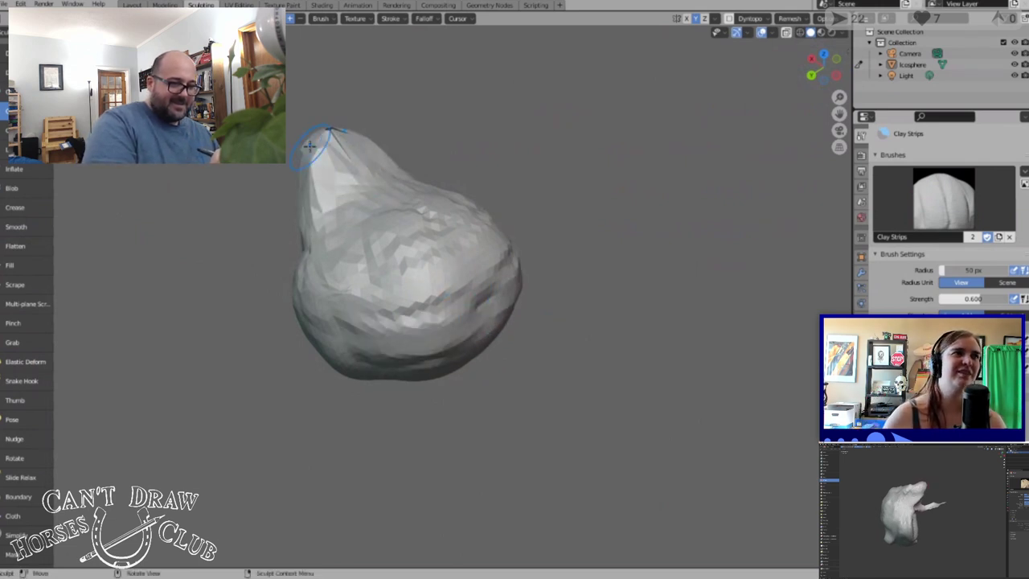
{"action": "mouse_move", "coordinate": [336, 147]}
{"action": "left_mouse_down"}
{"action": "mouse_move", "coordinate": [335, 137]}
{"action": "mouse_move", "coordinate": [363, 143]}
{"action": "left_mouse_up"}
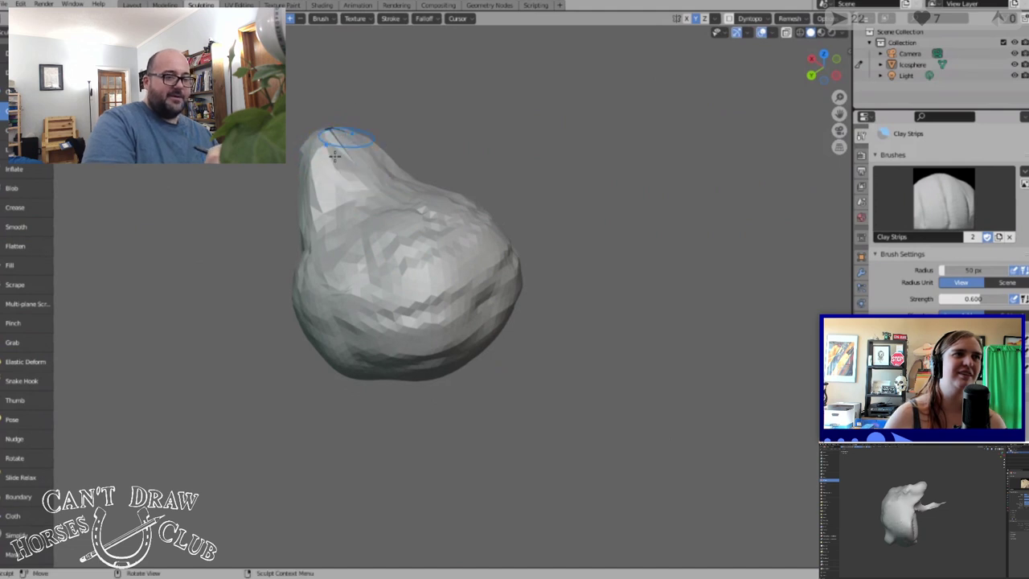
Add short Clay Strips strokes to the body and the horn's base, and bend the horn's tip with the Pose brush
{"action": "mouse_move", "coordinate": [814, 81]}
{"action": "left_mouse_down"}
{"action": "mouse_move", "coordinate": [822, 71]}
{"action": "mouse_move", "coordinate": [786, 83]}
{"action": "mouse_move", "coordinate": [731, 67]}
{"action": "mouse_move", "coordinate": [550, 229]}
{"action": "mouse_move", "coordinate": [537, 181]}
{"action": "mouse_move", "coordinate": [482, 232]}
{"action": "mouse_move", "coordinate": [522, 206]}
{"action": "mouse_move", "coordinate": [536, 236]}
{"action": "left_mouse_up"}
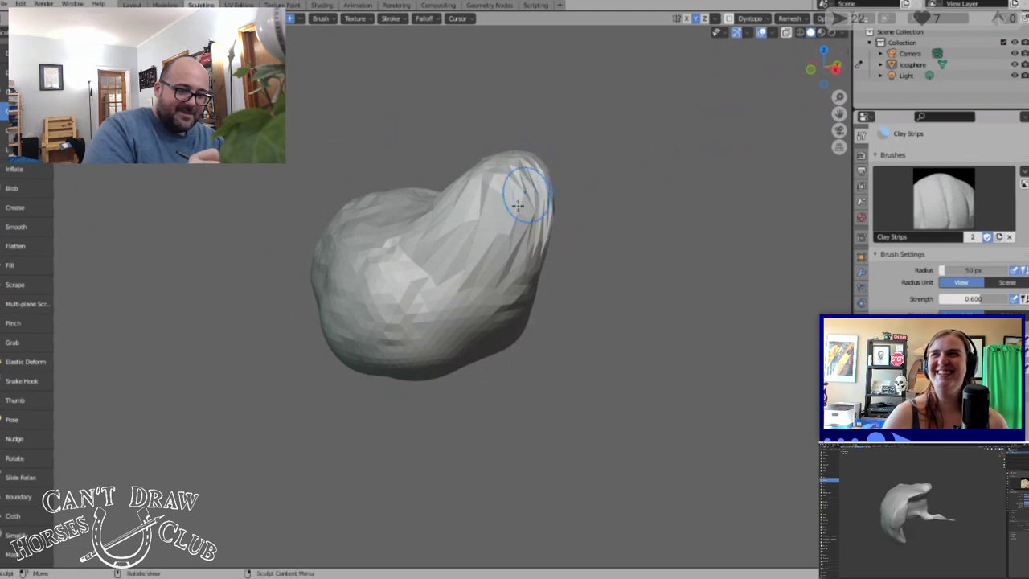
{"action": "left_click_drag", "start_coordinate": [365, 314], "coordinate": [344, 325]}
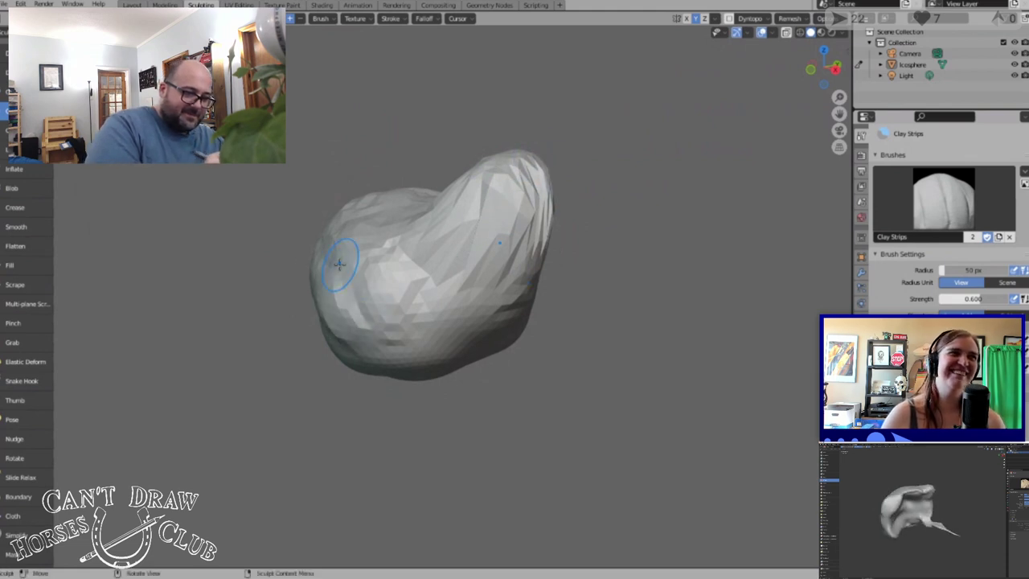
{"action": "mouse_move", "coordinate": [493, 277]}
{"action": "left_mouse_down"}
{"action": "mouse_move", "coordinate": [511, 303]}
{"action": "mouse_move", "coordinate": [466, 328]}
{"action": "mouse_move", "coordinate": [508, 289]}
{"action": "mouse_move", "coordinate": [483, 322]}
{"action": "mouse_move", "coordinate": [490, 286]}
{"action": "mouse_move", "coordinate": [467, 330]}
{"action": "mouse_move", "coordinate": [498, 263]}
{"action": "mouse_move", "coordinate": [482, 289]}
{"action": "left_mouse_up"}
{"action": "left_click", "coordinate": [22, 417]}
{"action": "mouse_move", "coordinate": [524, 167]}
{"action": "left_mouse_down"}
{"action": "mouse_move", "coordinate": [549, 158]}
{"action": "mouse_move", "coordinate": [532, 172]}
{"action": "mouse_move", "coordinate": [544, 161]}
{"action": "mouse_move", "coordinate": [527, 157]}
{"action": "mouse_move", "coordinate": [579, 172]}
{"action": "mouse_move", "coordinate": [479, 215]}
{"action": "mouse_move", "coordinate": [474, 243]}
{"action": "mouse_move", "coordinate": [547, 178]}
{"action": "mouse_move", "coordinate": [538, 145]}
{"action": "mouse_move", "coordinate": [524, 166]}
{"action": "mouse_move", "coordinate": [541, 216]}
{"action": "left_mouse_up"}
Build up the horn's outer edge and the area below its base with Clay Strips
{"action": "left_click", "coordinate": [25, 111]}
{"action": "left_click_drag", "start_coordinate": [547, 259], "coordinate": [551, 267]}
{"action": "mouse_move", "coordinate": [482, 268]}
{"action": "left_mouse_down"}
{"action": "mouse_move", "coordinate": [469, 273]}
{"action": "mouse_move", "coordinate": [466, 233]}
{"action": "mouse_move", "coordinate": [460, 259]}
{"action": "mouse_move", "coordinate": [507, 251]}
{"action": "mouse_move", "coordinate": [482, 256]}
{"action": "left_mouse_up"}
{"action": "mouse_move", "coordinate": [452, 263]}
{"action": "left_mouse_down"}
{"action": "mouse_move", "coordinate": [438, 302]}
{"action": "mouse_move", "coordinate": [463, 339]}
{"action": "mouse_move", "coordinate": [515, 340]}
{"action": "left_mouse_up"}
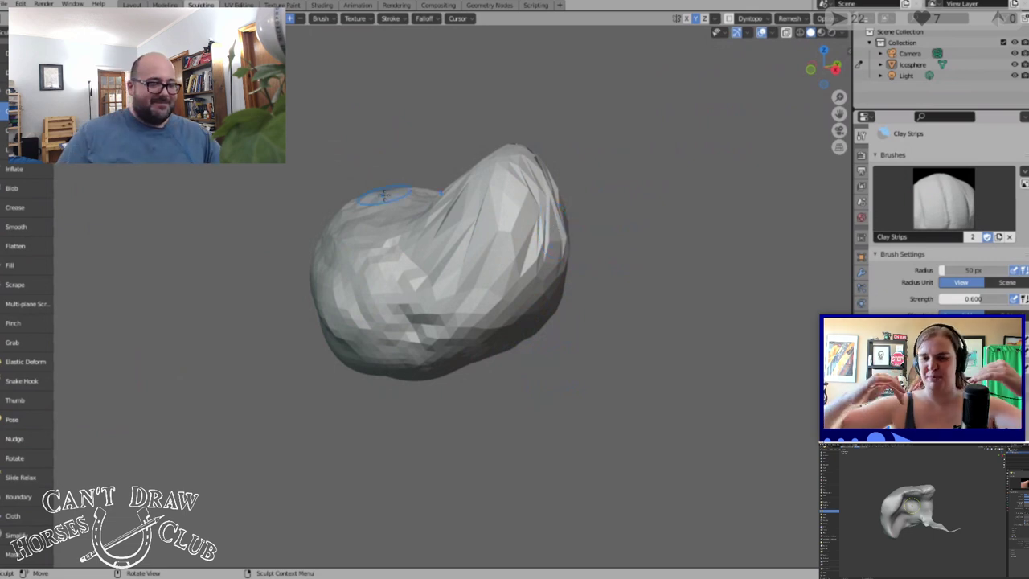
Lay slanted Clay Strips strokes across the body's rounded end opposite the horn, forming raised bands
{"action": "scroll", "coordinate": [546, 240], "scroll_direction": "up", "scroll_amount": 3}
{"action": "scroll", "coordinate": [544, 244], "scroll_direction": "down", "scroll_amount": 5}
{"action": "mouse_move", "coordinate": [544, 244]}
{"action": "middle_mouse_down"}
{"action": "mouse_move", "coordinate": [603, 253]}
{"action": "mouse_move", "coordinate": [648, 214]}
{"action": "mouse_move", "coordinate": [446, 428]}
{"action": "middle_mouse_up"}
{"action": "middle_click_drag", "start_coordinate": [393, 371], "coordinate": [446, 251]}
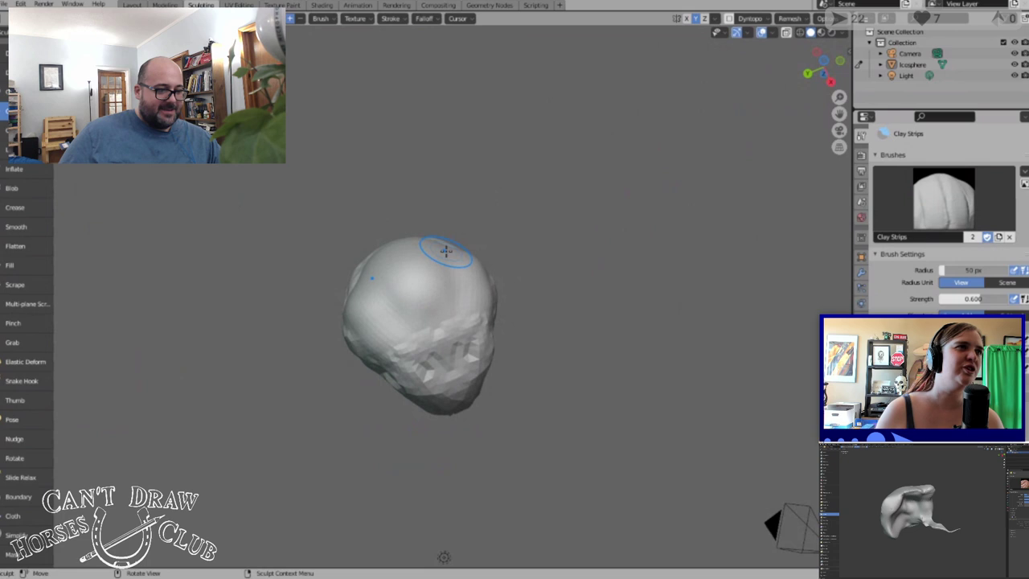
{"action": "mouse_move", "coordinate": [386, 267]}
{"action": "left_mouse_down"}
{"action": "mouse_move", "coordinate": [418, 273]}
{"action": "mouse_move", "coordinate": [381, 281]}
{"action": "mouse_move", "coordinate": [451, 282]}
{"action": "mouse_move", "coordinate": [412, 295]}
{"action": "mouse_move", "coordinate": [389, 286]}
{"action": "left_mouse_up"}
{"action": "mouse_move", "coordinate": [430, 247]}
{"action": "left_mouse_down"}
{"action": "mouse_move", "coordinate": [378, 329]}
{"action": "mouse_move", "coordinate": [474, 313]}
{"action": "mouse_move", "coordinate": [429, 292]}
{"action": "mouse_move", "coordinate": [412, 265]}
{"action": "mouse_move", "coordinate": [437, 248]}
{"action": "left_mouse_up"}
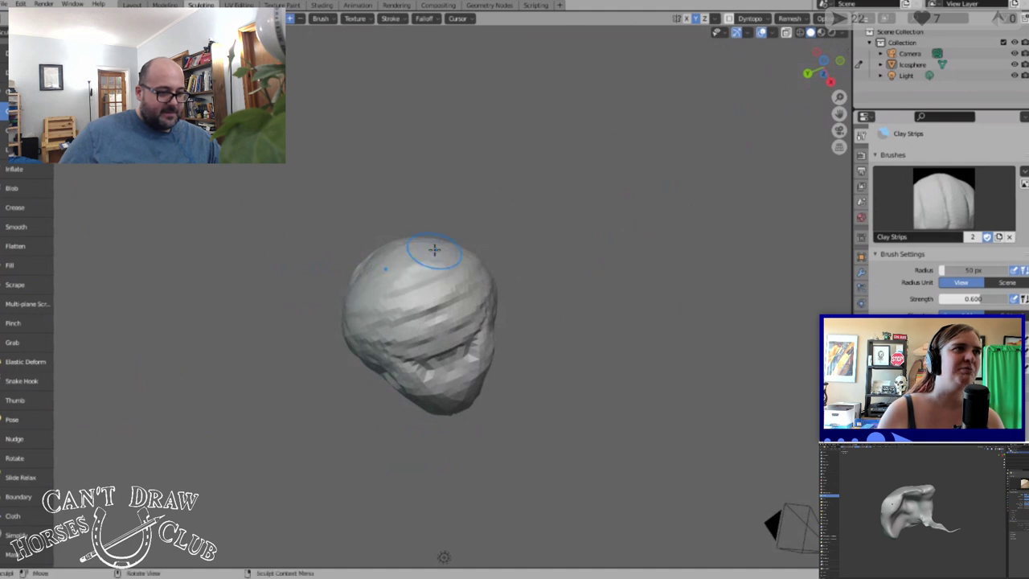
{"action": "middle_click_drag", "start_coordinate": [437, 249], "coordinate": [447, 280]}
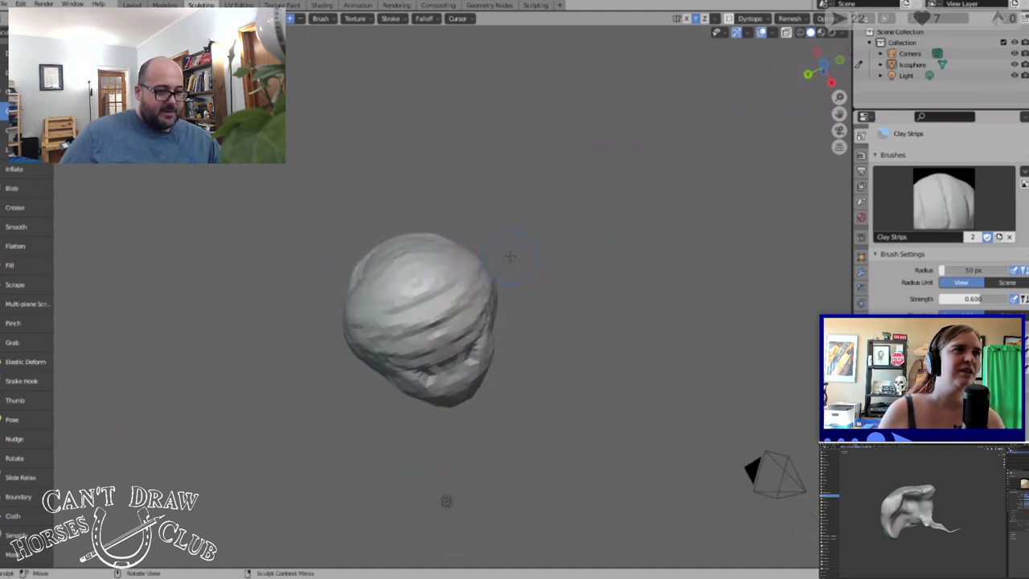
{"action": "middle_click_drag", "start_coordinate": [510, 256], "coordinate": [585, 86]}
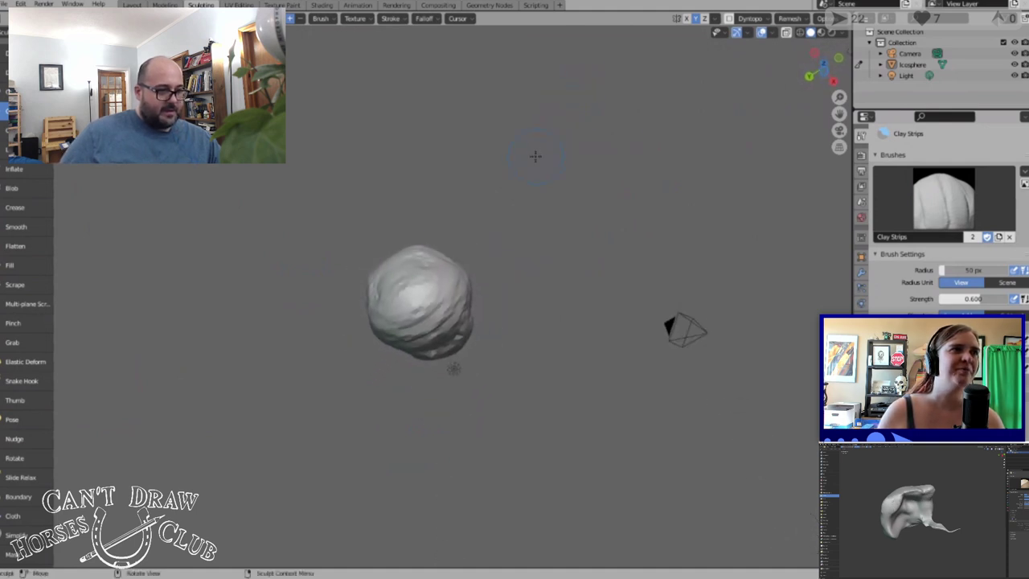
{"action": "scroll", "coordinate": [369, 451], "scroll_direction": "up", "scroll_amount": 4}
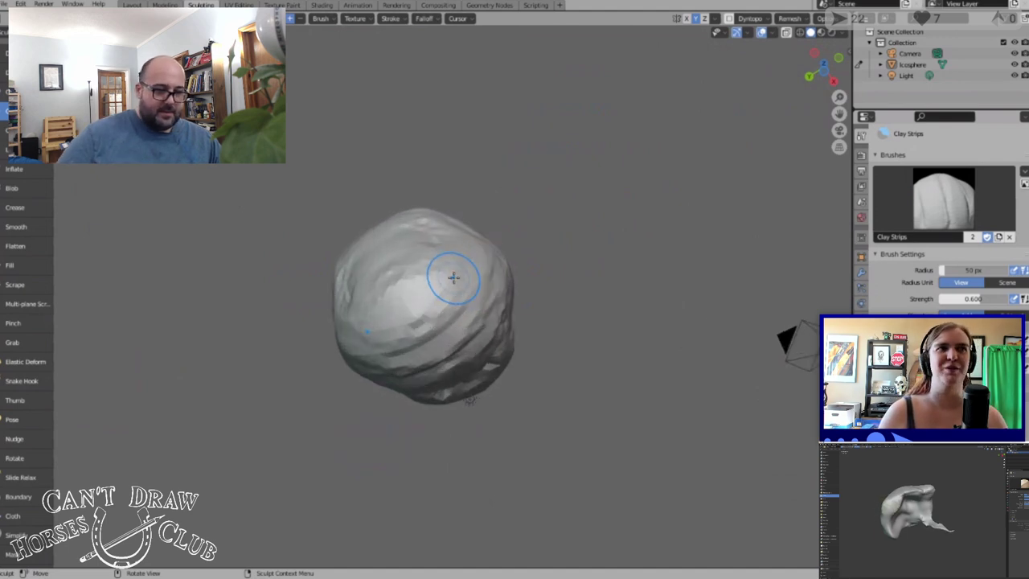
Add small Clay Strips marks above the ridges on the body's rounded end
{"action": "mouse_move", "coordinate": [814, 69]}
{"action": "left_mouse_down"}
{"action": "mouse_move", "coordinate": [809, 133]}
{"action": "mouse_move", "coordinate": [845, 149]}
{"action": "mouse_move", "coordinate": [546, 165]}
{"action": "left_mouse_up"}
{"action": "mouse_move", "coordinate": [820, 66]}
{"action": "left_mouse_down"}
{"action": "mouse_move", "coordinate": [792, 80]}
{"action": "mouse_move", "coordinate": [662, 88]}
{"action": "left_mouse_up"}
{"action": "mouse_move", "coordinate": [408, 270]}
{"action": "left_mouse_down"}
{"action": "mouse_move", "coordinate": [481, 309]}
{"action": "mouse_move", "coordinate": [476, 323]}
{"action": "mouse_move", "coordinate": [410, 303]}
{"action": "mouse_move", "coordinate": [396, 315]}
{"action": "mouse_move", "coordinate": [474, 289]}
{"action": "mouse_move", "coordinate": [418, 249]}
{"action": "mouse_move", "coordinate": [486, 318]}
{"action": "mouse_move", "coordinate": [424, 285]}
{"action": "left_mouse_up"}
{"action": "left_click_drag", "start_coordinate": [423, 284], "coordinate": [455, 243]}
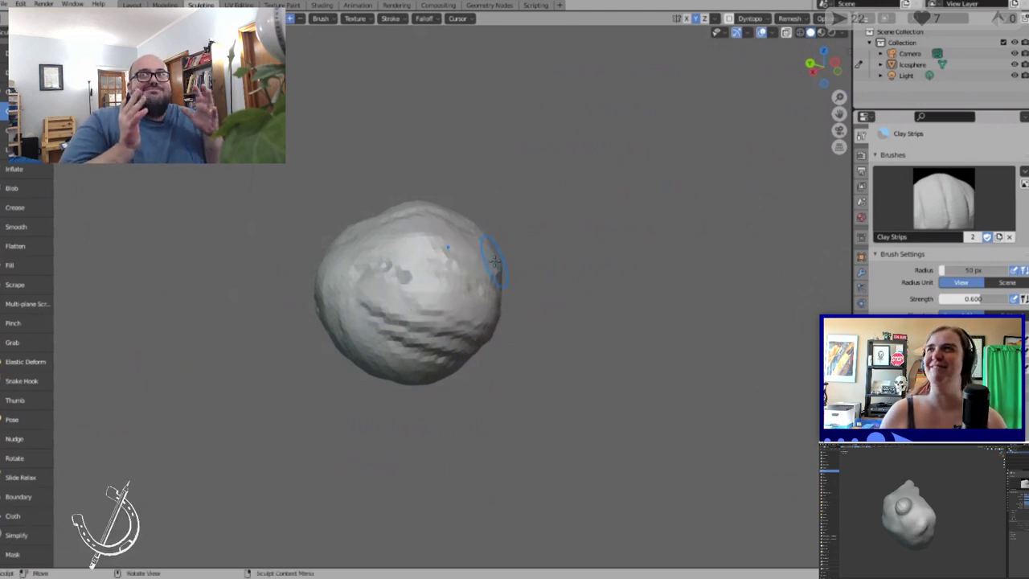
Build up the horn's outer face from near the tip down to its base with Clay Strips strokes
{"action": "scroll", "coordinate": [471, 235], "scroll_direction": "down", "scroll_amount": 2}
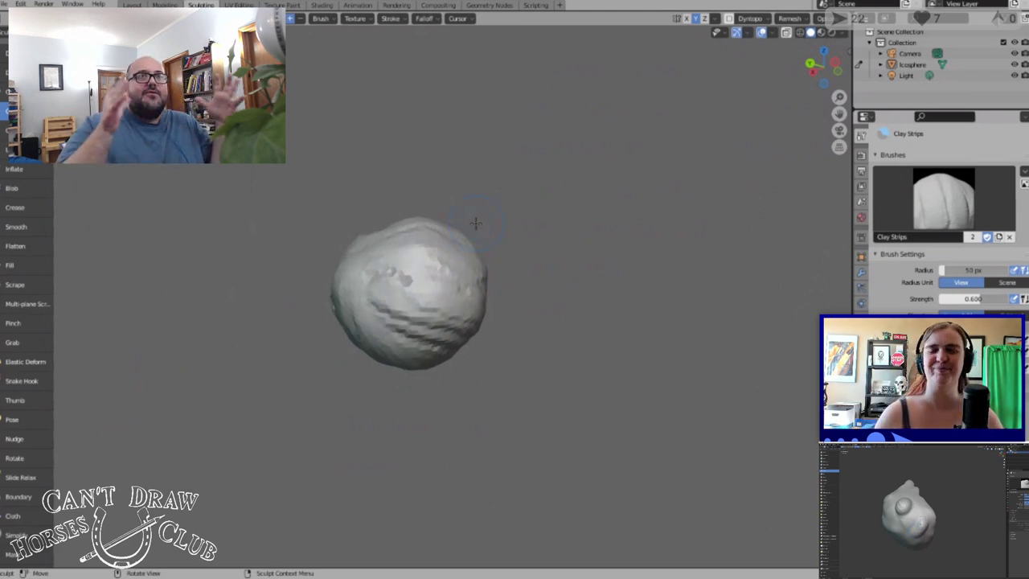
{"action": "mouse_move", "coordinate": [474, 205]}
{"action": "middle_mouse_down"}
{"action": "mouse_move", "coordinate": [543, 340]}
{"action": "mouse_move", "coordinate": [286, 195]}
{"action": "middle_mouse_up"}
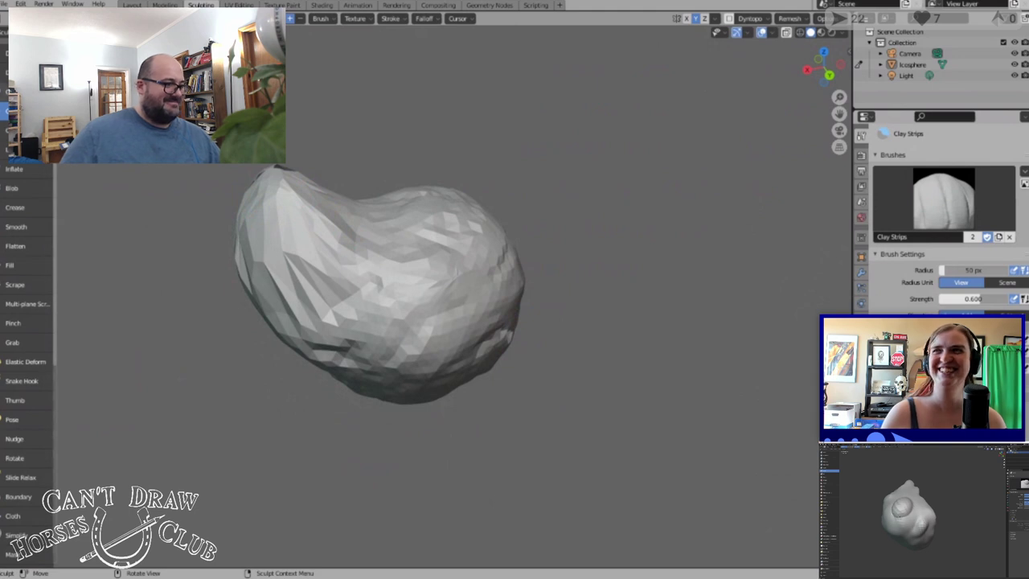
{"action": "middle_click_drag", "start_coordinate": [262, 190], "coordinate": [348, 175]}
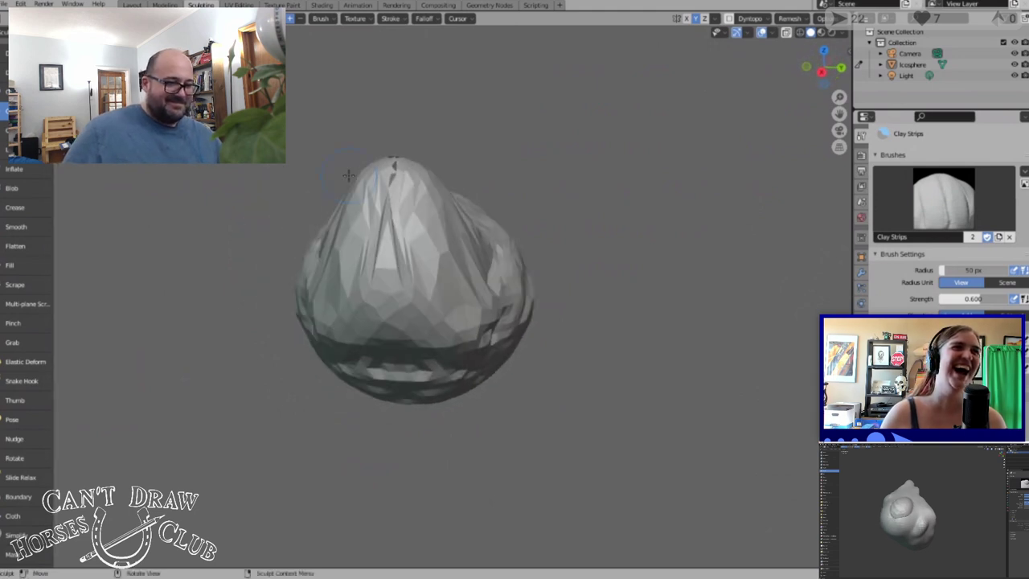
{"action": "mouse_move", "coordinate": [386, 191]}
{"action": "left_mouse_down"}
{"action": "mouse_move", "coordinate": [413, 212]}
{"action": "mouse_move", "coordinate": [366, 210]}
{"action": "mouse_move", "coordinate": [384, 217]}
{"action": "left_mouse_up"}
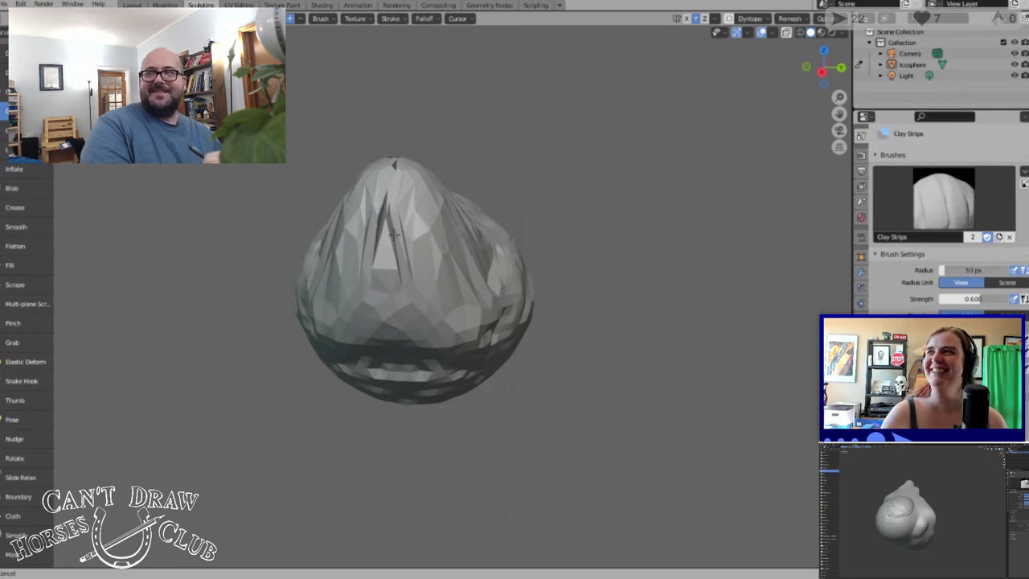
{"action": "mouse_move", "coordinate": [387, 206]}
{"action": "left_mouse_down"}
{"action": "mouse_move", "coordinate": [365, 181]}
{"action": "mouse_move", "coordinate": [411, 193]}
{"action": "left_mouse_up"}
{"action": "mouse_move", "coordinate": [476, 238]}
{"action": "left_mouse_down"}
{"action": "mouse_move", "coordinate": [514, 296]}
{"action": "mouse_move", "coordinate": [485, 342]}
{"action": "mouse_move", "coordinate": [460, 328]}
{"action": "mouse_move", "coordinate": [510, 282]}
{"action": "mouse_move", "coordinate": [518, 299]}
{"action": "mouse_move", "coordinate": [494, 339]}
{"action": "mouse_move", "coordinate": [460, 352]}
{"action": "mouse_move", "coordinate": [342, 361]}
{"action": "mouse_move", "coordinate": [434, 369]}
{"action": "mouse_move", "coordinate": [353, 365]}
{"action": "mouse_move", "coordinate": [402, 322]}
{"action": "mouse_move", "coordinate": [391, 345]}
{"action": "mouse_move", "coordinate": [426, 249]}
{"action": "mouse_move", "coordinate": [378, 274]}
{"action": "mouse_move", "coordinate": [378, 197]}
{"action": "mouse_move", "coordinate": [439, 235]}
{"action": "mouse_move", "coordinate": [350, 213]}
{"action": "left_mouse_up"}
{"action": "mouse_move", "coordinate": [425, 228]}
{"action": "left_mouse_down"}
{"action": "mouse_move", "coordinate": [430, 256]}
{"action": "mouse_move", "coordinate": [452, 233]}
{"action": "mouse_move", "coordinate": [461, 254]}
{"action": "left_mouse_up"}
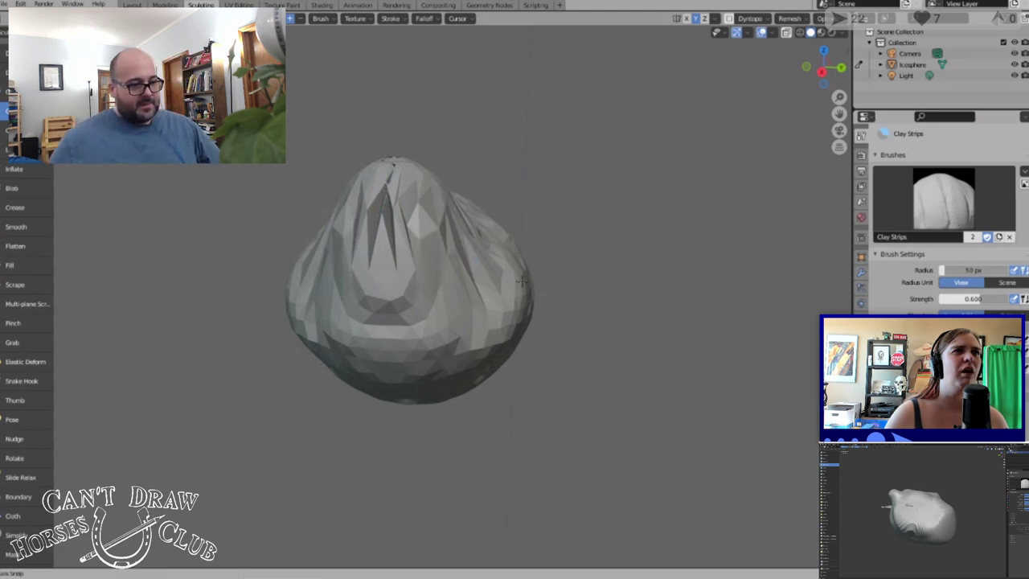
Sweep broad Clay Strips strokes across the side of the body and over its upper edge beside the horn
{"action": "mouse_move", "coordinate": [522, 281]}
{"action": "middle_mouse_down"}
{"action": "mouse_move", "coordinate": [368, 291]}
{"action": "mouse_move", "coordinate": [408, 271]}
{"action": "middle_mouse_up"}
{"action": "mouse_move", "coordinate": [504, 238]}
{"action": "left_mouse_down"}
{"action": "mouse_move", "coordinate": [513, 243]}
{"action": "mouse_move", "coordinate": [479, 277]}
{"action": "mouse_move", "coordinate": [487, 338]}
{"action": "mouse_move", "coordinate": [440, 299]}
{"action": "mouse_move", "coordinate": [426, 330]}
{"action": "mouse_move", "coordinate": [391, 282]}
{"action": "mouse_move", "coordinate": [437, 257]}
{"action": "mouse_move", "coordinate": [424, 308]}
{"action": "mouse_move", "coordinate": [444, 303]}
{"action": "mouse_move", "coordinate": [391, 239]}
{"action": "mouse_move", "coordinate": [345, 265]}
{"action": "mouse_move", "coordinate": [466, 248]}
{"action": "mouse_move", "coordinate": [314, 263]}
{"action": "mouse_move", "coordinate": [351, 239]}
{"action": "mouse_move", "coordinate": [378, 257]}
{"action": "mouse_move", "coordinate": [436, 243]}
{"action": "mouse_move", "coordinate": [468, 305]}
{"action": "mouse_move", "coordinate": [307, 283]}
{"action": "mouse_move", "coordinate": [331, 348]}
{"action": "left_mouse_up"}
{"action": "mouse_move", "coordinate": [351, 219]}
{"action": "left_mouse_down"}
{"action": "mouse_move", "coordinate": [306, 181]}
{"action": "mouse_move", "coordinate": [299, 201]}
{"action": "mouse_move", "coordinate": [290, 192]}
{"action": "mouse_move", "coordinate": [354, 184]}
{"action": "mouse_move", "coordinate": [409, 196]}
{"action": "left_mouse_up"}
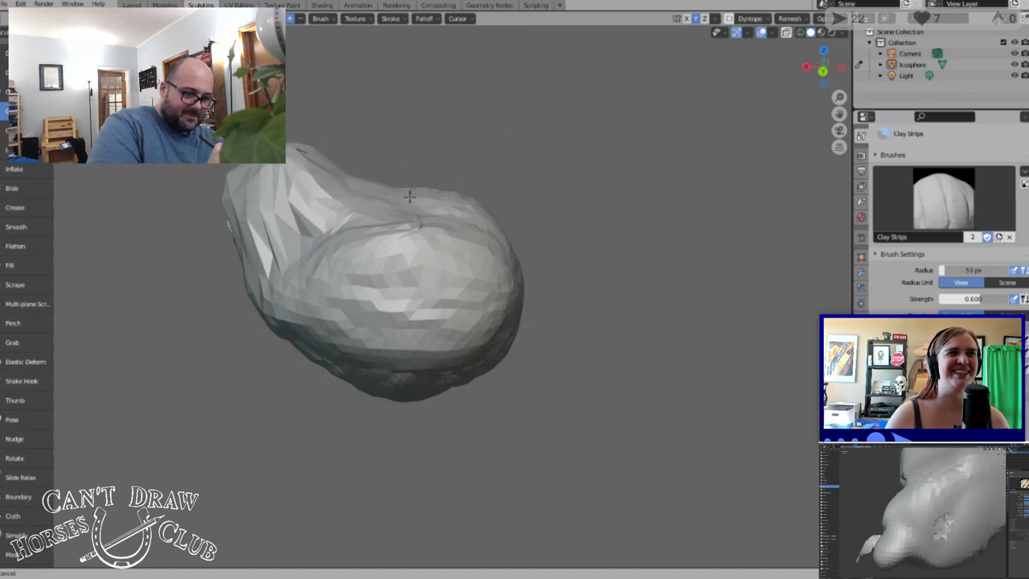
{"action": "mouse_move", "coordinate": [530, 237]}
{"action": "left_mouse_down"}
{"action": "mouse_move", "coordinate": [309, 330]}
{"action": "mouse_move", "coordinate": [322, 346]}
{"action": "mouse_move", "coordinate": [324, 294]}
{"action": "left_mouse_up"}
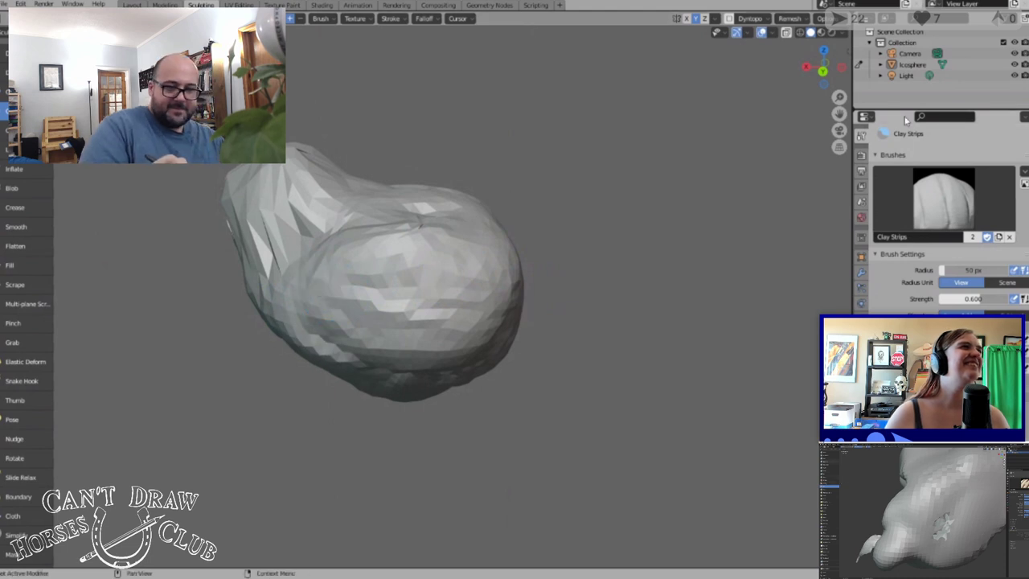
Add a short Clay Strips stroke near the top of the body and switch to the Snake Hook brush
{"action": "left_click_drag", "start_coordinate": [839, 97], "coordinate": [833, 314]}
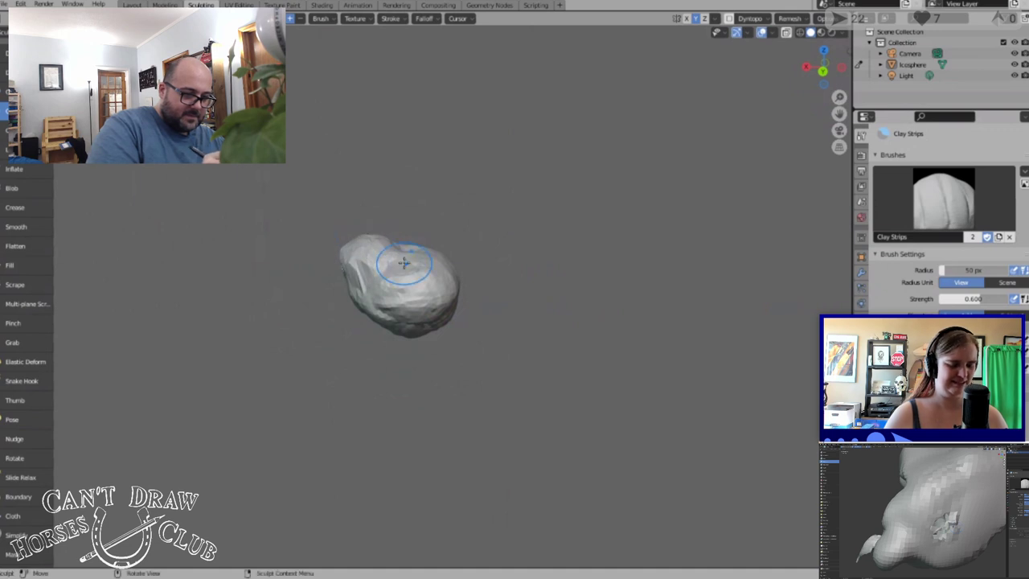
{"action": "mouse_move", "coordinate": [404, 263]}
{"action": "left_mouse_down"}
{"action": "mouse_move", "coordinate": [339, 283]}
{"action": "mouse_move", "coordinate": [383, 312]}
{"action": "mouse_move", "coordinate": [433, 321]}
{"action": "mouse_move", "coordinate": [438, 304]}
{"action": "mouse_move", "coordinate": [412, 265]}
{"action": "mouse_move", "coordinate": [376, 259]}
{"action": "left_mouse_up"}
{"action": "left_click", "coordinate": [24, 381]}
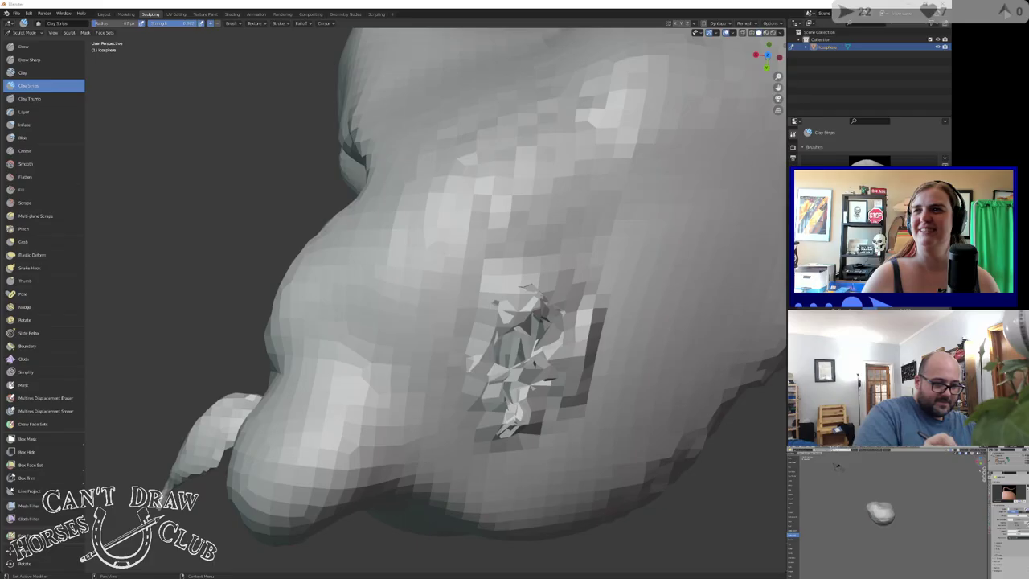
In the other scene, work over the jagged patch on the sculpt's side with Clay Strips strokes
{"action": "mouse_move", "coordinate": [471, 314]}
{"action": "left_mouse_down"}
{"action": "mouse_move", "coordinate": [490, 291]}
{"action": "mouse_move", "coordinate": [518, 322]}
{"action": "mouse_move", "coordinate": [466, 354]}
{"action": "mouse_move", "coordinate": [533, 333]}
{"action": "mouse_move", "coordinate": [523, 378]}
{"action": "mouse_move", "coordinate": [546, 338]}
{"action": "mouse_move", "coordinate": [500, 390]}
{"action": "left_mouse_up"}
{"action": "middle_click_drag", "start_coordinate": [500, 390], "coordinate": [558, 330]}
{"action": "mouse_move", "coordinate": [474, 65]}
{"action": "left_mouse_down"}
{"action": "mouse_move", "coordinate": [508, 84]}
{"action": "mouse_move", "coordinate": [489, 69]}
{"action": "left_mouse_up"}
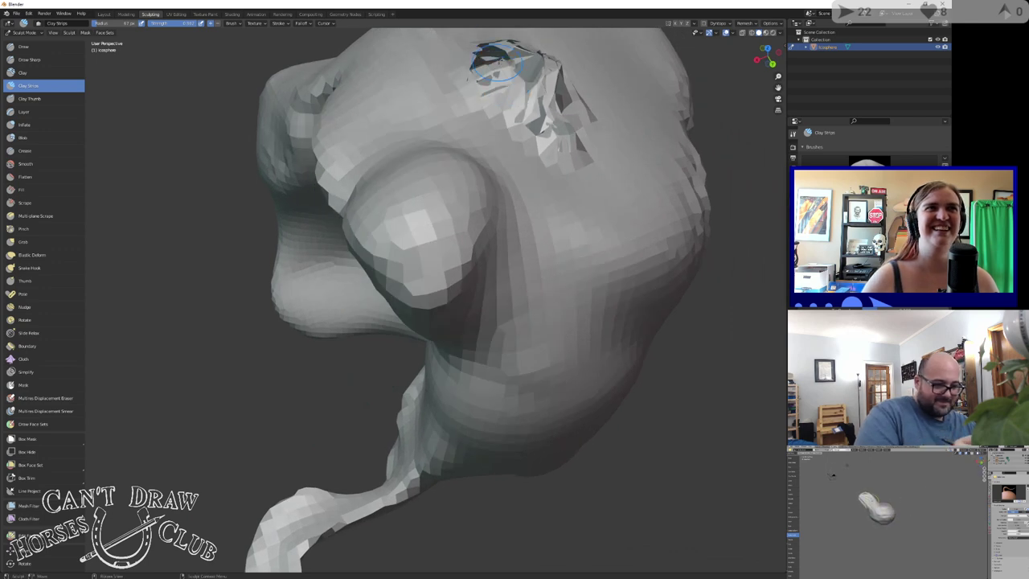
{"action": "middle_click_drag", "start_coordinate": [550, 65], "coordinate": [515, 185]}
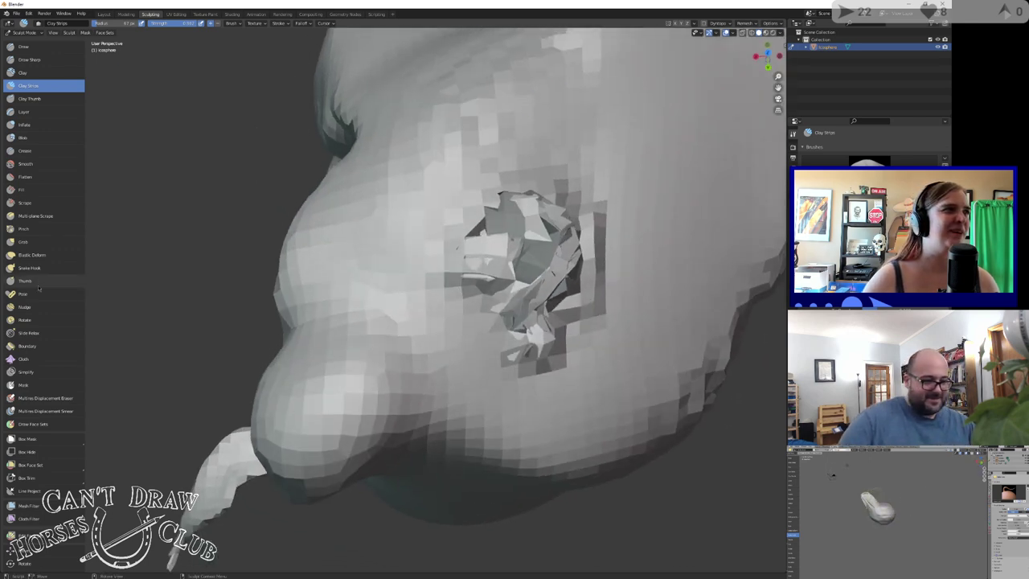
Switch to the Pinch brush, enlarge its radius, and pinch the faces of the jagged patch together
{"action": "left_click", "coordinate": [32, 229]}
{"action": "left_click_drag", "start_coordinate": [547, 242], "coordinate": [482, 189]}
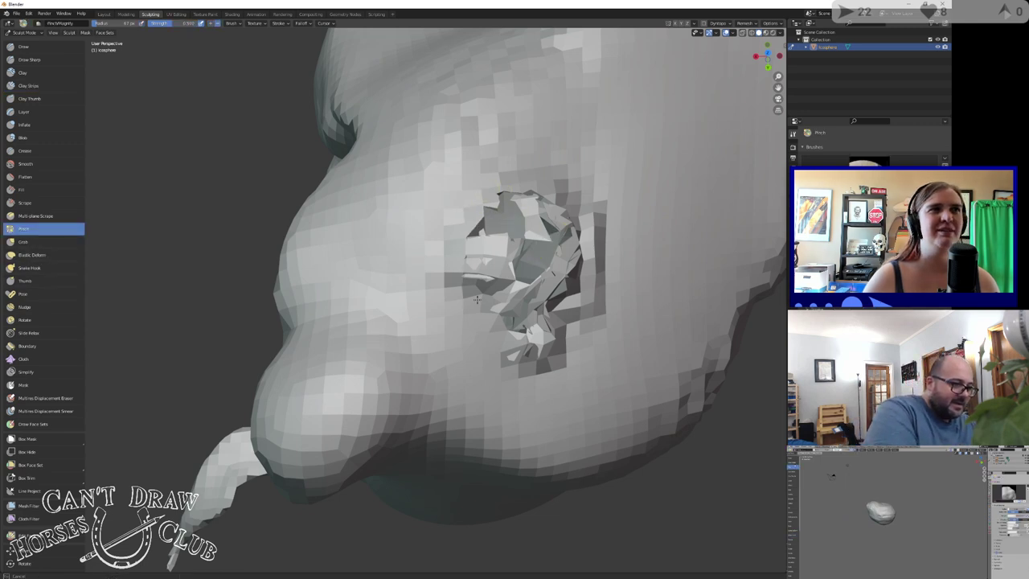
{"action": "left_click_drag", "start_coordinate": [477, 299], "coordinate": [481, 265]}
{"action": "key", "text": "f"}
{"action": "left_click", "coordinate": [544, 259]}
{"action": "mouse_move", "coordinate": [518, 181]}
{"action": "left_mouse_down"}
{"action": "mouse_move", "coordinate": [548, 217]}
{"action": "mouse_move", "coordinate": [555, 261]}
{"action": "left_mouse_up"}
{"action": "left_click_drag", "start_coordinate": [548, 248], "coordinate": [553, 294]}
{"action": "left_click_drag", "start_coordinate": [555, 264], "coordinate": [587, 334]}
{"action": "mouse_move", "coordinate": [591, 339]}
{"action": "left_mouse_down"}
{"action": "mouse_move", "coordinate": [563, 334]}
{"action": "mouse_move", "coordinate": [549, 345]}
{"action": "left_mouse_up"}
{"action": "mouse_move", "coordinate": [540, 299]}
{"action": "left_mouse_down"}
{"action": "mouse_move", "coordinate": [511, 324]}
{"action": "mouse_move", "coordinate": [543, 265]}
{"action": "mouse_move", "coordinate": [534, 238]}
{"action": "mouse_move", "coordinate": [545, 293]}
{"action": "mouse_move", "coordinate": [556, 278]}
{"action": "mouse_move", "coordinate": [575, 277]}
{"action": "left_mouse_up"}
{"action": "mouse_move", "coordinate": [580, 274]}
{"action": "left_mouse_down"}
{"action": "mouse_move", "coordinate": [537, 309]}
{"action": "mouse_move", "coordinate": [549, 295]}
{"action": "mouse_move", "coordinate": [525, 348]}
{"action": "left_mouse_up"}
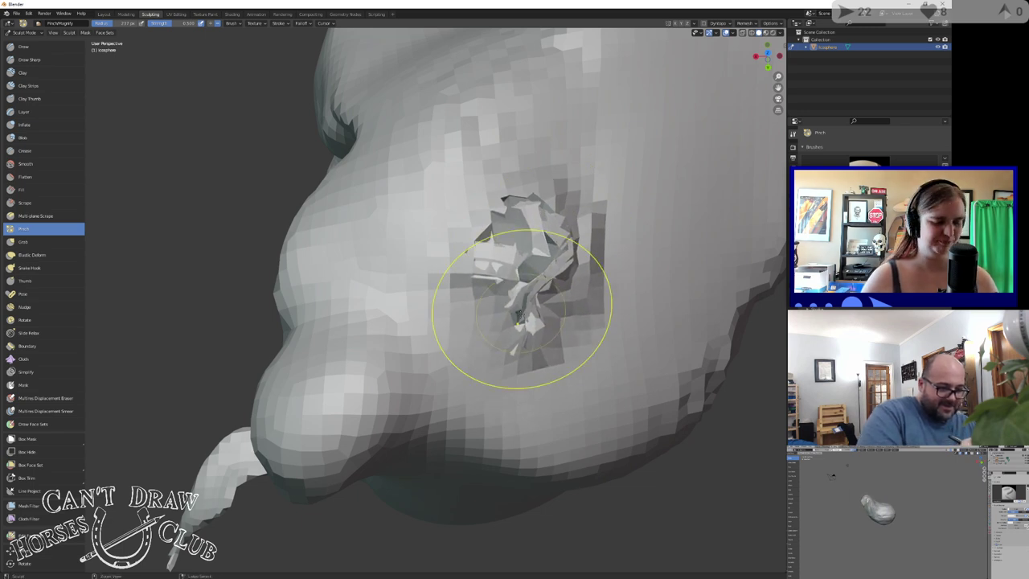
Remesh the sculpt and draw the edges of the hole in the patch together with Pinch strokes
{"action": "key", "text": "ctrl+z"}
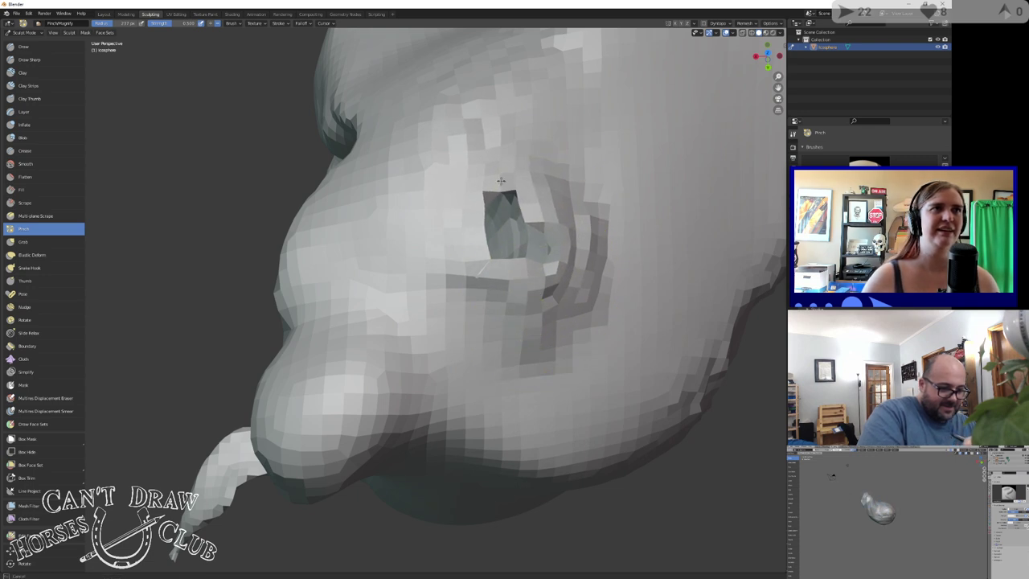
{"action": "left_click_drag", "start_coordinate": [522, 225], "coordinate": [466, 274]}
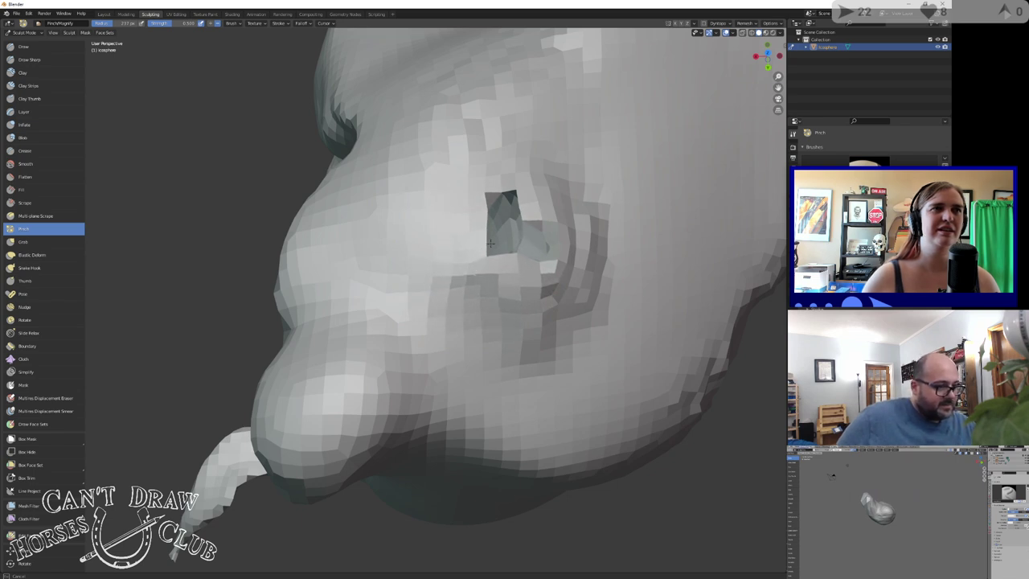
{"action": "mouse_move", "coordinate": [489, 238]}
{"action": "left_mouse_down"}
{"action": "mouse_move", "coordinate": [526, 278]}
{"action": "mouse_move", "coordinate": [563, 219]}
{"action": "mouse_move", "coordinate": [533, 240]}
{"action": "mouse_move", "coordinate": [544, 231]}
{"action": "mouse_move", "coordinate": [545, 254]}
{"action": "left_mouse_up"}
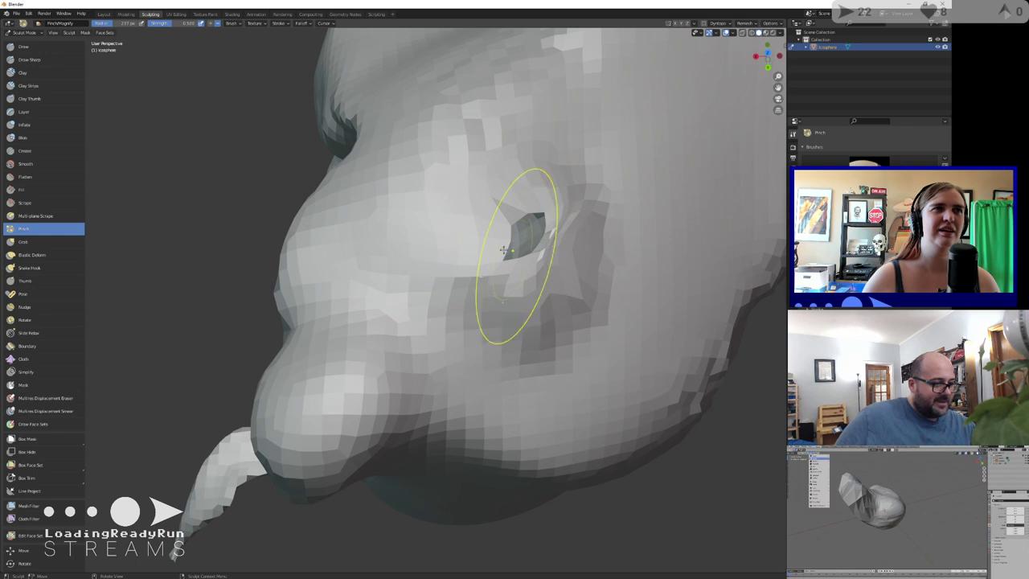
{"action": "mouse_move", "coordinate": [492, 279]}
{"action": "left_mouse_down"}
{"action": "mouse_move", "coordinate": [471, 266]}
{"action": "mouse_move", "coordinate": [473, 255]}
{"action": "left_mouse_up"}
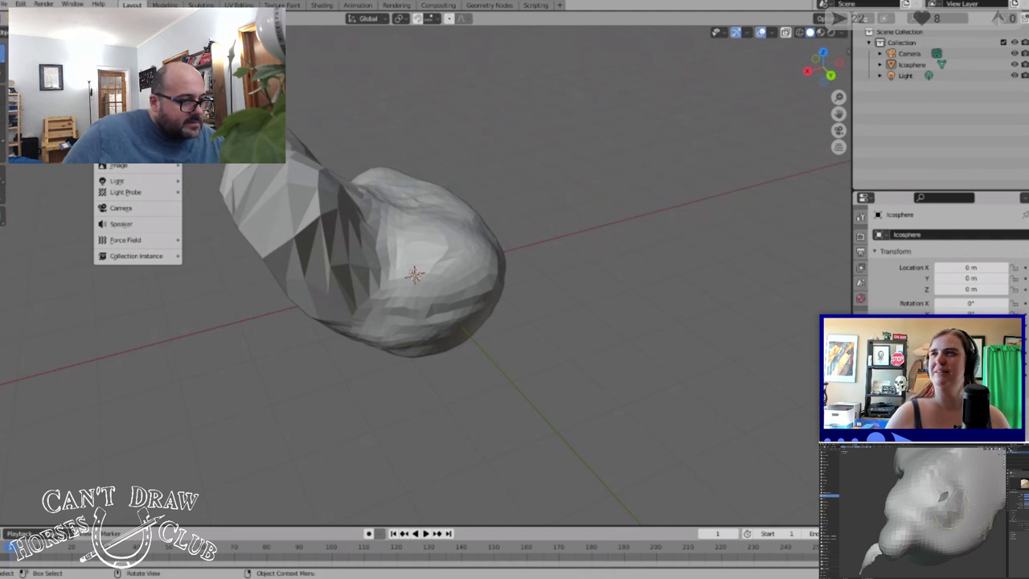
In the horned scene, add a UV sphere and move it 2.7277 m along Z and 2.5617 m along X to the horn's tip
{"action": "left_click", "coordinate": [210, 79]}
{"action": "left_click", "coordinate": [2, 94]}
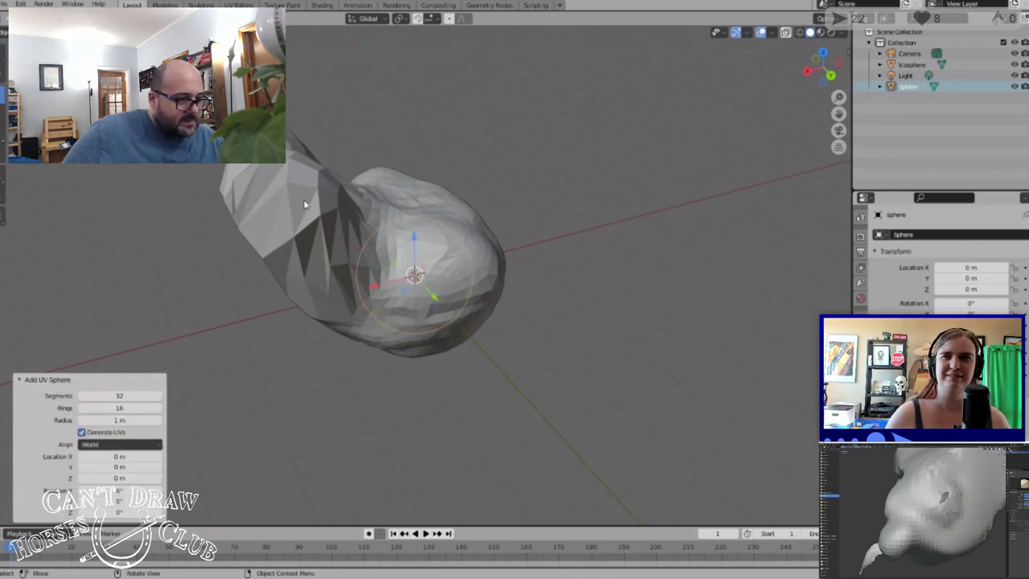
{"action": "left_click_drag", "start_coordinate": [410, 231], "coordinate": [409, 79]}
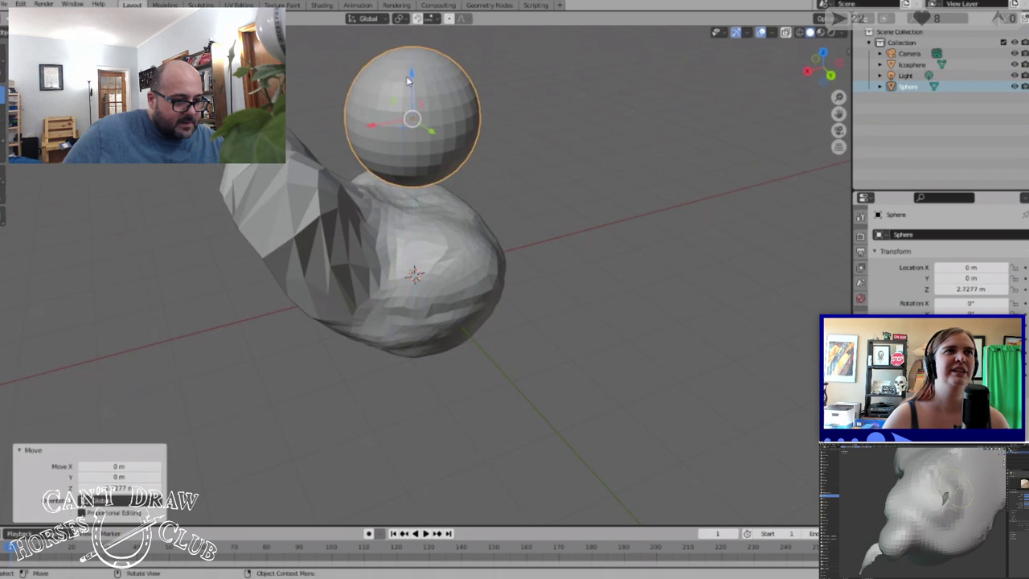
{"action": "left_click_drag", "start_coordinate": [377, 127], "coordinate": [203, 153]}
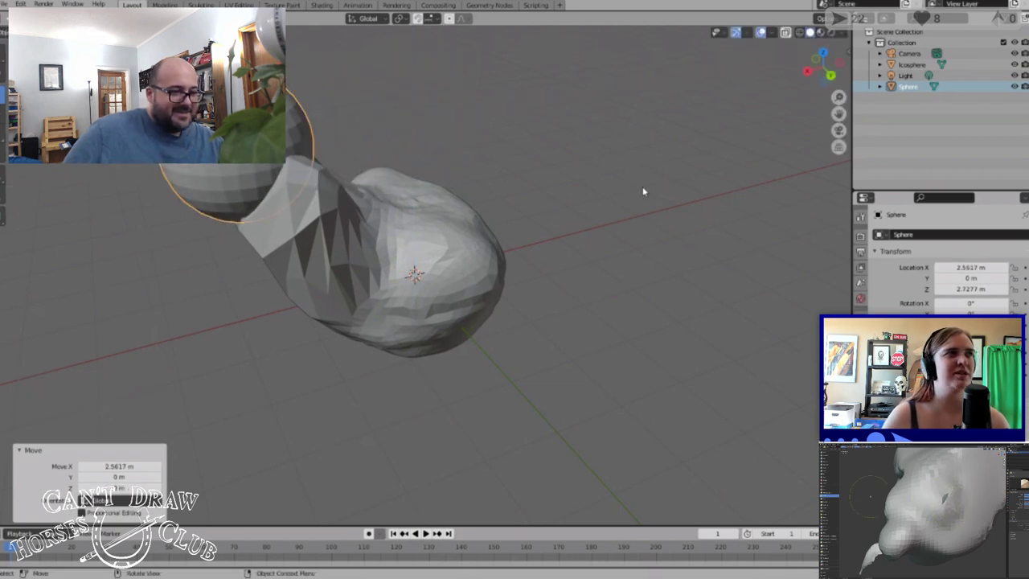
{"action": "left_click", "coordinate": [644, 191]}
Return to the Sculpting workspace with the horn and sphere in view, and choose the Smooth brush
{"action": "middle_click_drag", "start_coordinate": [563, 196], "coordinate": [257, 177]}
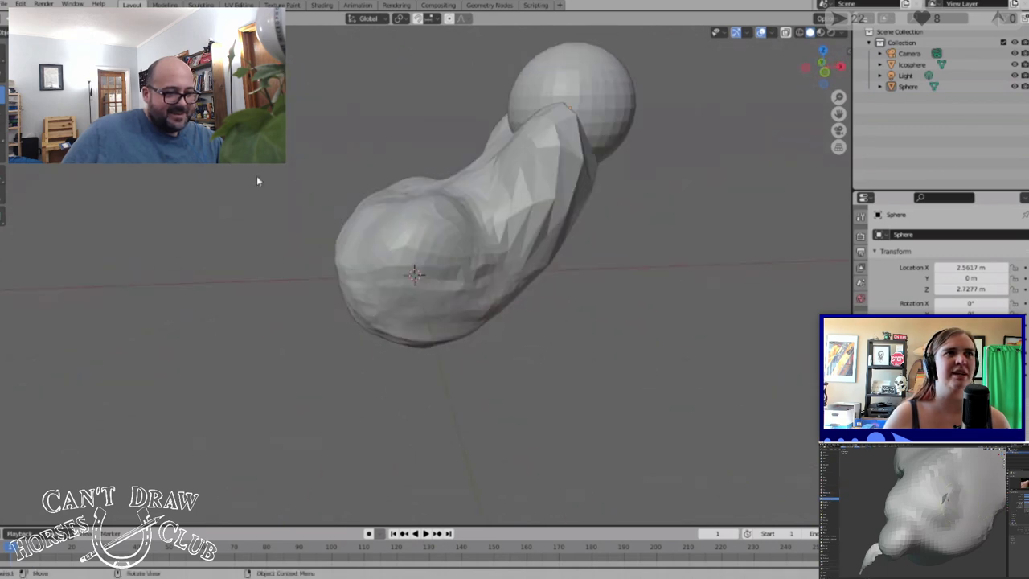
{"action": "middle_click_drag", "start_coordinate": [473, 220], "coordinate": [737, 219]}
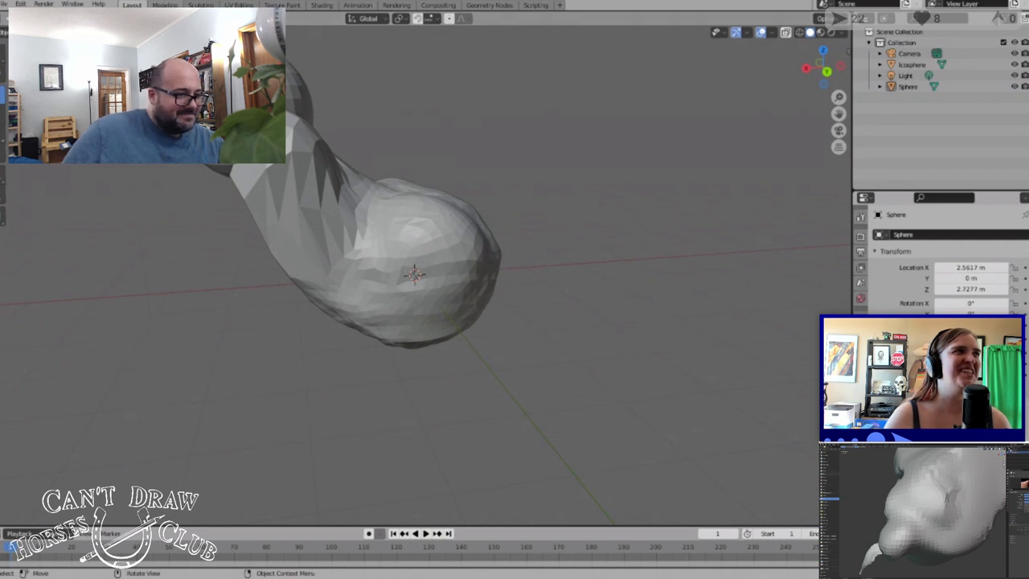
{"action": "left_click", "coordinate": [201, 4]}
{"action": "scroll", "coordinate": [302, 220], "scroll_direction": "down", "scroll_amount": 3}
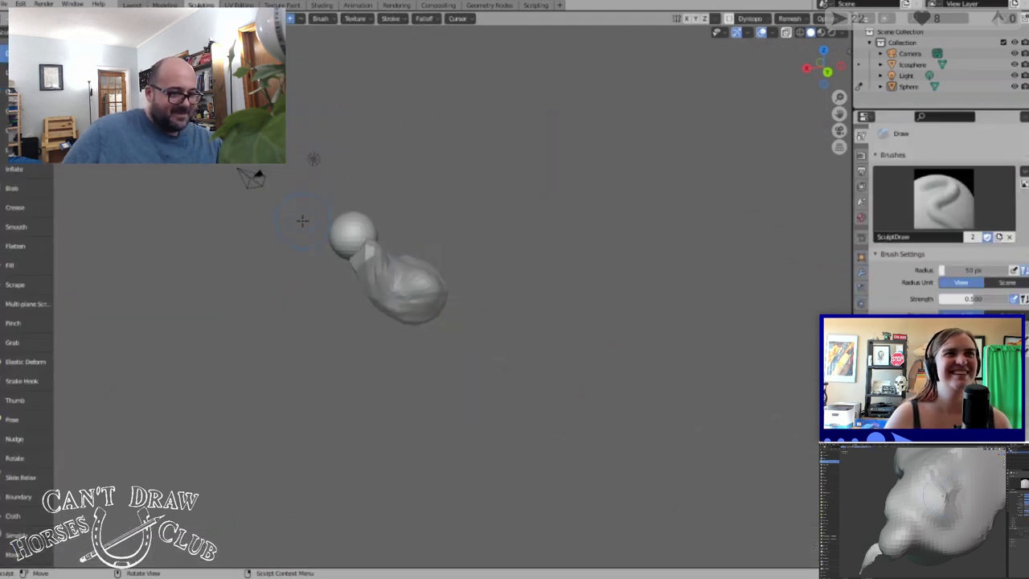
{"action": "scroll", "coordinate": [363, 167], "scroll_direction": "up", "scroll_amount": 5}
{"action": "mouse_move", "coordinate": [241, 128]}
{"action": "middle_mouse_down"}
{"action": "mouse_move", "coordinate": [328, 131]}
{"action": "mouse_move", "coordinate": [241, 128]}
{"action": "middle_mouse_up"}
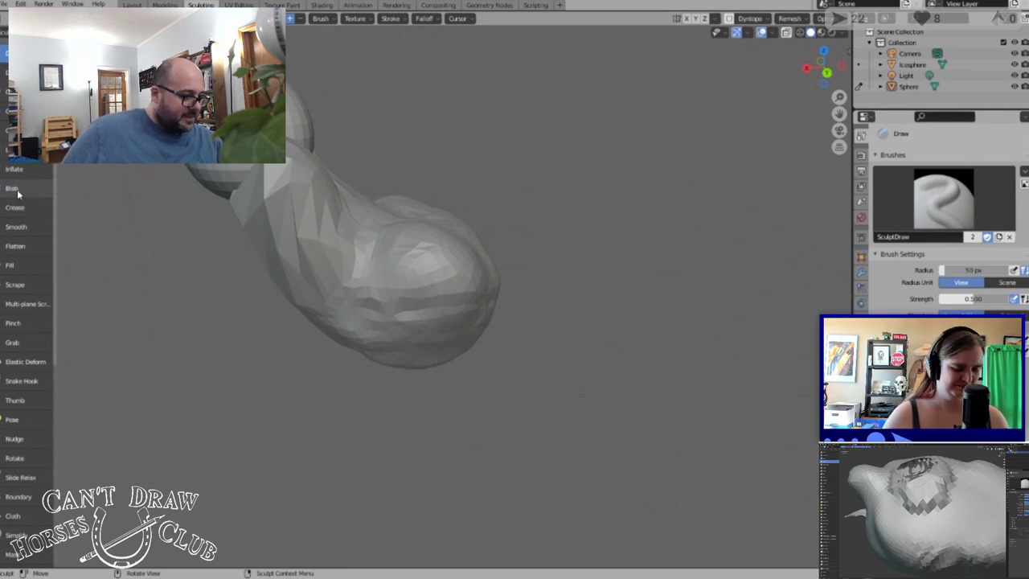
{"action": "left_click", "coordinate": [15, 228]}
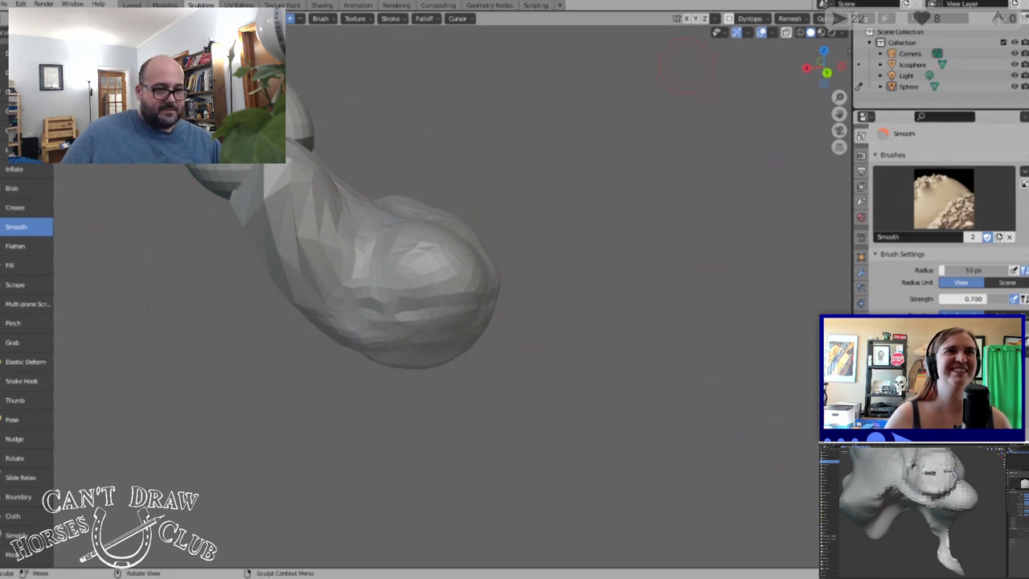
Switch to the Draw brush and try subtractive strokes on the horn's large facet beside the sphere
{"action": "scroll", "coordinate": [338, 188], "scroll_direction": "down", "scroll_amount": 5}
{"action": "scroll", "coordinate": [334, 155], "scroll_direction": "up", "scroll_amount": 4}
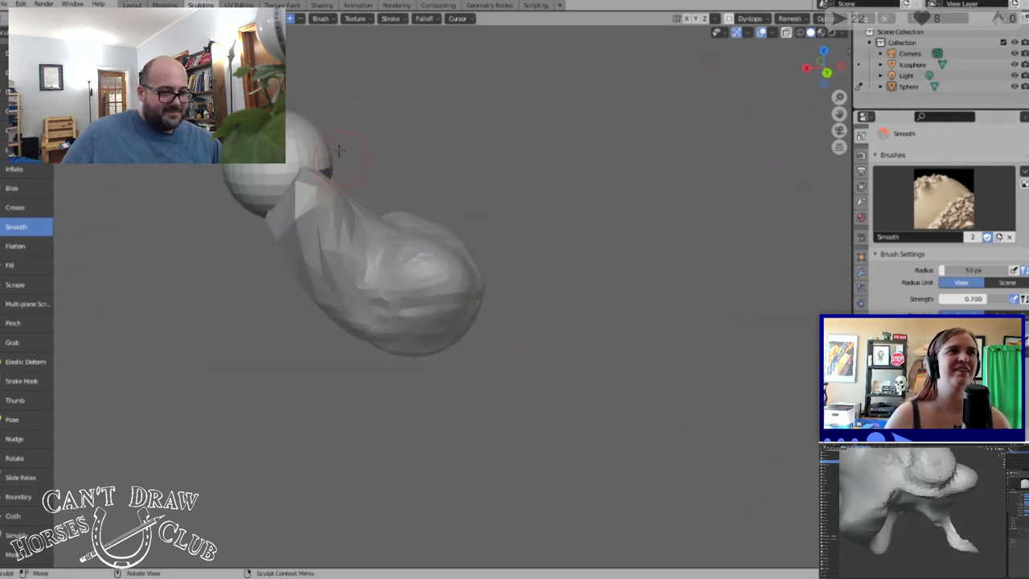
{"action": "middle_click_drag", "start_coordinate": [339, 150], "coordinate": [362, 110]}
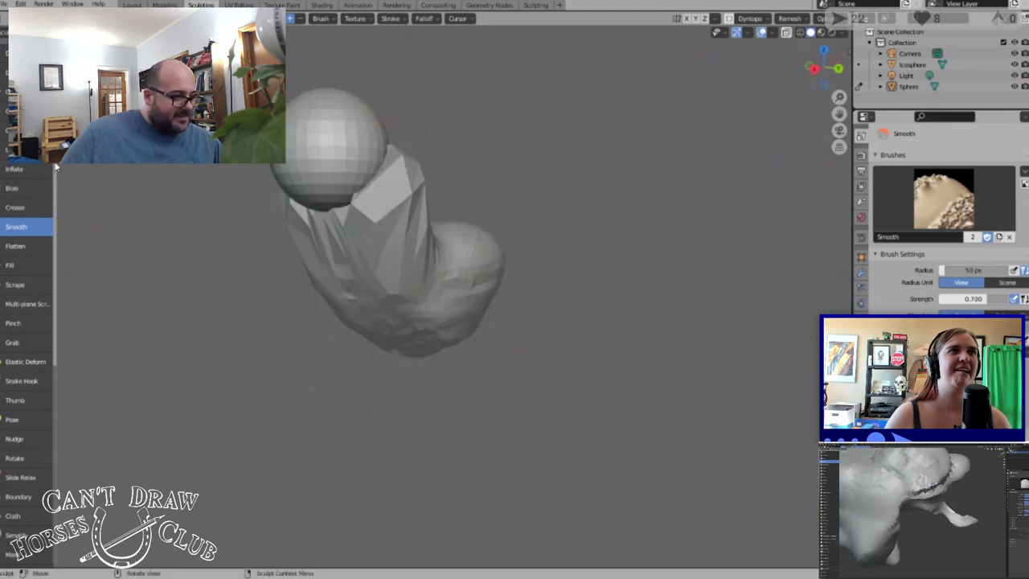
{"action": "left_click", "coordinate": [4, 53]}
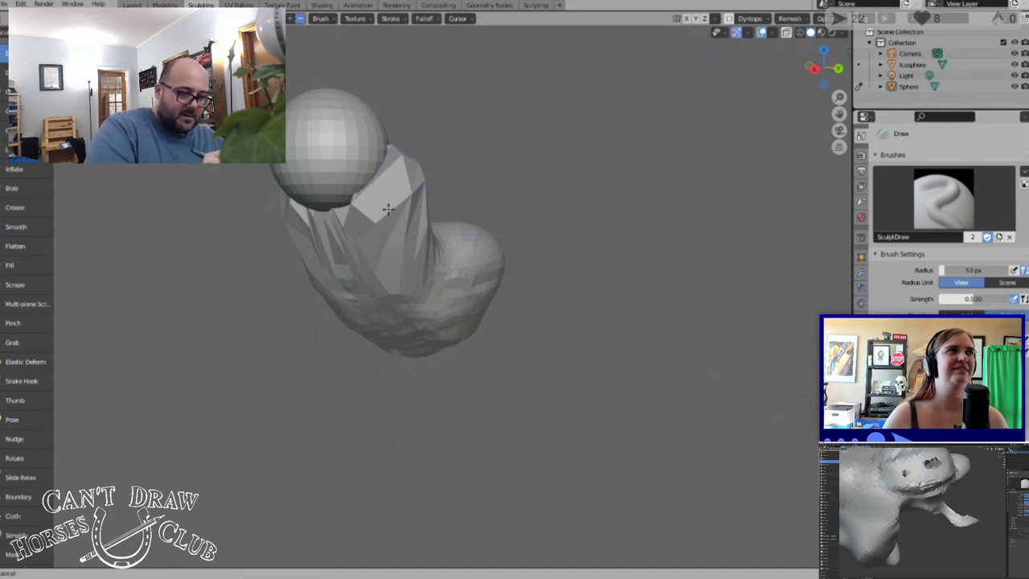
{"action": "left_click_drag", "start_coordinate": [398, 205], "coordinate": [400, 195]}
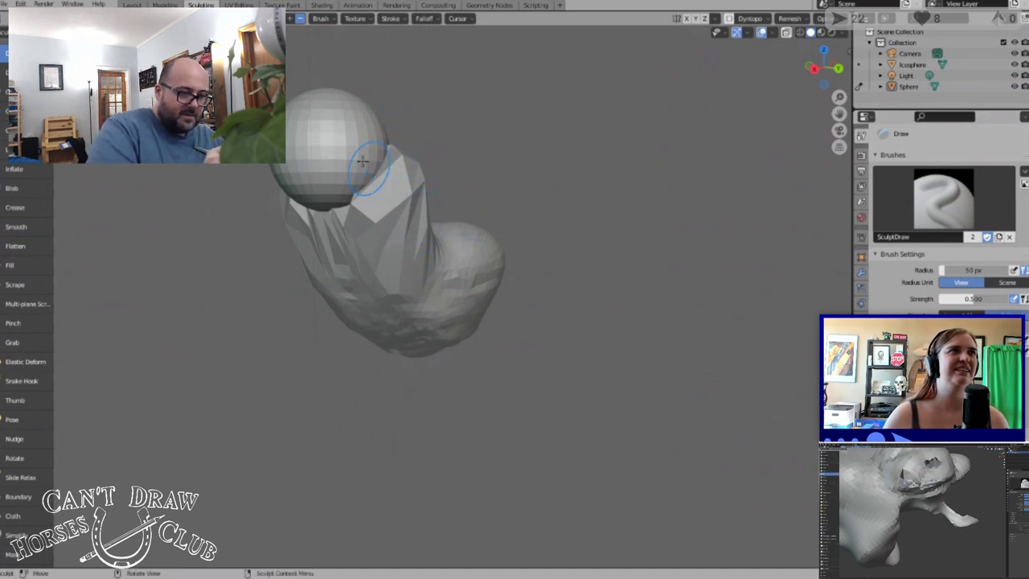
Make the icosphere the active sculpt object and carve the horn below the sphere with subtractive Draw strokes
{"action": "left_click_drag", "start_coordinate": [353, 155], "coordinate": [361, 153]}
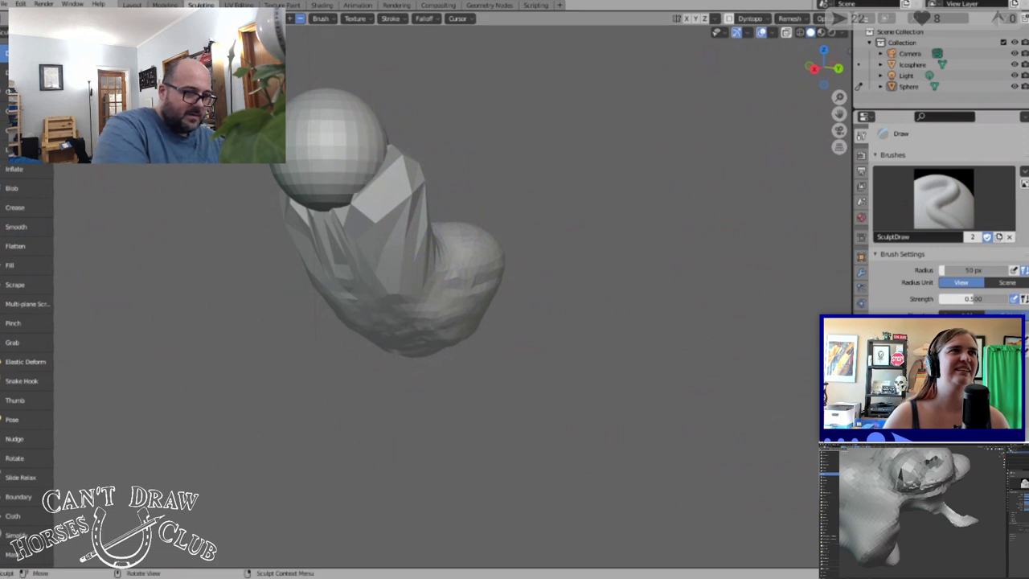
{"action": "left_click", "coordinate": [134, 5]}
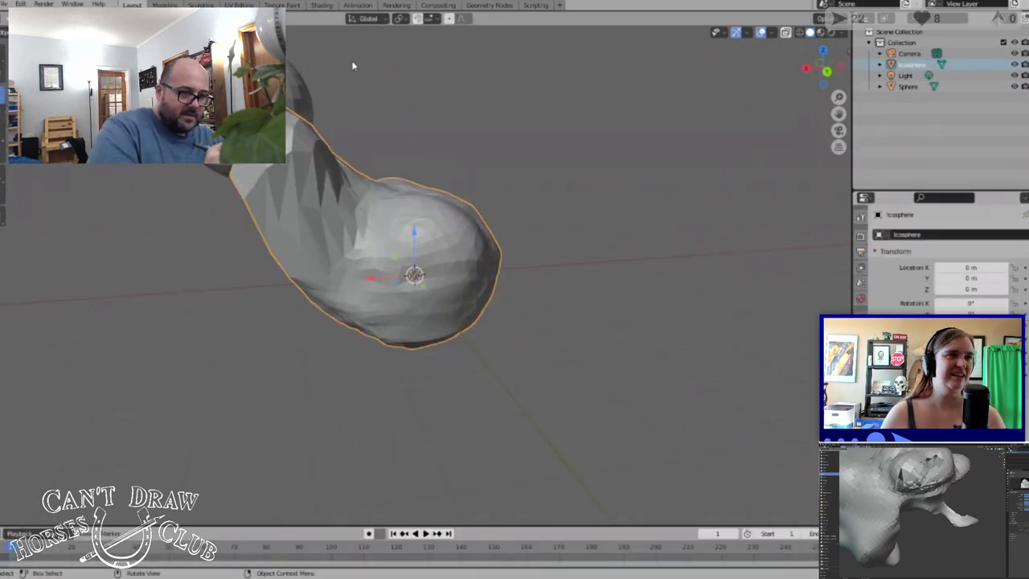
{"action": "left_click", "coordinate": [201, 5]}
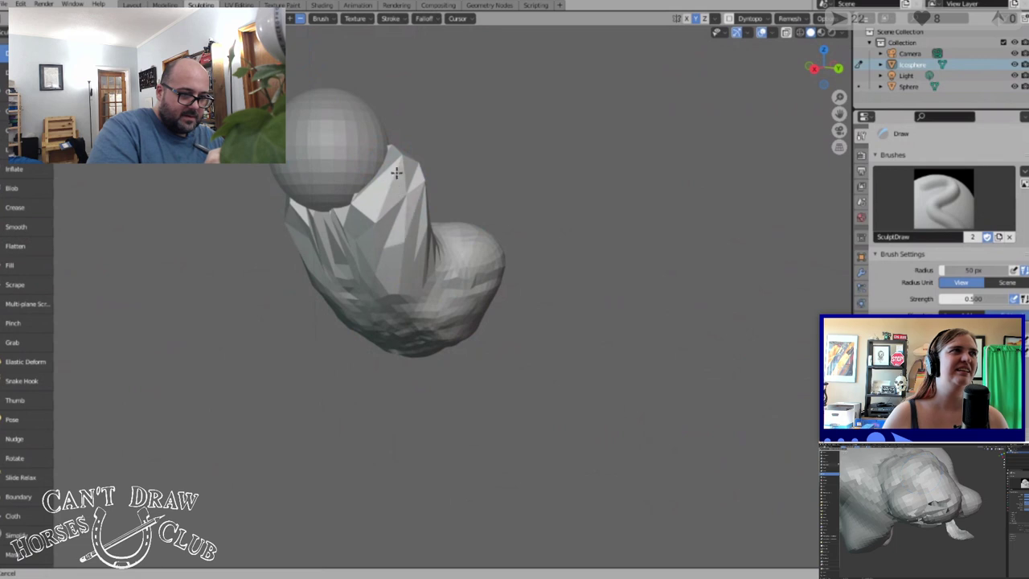
{"action": "mouse_move", "coordinate": [384, 184]}
{"action": "left_mouse_down"}
{"action": "mouse_move", "coordinate": [394, 154]}
{"action": "mouse_move", "coordinate": [424, 213]}
{"action": "mouse_move", "coordinate": [379, 230]}
{"action": "mouse_move", "coordinate": [396, 266]}
{"action": "mouse_move", "coordinate": [418, 263]}
{"action": "mouse_move", "coordinate": [407, 241]}
{"action": "mouse_move", "coordinate": [388, 244]}
{"action": "left_mouse_up"}
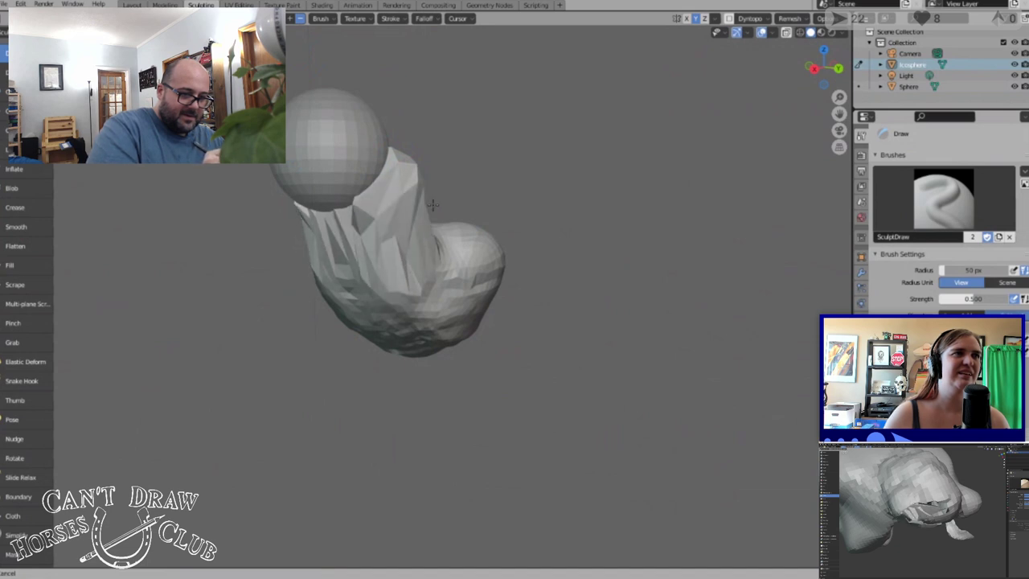
{"action": "left_click_drag", "start_coordinate": [432, 205], "coordinate": [411, 168]}
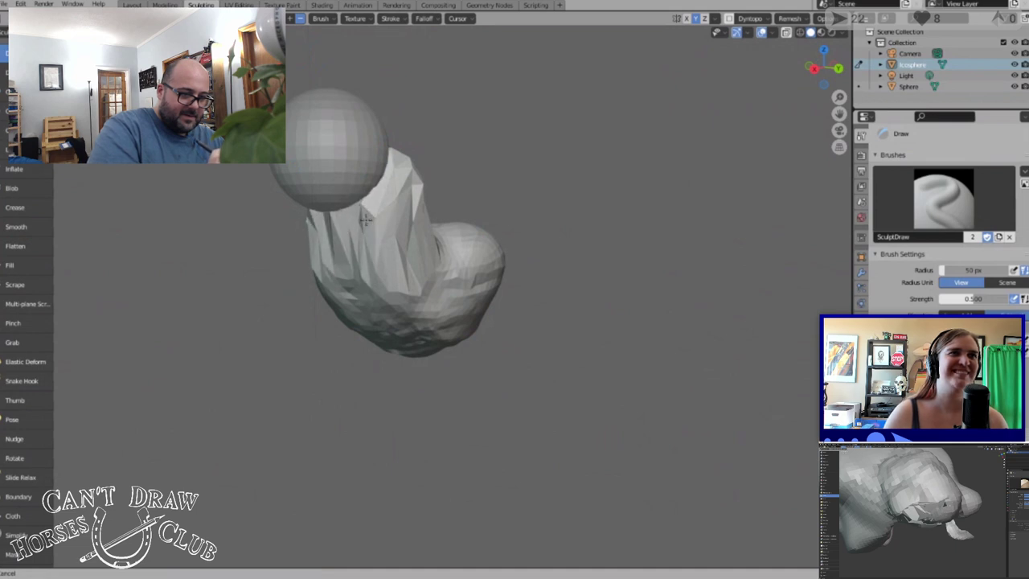
{"action": "left_click_drag", "start_coordinate": [366, 220], "coordinate": [381, 193]}
{"action": "mouse_move", "coordinate": [366, 256]}
{"action": "left_mouse_down"}
{"action": "mouse_move", "coordinate": [365, 215]}
{"action": "mouse_move", "coordinate": [381, 192]}
{"action": "left_mouse_up"}
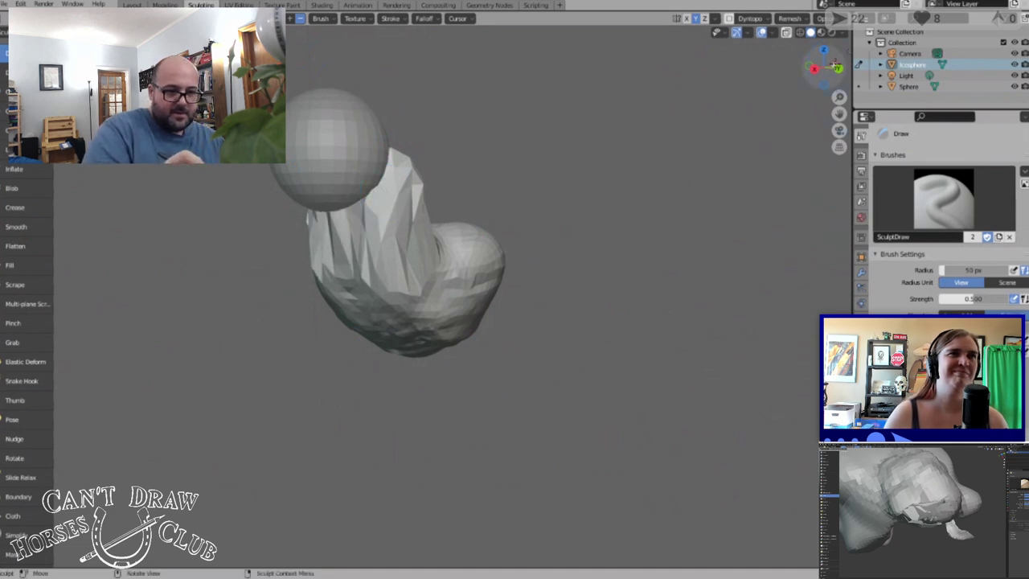
Thin the horn into a neck from its other sides with further subtractive Draw strokes
{"action": "left_click_drag", "start_coordinate": [833, 65], "coordinate": [730, 120]}
{"action": "mouse_move", "coordinate": [319, 225]}
{"action": "left_mouse_down"}
{"action": "mouse_move", "coordinate": [298, 190]}
{"action": "mouse_move", "coordinate": [324, 239]}
{"action": "mouse_move", "coordinate": [369, 228]}
{"action": "mouse_move", "coordinate": [362, 211]}
{"action": "mouse_move", "coordinate": [340, 239]}
{"action": "mouse_move", "coordinate": [357, 218]}
{"action": "left_mouse_up"}
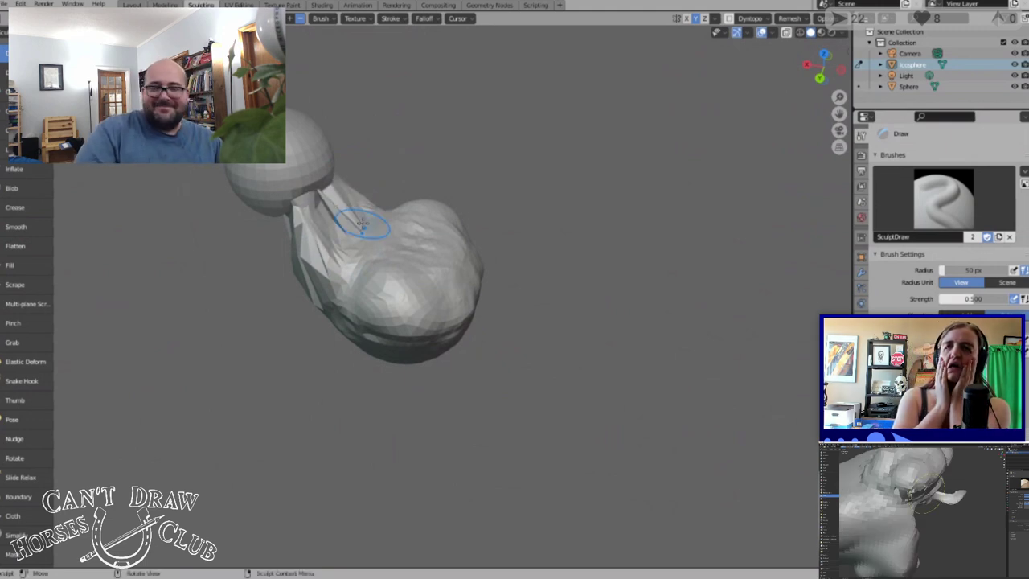
{"action": "mouse_move", "coordinate": [315, 246]}
{"action": "left_mouse_down"}
{"action": "mouse_move", "coordinate": [323, 278]}
{"action": "mouse_move", "coordinate": [321, 264]}
{"action": "left_mouse_up"}
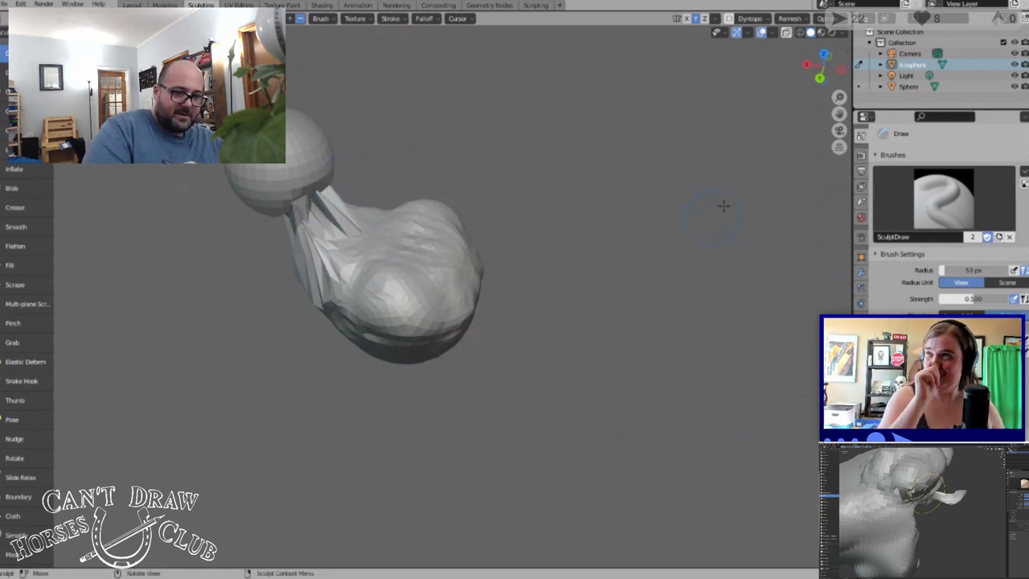
{"action": "mouse_move", "coordinate": [824, 73]}
{"action": "left_mouse_down"}
{"action": "mouse_move", "coordinate": [768, 53]}
{"action": "mouse_move", "coordinate": [883, 88]}
{"action": "left_mouse_up"}
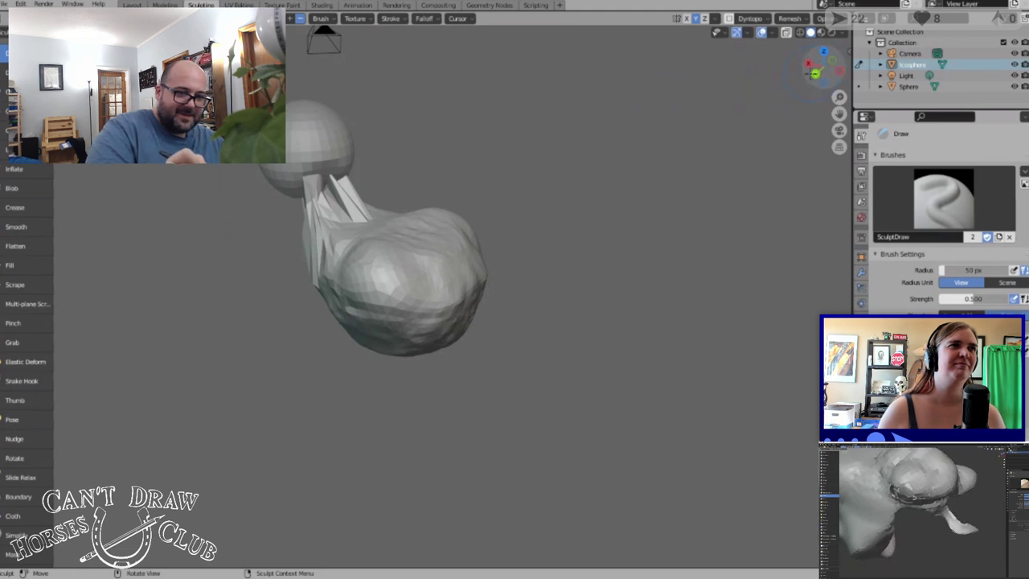
{"action": "mouse_move", "coordinate": [820, 70]}
{"action": "left_mouse_down"}
{"action": "mouse_move", "coordinate": [843, 76]}
{"action": "mouse_move", "coordinate": [858, 63]}
{"action": "mouse_move", "coordinate": [758, 69]}
{"action": "mouse_move", "coordinate": [701, 44]}
{"action": "mouse_move", "coordinate": [655, 45]}
{"action": "mouse_move", "coordinate": [664, 59]}
{"action": "mouse_move", "coordinate": [614, 85]}
{"action": "left_mouse_up"}
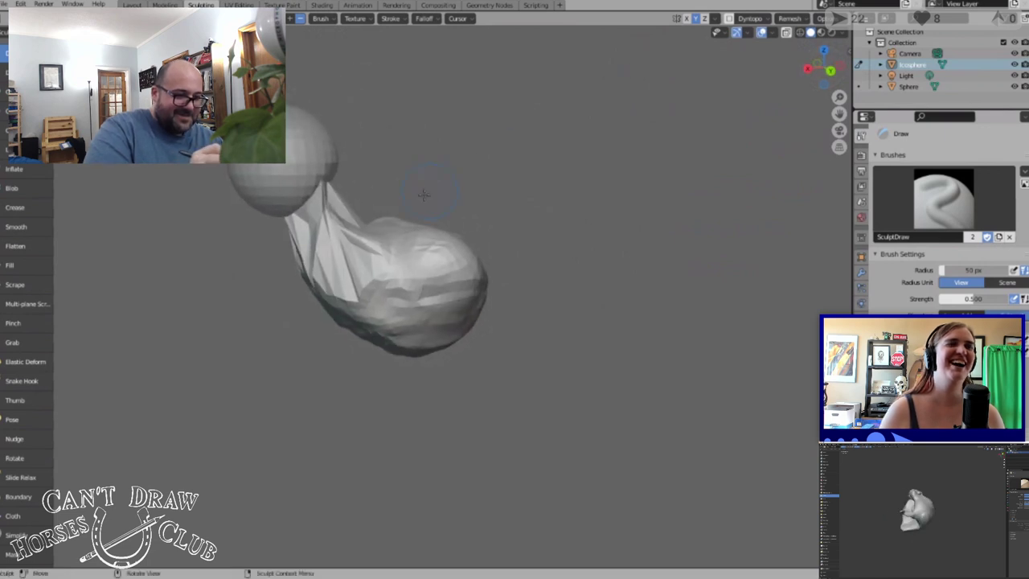
{"action": "mouse_move", "coordinate": [336, 244]}
{"action": "left_mouse_down"}
{"action": "mouse_move", "coordinate": [333, 264]}
{"action": "mouse_move", "coordinate": [337, 241]}
{"action": "left_mouse_up"}
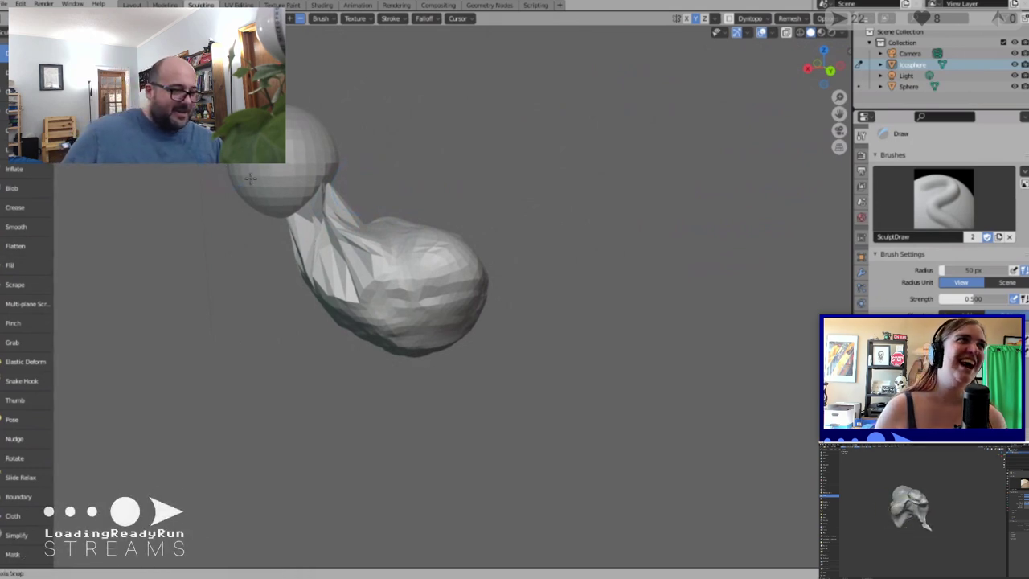
Select the UV sphere in the Layout workspace and make it the active object for sculpting
{"action": "middle_click_drag", "start_coordinate": [342, 205], "coordinate": [402, 243]}
{"action": "left_click", "coordinate": [131, 4]}
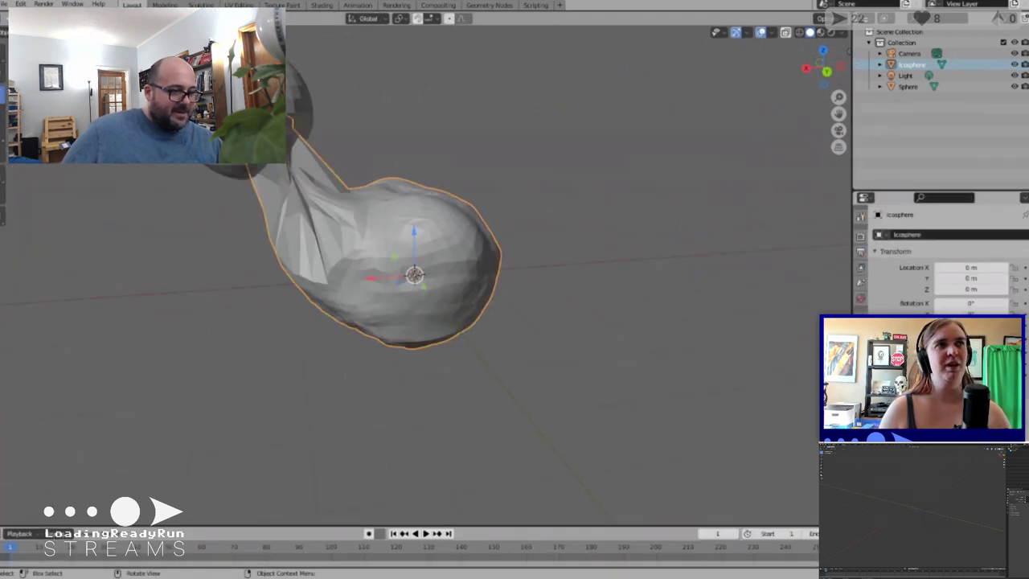
{"action": "left_click", "coordinate": [273, 137]}
{"action": "middle_click_drag", "start_coordinate": [277, 141], "coordinate": [369, 164]}
{"action": "middle_click_drag", "start_coordinate": [414, 275], "coordinate": [412, 275]}
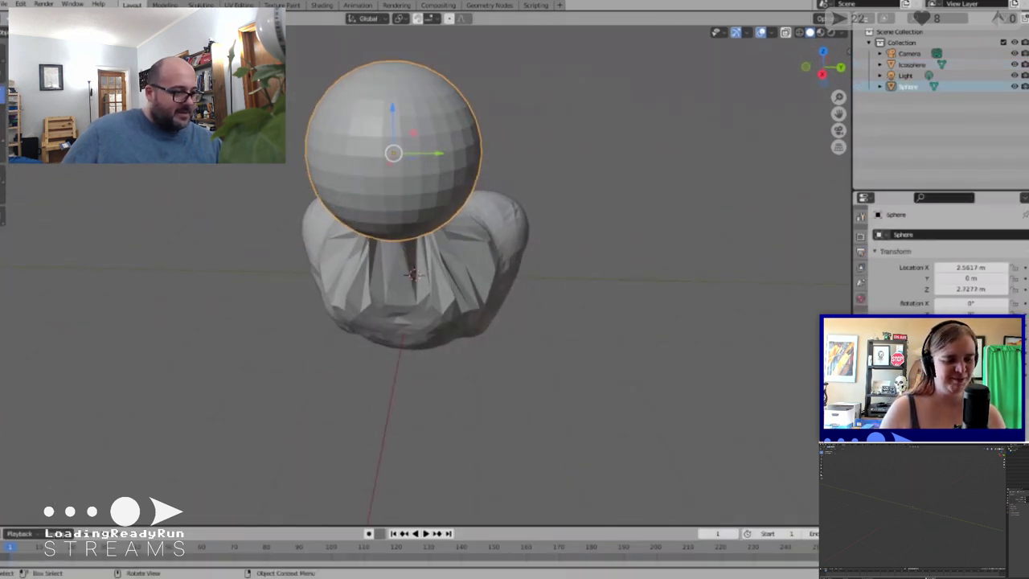
{"action": "left_click", "coordinate": [200, 5]}
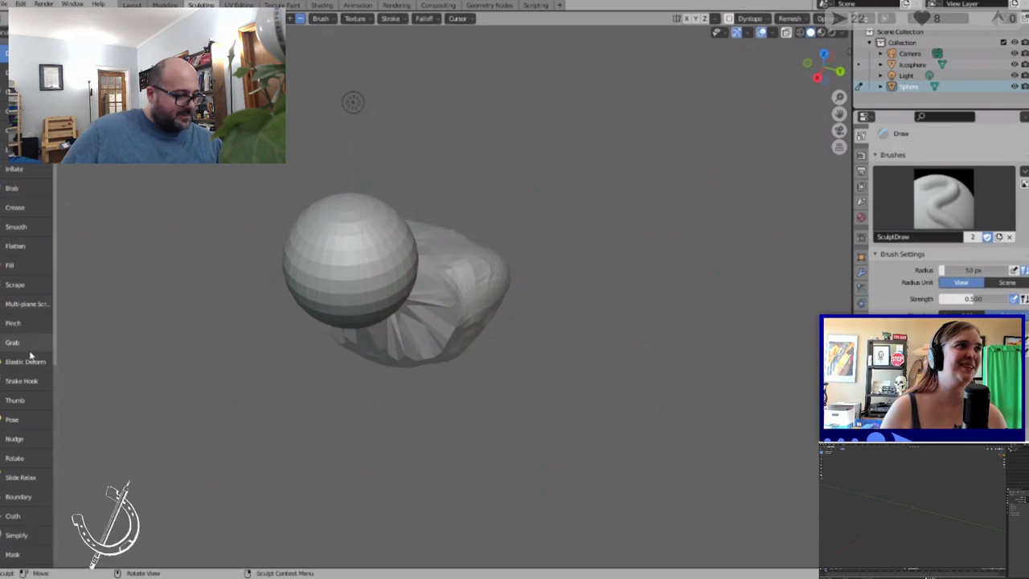
Pull a pointed beak out of the front of the sphere with the Snake Hook brush
{"action": "left_click", "coordinate": [24, 380]}
{"action": "mouse_move", "coordinate": [295, 294]}
{"action": "left_mouse_down"}
{"action": "mouse_move", "coordinate": [228, 359]}
{"action": "mouse_move", "coordinate": [262, 340]}
{"action": "left_mouse_up"}
{"action": "middle_click_drag", "start_coordinate": [321, 329], "coordinate": [306, 281]}
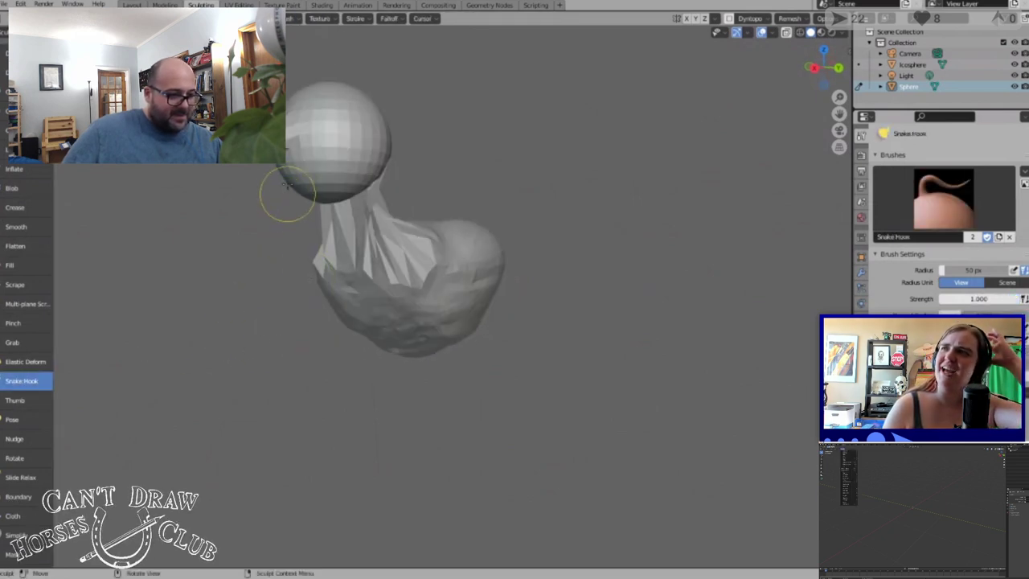
{"action": "left_click_drag", "start_coordinate": [288, 177], "coordinate": [287, 163]}
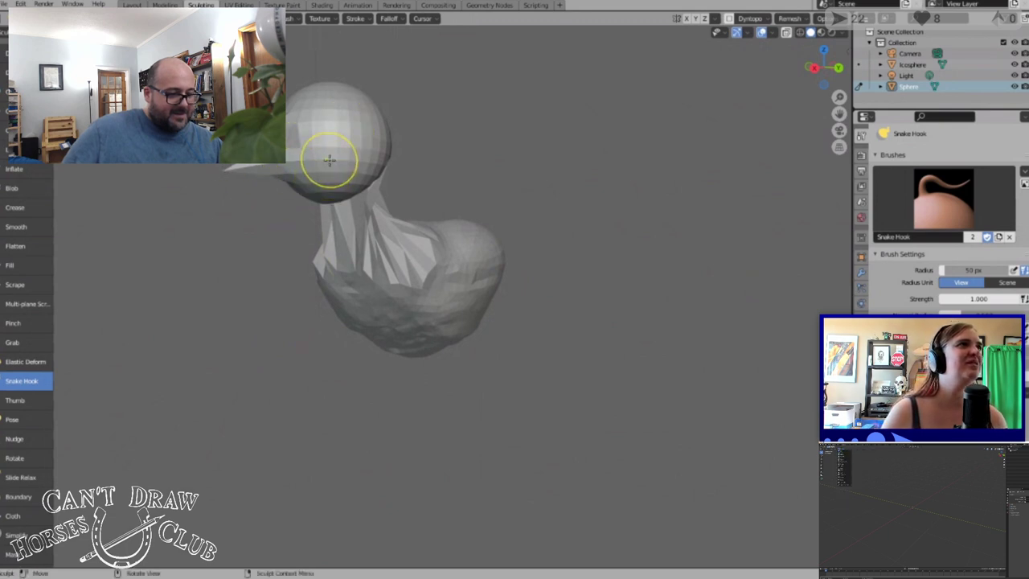
{"action": "mouse_move", "coordinate": [330, 161]}
{"action": "middle_mouse_down"}
{"action": "mouse_move", "coordinate": [402, 185]}
{"action": "mouse_move", "coordinate": [346, 187]}
{"action": "mouse_move", "coordinate": [301, 241]}
{"action": "mouse_move", "coordinate": [301, 201]}
{"action": "mouse_move", "coordinate": [414, 191]}
{"action": "middle_mouse_up"}
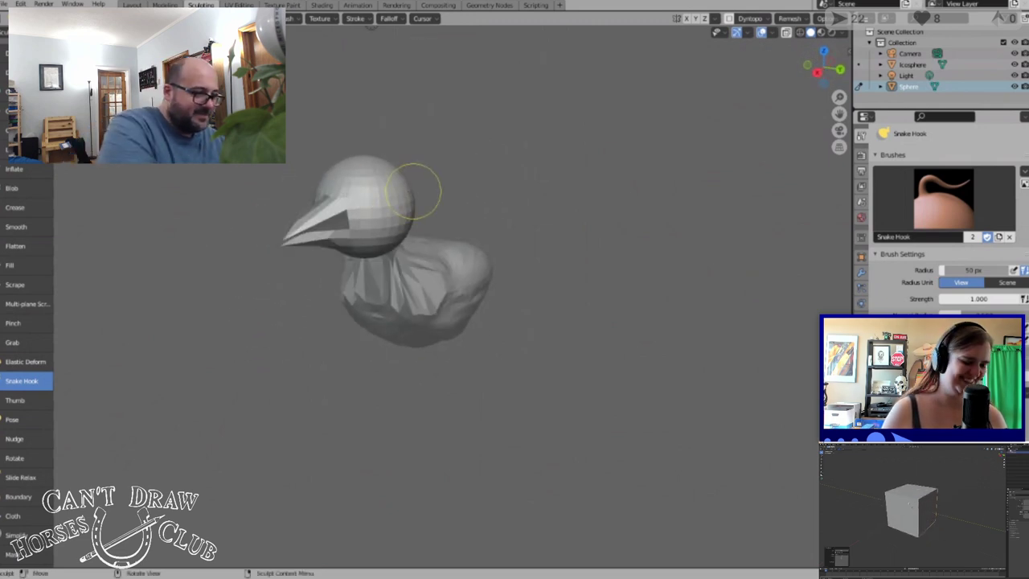
Switch back to the Draw brush, turn on X symmetry and carve an eye socket into the side of the head
{"action": "key", "text": "x"}
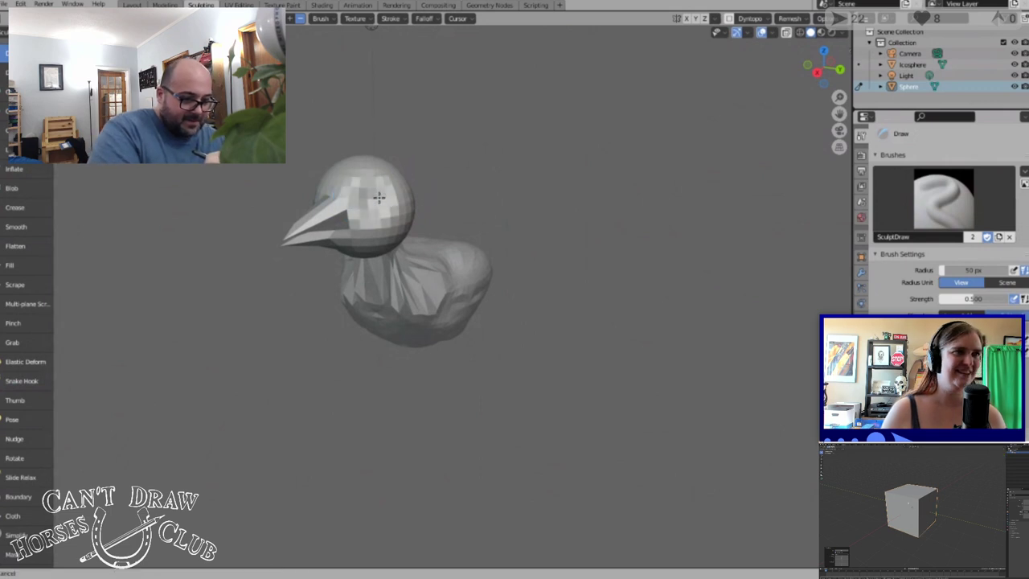
{"action": "left_click_drag", "start_coordinate": [379, 198], "coordinate": [376, 196]}
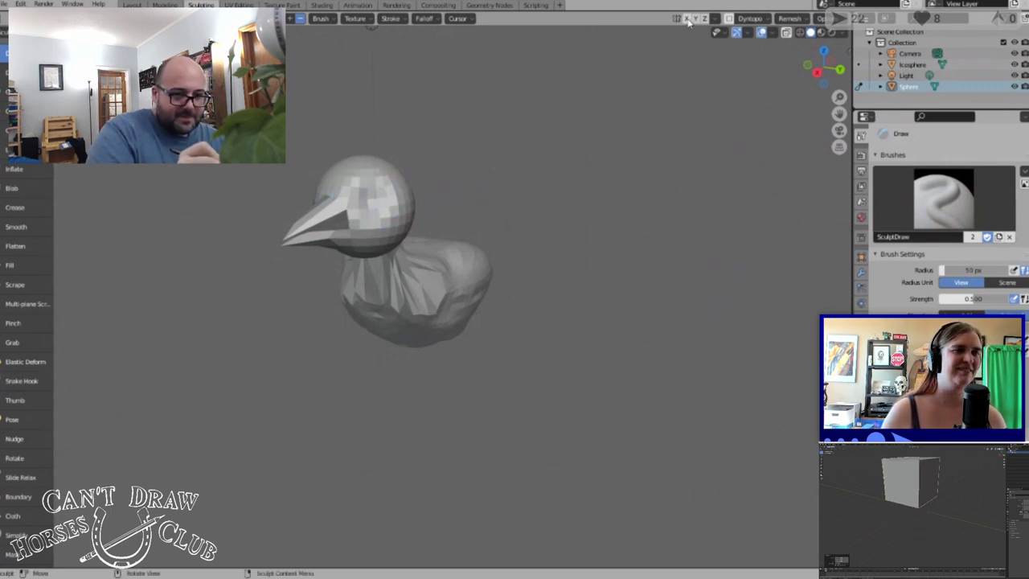
{"action": "left_click_drag", "start_coordinate": [372, 193], "coordinate": [370, 197]}
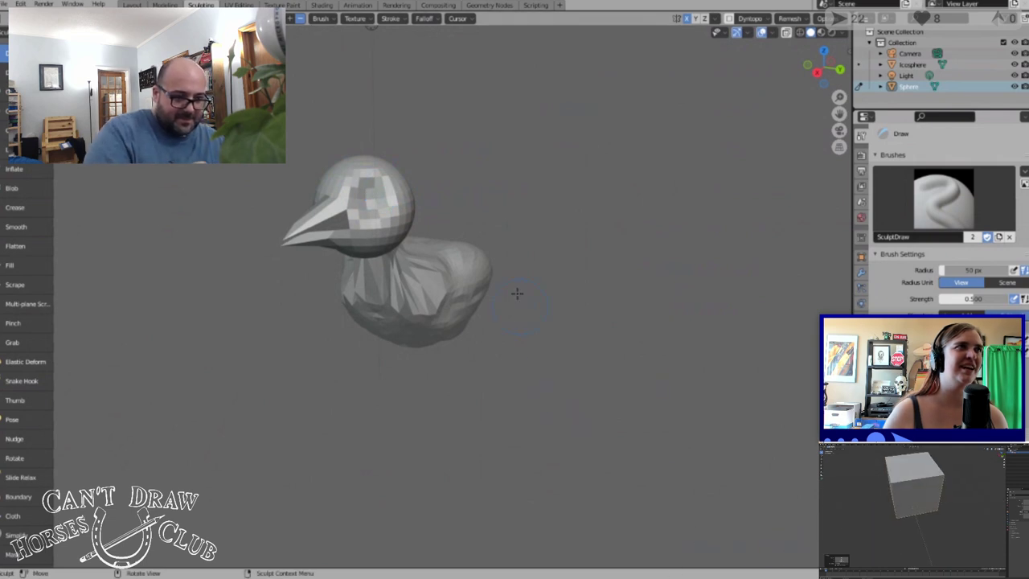
Carve an eye socket into the opposite side of the head with the Draw brush and undo the last stroke
{"action": "mouse_move", "coordinate": [370, 24]}
{"action": "middle_mouse_down"}
{"action": "mouse_move", "coordinate": [413, 55]}
{"action": "mouse_move", "coordinate": [489, 48]}
{"action": "mouse_move", "coordinate": [331, 188]}
{"action": "middle_mouse_up"}
{"action": "mouse_move", "coordinate": [830, 70]}
{"action": "left_mouse_down"}
{"action": "mouse_move", "coordinate": [635, 121]}
{"action": "mouse_move", "coordinate": [563, 126]}
{"action": "mouse_move", "coordinate": [545, 189]}
{"action": "left_mouse_up"}
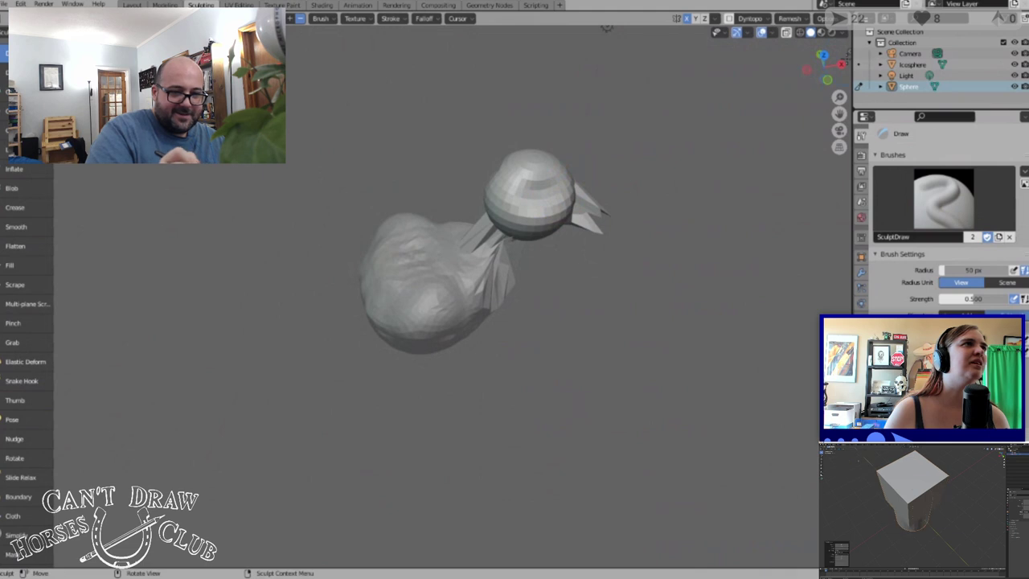
{"action": "mouse_move", "coordinate": [824, 66]}
{"action": "left_mouse_down"}
{"action": "mouse_move", "coordinate": [752, 60]}
{"action": "mouse_move", "coordinate": [723, 48]}
{"action": "mouse_move", "coordinate": [719, 28]}
{"action": "left_mouse_up"}
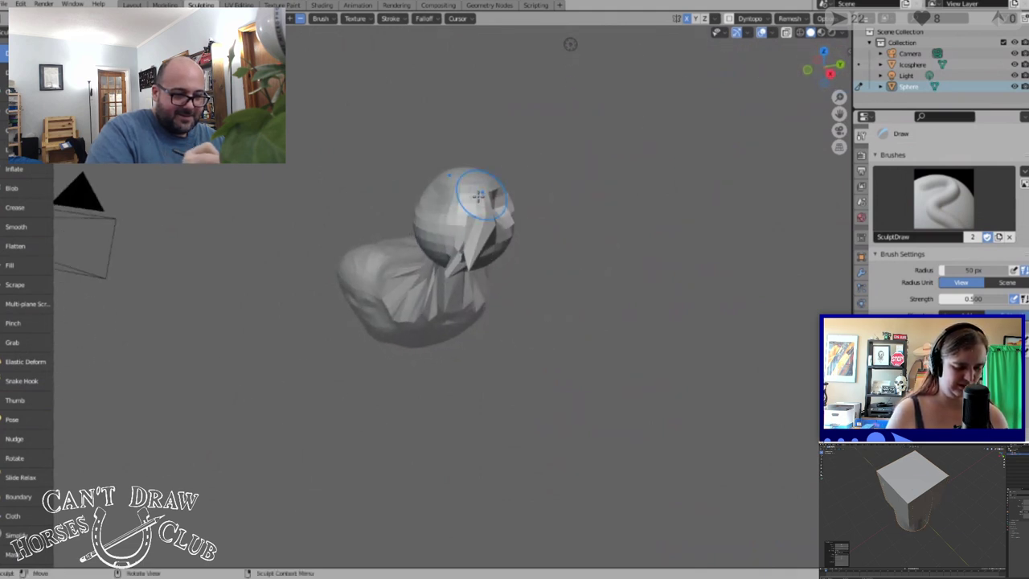
{"action": "left_click_drag", "start_coordinate": [449, 205], "coordinate": [437, 198]}
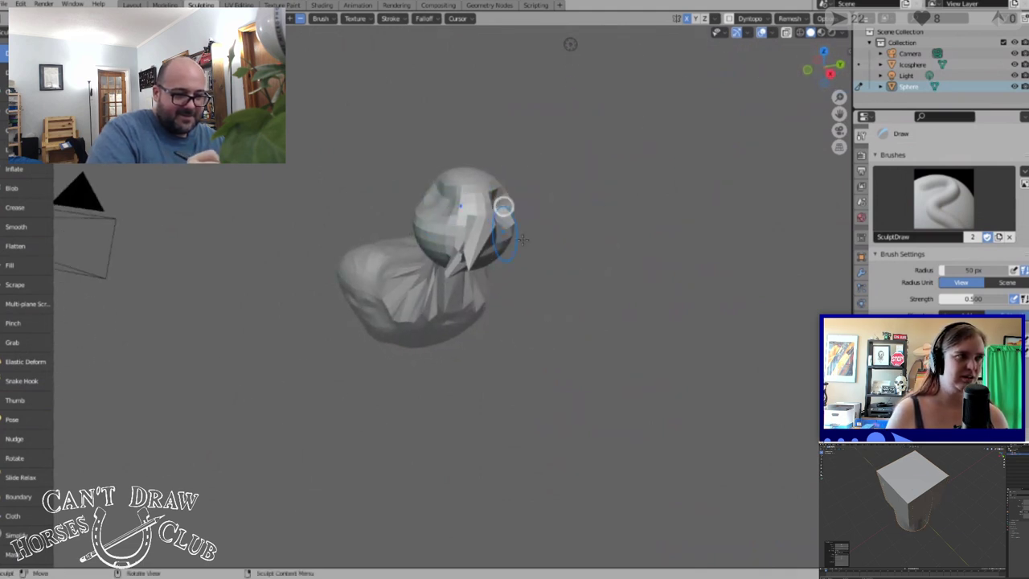
{"action": "mouse_move", "coordinate": [824, 66]}
{"action": "left_mouse_down"}
{"action": "mouse_move", "coordinate": [841, 62]}
{"action": "mouse_move", "coordinate": [767, 70]}
{"action": "mouse_move", "coordinate": [790, 72]}
{"action": "left_mouse_up"}
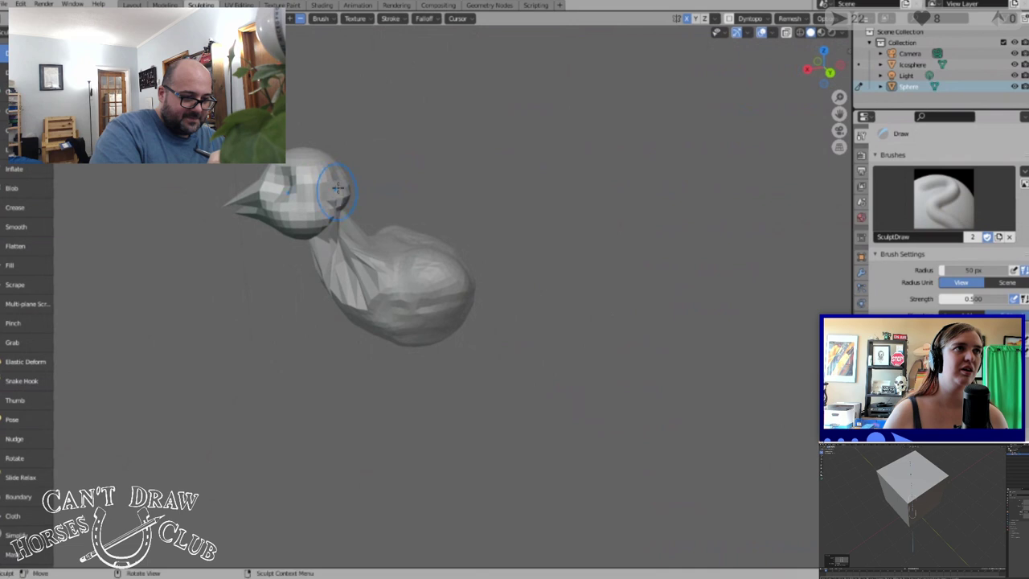
{"action": "key", "text": "ctrl+z"}
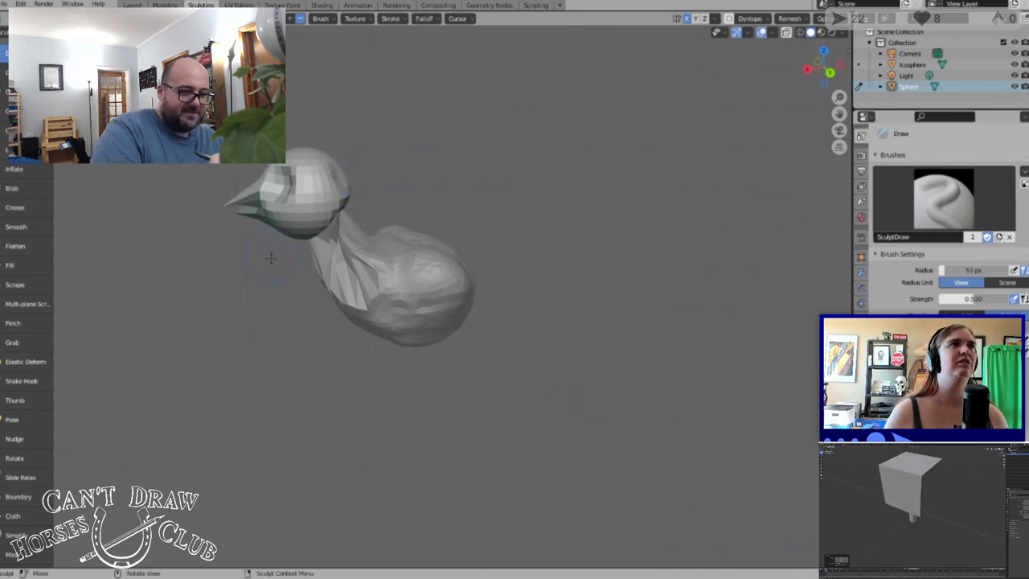
{"action": "mouse_move", "coordinate": [848, 62]}
{"action": "left_mouse_down"}
{"action": "mouse_move", "coordinate": [792, 80]}
{"action": "mouse_move", "coordinate": [717, 198]}
{"action": "mouse_move", "coordinate": [707, 253]}
{"action": "mouse_move", "coordinate": [730, 240]}
{"action": "mouse_move", "coordinate": [747, 253]}
{"action": "mouse_move", "coordinate": [676, 228]}
{"action": "mouse_move", "coordinate": [622, 245]}
{"action": "mouse_move", "coordinate": [600, 273]}
{"action": "mouse_move", "coordinate": [572, 266]}
{"action": "mouse_move", "coordinate": [606, 249]}
{"action": "mouse_move", "coordinate": [636, 255]}
{"action": "left_mouse_up"}
{"action": "middle_click_drag", "start_coordinate": [635, 255], "coordinate": [613, 260]}
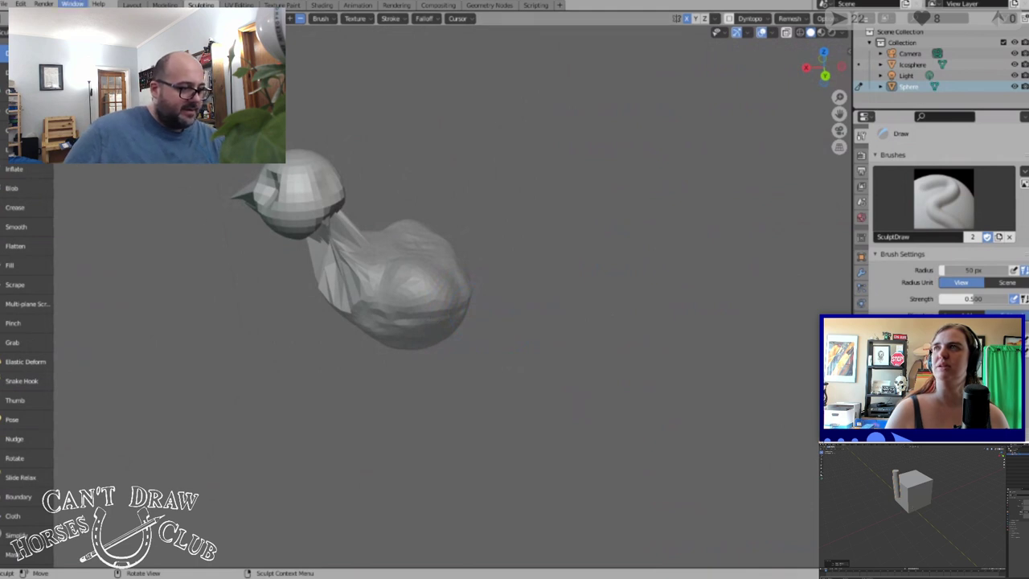
Open the head's mesh in the Modeling workspace and deselect all its vertices
{"action": "left_click", "coordinate": [131, 5]}
{"action": "scroll", "coordinate": [517, 218], "scroll_direction": "up", "scroll_amount": 4}
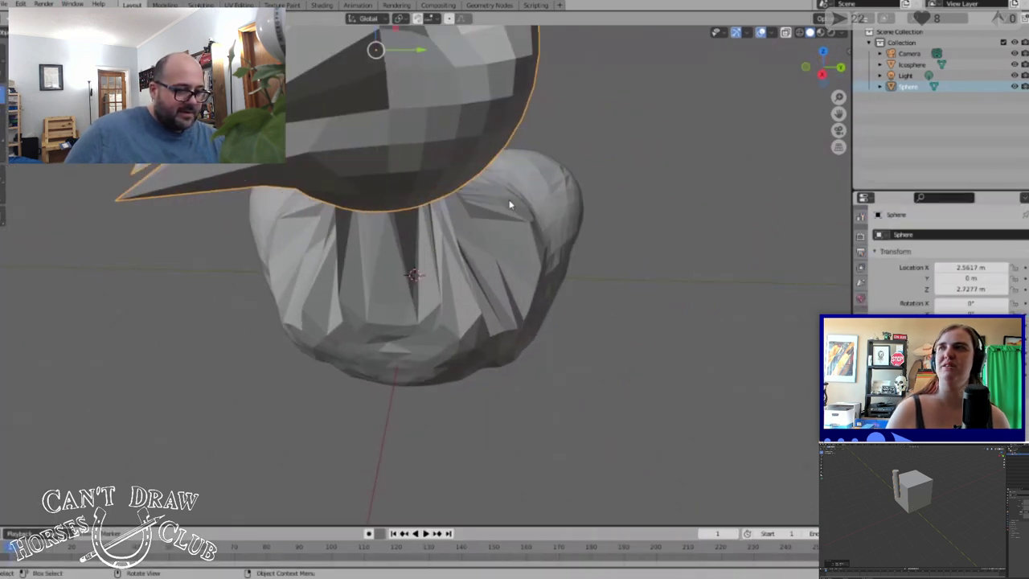
{"action": "scroll", "coordinate": [522, 177], "scroll_direction": "down", "scroll_amount": 5}
{"action": "mouse_move", "coordinate": [528, 172]}
{"action": "middle_mouse_down"}
{"action": "mouse_move", "coordinate": [501, 172]}
{"action": "mouse_move", "coordinate": [474, 154]}
{"action": "mouse_move", "coordinate": [433, 181]}
{"action": "mouse_move", "coordinate": [409, 175]}
{"action": "mouse_move", "coordinate": [461, 174]}
{"action": "middle_mouse_up"}
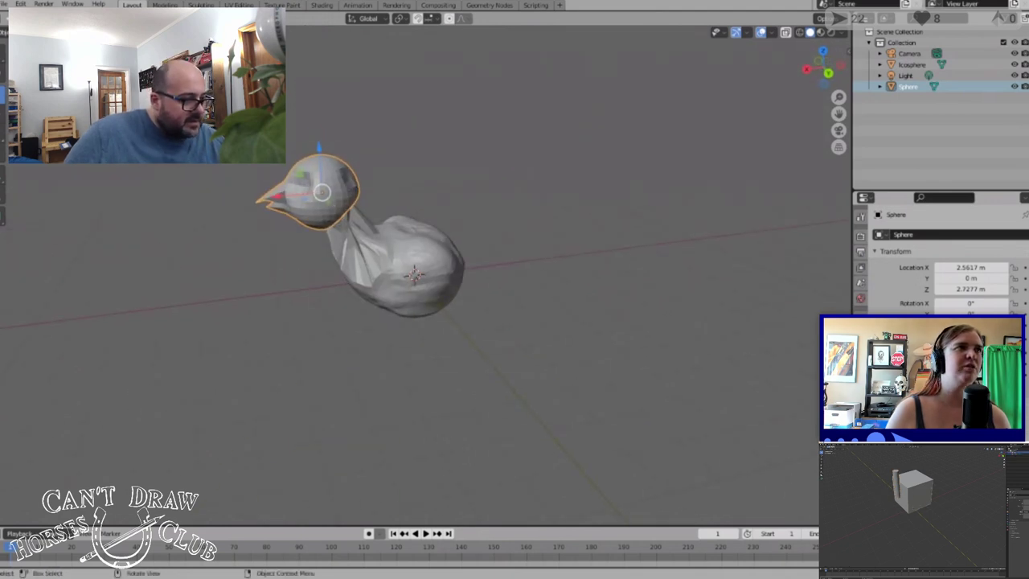
{"action": "left_click", "coordinate": [166, 4]}
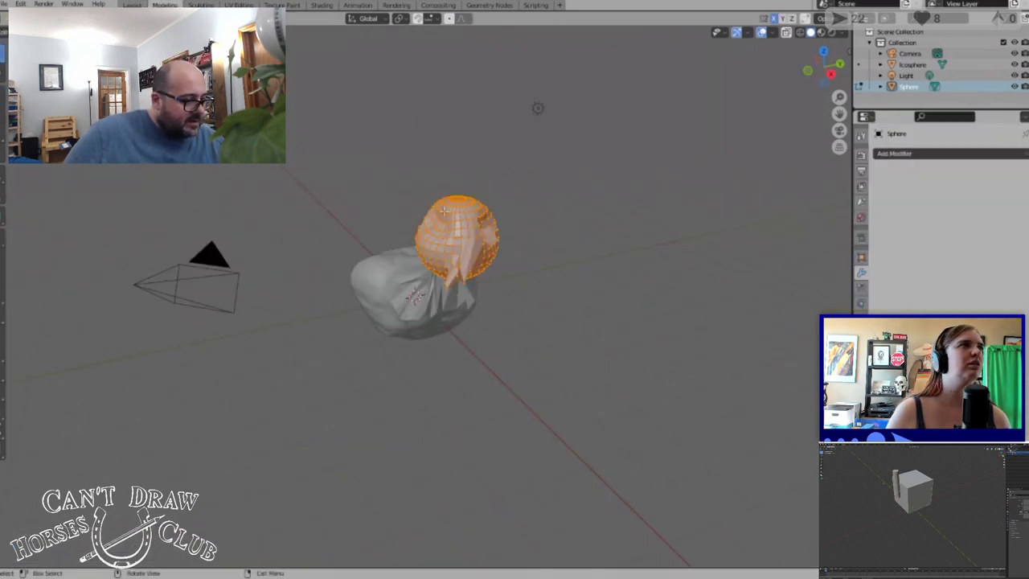
{"action": "mouse_move", "coordinate": [521, 231]}
{"action": "middle_mouse_down"}
{"action": "mouse_move", "coordinate": [389, 214]}
{"action": "mouse_move", "coordinate": [388, 184]}
{"action": "middle_mouse_up"}
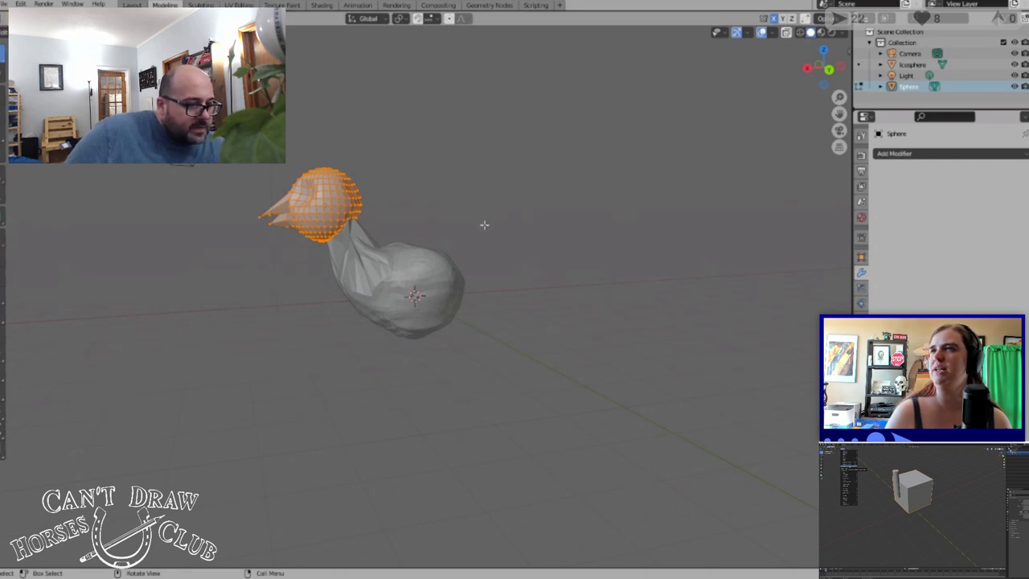
{"action": "left_click_drag", "start_coordinate": [486, 214], "coordinate": [242, 368]}
{"action": "key", "text": "alt+a"}
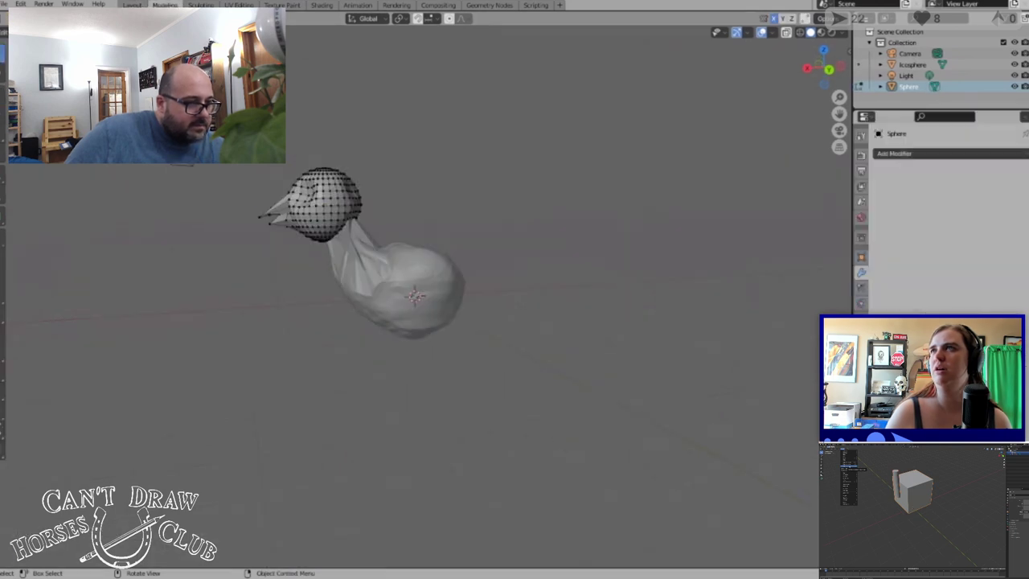
Return to the Layout workspace and select the icosphere body and the sphere head together
{"action": "left_click", "coordinate": [201, 4]}
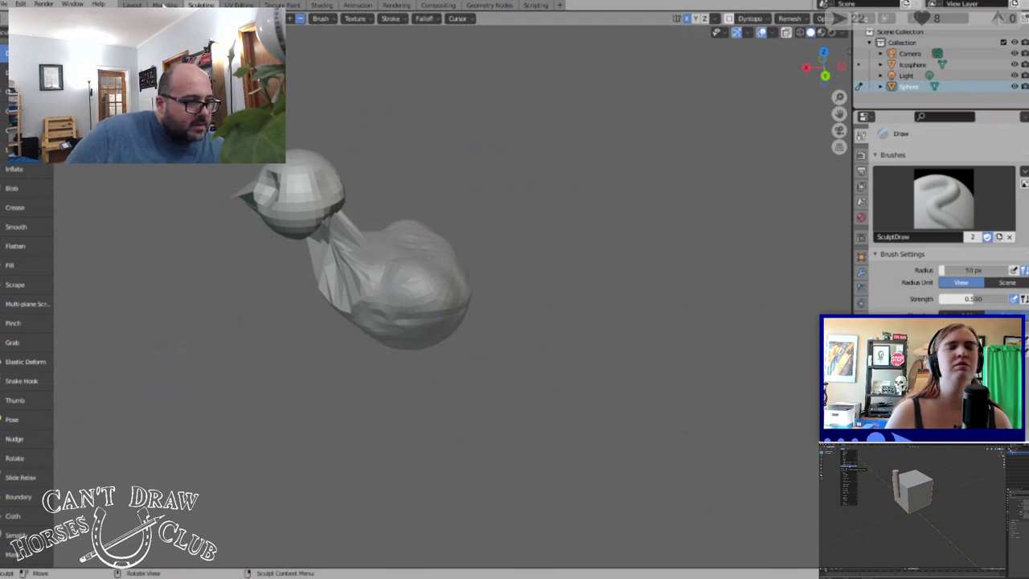
{"action": "left_click", "coordinate": [133, 4]}
{"action": "scroll", "coordinate": [454, 303], "scroll_direction": "down", "scroll_amount": 2}
{"action": "scroll", "coordinate": [354, 241], "scroll_direction": "up", "scroll_amount": 1}
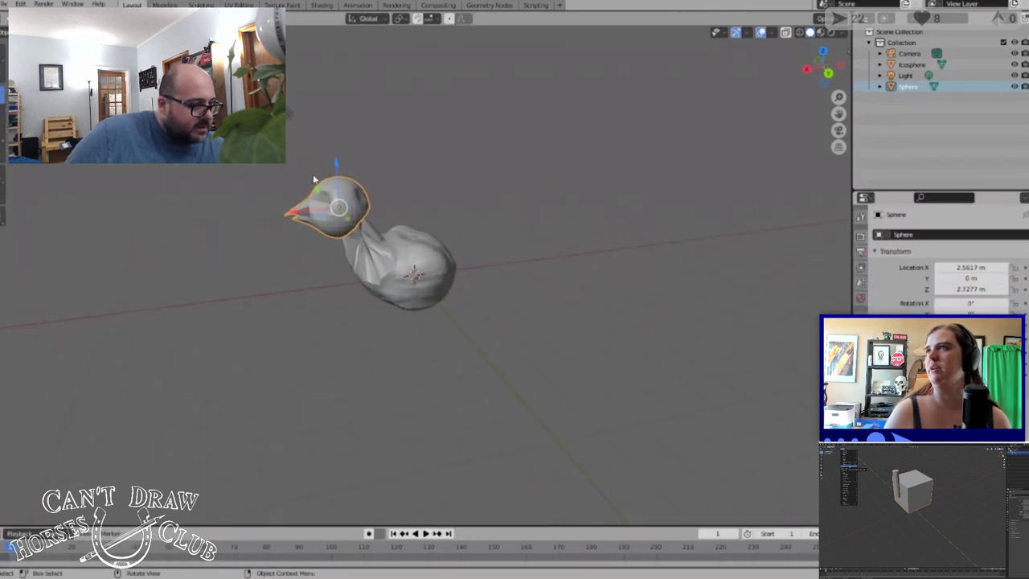
{"action": "left_click", "coordinate": [405, 257], "text": "ctrl"}
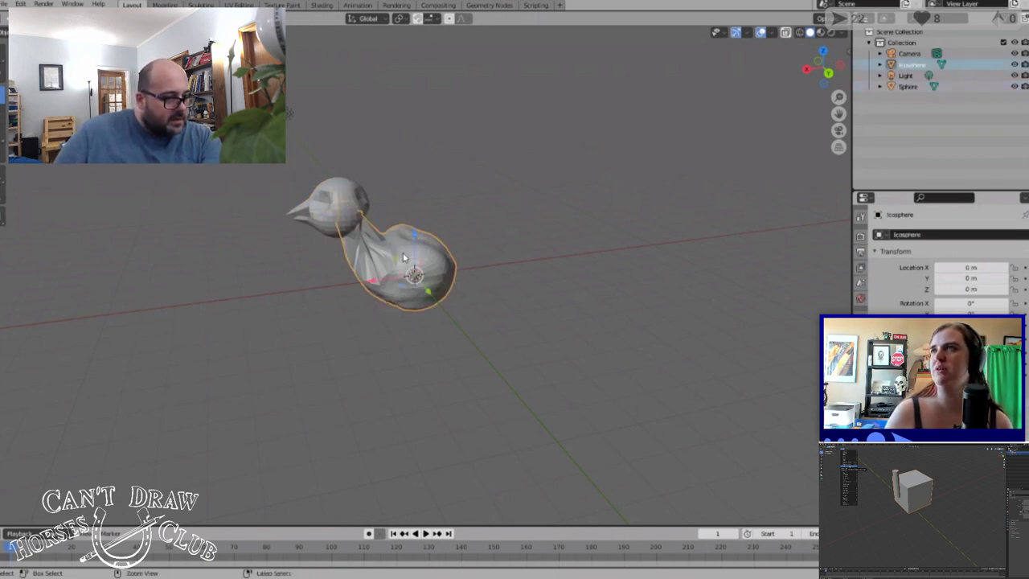
{"action": "left_click", "coordinate": [351, 205], "text": "shift"}
{"action": "left_click_drag", "start_coordinate": [583, 379], "coordinate": [365, 132]}
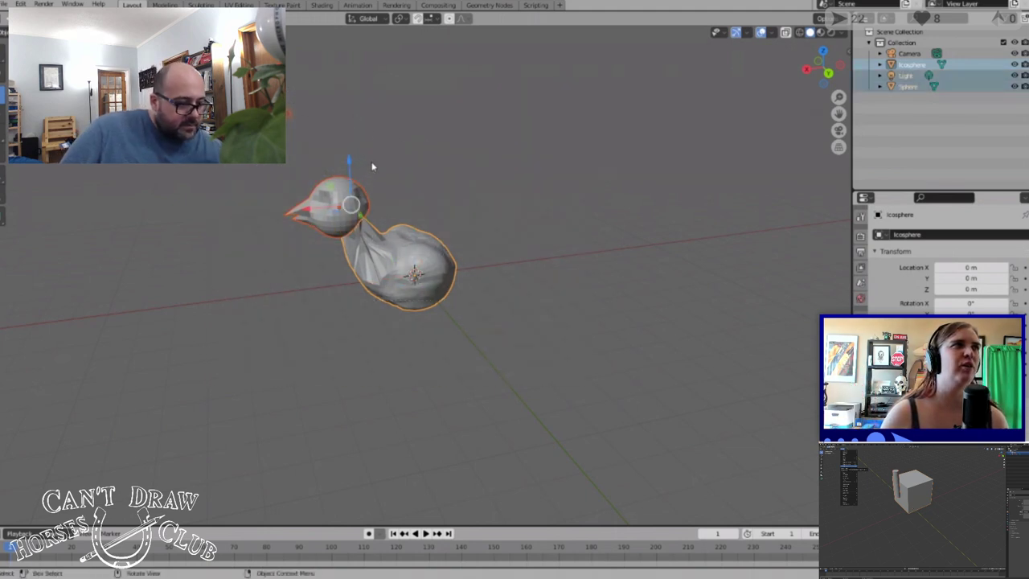
Join the selected sphere head and icosphere body into a single object
{"action": "left_click", "coordinate": [126, 32]}
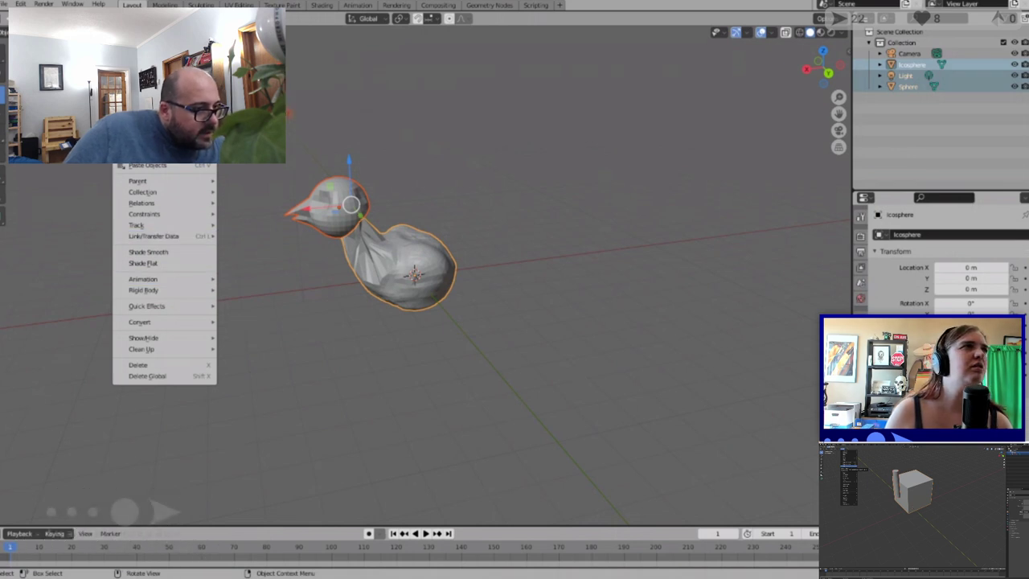
{"action": "mouse_move", "coordinate": [152, 44]}
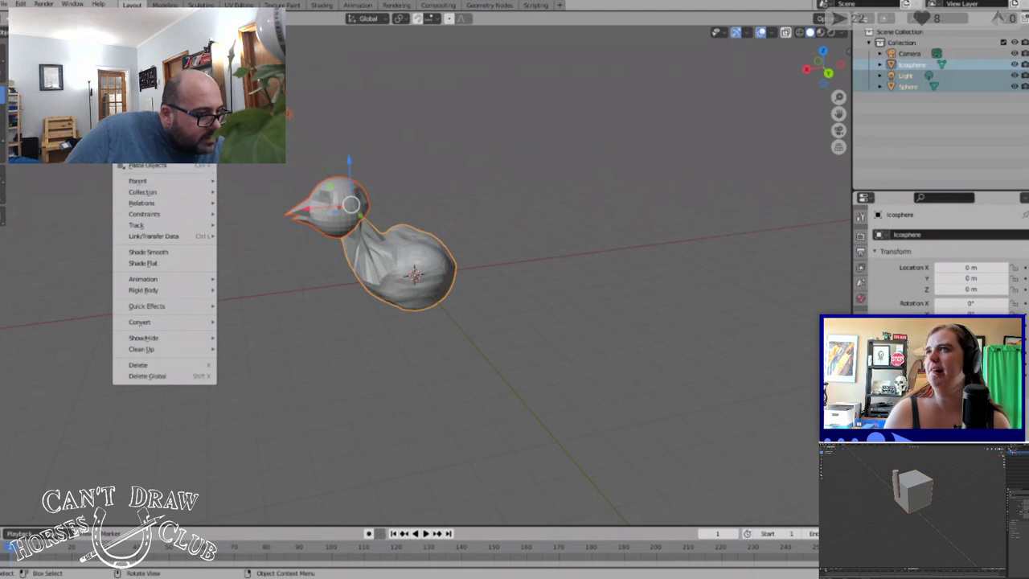
{"action": "left_click", "coordinate": [138, 138]}
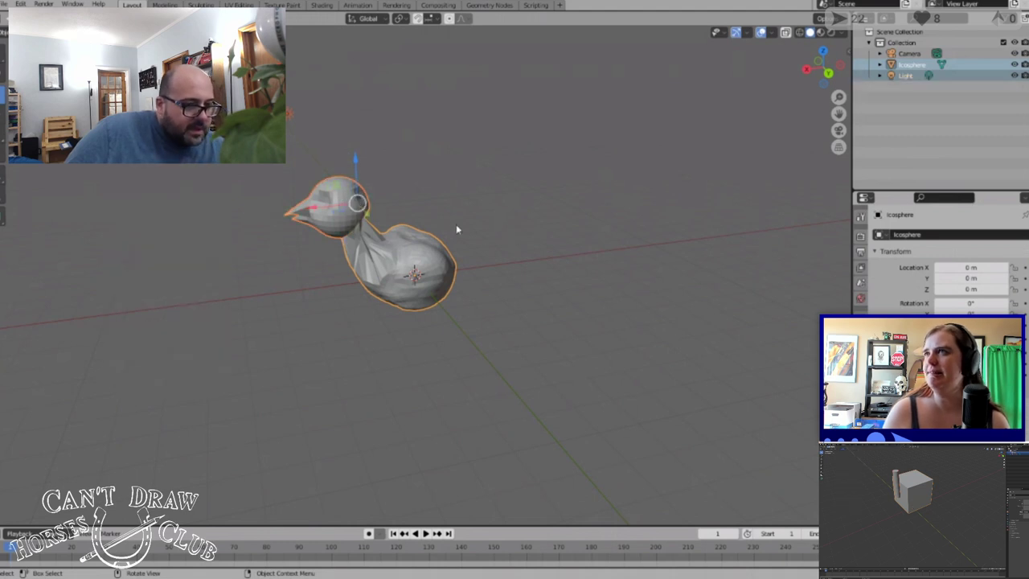
Examine the joined duck mesh from the side, the front and the rear, up close and farther away
{"action": "middle_click_drag", "start_coordinate": [453, 227], "coordinate": [505, 198]}
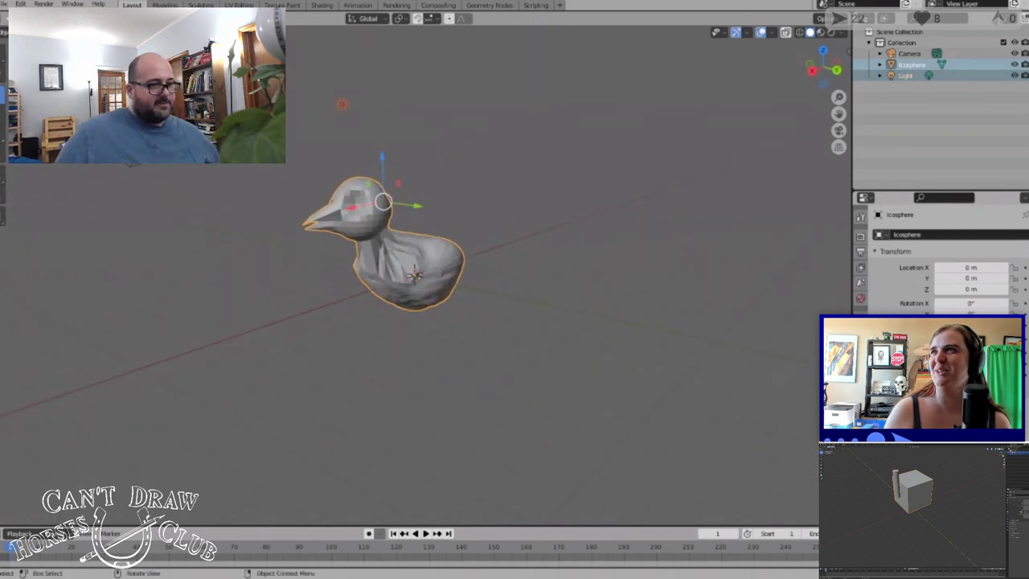
{"action": "scroll", "coordinate": [435, 173], "scroll_direction": "up", "scroll_amount": 2}
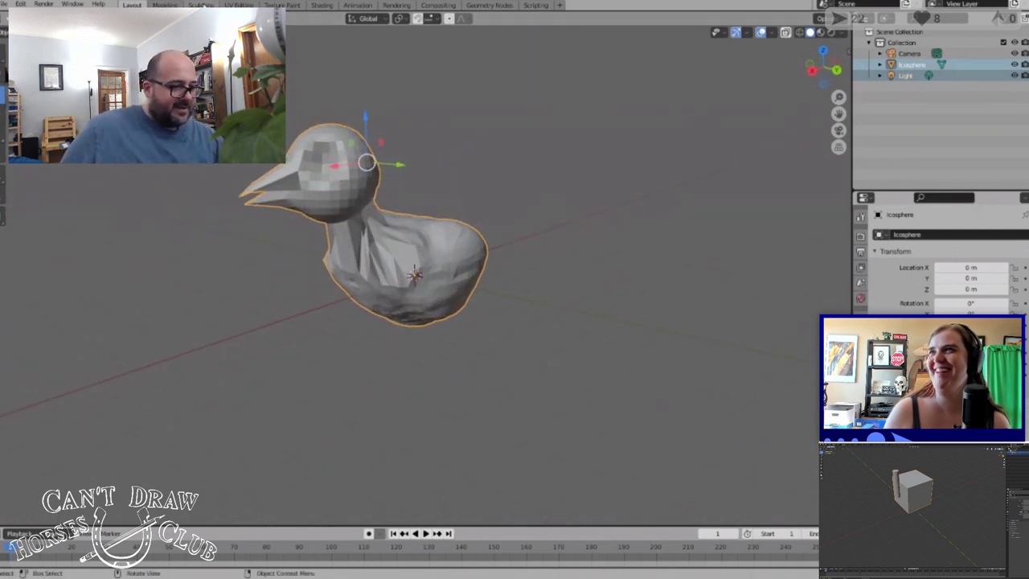
{"action": "scroll", "coordinate": [471, 284], "scroll_direction": "up", "scroll_amount": 2}
{"action": "scroll", "coordinate": [467, 255], "scroll_direction": "down", "scroll_amount": 3}
{"action": "middle_click_drag", "start_coordinate": [405, 226], "coordinate": [359, 282]}
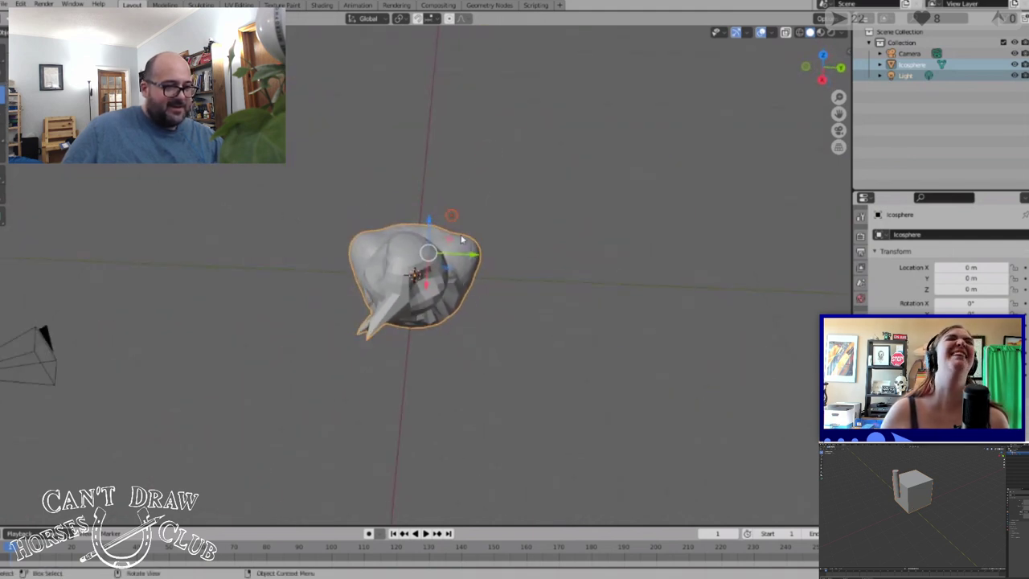
{"action": "scroll", "coordinate": [509, 209], "scroll_direction": "up", "scroll_amount": 3}
{"action": "middle_click_drag", "start_coordinate": [509, 208], "coordinate": [432, 207]}
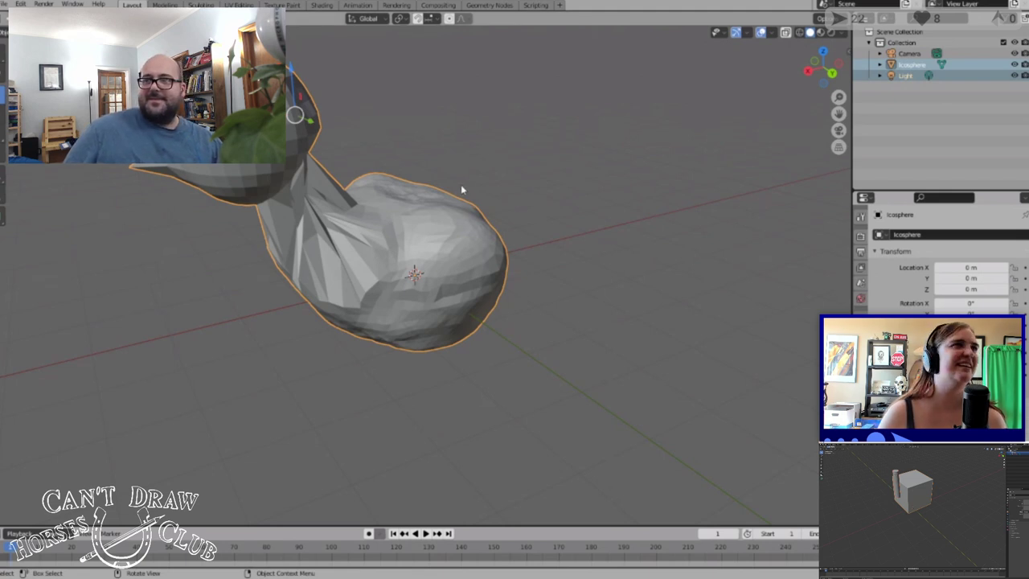
Open the joined duck in the Sculpting workspace and even out the back of its neck with the Smooth brush
{"action": "left_click", "coordinate": [201, 5]}
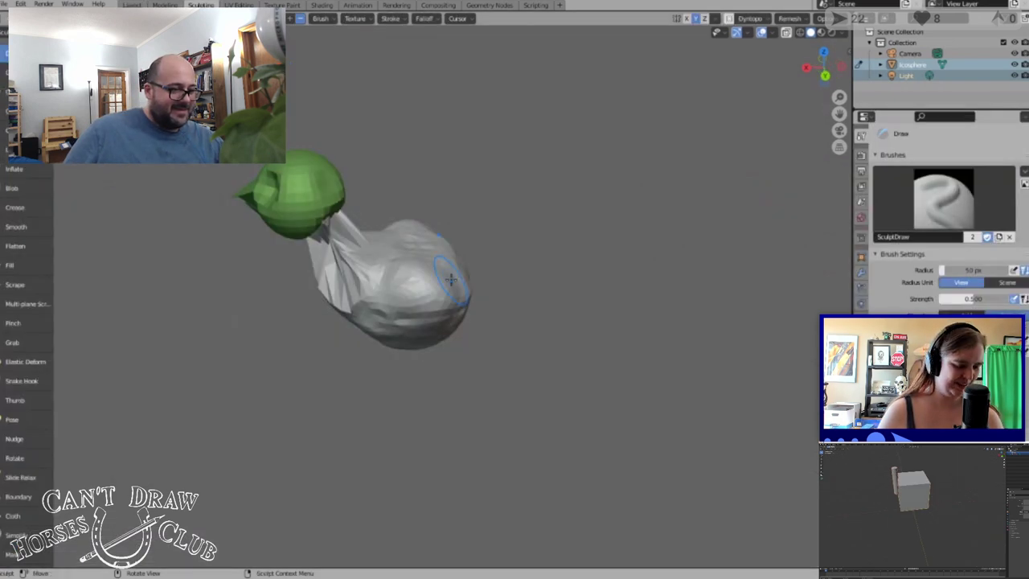
{"action": "middle_click_drag", "start_coordinate": [451, 279], "coordinate": [411, 187]}
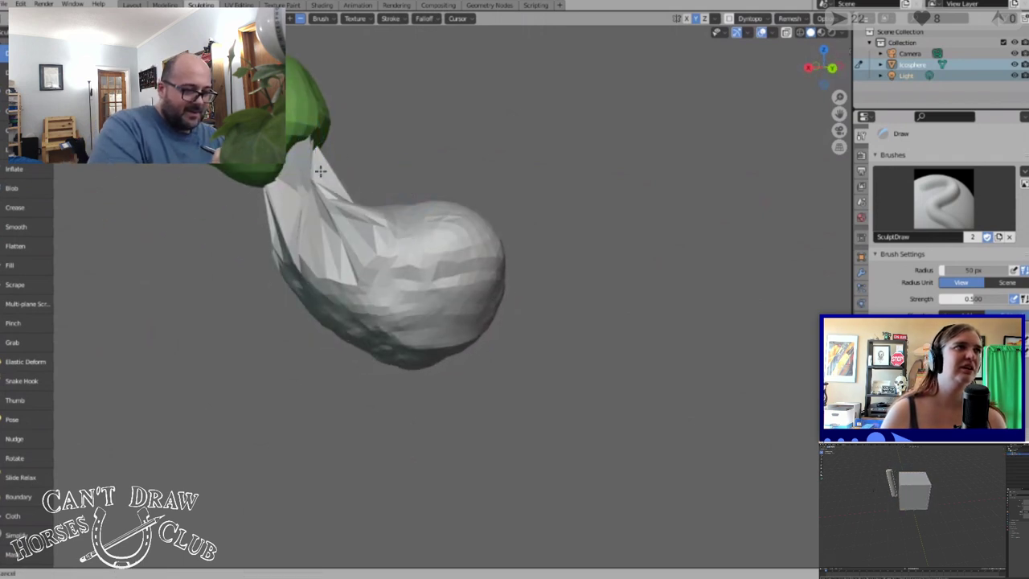
{"action": "mouse_move", "coordinate": [298, 117]}
{"action": "left_mouse_down"}
{"action": "mouse_move", "coordinate": [325, 164]}
{"action": "mouse_move", "coordinate": [278, 184]}
{"action": "mouse_move", "coordinate": [299, 166]}
{"action": "mouse_move", "coordinate": [273, 172]}
{"action": "mouse_move", "coordinate": [299, 129]}
{"action": "mouse_move", "coordinate": [325, 104]}
{"action": "mouse_move", "coordinate": [361, 112]}
{"action": "left_mouse_up"}
{"action": "left_click", "coordinate": [24, 227]}
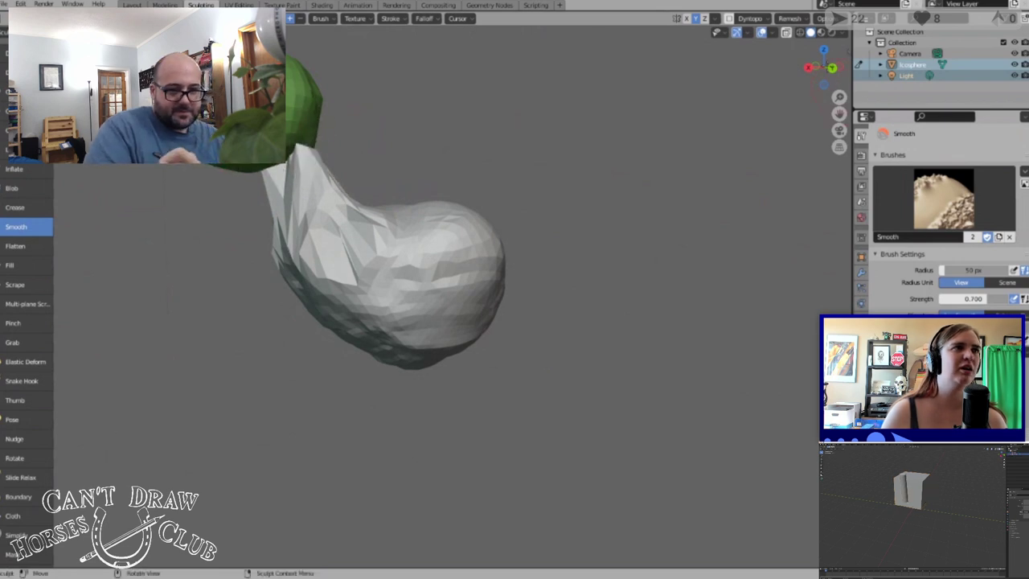
{"action": "mouse_move", "coordinate": [833, 71]}
{"action": "left_mouse_down"}
{"action": "mouse_move", "coordinate": [723, 150]}
{"action": "mouse_move", "coordinate": [674, 152]}
{"action": "mouse_move", "coordinate": [636, 122]}
{"action": "left_mouse_up"}
{"action": "mouse_move", "coordinate": [405, 120]}
{"action": "left_mouse_down"}
{"action": "mouse_move", "coordinate": [403, 79]}
{"action": "mouse_move", "coordinate": [355, 61]}
{"action": "mouse_move", "coordinate": [368, 80]}
{"action": "mouse_move", "coordinate": [400, 50]}
{"action": "left_mouse_up"}
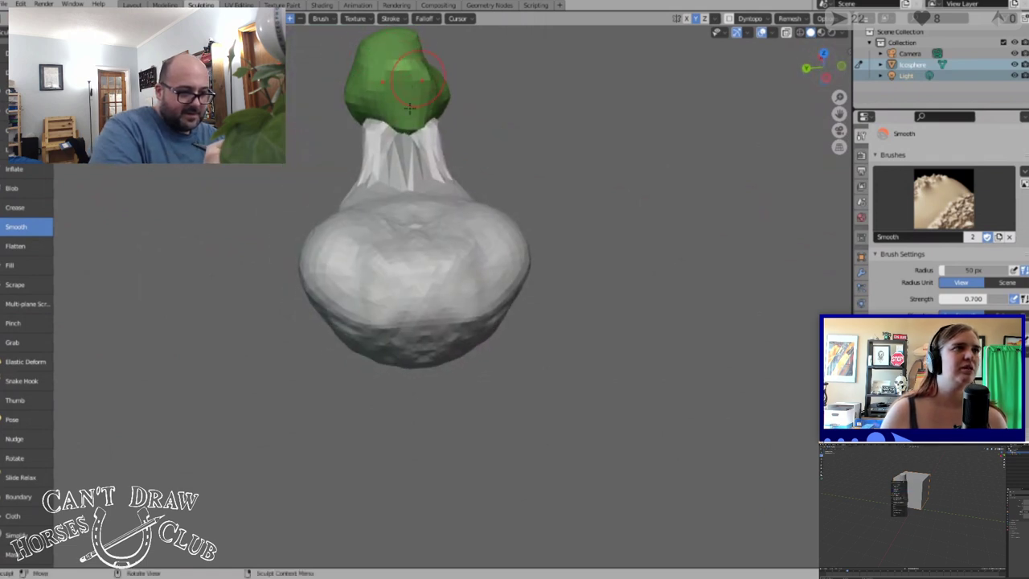
{"action": "mouse_move", "coordinate": [410, 107]}
{"action": "left_mouse_down"}
{"action": "mouse_move", "coordinate": [411, 153]}
{"action": "mouse_move", "coordinate": [372, 137]}
{"action": "mouse_move", "coordinate": [356, 182]}
{"action": "left_mouse_up"}
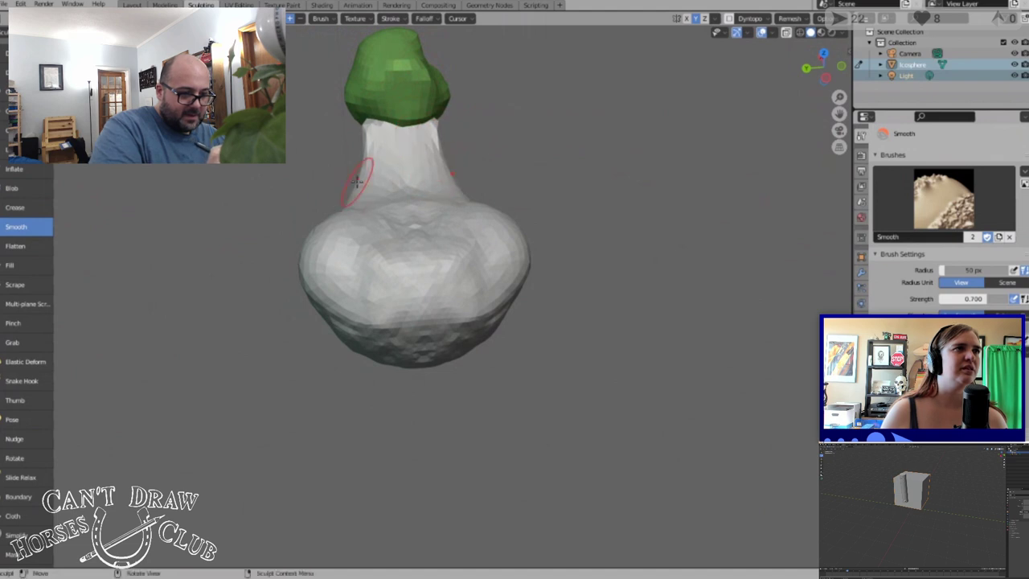
{"action": "mouse_move", "coordinate": [367, 143]}
{"action": "left_mouse_down"}
{"action": "mouse_move", "coordinate": [373, 188]}
{"action": "mouse_move", "coordinate": [364, 194]}
{"action": "mouse_move", "coordinate": [379, 151]}
{"action": "left_mouse_up"}
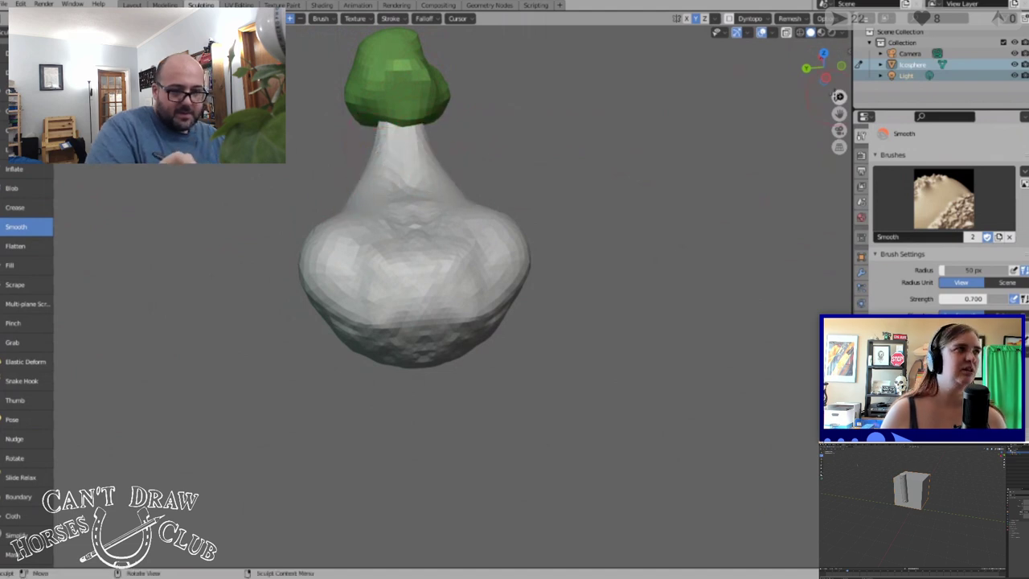
Smooth the front of the neck up to where it meets the head
{"action": "mouse_move", "coordinate": [828, 77]}
{"action": "left_mouse_down"}
{"action": "mouse_move", "coordinate": [836, 71]}
{"action": "mouse_move", "coordinate": [792, 80]}
{"action": "mouse_move", "coordinate": [772, 112]}
{"action": "mouse_move", "coordinate": [788, 35]}
{"action": "mouse_move", "coordinate": [778, 569]}
{"action": "mouse_move", "coordinate": [752, 89]}
{"action": "mouse_move", "coordinate": [802, 95]}
{"action": "mouse_move", "coordinate": [836, 83]}
{"action": "left_mouse_up"}
{"action": "left_click_drag", "start_coordinate": [402, 184], "coordinate": [399, 157]}
{"action": "mouse_move", "coordinate": [399, 156]}
{"action": "left_mouse_down"}
{"action": "mouse_move", "coordinate": [397, 135]}
{"action": "mouse_move", "coordinate": [396, 156]}
{"action": "mouse_move", "coordinate": [356, 160]}
{"action": "mouse_move", "coordinate": [447, 217]}
{"action": "mouse_move", "coordinate": [413, 230]}
{"action": "mouse_move", "coordinate": [416, 249]}
{"action": "mouse_move", "coordinate": [386, 125]}
{"action": "left_mouse_up"}
{"action": "mouse_move", "coordinate": [387, 124]}
{"action": "left_mouse_down"}
{"action": "mouse_move", "coordinate": [390, 137]}
{"action": "mouse_move", "coordinate": [392, 125]}
{"action": "left_mouse_up"}
{"action": "mouse_move", "coordinate": [392, 124]}
{"action": "left_mouse_down"}
{"action": "mouse_move", "coordinate": [395, 134]}
{"action": "mouse_move", "coordinate": [395, 122]}
{"action": "left_mouse_up"}
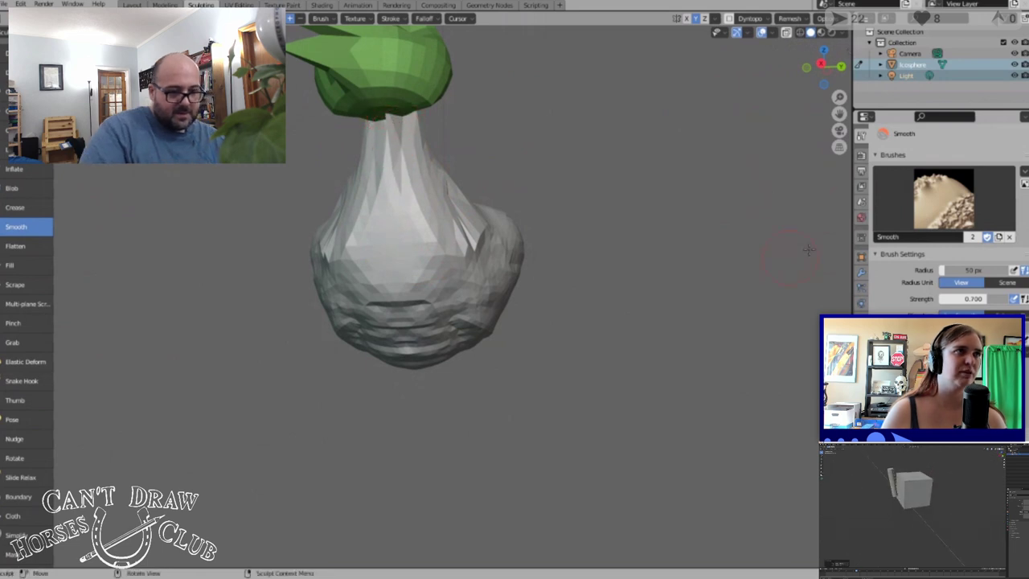
{"action": "mouse_move", "coordinate": [821, 71]}
{"action": "left_mouse_down"}
{"action": "mouse_move", "coordinate": [731, 138]}
{"action": "mouse_move", "coordinate": [714, 124]}
{"action": "left_mouse_up"}
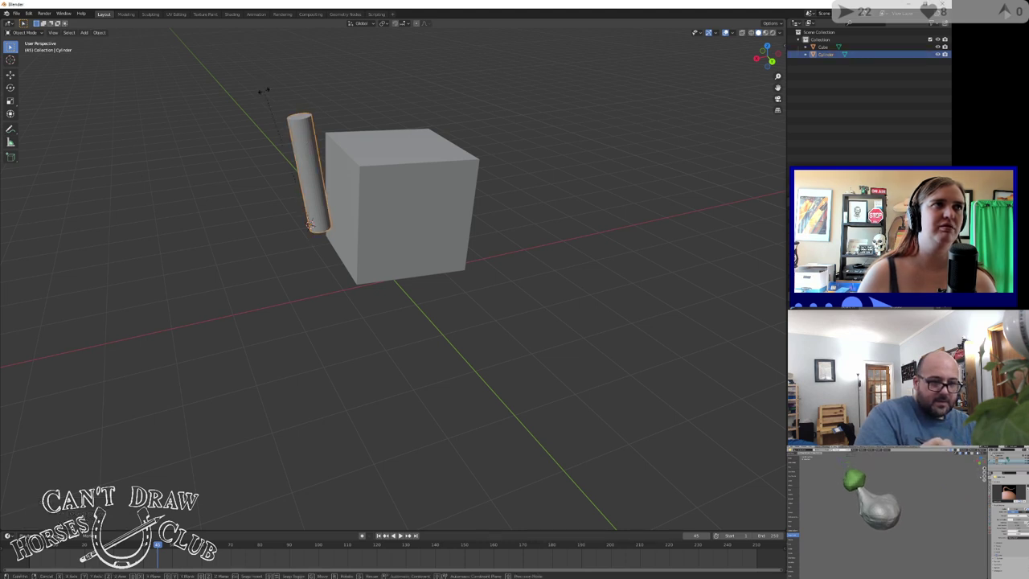
Rotate the cylinder so it leans away from the cube and move its lower end against the cube's upper side
{"action": "key", "text": "r"}
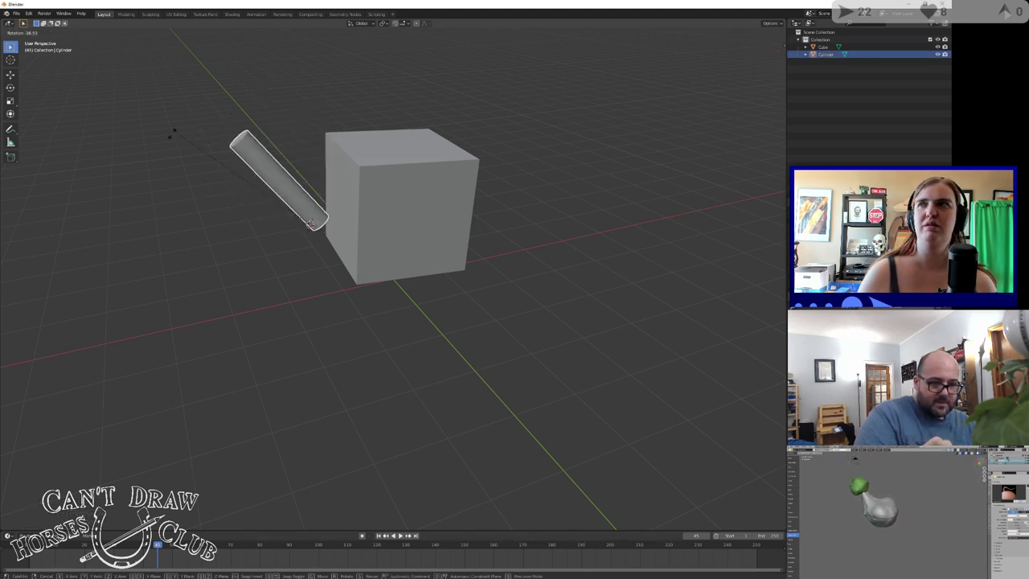
{"action": "left_click", "coordinate": [205, 144]}
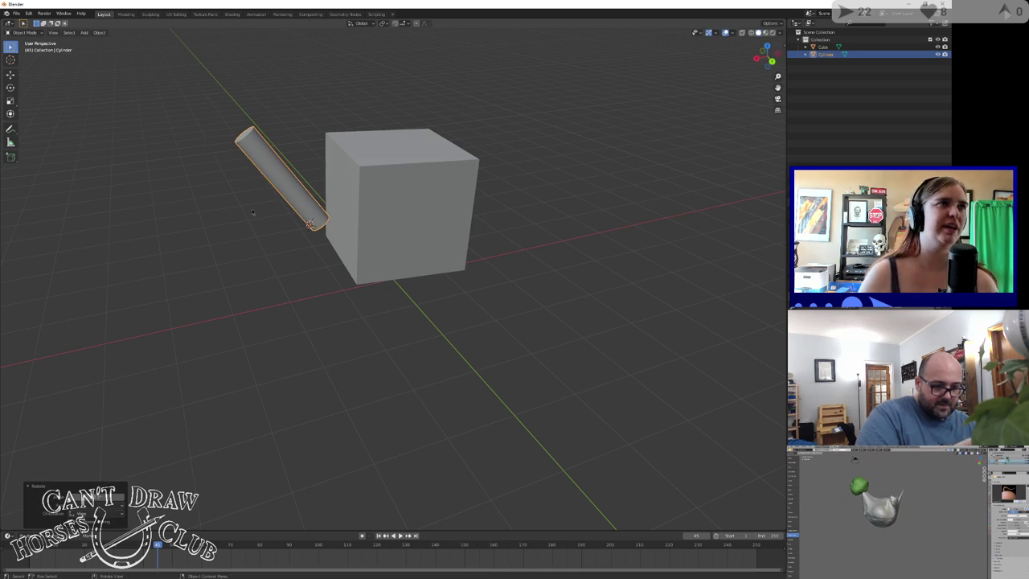
{"action": "key", "text": "g"}
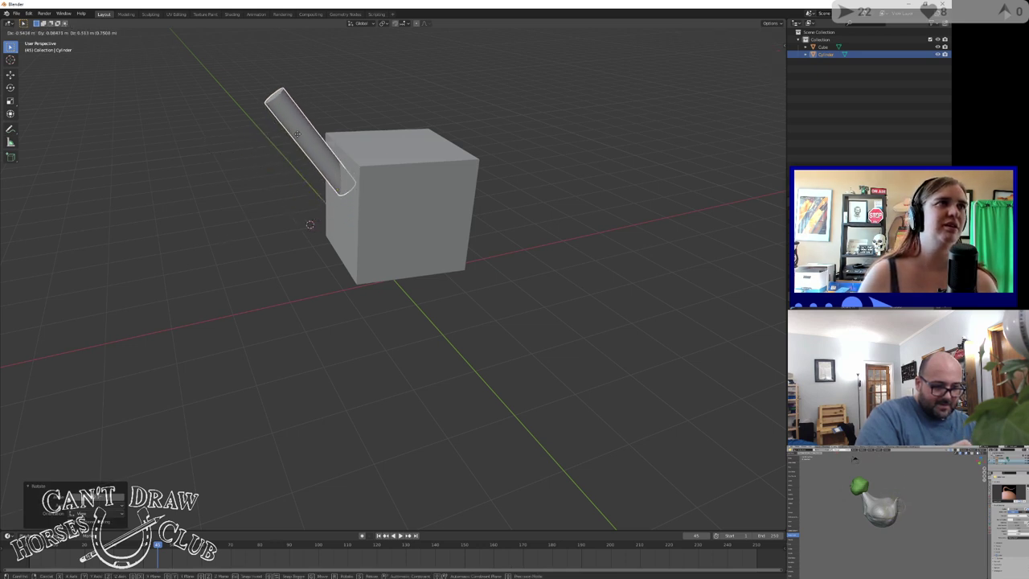
{"action": "left_click", "coordinate": [298, 141]}
Show the object's transform properties and set the cylinder's X location to 0 m
{"action": "middle_click_drag", "start_coordinate": [230, 187], "coordinate": [300, 184]}
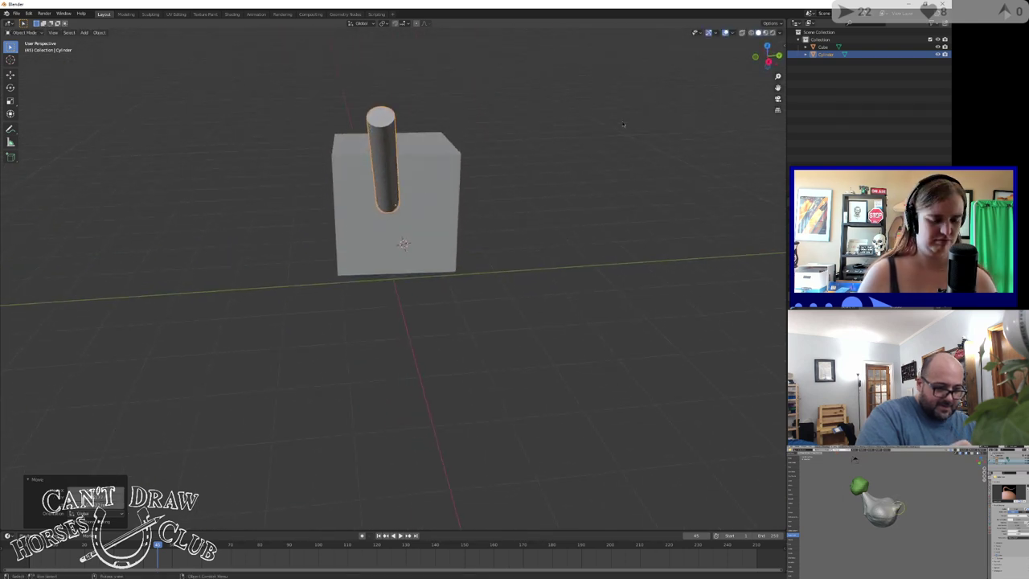
{"action": "key", "text": "n"}
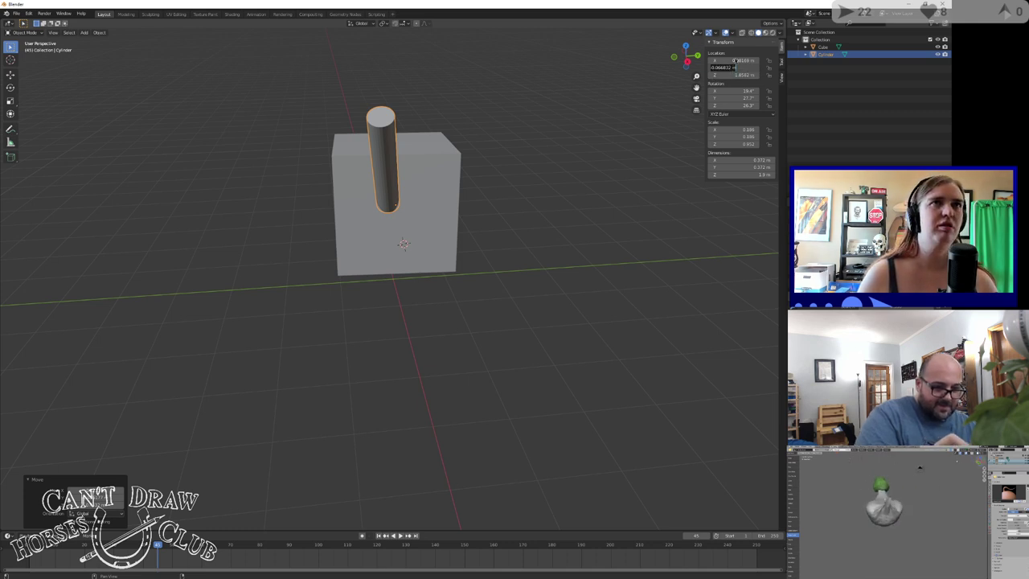
{"action": "left_click", "coordinate": [735, 61]}
{"action": "left_click", "coordinate": [735, 61]}
{"action": "type", "text": "0"}
{"action": "key", "text": "Return"}
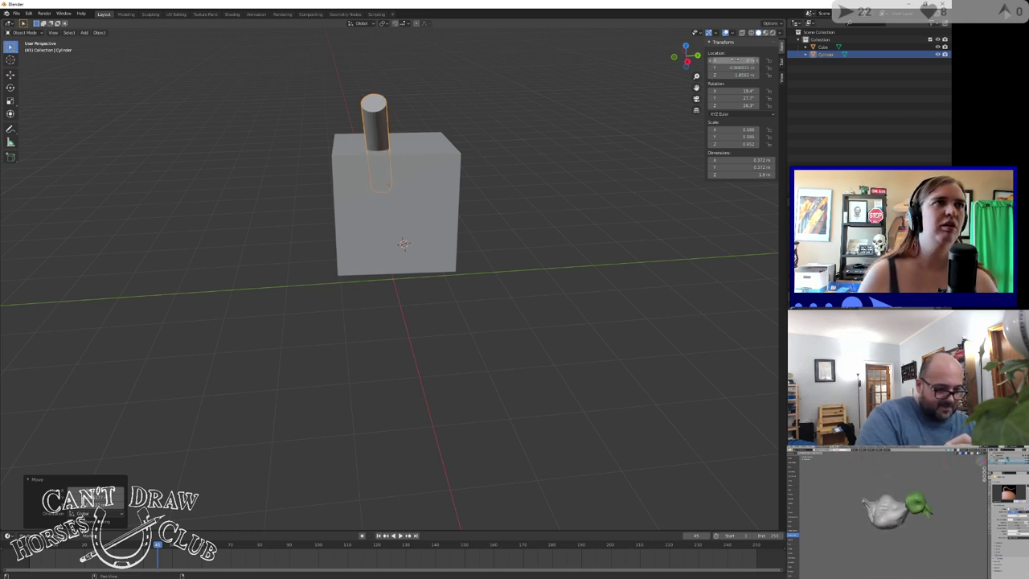
Set the cylinder's Y location to 0 m and adjust its X location until its lower end sinks into the cube
{"action": "left_click_drag", "start_coordinate": [736, 60], "coordinate": [751, 60]}
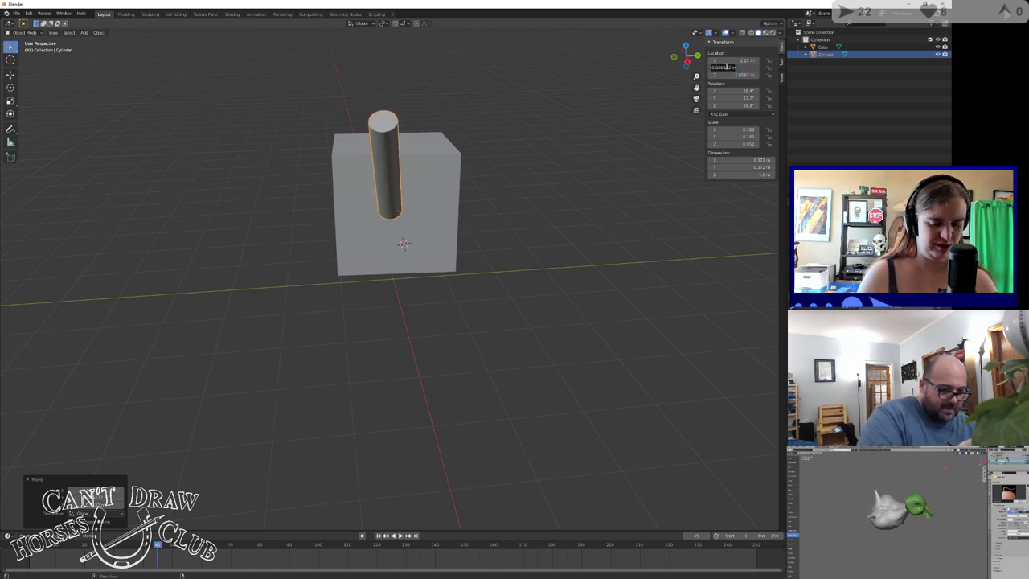
{"action": "type", "text": "0"}
{"action": "key", "text": "Return"}
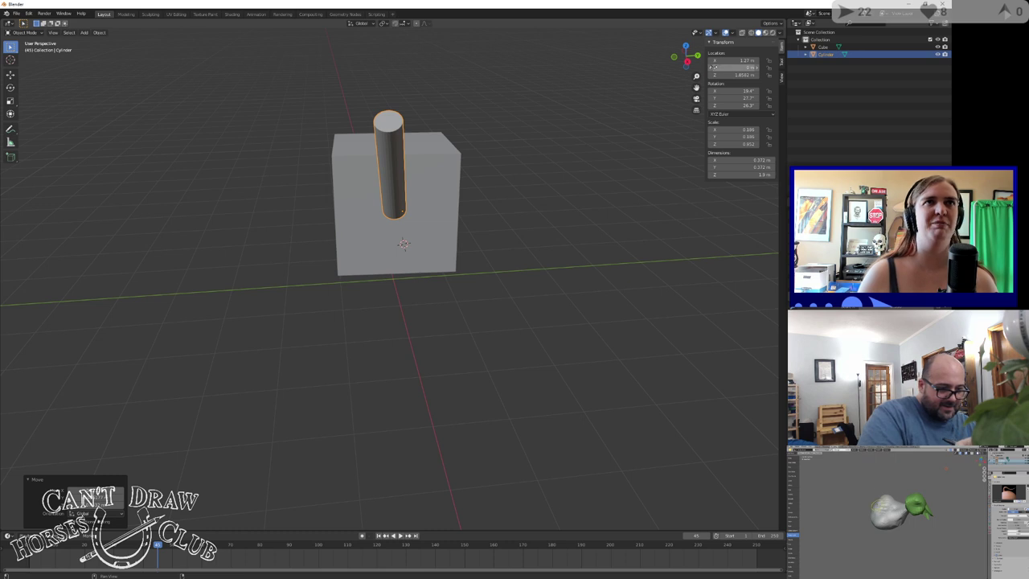
{"action": "middle_click_drag", "start_coordinate": [589, 209], "coordinate": [520, 203]}
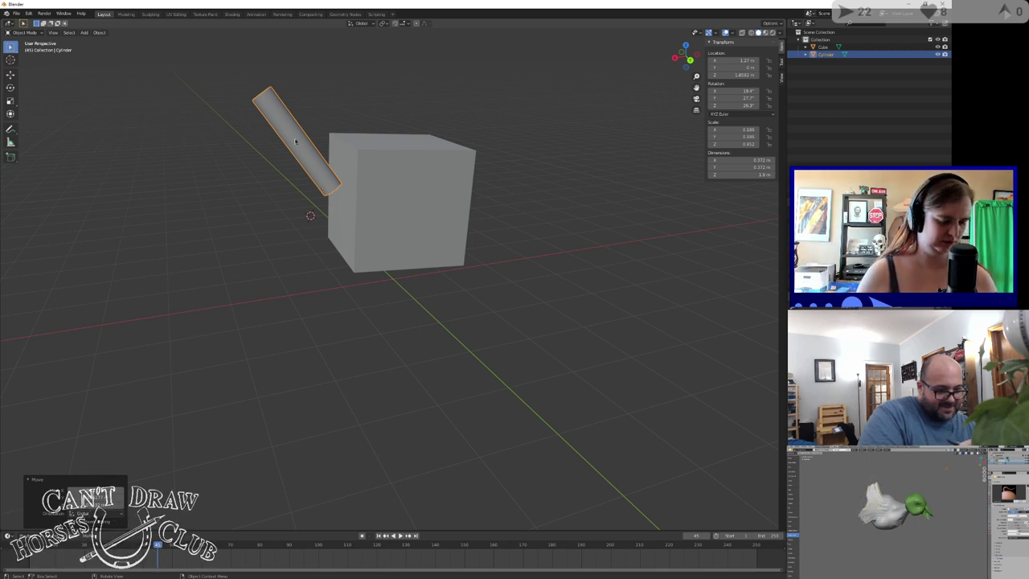
{"action": "left_click_drag", "start_coordinate": [744, 60], "coordinate": [714, 60]}
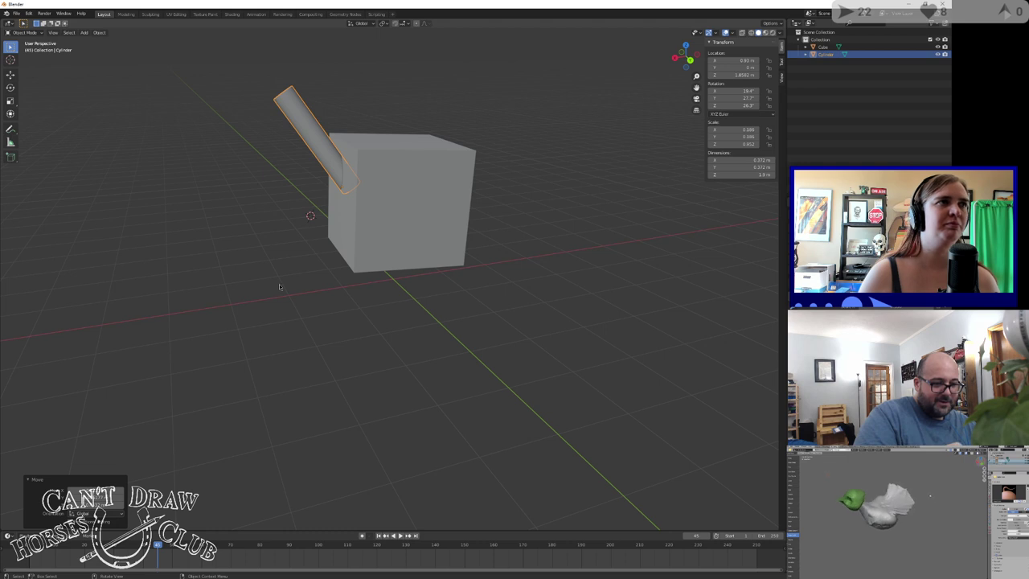
{"action": "left_click", "coordinate": [100, 32]}
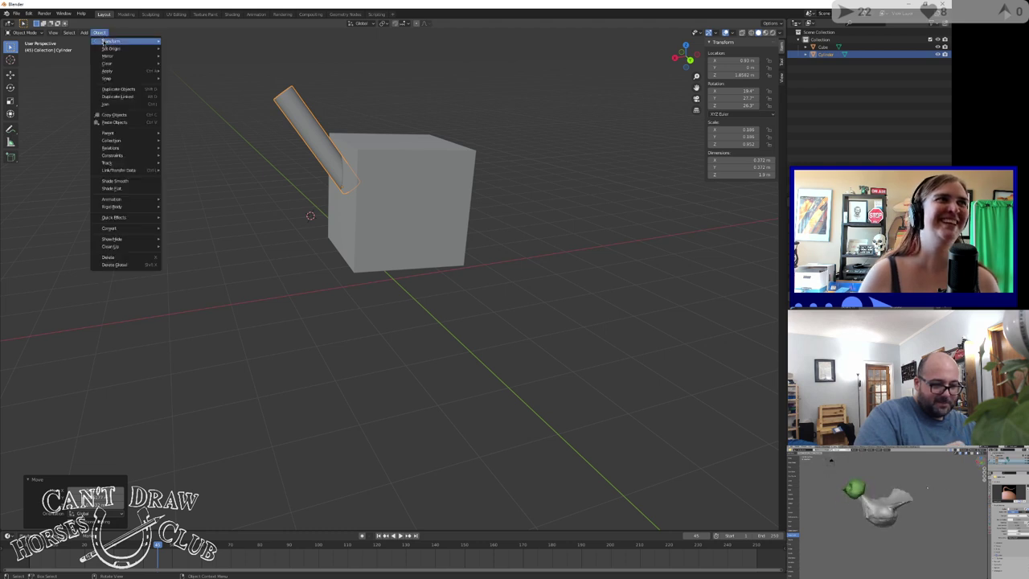
{"action": "mouse_move", "coordinate": [84, 33]}
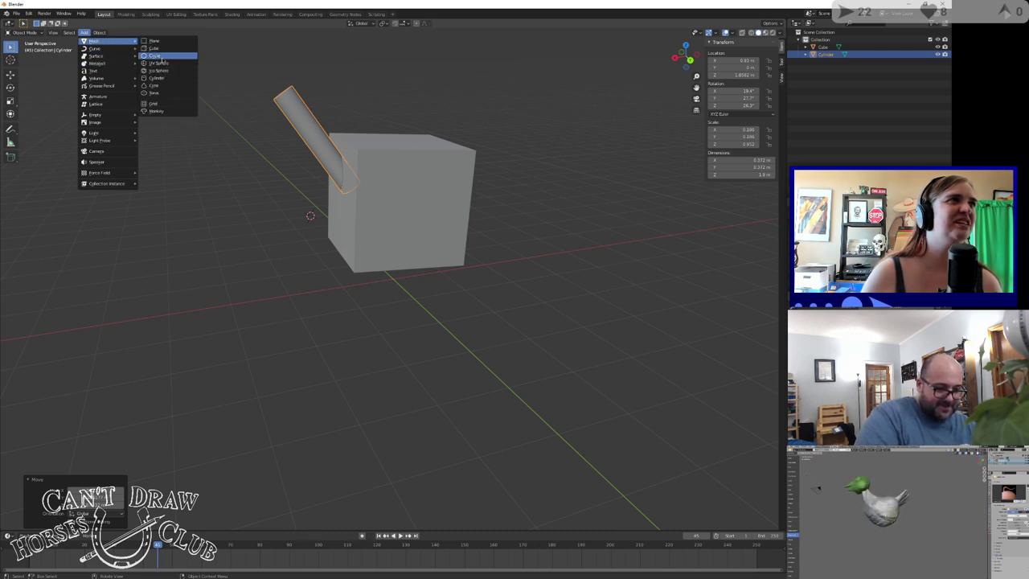
{"action": "left_click", "coordinate": [163, 56]}
{"action": "key", "text": "ctrl+z"}
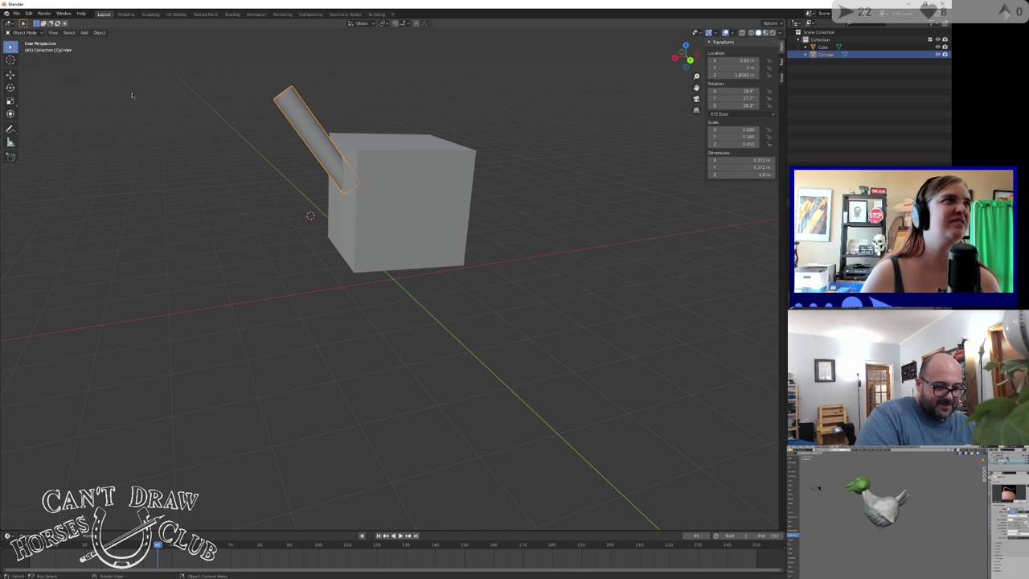
Add a UV sphere and scale it uniformly to about 0.546
{"action": "left_click", "coordinate": [87, 33]}
{"action": "mouse_move", "coordinate": [113, 44]}
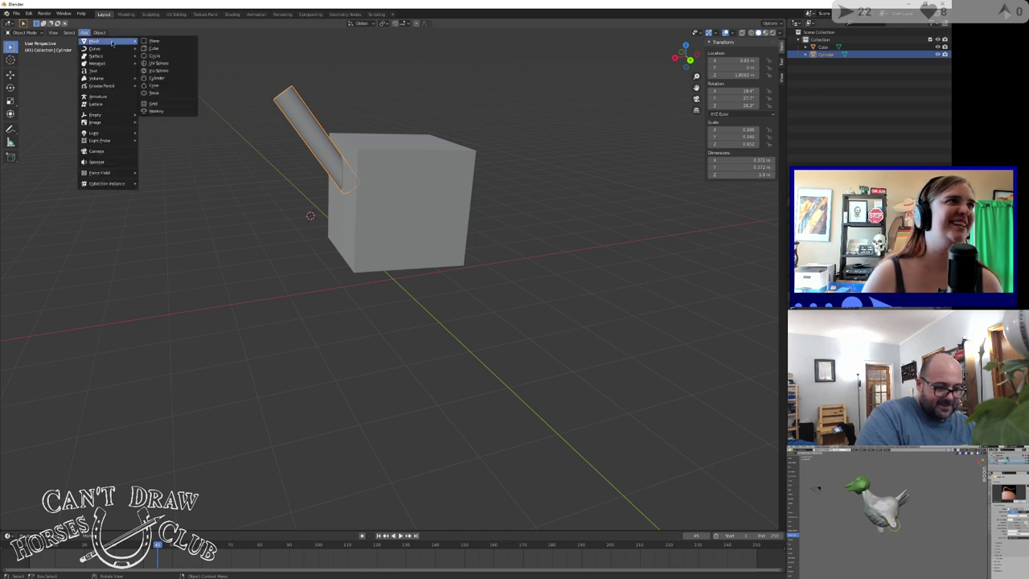
{"action": "left_click", "coordinate": [165, 63]}
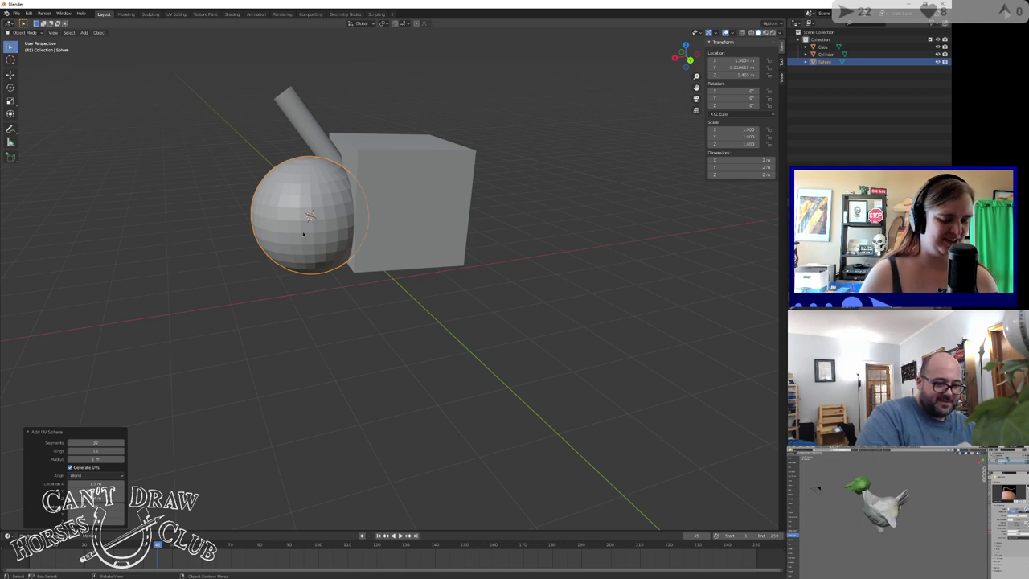
{"action": "key", "text": "s"}
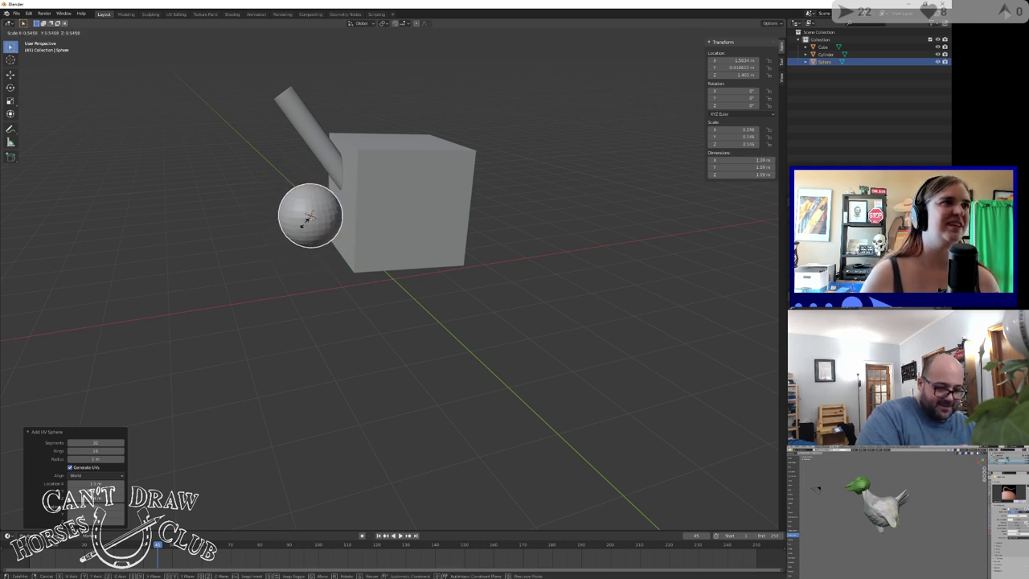
{"action": "left_click", "coordinate": [305, 225]}
Move the small sphere up onto the free upper end of the tilted cylinder
{"action": "key", "text": "g"}
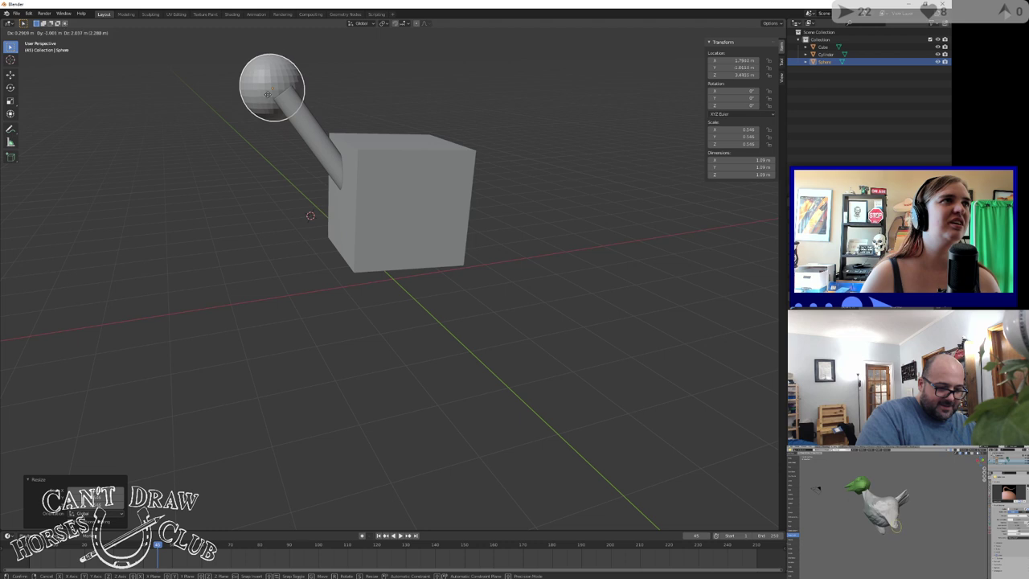
{"action": "left_click", "coordinate": [271, 90]}
{"action": "middle_click_drag", "start_coordinate": [244, 155], "coordinate": [361, 112]}
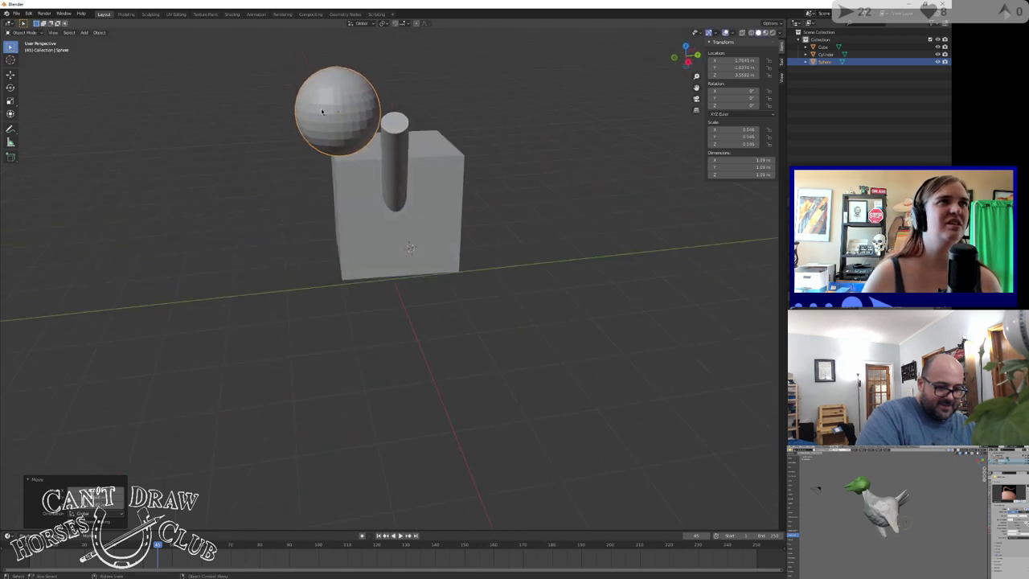
{"action": "key", "text": "g"}
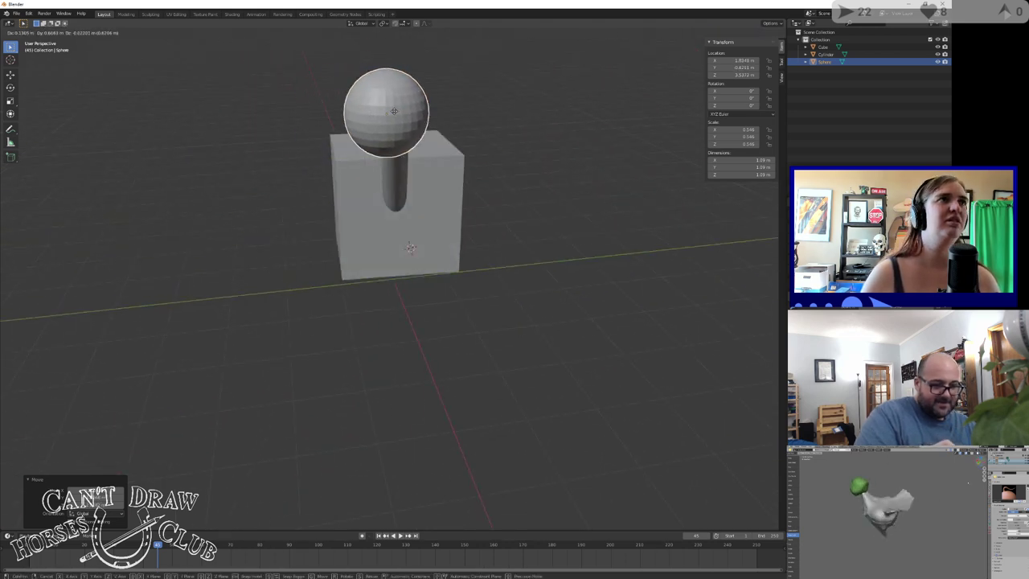
{"action": "left_click", "coordinate": [402, 109]}
{"action": "middle_click_drag", "start_coordinate": [336, 160], "coordinate": [290, 156]}
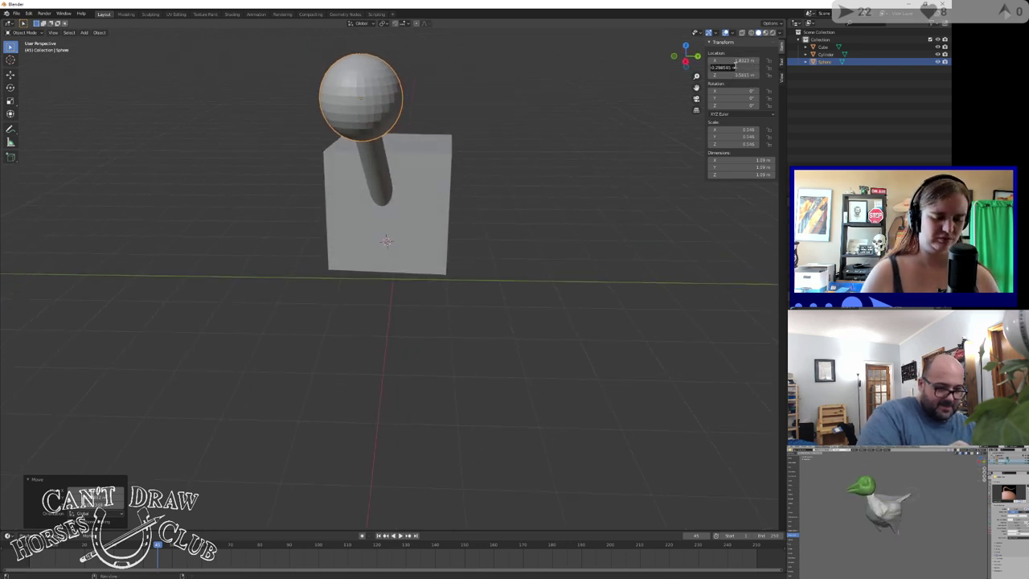
Set the sphere's Y location to 0 m
{"action": "type", "text": "0"}
{"action": "key", "text": "Return"}
{"action": "middle_click_drag", "start_coordinate": [523, 172], "coordinate": [536, 164]}
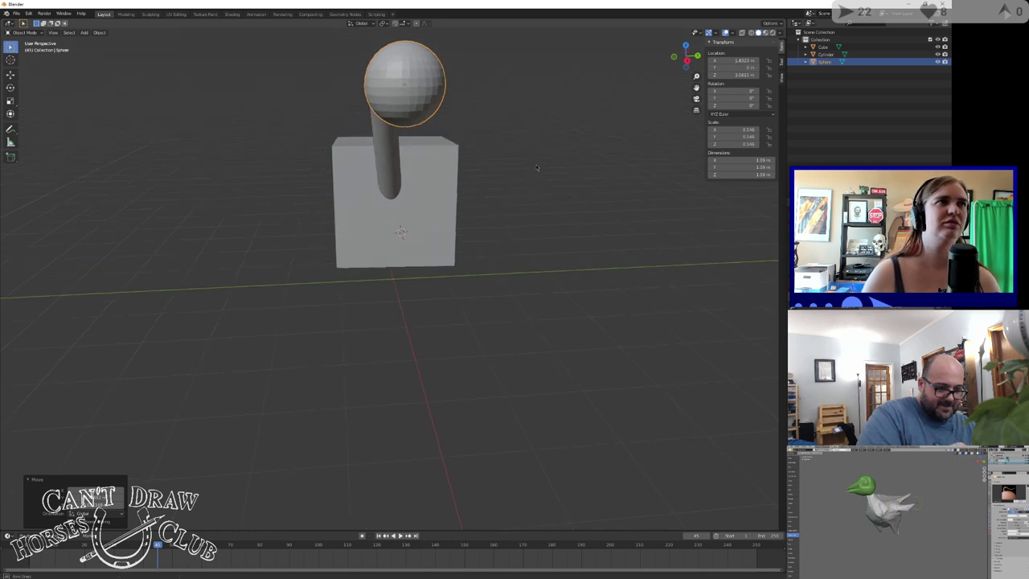
Try an X rotation of 0° on the tilted cylinder, then readjust that rotation so it stands nearly upright when seen from the front
{"action": "left_click", "coordinate": [394, 159]}
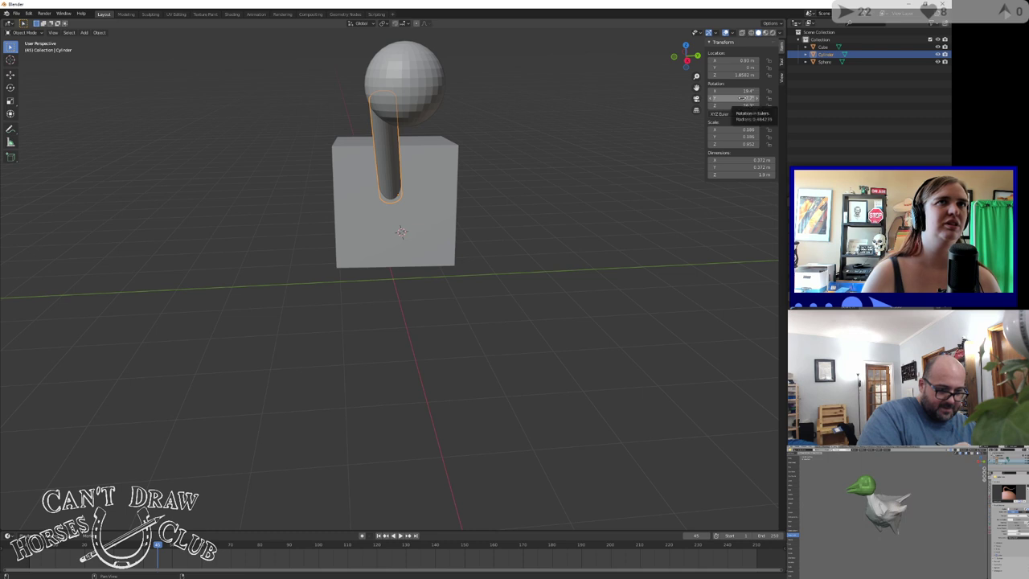
{"action": "left_click_drag", "start_coordinate": [735, 98], "coordinate": [735, 91]}
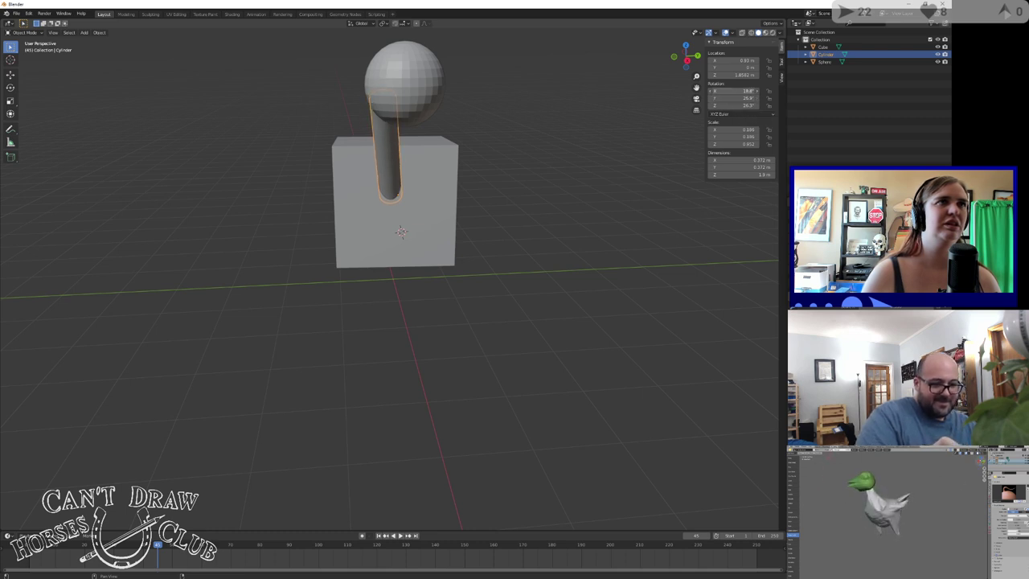
{"action": "left_click", "coordinate": [740, 91]}
{"action": "type", "text": "0"}
{"action": "key", "text": "Return"}
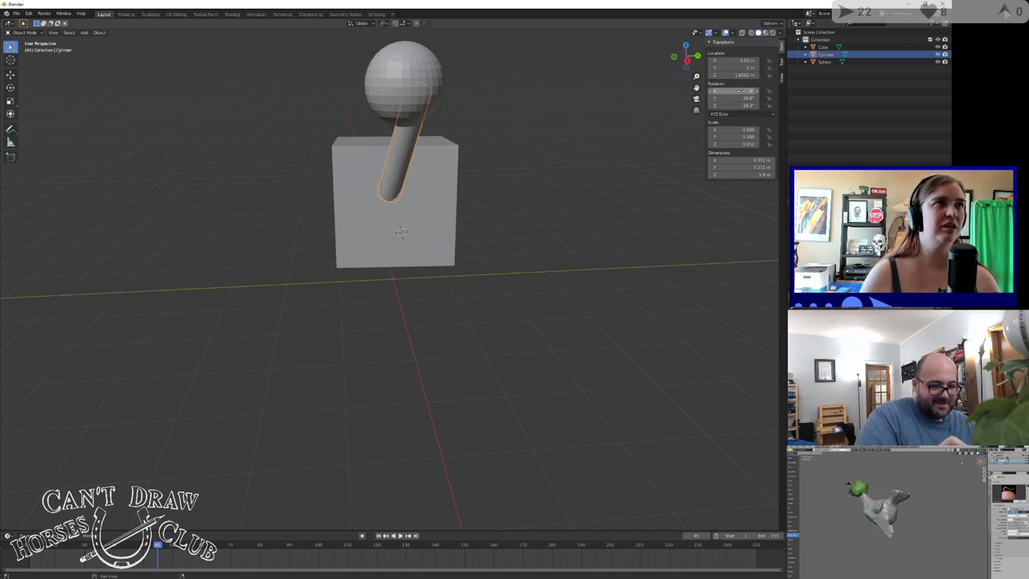
{"action": "mouse_move", "coordinate": [740, 91]}
{"action": "left_mouse_down"}
{"action": "mouse_move", "coordinate": [754, 91]}
{"action": "mouse_move", "coordinate": [724, 91]}
{"action": "left_mouse_up"}
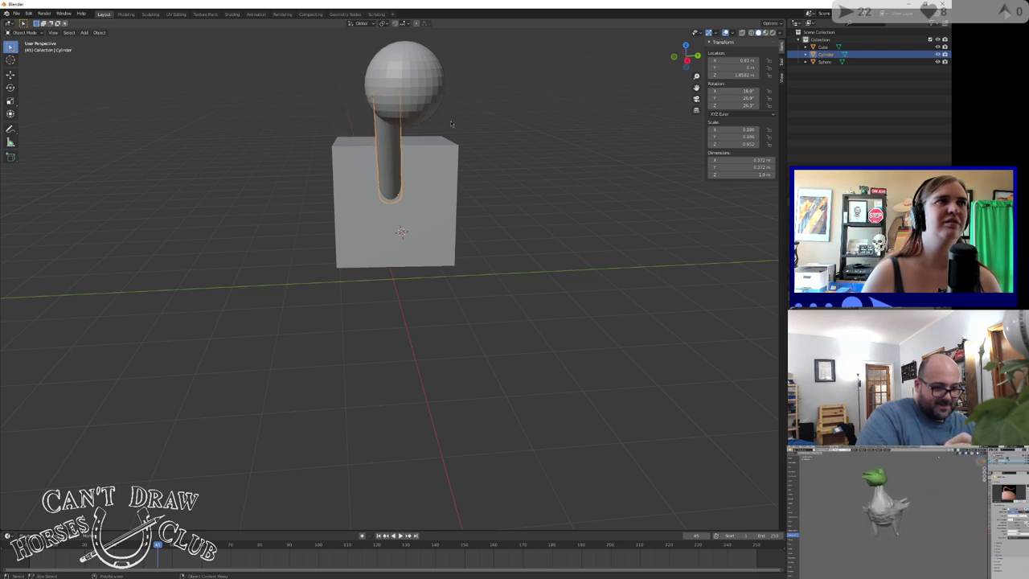
Shift the sphere slightly along the Y axis so it sits centred on the tilted cylinder's upper end
{"action": "middle_click_drag", "start_coordinate": [453, 124], "coordinate": [402, 117]}
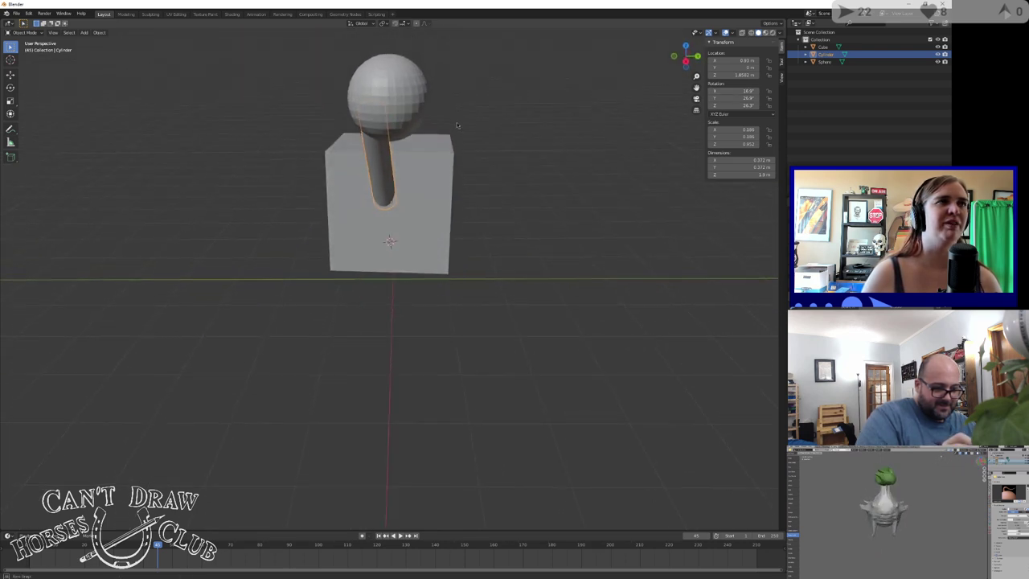
{"action": "left_click", "coordinate": [381, 116]}
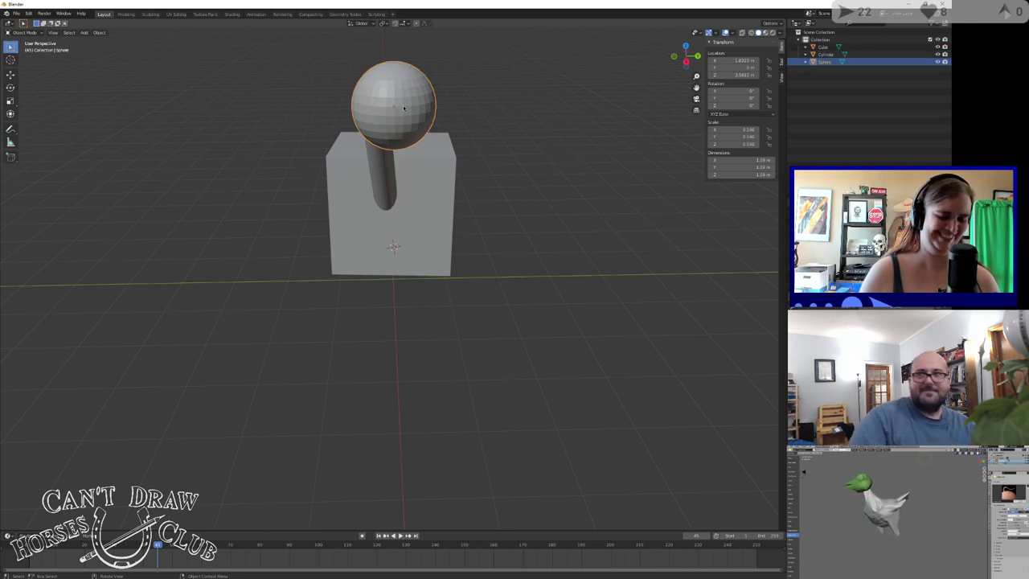
{"action": "key", "text": "g"}
{"action": "key", "text": "y"}
{"action": "left_click", "coordinate": [415, 118]}
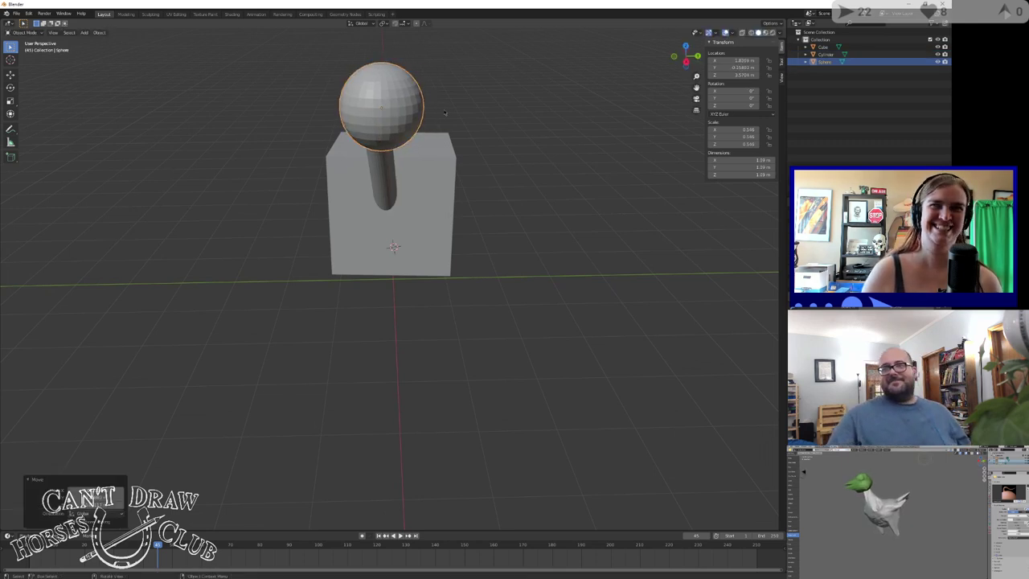
{"action": "middle_click_drag", "start_coordinate": [477, 134], "coordinate": [473, 103]}
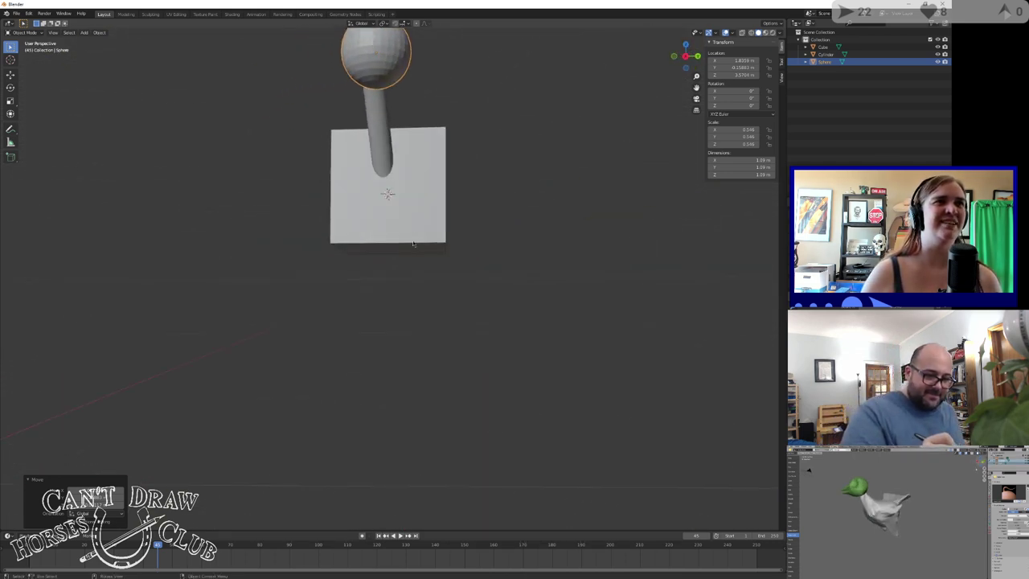
Add a new mesh cylinder and give it a Mirror modifier
{"action": "left_click", "coordinate": [85, 33]}
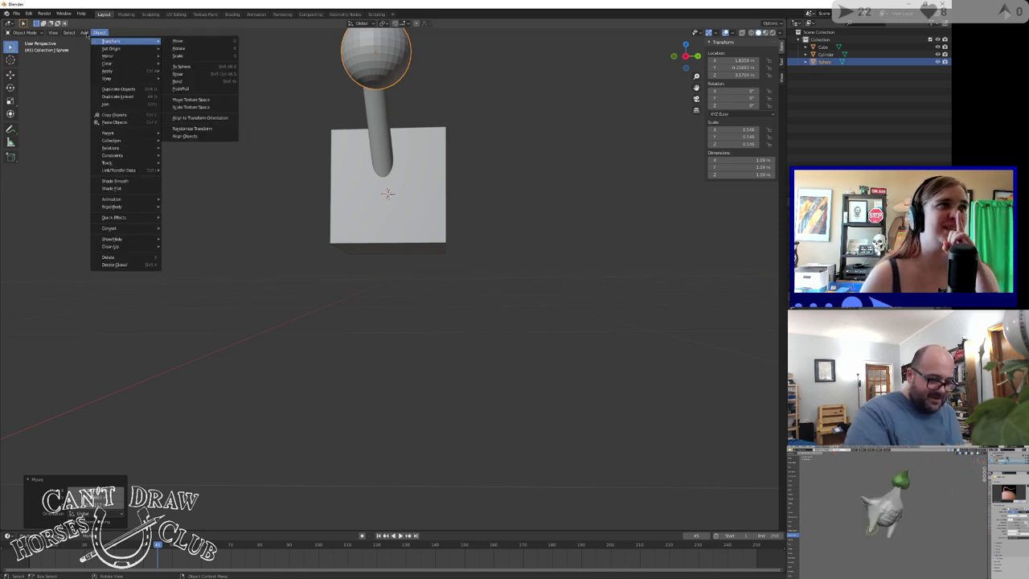
{"action": "mouse_move", "coordinate": [85, 33]}
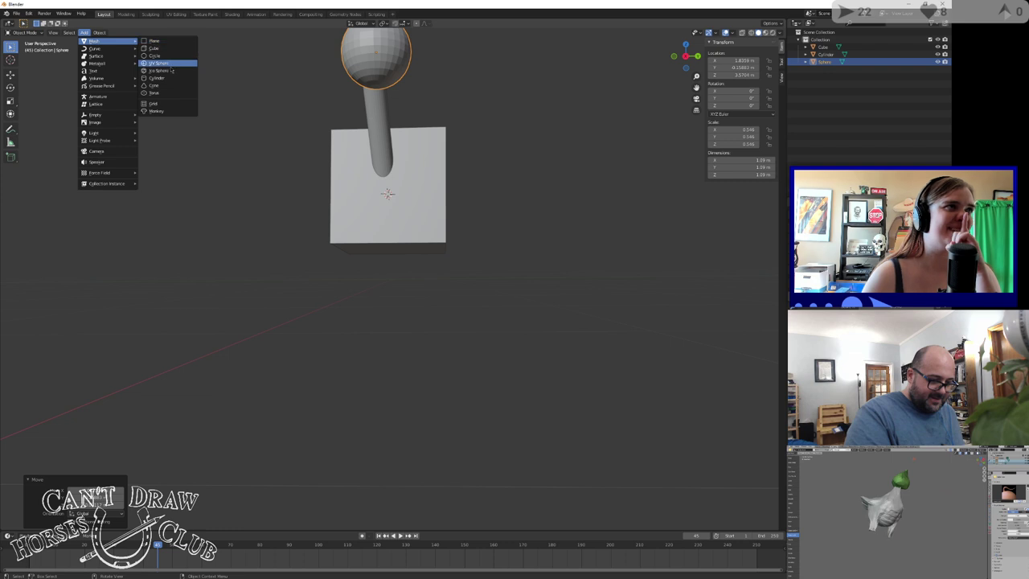
{"action": "left_click", "coordinate": [171, 78]}
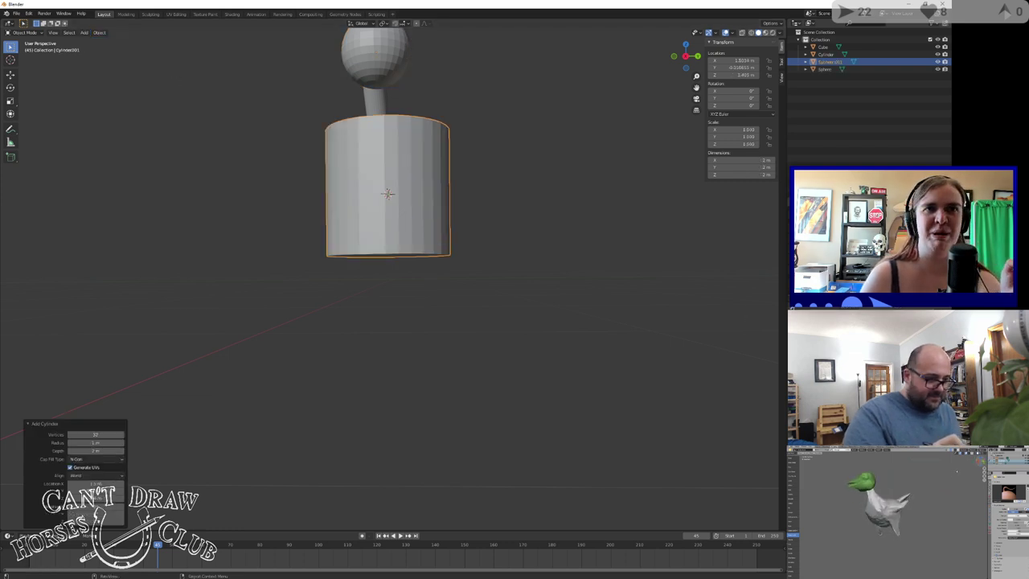
{"action": "left_click", "coordinate": [875, 226]}
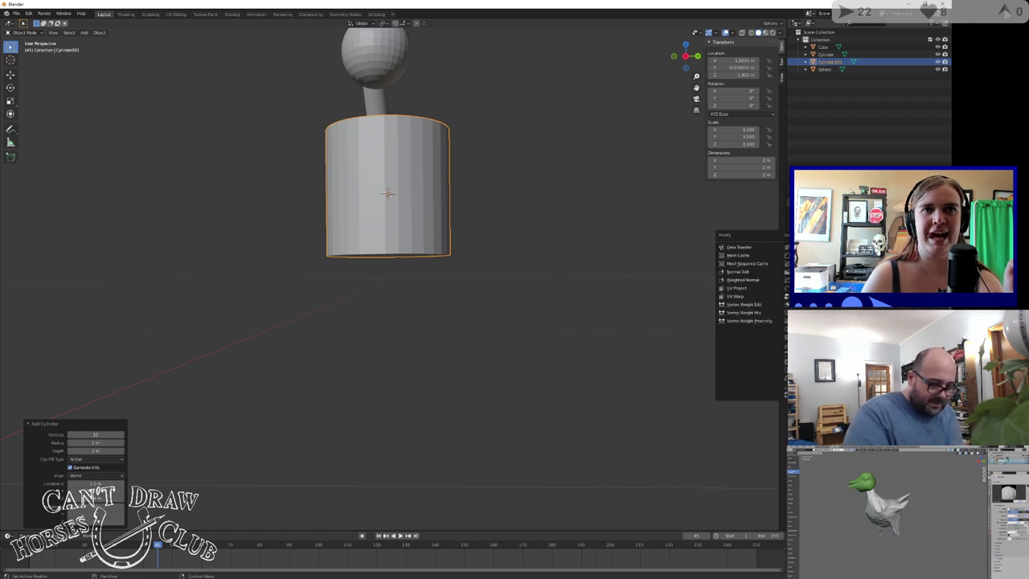
{"action": "left_click", "coordinate": [812, 313]}
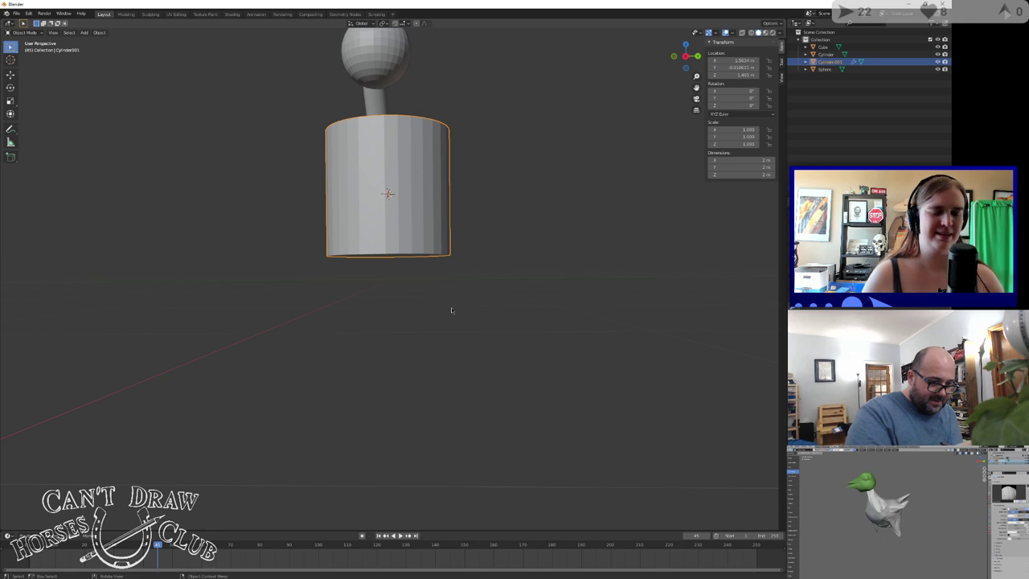
Scale the new cylinder down uniformly to about 0.281, then stretch it along Z to a scale of about 0.788
{"action": "key", "text": "s"}
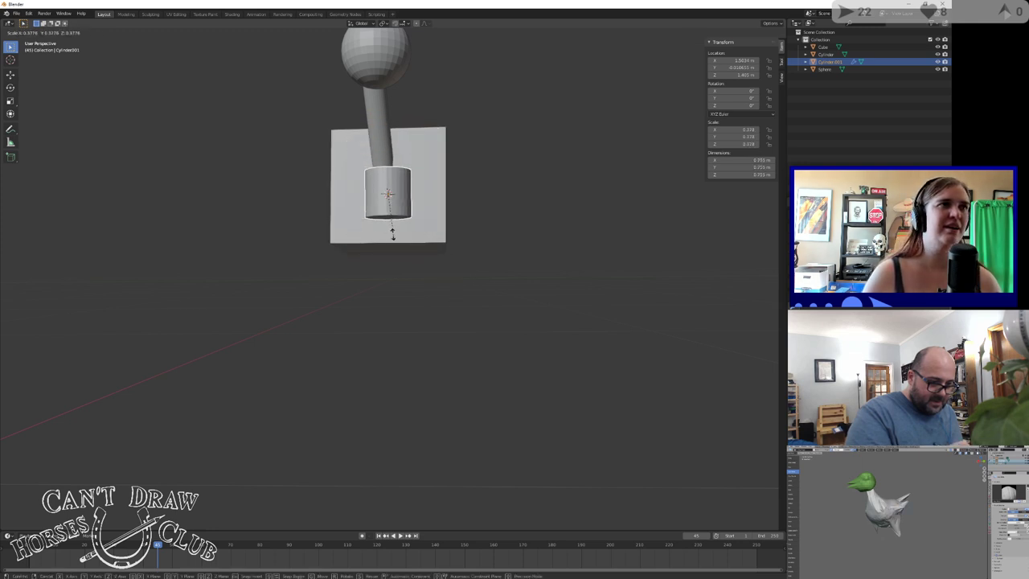
{"action": "left_click", "coordinate": [387, 225]}
{"action": "key", "text": "s"}
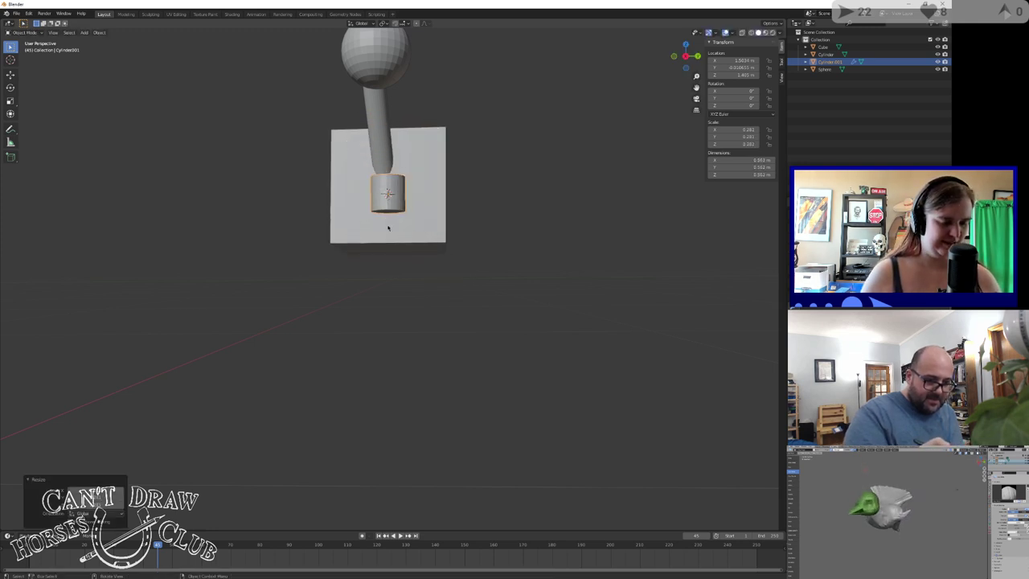
{"action": "key", "text": "z"}
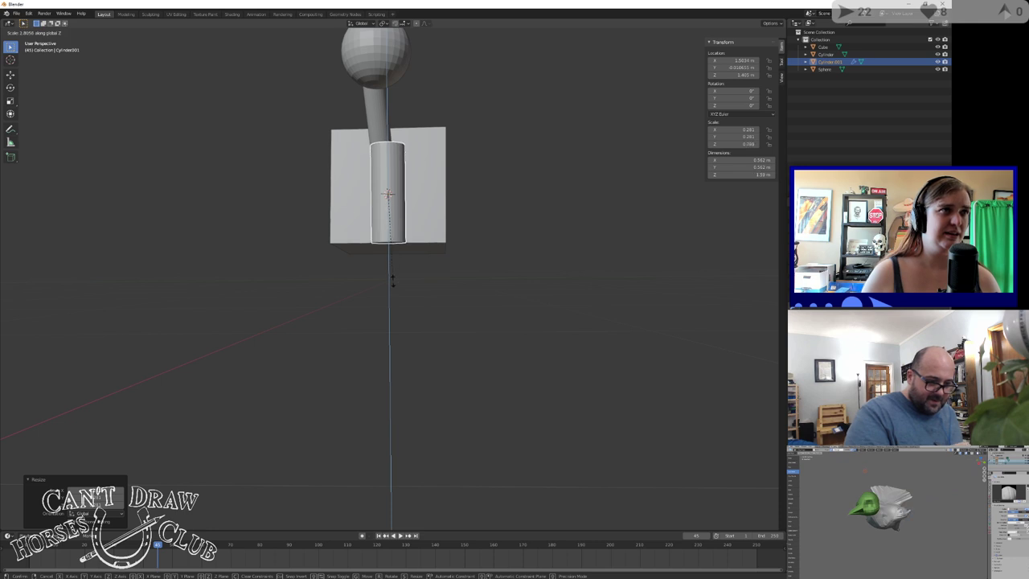
{"action": "left_click", "coordinate": [392, 279]}
Thin the new cylinder into a slim leg by scaling Y to about 0.075 and X to about 0.041
{"action": "key", "text": "s"}
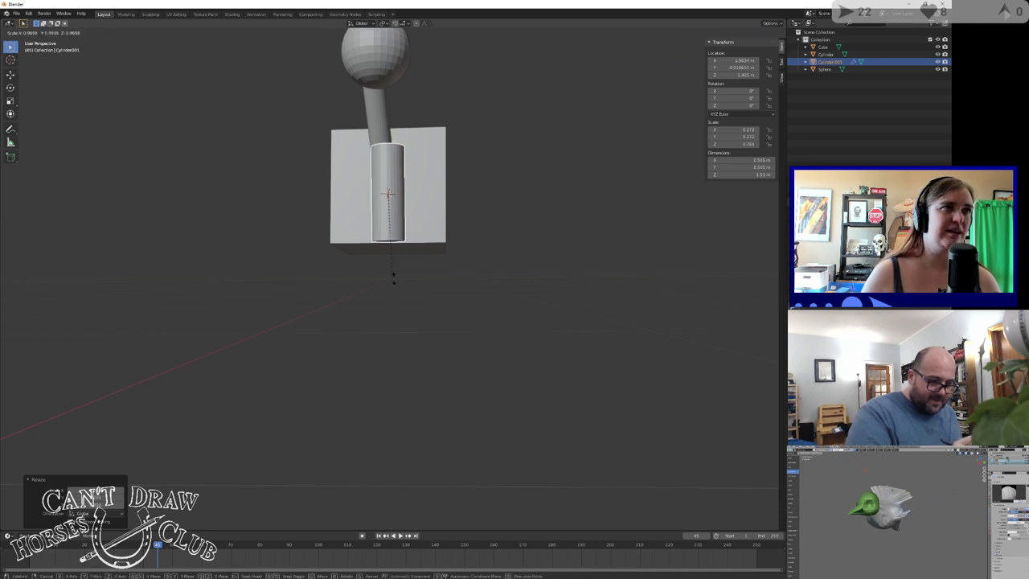
{"action": "key", "text": "y"}
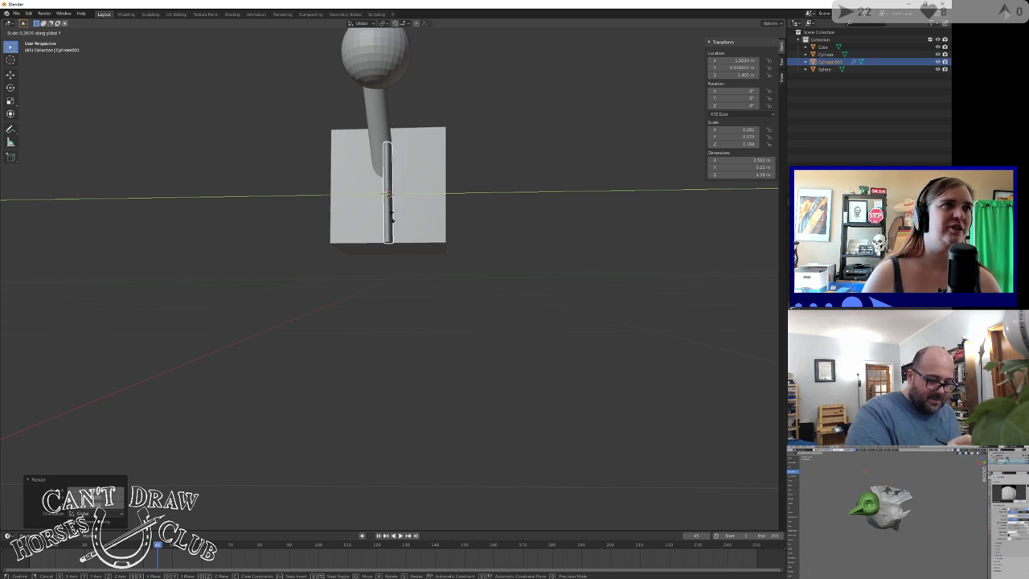
{"action": "left_click", "coordinate": [389, 225]}
{"action": "middle_click_drag", "start_coordinate": [389, 225], "coordinate": [369, 270]}
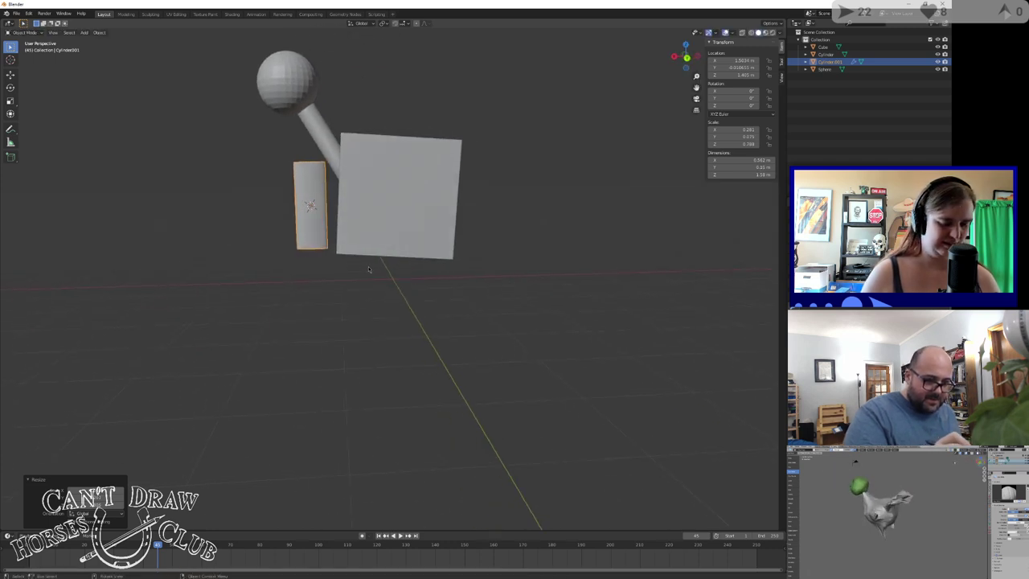
{"action": "key", "text": "s"}
{"action": "key", "text": "x"}
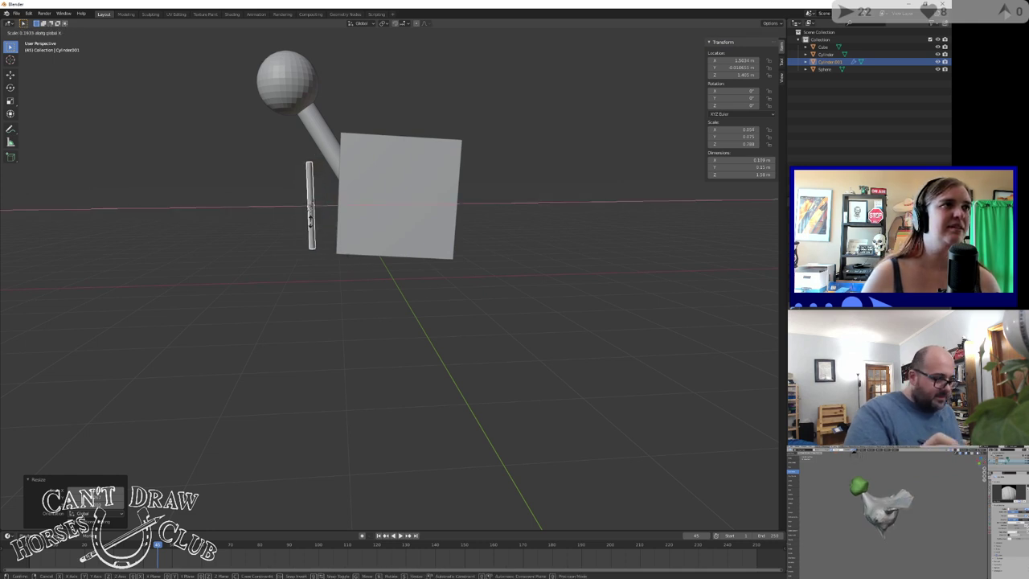
{"action": "left_click", "coordinate": [299, 228]}
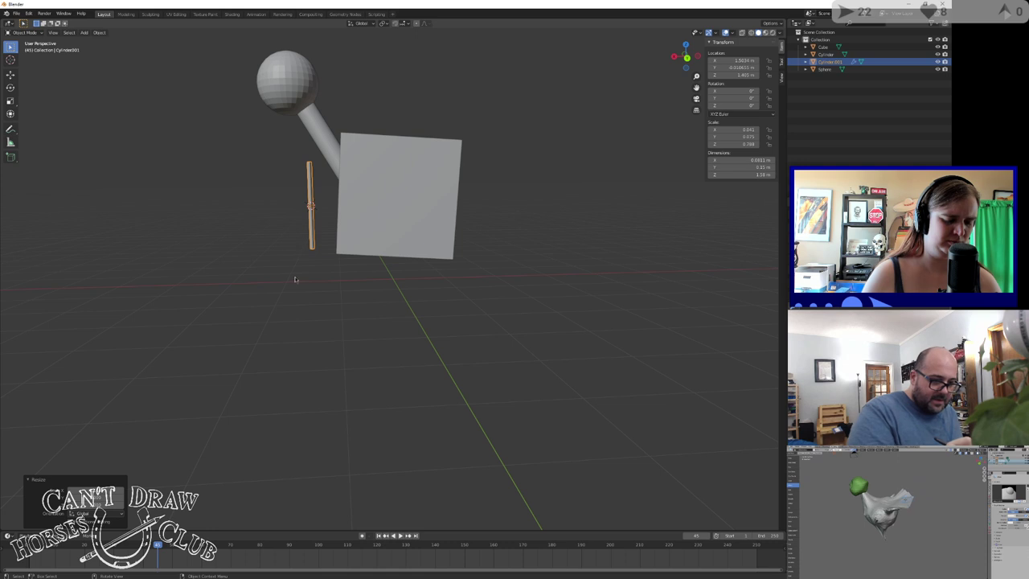
Try to move the thin cylinder sideways below the cube as a whole object, then undo the moves
{"action": "middle_click_drag", "start_coordinate": [295, 279], "coordinate": [363, 282]}
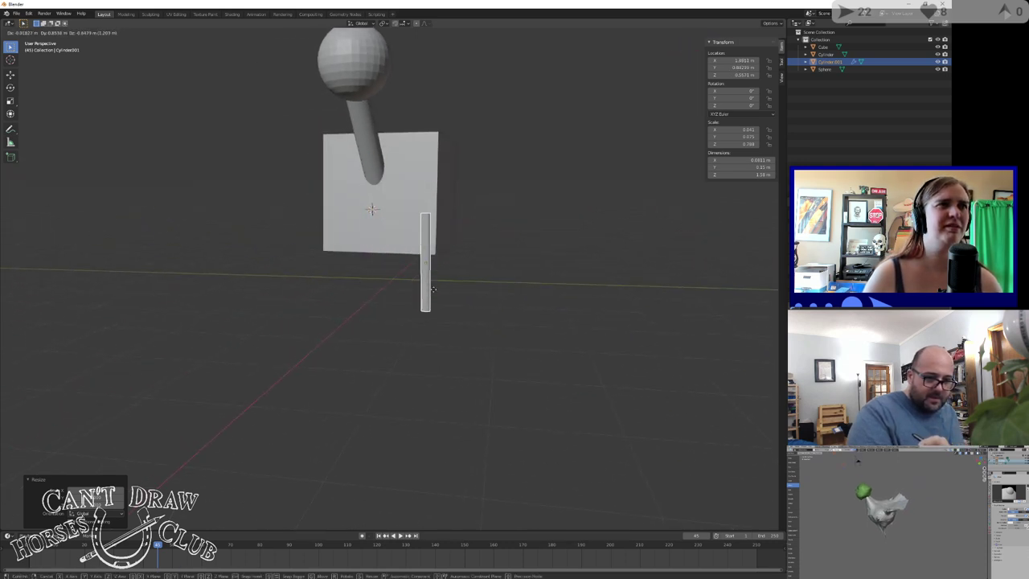
{"action": "left_click", "coordinate": [373, 318]}
{"action": "mouse_move", "coordinate": [374, 318]}
{"action": "middle_mouse_down"}
{"action": "mouse_move", "coordinate": [414, 320]}
{"action": "mouse_move", "coordinate": [377, 319]}
{"action": "middle_mouse_up"}
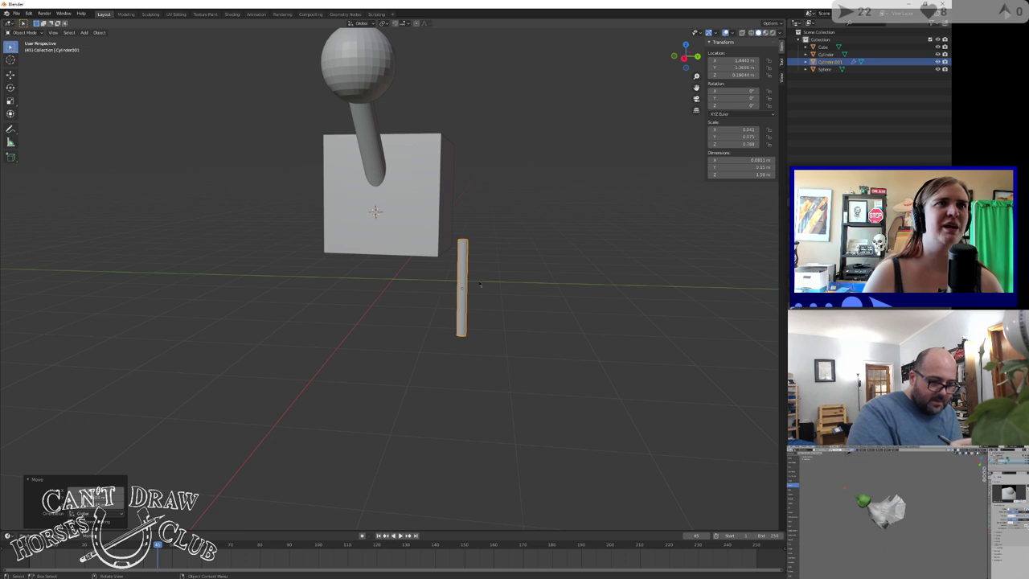
{"action": "left_click_drag", "start_coordinate": [462, 289], "coordinate": [373, 338]}
{"action": "key", "text": "Tab"}
{"action": "key", "text": "y"}
{"action": "key", "text": "Escape"}
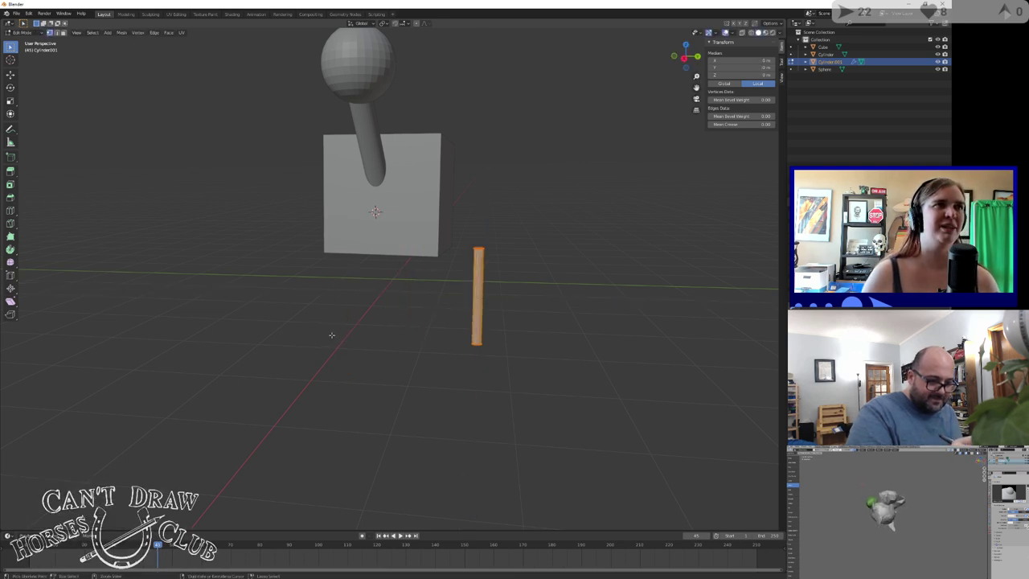
{"action": "key", "text": "Tab"}
{"action": "key", "text": "ctrl+z"}
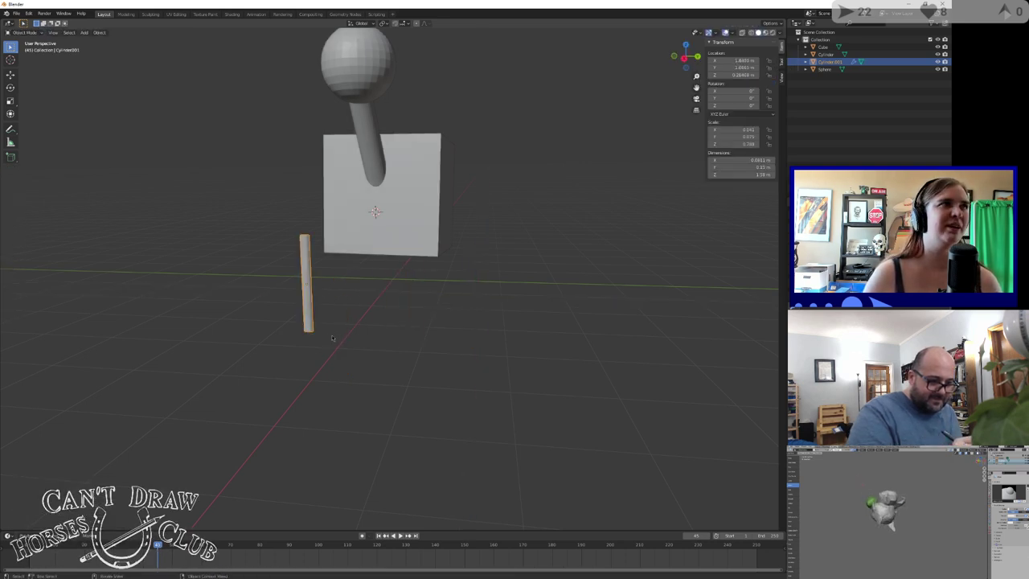
{"action": "key", "text": "ctrl+z"}
{"action": "key", "text": "ctrl+z"}
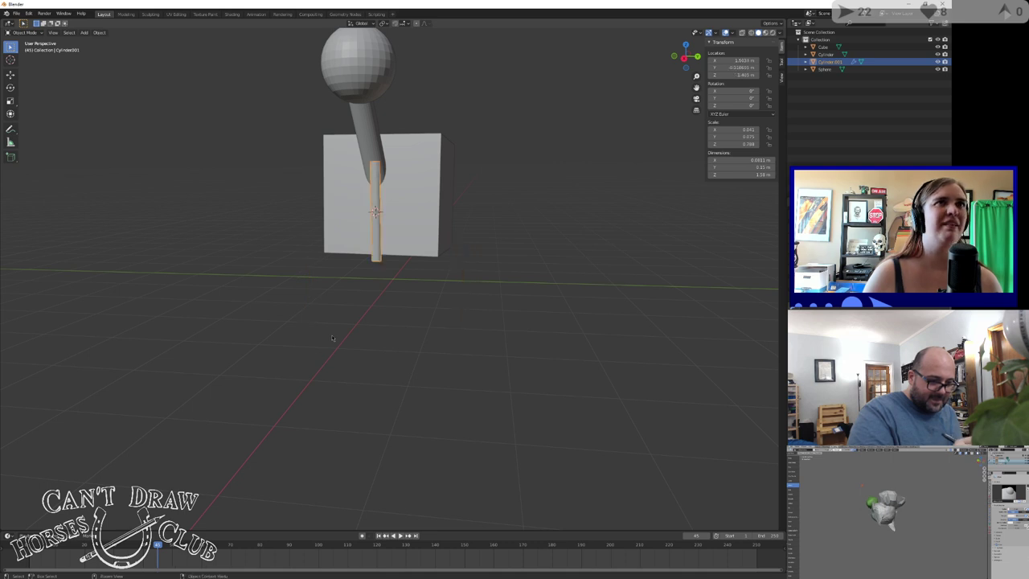
In Edit Mode, move the whole thin cylinder mesh along the Y axis, away from its object origin
{"action": "key", "text": "Tab"}
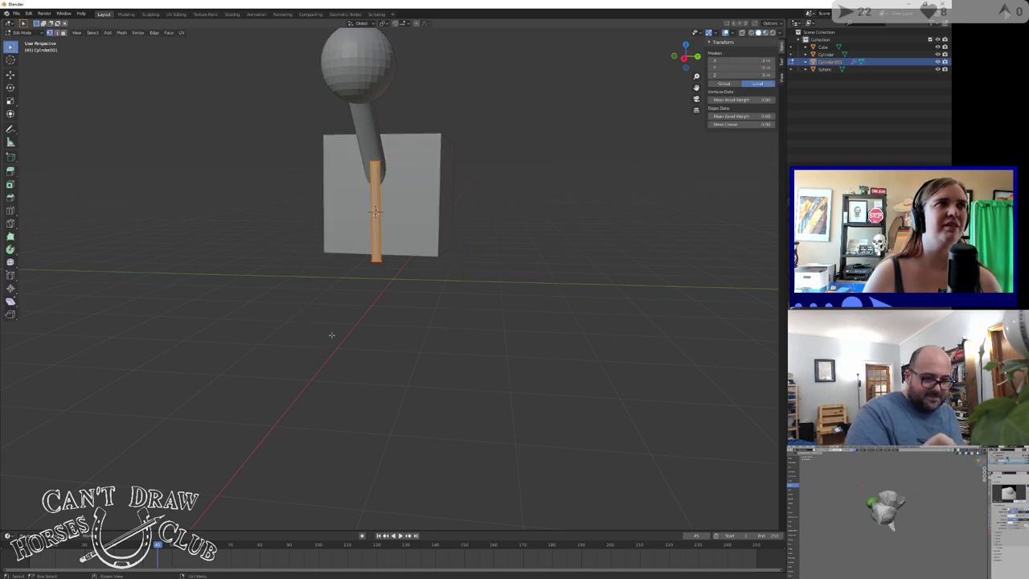
{"action": "key", "text": "g"}
{"action": "key", "text": "y"}
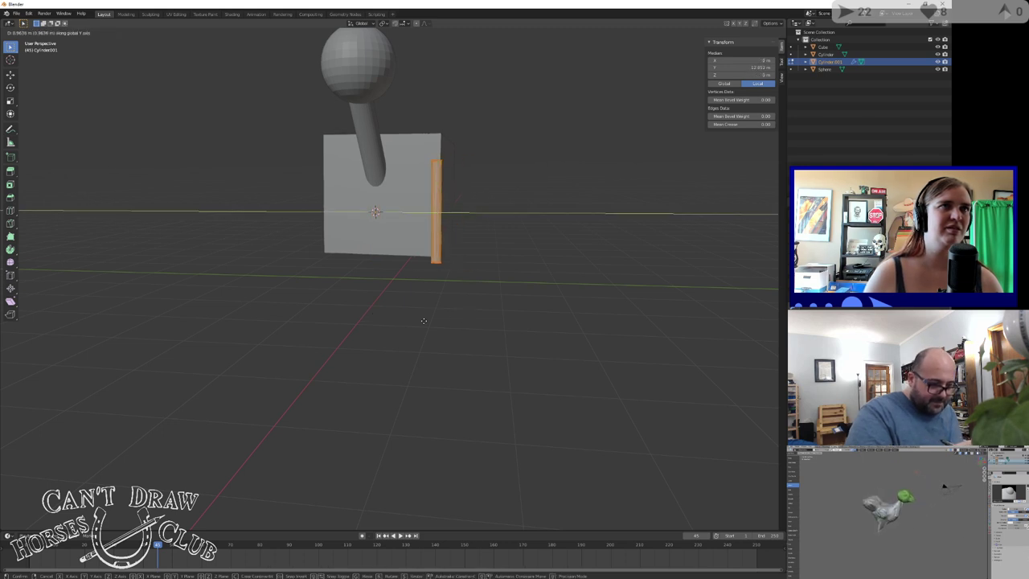
{"action": "left_click", "coordinate": [377, 358]}
Reposition the leg mesh lower and back toward the cube, so it and its mirrored copy form a pair of legs
{"action": "middle_click_drag", "start_coordinate": [453, 296], "coordinate": [439, 306]}
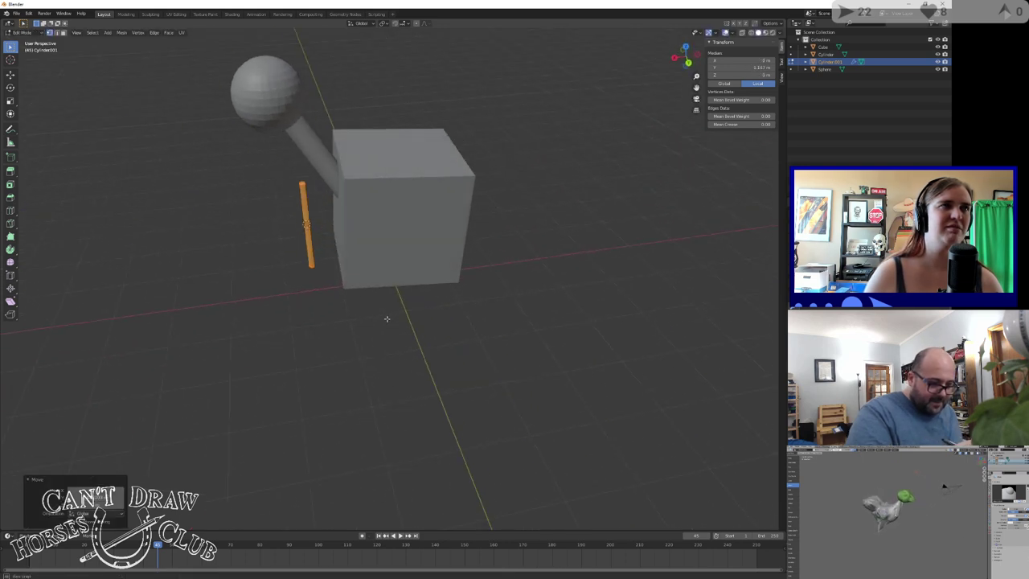
{"action": "key", "text": "g"}
{"action": "left_click", "coordinate": [437, 307]}
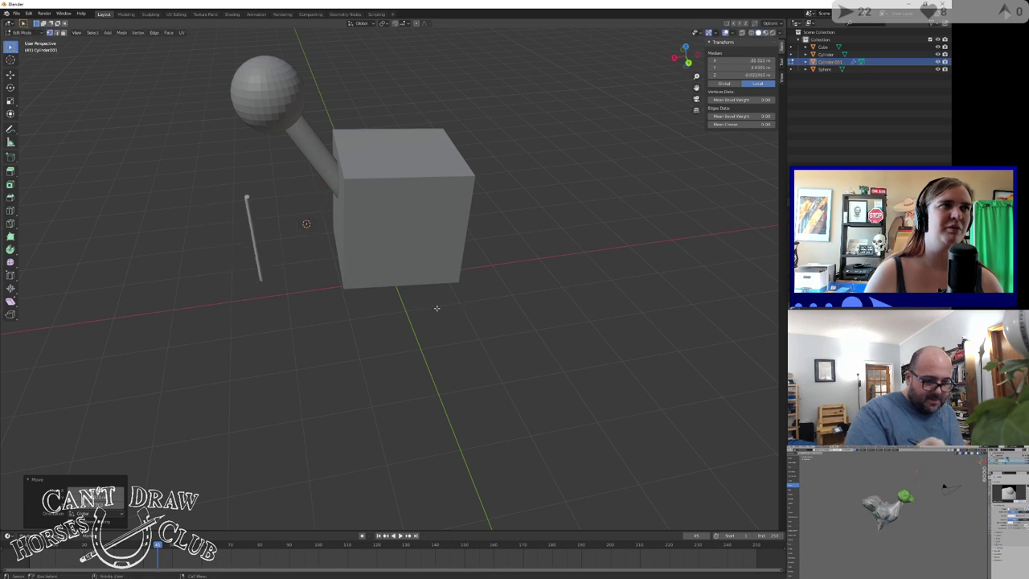
{"action": "key", "text": "g"}
{"action": "left_click", "coordinate": [658, 274]}
Try to move a single vertex at the leg's lower end outward, then undo the move
{"action": "middle_click_drag", "start_coordinate": [318, 349], "coordinate": [414, 299]}
{"action": "left_click", "coordinate": [417, 303]}
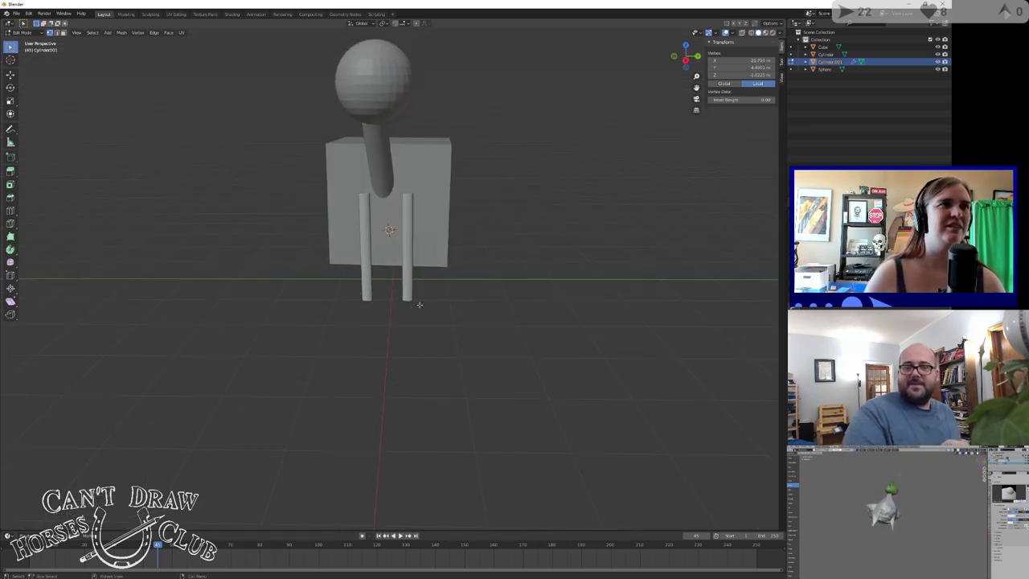
{"action": "key", "text": "g"}
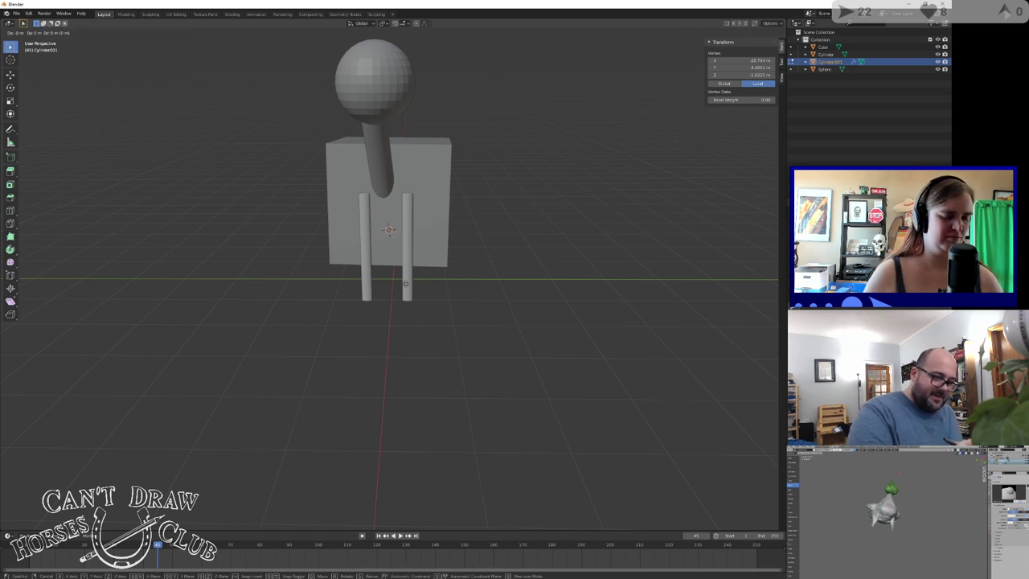
{"action": "left_click", "coordinate": [441, 303]}
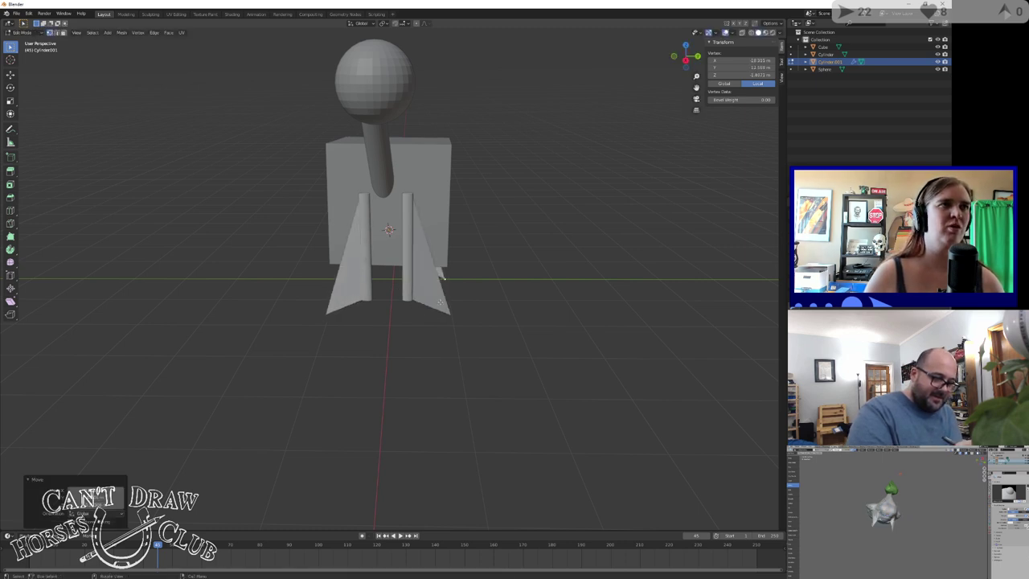
{"action": "key", "text": "ctrl+z"}
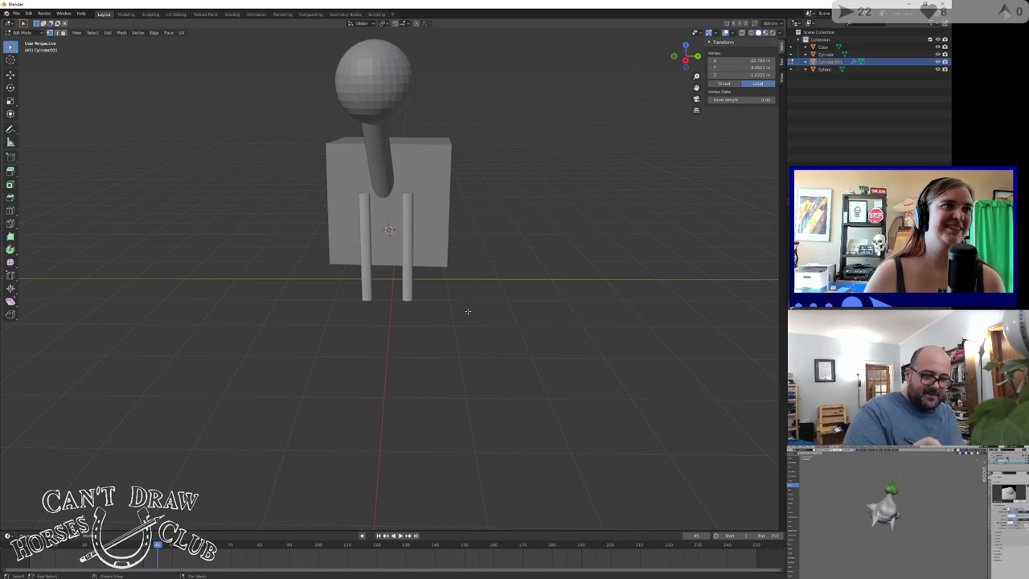
Return to Object Mode and move the mirrored pair of legs down so they hang beneath the cube body
{"action": "middle_click_drag", "start_coordinate": [466, 308], "coordinate": [421, 281]}
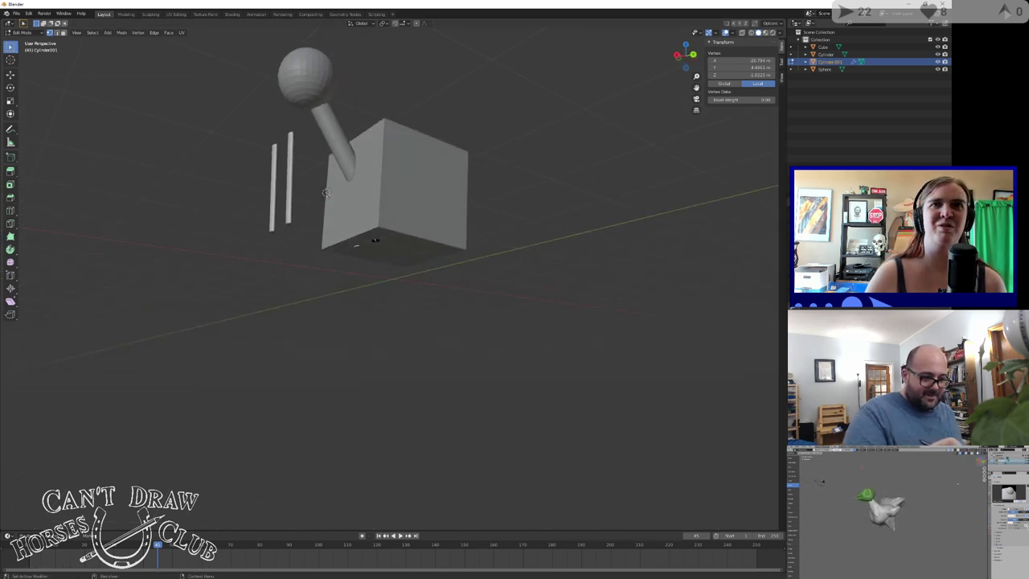
{"action": "left_click", "coordinate": [872, 257]}
{"action": "middle_click_drag", "start_coordinate": [599, 284], "coordinate": [637, 288]}
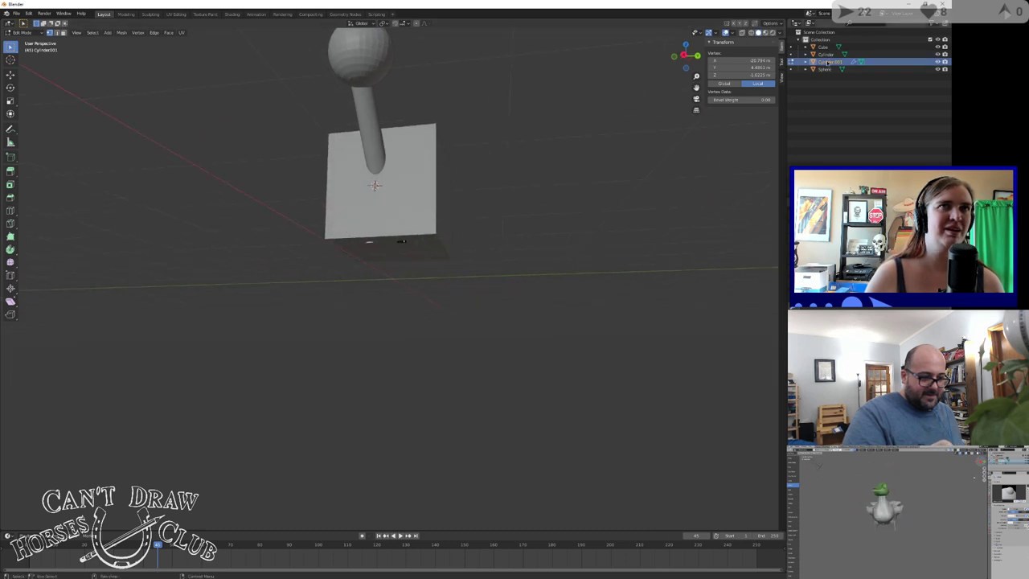
{"action": "left_click", "coordinate": [508, 322]}
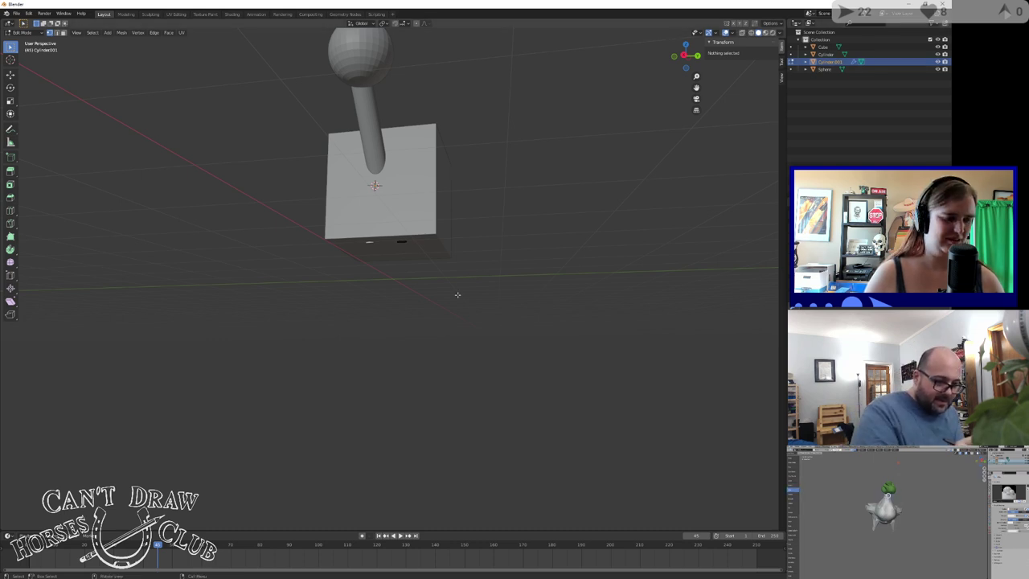
{"action": "key", "text": "Tab"}
{"action": "left_click", "coordinate": [402, 219]}
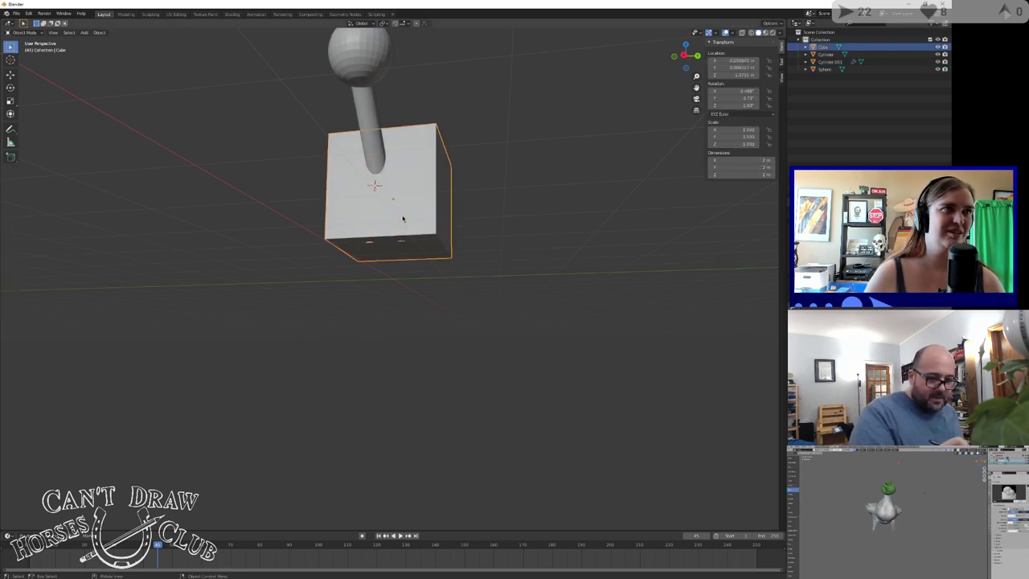
{"action": "left_click", "coordinate": [401, 244]}
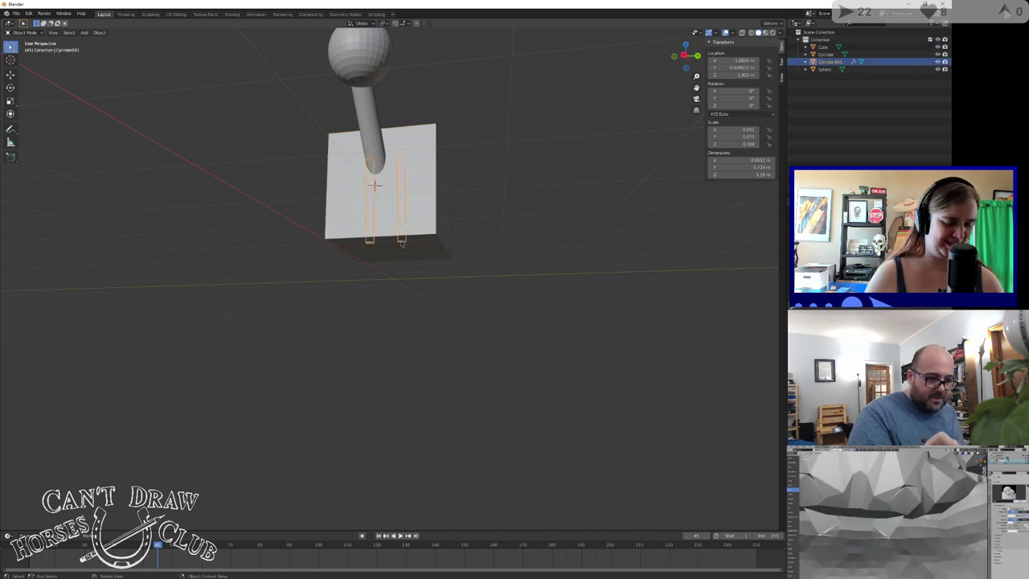
{"action": "key", "text": "g"}
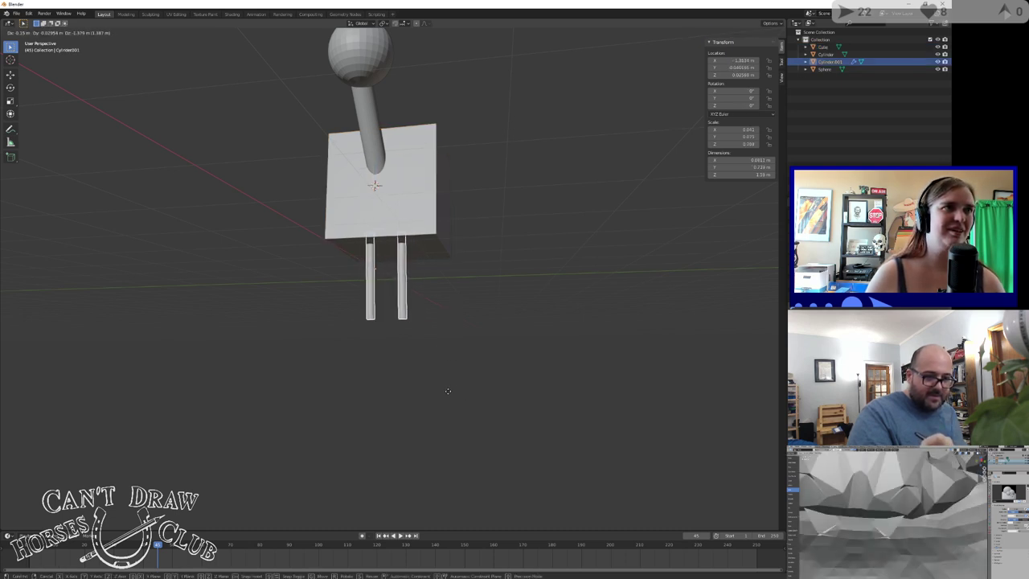
{"action": "left_click", "coordinate": [453, 387]}
Move the legs back under the middle of the body and raise them so their upper parts sink into the cube
{"action": "middle_click_drag", "start_coordinate": [453, 387], "coordinate": [383, 302]}
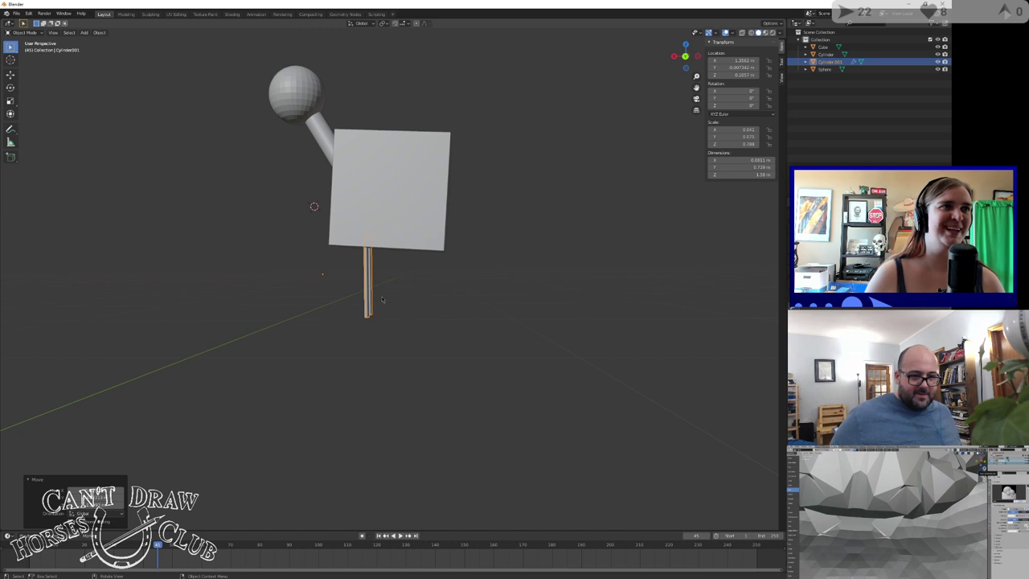
{"action": "key", "text": "g"}
{"action": "left_click", "coordinate": [426, 298]}
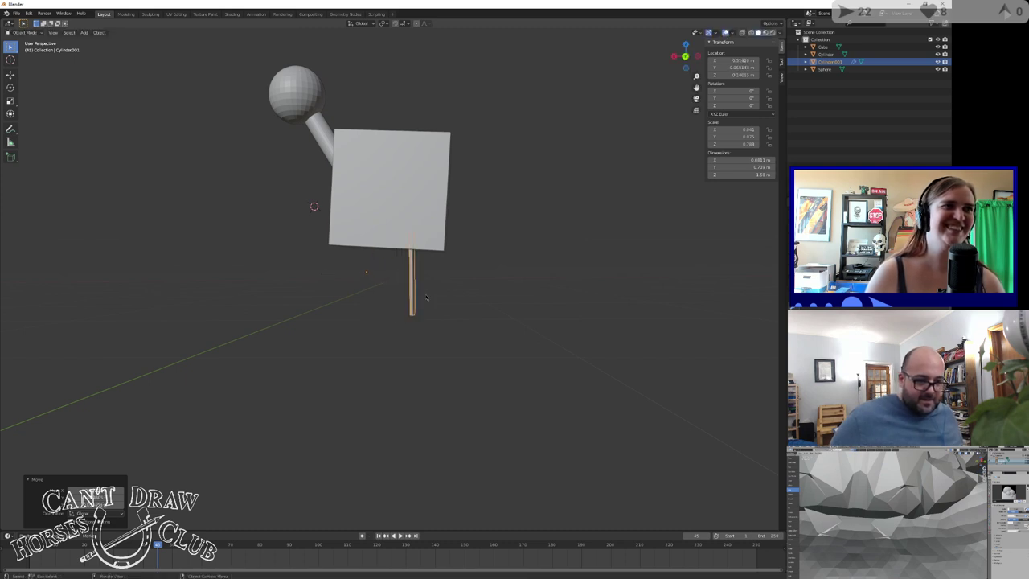
{"action": "middle_click_drag", "start_coordinate": [466, 314], "coordinate": [523, 330]}
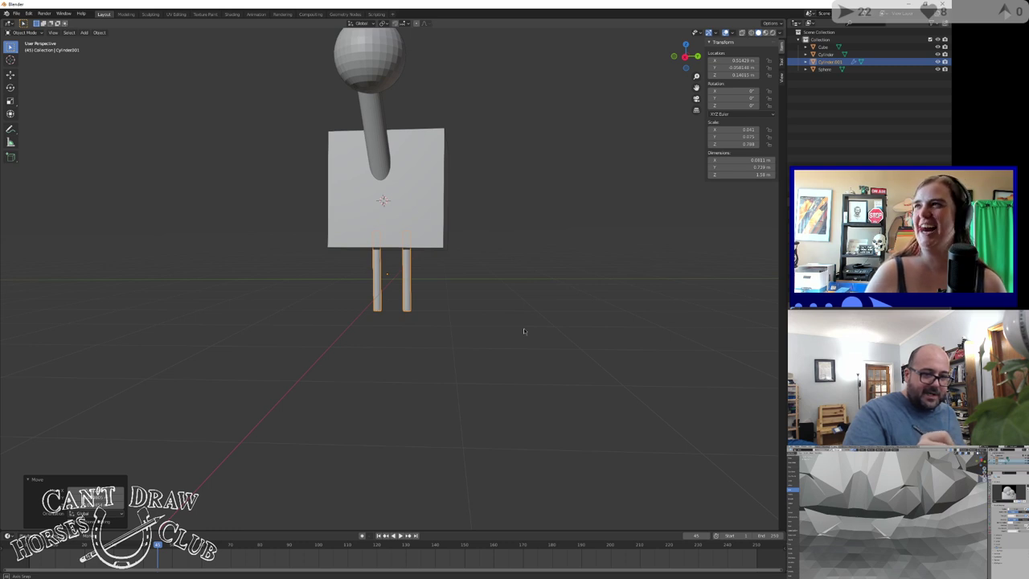
{"action": "key", "text": "g"}
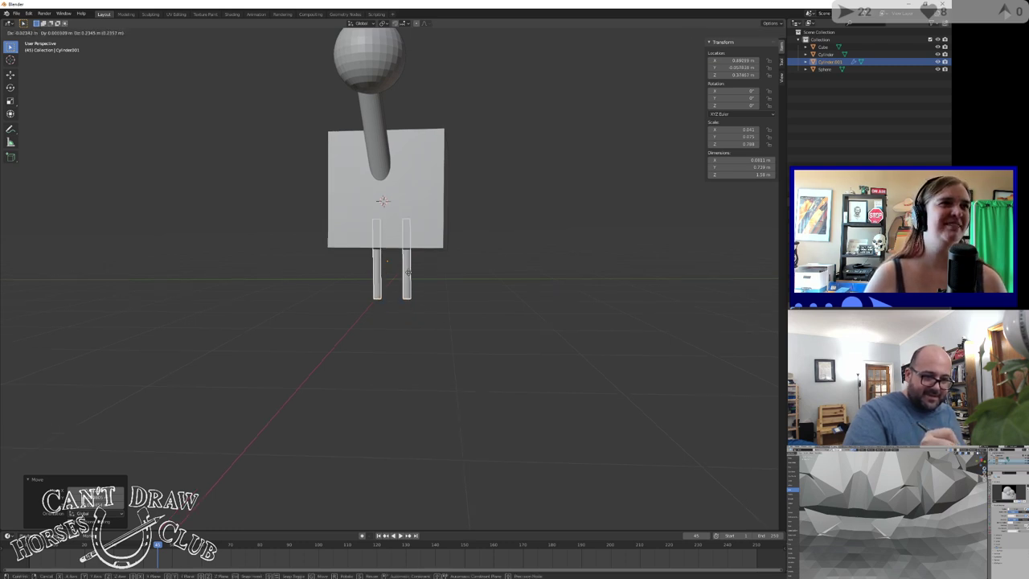
{"action": "left_click", "coordinate": [451, 301]}
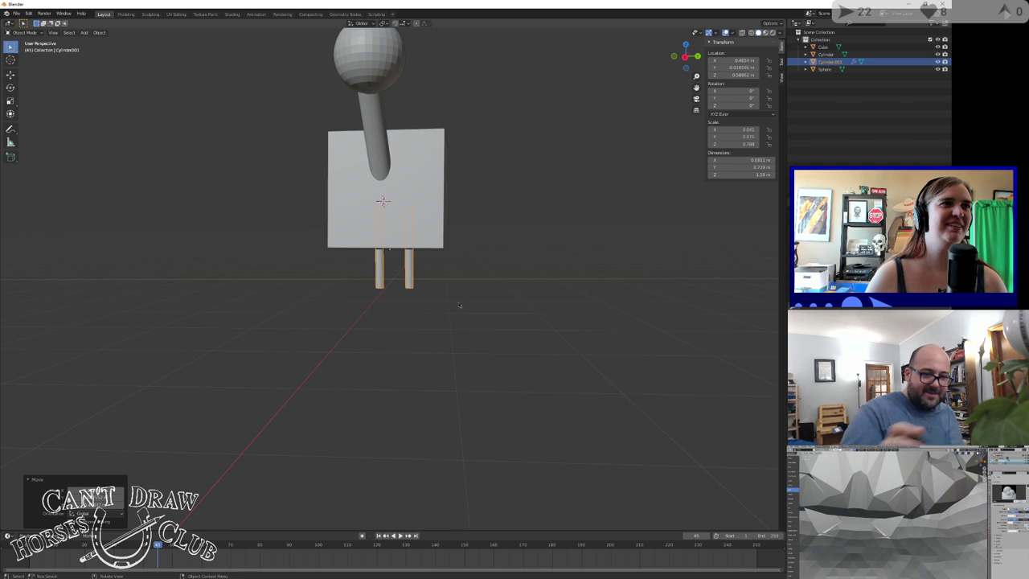
{"action": "middle_click_drag", "start_coordinate": [459, 304], "coordinate": [389, 306]}
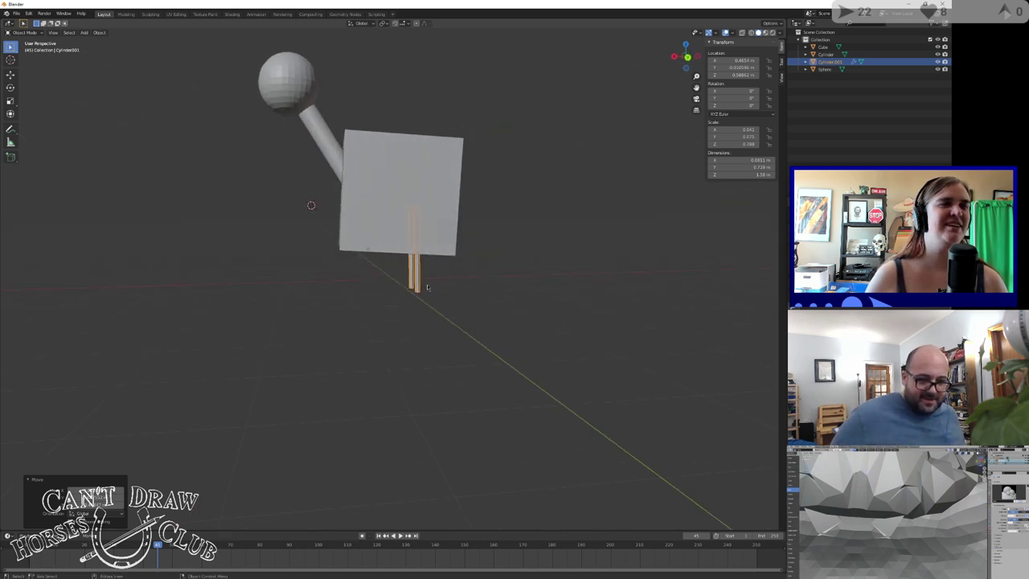
Add a new cube mesh and move it to the rear side of the body, opposite the neck and head
{"action": "middle_click_drag", "start_coordinate": [427, 287], "coordinate": [428, 345]}
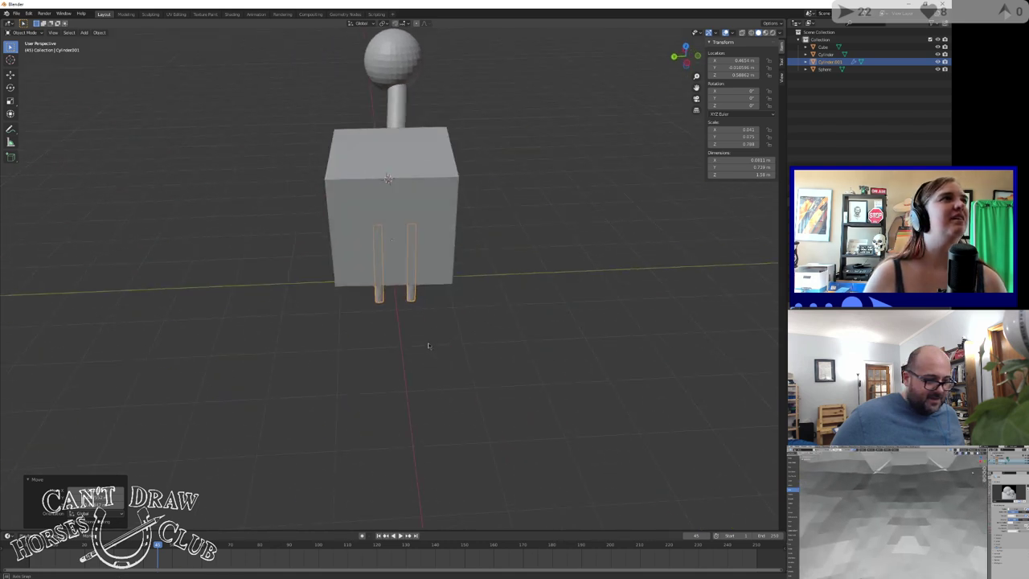
{"action": "left_click", "coordinate": [83, 32]}
{"action": "mouse_move", "coordinate": [100, 42]}
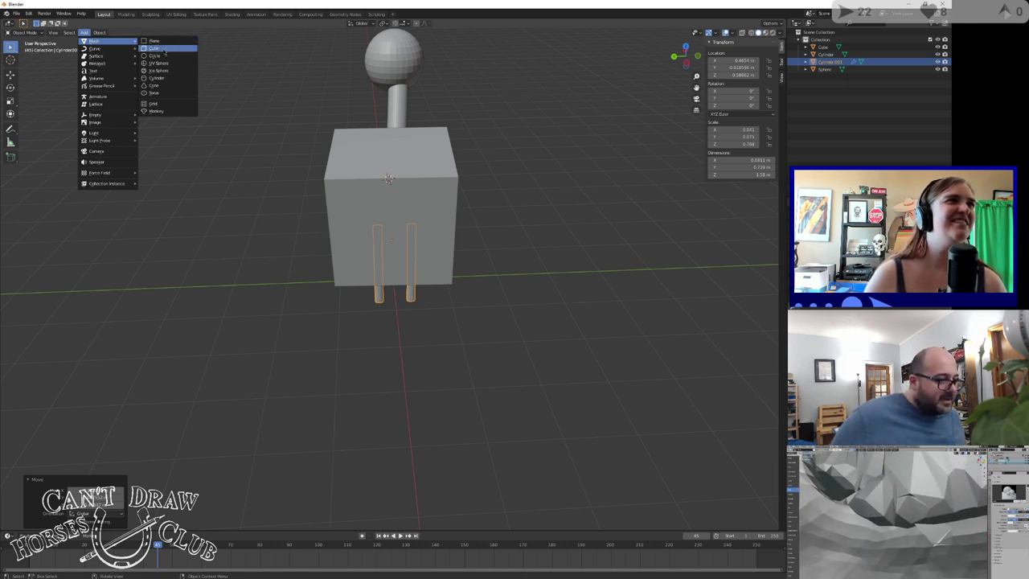
{"action": "left_click", "coordinate": [165, 50]}
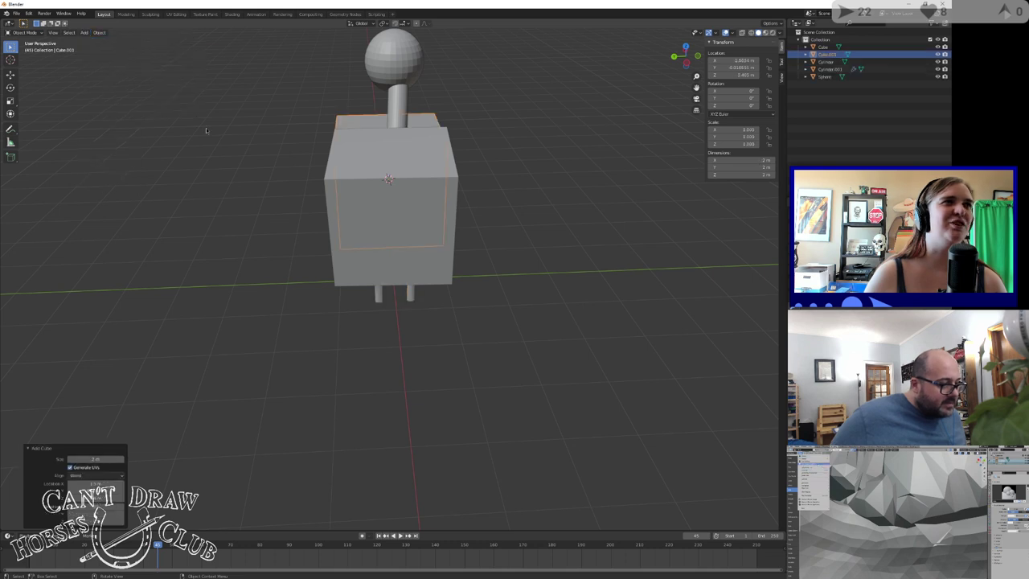
{"action": "middle_click_drag", "start_coordinate": [247, 213], "coordinate": [341, 213]}
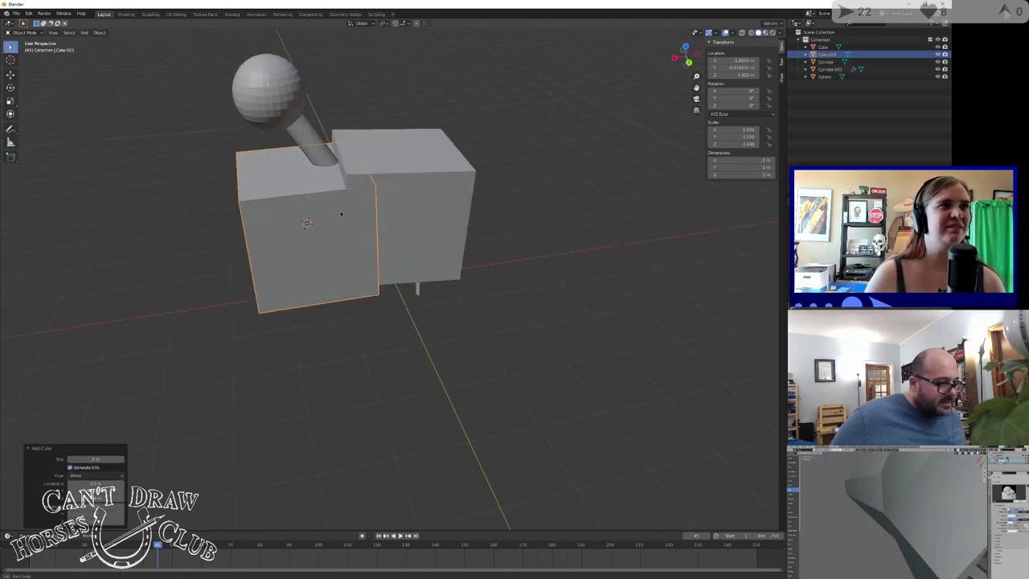
{"action": "key", "text": "g"}
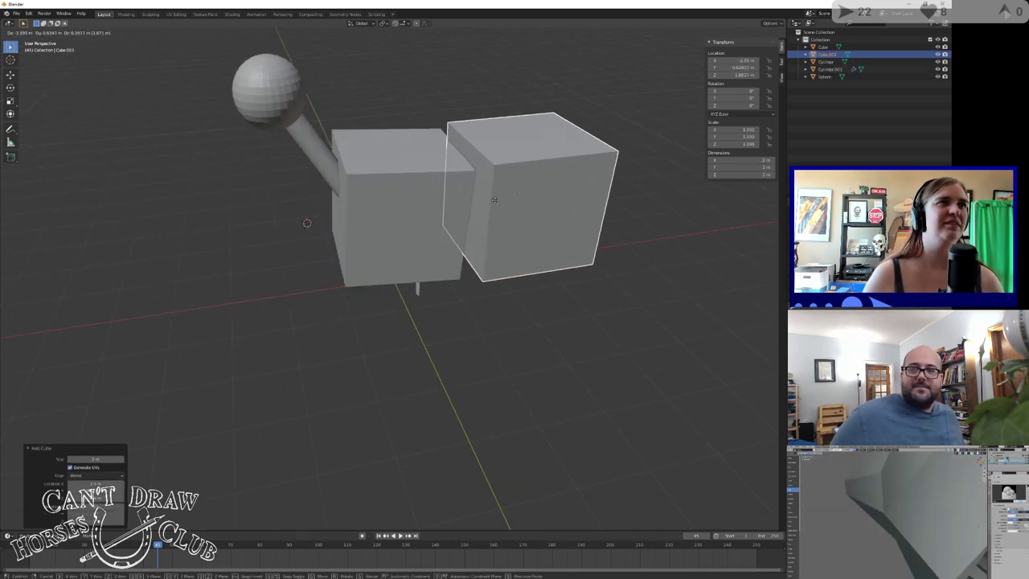
{"action": "left_click", "coordinate": [474, 225]}
Flatten the new cube along the X axis into a thin upright slab about 0.11 m thick
{"action": "middle_click_drag", "start_coordinate": [473, 228], "coordinate": [402, 230]}
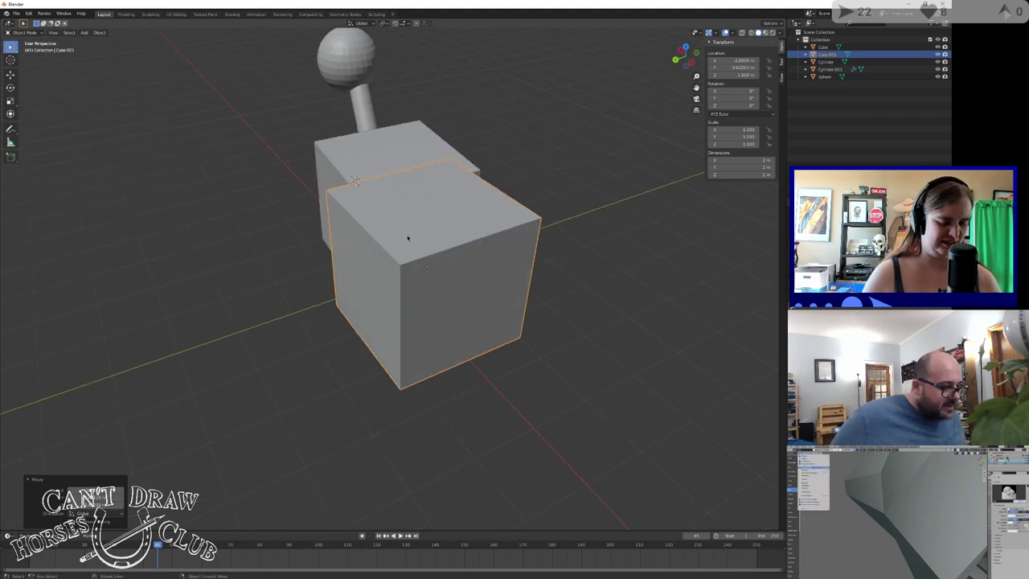
{"action": "key", "text": "s"}
{"action": "key", "text": "x"}
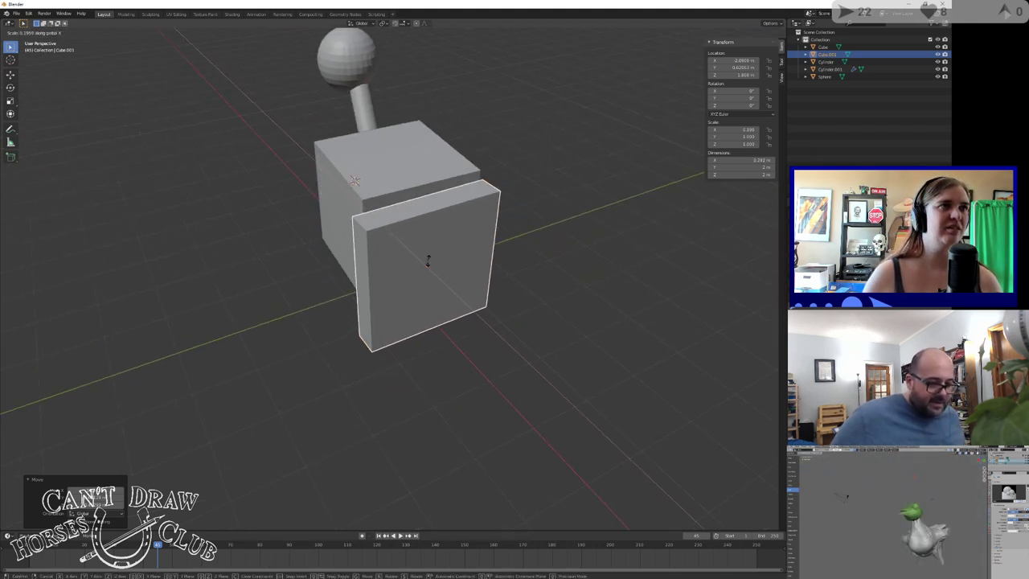
{"action": "left_click", "coordinate": [429, 268]}
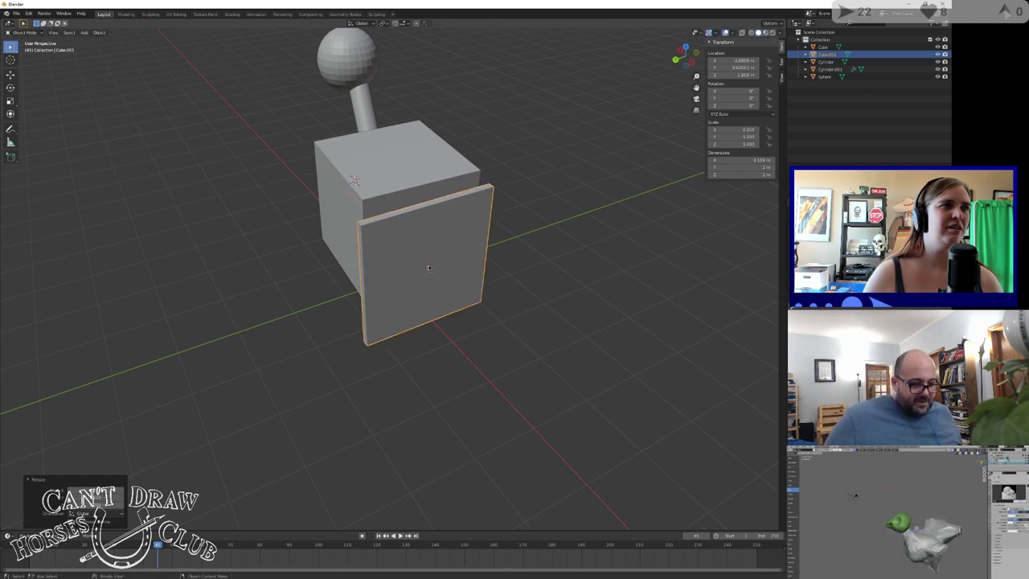
Move the slab sideways and slightly up so it is roughly centred behind the cube body
{"action": "middle_click_drag", "start_coordinate": [422, 261], "coordinate": [403, 248]}
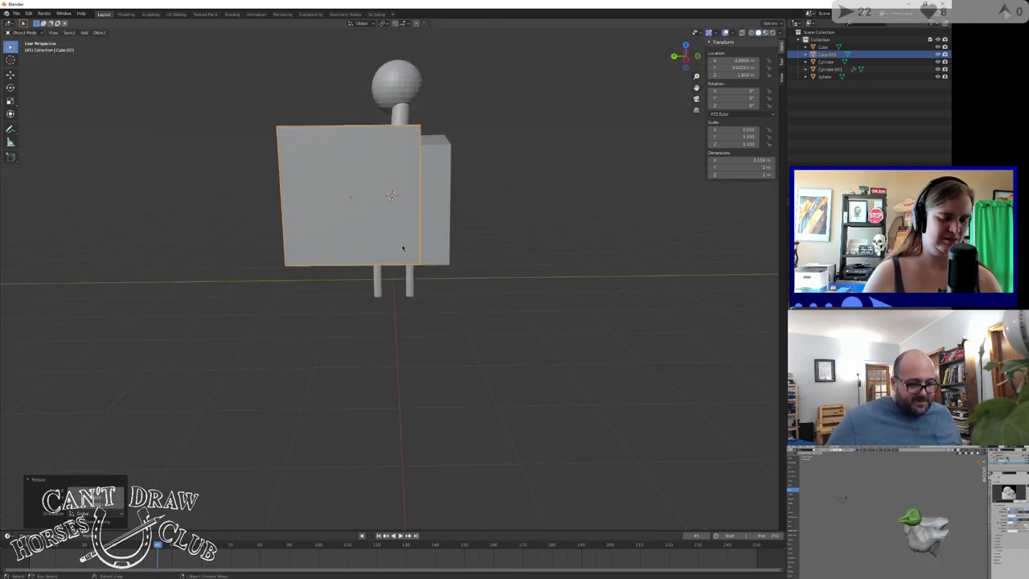
{"action": "key", "text": "g"}
{"action": "left_click", "coordinate": [444, 229]}
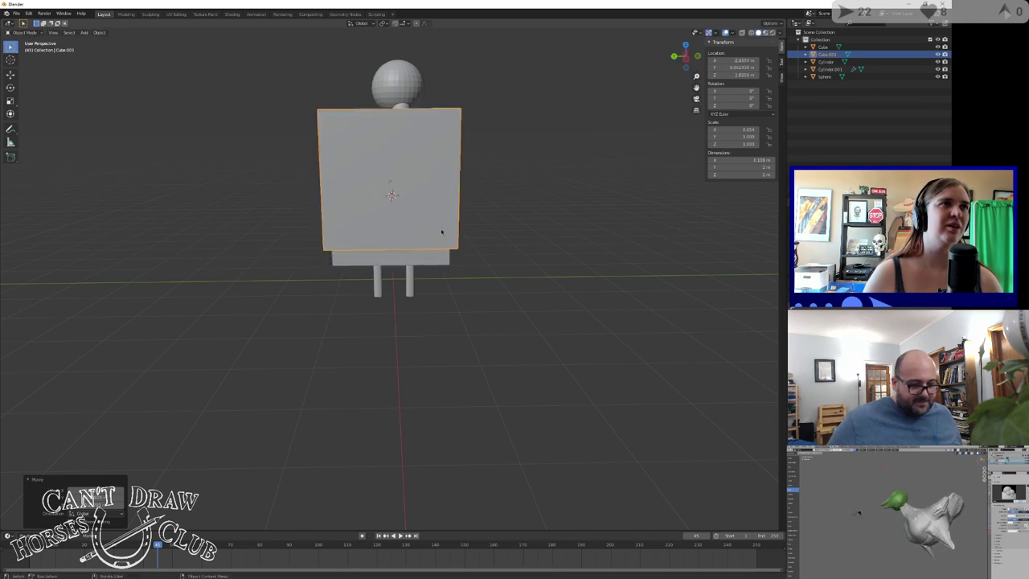
{"action": "mouse_move", "coordinate": [444, 229]}
{"action": "middle_mouse_down"}
{"action": "mouse_move", "coordinate": [396, 260]}
{"action": "mouse_move", "coordinate": [438, 223]}
{"action": "middle_mouse_up"}
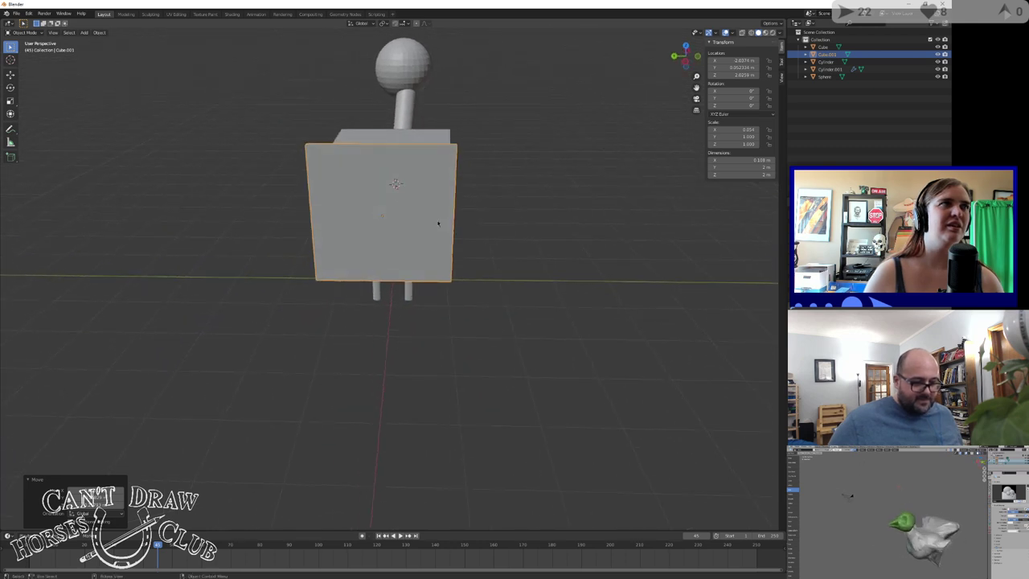
Subdivide the whole slab mesh in Edit Mode with 3 cuts, then return to Object Mode
{"action": "key", "text": "Tab"}
{"action": "right_click", "coordinate": [399, 206]}
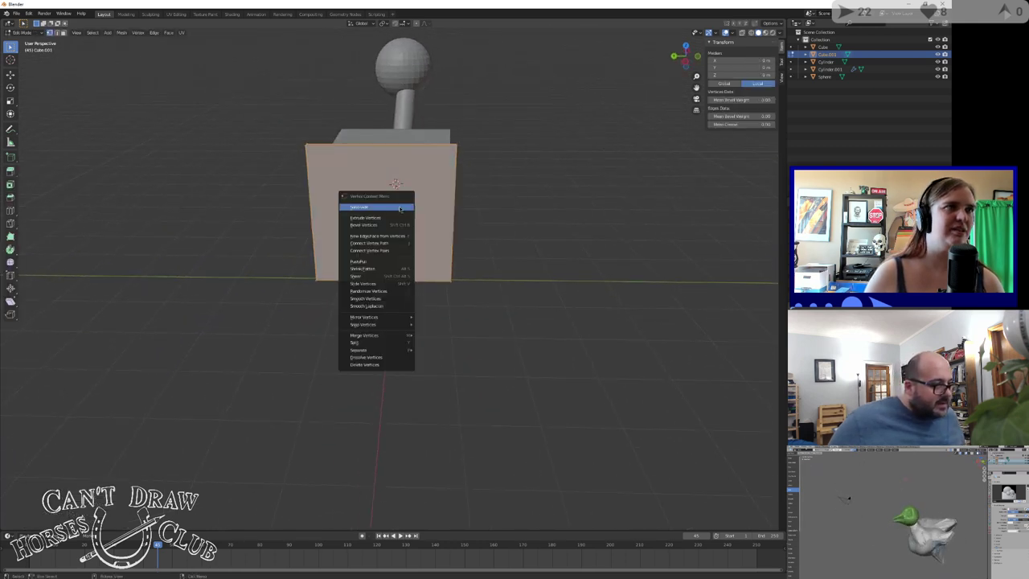
{"action": "left_click", "coordinate": [399, 207]}
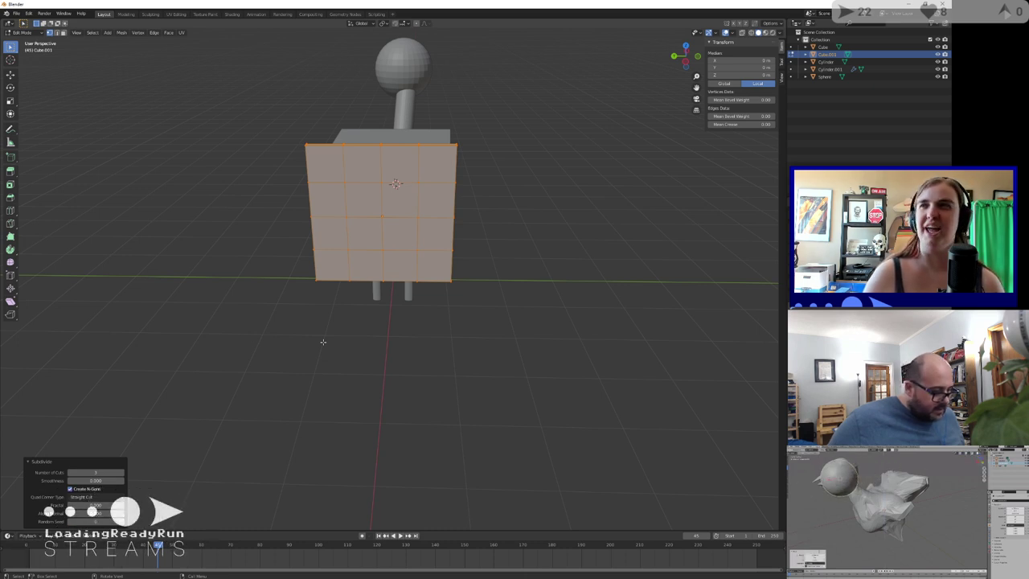
{"action": "key", "text": "Tab"}
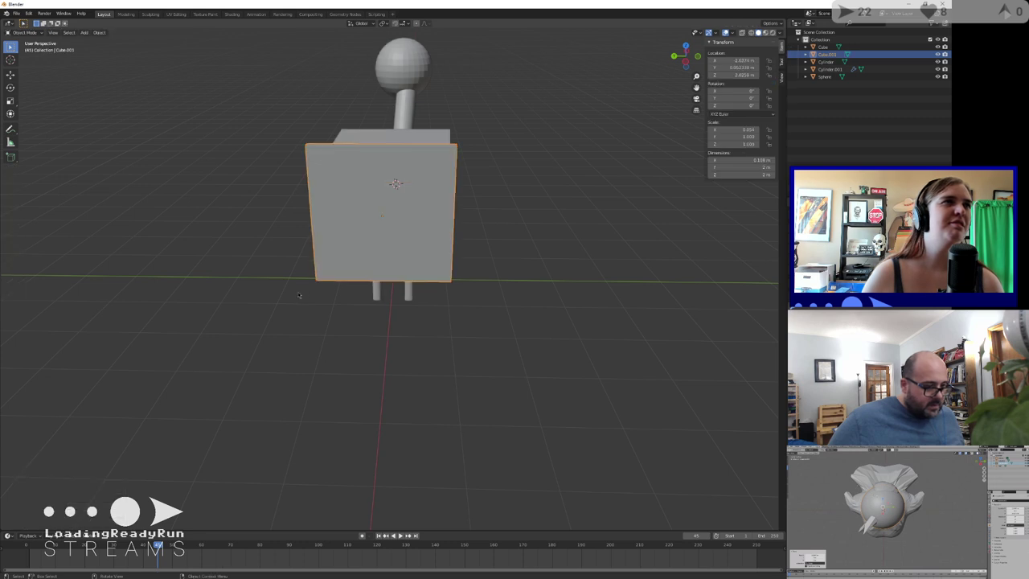
Move the slab closer to the back of the body and align it with the cube's rear face
{"action": "middle_click_drag", "start_coordinate": [351, 235], "coordinate": [424, 246]}
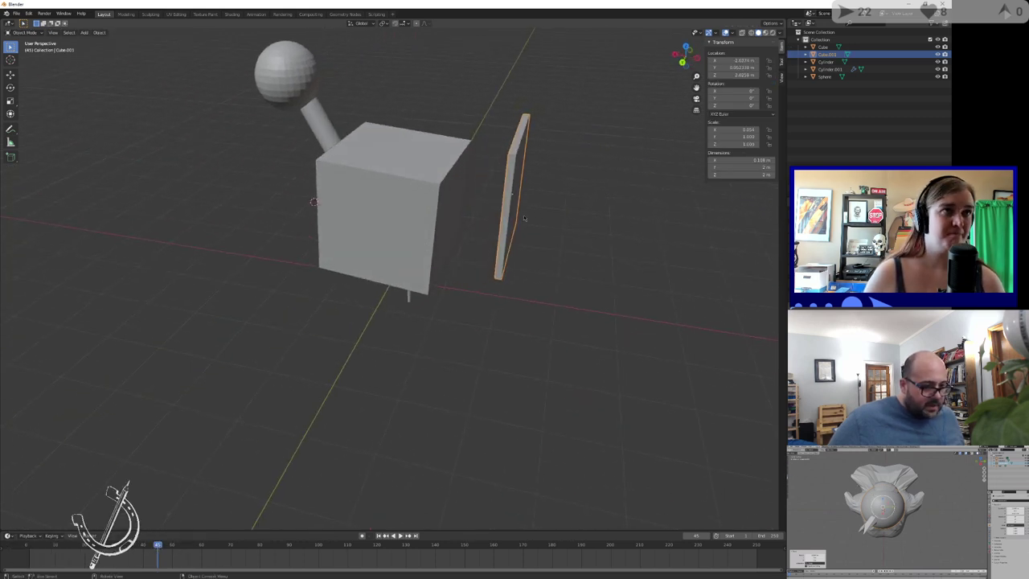
{"action": "key", "text": "g"}
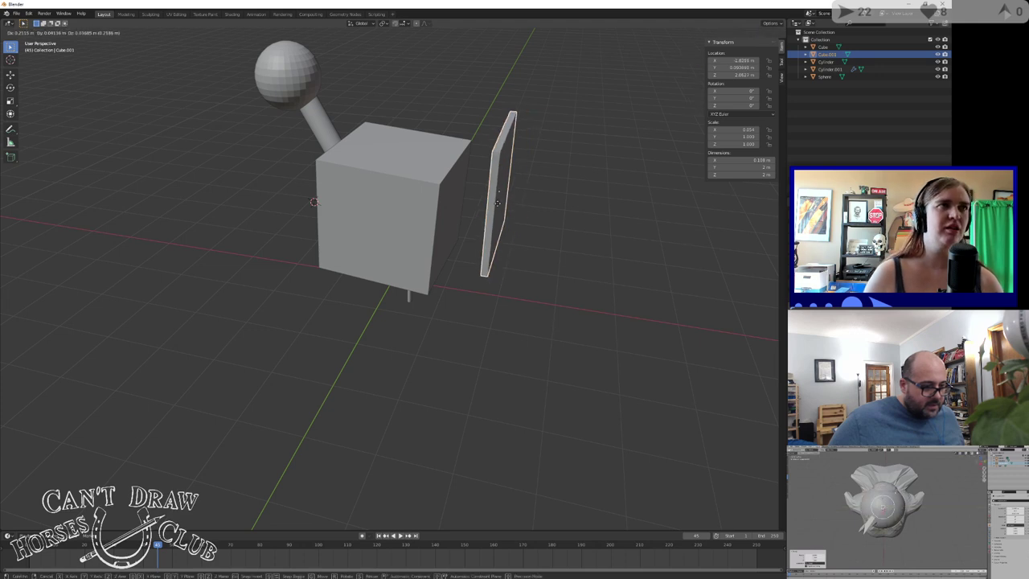
{"action": "left_click", "coordinate": [458, 193]}
{"action": "middle_click_drag", "start_coordinate": [458, 193], "coordinate": [444, 187]}
{"action": "key", "text": "g"}
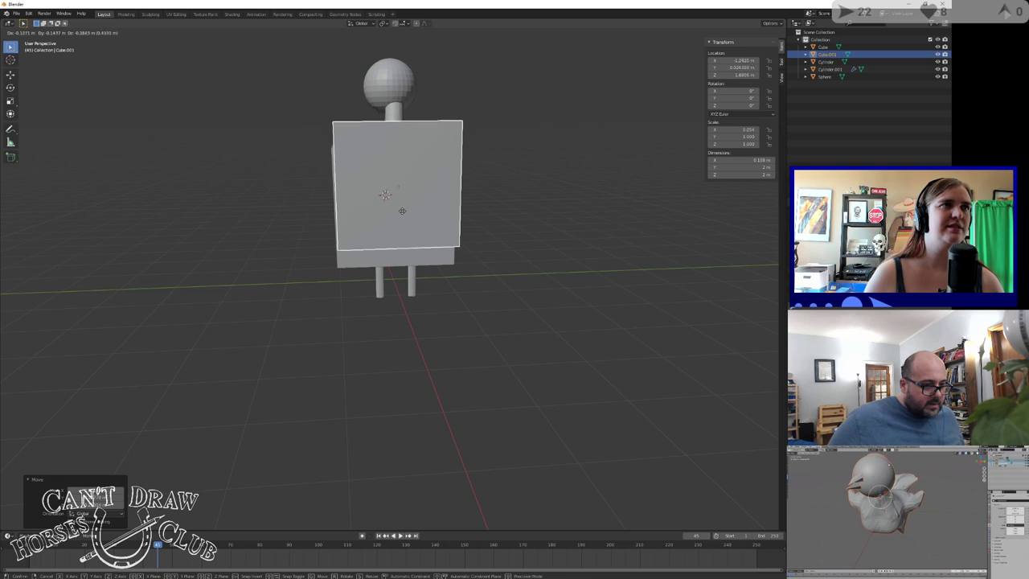
{"action": "left_click", "coordinate": [402, 227]}
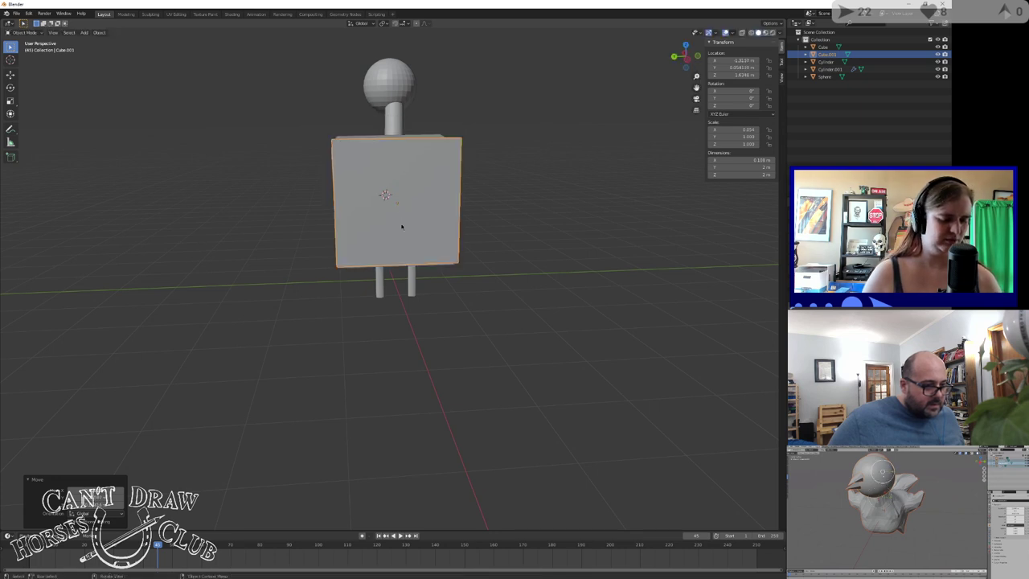
Stretch the slab along the Z axis to about 3.2 m tall
{"action": "key", "text": "s"}
{"action": "key", "text": "z"}
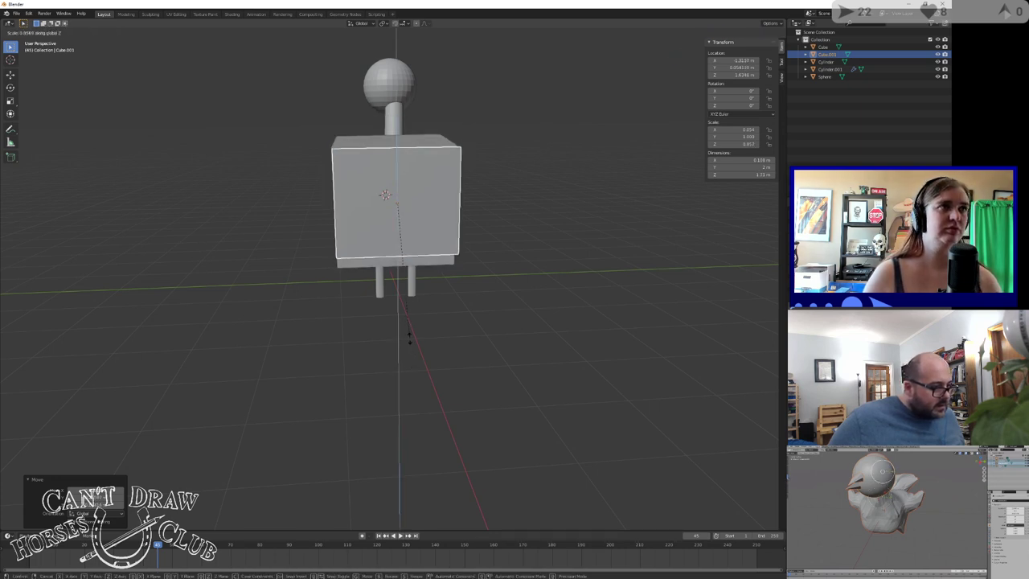
{"action": "left_click", "coordinate": [402, 422]}
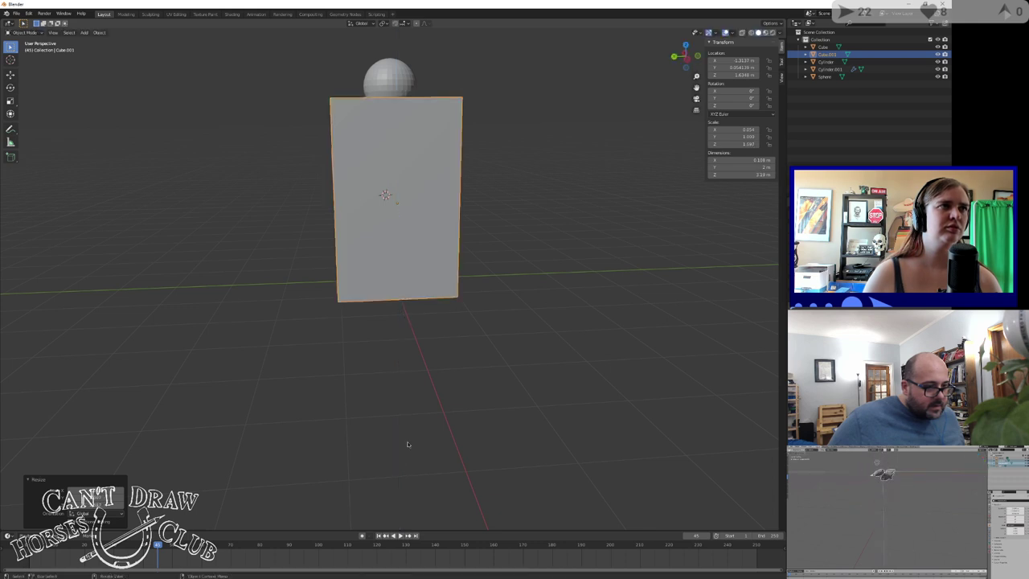
Thin the slab along X to about 0.08 m and widen it along Y to about 3.3 m
{"action": "key", "text": "s"}
{"action": "key", "text": "x"}
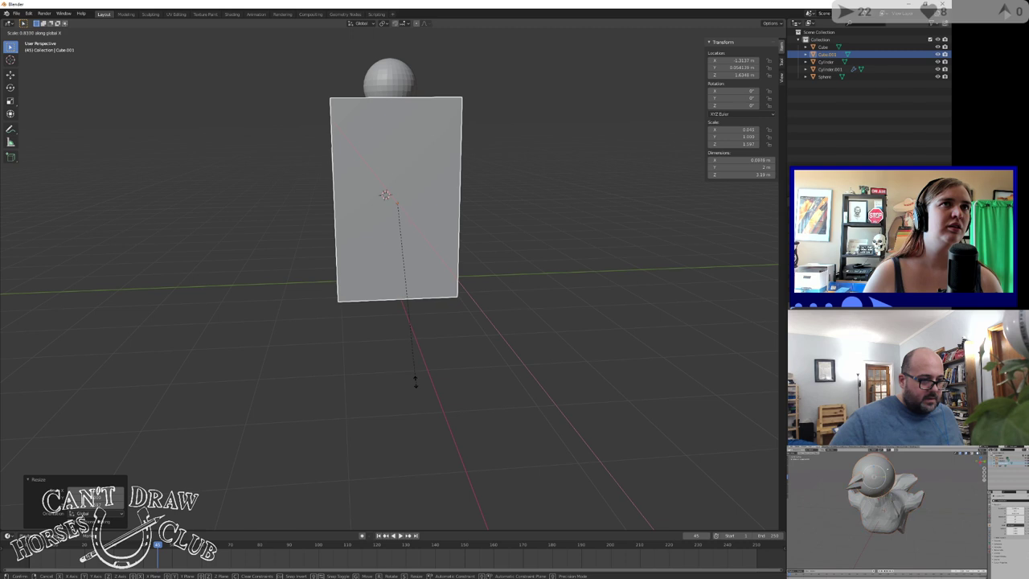
{"action": "left_click", "coordinate": [412, 361]}
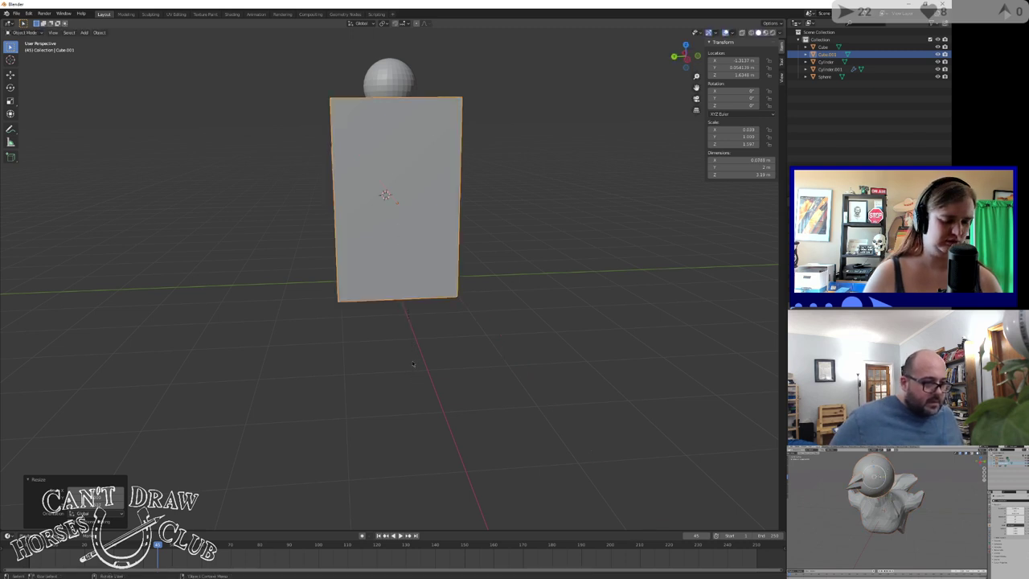
{"action": "key", "text": "s"}
{"action": "key", "text": "y"}
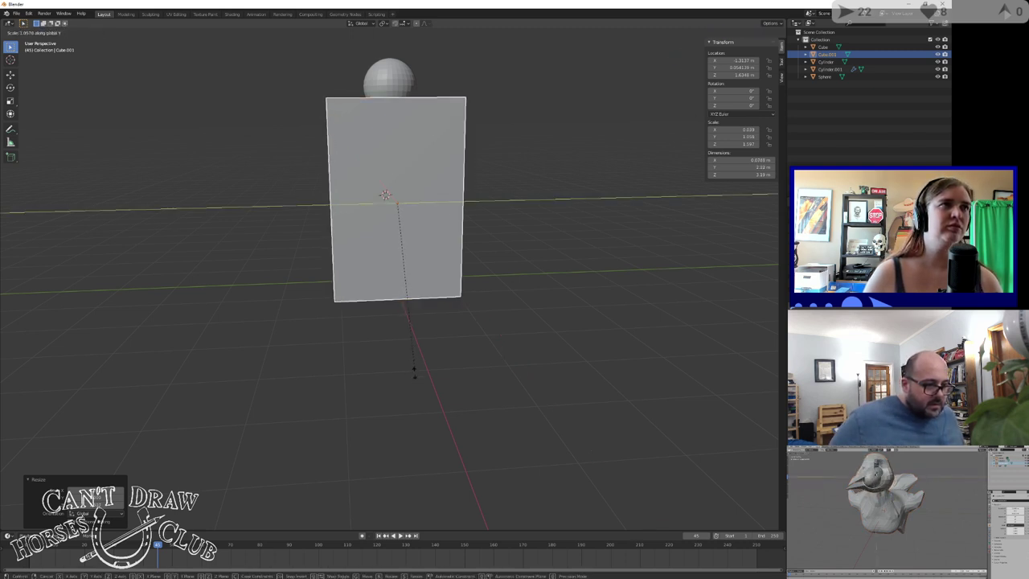
{"action": "left_click", "coordinate": [425, 459]}
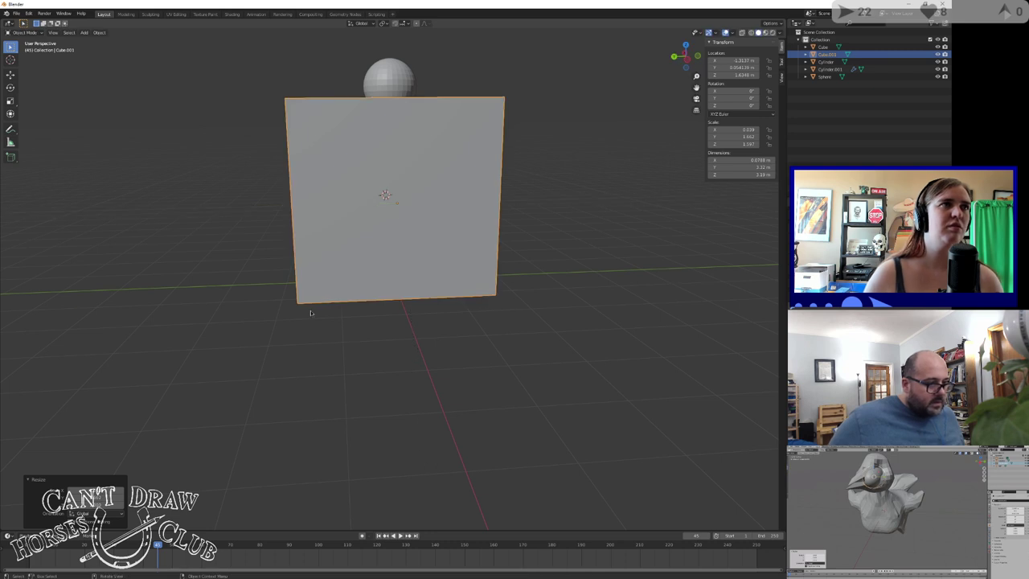
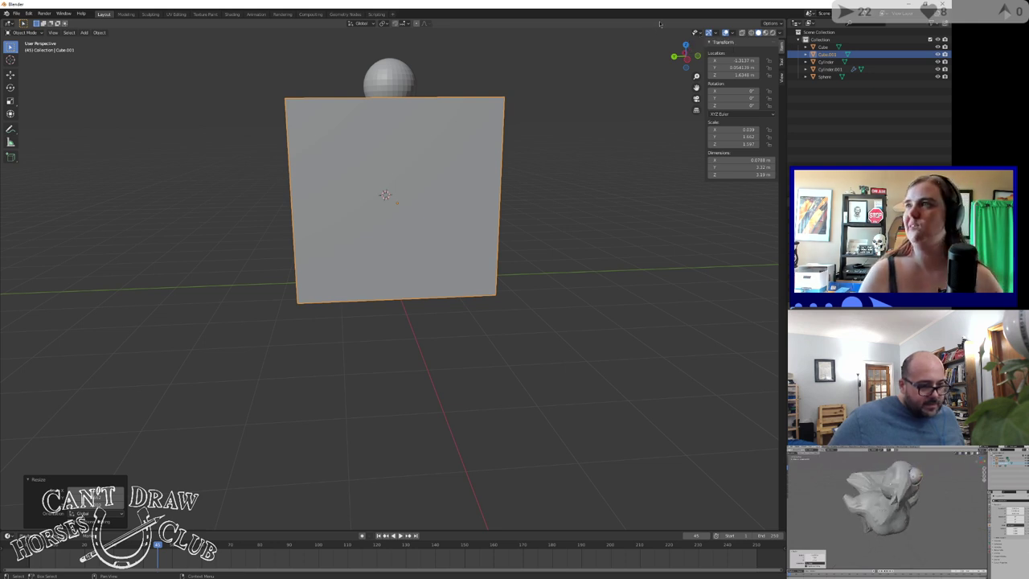
Rotate the slab about -32° around the global Y axis so its upper end leans away from the body
{"action": "middle_click_drag", "start_coordinate": [362, 180], "coordinate": [442, 184]}
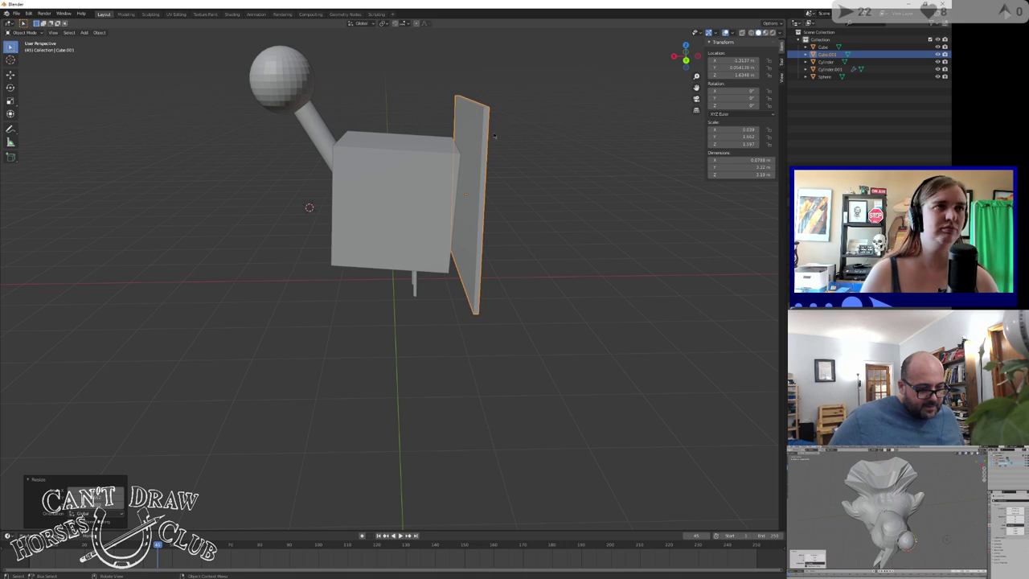
{"action": "key", "text": "r"}
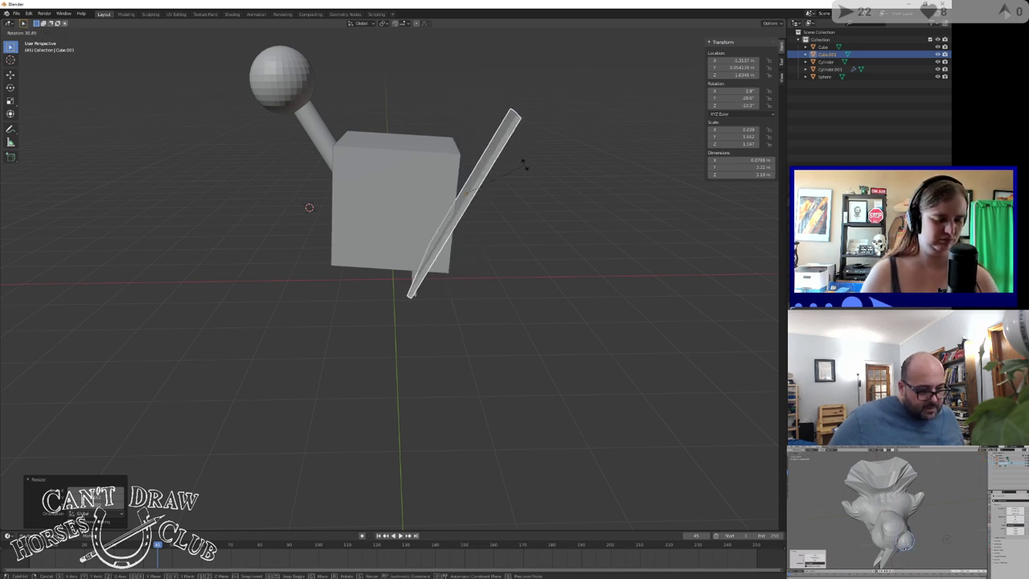
{"action": "key", "text": "x"}
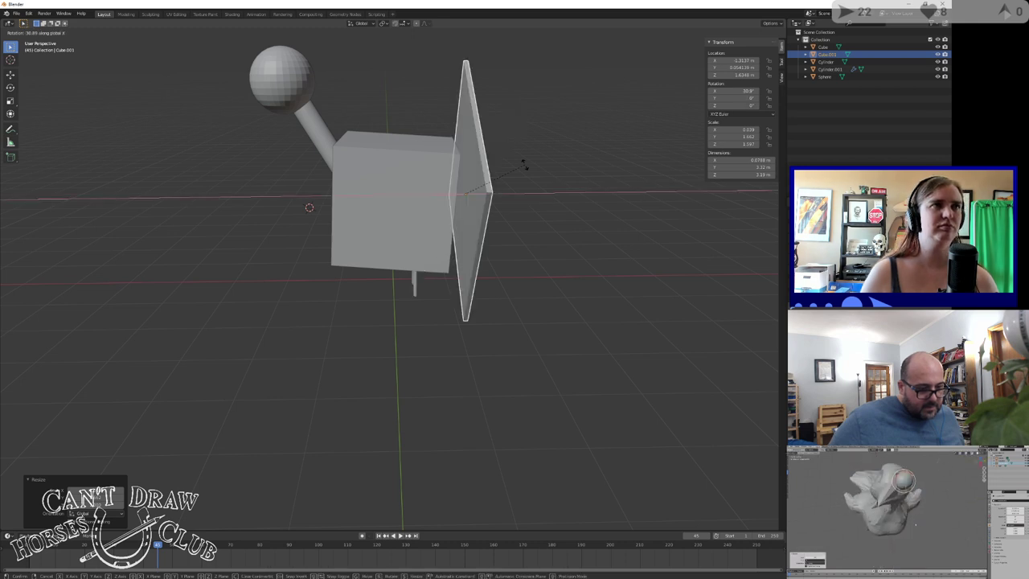
{"action": "key", "text": "y"}
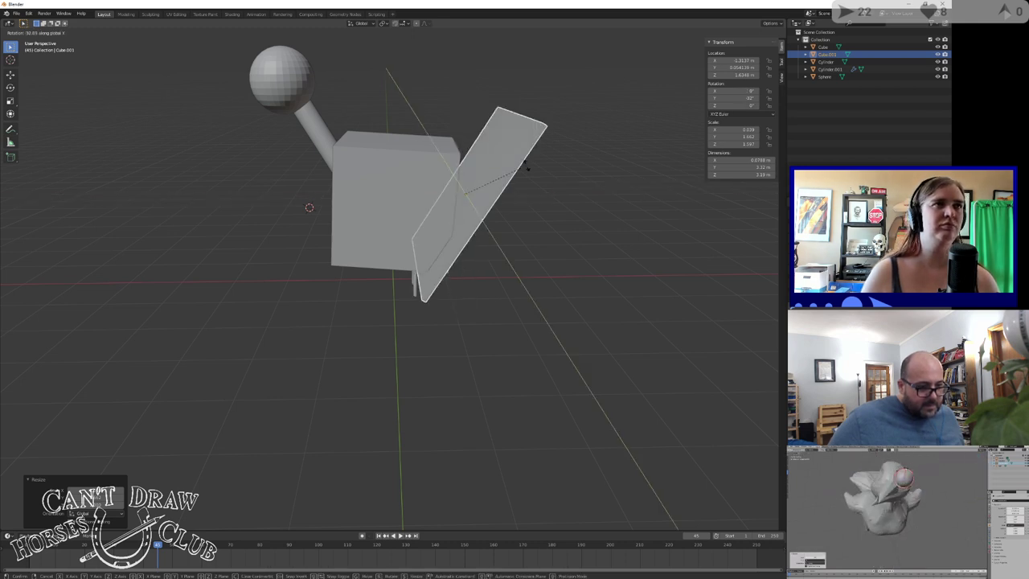
{"action": "left_click", "coordinate": [527, 166]}
Move the tilted slab up and re-centre it so its lower end meets the back of the cube body
{"action": "key", "text": "g"}
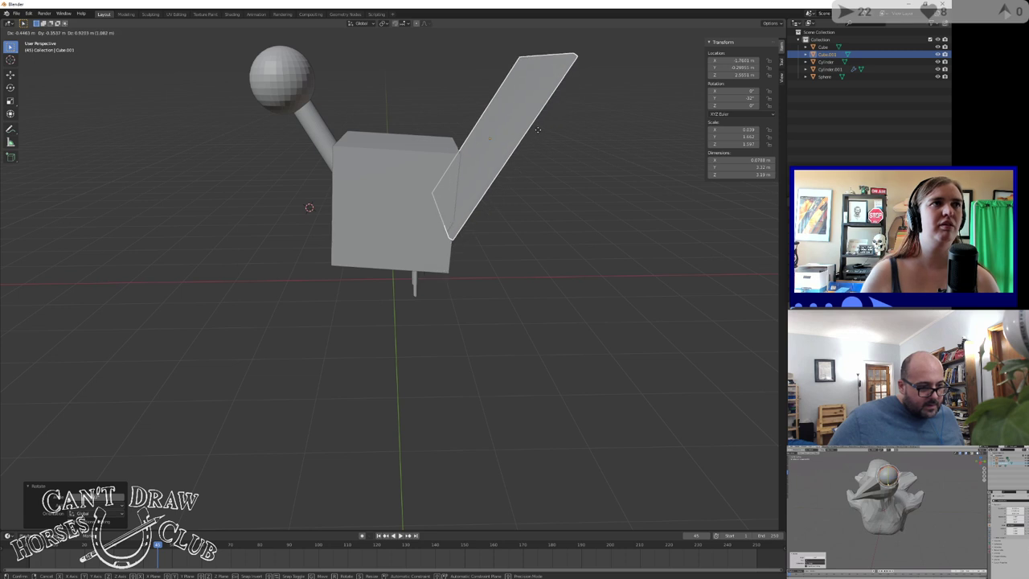
{"action": "left_click", "coordinate": [537, 130]}
{"action": "middle_click_drag", "start_coordinate": [537, 130], "coordinate": [460, 151]}
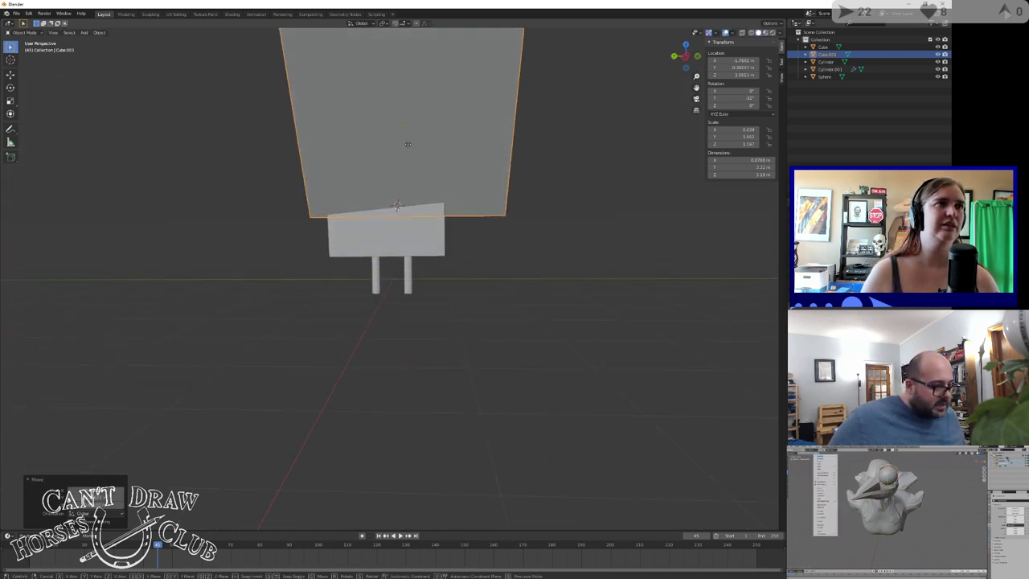
{"action": "key", "text": "g"}
{"action": "left_click", "coordinate": [384, 174]}
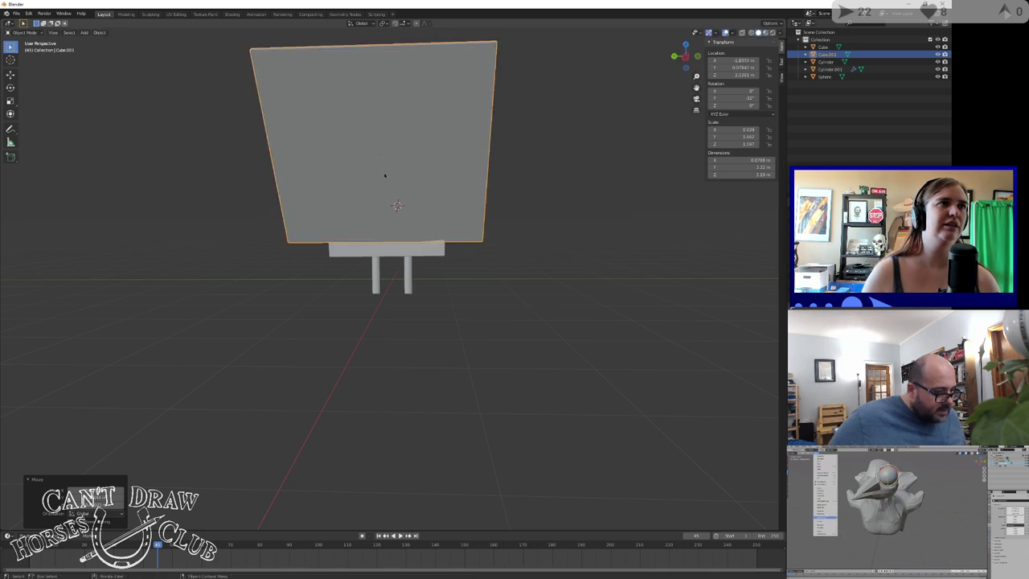
In Edit Mode, move the slab's bottom corner vertices inward on both sides to taper its lower end
{"action": "key", "text": "Tab"}
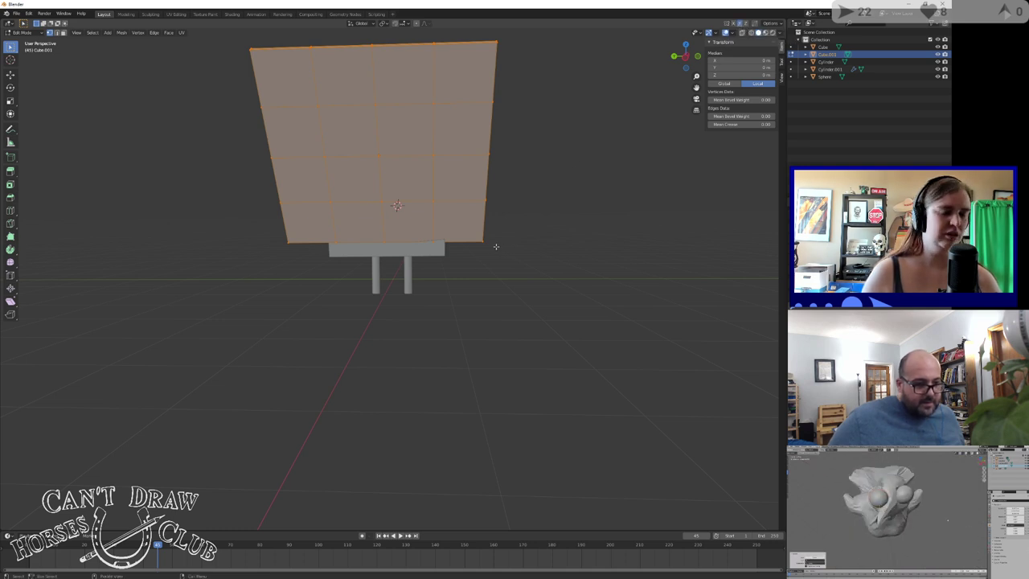
{"action": "left_click", "coordinate": [475, 229]}
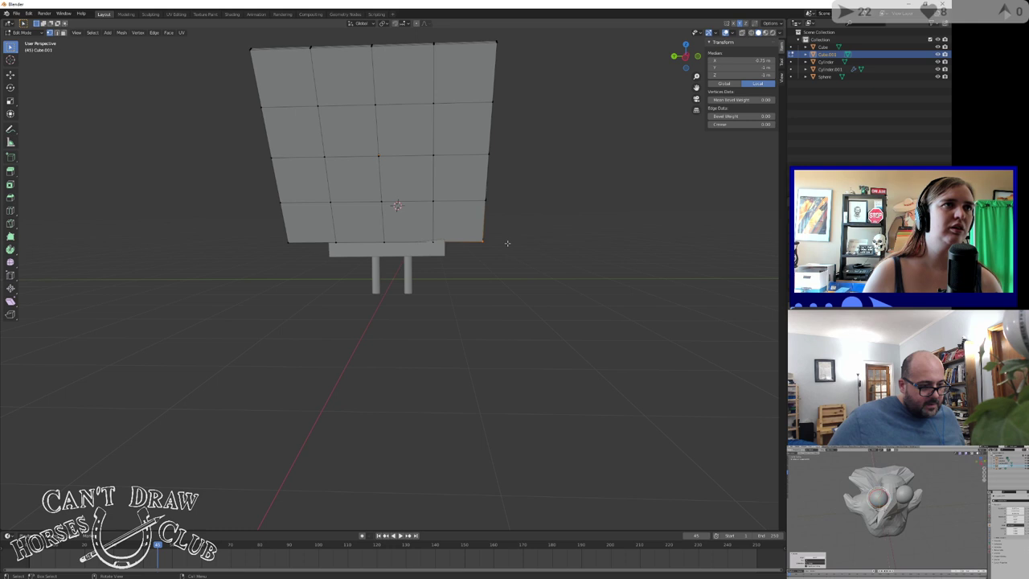
{"action": "scroll", "coordinate": [506, 242], "scroll_direction": "up", "scroll_amount": 2}
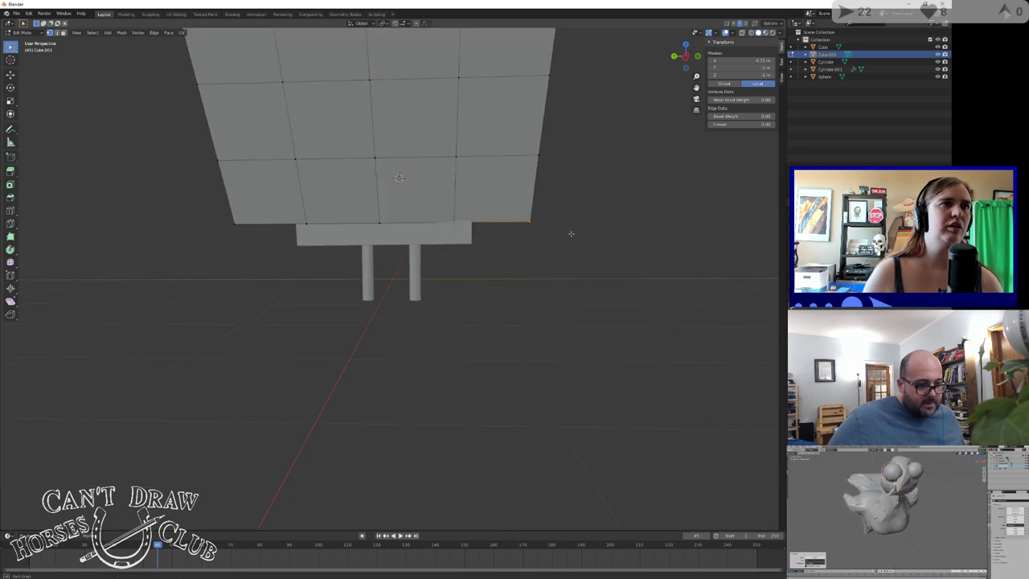
{"action": "middle_click_drag", "start_coordinate": [570, 230], "coordinate": [507, 248]}
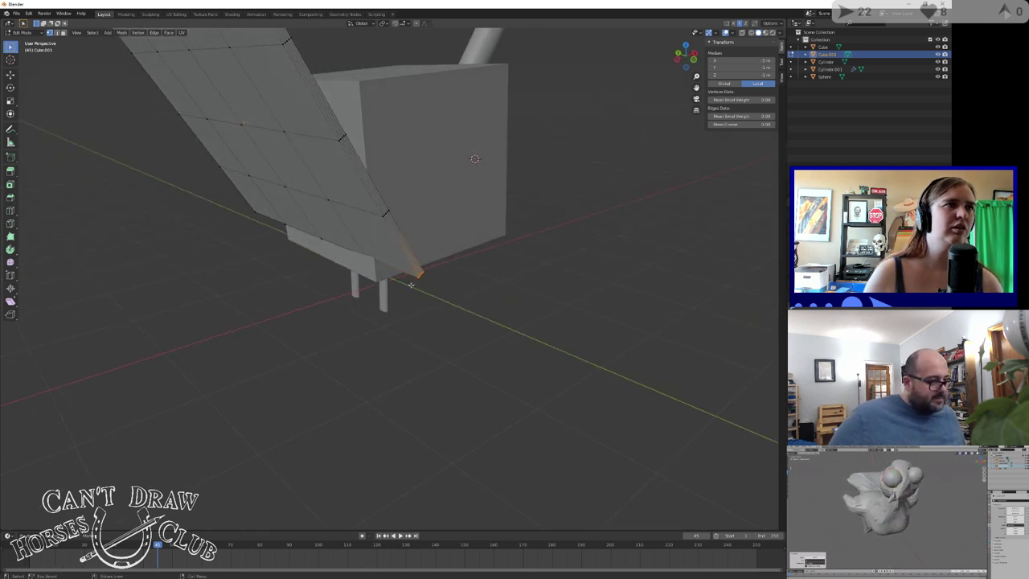
{"action": "middle_click_drag", "start_coordinate": [411, 285], "coordinate": [508, 232]}
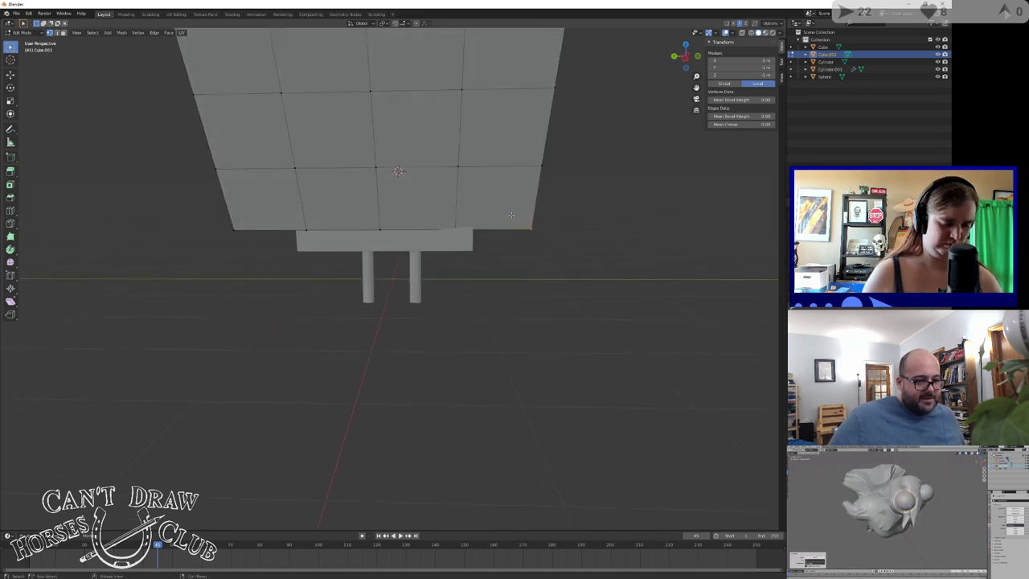
{"action": "key", "text": "g"}
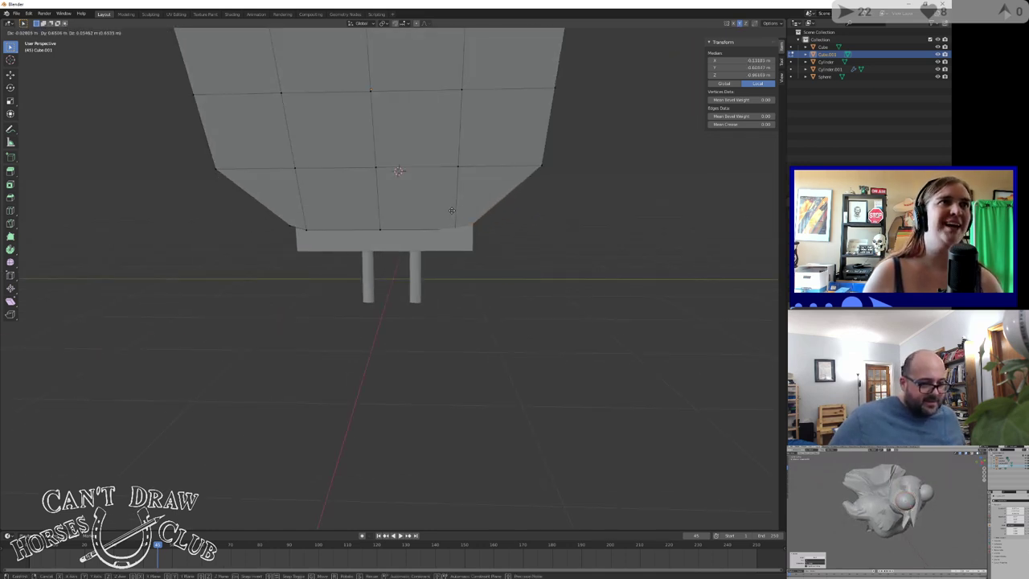
{"action": "left_click", "coordinate": [442, 211]}
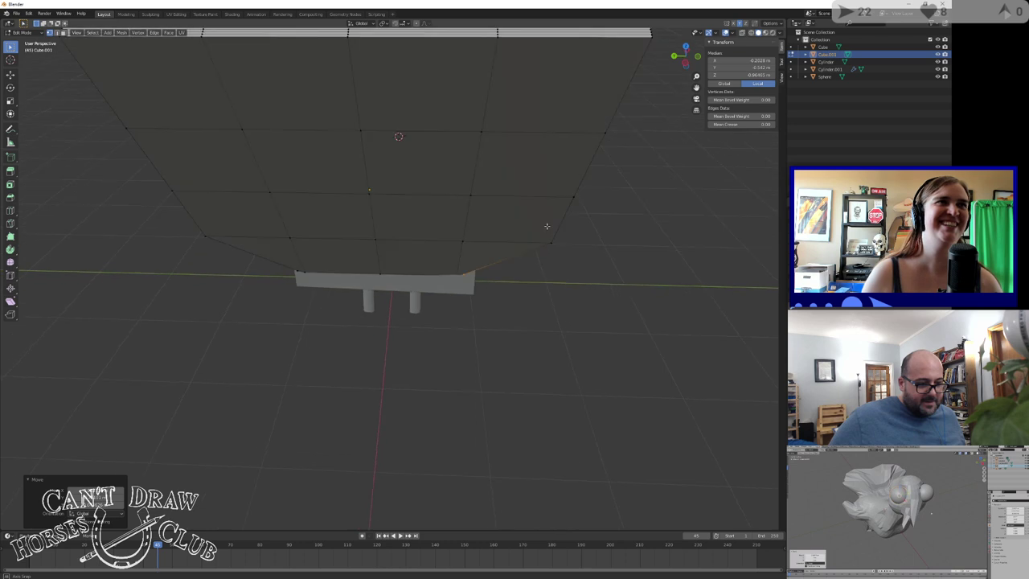
Select the column of centre vertices on the slab's top edge and move it slightly forward and up
{"action": "scroll", "coordinate": [546, 222], "scroll_direction": "down", "scroll_amount": 5}
{"action": "middle_click_drag", "start_coordinate": [547, 223], "coordinate": [542, 258]}
{"action": "scroll", "coordinate": [521, 249], "scroll_direction": "up", "scroll_amount": 3}
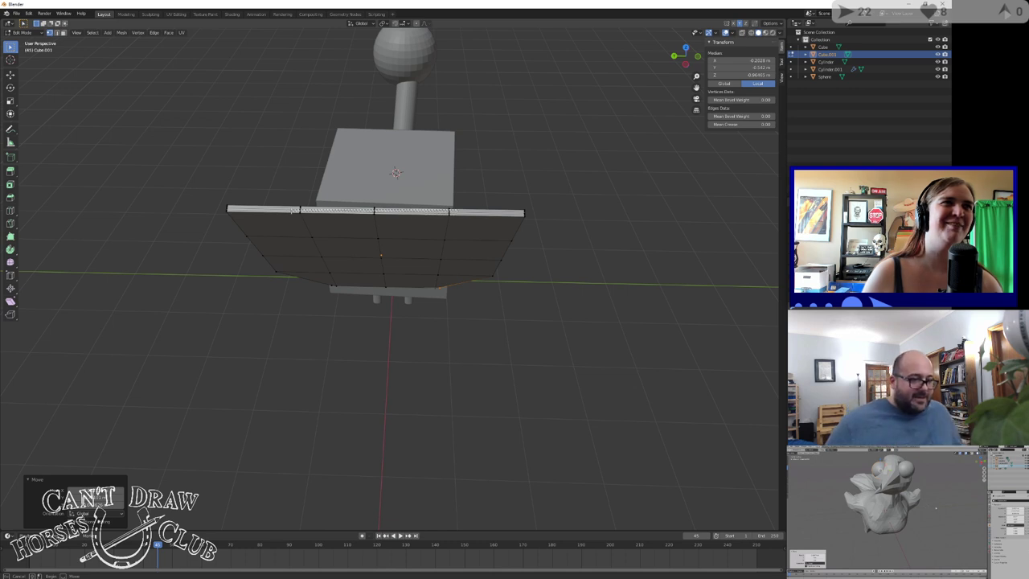
{"action": "left_click_drag", "start_coordinate": [294, 211], "coordinate": [292, 212]}
{"action": "scroll", "coordinate": [294, 215], "scroll_direction": "up", "scroll_amount": 4}
{"action": "scroll", "coordinate": [294, 216], "scroll_direction": "down", "scroll_amount": 2}
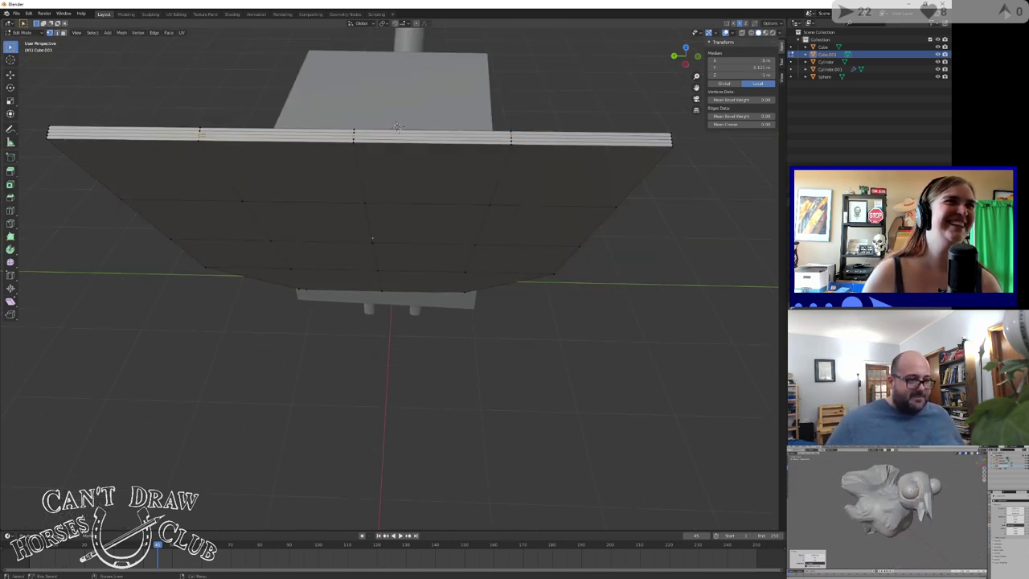
{"action": "left_click_drag", "start_coordinate": [186, 118], "coordinate": [562, 164]}
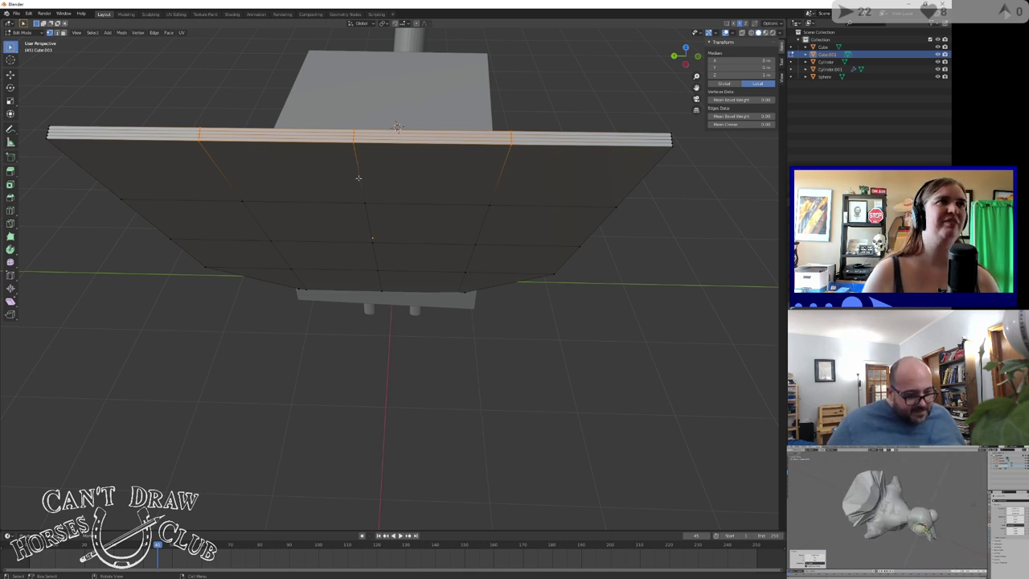
{"action": "left_click", "coordinate": [196, 118]}
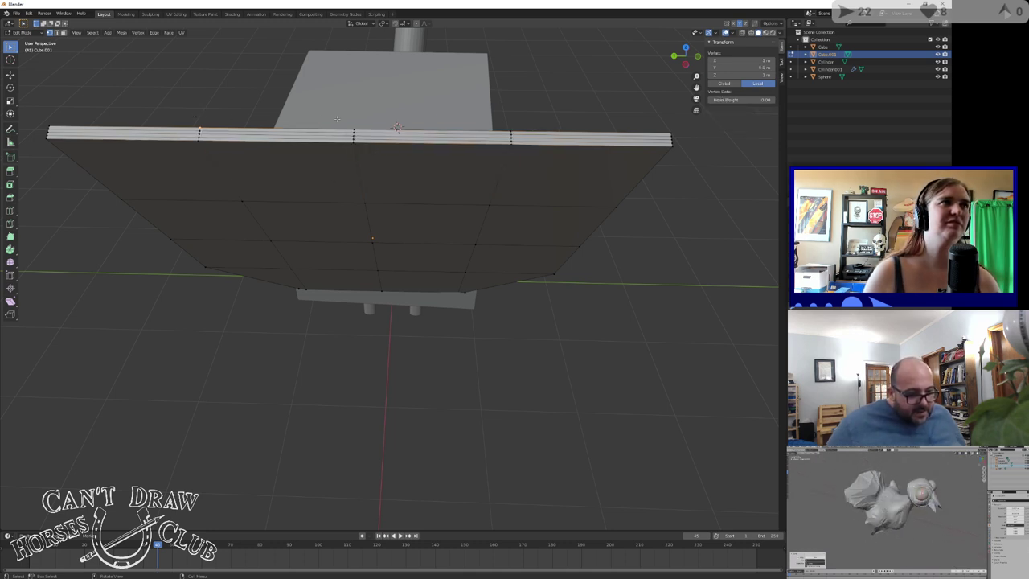
{"action": "left_click_drag", "start_coordinate": [336, 119], "coordinate": [381, 163]}
{"action": "key", "text": "g"}
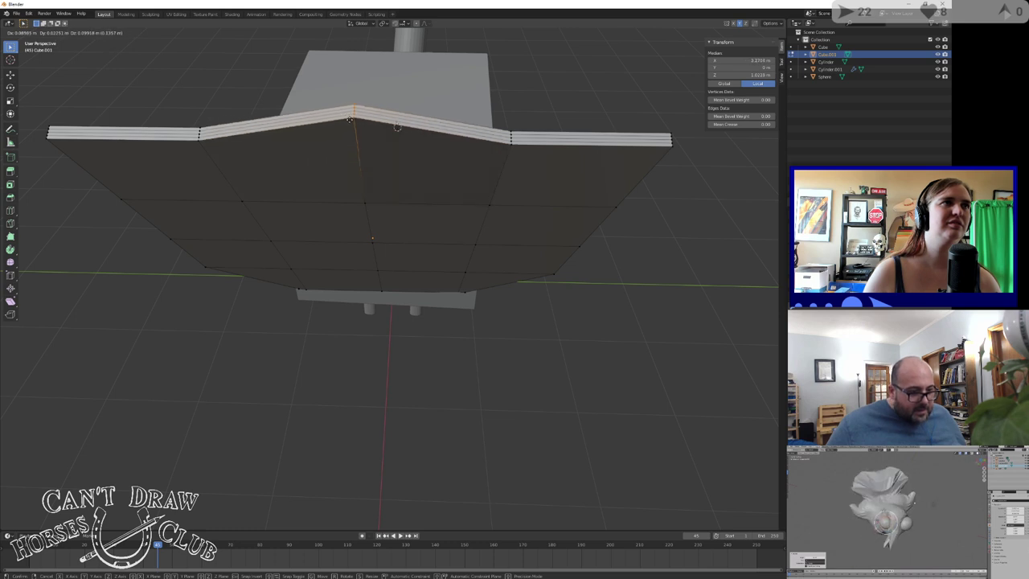
{"action": "left_click", "coordinate": [349, 119]}
Bend the slab's top edge by raising its intermediate vertices and pulling the outer corners outward, and return to Object Mode
{"action": "left_click_drag", "start_coordinate": [526, 165], "coordinate": [528, 164]}
{"action": "key", "text": "g"}
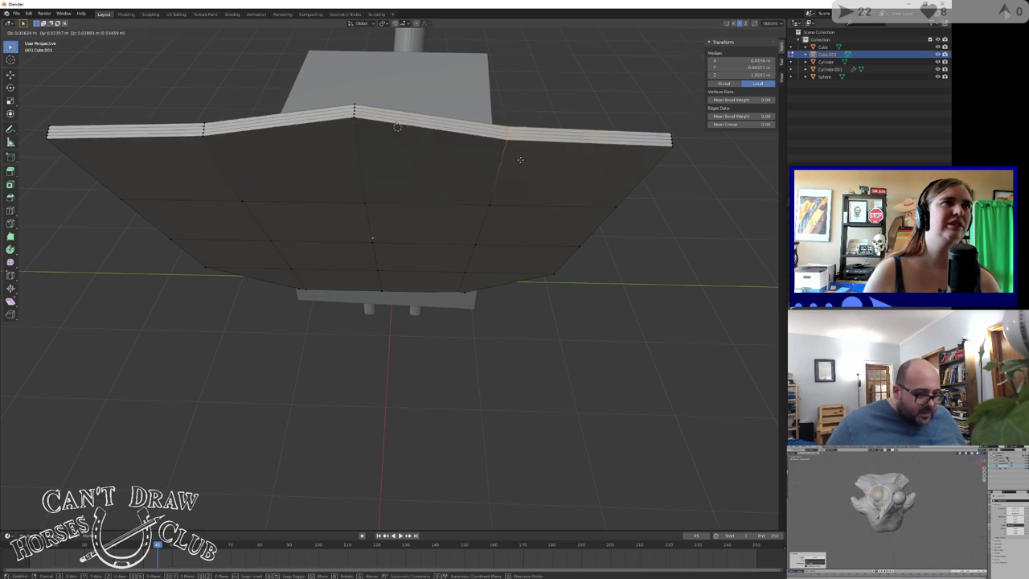
{"action": "left_click", "coordinate": [531, 135]}
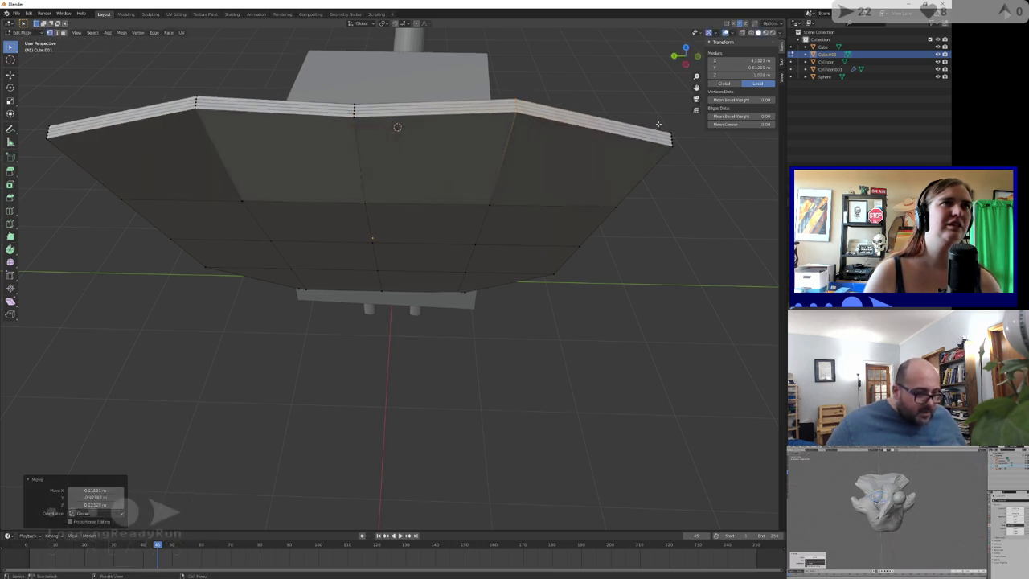
{"action": "key", "text": "g"}
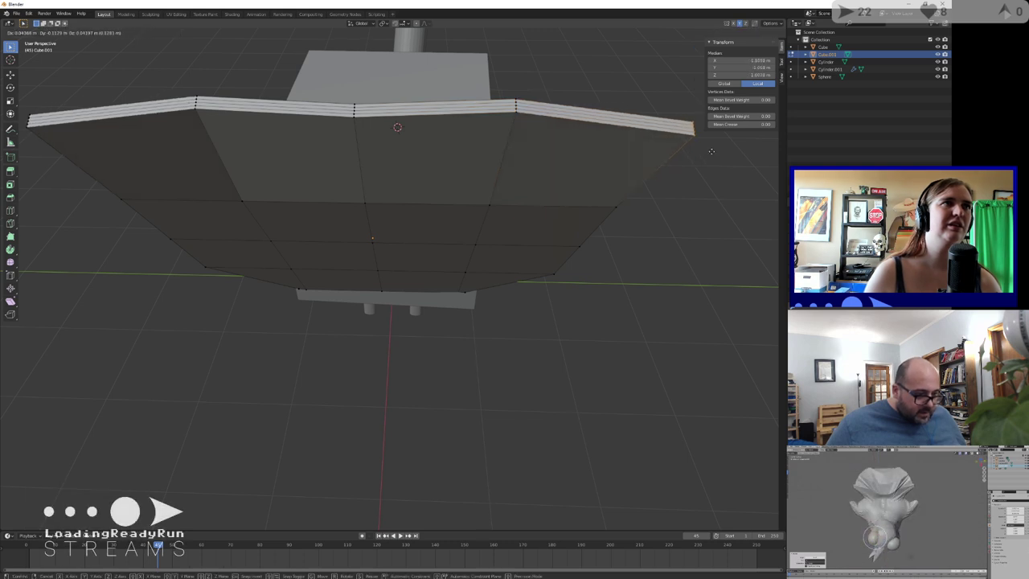
{"action": "left_click", "coordinate": [587, 170]}
{"action": "scroll", "coordinate": [528, 201], "scroll_direction": "down", "scroll_amount": 5}
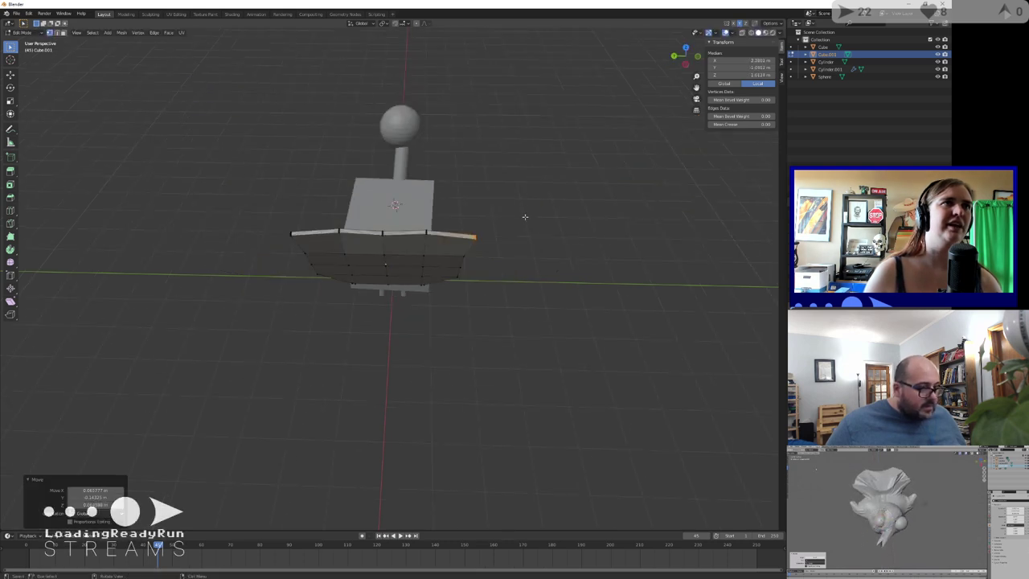
{"action": "middle_click_drag", "start_coordinate": [526, 217], "coordinate": [648, 216]}
{"action": "scroll", "coordinate": [430, 260], "scroll_direction": "up", "scroll_amount": 4}
{"action": "scroll", "coordinate": [427, 261], "scroll_direction": "down", "scroll_amount": 3}
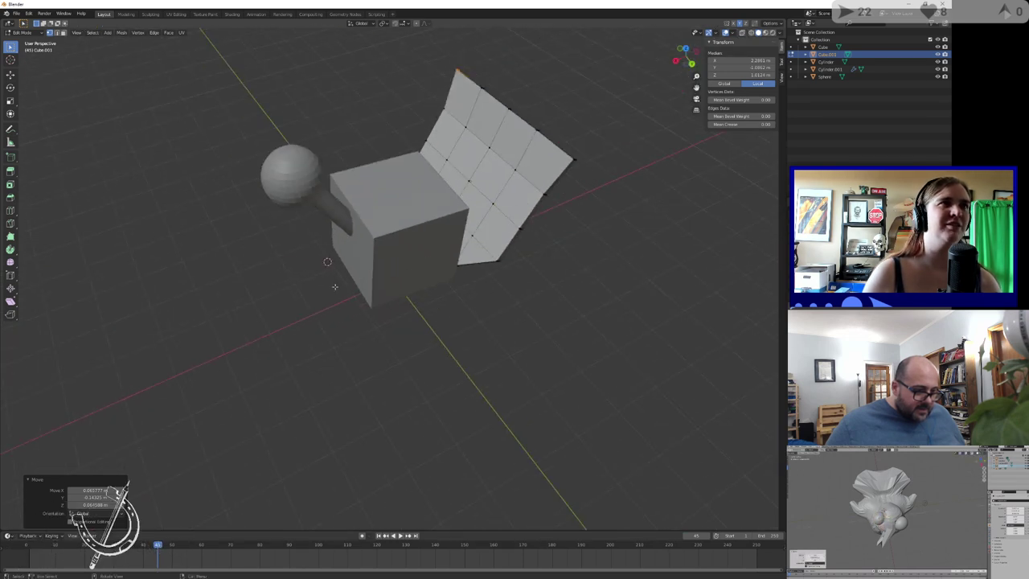
{"action": "key", "text": "Tab"}
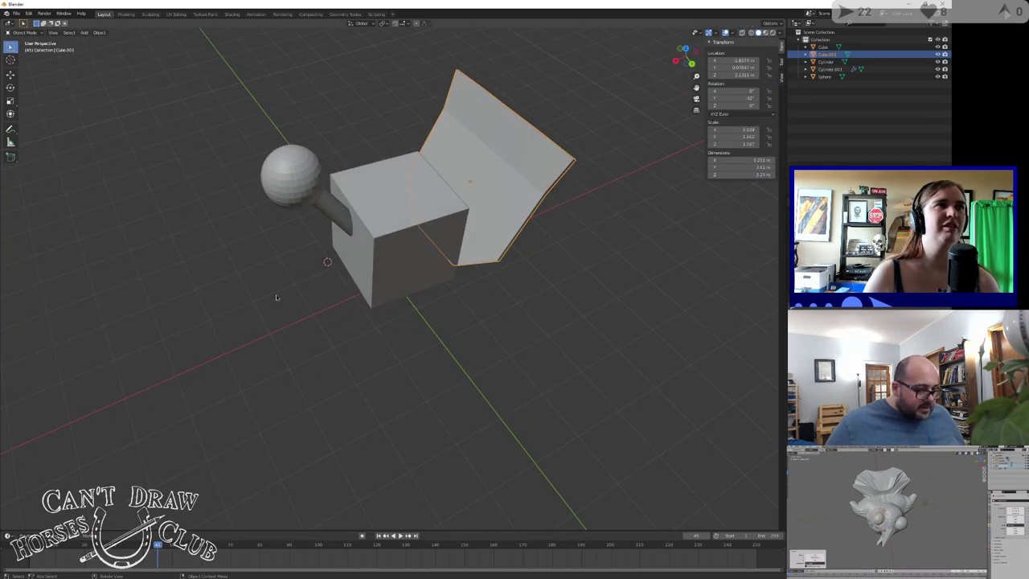
{"action": "middle_click_drag", "start_coordinate": [276, 297], "coordinate": [333, 261]}
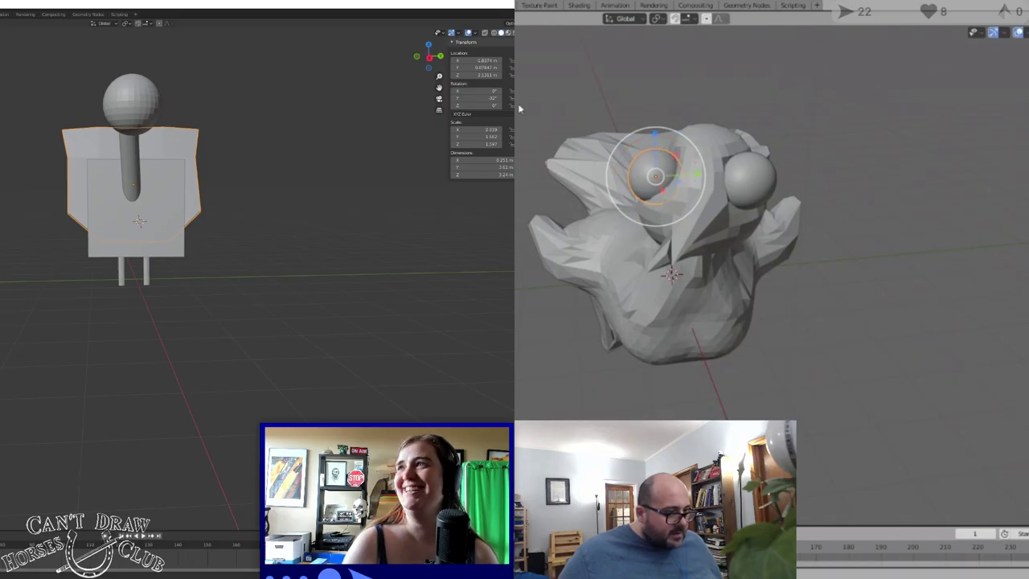
Scale the selected eye sphere on the sculpted bird's head and select the bird's body mesh
{"action": "key", "text": "s"}
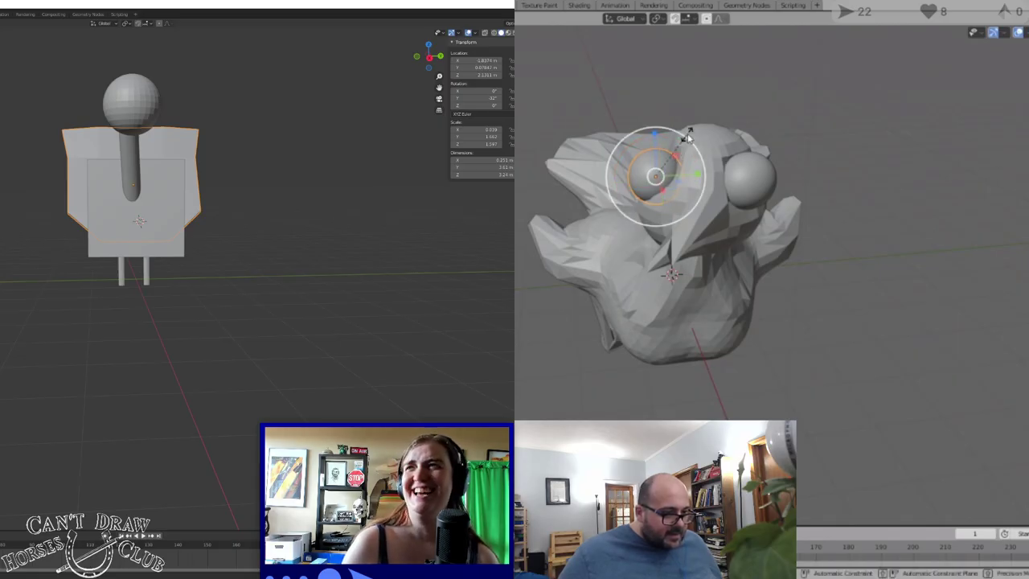
{"action": "left_click", "coordinate": [696, 129]}
{"action": "middle_click_drag", "start_coordinate": [694, 134], "coordinate": [796, 205]}
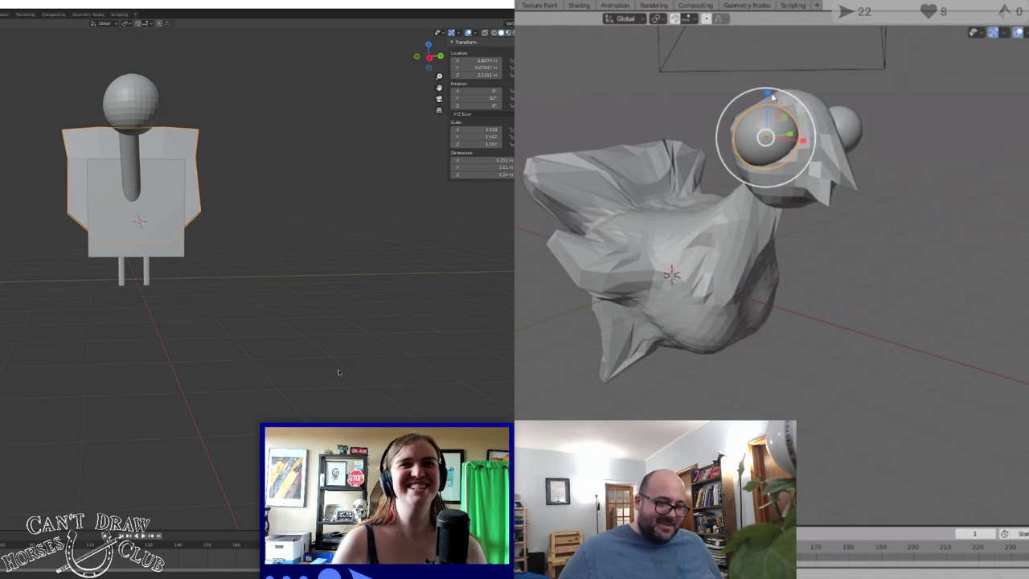
{"action": "middle_click_drag", "start_coordinate": [230, 334], "coordinate": [147, 338]}
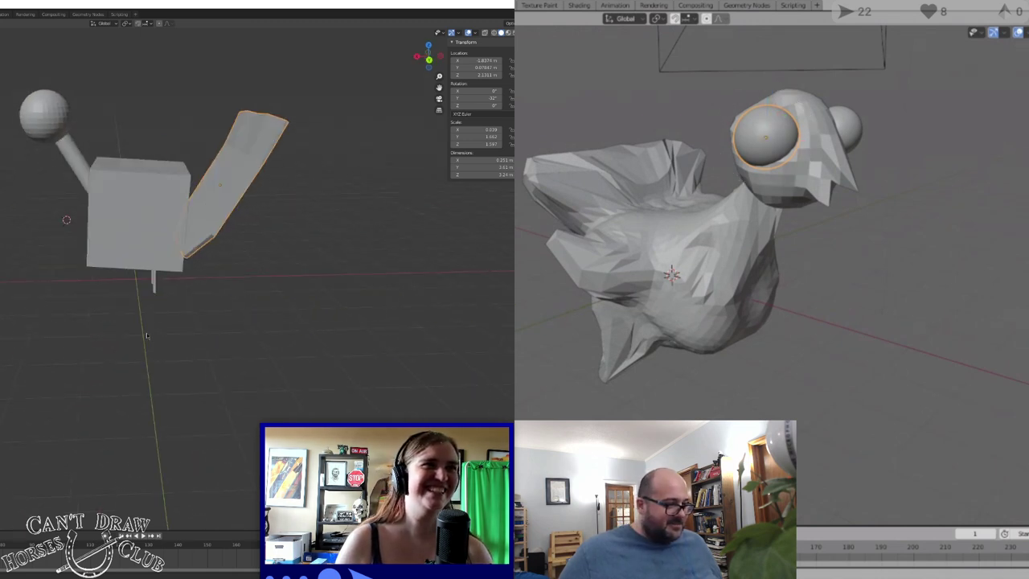
{"action": "left_click", "coordinate": [764, 108]}
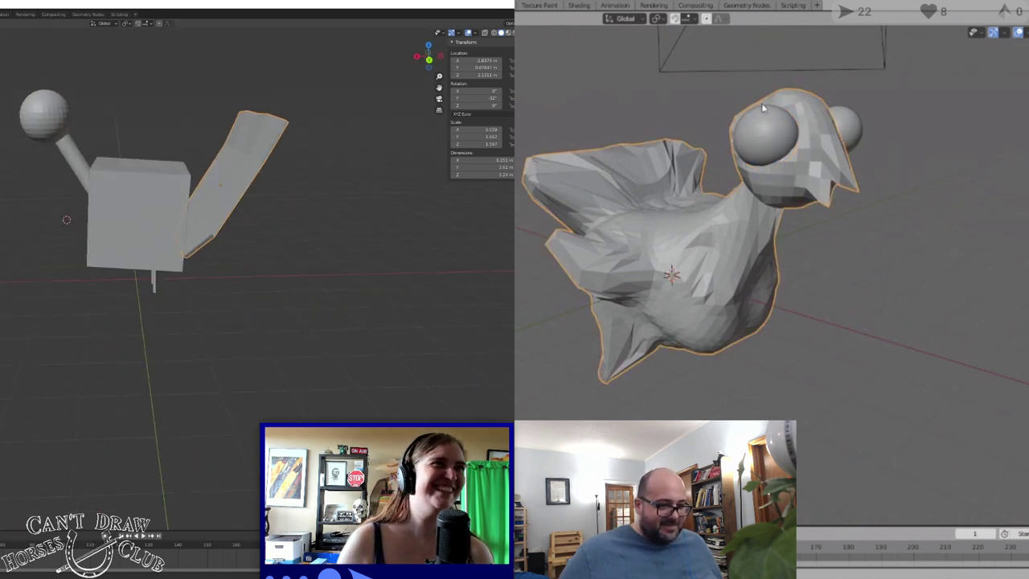
Select the near eye sphere on the sculpted bird and raise it slightly on the head
{"action": "left_click", "coordinate": [749, 160]}
{"action": "middle_click_drag", "start_coordinate": [809, 127], "coordinate": [538, 94]}
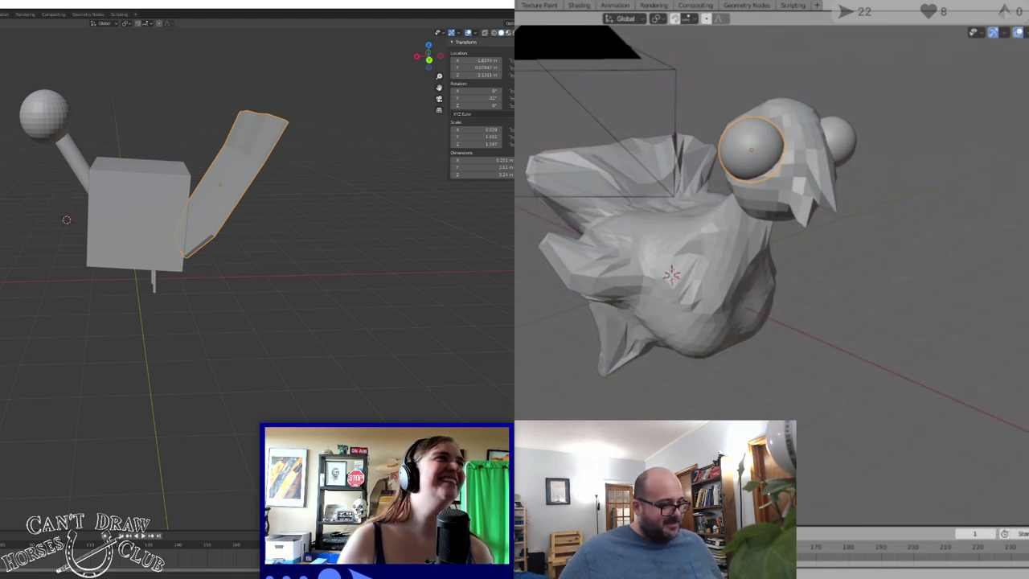
{"action": "left_click_drag", "start_coordinate": [755, 100], "coordinate": [753, 90]}
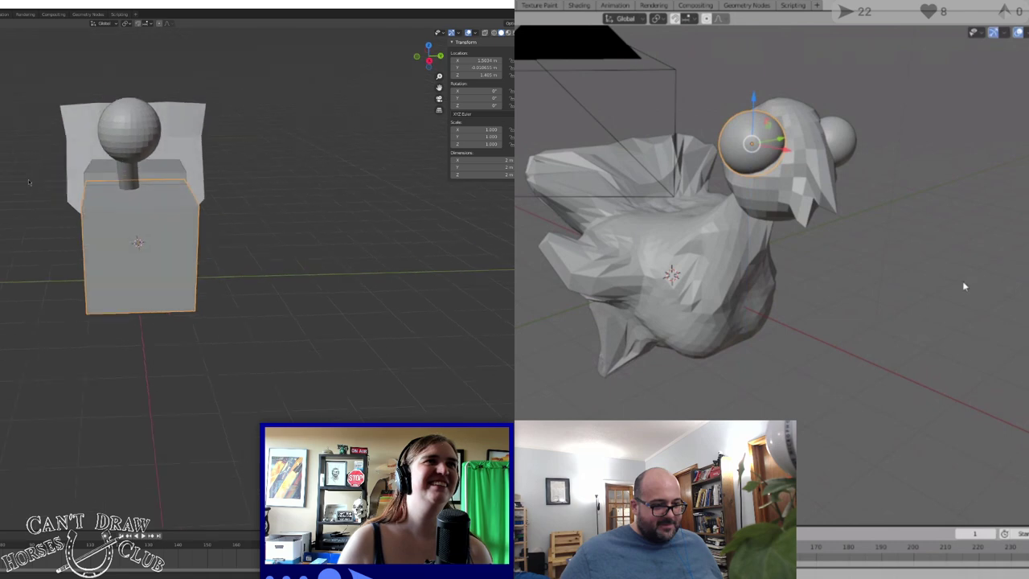
{"action": "mouse_move", "coordinate": [962, 280]}
{"action": "middle_mouse_down"}
{"action": "mouse_move", "coordinate": [933, 268]}
{"action": "mouse_move", "coordinate": [949, 277]}
{"action": "mouse_move", "coordinate": [955, 316]}
{"action": "mouse_move", "coordinate": [965, 263]}
{"action": "mouse_move", "coordinate": [969, 272]}
{"action": "middle_mouse_up"}
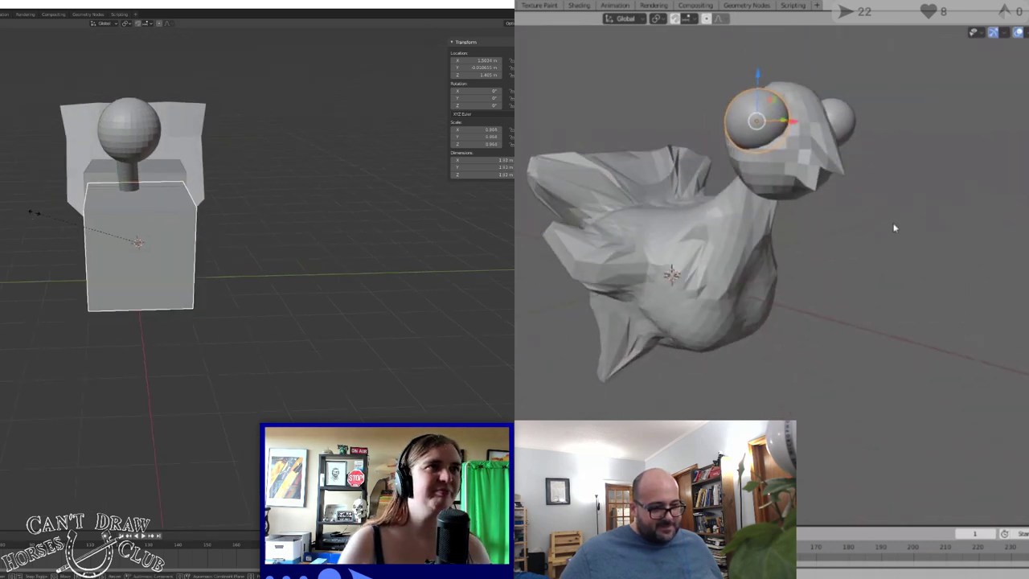
{"action": "middle_click_drag", "start_coordinate": [893, 227], "coordinate": [764, 245]}
Flatten the new cube along the Y axis into a thin upright slab, with a Y scale of about 0.05
{"action": "key", "text": "y"}
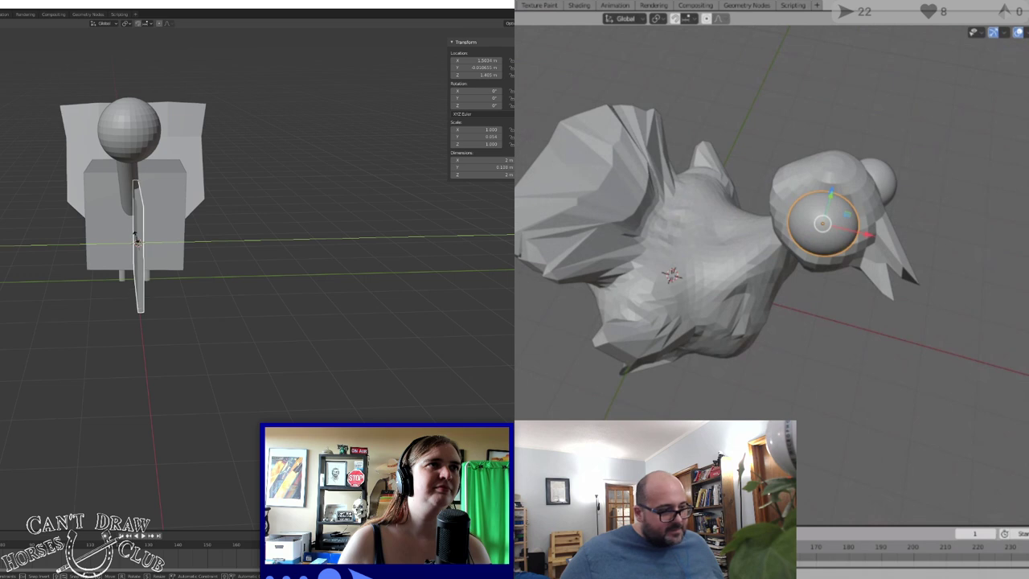
{"action": "left_click", "coordinate": [137, 241]}
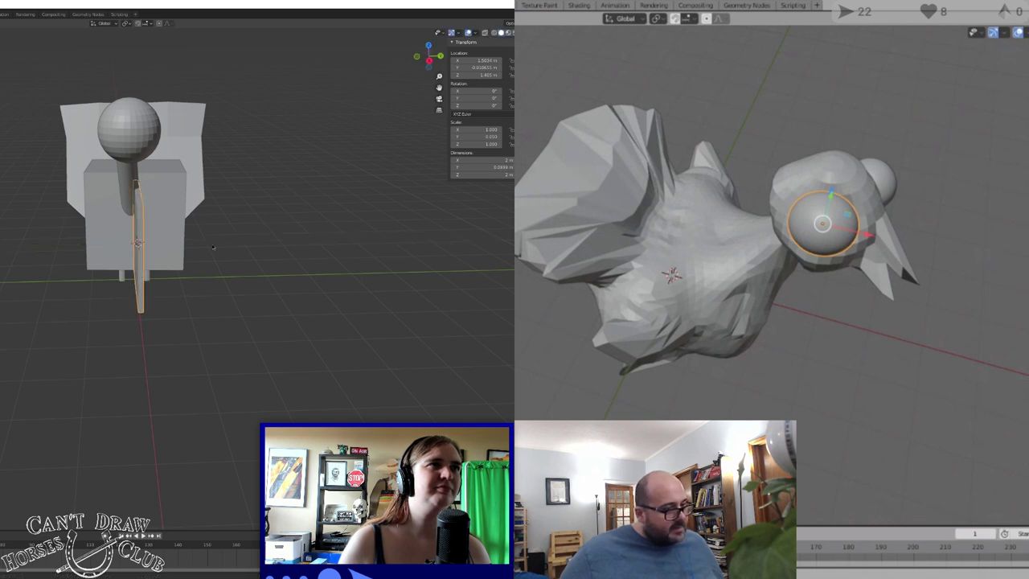
{"action": "middle_click_drag", "start_coordinate": [213, 247], "coordinate": [180, 243]}
Slide the sculpted bird's eye sphere back along the X axis and deselect it, and put the thin slab into Edit Mode
{"action": "left_click_drag", "start_coordinate": [866, 234], "coordinate": [799, 238]}
{"action": "mouse_move", "coordinate": [832, 297]}
{"action": "middle_mouse_down"}
{"action": "mouse_move", "coordinate": [813, 242]}
{"action": "mouse_move", "coordinate": [769, 230]}
{"action": "mouse_move", "coordinate": [769, 257]}
{"action": "mouse_move", "coordinate": [741, 252]}
{"action": "middle_mouse_up"}
{"action": "key", "text": "Tab"}
{"action": "mouse_move", "coordinate": [143, 312]}
{"action": "middle_mouse_down"}
{"action": "mouse_move", "coordinate": [182, 314]}
{"action": "mouse_move", "coordinate": [148, 328]}
{"action": "middle_mouse_up"}
{"action": "left_click", "coordinate": [896, 197]}
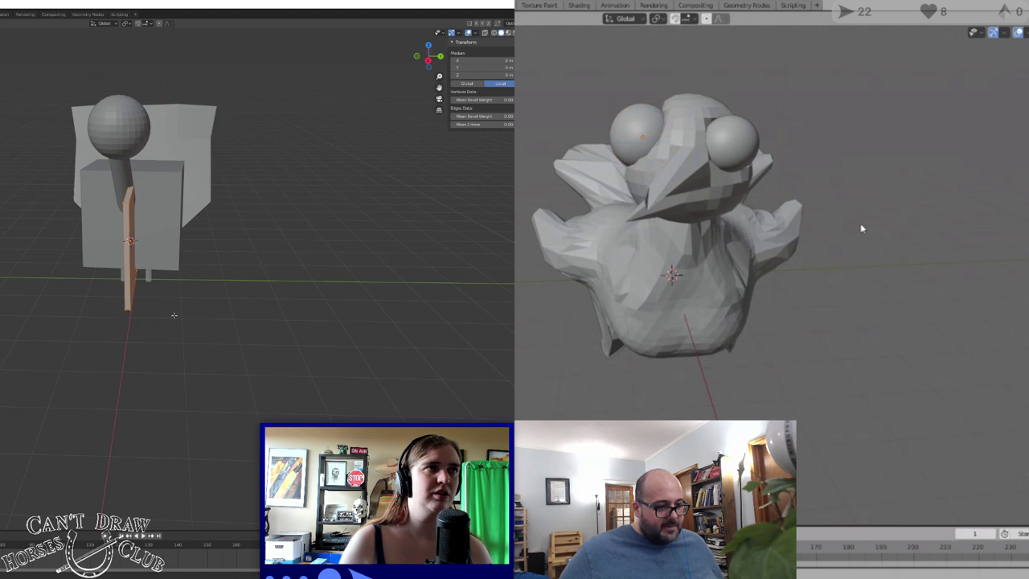
{"action": "scroll", "coordinate": [860, 227], "scroll_direction": "up", "scroll_amount": 2}
{"action": "scroll", "coordinate": [848, 213], "scroll_direction": "down", "scroll_amount": 4}
{"action": "scroll", "coordinate": [843, 191], "scroll_direction": "up", "scroll_amount": 2}
{"action": "middle_click_drag", "start_coordinate": [841, 191], "coordinate": [859, 191]}
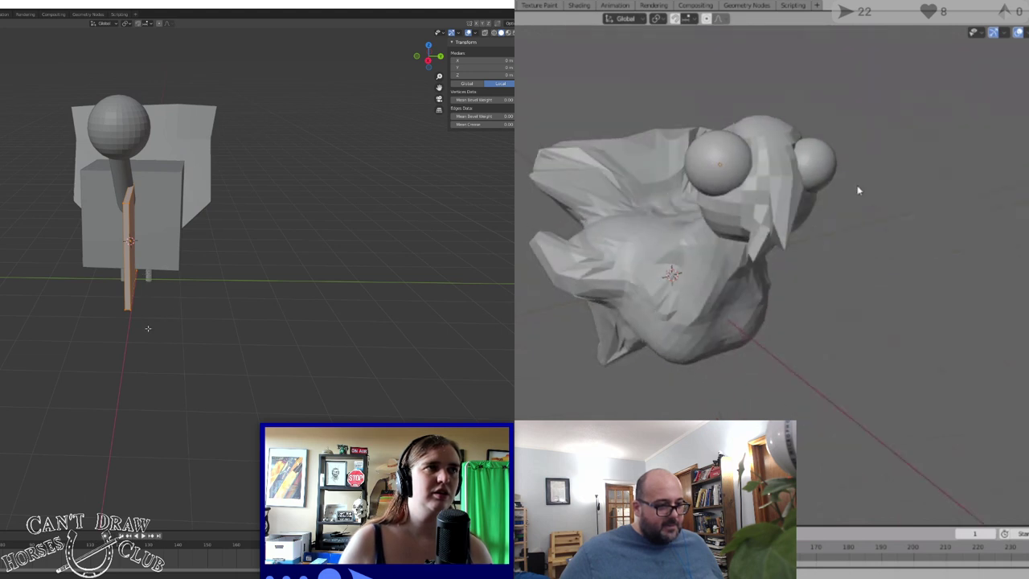
Move the thin slab's mesh out beside the cube body as a wing, and open the Sculpting workspace for the sculpted bird
{"action": "key", "text": "g"}
{"action": "left_click", "coordinate": [514, 5]}
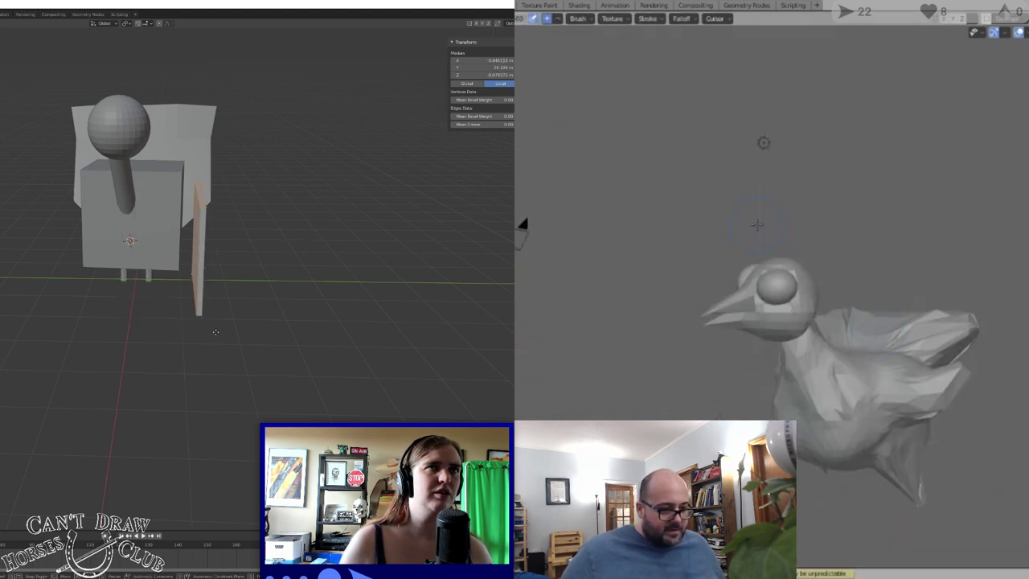
{"action": "middle_click_drag", "start_coordinate": [765, 226], "coordinate": [807, 228]}
{"action": "scroll", "coordinate": [806, 228], "scroll_direction": "up", "scroll_amount": 5}
{"action": "left_click", "coordinate": [216, 332]}
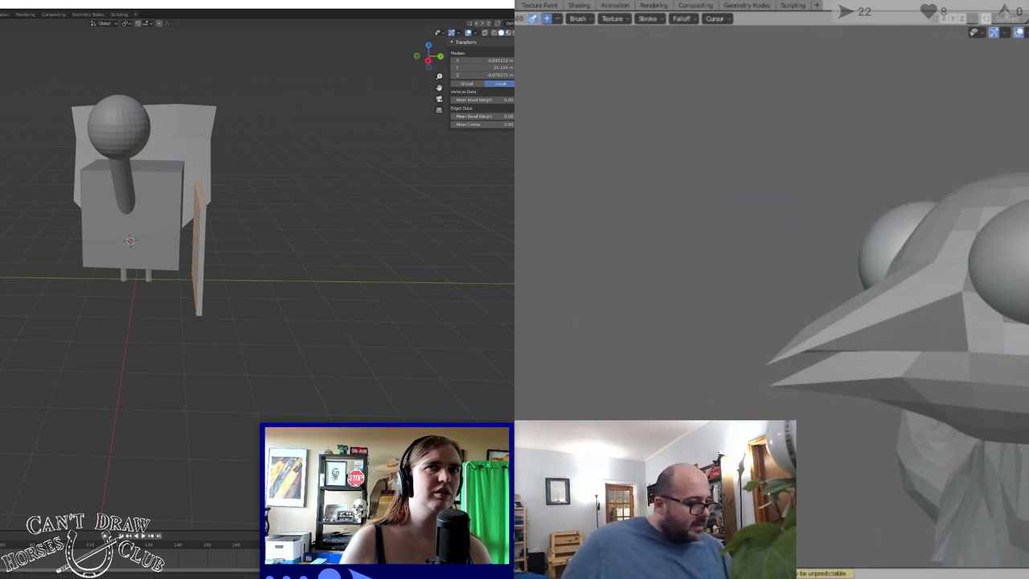
{"action": "middle_click_drag", "start_coordinate": [287, 257], "coordinate": [185, 247]}
{"action": "middle_click_drag", "start_coordinate": [67, 219], "coordinate": [153, 217], "text": "shift"}
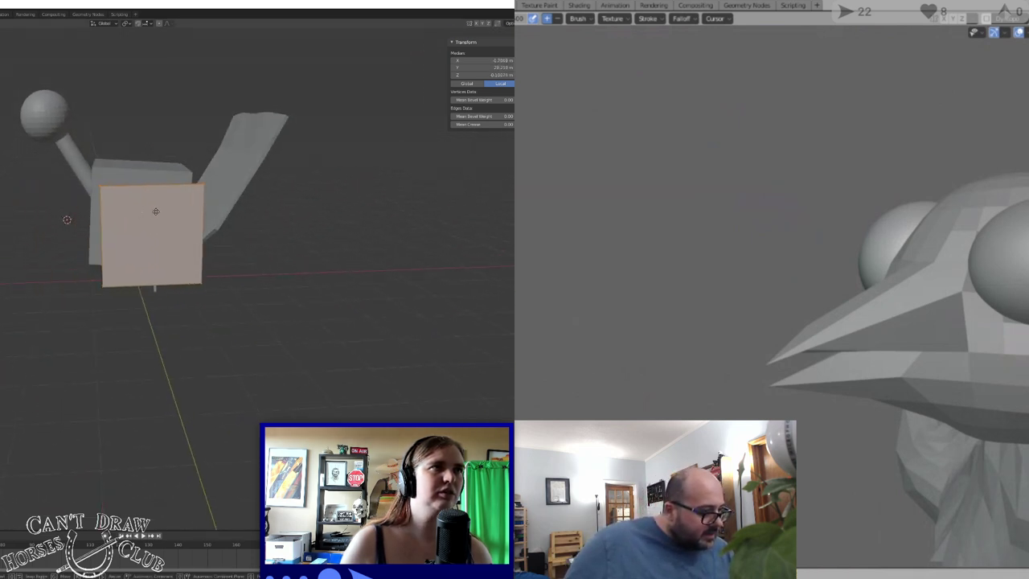
{"action": "scroll", "coordinate": [153, 218], "scroll_direction": "up", "scroll_amount": 3}
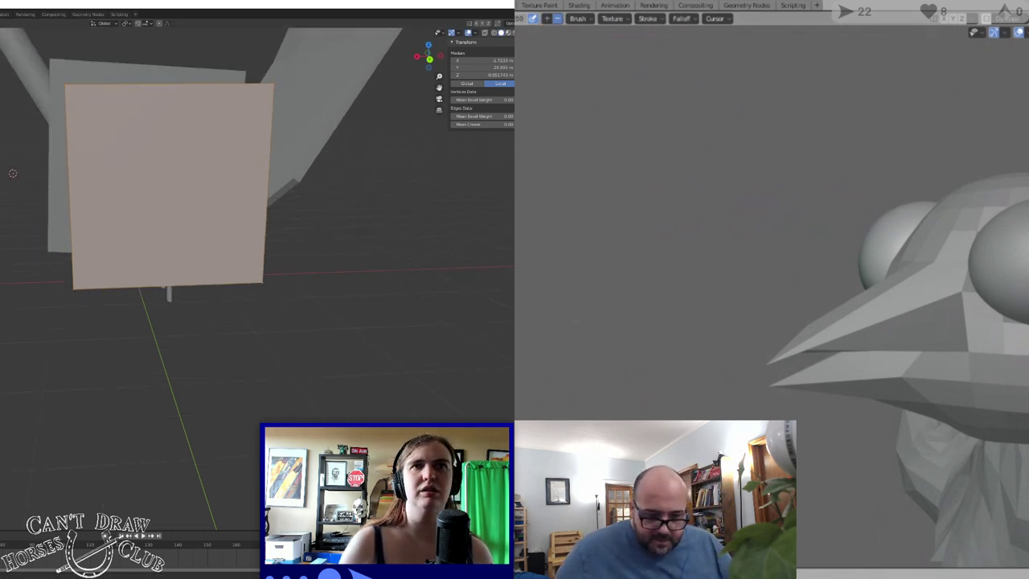
Subdivide the wing slab twice so each side face has a four-by-four grid
{"action": "right_click", "coordinate": [162, 164]}
{"action": "left_click", "coordinate": [160, 163]}
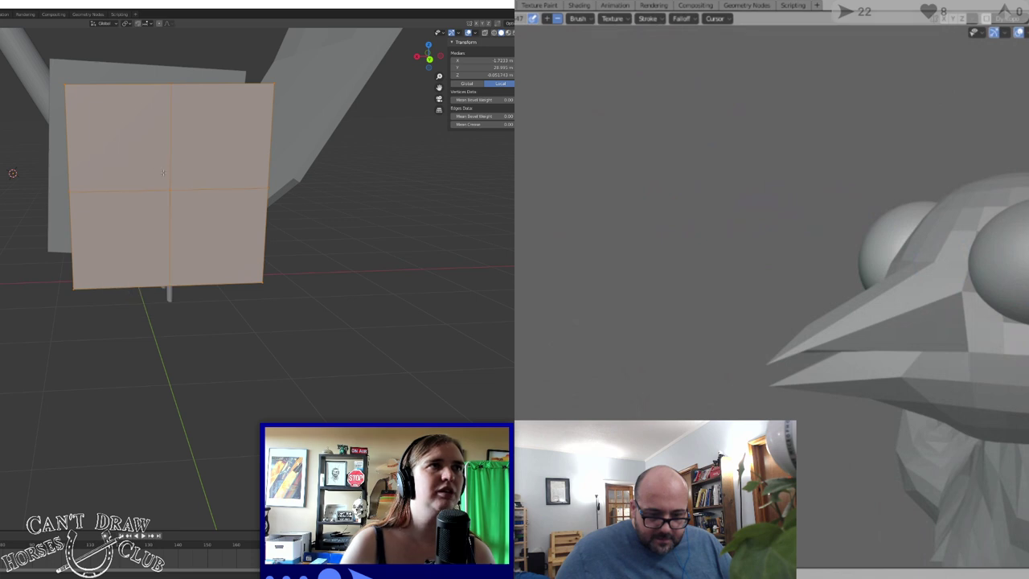
{"action": "right_click", "coordinate": [163, 172]}
{"action": "left_click", "coordinate": [163, 172]}
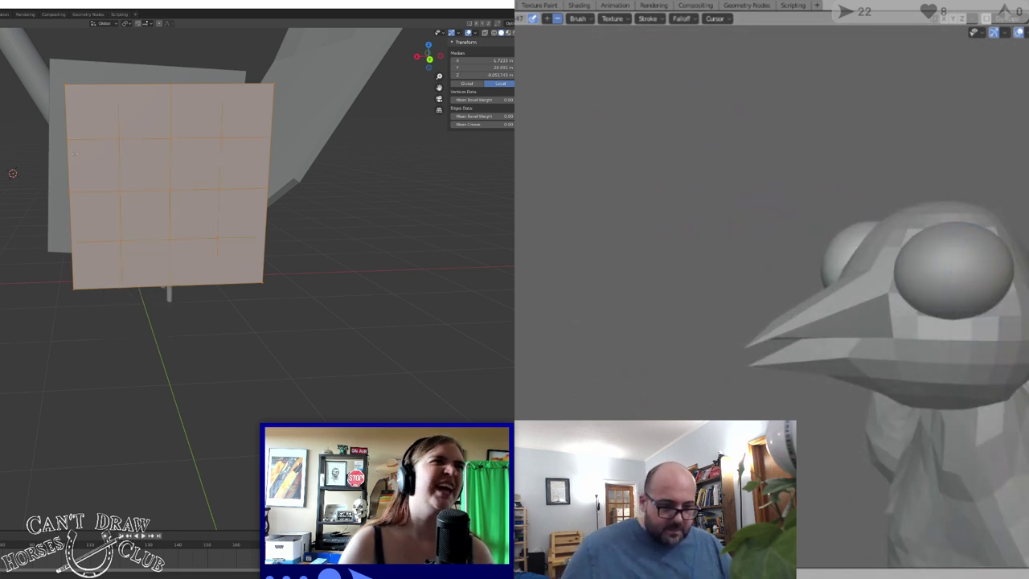
{"action": "middle_click_drag", "start_coordinate": [74, 153], "coordinate": [81, 191]}
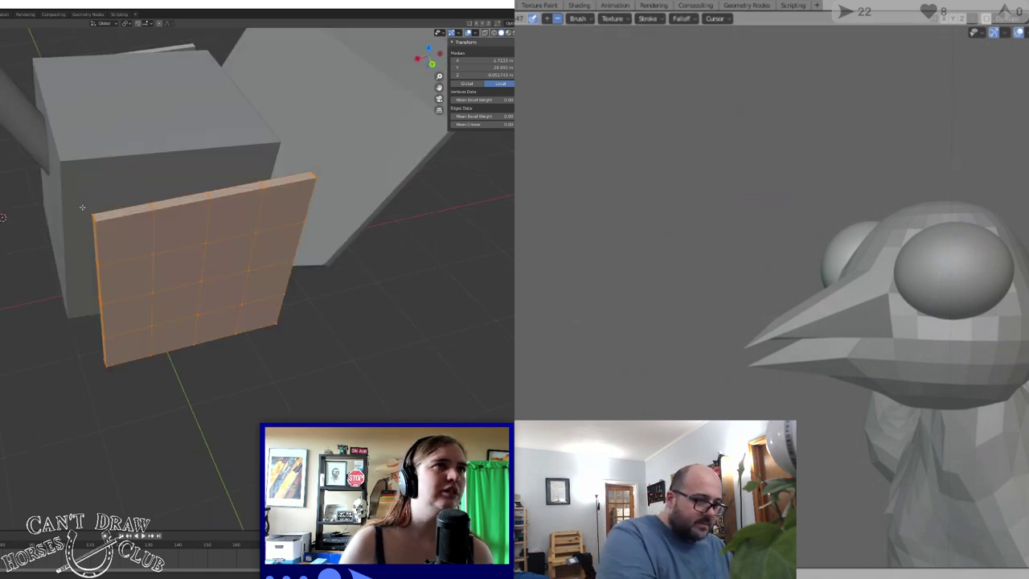
Return the sculpted bird's session to the Layout workspace and select the far eye sphere
{"action": "key", "text": "ctrl+Page_Up"}
{"action": "left_click", "coordinate": [836, 177]}
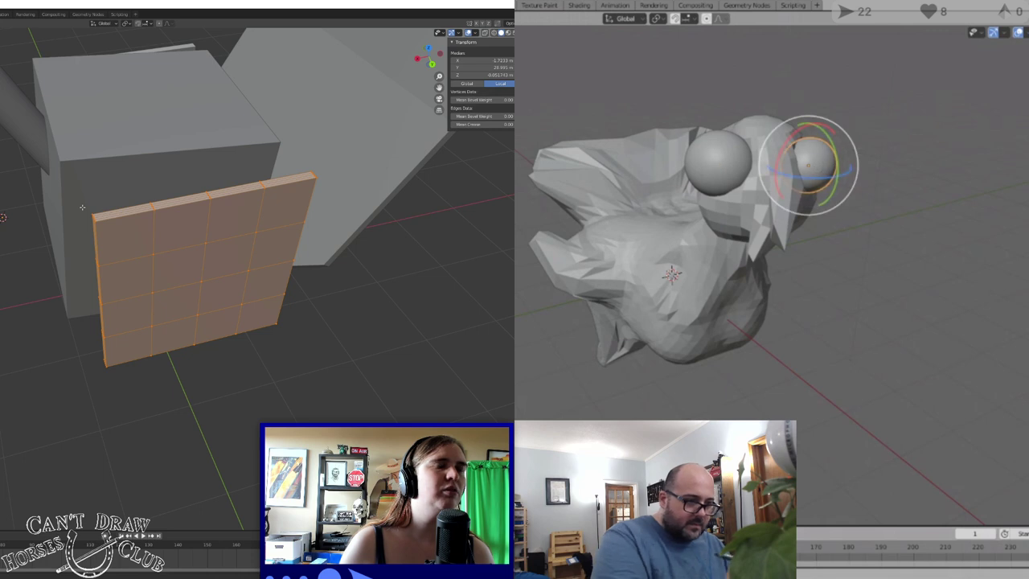
{"action": "mouse_move", "coordinate": [82, 207]}
{"action": "middle_mouse_down"}
{"action": "mouse_move", "coordinate": [60, 182]}
{"action": "mouse_move", "coordinate": [75, 204]}
{"action": "middle_mouse_up"}
Select the rear three vertex columns on the wing slab's top edge and lower them toward the body
{"action": "key", "text": "alt+a"}
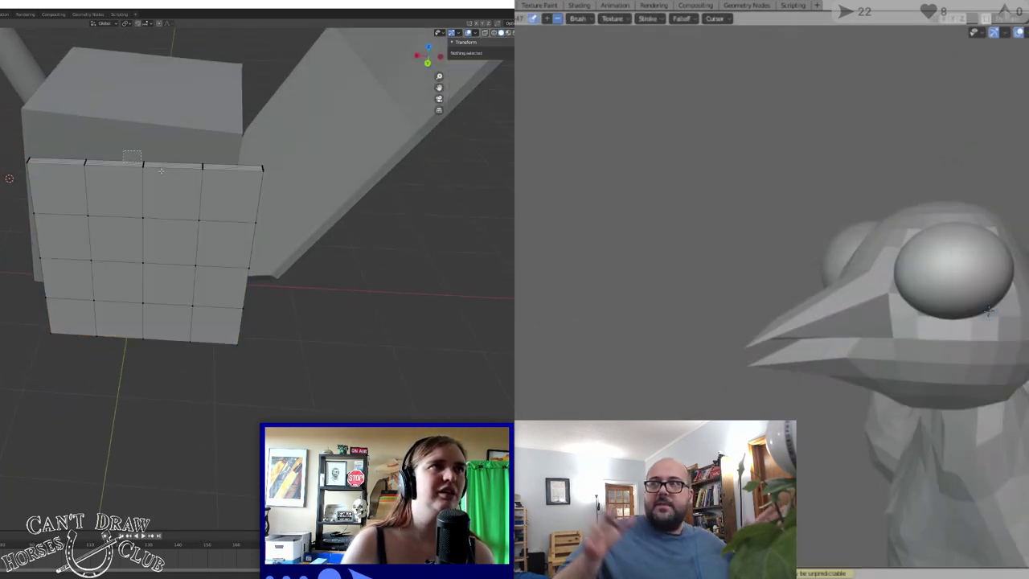
{"action": "left_click_drag", "start_coordinate": [276, 184], "coordinate": [258, 178]}
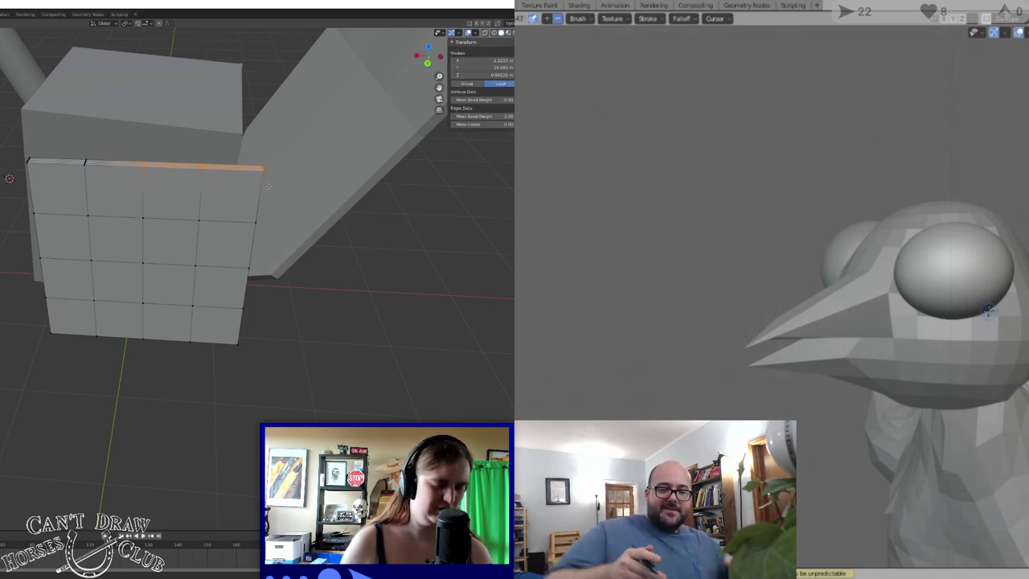
{"action": "key", "text": "g"}
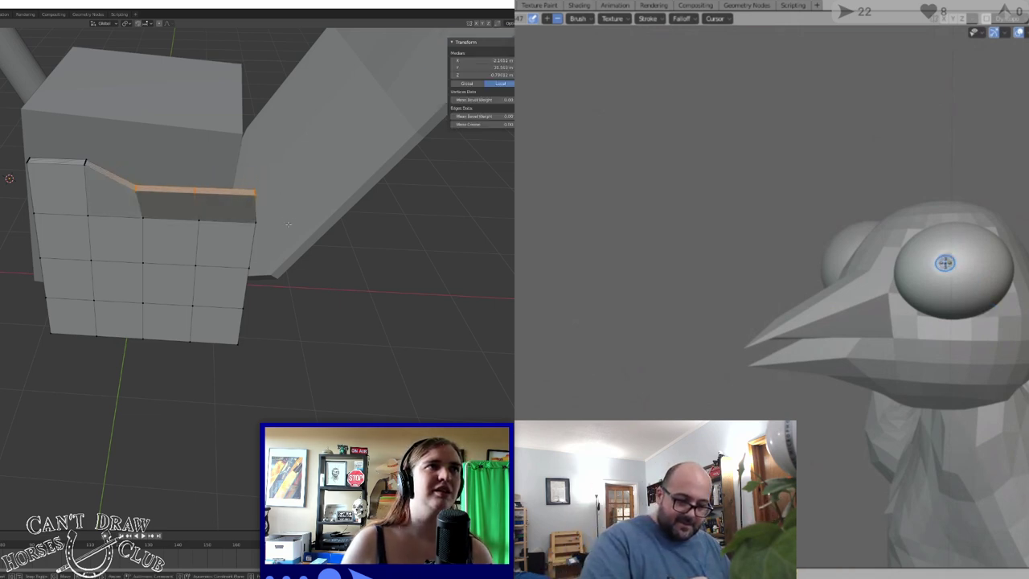
Select the vertices along the wing slab's rear edge and move them inward toward the body
{"action": "middle_click_drag", "start_coordinate": [282, 221], "coordinate": [104, 201]}
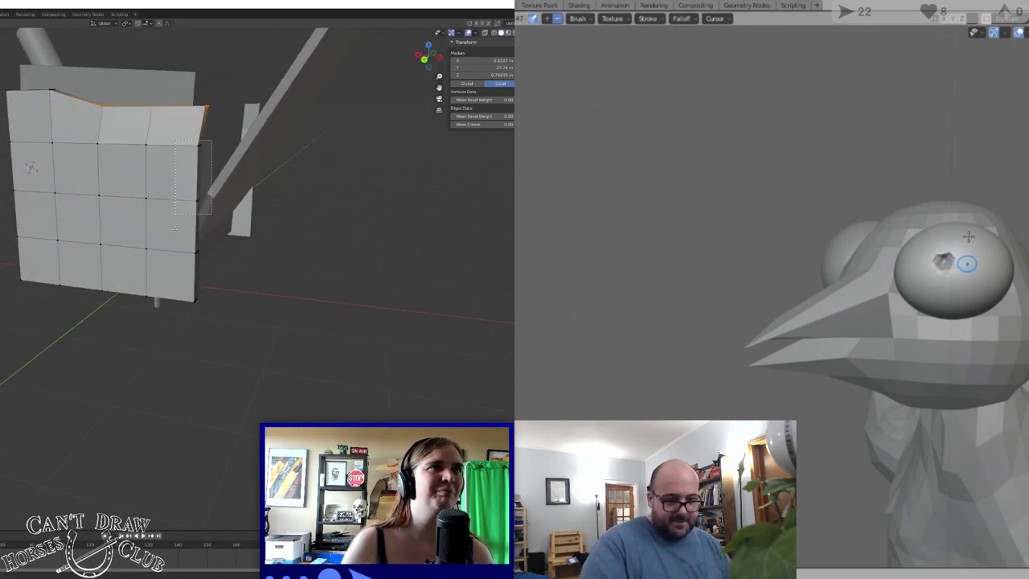
{"action": "left_click_drag", "start_coordinate": [174, 307], "coordinate": [174, 307]}
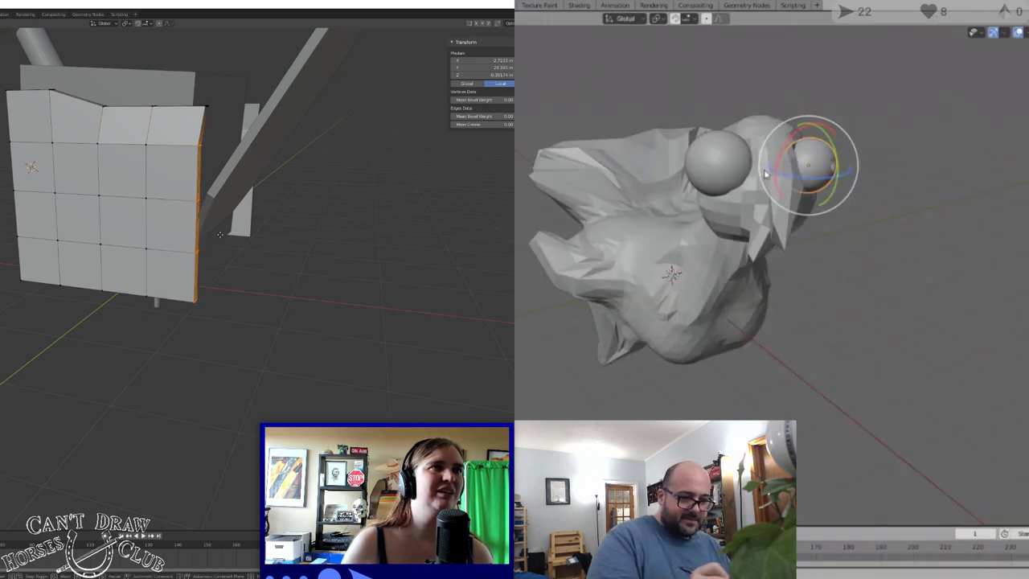
{"action": "left_click", "coordinate": [229, 222]}
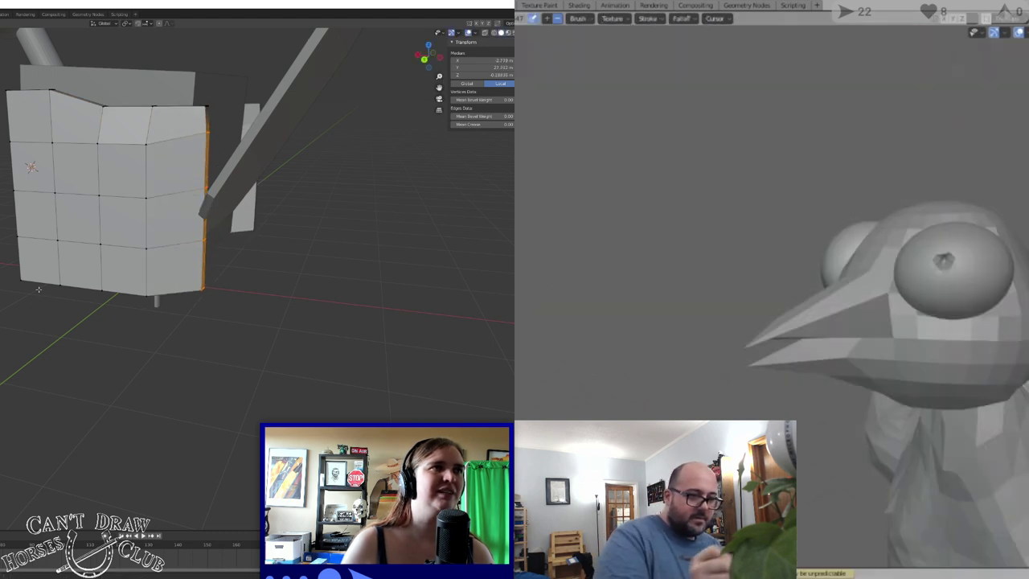
Select the wing slab's bottom-edge vertices except the rear corner and shift them in toward the body
{"action": "middle_click_drag", "start_coordinate": [6, 293], "coordinate": [60, 181]}
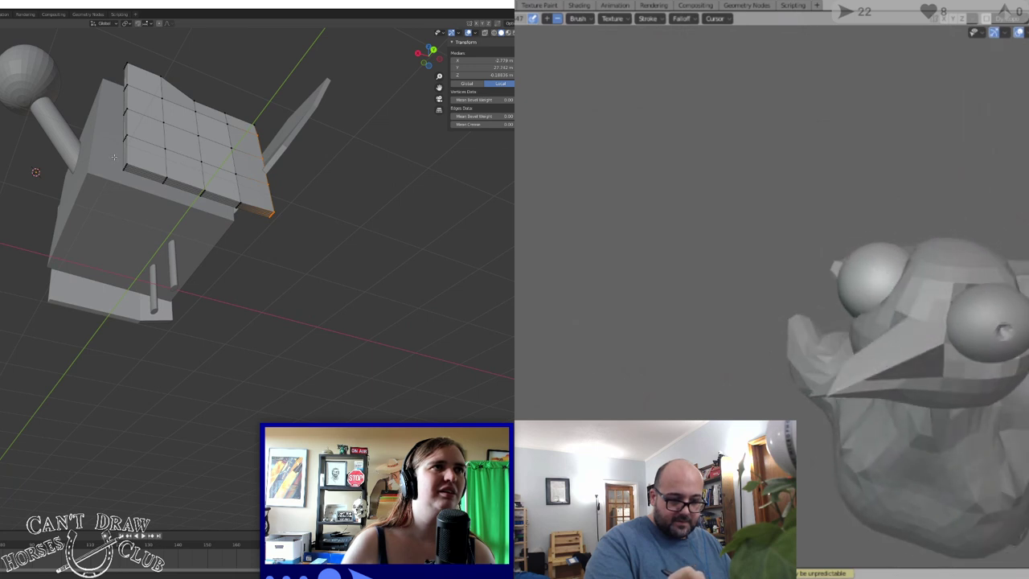
{"action": "left_click_drag", "start_coordinate": [114, 158], "coordinate": [243, 219]}
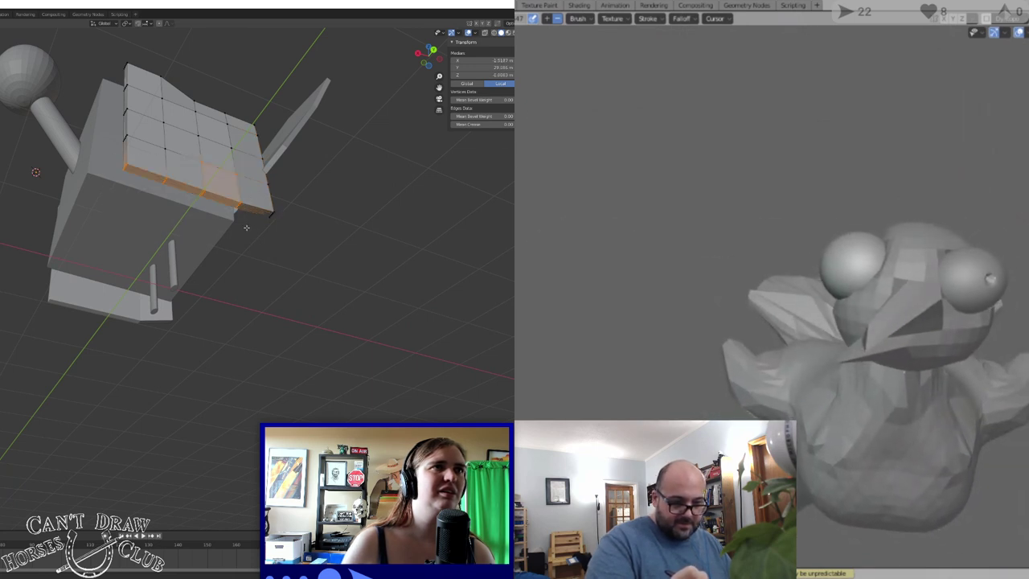
{"action": "key", "text": "g"}
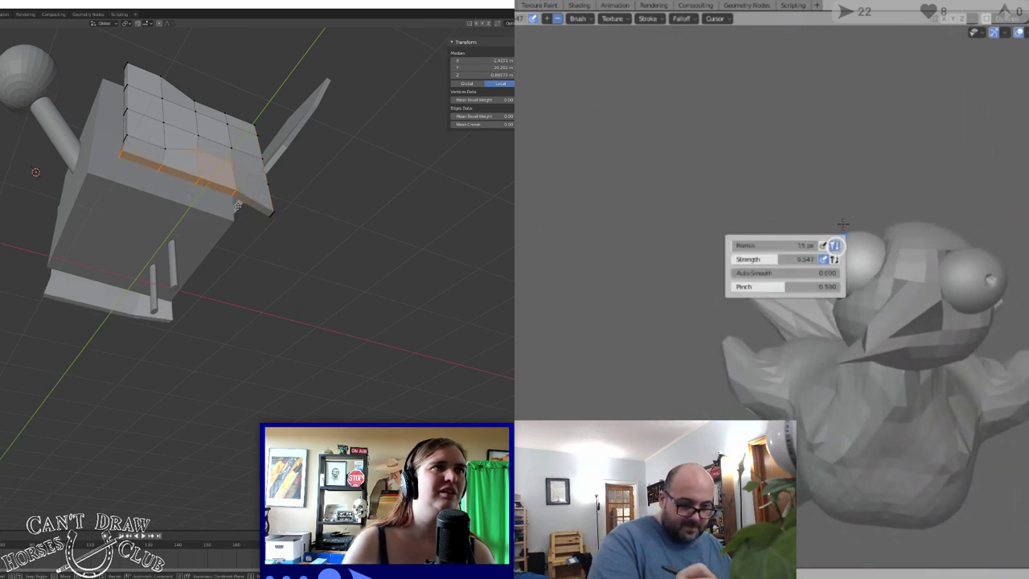
{"action": "left_click", "coordinate": [243, 204]}
Move the wing slab's lower front corner vertices upward to cut off the corner
{"action": "middle_click_drag", "start_coordinate": [243, 205], "coordinate": [120, 264]}
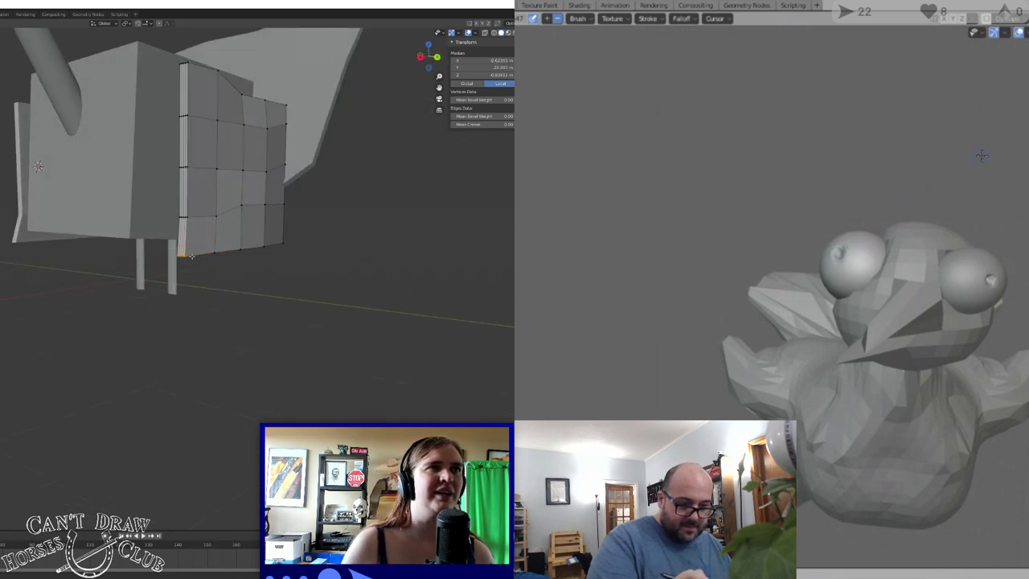
{"action": "key", "text": "g"}
{"action": "left_click", "coordinate": [213, 231]}
{"action": "middle_click_drag", "start_coordinate": [214, 283], "coordinate": [182, 277]}
{"action": "right_click", "coordinate": [839, 254]}
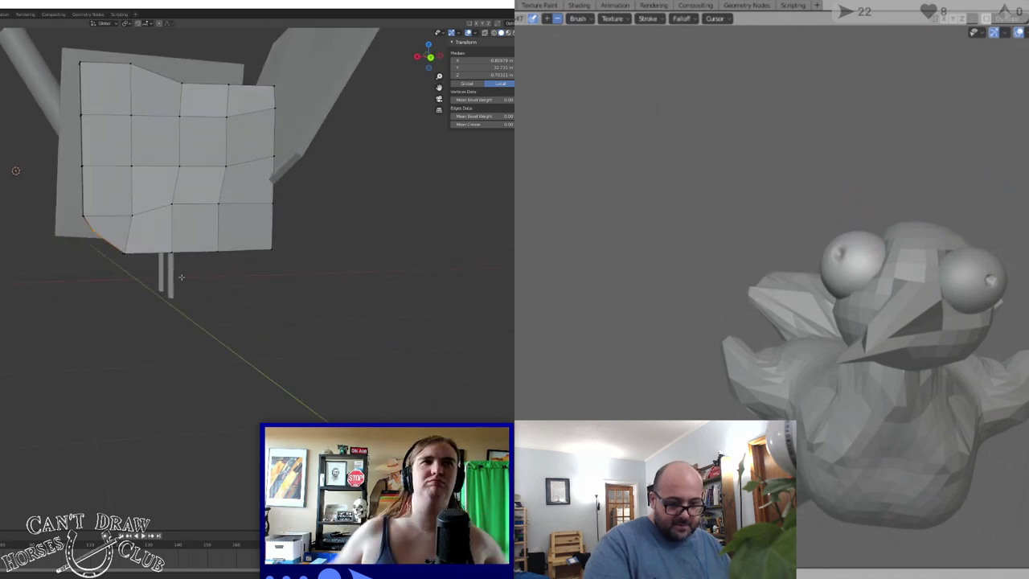
Pull the wing slab's upper front and upper rear corner vertices inward and down to round the top outline
{"action": "middle_click_drag", "start_coordinate": [79, 81], "coordinate": [90, 215]}
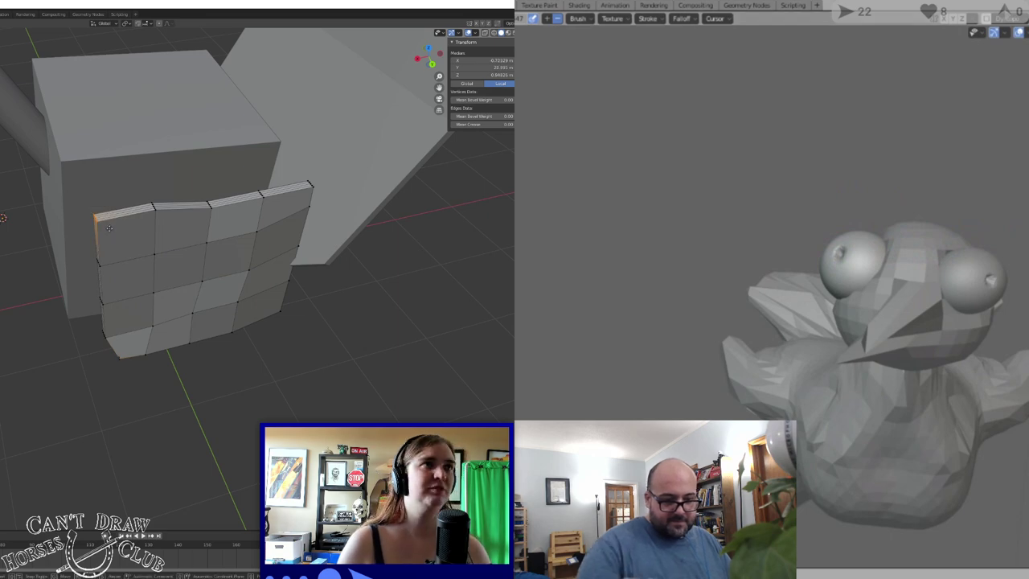
{"action": "middle_click_drag", "start_coordinate": [110, 228], "coordinate": [54, 165]}
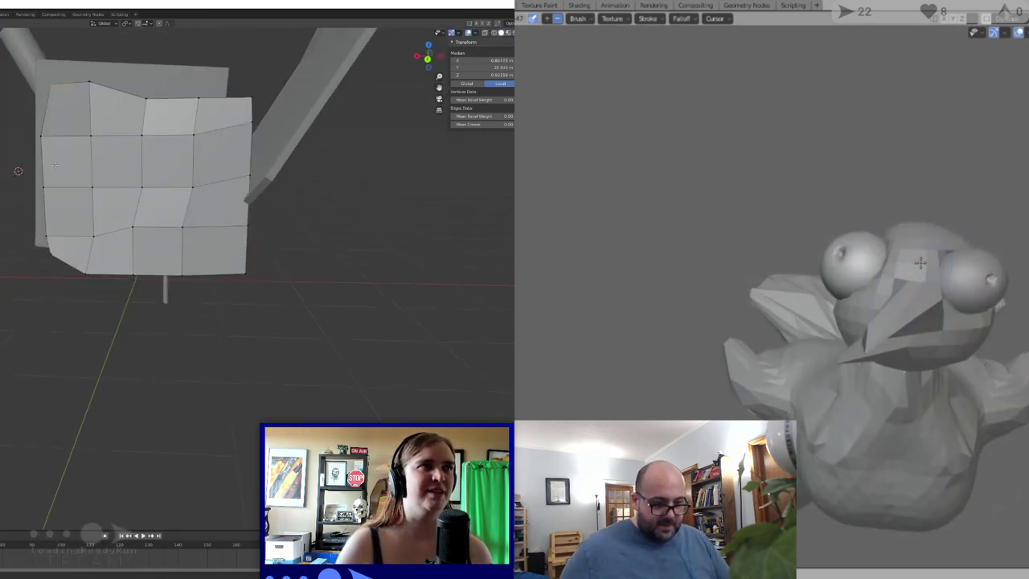
{"action": "mouse_move", "coordinate": [920, 263]}
{"action": "middle_mouse_down"}
{"action": "mouse_move", "coordinate": [873, 279]}
{"action": "mouse_move", "coordinate": [873, 218]}
{"action": "mouse_move", "coordinate": [986, 198]}
{"action": "middle_mouse_up"}
{"action": "mouse_move", "coordinate": [54, 165]}
{"action": "middle_mouse_down"}
{"action": "mouse_move", "coordinate": [200, 117]}
{"action": "mouse_move", "coordinate": [219, 157]}
{"action": "middle_mouse_up"}
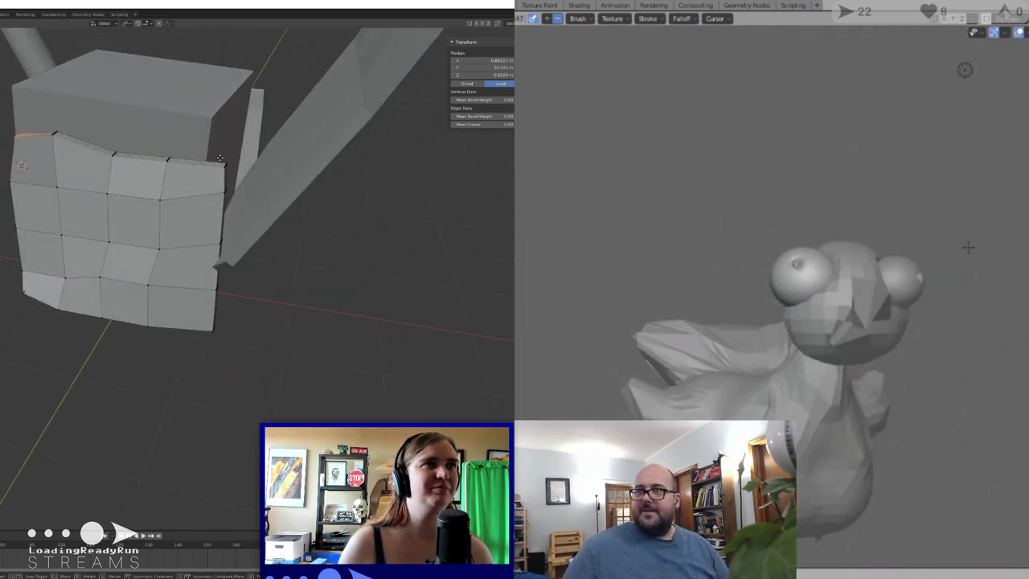
{"action": "middle_click_drag", "start_coordinate": [969, 248], "coordinate": [965, 256]}
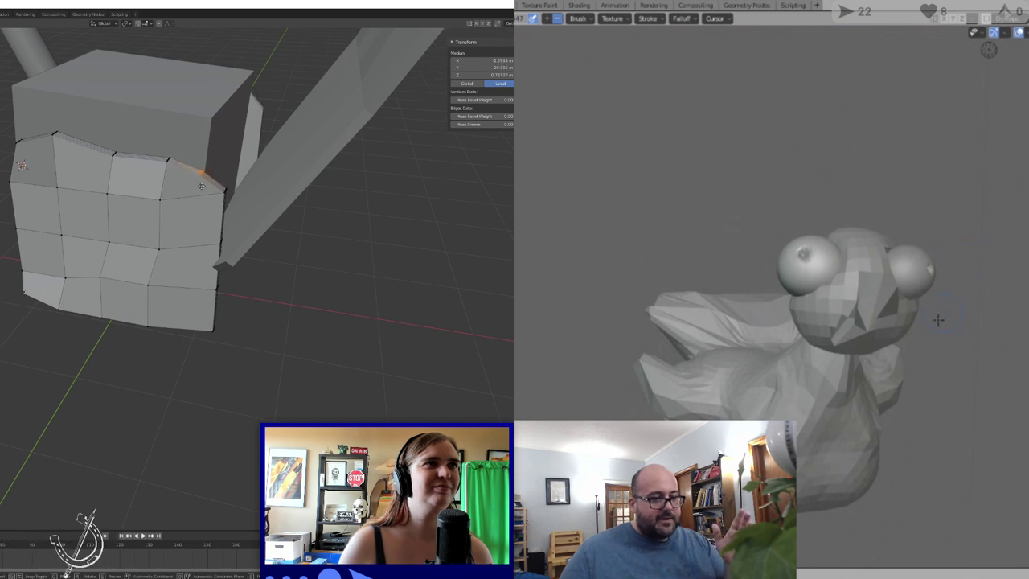
{"action": "left_click", "coordinate": [201, 186]}
Select the wing slab's lower rear corner vertices and raise them to round off the corner
{"action": "middle_click_drag", "start_coordinate": [223, 329], "coordinate": [198, 305]}
{"action": "mouse_move", "coordinate": [820, 345]}
{"action": "middle_mouse_down"}
{"action": "mouse_move", "coordinate": [930, 368]}
{"action": "mouse_move", "coordinate": [874, 416]}
{"action": "mouse_move", "coordinate": [885, 429]}
{"action": "mouse_move", "coordinate": [828, 430]}
{"action": "middle_mouse_up"}
{"action": "left_click", "coordinate": [144, 272], "text": "shift"}
{"action": "key", "text": "g"}
{"action": "left_click", "coordinate": [123, 248]}
{"action": "scroll", "coordinate": [895, 446], "scroll_direction": "up", "scroll_amount": 1}
{"action": "scroll", "coordinate": [836, 448], "scroll_direction": "down", "scroll_amount": 1}
{"action": "scroll", "coordinate": [836, 448], "scroll_direction": "up", "scroll_amount": 2}
{"action": "middle_click_drag", "start_coordinate": [82, 282], "coordinate": [120, 314]}
{"action": "mouse_move", "coordinate": [828, 430]}
{"action": "middle_mouse_down"}
{"action": "mouse_move", "coordinate": [763, 409]}
{"action": "mouse_move", "coordinate": [863, 421]}
{"action": "mouse_move", "coordinate": [862, 389]}
{"action": "middle_mouse_up"}
{"action": "mouse_move", "coordinate": [120, 315]}
{"action": "middle_mouse_down"}
{"action": "mouse_move", "coordinate": [167, 323]}
{"action": "mouse_move", "coordinate": [250, 312]}
{"action": "mouse_move", "coordinate": [200, 319]}
{"action": "mouse_move", "coordinate": [193, 305]}
{"action": "mouse_move", "coordinate": [156, 303]}
{"action": "mouse_move", "coordinate": [162, 312]}
{"action": "mouse_move", "coordinate": [165, 300]}
{"action": "middle_mouse_up"}
{"action": "scroll", "coordinate": [796, 295], "scroll_direction": "up", "scroll_amount": 2}
{"action": "scroll", "coordinate": [775, 242], "scroll_direction": "down", "scroll_amount": 4}
{"action": "mouse_move", "coordinate": [775, 242]}
{"action": "middle_mouse_down"}
{"action": "mouse_move", "coordinate": [792, 282]}
{"action": "mouse_move", "coordinate": [780, 273]}
{"action": "middle_mouse_up"}
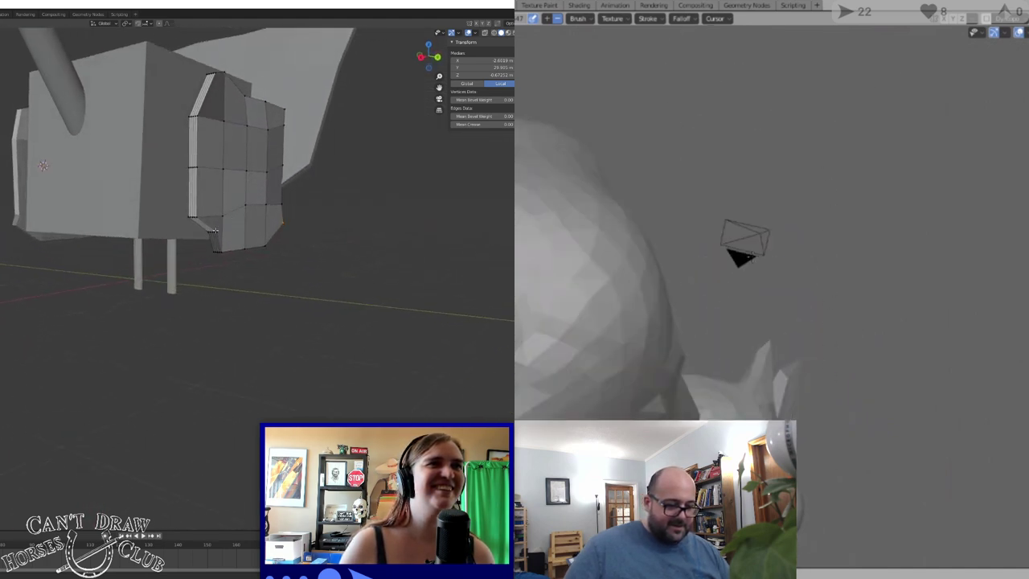
Select the wing slab's lower front corner vertices and reposition them to bend the front of the wing
{"action": "left_click_drag", "start_coordinate": [223, 226], "coordinate": [206, 240]}
{"action": "middle_click_drag", "start_coordinate": [780, 273], "coordinate": [772, 267]}
{"action": "left_click_drag", "start_coordinate": [207, 240], "coordinate": [199, 238]}
{"action": "middle_click_drag", "start_coordinate": [772, 267], "coordinate": [729, 403]}
{"action": "middle_click_drag", "start_coordinate": [200, 235], "coordinate": [210, 236]}
{"action": "middle_click_drag", "start_coordinate": [729, 403], "coordinate": [708, 386]}
{"action": "middle_click_drag", "start_coordinate": [210, 236], "coordinate": [242, 233]}
{"action": "mouse_move", "coordinate": [708, 386]}
{"action": "middle_mouse_down"}
{"action": "mouse_move", "coordinate": [675, 386]}
{"action": "mouse_move", "coordinate": [724, 373]}
{"action": "middle_mouse_up"}
{"action": "key", "text": "g"}
{"action": "mouse_move", "coordinate": [877, 89]}
{"action": "middle_mouse_down"}
{"action": "mouse_move", "coordinate": [949, 83]}
{"action": "mouse_move", "coordinate": [930, 97]}
{"action": "mouse_move", "coordinate": [821, 109]}
{"action": "middle_mouse_up"}
{"action": "mouse_move", "coordinate": [230, 223]}
{"action": "middle_mouse_down"}
{"action": "mouse_move", "coordinate": [201, 281]}
{"action": "mouse_move", "coordinate": [182, 283]}
{"action": "mouse_move", "coordinate": [213, 289]}
{"action": "middle_mouse_up"}
{"action": "scroll", "coordinate": [750, 359], "scroll_direction": "down", "scroll_amount": 2}
{"action": "scroll", "coordinate": [749, 359], "scroll_direction": "up", "scroll_amount": 3}
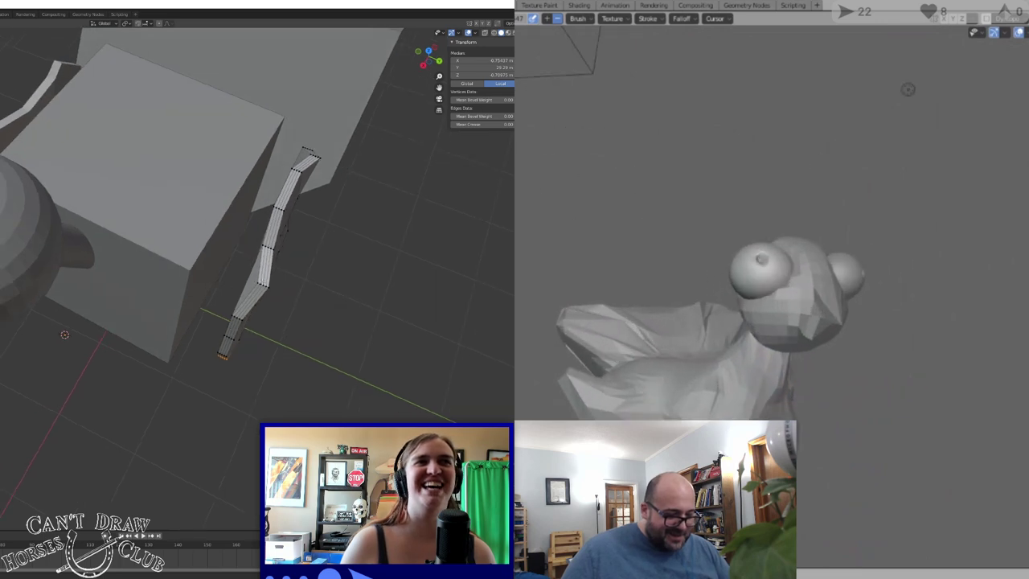
Shift the bent edge loop of the blocky bird's wing inward toward the body to soften the bend
{"action": "middle_click_drag", "start_coordinate": [749, 358], "coordinate": [725, 377]}
{"action": "left_click", "coordinate": [270, 288], "text": "alt"}
{"action": "key", "text": "g"}
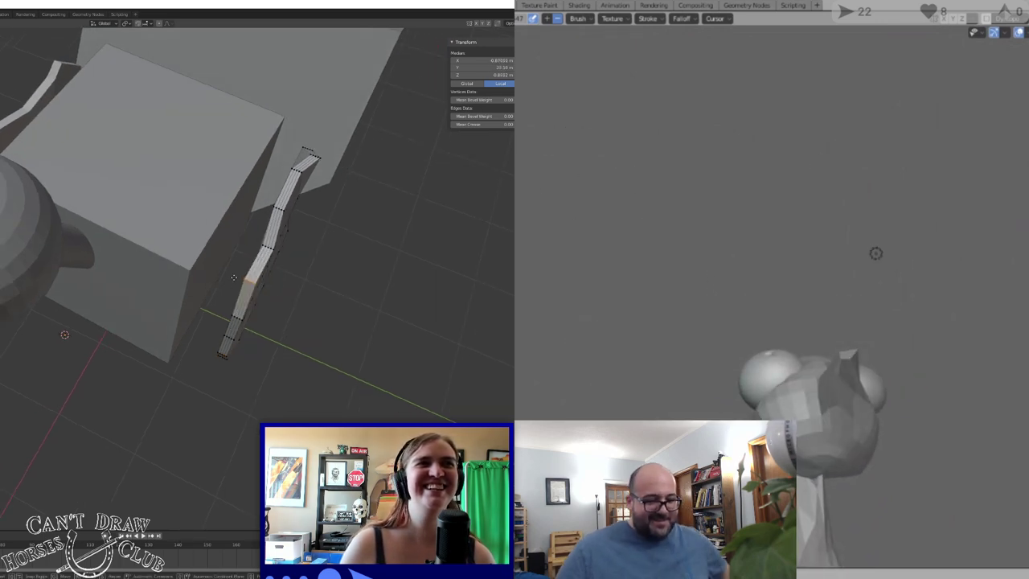
{"action": "left_click", "coordinate": [233, 276]}
Lower the inner points along the wing's upper edge to shape a shallow dip between its ends
{"action": "middle_click_drag", "start_coordinate": [233, 276], "coordinate": [123, 208]}
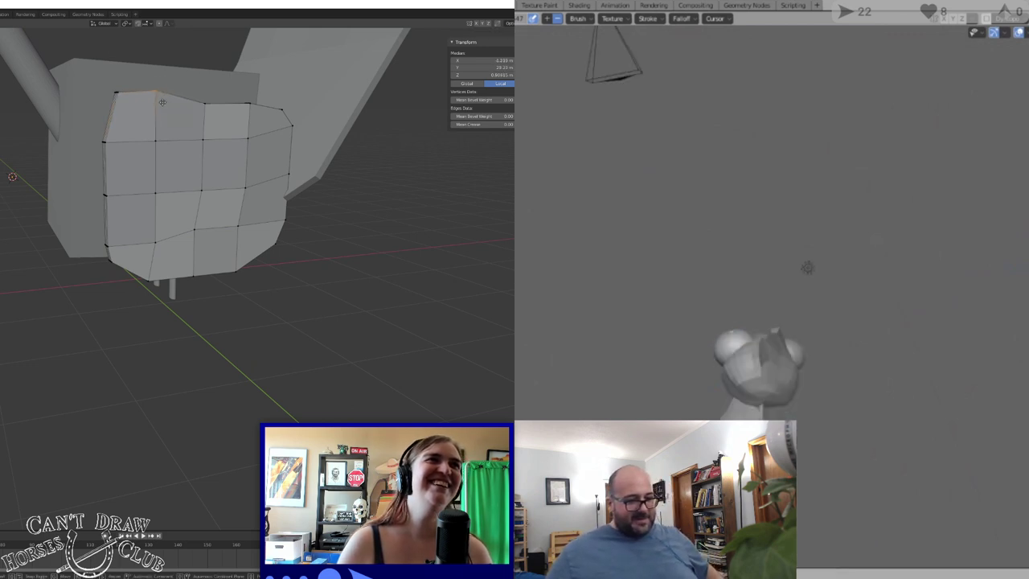
{"action": "key", "text": "g"}
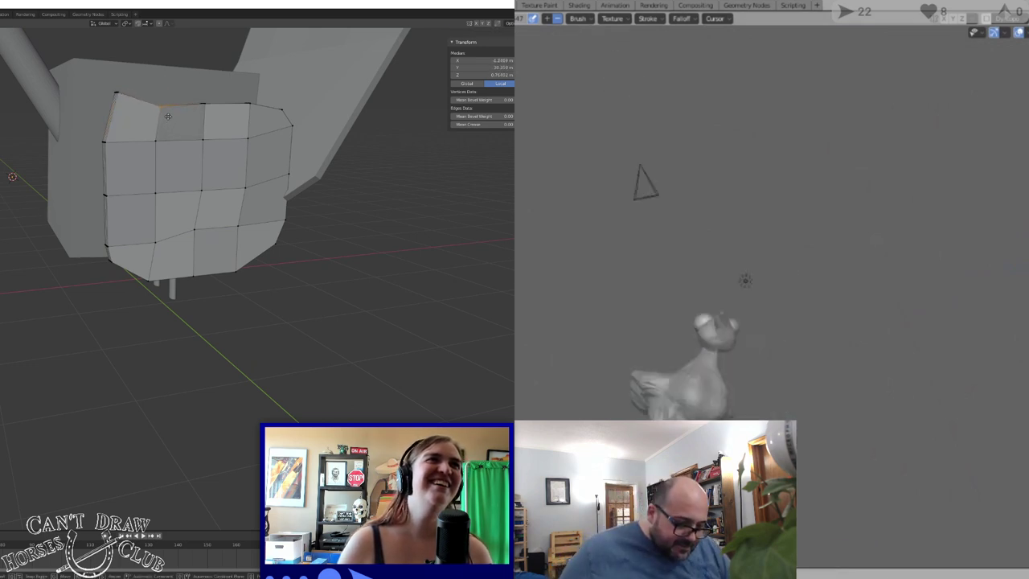
{"action": "left_click", "coordinate": [168, 117]}
{"action": "left_click", "coordinate": [210, 113]}
{"action": "key", "text": "g"}
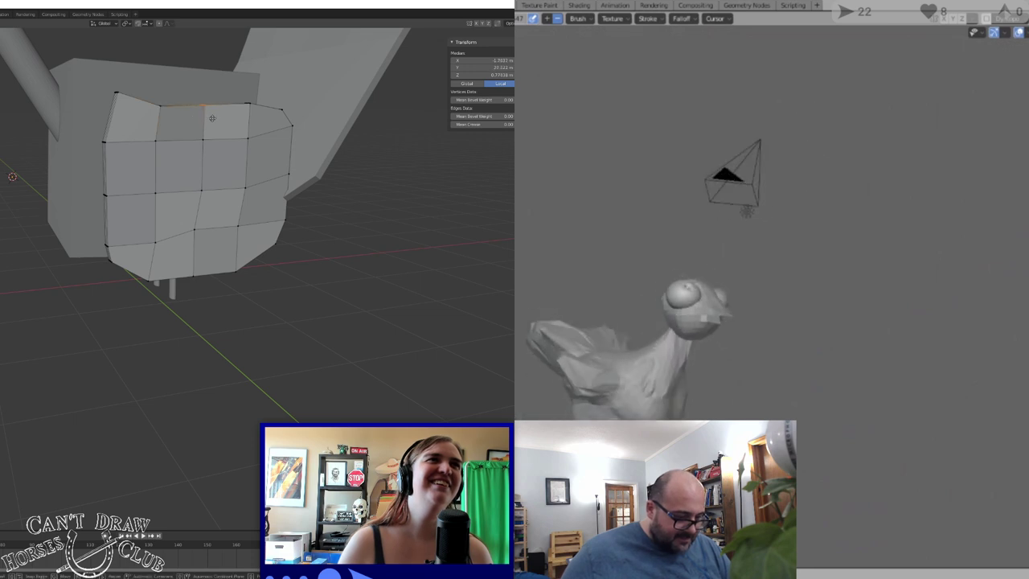
{"action": "left_click", "coordinate": [258, 118]}
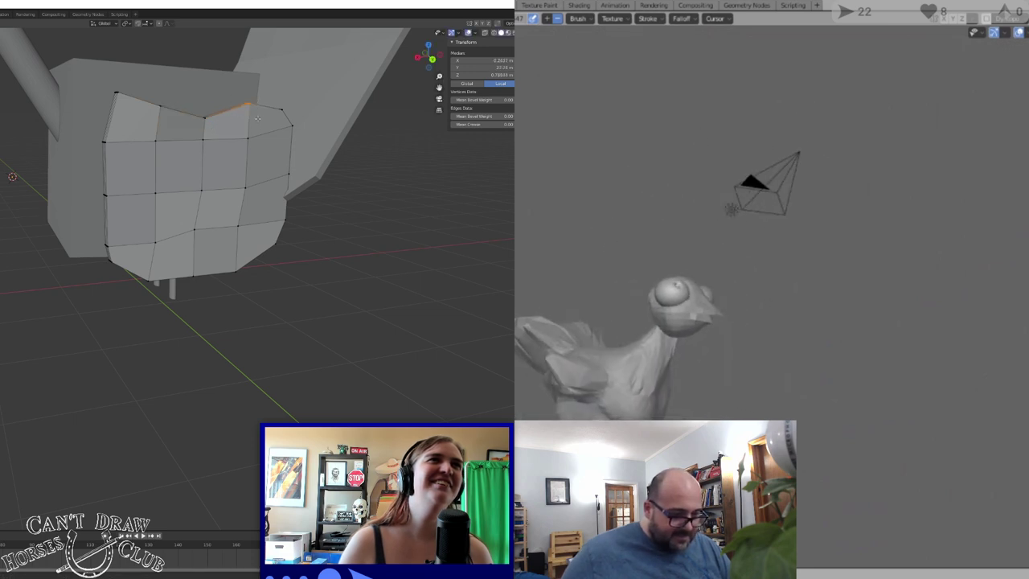
{"action": "key", "text": "g"}
{"action": "left_click", "coordinate": [259, 137]}
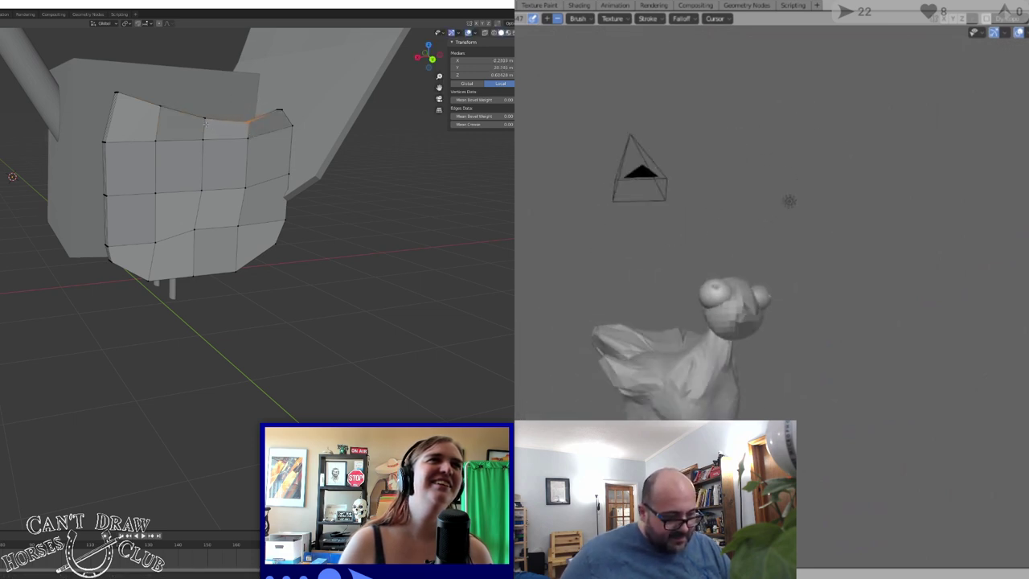
Leave mesh editing and move the mirrored wings closer to the sides of the body
{"action": "middle_click_drag", "start_coordinate": [205, 122], "coordinate": [190, 170]}
{"action": "middle_click_drag", "start_coordinate": [58, 173], "coordinate": [201, 178]}
{"action": "key", "text": "Tab"}
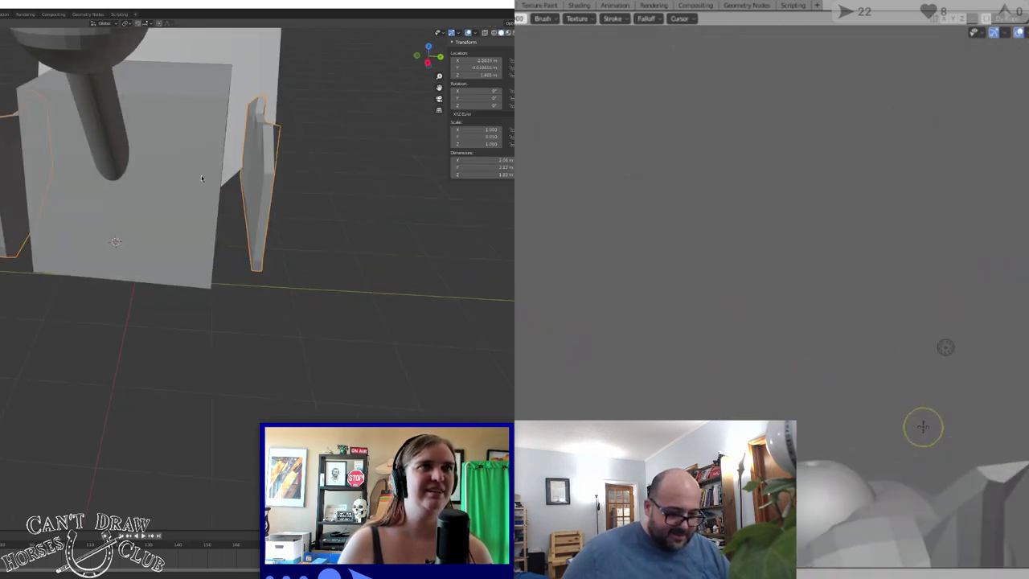
{"action": "key", "text": "g"}
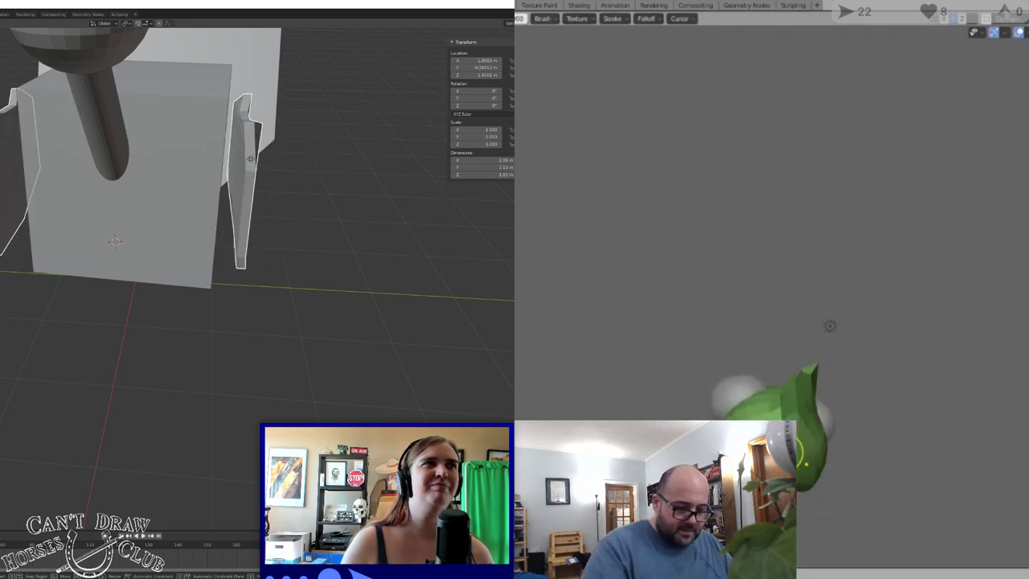
{"action": "mouse_move", "coordinate": [282, 184]}
{"action": "middle_mouse_down"}
{"action": "mouse_move", "coordinate": [158, 177]}
{"action": "mouse_move", "coordinate": [274, 188]}
{"action": "mouse_move", "coordinate": [261, 183]}
{"action": "mouse_move", "coordinate": [279, 179]}
{"action": "middle_mouse_up"}
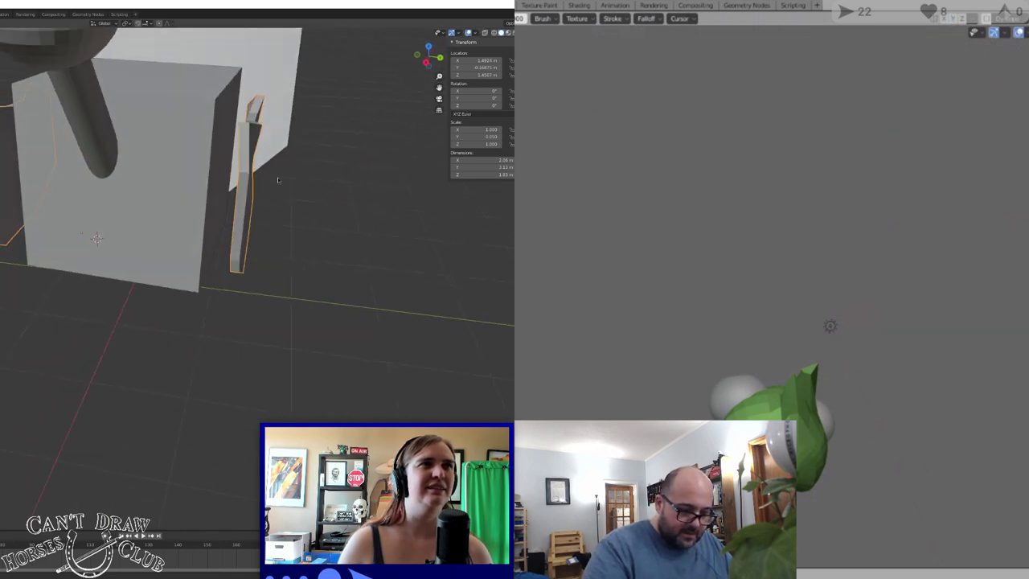
Raise the tilted wing mesh so its upper edge sits near the top of the body
{"action": "key", "text": "Tab"}
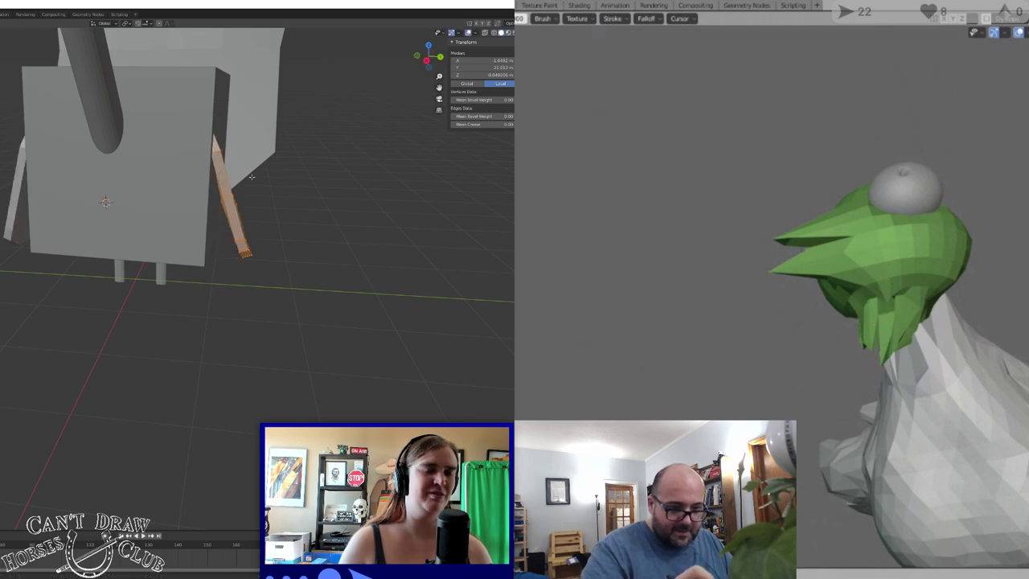
{"action": "key", "text": "g"}
{"action": "mouse_move", "coordinate": [1027, 84]}
{"action": "middle_mouse_down"}
{"action": "mouse_move", "coordinate": [1012, 95]}
{"action": "mouse_move", "coordinate": [1028, 81]}
{"action": "mouse_move", "coordinate": [1024, 92]}
{"action": "middle_mouse_up"}
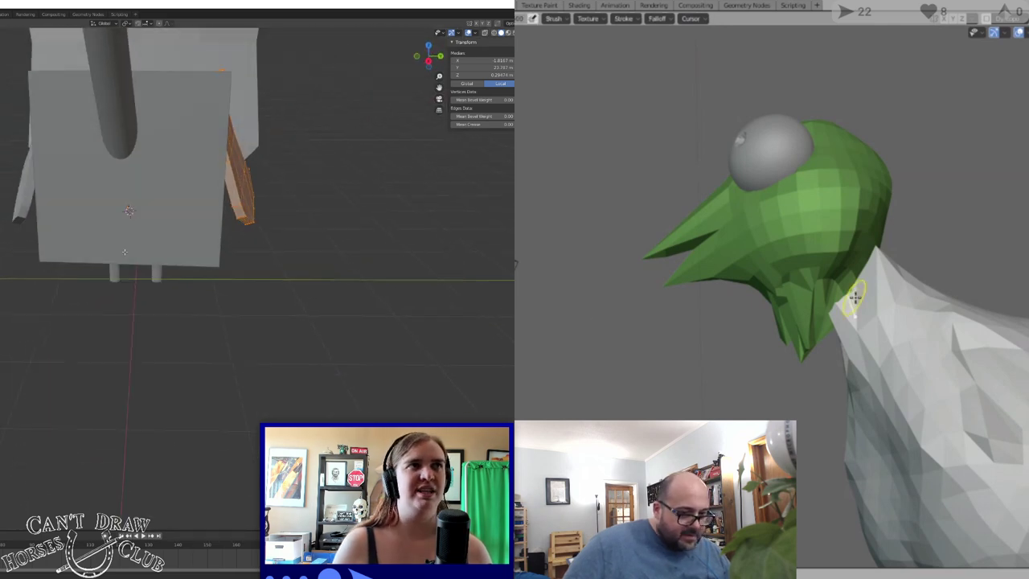
{"action": "middle_click_drag", "start_coordinate": [138, 254], "coordinate": [137, 223]}
Nudge the tip of the wattle under the sculpted bird's green head
{"action": "left_click_drag", "start_coordinate": [802, 338], "coordinate": [796, 336]}
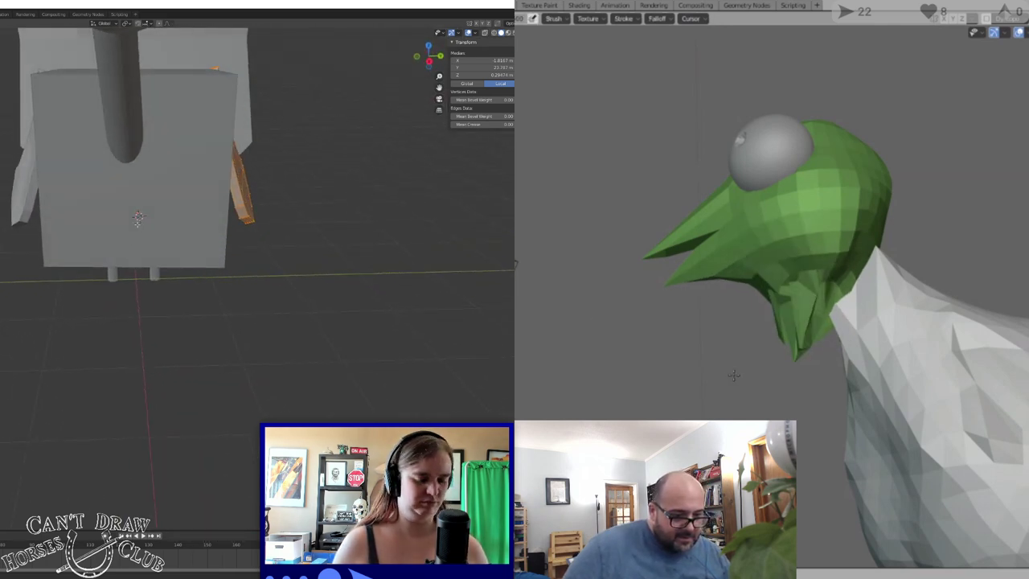
{"action": "mouse_move", "coordinate": [724, 368]}
{"action": "middle_mouse_down"}
{"action": "mouse_move", "coordinate": [866, 364]}
{"action": "mouse_move", "coordinate": [836, 353]}
{"action": "middle_mouse_up"}
{"action": "left_click", "coordinate": [165, 222]}
{"action": "middle_click_drag", "start_coordinate": [164, 223], "coordinate": [129, 232]}
{"action": "middle_click_drag", "start_coordinate": [836, 354], "coordinate": [784, 342]}
{"action": "middle_click_drag", "start_coordinate": [129, 231], "coordinate": [126, 236]}
{"action": "middle_click_drag", "start_coordinate": [783, 342], "coordinate": [758, 335]}
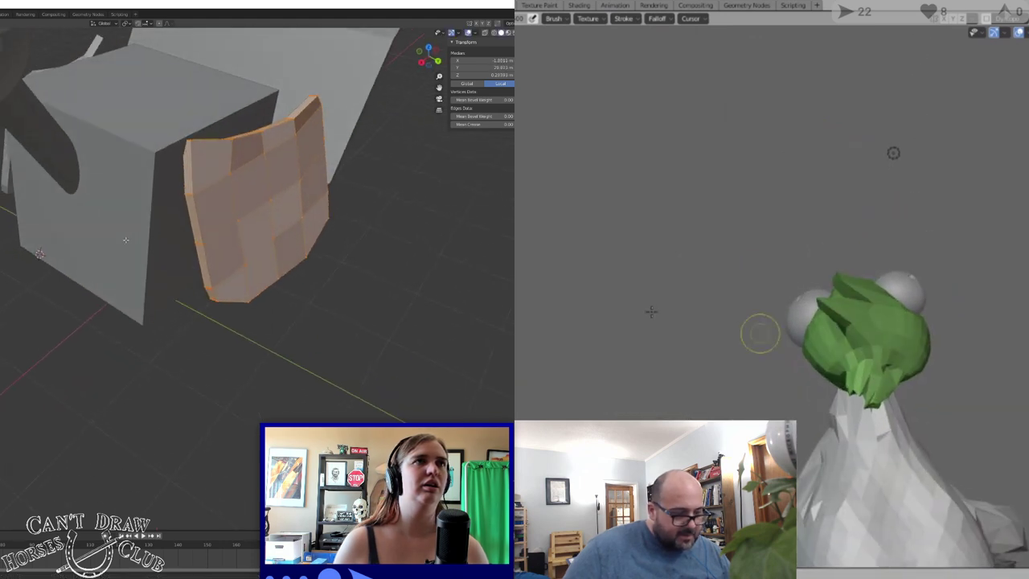
Move the whole wing mesh inward against the side of the block body
{"action": "mouse_move", "coordinate": [126, 236]}
{"action": "middle_mouse_down"}
{"action": "mouse_move", "coordinate": [72, 221]}
{"action": "mouse_move", "coordinate": [90, 225]}
{"action": "mouse_move", "coordinate": [81, 211]}
{"action": "mouse_move", "coordinate": [113, 221]}
{"action": "mouse_move", "coordinate": [115, 270]}
{"action": "middle_mouse_up"}
{"action": "key", "text": "g"}
{"action": "left_click", "coordinate": [52, 201]}
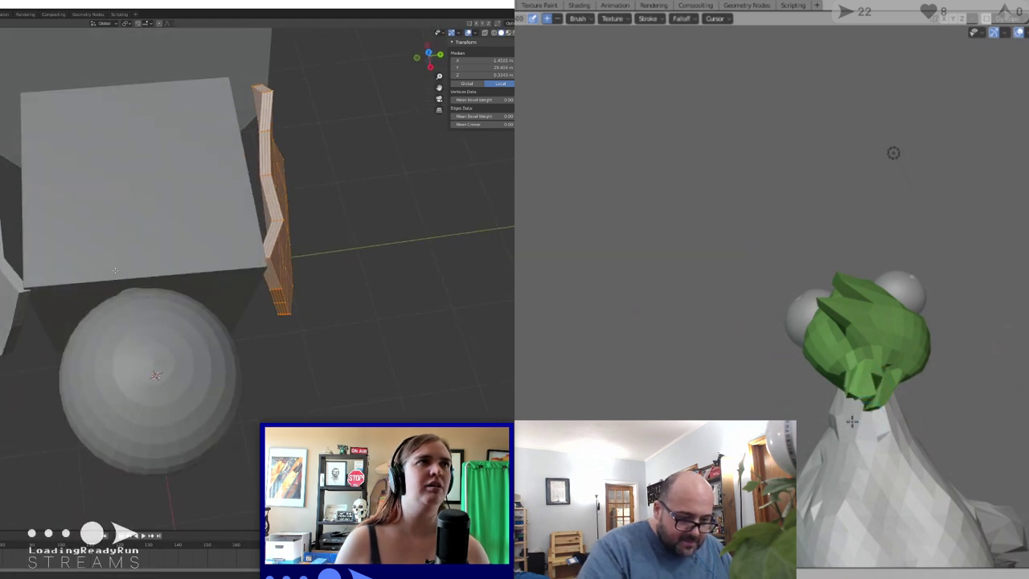
Examine the sculpted bird's head, beak and body from several angles
{"action": "scroll", "coordinate": [864, 418], "scroll_direction": "down", "scroll_amount": 5}
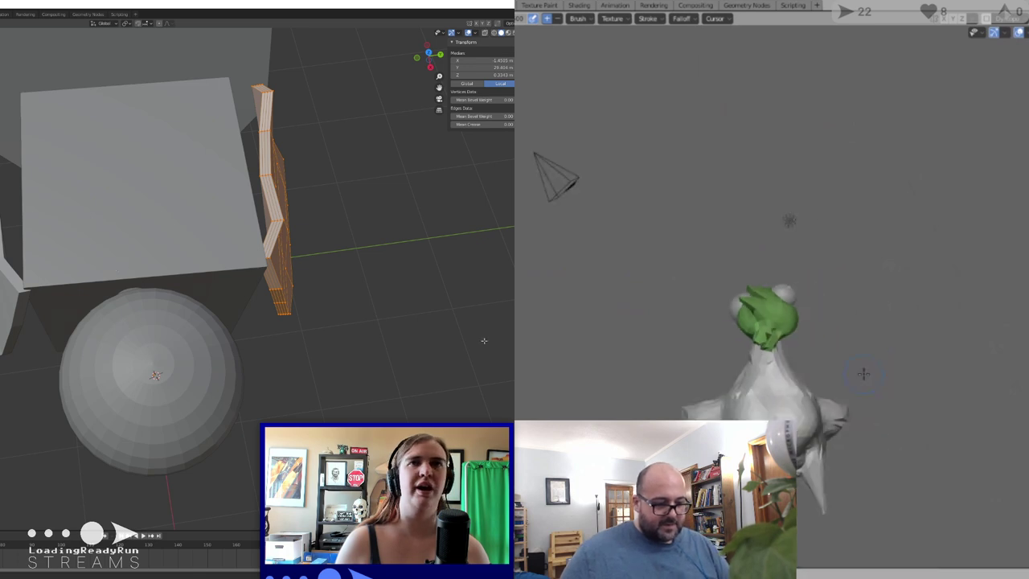
{"action": "mouse_move", "coordinate": [864, 373]}
{"action": "middle_mouse_down"}
{"action": "mouse_move", "coordinate": [938, 407]}
{"action": "mouse_move", "coordinate": [952, 452]}
{"action": "mouse_move", "coordinate": [965, 440]}
{"action": "middle_mouse_up"}
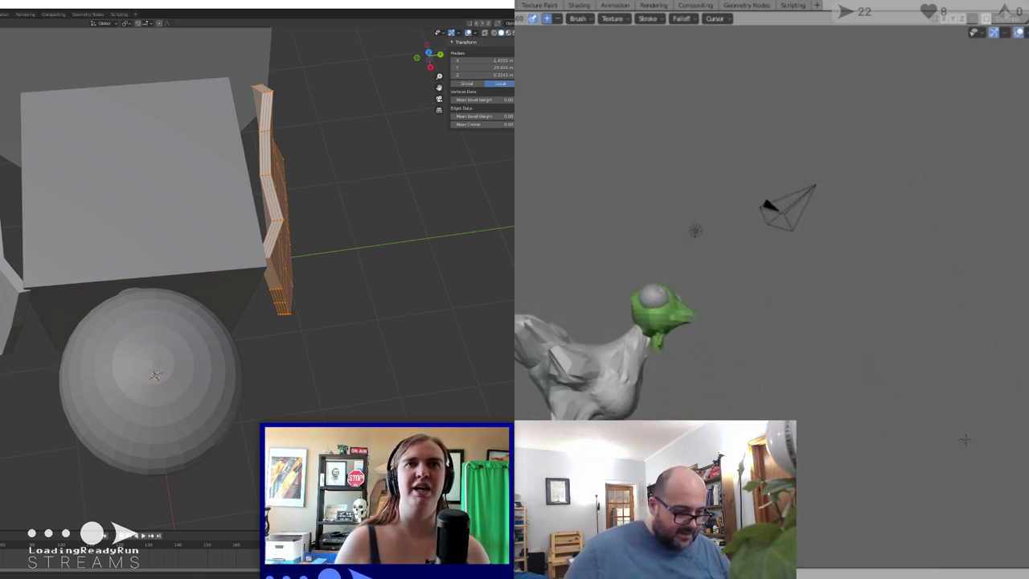
{"action": "scroll", "coordinate": [757, 378], "scroll_direction": "up", "scroll_amount": 4}
{"action": "mouse_move", "coordinate": [652, 367]}
{"action": "middle_mouse_down"}
{"action": "mouse_move", "coordinate": [708, 421]}
{"action": "mouse_move", "coordinate": [698, 397]}
{"action": "mouse_move", "coordinate": [640, 384]}
{"action": "mouse_move", "coordinate": [698, 364]}
{"action": "mouse_move", "coordinate": [659, 304]}
{"action": "middle_mouse_up"}
{"action": "scroll", "coordinate": [650, 394], "scroll_direction": "up", "scroll_amount": 4}
{"action": "scroll", "coordinate": [645, 407], "scroll_direction": "down", "scroll_amount": 5}
{"action": "scroll", "coordinate": [716, 290], "scroll_direction": "up", "scroll_amount": 3}
{"action": "mouse_move", "coordinate": [833, 282]}
{"action": "middle_mouse_down"}
{"action": "mouse_move", "coordinate": [751, 292]}
{"action": "mouse_move", "coordinate": [723, 316]}
{"action": "middle_mouse_up"}
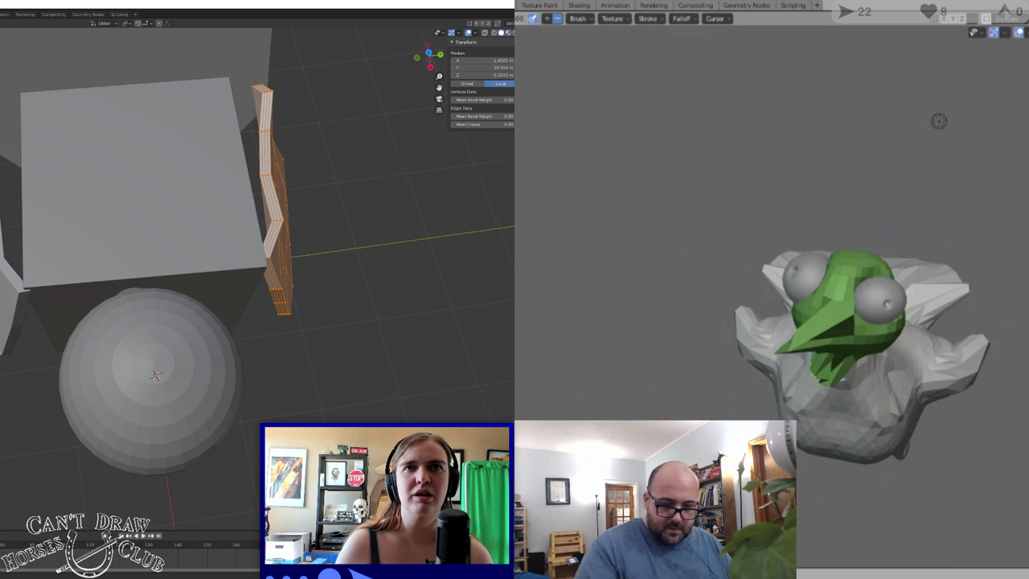
Finish editing the wing mesh and select the legs under the block body
{"action": "key", "text": "Tab"}
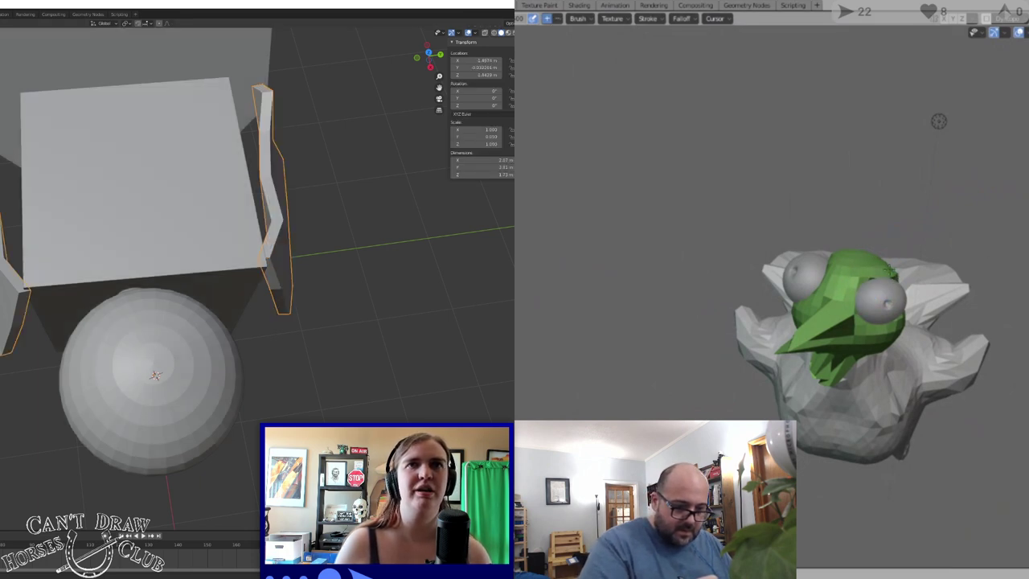
{"action": "scroll", "coordinate": [276, 315], "scroll_direction": "down", "scroll_amount": 4}
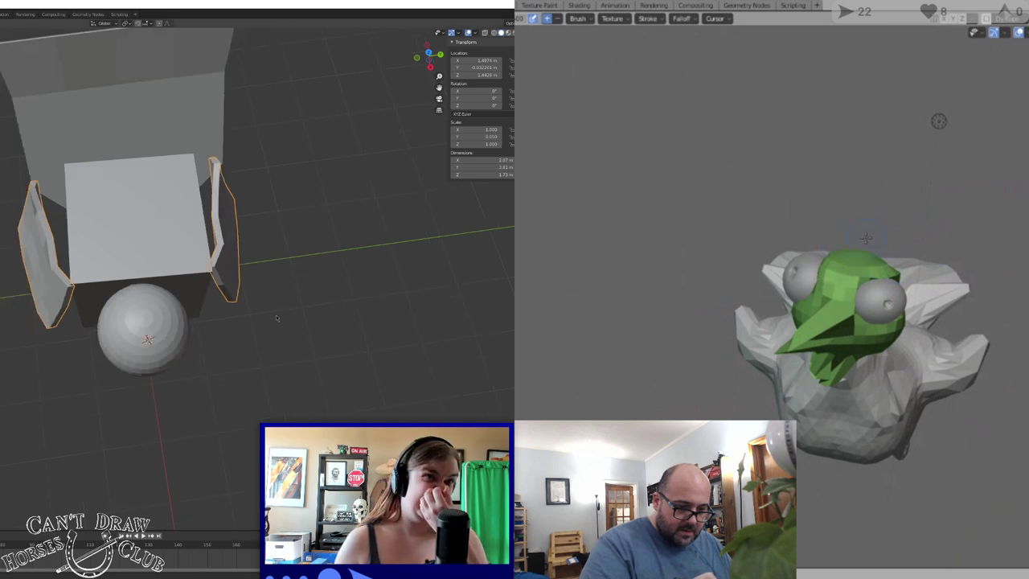
{"action": "scroll", "coordinate": [276, 315], "scroll_direction": "up", "scroll_amount": 2}
{"action": "middle_click_drag", "start_coordinate": [276, 314], "coordinate": [244, 229]}
{"action": "right_click", "coordinate": [162, 294]}
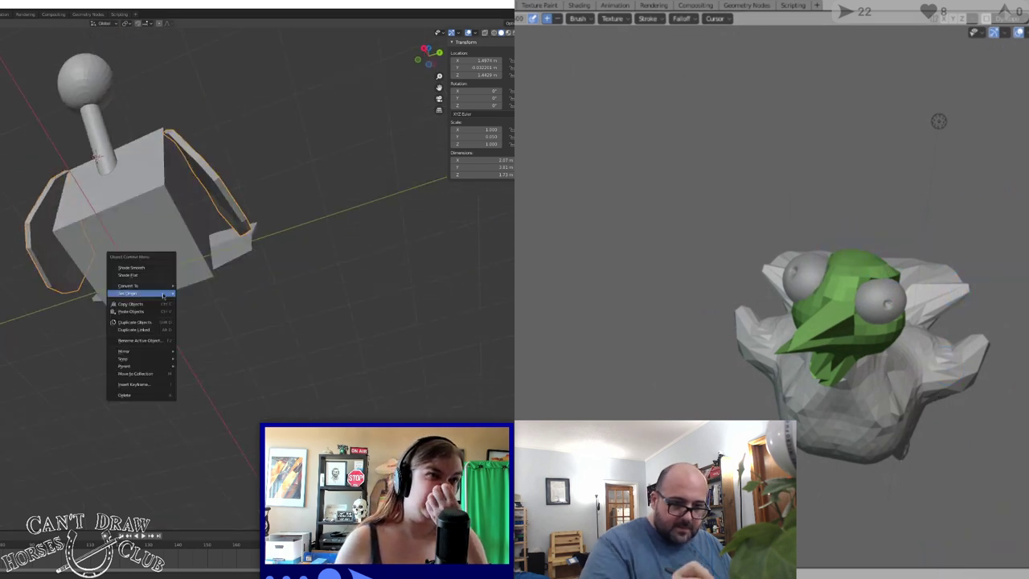
{"action": "mouse_move", "coordinate": [164, 295]}
{"action": "left_click", "coordinate": [192, 309]}
{"action": "left_click", "coordinate": [162, 296]}
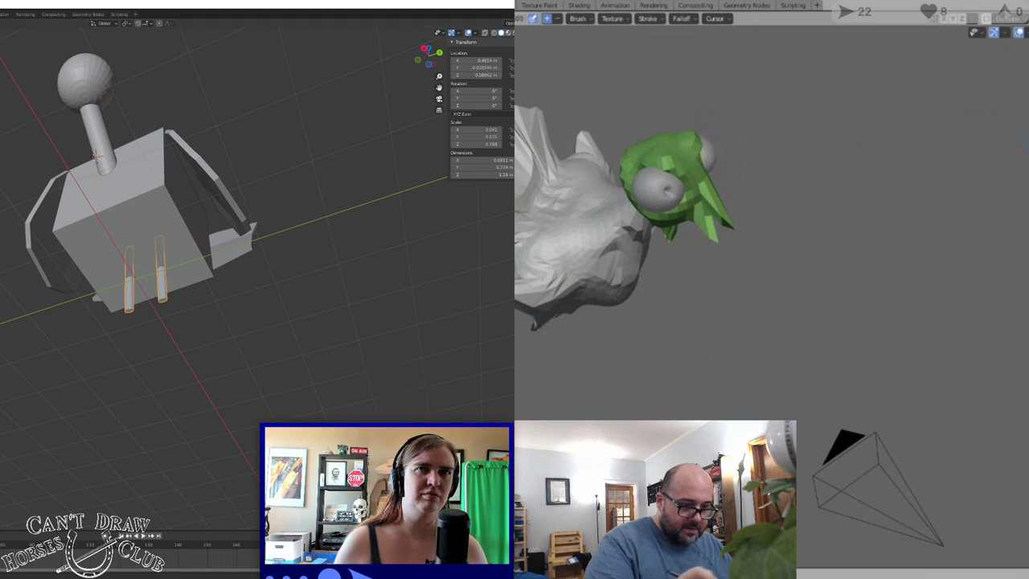
Try to select both legs below the block body as a group
{"action": "mouse_move", "coordinate": [832, 48]}
{"action": "middle_mouse_down"}
{"action": "mouse_move", "coordinate": [898, 105]}
{"action": "mouse_move", "coordinate": [974, 391]}
{"action": "mouse_move", "coordinate": [981, 366]}
{"action": "middle_mouse_up"}
{"action": "middle_click_drag", "start_coordinate": [985, 34], "coordinate": [994, 300]}
{"action": "middle_click_drag", "start_coordinate": [354, 327], "coordinate": [366, 363]}
{"action": "middle_click_drag", "start_coordinate": [994, 300], "coordinate": [998, 379]}
{"action": "middle_click_drag", "start_coordinate": [366, 363], "coordinate": [371, 385]}
{"action": "mouse_move", "coordinate": [995, 379]}
{"action": "middle_mouse_down"}
{"action": "mouse_move", "coordinate": [961, 382]}
{"action": "mouse_move", "coordinate": [945, 402]}
{"action": "mouse_move", "coordinate": [925, 386]}
{"action": "middle_mouse_up"}
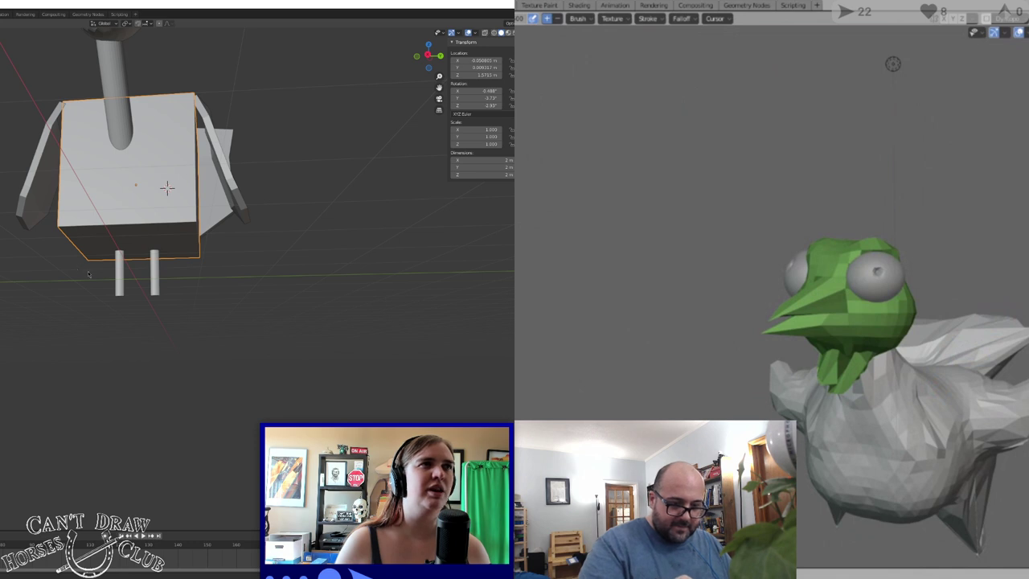
{"action": "left_click_drag", "start_coordinate": [89, 275], "coordinate": [217, 313]}
Examine the sculpted bird's overall silhouette from the side, up close and at a distance
{"action": "scroll", "coordinate": [939, 280], "scroll_direction": "down", "scroll_amount": 3}
{"action": "mouse_move", "coordinate": [910, 442]}
{"action": "middle_mouse_down"}
{"action": "mouse_move", "coordinate": [896, 419]}
{"action": "mouse_move", "coordinate": [876, 442]}
{"action": "mouse_move", "coordinate": [872, 429]}
{"action": "middle_mouse_up"}
{"action": "scroll", "coordinate": [873, 430], "scroll_direction": "up", "scroll_amount": 3}
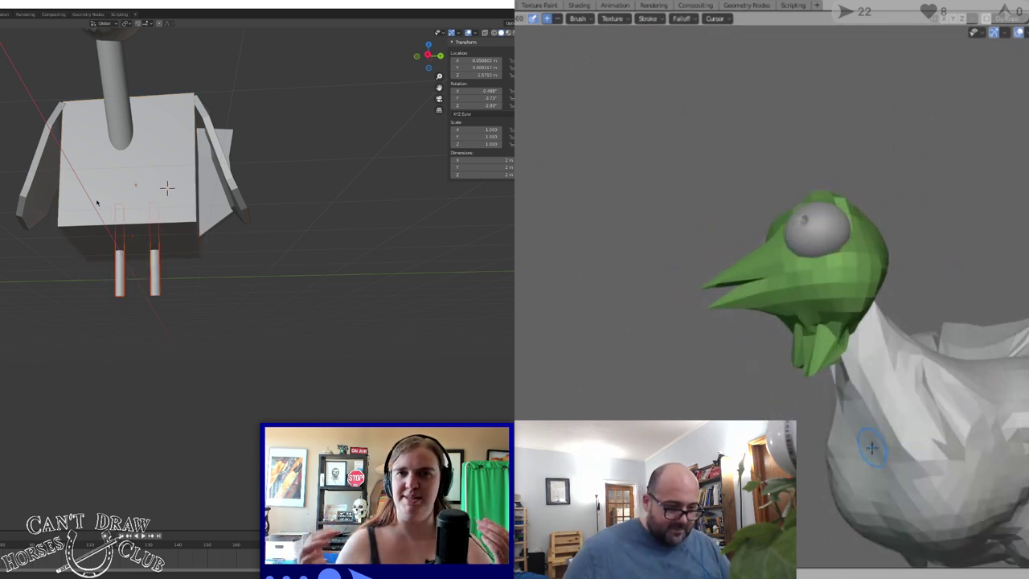
{"action": "scroll", "coordinate": [875, 434], "scroll_direction": "down", "scroll_amount": 6}
{"action": "scroll", "coordinate": [879, 441], "scroll_direction": "up", "scroll_amount": 2}
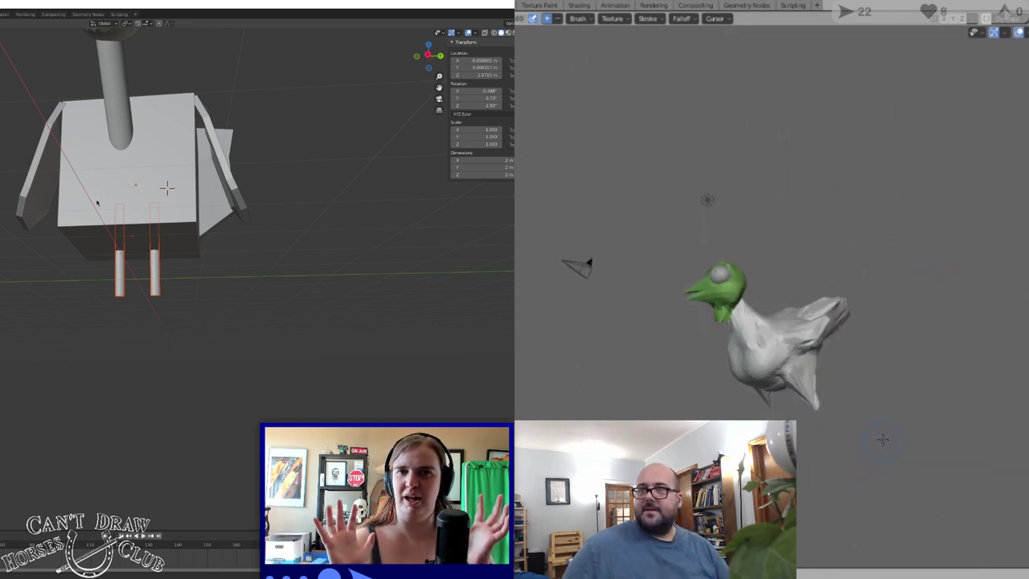
{"action": "scroll", "coordinate": [885, 459], "scroll_direction": "down", "scroll_amount": 4}
{"action": "scroll", "coordinate": [889, 447], "scroll_direction": "up", "scroll_amount": 4}
{"action": "middle_click_drag", "start_coordinate": [890, 443], "coordinate": [862, 440]}
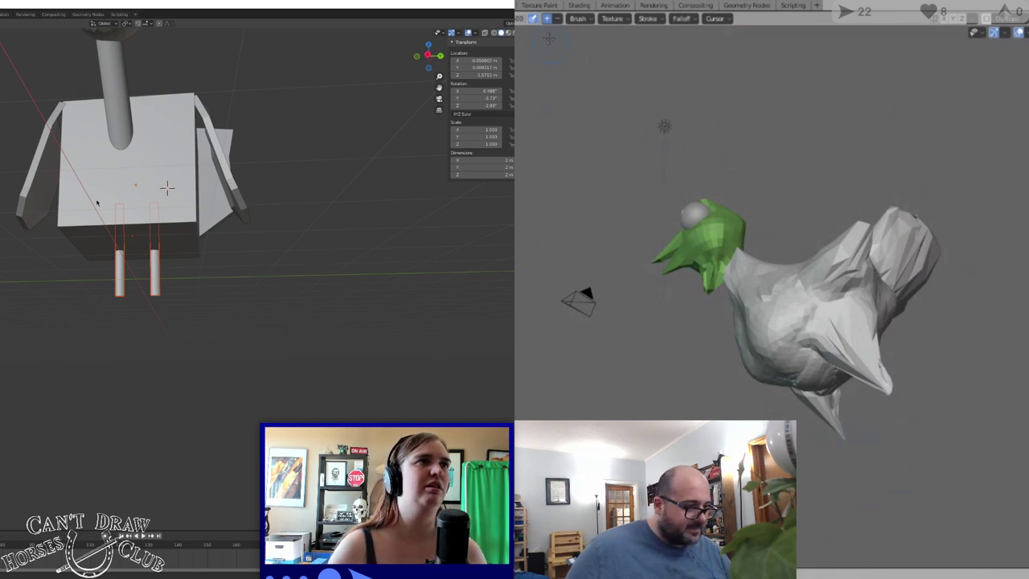
Reselect the pair of legs beneath the block body as the active object
{"action": "left_click_drag", "start_coordinate": [94, 280], "coordinate": [214, 309]}
{"action": "left_click_drag", "start_coordinate": [117, 325], "coordinate": [201, 219]}
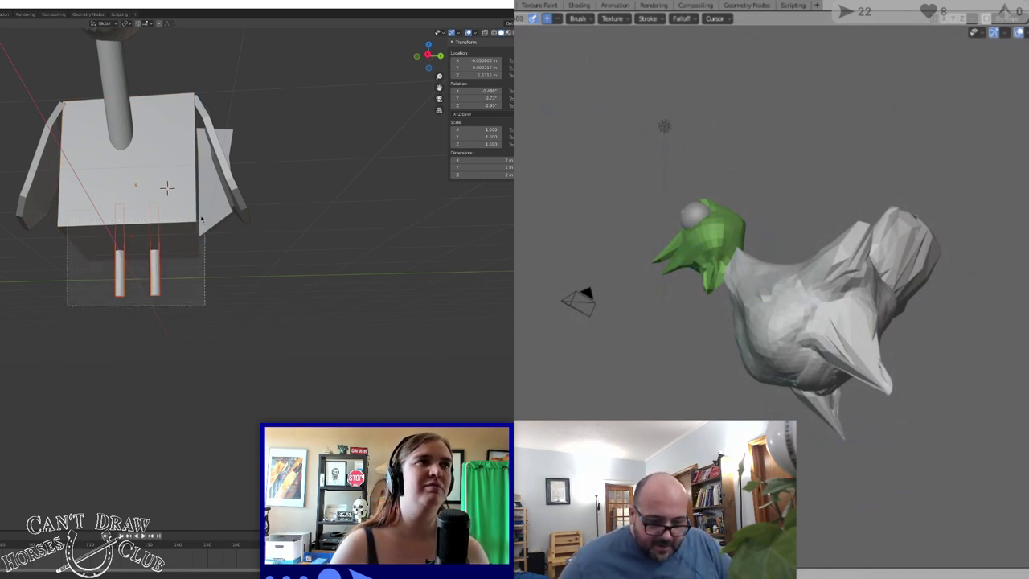
{"action": "left_click_drag", "start_coordinate": [185, 184], "coordinate": [186, 185]}
{"action": "middle_click_drag", "start_coordinate": [218, 271], "coordinate": [152, 275]}
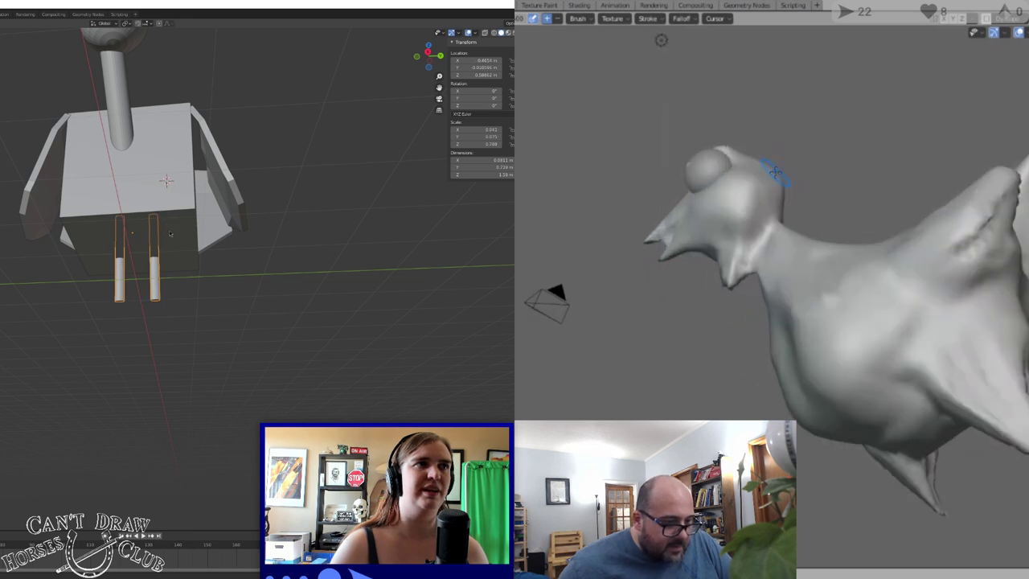
{"action": "left_click", "coordinate": [165, 248]}
{"action": "left_click", "coordinate": [156, 284]}
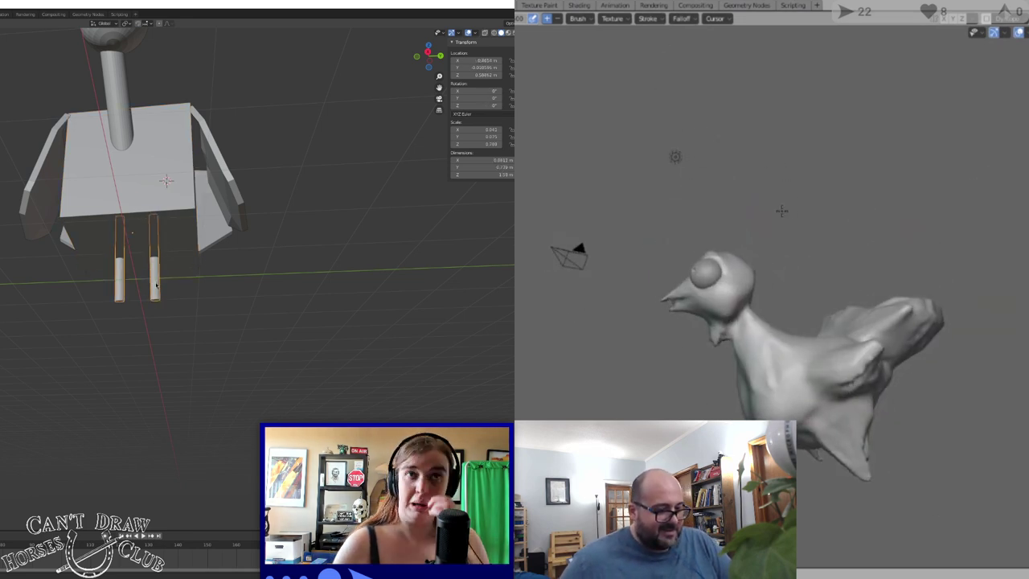
{"action": "key", "text": "alt+a"}
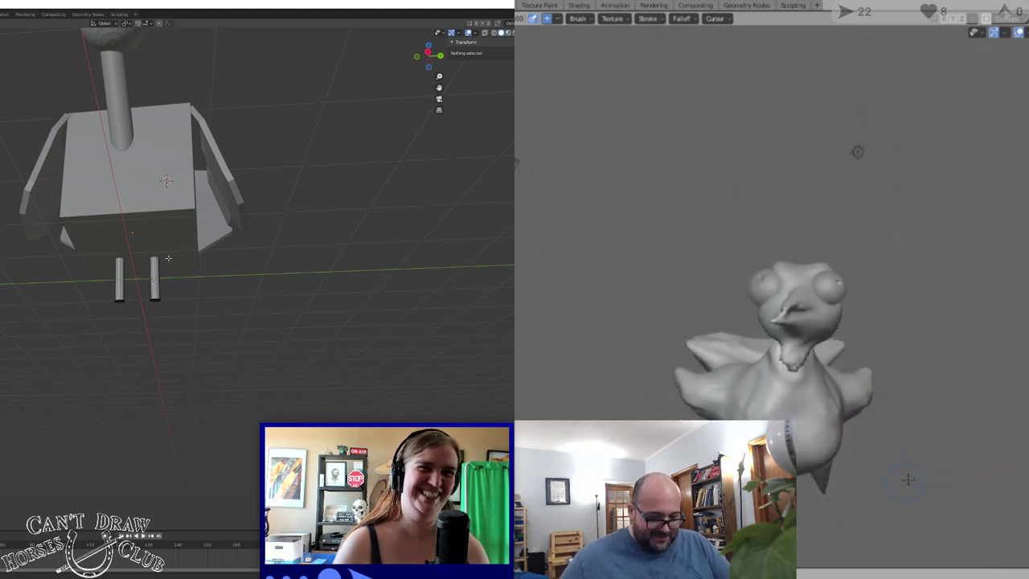
{"action": "right_click", "coordinate": [154, 235]}
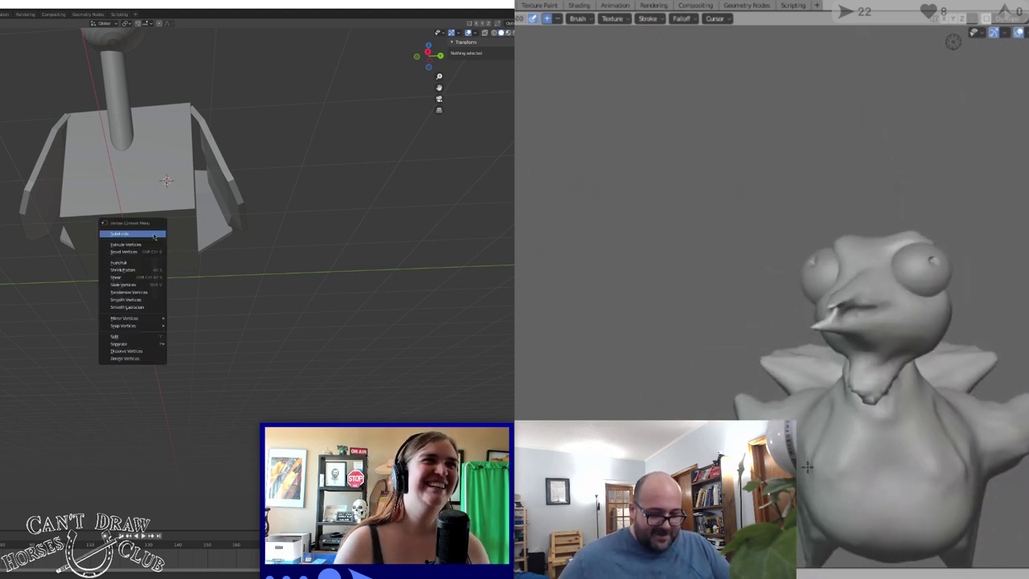
{"action": "right_click", "coordinate": [215, 232]}
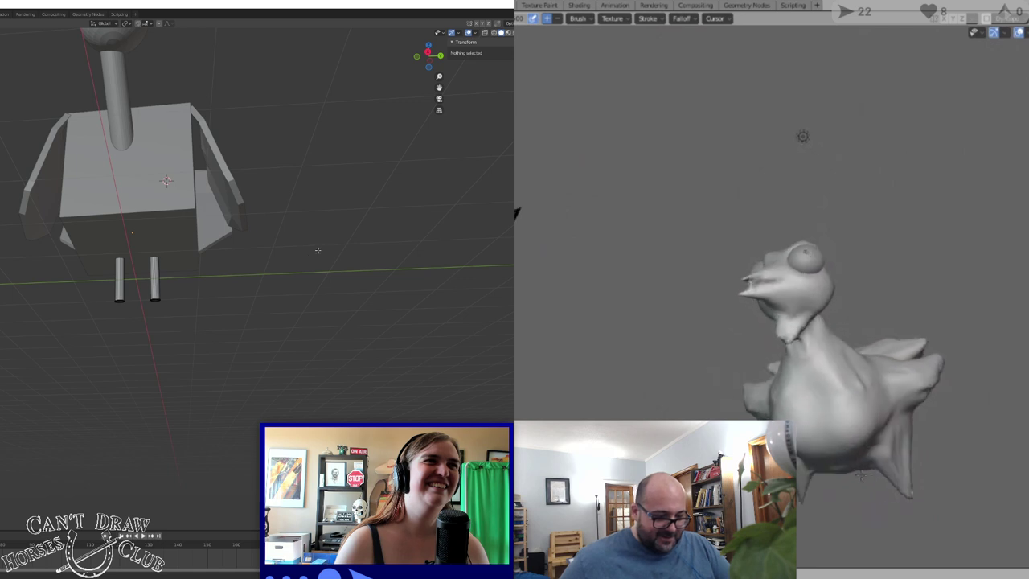
{"action": "key", "text": "Tab"}
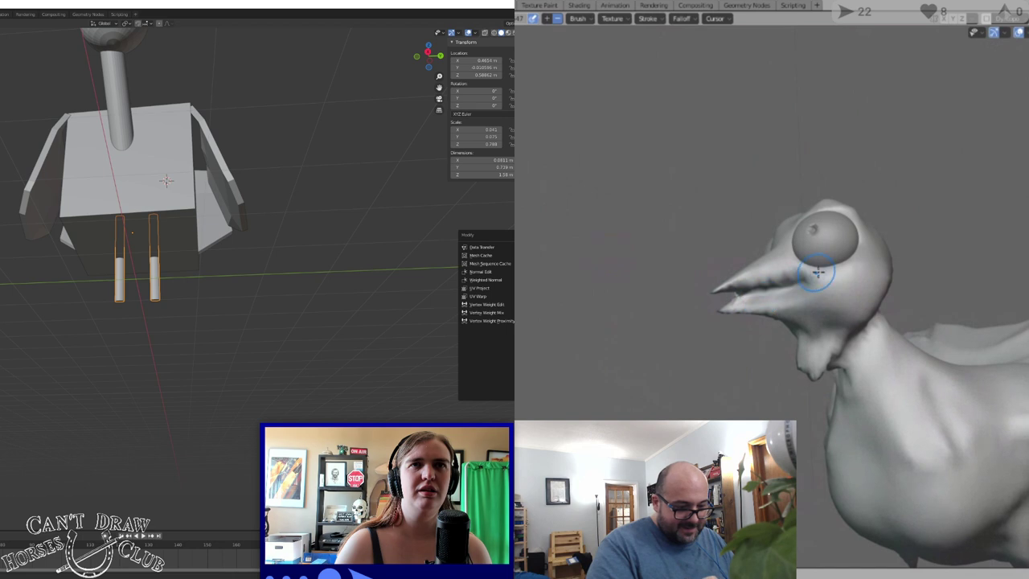
Carve a deeper mouth crease along the side of the sculpted bird's beak
{"action": "left_click_drag", "start_coordinate": [765, 298], "coordinate": [809, 278]}
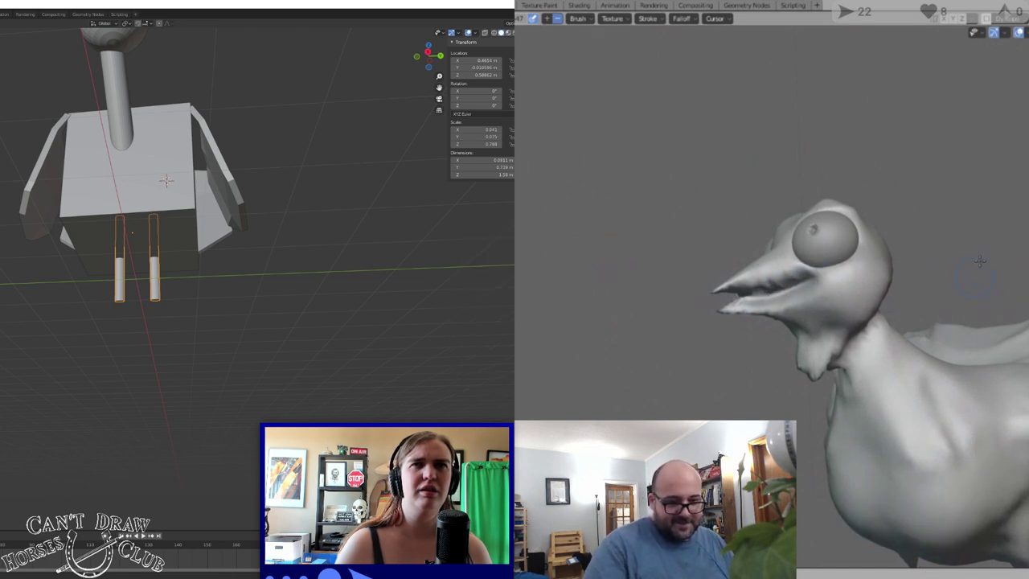
{"action": "mouse_move", "coordinate": [792, 32]}
{"action": "middle_mouse_down"}
{"action": "mouse_move", "coordinate": [852, 32]}
{"action": "mouse_move", "coordinate": [876, 120]}
{"action": "mouse_move", "coordinate": [989, 161]}
{"action": "mouse_move", "coordinate": [952, 286]}
{"action": "mouse_move", "coordinate": [930, 461]}
{"action": "mouse_move", "coordinate": [940, 448]}
{"action": "middle_mouse_up"}
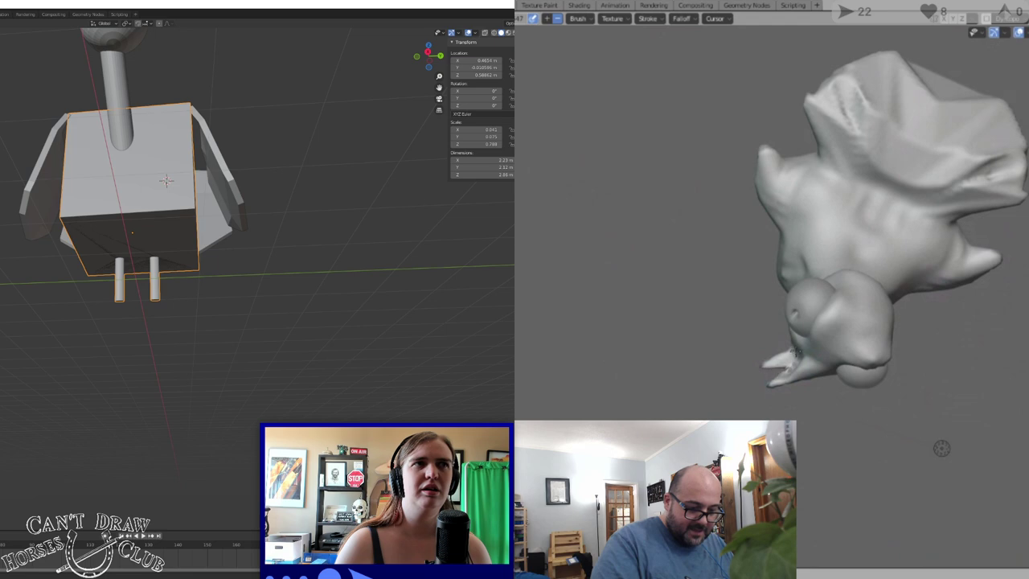
{"action": "mouse_move", "coordinate": [942, 448]}
{"action": "middle_mouse_down"}
{"action": "mouse_move", "coordinate": [868, 476]}
{"action": "mouse_move", "coordinate": [928, 172]}
{"action": "mouse_move", "coordinate": [923, 226]}
{"action": "mouse_move", "coordinate": [878, 50]}
{"action": "middle_mouse_up"}
{"action": "mouse_move", "coordinate": [868, 338]}
{"action": "middle_mouse_down"}
{"action": "mouse_move", "coordinate": [812, 241]}
{"action": "mouse_move", "coordinate": [836, 290]}
{"action": "mouse_move", "coordinate": [885, 322]}
{"action": "mouse_move", "coordinate": [880, 314]}
{"action": "middle_mouse_up"}
{"action": "middle_click_drag", "start_coordinate": [792, 277], "coordinate": [829, 303]}
{"action": "middle_click_drag", "start_coordinate": [199, 280], "coordinate": [188, 311]}
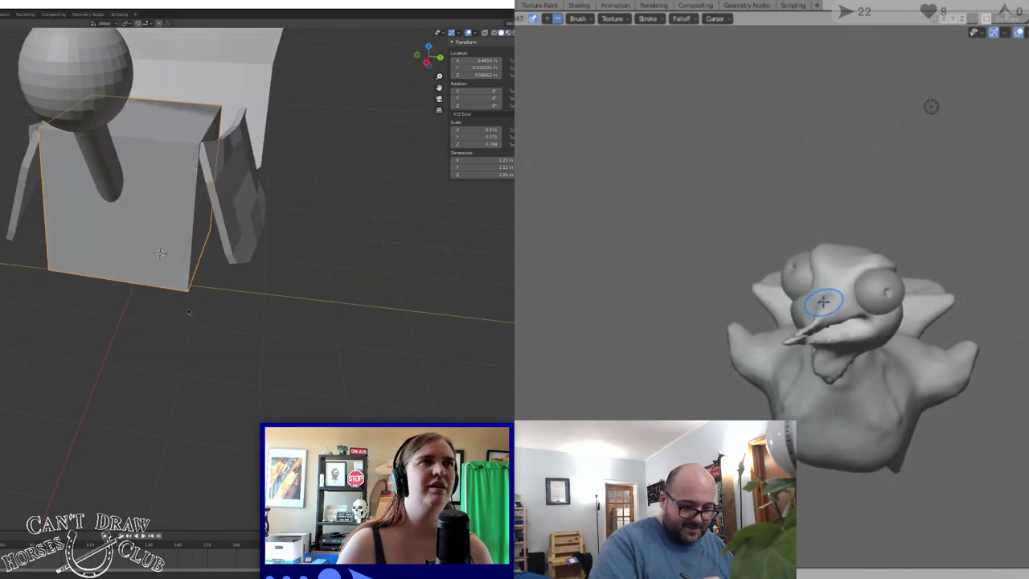
Unite the mirrored wings with the block body through a modifier
{"action": "left_click", "coordinate": [242, 214]}
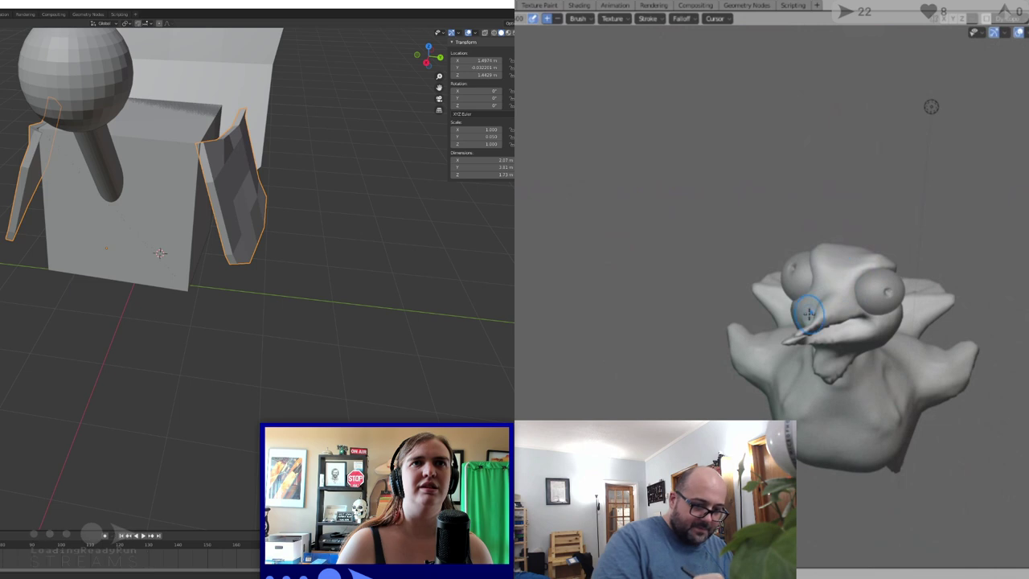
{"action": "left_click", "coordinate": [513, 225]}
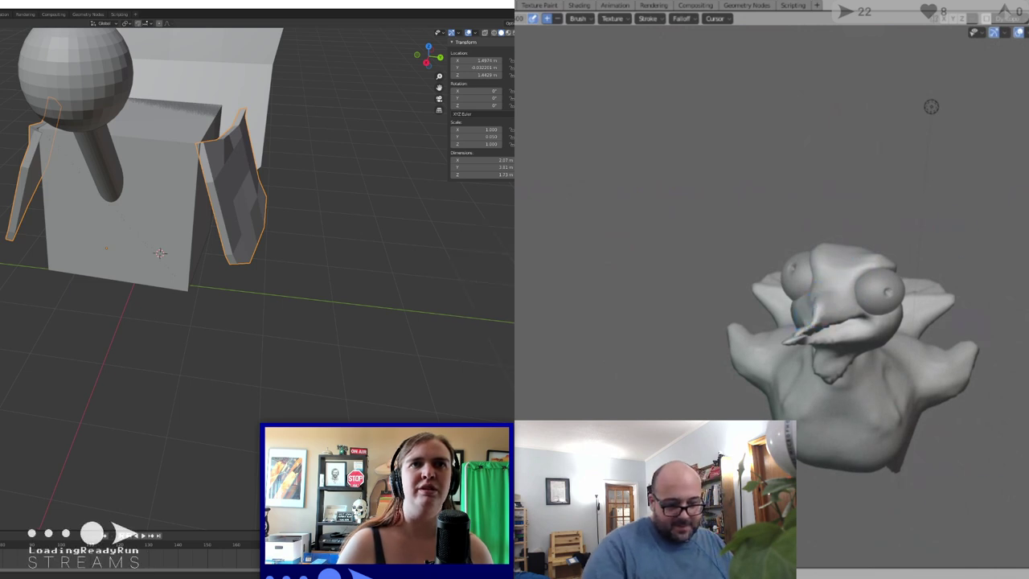
{"action": "left_click", "coordinate": [197, 287]}
{"action": "mouse_move", "coordinate": [935, 339]}
{"action": "middle_mouse_down"}
{"action": "mouse_move", "coordinate": [893, 344]}
{"action": "mouse_move", "coordinate": [885, 305]}
{"action": "mouse_move", "coordinate": [845, 287]}
{"action": "middle_mouse_up"}
{"action": "mouse_move", "coordinate": [197, 287]}
{"action": "middle_mouse_down"}
{"action": "mouse_move", "coordinate": [211, 255]}
{"action": "mouse_move", "coordinate": [202, 277]}
{"action": "middle_mouse_up"}
{"action": "scroll", "coordinate": [925, 299], "scroll_direction": "up", "scroll_amount": 1}
{"action": "scroll", "coordinate": [923, 299], "scroll_direction": "down", "scroll_amount": 3}
{"action": "middle_click_drag", "start_coordinate": [921, 299], "coordinate": [934, 306]}
{"action": "middle_click_drag", "start_coordinate": [202, 278], "coordinate": [199, 287]}
{"action": "mouse_move", "coordinate": [935, 307]}
{"action": "middle_mouse_down"}
{"action": "mouse_move", "coordinate": [965, 342]}
{"action": "mouse_move", "coordinate": [965, 330]}
{"action": "mouse_move", "coordinate": [1028, 321]}
{"action": "middle_mouse_up"}
{"action": "middle_click_drag", "start_coordinate": [893, 319], "coordinate": [965, 338]}
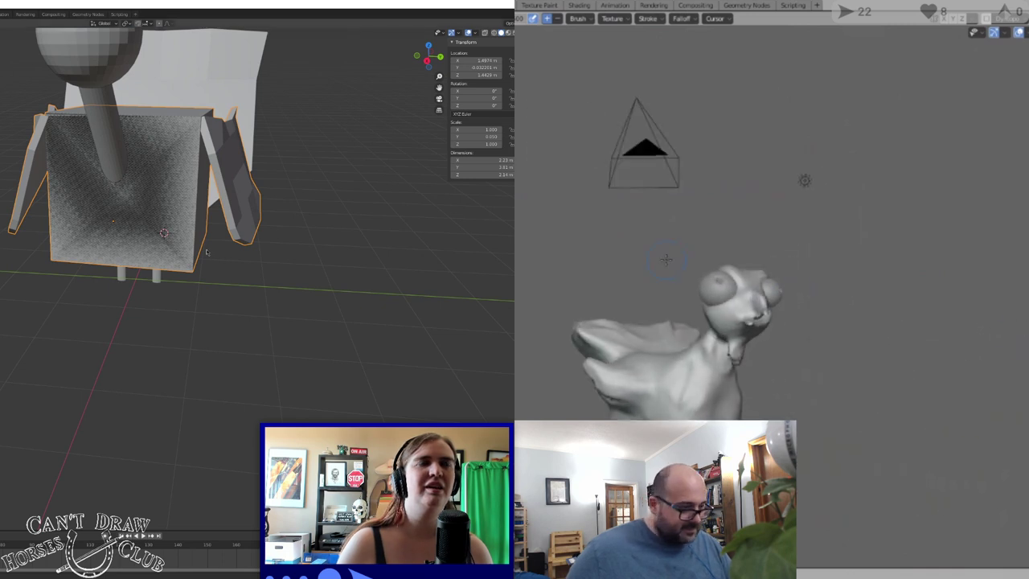
Unite the slanted neck with the block body through a modifier, and round the tip of the sculpted bird's upper beak
{"action": "middle_click_drag", "start_coordinate": [308, 156], "coordinate": [164, 165]}
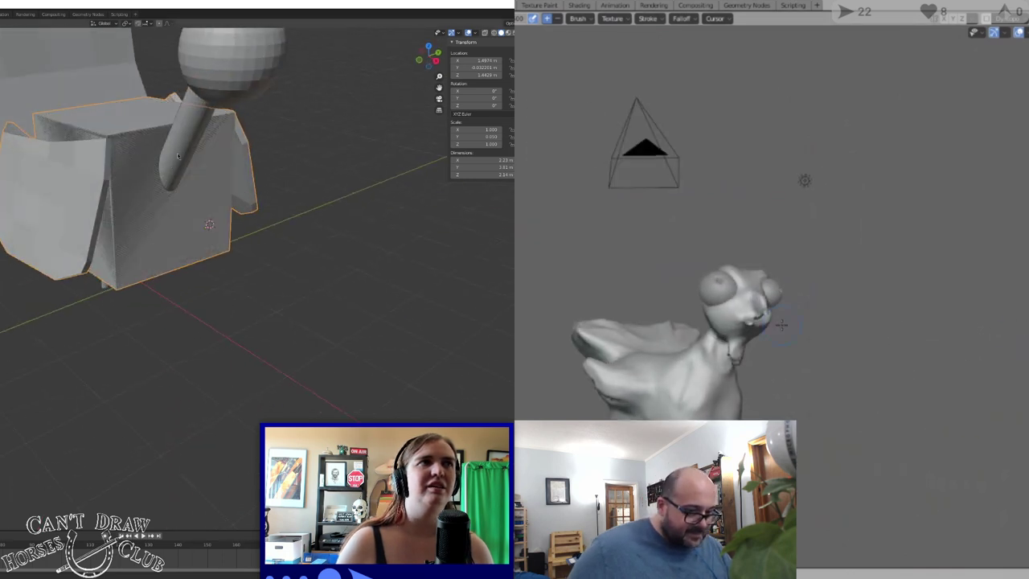
{"action": "left_click", "coordinate": [179, 155]}
{"action": "middle_click_drag", "start_coordinate": [781, 324], "coordinate": [748, 309]}
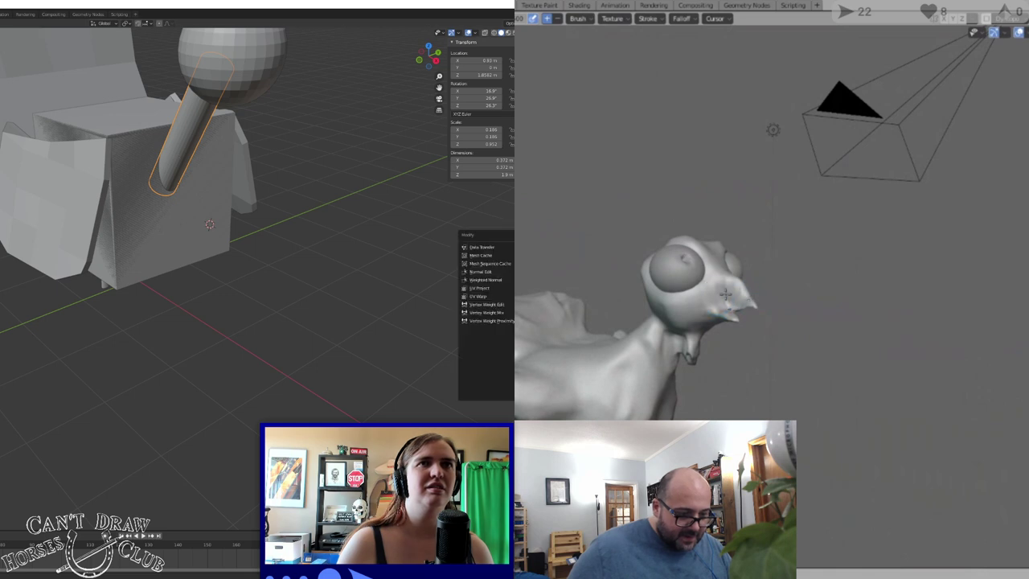
{"action": "key", "text": "Escape"}
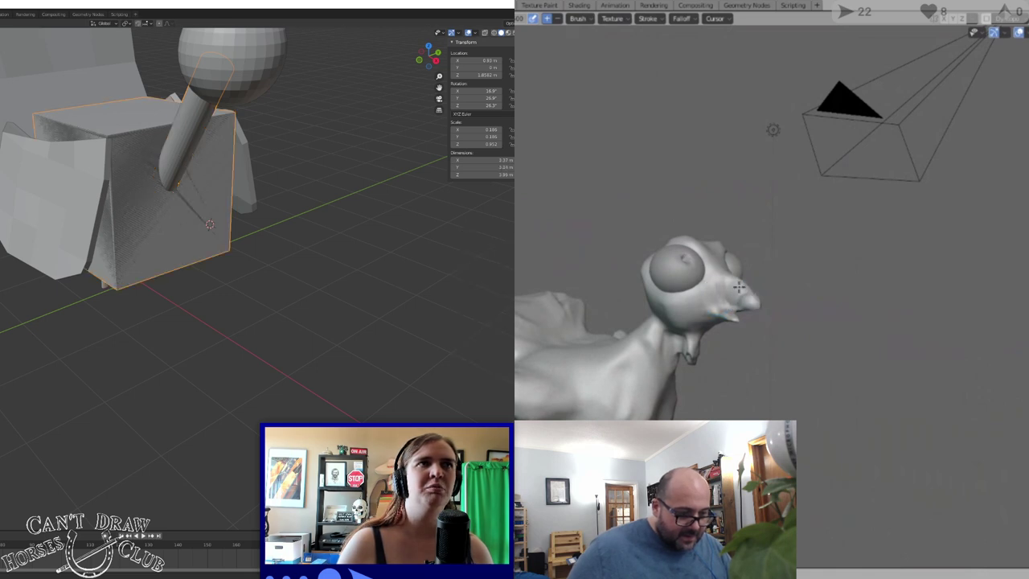
{"action": "mouse_move", "coordinate": [748, 296]}
{"action": "middle_mouse_down"}
{"action": "mouse_move", "coordinate": [632, 274]}
{"action": "mouse_move", "coordinate": [682, 285]}
{"action": "mouse_move", "coordinate": [798, 357]}
{"action": "middle_mouse_up"}
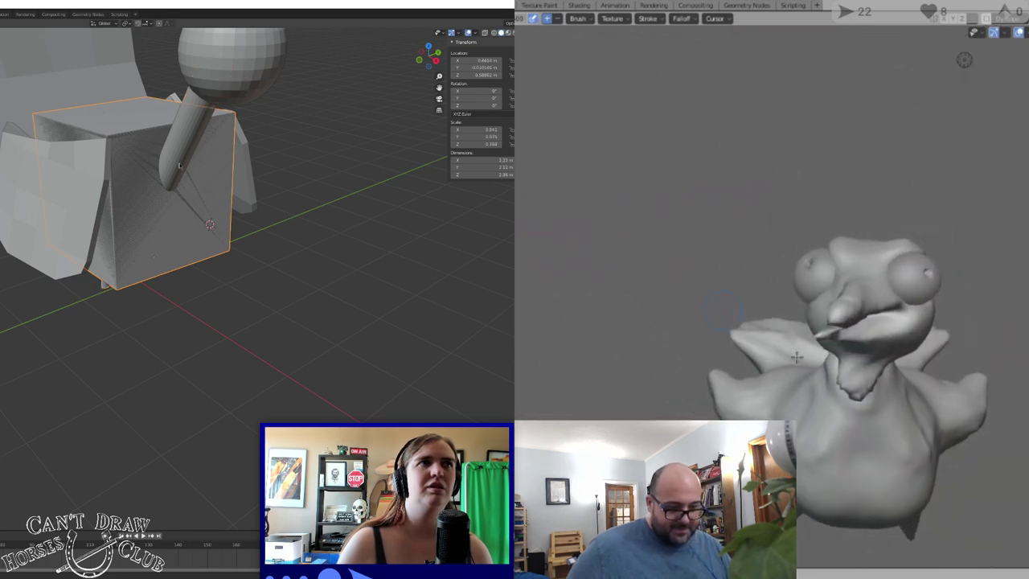
Unite the spherical head with the block body through a modifier
{"action": "middle_click_drag", "start_coordinate": [217, 177], "coordinate": [220, 198]}
{"action": "mouse_move", "coordinate": [958, 315]}
{"action": "middle_mouse_down", "text": "ctrl"}
{"action": "mouse_move", "coordinate": [956, 278]}
{"action": "mouse_move", "coordinate": [959, 392]}
{"action": "mouse_move", "coordinate": [907, 367]}
{"action": "mouse_move", "coordinate": [904, 410]}
{"action": "mouse_move", "coordinate": [877, 460]}
{"action": "mouse_move", "coordinate": [900, 473]}
{"action": "middle_mouse_up", "text": "ctrl"}
{"action": "left_click", "coordinate": [226, 104]}
{"action": "scroll", "coordinate": [916, 386], "scroll_direction": "up", "scroll_amount": 4}
{"action": "scroll", "coordinate": [916, 386], "scroll_direction": "down", "scroll_amount": 3}
{"action": "scroll", "coordinate": [915, 386], "scroll_direction": "down", "scroll_amount": 3}
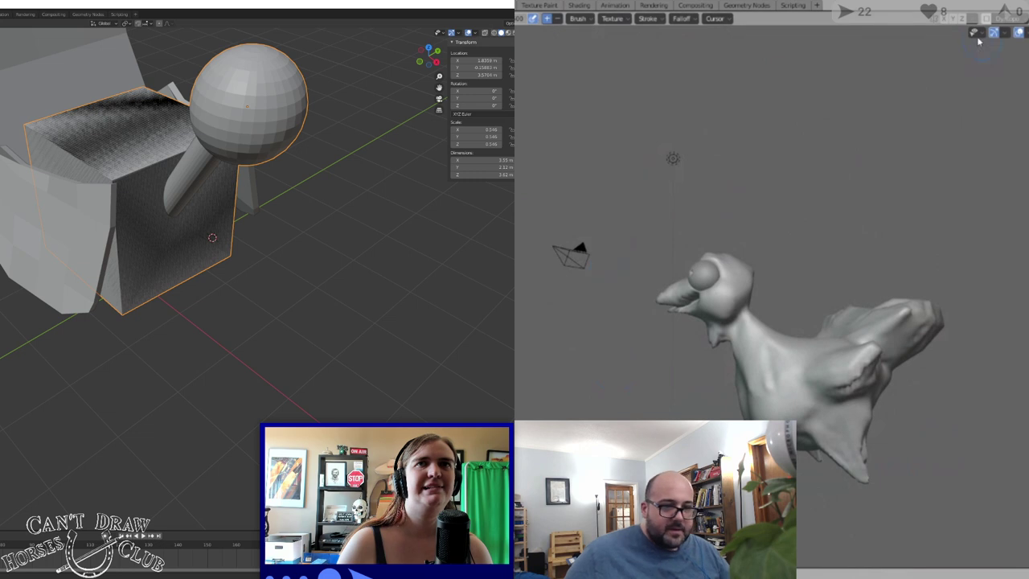
Reselect the block bird's wings and pull a feather tip outward on the sculpted bird's wing
{"action": "left_click", "coordinate": [46, 273]}
{"action": "scroll", "coordinate": [877, 367], "scroll_direction": "up", "scroll_amount": 2}
{"action": "middle_click_drag", "start_coordinate": [957, 395], "coordinate": [929, 386]}
{"action": "scroll", "coordinate": [46, 273], "scroll_direction": "down", "scroll_amount": 3}
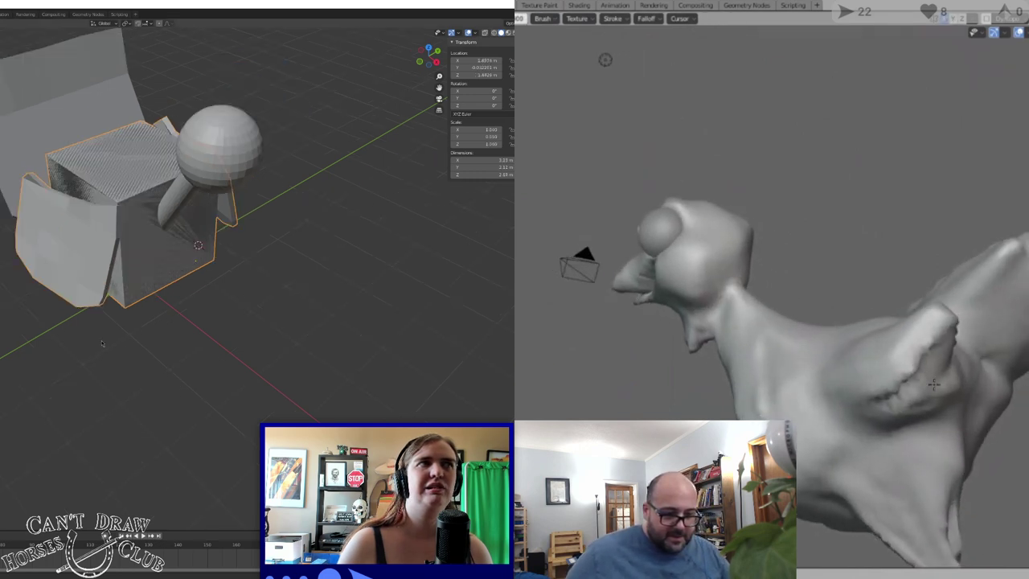
{"action": "mouse_move", "coordinate": [932, 370]}
{"action": "left_mouse_down"}
{"action": "mouse_move", "coordinate": [935, 338]}
{"action": "mouse_move", "coordinate": [957, 342]}
{"action": "left_mouse_up"}
Select every part of the block bird with the tail as the active object and join them into one object
{"action": "left_click", "coordinate": [45, 145]}
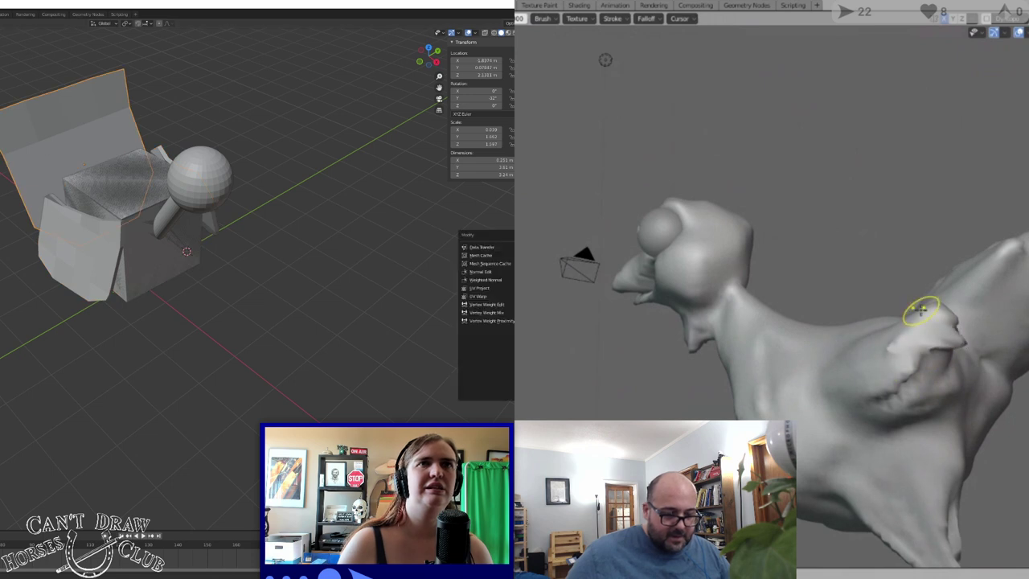
{"action": "mouse_move", "coordinate": [922, 311]}
{"action": "middle_mouse_down"}
{"action": "mouse_move", "coordinate": [969, 344]}
{"action": "mouse_move", "coordinate": [952, 334]}
{"action": "middle_mouse_up"}
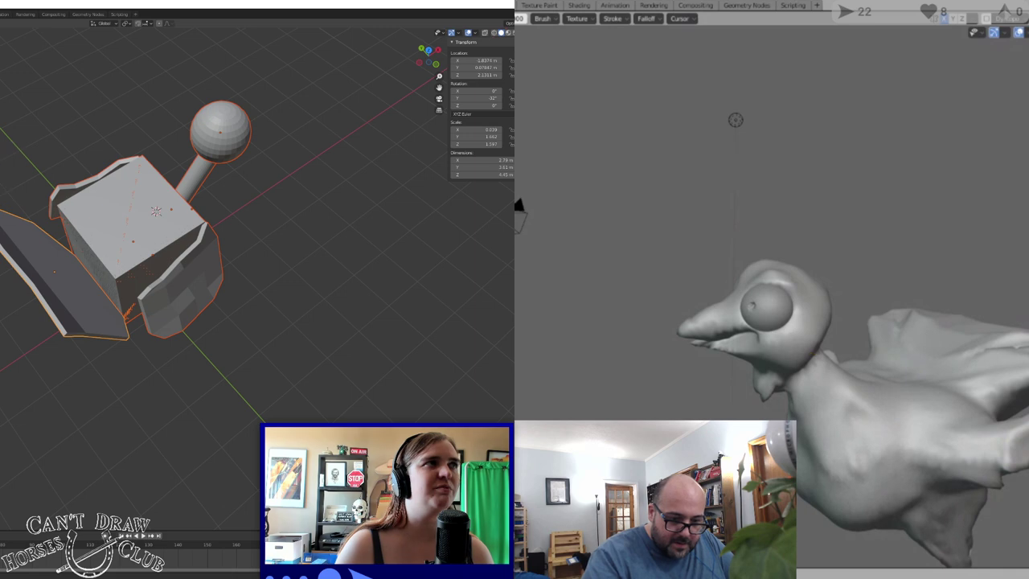
{"action": "key", "text": "ctrl+j"}
Examine the joined block bird and the sculpted bird's head and beak from several angles and distances
{"action": "scroll", "coordinate": [937, 301], "scroll_direction": "down", "scroll_amount": 6}
{"action": "middle_click_drag", "start_coordinate": [248, 237], "coordinate": [163, 264]}
{"action": "middle_click_drag", "start_coordinate": [937, 301], "coordinate": [935, 353]}
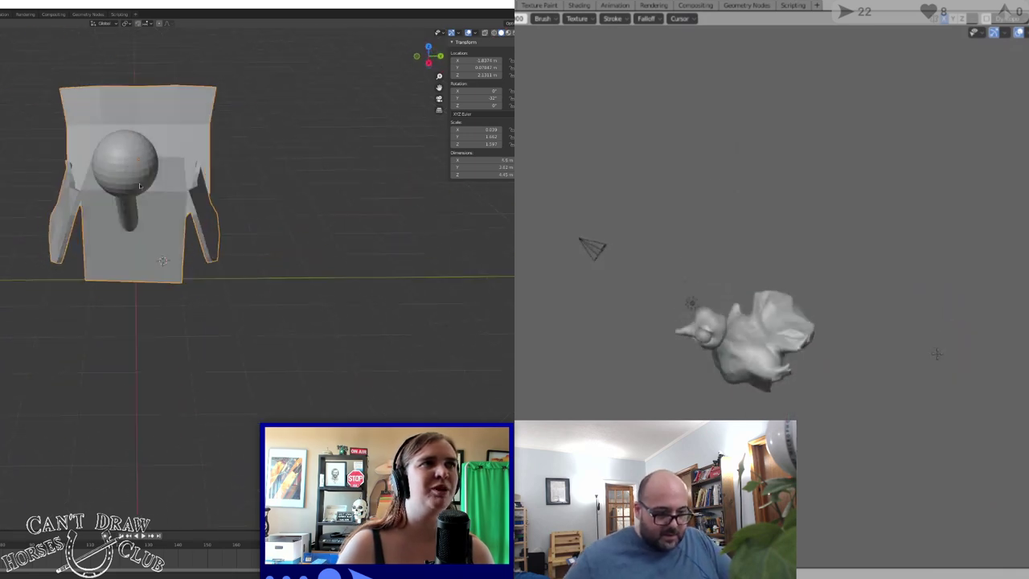
{"action": "middle_click_drag", "start_coordinate": [163, 265], "coordinate": [145, 148]}
{"action": "scroll", "coordinate": [866, 332], "scroll_direction": "up", "scroll_amount": 4}
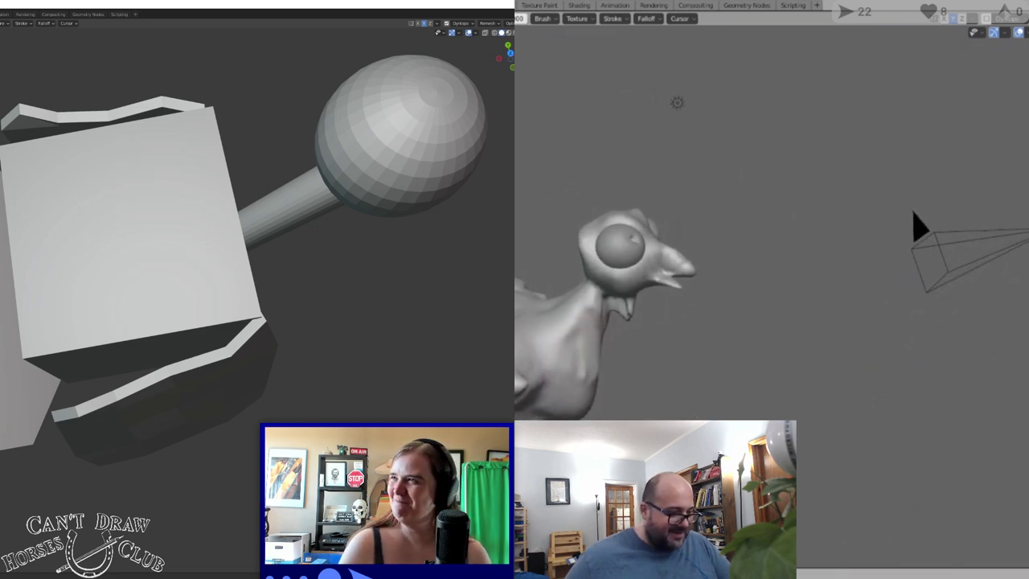
{"action": "mouse_move", "coordinate": [582, 339]}
{"action": "middle_mouse_down"}
{"action": "mouse_move", "coordinate": [528, 413]}
{"action": "mouse_move", "coordinate": [524, 451]}
{"action": "mouse_move", "coordinate": [519, 402]}
{"action": "mouse_move", "coordinate": [555, 393]}
{"action": "middle_mouse_up"}
{"action": "middle_click_drag", "start_coordinate": [659, 321], "coordinate": [623, 330]}
{"action": "scroll", "coordinate": [675, 305], "scroll_direction": "up", "scroll_amount": 3}
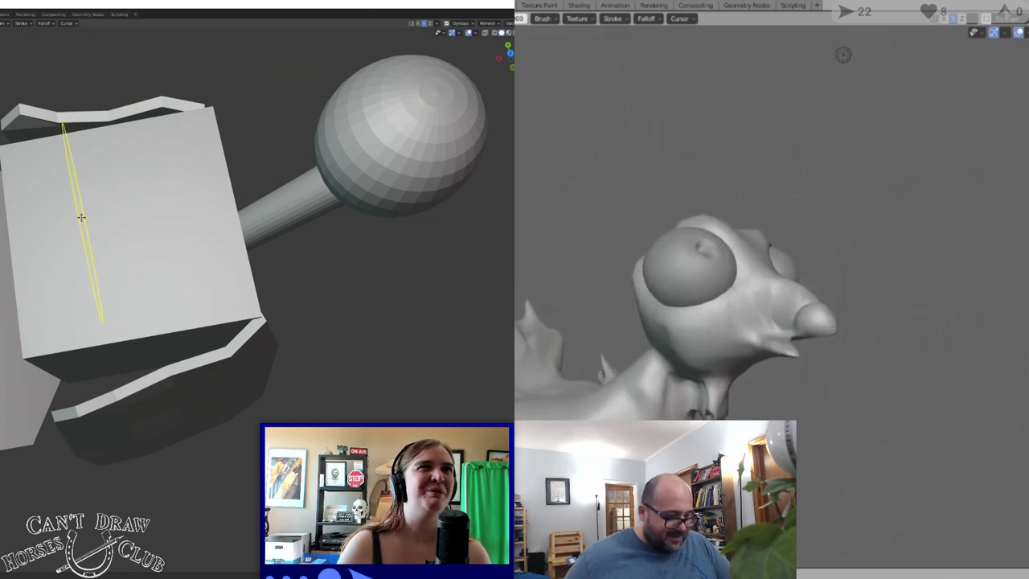
{"action": "scroll", "coordinate": [675, 305], "scroll_direction": "down", "scroll_amount": 6}
{"action": "middle_click_drag", "start_coordinate": [676, 305], "coordinate": [611, 321]}
{"action": "middle_click_drag", "start_coordinate": [181, 222], "coordinate": [90, 186]}
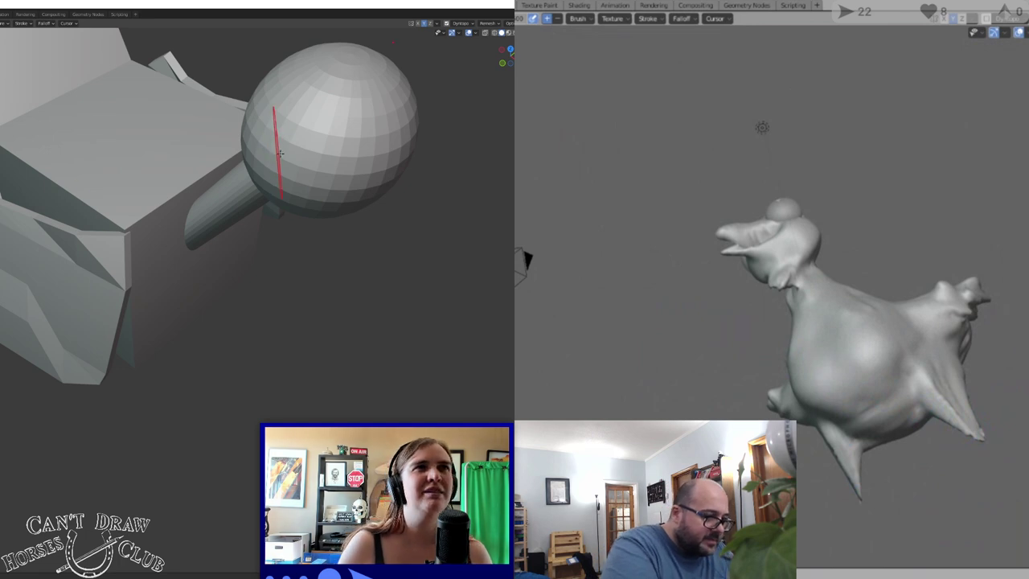
Apply the joined block bird's location, rotation and scale in Object Mode, and return to Sculpt Mode
{"action": "middle_click_drag", "start_coordinate": [303, 158], "coordinate": [279, 185]}
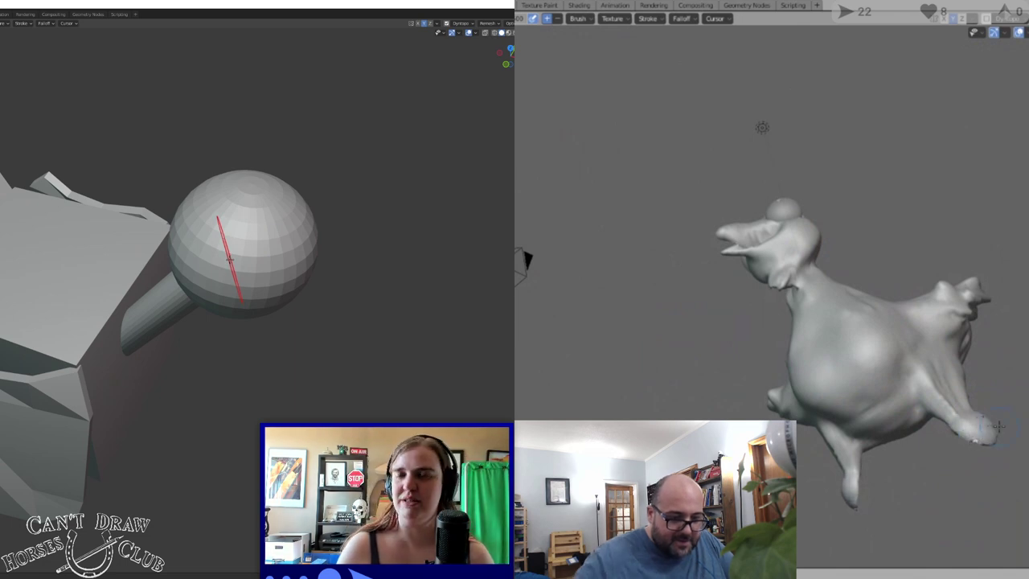
{"action": "mouse_move", "coordinate": [985, 426]}
{"action": "middle_mouse_down"}
{"action": "mouse_move", "coordinate": [945, 362]}
{"action": "mouse_move", "coordinate": [909, 489]}
{"action": "mouse_move", "coordinate": [831, 464]}
{"action": "mouse_move", "coordinate": [841, 460]}
{"action": "middle_mouse_up"}
{"action": "left_click", "coordinate": [0, 14]}
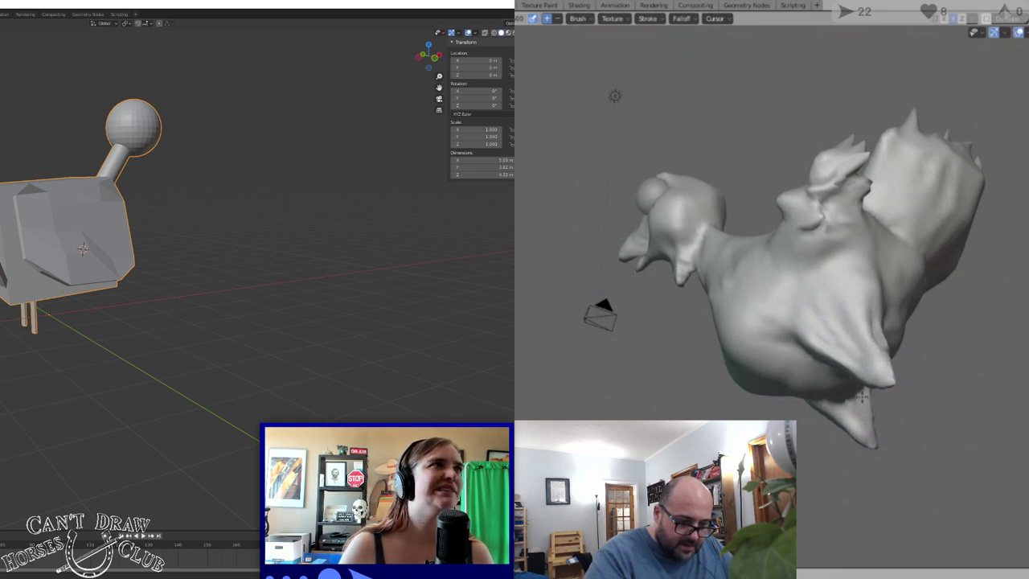
{"action": "left_click", "coordinate": [0, 14]}
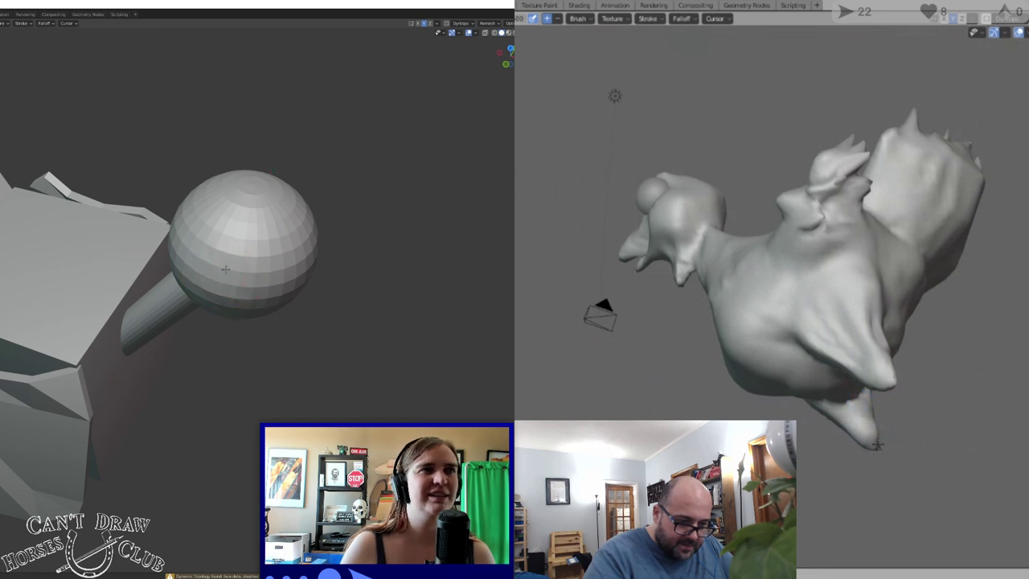
Sculpt shallow dents into the block bird's spherical head and round the pointed ends of the sculpted bird's legs
{"action": "middle_click_drag", "start_coordinate": [234, 277], "coordinate": [244, 175]}
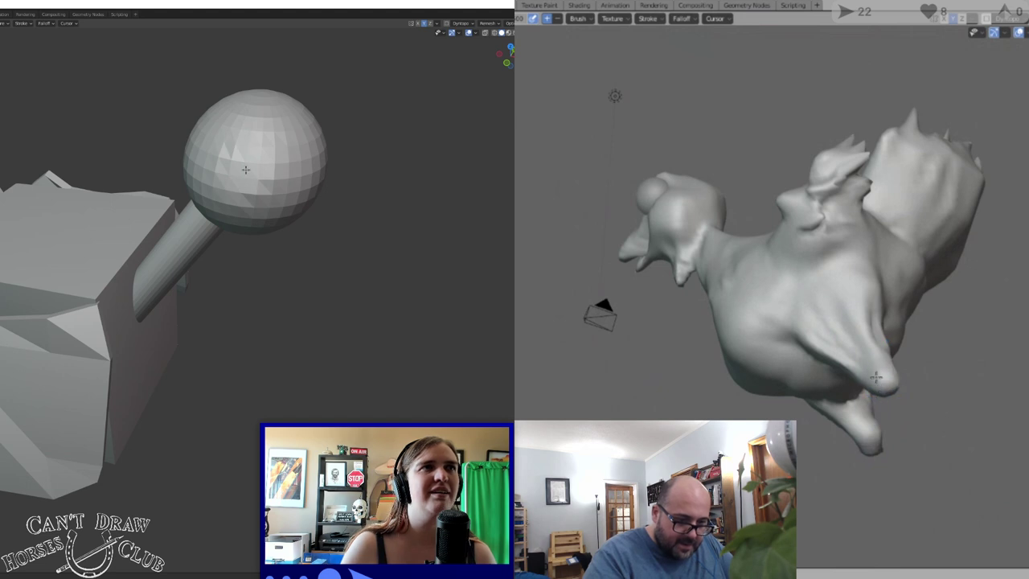
{"action": "middle_click_drag", "start_coordinate": [857, 338], "coordinate": [679, 346]}
{"action": "scroll", "coordinate": [818, 521], "scroll_direction": "up", "scroll_amount": 5}
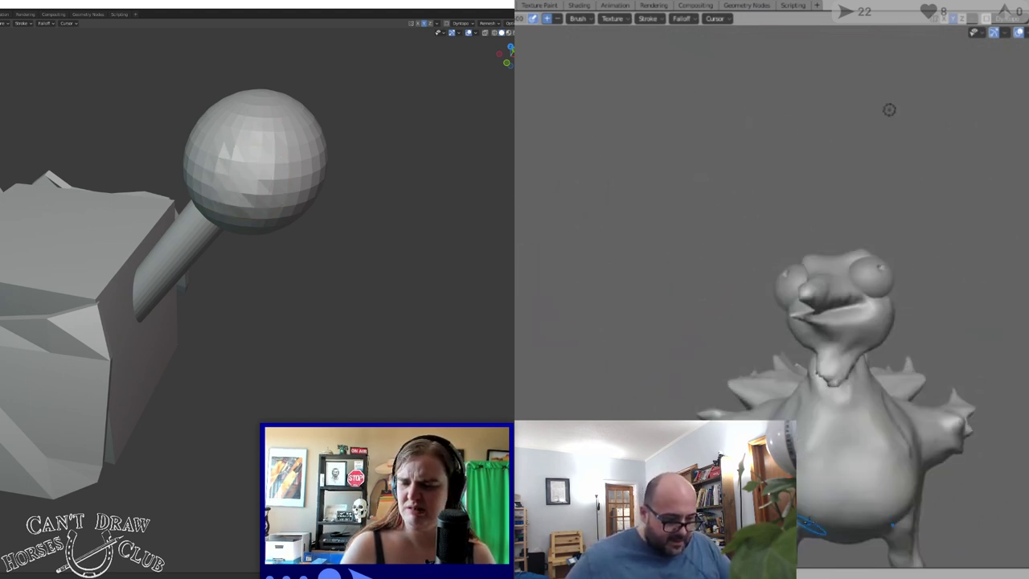
{"action": "scroll", "coordinate": [830, 455], "scroll_direction": "down", "scroll_amount": 5}
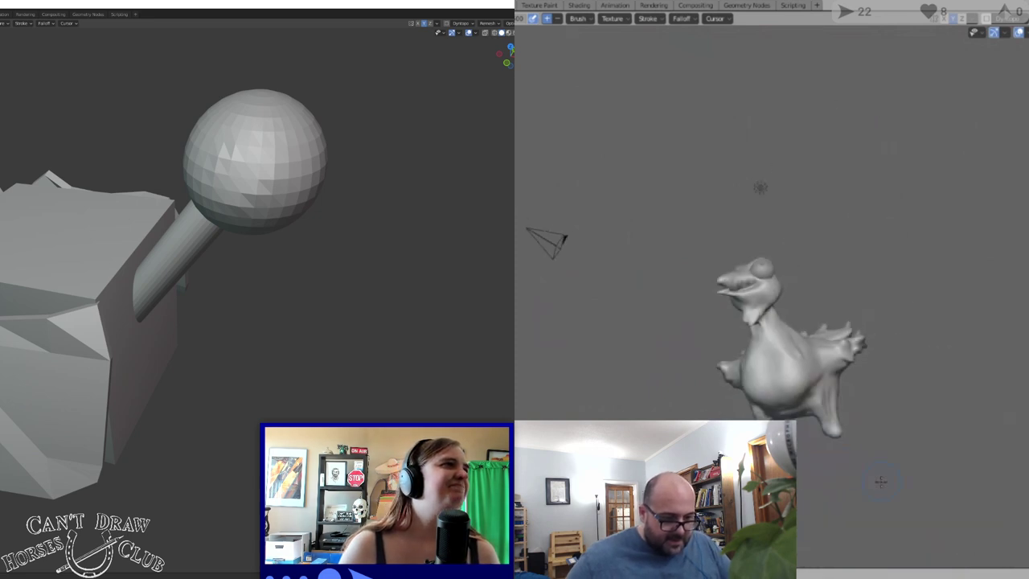
{"action": "scroll", "coordinate": [881, 483], "scroll_direction": "up", "scroll_amount": 2}
{"action": "scroll", "coordinate": [911, 503], "scroll_direction": "down", "scroll_amount": 1}
{"action": "middle_click_drag", "start_coordinate": [34, 245], "coordinate": [2, 226]}
{"action": "mouse_move", "coordinate": [912, 504]}
{"action": "middle_mouse_down"}
{"action": "mouse_move", "coordinate": [850, 491]}
{"action": "mouse_move", "coordinate": [859, 504]}
{"action": "middle_mouse_up"}
{"action": "middle_click_drag", "start_coordinate": [925, 488], "coordinate": [976, 482]}
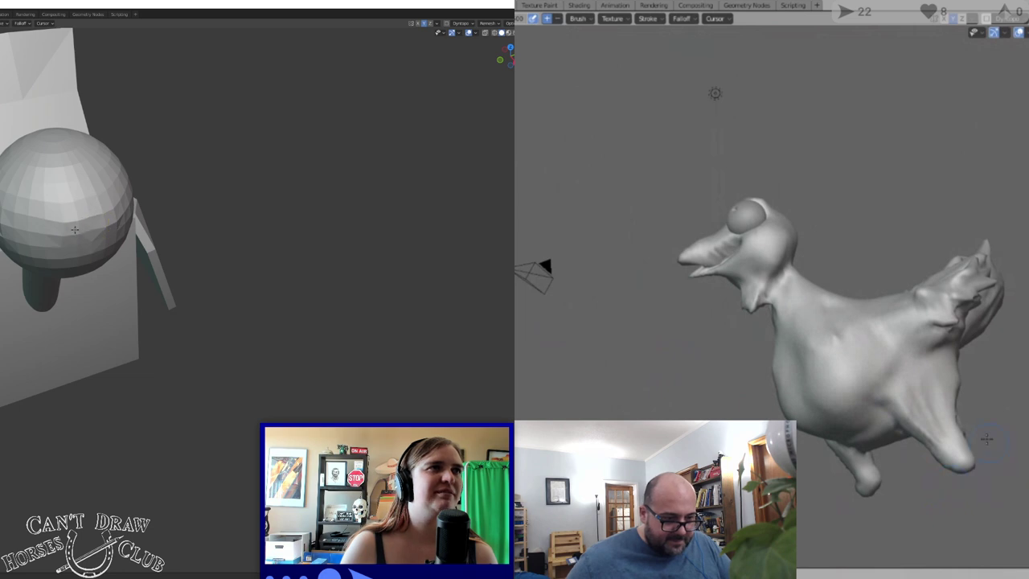
Inflate the lower ends of the sculpted bird's legs into thick, rounded stubs
{"action": "middle_click_drag", "start_coordinate": [74, 232], "coordinate": [36, 152]}
{"action": "scroll", "coordinate": [1005, 471], "scroll_direction": "up", "scroll_amount": 1}
{"action": "scroll", "coordinate": [992, 472], "scroll_direction": "down", "scroll_amount": 1}
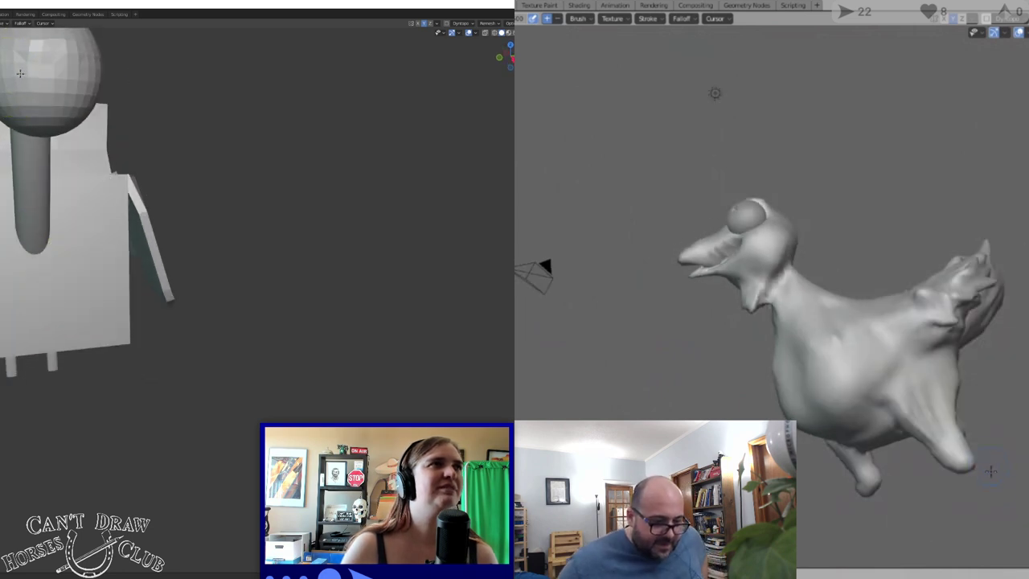
{"action": "scroll", "coordinate": [992, 472], "scroll_direction": "up", "scroll_amount": 1}
{"action": "middle_click_drag", "start_coordinate": [996, 498], "coordinate": [977, 475]}
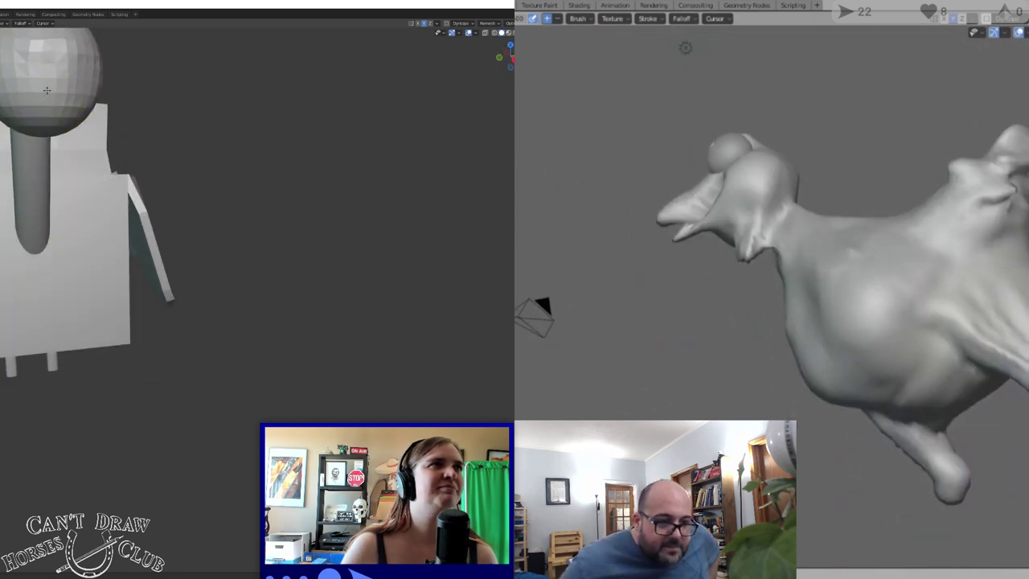
{"action": "middle_click_drag", "start_coordinate": [22, 201], "coordinate": [1, 241]}
{"action": "middle_click_drag", "start_coordinate": [1026, 126], "coordinate": [986, 100]}
{"action": "middle_click_drag", "start_coordinate": [4, 129], "coordinate": [191, 130]}
{"action": "scroll", "coordinate": [986, 100], "scroll_direction": "up", "scroll_amount": 1}
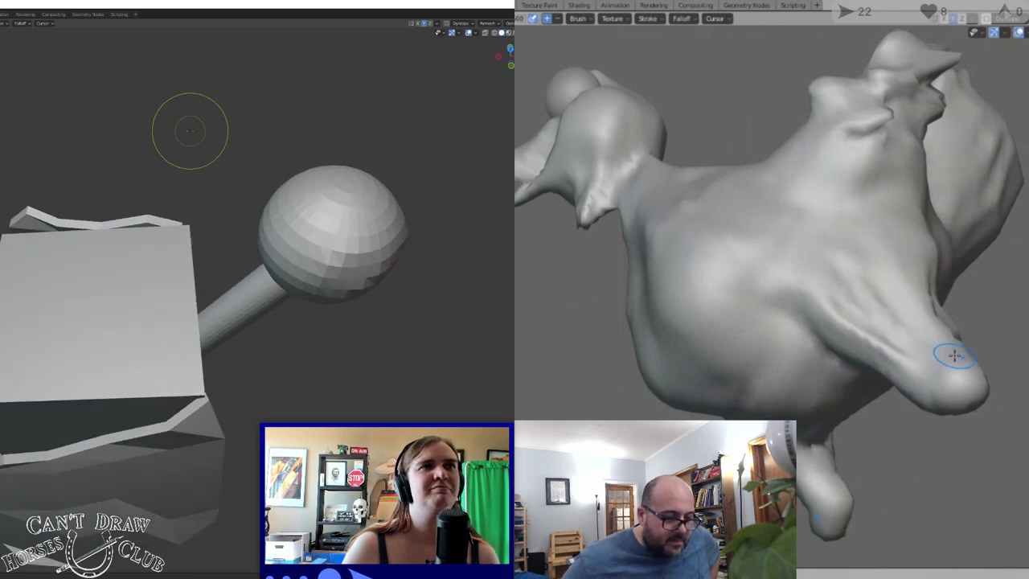
Pull the sculpted bird's rounded leg ends forward to form feet
{"action": "scroll", "coordinate": [952, 358], "scroll_direction": "down", "scroll_amount": 2}
{"action": "middle_click_drag", "start_coordinate": [299, 213], "coordinate": [314, 165]}
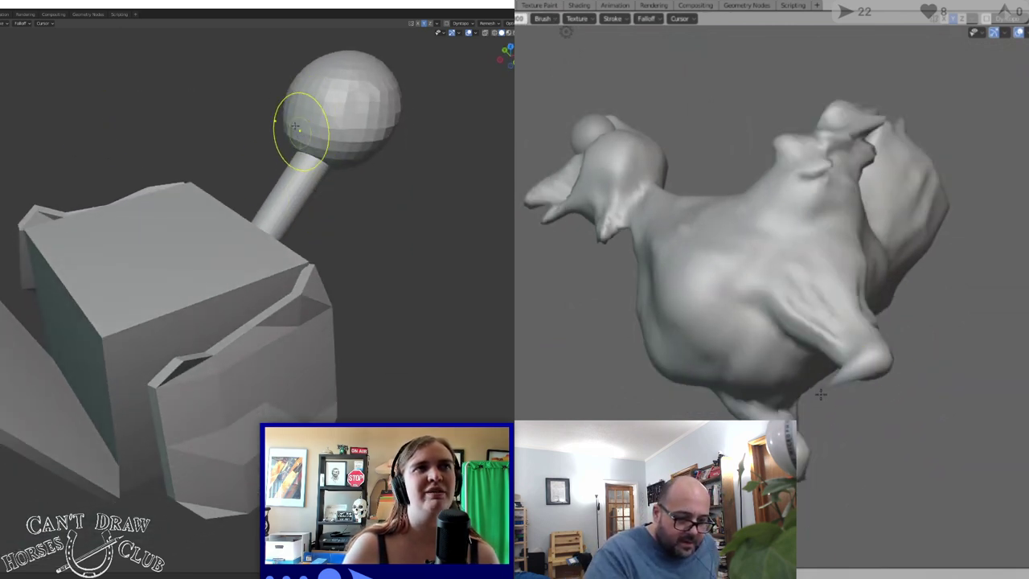
{"action": "left_click_drag", "start_coordinate": [874, 356], "coordinate": [834, 346]}
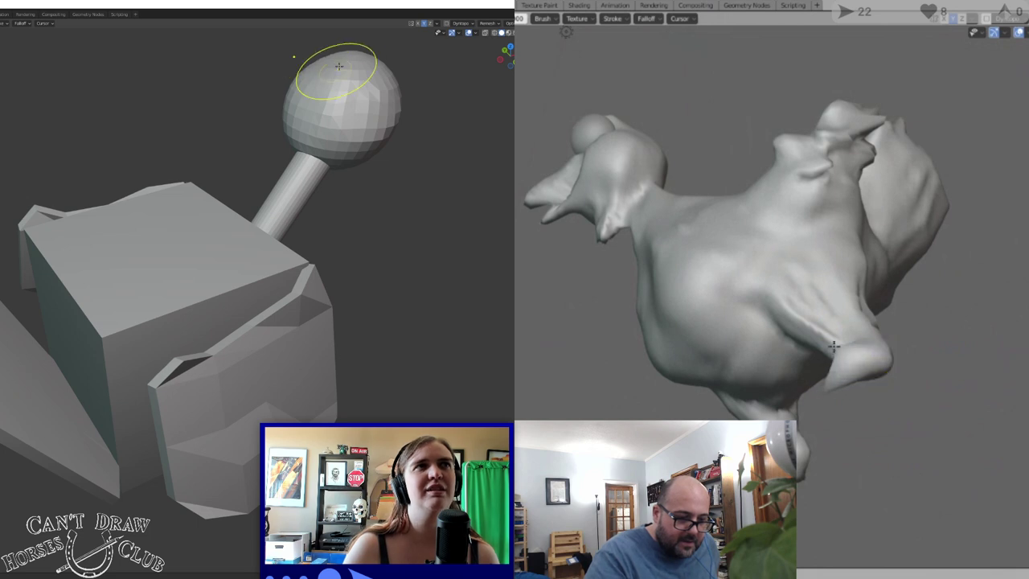
Sculpt a ridge and crease across the lower front of the block bird's head
{"action": "mouse_move", "coordinate": [357, 67]}
{"action": "left_mouse_down"}
{"action": "mouse_move", "coordinate": [364, 79]}
{"action": "mouse_move", "coordinate": [340, 105]}
{"action": "left_mouse_up"}
{"action": "middle_click_drag", "start_coordinate": [375, 161], "coordinate": [313, 164]}
{"action": "mouse_move", "coordinate": [129, 272]}
{"action": "left_mouse_down"}
{"action": "mouse_move", "coordinate": [138, 275]}
{"action": "mouse_move", "coordinate": [126, 286]}
{"action": "left_mouse_up"}
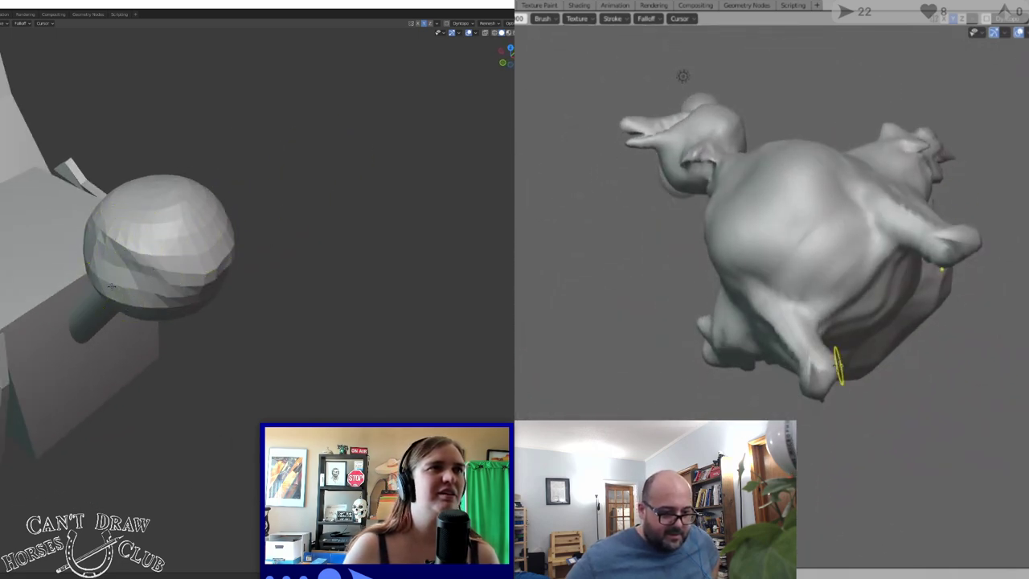
{"action": "mouse_move", "coordinate": [213, 254]}
{"action": "middle_mouse_down"}
{"action": "mouse_move", "coordinate": [279, 147]}
{"action": "mouse_move", "coordinate": [132, 125]}
{"action": "mouse_move", "coordinate": [126, 166]}
{"action": "middle_mouse_up"}
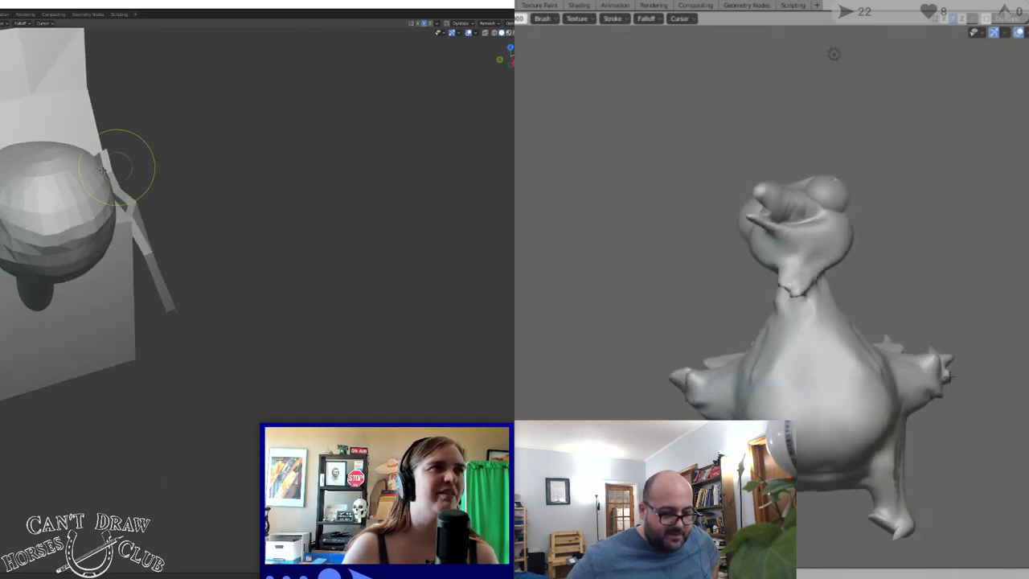
Enable a second symmetry axis for sculpting the block bird and inspect its wing and tail
{"action": "middle_click_drag", "start_coordinate": [115, 209], "coordinate": [1, 144]}
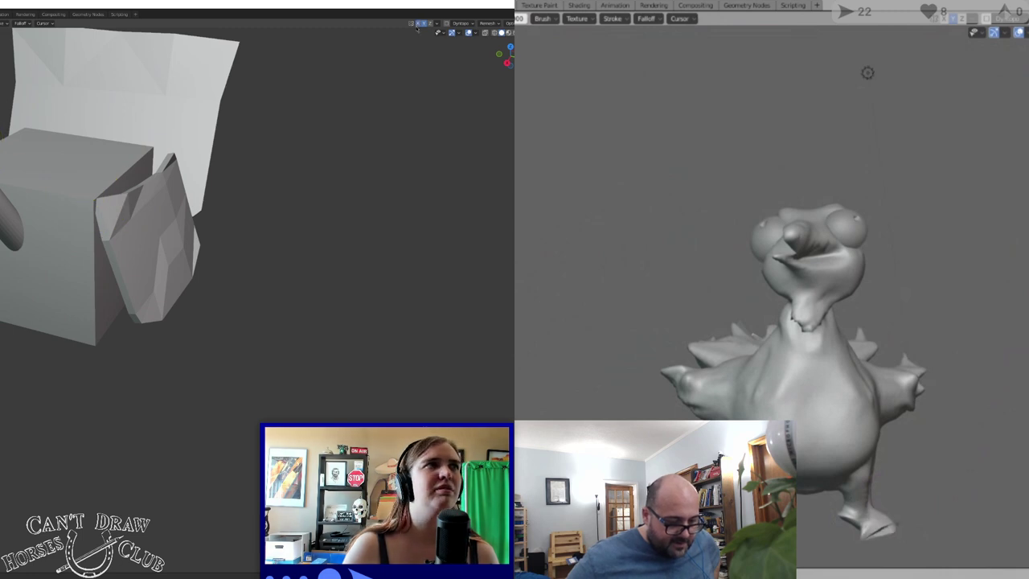
{"action": "middle_click_drag", "start_coordinate": [280, 159], "coordinate": [246, 186]}
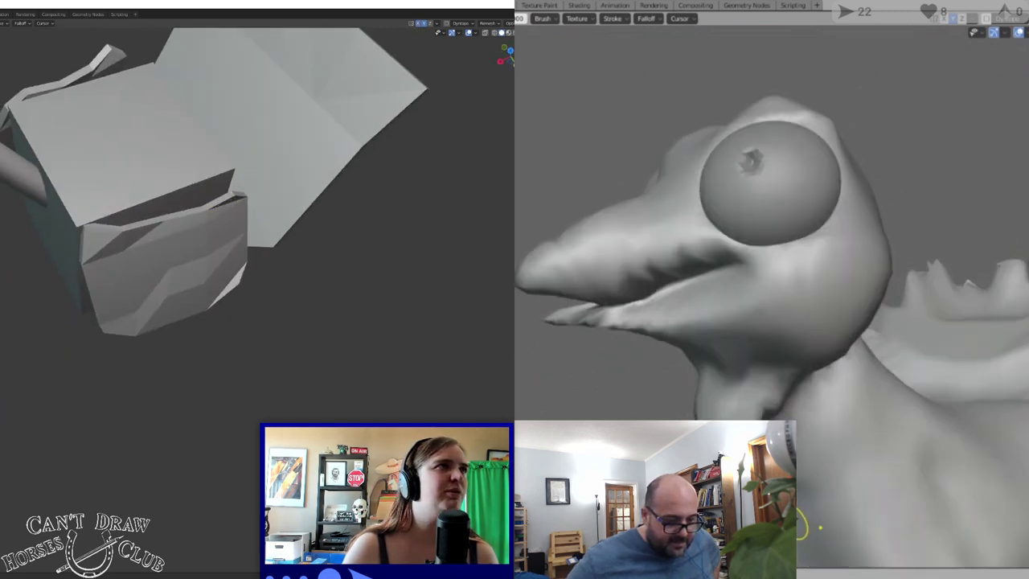
{"action": "scroll", "coordinate": [793, 521], "scroll_direction": "down", "scroll_amount": 8}
{"action": "scroll", "coordinate": [822, 515], "scroll_direction": "up", "scroll_amount": 2}
{"action": "middle_click_drag", "start_coordinate": [821, 510], "coordinate": [822, 406]}
{"action": "middle_click_drag", "start_coordinate": [2, 164], "coordinate": [2, 133]}
{"action": "scroll", "coordinate": [885, 370], "scroll_direction": "down", "scroll_amount": 2}
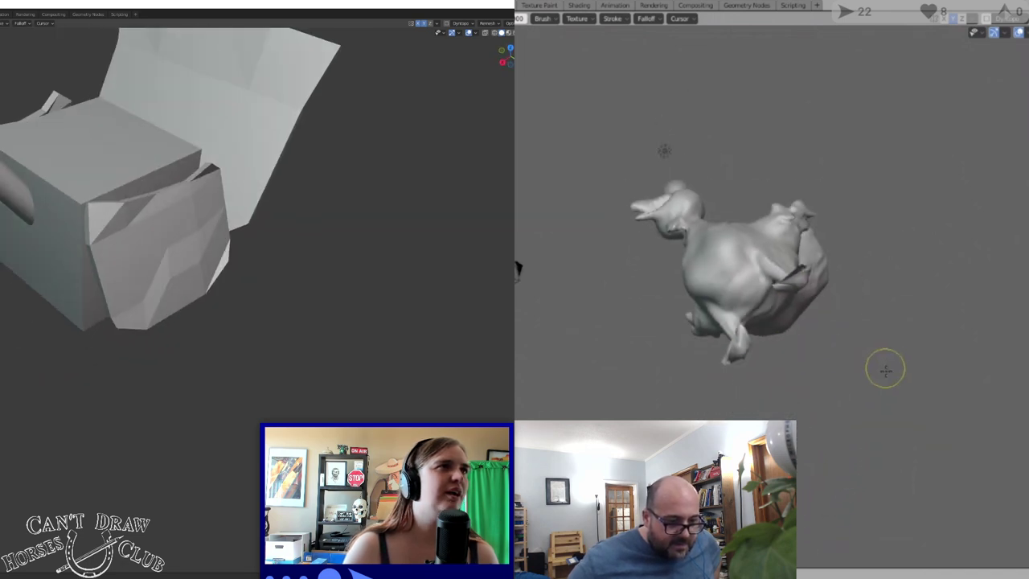
Limit the block bird's sculpting symmetry to one axis and inspect both birds from several sides
{"action": "middle_click_drag", "start_coordinate": [885, 369], "coordinate": [935, 465]}
{"action": "middle_click_drag", "start_coordinate": [2, 133], "coordinate": [51, 124]}
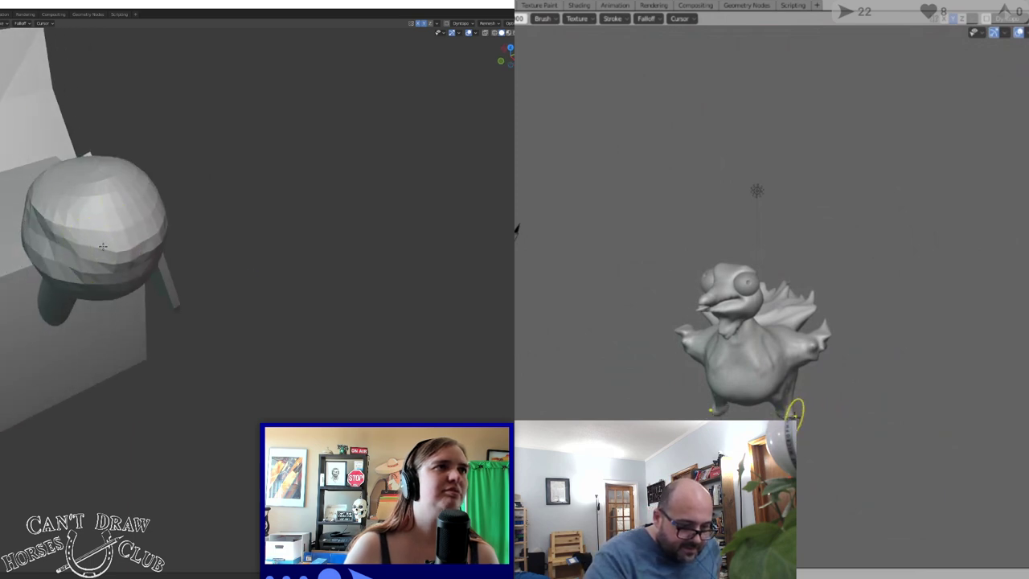
{"action": "middle_click_drag", "start_coordinate": [61, 231], "coordinate": [76, 201]}
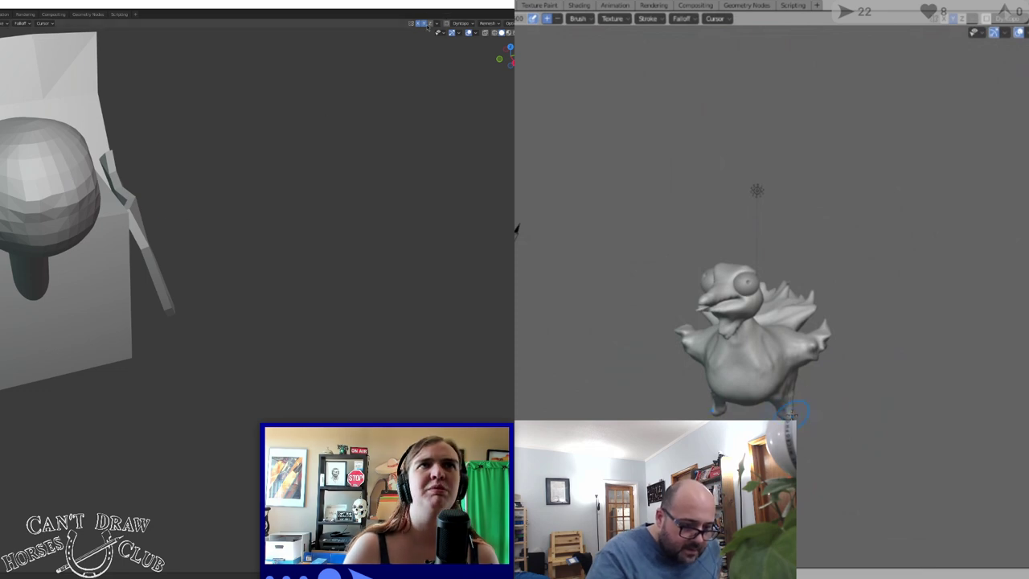
{"action": "middle_click_drag", "start_coordinate": [812, 370], "coordinate": [873, 397]}
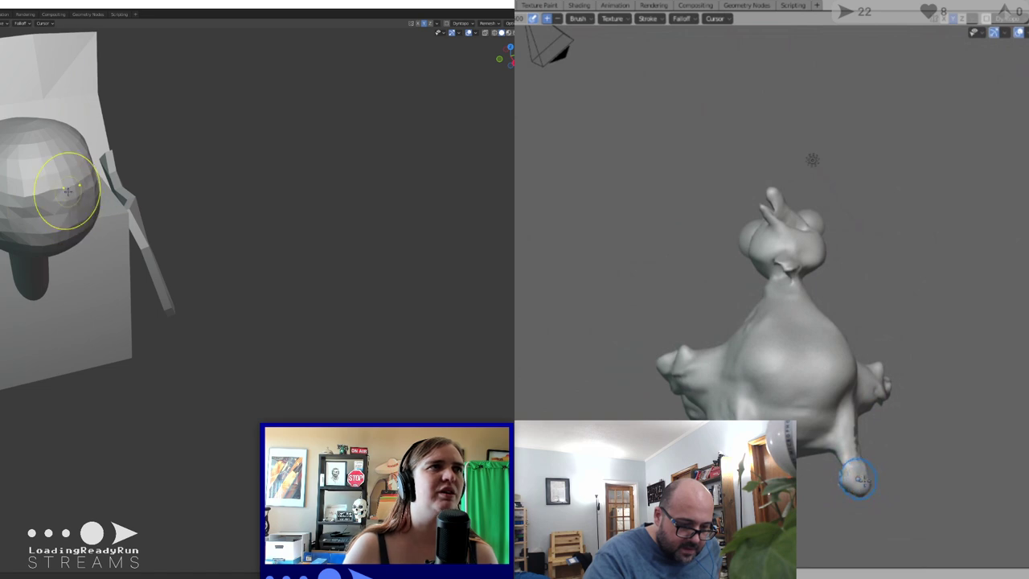
{"action": "middle_click_drag", "start_coordinate": [3, 175], "coordinate": [0, 133]}
{"action": "middle_click_drag", "start_coordinate": [839, 437], "coordinate": [683, 450]}
{"action": "middle_click_drag", "start_coordinate": [2, 187], "coordinate": [22, 190]}
{"action": "middle_click_drag", "start_coordinate": [683, 450], "coordinate": [631, 438]}
{"action": "middle_click_drag", "start_coordinate": [23, 190], "coordinate": [45, 193]}
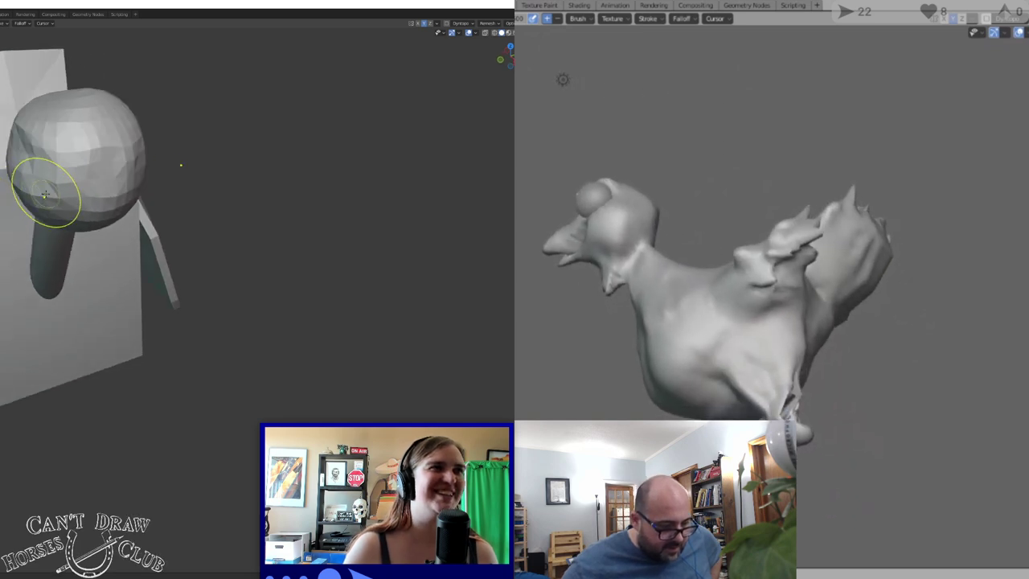
{"action": "middle_click_drag", "start_coordinate": [631, 438], "coordinate": [663, 430]}
{"action": "middle_click_drag", "start_coordinate": [843, 401], "coordinate": [802, 418]}
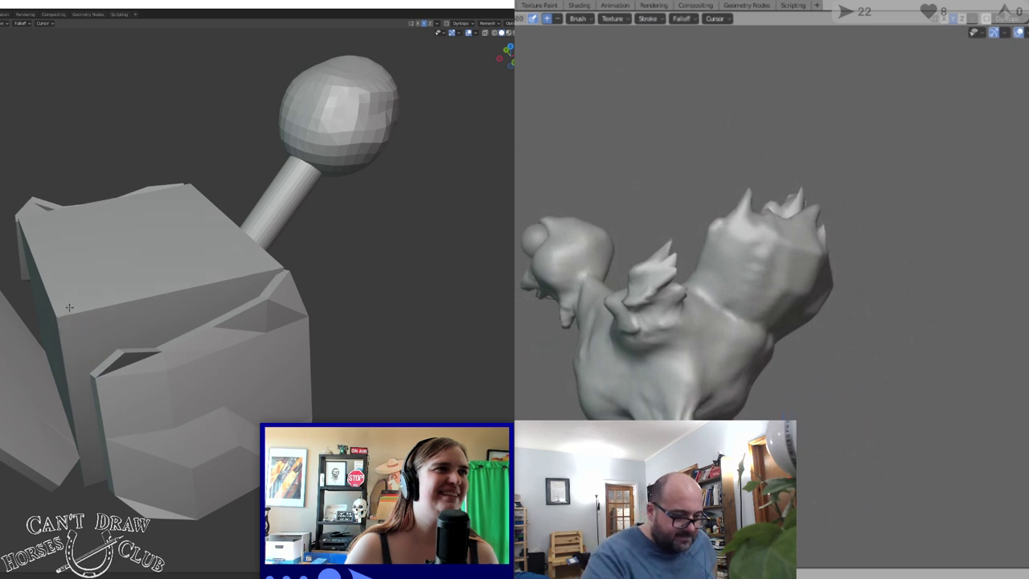
Return both birds to object mode and add a sphere at the 3D cursor inside the sculpted bird
{"action": "middle_click_drag", "start_coordinate": [19, 320], "coordinate": [50, 320]}
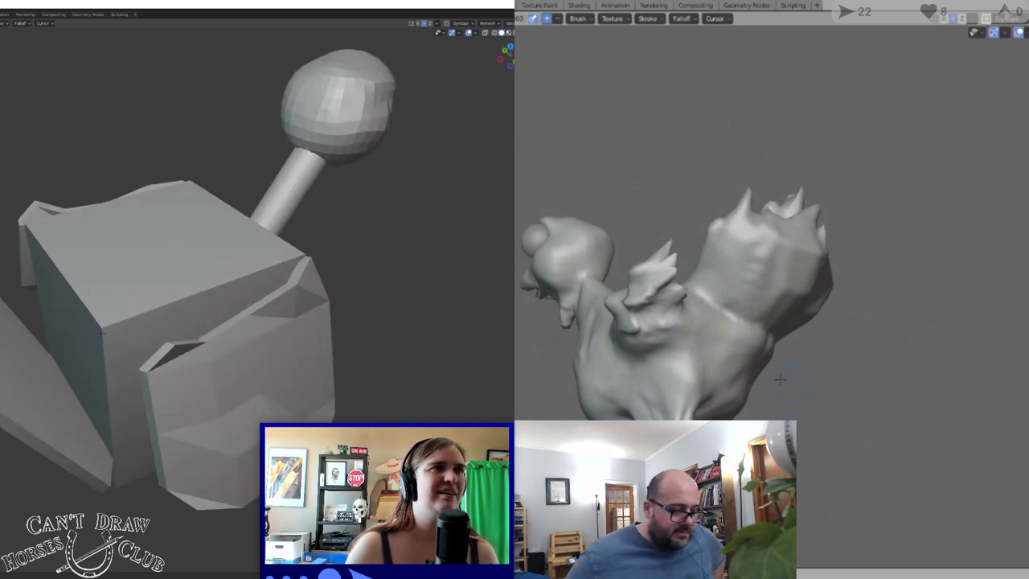
{"action": "middle_click_drag", "start_coordinate": [816, 433], "coordinate": [819, 373]}
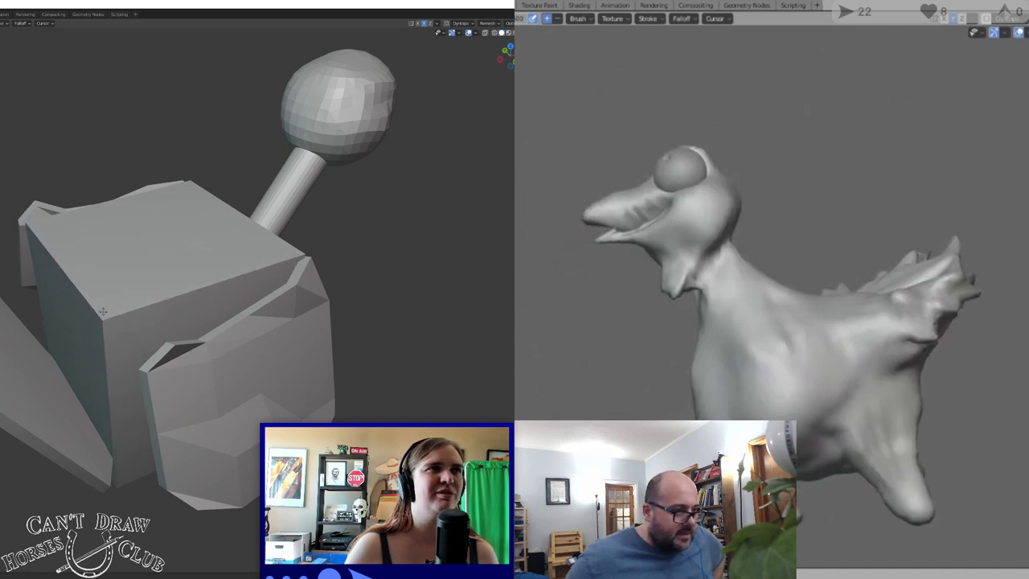
{"action": "scroll", "coordinate": [773, 309], "scroll_direction": "up", "scroll_amount": 4}
{"action": "right_click", "coordinate": [143, 279]}
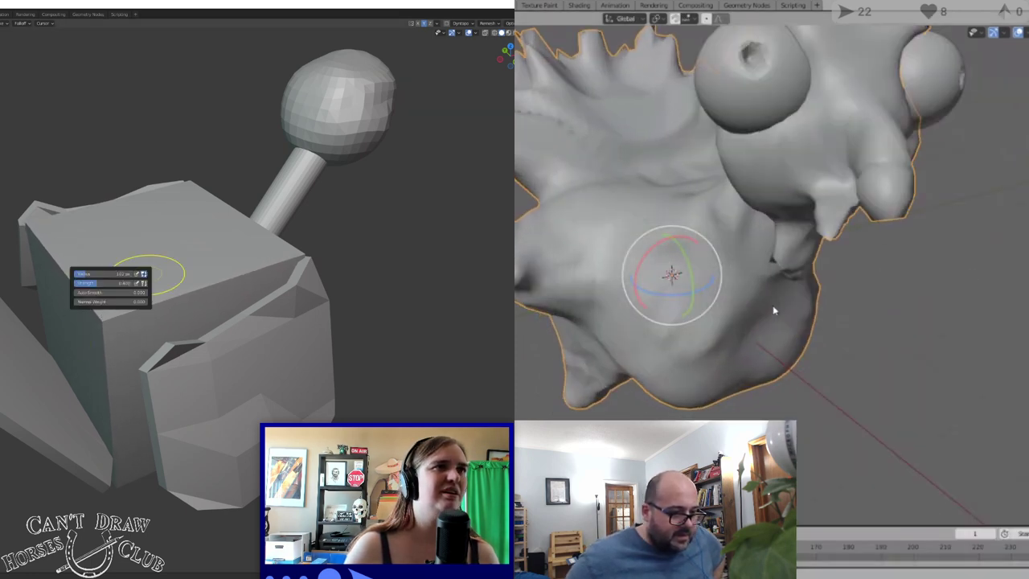
{"action": "mouse_move", "coordinate": [773, 305]}
{"action": "middle_mouse_down"}
{"action": "mouse_move", "coordinate": [752, 271]}
{"action": "mouse_move", "coordinate": [742, 210]}
{"action": "middle_mouse_up"}
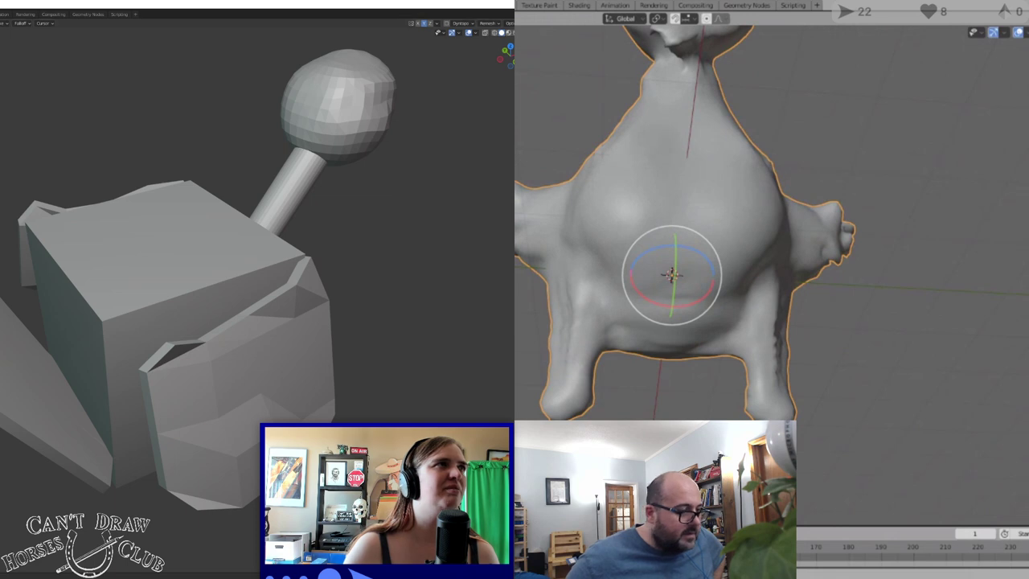
{"action": "left_click", "coordinate": [1, 14]}
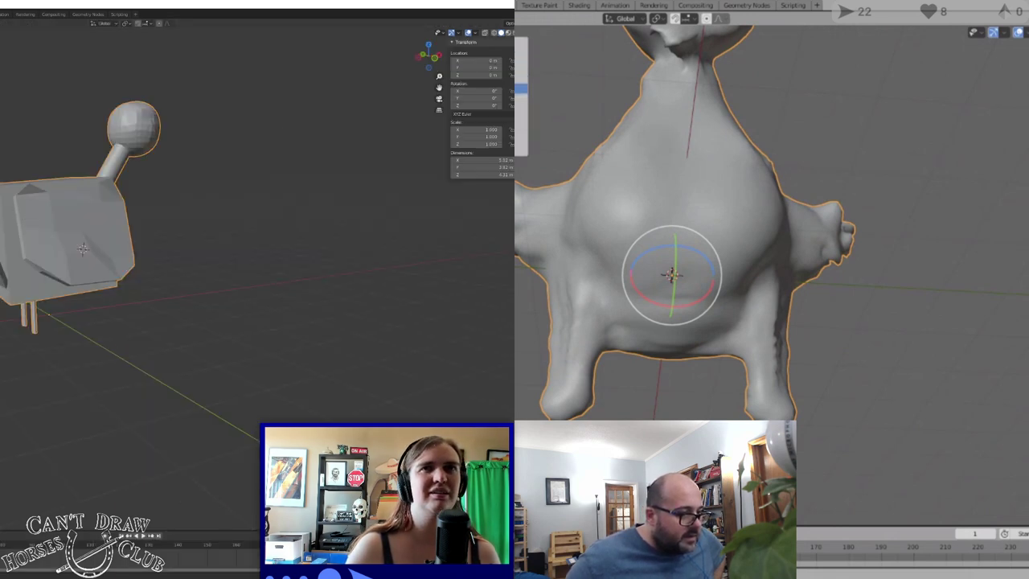
{"action": "left_click", "coordinate": [521, 88]}
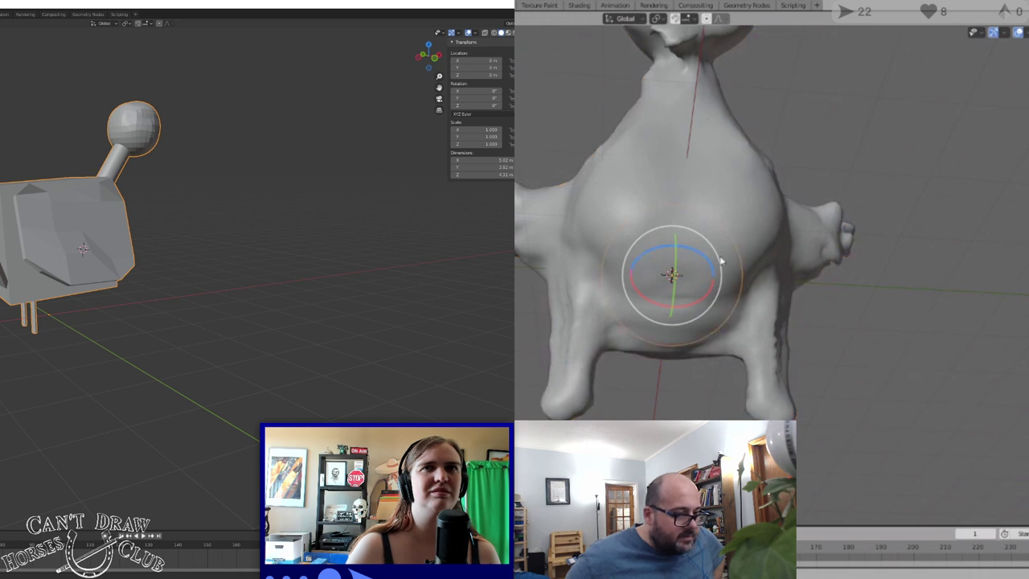
{"action": "middle_click_drag", "start_coordinate": [755, 257], "coordinate": [672, 275]}
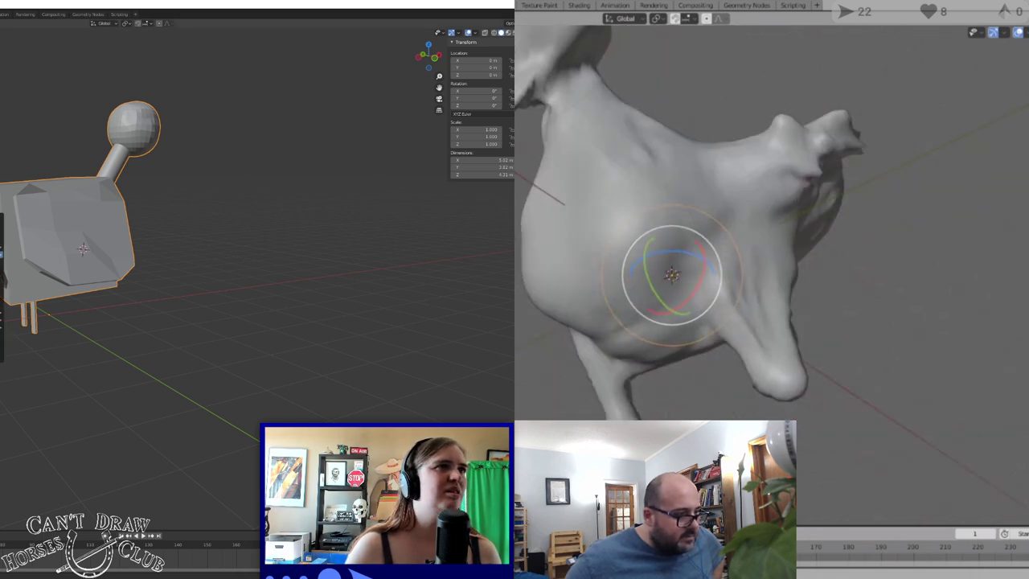
Lower the new sphere beneath the sculpted bird's body and subdivide the block bird's whole mesh
{"action": "key", "text": "Tab"}
{"action": "left_click_drag", "start_coordinate": [672, 242], "coordinate": [665, 352]}
{"action": "right_click", "coordinate": [61, 227]}
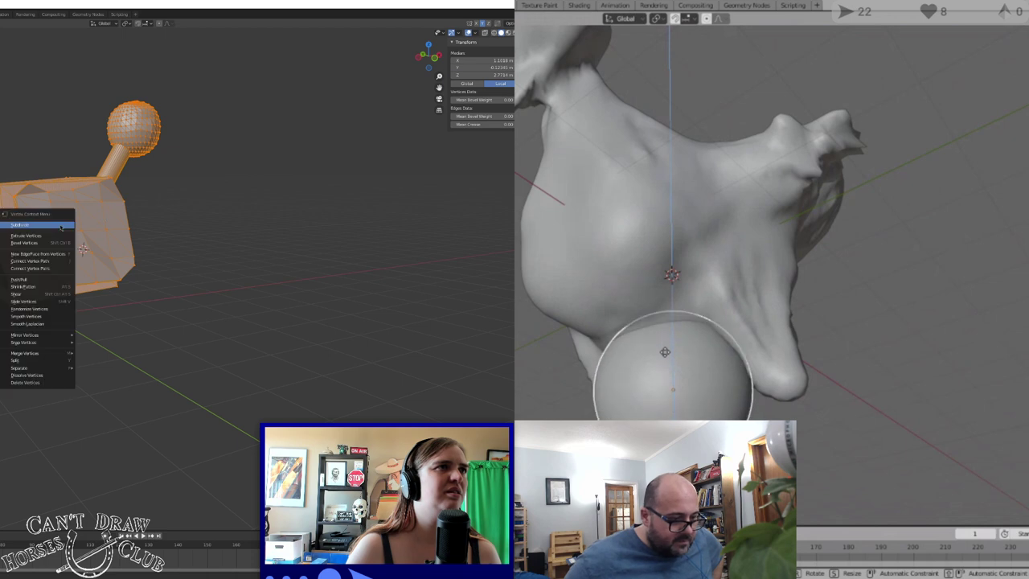
{"action": "left_click", "coordinate": [61, 227]}
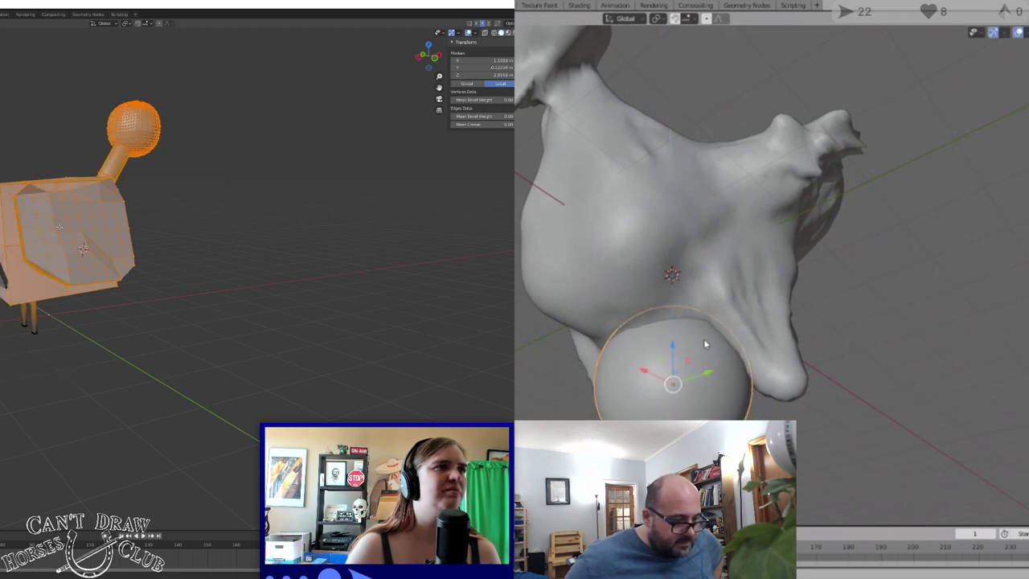
Move the sphere sideways and down to sit below one of the sculpted bird's legs
{"action": "middle_click_drag", "start_coordinate": [705, 344], "coordinate": [743, 396]}
{"action": "left_click_drag", "start_coordinate": [716, 390], "coordinate": [612, 395]}
{"action": "left_click_drag", "start_coordinate": [567, 349], "coordinate": [567, 423]}
{"action": "scroll", "coordinate": [612, 346], "scroll_direction": "up", "scroll_amount": 1}
{"action": "scroll", "coordinate": [613, 346], "scroll_direction": "down", "scroll_amount": 3}
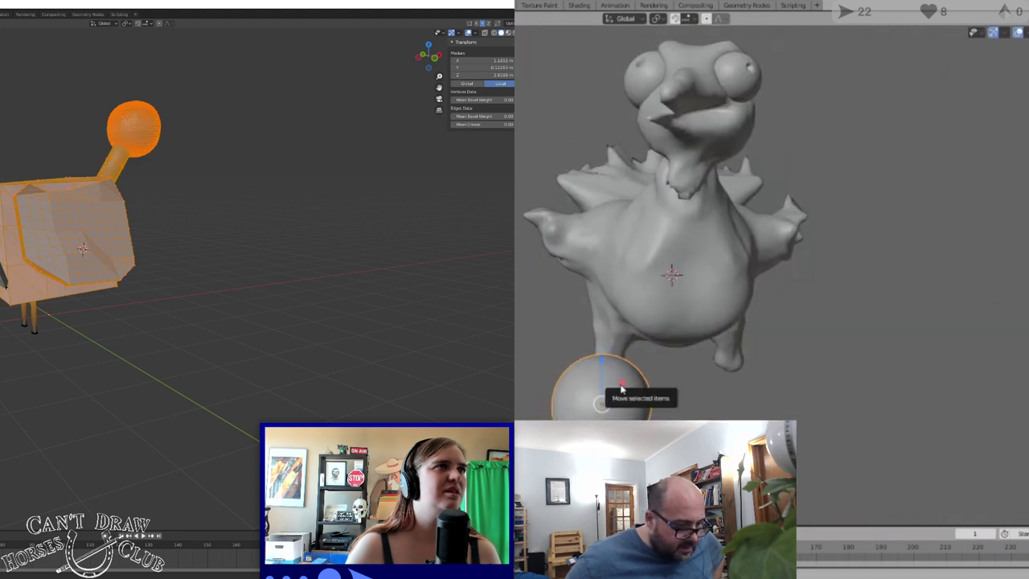
Align the sphere lengthwise with the sculpted bird's leg and lower it slightly beneath the leg end
{"action": "middle_click_drag", "start_coordinate": [635, 384], "coordinate": [701, 416]}
{"action": "key", "text": "Tab"}
{"action": "left_click_drag", "start_coordinate": [694, 415], "coordinate": [676, 415]}
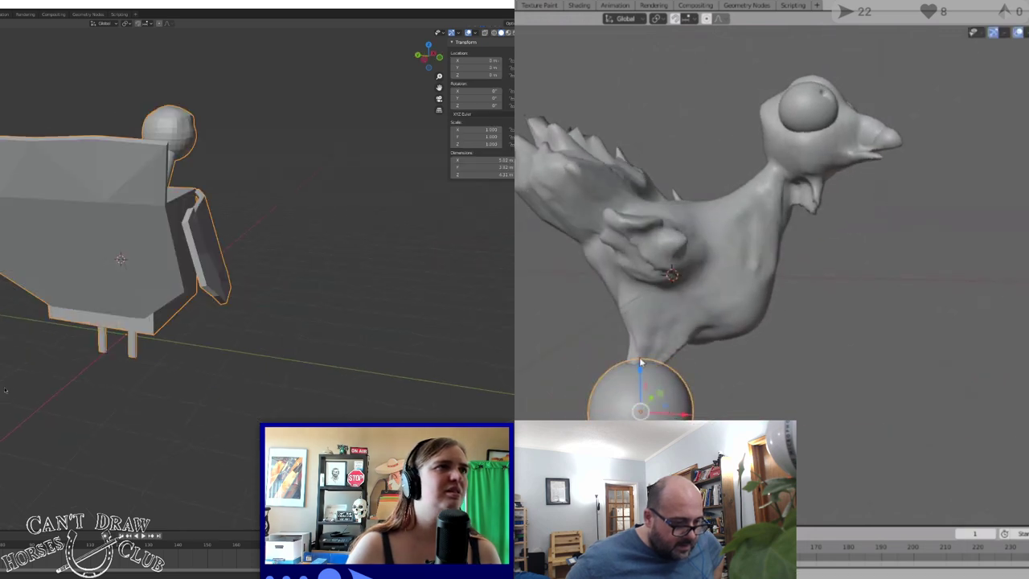
{"action": "left_click_drag", "start_coordinate": [641, 366], "coordinate": [638, 383]}
{"action": "key", "text": "Tab"}
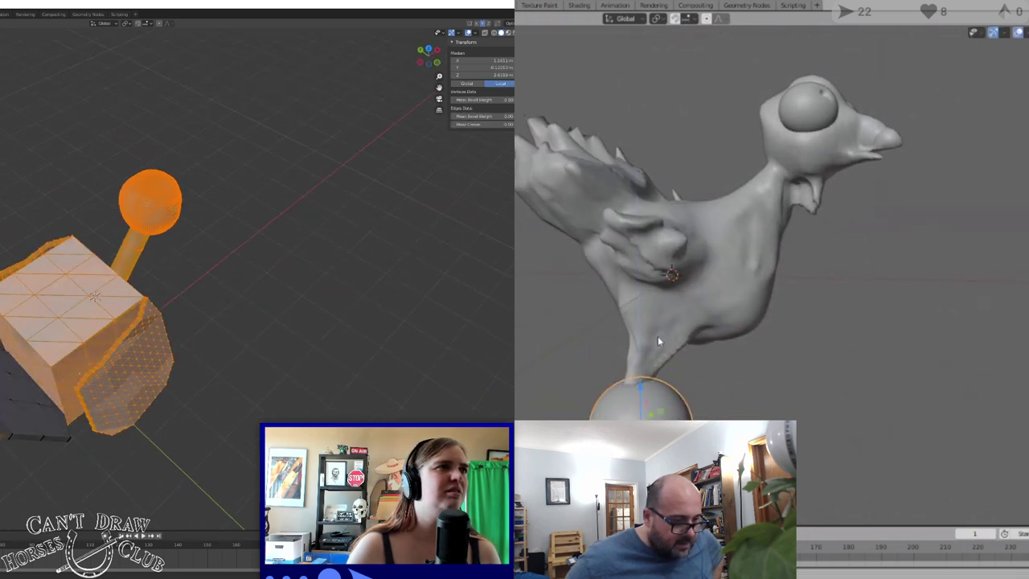
{"action": "middle_click_drag", "start_coordinate": [658, 337], "coordinate": [619, 312]}
Flatten the sphere into a foot shape and sculpt the block bird's upper rear body corners slightly inward
{"action": "left_click", "coordinate": [0, 14]}
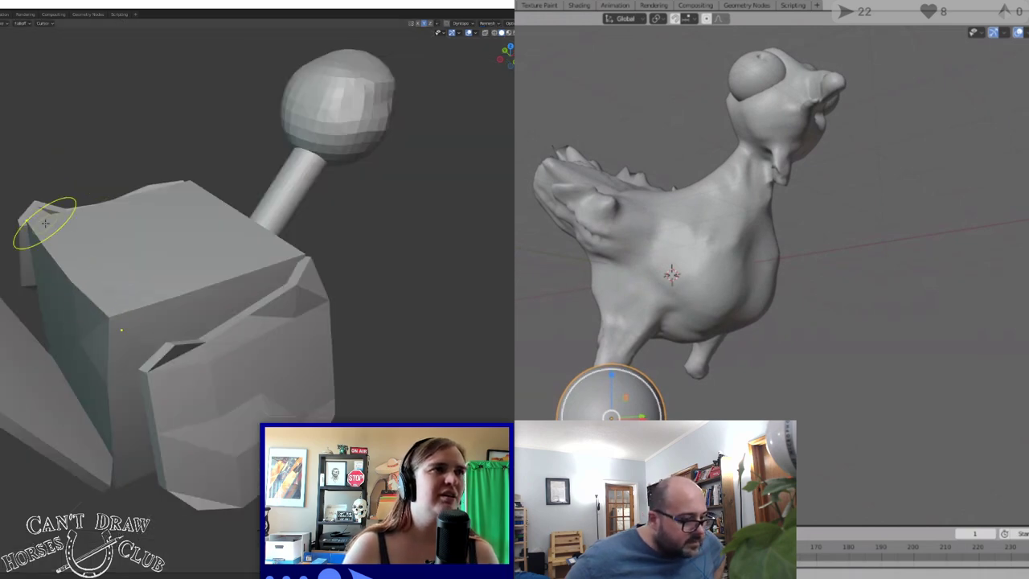
{"action": "middle_click_drag", "start_coordinate": [31, 221], "coordinate": [227, 278]}
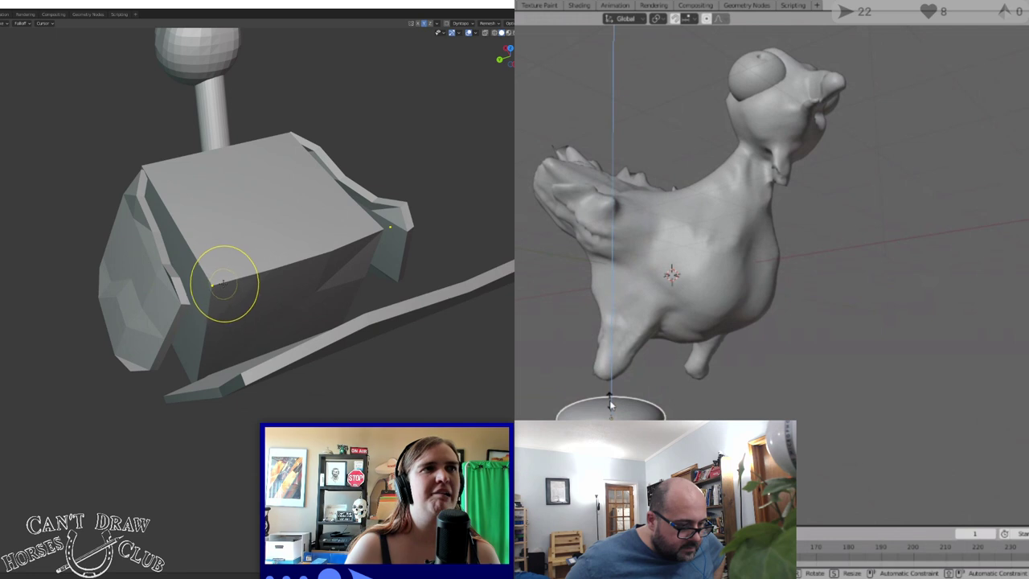
{"action": "middle_click_drag", "start_coordinate": [624, 399], "coordinate": [648, 413]}
{"action": "left_click_drag", "start_coordinate": [227, 279], "coordinate": [234, 277]}
{"action": "mouse_move", "coordinate": [648, 413]}
{"action": "middle_mouse_down"}
{"action": "mouse_move", "coordinate": [624, 413]}
{"action": "mouse_move", "coordinate": [621, 424]}
{"action": "middle_mouse_up"}
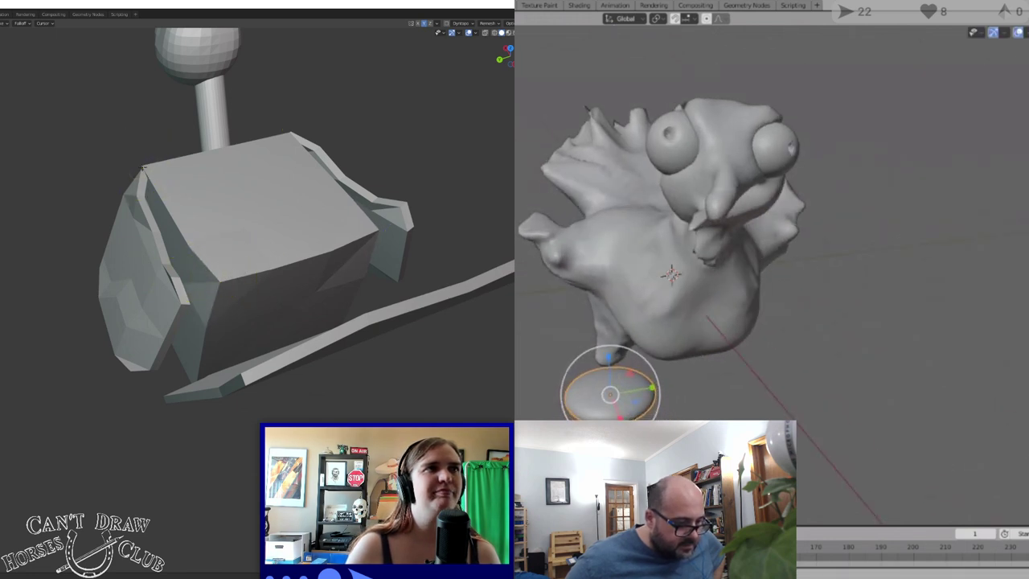
Pull the block bird's lower rear body corners inward and raise the flattened sphere against the sculpted bird's leg end
{"action": "middle_click_drag", "start_coordinate": [188, 175], "coordinate": [72, 316]}
{"action": "middle_click_drag", "start_coordinate": [637, 394], "coordinate": [733, 352]}
{"action": "mouse_move", "coordinate": [84, 353]}
{"action": "middle_mouse_down"}
{"action": "mouse_move", "coordinate": [161, 331]}
{"action": "mouse_move", "coordinate": [264, 325]}
{"action": "mouse_move", "coordinate": [117, 308]}
{"action": "middle_mouse_up"}
{"action": "key", "text": "g"}
{"action": "left_click_drag", "start_coordinate": [115, 308], "coordinate": [137, 289]}
{"action": "left_click_drag", "start_coordinate": [650, 380], "coordinate": [651, 378]}
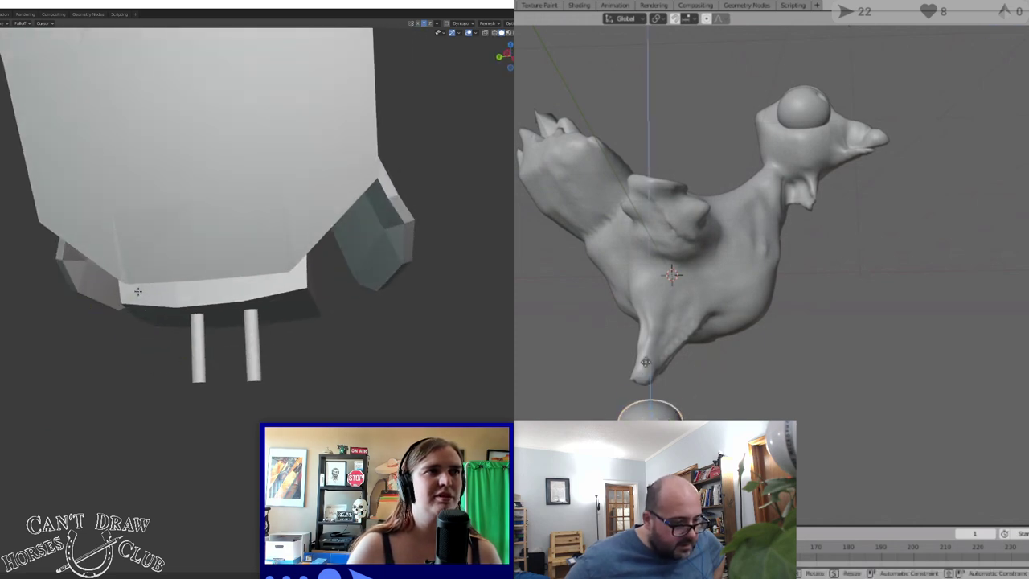
{"action": "left_click_drag", "start_coordinate": [138, 289], "coordinate": [163, 284]}
{"action": "left_click_drag", "start_coordinate": [651, 378], "coordinate": [650, 352]}
Pull the block bird's lower front body edge upward above the legs and check the sculpted bird's new foot
{"action": "middle_click_drag", "start_coordinate": [316, 319], "coordinate": [248, 319]}
{"action": "middle_click_drag", "start_coordinate": [697, 369], "coordinate": [723, 407]}
{"action": "middle_click_drag", "start_coordinate": [338, 317], "coordinate": [200, 303]}
{"action": "mouse_move", "coordinate": [722, 406]}
{"action": "middle_mouse_down"}
{"action": "mouse_move", "coordinate": [565, 394]}
{"action": "mouse_move", "coordinate": [689, 408]}
{"action": "mouse_move", "coordinate": [644, 406]}
{"action": "middle_mouse_up"}
{"action": "middle_click_drag", "start_coordinate": [237, 317], "coordinate": [121, 325]}
{"action": "middle_click_drag", "start_coordinate": [643, 406], "coordinate": [612, 402]}
{"action": "middle_click_drag", "start_coordinate": [121, 325], "coordinate": [80, 333]}
{"action": "mouse_move", "coordinate": [611, 402]}
{"action": "middle_mouse_down"}
{"action": "mouse_move", "coordinate": [617, 394]}
{"action": "mouse_move", "coordinate": [652, 416]}
{"action": "middle_mouse_up"}
{"action": "scroll", "coordinate": [651, 416], "scroll_direction": "down", "scroll_amount": 1}
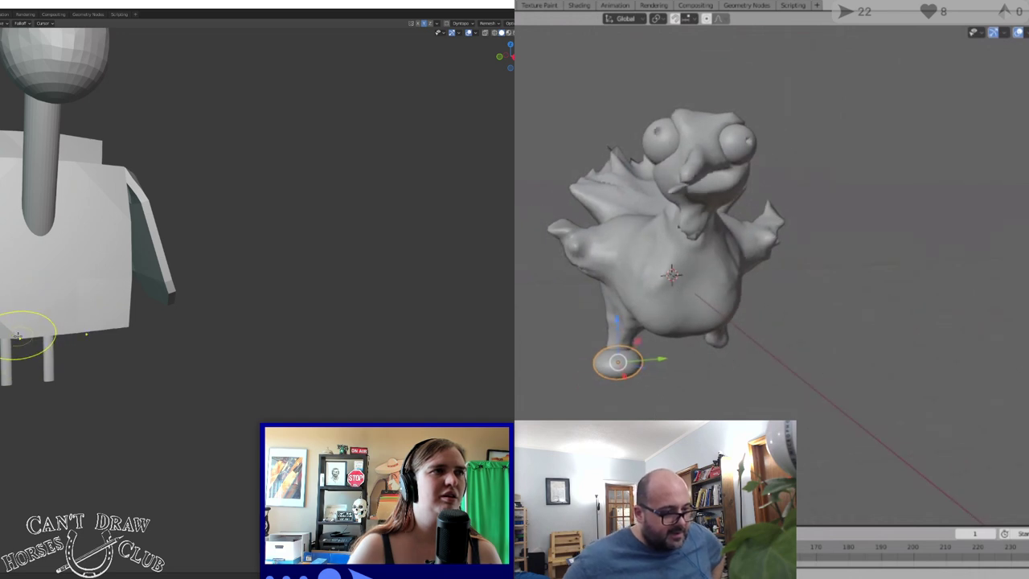
{"action": "left_click_drag", "start_coordinate": [17, 336], "coordinate": [18, 312]}
Examine the block bird's side and wing and the sculpted bird's legs and foot up close from several angles
{"action": "scroll", "coordinate": [652, 417], "scroll_direction": "up", "scroll_amount": 2}
{"action": "scroll", "coordinate": [652, 417], "scroll_direction": "up", "scroll_amount": 2}
{"action": "middle_click_drag", "start_coordinate": [2, 304], "coordinate": [39, 349]}
{"action": "middle_click_drag", "start_coordinate": [653, 428], "coordinate": [590, 419]}
{"action": "scroll", "coordinate": [590, 419], "scroll_direction": "up", "scroll_amount": 2}
{"action": "middle_click_drag", "start_coordinate": [39, 349], "coordinate": [55, 211]}
{"action": "scroll", "coordinate": [590, 419], "scroll_direction": "down", "scroll_amount": 3}
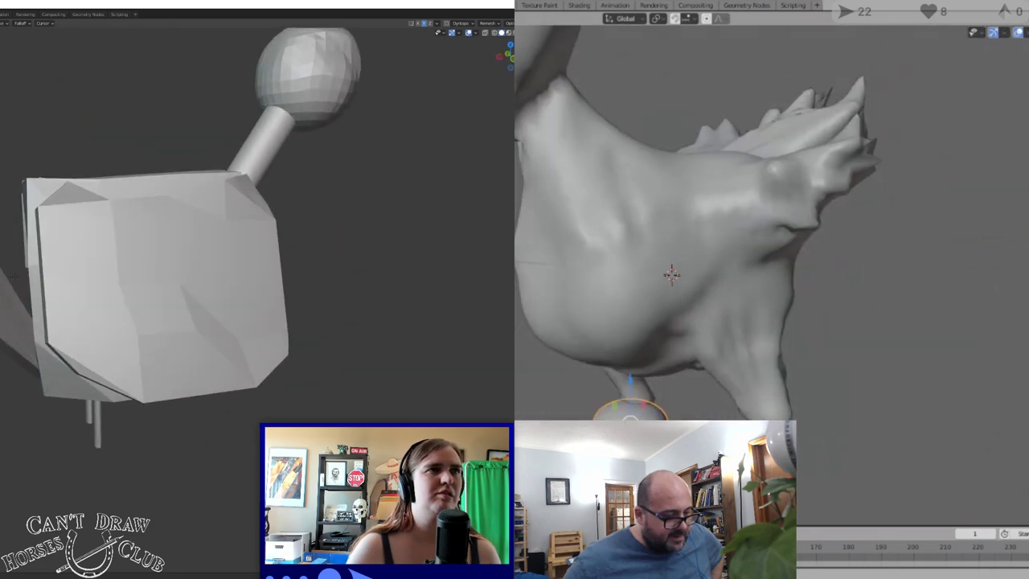
{"action": "middle_click_drag", "start_coordinate": [590, 419], "coordinate": [784, 459]}
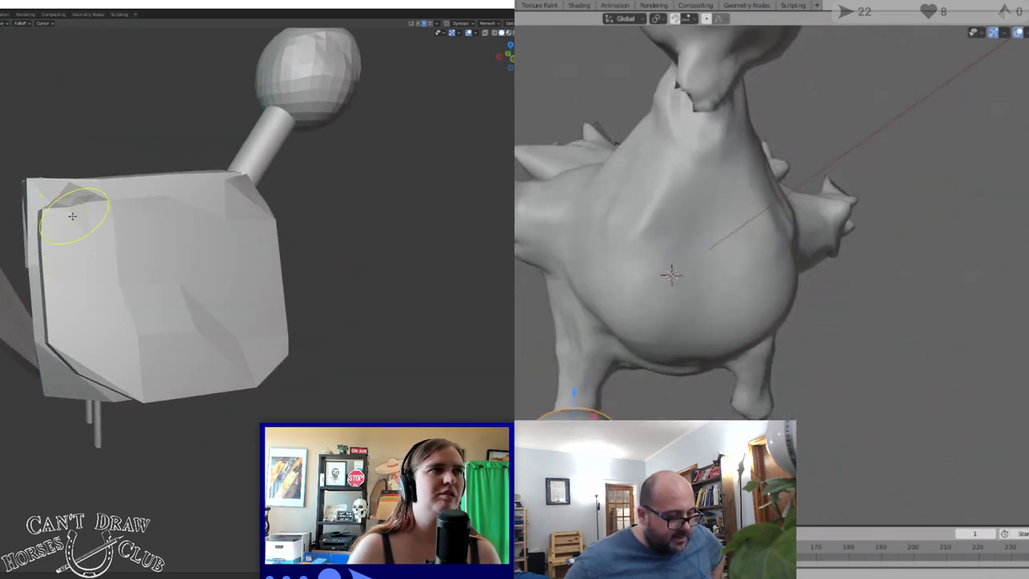
Reshape the upper edge of the block bird's wing and return the sculpted bird's scene to sculpting
{"action": "mouse_move", "coordinate": [73, 214]}
{"action": "middle_mouse_down"}
{"action": "mouse_move", "coordinate": [78, 273]}
{"action": "mouse_move", "coordinate": [121, 318]}
{"action": "middle_mouse_up"}
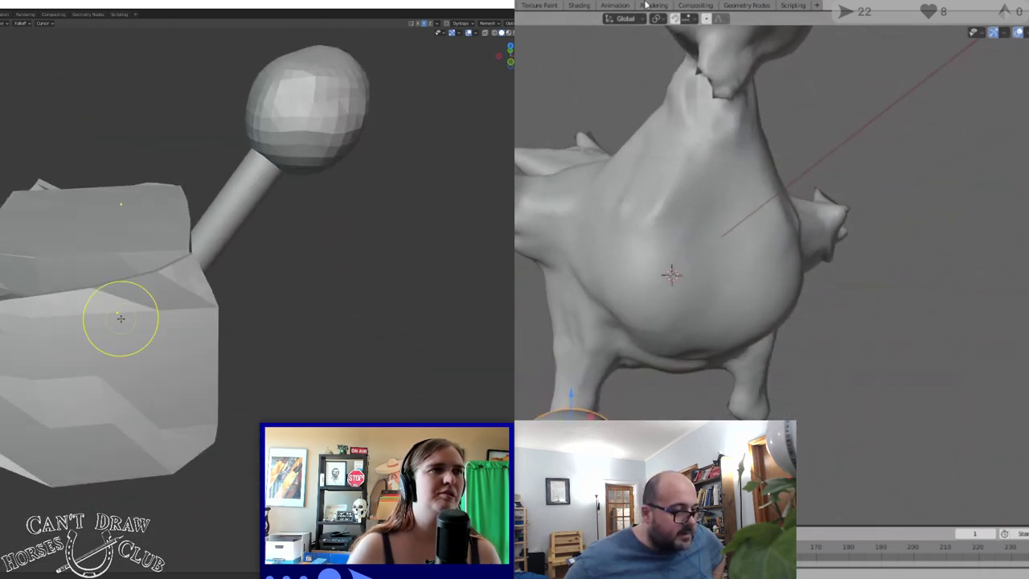
{"action": "key", "text": "ctrl+Page_Down"}
{"action": "scroll", "coordinate": [688, 355], "scroll_direction": "down", "scroll_amount": 7}
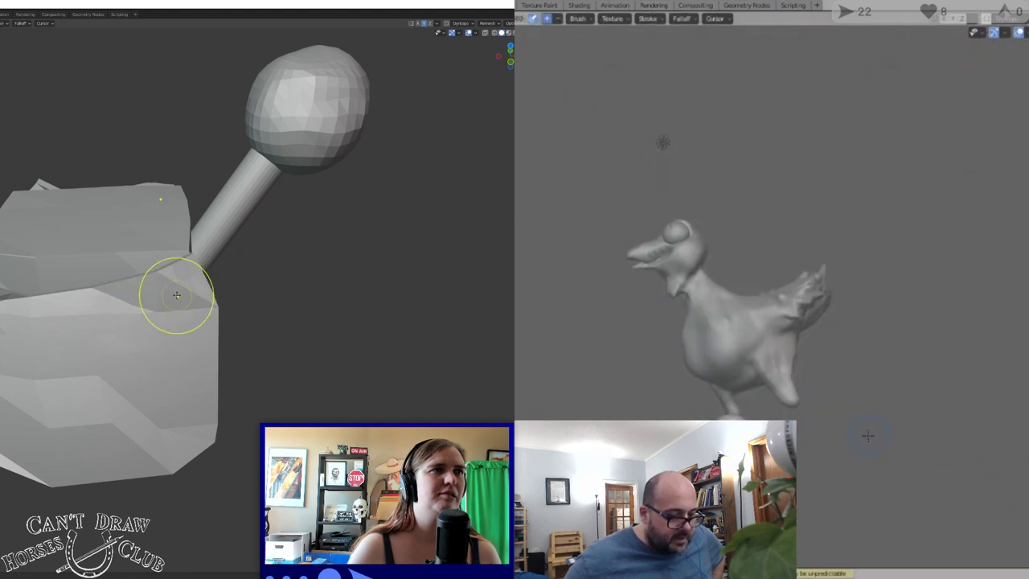
{"action": "left_click_drag", "start_coordinate": [175, 294], "coordinate": [170, 280]}
{"action": "scroll", "coordinate": [687, 355], "scroll_direction": "up", "scroll_amount": 5}
Inspect the block bird's neck and chest and the underside of the sculpted bird with its new foot
{"action": "middle_click_drag", "start_coordinate": [167, 319], "coordinate": [109, 309]}
{"action": "middle_click_drag", "start_coordinate": [804, 499], "coordinate": [802, 406]}
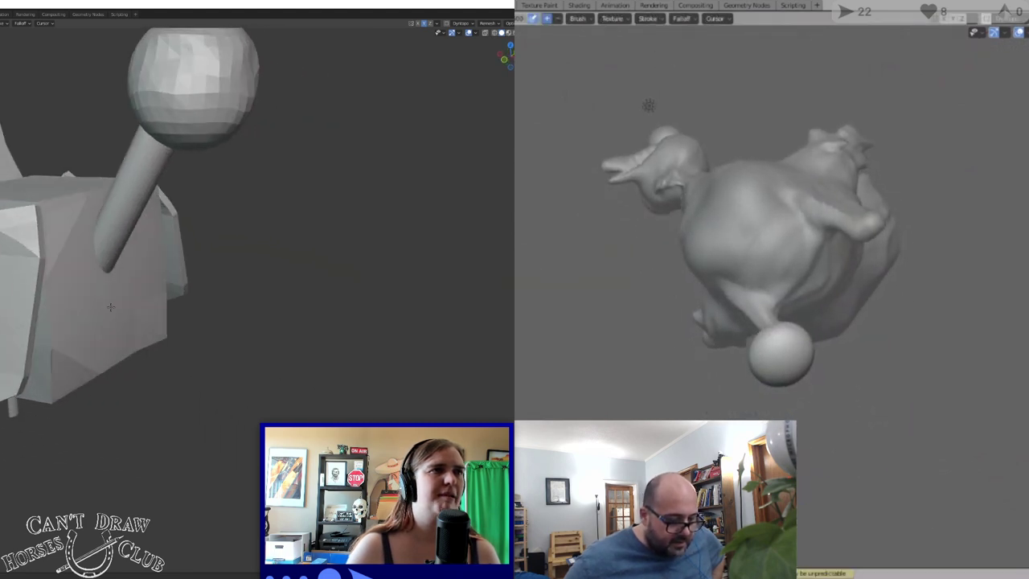
{"action": "middle_click_drag", "start_coordinate": [108, 309], "coordinate": [95, 306]}
{"action": "scroll", "coordinate": [816, 390], "scroll_direction": "up", "scroll_amount": 6}
{"action": "scroll", "coordinate": [927, 388], "scroll_direction": "down", "scroll_amount": 3}
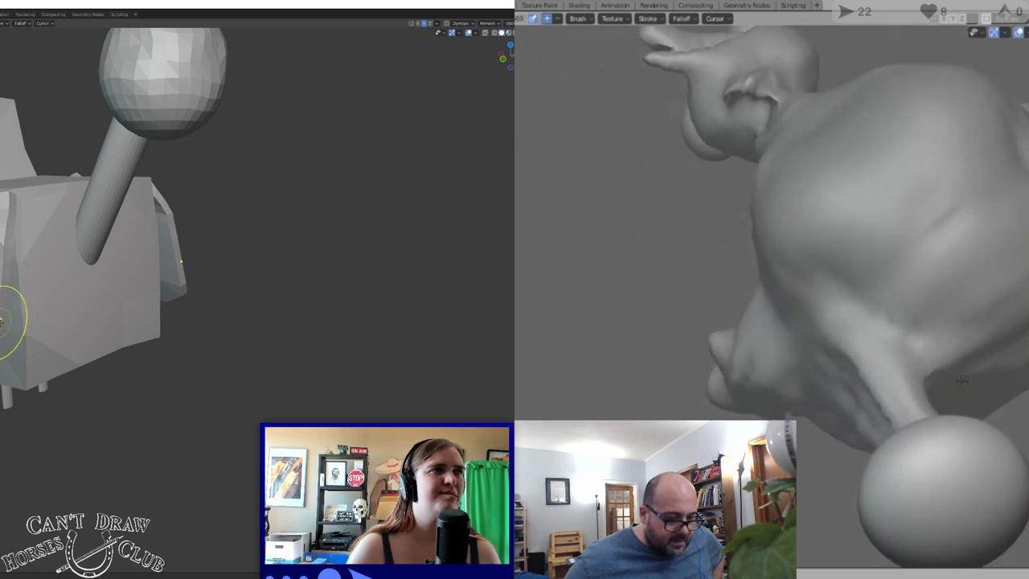
{"action": "mouse_move", "coordinate": [927, 388]}
{"action": "middle_mouse_down"}
{"action": "mouse_move", "coordinate": [951, 322]}
{"action": "mouse_move", "coordinate": [830, 450]}
{"action": "mouse_move", "coordinate": [822, 510]}
{"action": "middle_mouse_up"}
{"action": "scroll", "coordinate": [940, 319], "scroll_direction": "down", "scroll_amount": 3}
{"action": "scroll", "coordinate": [830, 450], "scroll_direction": "up", "scroll_amount": 2}
{"action": "scroll", "coordinate": [830, 450], "scroll_direction": "down", "scroll_amount": 3}
Sculpt lengthwise grooves into the block bird's wing and reshape the wing's lower edge
{"action": "middle_click_drag", "start_coordinate": [131, 239], "coordinate": [217, 294]}
{"action": "middle_click_drag", "start_coordinate": [822, 509], "coordinate": [860, 498]}
{"action": "middle_click_drag", "start_coordinate": [217, 293], "coordinate": [246, 314]}
{"action": "middle_click_drag", "start_coordinate": [861, 498], "coordinate": [912, 486]}
{"action": "scroll", "coordinate": [910, 486], "scroll_direction": "down", "scroll_amount": 2}
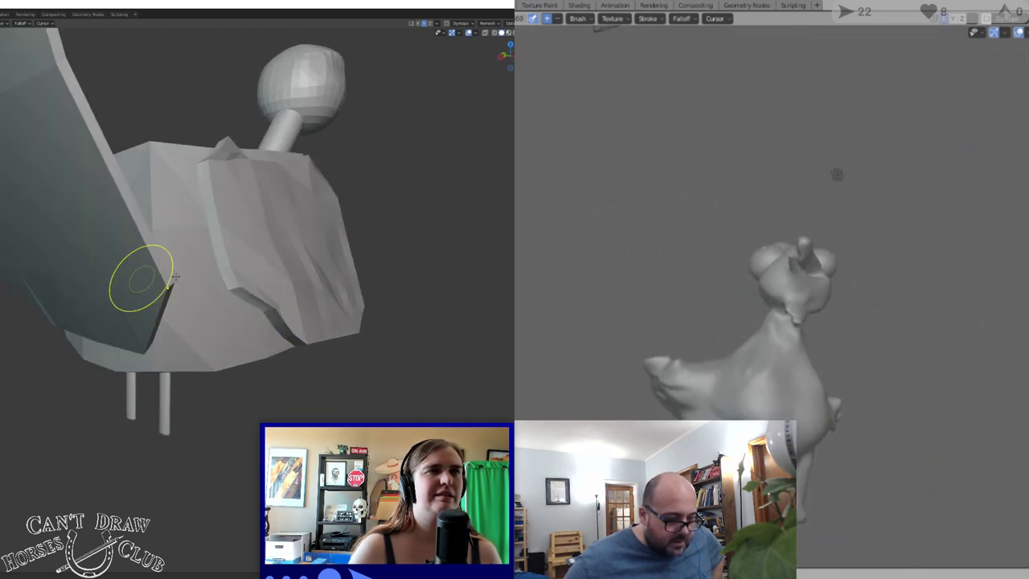
{"action": "mouse_move", "coordinate": [971, 147]}
{"action": "middle_mouse_down"}
{"action": "mouse_move", "coordinate": [978, 193]}
{"action": "mouse_move", "coordinate": [971, 165]}
{"action": "middle_mouse_up"}
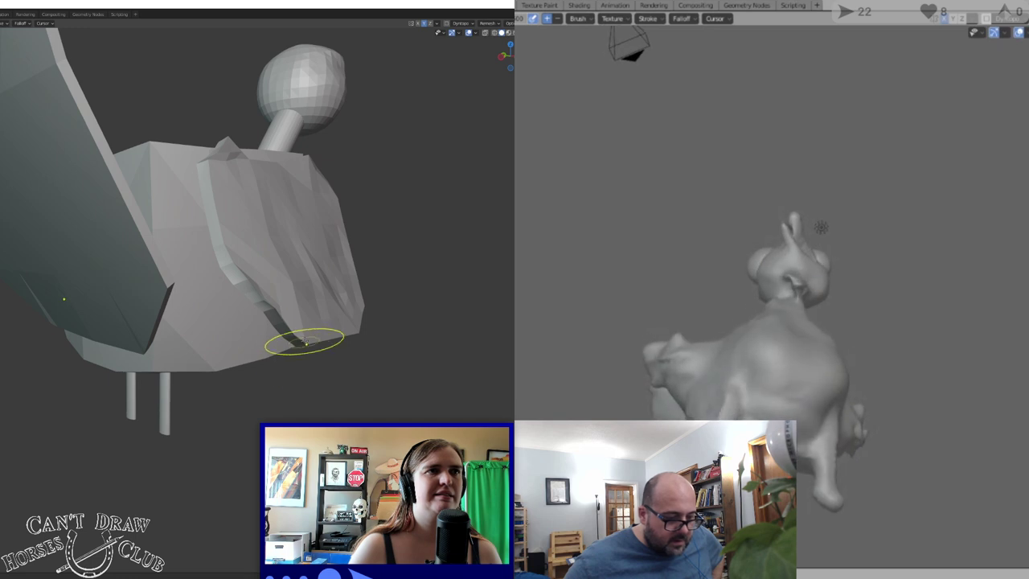
{"action": "middle_click_drag", "start_coordinate": [303, 342], "coordinate": [284, 319]}
{"action": "scroll", "coordinate": [818, 459], "scroll_direction": "down", "scroll_amount": 2}
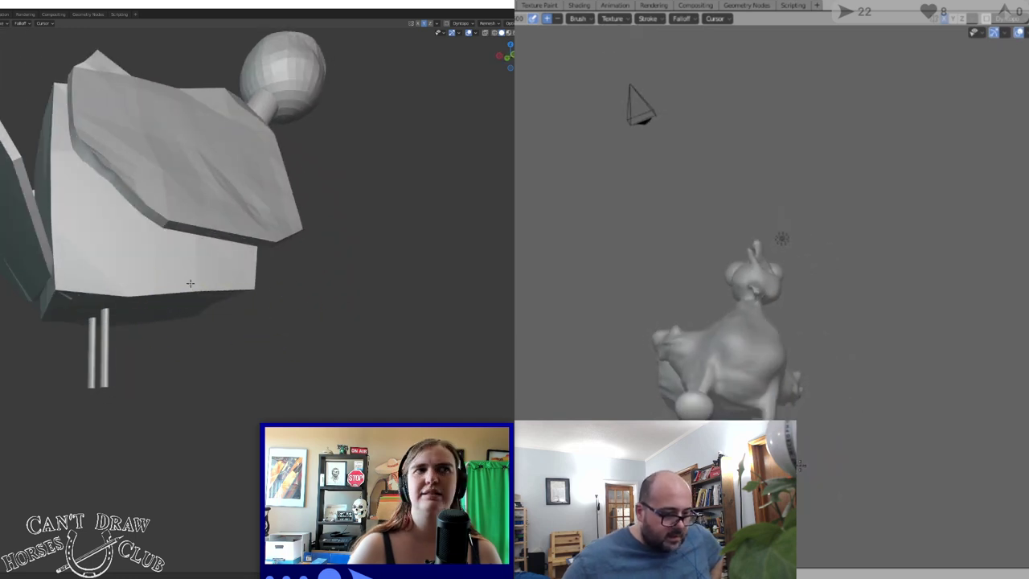
Pull the block bird's outer tail corner inward and even out the tail's upper edge
{"action": "middle_click_drag", "start_coordinate": [817, 459], "coordinate": [822, 492]}
{"action": "scroll", "coordinate": [822, 492], "scroll_direction": "up", "scroll_amount": 2}
{"action": "middle_click_drag", "start_coordinate": [142, 279], "coordinate": [202, 294]}
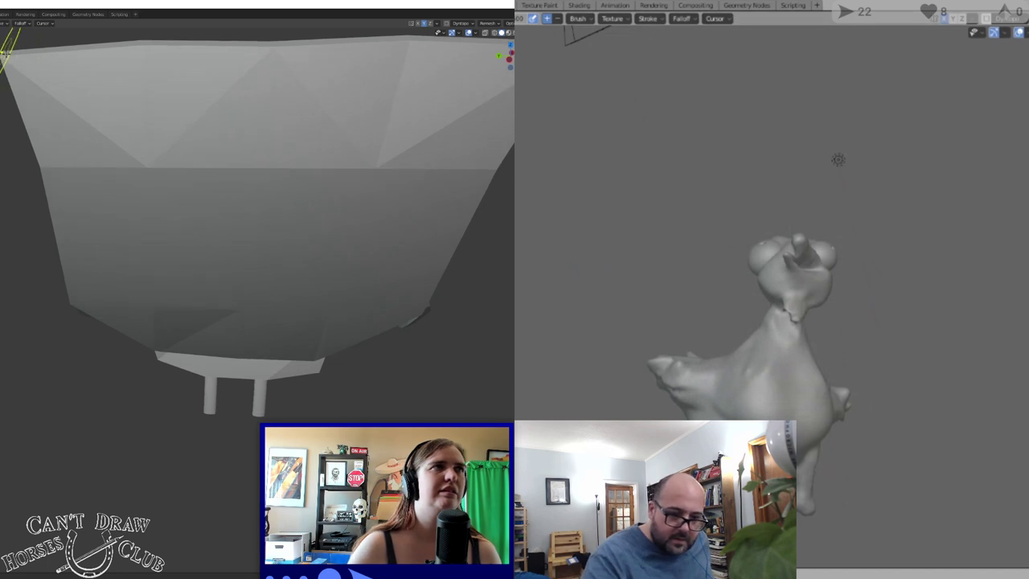
{"action": "left_click_drag", "start_coordinate": [14, 58], "coordinate": [146, 122]}
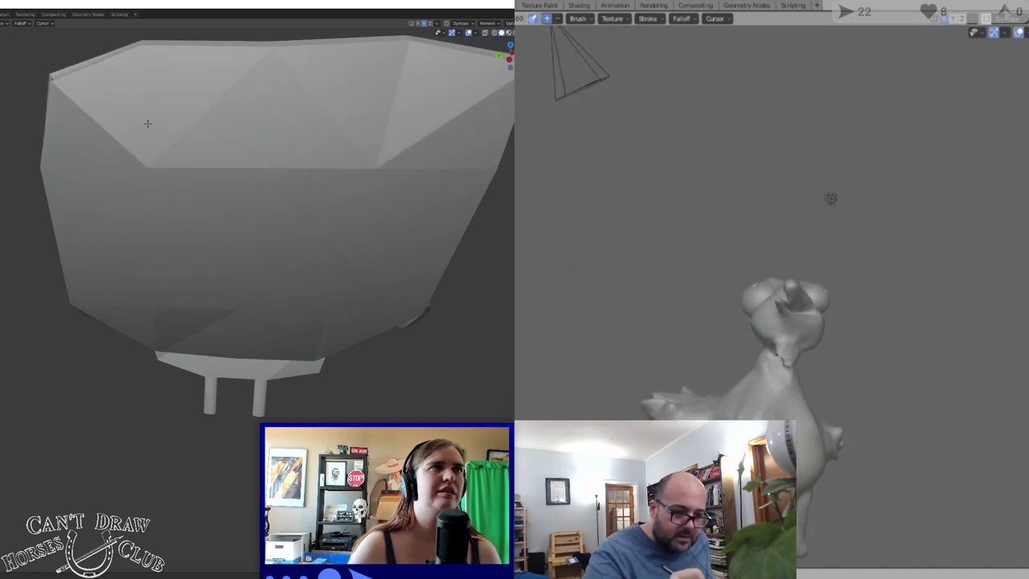
{"action": "middle_click_drag", "start_coordinate": [143, 70], "coordinate": [140, 95]}
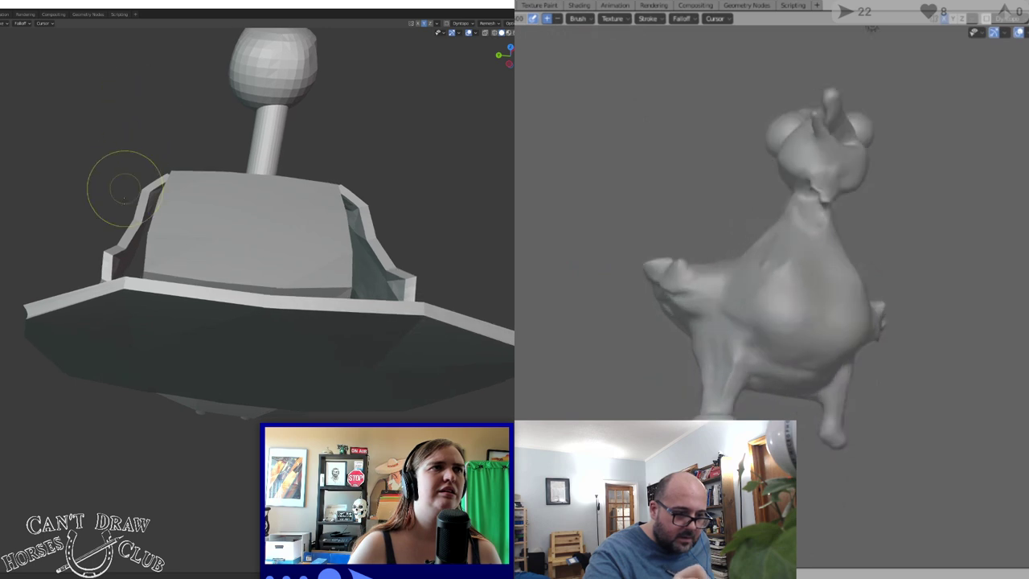
{"action": "left_click_drag", "start_coordinate": [129, 289], "coordinate": [137, 299]}
{"action": "middle_click_drag", "start_coordinate": [131, 296], "coordinate": [150, 336]}
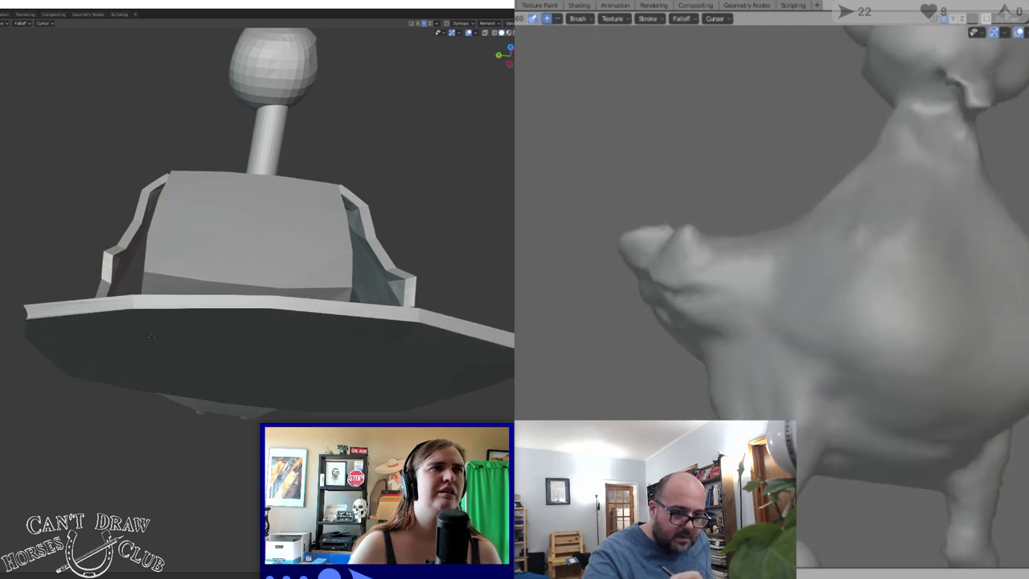
Build up a protruding bulge and raised bumps on the front of the block bird's head
{"action": "middle_click_drag", "start_coordinate": [243, 337], "coordinate": [179, 321]}
{"action": "middle_click_drag", "start_coordinate": [265, 104], "coordinate": [148, 147], "text": "shift"}
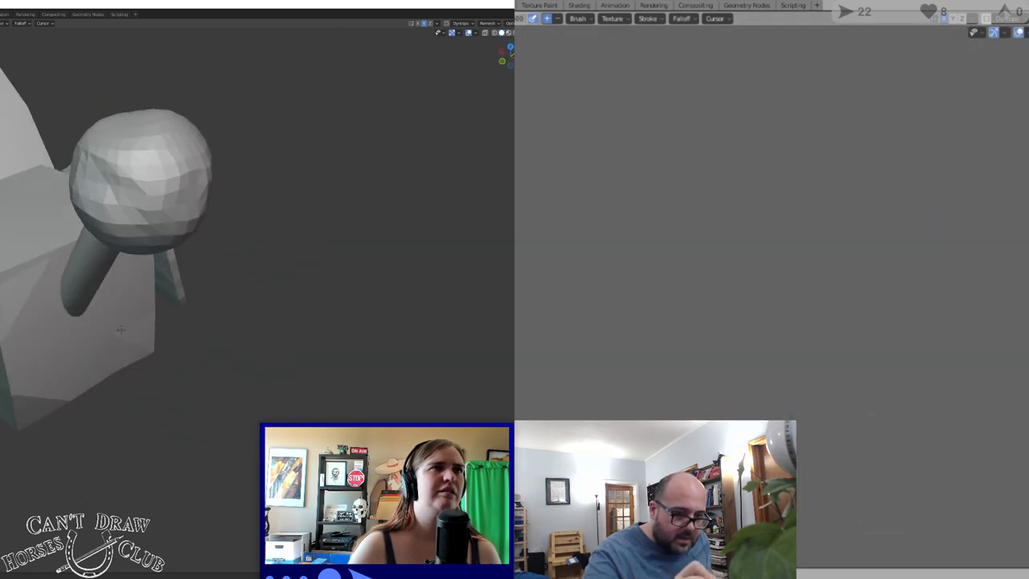
{"action": "scroll", "coordinate": [148, 146], "scroll_direction": "up", "scroll_amount": 2}
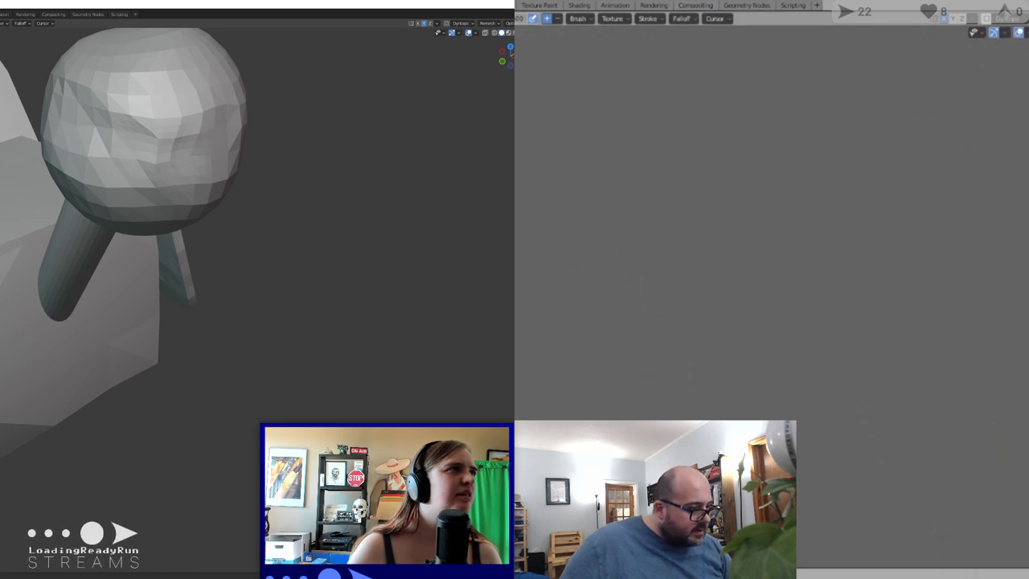
{"action": "middle_click_drag", "start_coordinate": [214, 130], "coordinate": [157, 125]}
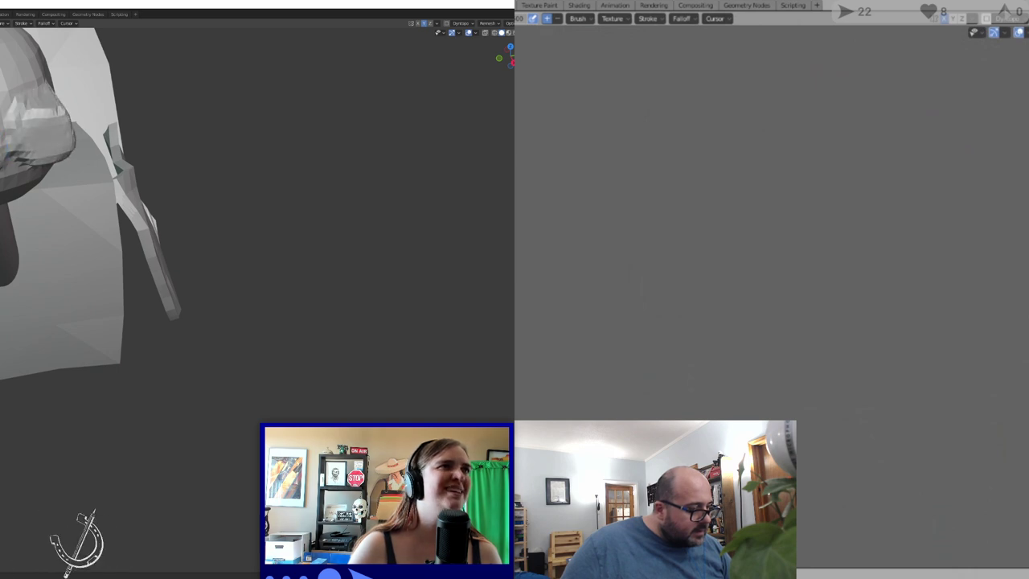
{"action": "middle_click_drag", "start_coordinate": [153, 145], "coordinate": [80, 146]}
{"action": "key", "text": "KP_Decimal"}
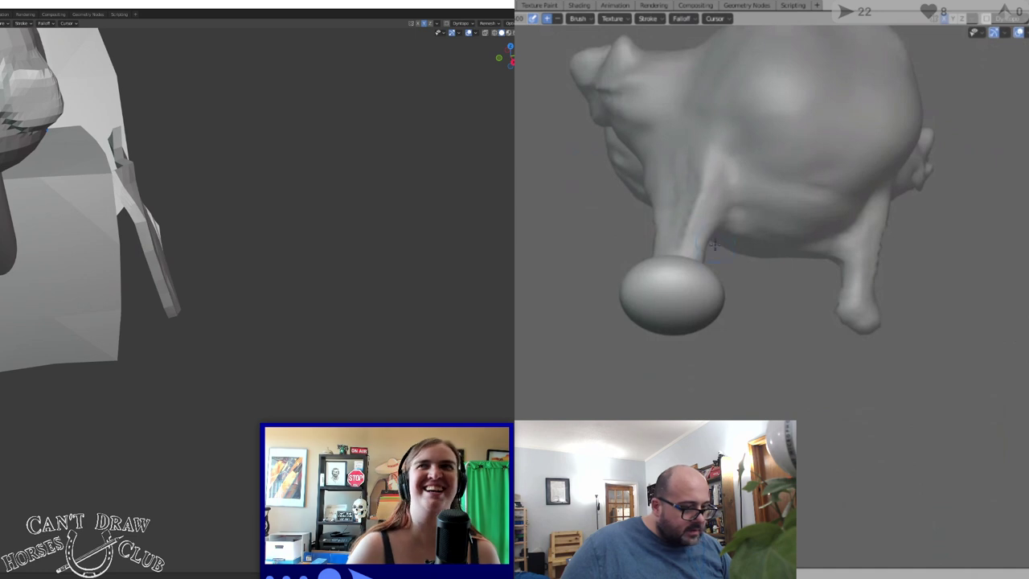
{"action": "scroll", "coordinate": [679, 271], "scroll_direction": "up", "scroll_amount": 2}
{"action": "middle_click_drag", "start_coordinate": [6, 196], "coordinate": [154, 238]}
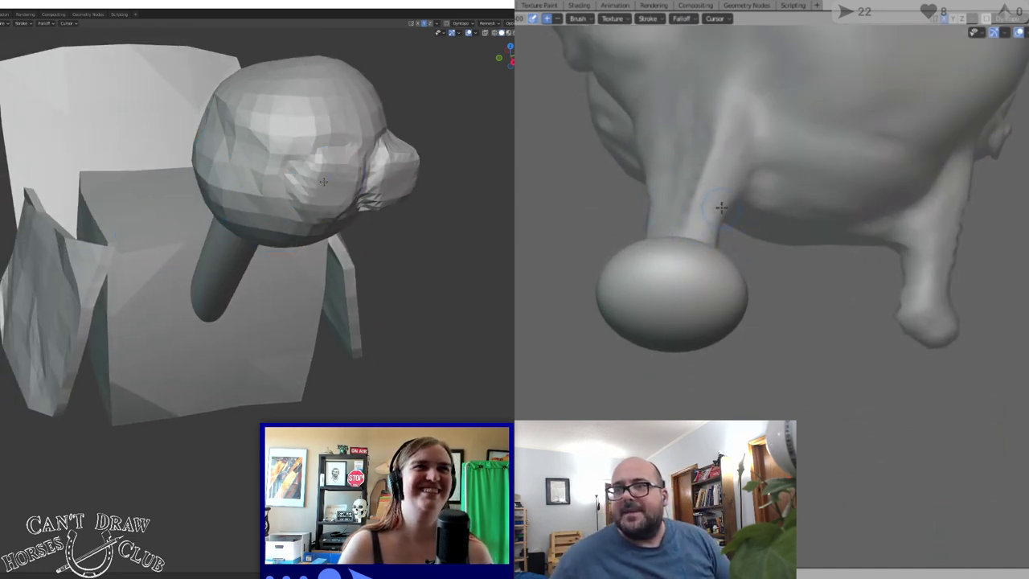
{"action": "left_click_drag", "start_coordinate": [323, 181], "coordinate": [318, 190]}
{"action": "middle_click_drag", "start_coordinate": [320, 188], "coordinate": [122, 103]}
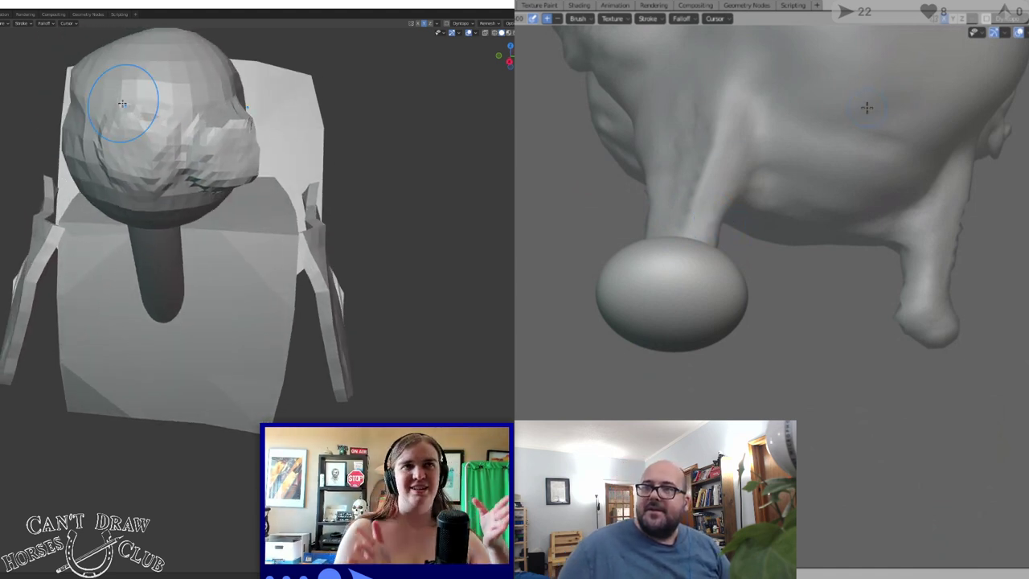
Build up the lower face of the block bird, remesh the bird, and test a bump on the sculpted bird's foot
{"action": "mouse_move", "coordinate": [752, 270]}
{"action": "middle_mouse_down"}
{"action": "mouse_move", "coordinate": [780, 287]}
{"action": "mouse_move", "coordinate": [797, 340]}
{"action": "mouse_move", "coordinate": [770, 251]}
{"action": "mouse_move", "coordinate": [724, 278]}
{"action": "mouse_move", "coordinate": [740, 289]}
{"action": "mouse_move", "coordinate": [735, 301]}
{"action": "middle_mouse_up"}
{"action": "scroll", "coordinate": [735, 300], "scroll_direction": "up", "scroll_amount": 3}
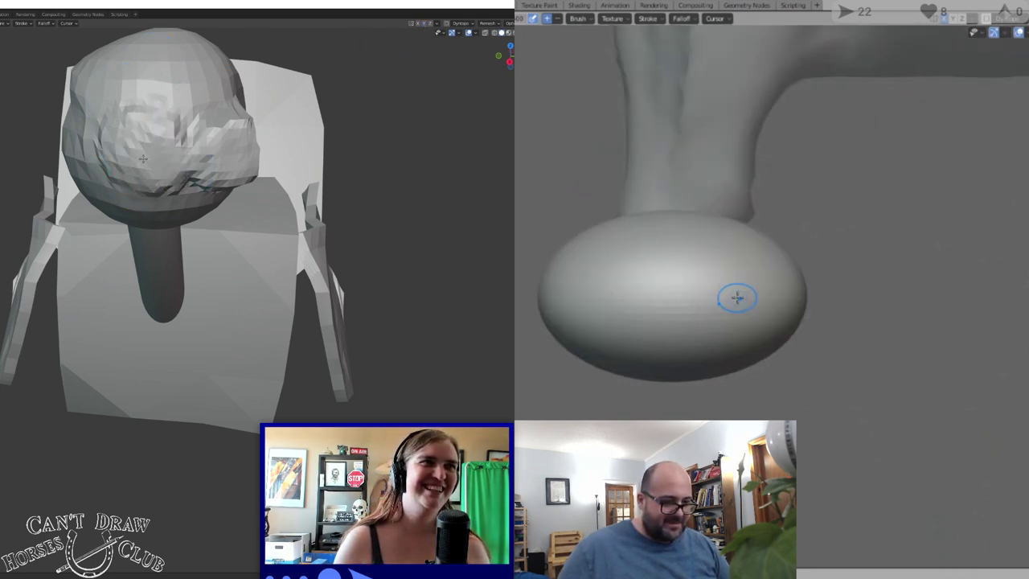
{"action": "scroll", "coordinate": [736, 298], "scroll_direction": "down", "scroll_amount": 4}
{"action": "scroll", "coordinate": [737, 297], "scroll_direction": "up", "scroll_amount": 1}
{"action": "mouse_move", "coordinate": [134, 141]}
{"action": "left_mouse_down"}
{"action": "mouse_move", "coordinate": [174, 140]}
{"action": "mouse_move", "coordinate": [126, 183]}
{"action": "left_mouse_up"}
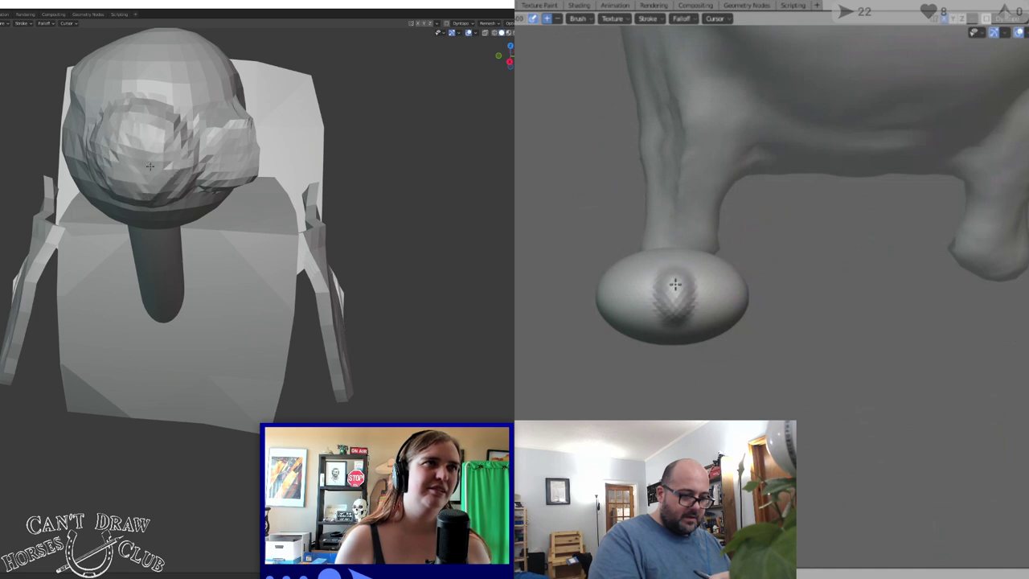
{"action": "key", "text": "ctrl+r"}
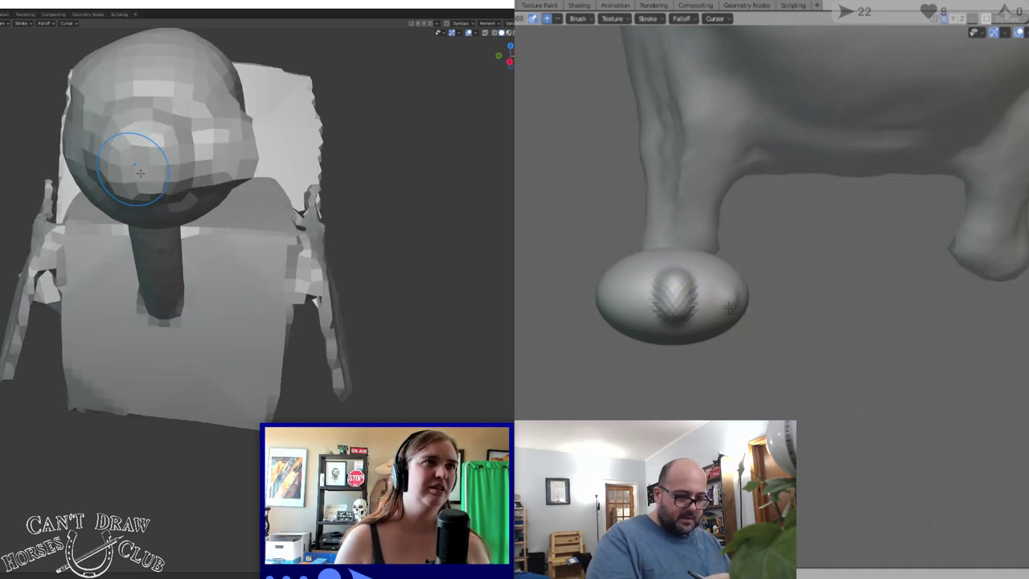
{"action": "mouse_move", "coordinate": [219, 297]}
{"action": "middle_mouse_down"}
{"action": "mouse_move", "coordinate": [131, 310]}
{"action": "mouse_move", "coordinate": [135, 279]}
{"action": "mouse_move", "coordinate": [227, 306]}
{"action": "mouse_move", "coordinate": [214, 301]}
{"action": "middle_mouse_up"}
Undo the bumps sculpted around the sculpted bird's round foot
{"action": "mouse_move", "coordinate": [759, 291]}
{"action": "middle_mouse_down"}
{"action": "mouse_move", "coordinate": [818, 337]}
{"action": "mouse_move", "coordinate": [891, 345]}
{"action": "middle_mouse_up"}
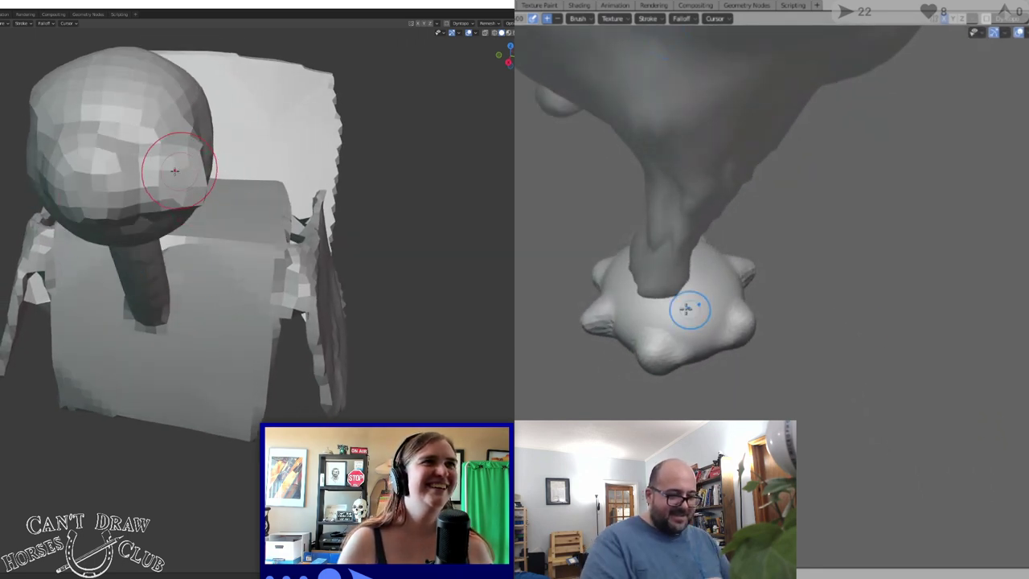
{"action": "key", "text": "ctrl+z"}
{"action": "key", "text": "ctrl+z"}
{"action": "key", "text": "ctrl+z"}
{"action": "key", "text": "ctrl+z"}
{"action": "mouse_move", "coordinate": [174, 168]}
{"action": "middle_mouse_down"}
{"action": "mouse_move", "coordinate": [40, 169]}
{"action": "mouse_move", "coordinate": [81, 177]}
{"action": "middle_mouse_up"}
{"action": "key", "text": "ctrl+z"}
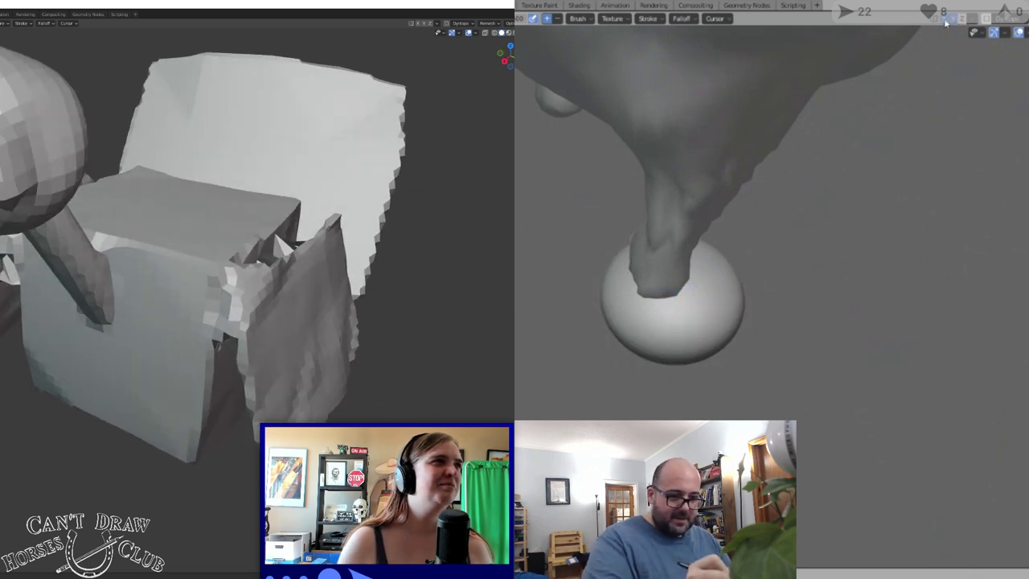
Change the sculpting symmetry axis and raise three toe bumps on the front of the sculpted bird's foot
{"action": "left_click", "coordinate": [947, 22]}
{"action": "key", "text": "g"}
{"action": "middle_click_drag", "start_coordinate": [739, 243], "coordinate": [705, 325]}
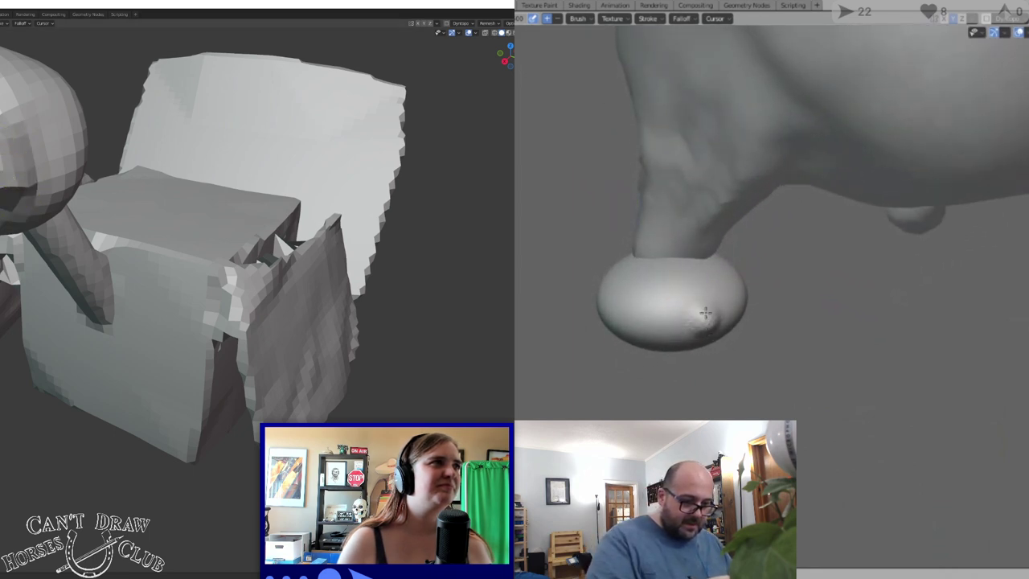
{"action": "left_click_drag", "start_coordinate": [654, 323], "coordinate": [646, 324]}
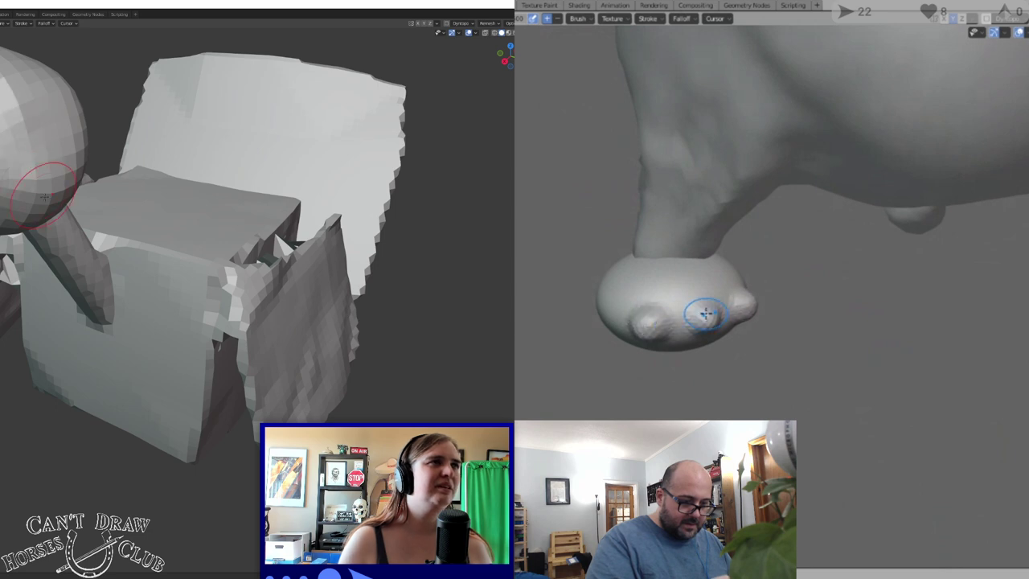
{"action": "middle_click_drag", "start_coordinate": [80, 281], "coordinate": [42, 237]}
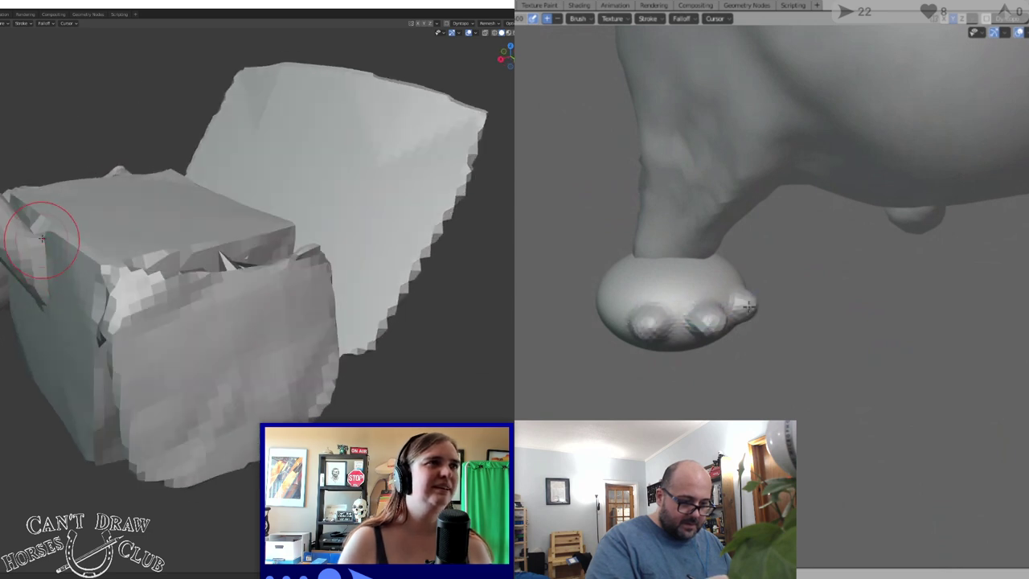
{"action": "left_click_drag", "start_coordinate": [653, 330], "coordinate": [653, 332]}
Blend the block bird's neck into its body and pull the sculpted bird's toes out longer
{"action": "left_click_drag", "start_coordinate": [49, 279], "coordinate": [47, 293]}
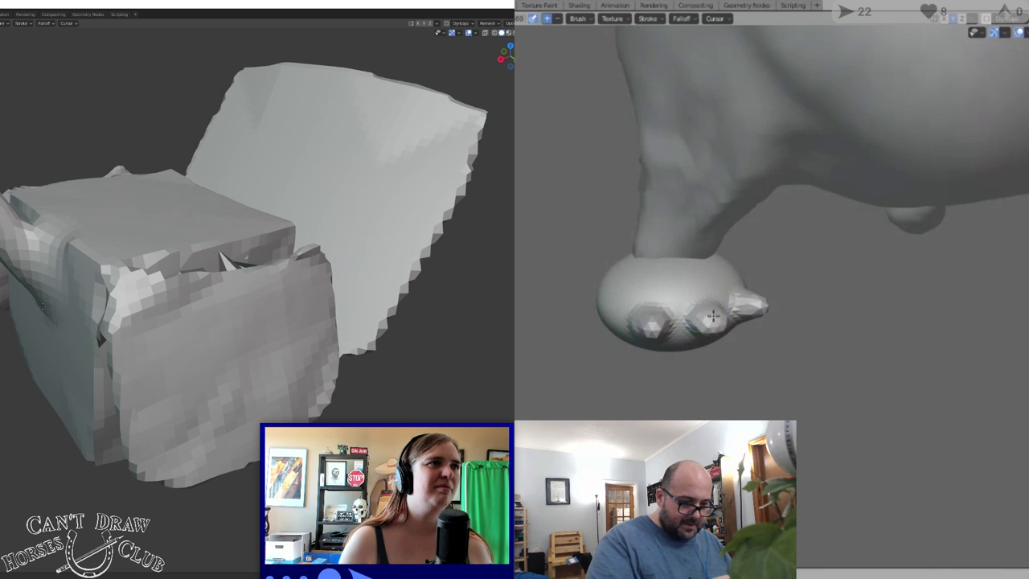
{"action": "middle_click_drag", "start_coordinate": [42, 306], "coordinate": [170, 234]}
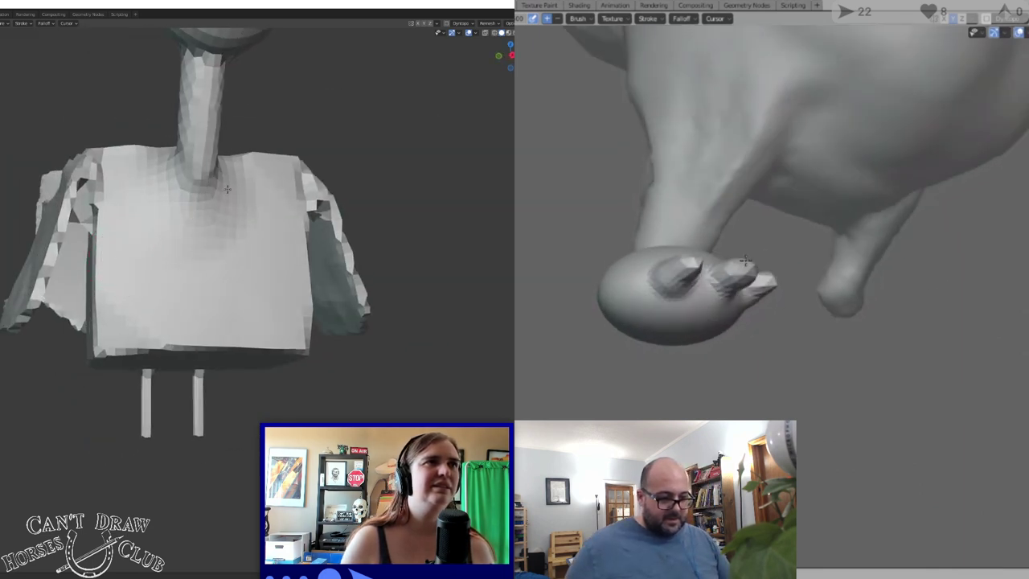
{"action": "middle_click_drag", "start_coordinate": [218, 207], "coordinate": [86, 249]}
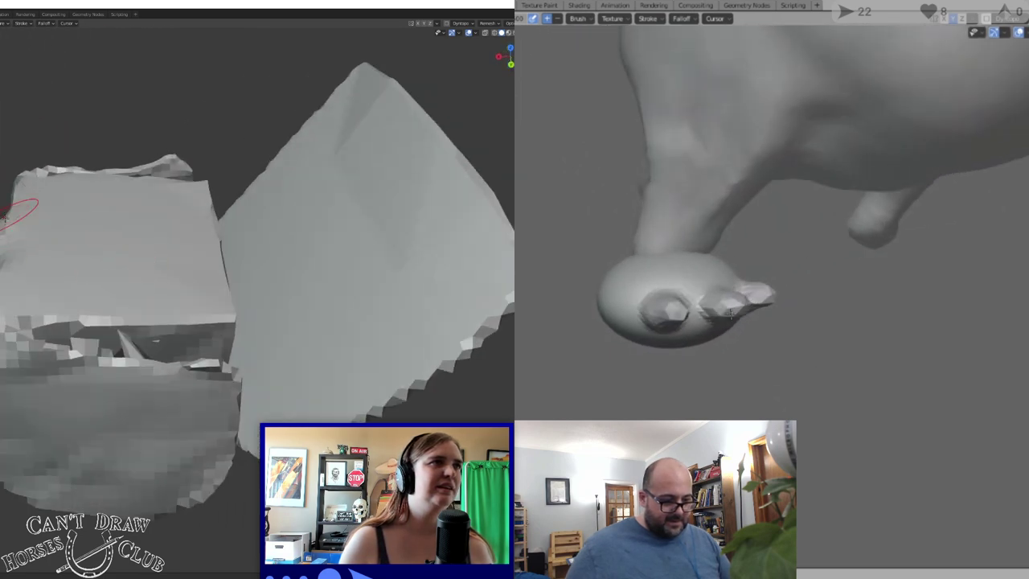
{"action": "middle_click_drag", "start_coordinate": [21, 249], "coordinate": [34, 242]}
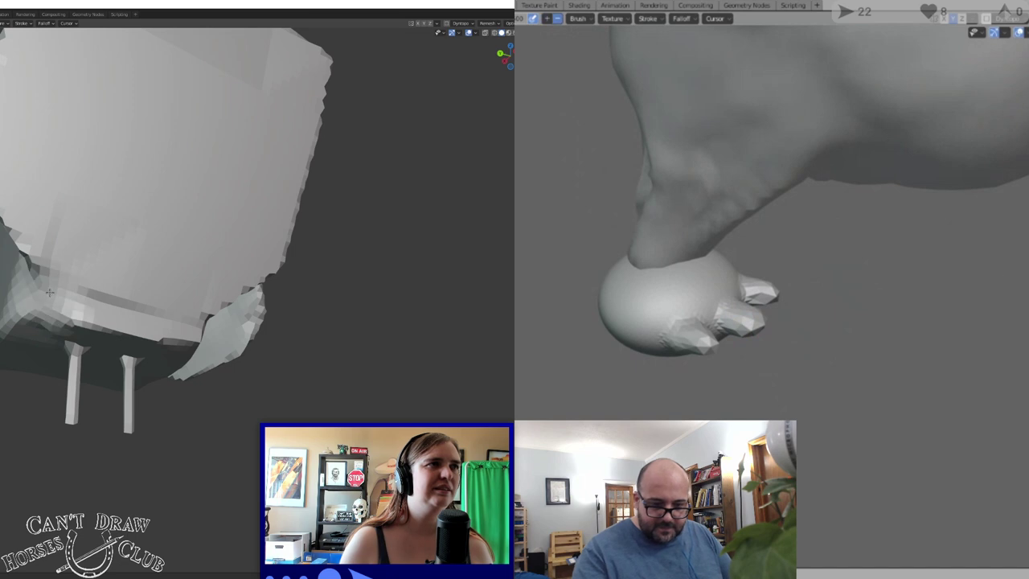
Round the lower front edge of the block bird's body and carve grooves between the sculpted bird's toes
{"action": "mouse_move", "coordinate": [186, 321]}
{"action": "middle_mouse_down"}
{"action": "mouse_move", "coordinate": [65, 292]}
{"action": "mouse_move", "coordinate": [105, 319]}
{"action": "middle_mouse_up"}
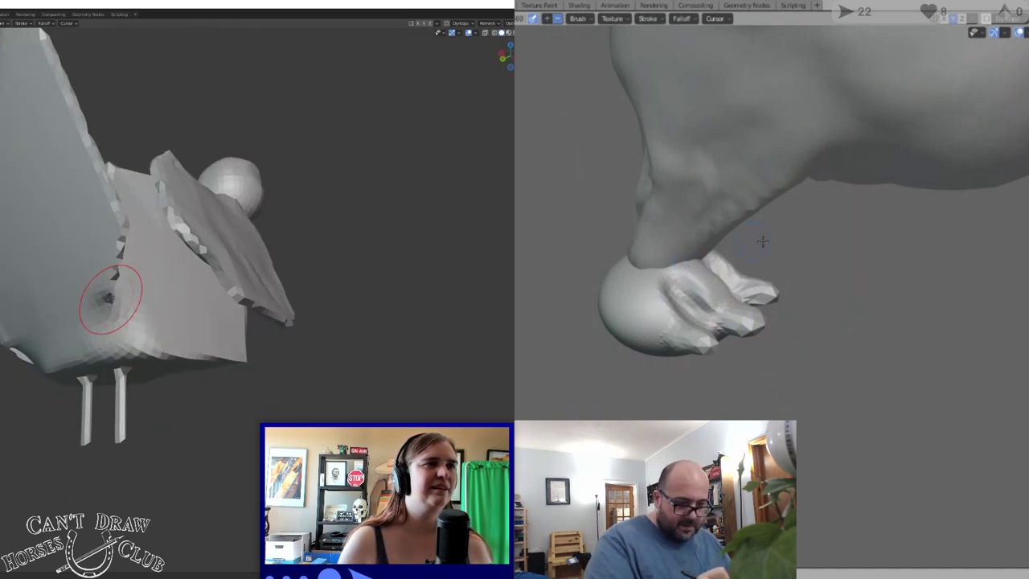
{"action": "middle_click_drag", "start_coordinate": [158, 338], "coordinate": [138, 365]}
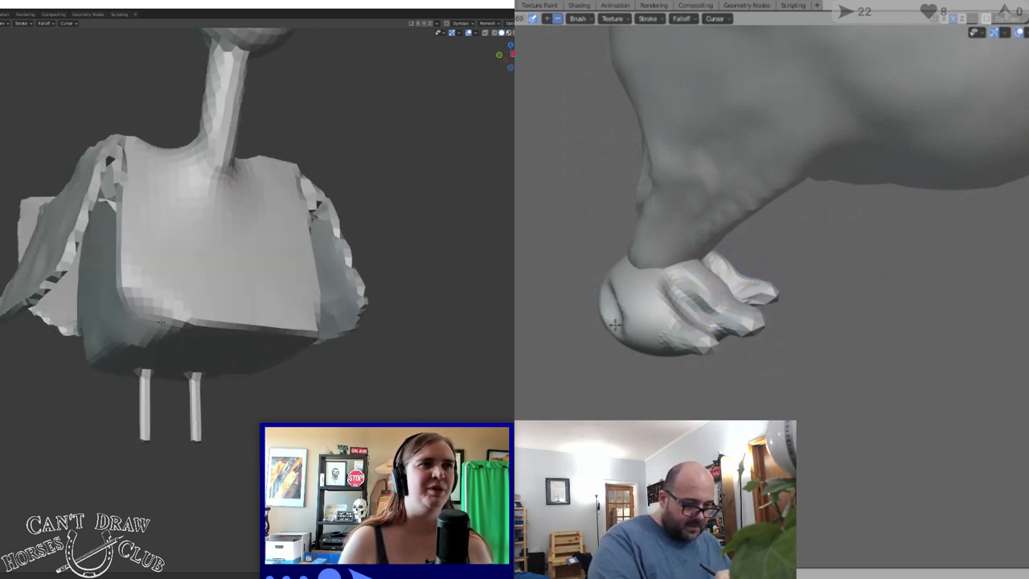
{"action": "middle_click_drag", "start_coordinate": [172, 305], "coordinate": [156, 329]}
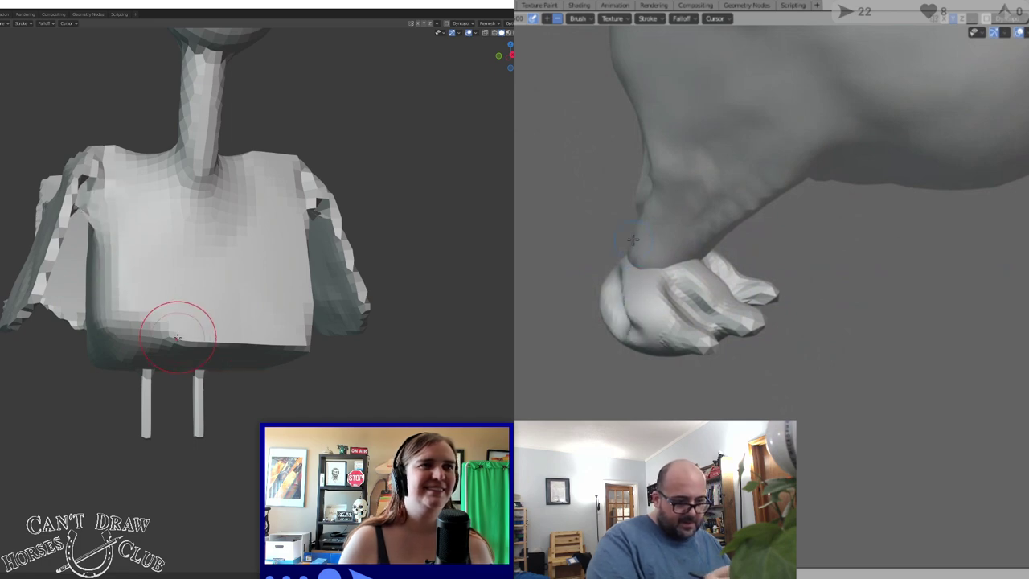
{"action": "left_click_drag", "start_coordinate": [178, 338], "coordinate": [306, 341]}
{"action": "middle_click_drag", "start_coordinate": [246, 332], "coordinate": [193, 320]}
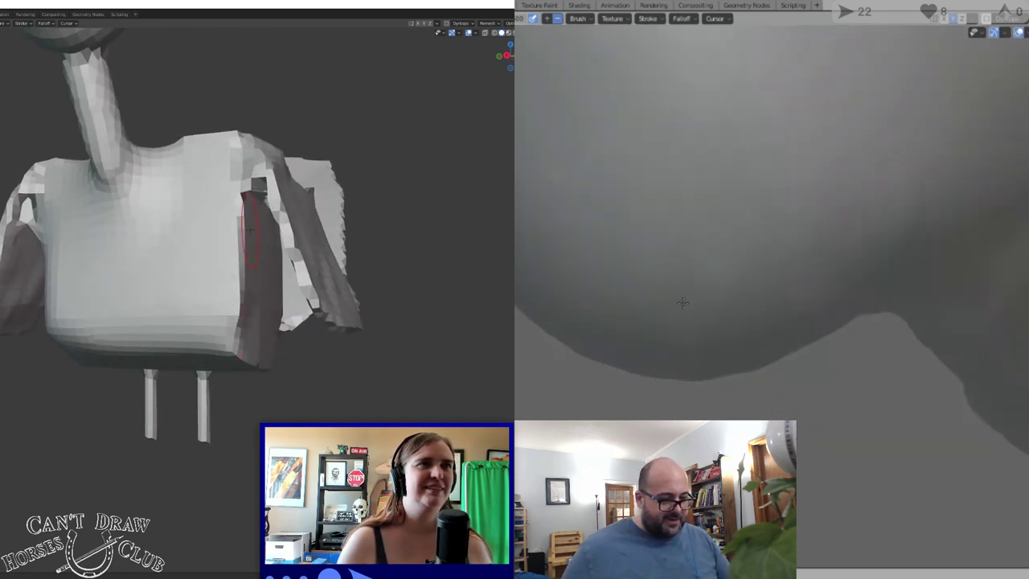
Round off the side edges of the block bird's body and deepen the crease at the back of the sculpted foot
{"action": "middle_click_drag", "start_coordinate": [682, 303], "coordinate": [829, 313]}
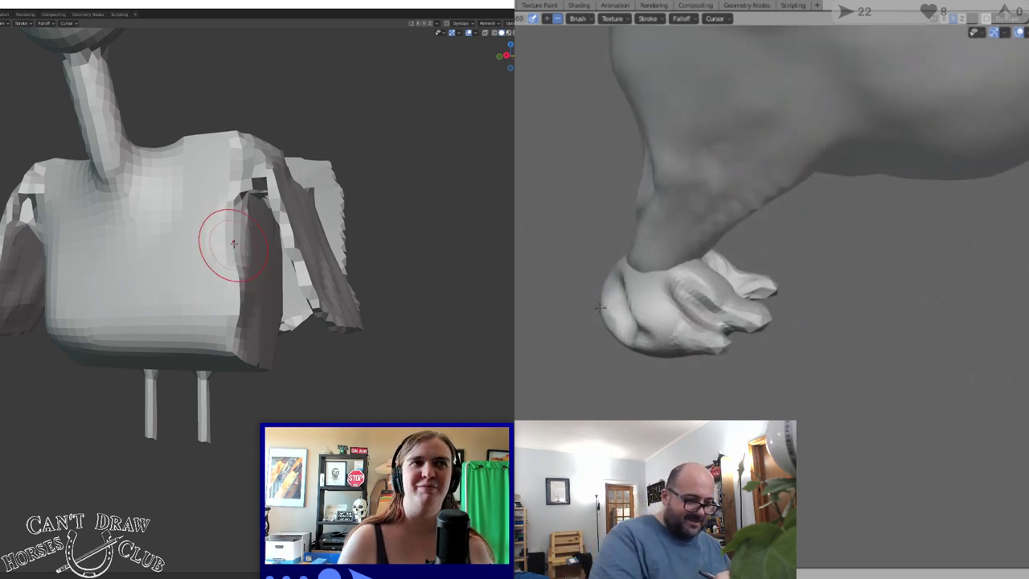
{"action": "left_click_drag", "start_coordinate": [246, 211], "coordinate": [237, 295]}
{"action": "left_click_drag", "start_coordinate": [611, 315], "coordinate": [617, 325]}
{"action": "left_click_drag", "start_coordinate": [236, 294], "coordinate": [230, 352]}
{"action": "left_click_drag", "start_coordinate": [618, 324], "coordinate": [626, 331]}
{"action": "mouse_move", "coordinate": [254, 355]}
{"action": "middle_mouse_down"}
{"action": "mouse_move", "coordinate": [173, 334]}
{"action": "mouse_move", "coordinate": [165, 319]}
{"action": "middle_mouse_up"}
{"action": "left_click_drag", "start_coordinate": [90, 291], "coordinate": [215, 324]}
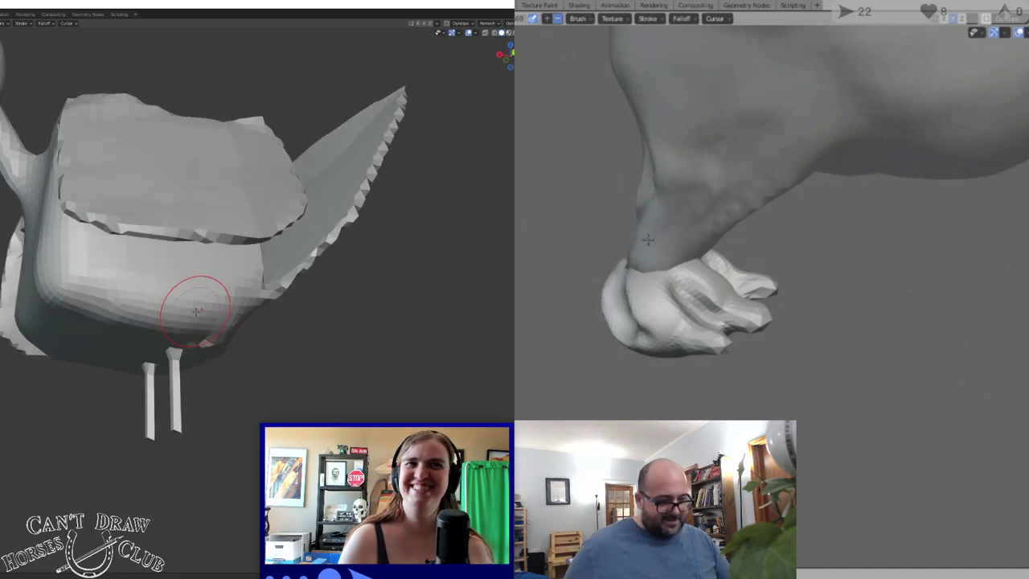
Smooth the lower part of the block bird's body and carve the heel area of the sculpted bird's foot
{"action": "middle_click_drag", "start_coordinate": [648, 240], "coordinate": [743, 155]}
{"action": "mouse_move", "coordinate": [211, 331]}
{"action": "middle_mouse_down"}
{"action": "mouse_move", "coordinate": [73, 340]}
{"action": "mouse_move", "coordinate": [84, 358]}
{"action": "mouse_move", "coordinate": [134, 374]}
{"action": "middle_mouse_up"}
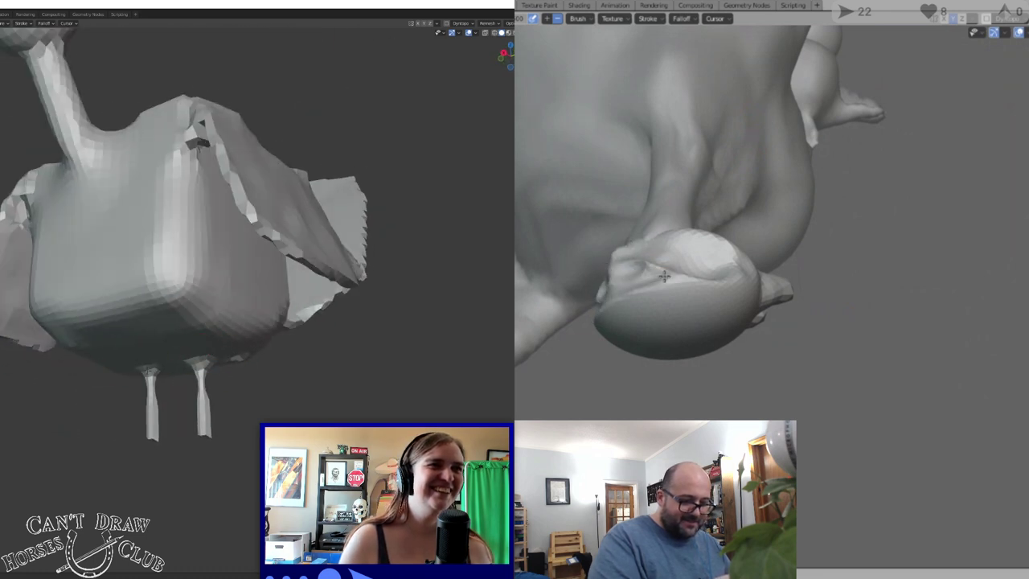
{"action": "middle_click_drag", "start_coordinate": [128, 331], "coordinate": [182, 321]}
{"action": "left_click_drag", "start_coordinate": [137, 333], "coordinate": [202, 323]}
{"action": "left_click_drag", "start_coordinate": [614, 283], "coordinate": [615, 269]}
{"action": "left_click_drag", "start_coordinate": [202, 323], "coordinate": [99, 317]}
{"action": "left_click_drag", "start_coordinate": [616, 270], "coordinate": [623, 246]}
{"action": "left_click_drag", "start_coordinate": [98, 317], "coordinate": [172, 333]}
{"action": "left_click_drag", "start_coordinate": [622, 246], "coordinate": [626, 256]}
{"action": "left_click_drag", "start_coordinate": [172, 333], "coordinate": [74, 350]}
{"action": "left_click_drag", "start_coordinate": [625, 255], "coordinate": [637, 252]}
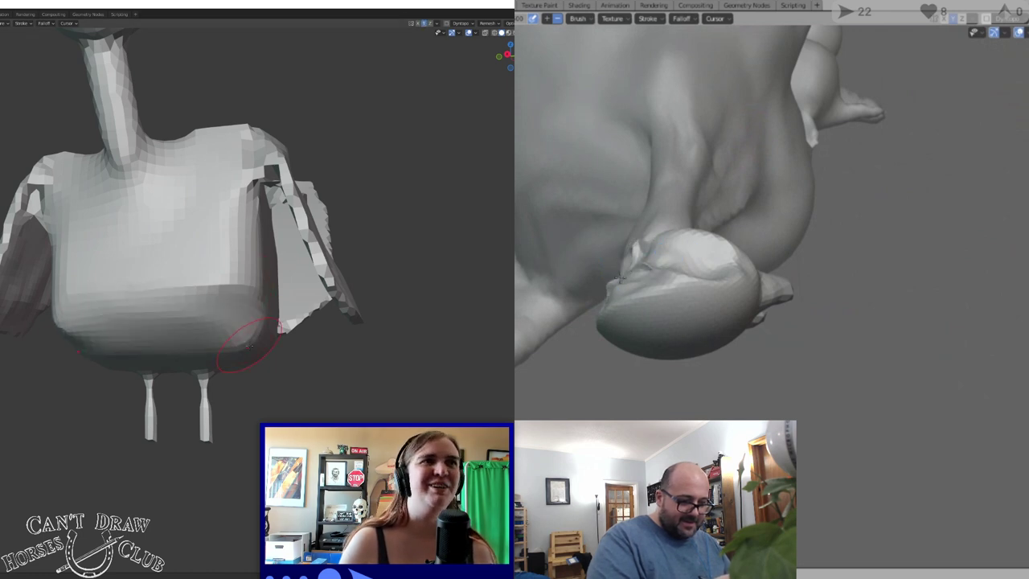
Inspect the underside and legs of the block bird and the toes and sole of the sculpted bird's foot
{"action": "scroll", "coordinate": [249, 346], "scroll_direction": "up", "scroll_amount": 4}
{"action": "middle_click_drag", "start_coordinate": [230, 390], "coordinate": [193, 354]}
{"action": "middle_click_drag", "start_coordinate": [674, 258], "coordinate": [643, 290]}
{"action": "middle_click_drag", "start_coordinate": [193, 354], "coordinate": [162, 394]}
{"action": "middle_click_drag", "start_coordinate": [643, 290], "coordinate": [617, 336]}
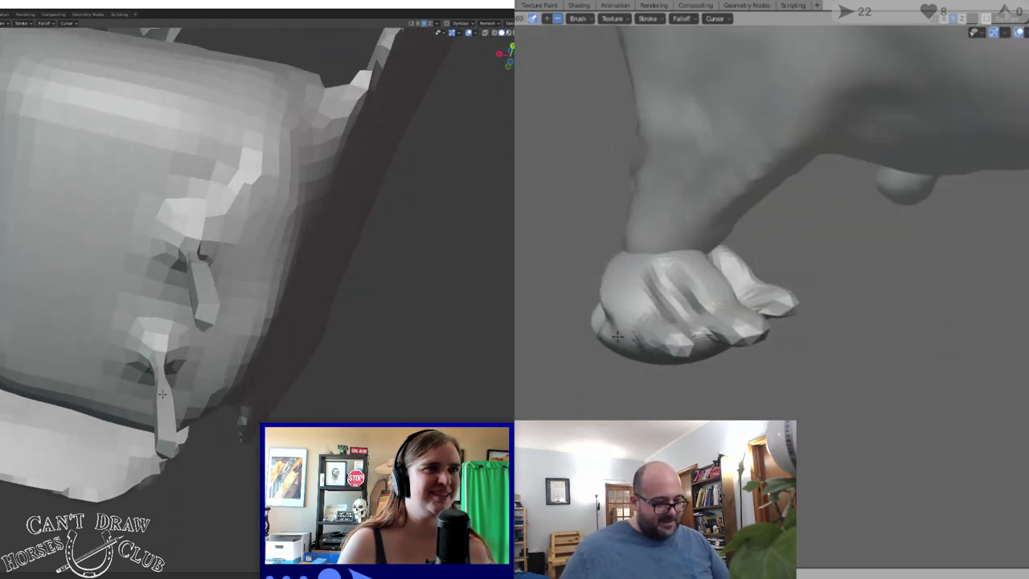
{"action": "middle_click_drag", "start_coordinate": [162, 394], "coordinate": [183, 438]}
{"action": "middle_click_drag", "start_coordinate": [617, 337], "coordinate": [632, 310]}
{"action": "middle_click_drag", "start_coordinate": [183, 438], "coordinate": [201, 463]}
{"action": "middle_click_drag", "start_coordinate": [631, 310], "coordinate": [658, 216]}
{"action": "scroll", "coordinate": [201, 462], "scroll_direction": "down", "scroll_amount": 4}
{"action": "mouse_move", "coordinate": [201, 463]}
{"action": "middle_mouse_down"}
{"action": "mouse_move", "coordinate": [232, 483]}
{"action": "mouse_move", "coordinate": [123, 492]}
{"action": "middle_mouse_up"}
{"action": "scroll", "coordinate": [124, 493], "scroll_direction": "up", "scroll_amount": 2}
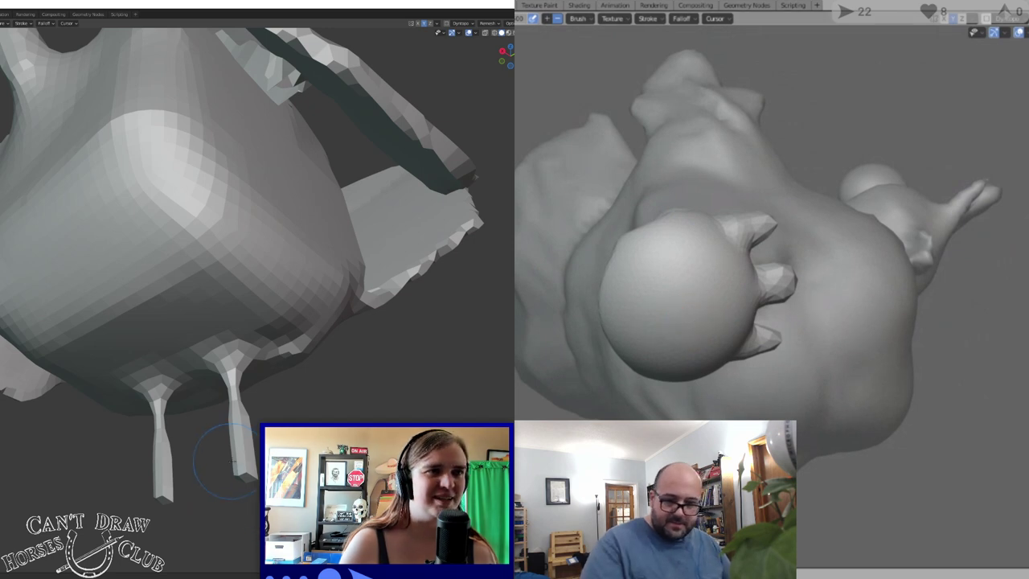
Pull the ends of the block bird's legs out into feet and flatten the sole of the sculpted bird's foot
{"action": "left_click_drag", "start_coordinate": [231, 463], "coordinate": [243, 486]}
{"action": "left_click_drag", "start_coordinate": [670, 306], "coordinate": [679, 336]}
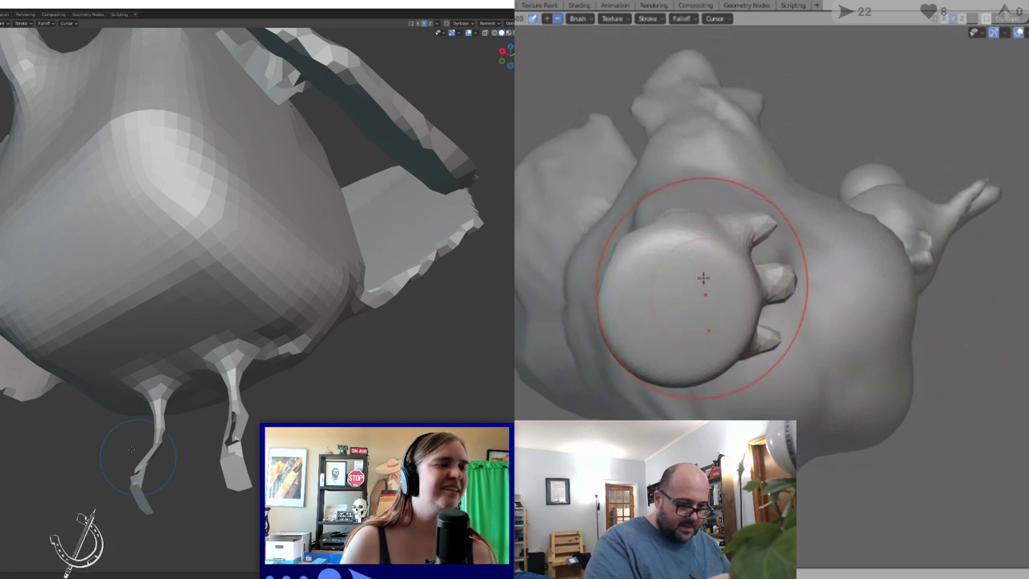
{"action": "left_click_drag", "start_coordinate": [700, 282], "coordinate": [655, 349]}
{"action": "left_click_drag", "start_coordinate": [237, 466], "coordinate": [231, 470]}
{"action": "left_click_drag", "start_coordinate": [666, 283], "coordinate": [703, 335]}
{"action": "mouse_move", "coordinate": [231, 470]}
{"action": "left_mouse_down"}
{"action": "mouse_move", "coordinate": [223, 464]}
{"action": "mouse_move", "coordinate": [218, 476]}
{"action": "left_mouse_up"}
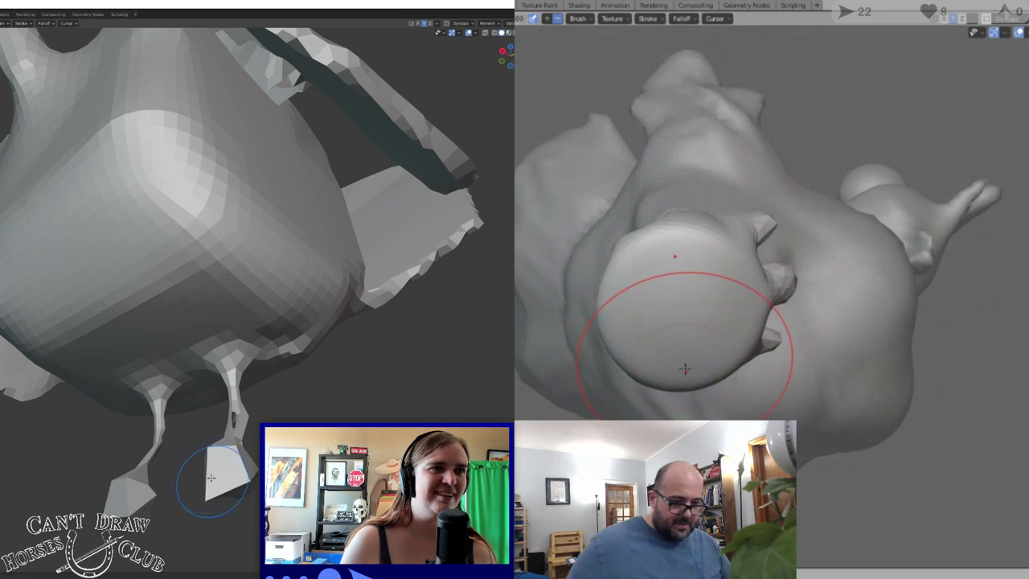
Remesh the block bird with its new feet and sculpt the hollow at the back of the sculpted foot
{"action": "middle_click_drag", "start_coordinate": [699, 253], "coordinate": [629, 389]}
{"action": "key", "text": "ctrl+r"}
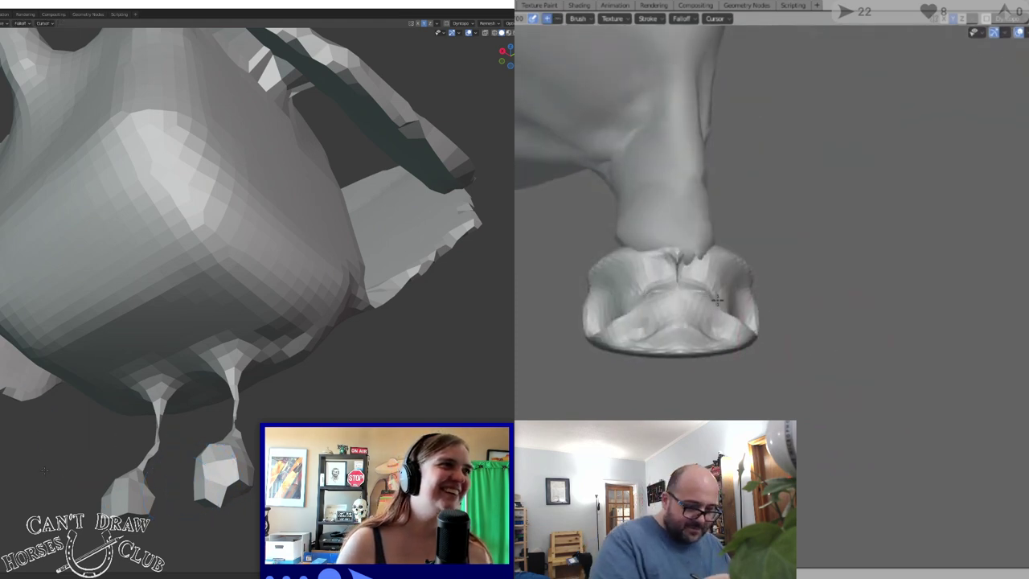
{"action": "mouse_move", "coordinate": [717, 300]}
{"action": "left_mouse_down"}
{"action": "mouse_move", "coordinate": [690, 252]}
{"action": "mouse_move", "coordinate": [746, 309]}
{"action": "mouse_move", "coordinate": [744, 330]}
{"action": "left_mouse_up"}
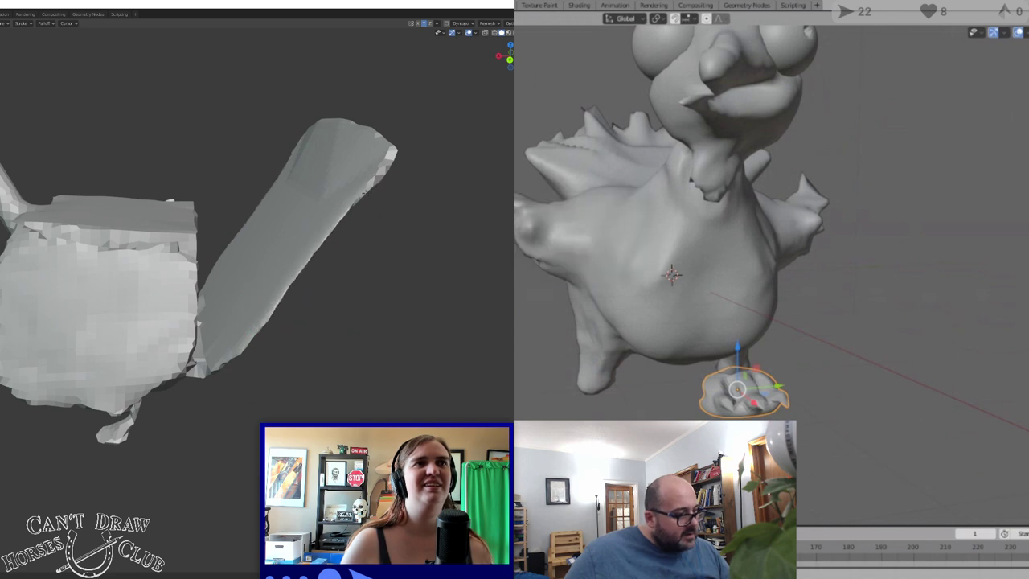
Duplicate the sculpted bird's clawed foot and place the copy under its other leg
{"action": "scroll", "coordinate": [377, 305], "scroll_direction": "up", "scroll_amount": 1}
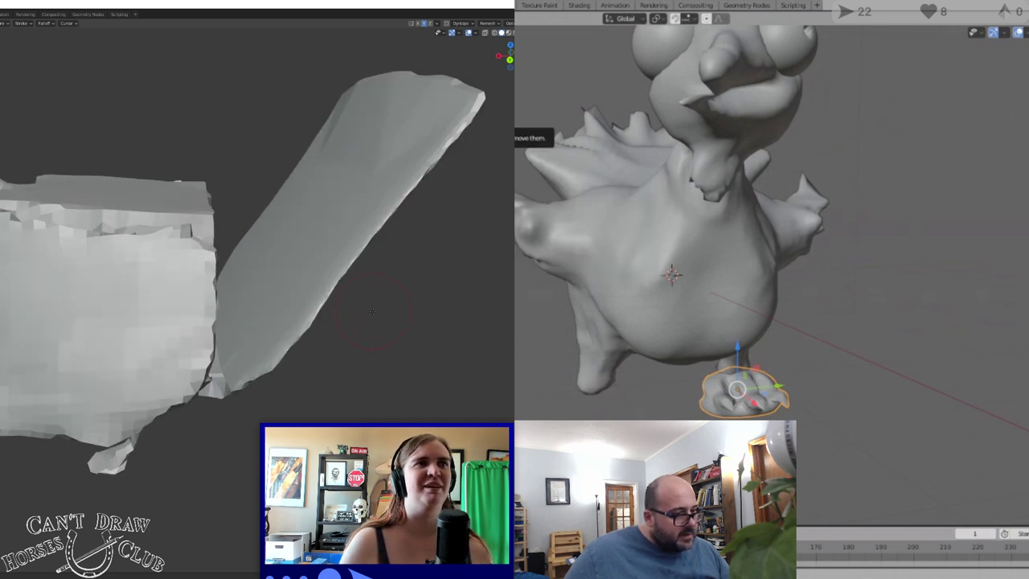
{"action": "key", "text": "shift+d"}
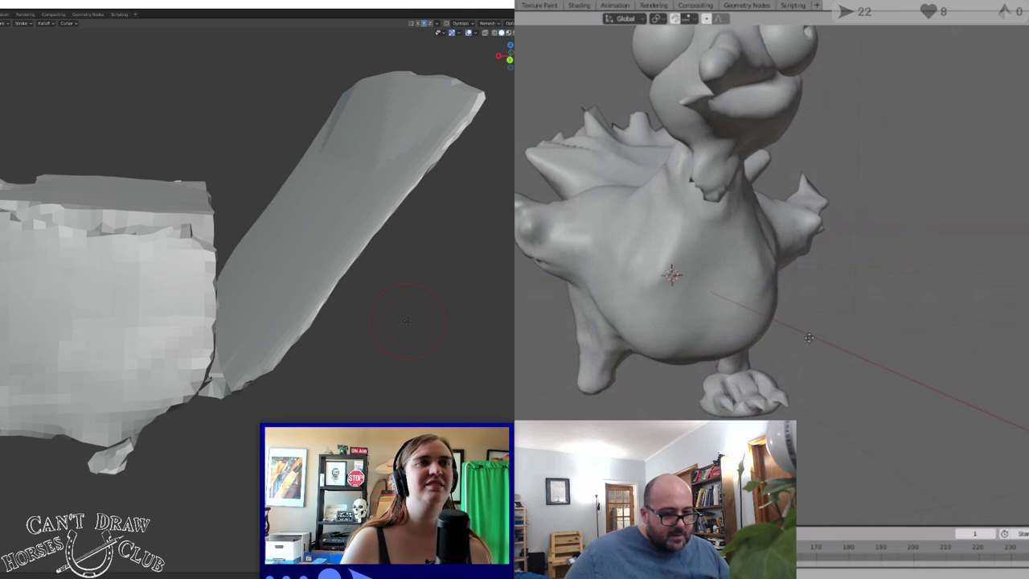
{"action": "middle_click_drag", "start_coordinate": [73, 266], "coordinate": [66, 245]}
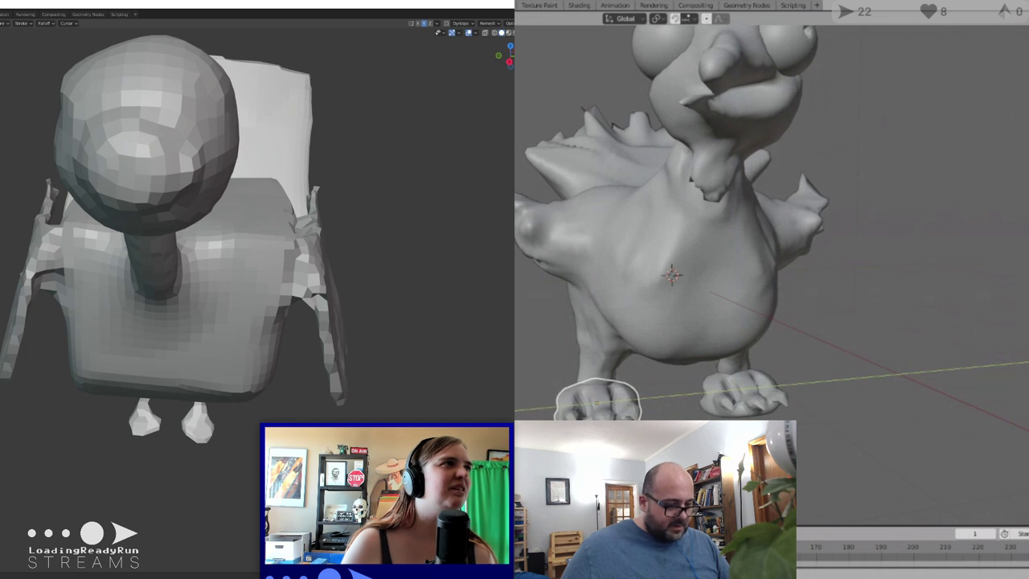
Delete the spare clawed foot left below the sculpted bird
{"action": "left_click", "coordinate": [519, 198]}
{"action": "scroll", "coordinate": [519, 198], "scroll_direction": "up", "scroll_amount": 3}
{"action": "scroll", "coordinate": [515, 192], "scroll_direction": "down", "scroll_amount": 10}
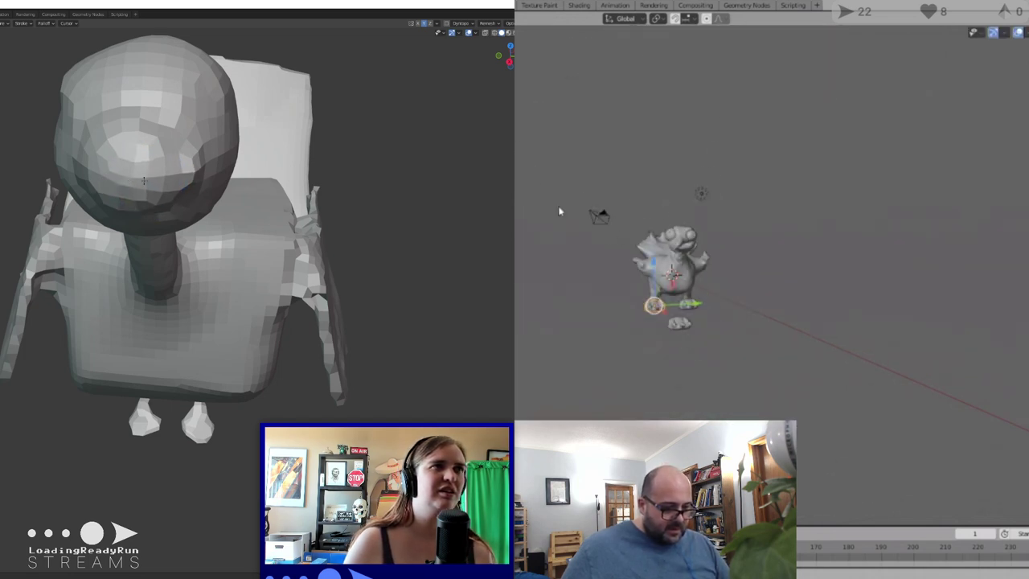
{"action": "scroll", "coordinate": [561, 211], "scroll_direction": "up", "scroll_amount": 8}
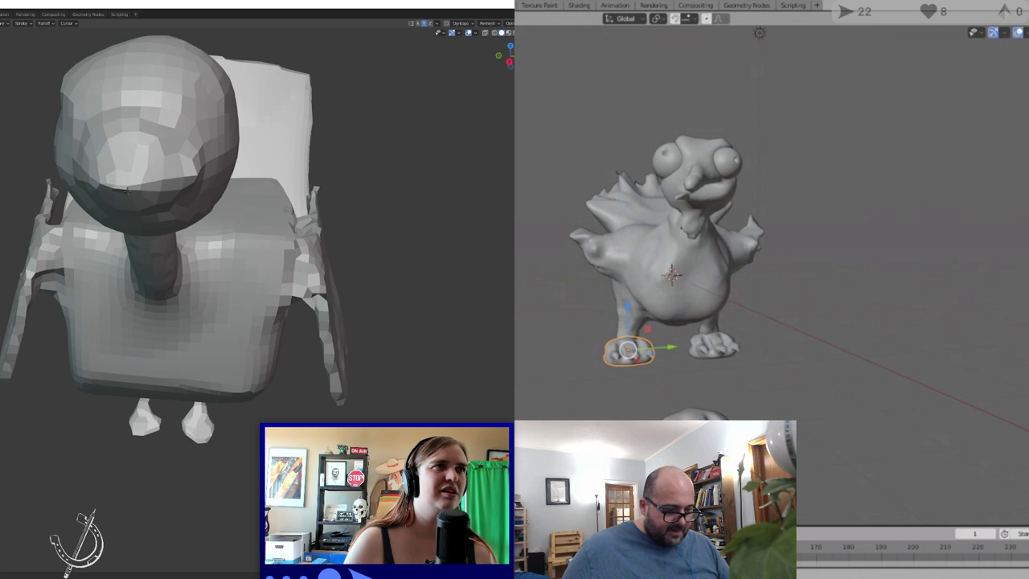
{"action": "left_click", "coordinate": [696, 416]}
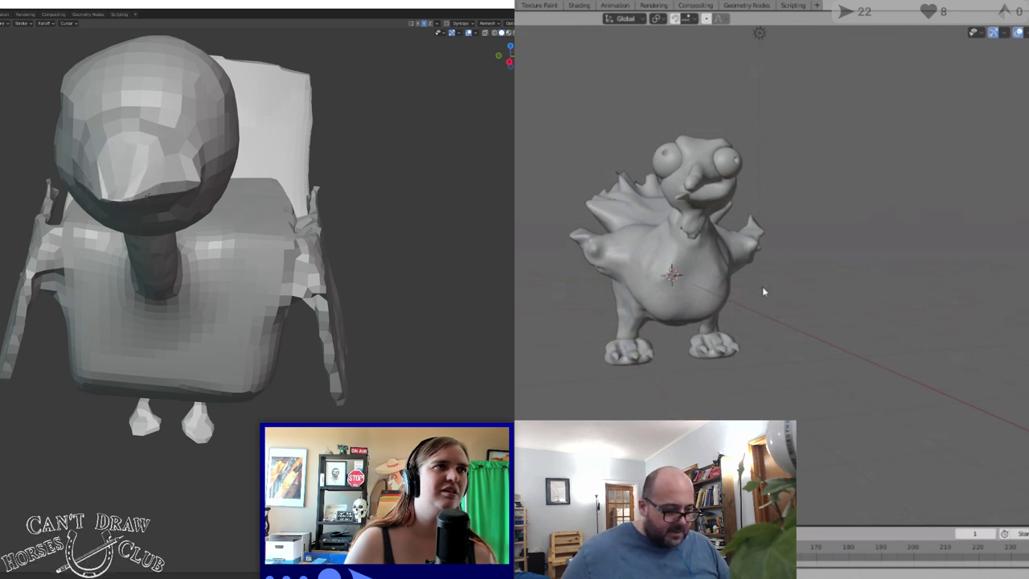
Rotate the sculpted bird's two clawed feet together beneath its legs
{"action": "middle_click_drag", "start_coordinate": [764, 293], "coordinate": [734, 360]}
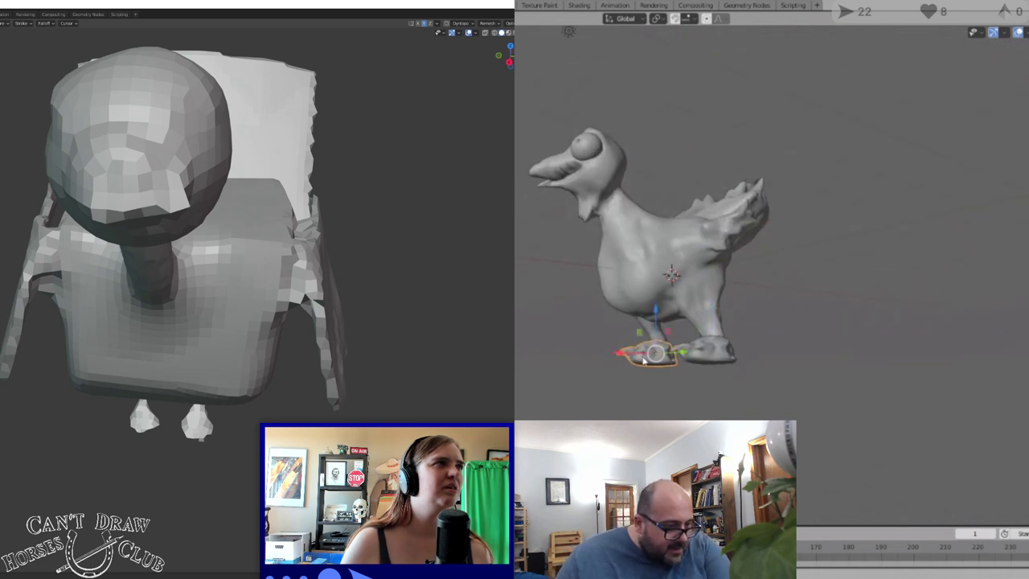
{"action": "left_click", "coordinate": [708, 354], "text": "shift"}
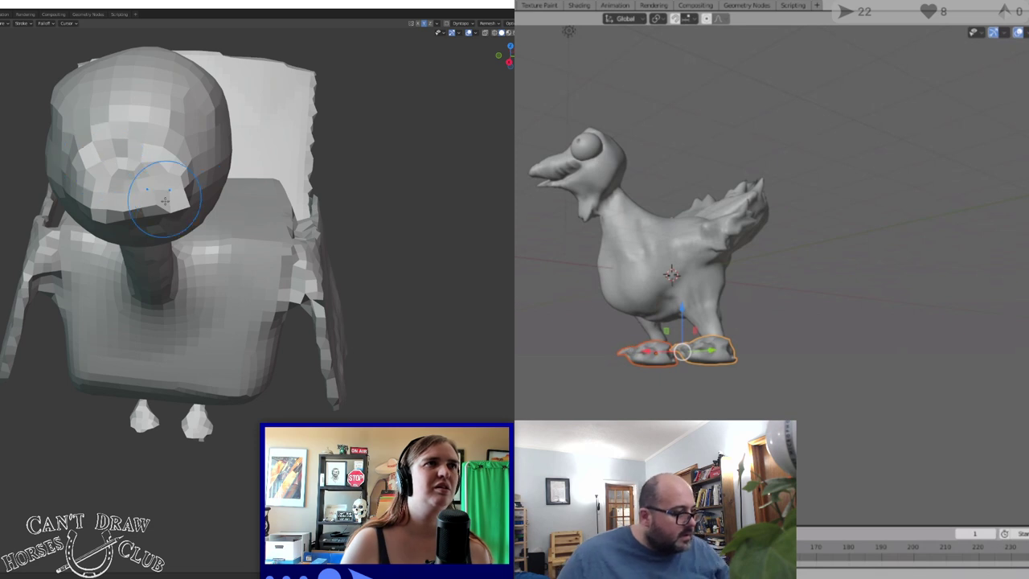
{"action": "key", "text": "r"}
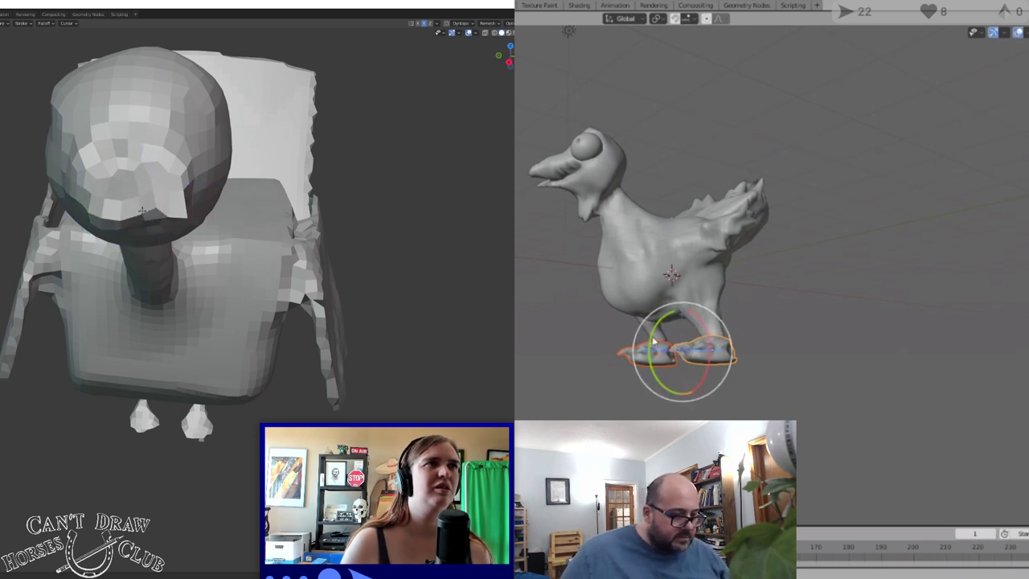
{"action": "mouse_move", "coordinate": [656, 337]}
{"action": "middle_mouse_down"}
{"action": "mouse_move", "coordinate": [646, 357]}
{"action": "mouse_move", "coordinate": [652, 343]}
{"action": "middle_mouse_up"}
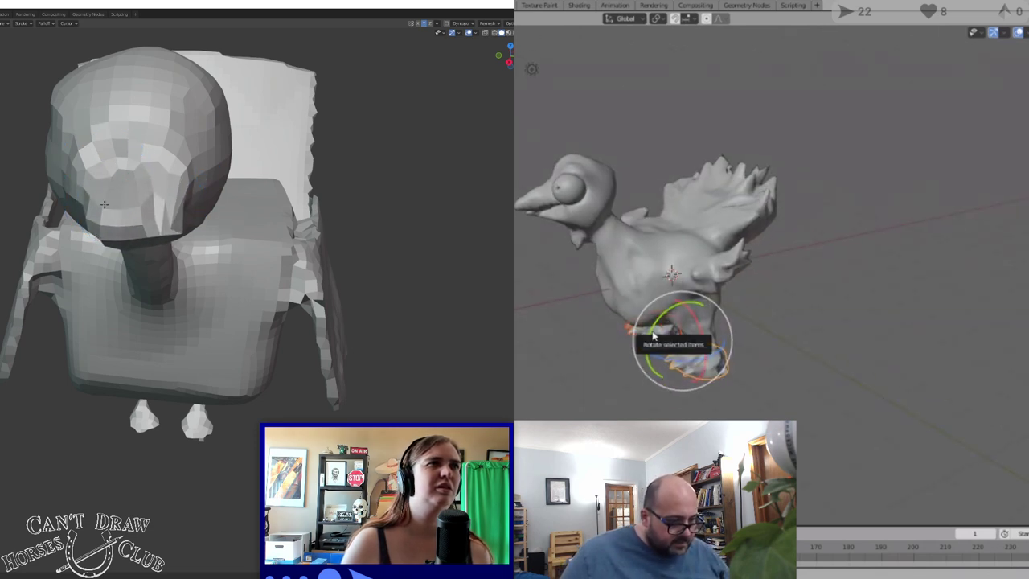
{"action": "left_click_drag", "start_coordinate": [652, 336], "coordinate": [651, 352]}
{"action": "middle_click_drag", "start_coordinate": [649, 351], "coordinate": [617, 315]}
{"action": "left_click", "coordinate": [807, 326]}
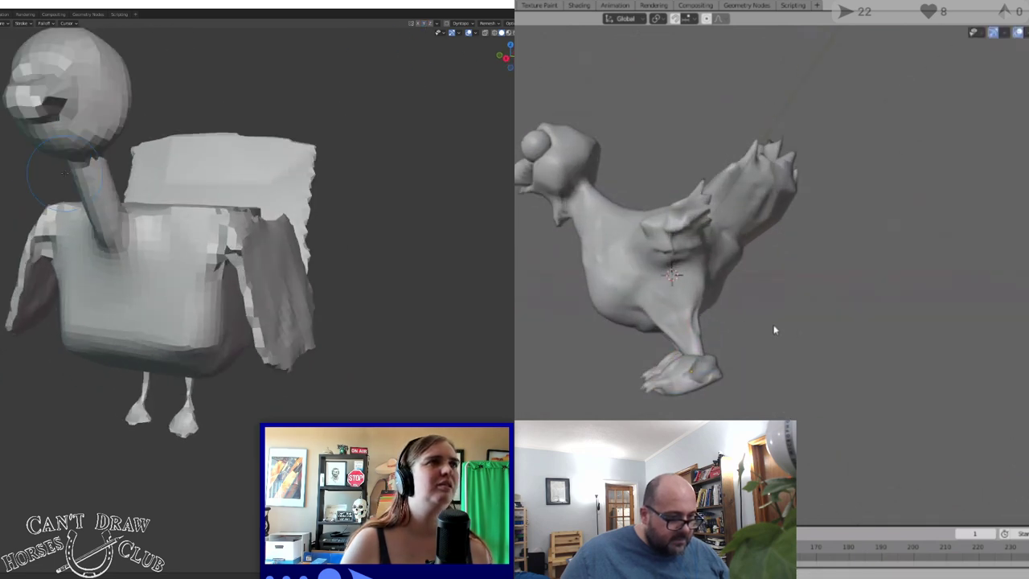
{"action": "middle_click_drag", "start_coordinate": [774, 328], "coordinate": [823, 338]}
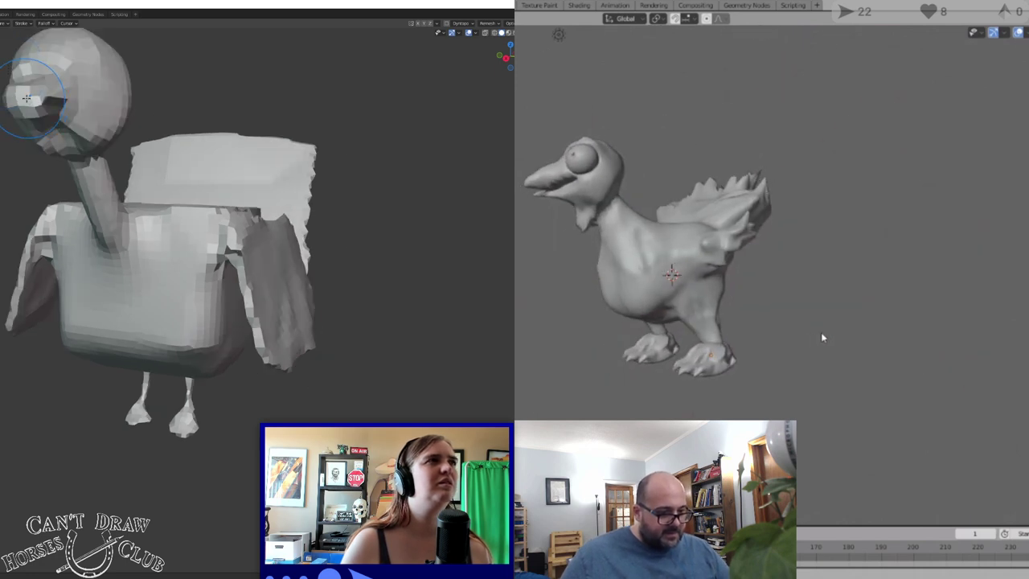
Join the sculpted bird's body and both clawed feet into one object and return it to sculpting
{"action": "left_click", "coordinate": [689, 269]}
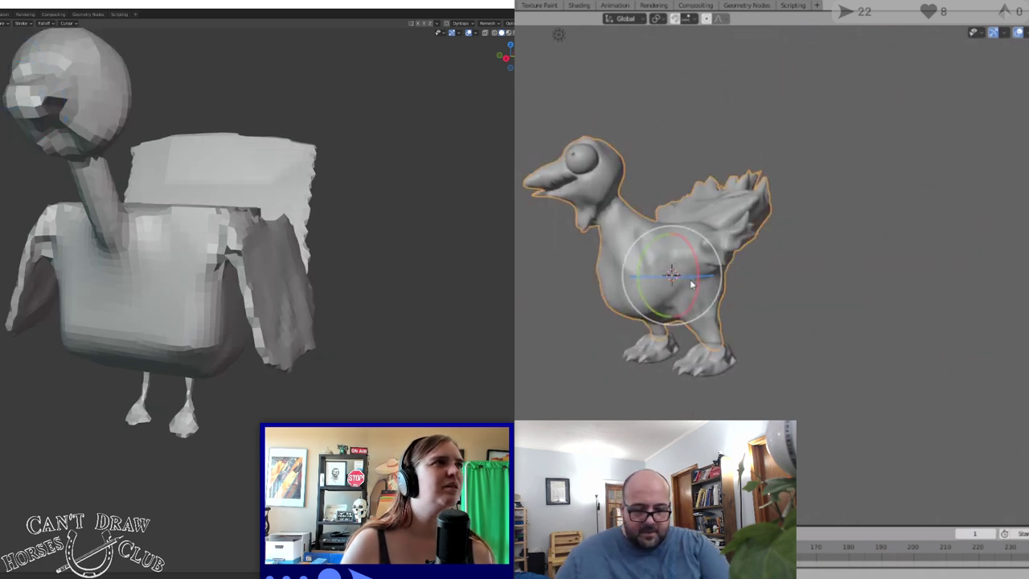
{"action": "left_click", "coordinate": [703, 360], "text": "shift"}
{"action": "left_click", "coordinate": [646, 360], "text": "shift"}
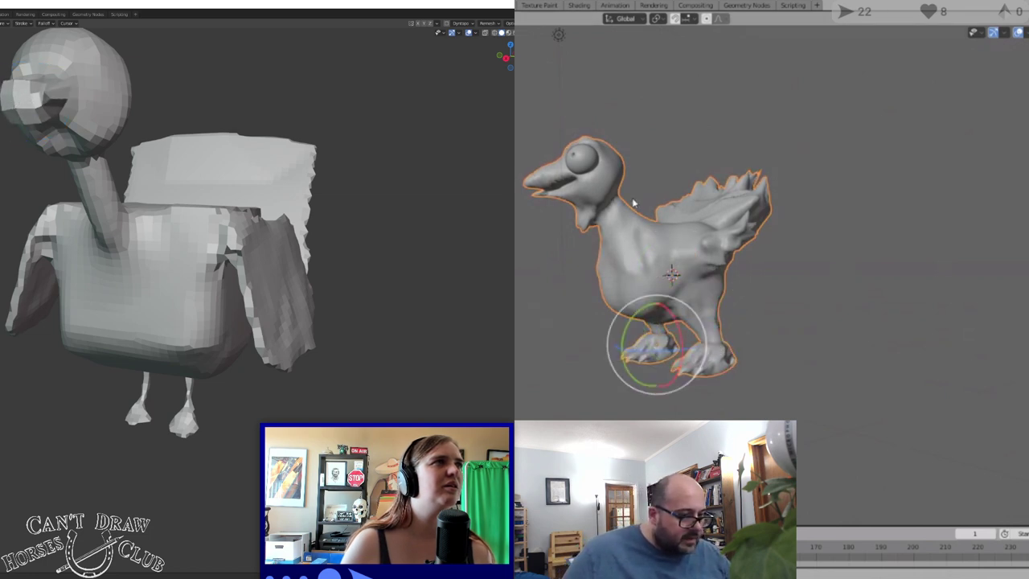
{"action": "left_click", "coordinate": [839, 284]}
{"action": "scroll", "coordinate": [836, 277], "scroll_direction": "up", "scroll_amount": 3}
{"action": "scroll", "coordinate": [837, 269], "scroll_direction": "down", "scroll_amount": 3}
{"action": "scroll", "coordinate": [29, 143], "scroll_direction": "up", "scroll_amount": 1}
{"action": "mouse_move", "coordinate": [838, 270]}
{"action": "middle_mouse_down"}
{"action": "mouse_move", "coordinate": [931, 221]}
{"action": "mouse_move", "coordinate": [936, 142]}
{"action": "mouse_move", "coordinate": [904, 270]}
{"action": "mouse_move", "coordinate": [834, 284]}
{"action": "mouse_move", "coordinate": [861, 281]}
{"action": "mouse_move", "coordinate": [832, 275]}
{"action": "middle_mouse_up"}
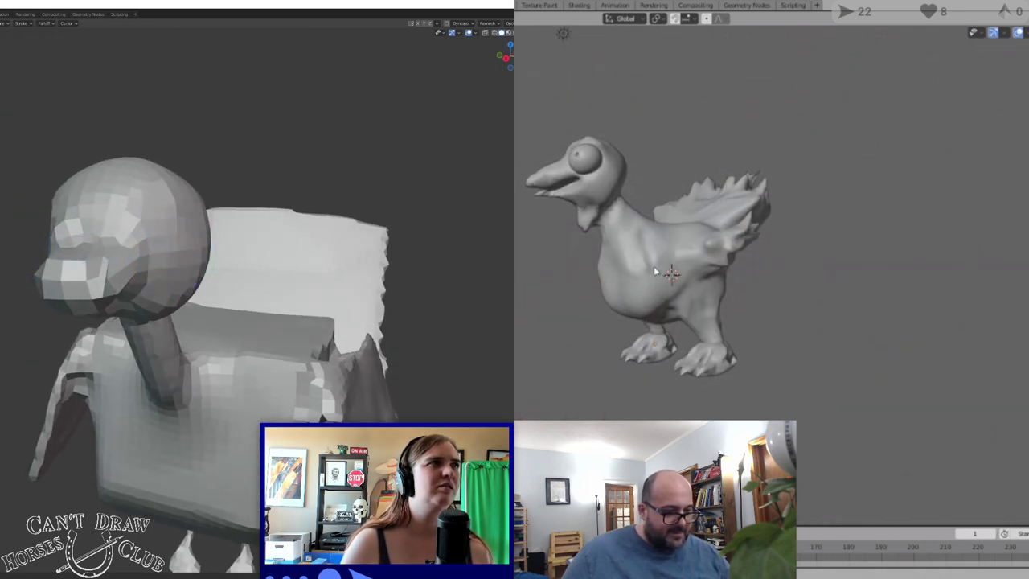
{"action": "key", "text": "a"}
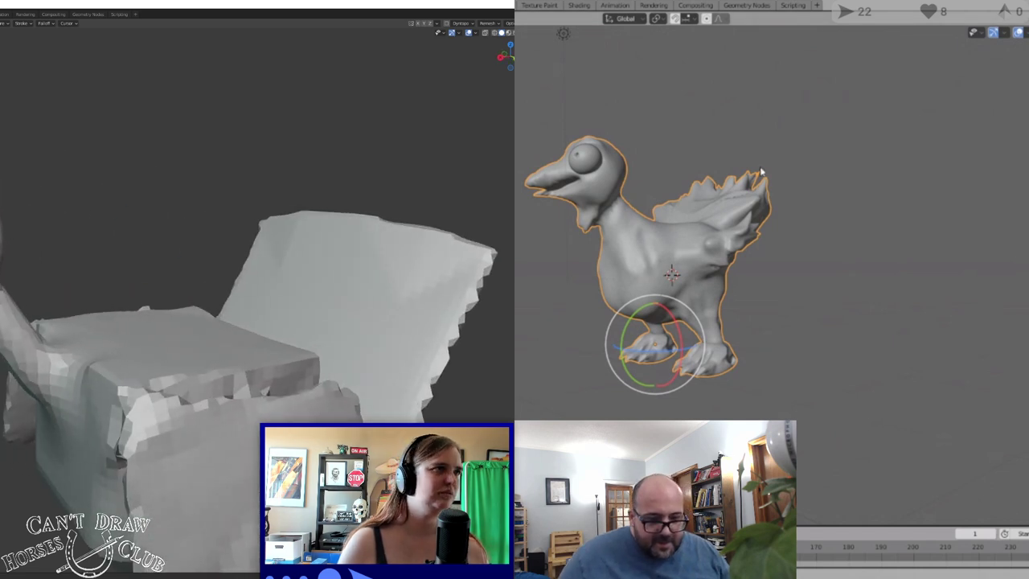
{"action": "key", "text": "ctrl+Page_Up"}
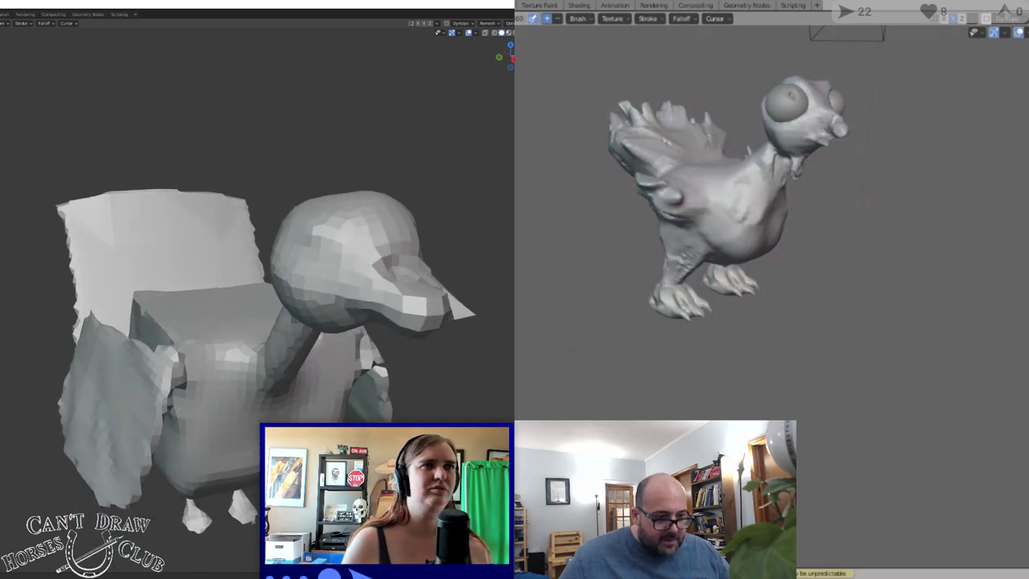
Sculpt the side of the block bird's head behind the beak
{"action": "scroll", "coordinate": [831, 323], "scroll_direction": "up", "scroll_amount": 2}
{"action": "middle_click_drag", "start_coordinate": [823, 270], "coordinate": [773, 261]}
{"action": "mouse_move", "coordinate": [314, 269]}
{"action": "left_mouse_down"}
{"action": "mouse_move", "coordinate": [296, 284]}
{"action": "mouse_move", "coordinate": [323, 247]}
{"action": "left_mouse_up"}
{"action": "middle_click_drag", "start_coordinate": [772, 262], "coordinate": [723, 258]}
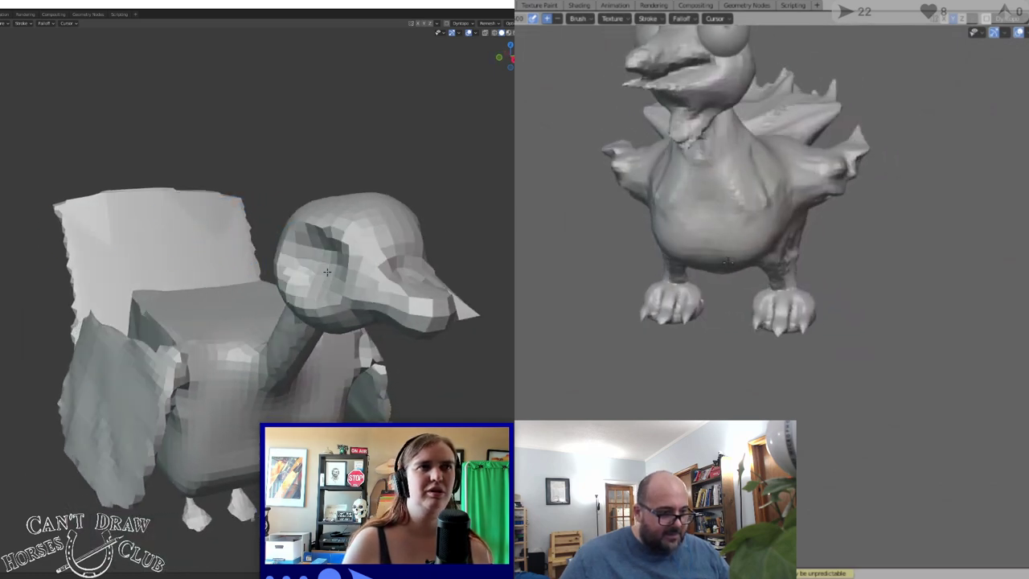
{"action": "left_click_drag", "start_coordinate": [323, 248], "coordinate": [338, 282]}
{"action": "middle_click_drag", "start_coordinate": [723, 257], "coordinate": [682, 256]}
{"action": "middle_click_drag", "start_coordinate": [333, 275], "coordinate": [275, 272]}
{"action": "middle_click_drag", "start_coordinate": [682, 256], "coordinate": [706, 250]}
{"action": "middle_click_drag", "start_coordinate": [275, 272], "coordinate": [258, 270]}
{"action": "mouse_move", "coordinate": [706, 250]}
{"action": "middle_mouse_down"}
{"action": "mouse_move", "coordinate": [694, 251]}
{"action": "mouse_move", "coordinate": [697, 282]}
{"action": "mouse_move", "coordinate": [711, 272]}
{"action": "middle_mouse_up"}
{"action": "middle_click_drag", "start_coordinate": [201, 257], "coordinate": [86, 287]}
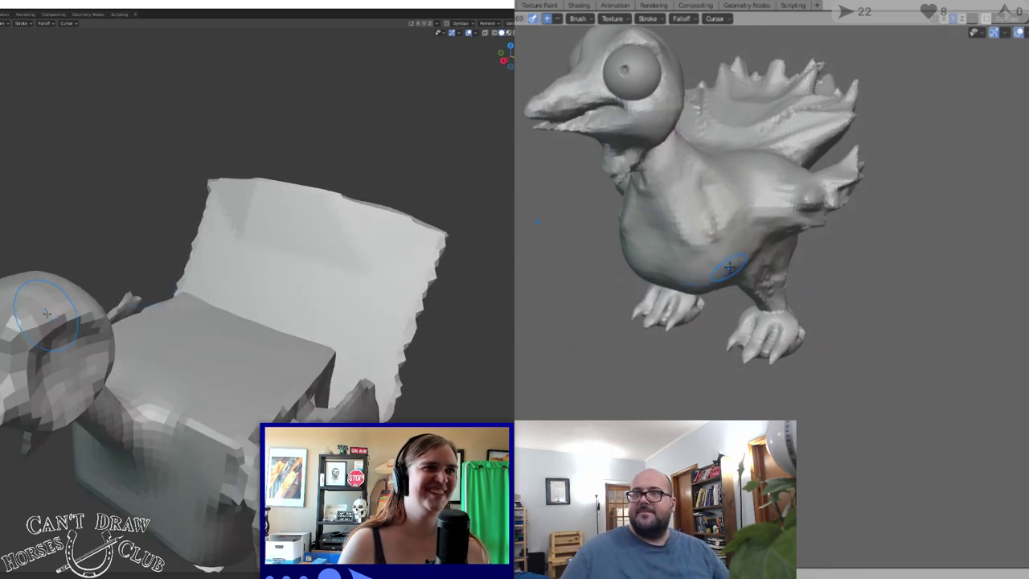
Even out the ridges on the back of the block bird's head
{"action": "left_click_drag", "start_coordinate": [47, 314], "coordinate": [34, 323]}
{"action": "middle_click_drag", "start_coordinate": [729, 267], "coordinate": [740, 252]}
{"action": "left_click_drag", "start_coordinate": [34, 323], "coordinate": [70, 316]}
{"action": "middle_click_drag", "start_coordinate": [740, 252], "coordinate": [773, 228]}
{"action": "left_click_drag", "start_coordinate": [71, 316], "coordinate": [67, 337]}
{"action": "mouse_move", "coordinate": [774, 228]}
{"action": "middle_mouse_down"}
{"action": "mouse_move", "coordinate": [763, 227]}
{"action": "mouse_move", "coordinate": [788, 235]}
{"action": "middle_mouse_up"}
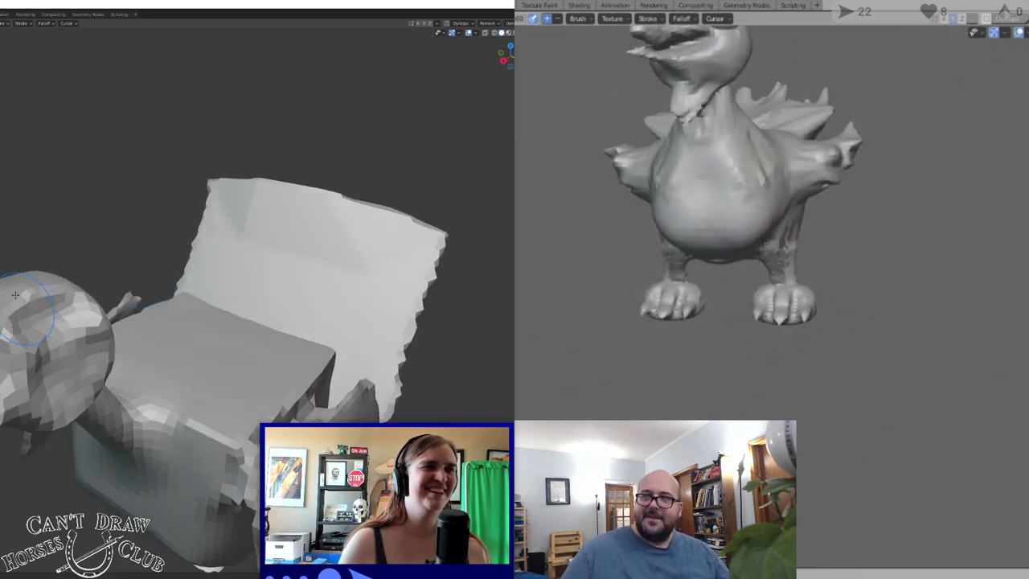
Reshape the block bird's face and cheeks around the beak
{"action": "middle_click_drag", "start_coordinate": [15, 295], "coordinate": [105, 294]}
{"action": "middle_click_drag", "start_coordinate": [788, 235], "coordinate": [781, 236]}
{"action": "middle_click_drag", "start_coordinate": [104, 295], "coordinate": [147, 290]}
{"action": "middle_click_drag", "start_coordinate": [782, 237], "coordinate": [730, 248]}
{"action": "left_click_drag", "start_coordinate": [364, 269], "coordinate": [402, 265]}
{"action": "middle_click_drag", "start_coordinate": [730, 247], "coordinate": [735, 275]}
{"action": "left_click_drag", "start_coordinate": [402, 265], "coordinate": [353, 263]}
{"action": "middle_click_drag", "start_coordinate": [735, 275], "coordinate": [741, 255]}
{"action": "middle_click_drag", "start_coordinate": [332, 295], "coordinate": [298, 247]}
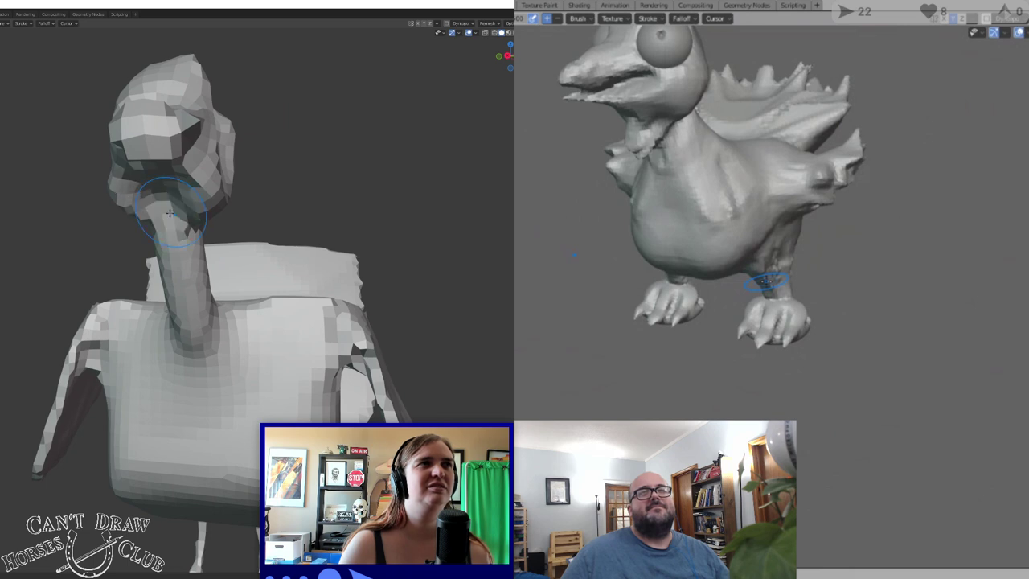
{"action": "middle_click_drag", "start_coordinate": [193, 195], "coordinate": [72, 217]}
{"action": "left_click_drag", "start_coordinate": [95, 228], "coordinate": [64, 195]}
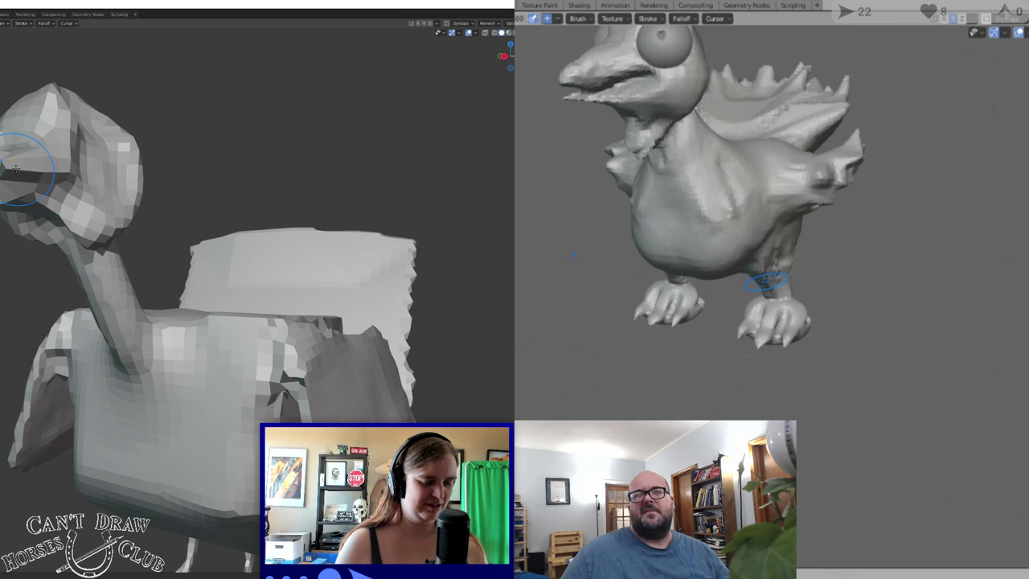
{"action": "middle_click_drag", "start_coordinate": [14, 168], "coordinate": [49, 204]}
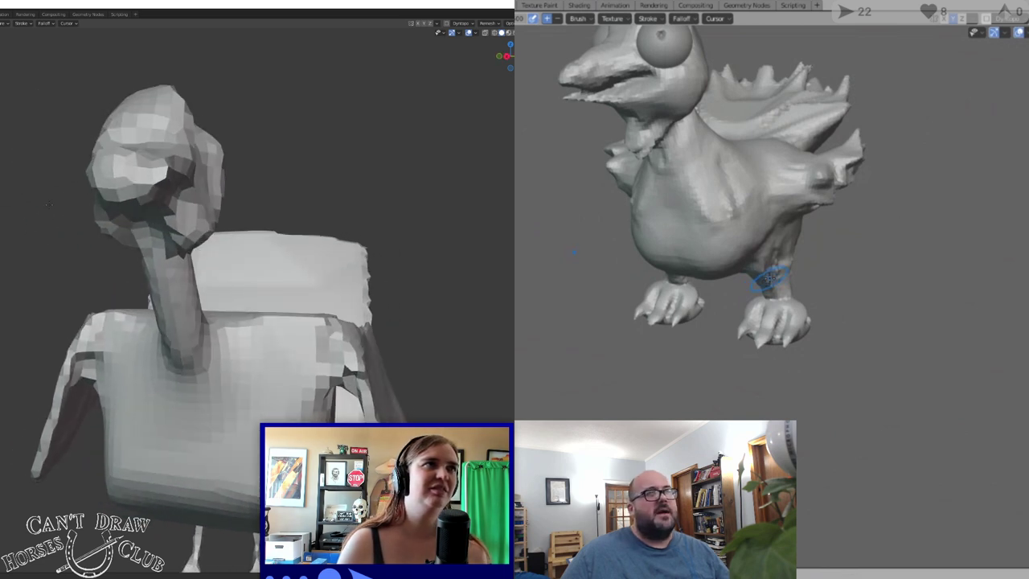
Inspect both birds from the front and the sides, near and far
{"action": "scroll", "coordinate": [777, 247], "scroll_direction": "down", "scroll_amount": 6}
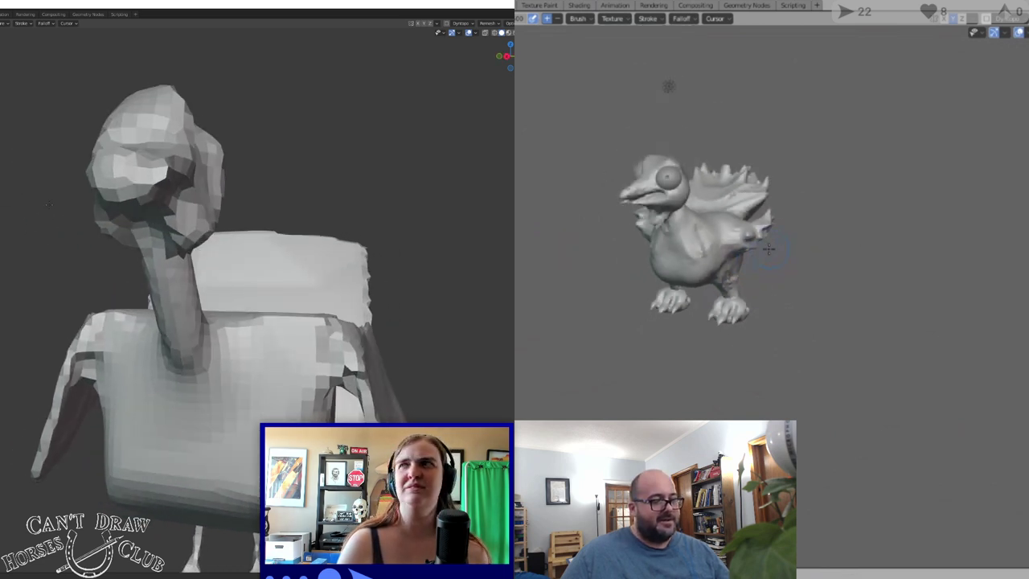
{"action": "scroll", "coordinate": [728, 206], "scroll_direction": "up", "scroll_amount": 6}
{"action": "middle_click_drag", "start_coordinate": [692, 217], "coordinate": [825, 218]}
{"action": "middle_click_drag", "start_coordinate": [49, 204], "coordinate": [7, 198]}
{"action": "scroll", "coordinate": [872, 132], "scroll_direction": "down", "scroll_amount": 4}
{"action": "scroll", "coordinate": [861, 101], "scroll_direction": "up", "scroll_amount": 4}
{"action": "scroll", "coordinate": [370, 253], "scroll_direction": "down", "scroll_amount": 7}
{"action": "scroll", "coordinate": [853, 106], "scroll_direction": "up", "scroll_amount": 2}
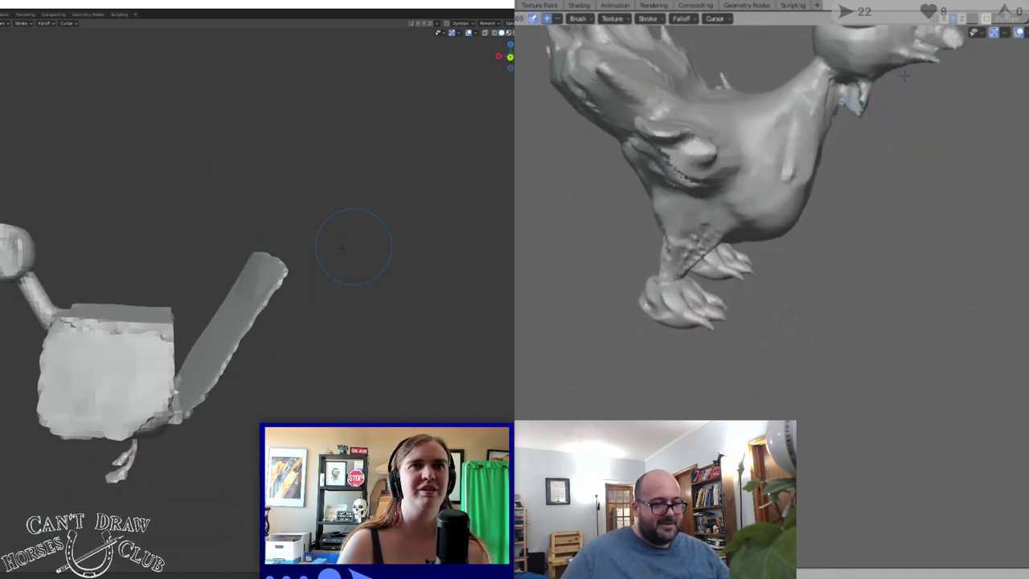
{"action": "scroll", "coordinate": [338, 250], "scroll_direction": "up", "scroll_amount": 10}
{"action": "middle_click_drag", "start_coordinate": [849, 104], "coordinate": [767, 57]}
{"action": "scroll", "coordinate": [302, 293], "scroll_direction": "down", "scroll_amount": 7}
{"action": "middle_click_drag", "start_coordinate": [302, 293], "coordinate": [362, 278]}
{"action": "scroll", "coordinate": [891, 274], "scroll_direction": "up", "scroll_amount": 4}
{"action": "scroll", "coordinate": [894, 261], "scroll_direction": "down", "scroll_amount": 3}
{"action": "scroll", "coordinate": [899, 235], "scroll_direction": "down", "scroll_amount": 4}
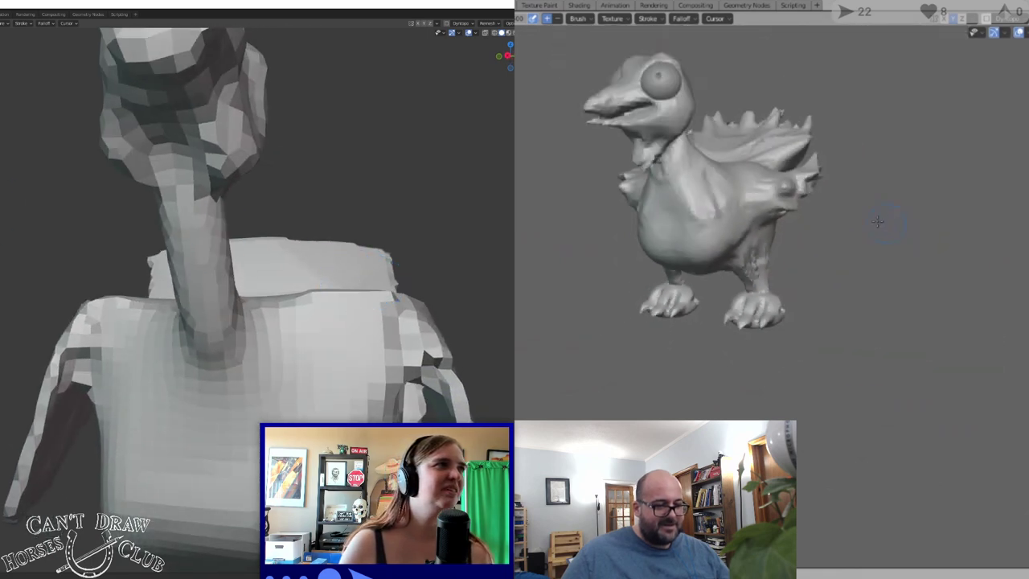
Smooth the block bird's neck where it meets the head, along with the side of the head
{"action": "middle_click_drag", "start_coordinate": [878, 222], "coordinate": [769, 198]}
{"action": "scroll", "coordinate": [716, 198], "scroll_direction": "up", "scroll_amount": 3}
{"action": "scroll", "coordinate": [709, 196], "scroll_direction": "down", "scroll_amount": 3}
{"action": "left_click_drag", "start_coordinate": [170, 164], "coordinate": [201, 354]}
{"action": "scroll", "coordinate": [656, 163], "scroll_direction": "up", "scroll_amount": 3}
{"action": "middle_click_drag", "start_coordinate": [682, 163], "coordinate": [698, 116]}
{"action": "middle_click_drag", "start_coordinate": [191, 211], "coordinate": [216, 209]}
{"action": "middle_click_drag", "start_coordinate": [698, 116], "coordinate": [693, 142]}
{"action": "middle_click_drag", "start_coordinate": [217, 208], "coordinate": [185, 208]}
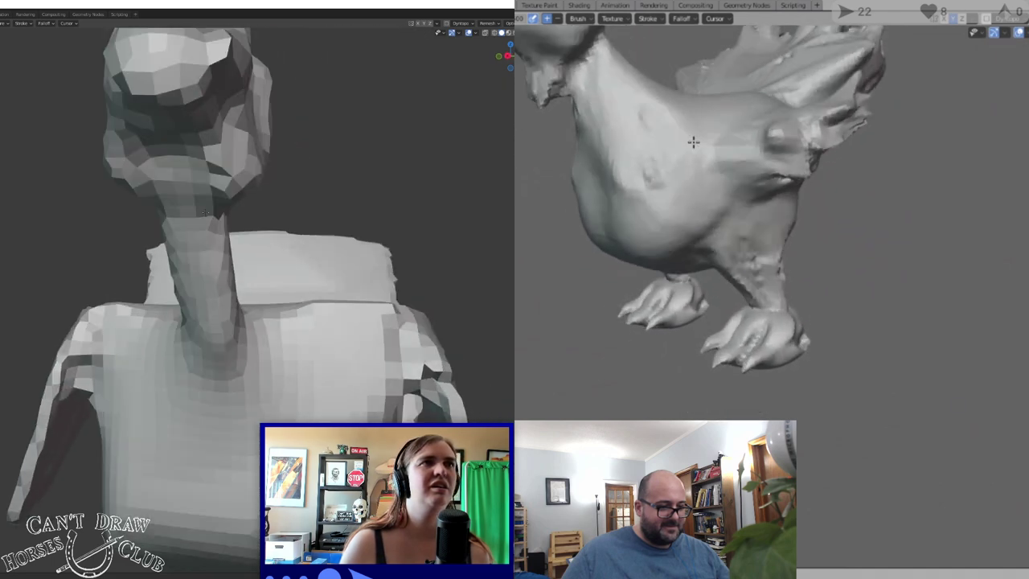
{"action": "middle_click_drag", "start_coordinate": [692, 142], "coordinate": [711, 165]}
{"action": "middle_click_drag", "start_coordinate": [185, 208], "coordinate": [62, 208]}
{"action": "mouse_move", "coordinate": [711, 166]}
{"action": "middle_mouse_down"}
{"action": "mouse_move", "coordinate": [786, 115]}
{"action": "mouse_move", "coordinate": [659, 121]}
{"action": "middle_mouse_up"}
{"action": "mouse_move", "coordinate": [23, 155]}
{"action": "left_mouse_down"}
{"action": "mouse_move", "coordinate": [121, 153]}
{"action": "mouse_move", "coordinate": [167, 164]}
{"action": "left_mouse_up"}
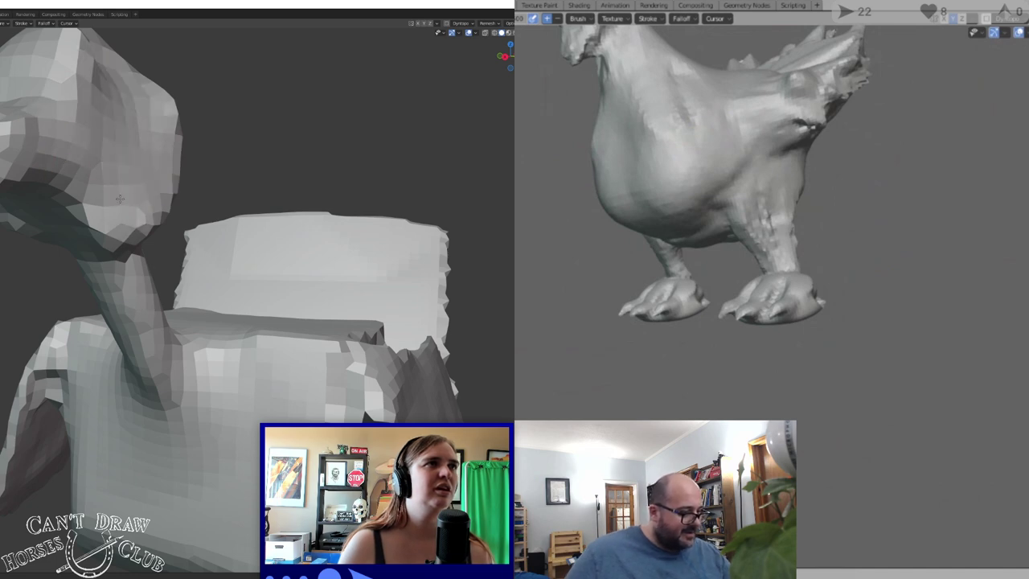
Smooth the block bird's far cheek and the rough skin on the sculpted bird's legs
{"action": "middle_click_drag", "start_coordinate": [119, 199], "coordinate": [384, 210]}
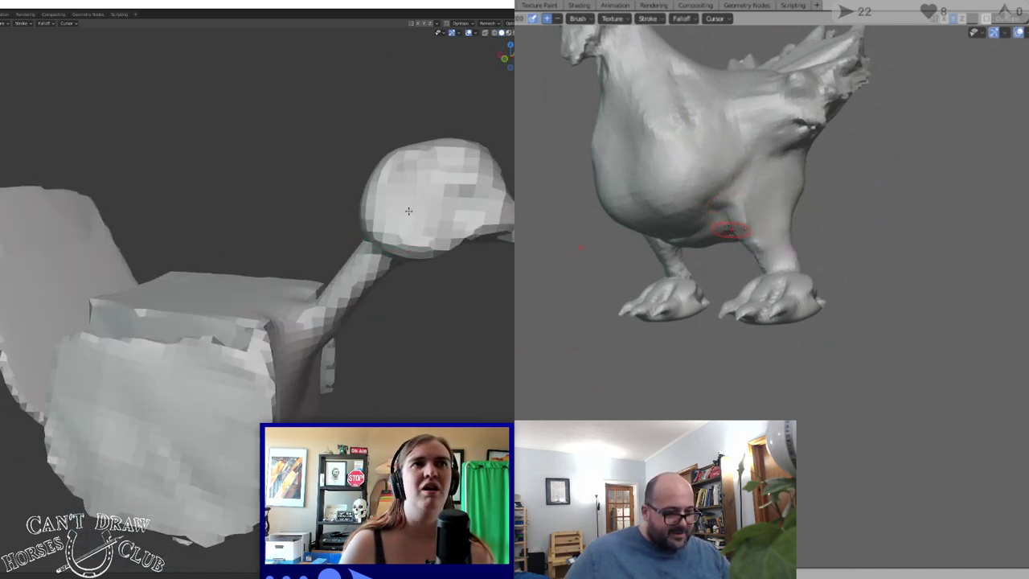
{"action": "left_click_drag", "start_coordinate": [408, 211], "coordinate": [429, 225]}
{"action": "middle_click_drag", "start_coordinate": [730, 231], "coordinate": [716, 242]}
{"action": "left_click_drag", "start_coordinate": [430, 225], "coordinate": [448, 185]}
{"action": "middle_click_drag", "start_coordinate": [715, 243], "coordinate": [699, 254]}
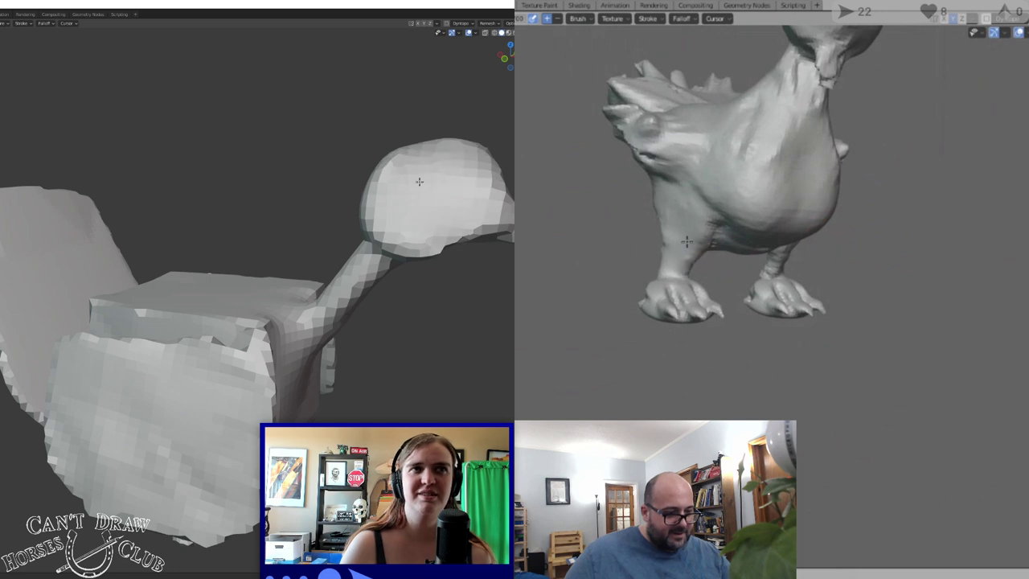
Smooth the block bird's head and beak and round off its boxy body
{"action": "scroll", "coordinate": [384, 215], "scroll_direction": "down", "scroll_amount": 2}
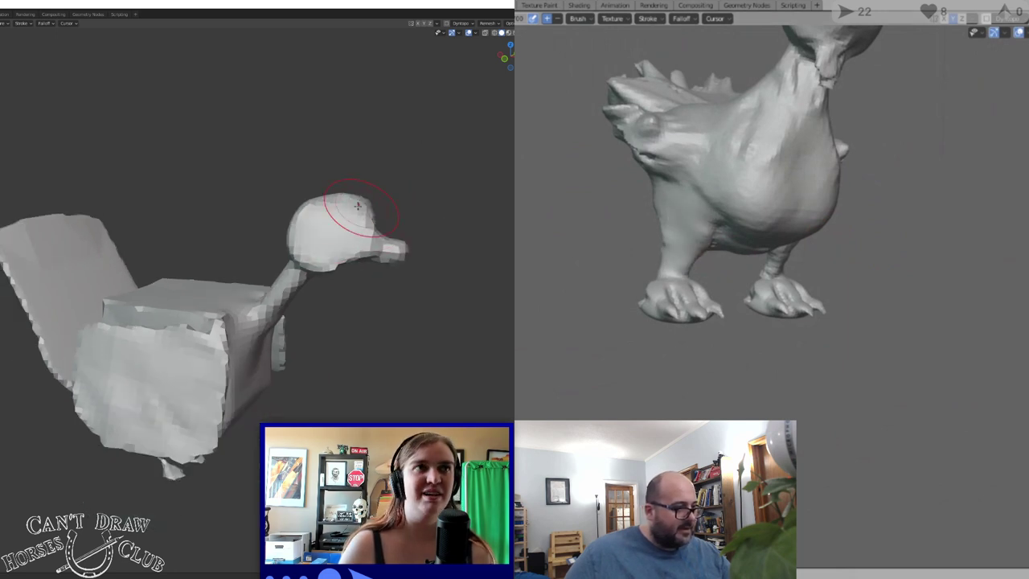
{"action": "mouse_move", "coordinate": [339, 209]}
{"action": "middle_mouse_down", "text": "shift"}
{"action": "mouse_move", "coordinate": [306, 218]}
{"action": "mouse_move", "coordinate": [189, 320]}
{"action": "middle_mouse_up", "text": "shift"}
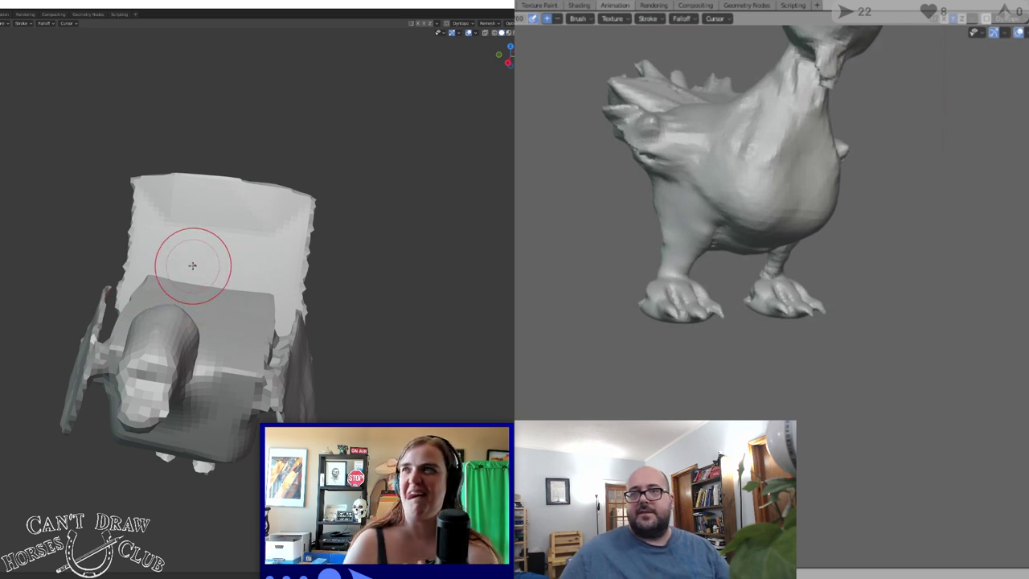
{"action": "middle_click_drag", "start_coordinate": [200, 253], "coordinate": [259, 254]}
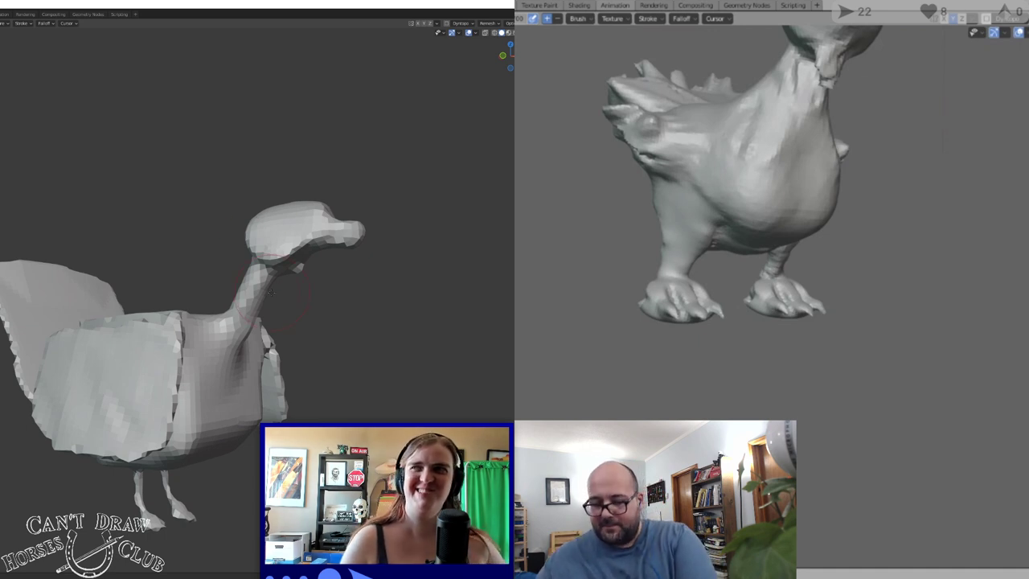
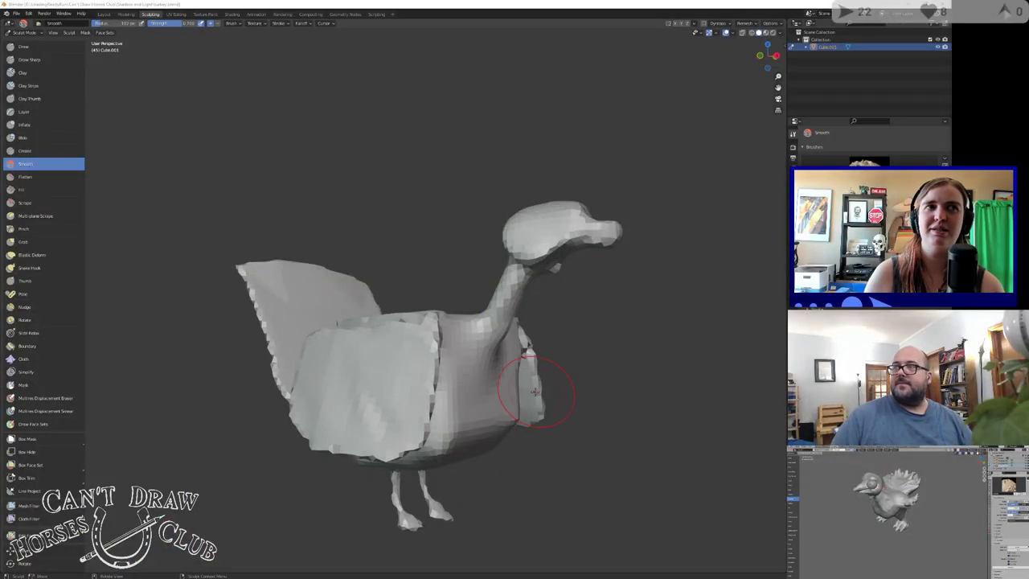
{"action": "mouse_move", "coordinate": [535, 391]}
{"action": "middle_mouse_down"}
{"action": "mouse_move", "coordinate": [444, 360]}
{"action": "mouse_move", "coordinate": [537, 391]}
{"action": "mouse_move", "coordinate": [734, 378]}
{"action": "middle_mouse_up"}
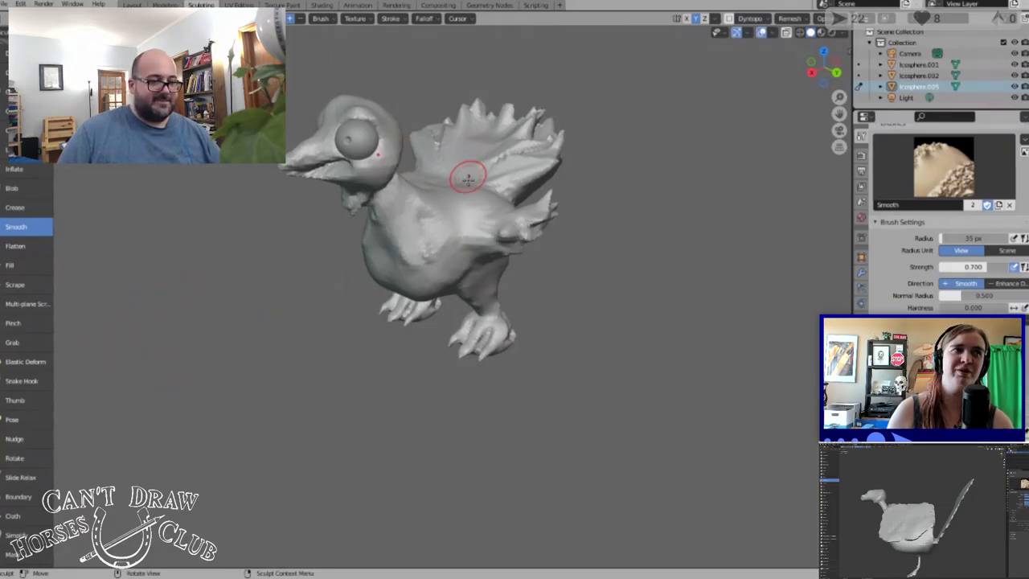
{"action": "mouse_move", "coordinate": [472, 172]}
{"action": "middle_mouse_down"}
{"action": "mouse_move", "coordinate": [537, 179]}
{"action": "mouse_move", "coordinate": [453, 182]}
{"action": "middle_mouse_up"}
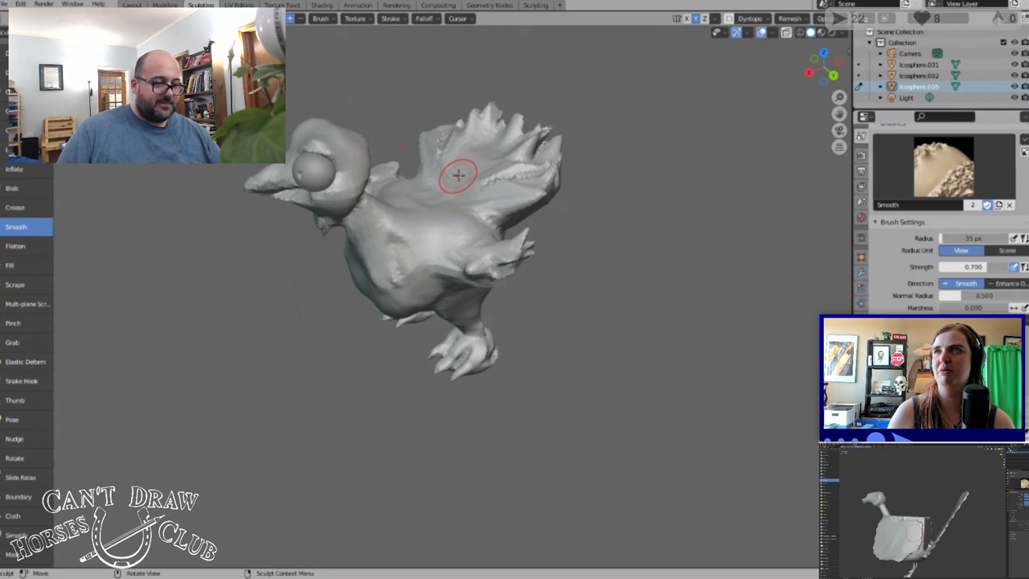
{"action": "mouse_move", "coordinate": [424, 251]}
{"action": "middle_mouse_down"}
{"action": "mouse_move", "coordinate": [429, 212]}
{"action": "mouse_move", "coordinate": [397, 212]}
{"action": "mouse_move", "coordinate": [410, 220]}
{"action": "mouse_move", "coordinate": [566, 202]}
{"action": "mouse_move", "coordinate": [452, 237]}
{"action": "middle_mouse_up"}
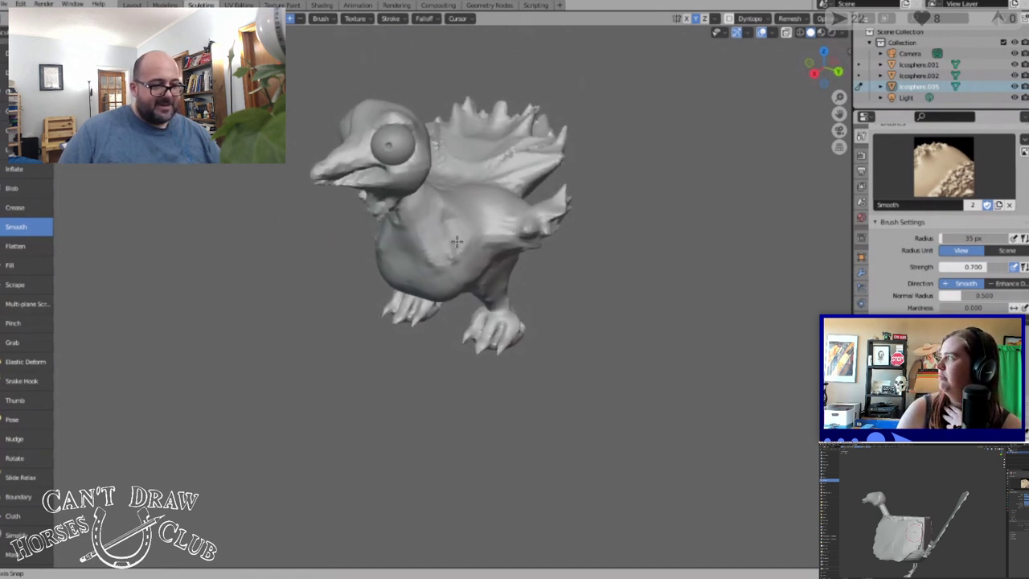
{"action": "scroll", "coordinate": [490, 205], "scroll_direction": "up", "scroll_amount": 3}
{"action": "scroll", "coordinate": [489, 205], "scroll_direction": "down", "scroll_amount": 4}
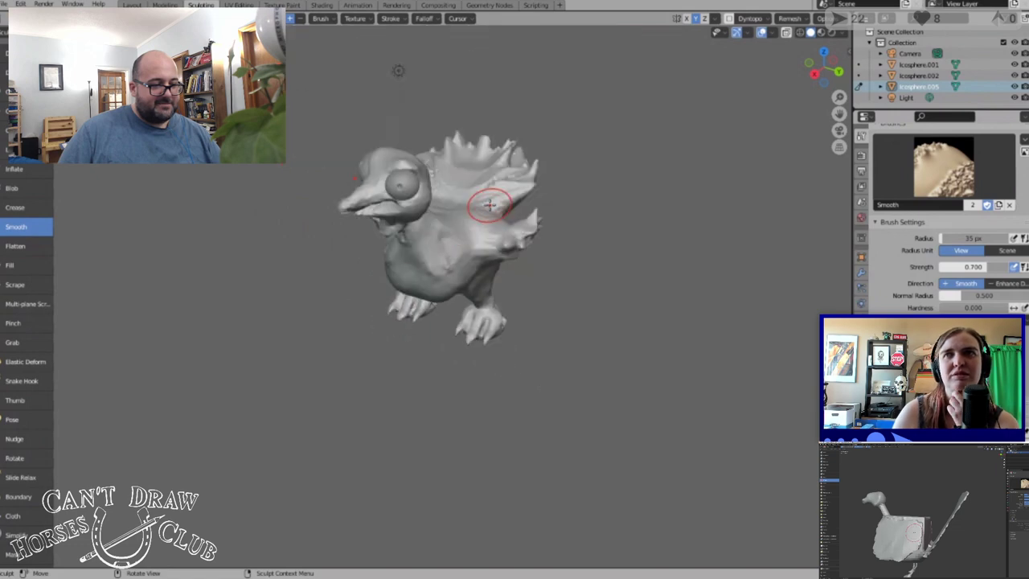
Examine the sculpted bird's back, wings and tail and the block bird's body and neck from several angles
{"action": "scroll", "coordinate": [482, 153], "scroll_direction": "up", "scroll_amount": 4}
{"action": "mouse_move", "coordinate": [483, 152]}
{"action": "middle_mouse_down"}
{"action": "mouse_move", "coordinate": [623, 164]}
{"action": "mouse_move", "coordinate": [448, 156]}
{"action": "mouse_move", "coordinate": [429, 185]}
{"action": "mouse_move", "coordinate": [524, 115]}
{"action": "mouse_move", "coordinate": [468, 130]}
{"action": "mouse_move", "coordinate": [468, 163]}
{"action": "middle_mouse_up"}
{"action": "scroll", "coordinate": [436, 184], "scroll_direction": "down", "scroll_amount": 6}
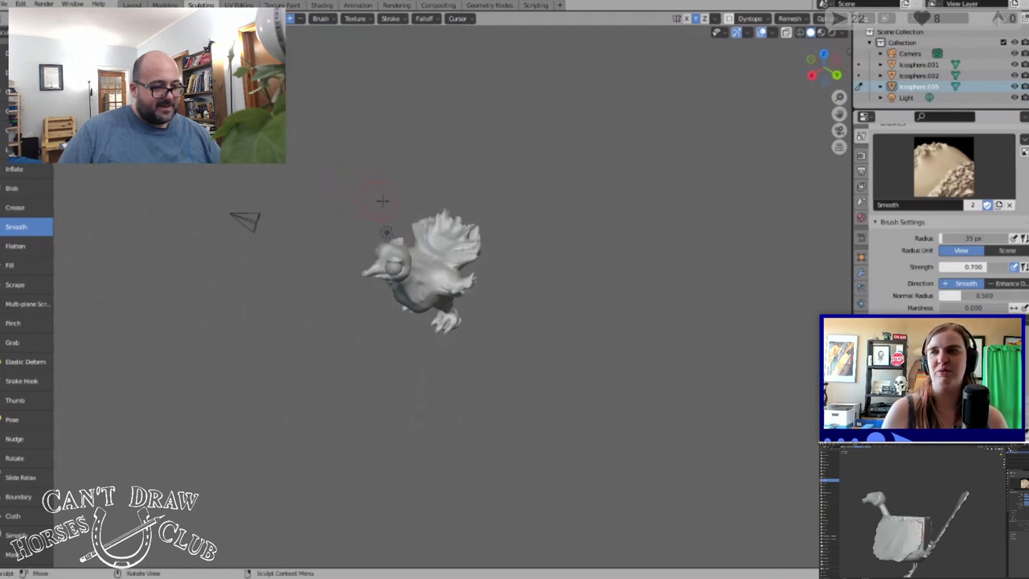
{"action": "mouse_move", "coordinate": [372, 202]}
{"action": "middle_mouse_down"}
{"action": "mouse_move", "coordinate": [411, 227]}
{"action": "mouse_move", "coordinate": [425, 173]}
{"action": "middle_mouse_up"}
{"action": "scroll", "coordinate": [399, 170], "scroll_direction": "up", "scroll_amount": 3}
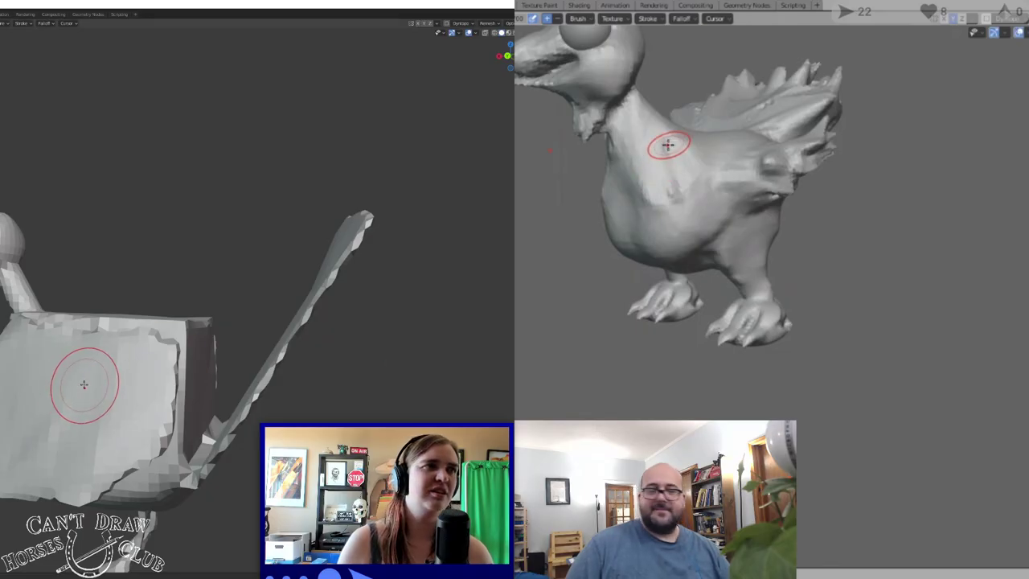
{"action": "mouse_move", "coordinate": [85, 386]}
{"action": "middle_mouse_down"}
{"action": "mouse_move", "coordinate": [175, 358]}
{"action": "mouse_move", "coordinate": [227, 370]}
{"action": "middle_mouse_up"}
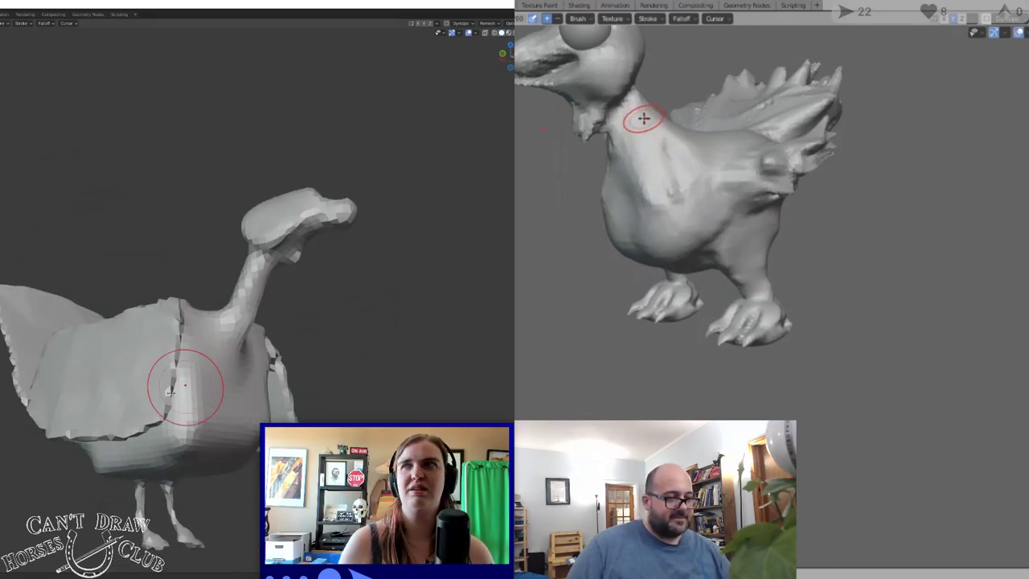
{"action": "scroll", "coordinate": [627, 102], "scroll_direction": "down", "scroll_amount": 2}
{"action": "scroll", "coordinate": [616, 91], "scroll_direction": "up", "scroll_amount": 1}
{"action": "scroll", "coordinate": [617, 92], "scroll_direction": "up", "scroll_amount": 1}
{"action": "mouse_move", "coordinate": [618, 92]}
{"action": "middle_mouse_down"}
{"action": "mouse_move", "coordinate": [643, 101]}
{"action": "mouse_move", "coordinate": [642, 127]}
{"action": "mouse_move", "coordinate": [596, 71]}
{"action": "mouse_move", "coordinate": [611, 143]}
{"action": "middle_mouse_up"}
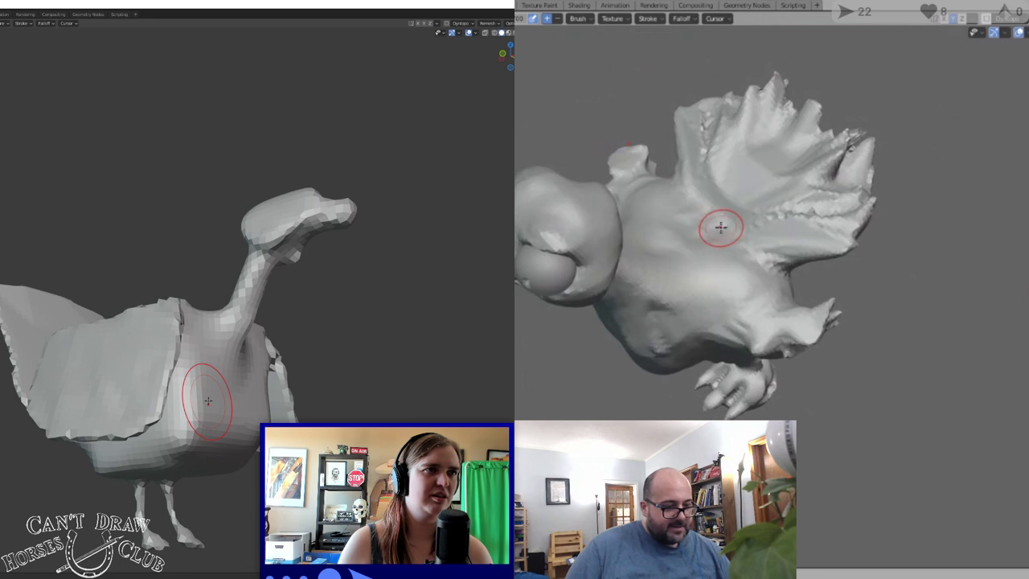
{"action": "scroll", "coordinate": [720, 227], "scroll_direction": "up", "scroll_amount": 5}
{"action": "middle_click_drag", "start_coordinate": [720, 227], "coordinate": [759, 217]}
{"action": "scroll", "coordinate": [138, 345], "scroll_direction": "up", "scroll_amount": 3}
{"action": "scroll", "coordinate": [844, 361], "scroll_direction": "down", "scroll_amount": 8}
{"action": "scroll", "coordinate": [821, 278], "scroll_direction": "up", "scroll_amount": 3}
{"action": "scroll", "coordinate": [821, 279], "scroll_direction": "up", "scroll_amount": 3}
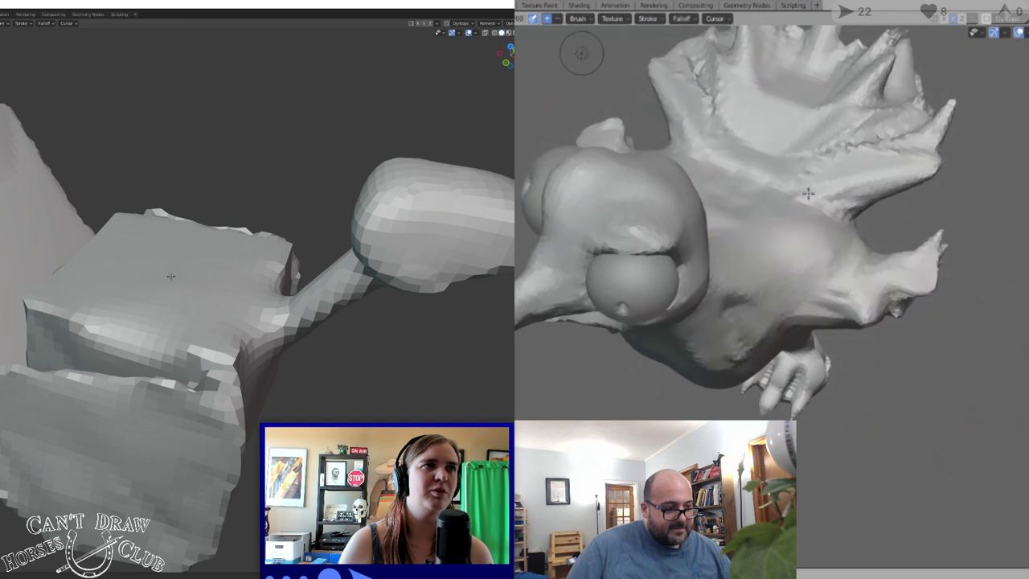
{"action": "middle_click_drag", "start_coordinate": [821, 279], "coordinate": [795, 186]}
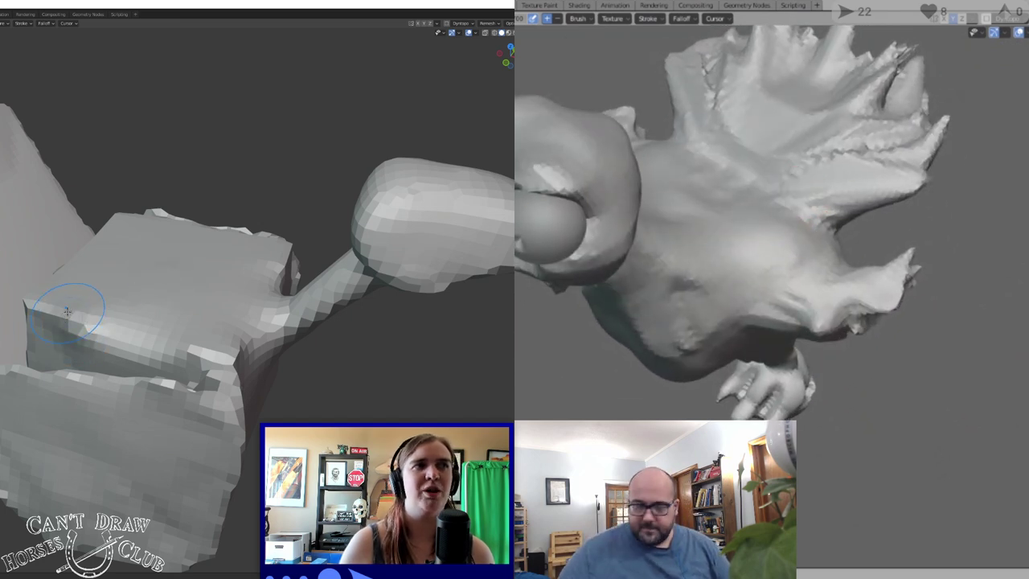
Round off the rear edge and corner of the block bird's back and carve the sculpted bird's skin near the wing base
{"action": "left_click_drag", "start_coordinate": [60, 312], "coordinate": [94, 322]}
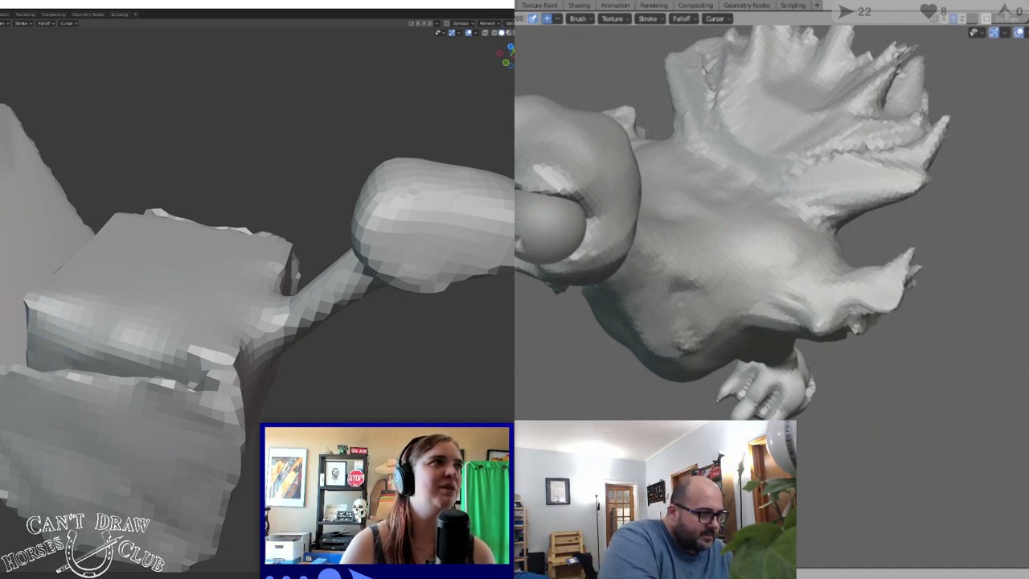
{"action": "middle_click_drag", "start_coordinate": [73, 282], "coordinate": [48, 396]}
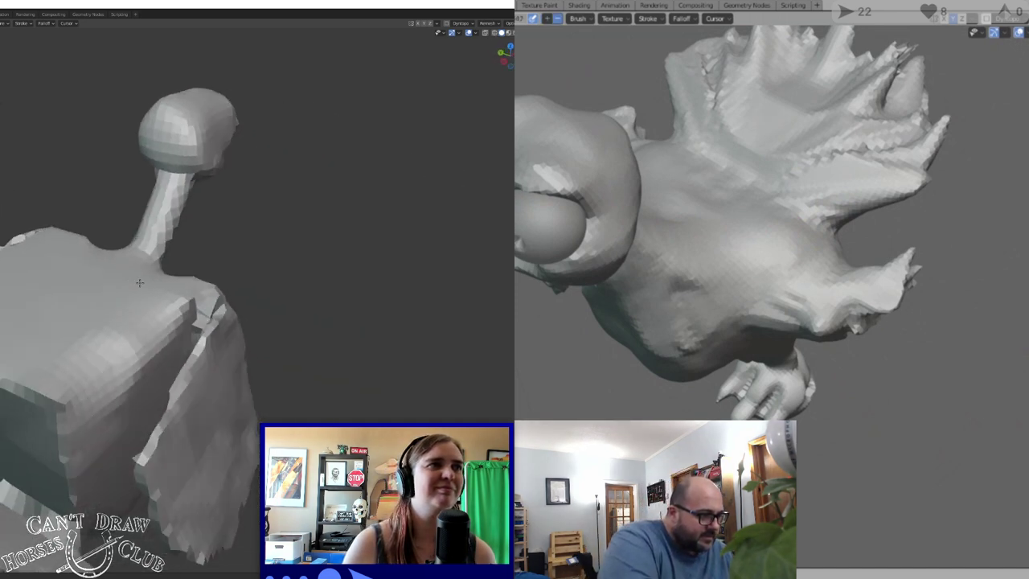
{"action": "left_click_drag", "start_coordinate": [56, 404], "coordinate": [10, 386]}
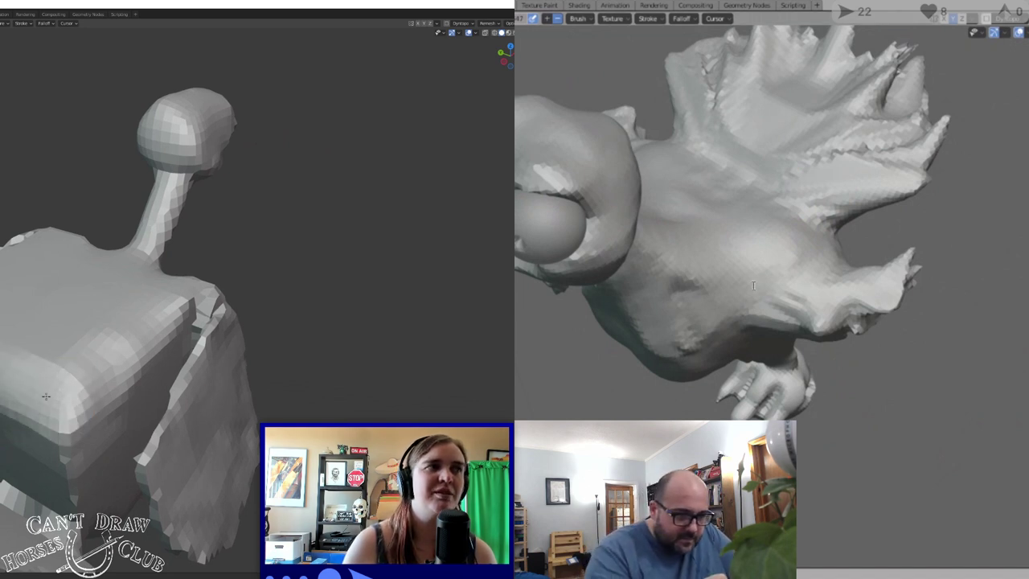
{"action": "left_click_drag", "start_coordinate": [782, 283], "coordinate": [825, 265]}
{"action": "left_click_drag", "start_coordinate": [53, 411], "coordinate": [42, 361]}
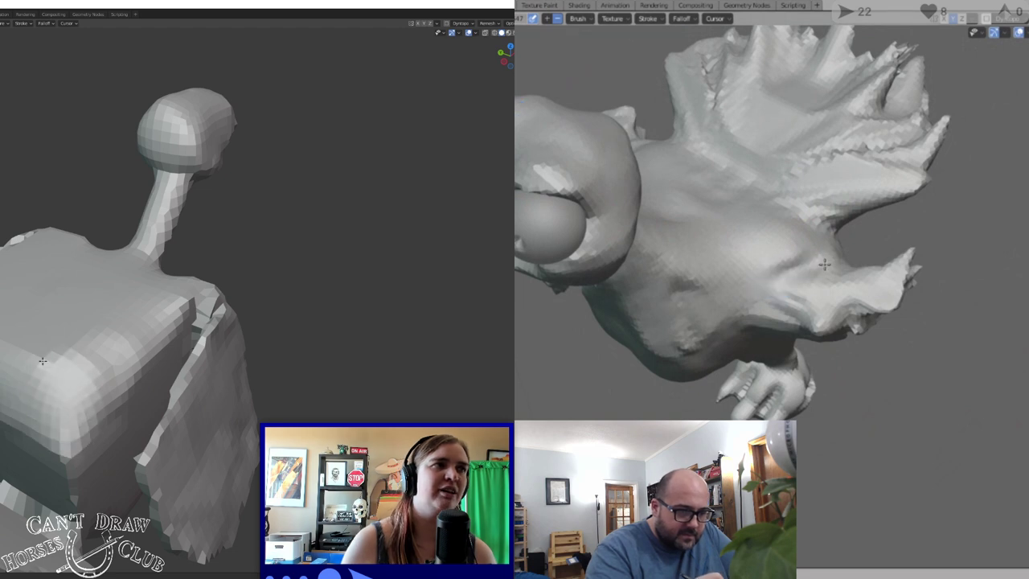
{"action": "left_click_drag", "start_coordinate": [765, 276], "coordinate": [795, 244]}
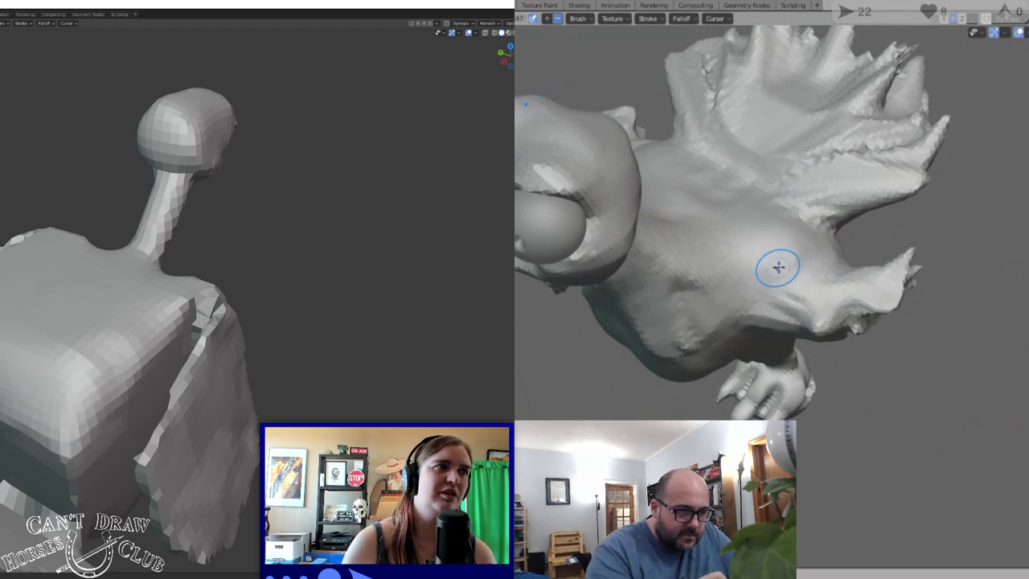
{"action": "mouse_move", "coordinate": [4, 408]}
{"action": "left_mouse_down"}
{"action": "mouse_move", "coordinate": [63, 447]}
{"action": "mouse_move", "coordinate": [69, 426]}
{"action": "mouse_move", "coordinate": [65, 485]}
{"action": "left_mouse_up"}
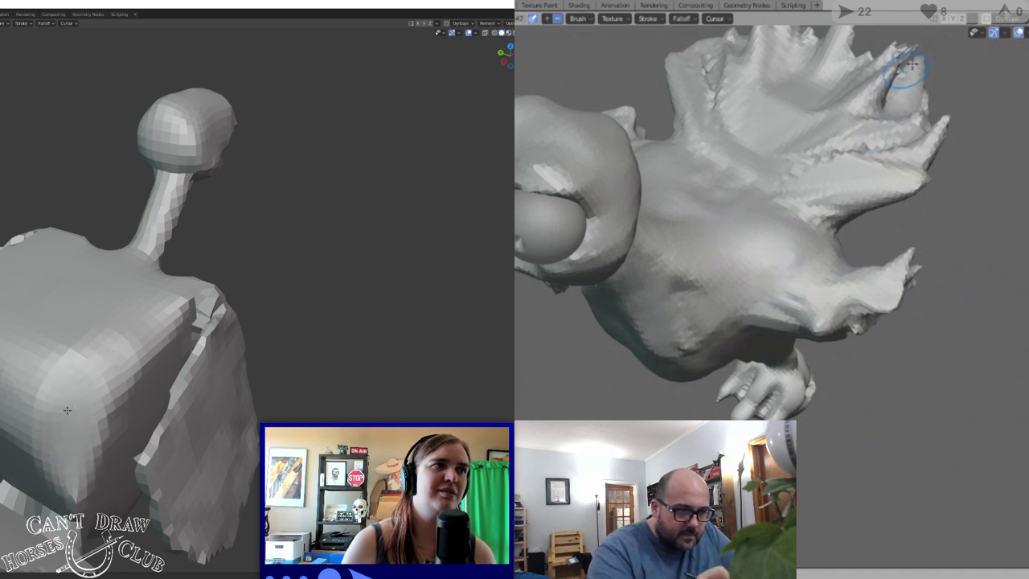
Soften the block bird's rump and blend it down into the base of the tail
{"action": "left_click", "coordinate": [947, 24]}
{"action": "middle_click_drag", "start_coordinate": [22, 378], "coordinate": [116, 396]}
{"action": "left_click_drag", "start_coordinate": [117, 397], "coordinate": [129, 475]}
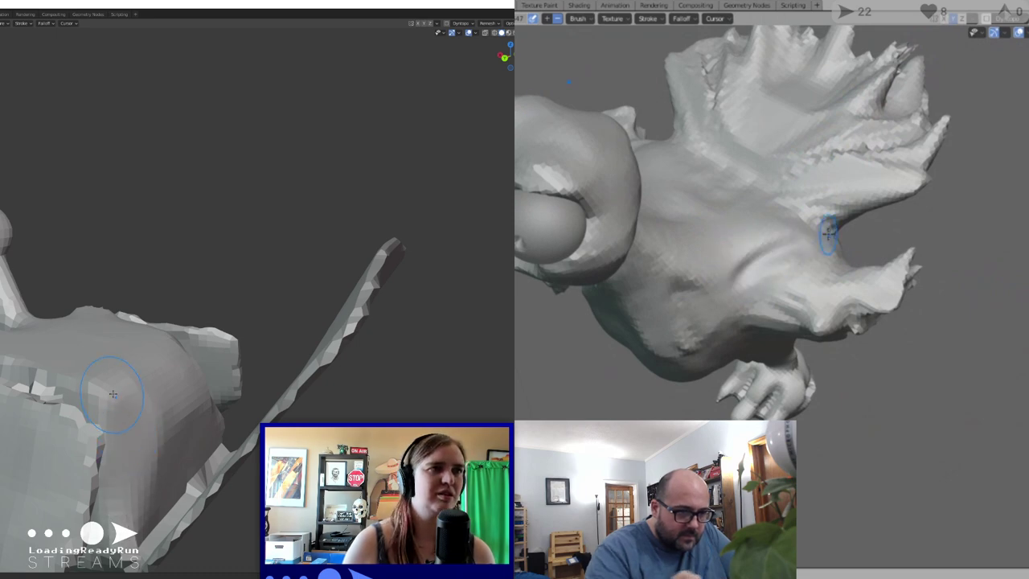
{"action": "mouse_move", "coordinate": [112, 394]}
{"action": "left_mouse_down"}
{"action": "mouse_move", "coordinate": [120, 510]}
{"action": "mouse_move", "coordinate": [145, 418]}
{"action": "mouse_move", "coordinate": [173, 436]}
{"action": "left_mouse_up"}
{"action": "mouse_move", "coordinate": [151, 371]}
{"action": "left_mouse_down"}
{"action": "mouse_move", "coordinate": [147, 406]}
{"action": "mouse_move", "coordinate": [185, 378]}
{"action": "mouse_move", "coordinate": [175, 394]}
{"action": "left_mouse_up"}
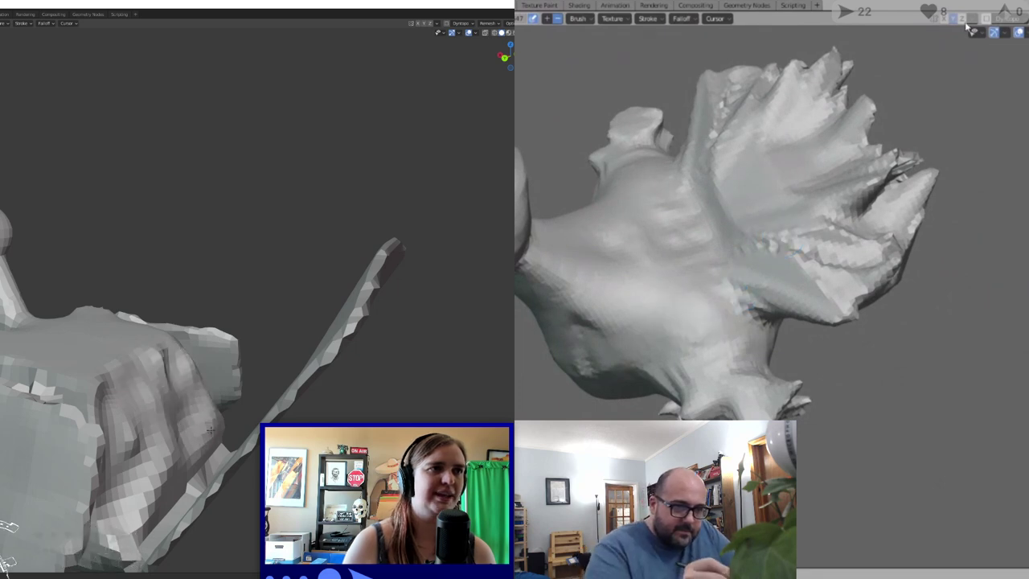
{"action": "left_click_drag", "start_coordinate": [211, 430], "coordinate": [205, 414]}
{"action": "mouse_move", "coordinate": [156, 377]}
{"action": "left_mouse_down"}
{"action": "mouse_move", "coordinate": [144, 410]}
{"action": "mouse_move", "coordinate": [165, 468]}
{"action": "mouse_move", "coordinate": [143, 455]}
{"action": "mouse_move", "coordinate": [172, 414]}
{"action": "mouse_move", "coordinate": [97, 389]}
{"action": "left_mouse_up"}
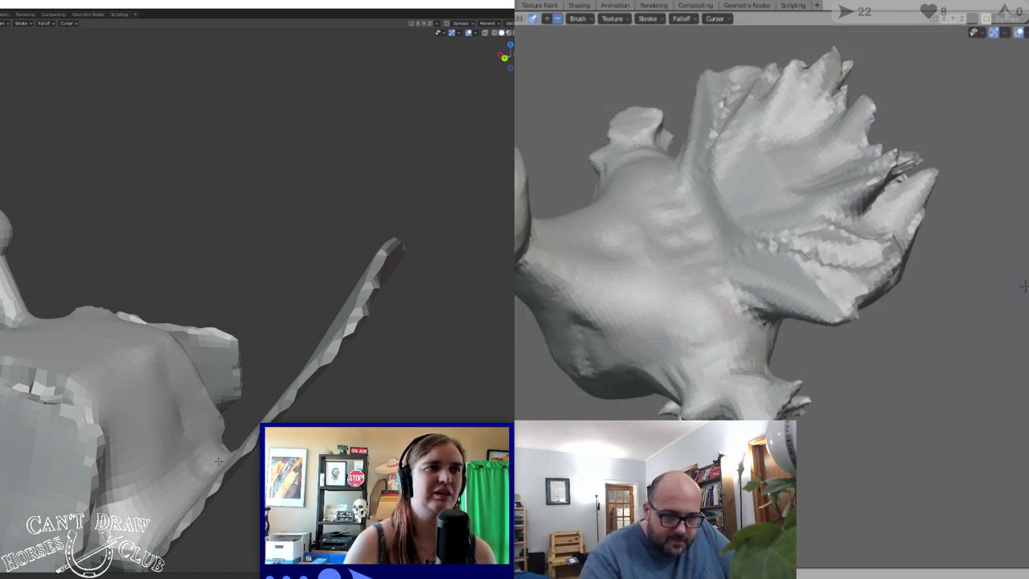
Carve a row of vertical feather grooves down the back side of the block bird's tail
{"action": "middle_click_drag", "start_coordinate": [138, 504], "coordinate": [63, 451]}
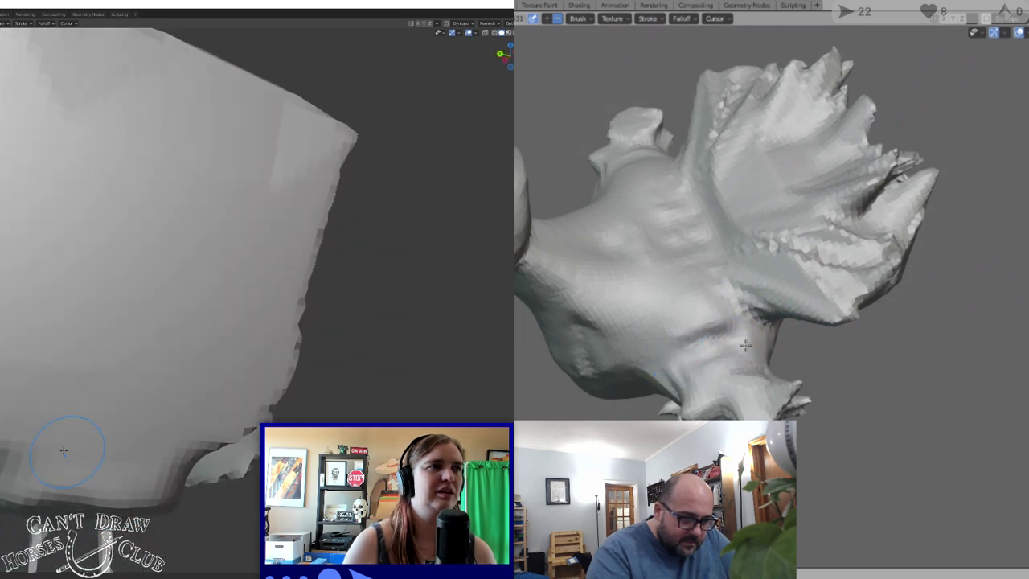
{"action": "scroll", "coordinate": [51, 389], "scroll_direction": "down", "scroll_amount": 3}
{"action": "middle_click_drag", "start_coordinate": [51, 390], "coordinate": [7, 328]}
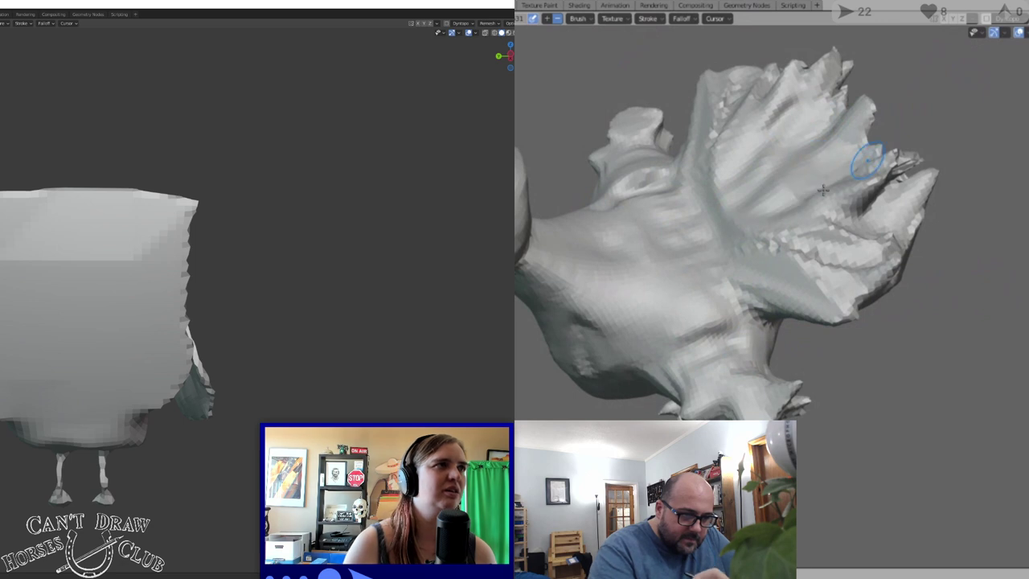
{"action": "left_click_drag", "start_coordinate": [3, 350], "coordinate": [28, 410]}
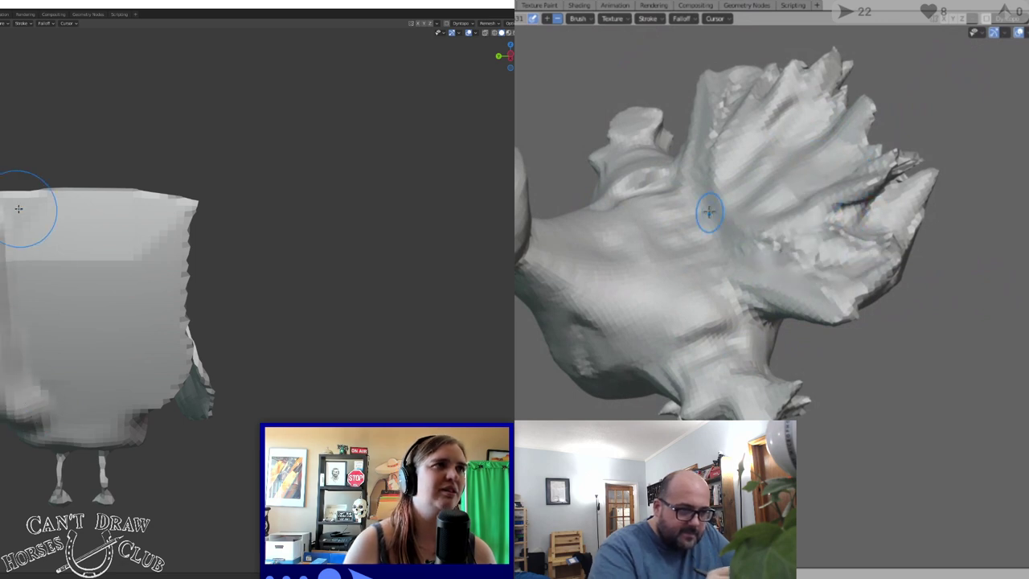
{"action": "left_click_drag", "start_coordinate": [22, 211], "coordinate": [29, 396]}
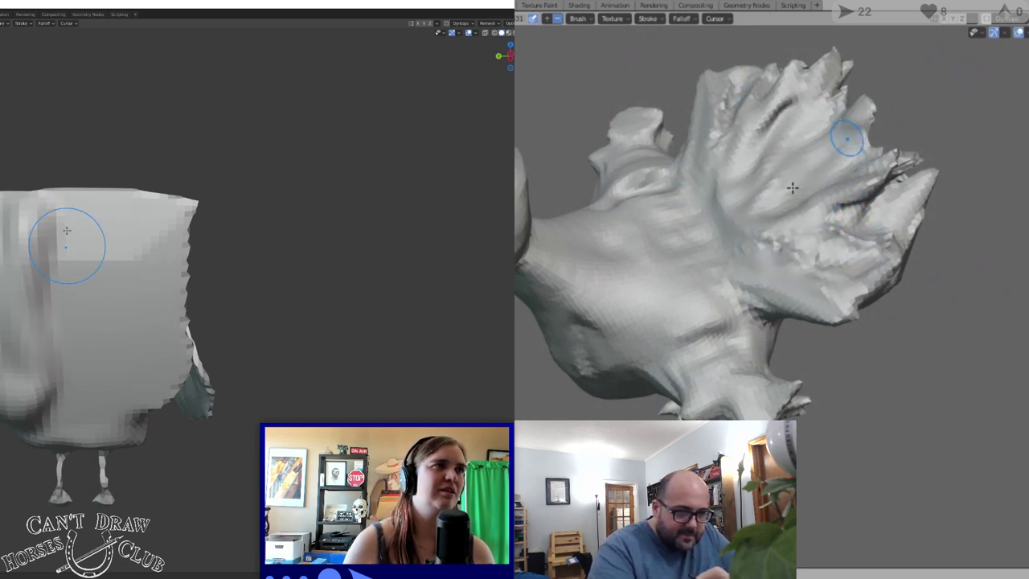
{"action": "left_click_drag", "start_coordinate": [66, 222], "coordinate": [72, 398]}
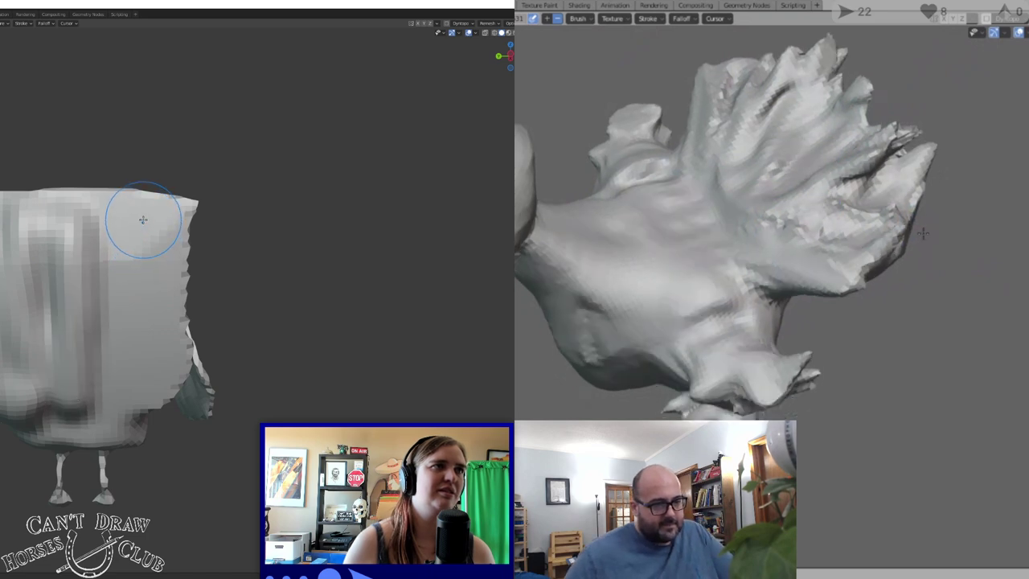
{"action": "left_click_drag", "start_coordinate": [134, 217], "coordinate": [106, 399]}
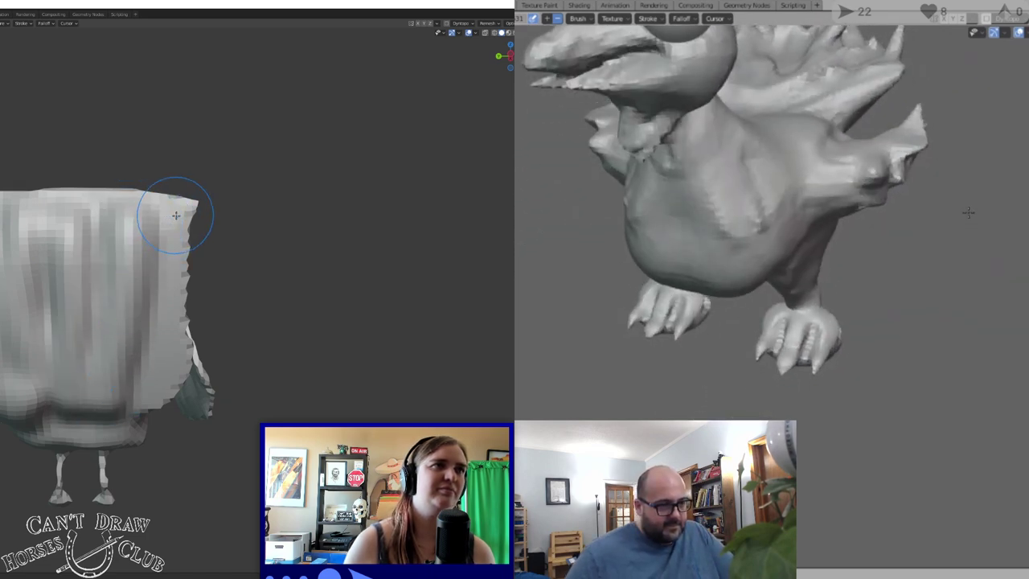
{"action": "mouse_move", "coordinate": [176, 216]}
{"action": "left_mouse_down"}
{"action": "mouse_move", "coordinate": [171, 339]}
{"action": "mouse_move", "coordinate": [136, 402]}
{"action": "left_mouse_up"}
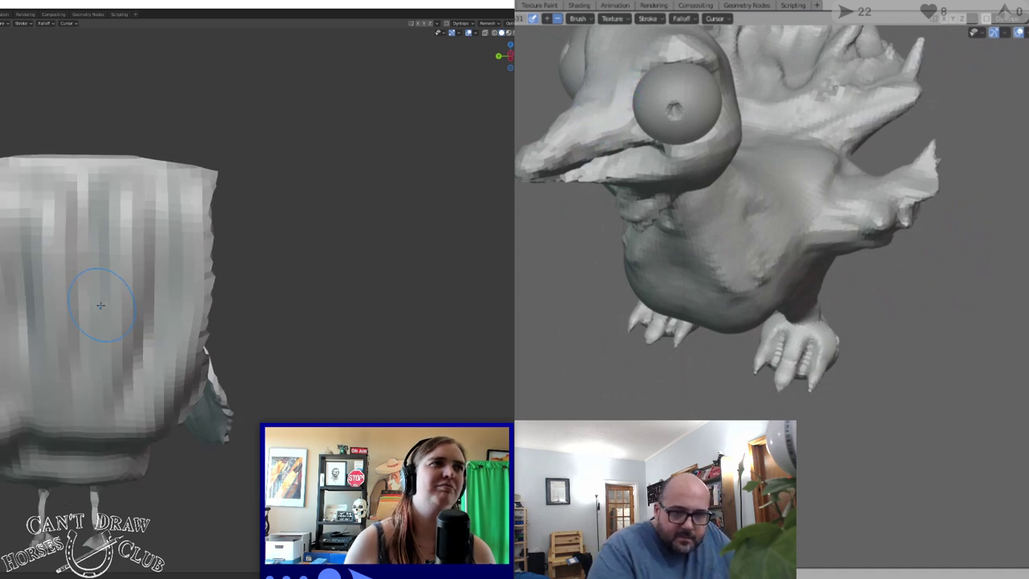
{"action": "scroll", "coordinate": [100, 306], "scroll_direction": "up", "scroll_amount": 4}
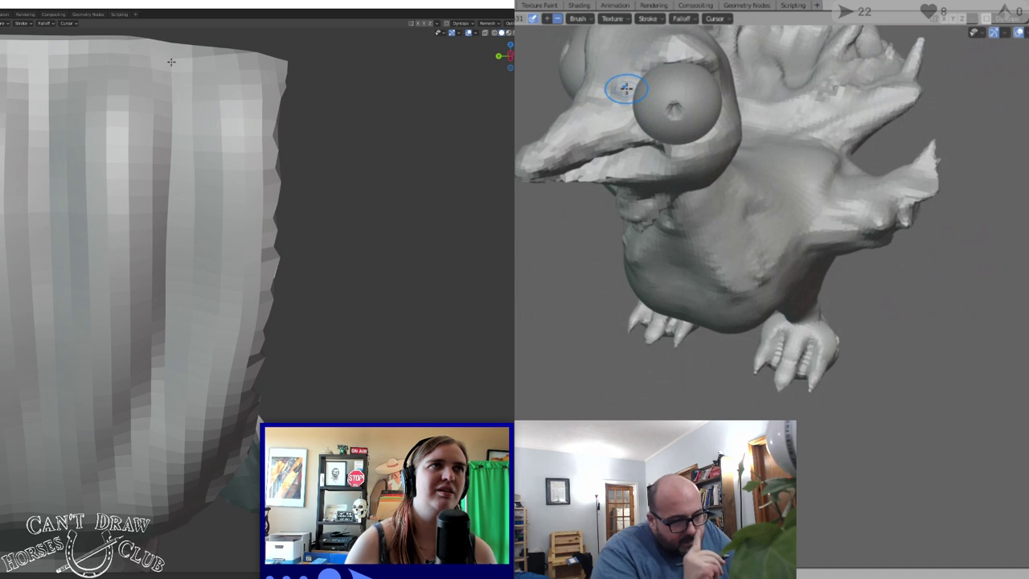
Pull the block bird's tail rim down between the feathers to give it a scalloped edge
{"action": "scroll", "coordinate": [136, 165], "scroll_direction": "down", "scroll_amount": 4}
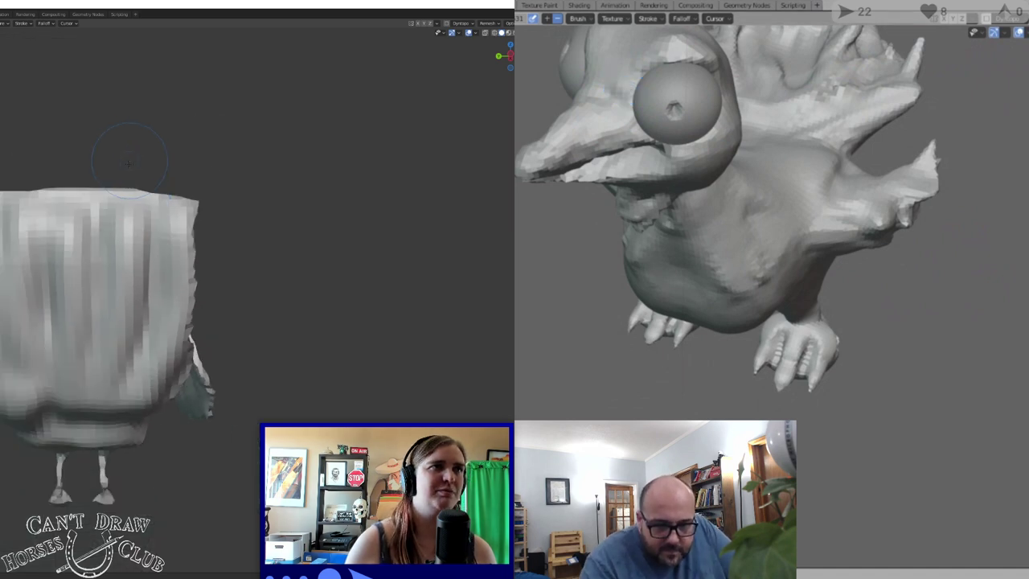
{"action": "middle_click_drag", "start_coordinate": [134, 159], "coordinate": [131, 266]}
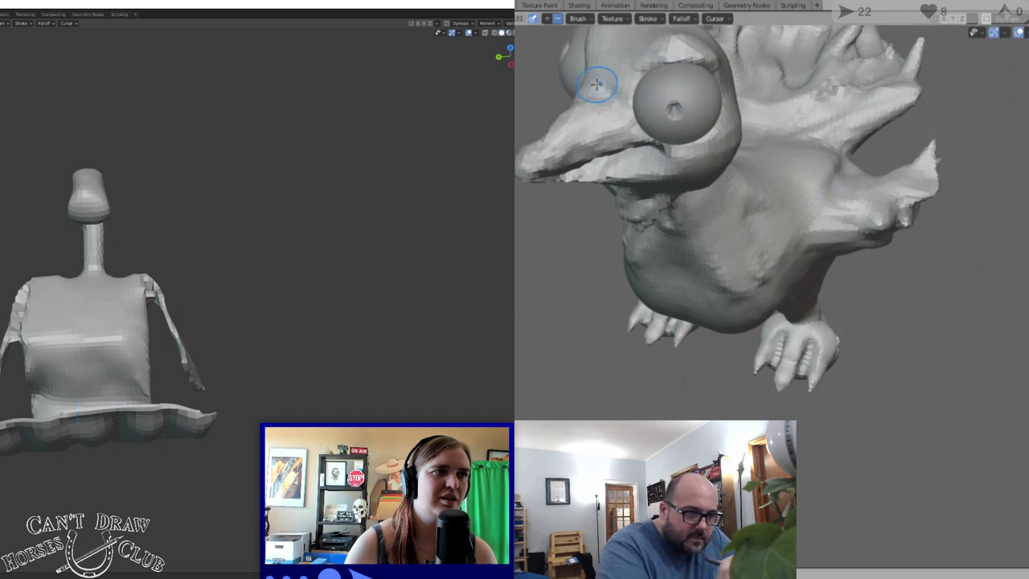
{"action": "scroll", "coordinate": [86, 345], "scroll_direction": "up", "scroll_amount": 6}
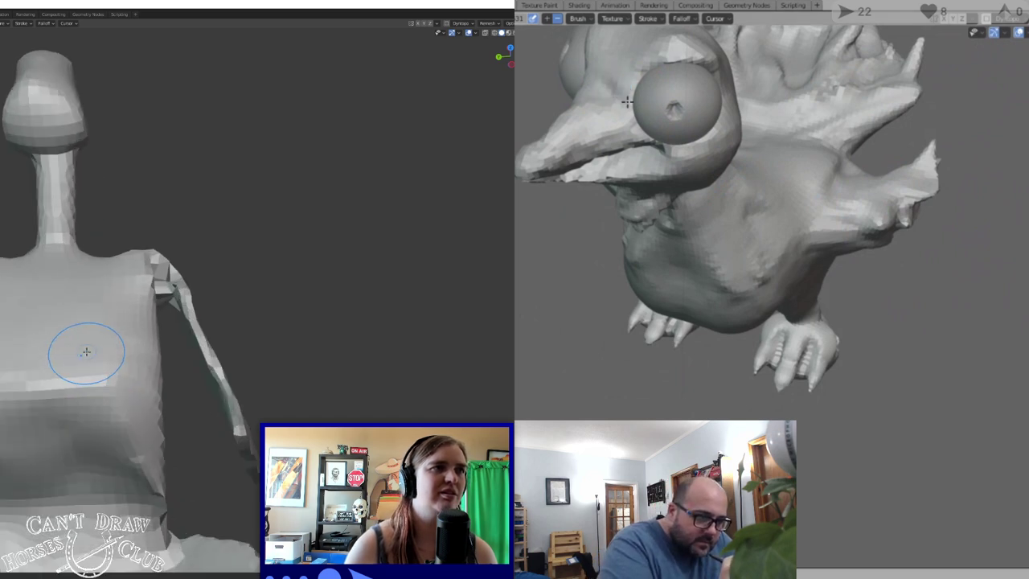
{"action": "middle_click_drag", "start_coordinate": [113, 223], "coordinate": [79, 184]}
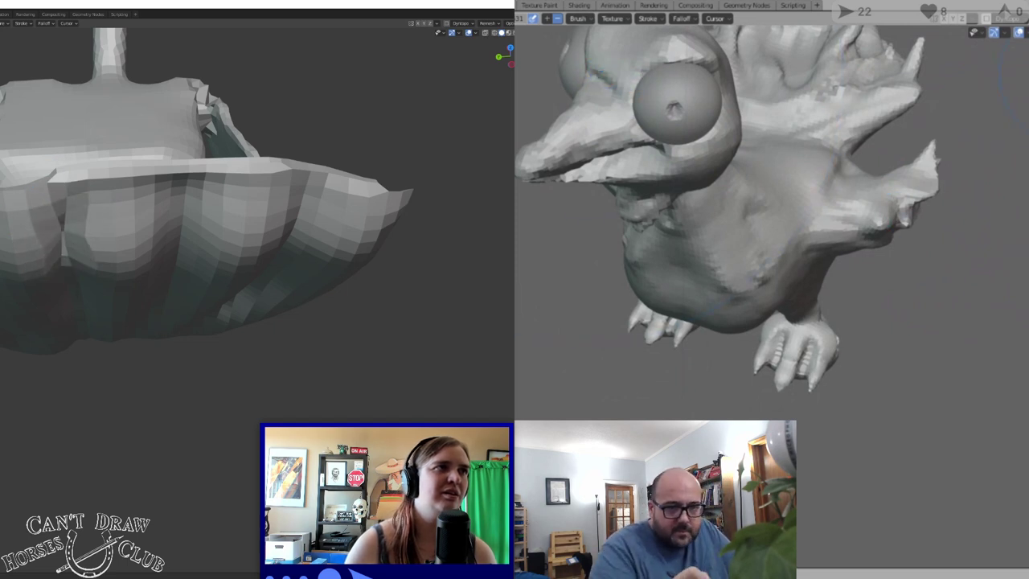
{"action": "mouse_move", "coordinate": [756, 233]}
{"action": "middle_mouse_down"}
{"action": "mouse_move", "coordinate": [792, 233]}
{"action": "mouse_move", "coordinate": [692, 229]}
{"action": "mouse_move", "coordinate": [813, 258]}
{"action": "mouse_move", "coordinate": [805, 246]}
{"action": "middle_mouse_up"}
{"action": "middle_click_drag", "start_coordinate": [80, 241], "coordinate": [76, 197]}
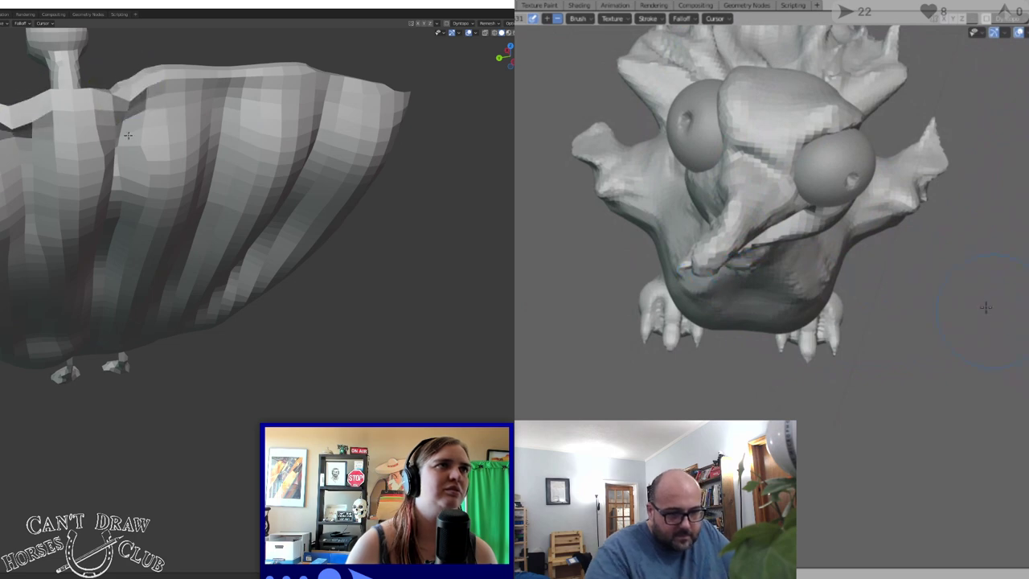
{"action": "left_click_drag", "start_coordinate": [228, 79], "coordinate": [225, 99]}
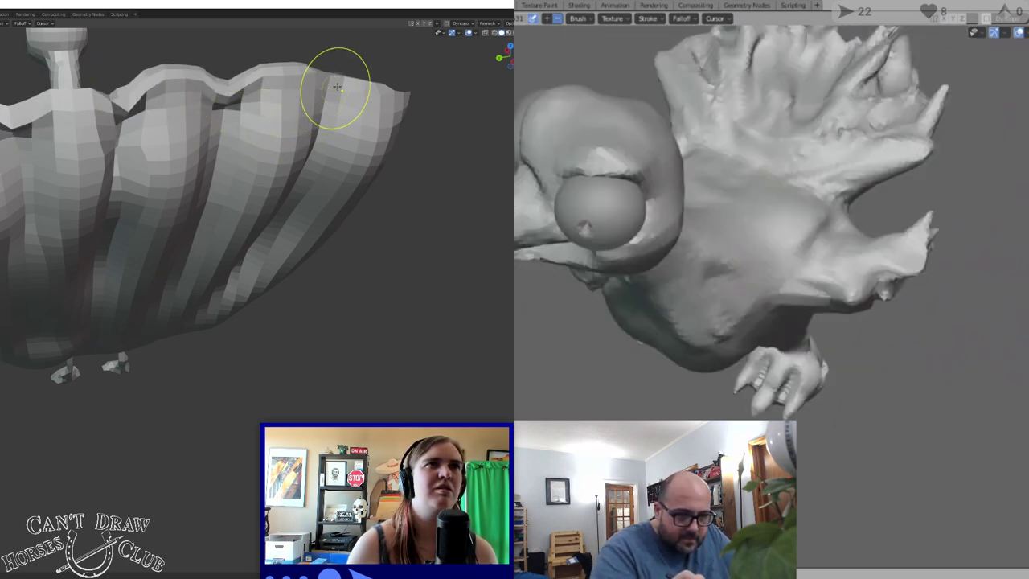
{"action": "left_click_drag", "start_coordinate": [335, 88], "coordinate": [330, 102]}
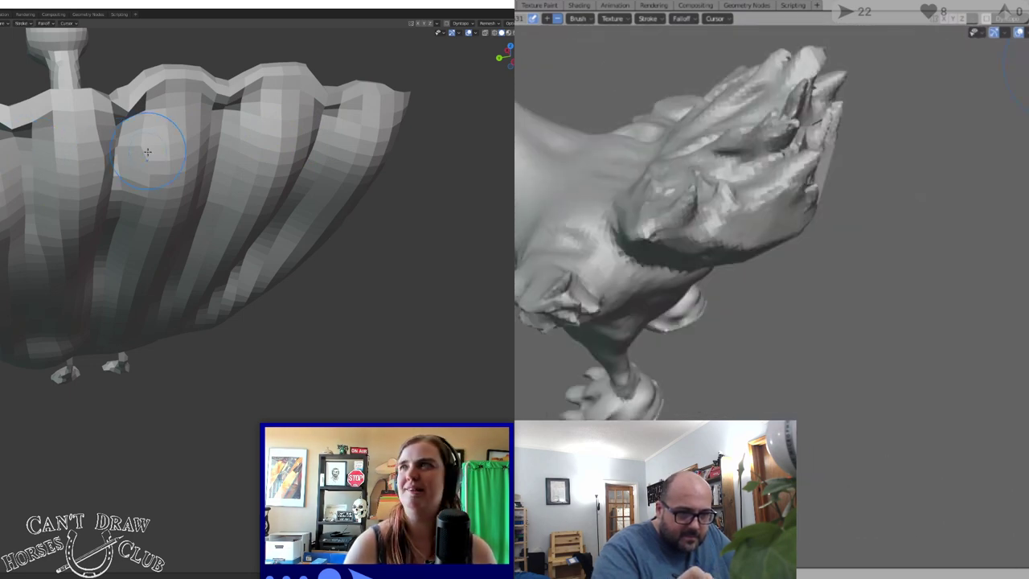
Deepen the feather grooves near the rim on the front face of the block bird's tail
{"action": "middle_click_drag", "start_coordinate": [148, 152], "coordinate": [166, 211]}
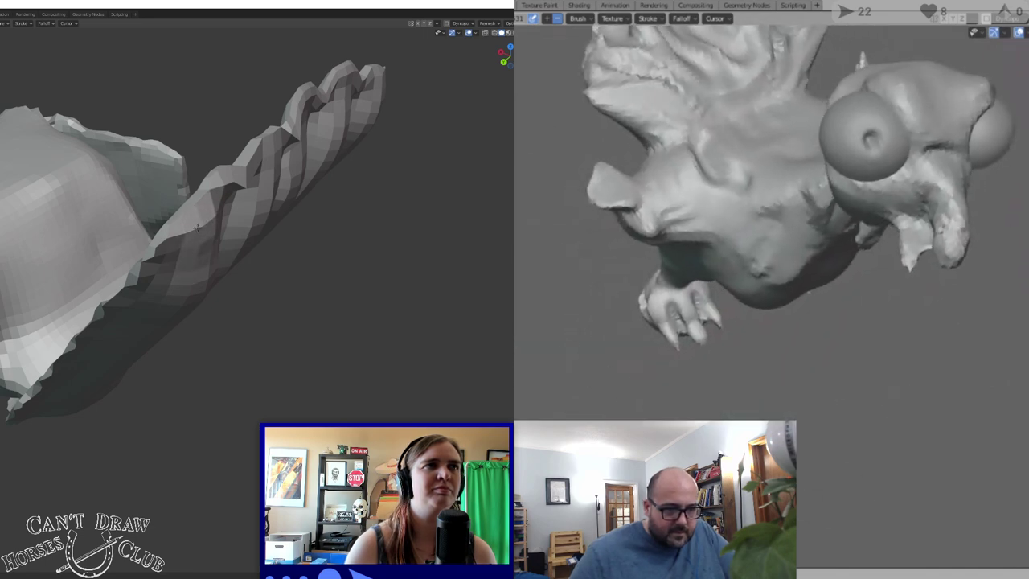
{"action": "middle_click_drag", "start_coordinate": [180, 215], "coordinate": [239, 229]}
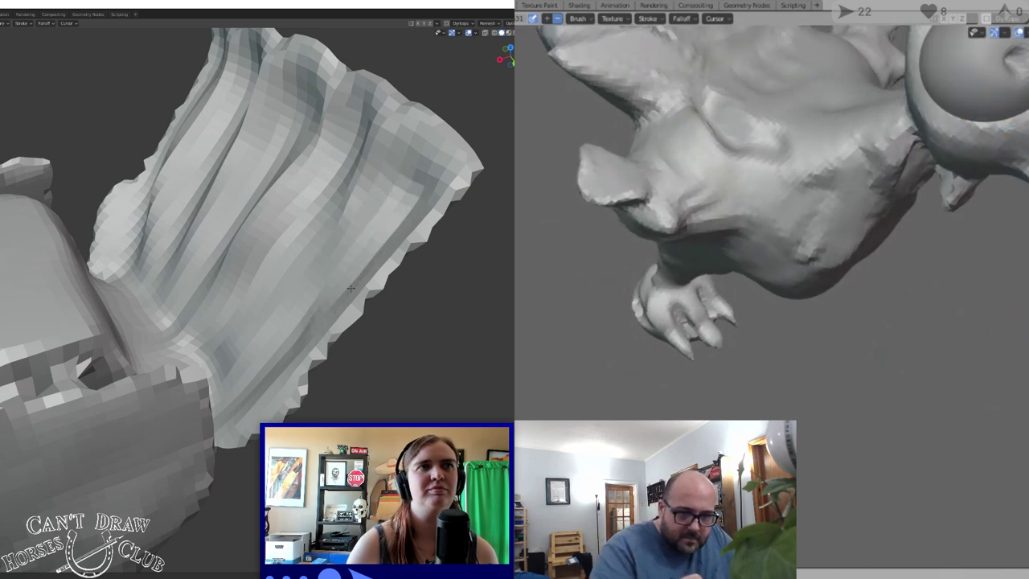
{"action": "middle_click_drag", "start_coordinate": [262, 287], "coordinate": [248, 144]}
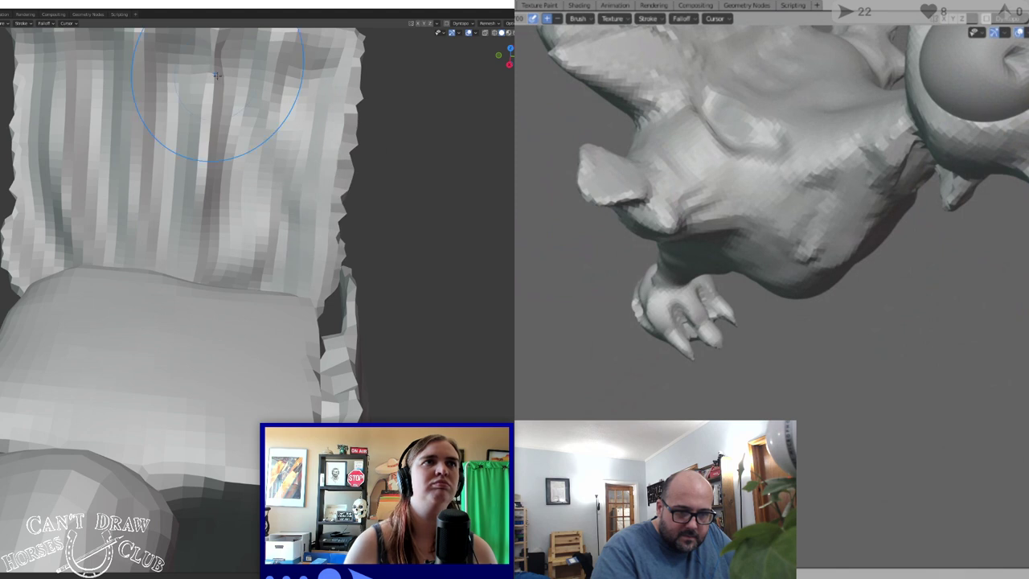
{"action": "mouse_move", "coordinate": [212, 87]}
{"action": "left_mouse_down"}
{"action": "mouse_move", "coordinate": [198, 152]}
{"action": "mouse_move", "coordinate": [187, 117]}
{"action": "mouse_move", "coordinate": [192, 154]}
{"action": "left_mouse_up"}
{"action": "left_click_drag", "start_coordinate": [94, 79], "coordinate": [75, 217]}
{"action": "scroll", "coordinate": [911, 246], "scroll_direction": "down", "scroll_amount": 10}
{"action": "middle_click_drag", "start_coordinate": [137, 131], "coordinate": [134, 126]}
{"action": "mouse_move", "coordinate": [902, 255]}
{"action": "middle_mouse_down"}
{"action": "mouse_move", "coordinate": [871, 206]}
{"action": "mouse_move", "coordinate": [833, 186]}
{"action": "middle_mouse_up"}
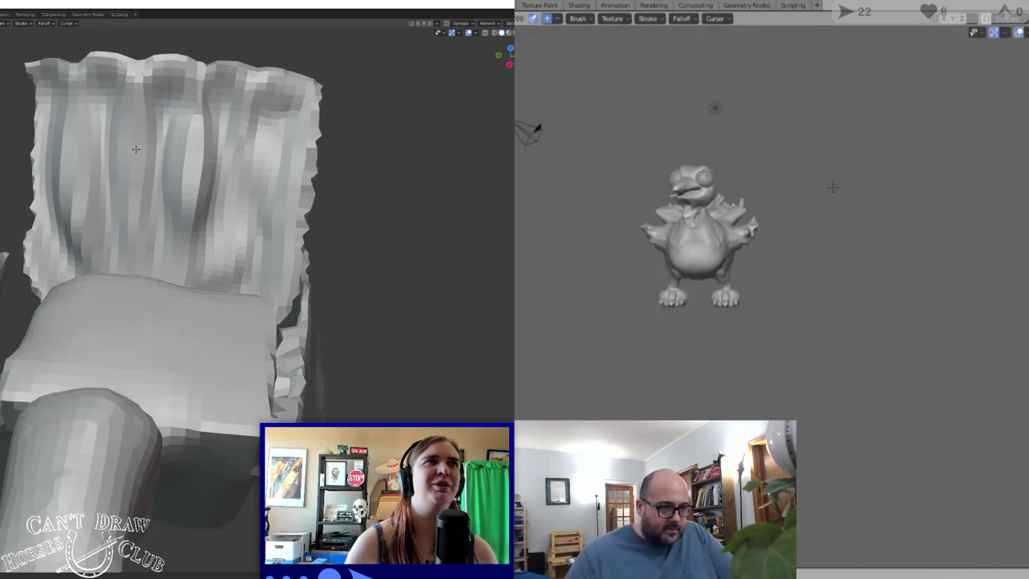
Extend the broad grooves down the middle and side of the block bird's tail on its front face
{"action": "left_click_drag", "start_coordinate": [136, 149], "coordinate": [137, 218]}
{"action": "middle_click_drag", "start_coordinate": [833, 187], "coordinate": [797, 188]}
{"action": "left_click_drag", "start_coordinate": [138, 218], "coordinate": [134, 224]}
{"action": "middle_click_drag", "start_coordinate": [797, 188], "coordinate": [803, 192]}
{"action": "scroll", "coordinate": [661, 161], "scroll_direction": "up", "scroll_amount": 4}
{"action": "left_click_drag", "start_coordinate": [264, 130], "coordinate": [266, 210]}
{"action": "middle_click_drag", "start_coordinate": [667, 163], "coordinate": [685, 172]}
{"action": "middle_click_drag", "start_coordinate": [273, 165], "coordinate": [271, 157]}
{"action": "middle_click_drag", "start_coordinate": [685, 172], "coordinate": [741, 175]}
{"action": "middle_click_drag", "start_coordinate": [272, 157], "coordinate": [256, 201]}
{"action": "mouse_move", "coordinate": [741, 174]}
{"action": "middle_mouse_down"}
{"action": "mouse_move", "coordinate": [748, 189]}
{"action": "mouse_move", "coordinate": [732, 159]}
{"action": "middle_mouse_up"}
{"action": "scroll", "coordinate": [842, 236], "scroll_direction": "up", "scroll_amount": 3}
{"action": "left_click_drag", "start_coordinate": [255, 212], "coordinate": [187, 320]}
Examine the block bird's tail from behind and the sculpted bird from the front and side
{"action": "middle_click_drag", "start_coordinate": [843, 237], "coordinate": [760, 233]}
{"action": "middle_click_drag", "start_coordinate": [187, 320], "coordinate": [265, 257]}
{"action": "middle_click_drag", "start_coordinate": [759, 233], "coordinate": [726, 228]}
{"action": "middle_click_drag", "start_coordinate": [265, 257], "coordinate": [379, 181]}
{"action": "middle_click_drag", "start_coordinate": [726, 229], "coordinate": [747, 254]}
{"action": "middle_click_drag", "start_coordinate": [265, 241], "coordinate": [322, 225]}
{"action": "middle_click_drag", "start_coordinate": [747, 253], "coordinate": [794, 273]}
{"action": "scroll", "coordinate": [845, 230], "scroll_direction": "down", "scroll_amount": 4}
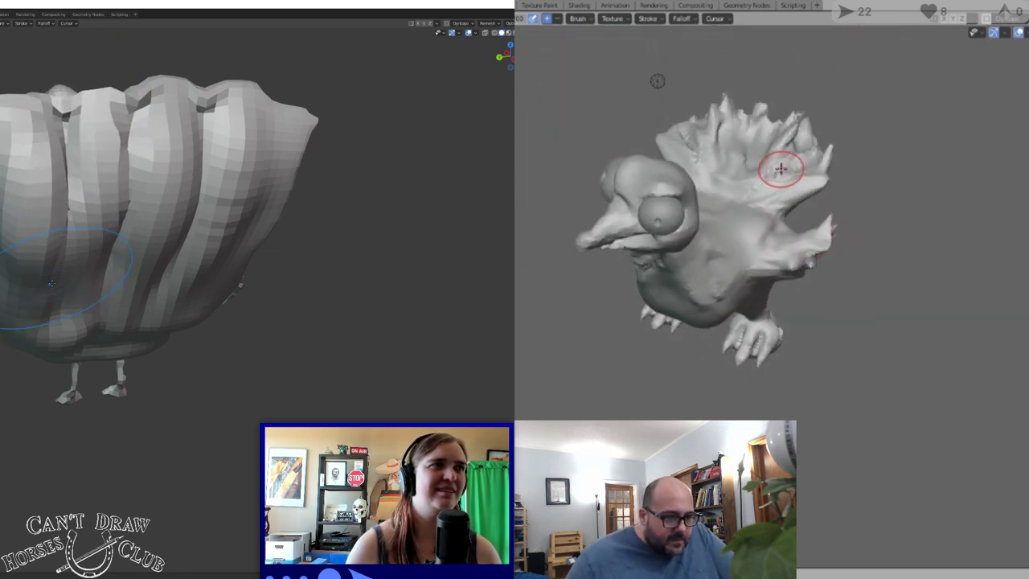
Pull a pointed feather out of the lower side of the sculpted bird's wing
{"action": "scroll", "coordinate": [783, 167], "scroll_direction": "up", "scroll_amount": 3}
{"action": "middle_click_drag", "start_coordinate": [783, 165], "coordinate": [933, 135]}
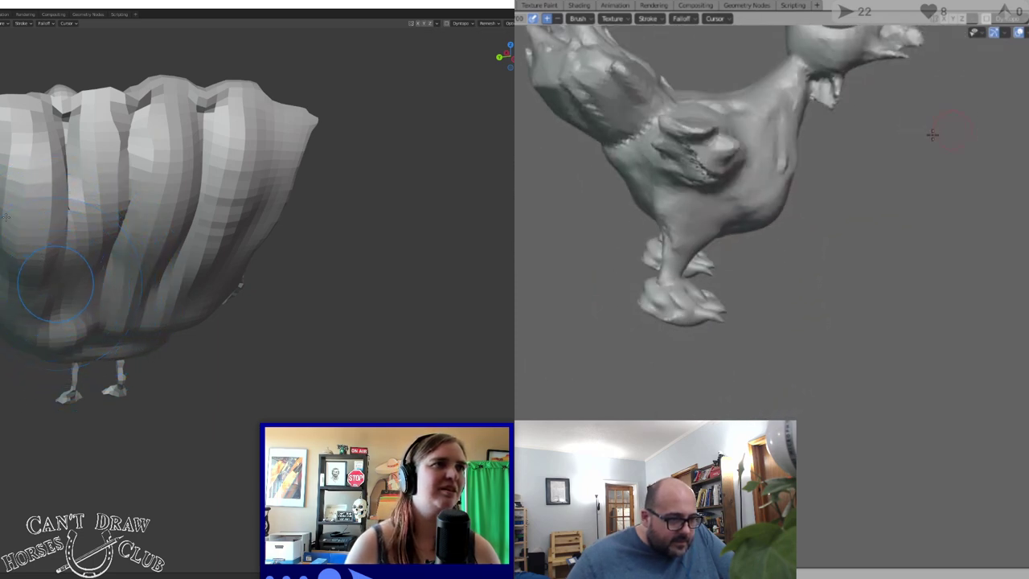
{"action": "scroll", "coordinate": [933, 135], "scroll_direction": "up", "scroll_amount": 1}
{"action": "scroll", "coordinate": [57, 231], "scroll_direction": "up", "scroll_amount": 3}
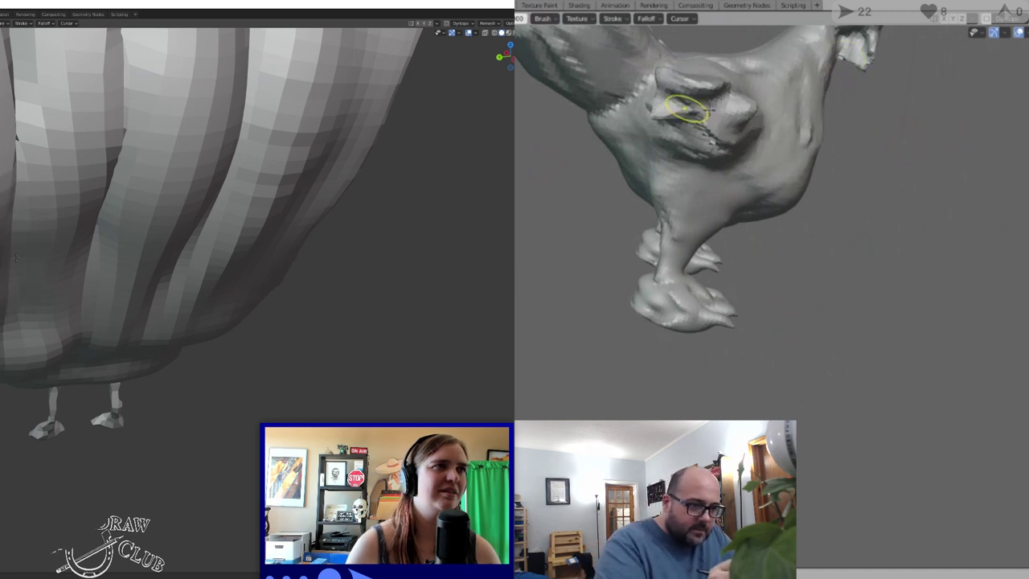
{"action": "left_click_drag", "start_coordinate": [686, 108], "coordinate": [664, 131]}
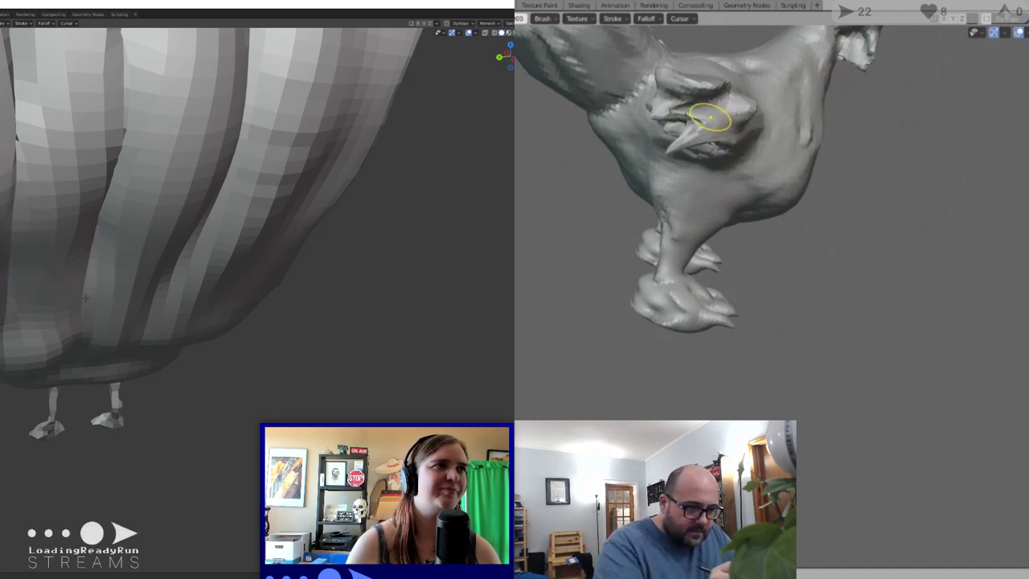
Pull small feather points out of the blunt end of the sculpted bird's wing
{"action": "middle_click_drag", "start_coordinate": [169, 269], "coordinate": [146, 221]}
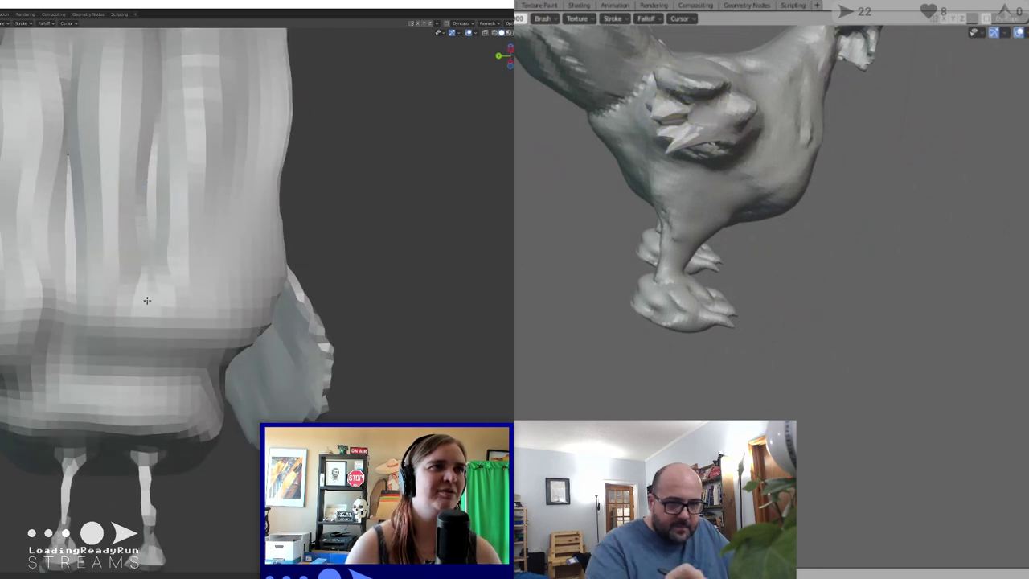
{"action": "middle_click_drag", "start_coordinate": [756, 265], "coordinate": [1018, 140]}
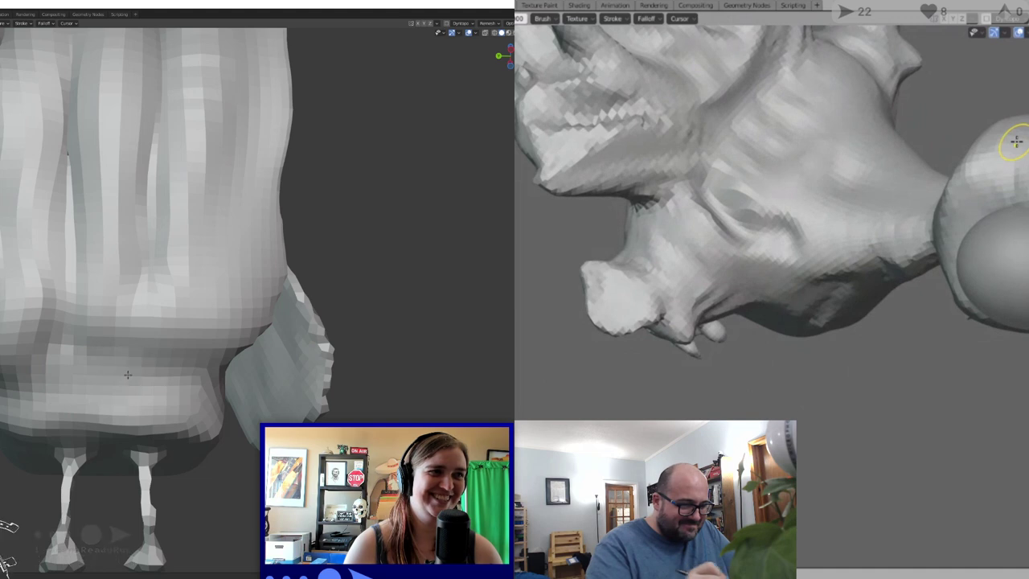
{"action": "mouse_move", "coordinate": [570, 286]}
{"action": "left_mouse_down"}
{"action": "mouse_move", "coordinate": [595, 276]}
{"action": "mouse_move", "coordinate": [603, 241]}
{"action": "left_mouse_up"}
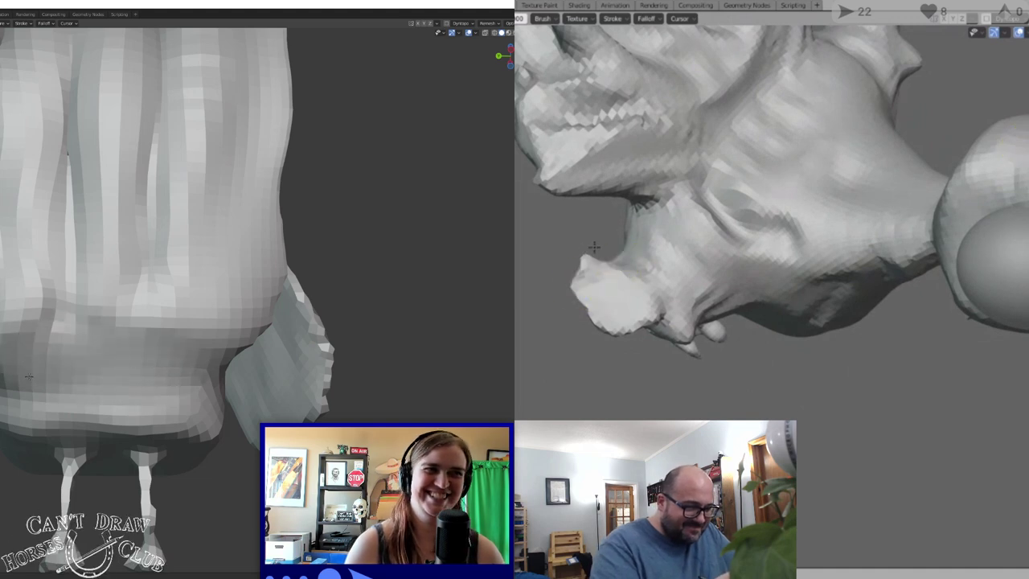
{"action": "left_click_drag", "start_coordinate": [614, 319], "coordinate": [617, 330]}
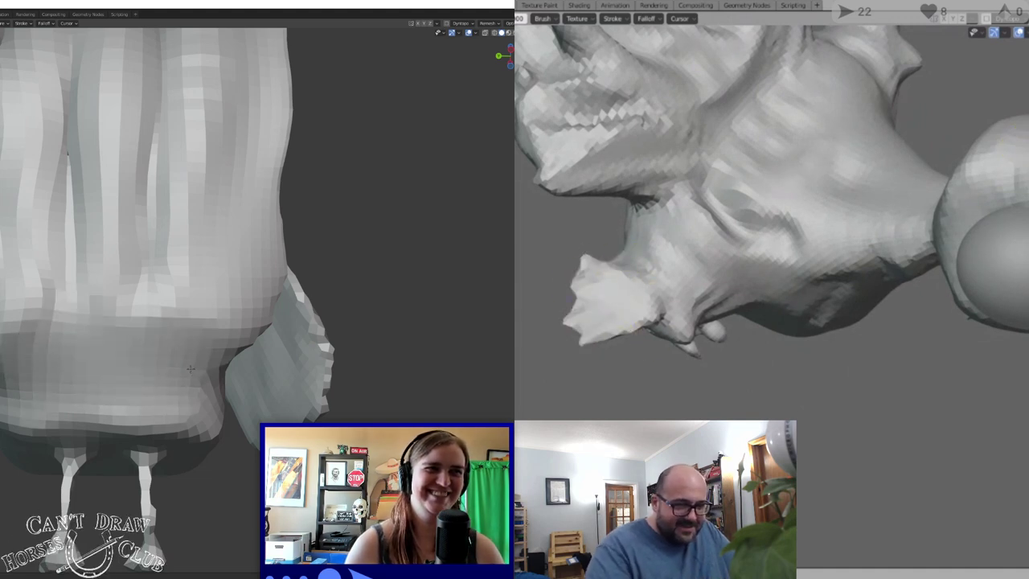
Examine the sculpted bird's wing, body and legs from several sides and the block bird's tail base from behind
{"action": "mouse_move", "coordinate": [747, 241]}
{"action": "middle_mouse_down"}
{"action": "mouse_move", "coordinate": [877, 193]}
{"action": "mouse_move", "coordinate": [965, 136]}
{"action": "mouse_move", "coordinate": [1016, 85]}
{"action": "mouse_move", "coordinate": [1028, 125]}
{"action": "middle_mouse_up"}
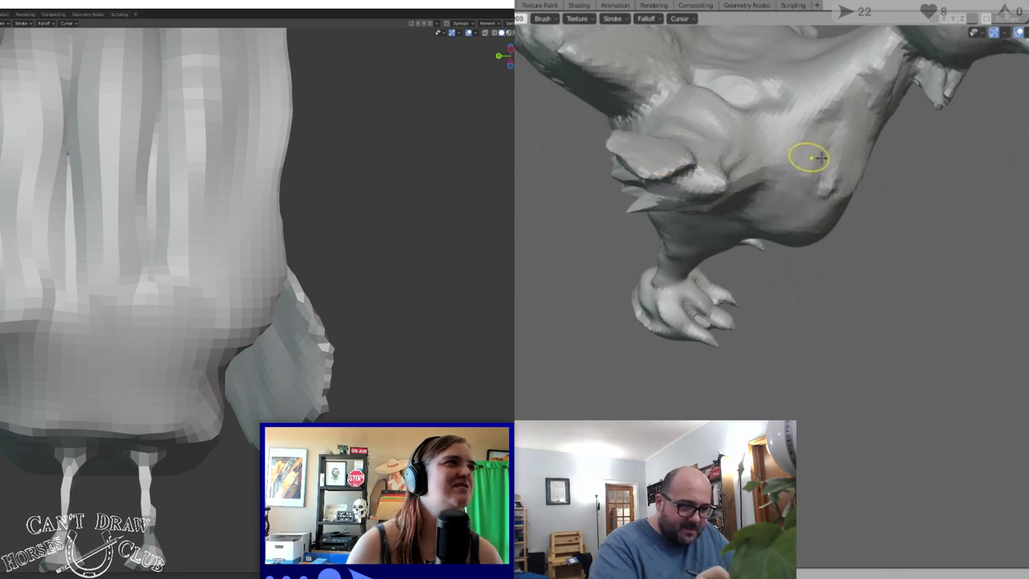
{"action": "scroll", "coordinate": [982, 215], "scroll_direction": "down", "scroll_amount": 5}
{"action": "middle_click_drag", "start_coordinate": [0, 378], "coordinate": [2, 322]}
{"action": "scroll", "coordinate": [905, 195], "scroll_direction": "up", "scroll_amount": 3}
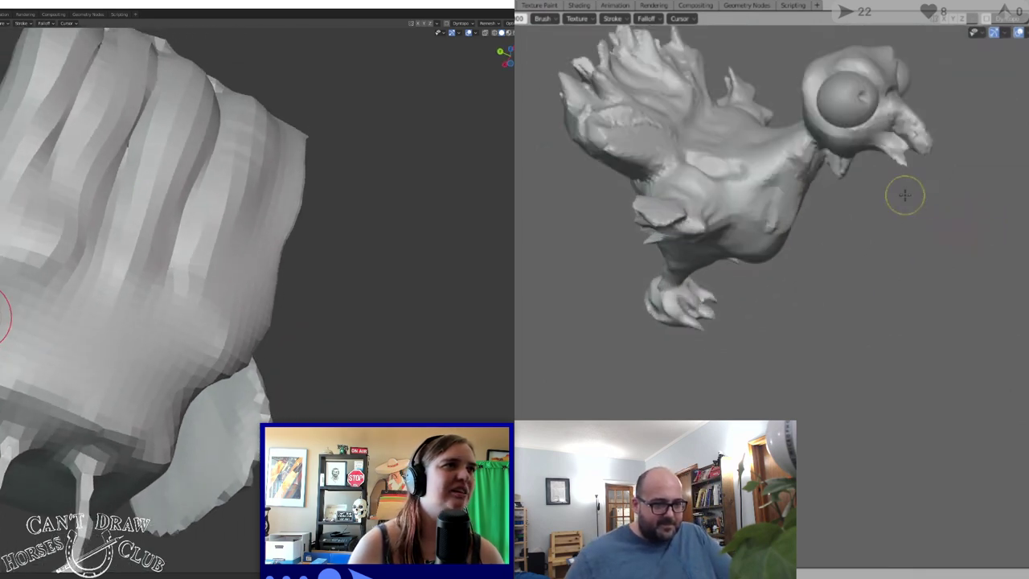
{"action": "middle_click_drag", "start_coordinate": [905, 195], "coordinate": [882, 143]}
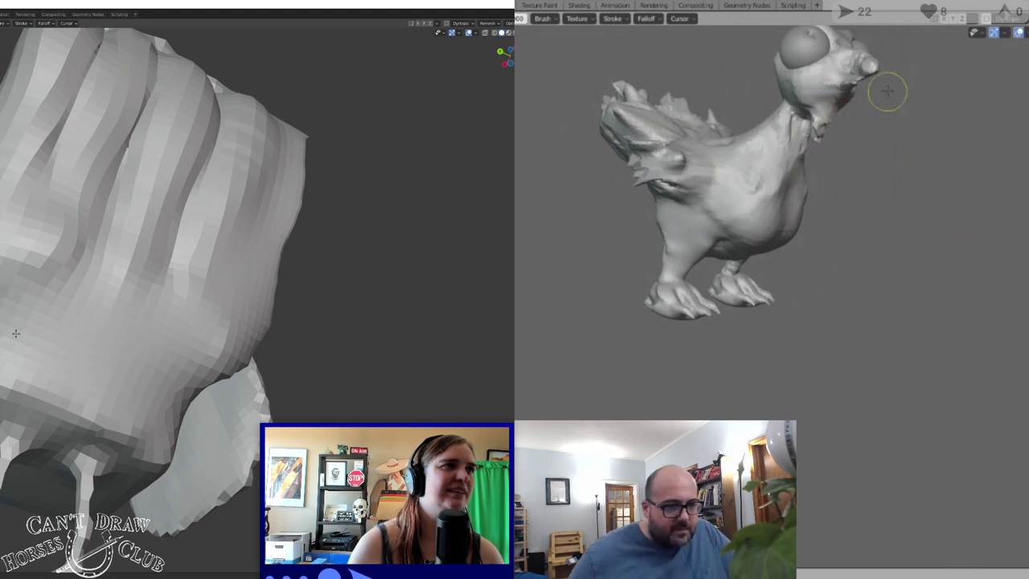
{"action": "scroll", "coordinate": [887, 141], "scroll_direction": "down", "scroll_amount": 3}
{"action": "mouse_move", "coordinate": [887, 143]}
{"action": "middle_mouse_down"}
{"action": "mouse_move", "coordinate": [844, 162]}
{"action": "mouse_move", "coordinate": [769, 156]}
{"action": "mouse_move", "coordinate": [737, 169]}
{"action": "mouse_move", "coordinate": [751, 155]}
{"action": "middle_mouse_up"}
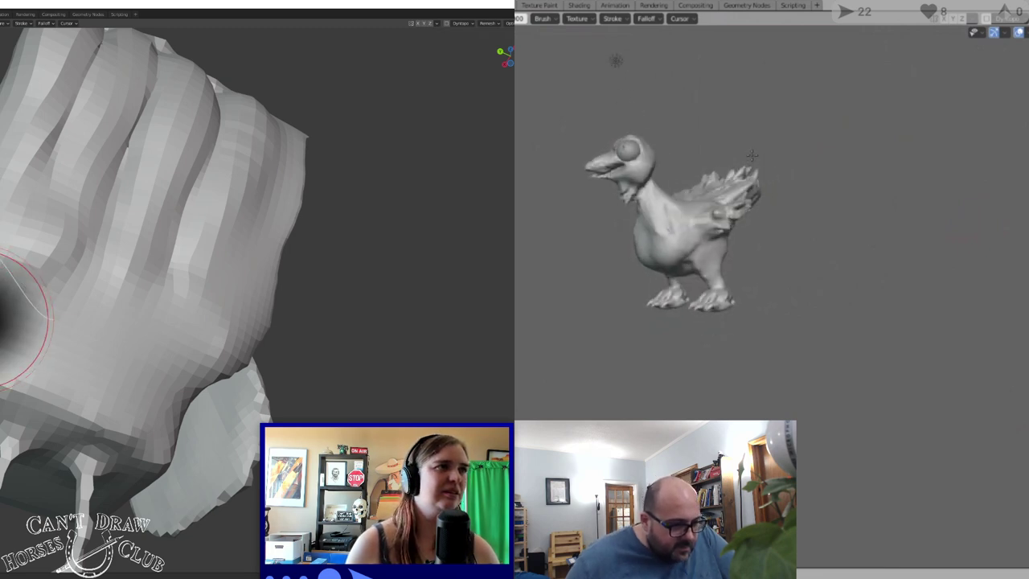
{"action": "scroll", "coordinate": [756, 248], "scroll_direction": "up", "scroll_amount": 6}
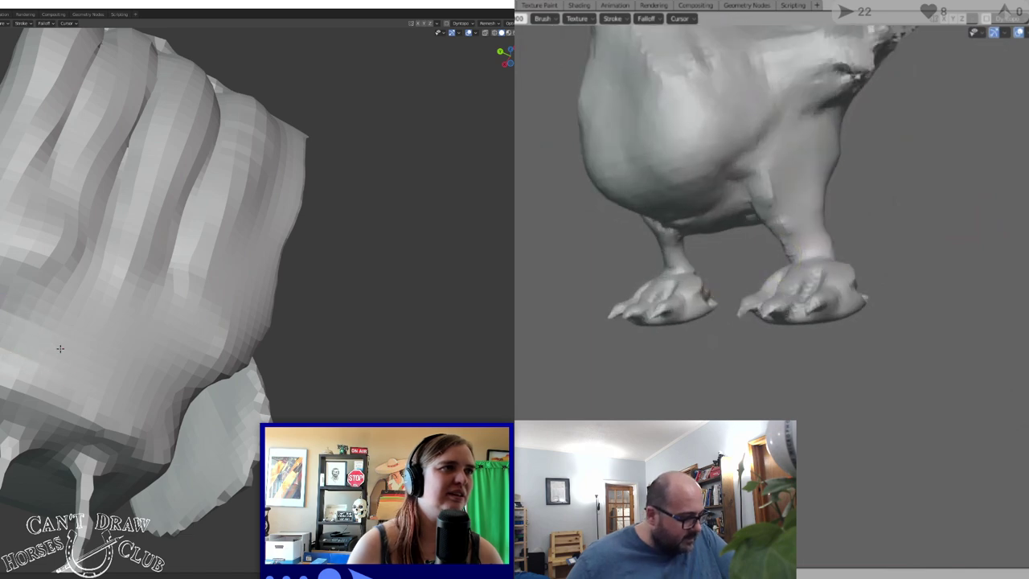
Carve into the joint between the block bird's tail and body, and into the heel of the sculpted bird's foot
{"action": "middle_click_drag", "start_coordinate": [11, 346], "coordinate": [55, 314]}
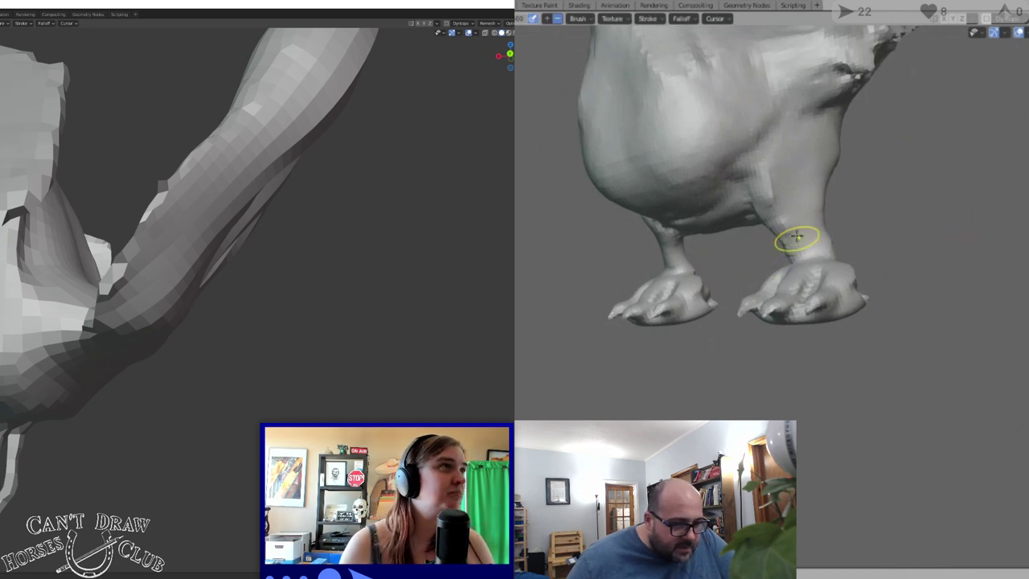
{"action": "middle_click_drag", "start_coordinate": [833, 241], "coordinate": [802, 257]}
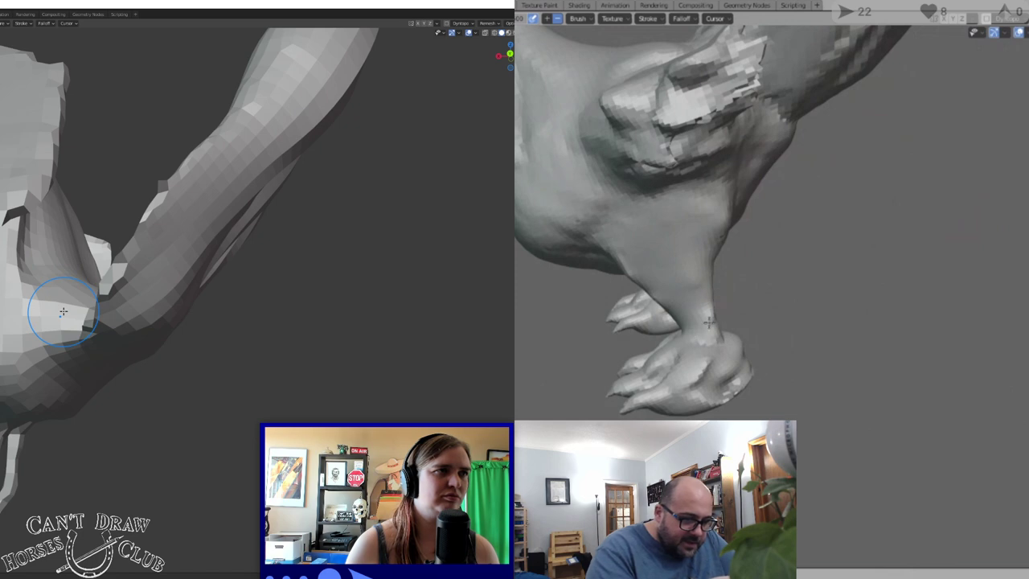
{"action": "left_click_drag", "start_coordinate": [64, 311], "coordinate": [60, 337]}
{"action": "left_click_drag", "start_coordinate": [742, 354], "coordinate": [733, 390]}
{"action": "left_click_drag", "start_coordinate": [60, 337], "coordinate": [66, 338]}
{"action": "left_click_drag", "start_coordinate": [733, 390], "coordinate": [740, 384]}
{"action": "mouse_move", "coordinate": [66, 339]}
{"action": "left_mouse_down"}
{"action": "mouse_move", "coordinate": [70, 298]}
{"action": "mouse_move", "coordinate": [83, 349]}
{"action": "mouse_move", "coordinate": [88, 338]}
{"action": "left_mouse_up"}
Cut into the crease between the block bird's tail and body from the side, behind the wing
{"action": "scroll", "coordinate": [748, 390], "scroll_direction": "down", "scroll_amount": 4}
{"action": "middle_click_drag", "start_coordinate": [813, 413], "coordinate": [834, 402]}
{"action": "middle_click_drag", "start_coordinate": [89, 338], "coordinate": [56, 318]}
{"action": "middle_click_drag", "start_coordinate": [834, 402], "coordinate": [898, 418]}
{"action": "middle_click_drag", "start_coordinate": [56, 318], "coordinate": [1, 277]}
{"action": "scroll", "coordinate": [884, 386], "scroll_direction": "up", "scroll_amount": 2}
{"action": "left_click_drag", "start_coordinate": [239, 349], "coordinate": [207, 317]}
{"action": "middle_click_drag", "start_coordinate": [882, 383], "coordinate": [850, 290]}
{"action": "left_click_drag", "start_coordinate": [207, 317], "coordinate": [197, 326]}
{"action": "middle_click_drag", "start_coordinate": [850, 290], "coordinate": [844, 297]}
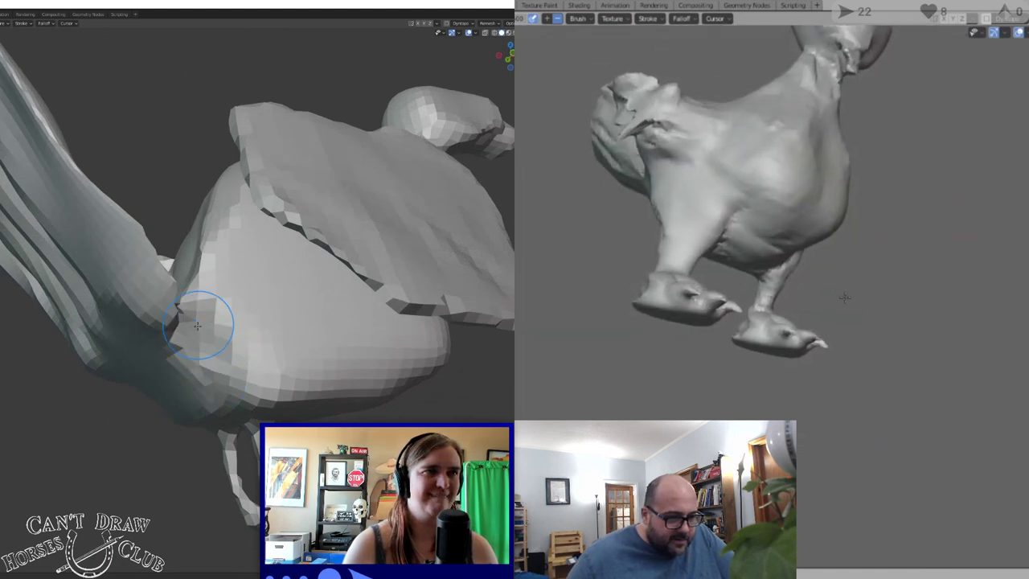
Extend the cut down the side of the block bird's rump, below the tail crease
{"action": "left_click_drag", "start_coordinate": [197, 324], "coordinate": [201, 313]}
{"action": "middle_click_drag", "start_coordinate": [844, 297], "coordinate": [691, 207]}
{"action": "mouse_move", "coordinate": [201, 313]}
{"action": "left_mouse_down"}
{"action": "mouse_move", "coordinate": [195, 299]}
{"action": "mouse_move", "coordinate": [181, 330]}
{"action": "mouse_move", "coordinate": [193, 352]}
{"action": "mouse_move", "coordinate": [185, 333]}
{"action": "mouse_move", "coordinate": [193, 331]}
{"action": "left_mouse_up"}
{"action": "middle_click_drag", "start_coordinate": [797, 161], "coordinate": [785, 156]}
{"action": "left_click_drag", "start_coordinate": [193, 331], "coordinate": [190, 345]}
{"action": "middle_click_drag", "start_coordinate": [786, 156], "coordinate": [743, 130]}
{"action": "left_click_drag", "start_coordinate": [190, 344], "coordinate": [188, 360]}
{"action": "middle_click_drag", "start_coordinate": [743, 130], "coordinate": [760, 159]}
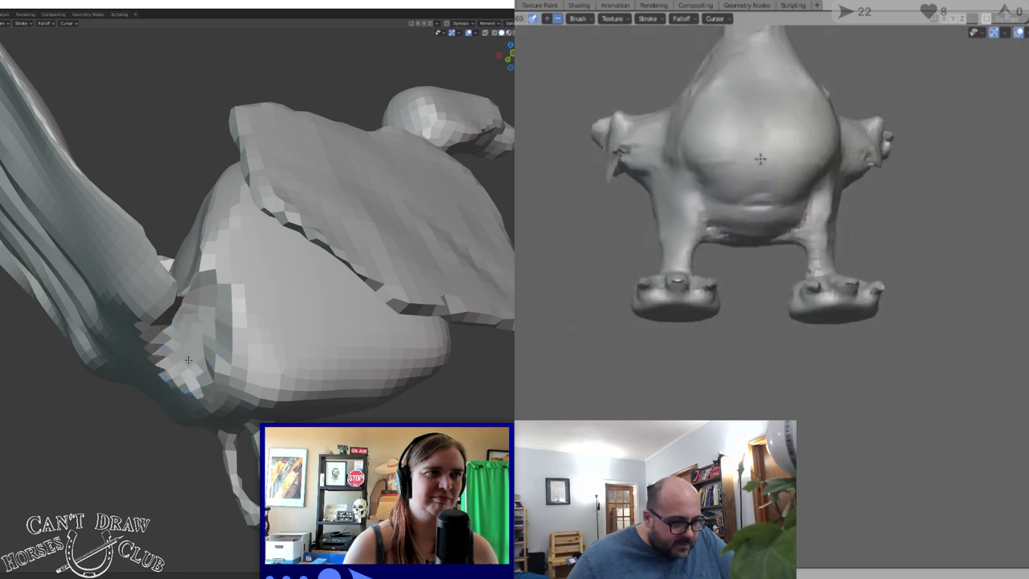
{"action": "left_click_drag", "start_coordinate": [188, 360], "coordinate": [180, 362]}
{"action": "middle_click_drag", "start_coordinate": [761, 159], "coordinate": [764, 180]}
Deepen the notch at the block bird's tail joint and carve ring creases around the sculpted bird's ankle
{"action": "middle_click_drag", "start_coordinate": [180, 362], "coordinate": [246, 333]}
{"action": "middle_click_drag", "start_coordinate": [765, 180], "coordinate": [812, 175]}
{"action": "middle_click_drag", "start_coordinate": [245, 334], "coordinate": [314, 318]}
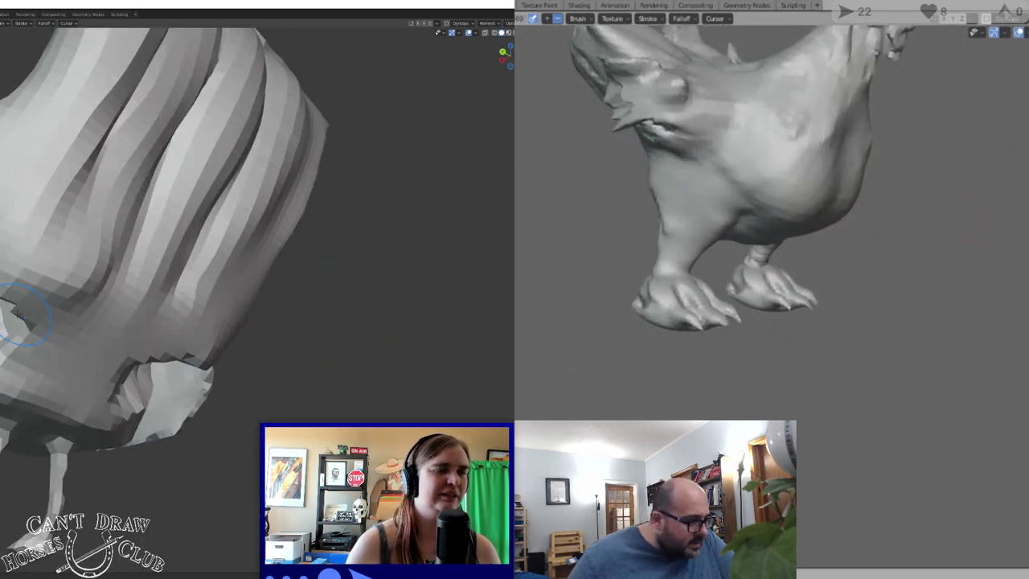
{"action": "middle_click_drag", "start_coordinate": [24, 315], "coordinate": [50, 321]}
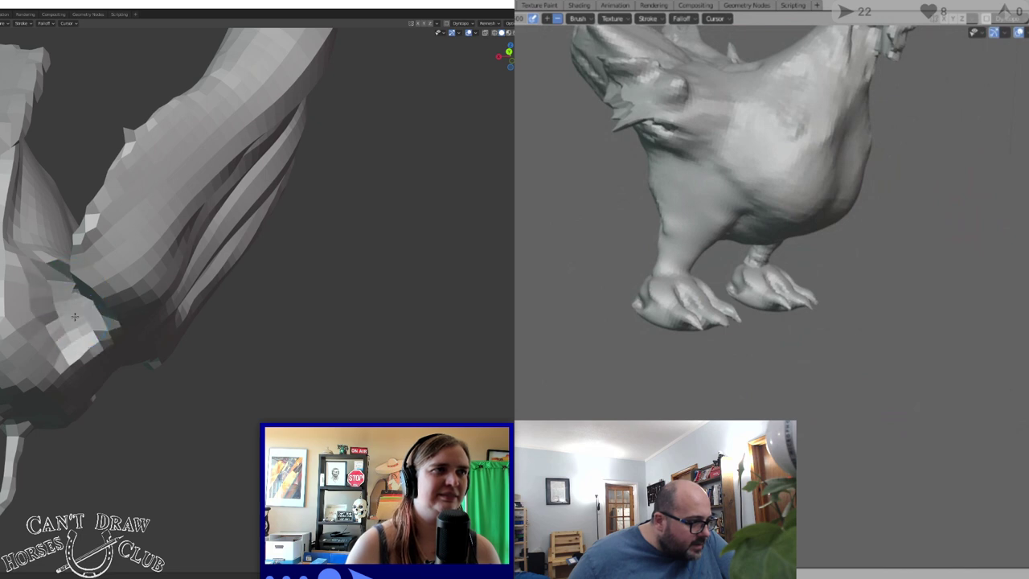
{"action": "left_click_drag", "start_coordinate": [58, 283], "coordinate": [77, 315]}
{"action": "left_click_drag", "start_coordinate": [669, 268], "coordinate": [686, 255]}
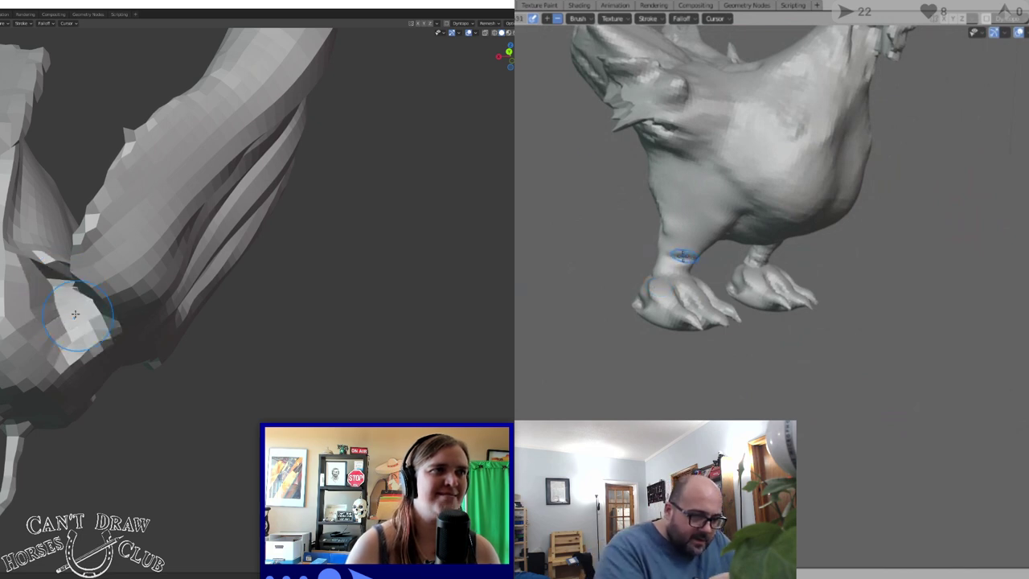
{"action": "left_click_drag", "start_coordinate": [77, 315], "coordinate": [81, 323]}
{"action": "left_click_drag", "start_coordinate": [686, 255], "coordinate": [669, 249]}
Carve matching ring creases across the front of the sculpted bird's ankle
{"action": "mouse_move", "coordinate": [80, 323]}
{"action": "middle_mouse_down"}
{"action": "mouse_move", "coordinate": [103, 317]}
{"action": "mouse_move", "coordinate": [95, 321]}
{"action": "middle_mouse_up"}
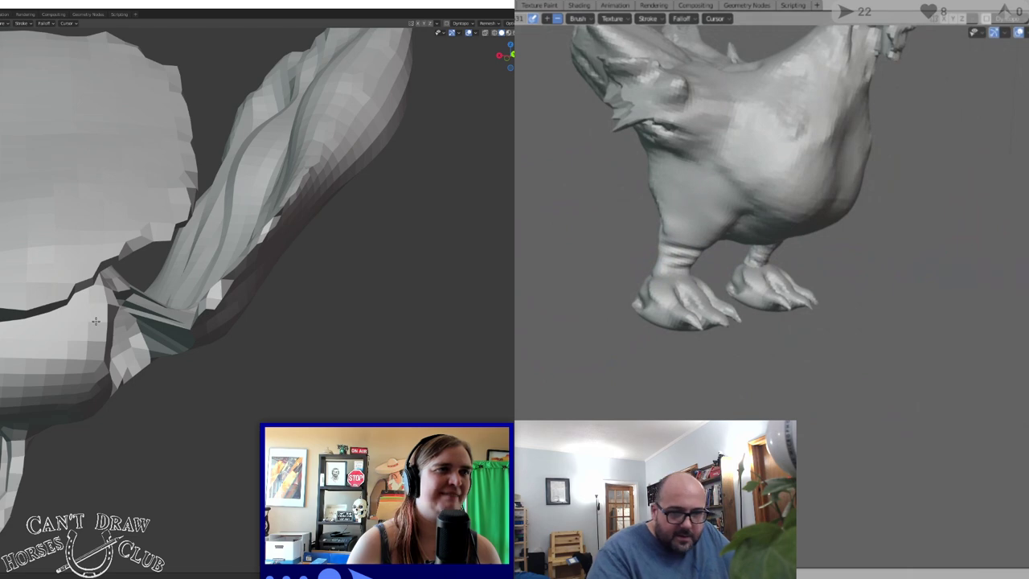
{"action": "middle_click_drag", "start_coordinate": [1028, 87], "coordinate": [976, 65]}
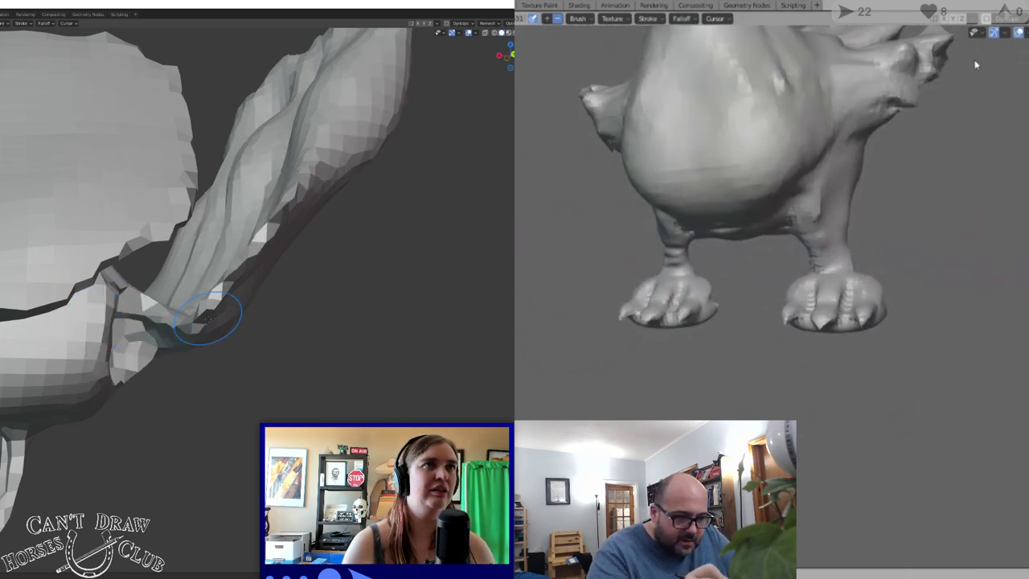
{"action": "mouse_move", "coordinate": [207, 317]}
{"action": "middle_mouse_down"}
{"action": "mouse_move", "coordinate": [165, 287]}
{"action": "mouse_move", "coordinate": [129, 280]}
{"action": "middle_mouse_up"}
{"action": "left_click_drag", "start_coordinate": [837, 242], "coordinate": [809, 251]}
{"action": "mouse_move", "coordinate": [129, 280]}
{"action": "middle_mouse_down"}
{"action": "mouse_move", "coordinate": [86, 266]}
{"action": "mouse_move", "coordinate": [148, 291]}
{"action": "middle_mouse_up"}
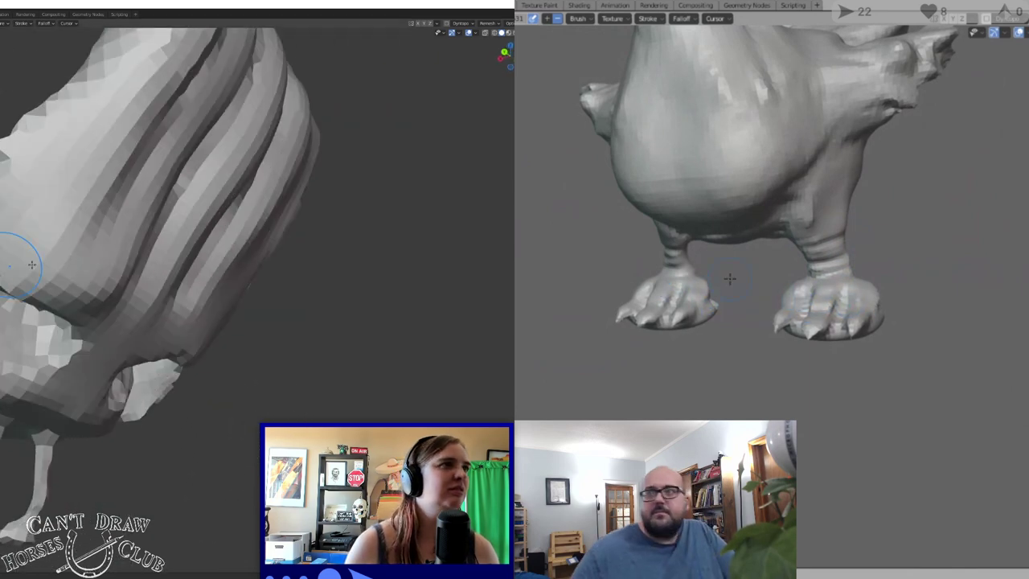
Carve away the sides of the block bird's body beneath the tail base
{"action": "middle_click_drag", "start_coordinate": [11, 253], "coordinate": [174, 316]}
{"action": "left_click_drag", "start_coordinate": [185, 312], "coordinate": [187, 322]}
{"action": "left_click_drag", "start_coordinate": [228, 263], "coordinate": [153, 347]}
Examine the sculpted bird from the front and above, and the block bird's tail joint from behind and the side
{"action": "scroll", "coordinate": [783, 168], "scroll_direction": "down", "scroll_amount": 4}
{"action": "middle_click_drag", "start_coordinate": [216, 299], "coordinate": [172, 295]}
{"action": "middle_click_drag", "start_coordinate": [697, 123], "coordinate": [740, 149]}
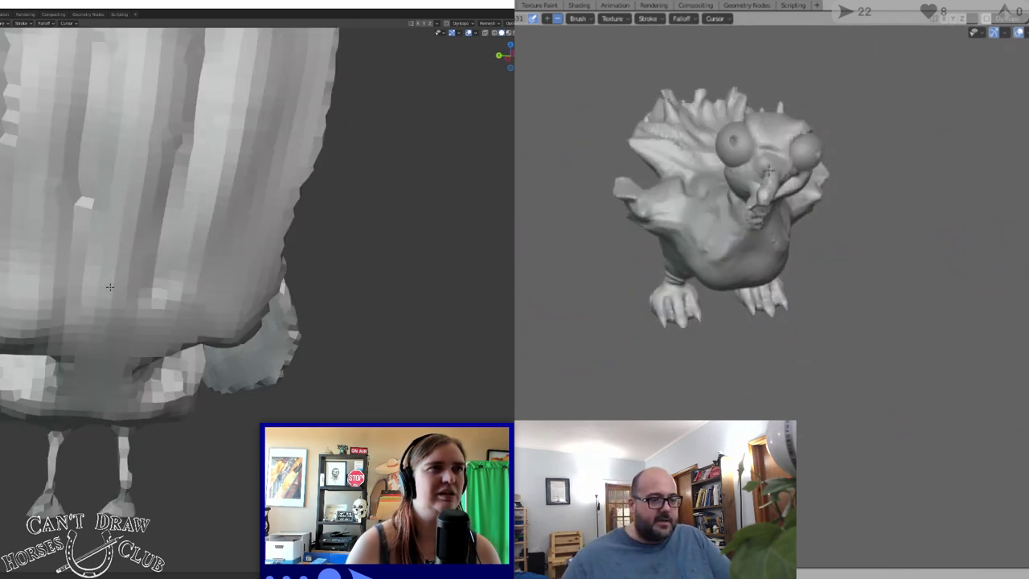
{"action": "middle_click_drag", "start_coordinate": [173, 294], "coordinate": [132, 290]}
{"action": "middle_click_drag", "start_coordinate": [740, 148], "coordinate": [777, 170]}
{"action": "scroll", "coordinate": [823, 163], "scroll_direction": "up", "scroll_amount": 3}
{"action": "scroll", "coordinate": [831, 145], "scroll_direction": "down", "scroll_amount": 2}
{"action": "middle_click_drag", "start_coordinate": [830, 144], "coordinate": [653, 164]}
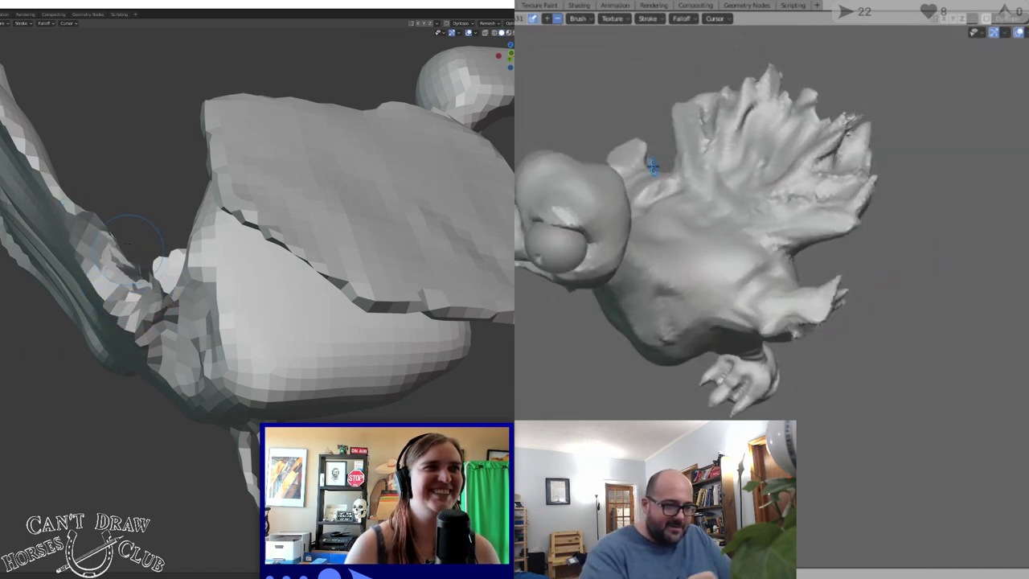
{"action": "middle_click_drag", "start_coordinate": [143, 233], "coordinate": [112, 263]}
Carve the inner side of the block bird's tail base to narrow its connection to the body
{"action": "mouse_move", "coordinate": [75, 302]}
{"action": "left_mouse_down"}
{"action": "mouse_move", "coordinate": [119, 321]}
{"action": "mouse_move", "coordinate": [66, 301]}
{"action": "mouse_move", "coordinate": [57, 280]}
{"action": "mouse_move", "coordinate": [98, 323]}
{"action": "mouse_move", "coordinate": [72, 328]}
{"action": "mouse_move", "coordinate": [101, 331]}
{"action": "left_mouse_up"}
{"action": "middle_click_drag", "start_coordinate": [8, 296], "coordinate": [129, 281]}
{"action": "middle_click_drag", "start_coordinate": [749, 303], "coordinate": [796, 238]}
{"action": "middle_click_drag", "start_coordinate": [128, 282], "coordinate": [153, 276]}
{"action": "middle_click_drag", "start_coordinate": [796, 237], "coordinate": [849, 232]}
{"action": "middle_click_drag", "start_coordinate": [152, 276], "coordinate": [174, 273]}
{"action": "mouse_move", "coordinate": [849, 232]}
{"action": "middle_mouse_down"}
{"action": "mouse_move", "coordinate": [866, 234]}
{"action": "mouse_move", "coordinate": [833, 237]}
{"action": "middle_mouse_up"}
{"action": "mouse_move", "coordinate": [130, 262]}
{"action": "left_mouse_down"}
{"action": "mouse_move", "coordinate": [129, 293]}
{"action": "mouse_move", "coordinate": [103, 280]}
{"action": "mouse_move", "coordinate": [120, 273]}
{"action": "left_mouse_up"}
Cut further into the block bird's tail joint near the wing's rear edge
{"action": "scroll", "coordinate": [833, 234], "scroll_direction": "down", "scroll_amount": 5}
{"action": "mouse_move", "coordinate": [798, 233]}
{"action": "middle_mouse_down"}
{"action": "mouse_move", "coordinate": [852, 227]}
{"action": "mouse_move", "coordinate": [834, 238]}
{"action": "middle_mouse_up"}
{"action": "middle_click_drag", "start_coordinate": [145, 250], "coordinate": [186, 279]}
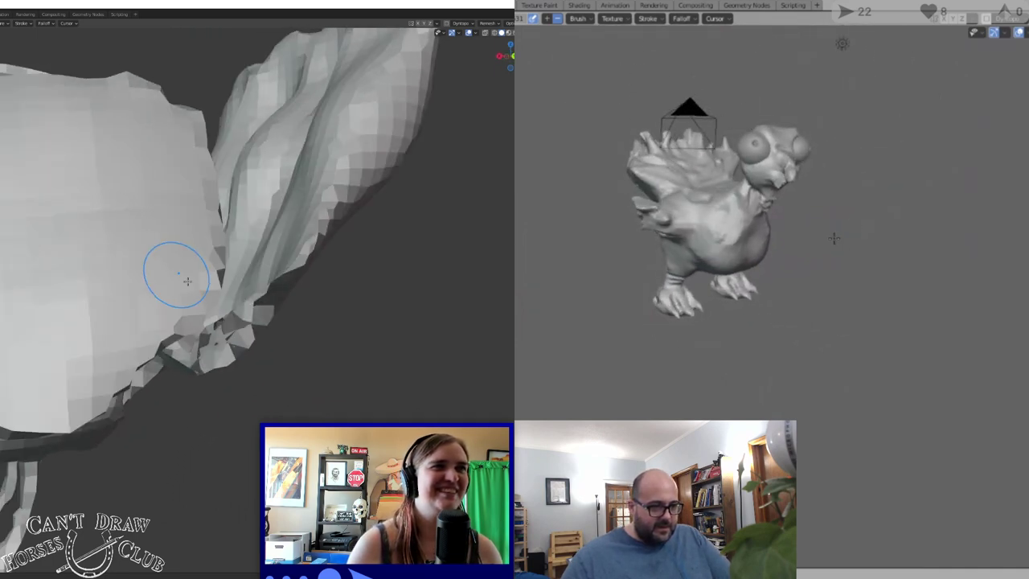
{"action": "middle_click_drag", "start_coordinate": [834, 238], "coordinate": [770, 229]}
{"action": "middle_click_drag", "start_coordinate": [187, 278], "coordinate": [211, 259]}
{"action": "middle_click_drag", "start_coordinate": [770, 230], "coordinate": [711, 224]}
{"action": "middle_click_drag", "start_coordinate": [211, 259], "coordinate": [215, 255]}
{"action": "middle_click_drag", "start_coordinate": [710, 224], "coordinate": [735, 237]}
{"action": "mouse_move", "coordinate": [216, 256]}
{"action": "left_mouse_down"}
{"action": "mouse_move", "coordinate": [207, 268]}
{"action": "mouse_move", "coordinate": [198, 262]}
{"action": "mouse_move", "coordinate": [195, 288]}
{"action": "left_mouse_up"}
Smooth over the hole at the block bird's tail base and the jagged side edge of the tail
{"action": "mouse_move", "coordinate": [244, 291]}
{"action": "middle_mouse_down"}
{"action": "mouse_move", "coordinate": [113, 269]}
{"action": "mouse_move", "coordinate": [80, 219]}
{"action": "middle_mouse_up"}
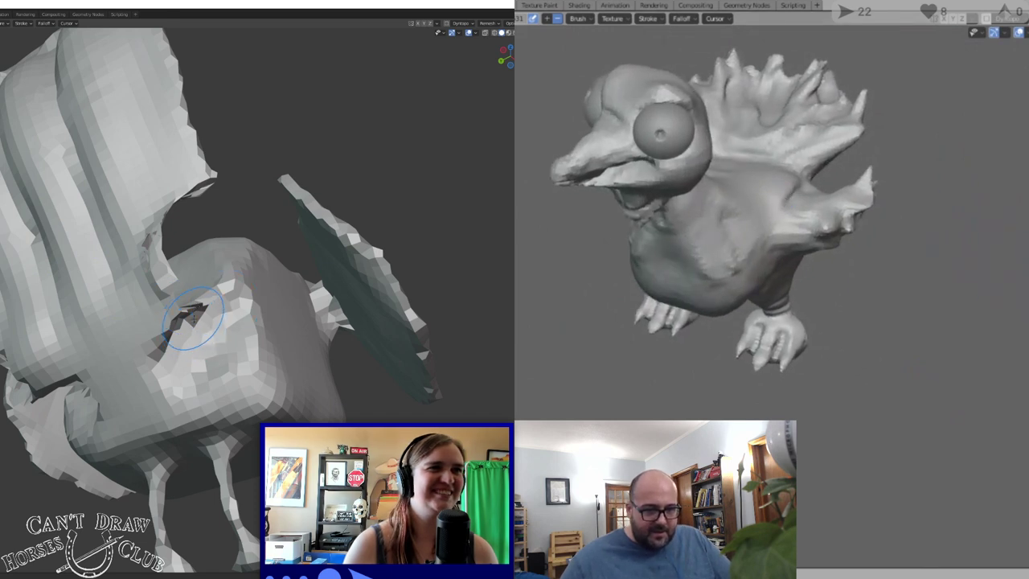
{"action": "mouse_move", "coordinate": [193, 320]}
{"action": "left_mouse_down"}
{"action": "mouse_move", "coordinate": [191, 336]}
{"action": "mouse_move", "coordinate": [175, 341]}
{"action": "mouse_move", "coordinate": [171, 323]}
{"action": "left_mouse_up"}
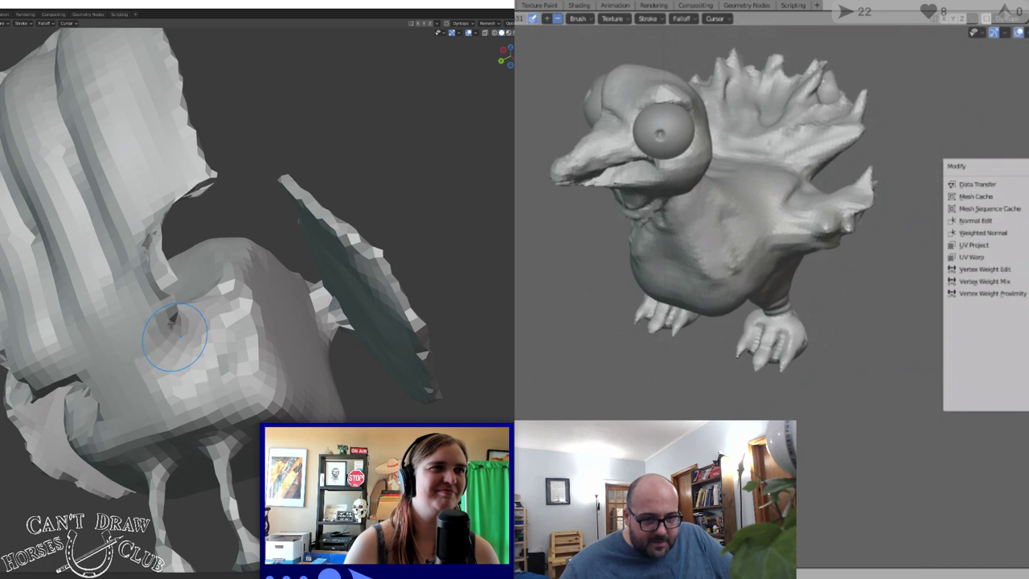
{"action": "mouse_move", "coordinate": [152, 229]}
{"action": "left_mouse_down"}
{"action": "mouse_move", "coordinate": [201, 181]}
{"action": "mouse_move", "coordinate": [173, 81]}
{"action": "left_mouse_up"}
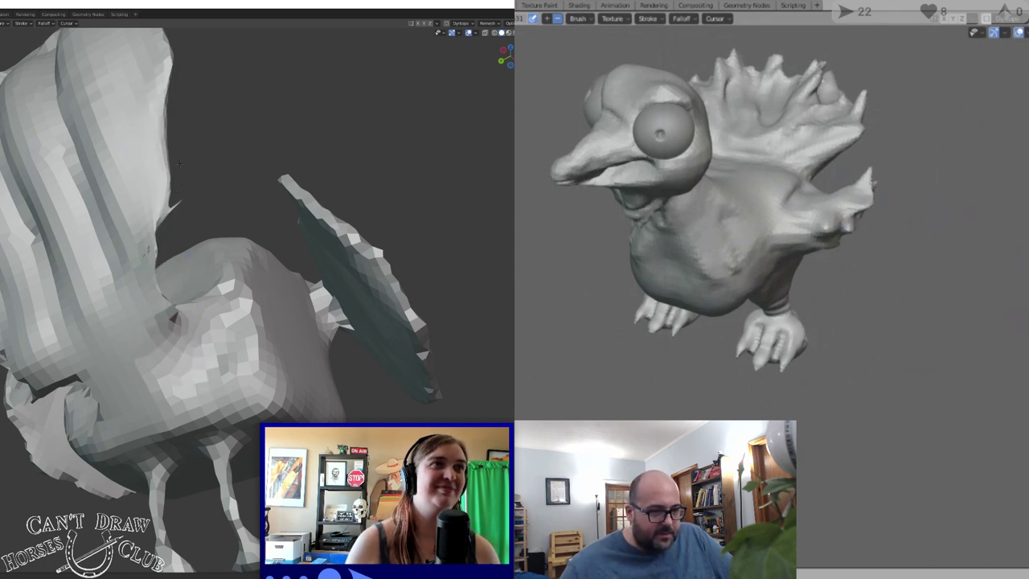
Smooth the inner side of the block bird's tail base and the rough rump surface beside the joint
{"action": "mouse_move", "coordinate": [179, 165]}
{"action": "middle_mouse_down"}
{"action": "mouse_move", "coordinate": [80, 217]}
{"action": "mouse_move", "coordinate": [36, 259]}
{"action": "mouse_move", "coordinate": [163, 231]}
{"action": "mouse_move", "coordinate": [48, 274]}
{"action": "mouse_move", "coordinate": [152, 298]}
{"action": "middle_mouse_up"}
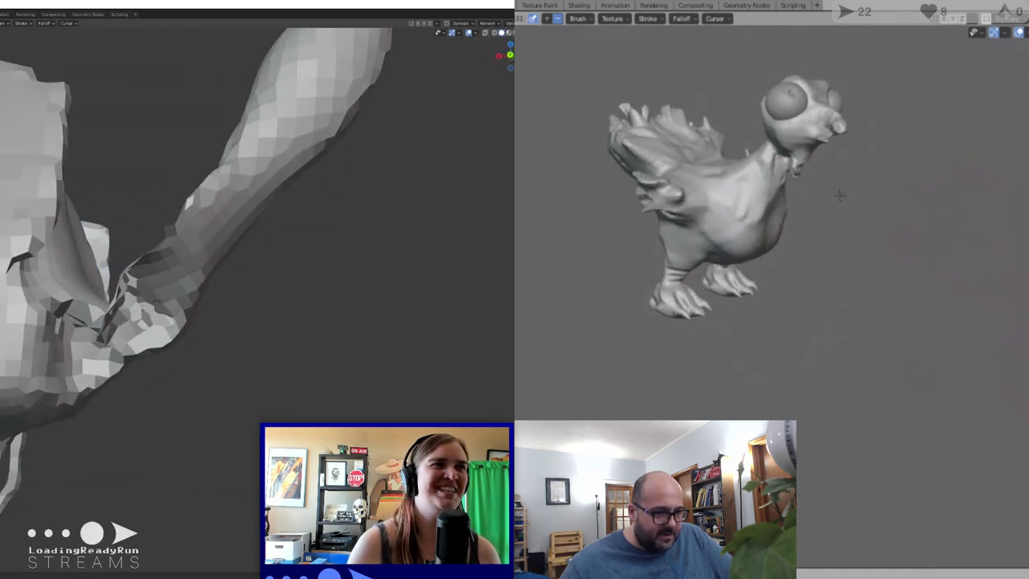
{"action": "mouse_move", "coordinate": [156, 301]}
{"action": "left_mouse_down", "text": "shift"}
{"action": "mouse_move", "coordinate": [139, 321]}
{"action": "mouse_move", "coordinate": [133, 309]}
{"action": "mouse_move", "coordinate": [172, 215]}
{"action": "left_mouse_up", "text": "shift"}
{"action": "scroll", "coordinate": [719, 120], "scroll_direction": "down", "scroll_amount": 2}
{"action": "scroll", "coordinate": [718, 108], "scroll_direction": "up", "scroll_amount": 2}
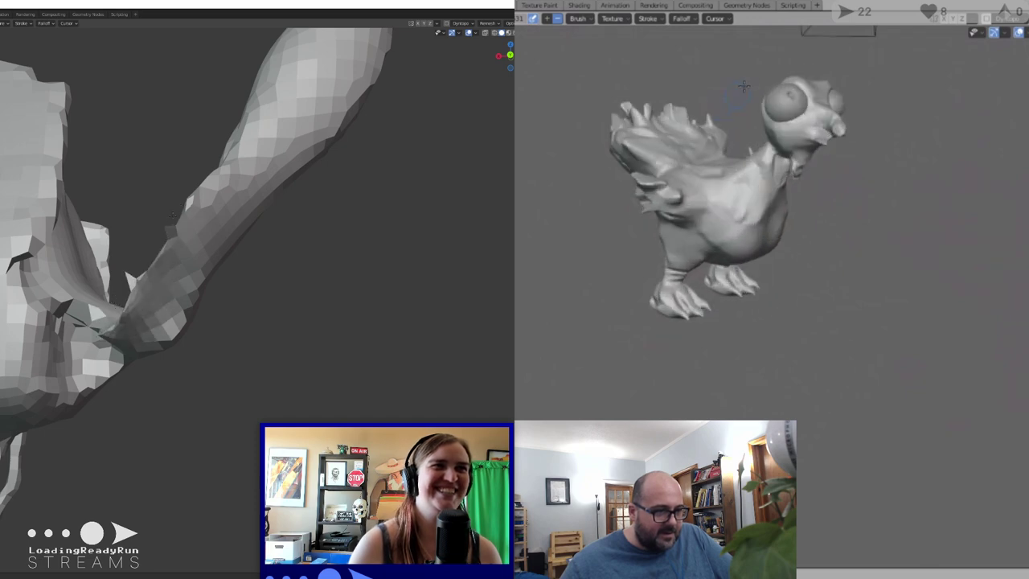
{"action": "mouse_move", "coordinate": [165, 235]}
{"action": "middle_mouse_down"}
{"action": "mouse_move", "coordinate": [147, 315]}
{"action": "mouse_move", "coordinate": [193, 348]}
{"action": "mouse_move", "coordinate": [9, 273]}
{"action": "middle_mouse_up"}
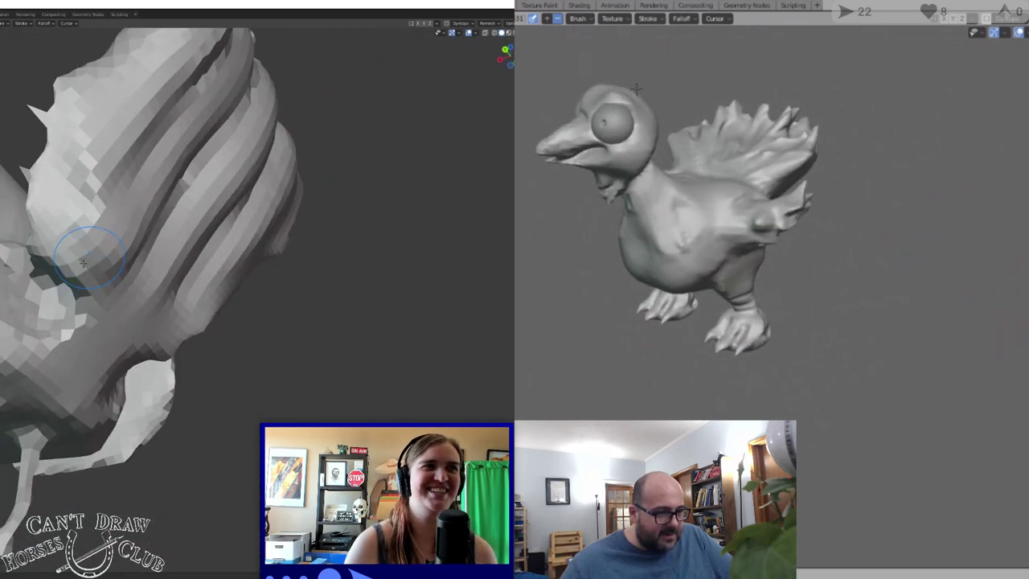
{"action": "left_click_drag", "start_coordinate": [10, 274], "coordinate": [63, 312], "text": "shift"}
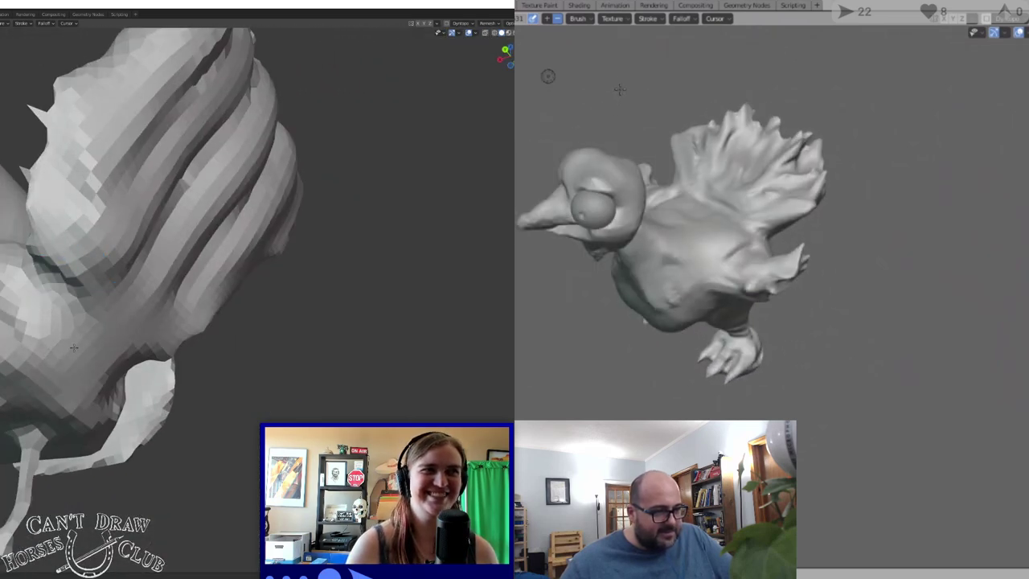
Smooth the back of the block bird's body in front of the tail
{"action": "mouse_move", "coordinate": [634, 77]}
{"action": "middle_mouse_down"}
{"action": "mouse_move", "coordinate": [771, 97]}
{"action": "mouse_move", "coordinate": [609, 95]}
{"action": "middle_mouse_up"}
{"action": "mouse_move", "coordinate": [70, 207]}
{"action": "middle_mouse_down"}
{"action": "mouse_move", "coordinate": [30, 228]}
{"action": "mouse_move", "coordinate": [88, 270]}
{"action": "mouse_move", "coordinate": [104, 265]}
{"action": "middle_mouse_up"}
{"action": "middle_click_drag", "start_coordinate": [609, 95], "coordinate": [633, 87]}
{"action": "left_click_drag", "start_coordinate": [193, 136], "coordinate": [256, 175]}
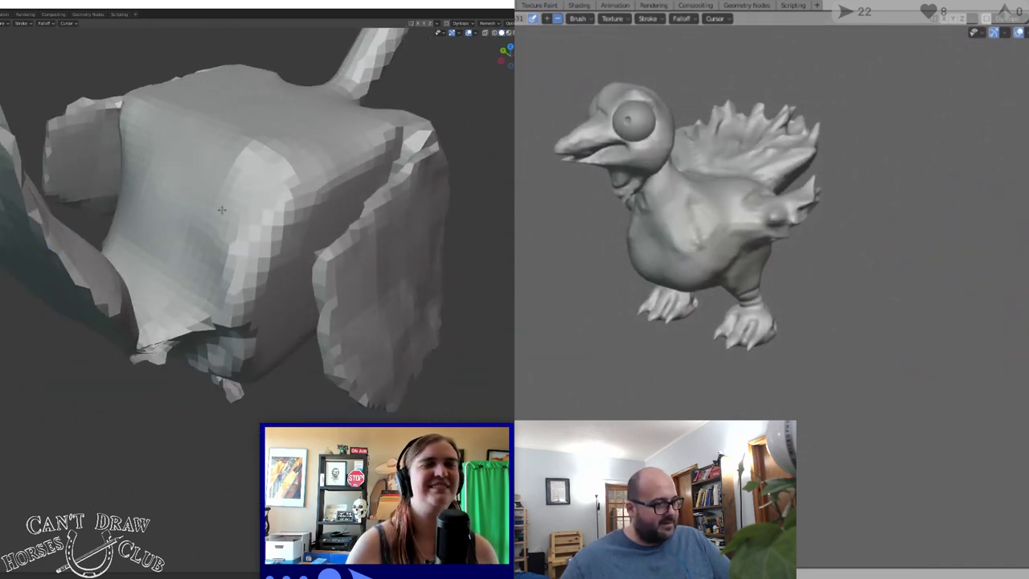
Examine the block bird's overall shape from the front and its wing attachment up close
{"action": "mouse_move", "coordinate": [324, 154]}
{"action": "middle_mouse_down"}
{"action": "mouse_move", "coordinate": [281, 153]}
{"action": "mouse_move", "coordinate": [288, 185]}
{"action": "mouse_move", "coordinate": [212, 170]}
{"action": "mouse_move", "coordinate": [217, 182]}
{"action": "middle_mouse_up"}
{"action": "scroll", "coordinate": [276, 143], "scroll_direction": "down", "scroll_amount": 5}
{"action": "scroll", "coordinate": [638, 124], "scroll_direction": "up", "scroll_amount": 2}
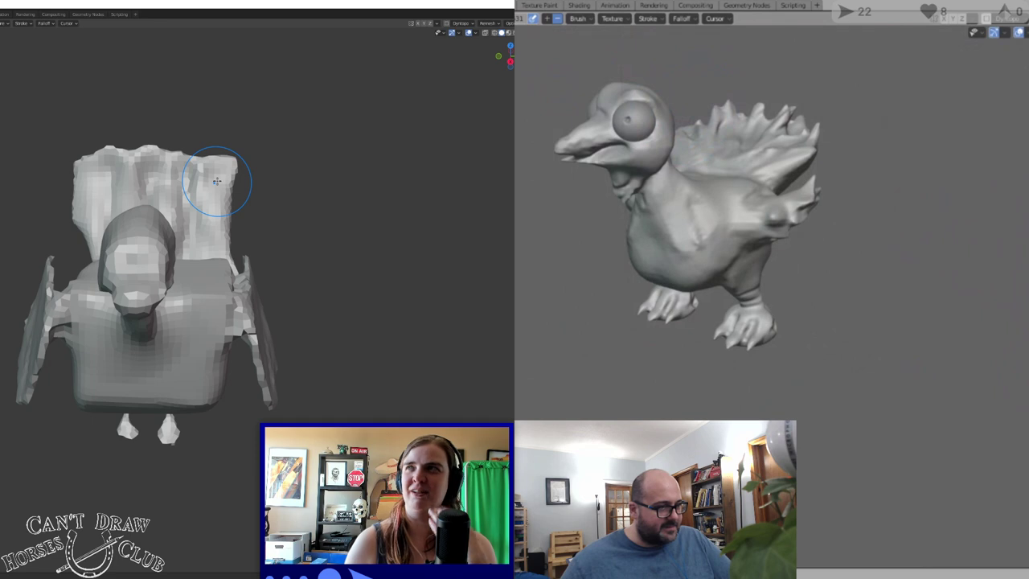
{"action": "scroll", "coordinate": [195, 180], "scroll_direction": "up", "scroll_amount": 5}
{"action": "middle_click_drag", "start_coordinate": [142, 172], "coordinate": [55, 145]}
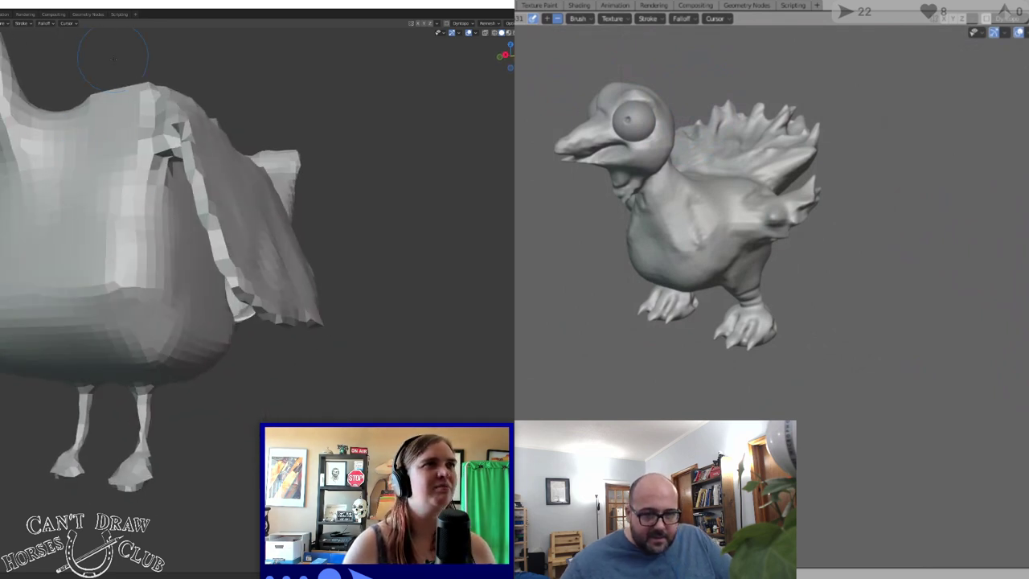
Examine the block bird's head, neck, body and tail from the front and both sides
{"action": "middle_click_drag", "start_coordinate": [372, 340], "coordinate": [239, 179]}
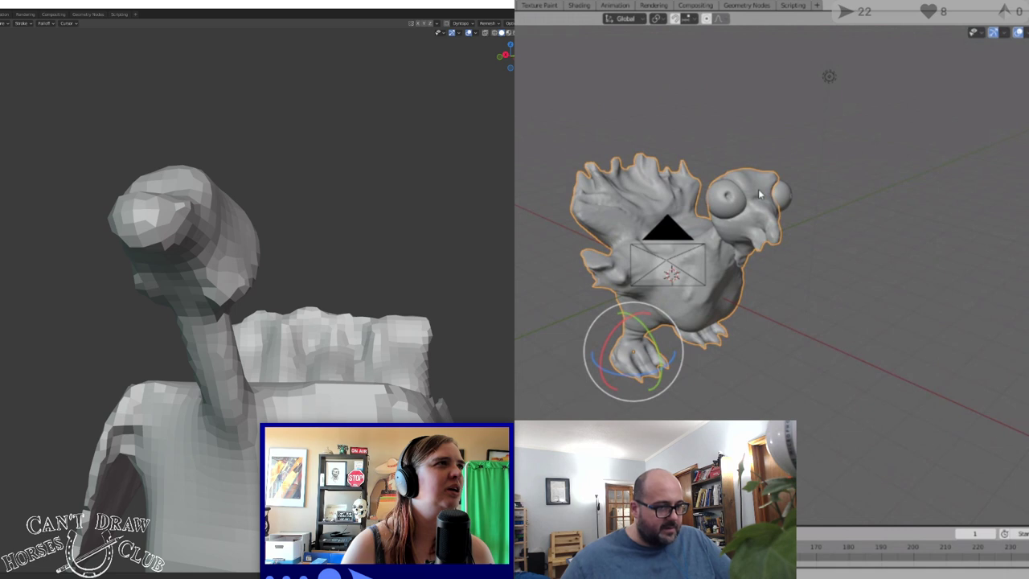
{"action": "middle_click_drag", "start_coordinate": [158, 255], "coordinate": [118, 235]}
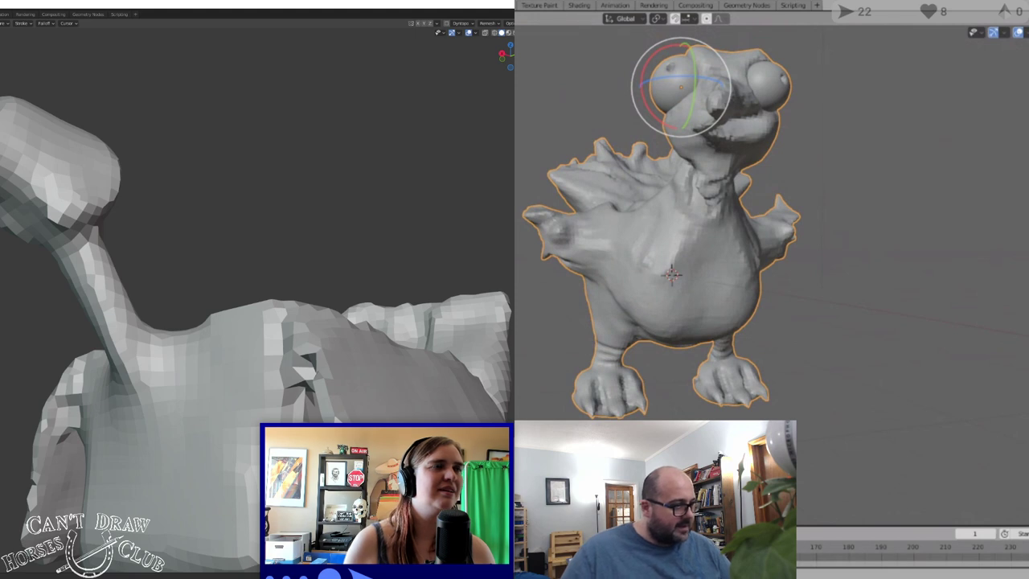
{"action": "mouse_move", "coordinate": [241, 265]}
{"action": "middle_mouse_down"}
{"action": "mouse_move", "coordinate": [314, 261]}
{"action": "mouse_move", "coordinate": [294, 309]}
{"action": "middle_mouse_up"}
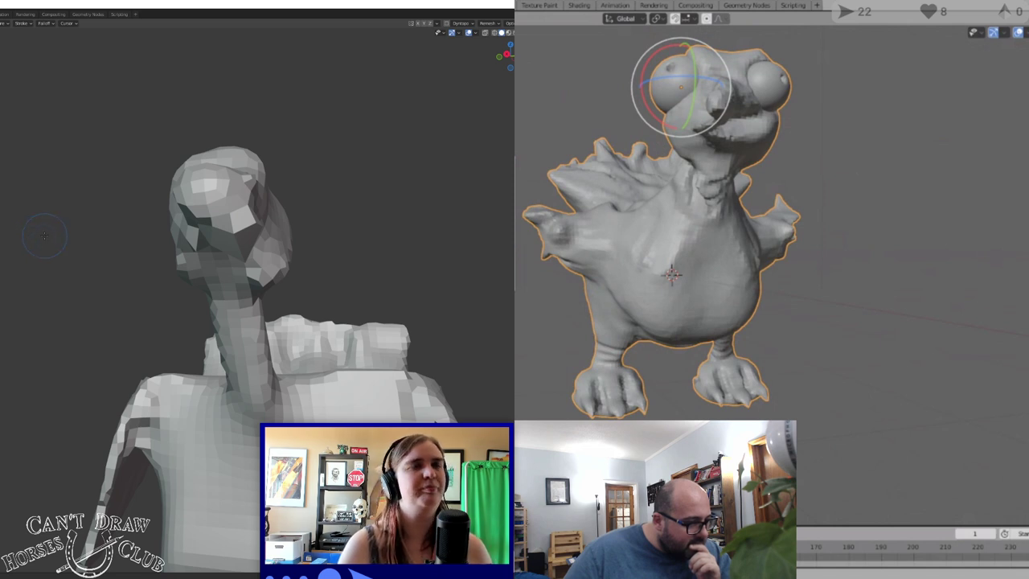
{"action": "scroll", "coordinate": [45, 236], "scroll_direction": "up", "scroll_amount": 2}
{"action": "mouse_move", "coordinate": [84, 242]}
{"action": "middle_mouse_down"}
{"action": "mouse_move", "coordinate": [89, 253]}
{"action": "mouse_move", "coordinate": [73, 253]}
{"action": "middle_mouse_up"}
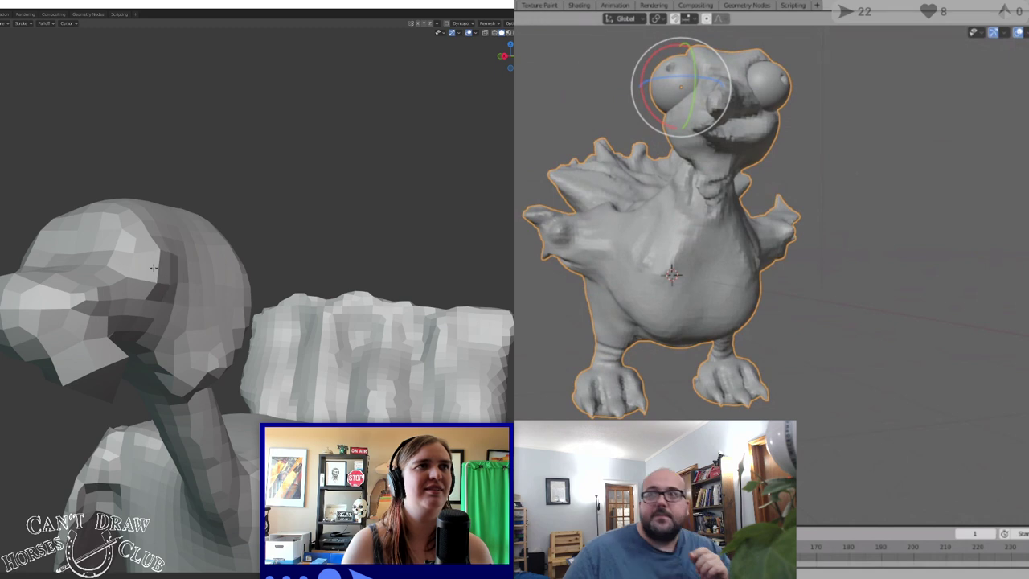
{"action": "middle_click_drag", "start_coordinate": [164, 268], "coordinate": [215, 266]}
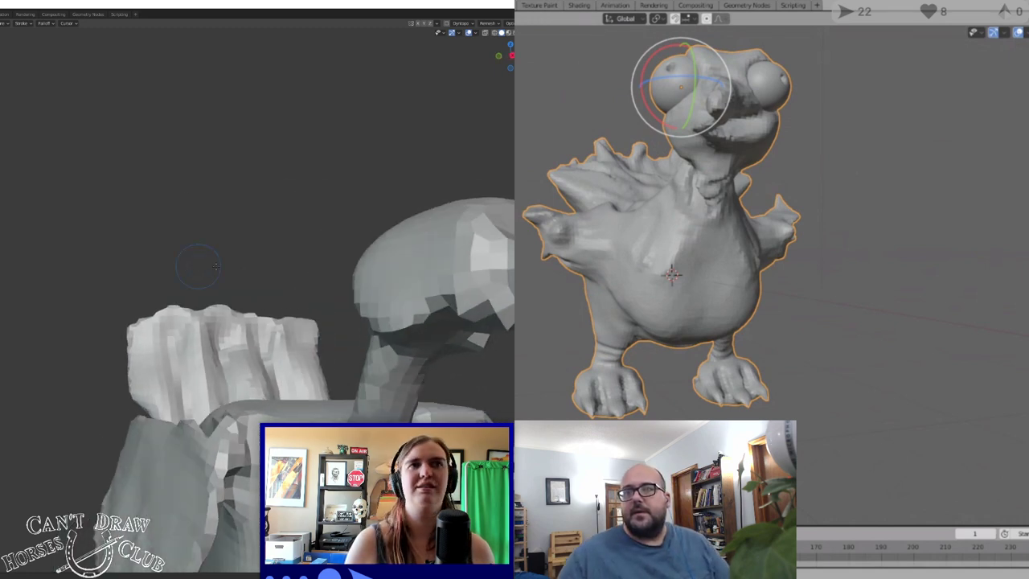
{"action": "left_click_drag", "start_coordinate": [463, 251], "coordinate": [455, 260]}
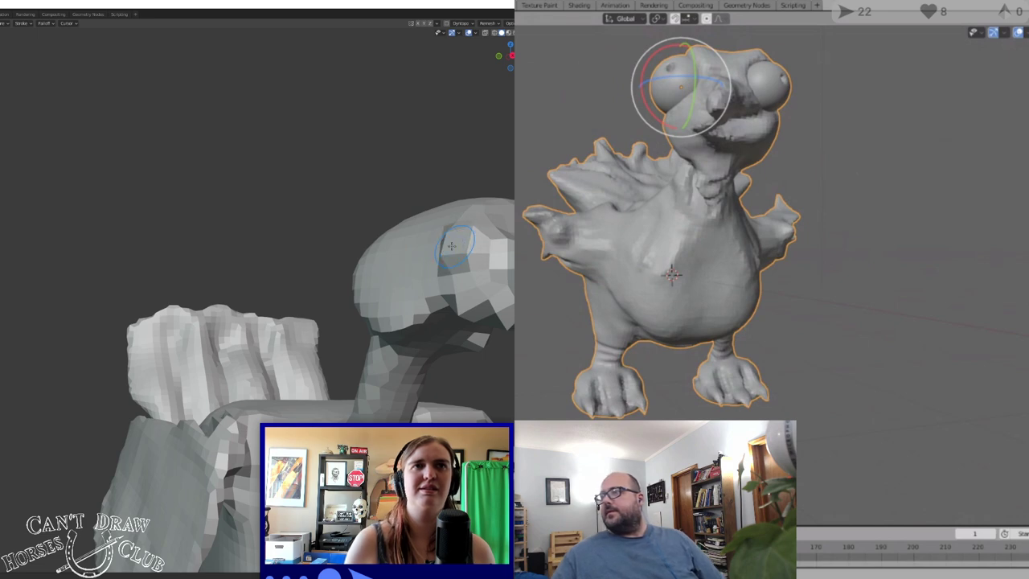
{"action": "middle_click_drag", "start_coordinate": [451, 246], "coordinate": [397, 256]}
{"action": "scroll", "coordinate": [408, 251], "scroll_direction": "down", "scroll_amount": 8}
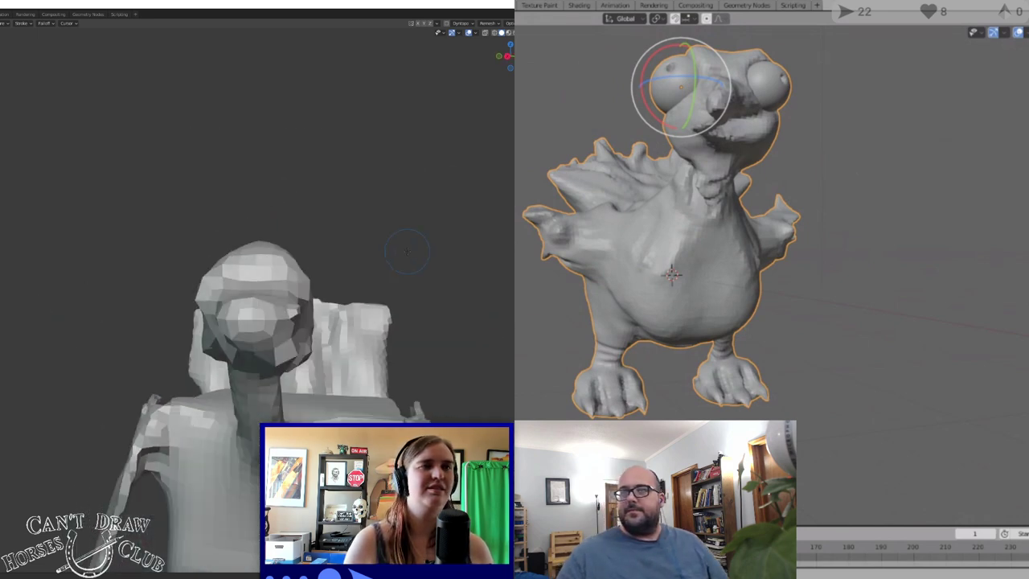
{"action": "middle_click_drag", "start_coordinate": [735, 223], "coordinate": [756, 234]}
{"action": "mouse_move", "coordinate": [358, 296]}
{"action": "middle_mouse_down"}
{"action": "mouse_move", "coordinate": [368, 328]}
{"action": "mouse_move", "coordinate": [390, 310]}
{"action": "mouse_move", "coordinate": [386, 281]}
{"action": "mouse_move", "coordinate": [361, 334]}
{"action": "mouse_move", "coordinate": [373, 350]}
{"action": "mouse_move", "coordinate": [324, 270]}
{"action": "mouse_move", "coordinate": [361, 348]}
{"action": "mouse_move", "coordinate": [361, 286]}
{"action": "middle_mouse_up"}
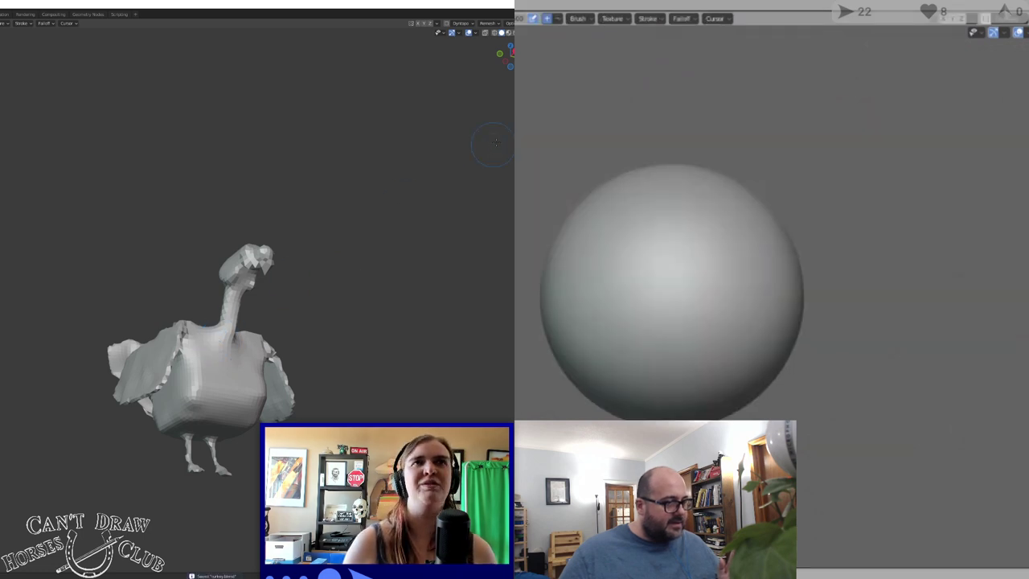
{"action": "scroll", "coordinate": [579, 135], "scroll_direction": "up", "scroll_amount": 1}
{"action": "scroll", "coordinate": [578, 135], "scroll_direction": "down", "scroll_amount": 4}
{"action": "scroll", "coordinate": [682, 200], "scroll_direction": "up", "scroll_amount": 4}
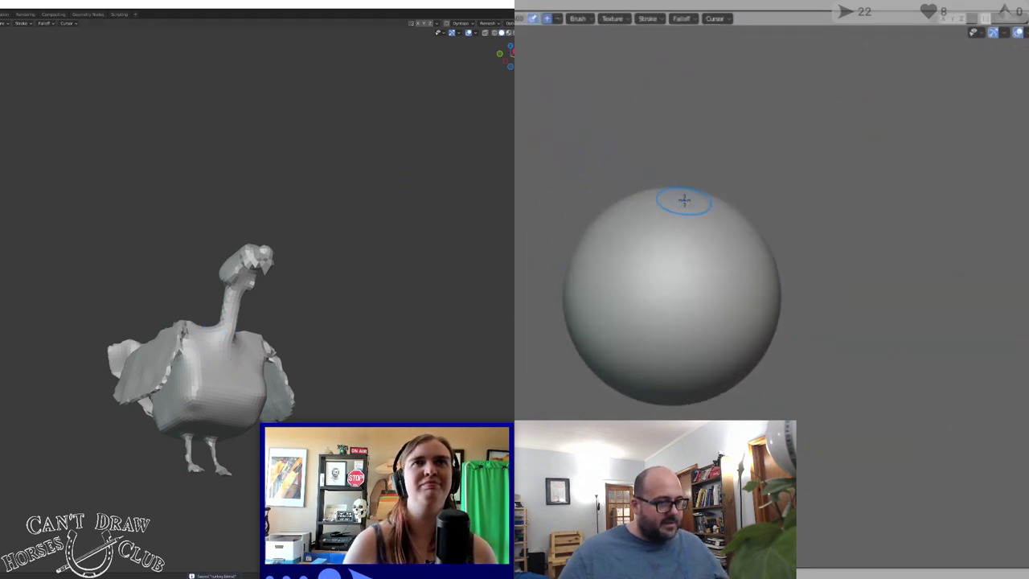
{"action": "scroll", "coordinate": [640, 193], "scroll_direction": "down", "scroll_amount": 3}
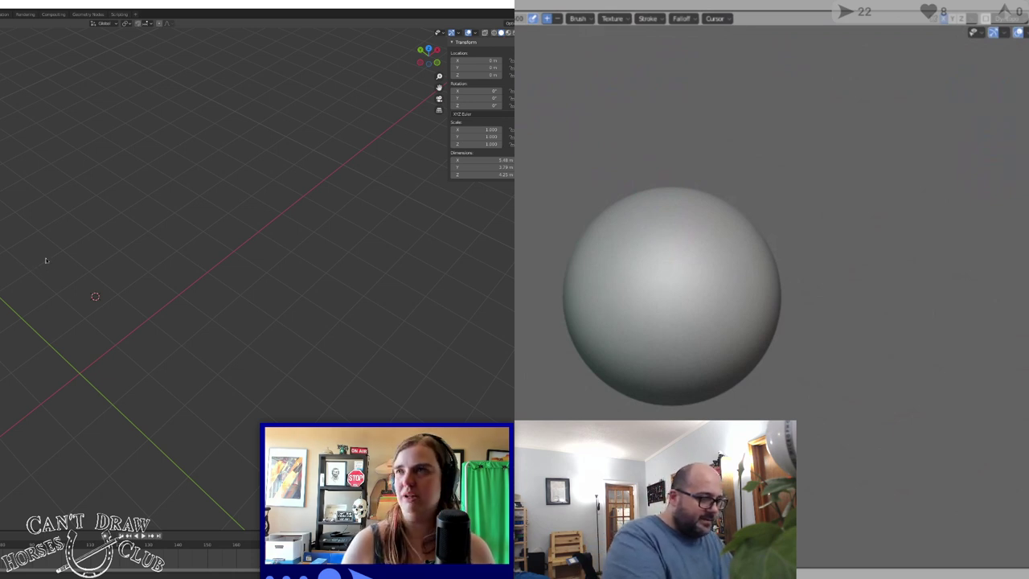
Try to place the 3D cursor on the grid's centre with the Cursor tool
{"action": "middle_click_drag", "start_coordinate": [60, 274], "coordinate": [193, 208], "text": "shift"}
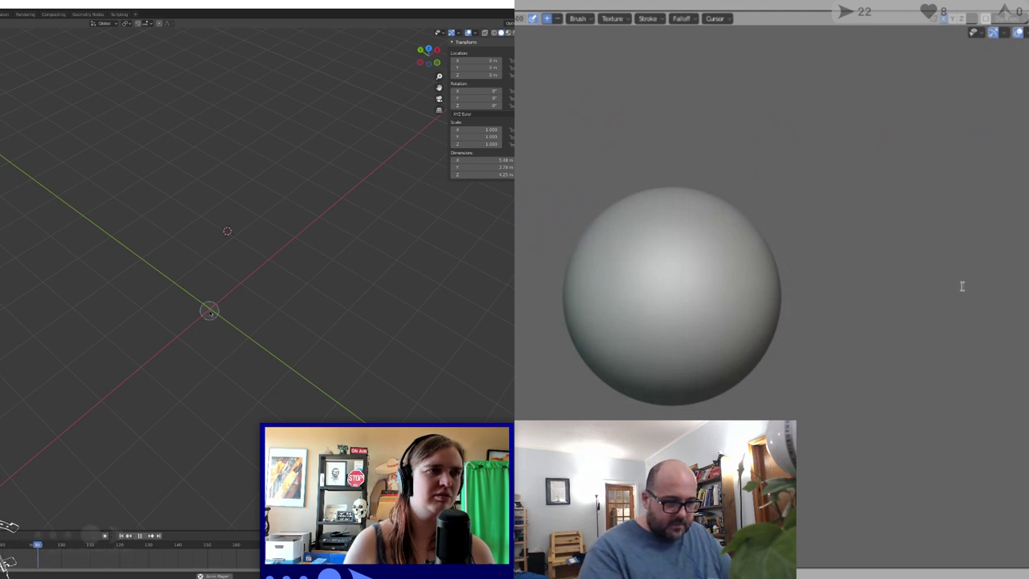
{"action": "right_click", "coordinate": [193, 311]}
{"action": "left_click", "coordinate": [147, 306]}
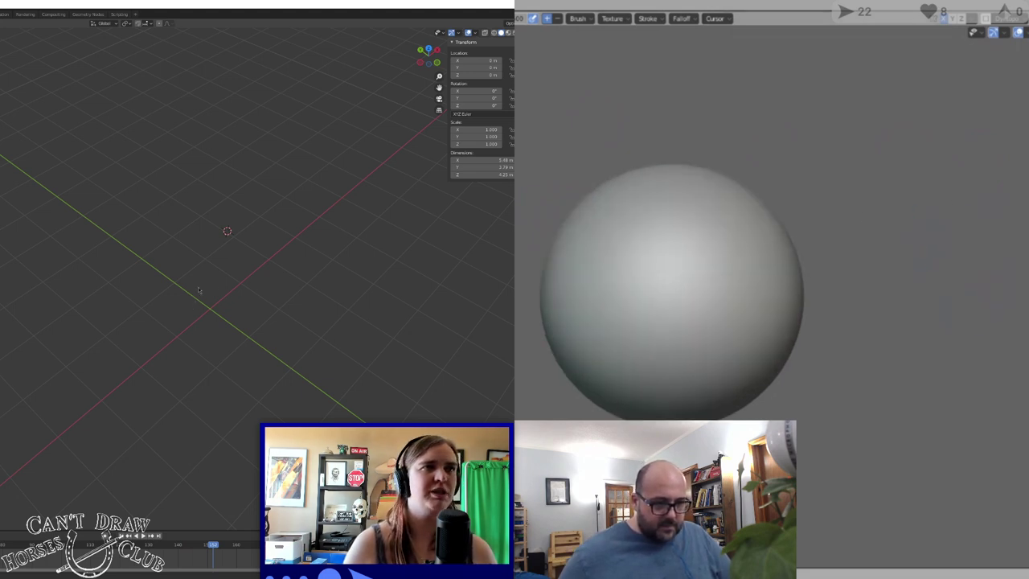
{"action": "key", "text": "shift+space"}
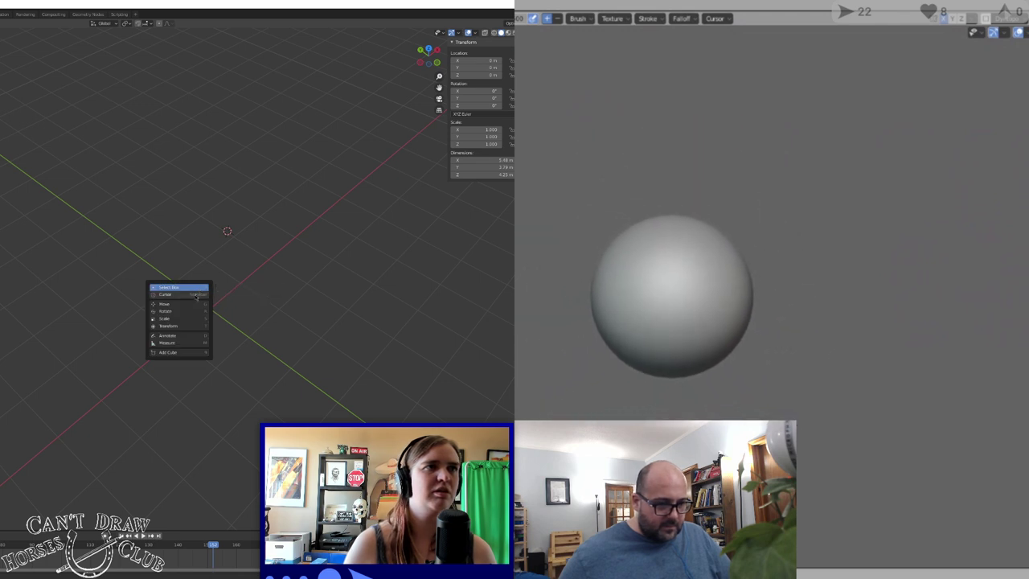
{"action": "left_click", "coordinate": [197, 296]}
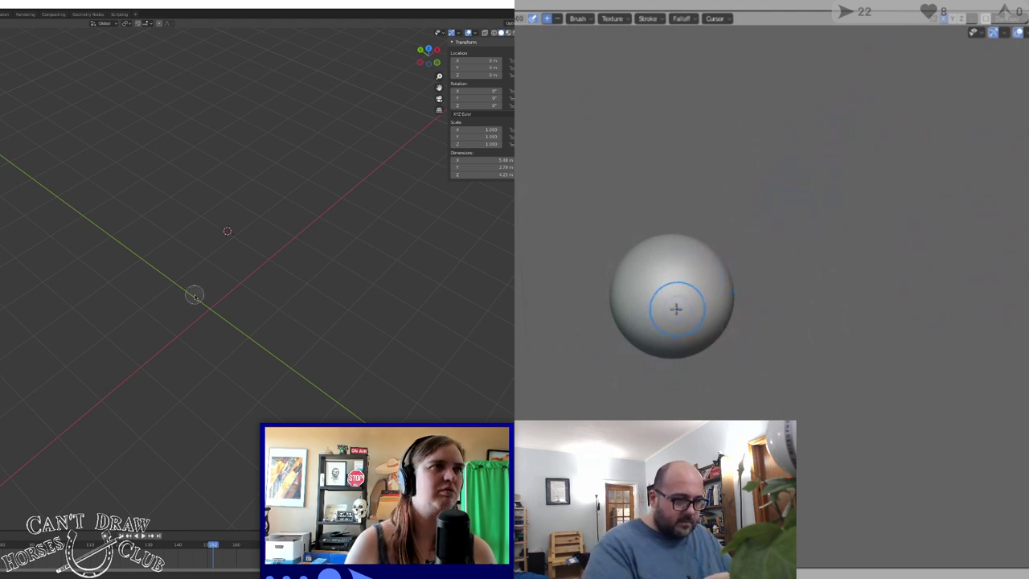
{"action": "mouse_move", "coordinate": [196, 297]}
{"action": "left_mouse_down"}
{"action": "mouse_move", "coordinate": [224, 312]}
{"action": "mouse_move", "coordinate": [211, 390]}
{"action": "mouse_move", "coordinate": [263, 385]}
{"action": "mouse_move", "coordinate": [178, 317]}
{"action": "mouse_move", "coordinate": [216, 313]}
{"action": "mouse_move", "coordinate": [199, 306]}
{"action": "left_mouse_up"}
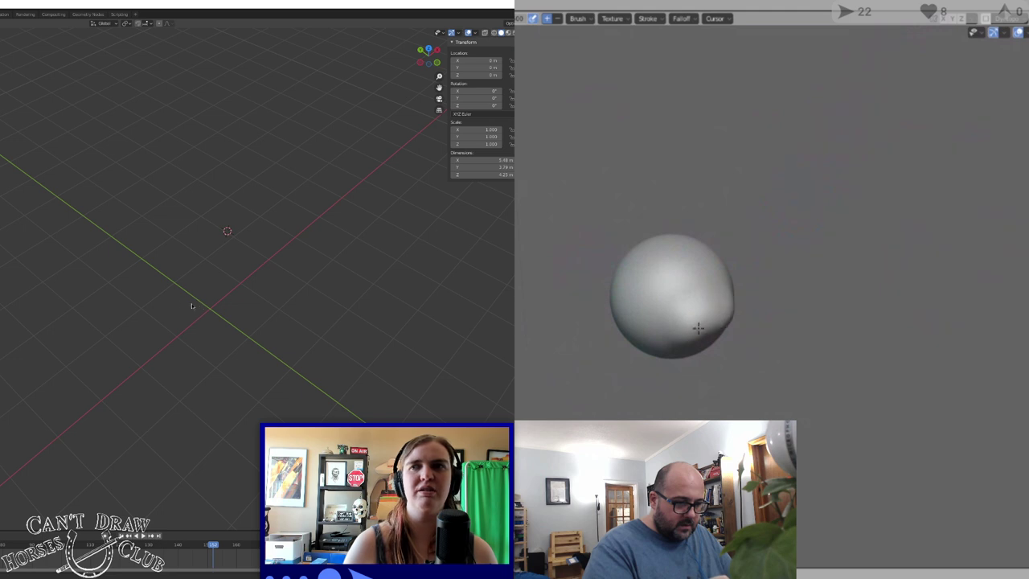
{"action": "key", "text": "ctrl+z"}
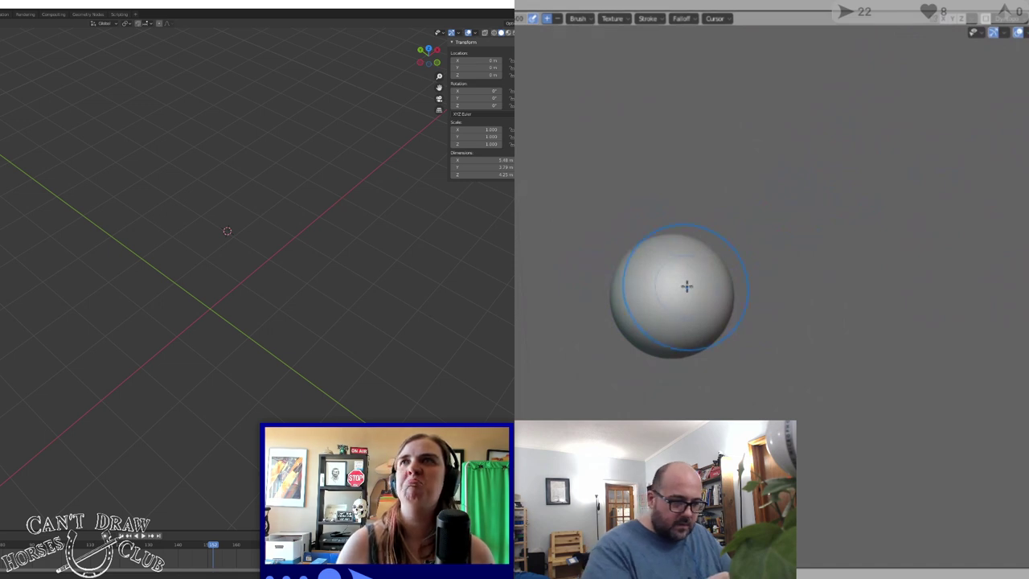
Snap the 3D cursor to the world origin in the empty scene while bulging one side of the sphere in the other
{"action": "mouse_move", "coordinate": [705, 334]}
{"action": "left_mouse_down"}
{"action": "mouse_move", "coordinate": [733, 305]}
{"action": "mouse_move", "coordinate": [709, 342]}
{"action": "left_mouse_up"}
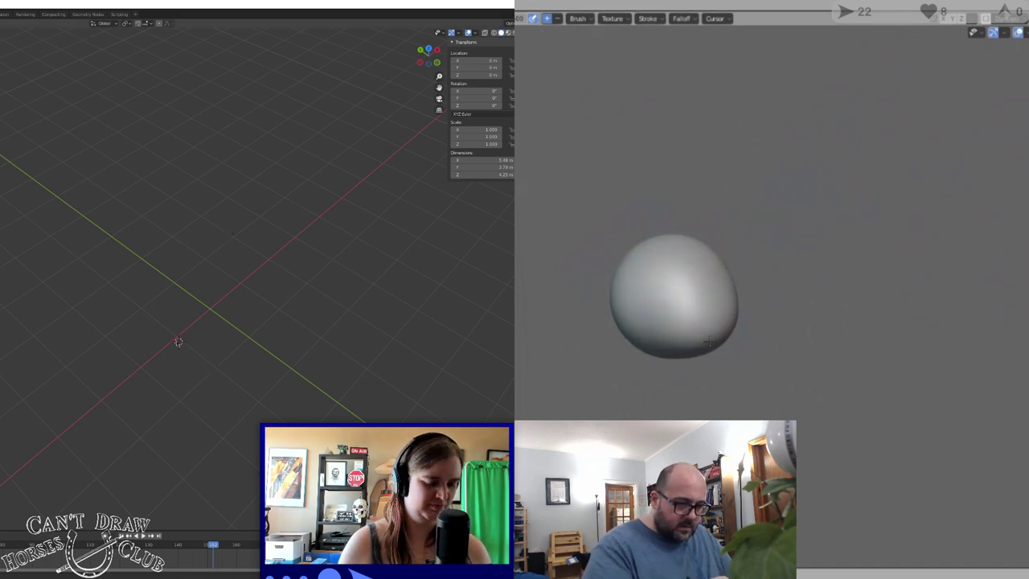
{"action": "key", "text": "shift+s"}
{"action": "mouse_move", "coordinate": [710, 294]}
{"action": "left_mouse_down"}
{"action": "mouse_move", "coordinate": [736, 294]}
{"action": "mouse_move", "coordinate": [719, 324]}
{"action": "left_mouse_up"}
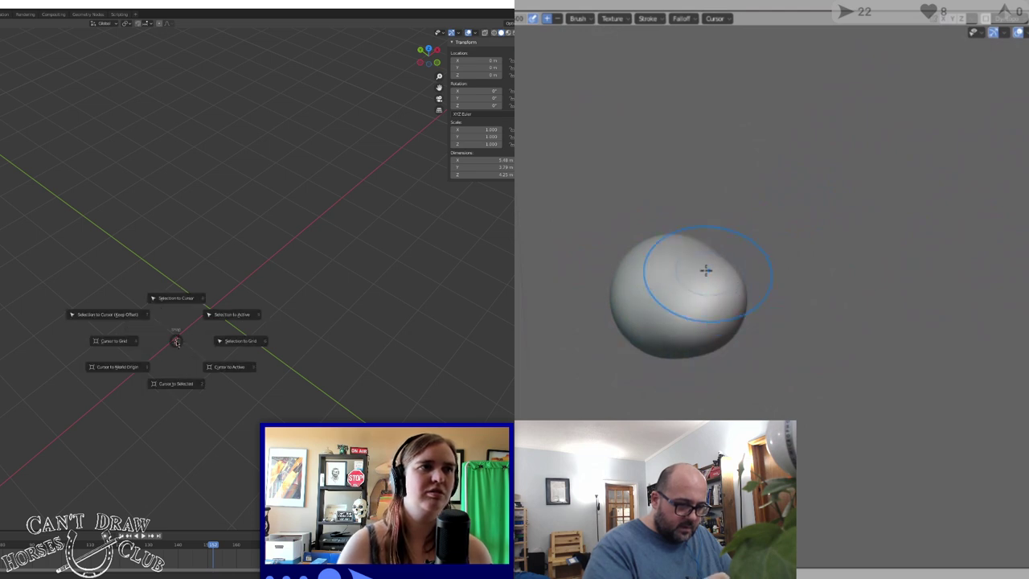
{"action": "left_click", "coordinate": [118, 366]}
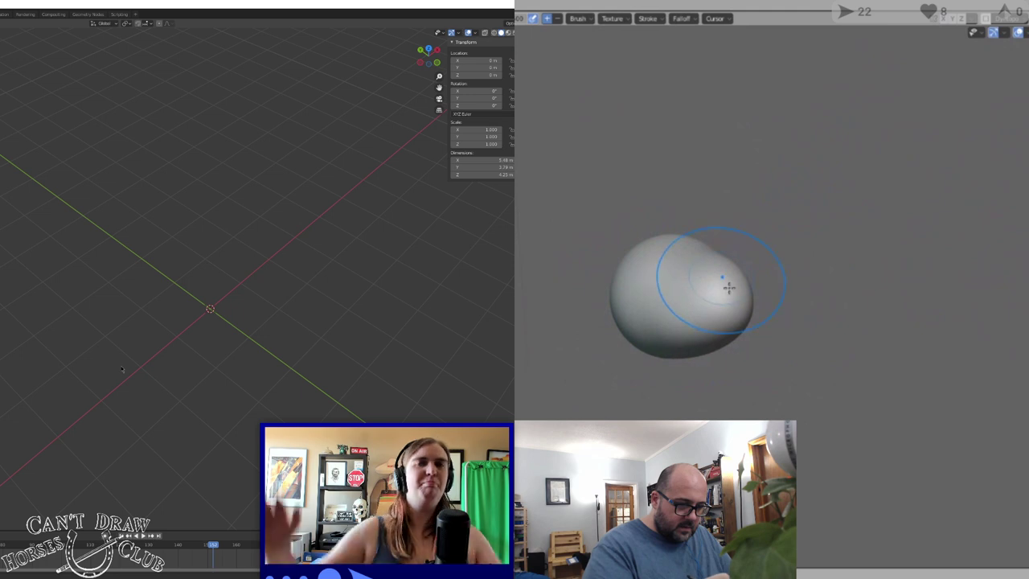
Stretch the sphere into an elongated lump with broad sculpting strokes on several sides, undoing the last stroke
{"action": "left_click_drag", "start_coordinate": [669, 322], "coordinate": [733, 322]}
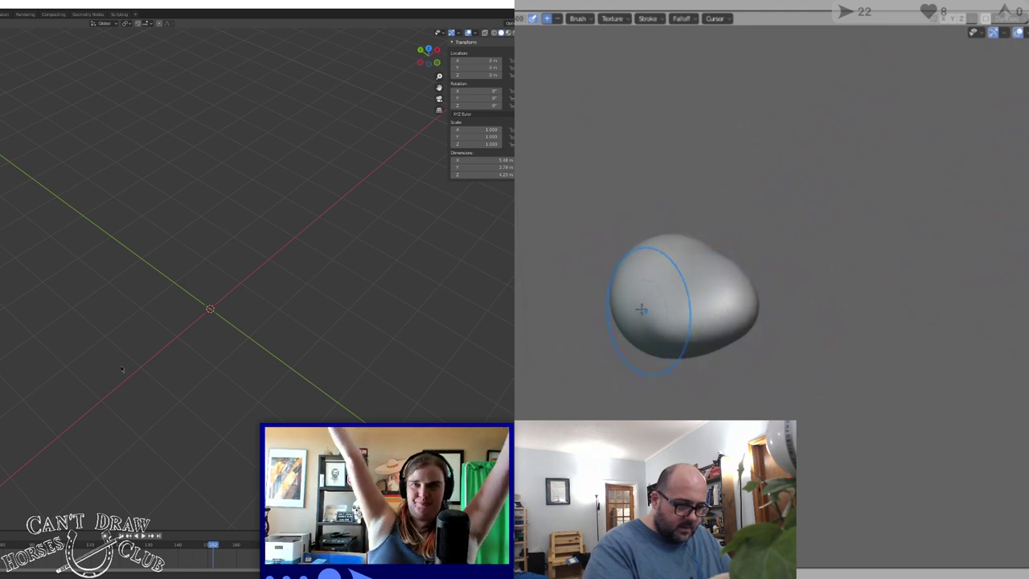
{"action": "left_click_drag", "start_coordinate": [660, 314], "coordinate": [699, 288]}
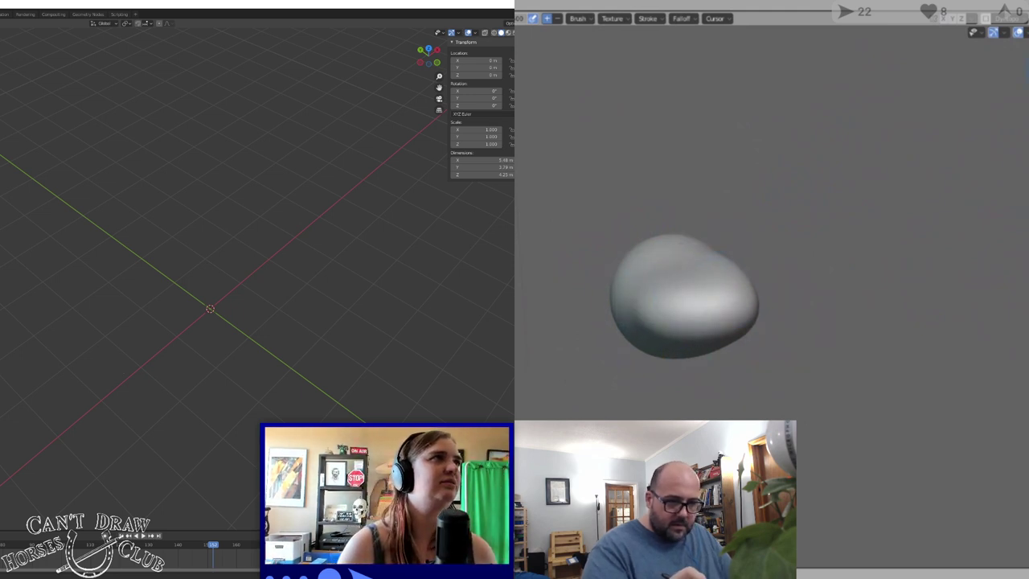
{"action": "mouse_move", "coordinate": [691, 297]}
{"action": "middle_mouse_down"}
{"action": "mouse_move", "coordinate": [641, 365]}
{"action": "mouse_move", "coordinate": [653, 369]}
{"action": "middle_mouse_up"}
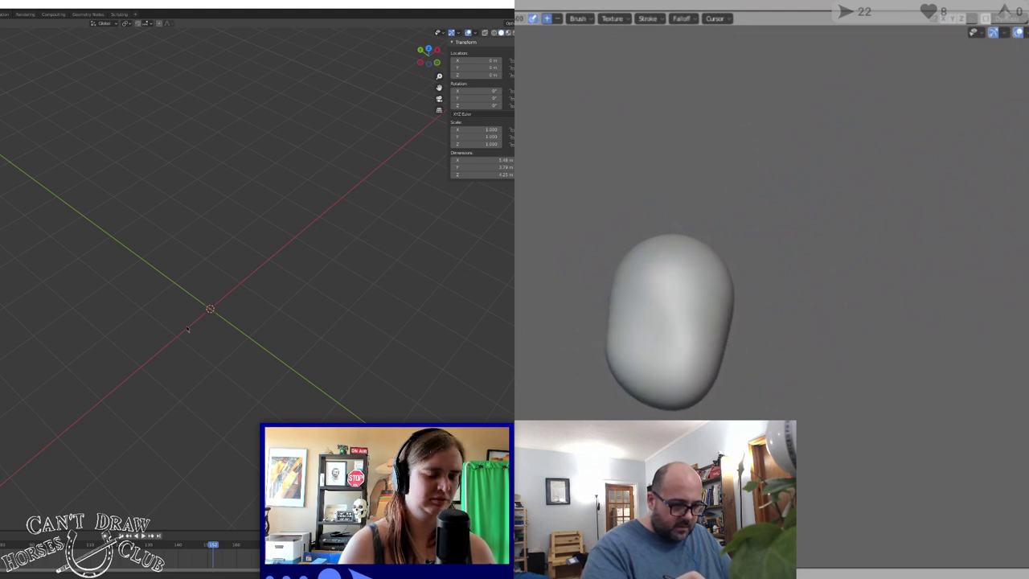
{"action": "middle_click_drag", "start_coordinate": [1011, 157], "coordinate": [1028, 144]}
{"action": "mouse_move", "coordinate": [731, 334]}
{"action": "left_mouse_down"}
{"action": "mouse_move", "coordinate": [717, 359]}
{"action": "mouse_move", "coordinate": [730, 318]}
{"action": "left_mouse_up"}
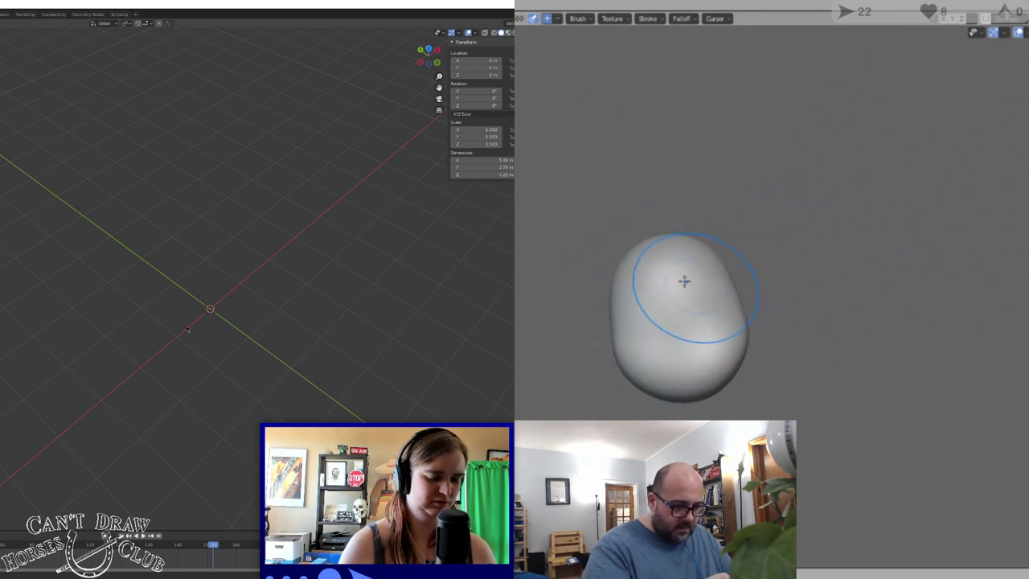
{"action": "mouse_move", "coordinate": [680, 289]}
{"action": "left_mouse_down"}
{"action": "mouse_move", "coordinate": [682, 340]}
{"action": "mouse_move", "coordinate": [640, 321]}
{"action": "mouse_move", "coordinate": [643, 278]}
{"action": "left_mouse_up"}
{"action": "left_click_drag", "start_coordinate": [709, 261], "coordinate": [731, 308]}
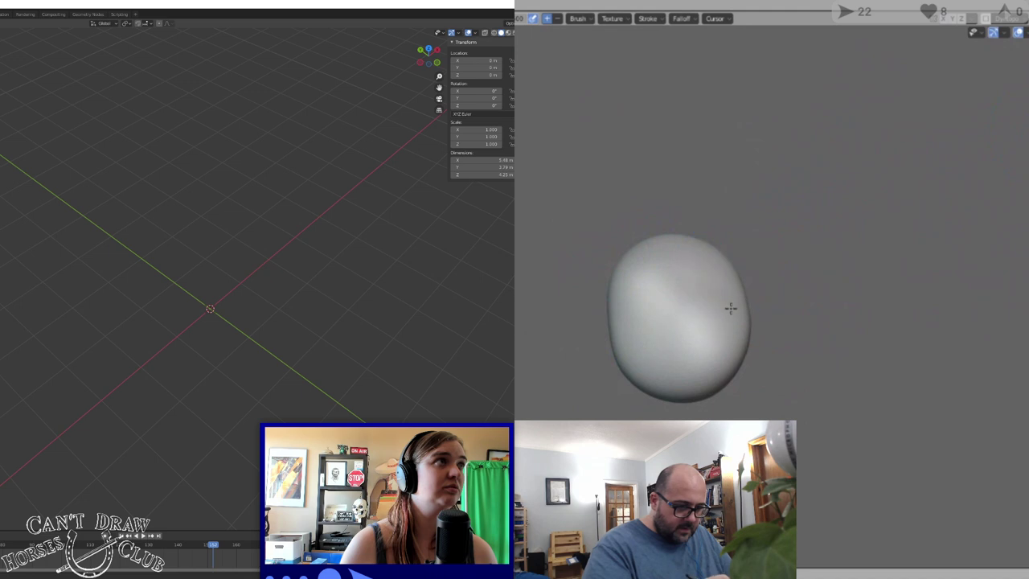
{"action": "middle_click_drag", "start_coordinate": [721, 261], "coordinate": [640, 248]}
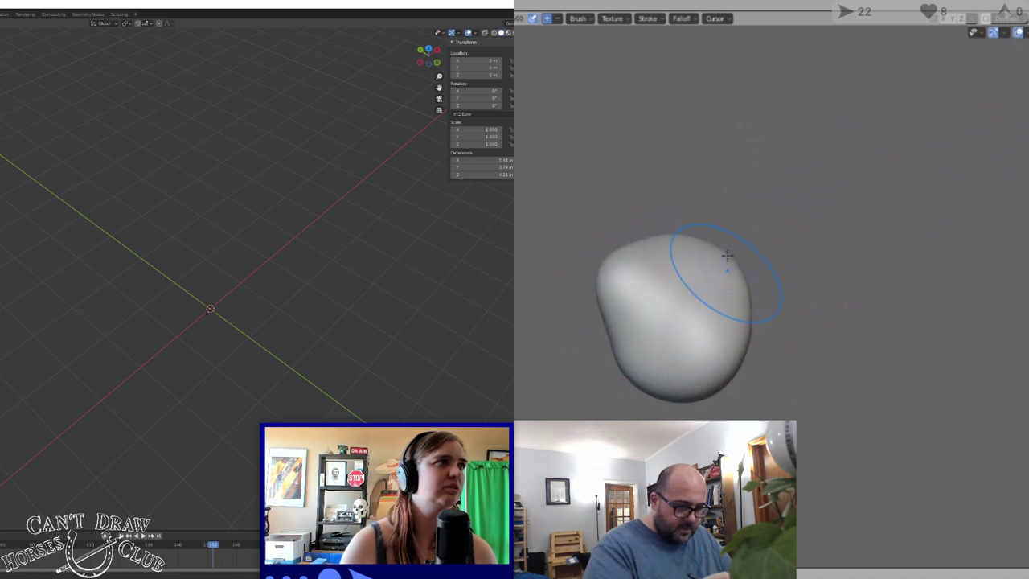
{"action": "key", "text": "ctrl+z"}
Sculpt the lump into protruding lobes with a deep dent, and set up a smooth sphere in Sculpt Mode in the other scene
{"action": "mouse_move", "coordinate": [728, 255]}
{"action": "left_mouse_down"}
{"action": "mouse_move", "coordinate": [726, 241]}
{"action": "mouse_move", "coordinate": [700, 232]}
{"action": "mouse_move", "coordinate": [726, 253]}
{"action": "mouse_move", "coordinate": [678, 234]}
{"action": "mouse_move", "coordinate": [606, 252]}
{"action": "mouse_move", "coordinate": [634, 324]}
{"action": "mouse_move", "coordinate": [619, 338]}
{"action": "mouse_move", "coordinate": [620, 327]}
{"action": "mouse_move", "coordinate": [683, 357]}
{"action": "left_mouse_up"}
{"action": "key", "text": "Tab"}
{"action": "middle_click_drag", "start_coordinate": [166, 472], "coordinate": [173, 360], "text": "shift"}
{"action": "left_click_drag", "start_coordinate": [683, 357], "coordinate": [705, 365]}
{"action": "middle_click_drag", "start_coordinate": [173, 359], "coordinate": [145, 271], "text": "shift"}
{"action": "left_click_drag", "start_coordinate": [705, 366], "coordinate": [627, 233]}
{"action": "mouse_move", "coordinate": [145, 270]}
{"action": "middle_mouse_down", "text": "shift"}
{"action": "mouse_move", "coordinate": [190, 291]}
{"action": "mouse_move", "coordinate": [156, 292]}
{"action": "middle_mouse_up", "text": "shift"}
{"action": "mouse_move", "coordinate": [628, 233]}
{"action": "left_mouse_down"}
{"action": "mouse_move", "coordinate": [703, 352]}
{"action": "mouse_move", "coordinate": [731, 216]}
{"action": "mouse_move", "coordinate": [618, 239]}
{"action": "mouse_move", "coordinate": [638, 251]}
{"action": "mouse_move", "coordinate": [704, 215]}
{"action": "left_mouse_up"}
{"action": "scroll", "coordinate": [218, 305], "scroll_direction": "up", "scroll_amount": 5}
{"action": "middle_click_drag", "start_coordinate": [293, 305], "coordinate": [194, 325], "text": "shift"}
{"action": "scroll", "coordinate": [809, 212], "scroll_direction": "up", "scroll_amount": 3}
{"action": "mouse_move", "coordinate": [781, 211]}
{"action": "middle_mouse_down"}
{"action": "mouse_move", "coordinate": [821, 200]}
{"action": "mouse_move", "coordinate": [873, 156]}
{"action": "mouse_move", "coordinate": [958, 198]}
{"action": "mouse_move", "coordinate": [922, 180]}
{"action": "mouse_move", "coordinate": [900, 212]}
{"action": "mouse_move", "coordinate": [924, 193]}
{"action": "mouse_move", "coordinate": [953, 218]}
{"action": "mouse_move", "coordinate": [938, 241]}
{"action": "mouse_move", "coordinate": [914, 216]}
{"action": "mouse_move", "coordinate": [723, 253]}
{"action": "mouse_move", "coordinate": [588, 225]}
{"action": "mouse_move", "coordinate": [597, 160]}
{"action": "mouse_move", "coordinate": [620, 176]}
{"action": "mouse_move", "coordinate": [635, 172]}
{"action": "middle_mouse_up"}
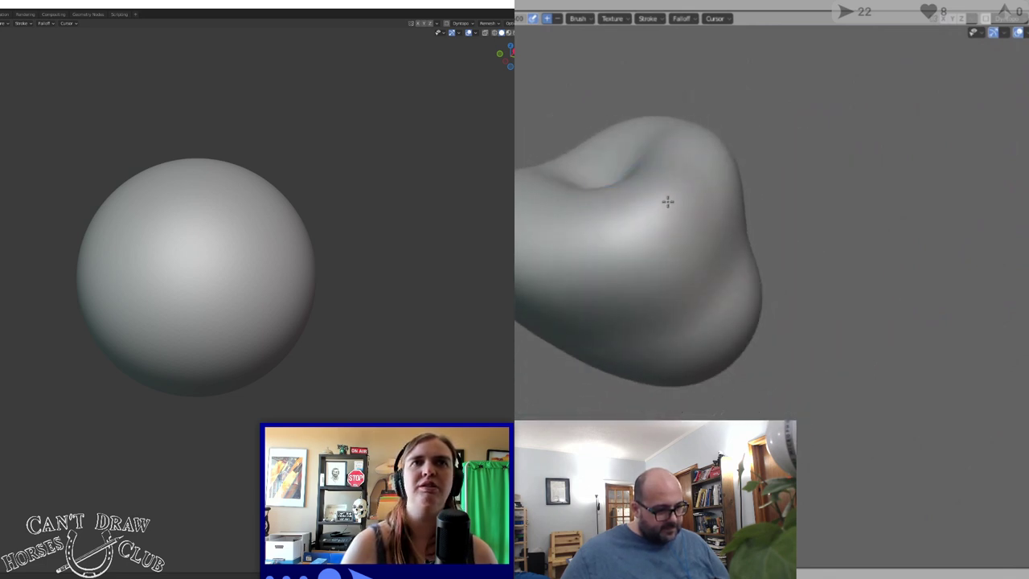
{"action": "mouse_move", "coordinate": [726, 171]}
{"action": "middle_mouse_down"}
{"action": "mouse_move", "coordinate": [774, 212]}
{"action": "mouse_move", "coordinate": [804, 161]}
{"action": "mouse_move", "coordinate": [985, 164]}
{"action": "mouse_move", "coordinate": [994, 209]}
{"action": "mouse_move", "coordinate": [986, 212]}
{"action": "middle_mouse_up"}
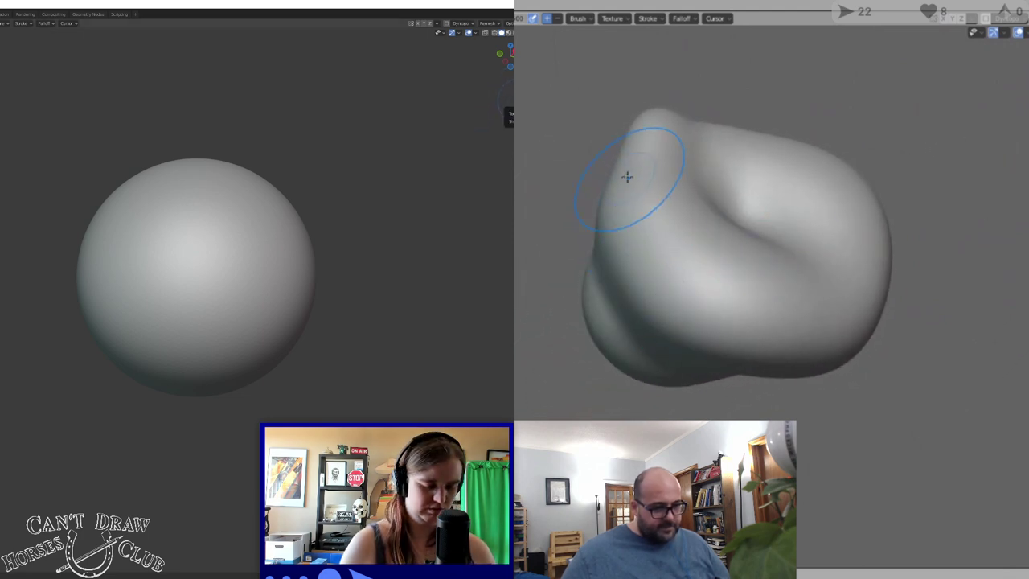
Undo all the trial strokes on the lobed lump, back to the plain round sphere
{"action": "key", "text": "ctrl+z"}
{"action": "key", "text": "ctrl+z"}
{"action": "key", "text": "ctrl+z"}
{"action": "key", "text": "ctrl+z"}
{"action": "key", "text": "ctrl+z"}
{"action": "key", "text": "ctrl+z"}
{"action": "key", "text": "n"}
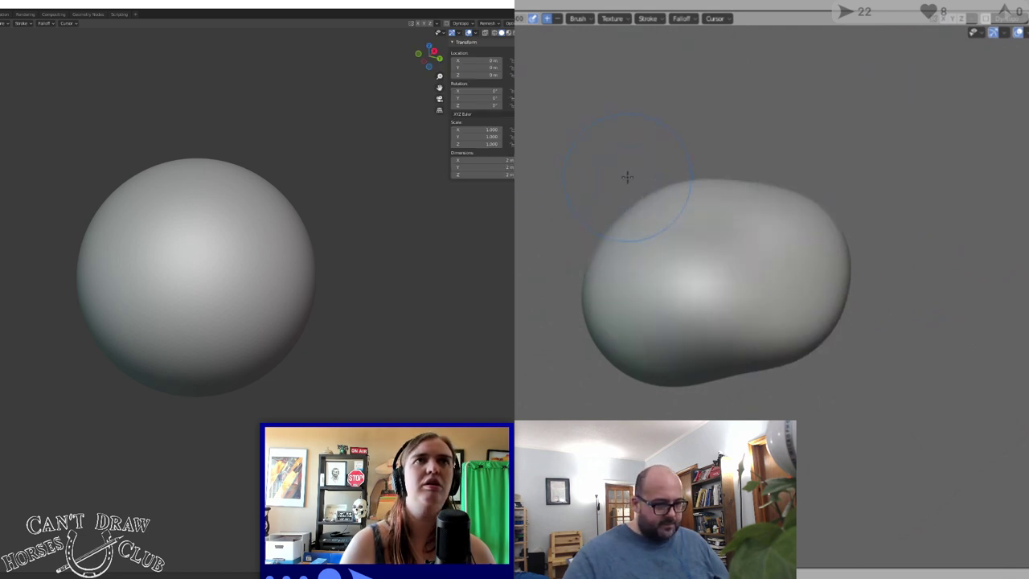
{"action": "key", "text": "ctrl+z"}
{"action": "key", "text": "ctrl+z"}
{"action": "key", "text": "ctrl+z"}
{"action": "key", "text": "ctrl+z"}
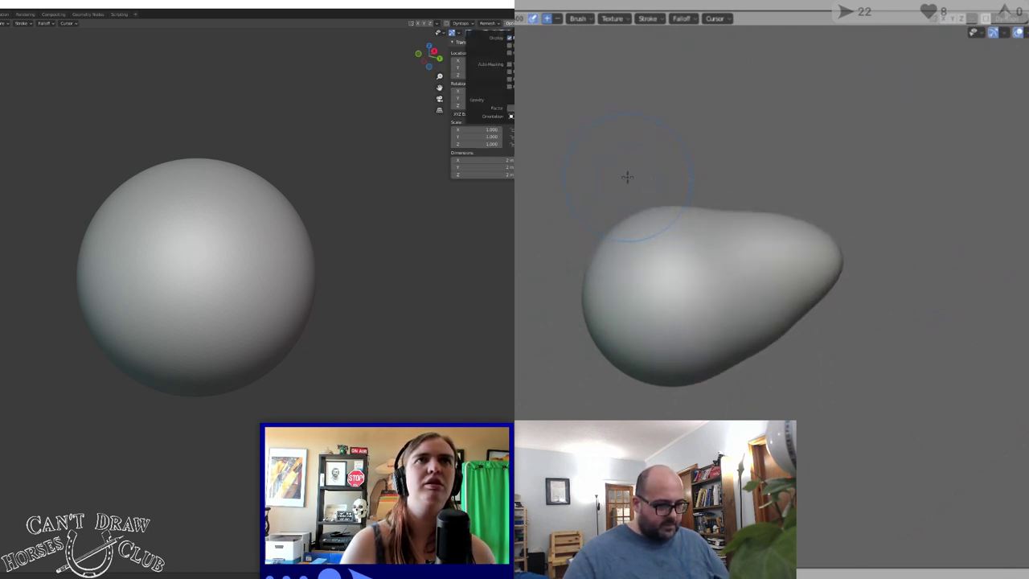
{"action": "key", "text": "ctrl+z"}
{"action": "key", "text": "ctrl+z"}
{"action": "key", "text": "ctrl+z"}
{"action": "key", "text": "ctrl+z"}
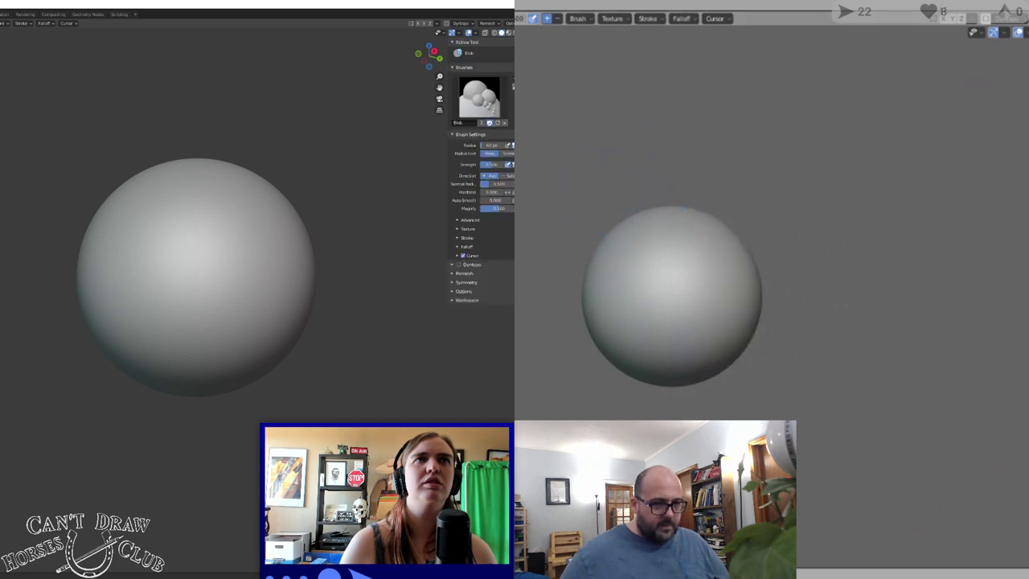
Toggle the sphere's mirror symmetry axis and test it with trial strokes, undoing each one
{"action": "left_click", "coordinate": [945, 19]}
{"action": "scroll", "coordinate": [916, 134], "scroll_direction": "up", "scroll_amount": 2}
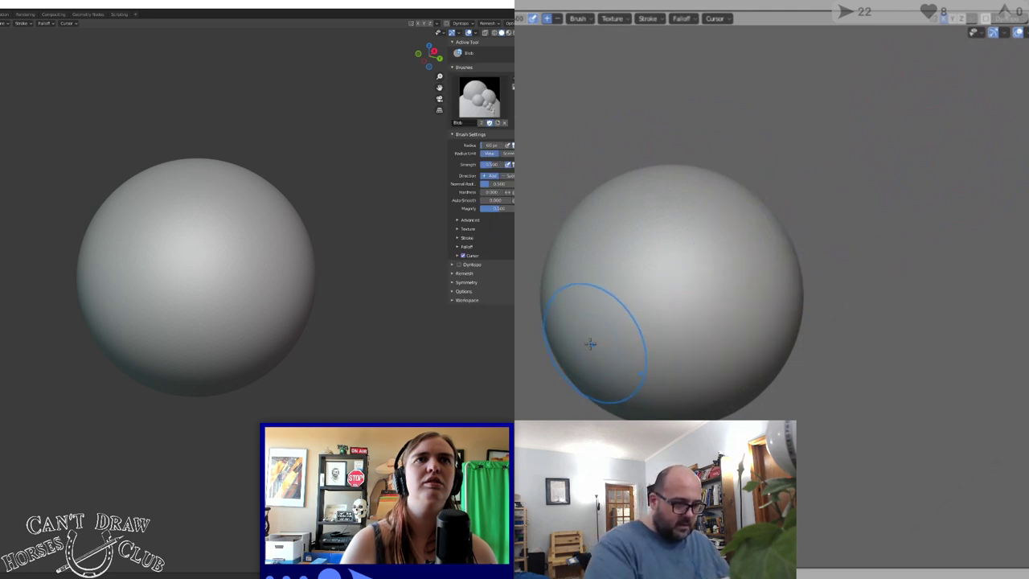
{"action": "mouse_move", "coordinate": [590, 344]}
{"action": "left_mouse_down"}
{"action": "mouse_move", "coordinate": [709, 380]}
{"action": "mouse_move", "coordinate": [776, 350]}
{"action": "left_mouse_up"}
{"action": "key", "text": "ctrl+z"}
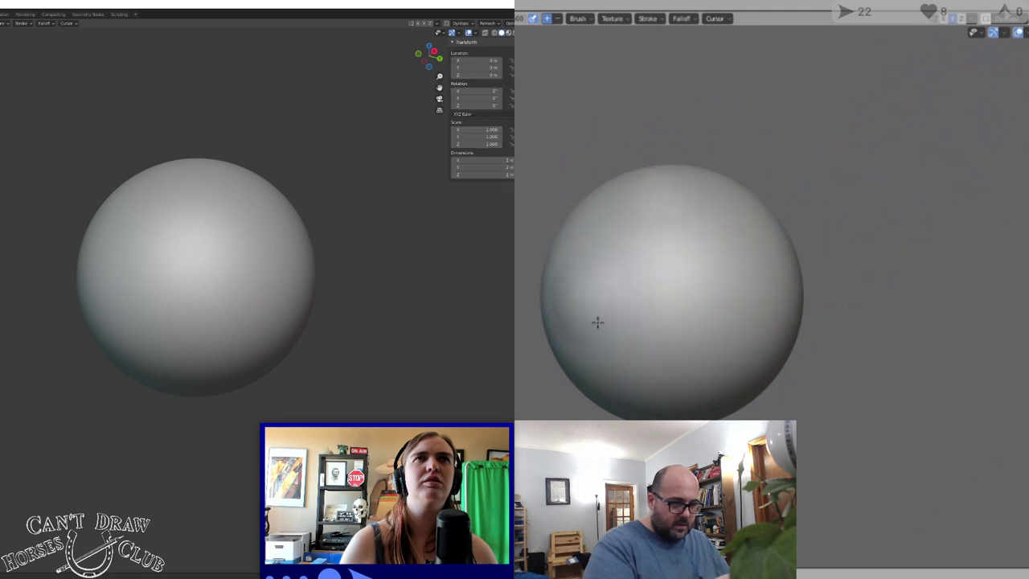
{"action": "left_click_drag", "start_coordinate": [597, 322], "coordinate": [684, 378]}
{"action": "key", "text": "ctrl+z"}
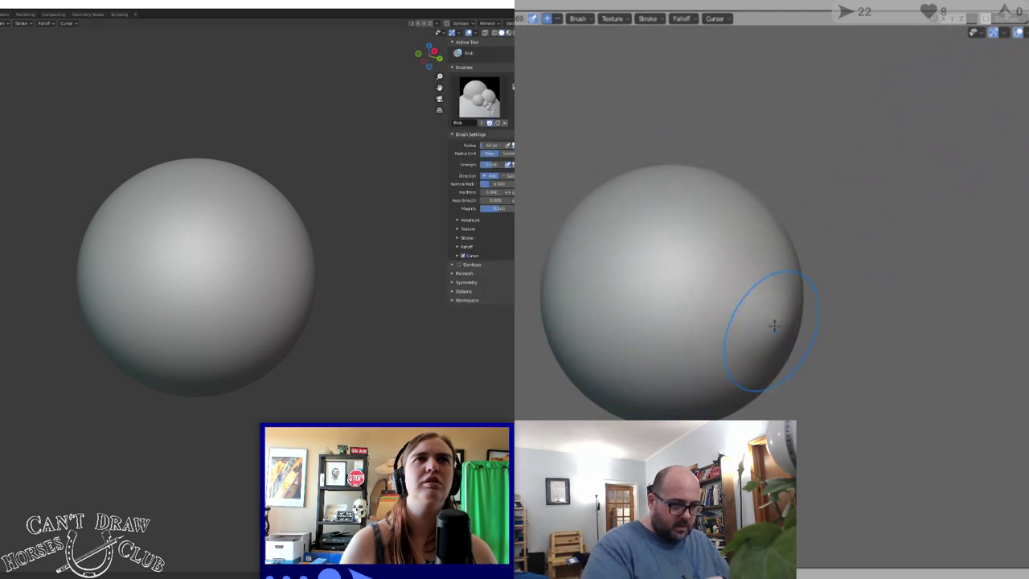
Enable Y-axis mirror symmetry for the lighter scene's sphere and check the options and workspace settings in the darker scene
{"action": "left_click", "coordinate": [452, 291]}
{"action": "left_click", "coordinate": [453, 291]}
{"action": "left_click", "coordinate": [952, 19]}
{"action": "scroll", "coordinate": [672, 293], "scroll_direction": "up", "scroll_amount": 1}
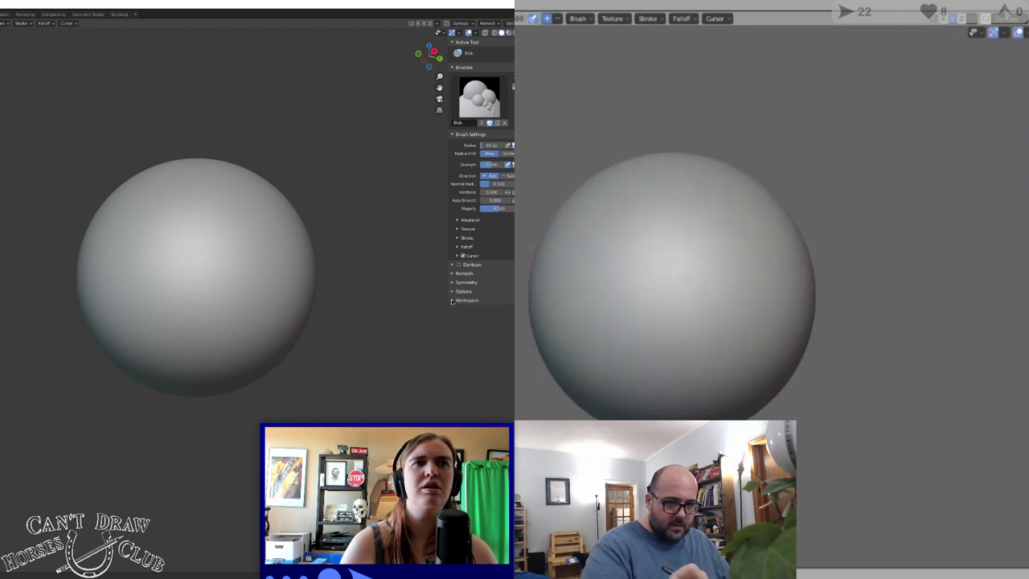
{"action": "scroll", "coordinate": [672, 295], "scroll_direction": "down", "scroll_amount": 4}
{"action": "left_click", "coordinate": [452, 301]}
Pull the symmetric sphere into a bulging lump with broad strokes, and check the symmetry and advanced brush settings in the other scene
{"action": "mouse_move", "coordinate": [641, 313]}
{"action": "left_mouse_down"}
{"action": "mouse_move", "coordinate": [642, 346]}
{"action": "mouse_move", "coordinate": [664, 359]}
{"action": "mouse_move", "coordinate": [725, 338]}
{"action": "left_mouse_up"}
{"action": "left_click", "coordinate": [453, 300]}
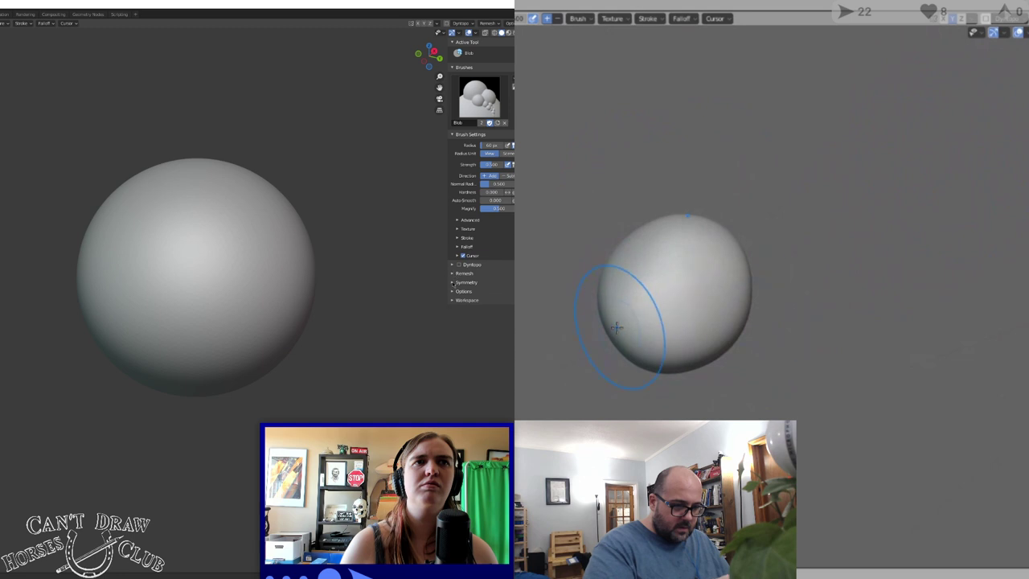
{"action": "left_click", "coordinate": [453, 282]}
{"action": "left_click_drag", "start_coordinate": [617, 326], "coordinate": [760, 312]}
{"action": "left_click_drag", "start_coordinate": [650, 325], "coordinate": [745, 266]}
{"action": "left_click", "coordinate": [453, 283]}
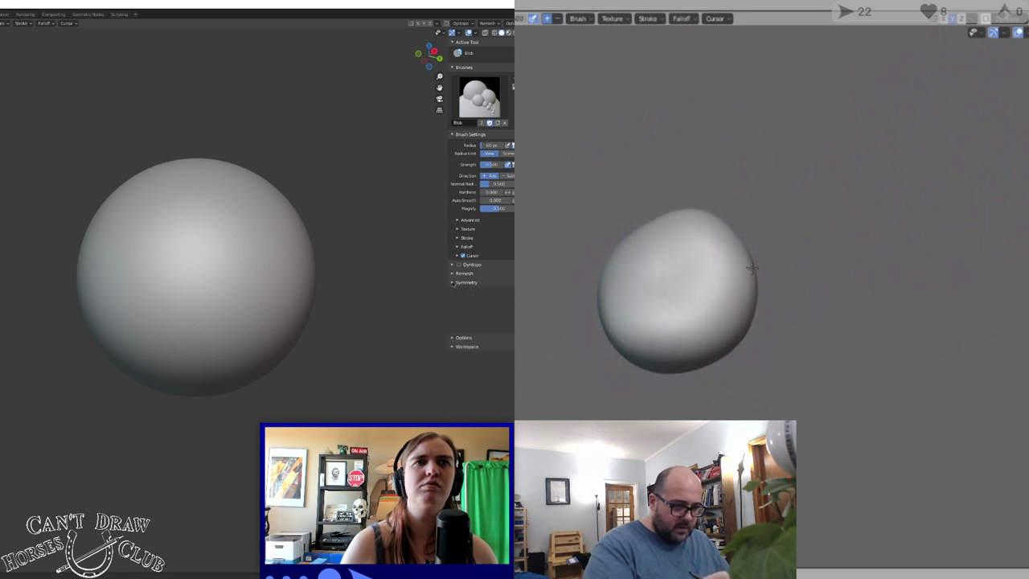
{"action": "left_click_drag", "start_coordinate": [675, 292], "coordinate": [795, 243]}
{"action": "left_click", "coordinate": [458, 221]}
{"action": "mouse_move", "coordinate": [794, 243]}
{"action": "middle_mouse_down"}
{"action": "mouse_move", "coordinate": [792, 330]}
{"action": "mouse_move", "coordinate": [1013, 182]}
{"action": "mouse_move", "coordinate": [994, 165]}
{"action": "middle_mouse_up"}
{"action": "left_click", "coordinate": [459, 221]}
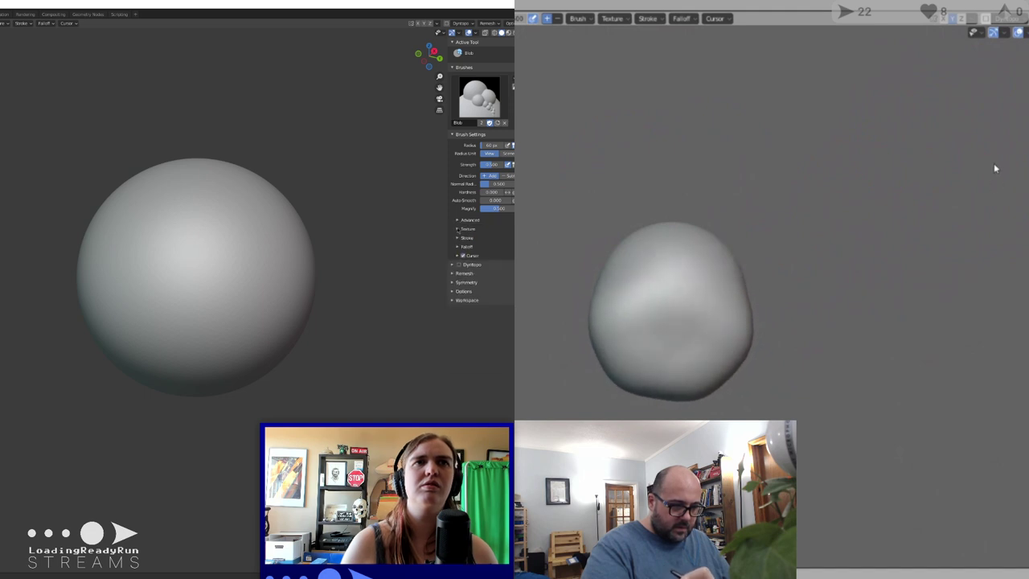
Swell the lump's upper half with broad mirrored strokes, and look over the Blob brush's texture settings in the other scene
{"action": "left_click", "coordinate": [457, 230]}
{"action": "mouse_move", "coordinate": [663, 340]}
{"action": "left_mouse_down"}
{"action": "mouse_move", "coordinate": [693, 347]}
{"action": "mouse_move", "coordinate": [670, 373]}
{"action": "mouse_move", "coordinate": [707, 358]}
{"action": "left_mouse_up"}
{"action": "left_click", "coordinate": [484, 271]}
{"action": "left_click", "coordinate": [479, 271]}
{"action": "mouse_move", "coordinate": [609, 335]}
{"action": "left_mouse_down"}
{"action": "mouse_move", "coordinate": [691, 382]}
{"action": "mouse_move", "coordinate": [657, 333]}
{"action": "mouse_move", "coordinate": [712, 317]}
{"action": "left_mouse_up"}
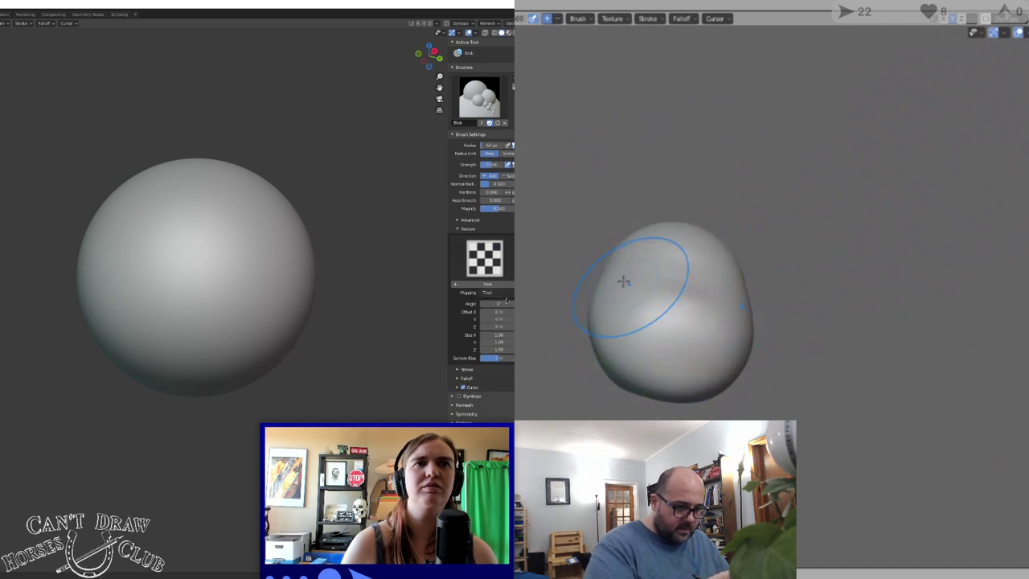
{"action": "left_click_drag", "start_coordinate": [624, 282], "coordinate": [724, 287]}
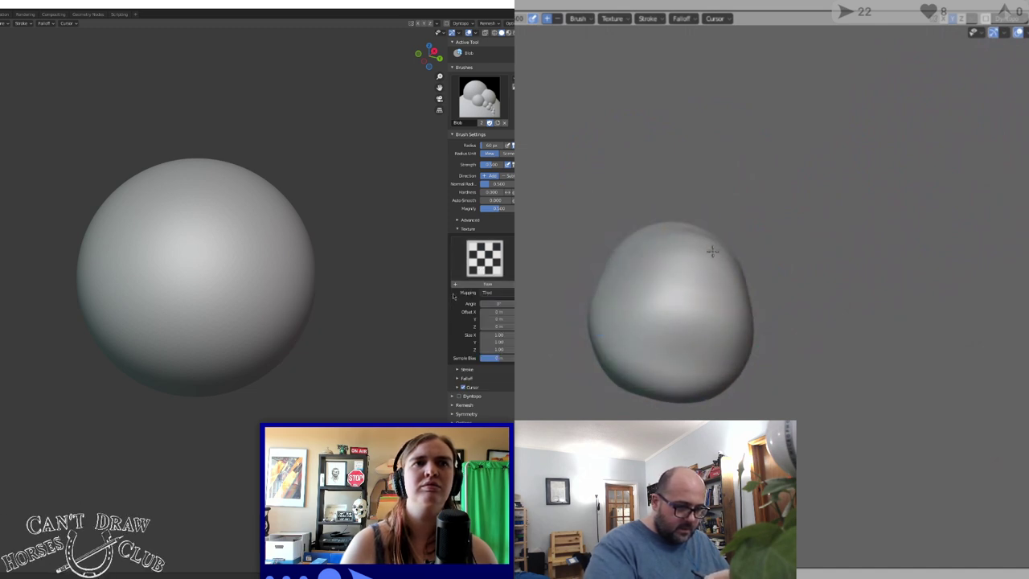
{"action": "left_click_drag", "start_coordinate": [661, 244], "coordinate": [608, 310]}
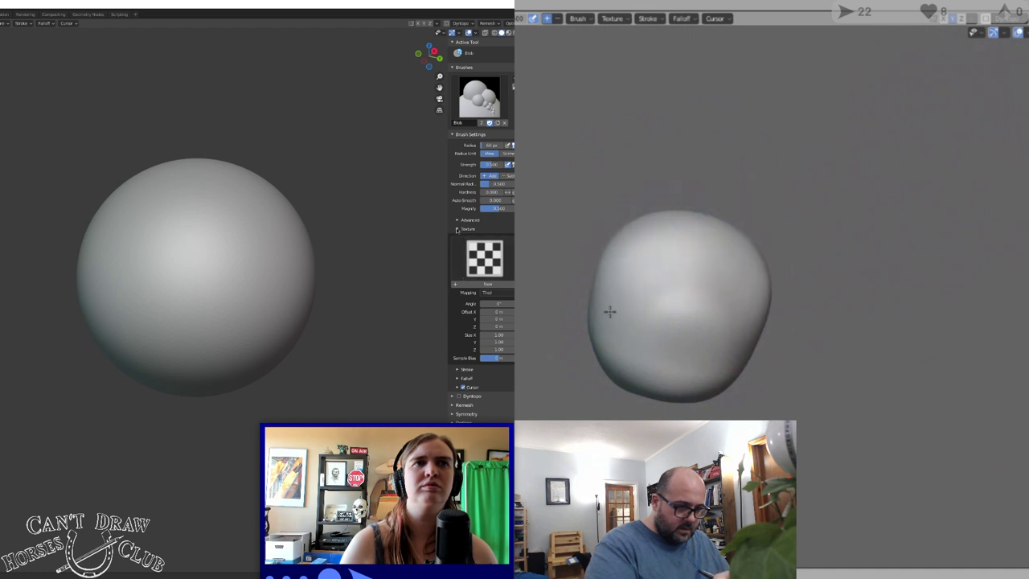
{"action": "left_click", "coordinate": [461, 229]}
Add bulk to the sides and front of the lump, and collapse the Blob brush settings in the other scene
{"action": "left_click_drag", "start_coordinate": [756, 282], "coordinate": [717, 362]}
{"action": "mouse_move", "coordinate": [733, 327]}
{"action": "left_mouse_down"}
{"action": "mouse_move", "coordinate": [710, 314]}
{"action": "mouse_move", "coordinate": [683, 342]}
{"action": "left_mouse_up"}
{"action": "left_click", "coordinate": [460, 134]}
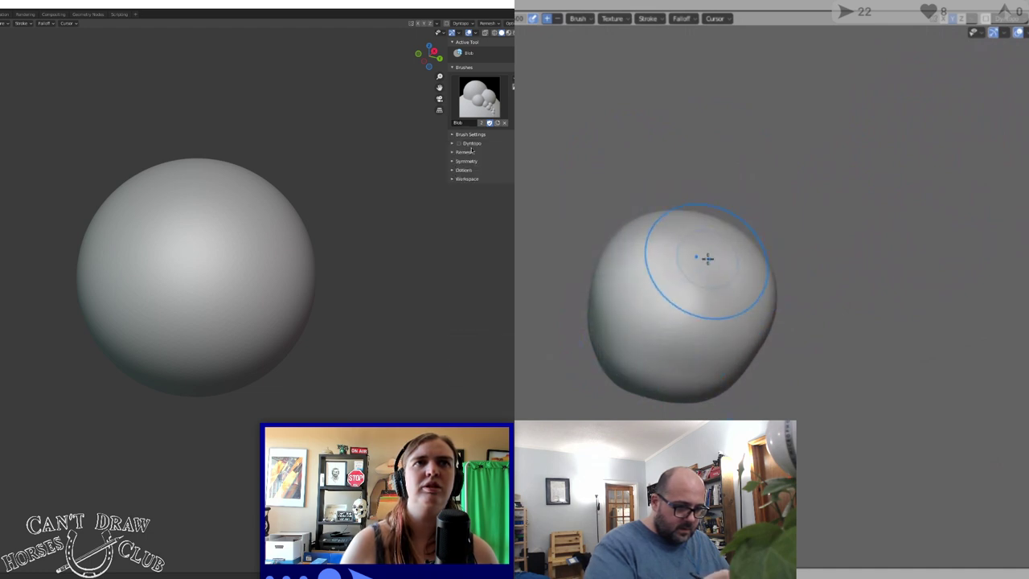
{"action": "left_click_drag", "start_coordinate": [708, 260], "coordinate": [751, 330]}
{"action": "mouse_move", "coordinate": [607, 319]}
{"action": "left_mouse_down"}
{"action": "mouse_move", "coordinate": [680, 346]}
{"action": "mouse_move", "coordinate": [724, 322]}
{"action": "mouse_move", "coordinate": [716, 278]}
{"action": "mouse_move", "coordinate": [682, 239]}
{"action": "mouse_move", "coordinate": [738, 236]}
{"action": "mouse_move", "coordinate": [633, 238]}
{"action": "left_mouse_up"}
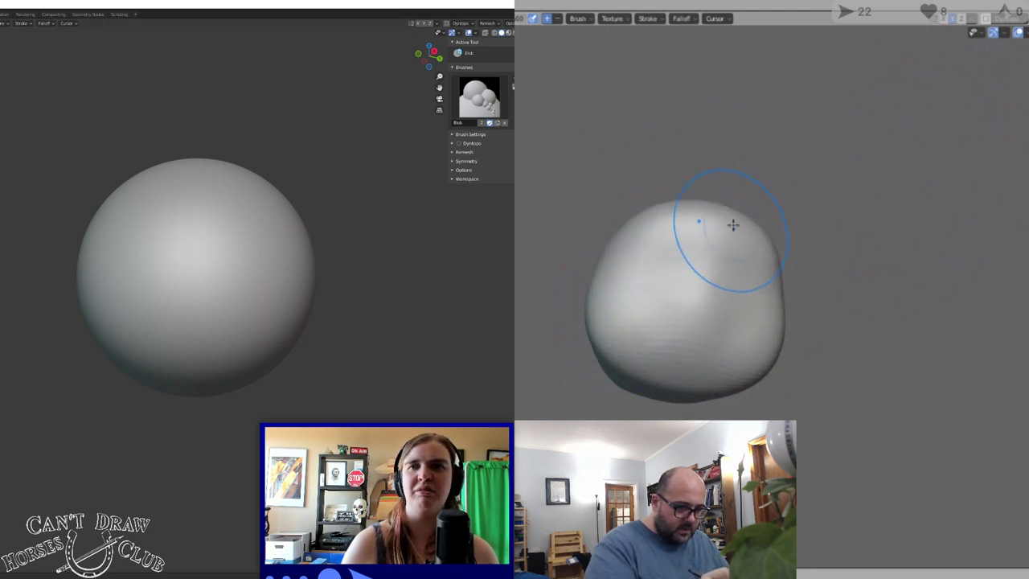
Shape a rounded ridge across the top of the lump and form shallow hollows beneath it
{"action": "left_click_drag", "start_coordinate": [742, 243], "coordinate": [770, 253]}
{"action": "left_click_drag", "start_coordinate": [657, 225], "coordinate": [804, 244]}
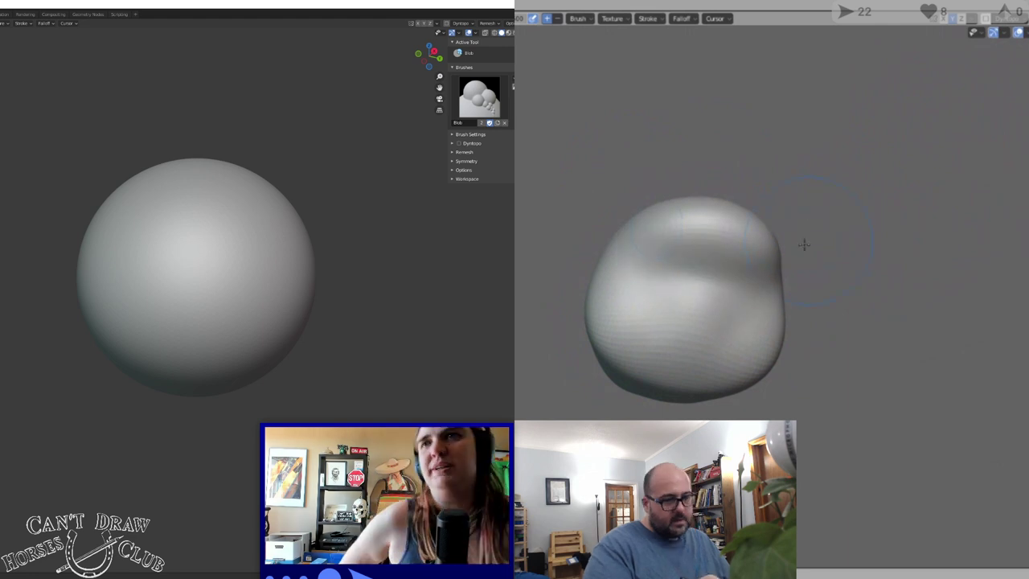
{"action": "left_click_drag", "start_coordinate": [739, 230], "coordinate": [678, 210]}
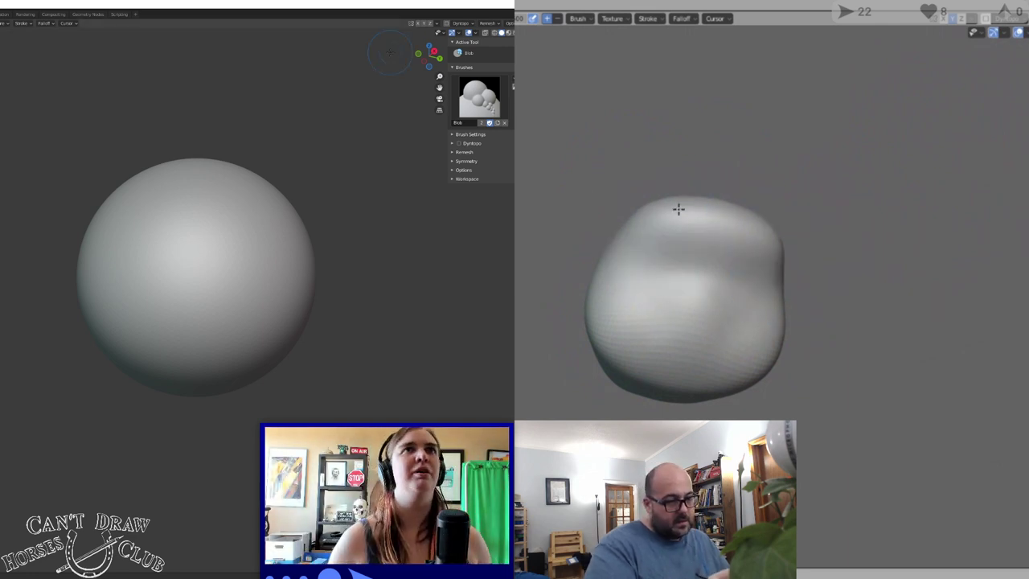
{"action": "left_click_drag", "start_coordinate": [736, 292], "coordinate": [703, 307]}
{"action": "left_click_drag", "start_coordinate": [761, 273], "coordinate": [722, 296]}
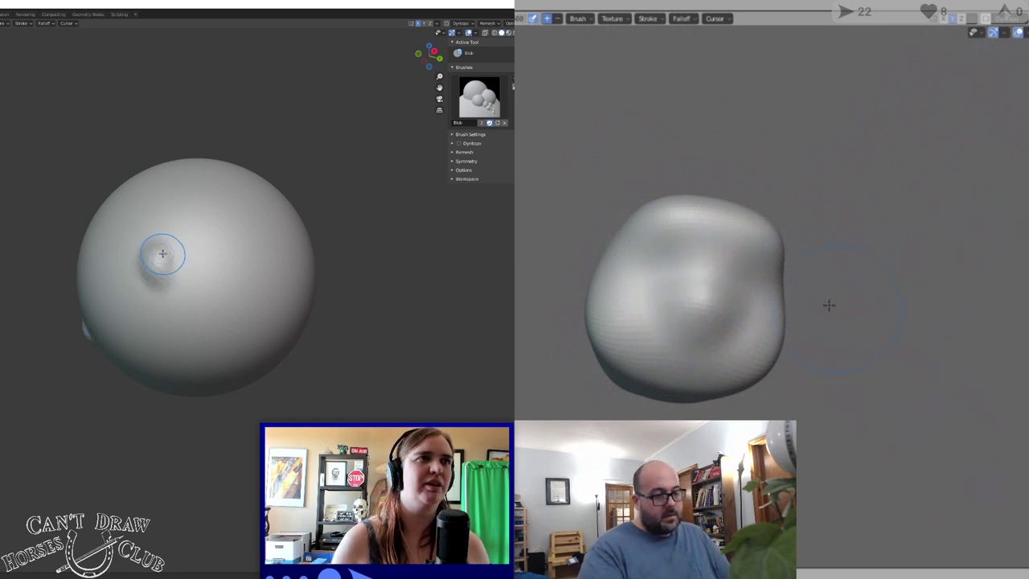
Remesh the smooth sphere with its mirrored Blob bumps, and fill out the edge of the lump in the other scene
{"action": "middle_click_drag", "start_coordinate": [162, 254], "coordinate": [220, 242]}
{"action": "left_click_drag", "start_coordinate": [780, 269], "coordinate": [789, 290]}
{"action": "middle_click_drag", "start_coordinate": [220, 241], "coordinate": [219, 249]}
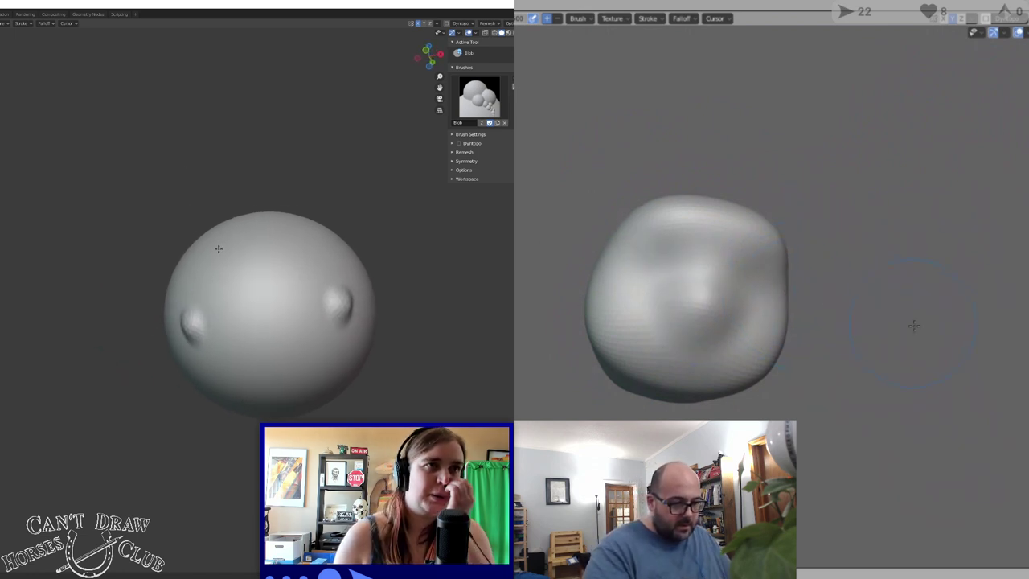
{"action": "left_click_drag", "start_coordinate": [1028, 80], "coordinate": [1018, 117]}
{"action": "key", "text": "ctrl+r"}
{"action": "mouse_move", "coordinate": [1017, 118]}
{"action": "middle_mouse_down"}
{"action": "mouse_move", "coordinate": [960, 120]}
{"action": "mouse_move", "coordinate": [963, 142]}
{"action": "mouse_move", "coordinate": [1013, 114]}
{"action": "mouse_move", "coordinate": [973, 108]}
{"action": "mouse_move", "coordinate": [986, 58]}
{"action": "mouse_move", "coordinate": [933, 180]}
{"action": "middle_mouse_up"}
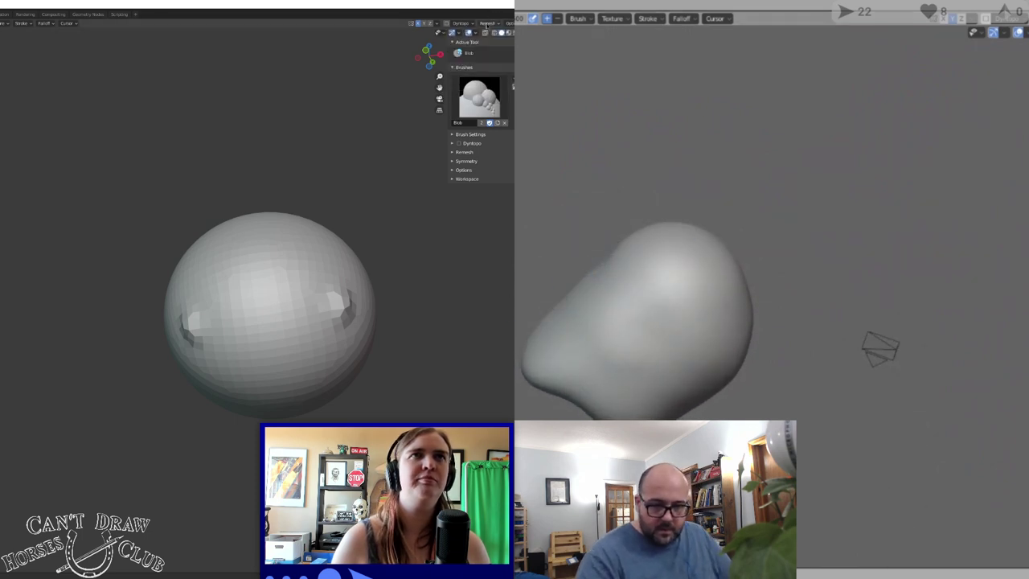
Set the lump's brush to subtract and carve into its surface, and set a new remesh voxel size for the bumpy sphere
{"action": "left_click", "coordinate": [557, 19]}
{"action": "left_click", "coordinate": [498, 24]}
{"action": "mouse_move", "coordinate": [671, 260]}
{"action": "left_mouse_down"}
{"action": "mouse_move", "coordinate": [714, 297]}
{"action": "mouse_move", "coordinate": [622, 279]}
{"action": "mouse_move", "coordinate": [726, 351]}
{"action": "mouse_move", "coordinate": [669, 249]}
{"action": "mouse_move", "coordinate": [700, 276]}
{"action": "mouse_move", "coordinate": [645, 274]}
{"action": "mouse_move", "coordinate": [710, 297]}
{"action": "mouse_move", "coordinate": [674, 345]}
{"action": "mouse_move", "coordinate": [706, 311]}
{"action": "left_mouse_up"}
{"action": "double_click", "coordinate": [500, 38]}
{"action": "type", "text": ".0"}
{"action": "key", "text": "Return"}
{"action": "middle_click_drag", "start_coordinate": [1025, 76], "coordinate": [1025, 36]}
{"action": "left_click", "coordinate": [489, 24]}
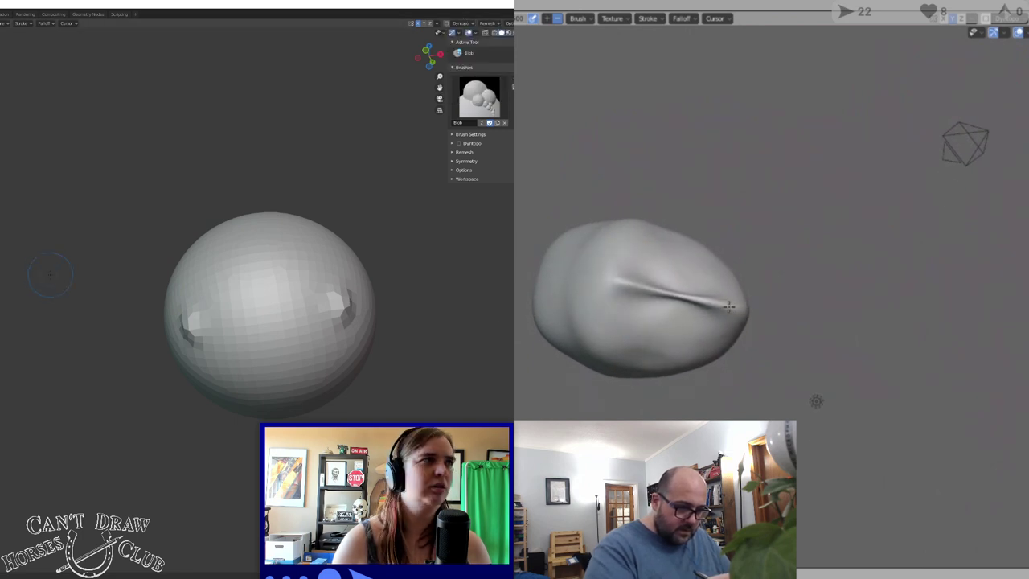
Carve a sharp crease along the lump, and enlarge the two mirrored bumps on the remeshed sphere
{"action": "mouse_move", "coordinate": [1021, 72]}
{"action": "middle_mouse_down"}
{"action": "mouse_move", "coordinate": [995, 99]}
{"action": "mouse_move", "coordinate": [863, 172]}
{"action": "mouse_move", "coordinate": [795, 260]}
{"action": "mouse_move", "coordinate": [742, 402]}
{"action": "mouse_move", "coordinate": [689, 394]}
{"action": "mouse_move", "coordinate": [756, 331]}
{"action": "middle_mouse_up"}
{"action": "scroll", "coordinate": [305, 304], "scroll_direction": "down", "scroll_amount": 1}
{"action": "scroll", "coordinate": [253, 313], "scroll_direction": "up", "scroll_amount": 3}
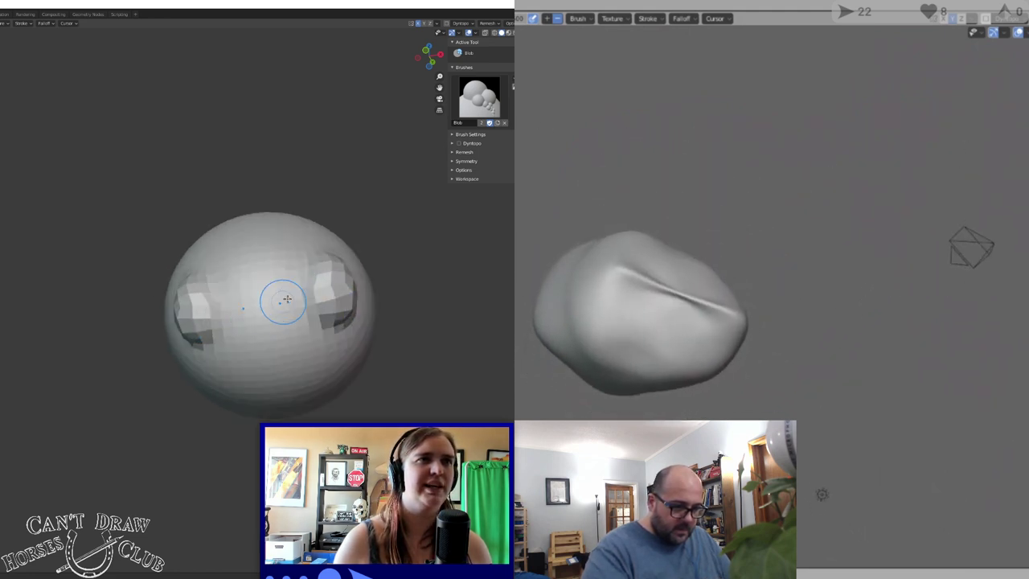
{"action": "middle_click_drag", "start_coordinate": [284, 301], "coordinate": [250, 313]}
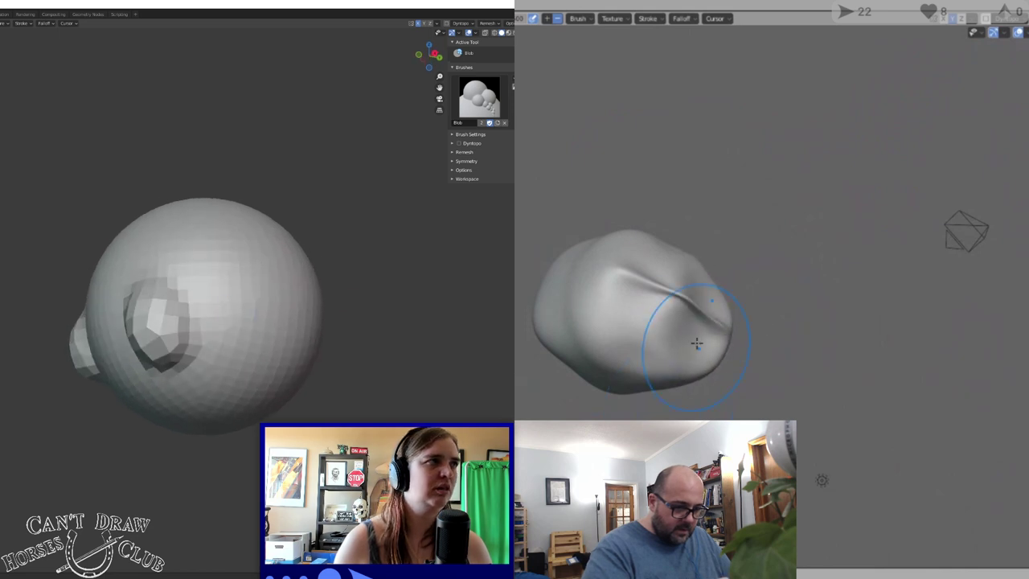
{"action": "left_click_drag", "start_coordinate": [697, 343], "coordinate": [670, 292]}
Level the surface around the lump's crease, and select the Flatten brush for the remeshed sphere
{"action": "key", "text": "shift+t"}
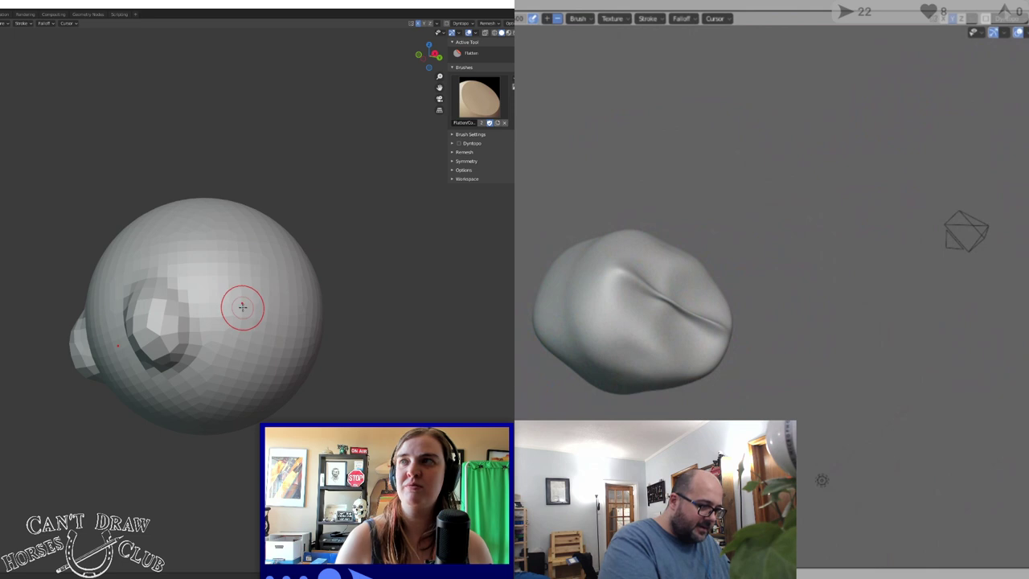
{"action": "middle_click_drag", "start_coordinate": [242, 306], "coordinate": [274, 314]}
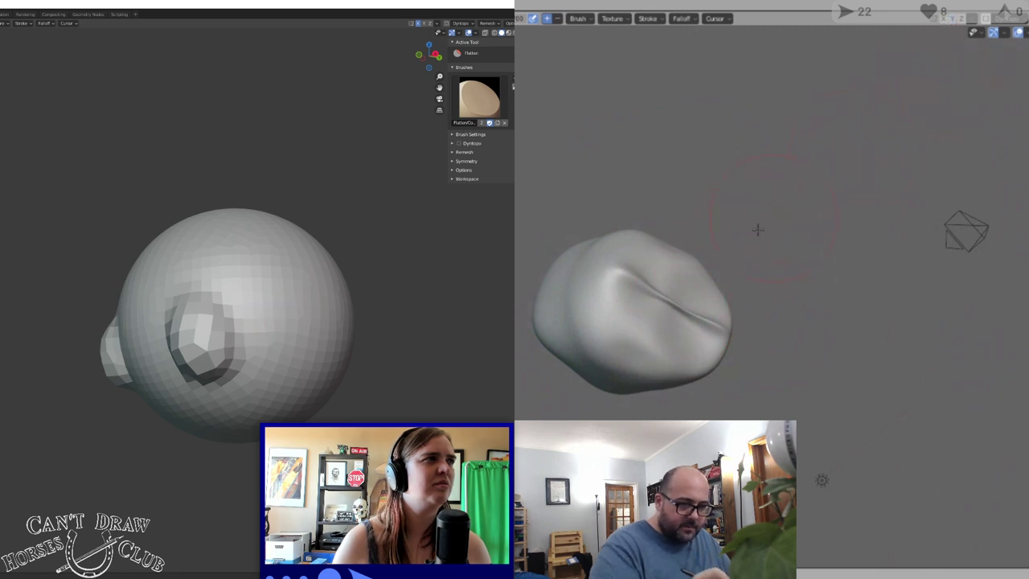
{"action": "left_click_drag", "start_coordinate": [632, 301], "coordinate": [599, 279]}
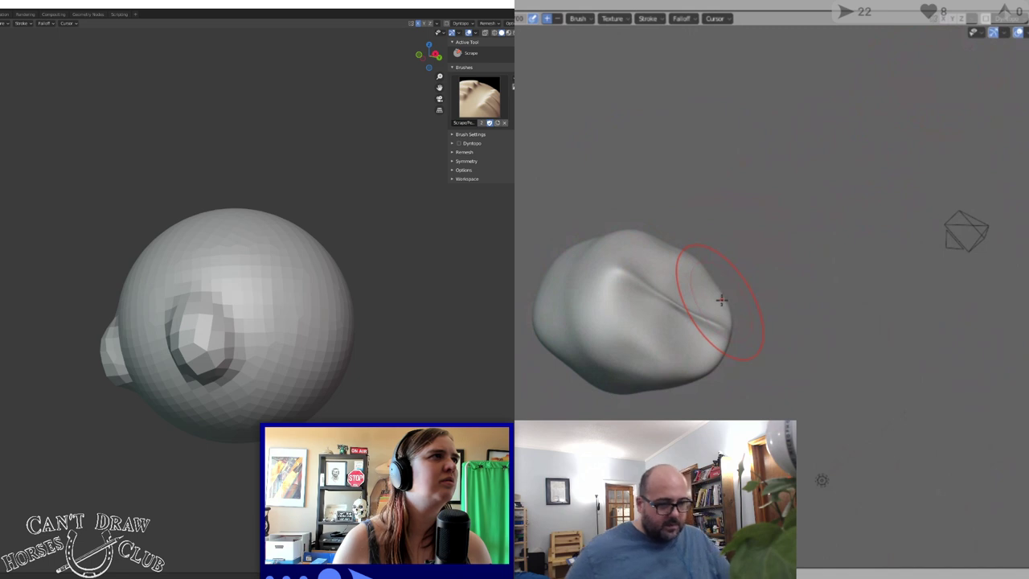
{"action": "scroll", "coordinate": [722, 300], "scroll_direction": "up", "scroll_amount": 1}
{"action": "mouse_move", "coordinate": [719, 292]}
{"action": "middle_mouse_down"}
{"action": "mouse_move", "coordinate": [737, 224]}
{"action": "mouse_move", "coordinate": [693, 241]}
{"action": "middle_mouse_up"}
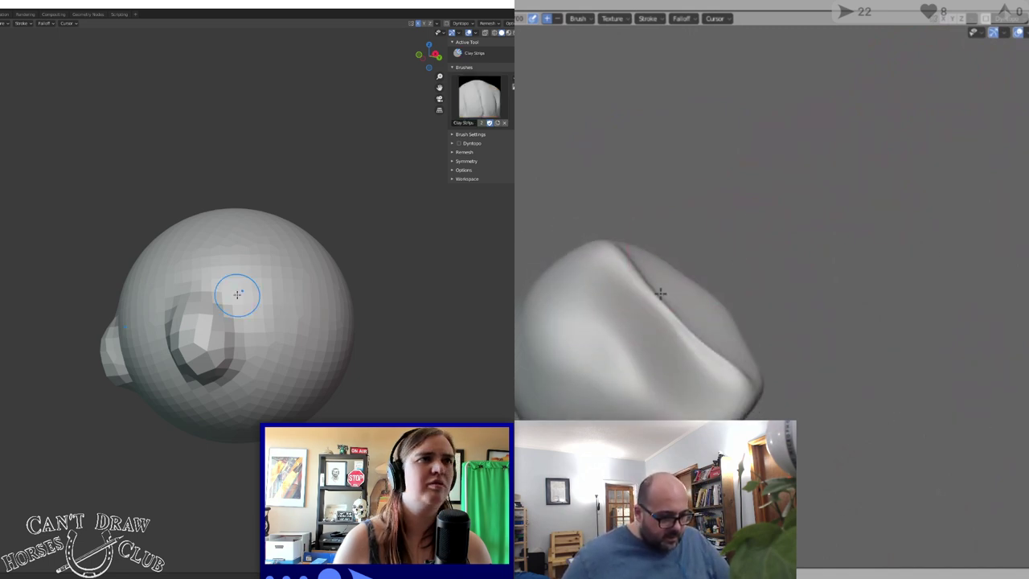
Rework the remeshed sphere's bumps with Clay Strips and smoothing into flattened, slightly hollow sides
{"action": "mouse_move", "coordinate": [287, 282]}
{"action": "left_mouse_down"}
{"action": "mouse_move", "coordinate": [328, 306]}
{"action": "mouse_move", "coordinate": [302, 336]}
{"action": "mouse_move", "coordinate": [274, 337]}
{"action": "mouse_move", "coordinate": [265, 273]}
{"action": "mouse_move", "coordinate": [246, 345]}
{"action": "mouse_move", "coordinate": [233, 273]}
{"action": "mouse_move", "coordinate": [282, 326]}
{"action": "mouse_move", "coordinate": [309, 330]}
{"action": "mouse_move", "coordinate": [316, 358]}
{"action": "mouse_move", "coordinate": [287, 290]}
{"action": "mouse_move", "coordinate": [256, 350]}
{"action": "left_mouse_up"}
{"action": "mouse_move", "coordinate": [256, 350]}
{"action": "middle_mouse_down"}
{"action": "mouse_move", "coordinate": [312, 361]}
{"action": "mouse_move", "coordinate": [241, 345]}
{"action": "mouse_move", "coordinate": [190, 294]}
{"action": "middle_mouse_up"}
{"action": "mouse_move", "coordinate": [188, 293]}
{"action": "left_mouse_down", "text": "shift"}
{"action": "mouse_move", "coordinate": [257, 306]}
{"action": "mouse_move", "coordinate": [209, 342]}
{"action": "mouse_move", "coordinate": [233, 390]}
{"action": "mouse_move", "coordinate": [153, 373]}
{"action": "mouse_move", "coordinate": [233, 270]}
{"action": "mouse_move", "coordinate": [252, 300]}
{"action": "mouse_move", "coordinate": [243, 349]}
{"action": "mouse_move", "coordinate": [161, 362]}
{"action": "mouse_move", "coordinate": [211, 367]}
{"action": "mouse_move", "coordinate": [144, 368]}
{"action": "left_mouse_up", "text": "shift"}
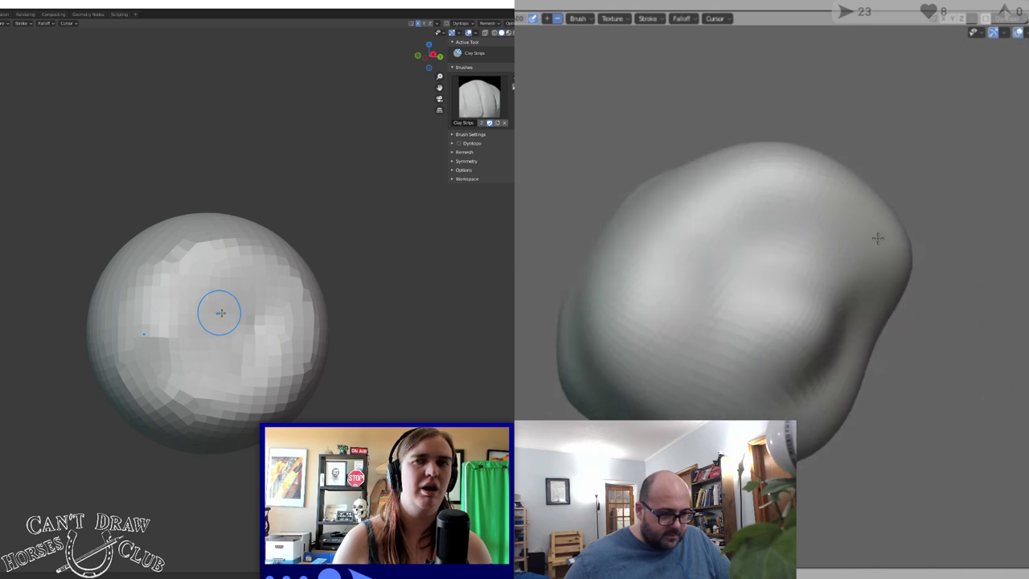
{"action": "scroll", "coordinate": [242, 330], "scroll_direction": "down", "scroll_amount": 2}
{"action": "mouse_move", "coordinate": [240, 330]}
{"action": "middle_mouse_down"}
{"action": "mouse_move", "coordinate": [269, 339]}
{"action": "mouse_move", "coordinate": [251, 340]}
{"action": "middle_mouse_up"}
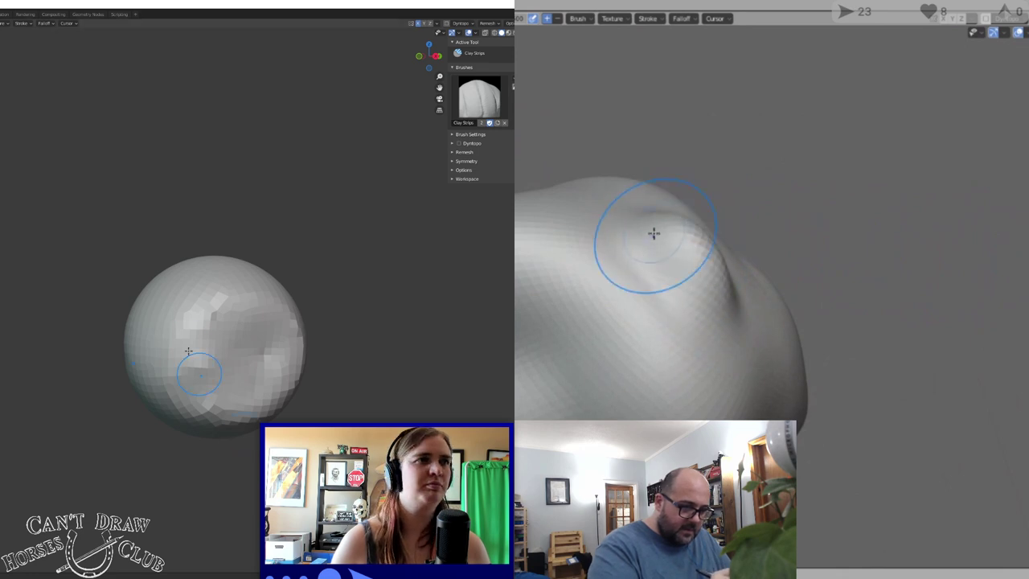
{"action": "middle_click_drag", "start_coordinate": [202, 346], "coordinate": [226, 347]}
{"action": "scroll", "coordinate": [249, 350], "scroll_direction": "up", "scroll_amount": 2}
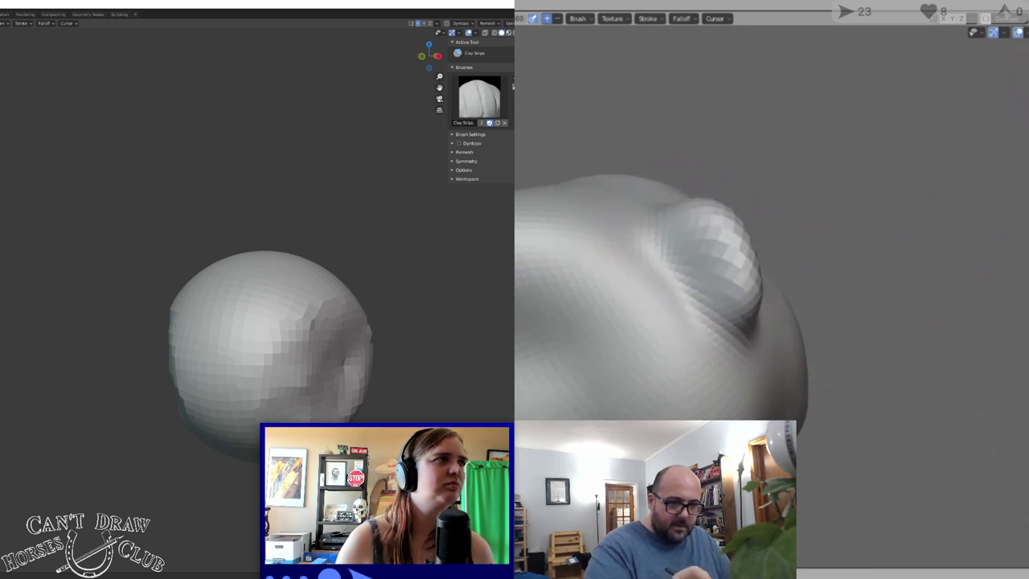
Raise two mirrored eye bumps with the Blob brush and carve a wide mouth below them with the Crease brush
{"action": "left_click_drag", "start_coordinate": [252, 338], "coordinate": [236, 335]}
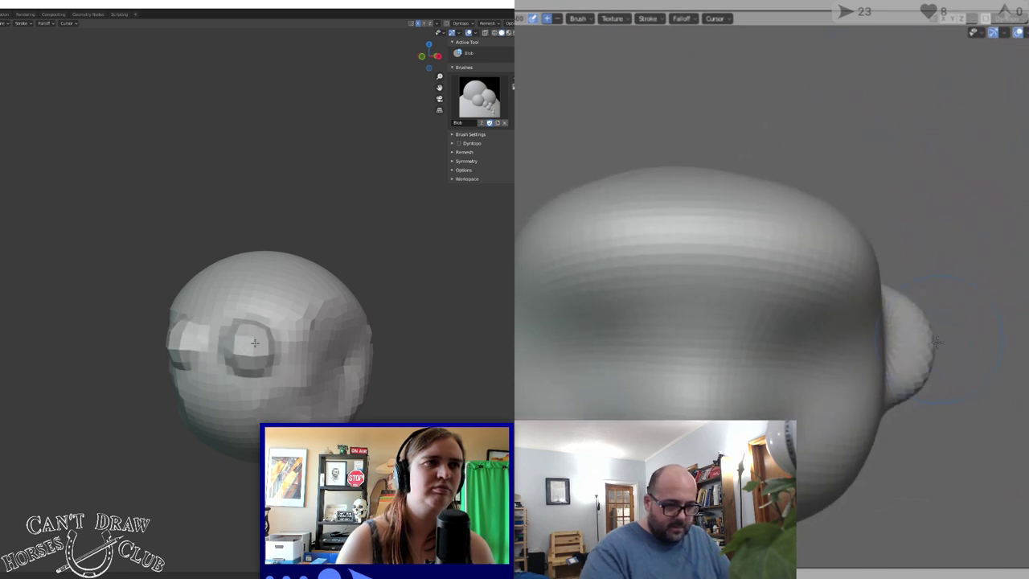
{"action": "middle_click_drag", "start_coordinate": [236, 335], "coordinate": [281, 346]}
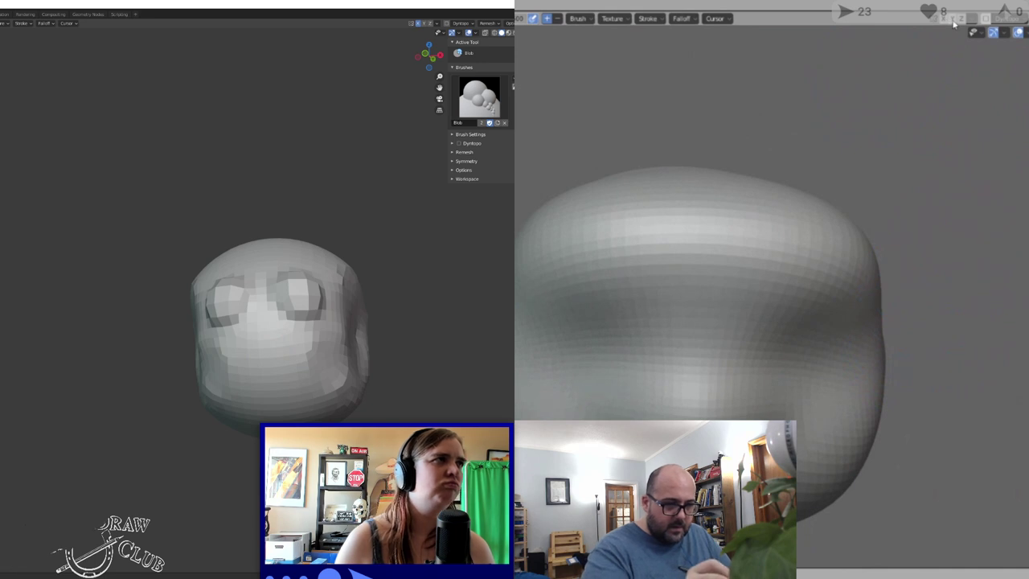
{"action": "key", "text": "shift+c"}
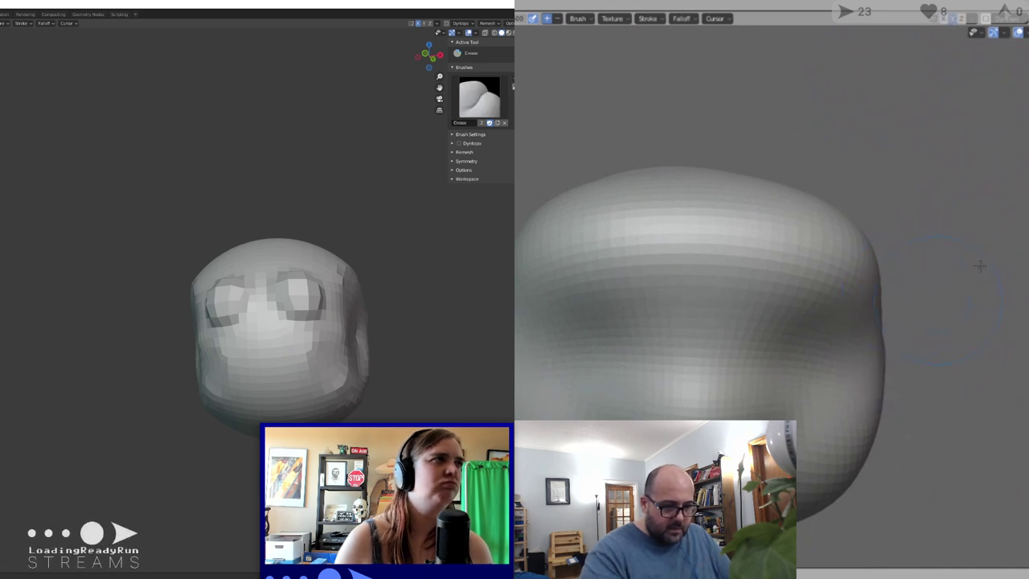
{"action": "mouse_move", "coordinate": [240, 353]}
{"action": "left_mouse_down"}
{"action": "mouse_move", "coordinate": [299, 362]}
{"action": "mouse_move", "coordinate": [261, 368]}
{"action": "left_mouse_up"}
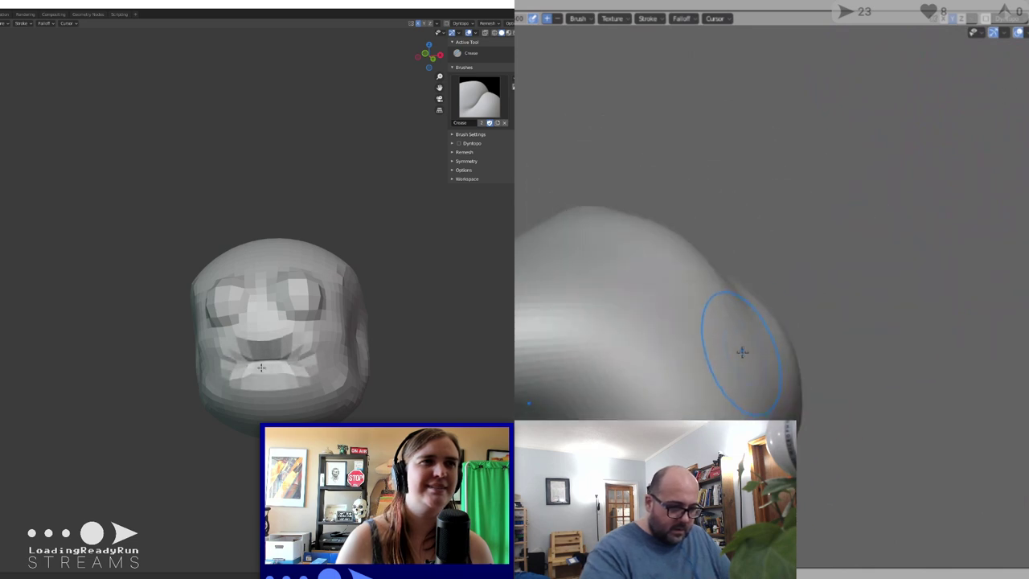
Build up a nose and chin on the faceted head with the Layer brush, and model mirrored ears and a brow on the other head
{"action": "mouse_move", "coordinate": [676, 319]}
{"action": "left_mouse_down"}
{"action": "mouse_move", "coordinate": [729, 369]}
{"action": "mouse_move", "coordinate": [699, 327]}
{"action": "mouse_move", "coordinate": [735, 378]}
{"action": "left_mouse_up"}
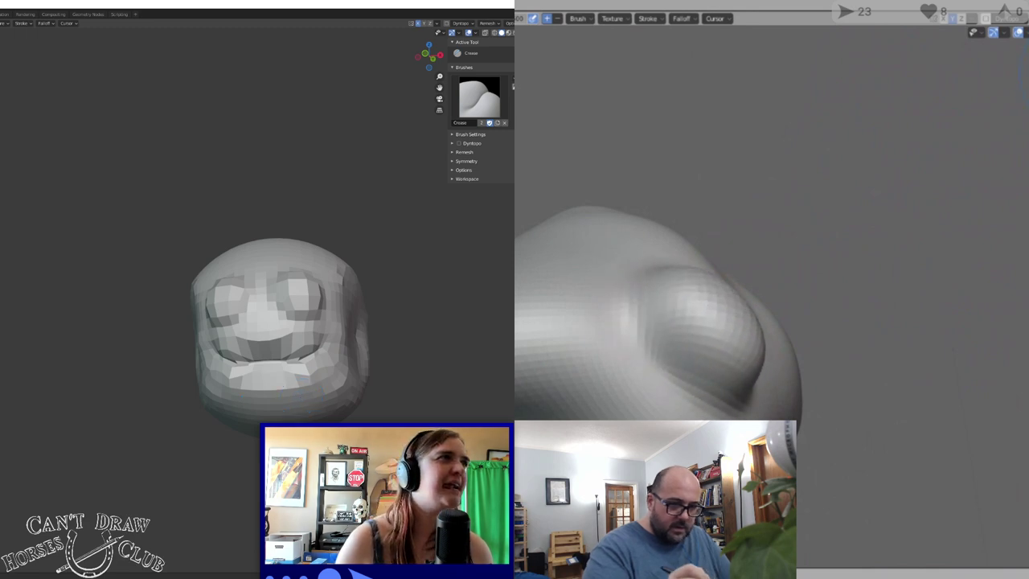
{"action": "key", "text": "l"}
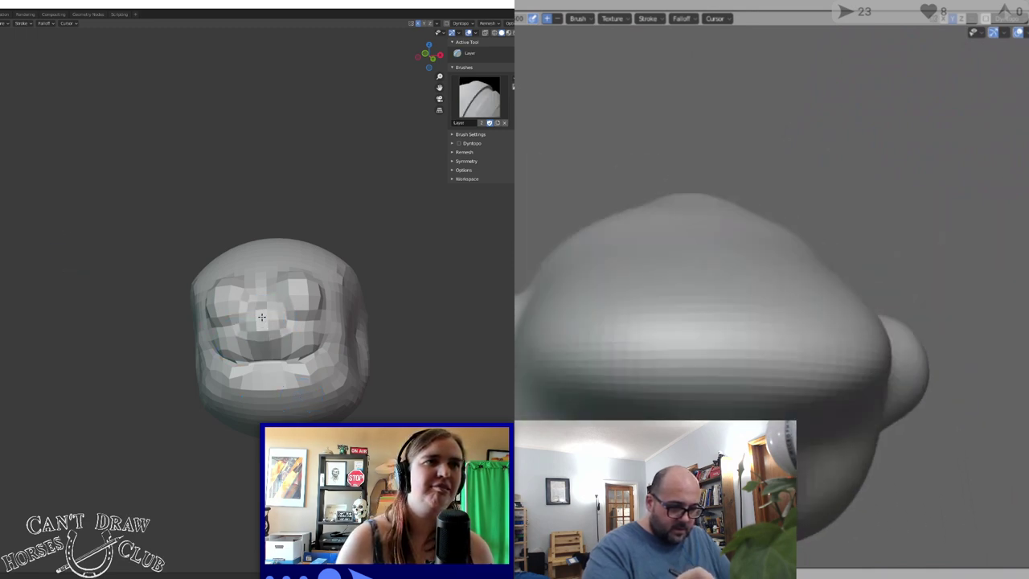
{"action": "left_click_drag", "start_coordinate": [262, 317], "coordinate": [260, 315]}
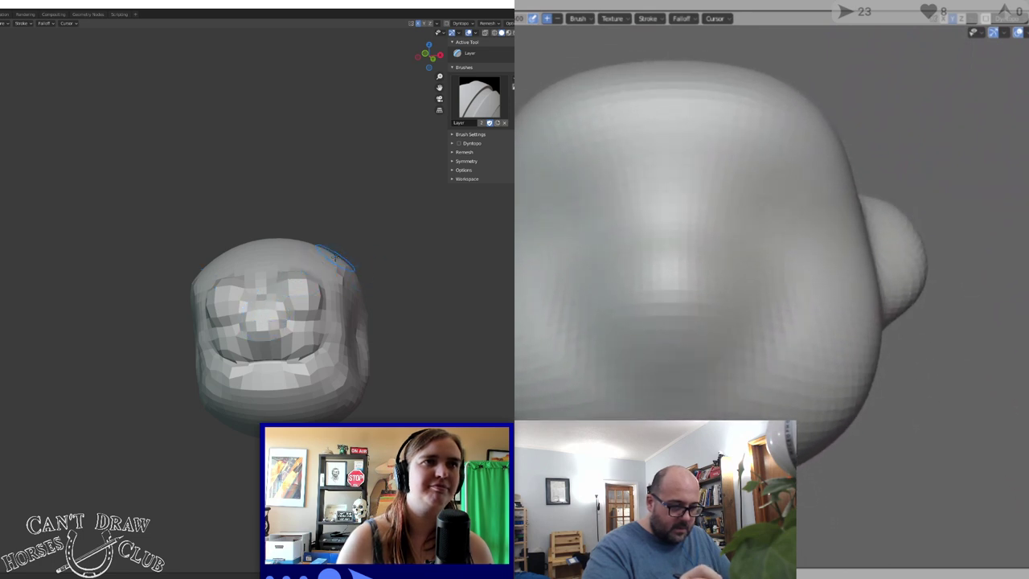
{"action": "left_click_drag", "start_coordinate": [728, 147], "coordinate": [793, 154]}
{"action": "left_click_drag", "start_coordinate": [271, 400], "coordinate": [259, 403]}
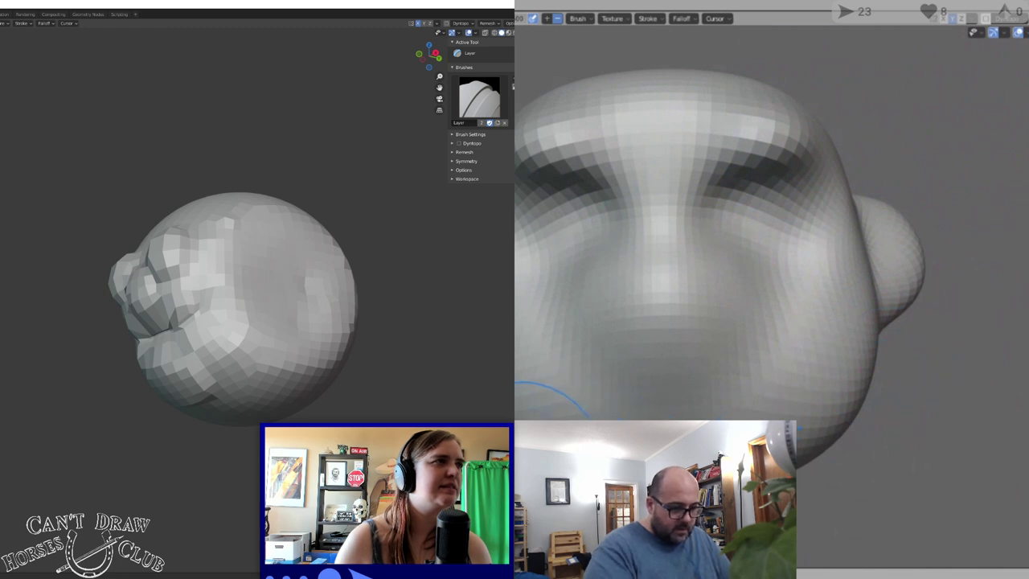
Pull two pointed horns out of the top of the faceted head with the Snake Hook brush
{"action": "key", "text": "k"}
{"action": "middle_click_drag", "start_coordinate": [331, 291], "coordinate": [376, 311]}
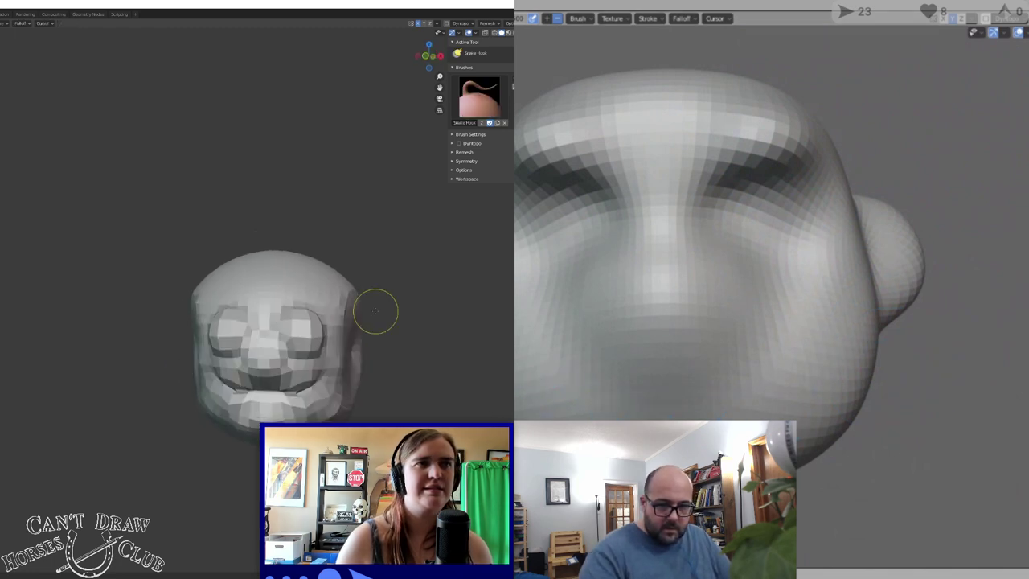
{"action": "left_click_drag", "start_coordinate": [304, 279], "coordinate": [330, 238]}
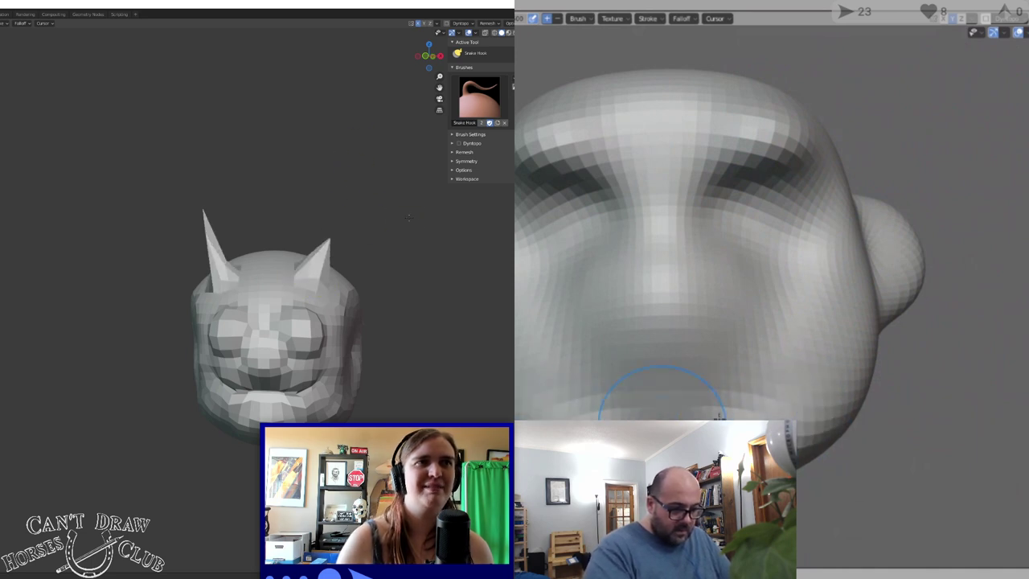
{"action": "mouse_move", "coordinate": [363, 208]}
{"action": "middle_mouse_down"}
{"action": "mouse_move", "coordinate": [346, 194]}
{"action": "mouse_move", "coordinate": [391, 254]}
{"action": "middle_mouse_up"}
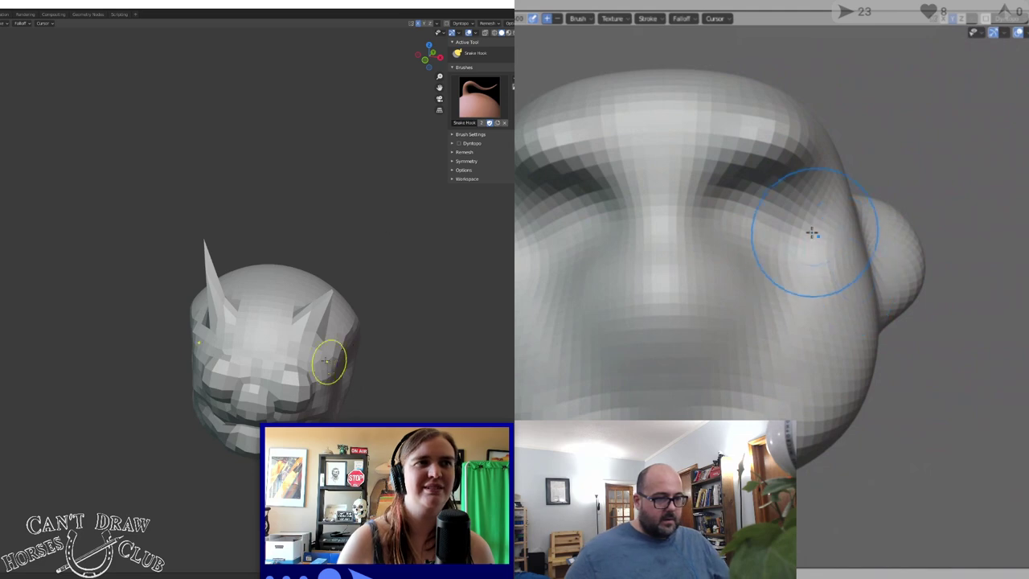
Try pulling the faceted head's horns outward with Snake Hook and remeshing, and undo back to the hornless head
{"action": "left_click_drag", "start_coordinate": [314, 325], "coordinate": [384, 304]}
{"action": "mouse_move", "coordinate": [795, 169]}
{"action": "middle_mouse_down"}
{"action": "mouse_move", "coordinate": [818, 133]}
{"action": "mouse_move", "coordinate": [724, 174]}
{"action": "middle_mouse_up"}
{"action": "key", "text": "ctrl+r"}
{"action": "middle_click_drag", "start_coordinate": [330, 335], "coordinate": [331, 300]}
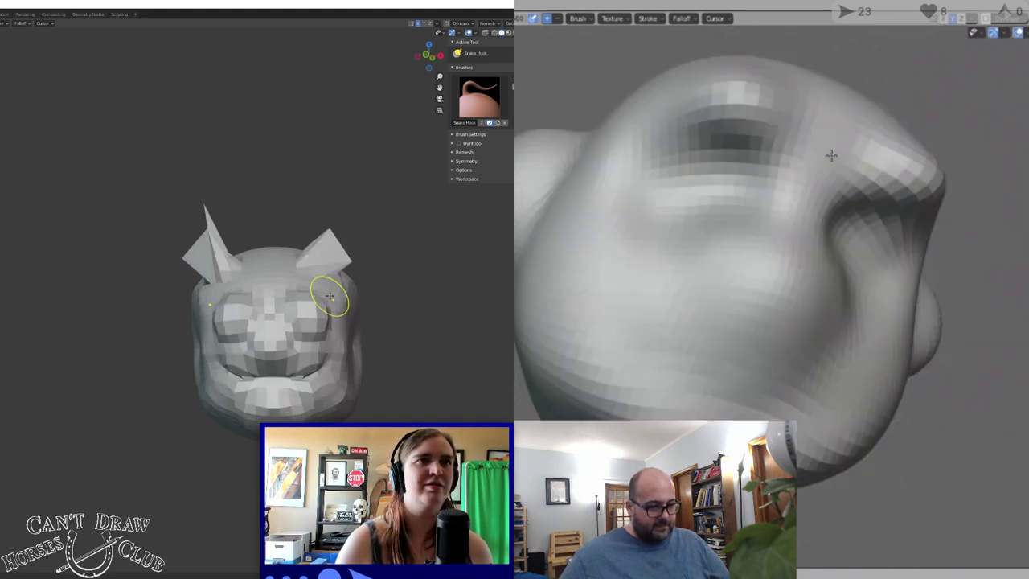
{"action": "key", "text": "ctrl+z"}
{"action": "key", "text": "ctrl+z"}
{"action": "key", "text": "ctrl+z"}
Pull two shorter mirrored ear spikes out of the upper sides of the faceted head with Snake Hook and remesh it
{"action": "middle_click_drag", "start_coordinate": [375, 288], "coordinate": [290, 294]}
{"action": "middle_click_drag", "start_coordinate": [168, 270], "coordinate": [211, 281]}
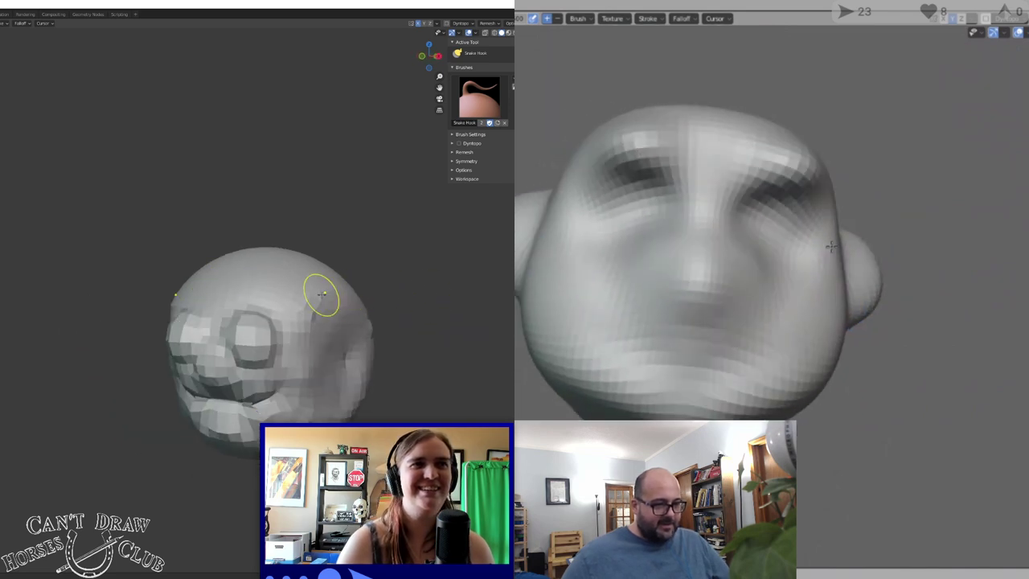
{"action": "mouse_move", "coordinate": [322, 296]}
{"action": "left_mouse_down"}
{"action": "mouse_move", "coordinate": [371, 278]}
{"action": "mouse_move", "coordinate": [370, 266]}
{"action": "left_mouse_up"}
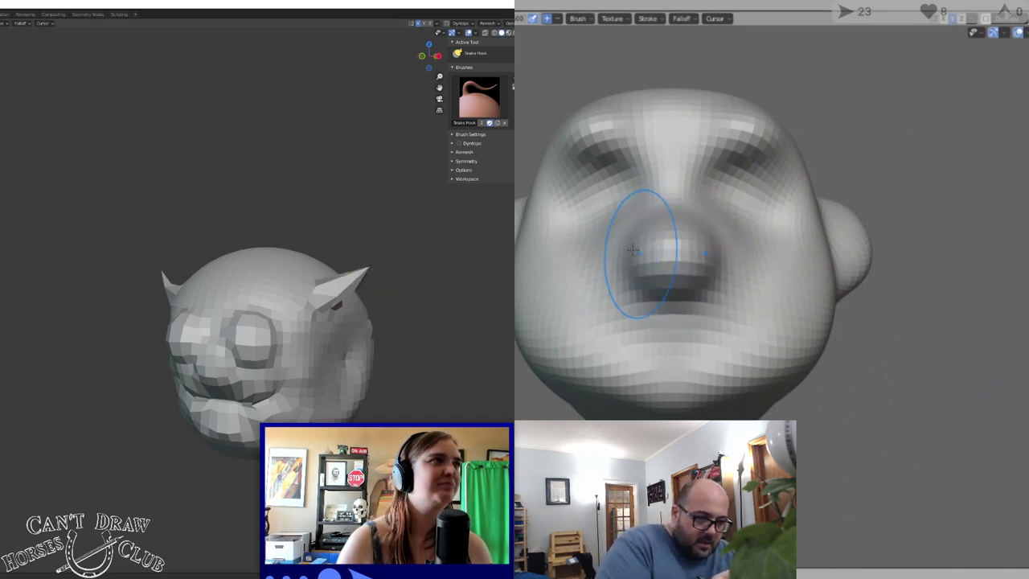
{"action": "key", "text": "i"}
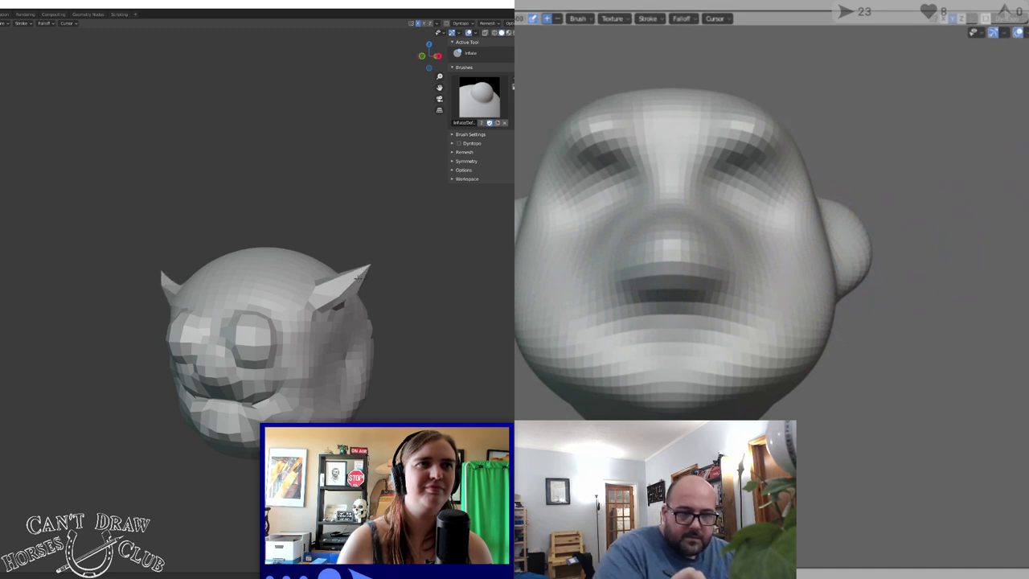
{"action": "key", "text": "ctrl+r"}
{"action": "mouse_move", "coordinate": [354, 279]}
{"action": "middle_mouse_down"}
{"action": "mouse_move", "coordinate": [317, 278]}
{"action": "mouse_move", "coordinate": [317, 301]}
{"action": "mouse_move", "coordinate": [316, 292]}
{"action": "mouse_move", "coordinate": [298, 296]}
{"action": "middle_mouse_up"}
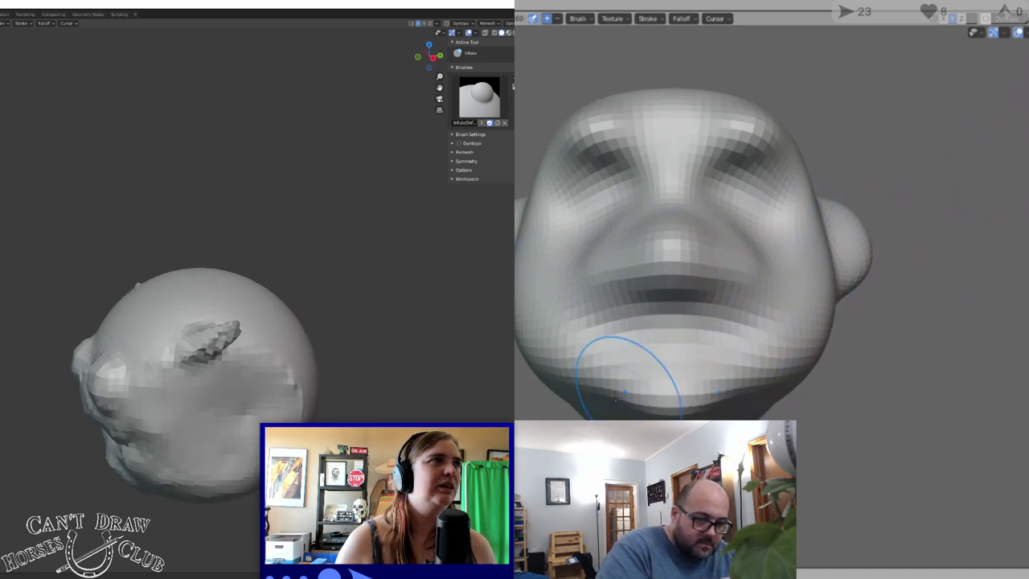
Thicken the ends of the mirrored ear spikes with short Draw brush strokes
{"action": "key", "text": "x"}
{"action": "scroll", "coordinate": [225, 336], "scroll_direction": "up", "scroll_amount": 3}
{"action": "left_click_drag", "start_coordinate": [218, 333], "coordinate": [311, 346]}
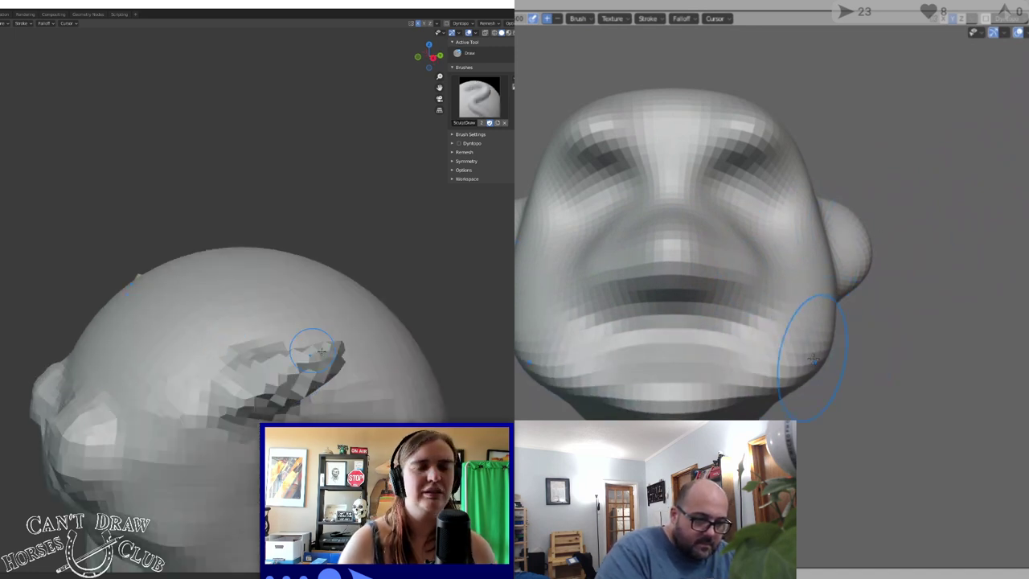
{"action": "mouse_move", "coordinate": [311, 346]}
{"action": "middle_mouse_down", "text": "shift"}
{"action": "mouse_move", "coordinate": [263, 299]}
{"action": "mouse_move", "coordinate": [154, 278]}
{"action": "mouse_move", "coordinate": [240, 275]}
{"action": "mouse_move", "coordinate": [164, 269]}
{"action": "middle_mouse_up", "text": "shift"}
{"action": "key", "text": "ctrl+z"}
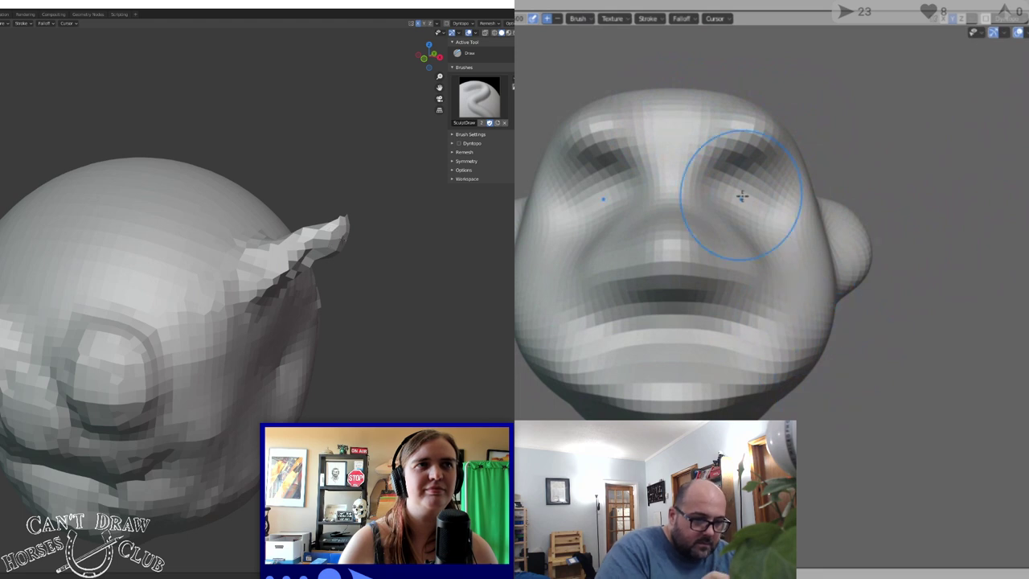
{"action": "middle_click_drag", "start_coordinate": [173, 239], "coordinate": [47, 229]}
{"action": "left_click_drag", "start_coordinate": [91, 196], "coordinate": [110, 196]}
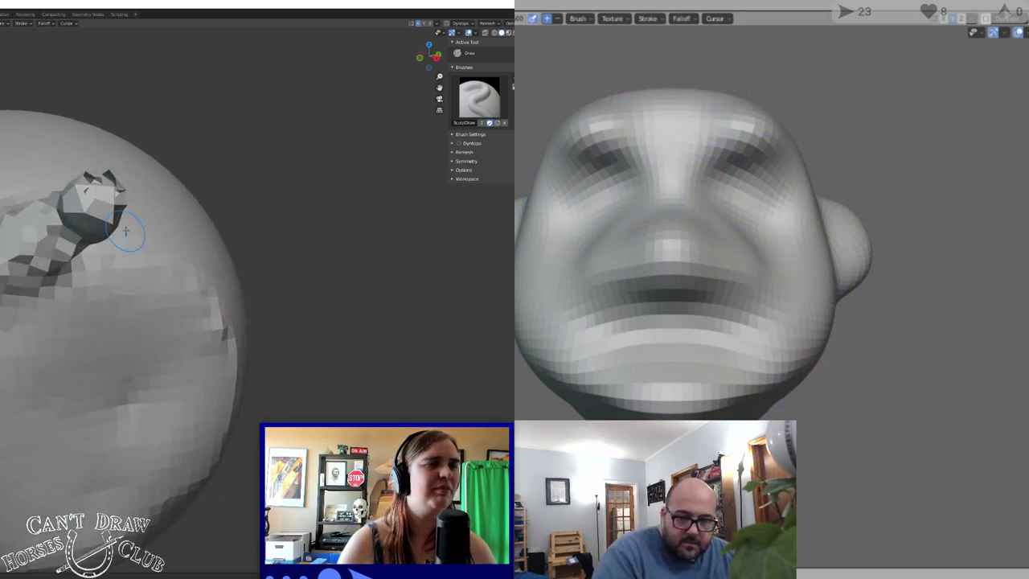
{"action": "middle_click_drag", "start_coordinate": [77, 203], "coordinate": [22, 222]}
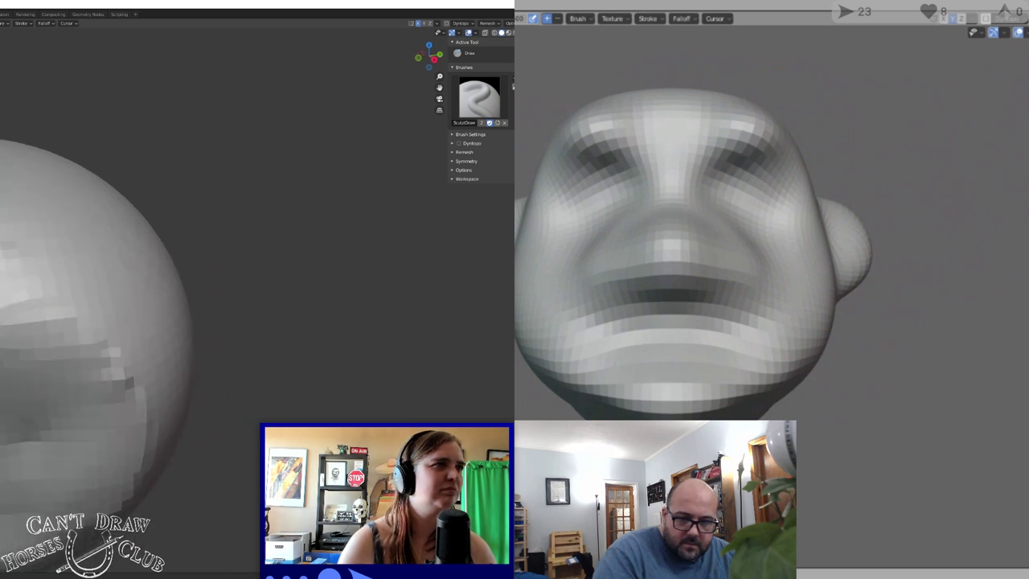
{"action": "middle_click_drag", "start_coordinate": [16, 233], "coordinate": [70, 241]}
{"action": "left_click_drag", "start_coordinate": [315, 79], "coordinate": [312, 99]}
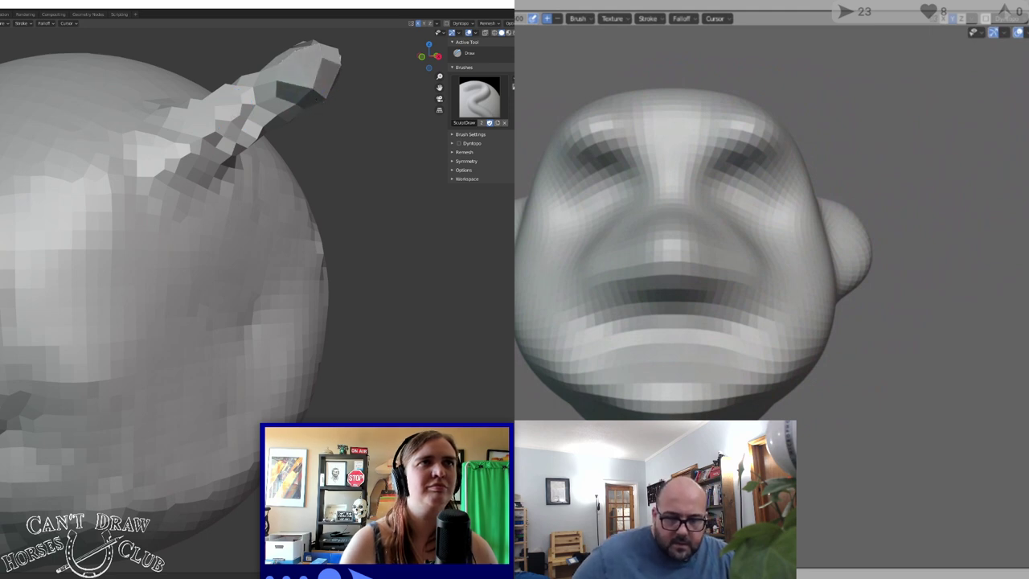
{"action": "mouse_move", "coordinate": [316, 89]}
{"action": "left_mouse_down"}
{"action": "mouse_move", "coordinate": [304, 95]}
{"action": "mouse_move", "coordinate": [321, 111]}
{"action": "left_mouse_up"}
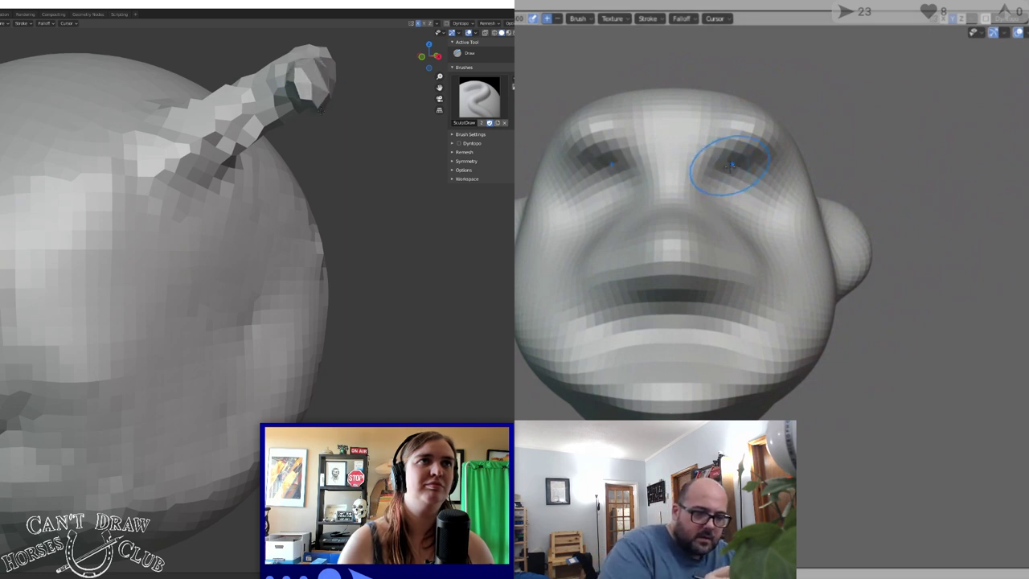
{"action": "scroll", "coordinate": [287, 102], "scroll_direction": "down", "scroll_amount": 3}
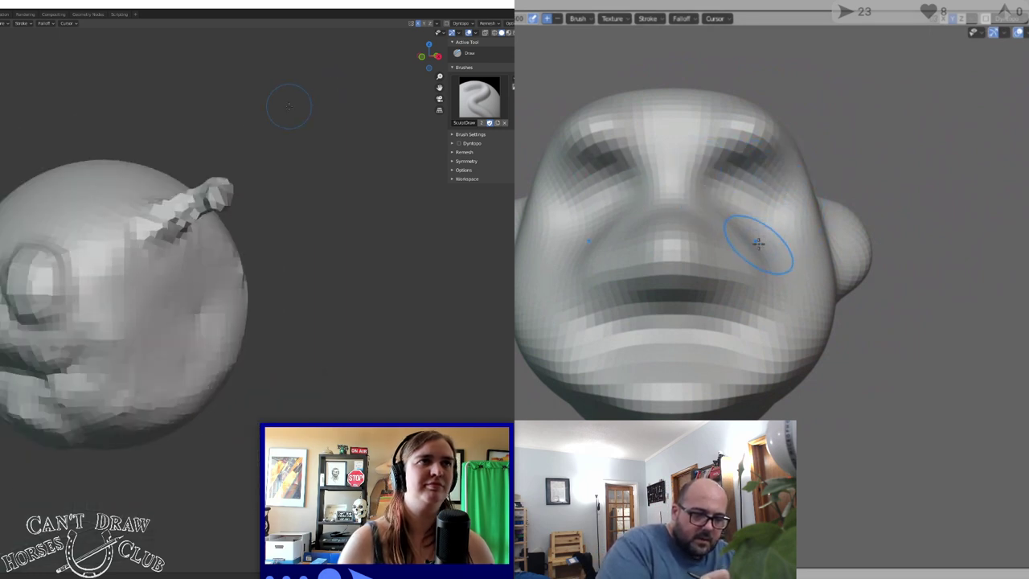
Reshape the ear ends into flared, trumpet-like tips with the Grab brush and Dyntopo, and refine the other head's nose area
{"action": "scroll", "coordinate": [234, 94], "scroll_direction": "up", "scroll_amount": 3}
{"action": "middle_click_drag", "start_coordinate": [234, 94], "coordinate": [221, 104]}
{"action": "left_click_drag", "start_coordinate": [709, 280], "coordinate": [743, 254]}
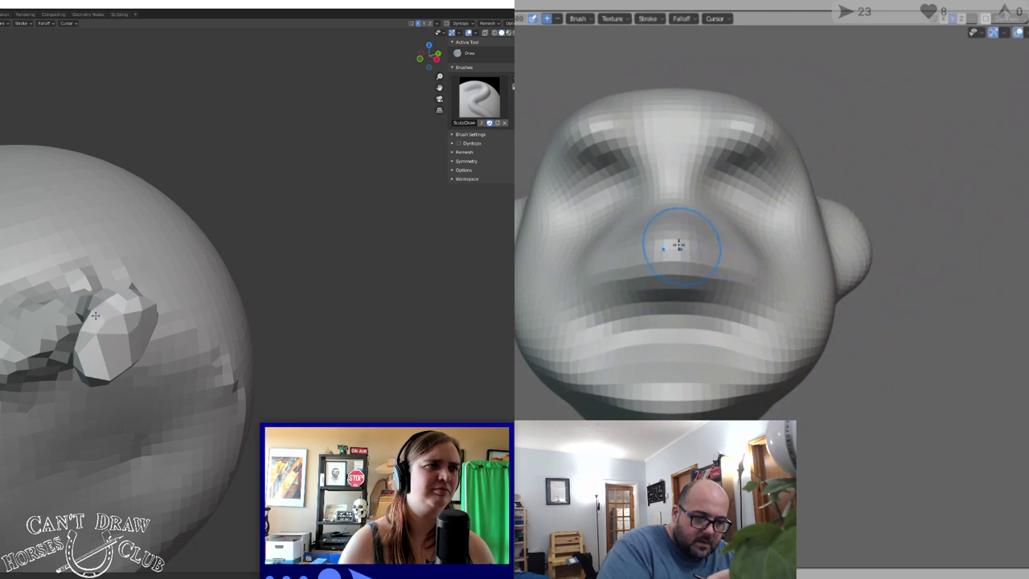
{"action": "key", "text": "g"}
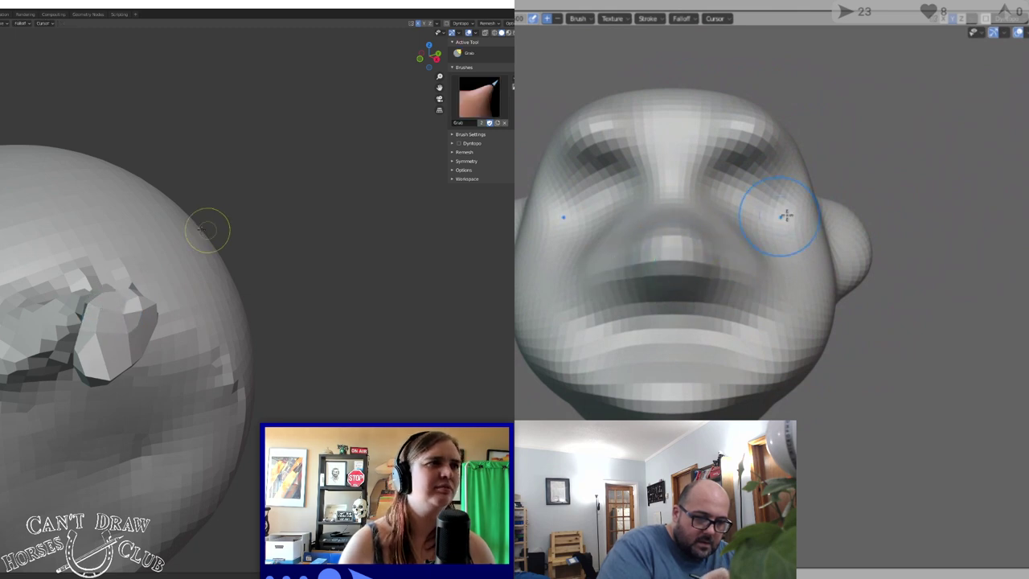
{"action": "middle_click_drag", "start_coordinate": [203, 228], "coordinate": [129, 243]}
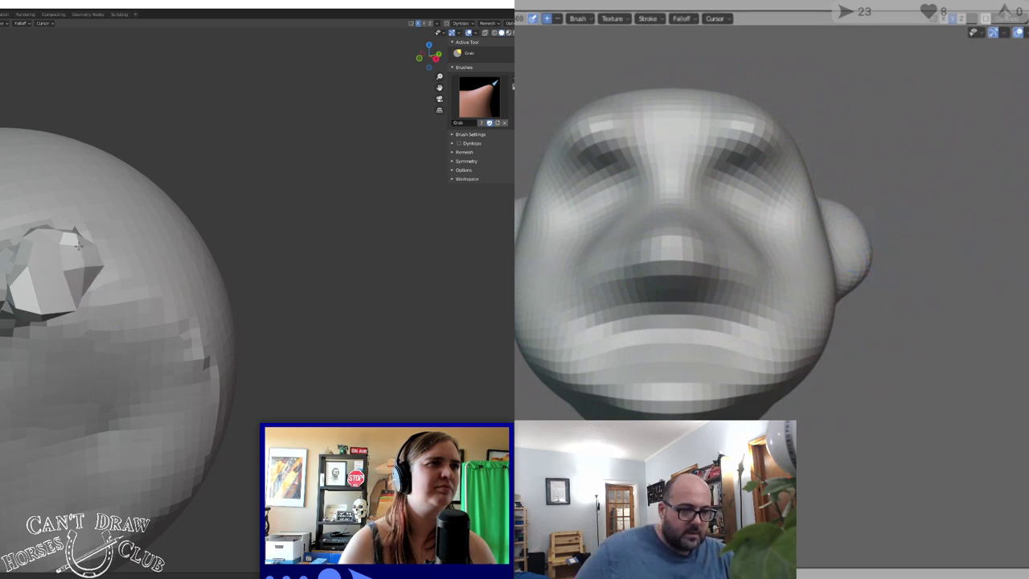
{"action": "middle_click_drag", "start_coordinate": [97, 230], "coordinate": [382, 343]}
{"action": "left_click_drag", "start_coordinate": [194, 278], "coordinate": [208, 263]}
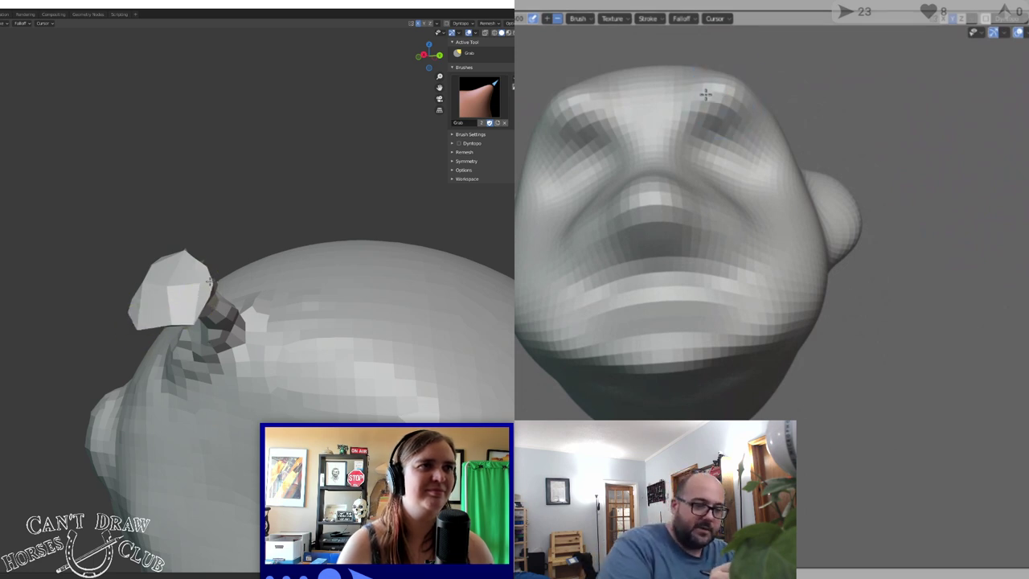
{"action": "scroll", "coordinate": [234, 282], "scroll_direction": "down", "scroll_amount": 2}
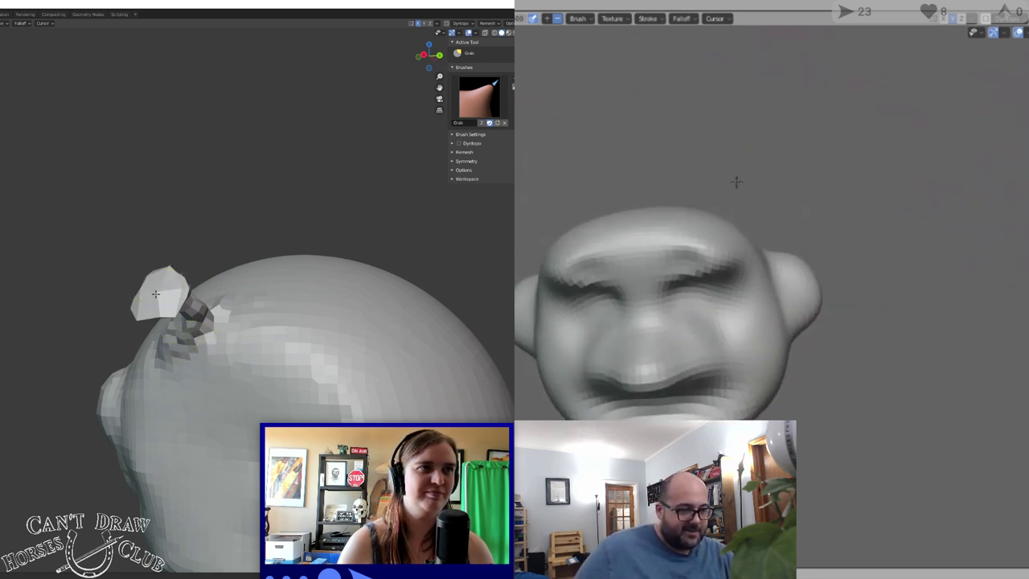
{"action": "mouse_move", "coordinate": [157, 291]}
{"action": "middle_mouse_down"}
{"action": "mouse_move", "coordinate": [52, 410]}
{"action": "mouse_move", "coordinate": [55, 384]}
{"action": "mouse_move", "coordinate": [92, 436]}
{"action": "middle_mouse_up"}
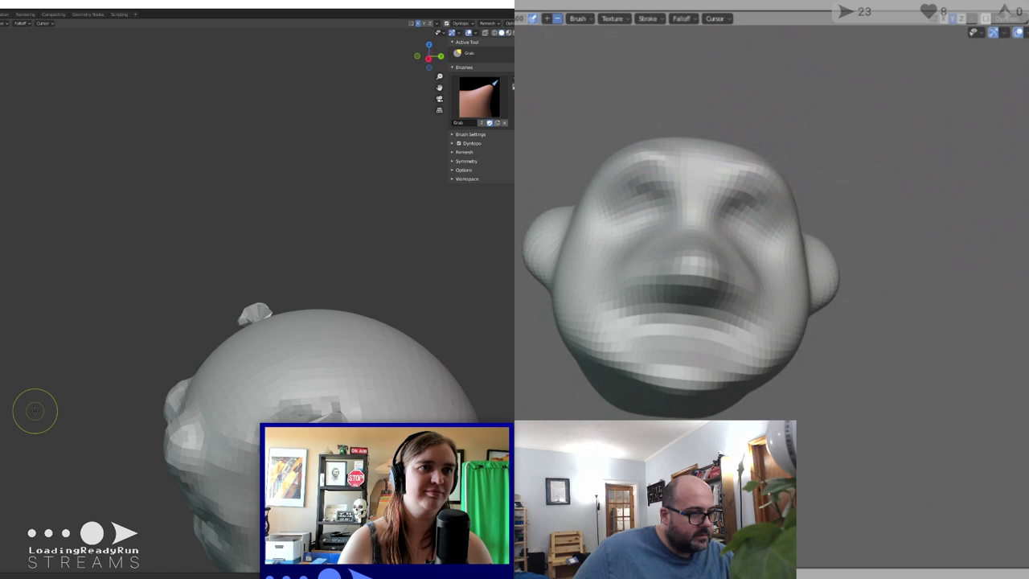
{"action": "scroll", "coordinate": [157, 442], "scroll_direction": "down", "scroll_amount": 4}
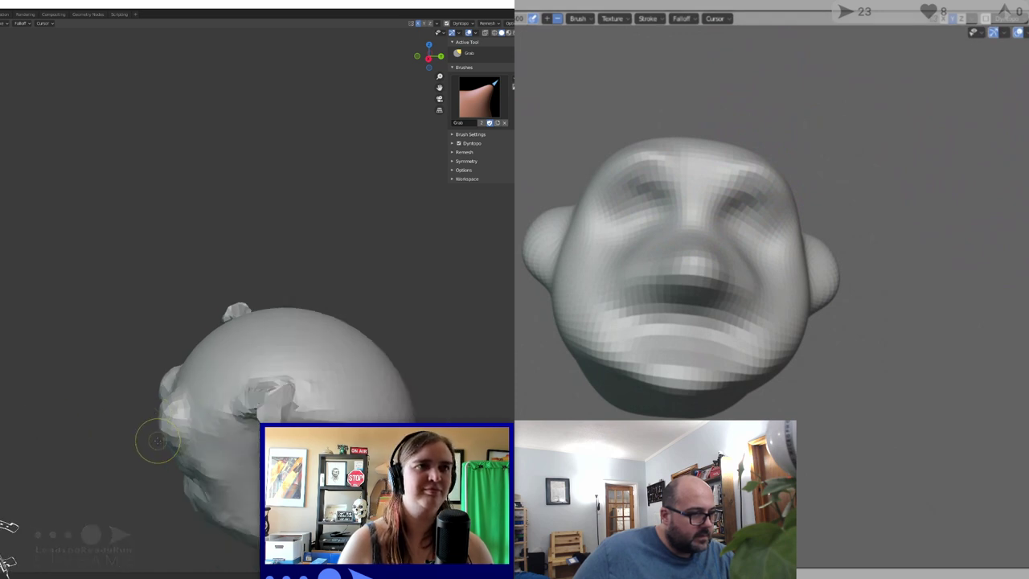
{"action": "mouse_move", "coordinate": [158, 443]}
{"action": "middle_mouse_down", "text": "shift"}
{"action": "mouse_move", "coordinate": [290, 417]}
{"action": "mouse_move", "coordinate": [32, 396]}
{"action": "mouse_move", "coordinate": [140, 355]}
{"action": "mouse_move", "coordinate": [203, 357]}
{"action": "mouse_move", "coordinate": [236, 343]}
{"action": "mouse_move", "coordinate": [214, 345]}
{"action": "middle_mouse_up", "text": "shift"}
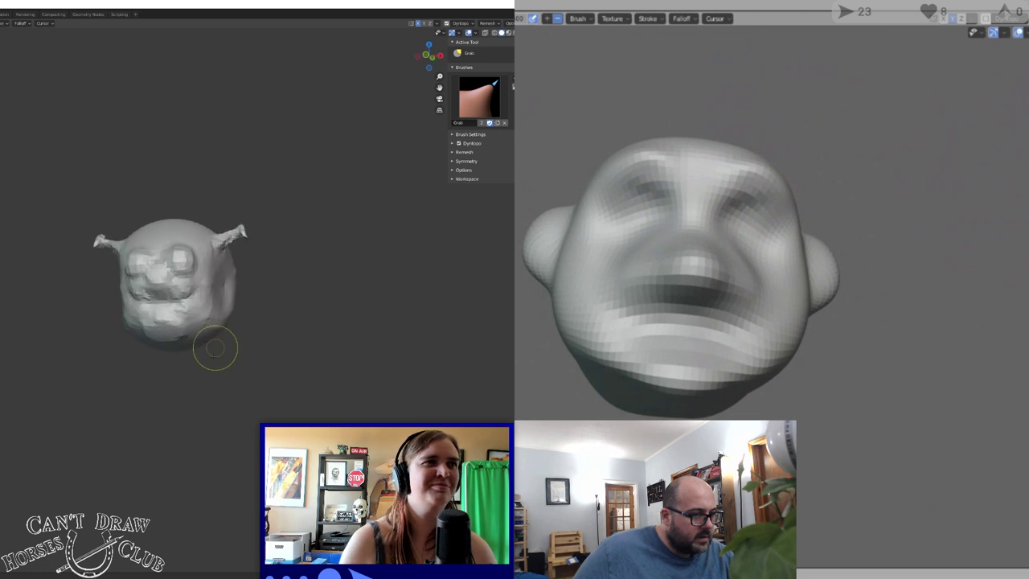
Carve mirrored creases along both sides of the nose and up between the eyes with the Crease brush
{"action": "scroll", "coordinate": [153, 363], "scroll_direction": "up", "scroll_amount": 4}
{"action": "scroll", "coordinate": [147, 372], "scroll_direction": "up", "scroll_amount": 5}
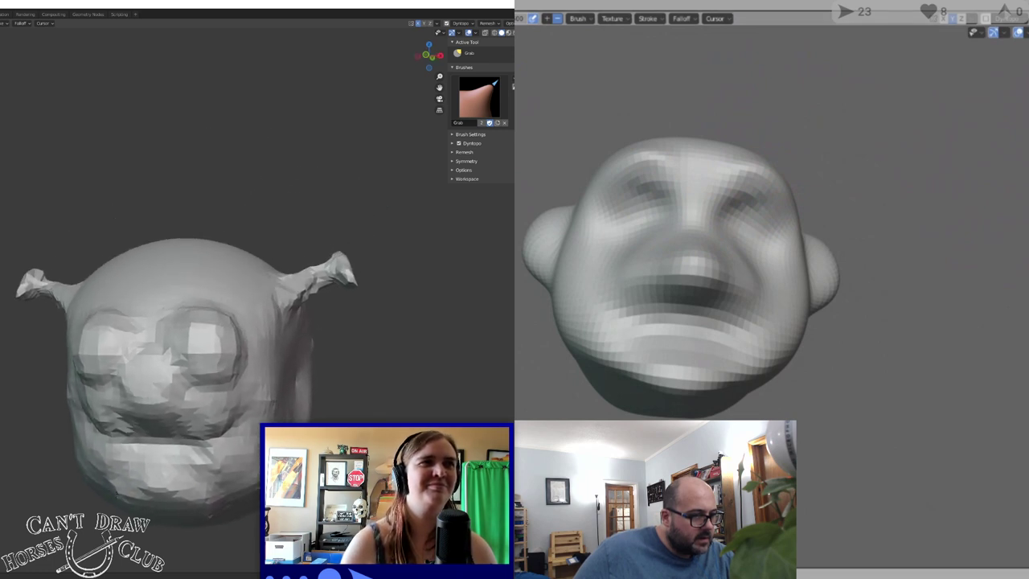
{"action": "mouse_move", "coordinate": [189, 444]}
{"action": "middle_mouse_down"}
{"action": "mouse_move", "coordinate": [160, 369]}
{"action": "mouse_move", "coordinate": [160, 323]}
{"action": "middle_mouse_up"}
{"action": "scroll", "coordinate": [177, 402], "scroll_direction": "up", "scroll_amount": 3}
{"action": "middle_click_drag", "start_coordinate": [190, 430], "coordinate": [190, 322]}
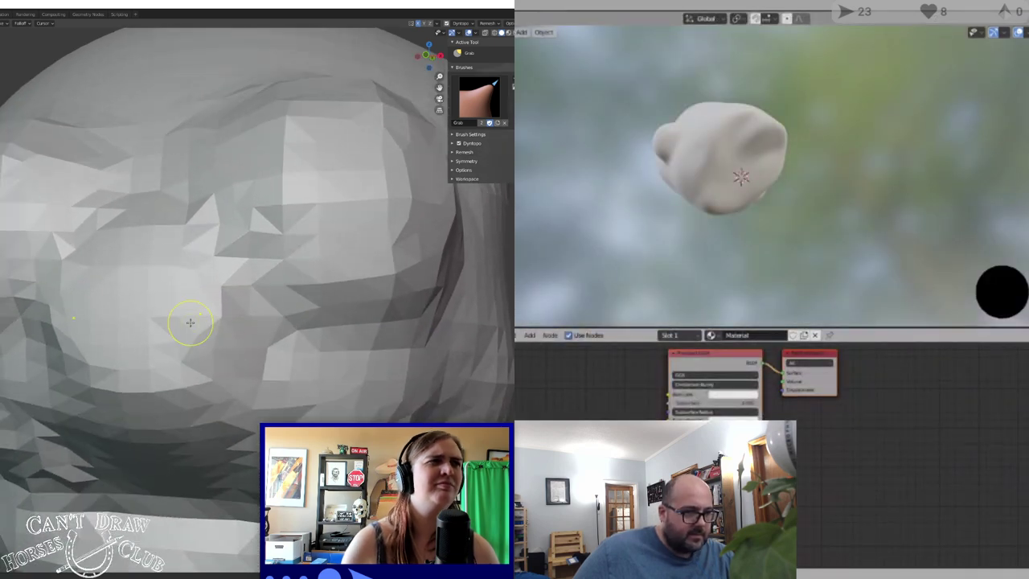
{"action": "key", "text": "shift+c"}
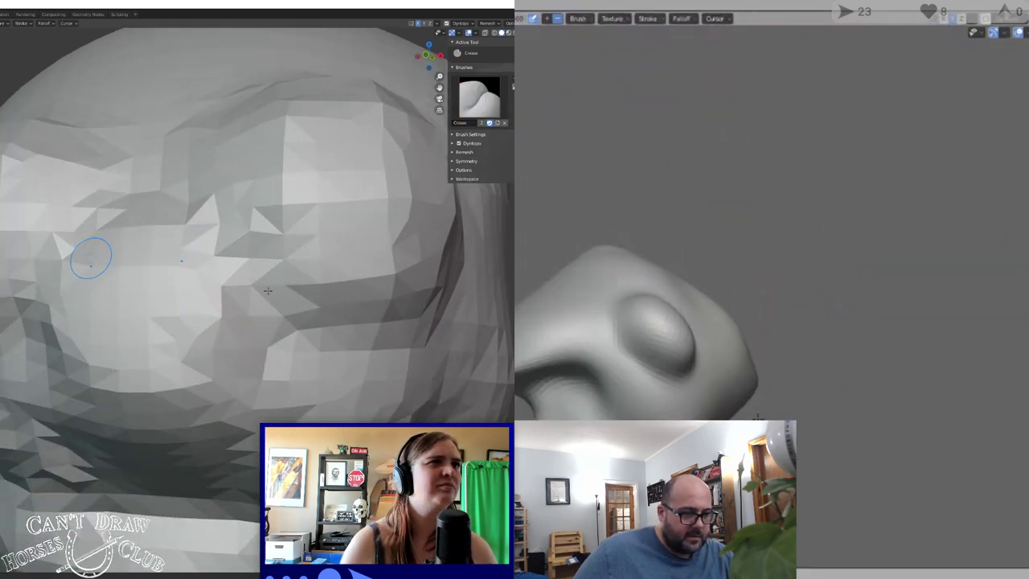
{"action": "mouse_move", "coordinate": [213, 233]}
{"action": "left_mouse_down"}
{"action": "mouse_move", "coordinate": [218, 279]}
{"action": "mouse_move", "coordinate": [265, 351]}
{"action": "left_mouse_up"}
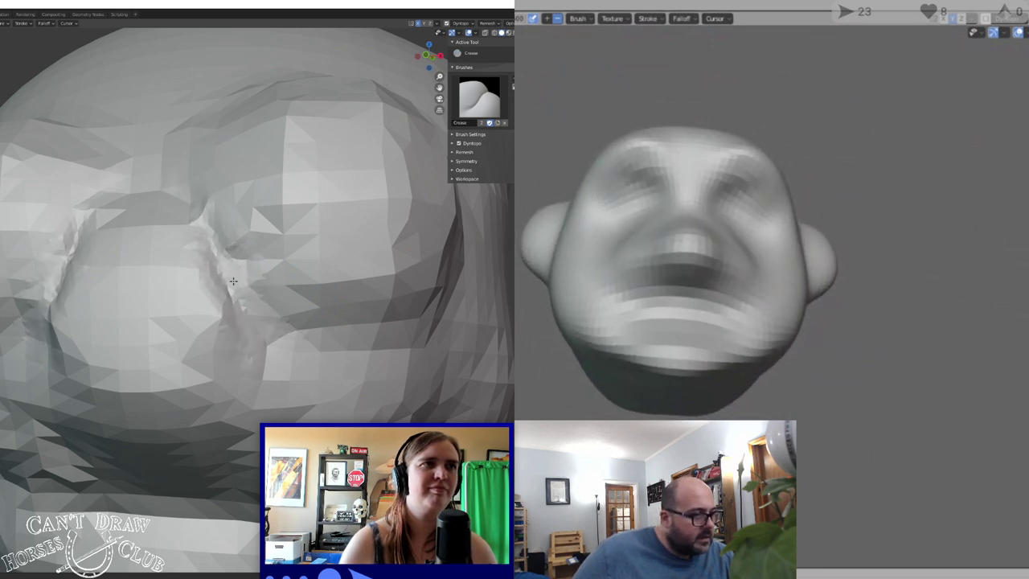
{"action": "left_click_drag", "start_coordinate": [233, 280], "coordinate": [260, 300]}
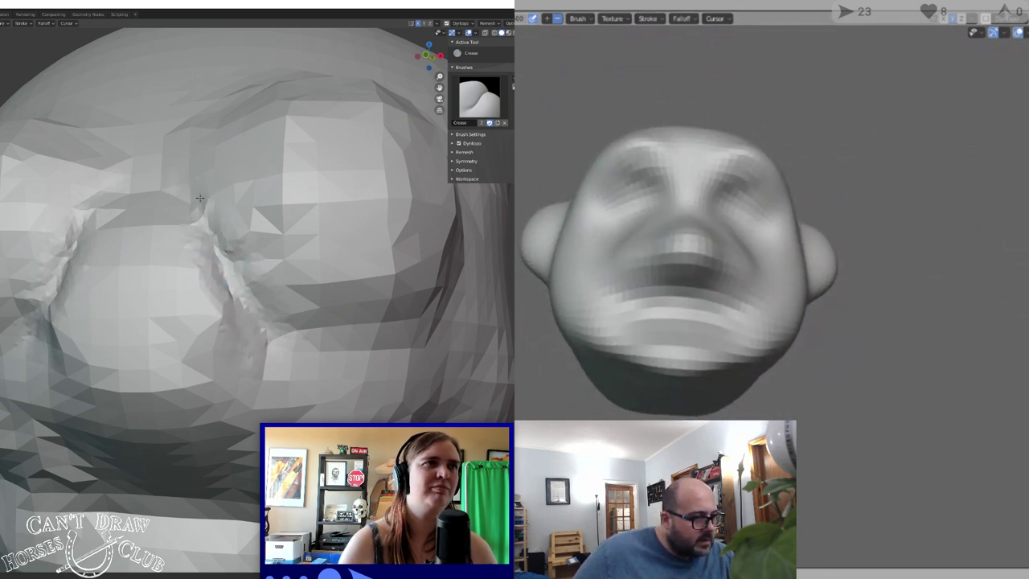
{"action": "left_click_drag", "start_coordinate": [200, 198], "coordinate": [203, 216]}
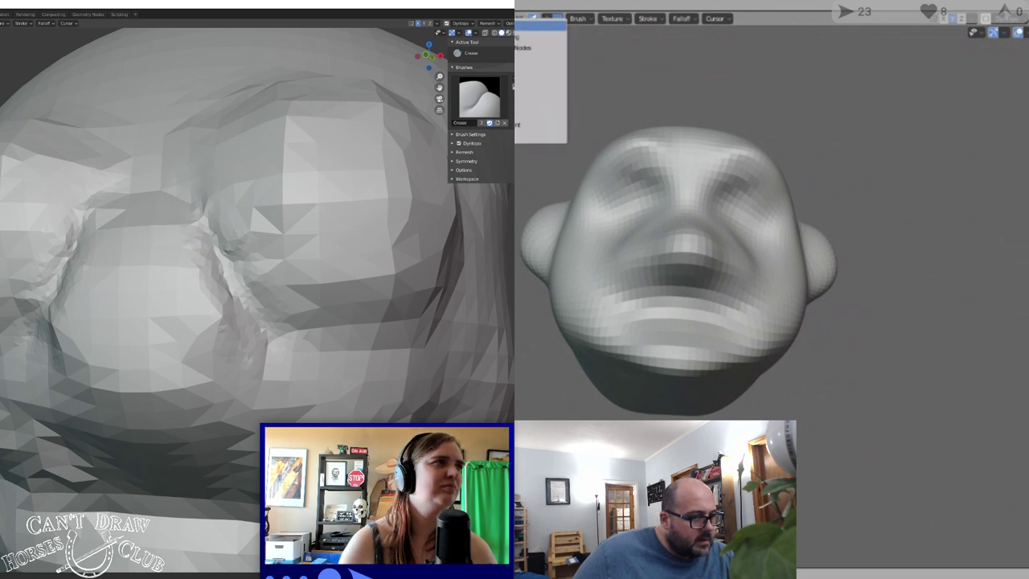
Lay a raised nose bridge between the eyes and mirrored nostril wings beside the nose with Clay Strips
{"action": "key", "text": "i"}
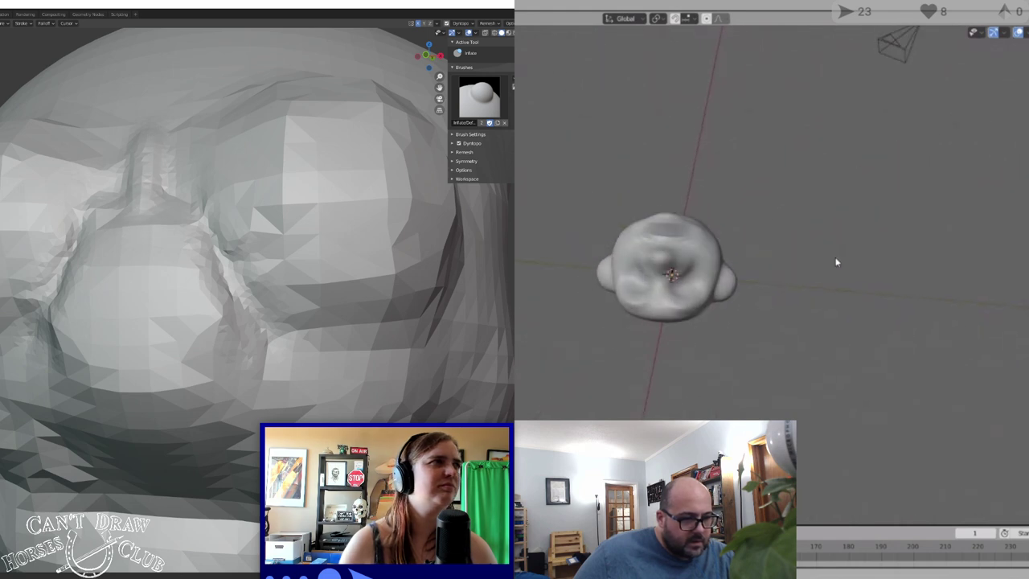
{"action": "key", "text": "c"}
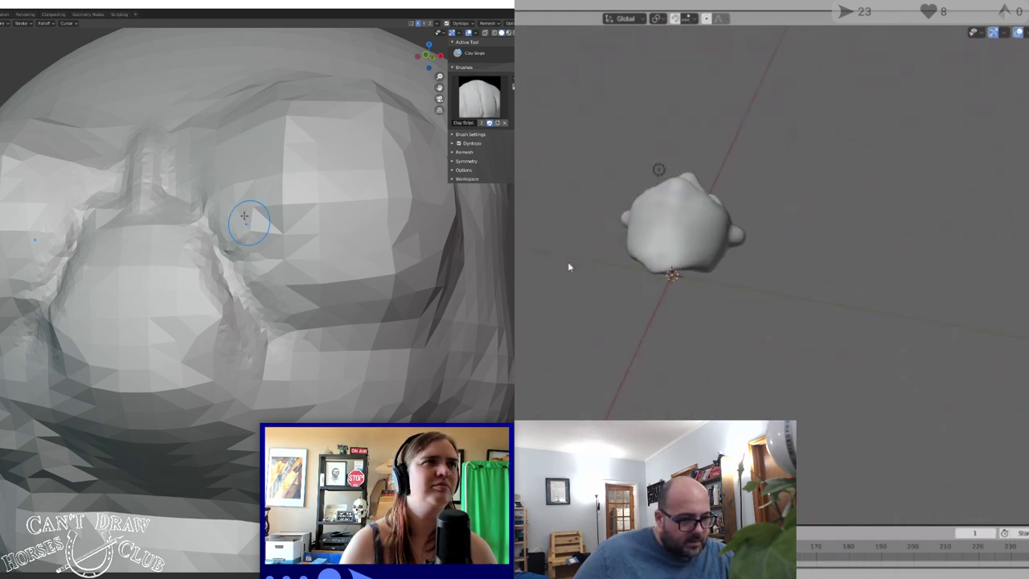
{"action": "left_click_drag", "start_coordinate": [153, 151], "coordinate": [151, 238]}
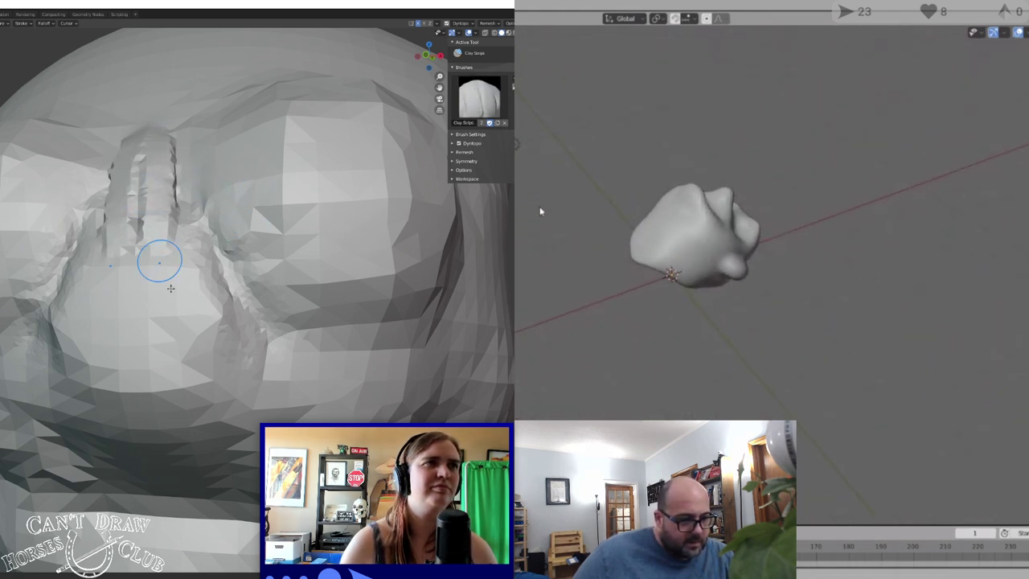
{"action": "left_click_drag", "start_coordinate": [186, 282], "coordinate": [216, 355]}
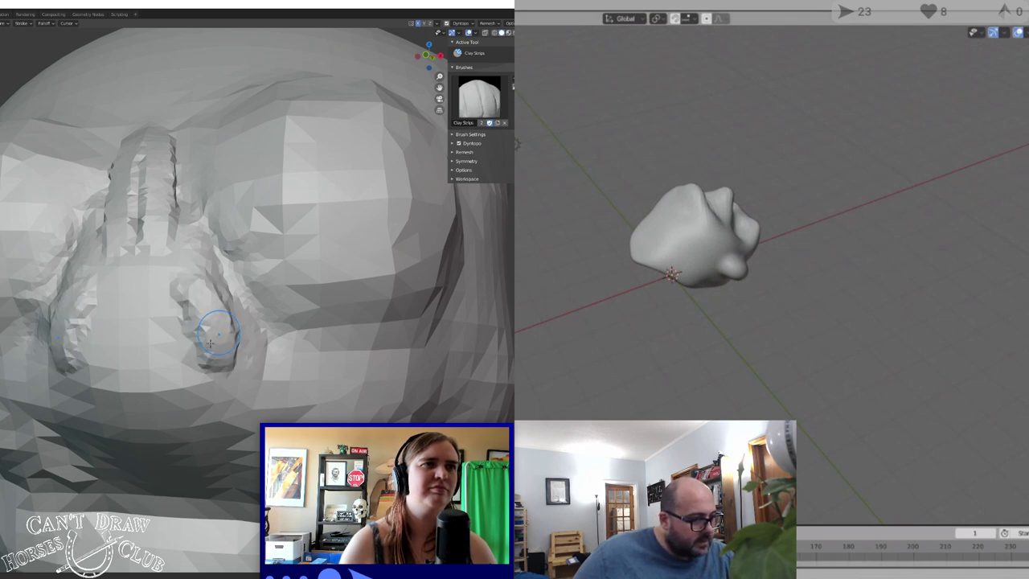
{"action": "left_click_drag", "start_coordinate": [135, 294], "coordinate": [136, 350]}
Connect the nostril wings to the nose bridge with Clay Strips strokes and thicken the bridge up to the brow
{"action": "left_click", "coordinate": [692, 238]}
{"action": "mouse_move", "coordinate": [161, 283]}
{"action": "left_mouse_down"}
{"action": "mouse_move", "coordinate": [144, 331]}
{"action": "mouse_move", "coordinate": [148, 309]}
{"action": "mouse_move", "coordinate": [168, 295]}
{"action": "mouse_move", "coordinate": [207, 322]}
{"action": "left_mouse_up"}
{"action": "left_click_drag", "start_coordinate": [638, 271], "coordinate": [625, 299]}
{"action": "left_click_drag", "start_coordinate": [207, 322], "coordinate": [140, 281]}
{"action": "left_click_drag", "start_coordinate": [625, 299], "coordinate": [634, 346]}
{"action": "left_click_drag", "start_coordinate": [140, 281], "coordinate": [144, 236]}
{"action": "left_click_drag", "start_coordinate": [635, 346], "coordinate": [638, 351]}
{"action": "left_click_drag", "start_coordinate": [144, 237], "coordinate": [139, 213]}
{"action": "middle_click_drag", "start_coordinate": [639, 351], "coordinate": [727, 335]}
{"action": "left_click_drag", "start_coordinate": [140, 237], "coordinate": [138, 169]}
Round out the nose tip between the nostrils with further Clay Strips strokes
{"action": "middle_click_drag", "start_coordinate": [727, 335], "coordinate": [784, 221]}
{"action": "mouse_move", "coordinate": [145, 313]}
{"action": "middle_mouse_down"}
{"action": "mouse_move", "coordinate": [144, 287]}
{"action": "mouse_move", "coordinate": [142, 312]}
{"action": "middle_mouse_up"}
{"action": "left_click", "coordinate": [782, 218]}
{"action": "scroll", "coordinate": [781, 216], "scroll_direction": "up", "scroll_amount": 2}
{"action": "scroll", "coordinate": [142, 316], "scroll_direction": "down", "scroll_amount": 2}
{"action": "scroll", "coordinate": [142, 316], "scroll_direction": "up", "scroll_amount": 2}
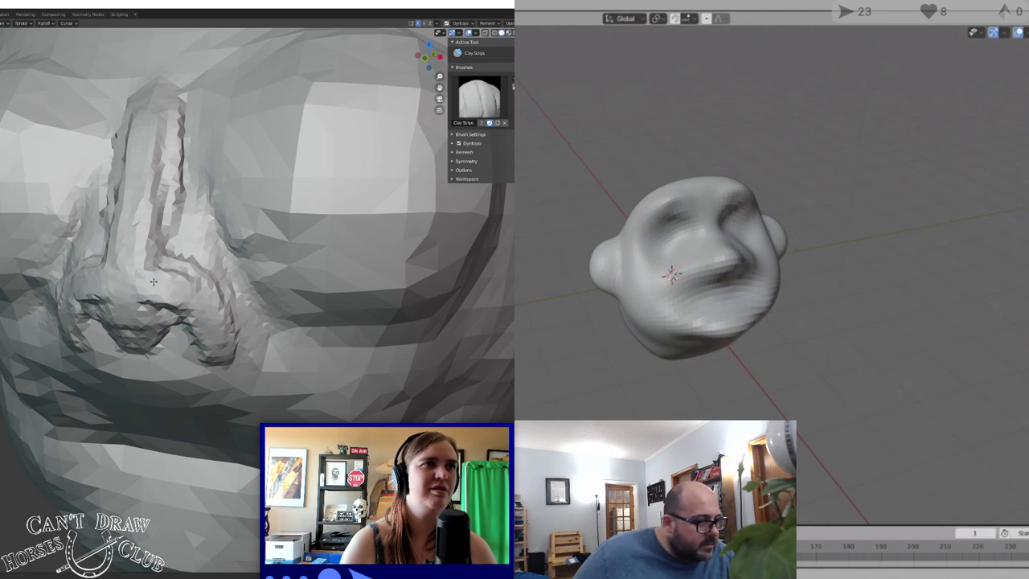
{"action": "left_click_drag", "start_coordinate": [153, 281], "coordinate": [198, 317]}
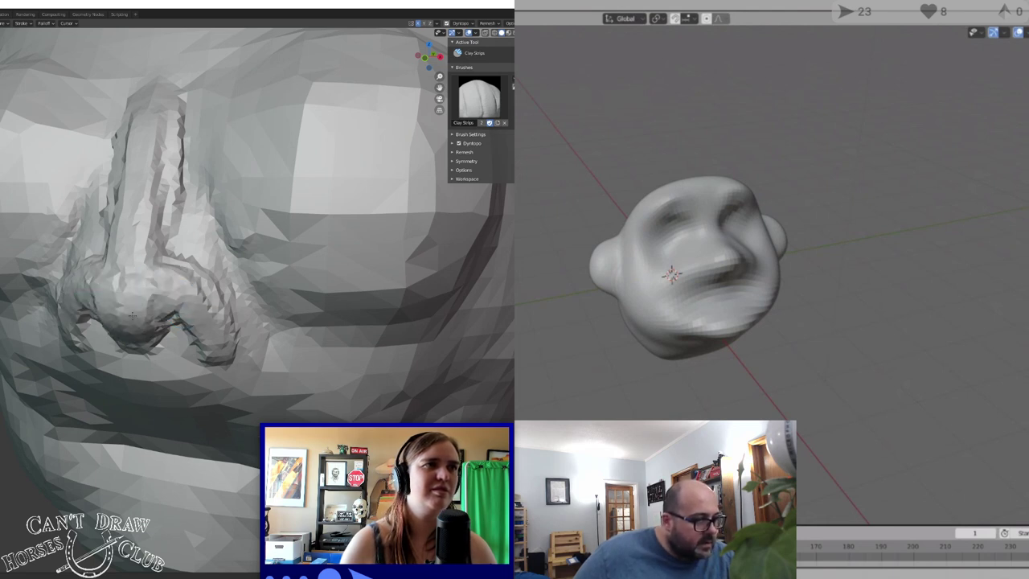
{"action": "left_click_drag", "start_coordinate": [131, 324], "coordinate": [132, 305]}
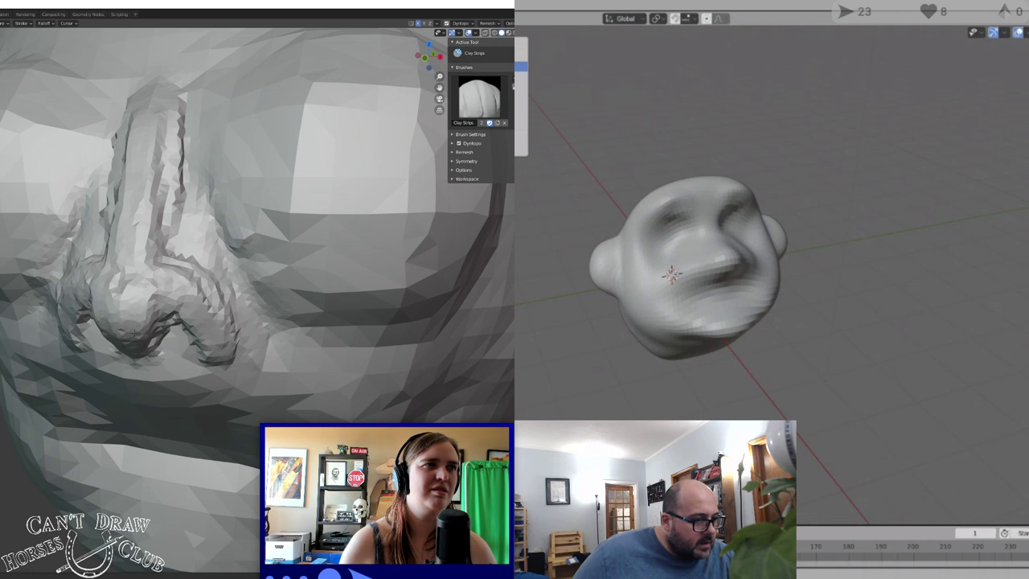
Add a sphere at the 3D cursor inside the round-eared head and apply Shade Smooth
{"action": "left_click", "coordinate": [521, 77]}
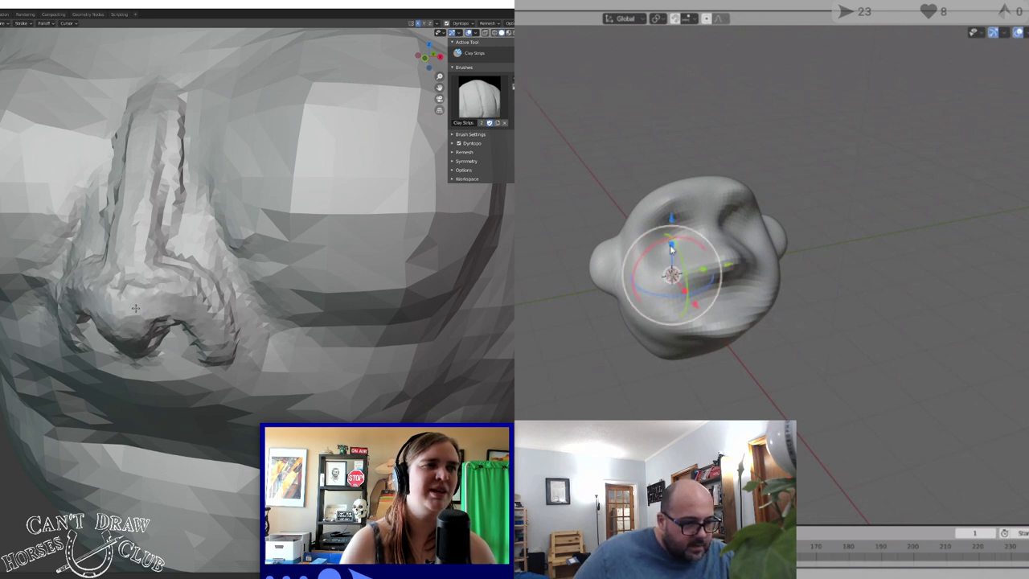
{"action": "mouse_move", "coordinate": [672, 245]}
{"action": "left_mouse_down"}
{"action": "mouse_move", "coordinate": [673, 205]}
{"action": "mouse_move", "coordinate": [673, 216]}
{"action": "left_mouse_up"}
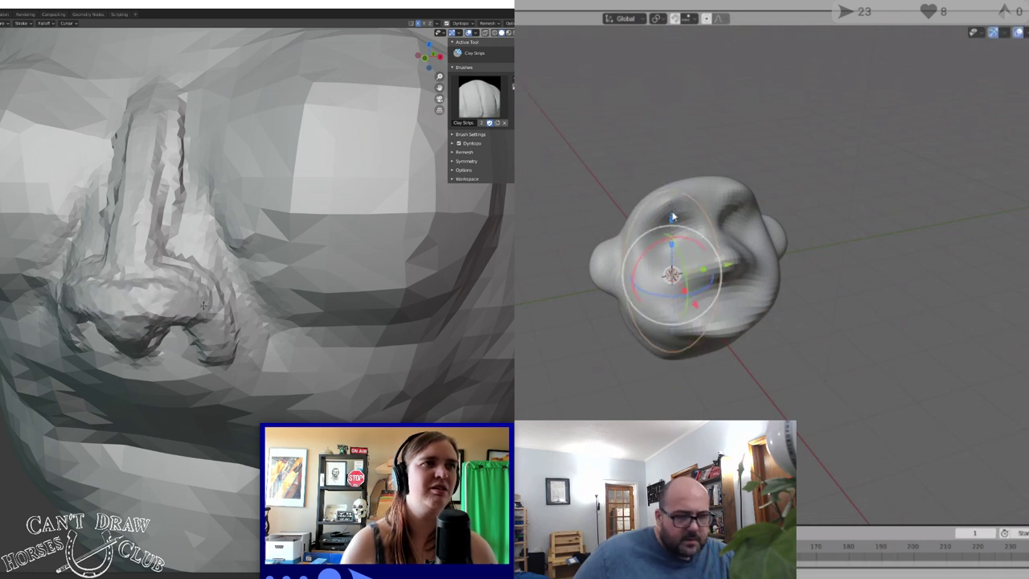
{"action": "right_click", "coordinate": [683, 182]}
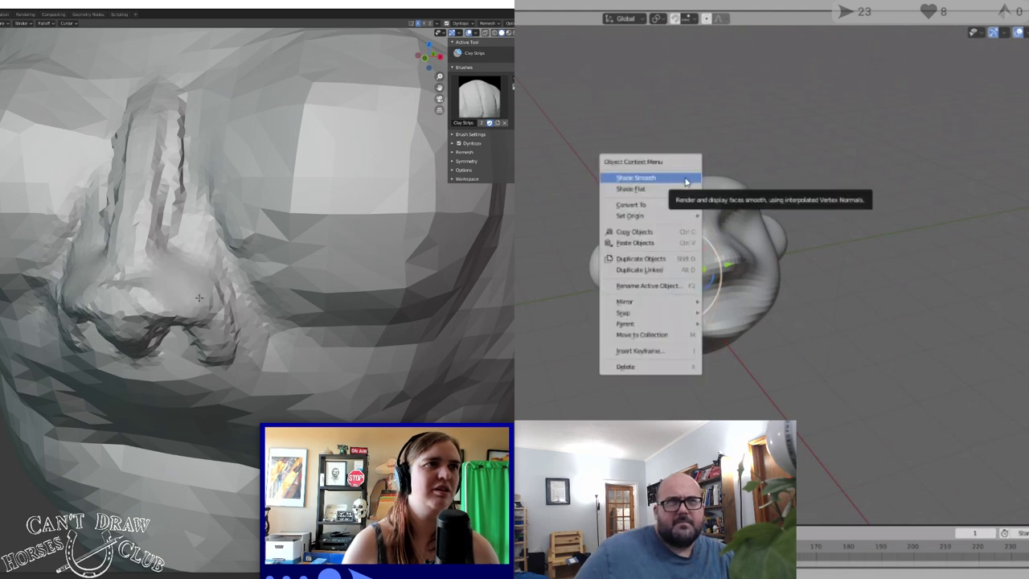
{"action": "left_click", "coordinate": [674, 179]}
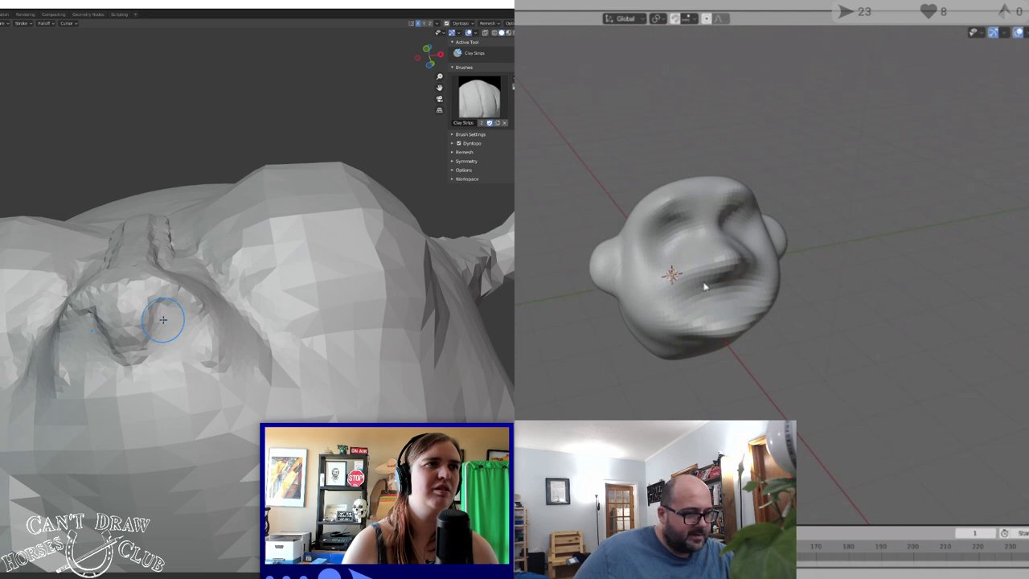
Move the round-eared head down clear of the sphere, then pull the sphere forward and scale it down to eyeball size
{"action": "left_click", "coordinate": [677, 283]}
{"action": "mouse_move", "coordinate": [673, 235]}
{"action": "left_mouse_down"}
{"action": "mouse_move", "coordinate": [665, 106]}
{"action": "mouse_move", "coordinate": [665, 368]}
{"action": "left_mouse_up"}
{"action": "left_click", "coordinate": [665, 252]}
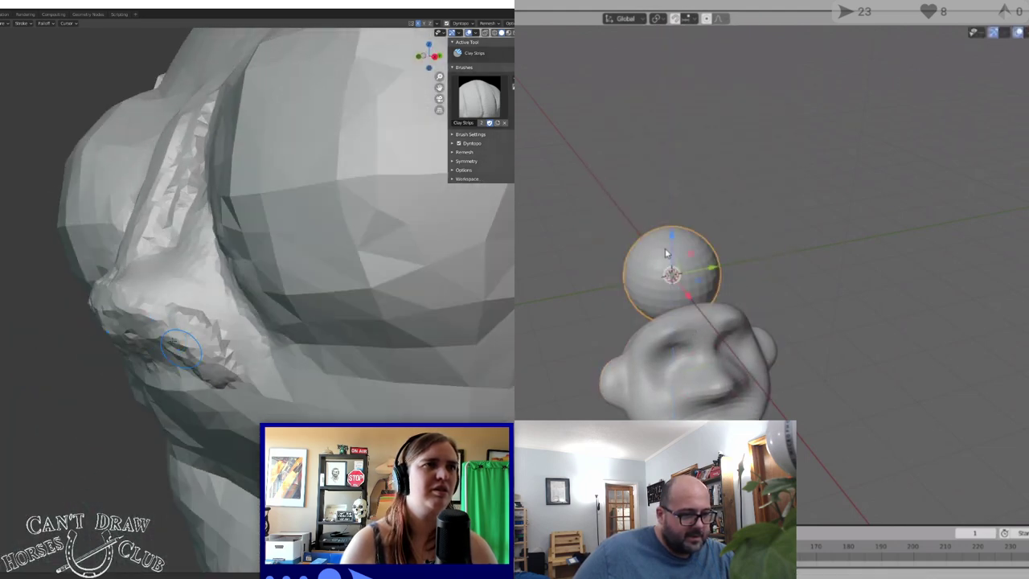
{"action": "left_click_drag", "start_coordinate": [695, 301], "coordinate": [746, 344]}
{"action": "middle_click_drag", "start_coordinate": [745, 345], "coordinate": [665, 296]}
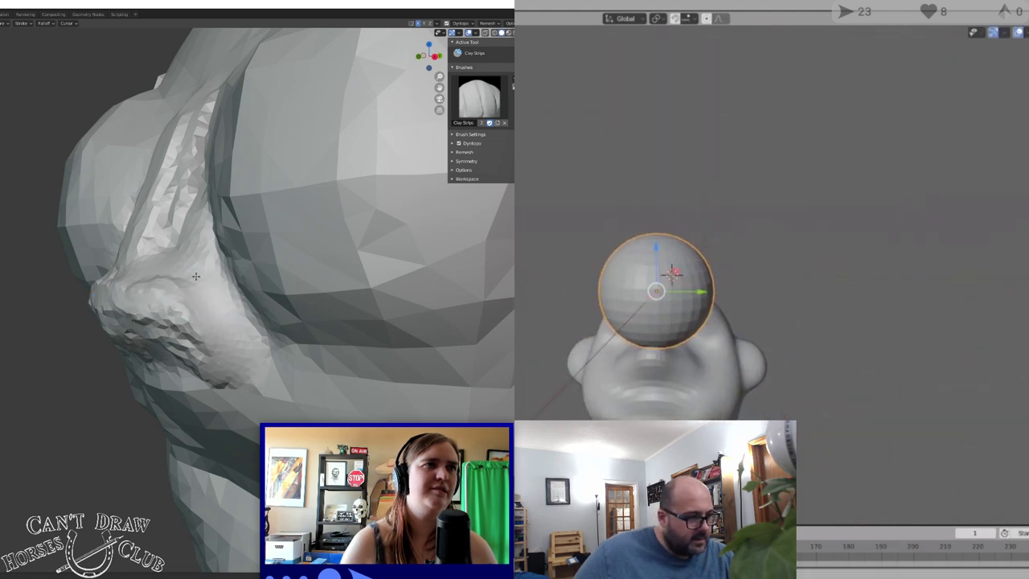
{"action": "middle_click_drag", "start_coordinate": [158, 288], "coordinate": [198, 323]}
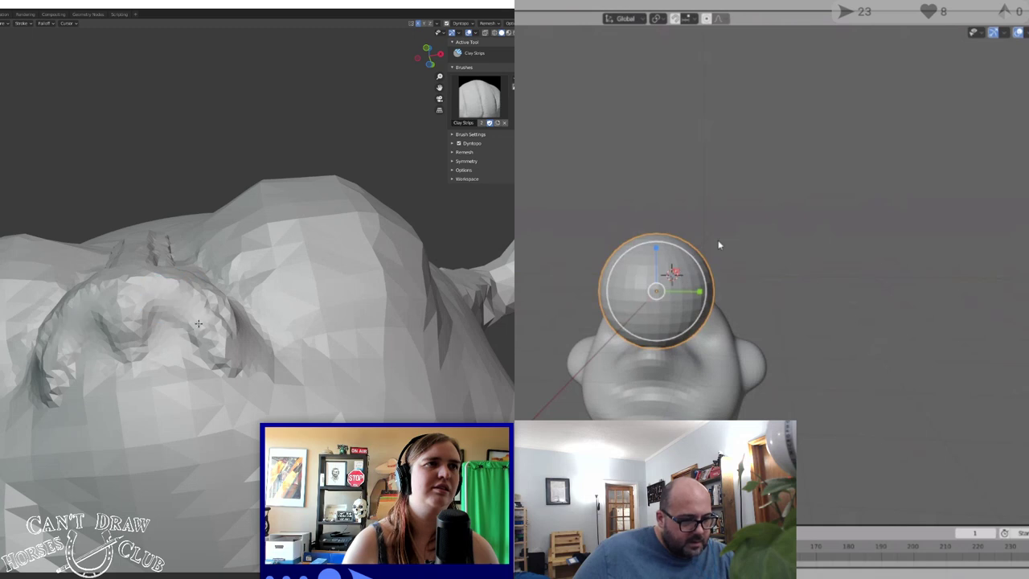
{"action": "mouse_move", "coordinate": [702, 259]}
{"action": "left_mouse_down"}
{"action": "mouse_move", "coordinate": [657, 281]}
{"action": "mouse_move", "coordinate": [658, 264]}
{"action": "left_mouse_up"}
Carve two symmetrical nostrils into the underside of the nose by subtracting with the Draw brush
{"action": "key", "text": "x"}
{"action": "left_click_drag", "start_coordinate": [167, 334], "coordinate": [188, 336], "text": "ctrl"}
{"action": "key", "text": "ctrl+z"}
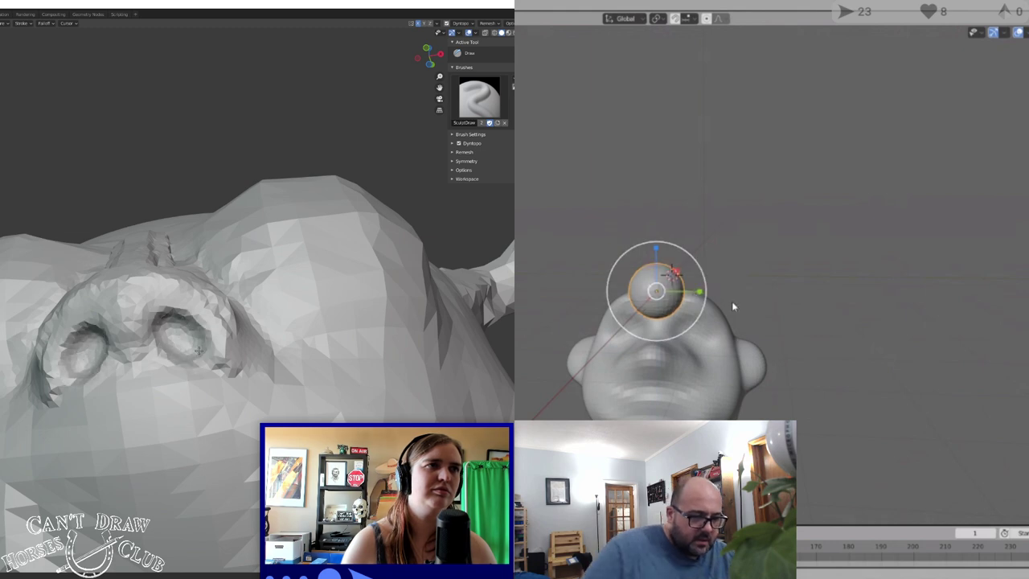
{"action": "middle_click_drag", "start_coordinate": [177, 336], "coordinate": [205, 411]}
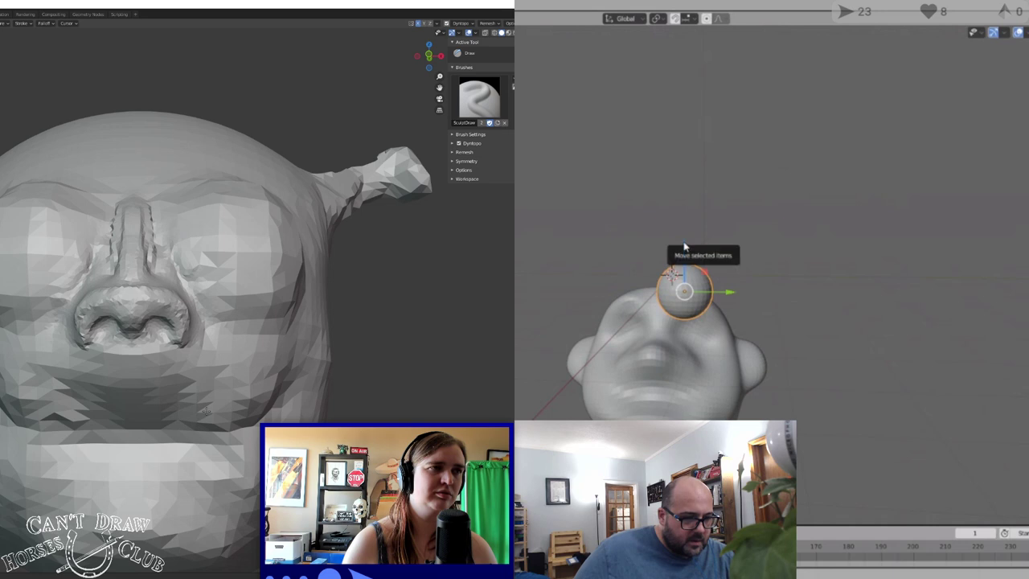
Lower the small sphere and adjust its depth toward the eye socket of the round-eared head
{"action": "left_click_drag", "start_coordinate": [684, 245], "coordinate": [685, 288]}
{"action": "mouse_move", "coordinate": [721, 288]}
{"action": "middle_mouse_down"}
{"action": "mouse_move", "coordinate": [704, 336]}
{"action": "mouse_move", "coordinate": [649, 334]}
{"action": "mouse_move", "coordinate": [636, 295]}
{"action": "mouse_move", "coordinate": [554, 323]}
{"action": "middle_mouse_up"}
{"action": "key", "text": "c"}
{"action": "left_click_drag", "start_coordinate": [524, 323], "coordinate": [546, 322]}
Build clay ridges above and below the mouth with Clay Strips, and refine the eyeball's height at the socket
{"action": "left_click_drag", "start_coordinate": [57, 384], "coordinate": [141, 387]}
{"action": "left_click_drag", "start_coordinate": [546, 322], "coordinate": [549, 321]}
{"action": "mouse_move", "coordinate": [141, 387]}
{"action": "left_mouse_down"}
{"action": "mouse_move", "coordinate": [193, 374]}
{"action": "mouse_move", "coordinate": [237, 388]}
{"action": "left_mouse_up"}
{"action": "middle_click_drag", "start_coordinate": [566, 317], "coordinate": [666, 337]}
{"action": "mouse_move", "coordinate": [237, 388]}
{"action": "left_mouse_down"}
{"action": "mouse_move", "coordinate": [281, 358]}
{"action": "mouse_move", "coordinate": [182, 394]}
{"action": "left_mouse_up"}
{"action": "left_click_drag", "start_coordinate": [681, 307], "coordinate": [682, 314]}
{"action": "left_click_drag", "start_coordinate": [255, 417], "coordinate": [242, 456]}
{"action": "left_click_drag", "start_coordinate": [681, 314], "coordinate": [681, 313]}
{"action": "left_click_drag", "start_coordinate": [241, 457], "coordinate": [193, 460]}
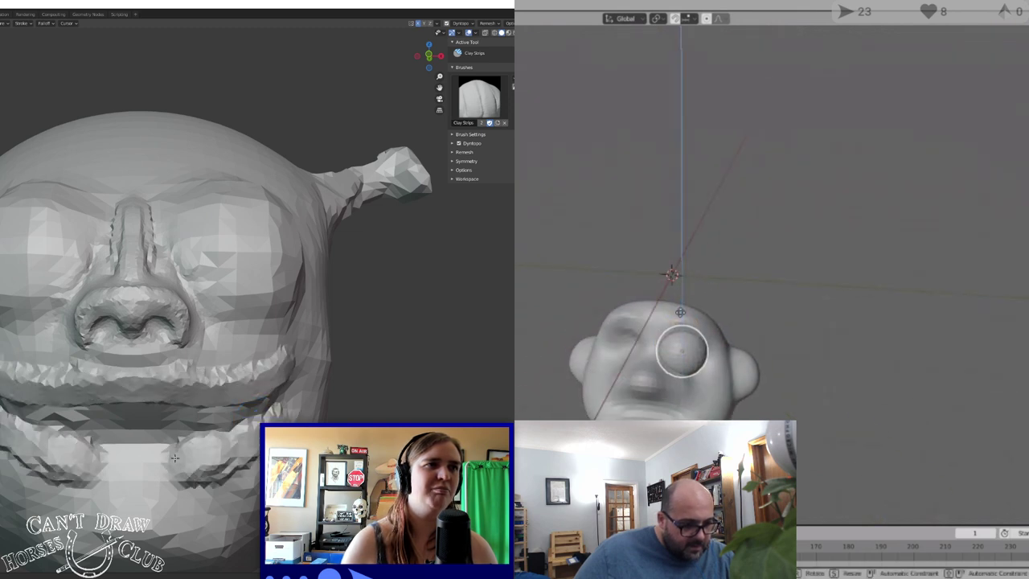
Join the clay lips around the mouth corners and across the lower edge, and shift the eyeball sideways along Y
{"action": "left_click_drag", "start_coordinate": [681, 314], "coordinate": [681, 314]}
{"action": "mouse_move", "coordinate": [193, 460]}
{"action": "left_mouse_down"}
{"action": "mouse_move", "coordinate": [157, 461]}
{"action": "mouse_move", "coordinate": [275, 411]}
{"action": "left_mouse_up"}
{"action": "left_click_drag", "start_coordinate": [730, 356], "coordinate": [729, 356]}
{"action": "left_click_drag", "start_coordinate": [275, 410], "coordinate": [278, 402]}
{"action": "left_click_drag", "start_coordinate": [729, 356], "coordinate": [731, 354]}
{"action": "left_click_drag", "start_coordinate": [277, 402], "coordinate": [304, 350]}
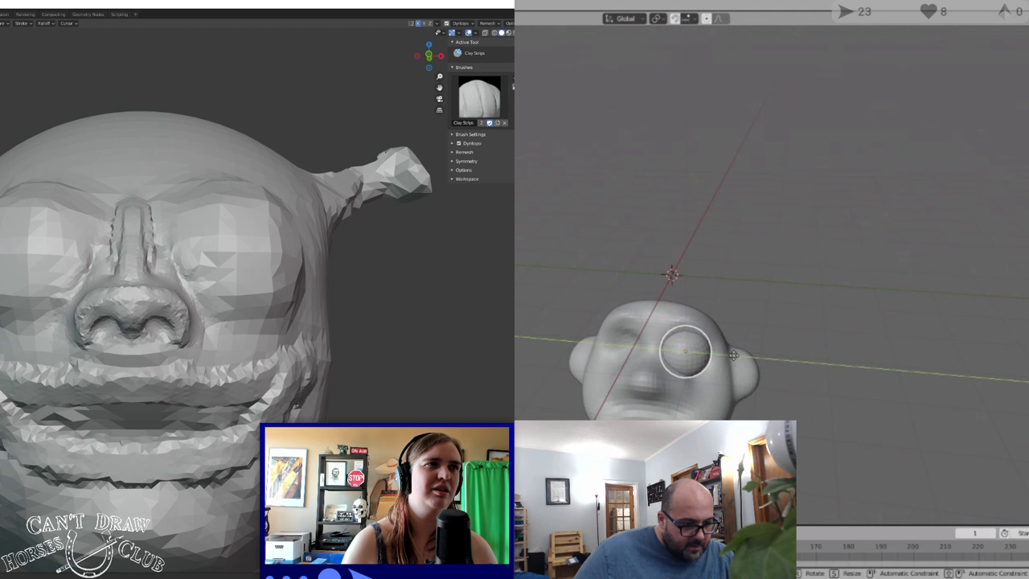
{"action": "left_click_drag", "start_coordinate": [731, 355], "coordinate": [731, 355]}
{"action": "left_click_drag", "start_coordinate": [303, 350], "coordinate": [254, 433]}
{"action": "middle_click_drag", "start_coordinate": [731, 355], "coordinate": [756, 356]}
{"action": "left_click_drag", "start_coordinate": [254, 433], "coordinate": [149, 464]}
Smooth the clay lips and mouth corners, and adjust the eyeball's sideways position in its socket
{"action": "mouse_move", "coordinate": [756, 356]}
{"action": "middle_mouse_down"}
{"action": "mouse_move", "coordinate": [724, 346]}
{"action": "mouse_move", "coordinate": [731, 327]}
{"action": "mouse_move", "coordinate": [696, 344]}
{"action": "mouse_move", "coordinate": [742, 342]}
{"action": "middle_mouse_up"}
{"action": "left_click_drag", "start_coordinate": [105, 436], "coordinate": [126, 386], "text": "shift"}
{"action": "middle_click_drag", "start_coordinate": [742, 342], "coordinate": [748, 342]}
{"action": "left_click_drag", "start_coordinate": [126, 386], "coordinate": [186, 375], "text": "shift"}
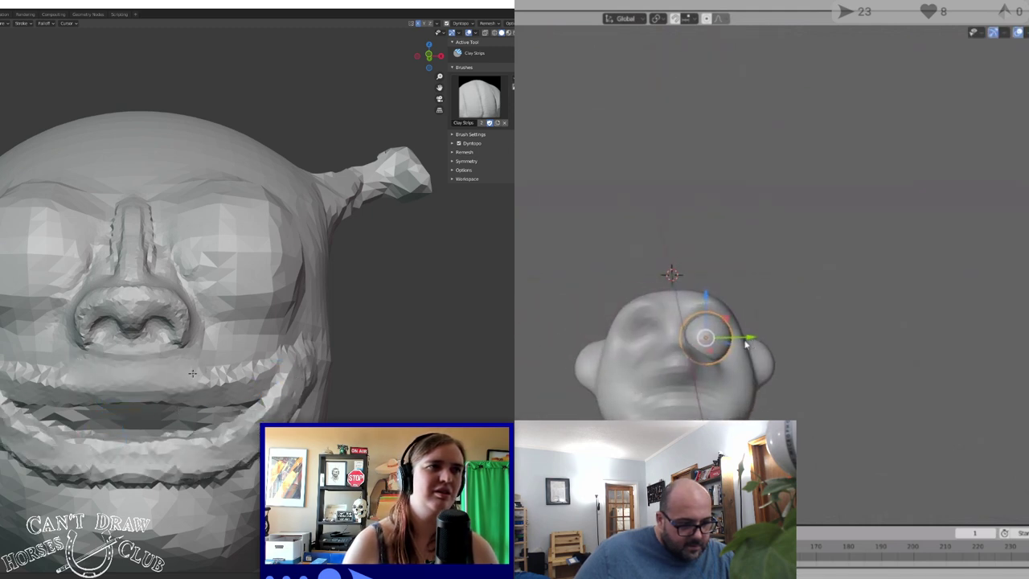
{"action": "middle_click_drag", "start_coordinate": [747, 343], "coordinate": [738, 344]}
{"action": "mouse_move", "coordinate": [187, 374]}
{"action": "left_mouse_down", "text": "shift"}
{"action": "mouse_move", "coordinate": [258, 373]}
{"action": "mouse_move", "coordinate": [317, 346]}
{"action": "left_mouse_up", "text": "shift"}
{"action": "left_click_drag", "start_coordinate": [740, 345], "coordinate": [744, 344]}
{"action": "left_click_drag", "start_coordinate": [265, 402], "coordinate": [247, 412], "text": "shift"}
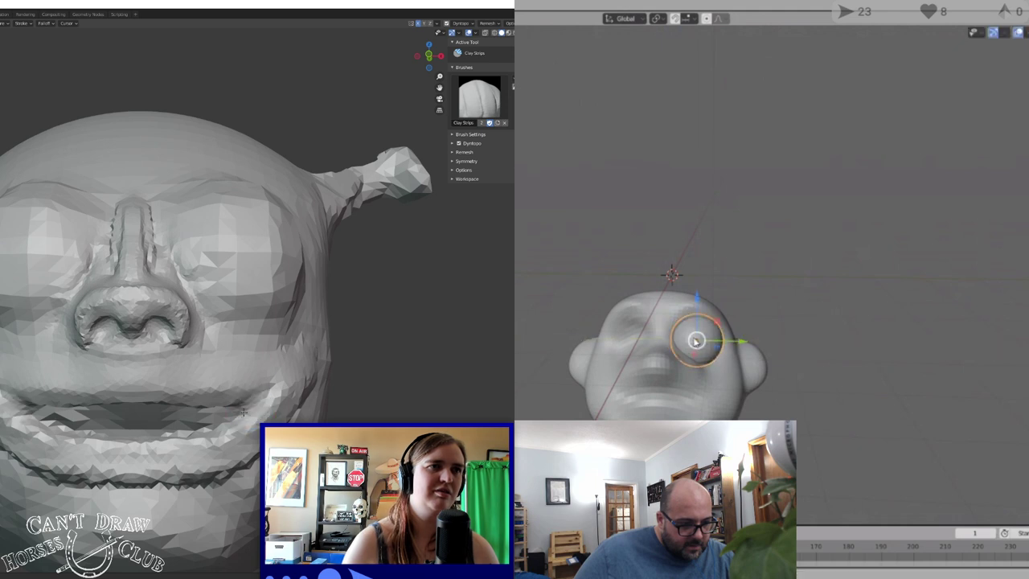
{"action": "middle_click_drag", "start_coordinate": [743, 344], "coordinate": [635, 354]}
{"action": "left_click_drag", "start_coordinate": [247, 412], "coordinate": [171, 437], "text": "shift"}
{"action": "middle_click_drag", "start_coordinate": [635, 354], "coordinate": [590, 359]}
{"action": "mouse_move", "coordinate": [171, 438]}
{"action": "left_mouse_down", "text": "shift"}
{"action": "mouse_move", "coordinate": [182, 419]}
{"action": "mouse_move", "coordinate": [44, 412]}
{"action": "mouse_move", "coordinate": [200, 414]}
{"action": "left_mouse_up", "text": "shift"}
Smooth the inside of the mouth and the lower lip, and adjust the eyeball's depth along X
{"action": "left_click_drag", "start_coordinate": [583, 360], "coordinate": [584, 360]}
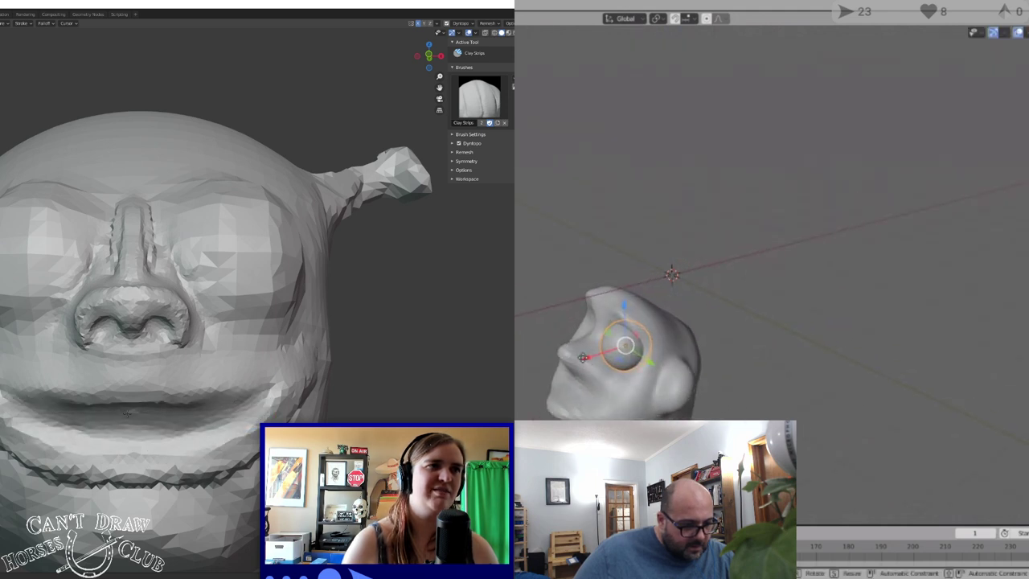
{"action": "left_click_drag", "start_coordinate": [200, 414], "coordinate": [189, 400], "text": "shift"}
{"action": "left_click_drag", "start_coordinate": [584, 361], "coordinate": [582, 360]}
{"action": "left_click_drag", "start_coordinate": [190, 400], "coordinate": [69, 398], "text": "shift"}
{"action": "left_click_drag", "start_coordinate": [582, 360], "coordinate": [578, 361]}
{"action": "left_click_drag", "start_coordinate": [70, 398], "coordinate": [41, 402], "text": "shift"}
{"action": "mouse_move", "coordinate": [686, 351]}
{"action": "middle_mouse_down"}
{"action": "mouse_move", "coordinate": [751, 335]}
{"action": "mouse_move", "coordinate": [763, 349]}
{"action": "middle_mouse_up"}
{"action": "scroll", "coordinate": [137, 474], "scroll_direction": "up", "scroll_amount": 1}
{"action": "scroll", "coordinate": [136, 475], "scroll_direction": "down", "scroll_amount": 3}
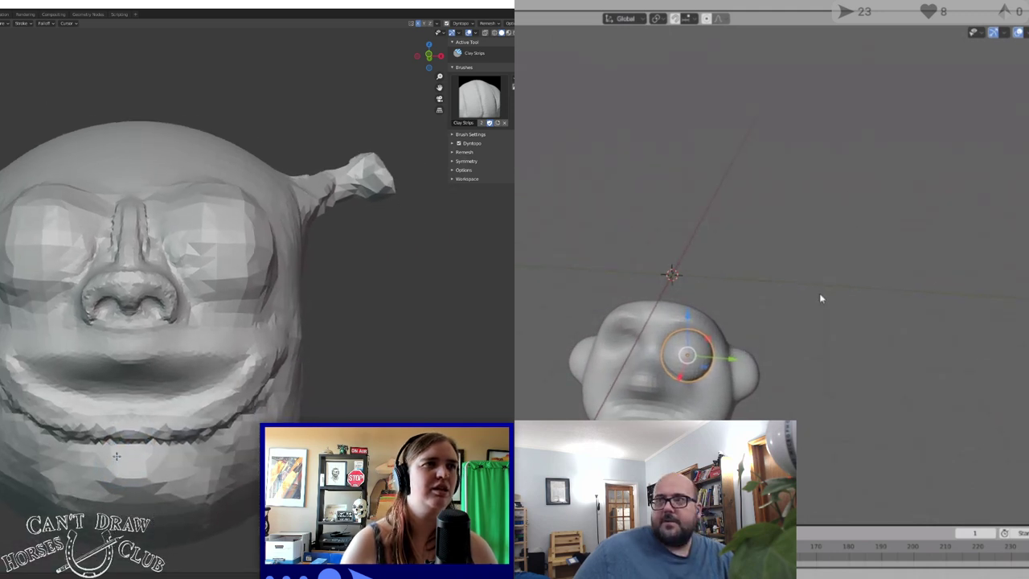
{"action": "mouse_move", "coordinate": [241, 378]}
{"action": "left_mouse_down", "text": "shift"}
{"action": "mouse_move", "coordinate": [191, 423]}
{"action": "mouse_move", "coordinate": [121, 420]}
{"action": "left_mouse_up", "text": "shift"}
Deselect the eyeball and build vertical teeth across the mouth opening with Clay Strips
{"action": "scroll", "coordinate": [764, 334], "scroll_direction": "up", "scroll_amount": 2}
{"action": "mouse_move", "coordinate": [716, 408]}
{"action": "middle_mouse_down"}
{"action": "mouse_move", "coordinate": [679, 384]}
{"action": "mouse_move", "coordinate": [671, 358]}
{"action": "mouse_move", "coordinate": [764, 311]}
{"action": "middle_mouse_up"}
{"action": "left_click", "coordinate": [766, 319]}
{"action": "mouse_move", "coordinate": [83, 401]}
{"action": "left_mouse_down"}
{"action": "mouse_move", "coordinate": [17, 340]}
{"action": "mouse_move", "coordinate": [87, 400]}
{"action": "mouse_move", "coordinate": [156, 408]}
{"action": "left_mouse_up"}
{"action": "scroll", "coordinate": [786, 333], "scroll_direction": "up", "scroll_amount": 1}
{"action": "scroll", "coordinate": [788, 334], "scroll_direction": "down", "scroll_amount": 2}
{"action": "mouse_move", "coordinate": [804, 373]}
{"action": "middle_mouse_down"}
{"action": "mouse_move", "coordinate": [744, 407]}
{"action": "mouse_move", "coordinate": [744, 368]}
{"action": "mouse_move", "coordinate": [696, 372]}
{"action": "mouse_move", "coordinate": [863, 375]}
{"action": "mouse_move", "coordinate": [804, 381]}
{"action": "middle_mouse_up"}
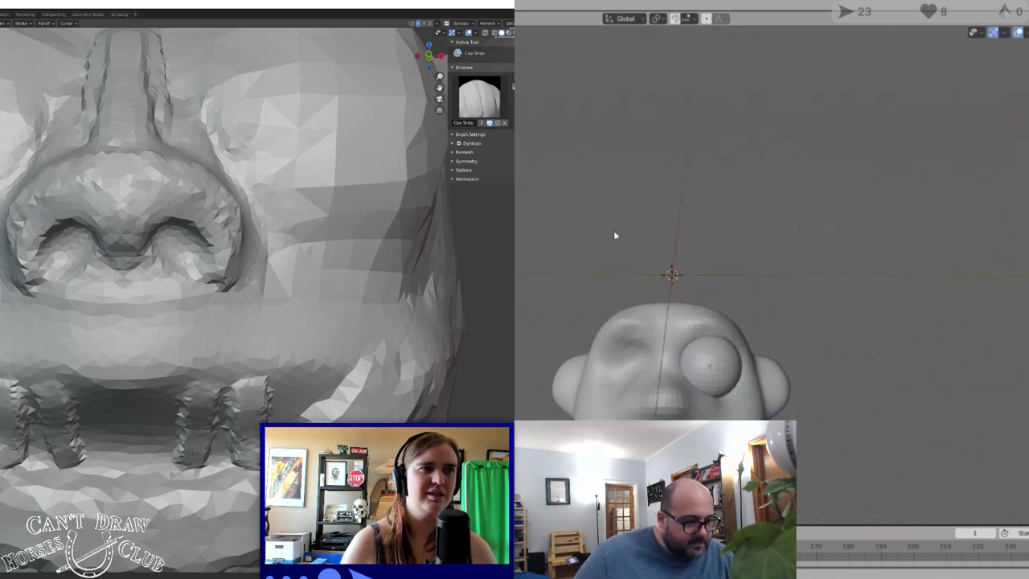
Duplicate the eyeball and move the copy along Y into the opposite socket, and shape the outermost teeth at the mouth corner
{"action": "left_click", "coordinate": [711, 364]}
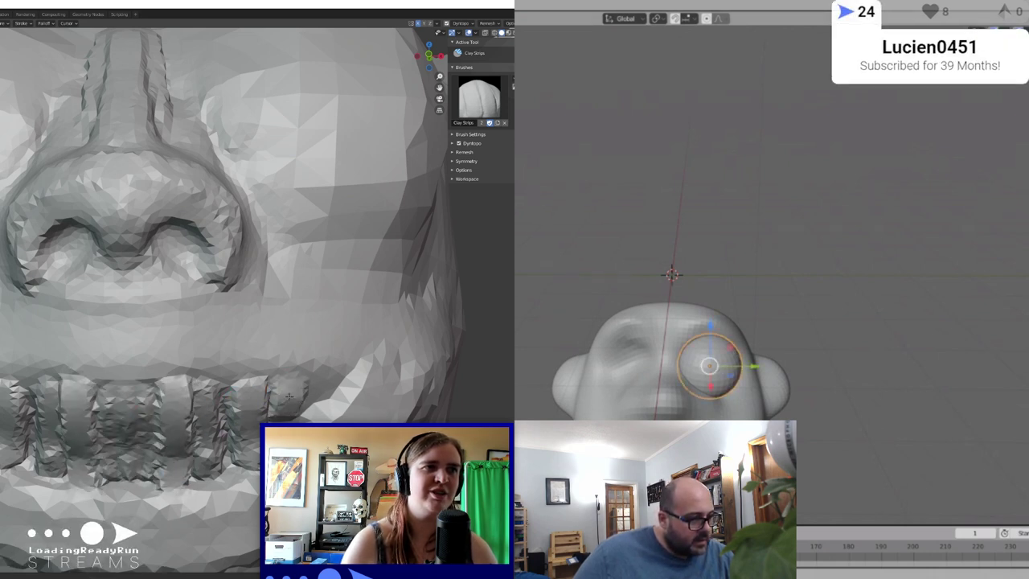
{"action": "left_click_drag", "start_coordinate": [322, 393], "coordinate": [325, 390]}
{"action": "key", "text": "shift+d"}
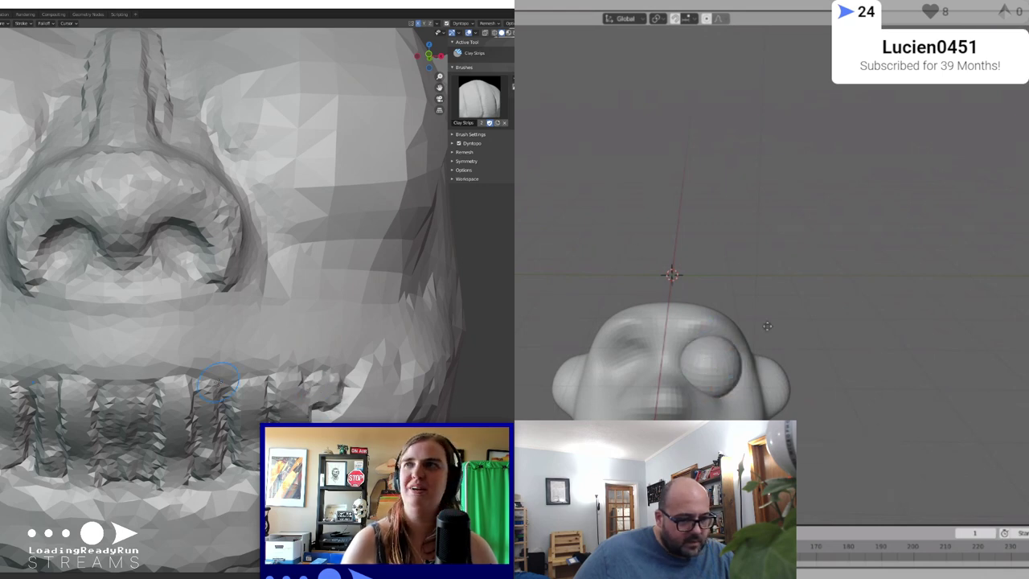
{"action": "middle_click_drag", "start_coordinate": [0, 304], "coordinate": [25, 166], "text": "shift"}
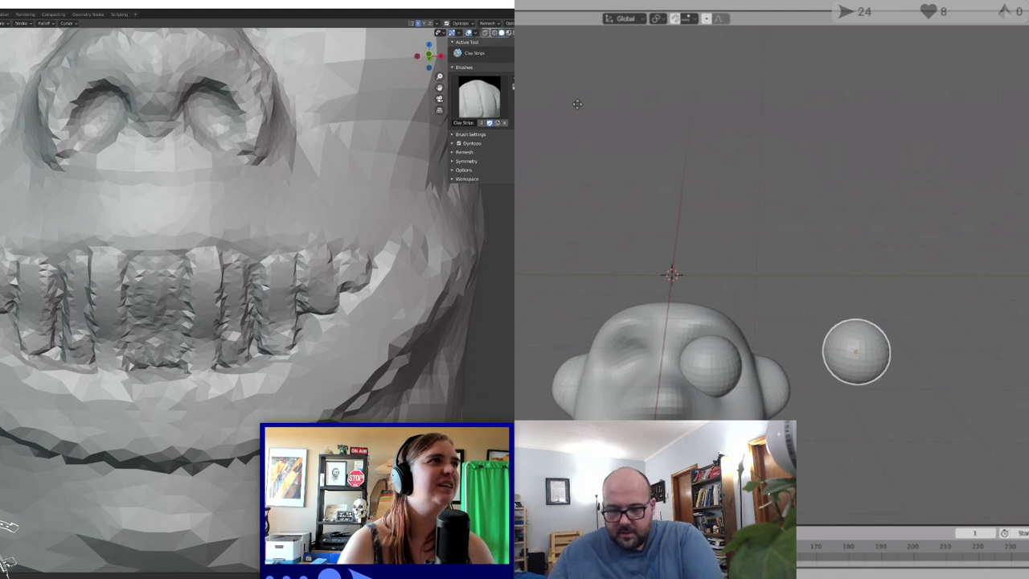
{"action": "key", "text": "x"}
{"action": "key", "text": "shift+c"}
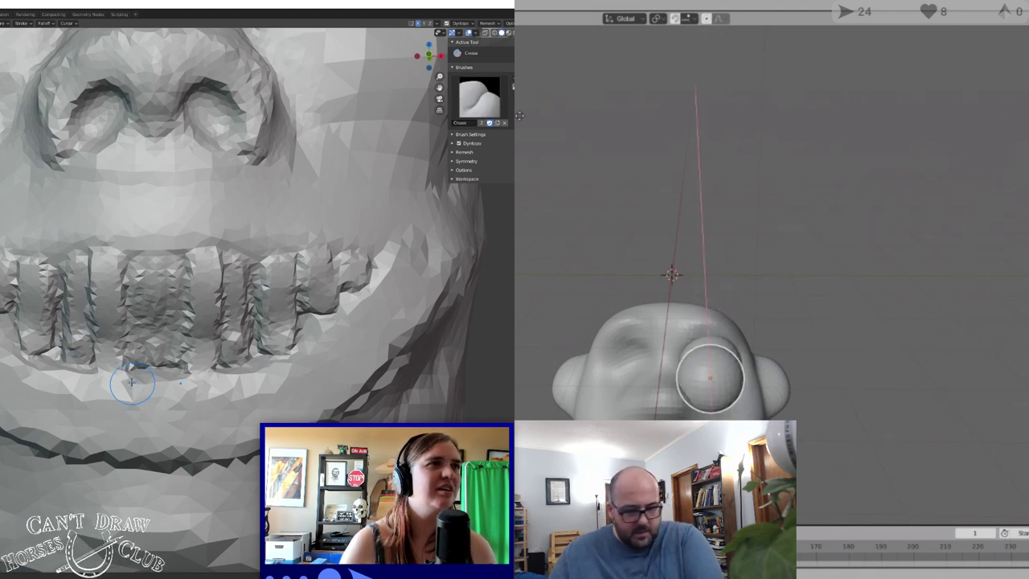
{"action": "key", "text": "z"}
{"action": "left_click", "coordinate": [549, 41]}
{"action": "key", "text": "shift+d"}
{"action": "key", "text": "z"}
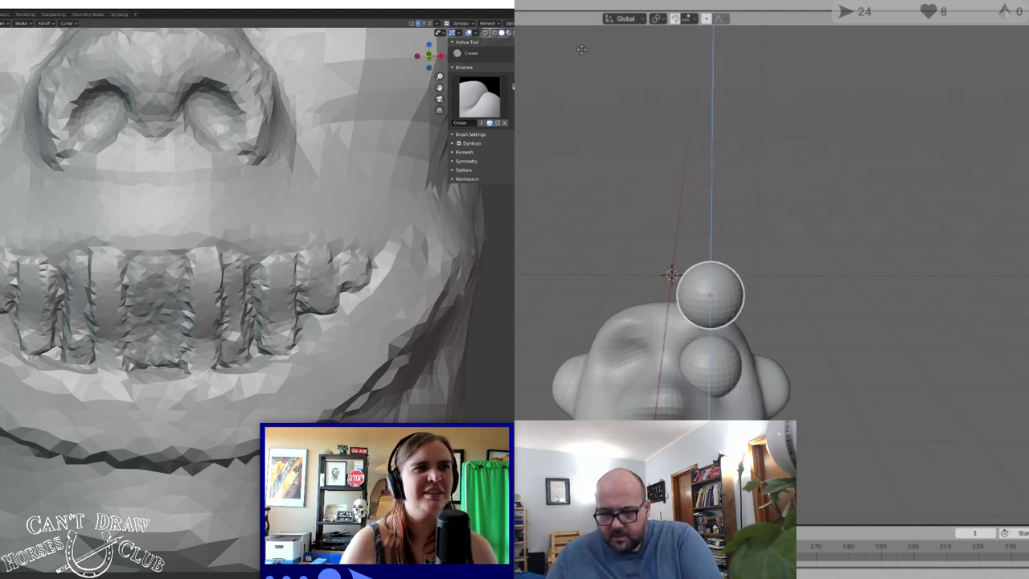
{"action": "key", "text": "y"}
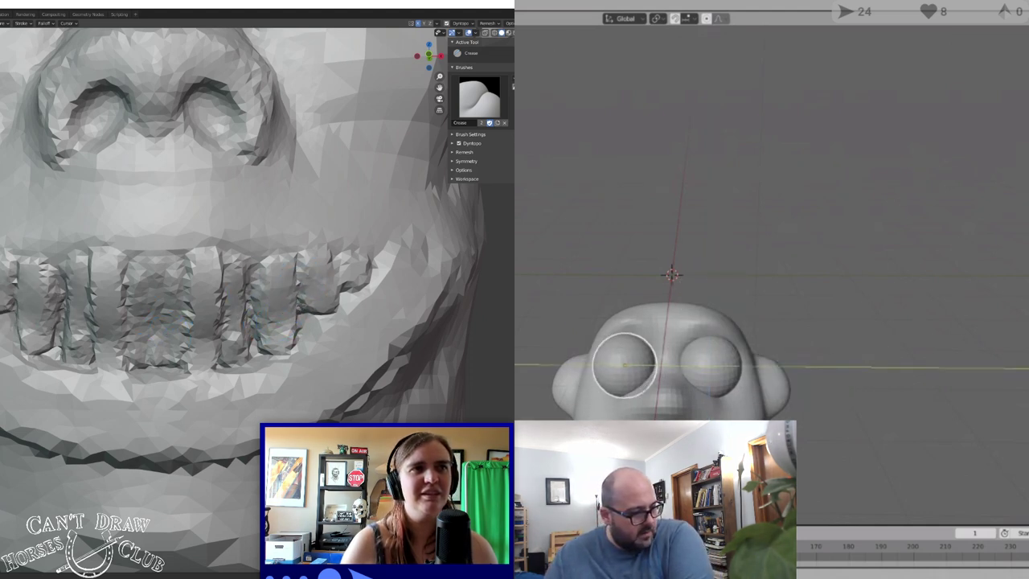
{"action": "left_click_drag", "start_coordinate": [339, 268], "coordinate": [341, 249]}
{"action": "key", "text": "Return"}
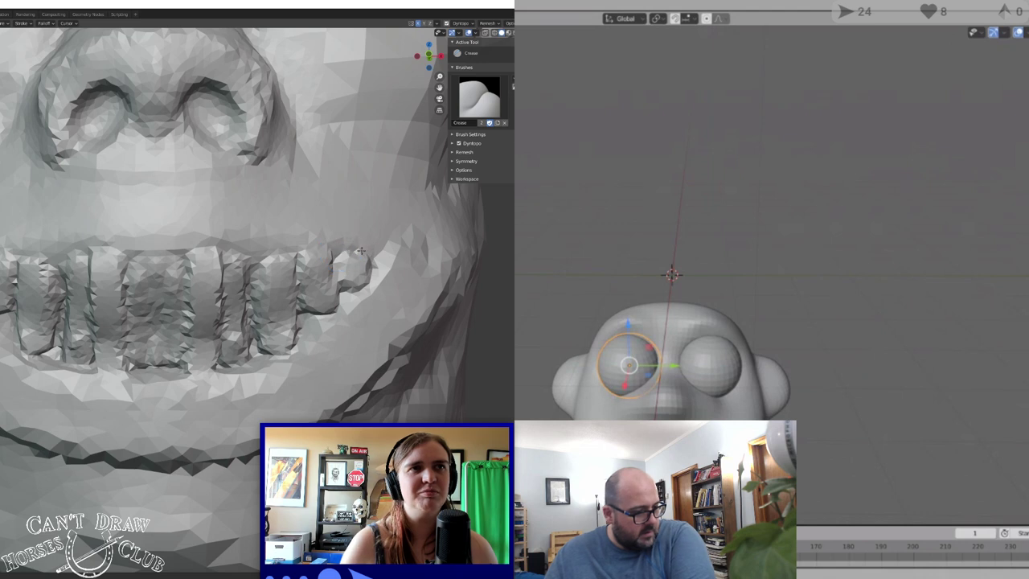
Fine-tune the second eyeball's sideways position in its socket and deselect it
{"action": "mouse_move", "coordinate": [749, 298]}
{"action": "middle_mouse_down"}
{"action": "mouse_move", "coordinate": [759, 333]}
{"action": "mouse_move", "coordinate": [744, 314]}
{"action": "mouse_move", "coordinate": [754, 287]}
{"action": "middle_mouse_up"}
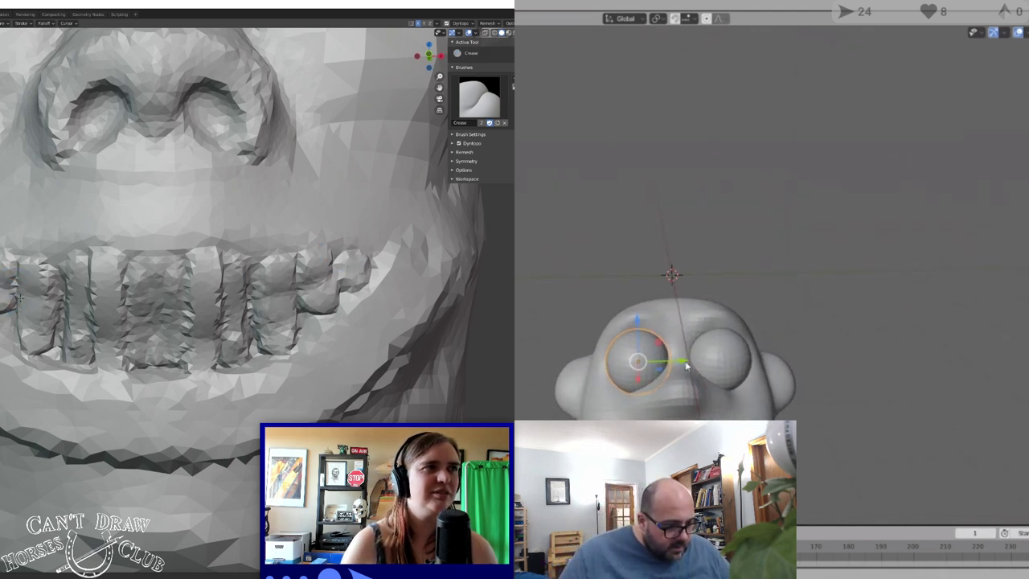
{"action": "left_click_drag", "start_coordinate": [688, 365], "coordinate": [685, 365]}
{"action": "left_click", "coordinate": [806, 297]}
{"action": "scroll", "coordinate": [806, 299], "scroll_direction": "up", "scroll_amount": 1}
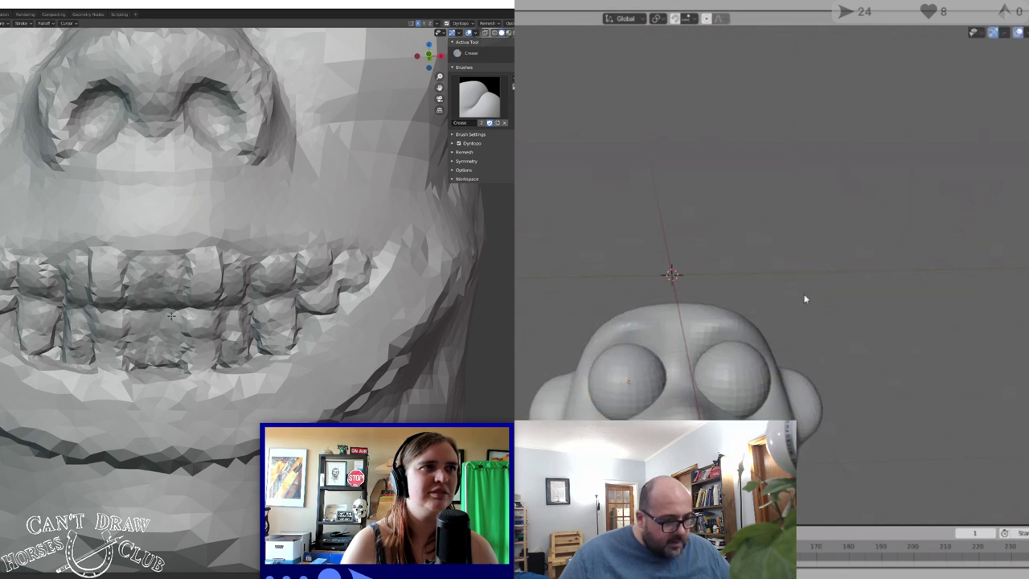
{"action": "mouse_move", "coordinate": [804, 300]}
{"action": "middle_mouse_down"}
{"action": "mouse_move", "coordinate": [765, 302]}
{"action": "mouse_move", "coordinate": [750, 251]}
{"action": "mouse_move", "coordinate": [806, 305]}
{"action": "mouse_move", "coordinate": [861, 311]}
{"action": "mouse_move", "coordinate": [866, 278]}
{"action": "mouse_move", "coordinate": [858, 361]}
{"action": "mouse_move", "coordinate": [815, 374]}
{"action": "mouse_move", "coordinate": [799, 351]}
{"action": "mouse_move", "coordinate": [797, 367]}
{"action": "mouse_move", "coordinate": [734, 318]}
{"action": "mouse_move", "coordinate": [802, 358]}
{"action": "middle_mouse_up"}
Fill out the upper front teeth with Clay Strips and cut center gaps into both tooth rows with the Crease brush
{"action": "key", "text": "c"}
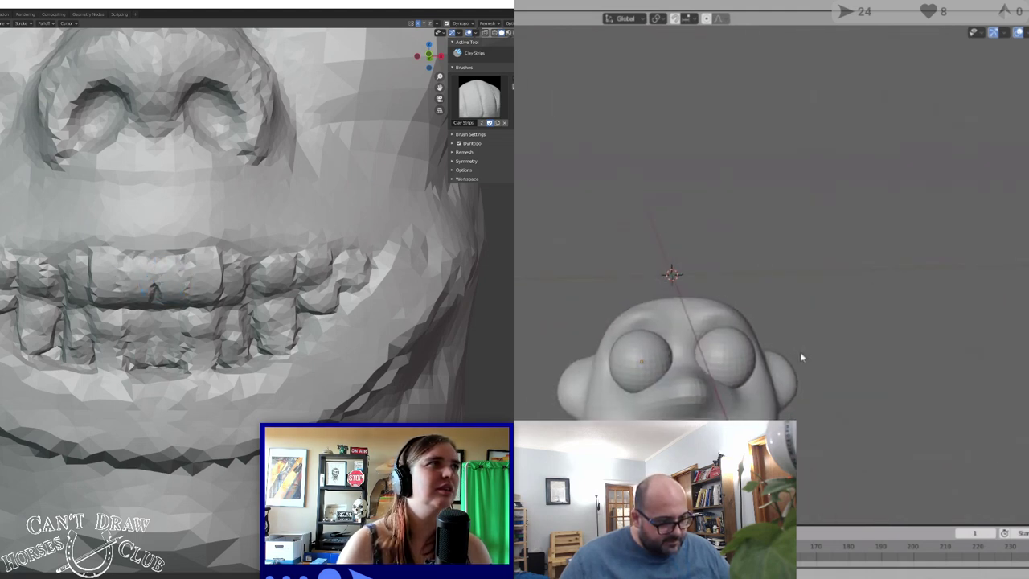
{"action": "key", "text": "shift+c"}
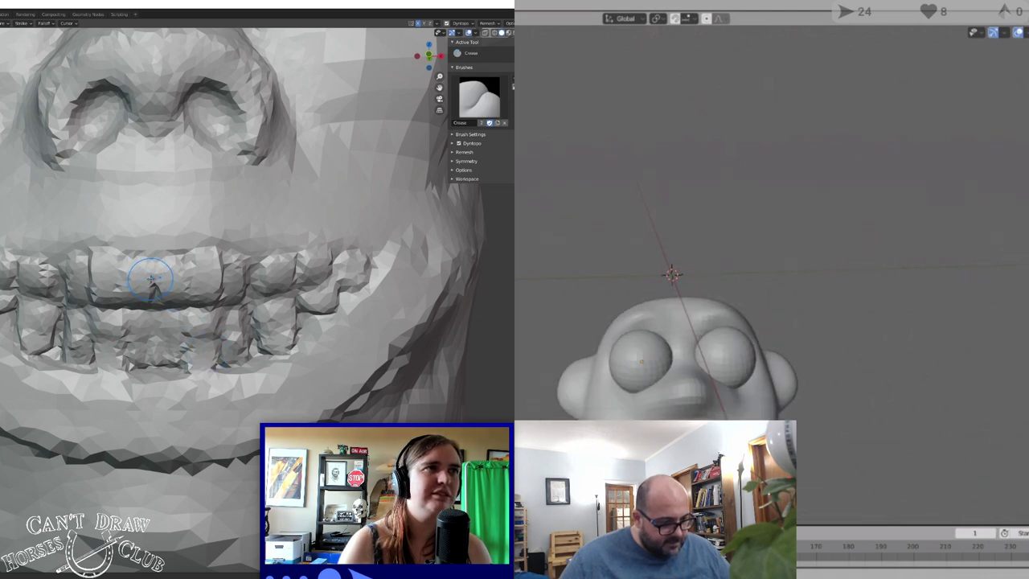
{"action": "left_click_drag", "start_coordinate": [151, 279], "coordinate": [156, 269]}
{"action": "middle_click_drag", "start_coordinate": [802, 357], "coordinate": [748, 350]}
{"action": "left_click_drag", "start_coordinate": [156, 269], "coordinate": [157, 258]}
{"action": "middle_click_drag", "start_coordinate": [748, 350], "coordinate": [844, 333]}
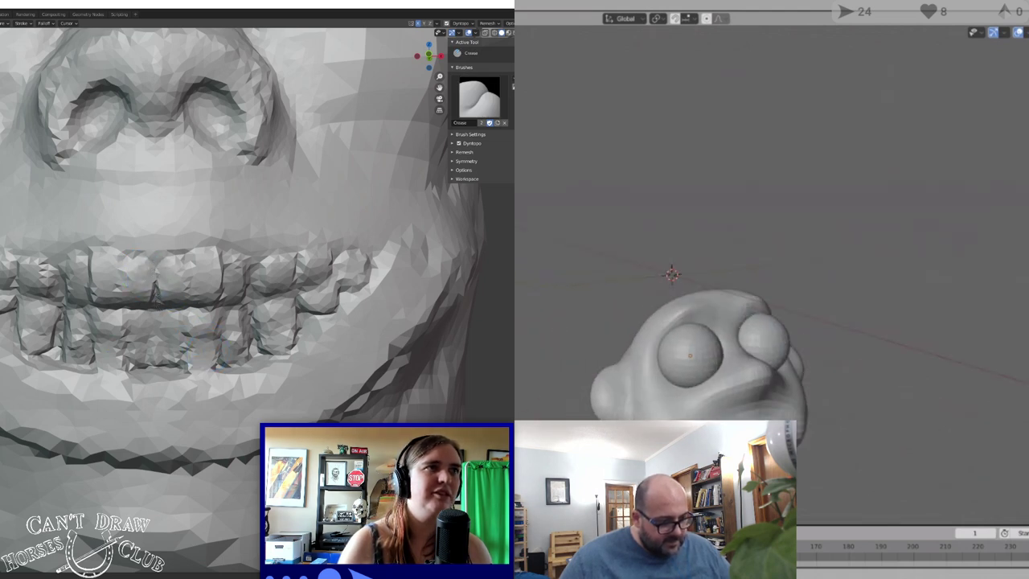
{"action": "middle_click_drag", "start_coordinate": [763, 423], "coordinate": [806, 426]}
{"action": "left_click_drag", "start_coordinate": [156, 336], "coordinate": [157, 361]}
{"action": "middle_click_drag", "start_coordinate": [806, 427], "coordinate": [739, 434]}
{"action": "left_click_drag", "start_coordinate": [158, 362], "coordinate": [156, 346]}
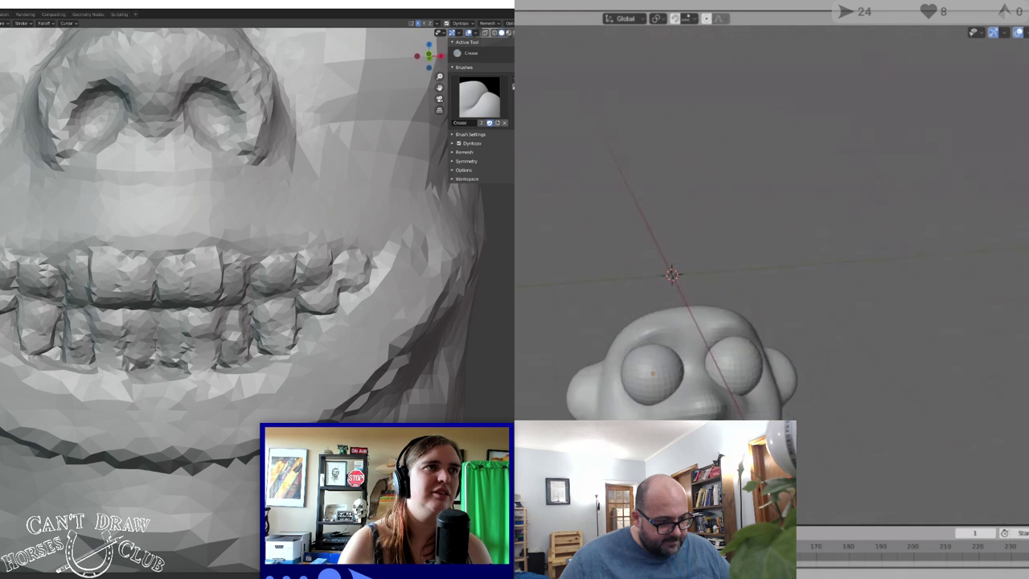
Examine the whole toothed head from the front, then its nose and eyes up close
{"action": "mouse_move", "coordinate": [740, 434]}
{"action": "middle_mouse_down"}
{"action": "mouse_move", "coordinate": [688, 404]}
{"action": "mouse_move", "coordinate": [692, 439]}
{"action": "middle_mouse_up"}
{"action": "scroll", "coordinate": [165, 345], "scroll_direction": "down", "scroll_amount": 9}
{"action": "scroll", "coordinate": [688, 402], "scroll_direction": "down", "scroll_amount": 5}
{"action": "scroll", "coordinate": [687, 403], "scroll_direction": "up", "scroll_amount": 4}
{"action": "middle_click_drag", "start_coordinate": [285, 316], "coordinate": [347, 348], "text": "shift"}
{"action": "middle_click_drag", "start_coordinate": [347, 347], "coordinate": [361, 354]}
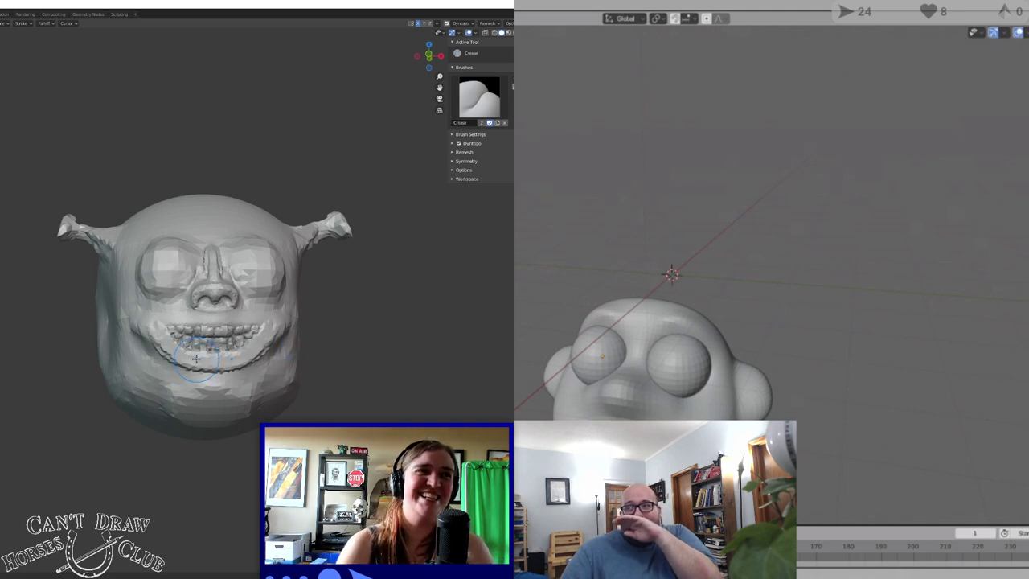
{"action": "scroll", "coordinate": [196, 359], "scroll_direction": "up", "scroll_amount": 9}
{"action": "middle_click_drag", "start_coordinate": [249, 344], "coordinate": [70, 416], "text": "shift"}
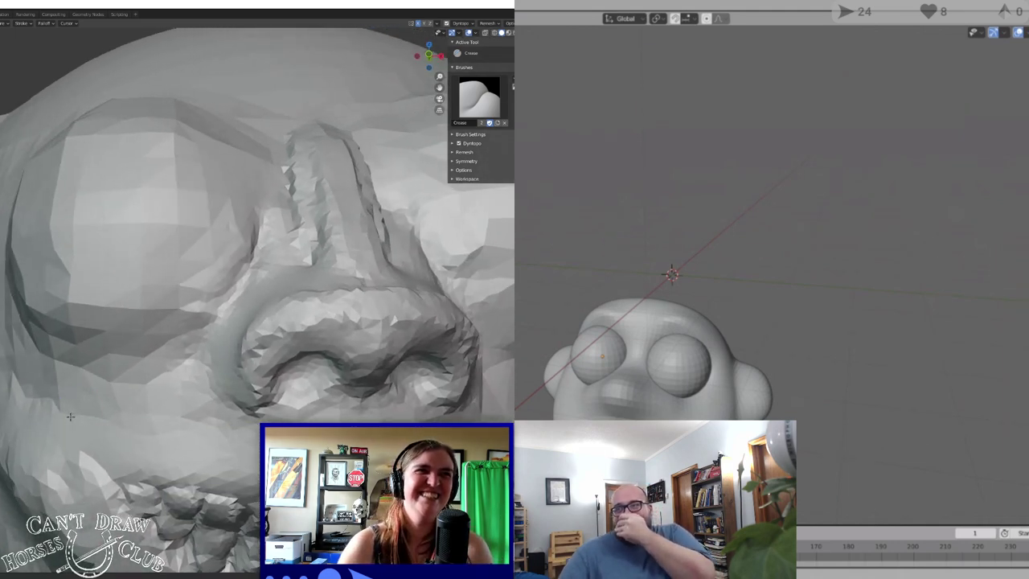
{"action": "scroll", "coordinate": [90, 381], "scroll_direction": "down", "scroll_amount": 5}
{"action": "middle_click_drag", "start_coordinate": [103, 355], "coordinate": [40, 394], "text": "shift"}
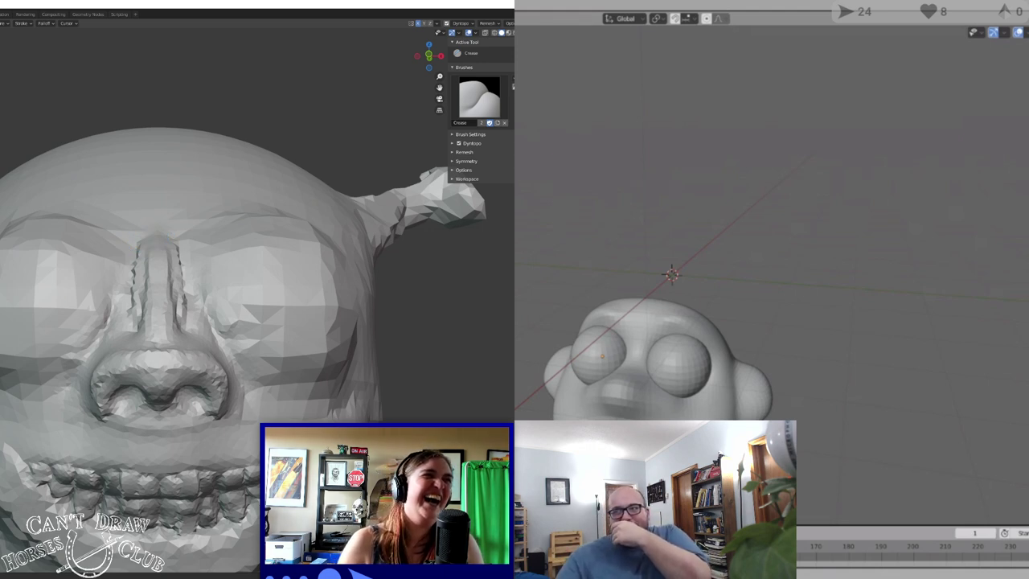
Smooth the nose bridge and eye bulges, and build a thicker upper lip above the teeth with Clay Strips
{"action": "key", "text": "ctrl+z"}
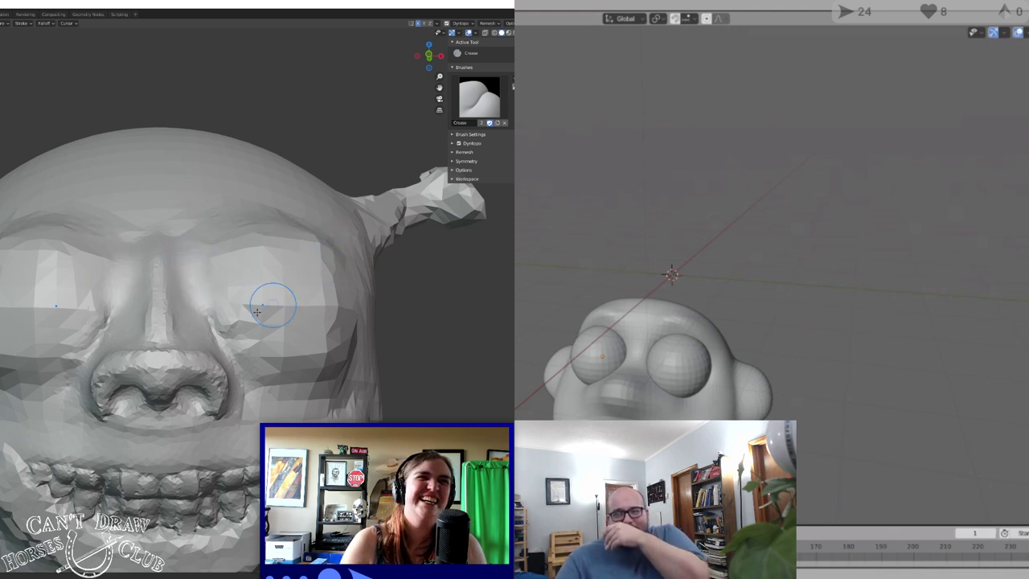
{"action": "mouse_move", "coordinate": [296, 327]}
{"action": "left_mouse_down", "text": "shift"}
{"action": "mouse_move", "coordinate": [325, 315]}
{"action": "mouse_move", "coordinate": [311, 324]}
{"action": "mouse_move", "coordinate": [257, 314]}
{"action": "mouse_move", "coordinate": [273, 331]}
{"action": "left_mouse_up", "text": "shift"}
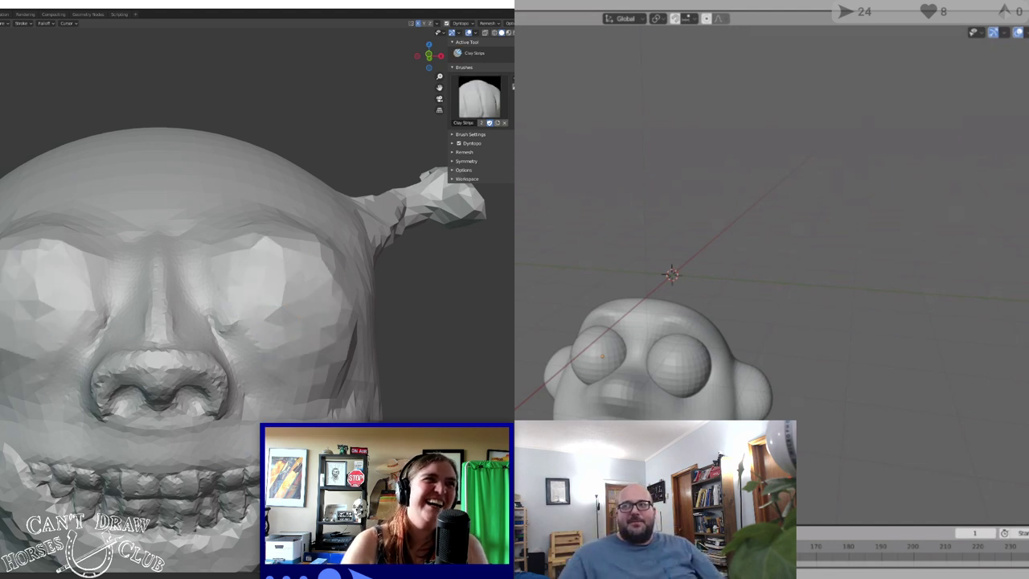
{"action": "mouse_move", "coordinate": [160, 464]}
{"action": "left_mouse_down"}
{"action": "mouse_move", "coordinate": [307, 452]}
{"action": "mouse_move", "coordinate": [233, 463]}
{"action": "left_mouse_up"}
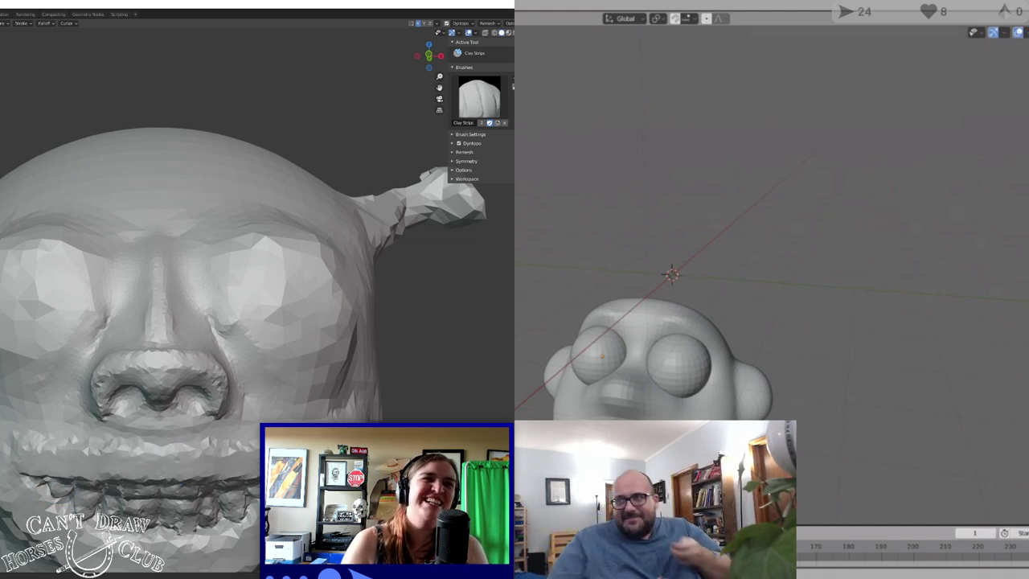
Smooth the middle of the toothed head's upper lip above the teeth
{"action": "left_click_drag", "start_coordinate": [165, 467], "coordinate": [229, 472], "text": "shift"}
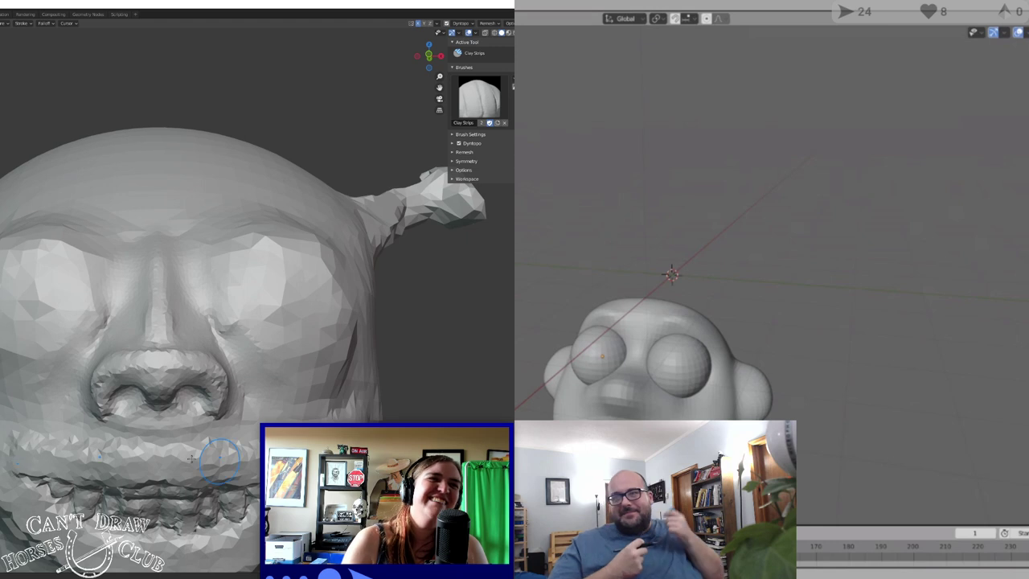
{"action": "scroll", "coordinate": [215, 510], "scroll_direction": "down", "scroll_amount": 1}
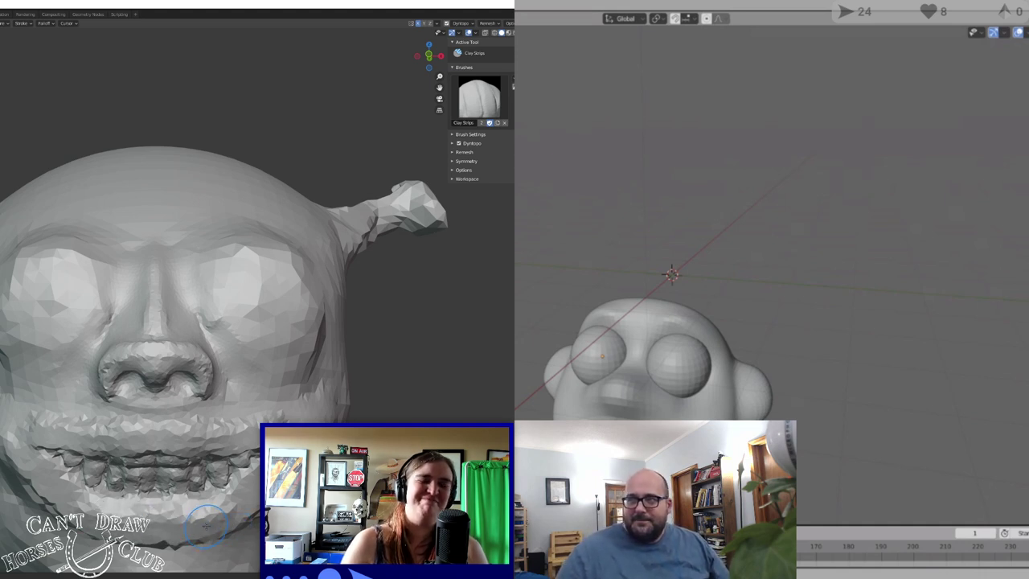
Examine the eyeballed head from above, front and side, and inspect the toothed head's nose and inner eye corner up close
{"action": "middle_click_drag", "start_coordinate": [672, 365], "coordinate": [733, 345]}
{"action": "scroll", "coordinate": [839, 384], "scroll_direction": "up", "scroll_amount": 1}
{"action": "scroll", "coordinate": [789, 401], "scroll_direction": "down", "scroll_amount": 2}
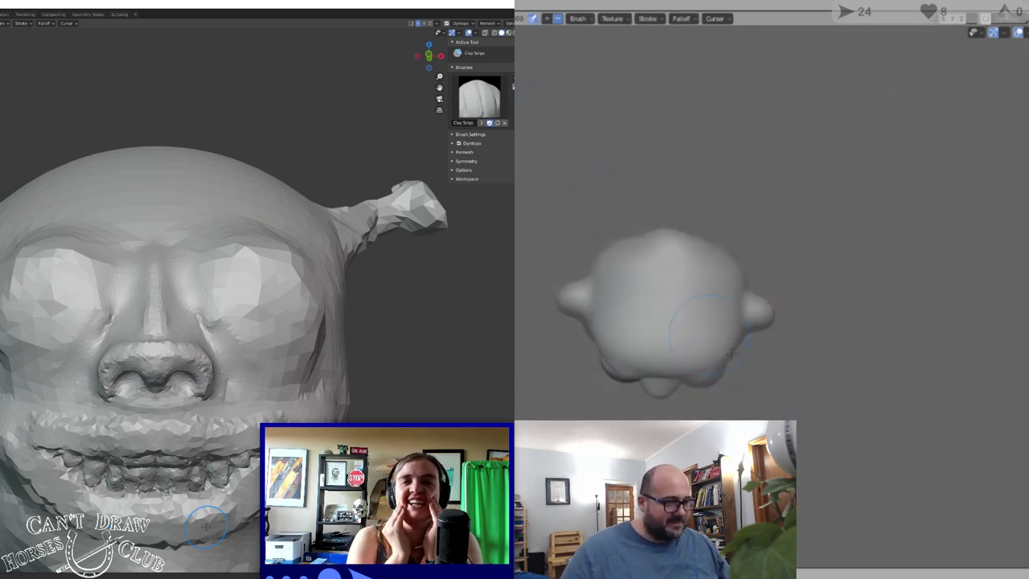
{"action": "scroll", "coordinate": [674, 310], "scroll_direction": "up", "scroll_amount": 3}
{"action": "middle_click_drag", "start_coordinate": [693, 426], "coordinate": [729, 302]}
{"action": "scroll", "coordinate": [728, 299], "scroll_direction": "up", "scroll_amount": 2}
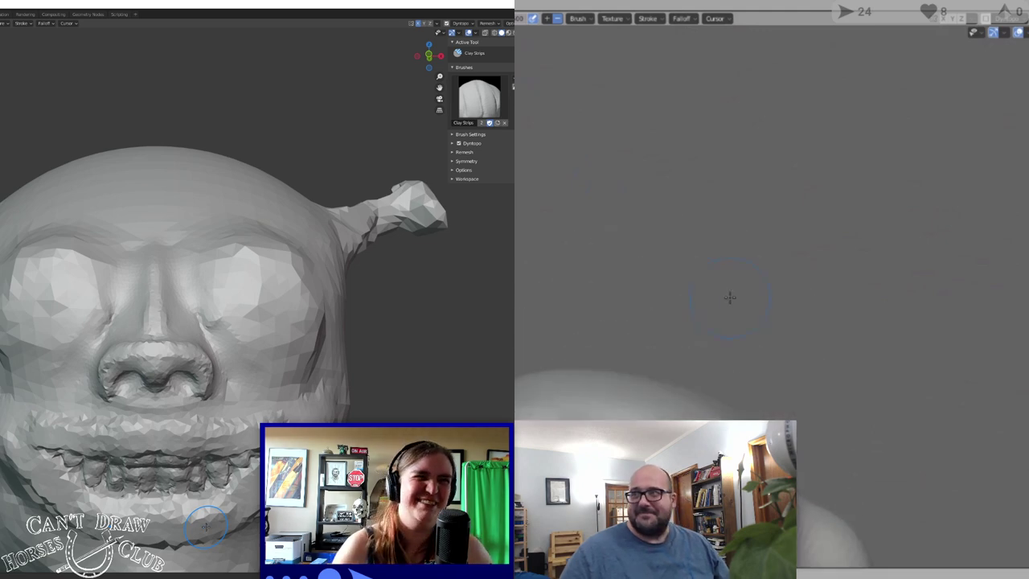
{"action": "scroll", "coordinate": [786, 338], "scroll_direction": "down", "scroll_amount": 4}
{"action": "scroll", "coordinate": [206, 305], "scroll_direction": "up", "scroll_amount": 3}
{"action": "scroll", "coordinate": [785, 337], "scroll_direction": "up", "scroll_amount": 2}
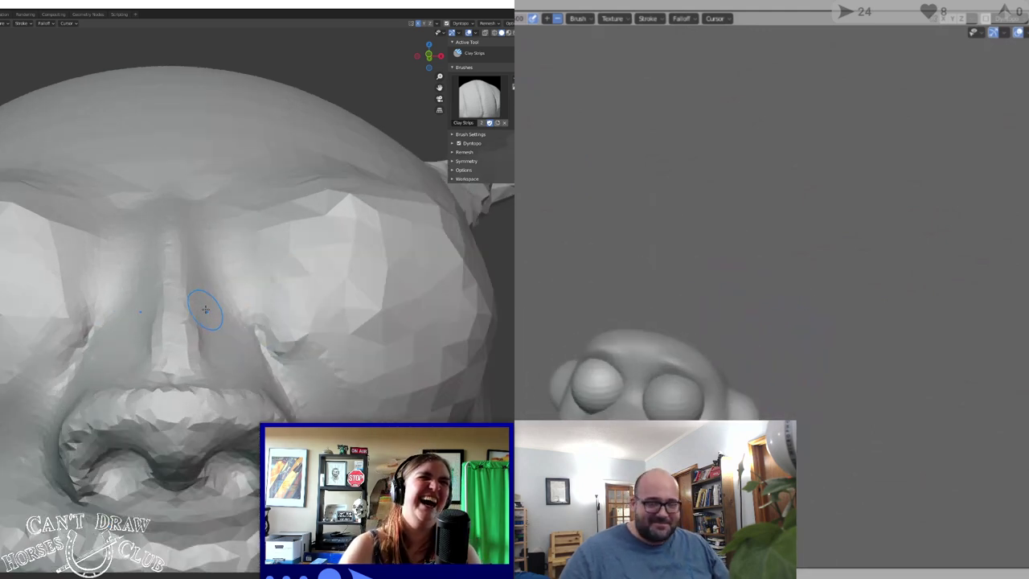
{"action": "scroll", "coordinate": [206, 308], "scroll_direction": "up", "scroll_amount": 1}
{"action": "middle_click_drag", "start_coordinate": [684, 414], "coordinate": [693, 402]}
{"action": "middle_click_drag", "start_coordinate": [298, 327], "coordinate": [225, 344], "text": "shift"}
{"action": "scroll", "coordinate": [693, 406], "scroll_direction": "up", "scroll_amount": 3}
{"action": "middle_click_drag", "start_coordinate": [656, 409], "coordinate": [693, 410]}
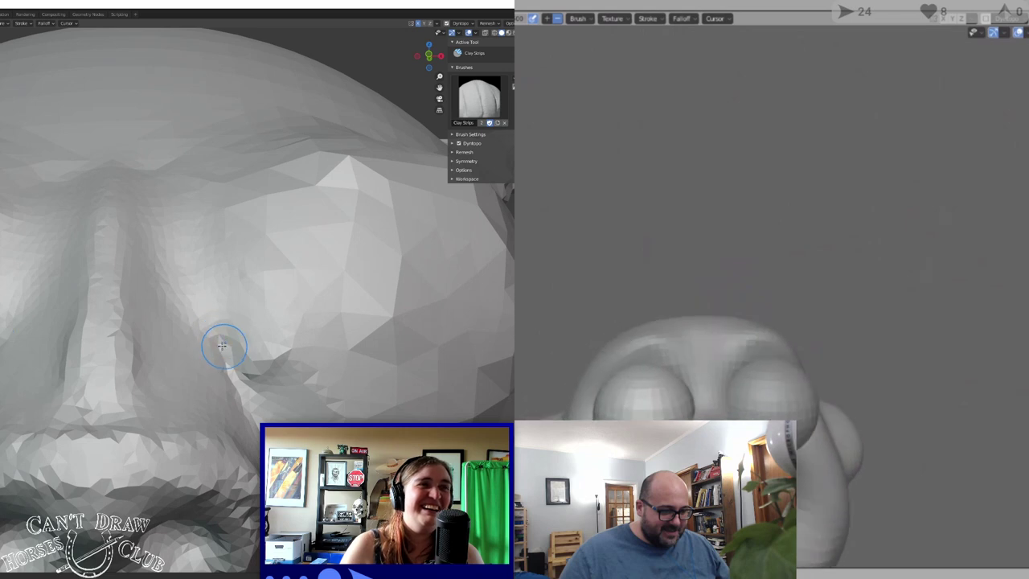
{"action": "middle_click_drag", "start_coordinate": [223, 344], "coordinate": [189, 344]}
{"action": "mouse_move", "coordinate": [693, 410]}
{"action": "middle_mouse_down"}
{"action": "mouse_move", "coordinate": [683, 387]}
{"action": "mouse_move", "coordinate": [693, 408]}
{"action": "mouse_move", "coordinate": [685, 399]}
{"action": "middle_mouse_up"}
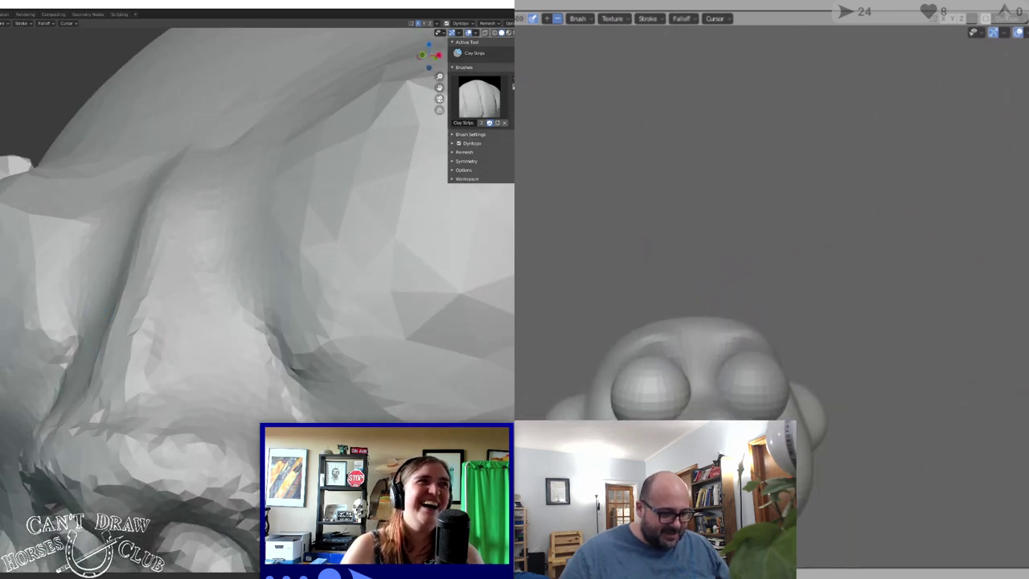
{"action": "middle_click_drag", "start_coordinate": [827, 451], "coordinate": [875, 447]}
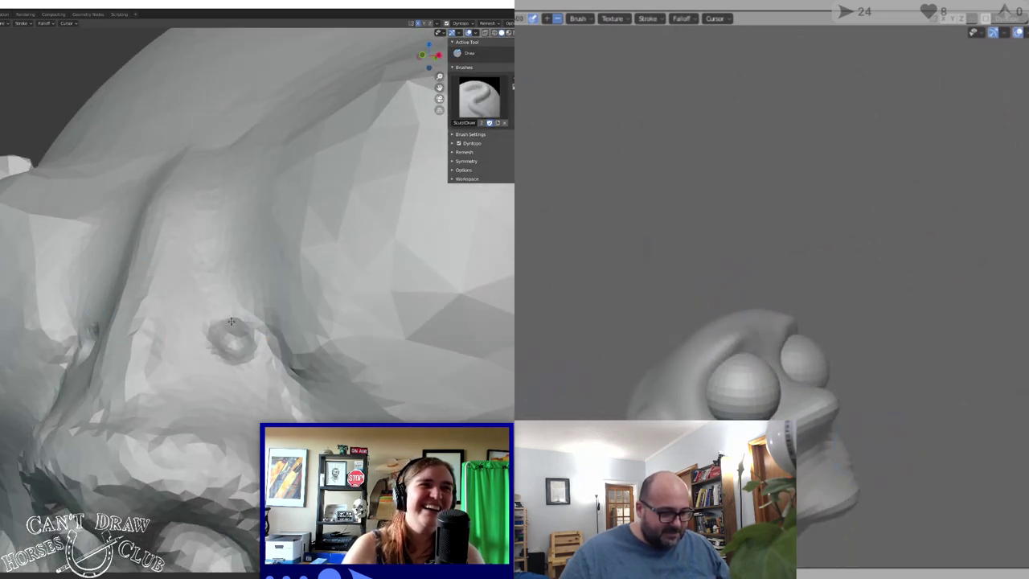
Try to carve a groove down the side of the toothed head's nose with the Draw brush, and undo it
{"action": "mouse_move", "coordinate": [227, 313]}
{"action": "left_mouse_down"}
{"action": "mouse_move", "coordinate": [247, 366]}
{"action": "mouse_move", "coordinate": [264, 372]}
{"action": "left_mouse_up"}
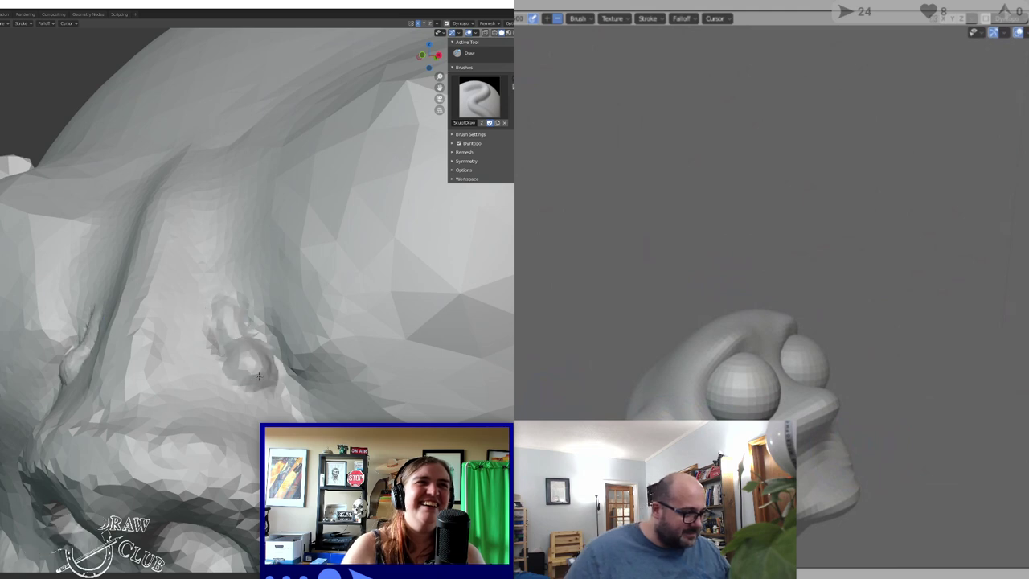
{"action": "mouse_move", "coordinate": [260, 320]}
{"action": "middle_mouse_down"}
{"action": "mouse_move", "coordinate": [276, 309]}
{"action": "mouse_move", "coordinate": [288, 315]}
{"action": "mouse_move", "coordinate": [269, 296]}
{"action": "middle_mouse_up"}
{"action": "middle_click_drag", "start_coordinate": [861, 473], "coordinate": [812, 467]}
{"action": "key", "text": "ctrl+z"}
{"action": "key", "text": "ctrl+z"}
Build up the sides of the toothed head's nose just above the tip with Clay Strips
{"action": "left_click_drag", "start_coordinate": [270, 342], "coordinate": [284, 387]}
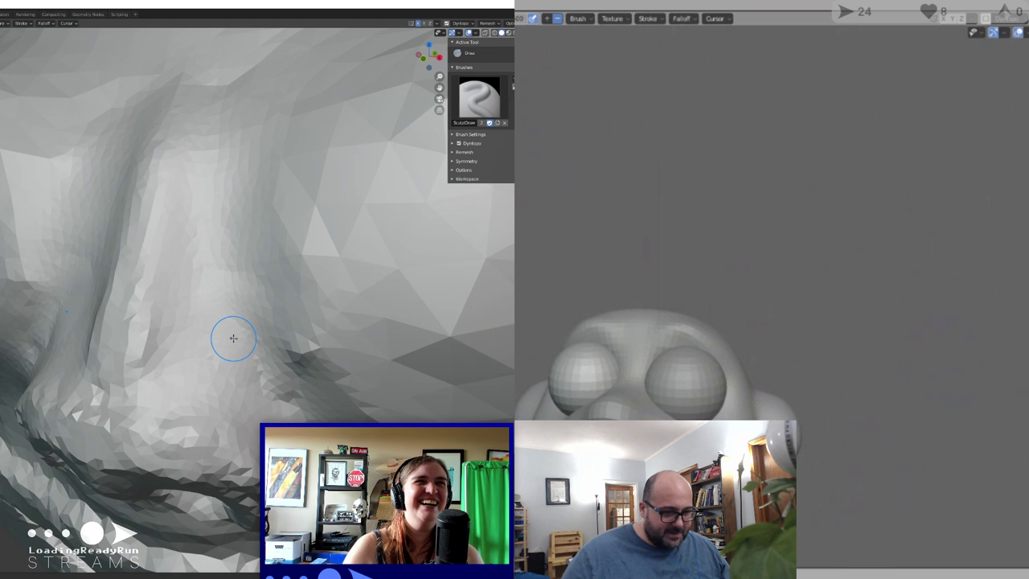
{"action": "scroll", "coordinate": [233, 338], "scroll_direction": "down", "scroll_amount": 4}
{"action": "scroll", "coordinate": [230, 338], "scroll_direction": "up", "scroll_amount": 3}
{"action": "middle_click_drag", "start_coordinate": [812, 466], "coordinate": [760, 457]}
{"action": "mouse_move", "coordinate": [109, 362]}
{"action": "left_mouse_down"}
{"action": "mouse_move", "coordinate": [93, 387]}
{"action": "mouse_move", "coordinate": [119, 381]}
{"action": "mouse_move", "coordinate": [110, 436]}
{"action": "left_mouse_up"}
{"action": "left_click", "coordinate": [952, 19]}
{"action": "left_click_drag", "start_coordinate": [108, 390], "coordinate": [121, 362]}
{"action": "scroll", "coordinate": [643, 354], "scroll_direction": "down", "scroll_amount": 7}
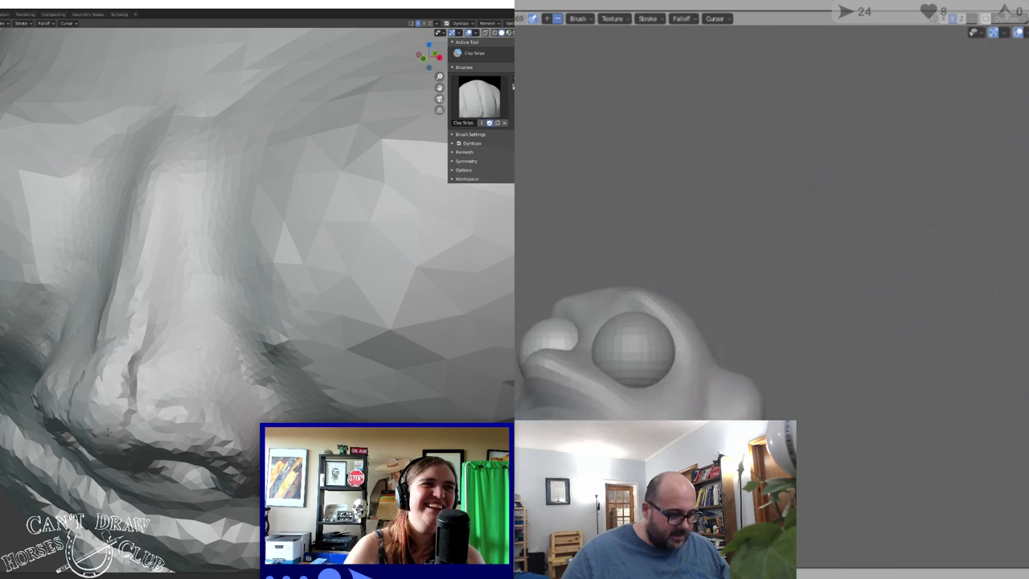
{"action": "scroll", "coordinate": [643, 353], "scroll_direction": "up", "scroll_amount": 7}
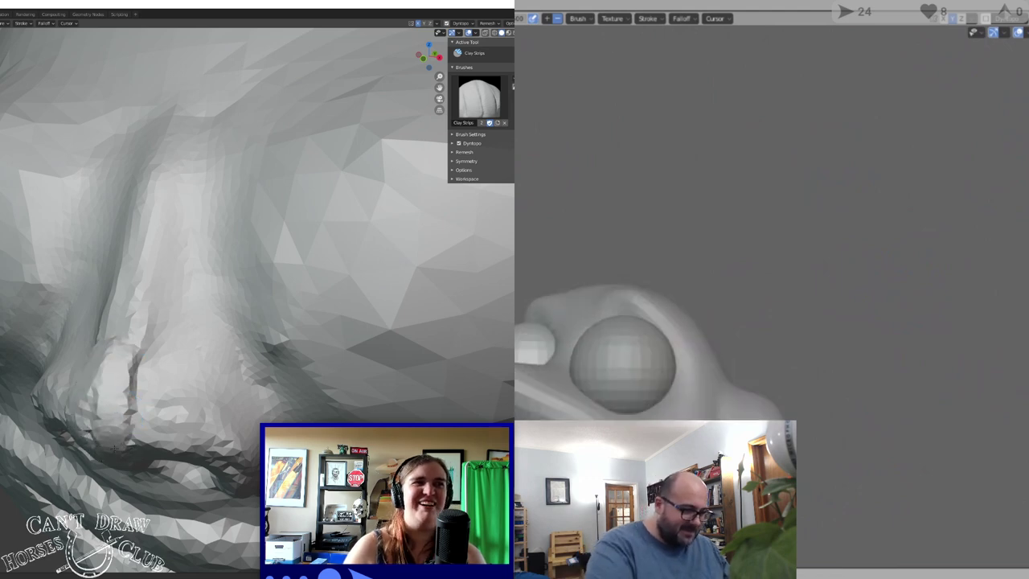
{"action": "scroll", "coordinate": [109, 378], "scroll_direction": "down", "scroll_amount": 4}
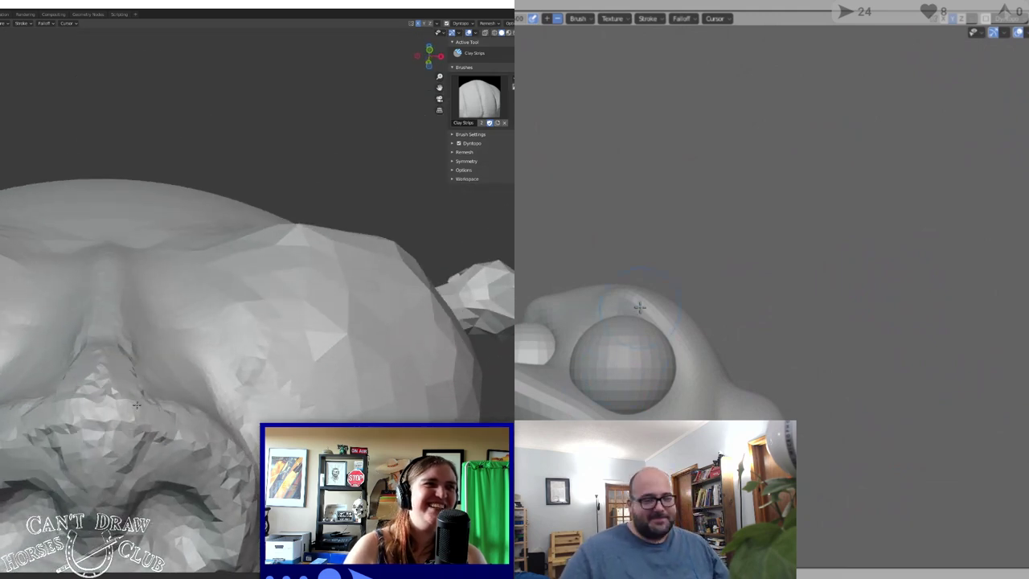
Round off the nose tip, widen the nose bridge with the Draw brush and smooth it into the face
{"action": "mouse_move", "coordinate": [92, 412]}
{"action": "left_mouse_down"}
{"action": "mouse_move", "coordinate": [137, 423]}
{"action": "mouse_move", "coordinate": [116, 470]}
{"action": "left_mouse_up"}
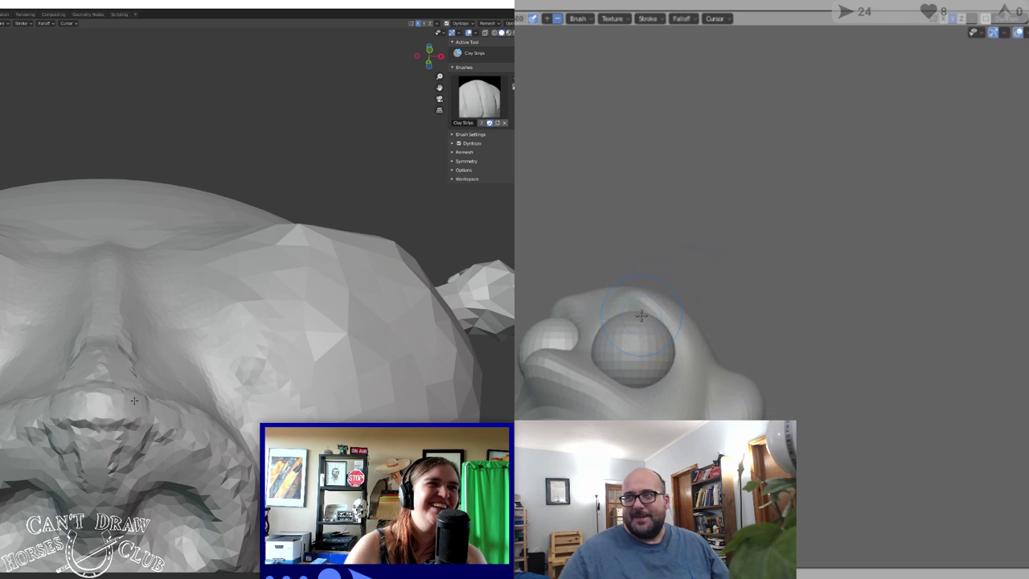
{"action": "middle_click_drag", "start_coordinate": [98, 397], "coordinate": [94, 430]}
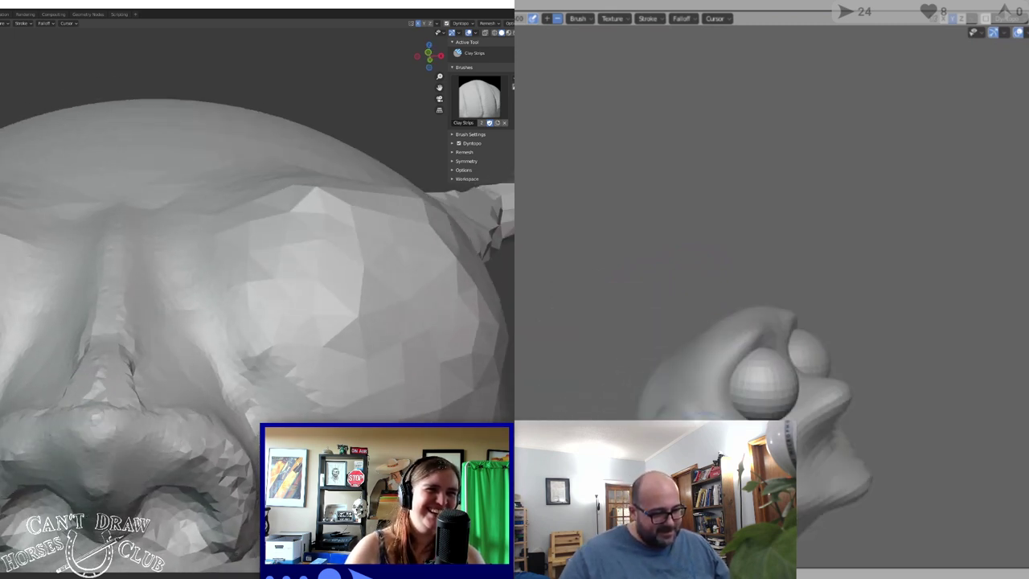
{"action": "scroll", "coordinate": [113, 451], "scroll_direction": "up", "scroll_amount": 3}
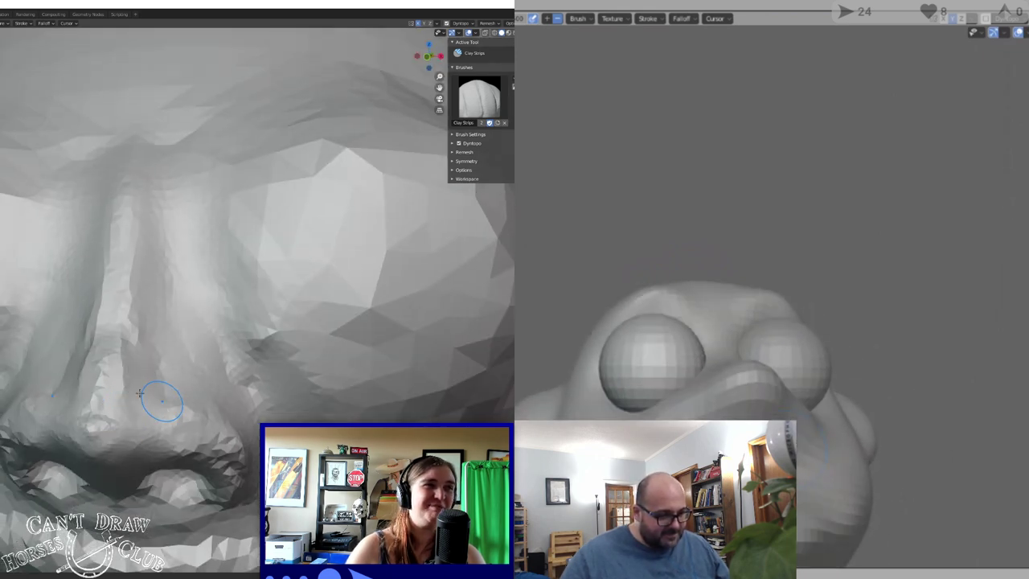
{"action": "key", "text": "x"}
{"action": "mouse_move", "coordinate": [148, 364]}
{"action": "left_mouse_down"}
{"action": "mouse_move", "coordinate": [157, 394]}
{"action": "mouse_move", "coordinate": [143, 329]}
{"action": "mouse_move", "coordinate": [140, 341]}
{"action": "mouse_move", "coordinate": [159, 193]}
{"action": "mouse_move", "coordinate": [145, 336]}
{"action": "left_mouse_up"}
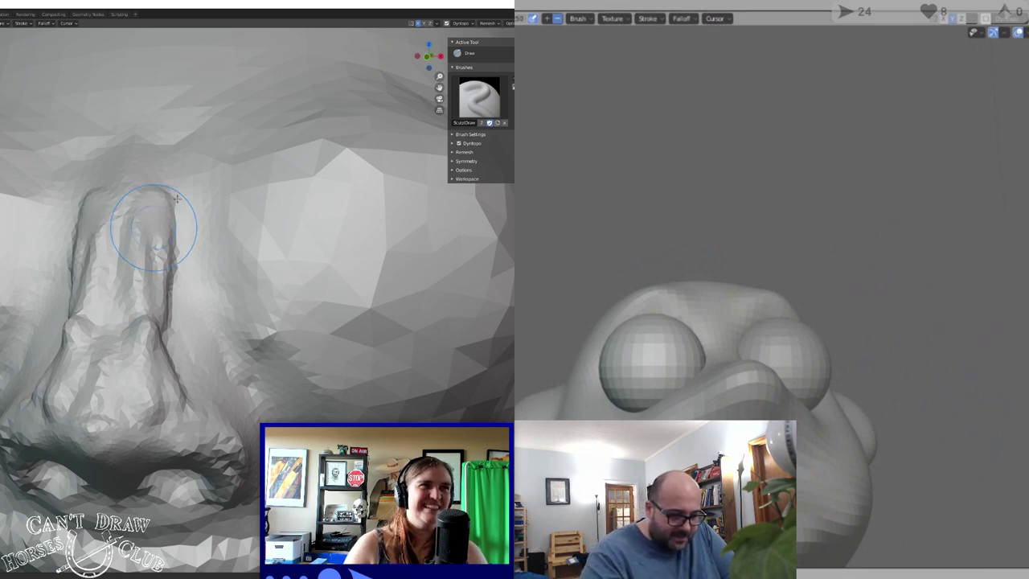
{"action": "mouse_move", "coordinate": [153, 217]}
{"action": "left_mouse_down", "text": "shift"}
{"action": "mouse_move", "coordinate": [156, 380]}
{"action": "mouse_move", "coordinate": [127, 274]}
{"action": "mouse_move", "coordinate": [136, 218]}
{"action": "left_mouse_up", "text": "shift"}
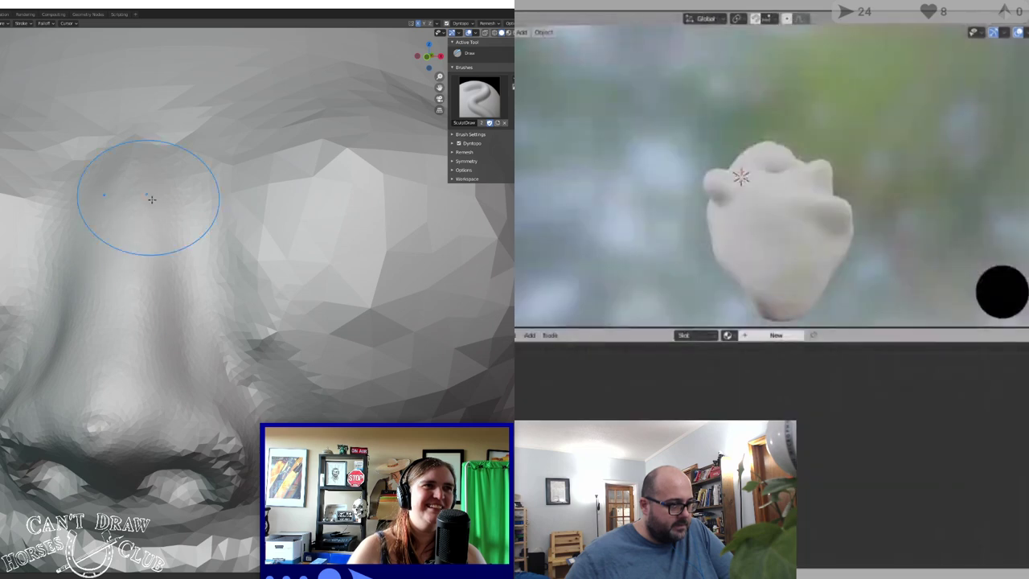
Carve a deep, wide eye socket into the toothed head's eye bulge with the Draw brush
{"action": "left_click", "coordinate": [693, 361]}
{"action": "scroll", "coordinate": [221, 354], "scroll_direction": "down", "scroll_amount": 2}
{"action": "middle_click_drag", "start_coordinate": [217, 346], "coordinate": [162, 360], "text": "shift"}
{"action": "scroll", "coordinate": [166, 362], "scroll_direction": "up", "scroll_amount": 2}
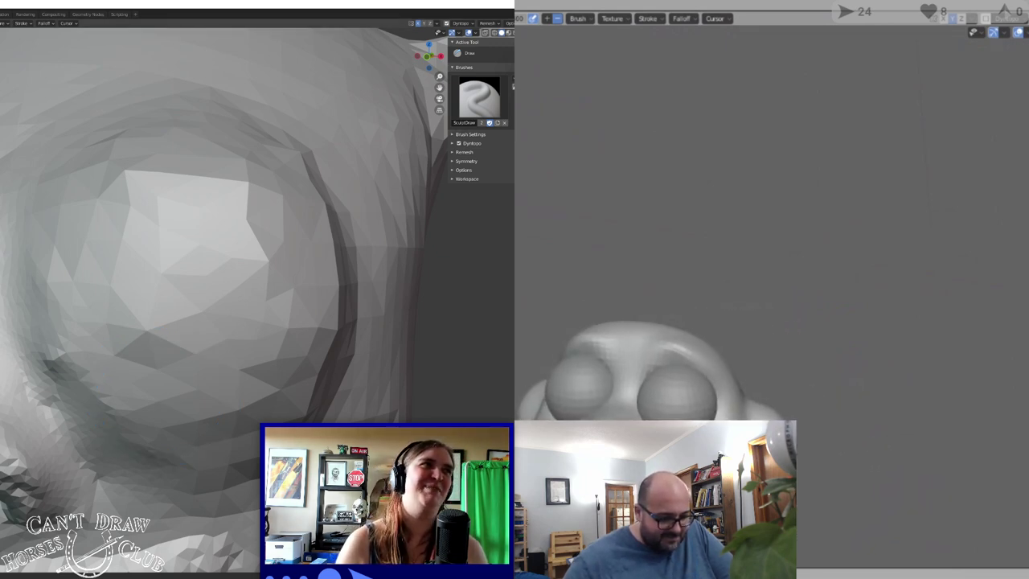
{"action": "mouse_move", "coordinate": [156, 287]}
{"action": "left_mouse_down"}
{"action": "mouse_move", "coordinate": [213, 209]}
{"action": "mouse_move", "coordinate": [195, 292]}
{"action": "mouse_move", "coordinate": [207, 239]}
{"action": "mouse_move", "coordinate": [222, 274]}
{"action": "mouse_move", "coordinate": [177, 318]}
{"action": "mouse_move", "coordinate": [131, 241]}
{"action": "left_mouse_up"}
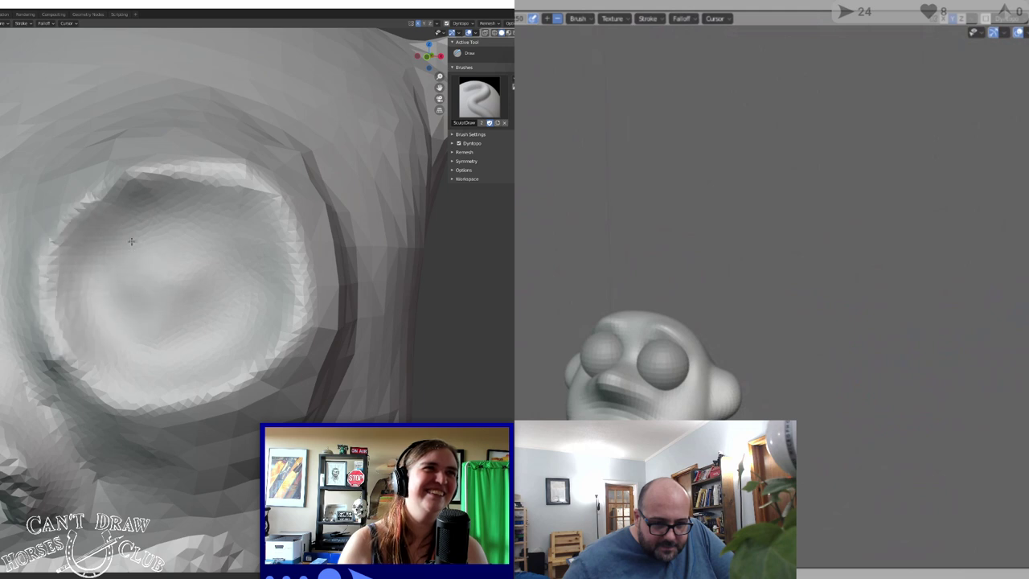
{"action": "left_click_drag", "start_coordinate": [191, 327], "coordinate": [140, 266]}
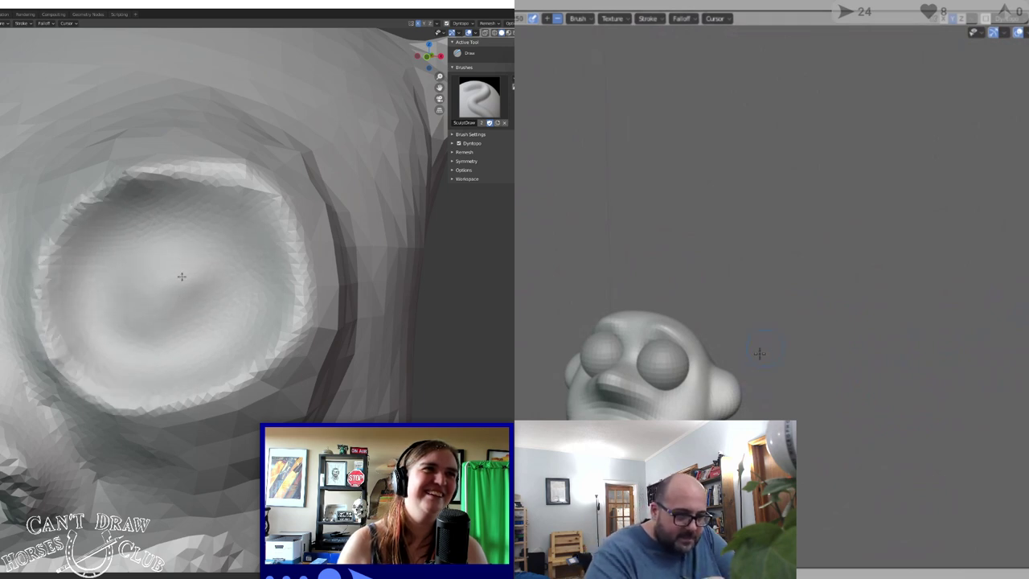
{"action": "mouse_move", "coordinate": [52, 265]}
{"action": "left_mouse_down"}
{"action": "mouse_move", "coordinate": [112, 398]}
{"action": "mouse_move", "coordinate": [262, 408]}
{"action": "left_mouse_up"}
{"action": "mouse_move", "coordinate": [147, 410]}
{"action": "left_mouse_down"}
{"action": "mouse_move", "coordinate": [309, 265]}
{"action": "mouse_move", "coordinate": [108, 189]}
{"action": "mouse_move", "coordinate": [253, 298]}
{"action": "left_mouse_up"}
{"action": "mouse_move", "coordinate": [41, 243]}
{"action": "left_mouse_down"}
{"action": "mouse_move", "coordinate": [48, 322]}
{"action": "mouse_move", "coordinate": [91, 406]}
{"action": "mouse_move", "coordinate": [99, 283]}
{"action": "mouse_move", "coordinate": [96, 310]}
{"action": "mouse_move", "coordinate": [121, 322]}
{"action": "mouse_move", "coordinate": [165, 302]}
{"action": "mouse_move", "coordinate": [156, 309]}
{"action": "mouse_move", "coordinate": [175, 316]}
{"action": "left_mouse_up"}
{"action": "left_click_drag", "start_coordinate": [185, 404], "coordinate": [244, 274]}
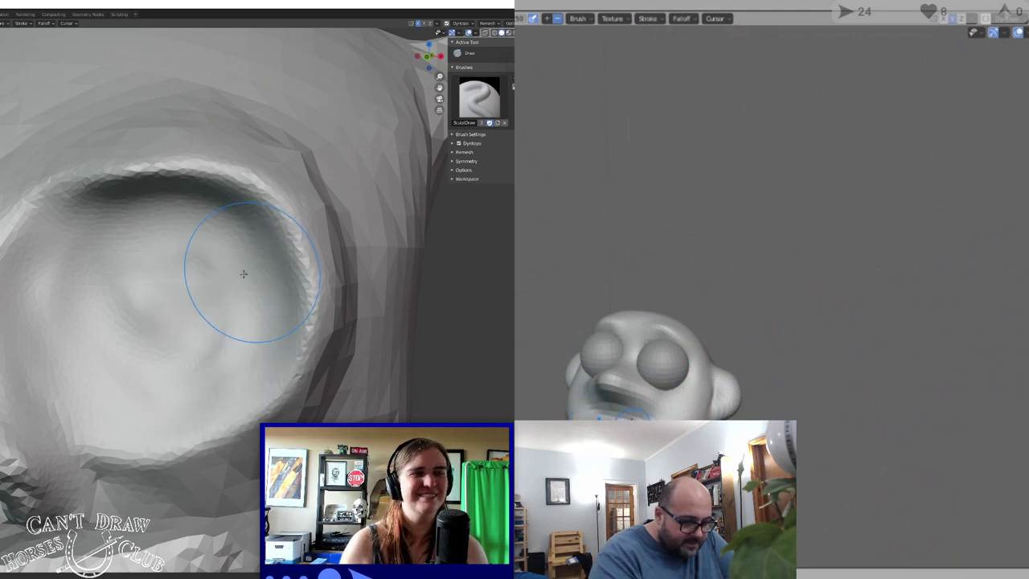
Smooth the carved eye socket's rim and interior
{"action": "scroll", "coordinate": [208, 305], "scroll_direction": "down", "scroll_amount": 3}
{"action": "scroll", "coordinate": [202, 298], "scroll_direction": "up", "scroll_amount": 4}
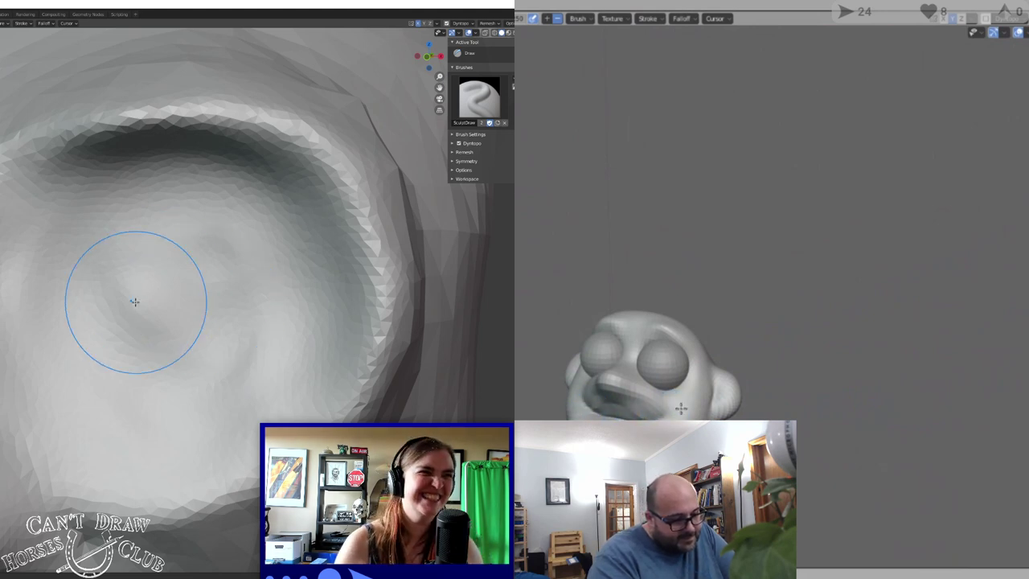
{"action": "scroll", "coordinate": [154, 295], "scroll_direction": "down", "scroll_amount": 1}
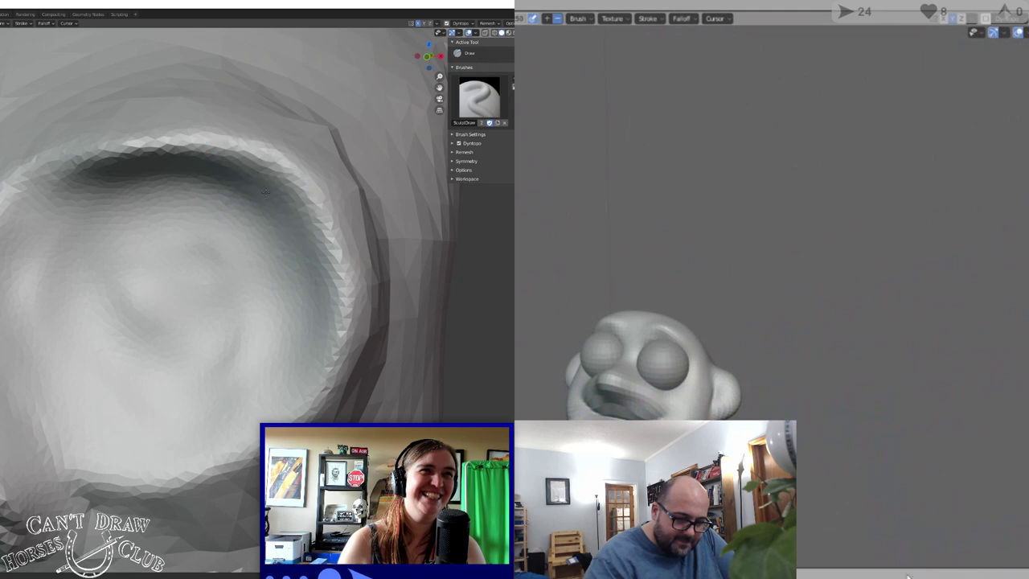
{"action": "mouse_move", "coordinate": [279, 200]}
{"action": "left_mouse_down", "text": "shift"}
{"action": "mouse_move", "coordinate": [308, 310]}
{"action": "mouse_move", "coordinate": [327, 169]}
{"action": "mouse_move", "coordinate": [309, 386]}
{"action": "mouse_move", "coordinate": [121, 471]}
{"action": "mouse_move", "coordinate": [4, 288]}
{"action": "mouse_move", "coordinate": [233, 153]}
{"action": "mouse_move", "coordinate": [80, 161]}
{"action": "mouse_move", "coordinate": [306, 153]}
{"action": "mouse_move", "coordinate": [196, 178]}
{"action": "mouse_move", "coordinate": [110, 165]}
{"action": "mouse_move", "coordinate": [262, 197]}
{"action": "left_mouse_up", "text": "shift"}
{"action": "left_click_drag", "start_coordinate": [211, 245], "coordinate": [173, 275], "text": "shift"}
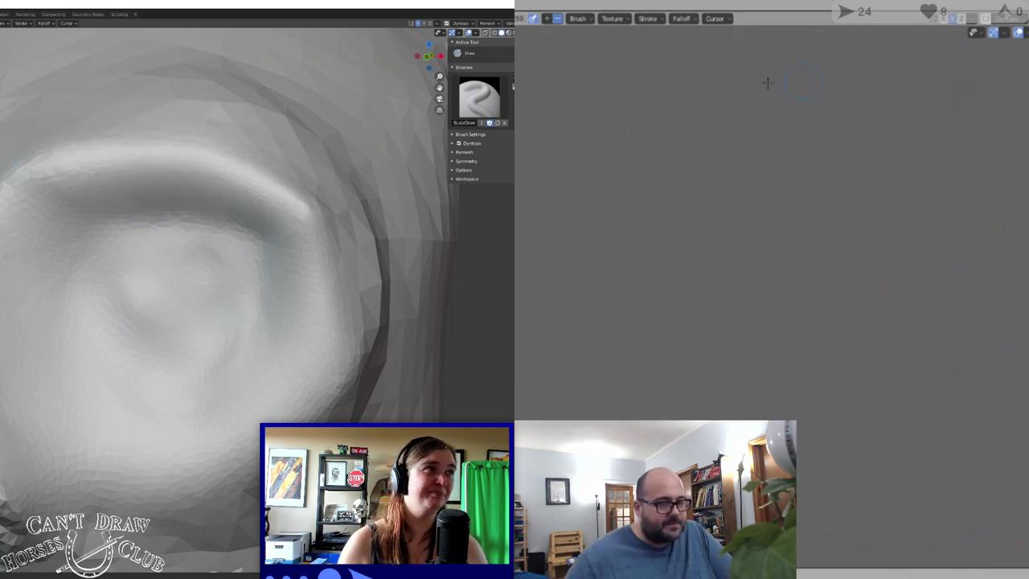
Build a heavy brow ridge above the eye socket with Clay Strips and smooth its underside
{"action": "key", "text": "c"}
{"action": "mouse_move", "coordinate": [189, 149]}
{"action": "left_mouse_down"}
{"action": "mouse_move", "coordinate": [35, 115]}
{"action": "mouse_move", "coordinate": [302, 135]}
{"action": "mouse_move", "coordinate": [49, 116]}
{"action": "mouse_move", "coordinate": [344, 103]}
{"action": "mouse_move", "coordinate": [40, 121]}
{"action": "mouse_move", "coordinate": [301, 154]}
{"action": "mouse_move", "coordinate": [285, 165]}
{"action": "left_mouse_up"}
{"action": "scroll", "coordinate": [106, 162], "scroll_direction": "down", "scroll_amount": 4}
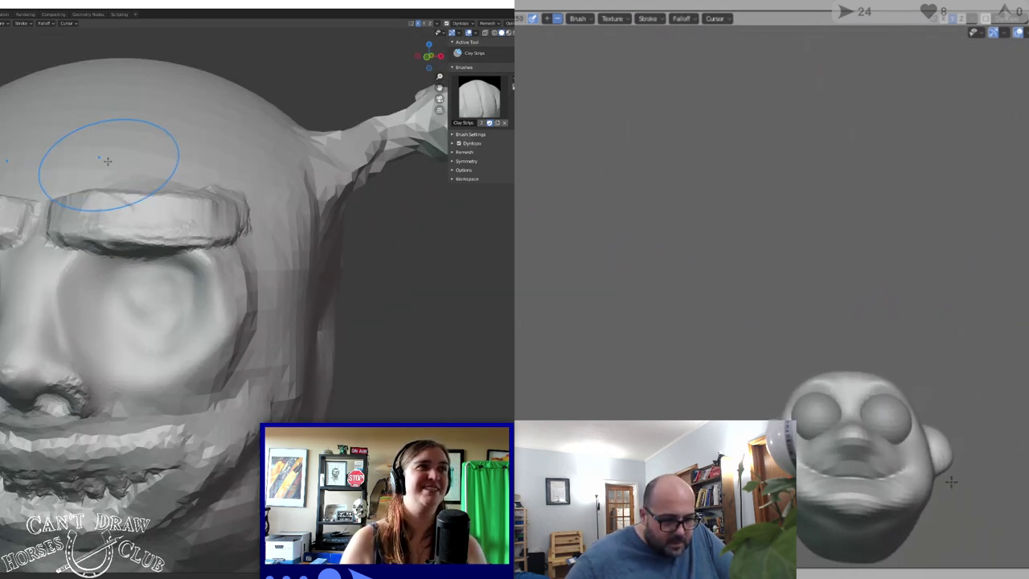
{"action": "scroll", "coordinate": [107, 161], "scroll_direction": "up", "scroll_amount": 4}
{"action": "middle_click_drag", "start_coordinate": [820, 499], "coordinate": [839, 512]}
{"action": "mouse_move", "coordinate": [15, 161]}
{"action": "left_mouse_down", "text": "shift"}
{"action": "mouse_move", "coordinate": [4, 173]}
{"action": "mouse_move", "coordinate": [157, 183]}
{"action": "left_mouse_up", "text": "shift"}
{"action": "middle_click_drag", "start_coordinate": [839, 512], "coordinate": [850, 497], "text": "ctrl"}
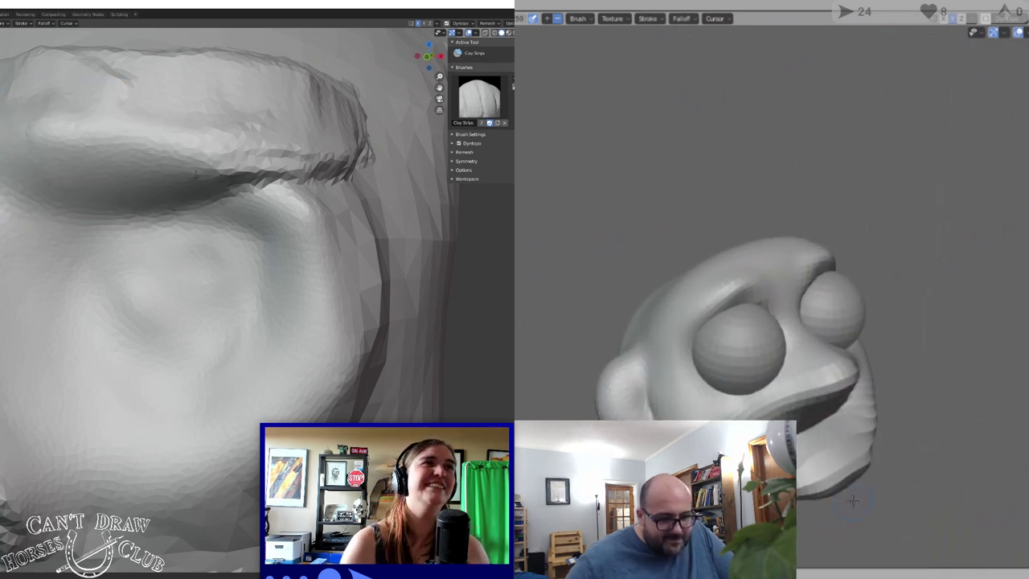
{"action": "left_click_drag", "start_coordinate": [157, 183], "coordinate": [278, 173], "text": "shift"}
{"action": "middle_click_drag", "start_coordinate": [849, 497], "coordinate": [873, 361], "text": "ctrl"}
{"action": "left_click_drag", "start_coordinate": [278, 173], "coordinate": [322, 167], "text": "shift"}
{"action": "scroll", "coordinate": [89, 151], "scroll_direction": "down", "scroll_amount": 2}
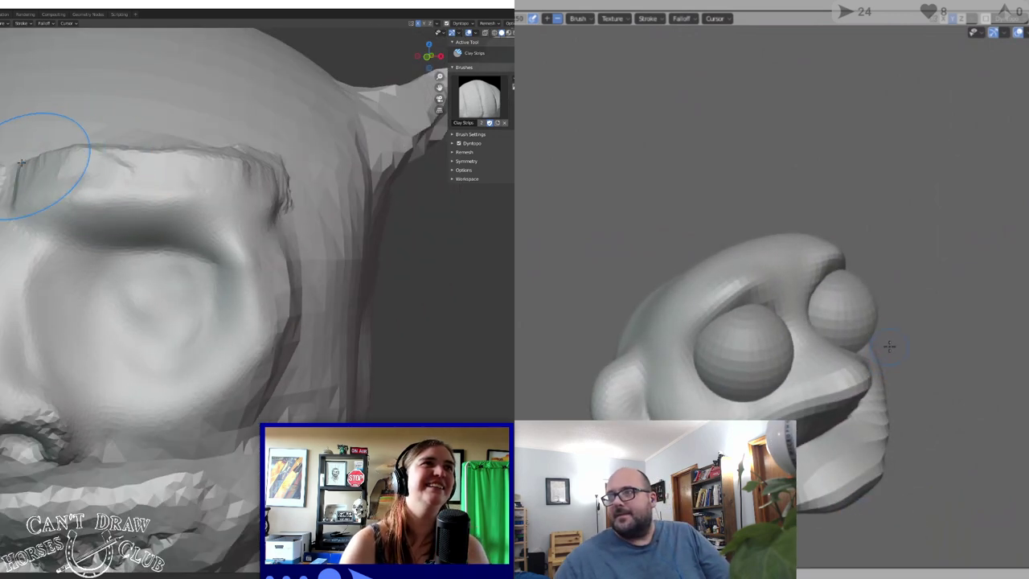
Add another Clay Strips layer along the brow ridge, extending it toward the nose
{"action": "left_click_drag", "start_coordinate": [32, 151], "coordinate": [202, 151]}
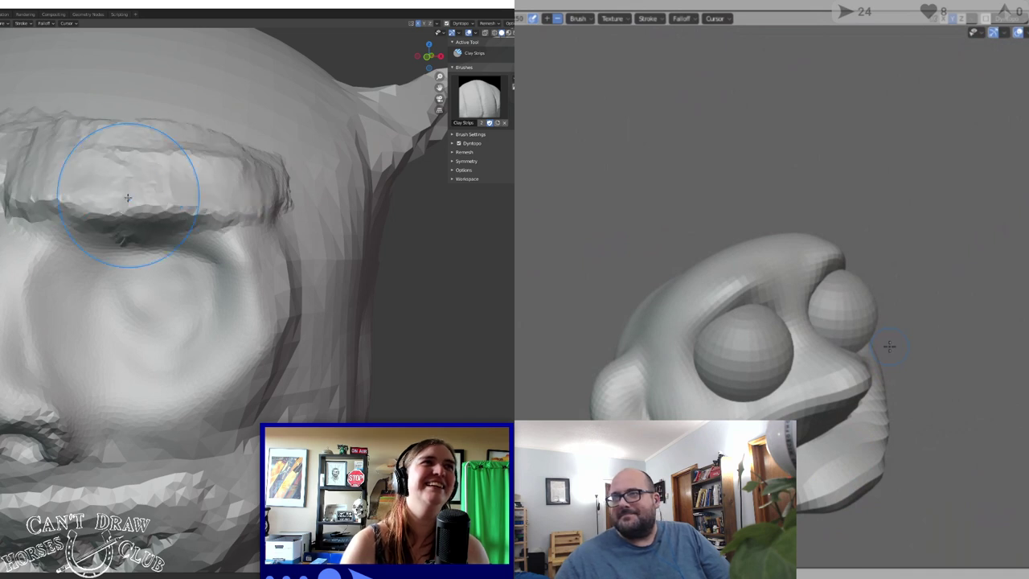
{"action": "scroll", "coordinate": [129, 194], "scroll_direction": "up", "scroll_amount": 2}
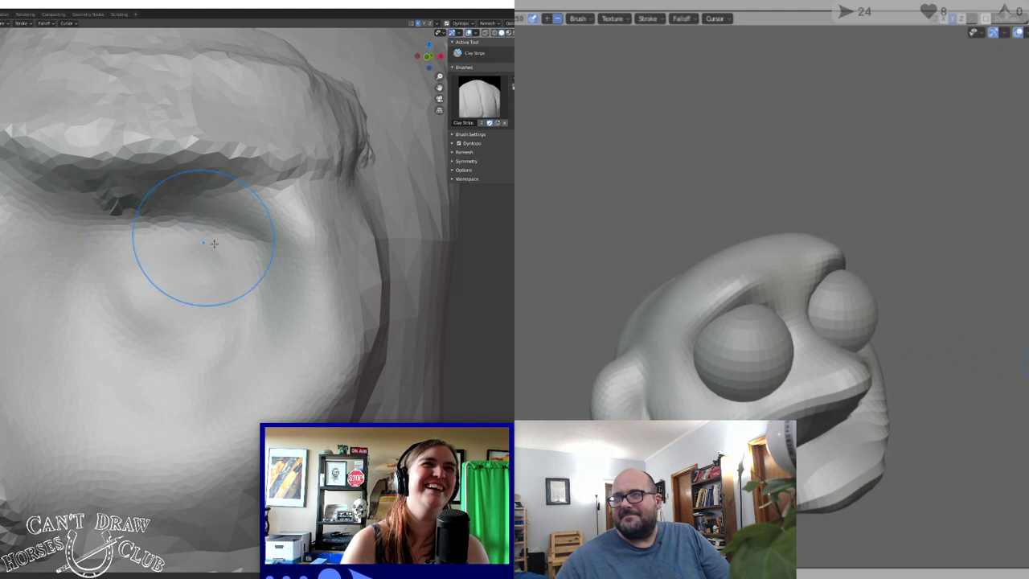
Sculpt the temple and outer cheek beside the eye socket with the Draw brush, and smooth the ridges
{"action": "middle_click_drag", "start_coordinate": [241, 234], "coordinate": [164, 213]}
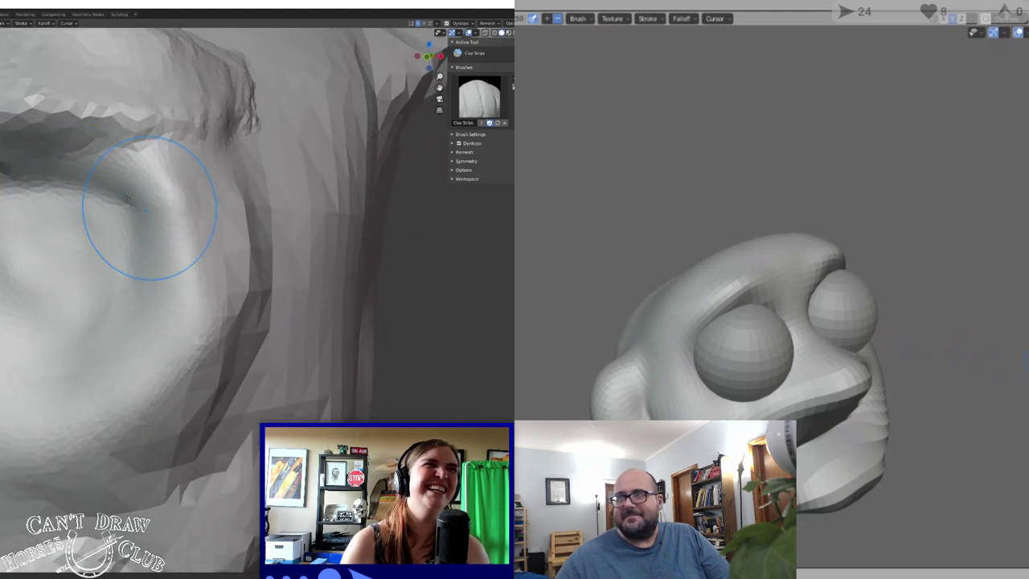
{"action": "mouse_move", "coordinate": [157, 229]}
{"action": "left_mouse_down"}
{"action": "mouse_move", "coordinate": [184, 212]}
{"action": "mouse_move", "coordinate": [150, 386]}
{"action": "mouse_move", "coordinate": [220, 208]}
{"action": "mouse_move", "coordinate": [257, 367]}
{"action": "mouse_move", "coordinate": [334, 227]}
{"action": "left_mouse_up"}
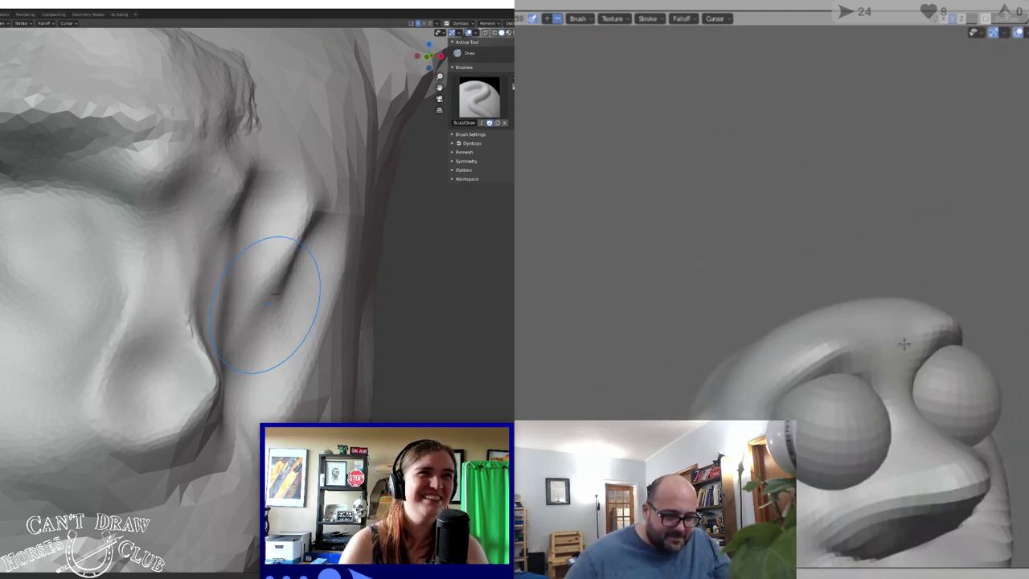
{"action": "mouse_move", "coordinate": [271, 306]}
{"action": "left_mouse_down", "text": "shift"}
{"action": "mouse_move", "coordinate": [316, 317]}
{"action": "mouse_move", "coordinate": [280, 333]}
{"action": "mouse_move", "coordinate": [200, 255]}
{"action": "mouse_move", "coordinate": [166, 372]}
{"action": "mouse_move", "coordinate": [94, 401]}
{"action": "mouse_move", "coordinate": [206, 438]}
{"action": "mouse_move", "coordinate": [246, 69]}
{"action": "mouse_move", "coordinate": [182, 165]}
{"action": "mouse_move", "coordinate": [104, 197]}
{"action": "mouse_move", "coordinate": [36, 153]}
{"action": "mouse_move", "coordinate": [53, 222]}
{"action": "mouse_move", "coordinate": [5, 271]}
{"action": "left_mouse_up", "text": "shift"}
{"action": "mouse_move", "coordinate": [922, 500]}
{"action": "middle_mouse_down"}
{"action": "mouse_move", "coordinate": [957, 521]}
{"action": "mouse_move", "coordinate": [1009, 495]}
{"action": "mouse_move", "coordinate": [947, 492]}
{"action": "middle_mouse_up"}
Smooth the top edge of the brow ridge into the forehead
{"action": "scroll", "coordinate": [174, 217], "scroll_direction": "down", "scroll_amount": 5}
{"action": "scroll", "coordinate": [113, 275], "scroll_direction": "up", "scroll_amount": 6}
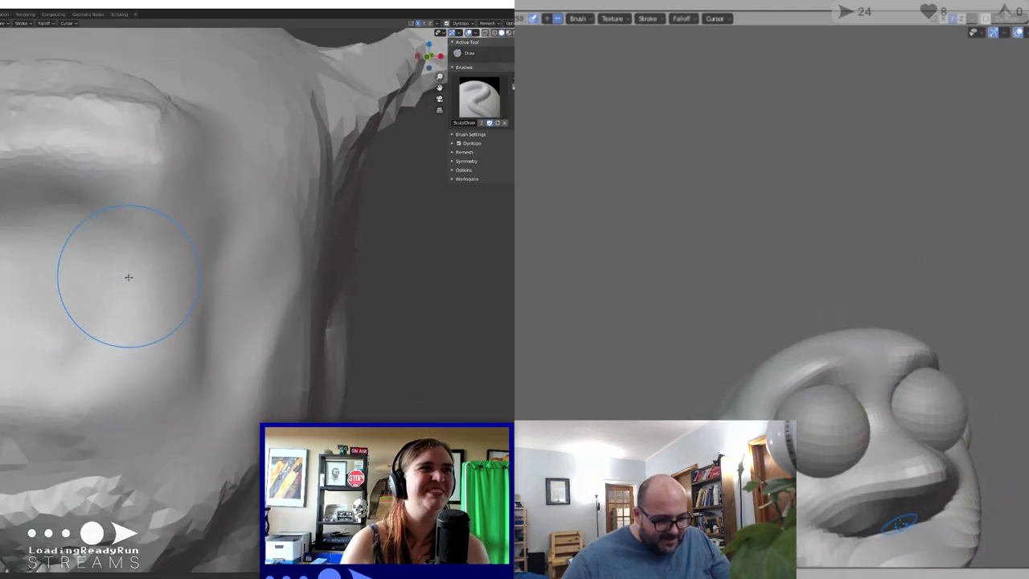
{"action": "middle_click_drag", "start_coordinate": [46, 127], "coordinate": [113, 234], "text": "shift"}
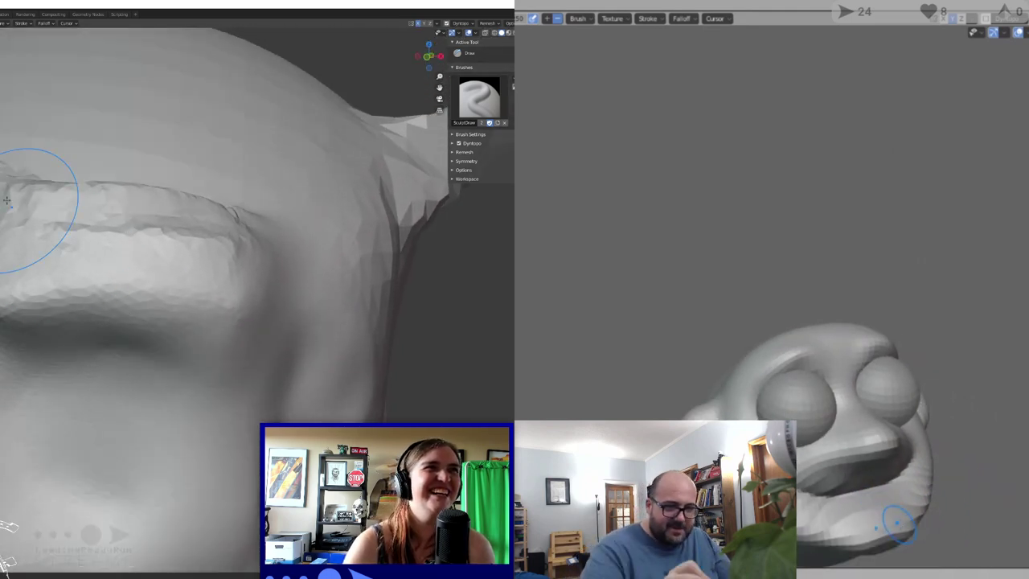
{"action": "left_click_drag", "start_coordinate": [120, 191], "coordinate": [26, 184]}
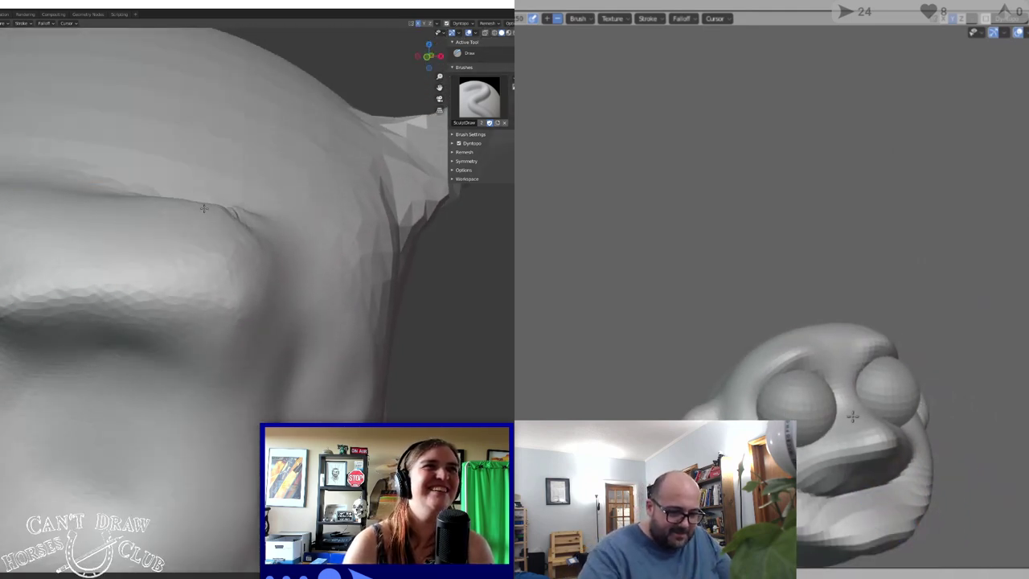
Undo the last stroke and smooth the outer end of the brow ridge into the temple
{"action": "key", "text": "ctrl+z"}
{"action": "mouse_move", "coordinate": [3, 309]}
{"action": "left_mouse_down", "text": "shift"}
{"action": "mouse_move", "coordinate": [138, 315]}
{"action": "mouse_move", "coordinate": [275, 246]}
{"action": "left_mouse_up", "text": "shift"}
{"action": "scroll", "coordinate": [323, 236], "scroll_direction": "down", "scroll_amount": 1}
{"action": "left_click_drag", "start_coordinate": [346, 228], "coordinate": [306, 239], "text": "shift"}
Smooth the base of the ear stalk and thicken the front of its flared tip with the Draw brush
{"action": "scroll", "coordinate": [332, 171], "scroll_direction": "down", "scroll_amount": 4}
{"action": "middle_click_drag", "start_coordinate": [344, 151], "coordinate": [310, 209]}
{"action": "scroll", "coordinate": [284, 178], "scroll_direction": "up", "scroll_amount": 4}
{"action": "mouse_move", "coordinate": [280, 179]}
{"action": "left_mouse_down", "text": "shift"}
{"action": "mouse_move", "coordinate": [318, 151]}
{"action": "mouse_move", "coordinate": [214, 186]}
{"action": "left_mouse_up", "text": "shift"}
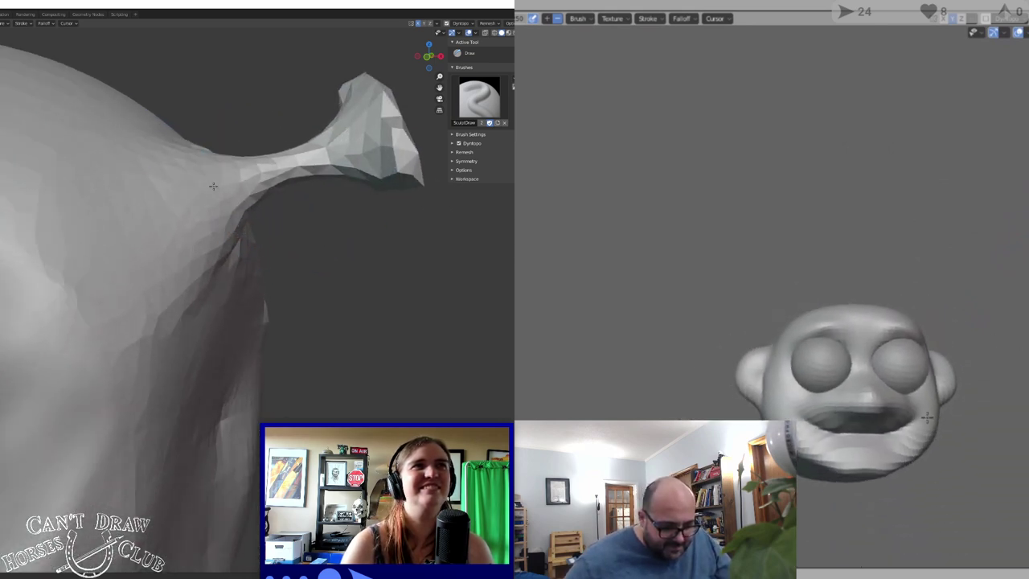
{"action": "scroll", "coordinate": [348, 225], "scroll_direction": "down", "scroll_amount": 1}
{"action": "mouse_move", "coordinate": [354, 199]}
{"action": "middle_mouse_down"}
{"action": "mouse_move", "coordinate": [111, 228]}
{"action": "mouse_move", "coordinate": [82, 259]}
{"action": "mouse_move", "coordinate": [86, 230]}
{"action": "mouse_move", "coordinate": [157, 217]}
{"action": "middle_mouse_up"}
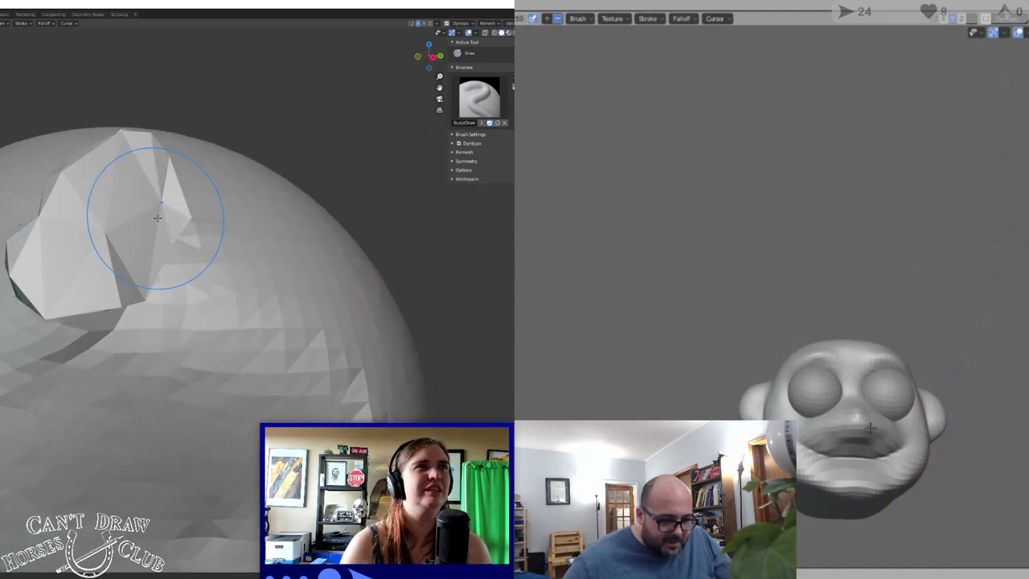
{"action": "scroll", "coordinate": [901, 423], "scroll_direction": "up", "scroll_amount": 2}
{"action": "scroll", "coordinate": [912, 431], "scroll_direction": "down", "scroll_amount": 1}
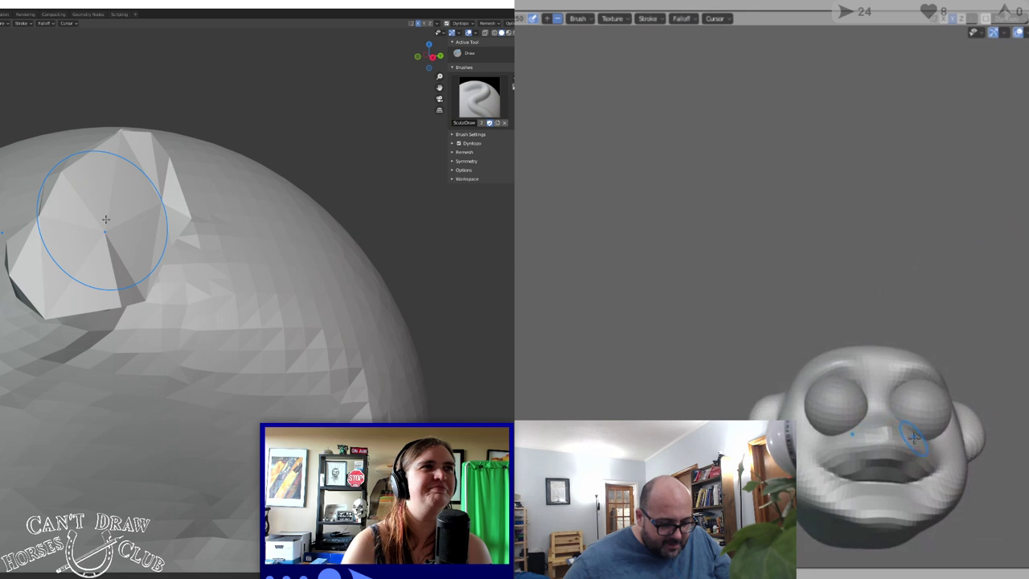
{"action": "middle_click_drag", "start_coordinate": [912, 432], "coordinate": [949, 435]}
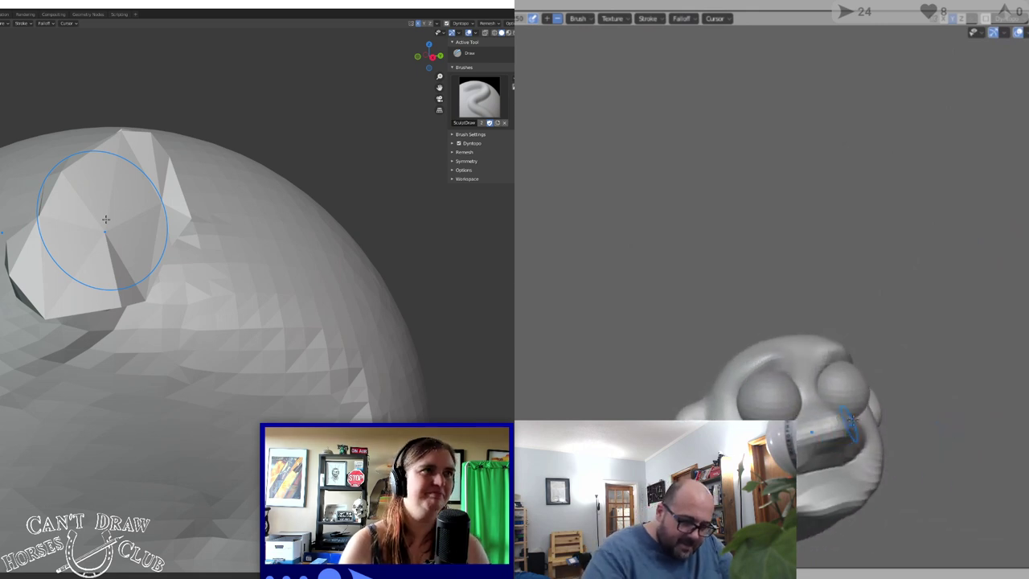
{"action": "mouse_move", "coordinate": [105, 218]}
{"action": "left_mouse_down"}
{"action": "mouse_move", "coordinate": [89, 210]}
{"action": "mouse_move", "coordinate": [144, 193]}
{"action": "mouse_move", "coordinate": [72, 241]}
{"action": "mouse_move", "coordinate": [173, 254]}
{"action": "mouse_move", "coordinate": [113, 169]}
{"action": "mouse_move", "coordinate": [82, 246]}
{"action": "left_mouse_up"}
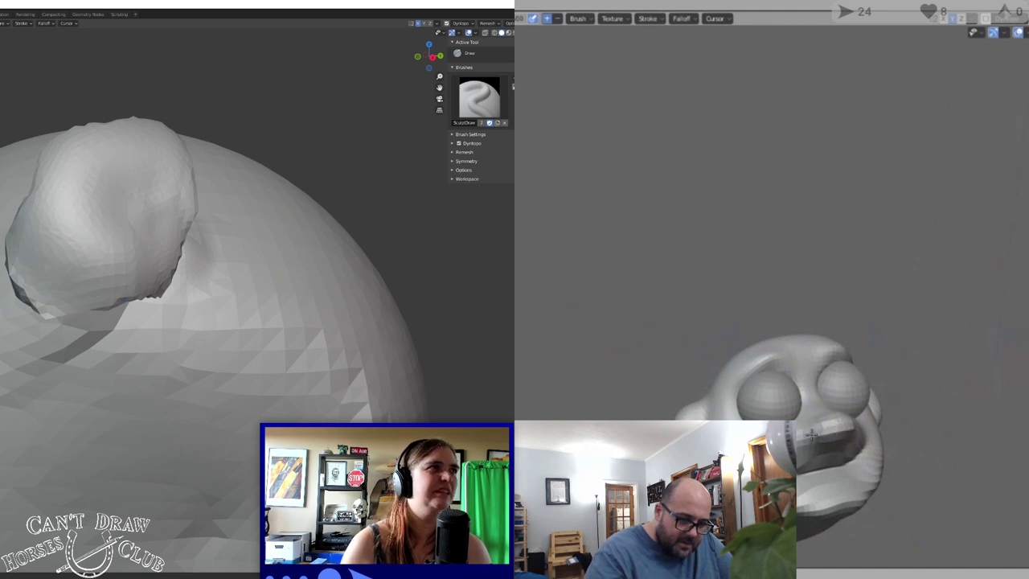
Hollow the front of the ear with the Grab brush, and smooth its jagged back rim into the stalk
{"action": "key", "text": "g"}
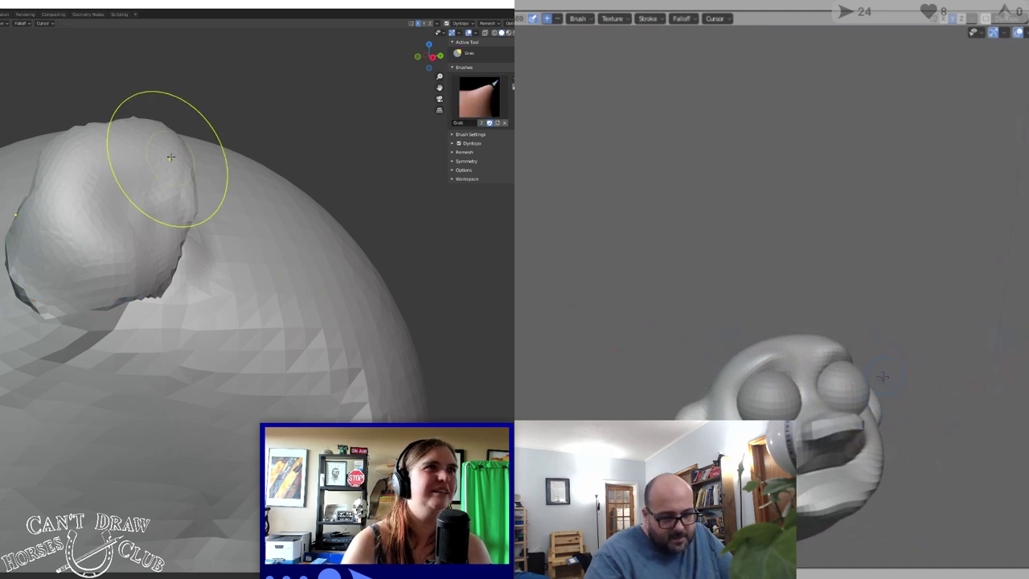
{"action": "mouse_move", "coordinate": [139, 162]}
{"action": "left_mouse_down"}
{"action": "mouse_move", "coordinate": [69, 184]}
{"action": "mouse_move", "coordinate": [76, 241]}
{"action": "mouse_move", "coordinate": [53, 256]}
{"action": "left_mouse_up"}
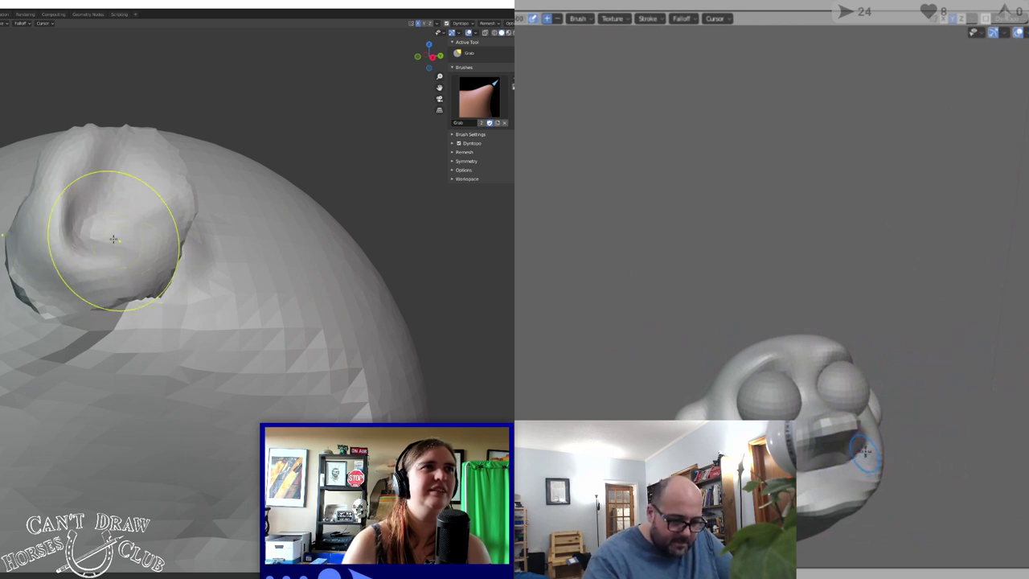
{"action": "middle_click_drag", "start_coordinate": [126, 206], "coordinate": [222, 137]}
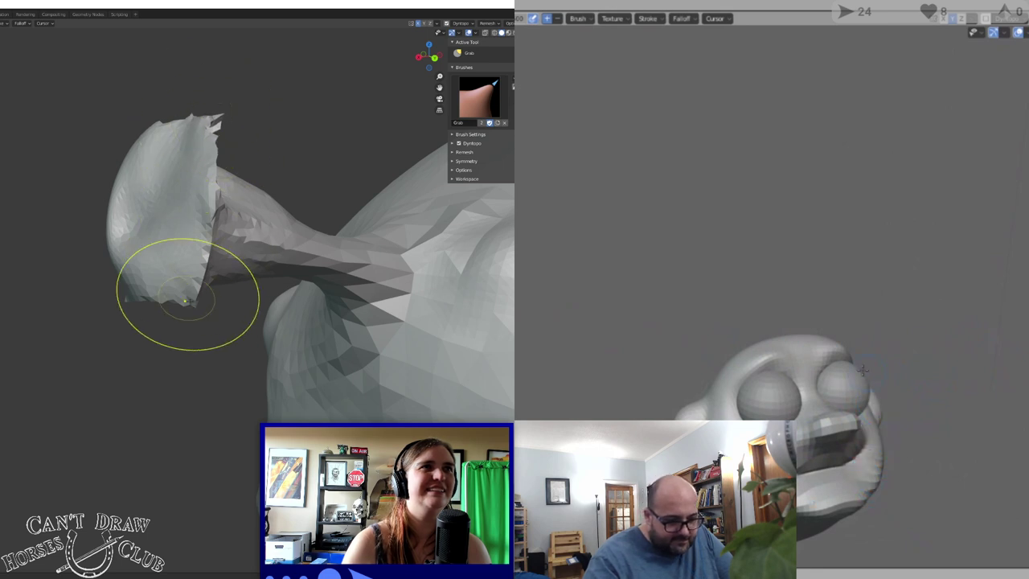
{"action": "left_click_drag", "start_coordinate": [195, 299], "coordinate": [194, 287]}
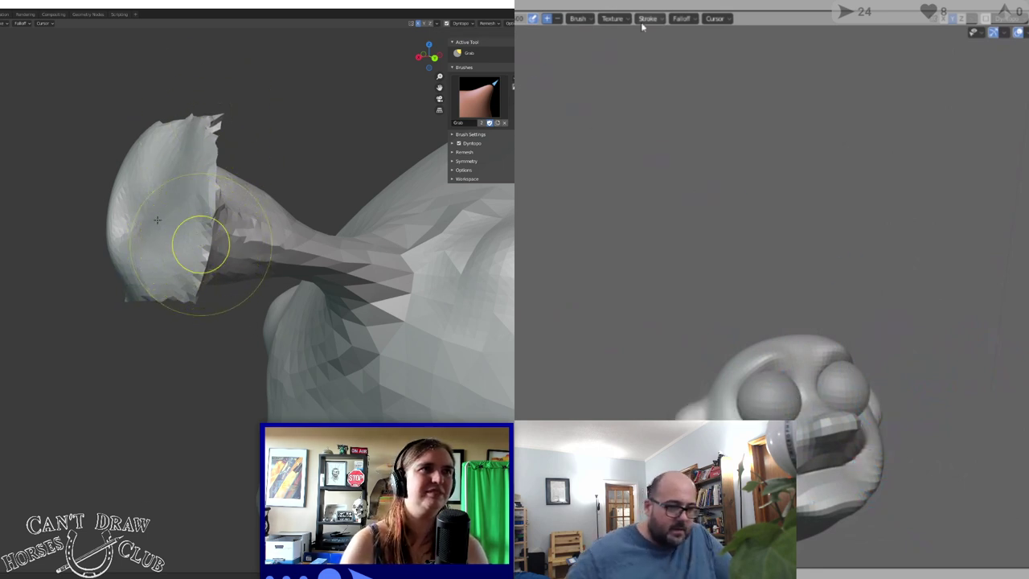
{"action": "left_click", "coordinate": [215, 239]}
{"action": "mouse_move", "coordinate": [209, 232]}
{"action": "left_mouse_down", "text": "shift"}
{"action": "mouse_move", "coordinate": [199, 278]}
{"action": "mouse_move", "coordinate": [204, 246]}
{"action": "left_mouse_up", "text": "shift"}
{"action": "mouse_move", "coordinate": [217, 137]}
{"action": "left_mouse_down", "text": "shift"}
{"action": "mouse_move", "coordinate": [212, 152]}
{"action": "mouse_move", "coordinate": [198, 119]}
{"action": "left_mouse_up", "text": "shift"}
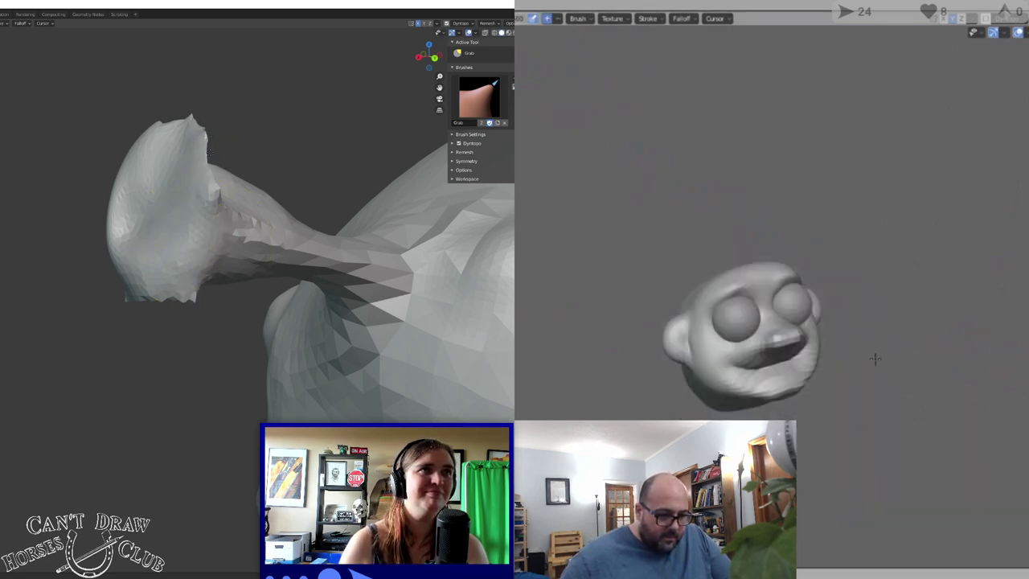
Reshape the upper and lower edges of the flared ear tip with the Grab brush
{"action": "middle_click_drag", "start_coordinate": [202, 206], "coordinate": [182, 193]}
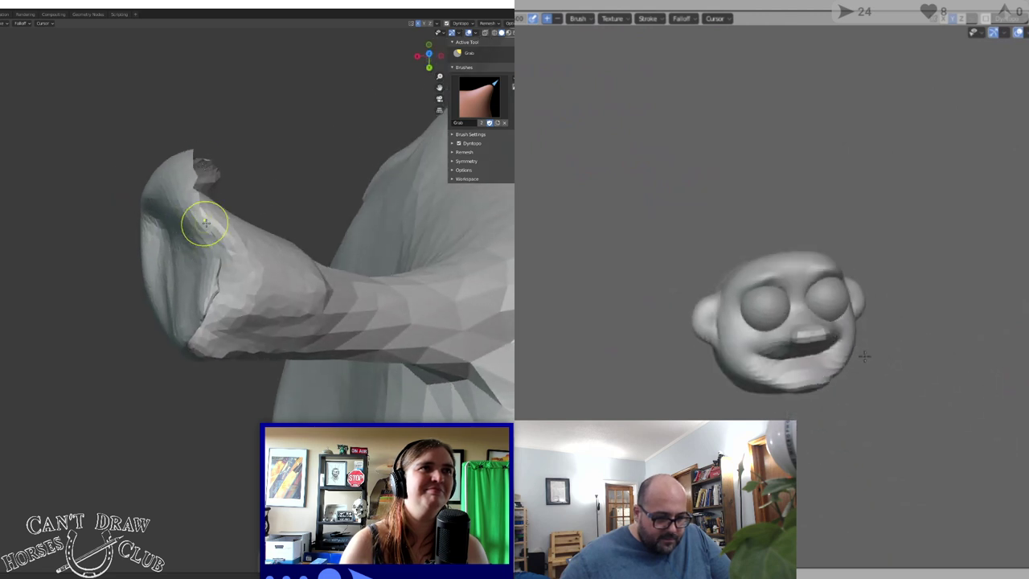
{"action": "scroll", "coordinate": [784, 416], "scroll_direction": "up", "scroll_amount": 4}
{"action": "left_click_drag", "start_coordinate": [207, 164], "coordinate": [195, 169]}
{"action": "middle_click_drag", "start_coordinate": [784, 417], "coordinate": [840, 498]}
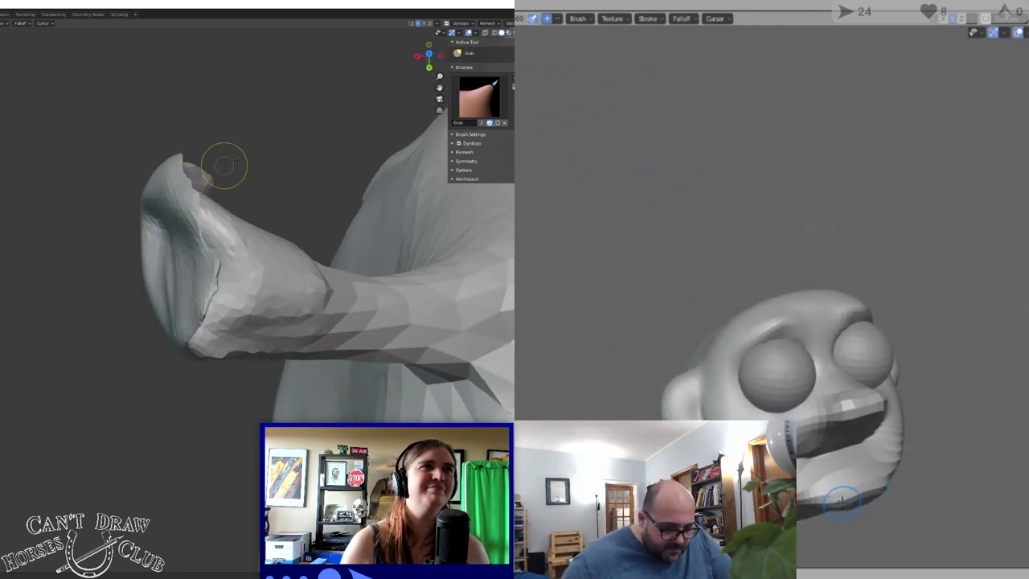
{"action": "scroll", "coordinate": [845, 498], "scroll_direction": "down", "scroll_amount": 2}
{"action": "left_click_drag", "start_coordinate": [431, 59], "coordinate": [443, 78]}
{"action": "middle_click_drag", "start_coordinate": [866, 469], "coordinate": [873, 468]}
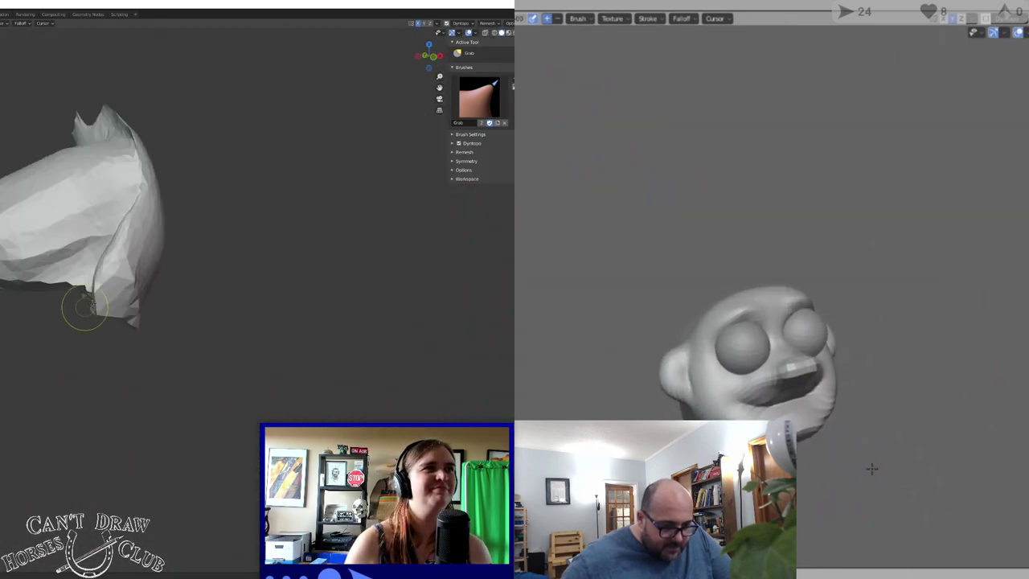
{"action": "mouse_move", "coordinate": [95, 310]}
{"action": "left_mouse_down"}
{"action": "mouse_move", "coordinate": [111, 299]}
{"action": "mouse_move", "coordinate": [114, 268]}
{"action": "mouse_move", "coordinate": [105, 311]}
{"action": "mouse_move", "coordinate": [101, 293]}
{"action": "mouse_move", "coordinate": [131, 312]}
{"action": "mouse_move", "coordinate": [124, 266]}
{"action": "mouse_move", "coordinate": [141, 190]}
{"action": "left_mouse_up"}
Examine the reshaped ear from several sides and in proportion to the whole head
{"action": "scroll", "coordinate": [834, 422], "scroll_direction": "up", "scroll_amount": 2}
{"action": "middle_click_drag", "start_coordinate": [924, 375], "coordinate": [866, 354]}
{"action": "scroll", "coordinate": [151, 207], "scroll_direction": "down", "scroll_amount": 3}
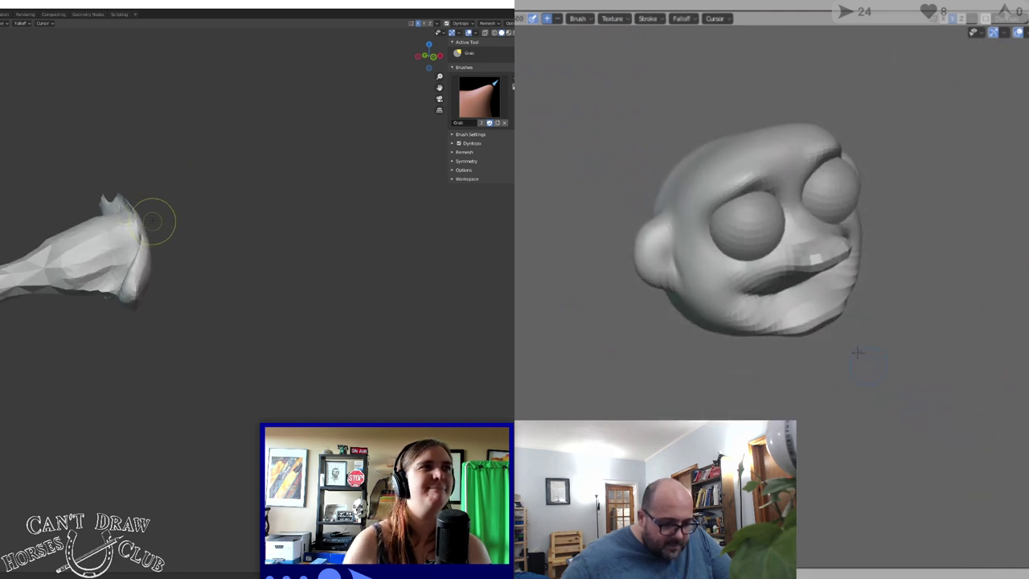
{"action": "scroll", "coordinate": [866, 191], "scroll_direction": "down", "scroll_amount": 6}
{"action": "middle_click_drag", "start_coordinate": [153, 222], "coordinate": [94, 220]}
{"action": "middle_click_drag", "start_coordinate": [866, 191], "coordinate": [806, 191]}
{"action": "middle_click_drag", "start_coordinate": [94, 221], "coordinate": [40, 233]}
{"action": "middle_click_drag", "start_coordinate": [806, 190], "coordinate": [767, 147]}
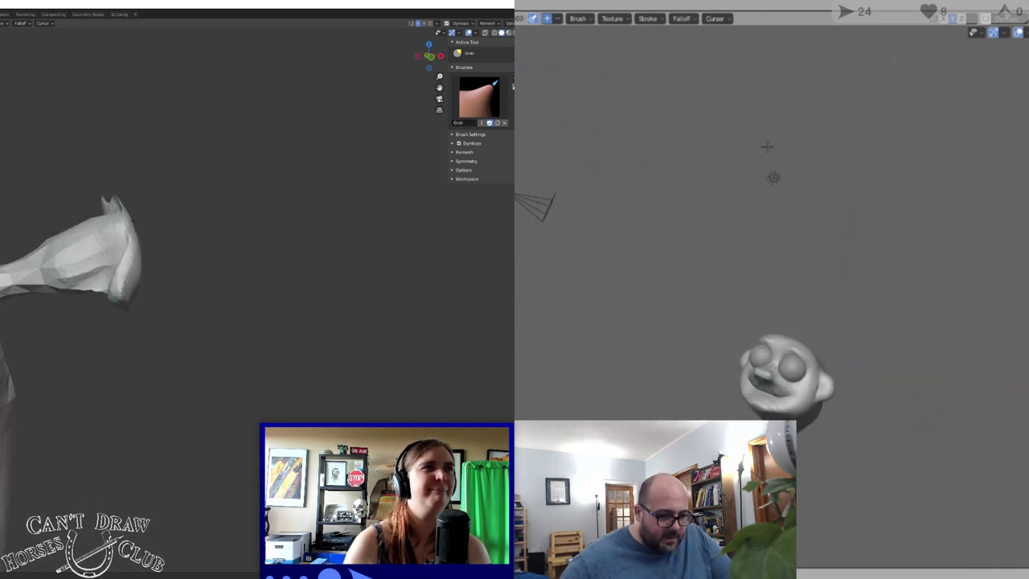
{"action": "middle_click_drag", "start_coordinate": [40, 234], "coordinate": [67, 321]}
{"action": "scroll", "coordinate": [67, 359], "scroll_direction": "down", "scroll_amount": 3}
{"action": "middle_click_drag", "start_coordinate": [767, 147], "coordinate": [792, 137]}
{"action": "middle_click_drag", "start_coordinate": [66, 358], "coordinate": [79, 350]}
{"action": "scroll", "coordinate": [886, 492], "scroll_direction": "up", "scroll_amount": 4}
{"action": "scroll", "coordinate": [890, 490], "scroll_direction": "down", "scroll_amount": 1}
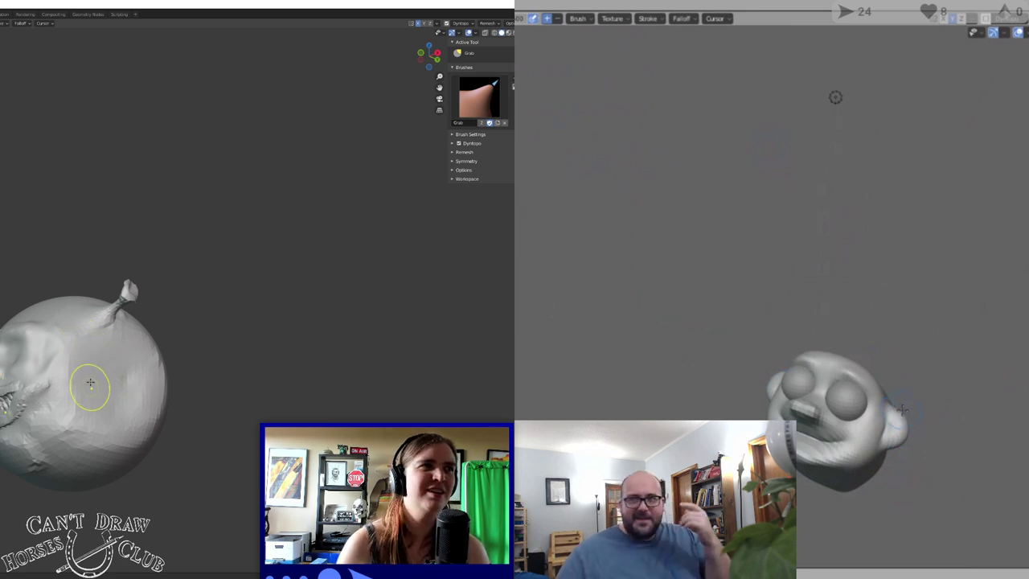
Smooth the upper lip's edge and the crease beneath the lower lip
{"action": "scroll", "coordinate": [107, 373], "scroll_direction": "up", "scroll_amount": 3}
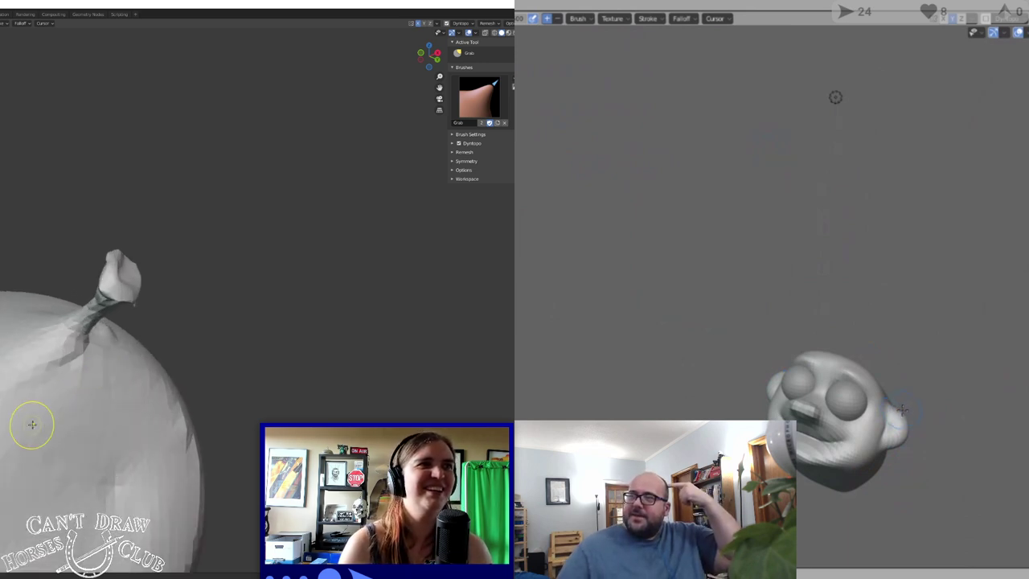
{"action": "middle_click_drag", "start_coordinate": [28, 424], "coordinate": [214, 260]}
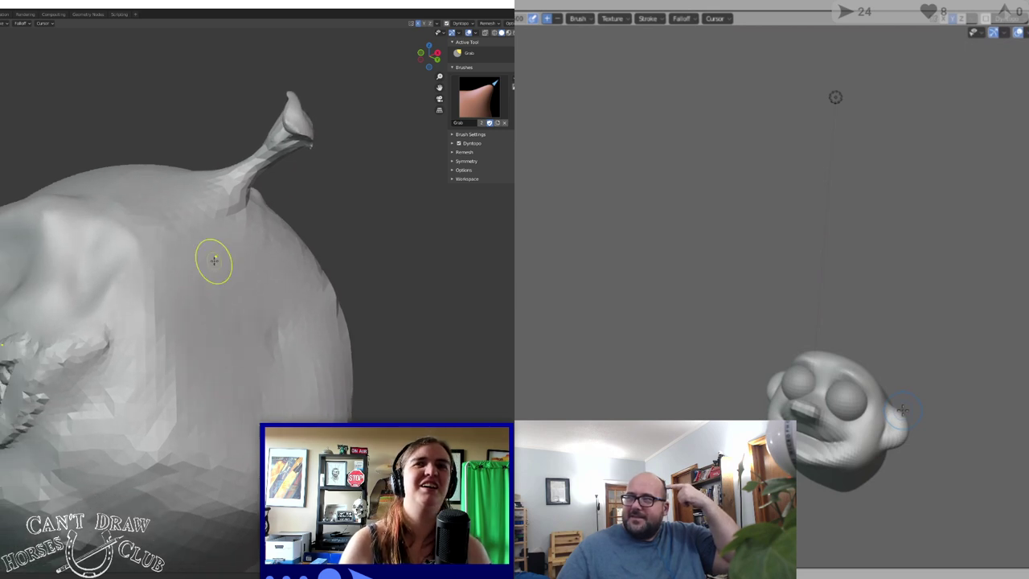
{"action": "mouse_move", "coordinate": [153, 292]}
{"action": "middle_mouse_down"}
{"action": "mouse_move", "coordinate": [94, 328]}
{"action": "mouse_move", "coordinate": [210, 344]}
{"action": "middle_mouse_up"}
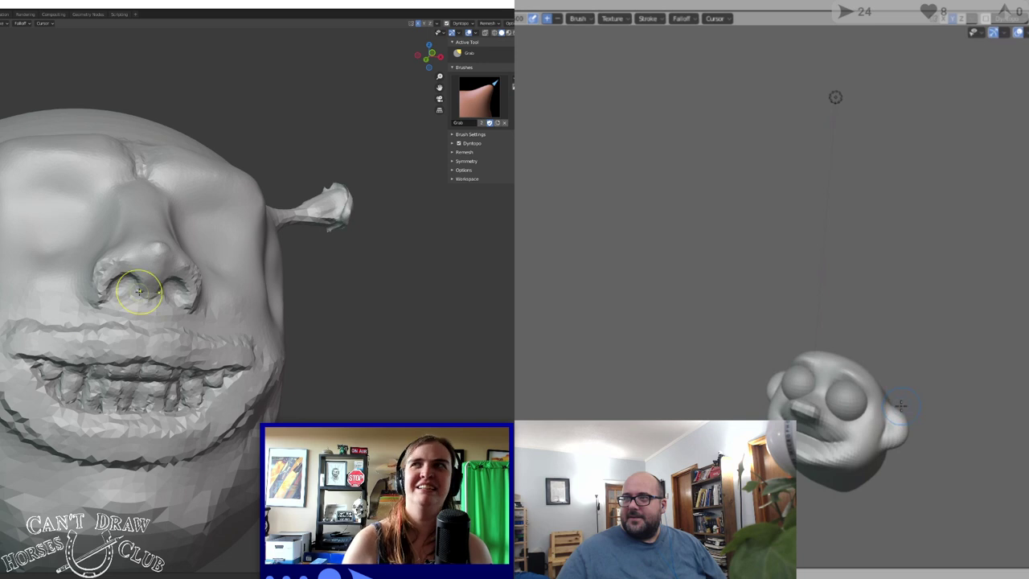
{"action": "mouse_move", "coordinate": [139, 292]}
{"action": "middle_mouse_down"}
{"action": "mouse_move", "coordinate": [235, 286]}
{"action": "mouse_move", "coordinate": [122, 270]}
{"action": "middle_mouse_up"}
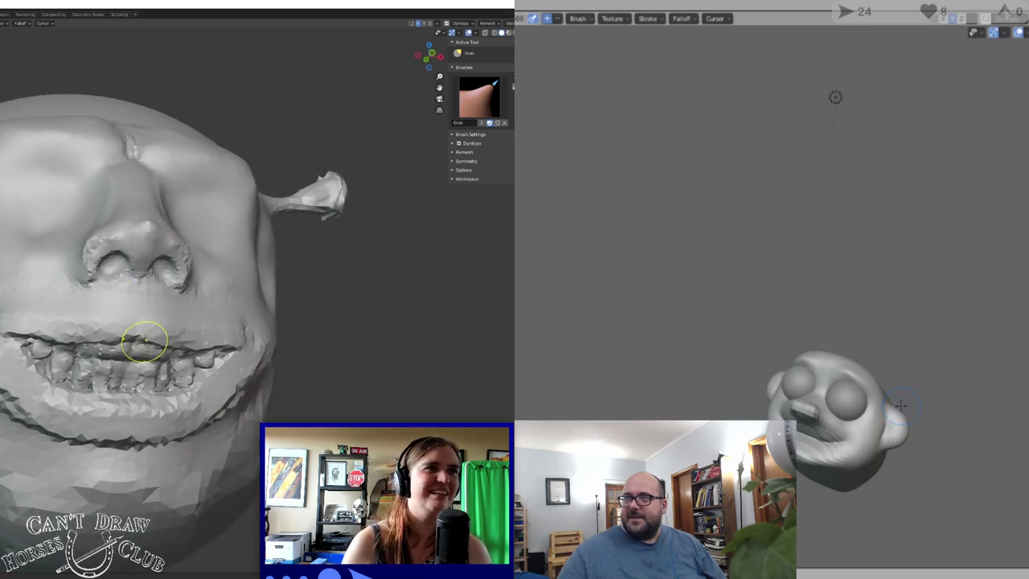
{"action": "mouse_move", "coordinate": [265, 377]}
{"action": "left_mouse_down", "text": "shift"}
{"action": "mouse_move", "coordinate": [195, 424]}
{"action": "mouse_move", "coordinate": [77, 431]}
{"action": "left_mouse_up", "text": "shift"}
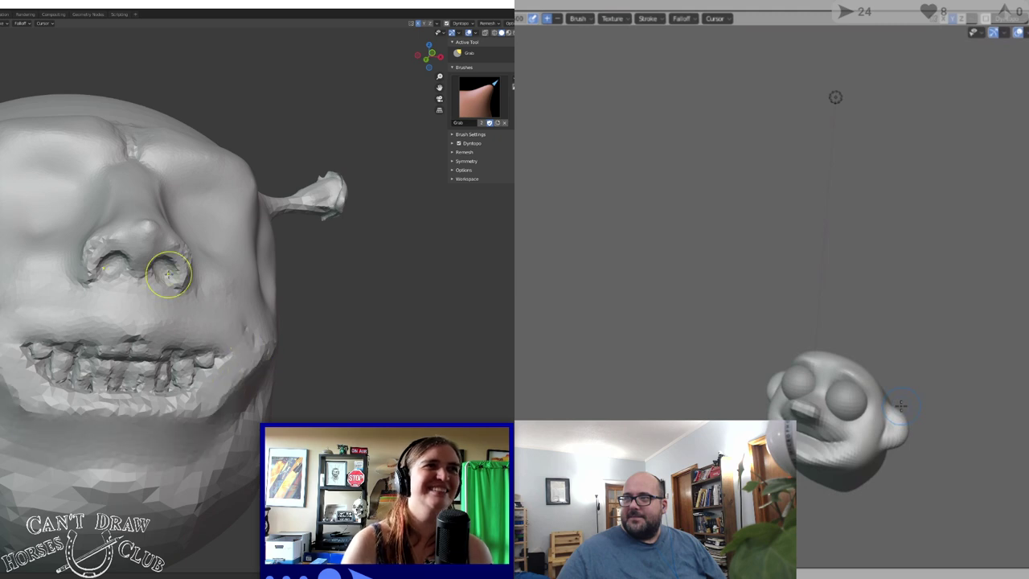
Smooth the faceted outer side of the nostril wing
{"action": "scroll", "coordinate": [175, 254], "scroll_direction": "up", "scroll_amount": 8}
{"action": "middle_click_drag", "start_coordinate": [209, 254], "coordinate": [104, 303], "text": "shift"}
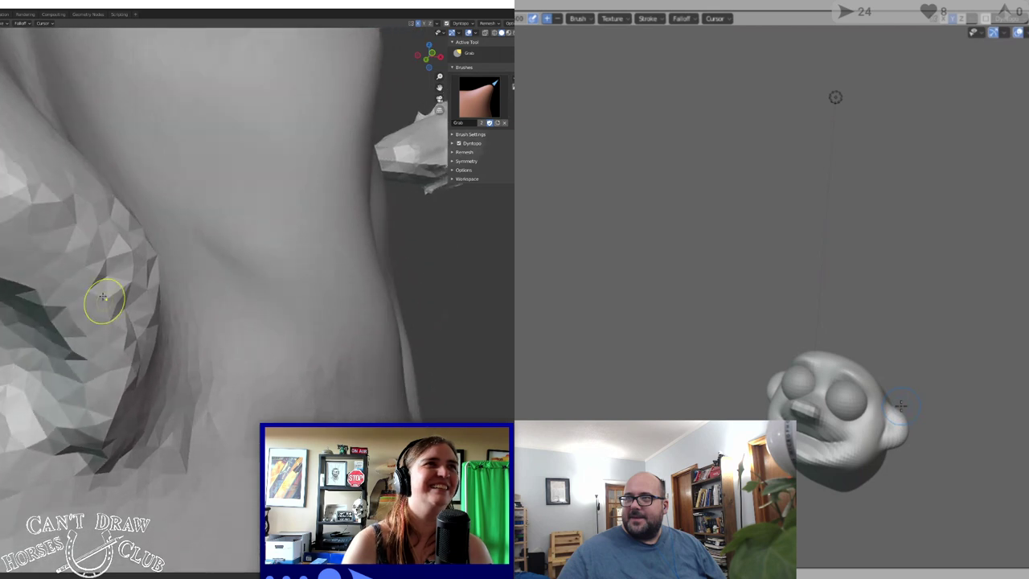
{"action": "scroll", "coordinate": [836, 441], "scroll_direction": "down", "scroll_amount": 2}
{"action": "mouse_move", "coordinate": [127, 270]}
{"action": "left_mouse_down", "text": "shift"}
{"action": "mouse_move", "coordinate": [40, 193]}
{"action": "mouse_move", "coordinate": [127, 224]}
{"action": "left_mouse_up", "text": "shift"}
{"action": "middle_click_drag", "start_coordinate": [868, 451], "coordinate": [912, 473]}
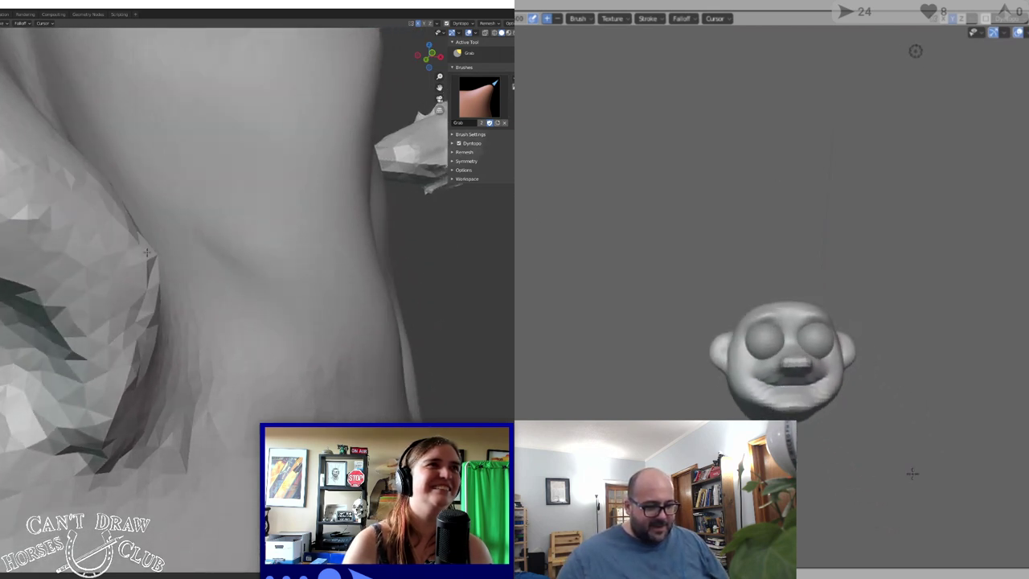
{"action": "left_click_drag", "start_coordinate": [127, 224], "coordinate": [144, 346], "text": "shift"}
{"action": "middle_click_drag", "start_coordinate": [912, 473], "coordinate": [912, 468]}
{"action": "left_click_drag", "start_coordinate": [145, 346], "coordinate": [143, 242], "text": "shift"}
{"action": "middle_click_drag", "start_coordinate": [911, 469], "coordinate": [906, 455]}
{"action": "left_click_drag", "start_coordinate": [143, 242], "coordinate": [113, 204], "text": "shift"}
{"action": "mouse_move", "coordinate": [906, 455]}
{"action": "middle_mouse_down"}
{"action": "mouse_move", "coordinate": [875, 454]}
{"action": "mouse_move", "coordinate": [877, 470]}
{"action": "middle_mouse_up"}
{"action": "scroll", "coordinate": [182, 179], "scroll_direction": "down", "scroll_amount": 2}
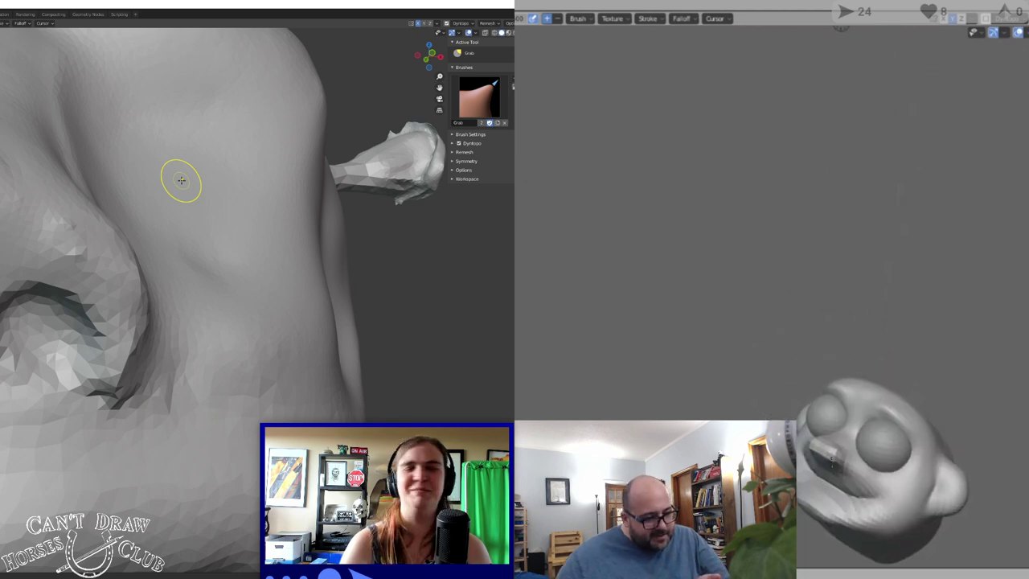
Smooth the rough surface inside the nostril opening and along its rim
{"action": "middle_click_drag", "start_coordinate": [168, 177], "coordinate": [90, 320]}
{"action": "scroll", "coordinate": [937, 461], "scroll_direction": "up", "scroll_amount": 4}
{"action": "scroll", "coordinate": [92, 302], "scroll_direction": "down", "scroll_amount": 3}
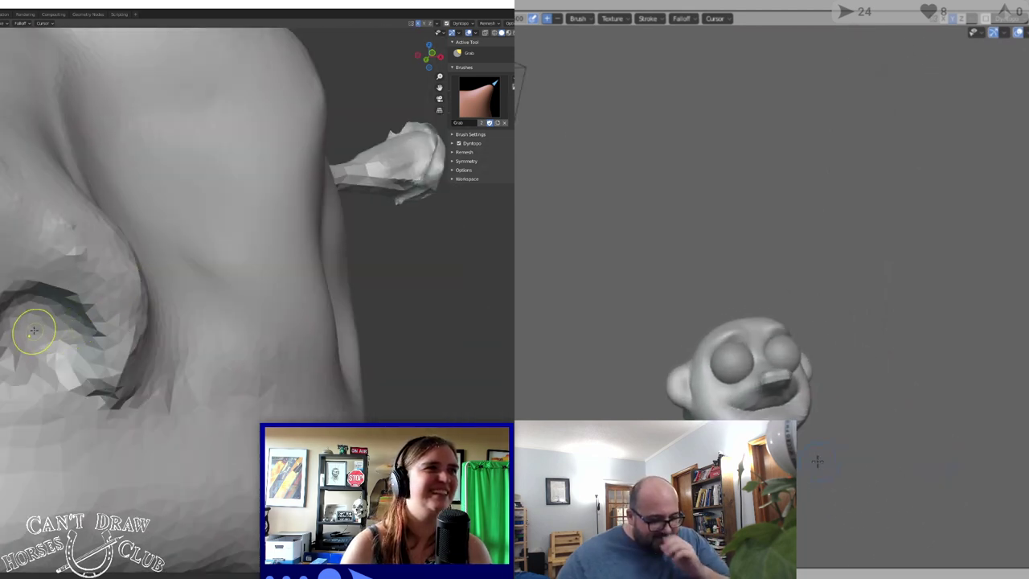
{"action": "mouse_move", "coordinate": [35, 333]}
{"action": "left_mouse_down", "text": "shift"}
{"action": "mouse_move", "coordinate": [100, 328]}
{"action": "mouse_move", "coordinate": [132, 298]}
{"action": "left_mouse_up", "text": "shift"}
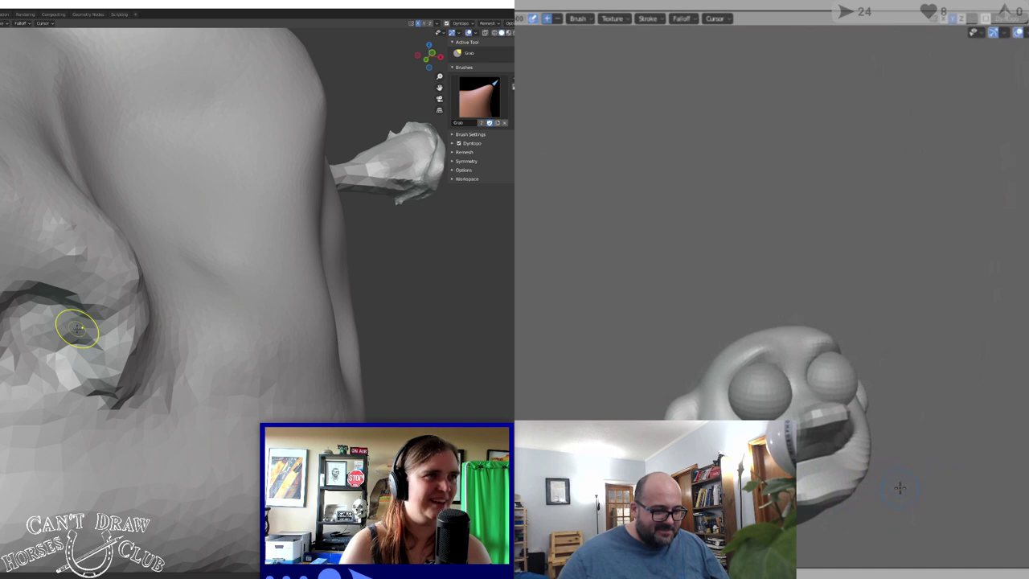
Add a small round eyeball in each eye socket with the Blob brush
{"action": "mouse_move", "coordinate": [188, 329]}
{"action": "middle_mouse_down"}
{"action": "mouse_move", "coordinate": [141, 370]}
{"action": "mouse_move", "coordinate": [184, 361]}
{"action": "middle_mouse_up"}
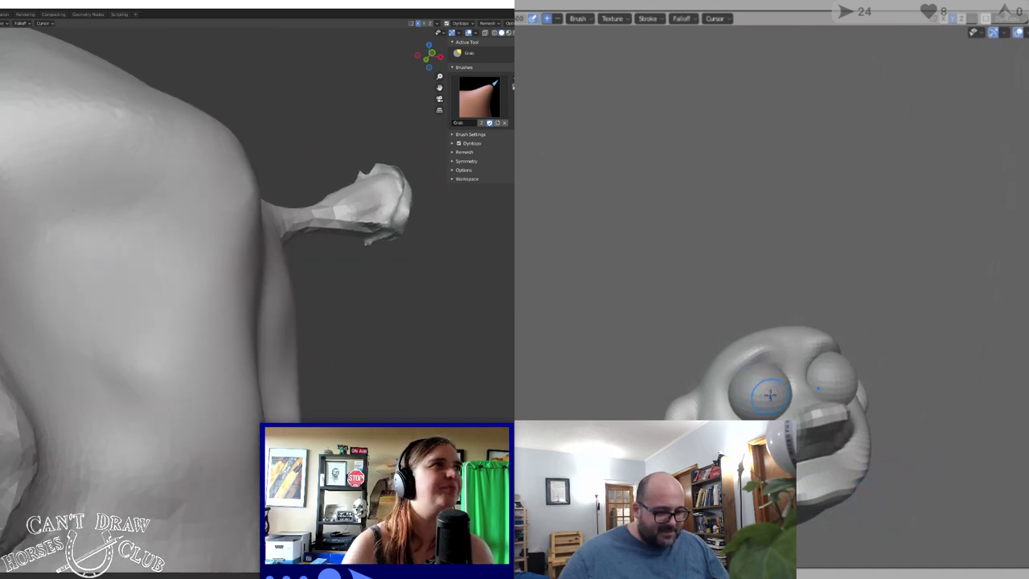
{"action": "mouse_move", "coordinate": [76, 280]}
{"action": "left_mouse_down"}
{"action": "mouse_move", "coordinate": [92, 294]}
{"action": "mouse_move", "coordinate": [70, 274]}
{"action": "mouse_move", "coordinate": [61, 291]}
{"action": "mouse_move", "coordinate": [82, 307]}
{"action": "mouse_move", "coordinate": [58, 294]}
{"action": "mouse_move", "coordinate": [75, 316]}
{"action": "mouse_move", "coordinate": [128, 302]}
{"action": "mouse_move", "coordinate": [88, 334]}
{"action": "mouse_move", "coordinate": [42, 293]}
{"action": "mouse_move", "coordinate": [58, 303]}
{"action": "mouse_move", "coordinate": [128, 286]}
{"action": "mouse_move", "coordinate": [32, 322]}
{"action": "mouse_move", "coordinate": [48, 242]}
{"action": "mouse_move", "coordinate": [114, 315]}
{"action": "mouse_move", "coordinate": [80, 331]}
{"action": "mouse_move", "coordinate": [28, 300]}
{"action": "mouse_move", "coordinate": [82, 238]}
{"action": "left_mouse_up"}
{"action": "scroll", "coordinate": [92, 283], "scroll_direction": "down", "scroll_amount": 5}
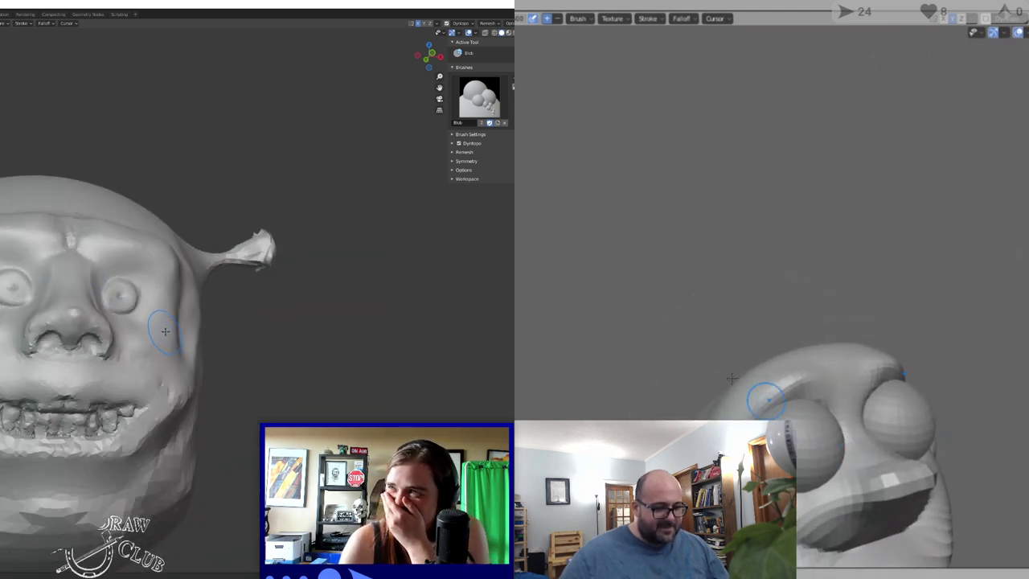
Review the head from the front and side, and hide it before switching to the Layout workspace
{"action": "mouse_move", "coordinate": [157, 332]}
{"action": "middle_mouse_down"}
{"action": "mouse_move", "coordinate": [305, 266]}
{"action": "mouse_move", "coordinate": [329, 281]}
{"action": "mouse_move", "coordinate": [209, 277]}
{"action": "mouse_move", "coordinate": [201, 289]}
{"action": "middle_mouse_up"}
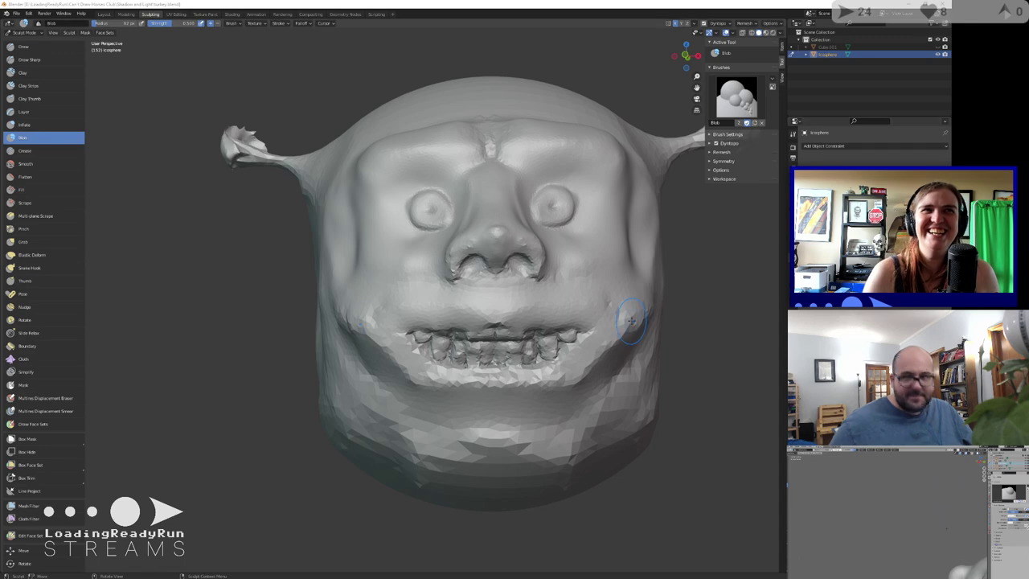
{"action": "key", "text": "KP_3"}
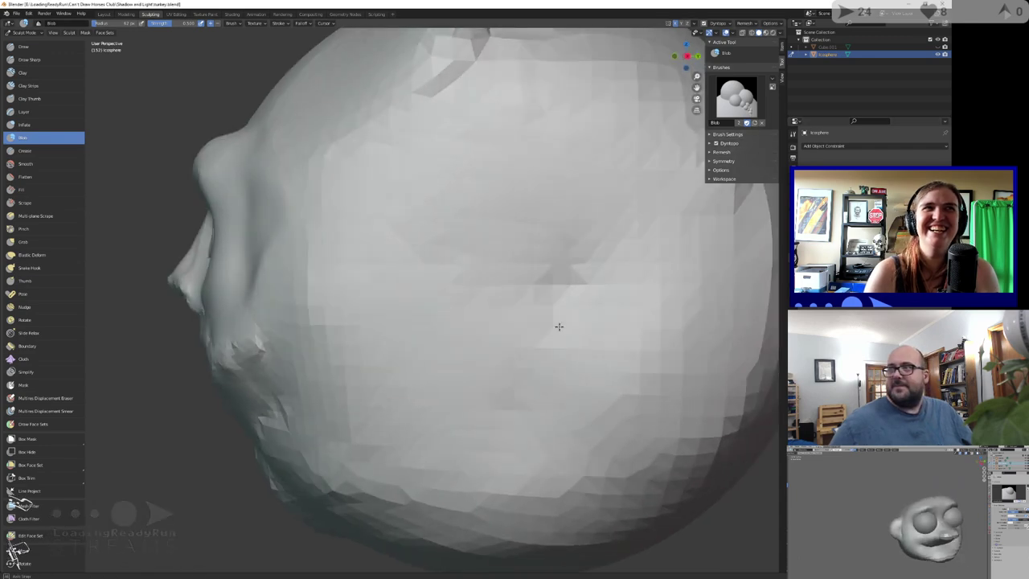
{"action": "key", "text": "KP_1"}
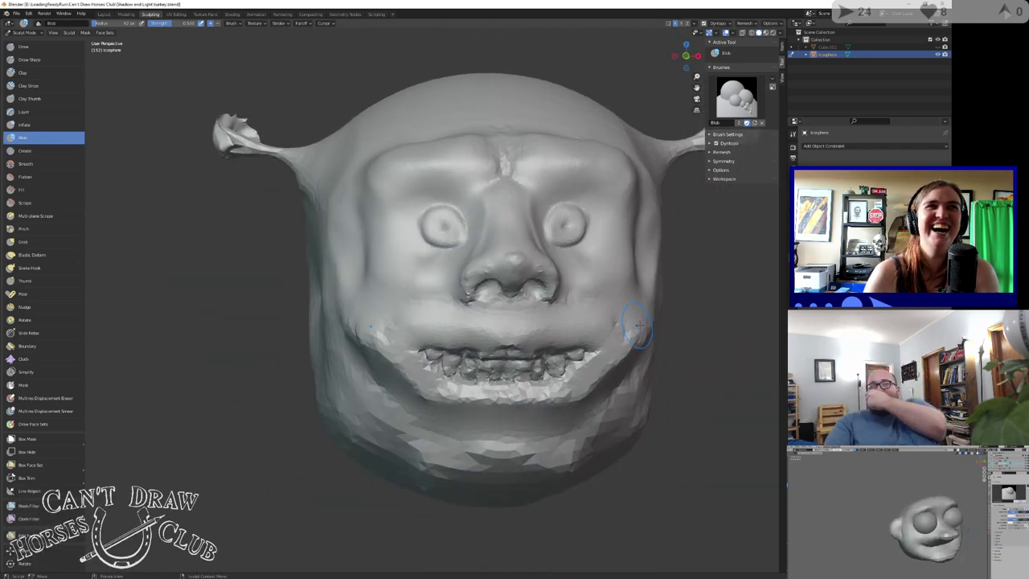
{"action": "mouse_move", "coordinate": [638, 325]}
{"action": "middle_mouse_down"}
{"action": "mouse_move", "coordinate": [567, 328]}
{"action": "mouse_move", "coordinate": [539, 318]}
{"action": "middle_mouse_up"}
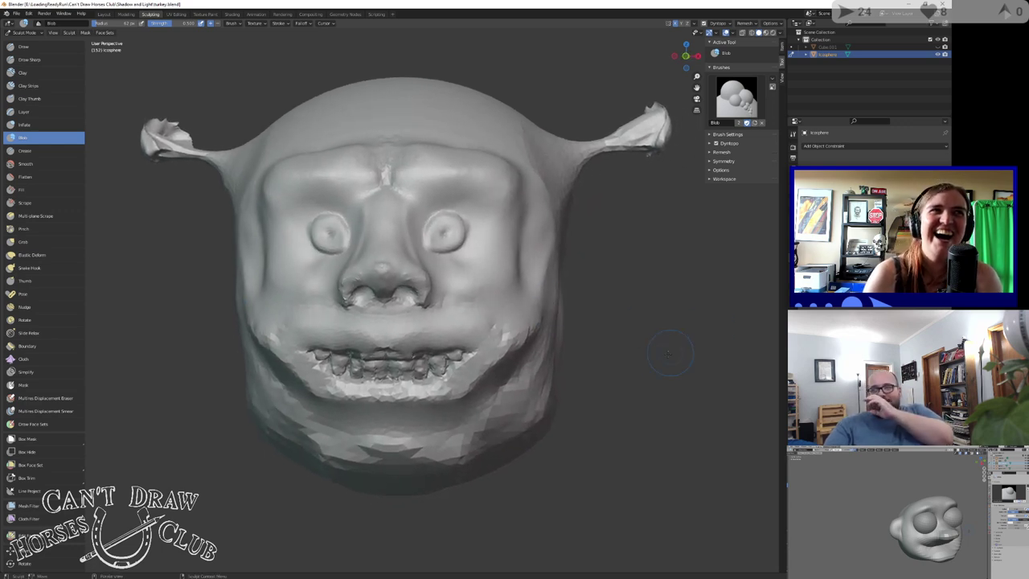
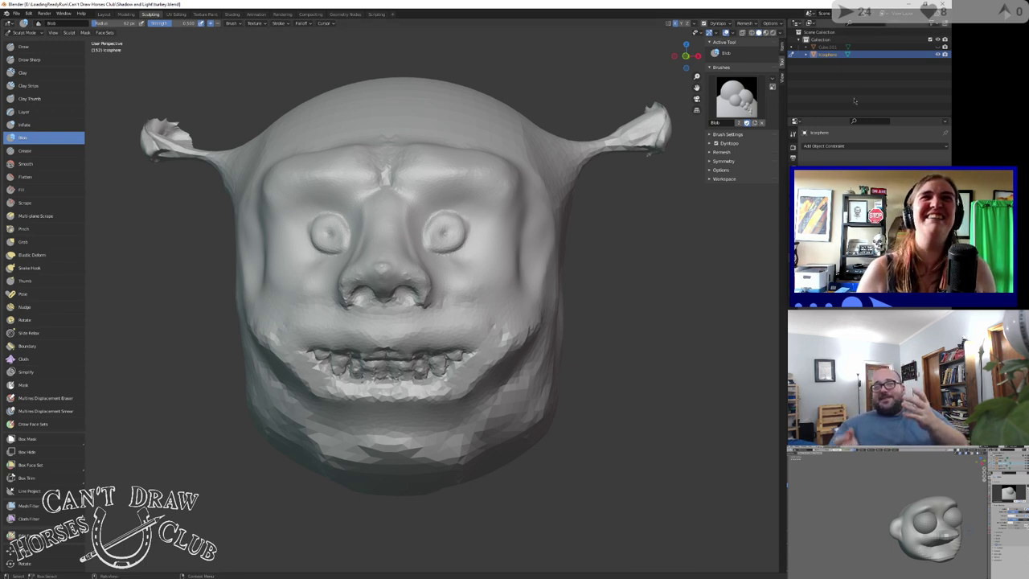
{"action": "left_click", "coordinate": [938, 54]}
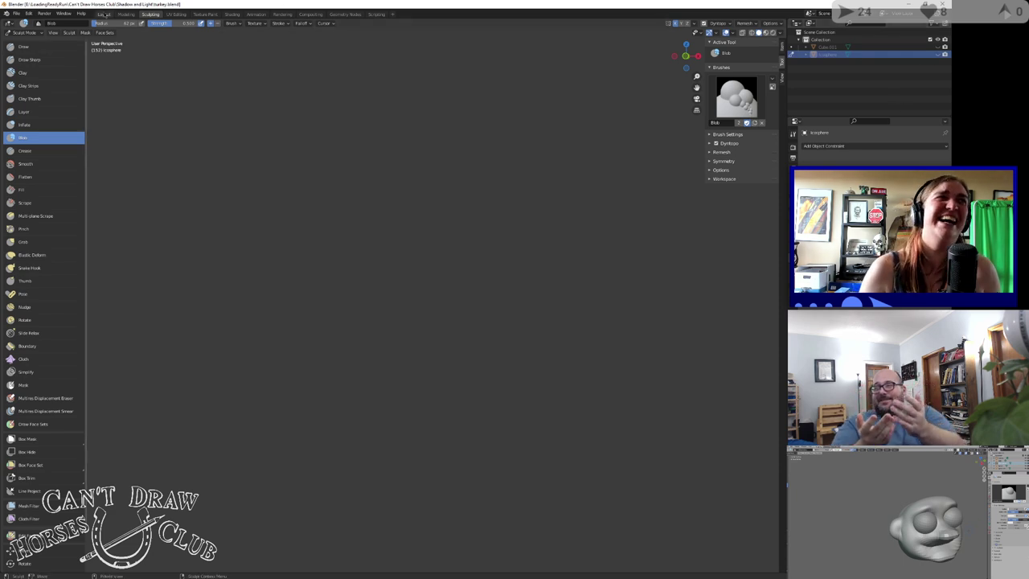
{"action": "left_click", "coordinate": [104, 15]}
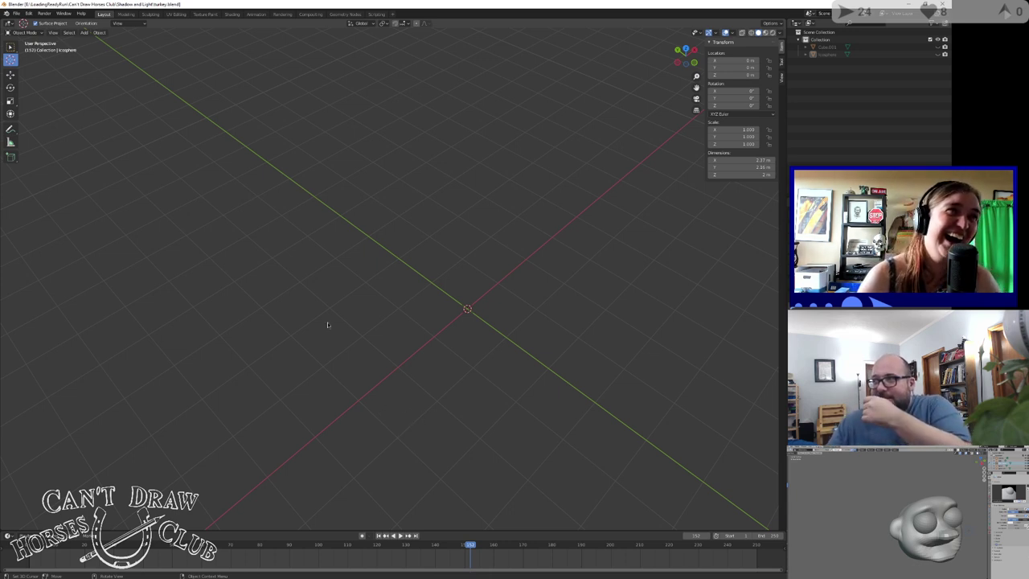
Add a smooth, highly subdivided ico sphere with a 1 m radius at the world origin
{"action": "left_click", "coordinate": [84, 33]}
{"action": "mouse_move", "coordinate": [89, 42]}
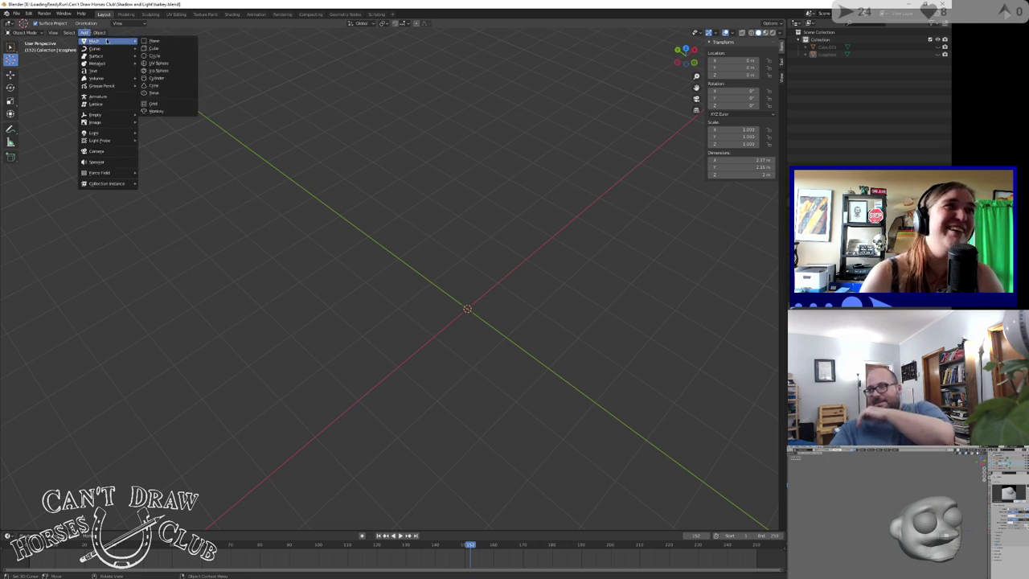
{"action": "left_click", "coordinate": [165, 70]}
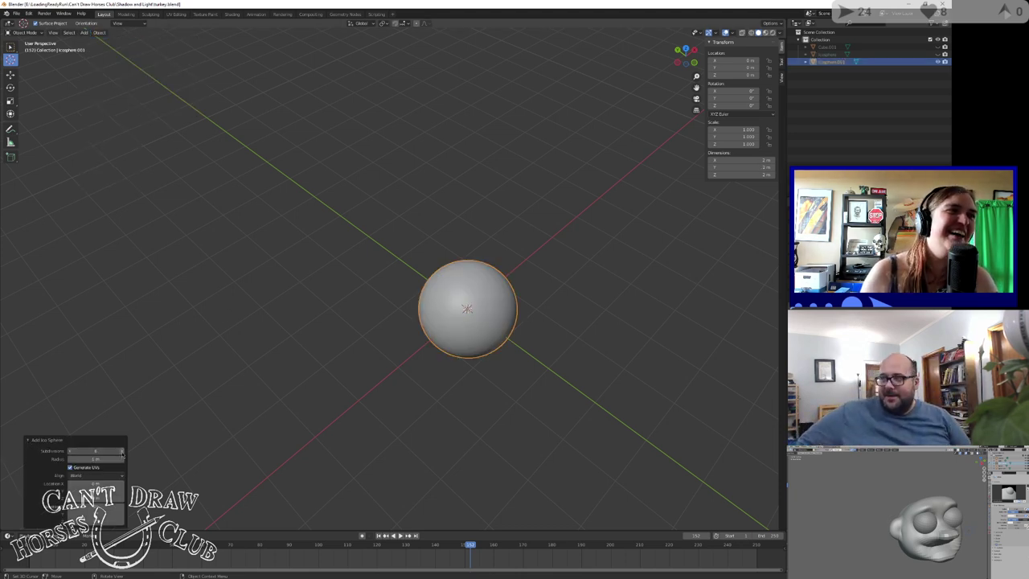
{"action": "left_click", "coordinate": [29, 441]}
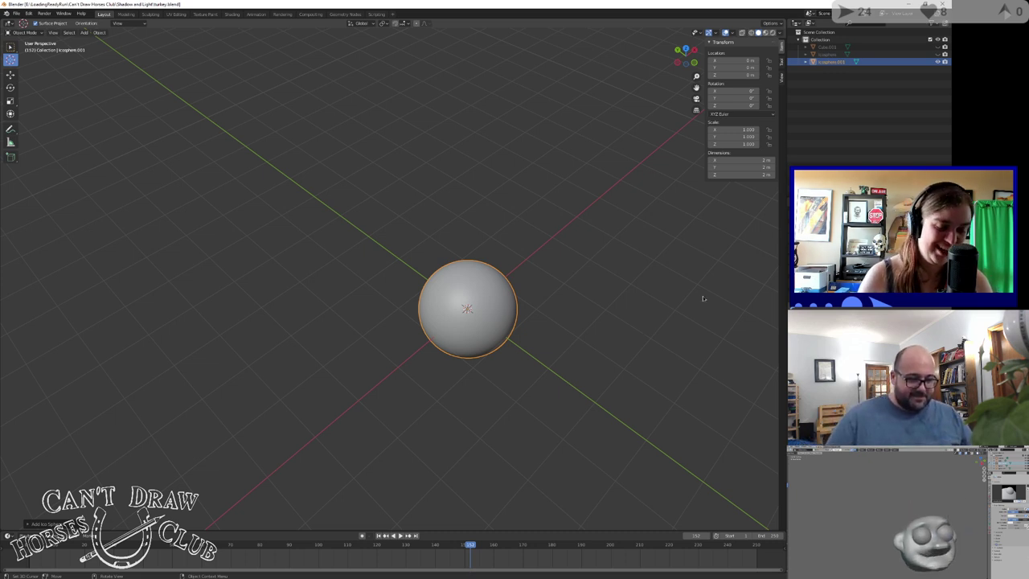
{"action": "scroll", "coordinate": [540, 311], "scroll_direction": "up", "scroll_amount": 6}
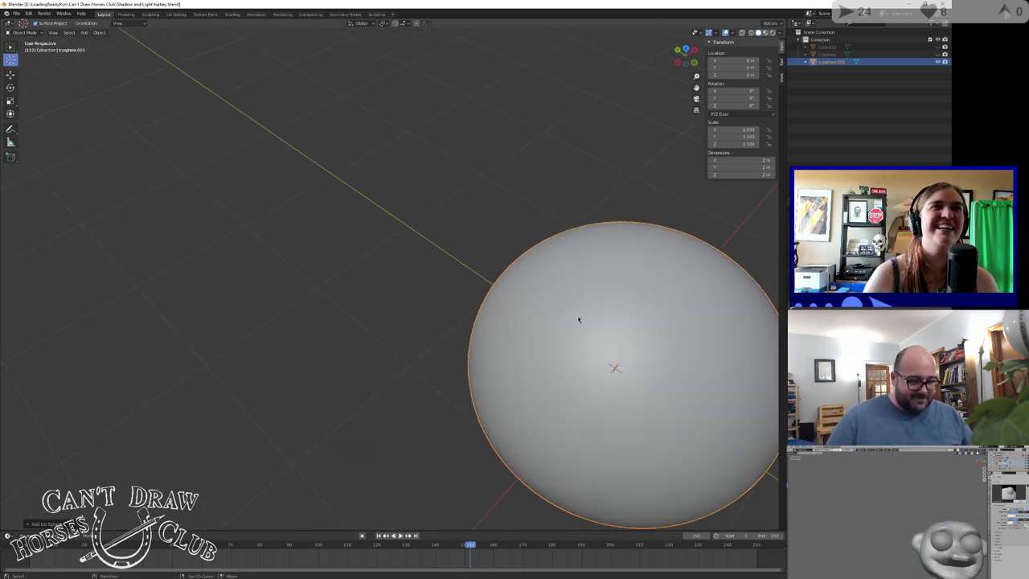
{"action": "middle_click_drag", "start_coordinate": [579, 321], "coordinate": [545, 300]}
{"action": "scroll", "coordinate": [547, 301], "scroll_direction": "up", "scroll_amount": 3}
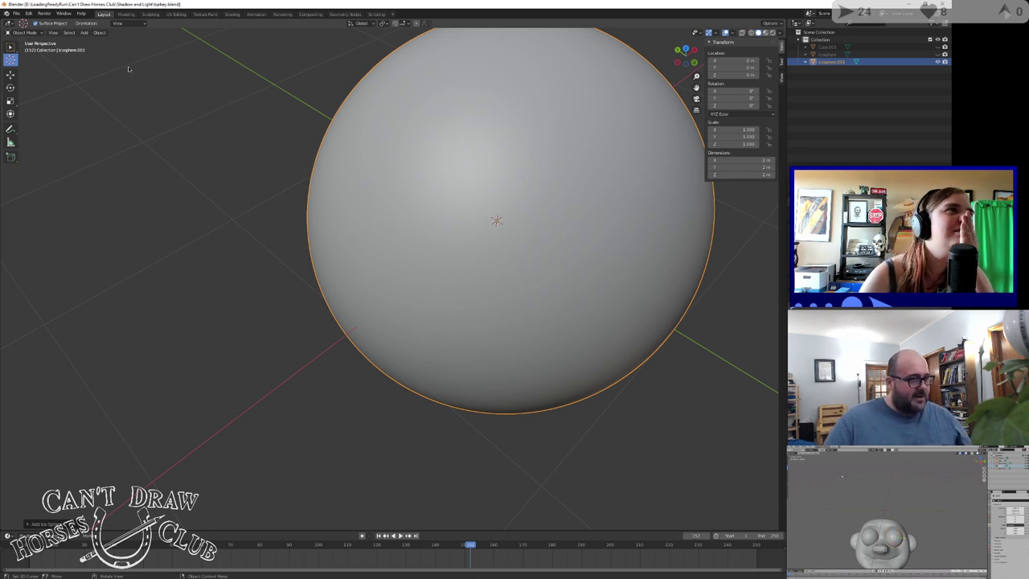
In the Sculpting workspace, build up a rounded lump on top of the sphere with the Blob brush and remesh it
{"action": "left_click", "coordinate": [150, 13]}
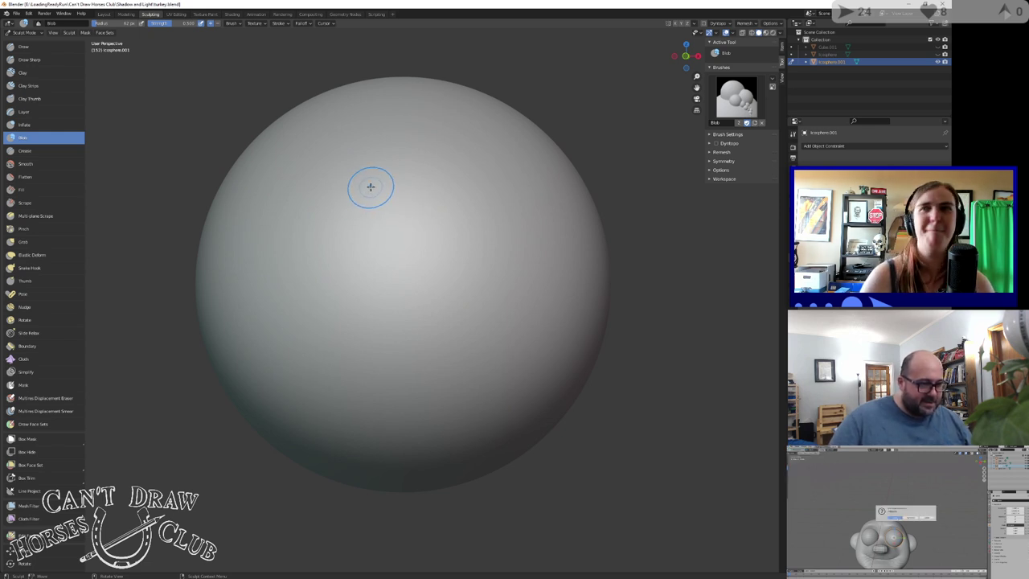
{"action": "middle_click_drag", "start_coordinate": [352, 177], "coordinate": [382, 186], "text": "shift"}
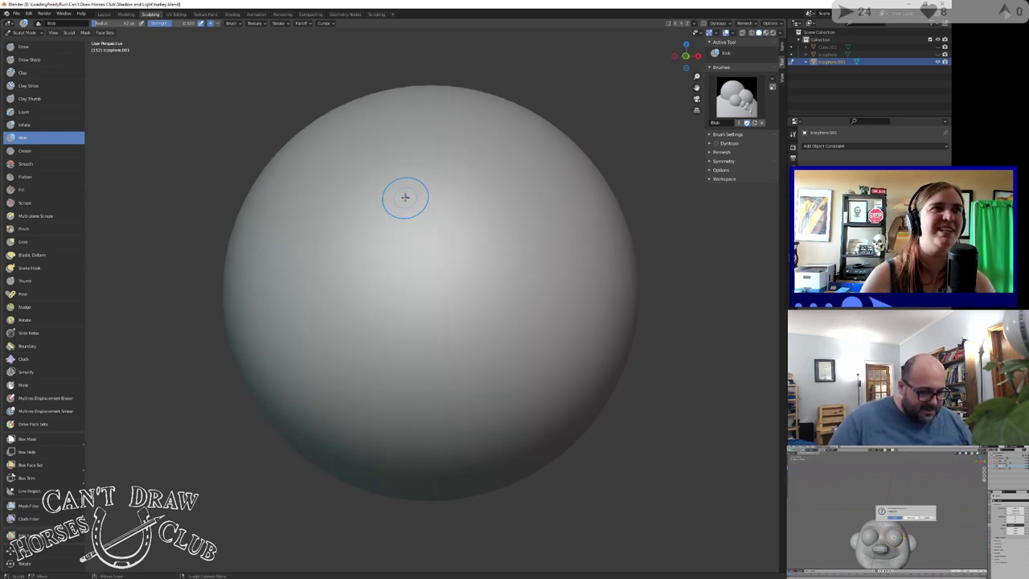
{"action": "scroll", "coordinate": [404, 199], "scroll_direction": "down", "scroll_amount": 4}
{"action": "mouse_move", "coordinate": [403, 221]}
{"action": "middle_mouse_down", "text": "shift"}
{"action": "mouse_move", "coordinate": [401, 255]}
{"action": "mouse_move", "coordinate": [389, 262]}
{"action": "mouse_move", "coordinate": [402, 310]}
{"action": "middle_mouse_up", "text": "shift"}
{"action": "scroll", "coordinate": [393, 215], "scroll_direction": "down", "scroll_amount": 1}
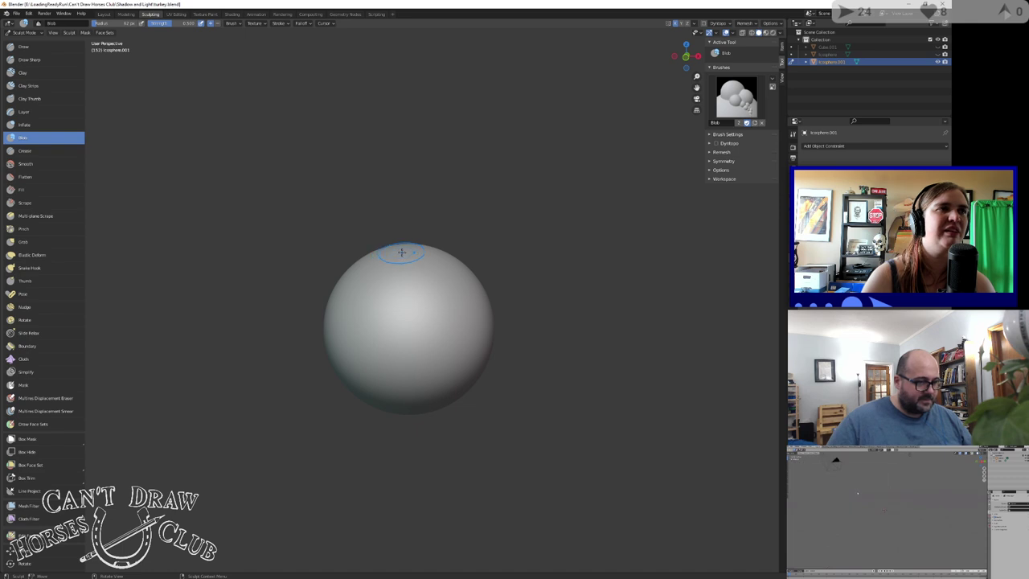
{"action": "mouse_move", "coordinate": [401, 252]}
{"action": "left_mouse_down"}
{"action": "mouse_move", "coordinate": [399, 266]}
{"action": "mouse_move", "coordinate": [419, 241]}
{"action": "mouse_move", "coordinate": [364, 279]}
{"action": "mouse_move", "coordinate": [357, 264]}
{"action": "mouse_move", "coordinate": [354, 277]}
{"action": "mouse_move", "coordinate": [364, 250]}
{"action": "mouse_move", "coordinate": [393, 261]}
{"action": "mouse_move", "coordinate": [421, 244]}
{"action": "mouse_move", "coordinate": [399, 242]}
{"action": "left_mouse_up"}
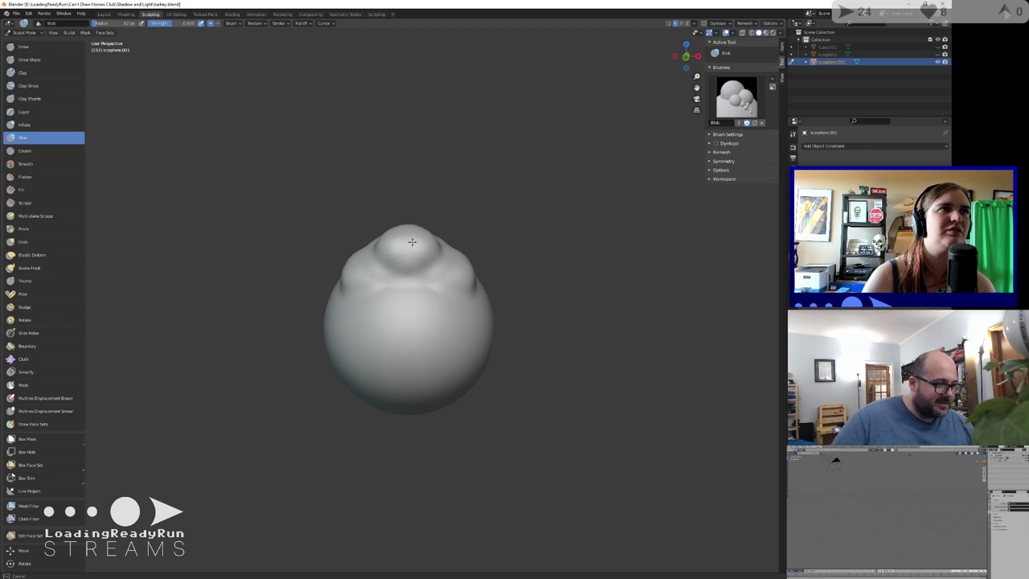
{"action": "left_click_drag", "start_coordinate": [413, 244], "coordinate": [394, 226]}
{"action": "key", "text": "ctrl+r"}
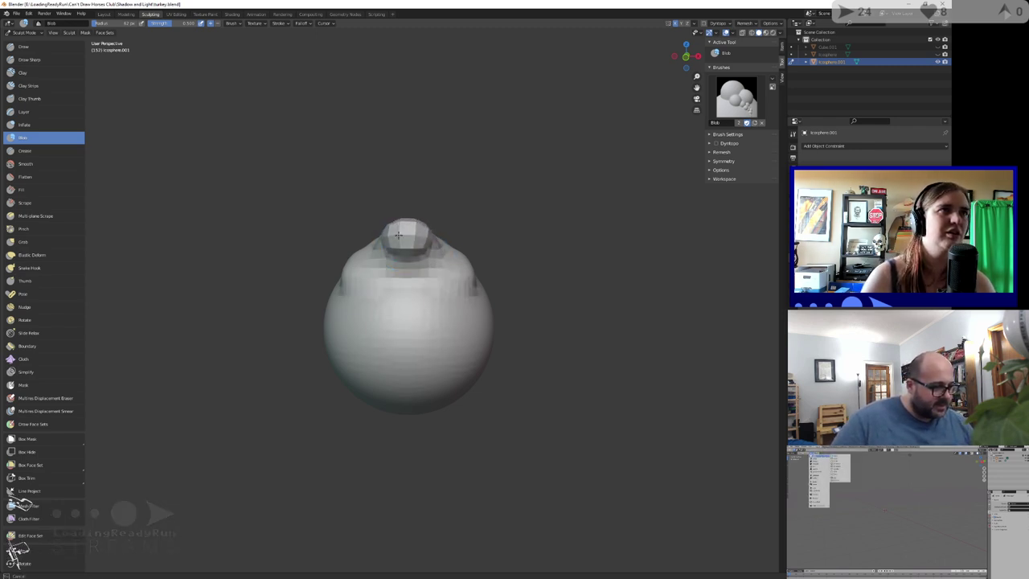
Shape the protruding lump into a head and pull up the surface behind it with the Grab brush
{"action": "middle_click_drag", "start_coordinate": [418, 159], "coordinate": [338, 152]}
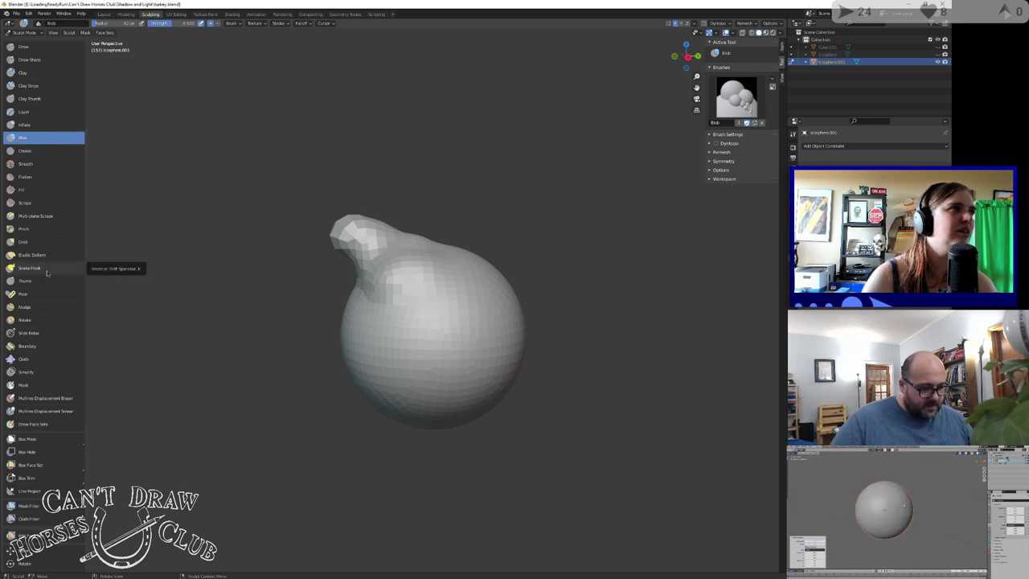
{"action": "left_click", "coordinate": [24, 241]}
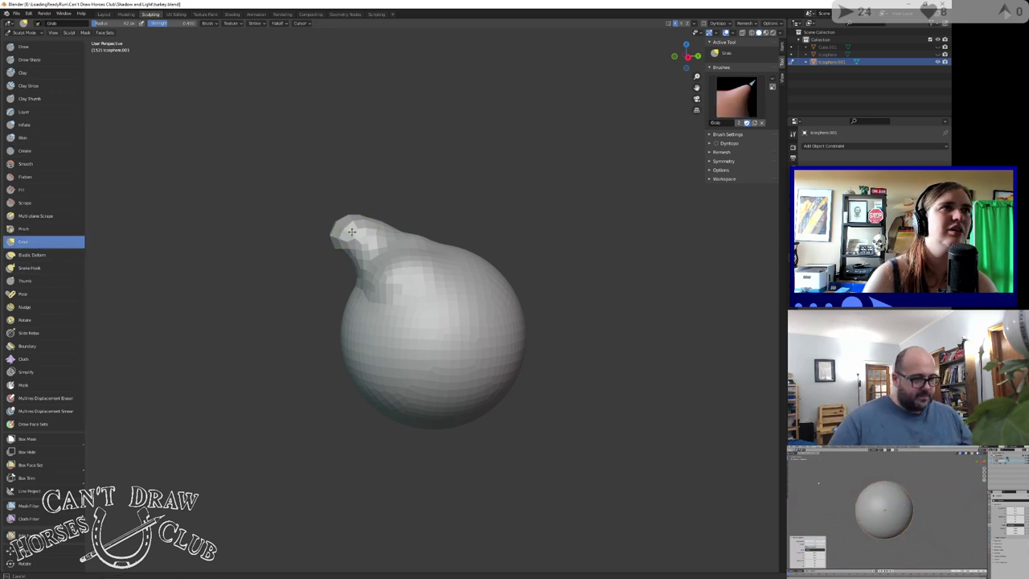
{"action": "left_click_drag", "start_coordinate": [363, 222], "coordinate": [338, 227]}
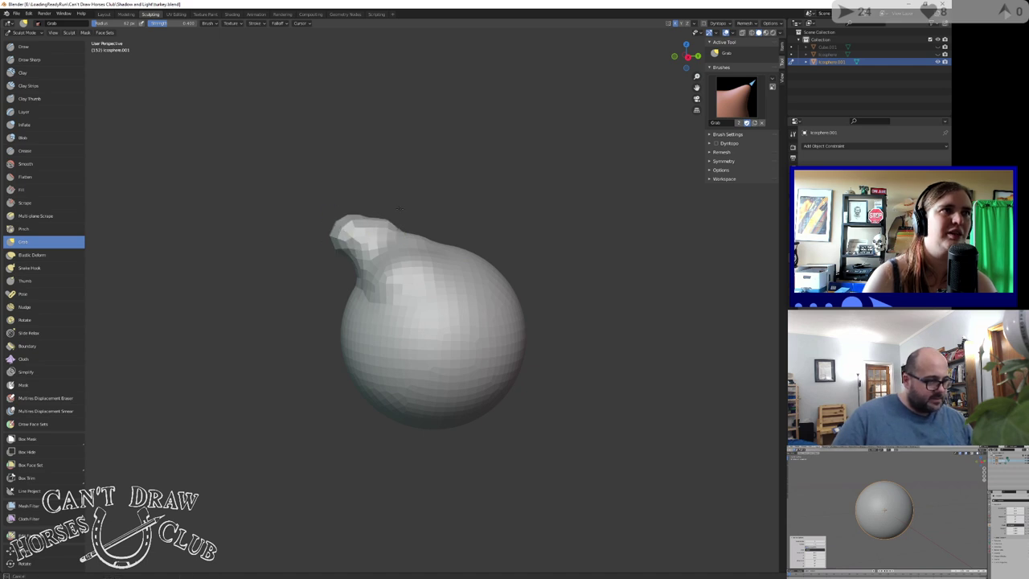
{"action": "middle_click_drag", "start_coordinate": [409, 196], "coordinate": [369, 234]}
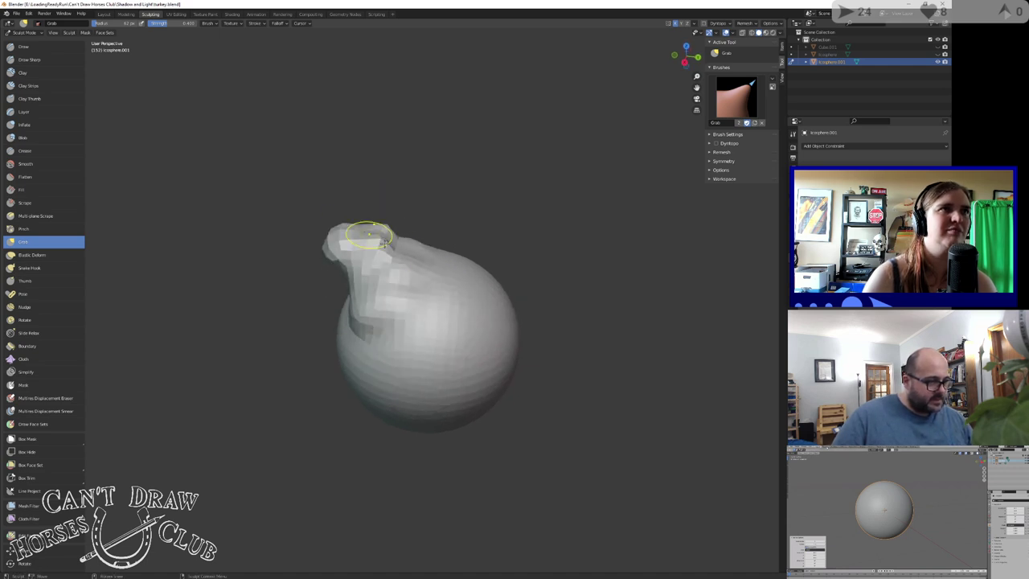
{"action": "left_click_drag", "start_coordinate": [419, 259], "coordinate": [433, 212]}
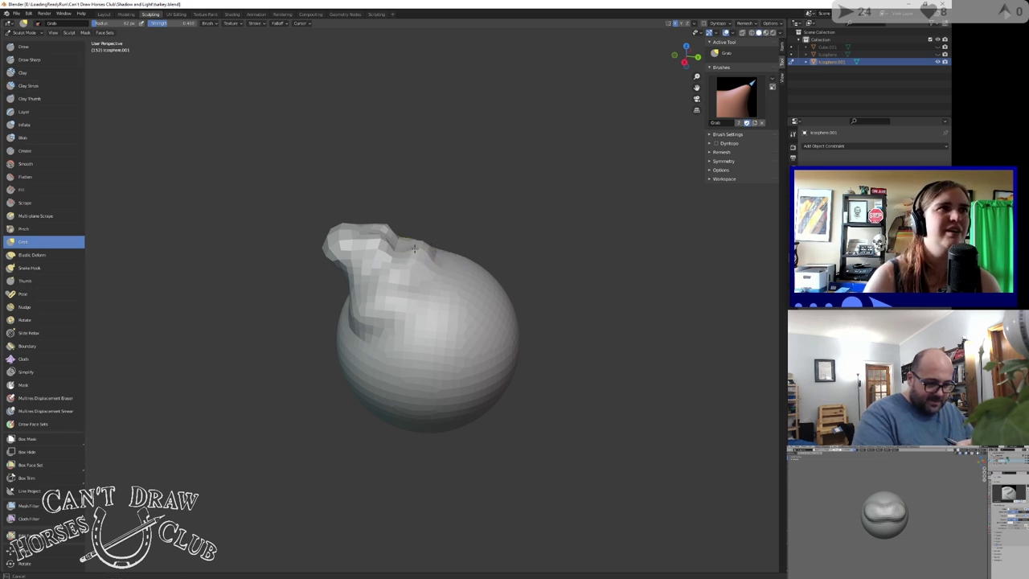
Build a broad raised mass behind the head on the body's upper back with the Clay Strips brush
{"action": "left_click", "coordinate": [29, 85]}
{"action": "middle_click_drag", "start_coordinate": [418, 225], "coordinate": [363, 272]}
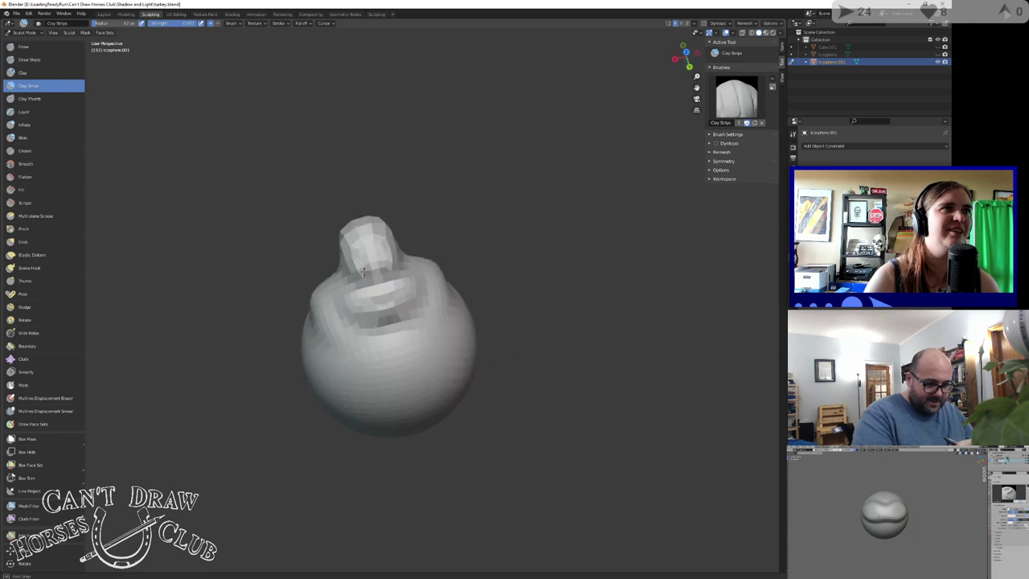
{"action": "mouse_move", "coordinate": [378, 283]}
{"action": "left_mouse_down"}
{"action": "mouse_move", "coordinate": [370, 261]}
{"action": "mouse_move", "coordinate": [358, 319]}
{"action": "mouse_move", "coordinate": [346, 326]}
{"action": "mouse_move", "coordinate": [434, 306]}
{"action": "mouse_move", "coordinate": [370, 337]}
{"action": "mouse_move", "coordinate": [438, 322]}
{"action": "mouse_move", "coordinate": [420, 299]}
{"action": "mouse_move", "coordinate": [353, 306]}
{"action": "mouse_move", "coordinate": [414, 326]}
{"action": "mouse_move", "coordinate": [364, 313]}
{"action": "left_mouse_up"}
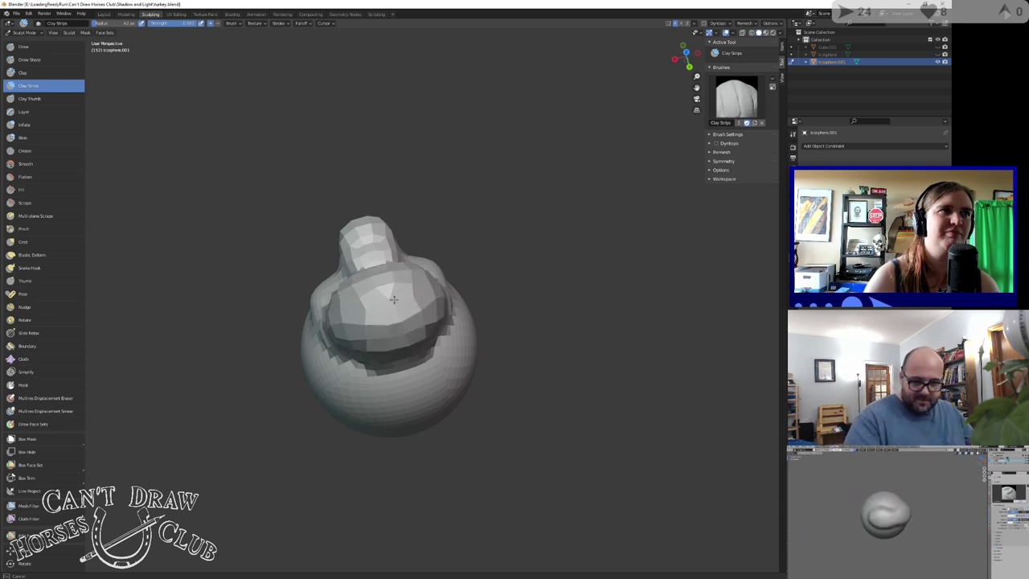
{"action": "left_click_drag", "start_coordinate": [420, 343], "coordinate": [367, 333]}
{"action": "middle_click_drag", "start_coordinate": [426, 301], "coordinate": [383, 269]}
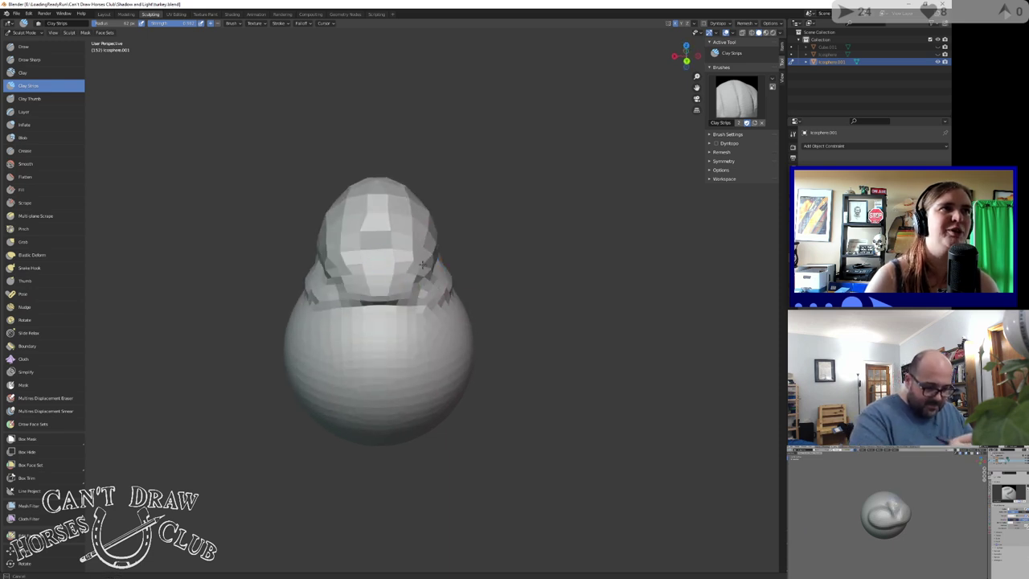
Fill out the sides and lower edges of the raised back mass with more Clay Strips strokes
{"action": "left_click_drag", "start_coordinate": [421, 265], "coordinate": [413, 180]}
{"action": "left_click_drag", "start_coordinate": [422, 267], "coordinate": [417, 270]}
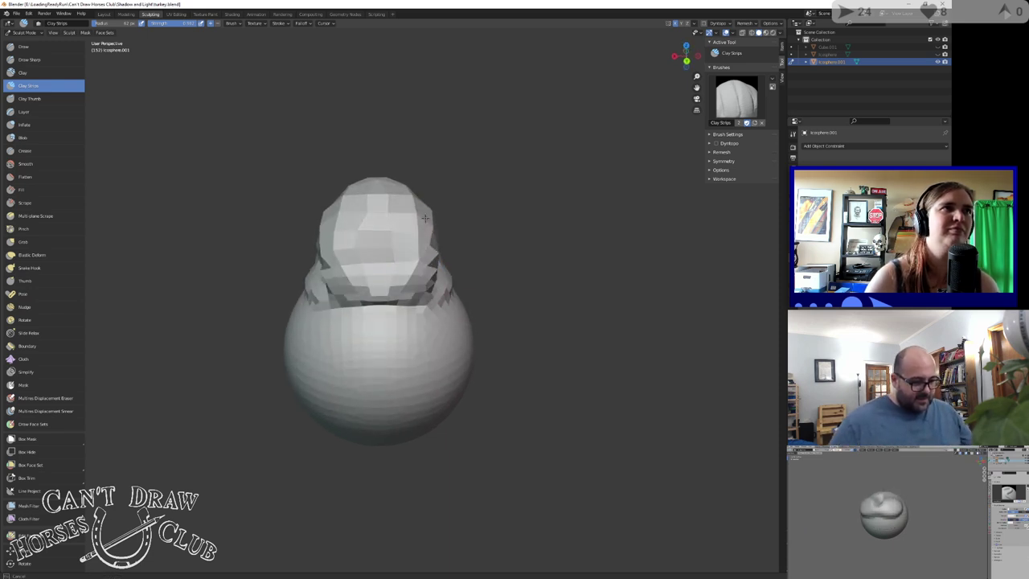
{"action": "left_click_drag", "start_coordinate": [425, 218], "coordinate": [431, 256]}
{"action": "middle_click_drag", "start_coordinate": [408, 194], "coordinate": [375, 207]}
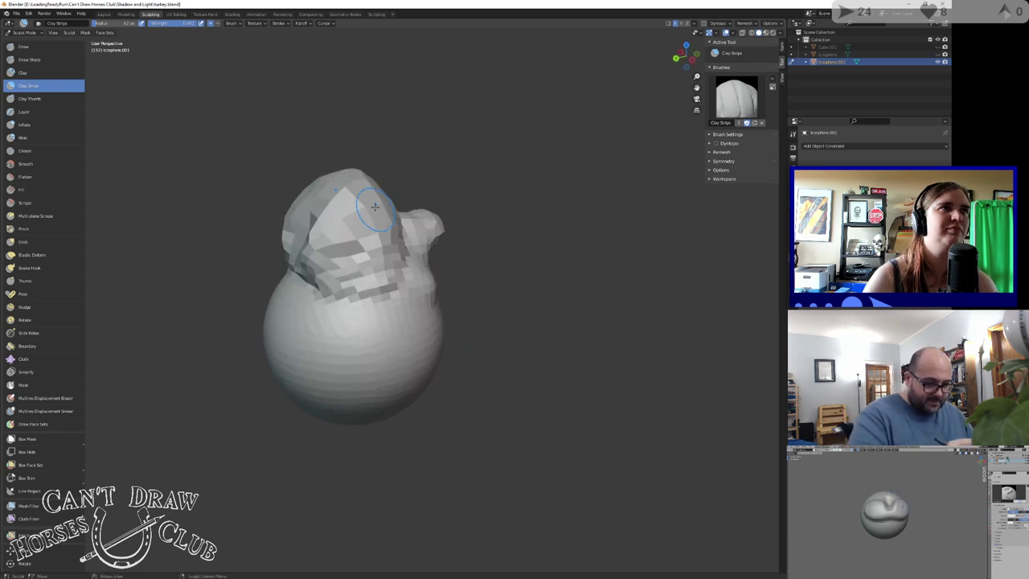
{"action": "left_click_drag", "start_coordinate": [377, 242], "coordinate": [356, 256]}
{"action": "middle_click_drag", "start_coordinate": [361, 312], "coordinate": [370, 279]}
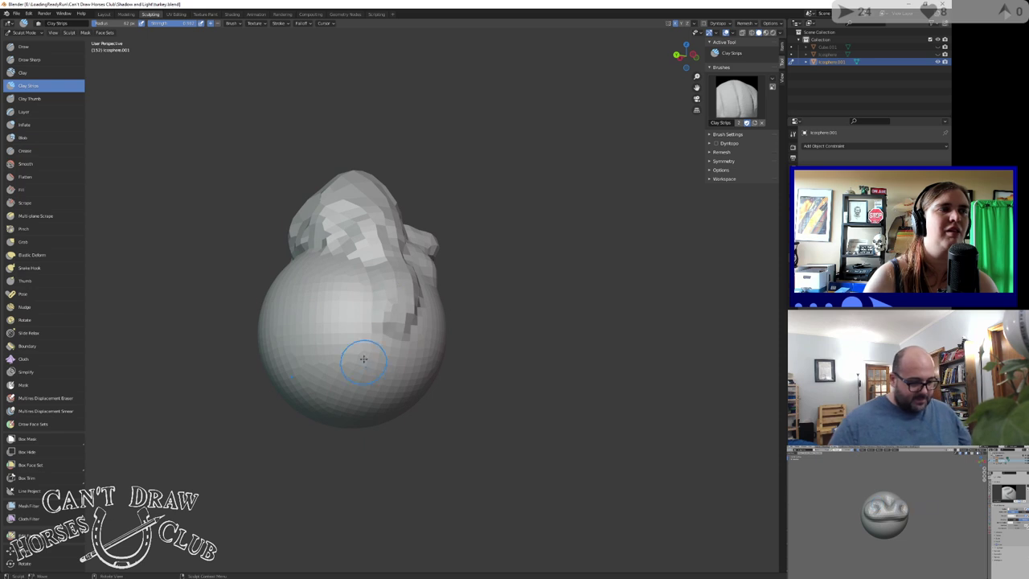
Raise two leg stubs on the body's underside, laying a Clay Strips base and extending it with the Layer brush
{"action": "mouse_move", "coordinate": [363, 359]}
{"action": "middle_mouse_down"}
{"action": "mouse_move", "coordinate": [379, 314]}
{"action": "mouse_move", "coordinate": [370, 290]}
{"action": "middle_mouse_up"}
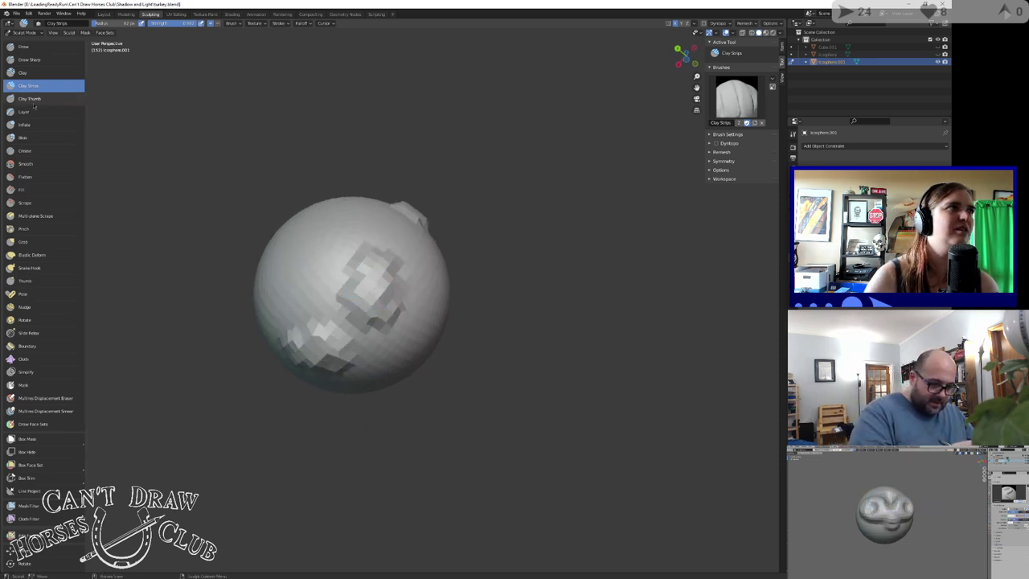
{"action": "key", "text": "l"}
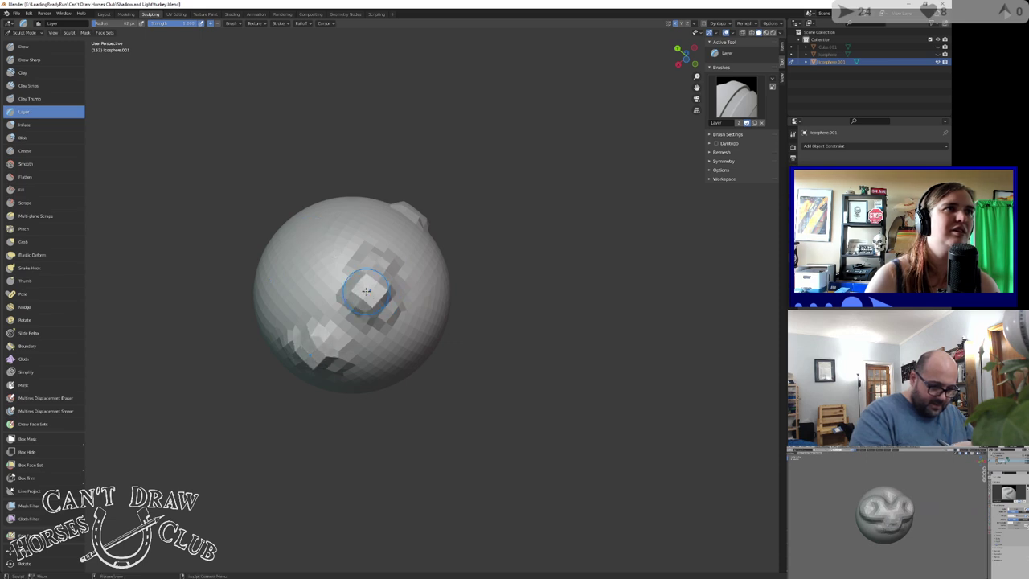
{"action": "left_click_drag", "start_coordinate": [365, 291], "coordinate": [364, 298]}
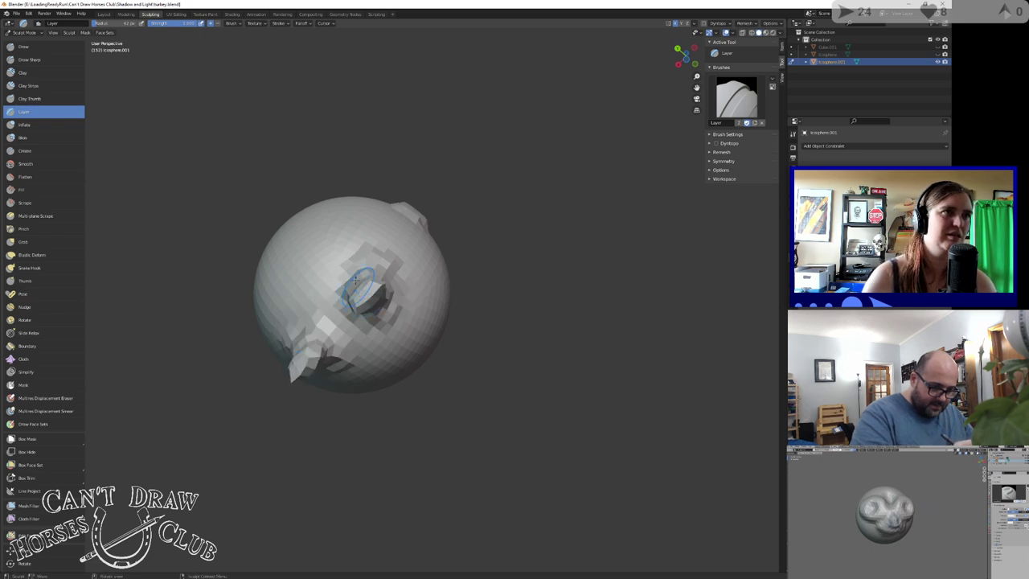
{"action": "middle_click_drag", "start_coordinate": [356, 279], "coordinate": [357, 338]}
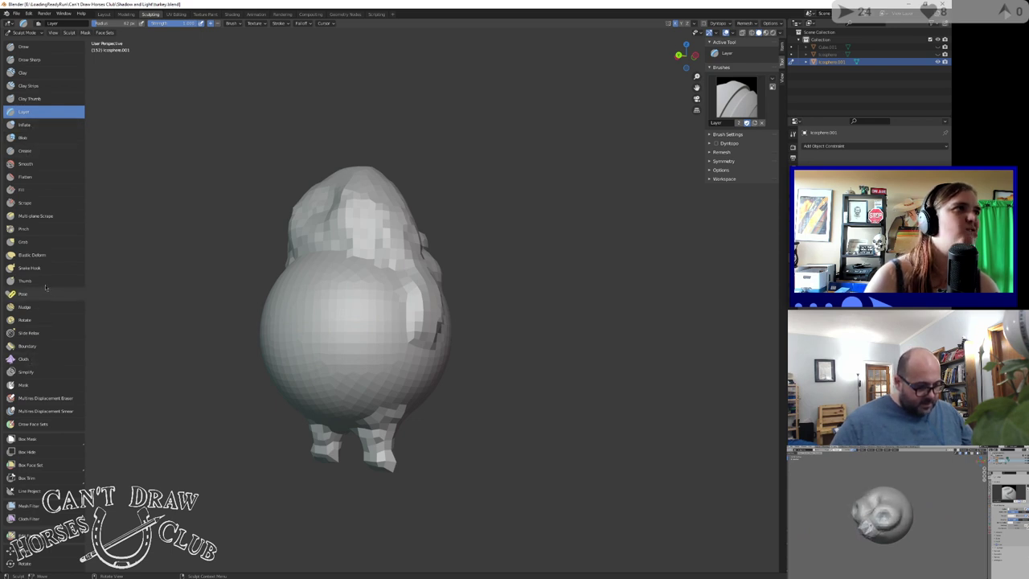
Pull both leg stubs downward into longer, tapered legs with the Grab brush
{"action": "left_click", "coordinate": [32, 241]}
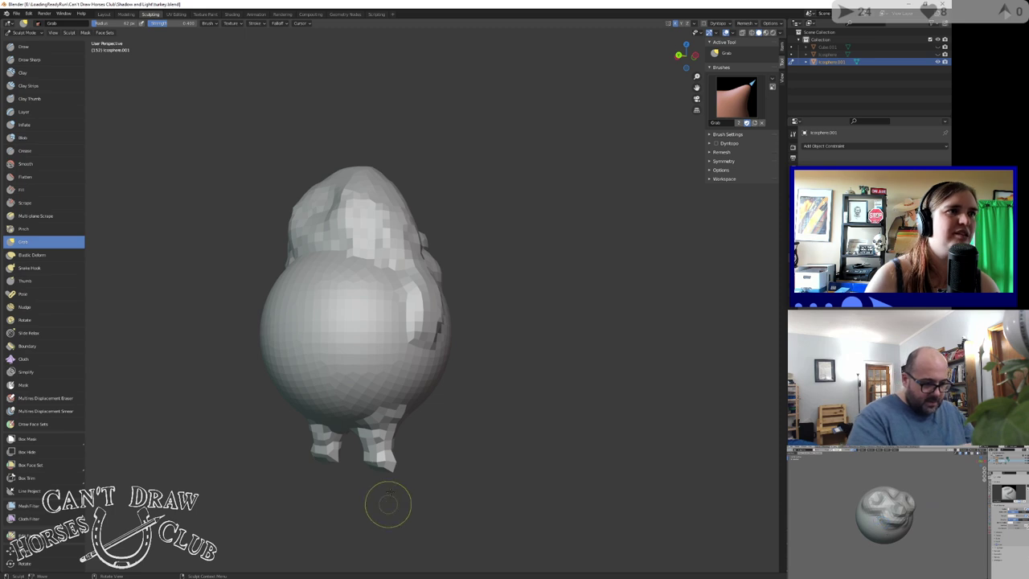
{"action": "left_click_drag", "start_coordinate": [377, 450], "coordinate": [379, 476]}
{"action": "mouse_move", "coordinate": [389, 468]}
{"action": "middle_mouse_down"}
{"action": "mouse_move", "coordinate": [361, 406]}
{"action": "mouse_move", "coordinate": [342, 435]}
{"action": "mouse_move", "coordinate": [352, 475]}
{"action": "middle_mouse_up"}
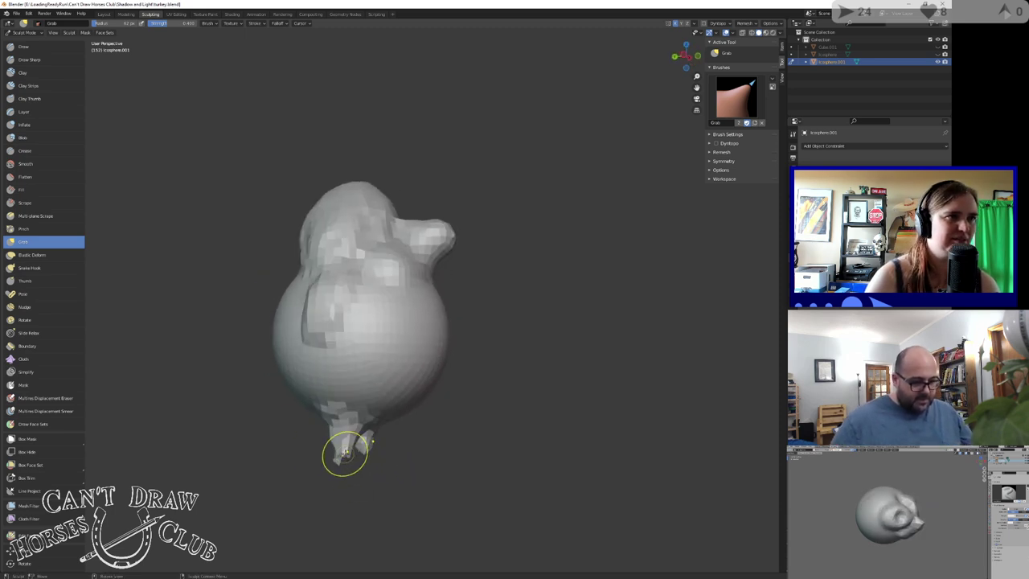
{"action": "left_click_drag", "start_coordinate": [345, 455], "coordinate": [342, 478]}
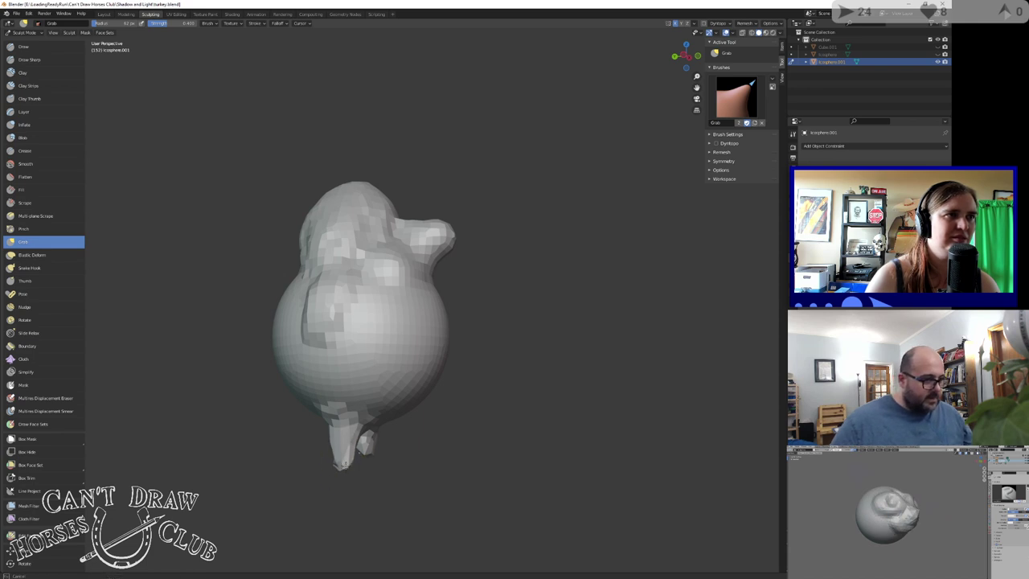
{"action": "mouse_move", "coordinate": [339, 494]}
{"action": "middle_mouse_down"}
{"action": "mouse_move", "coordinate": [359, 430]}
{"action": "mouse_move", "coordinate": [382, 460]}
{"action": "middle_mouse_up"}
{"action": "left_click_drag", "start_coordinate": [376, 446], "coordinate": [373, 461]}
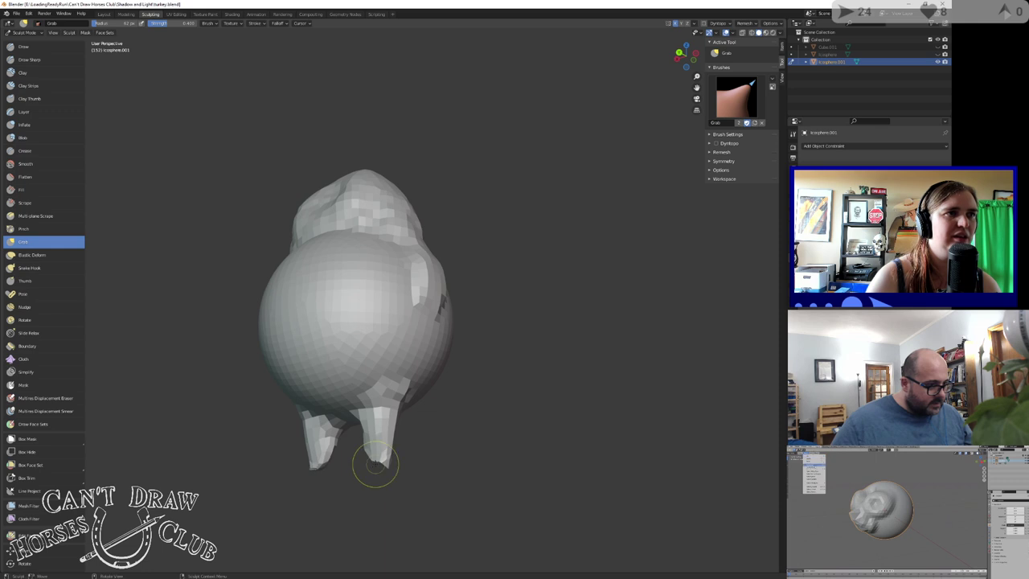
{"action": "mouse_move", "coordinate": [368, 471]}
{"action": "middle_mouse_down"}
{"action": "mouse_move", "coordinate": [362, 402]}
{"action": "mouse_move", "coordinate": [357, 443]}
{"action": "middle_mouse_up"}
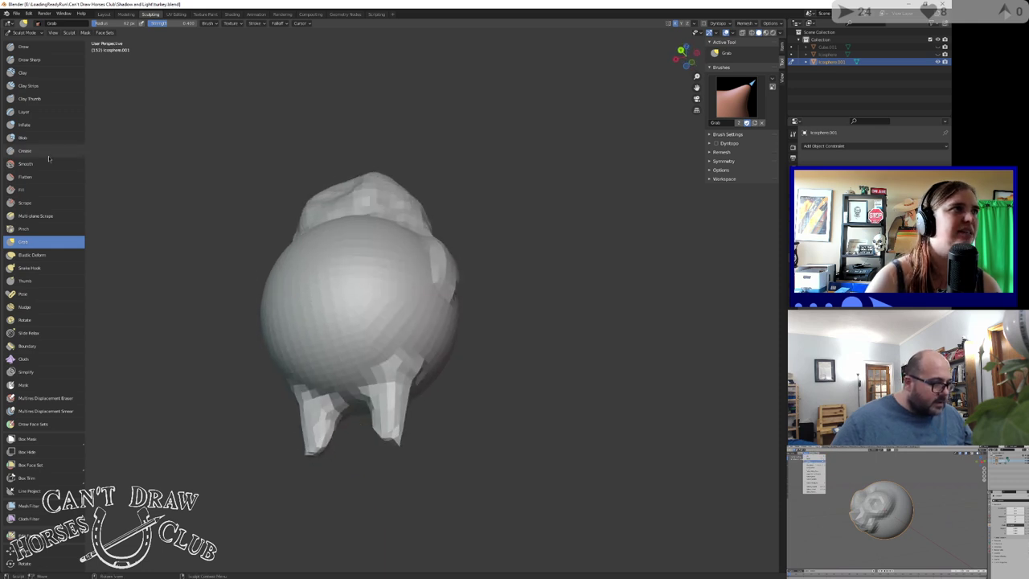
Build feet at the ends of both legs with the Clay Strips and Layer brushes and remesh the body
{"action": "left_click", "coordinate": [24, 86]}
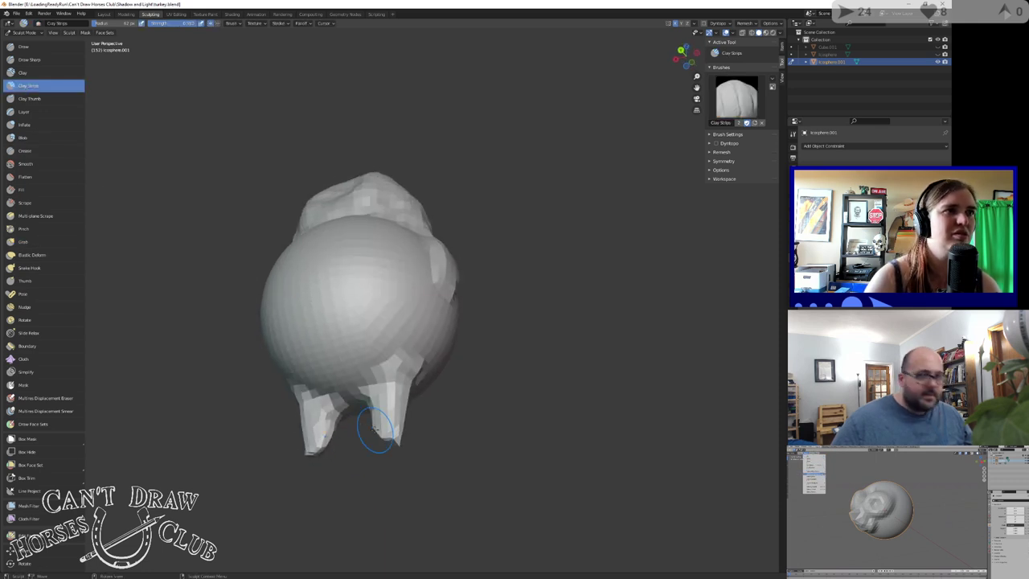
{"action": "left_click_drag", "start_coordinate": [386, 429], "coordinate": [416, 445]}
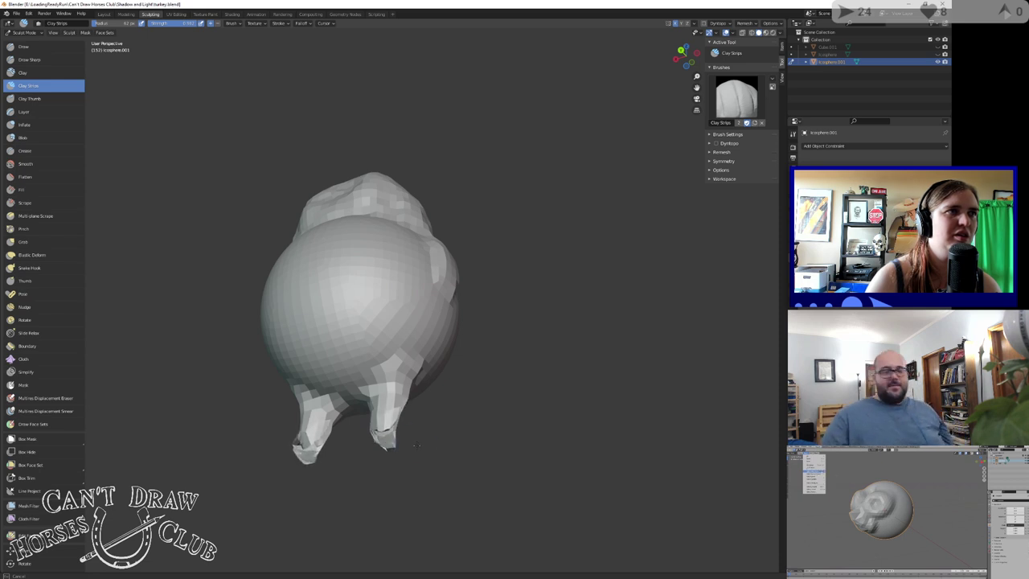
{"action": "left_click", "coordinate": [24, 111]}
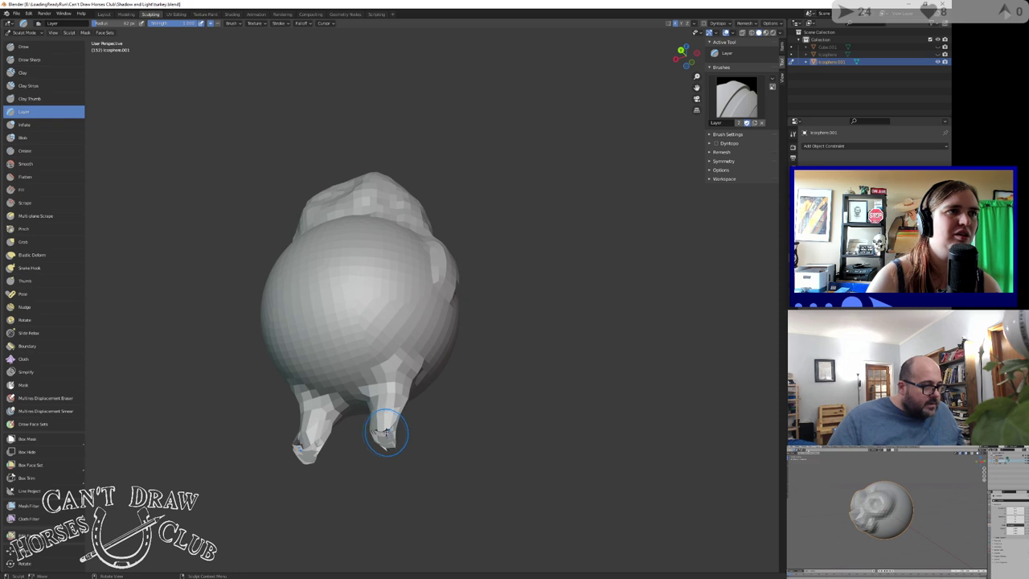
{"action": "mouse_move", "coordinate": [379, 432]}
{"action": "left_mouse_down"}
{"action": "mouse_move", "coordinate": [375, 452]}
{"action": "mouse_move", "coordinate": [358, 436]}
{"action": "left_mouse_up"}
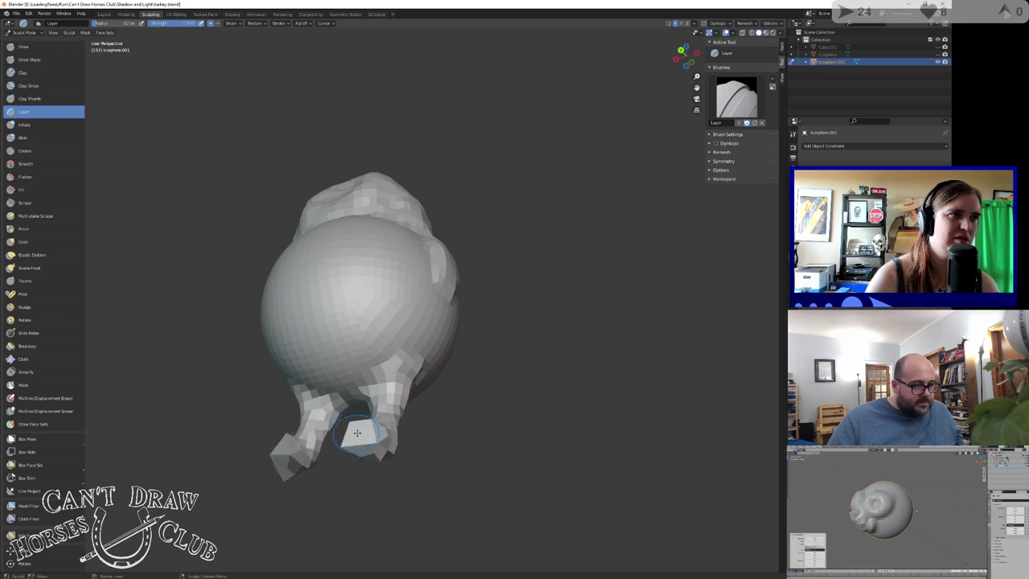
{"action": "key", "text": "ctrl+r"}
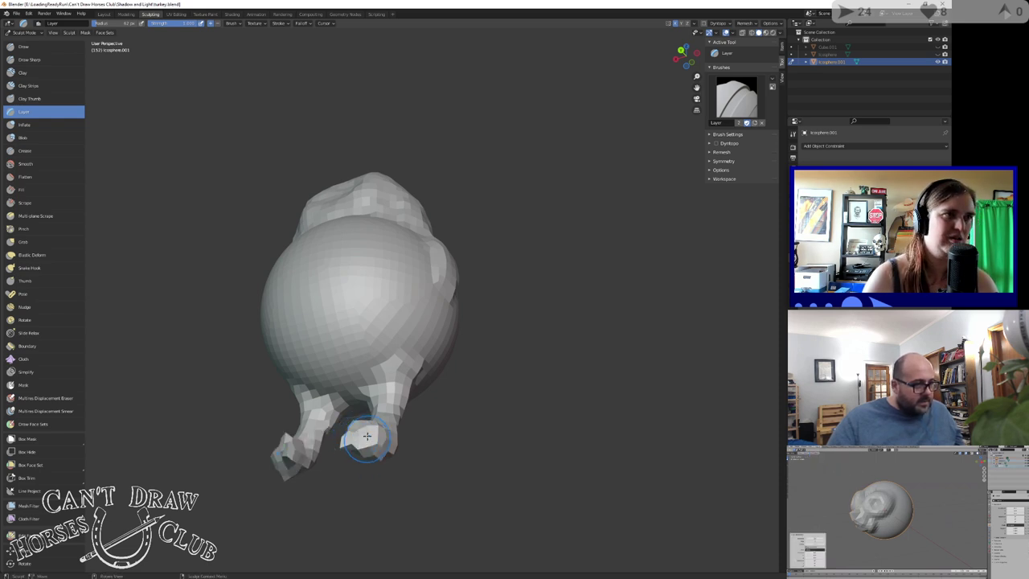
Bulk up both feet into rounder, larger forms with the Blob brush, working around them from several sides
{"action": "middle_click_drag", "start_coordinate": [436, 269], "coordinate": [455, 345]}
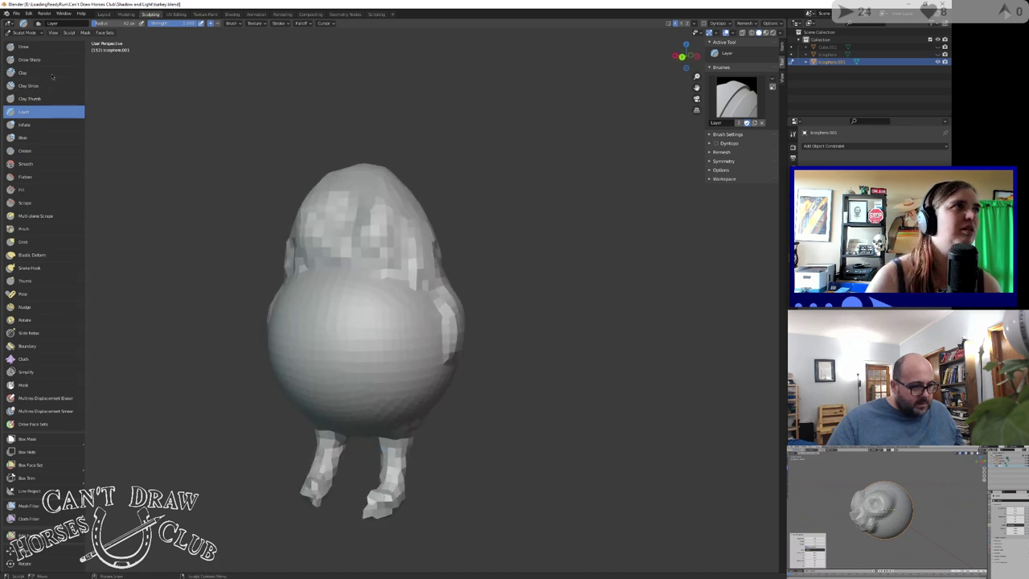
{"action": "left_click", "coordinate": [22, 138]}
{"action": "left_click_drag", "start_coordinate": [378, 509], "coordinate": [368, 505]}
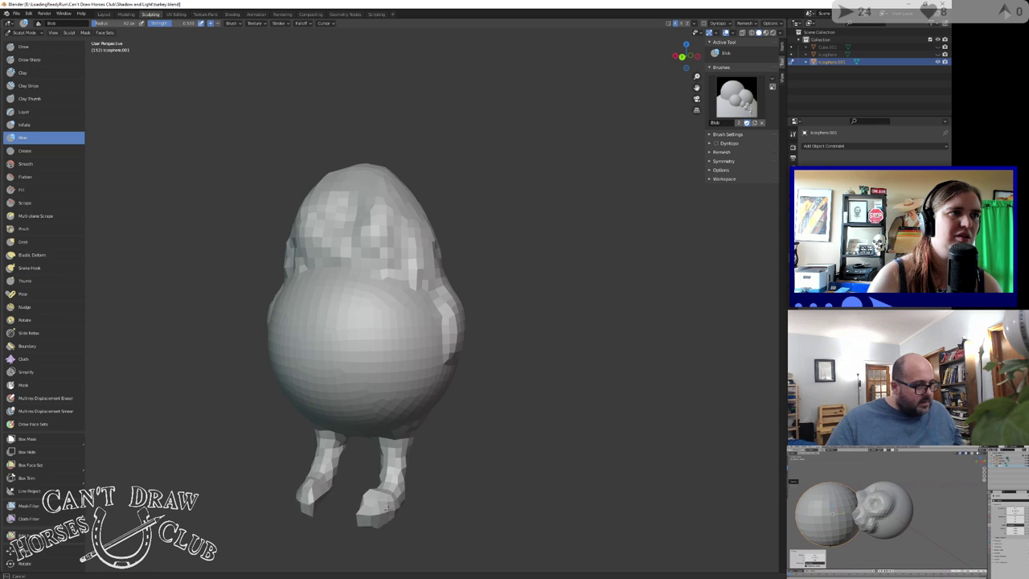
{"action": "middle_click_drag", "start_coordinate": [391, 505], "coordinate": [465, 498]}
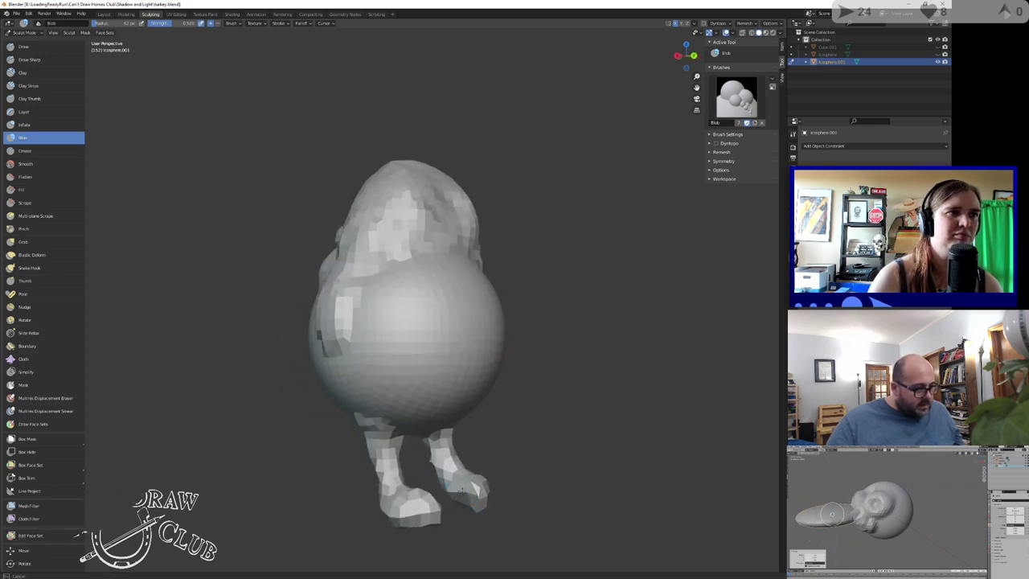
{"action": "left_click_drag", "start_coordinate": [464, 495], "coordinate": [462, 486]}
{"action": "middle_click_drag", "start_coordinate": [422, 505], "coordinate": [418, 454]}
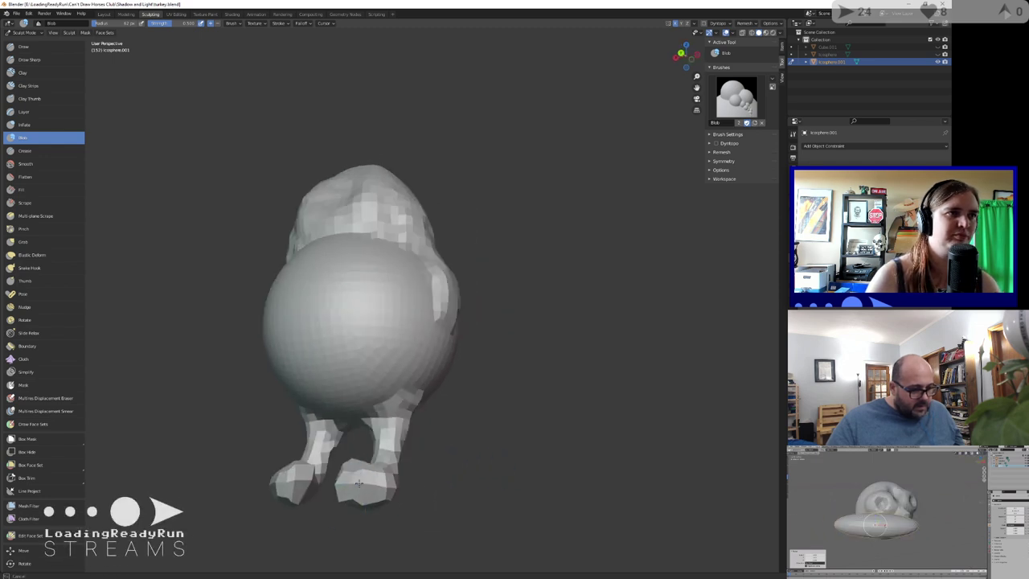
{"action": "left_click_drag", "start_coordinate": [359, 485], "coordinate": [383, 478]}
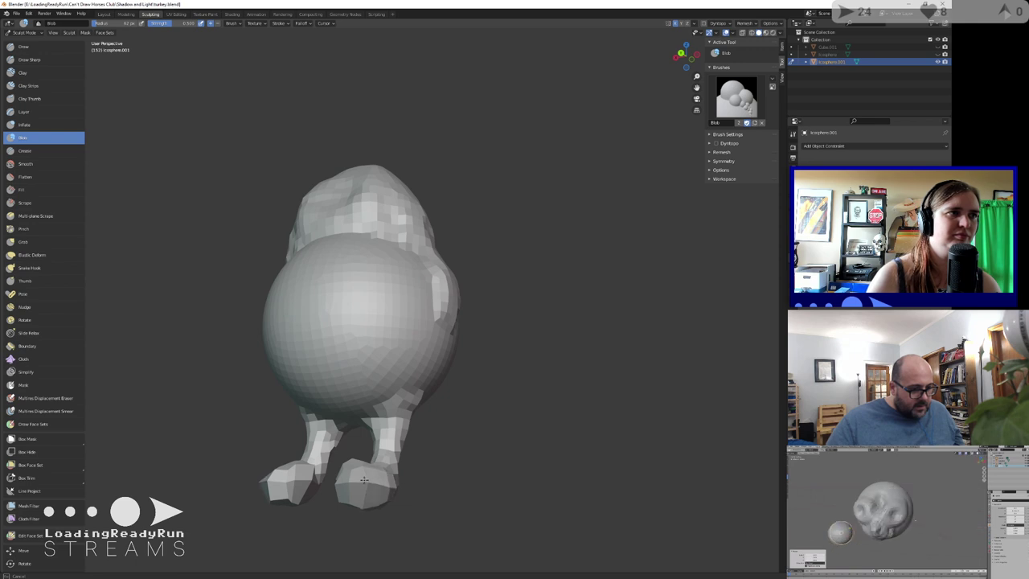
Start a wing on the body's side with the Blob brush, then stretch it into a long limb with Snake Hook and remesh
{"action": "middle_click_drag", "start_coordinate": [418, 402], "coordinate": [460, 316]}
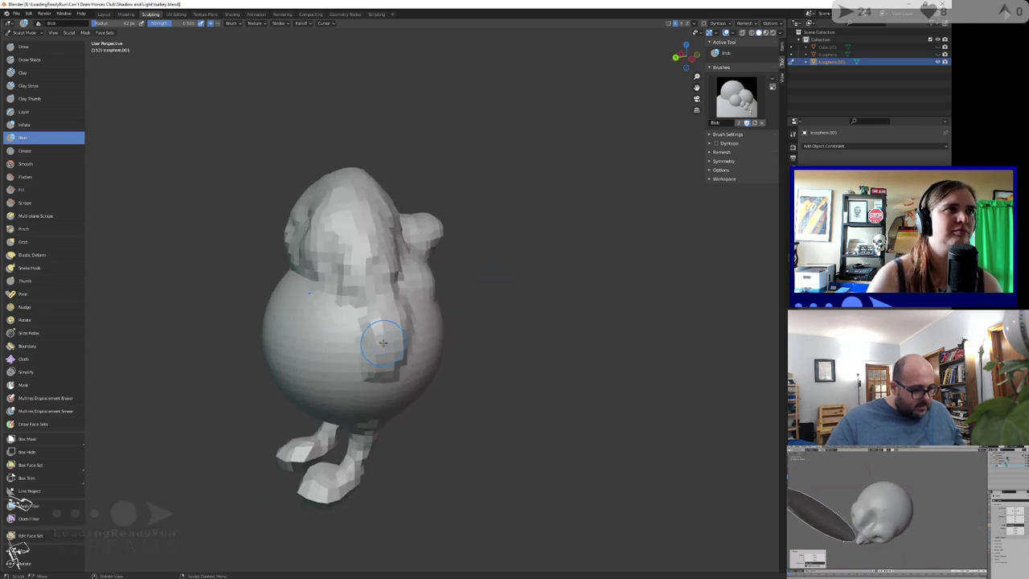
{"action": "left_click_drag", "start_coordinate": [383, 342], "coordinate": [398, 332]}
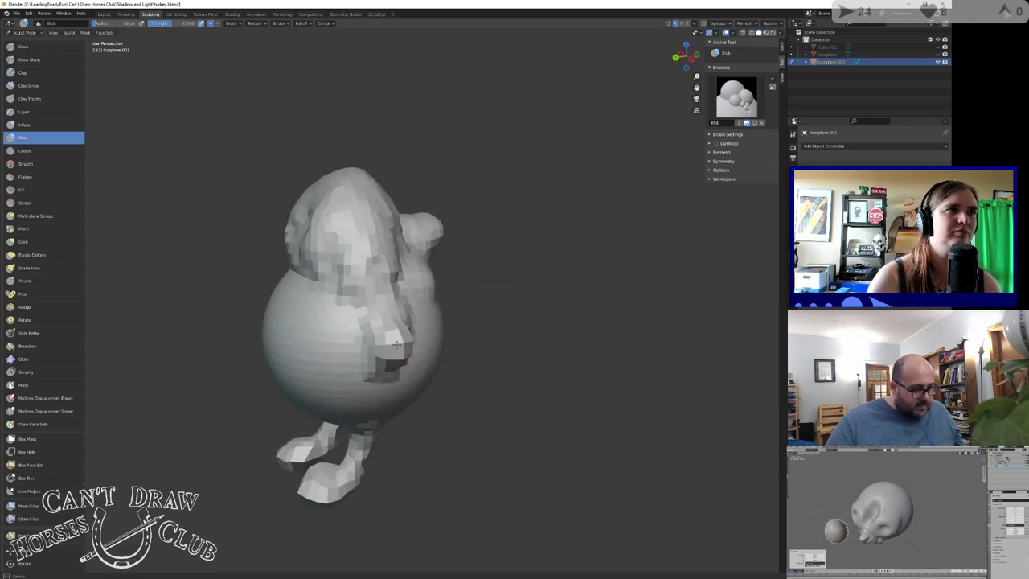
{"action": "left_click", "coordinate": [32, 268]}
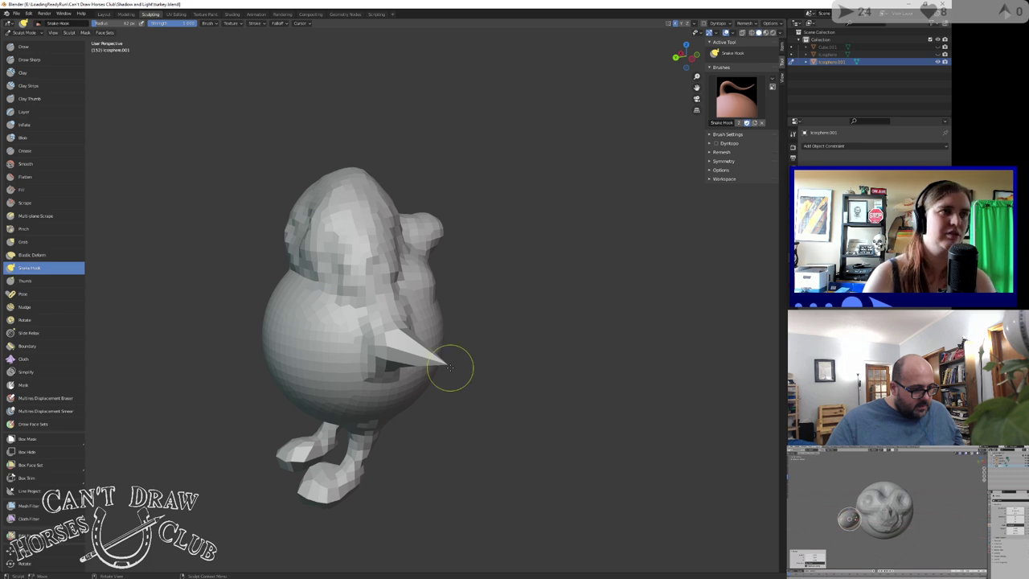
{"action": "key", "text": "ctrl+z"}
{"action": "mouse_move", "coordinate": [422, 353]}
{"action": "left_mouse_down"}
{"action": "mouse_move", "coordinate": [492, 440]}
{"action": "mouse_move", "coordinate": [408, 452]}
{"action": "mouse_move", "coordinate": [451, 449]}
{"action": "mouse_move", "coordinate": [442, 450]}
{"action": "left_mouse_up"}
{"action": "key", "text": "ctrl+r"}
{"action": "middle_click_drag", "start_coordinate": [406, 384], "coordinate": [439, 361]}
Bend the long side limbs down toward the body with the Pose brush and adjust their shape with the Grab brush
{"action": "left_click", "coordinate": [23, 293]}
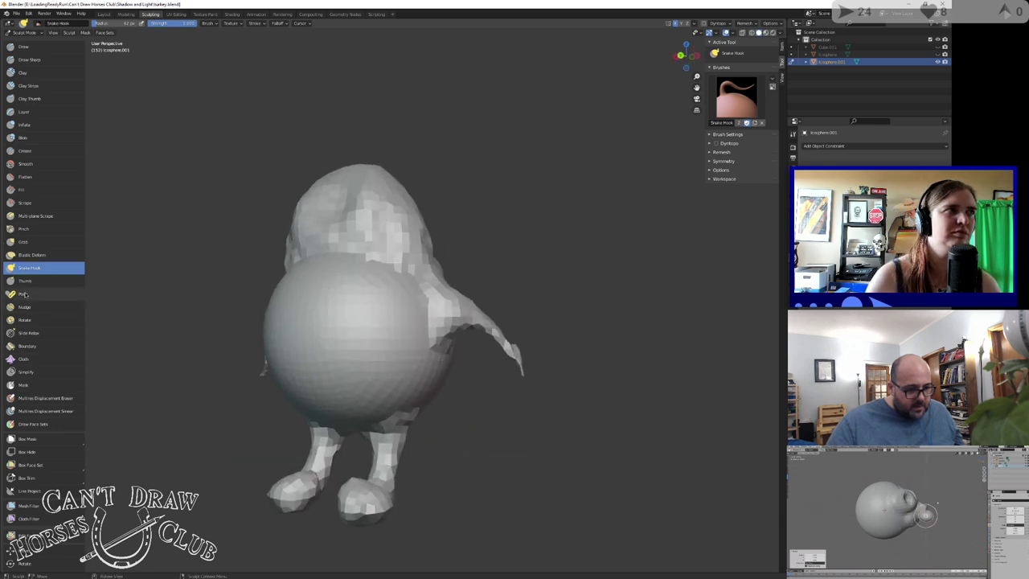
{"action": "mouse_move", "coordinate": [492, 342]}
{"action": "left_mouse_down"}
{"action": "mouse_move", "coordinate": [519, 363]}
{"action": "mouse_move", "coordinate": [490, 391]}
{"action": "left_mouse_up"}
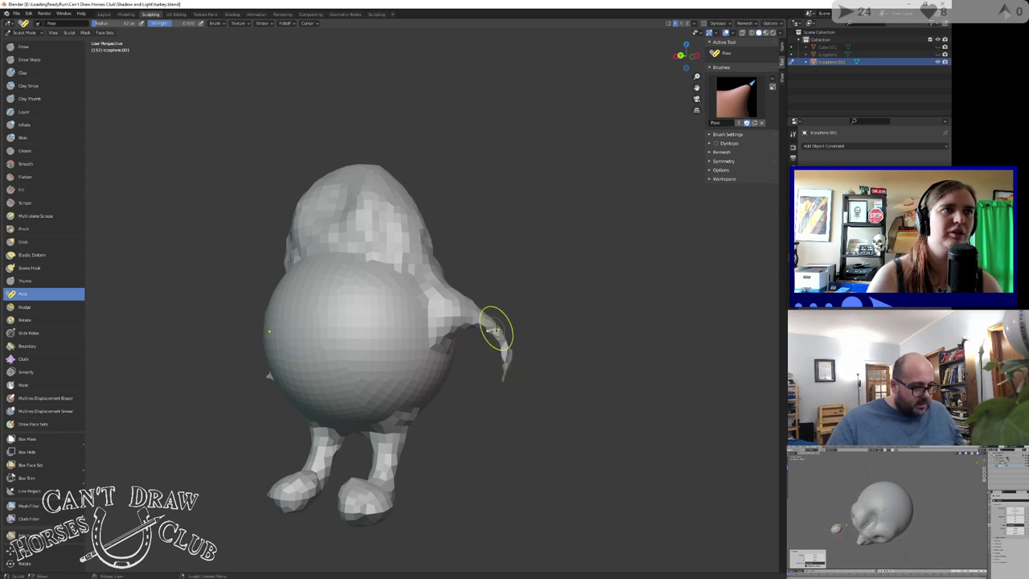
{"action": "left_click_drag", "start_coordinate": [492, 327], "coordinate": [489, 329], "text": "ctrl"}
{"action": "middle_click_drag", "start_coordinate": [488, 329], "coordinate": [312, 414]}
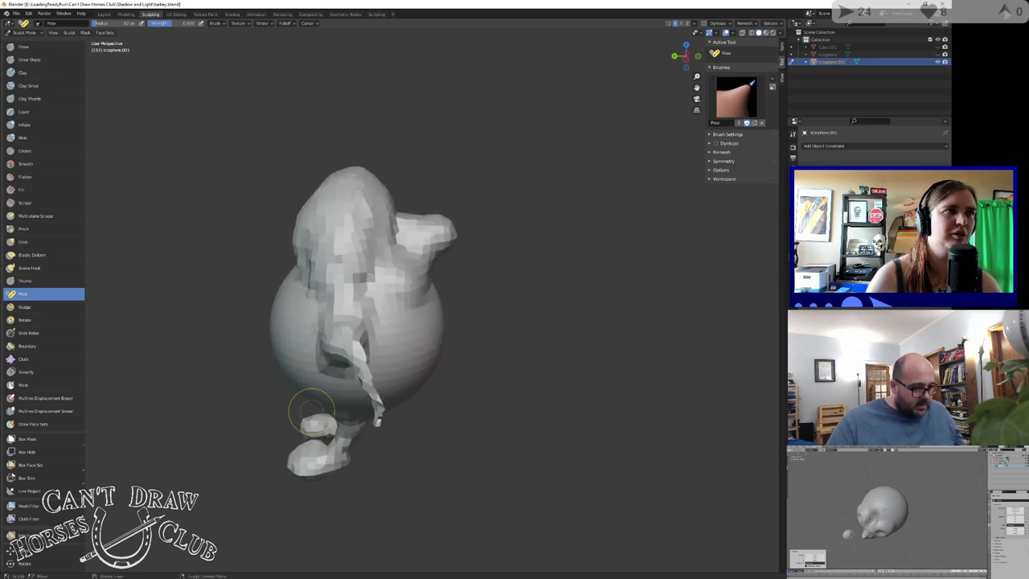
{"action": "left_click_drag", "start_coordinate": [341, 379], "coordinate": [375, 401]}
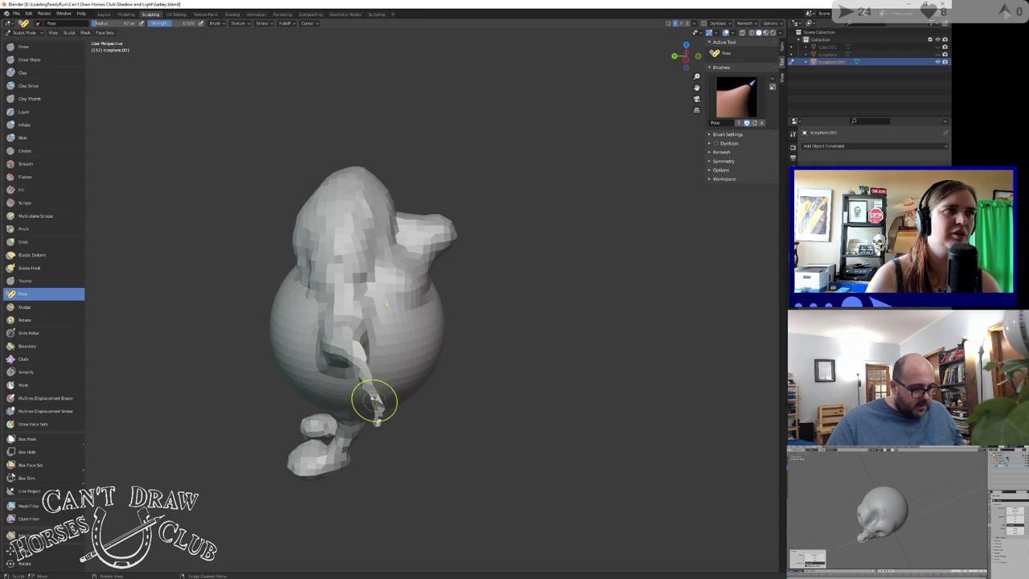
{"action": "left_click", "coordinate": [25, 240]}
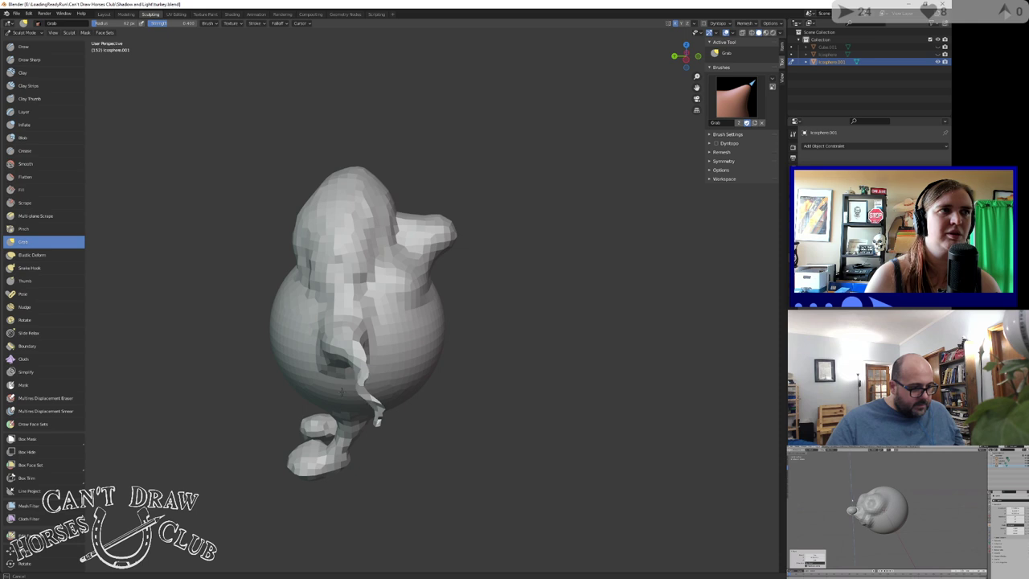
{"action": "left_click_drag", "start_coordinate": [342, 391], "coordinate": [334, 373]}
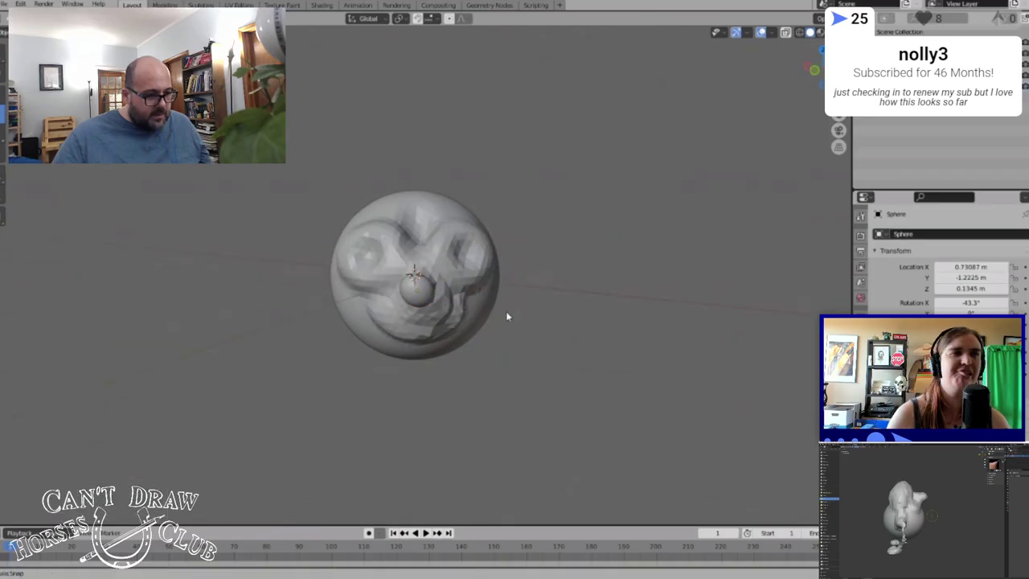
Switch to the round cartoon face scene and join the small nose sphere to the ico sphere head as one object
{"action": "mouse_move", "coordinate": [506, 316]}
{"action": "middle_mouse_down"}
{"action": "mouse_move", "coordinate": [441, 303]}
{"action": "mouse_move", "coordinate": [450, 271]}
{"action": "mouse_move", "coordinate": [497, 282]}
{"action": "mouse_move", "coordinate": [494, 313]}
{"action": "middle_mouse_up"}
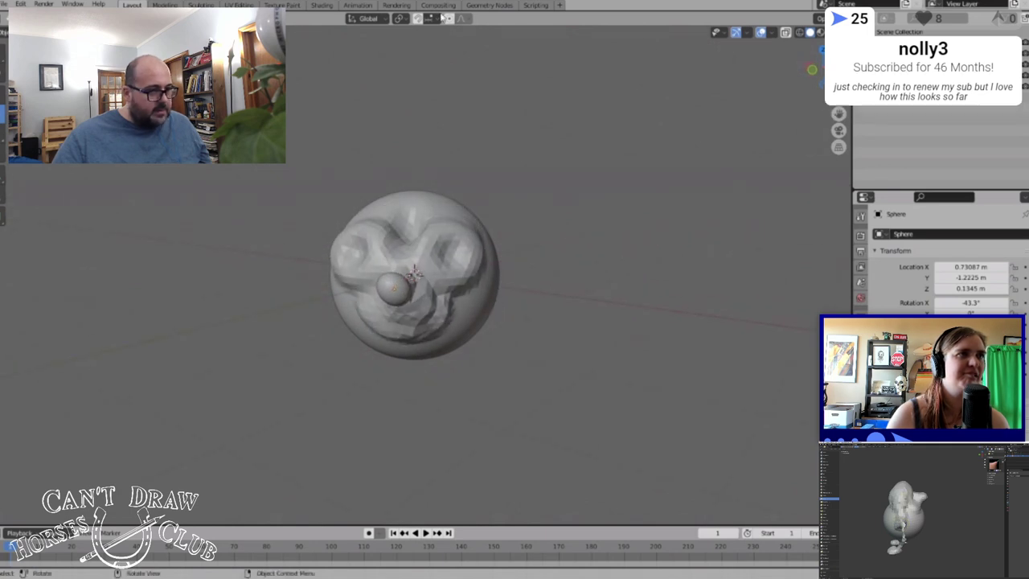
{"action": "left_click", "coordinate": [432, 211]}
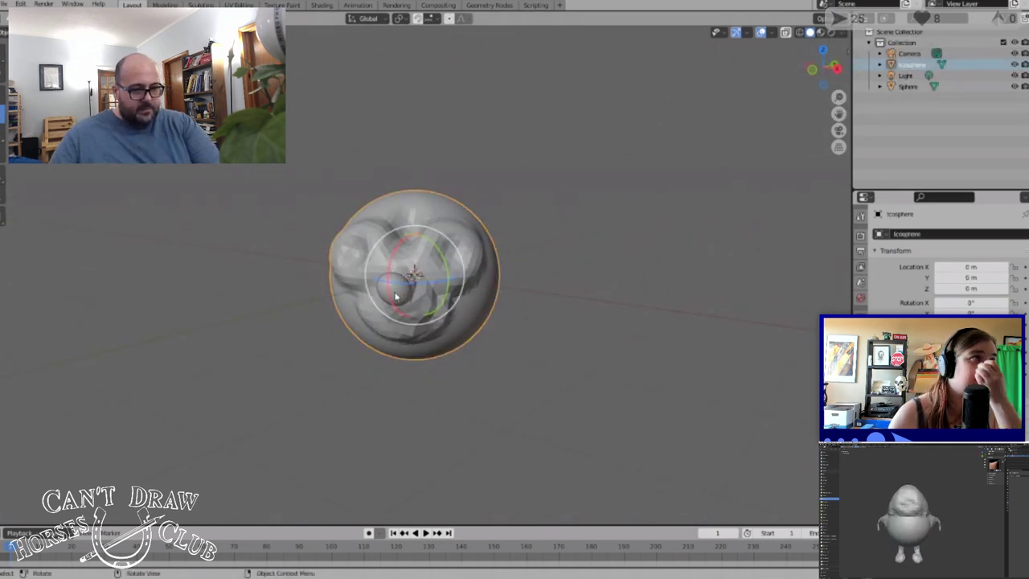
{"action": "left_click", "coordinate": [396, 295]}
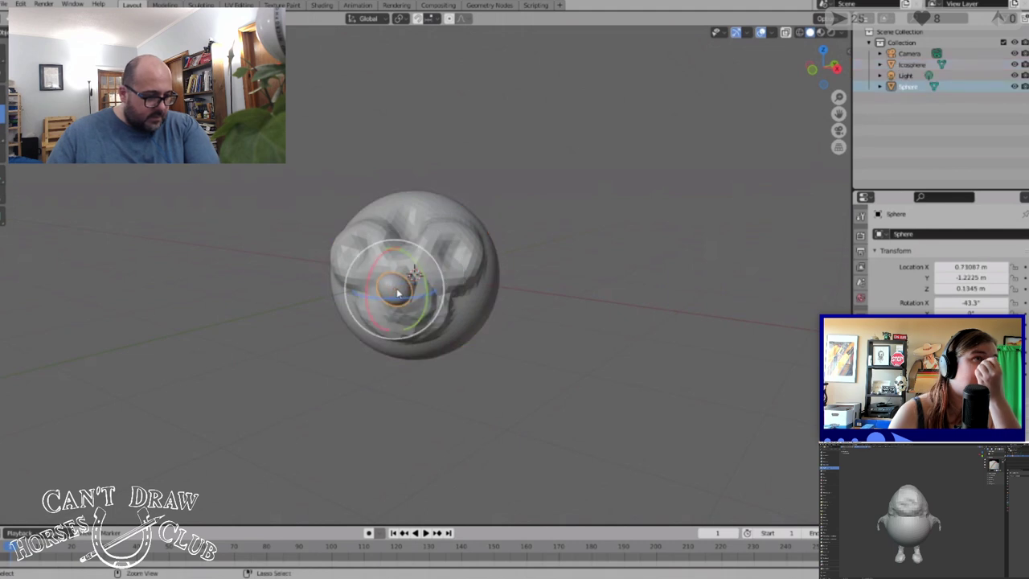
{"action": "left_click", "coordinate": [428, 233], "text": "shift"}
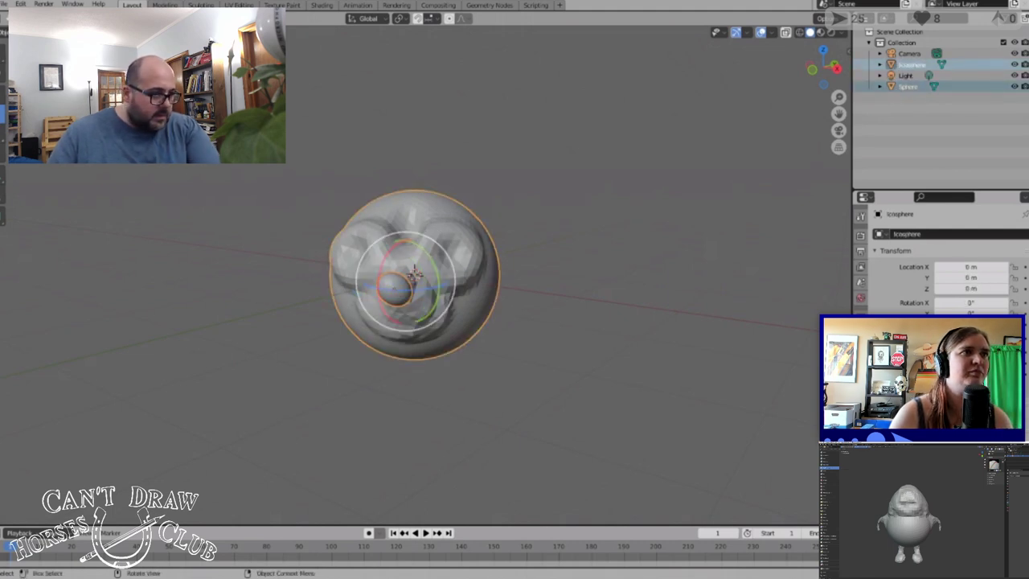
{"action": "left_click", "coordinate": [124, 33]}
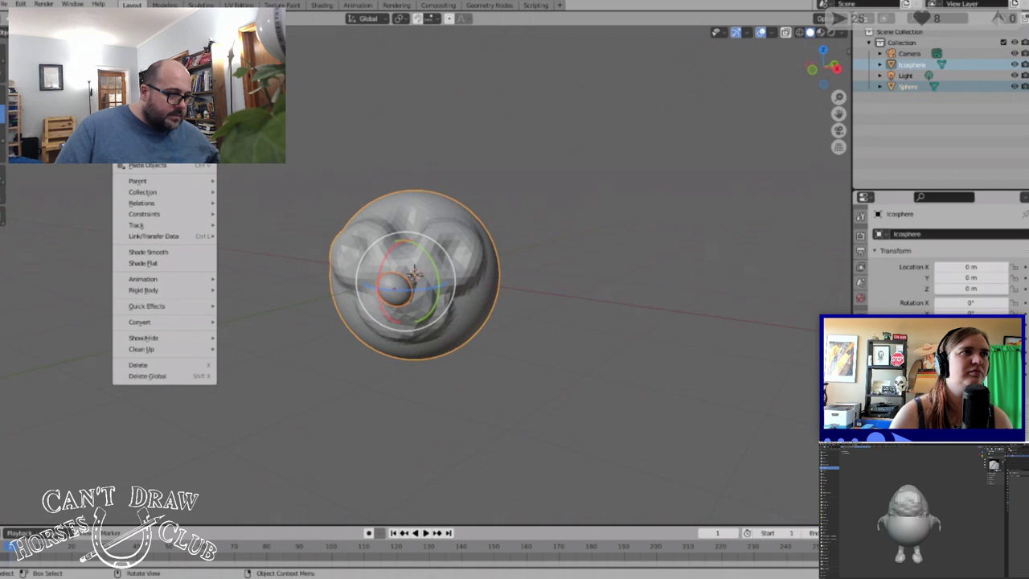
{"action": "left_click", "coordinate": [138, 138]}
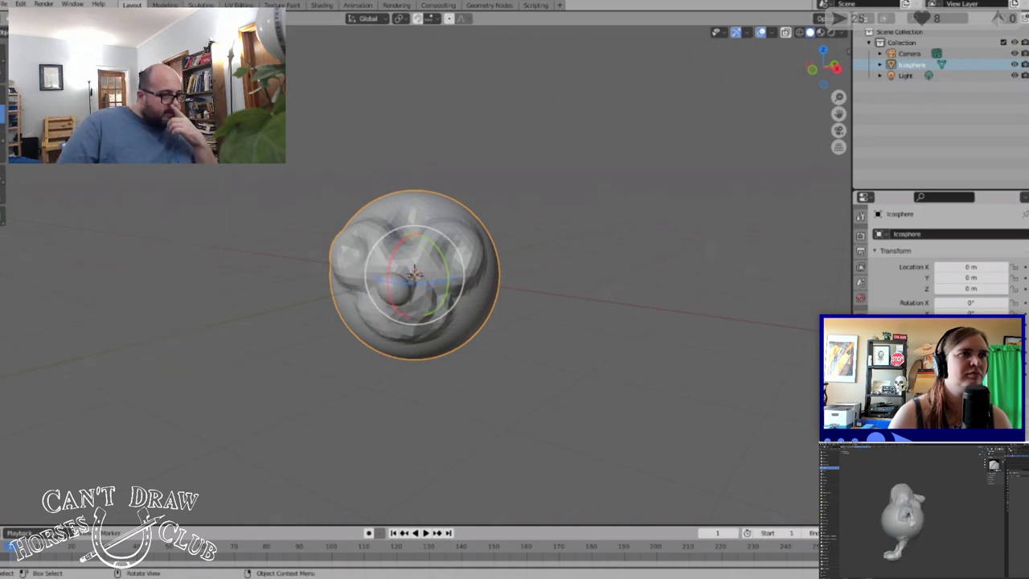
Return the joined head to sculpting and fill out the cheeks beside the mouth on both sides with the Draw brush
{"action": "left_click", "coordinate": [165, 5]}
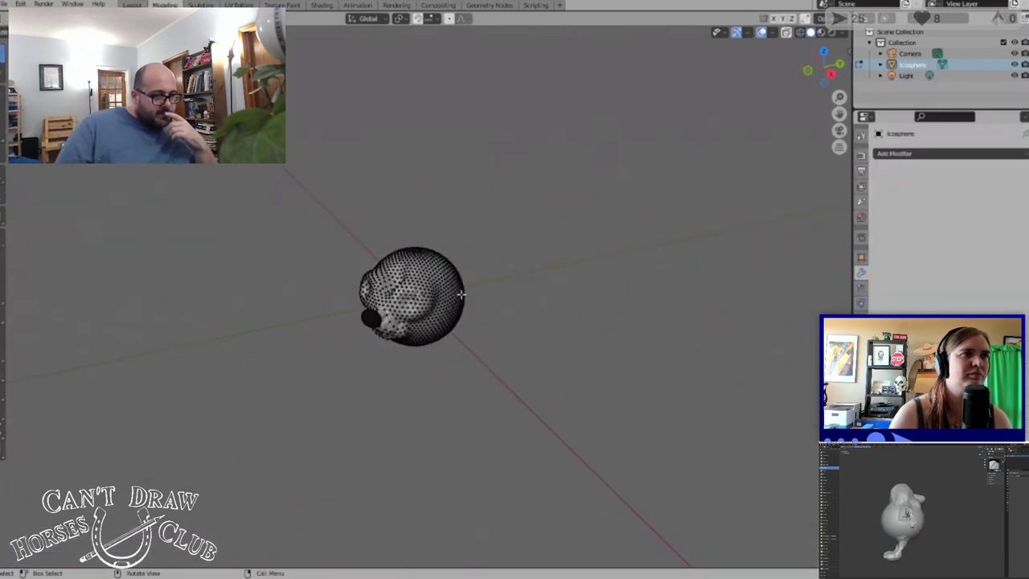
{"action": "left_click", "coordinate": [197, 5]}
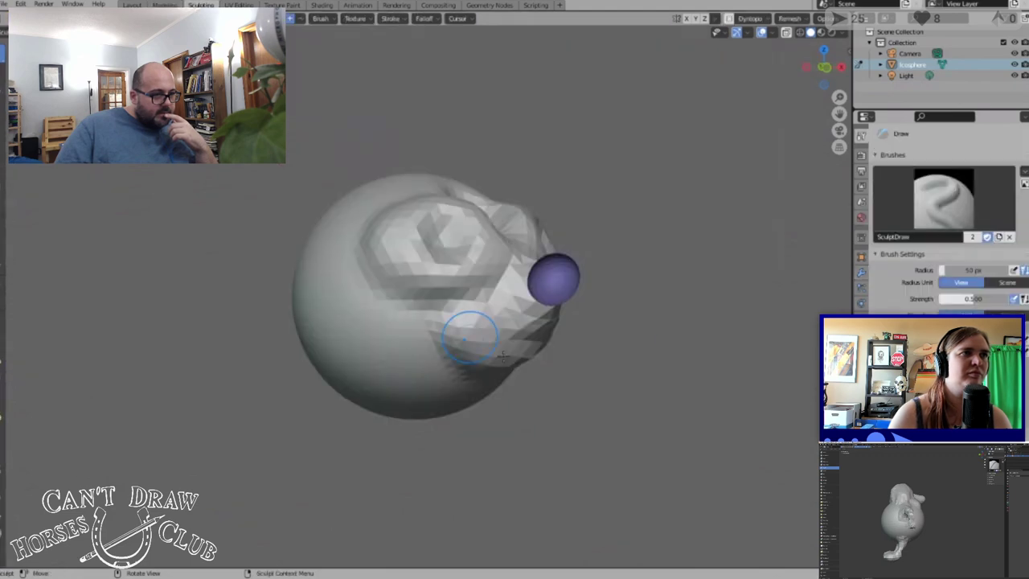
{"action": "scroll", "coordinate": [515, 337], "scroll_direction": "up", "scroll_amount": 3}
{"action": "mouse_move", "coordinate": [666, 338]}
{"action": "middle_mouse_down"}
{"action": "mouse_move", "coordinate": [521, 338]}
{"action": "mouse_move", "coordinate": [547, 314]}
{"action": "mouse_move", "coordinate": [566, 318]}
{"action": "middle_mouse_up"}
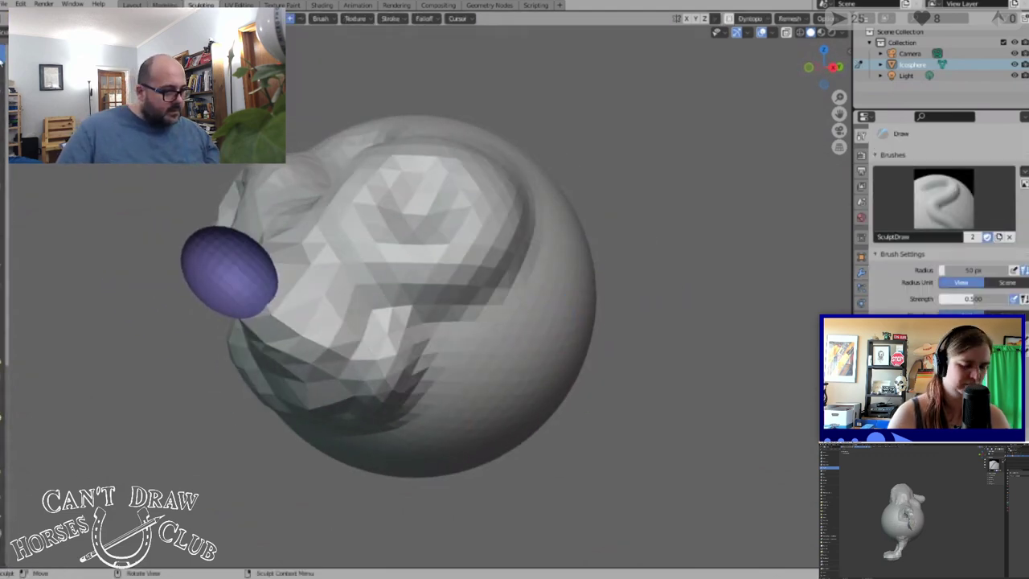
{"action": "scroll", "coordinate": [457, 312], "scroll_direction": "down", "scroll_amount": 4}
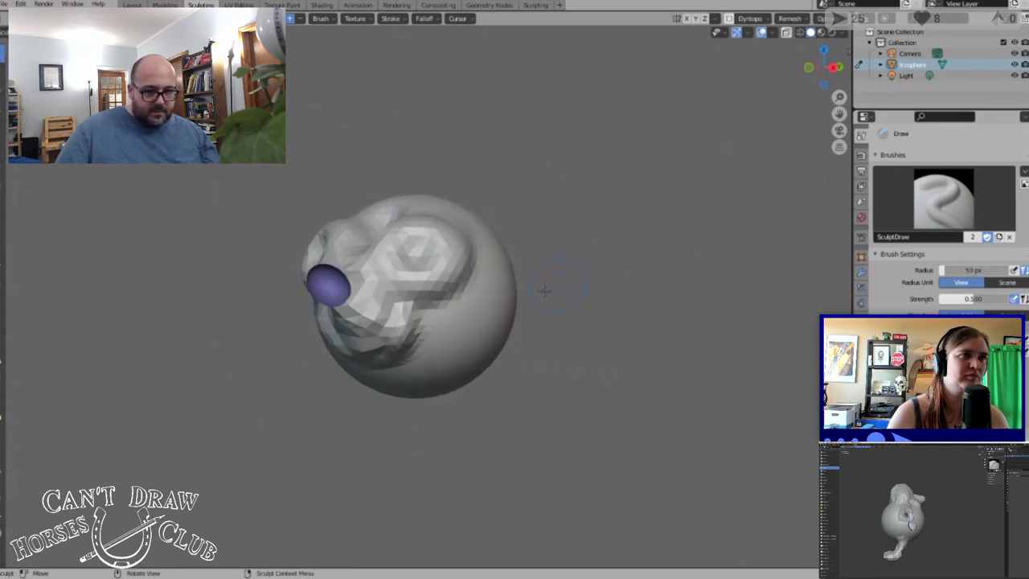
{"action": "scroll", "coordinate": [456, 311], "scroll_direction": "down", "scroll_amount": 1}
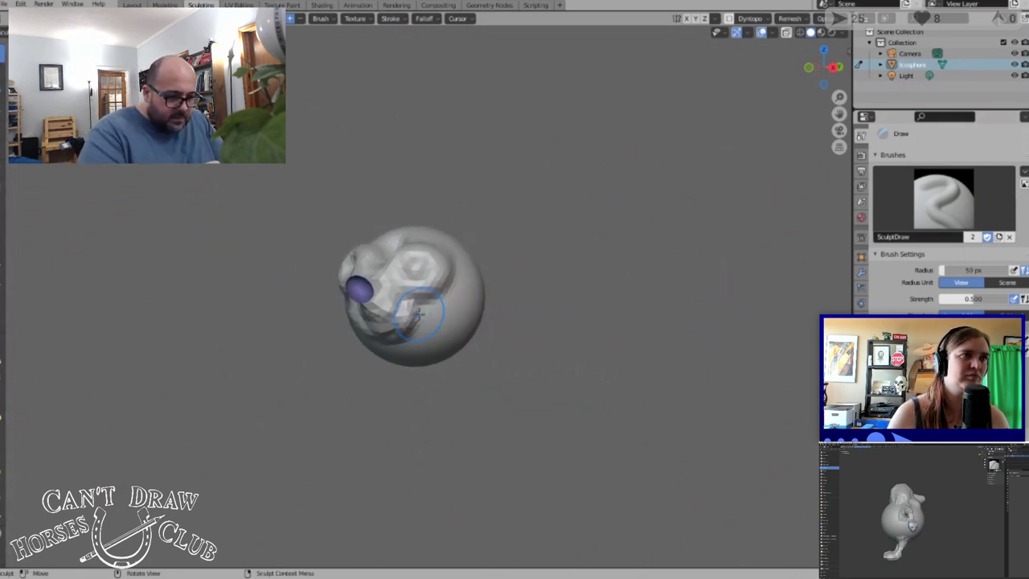
{"action": "mouse_move", "coordinate": [418, 314]}
{"action": "left_mouse_down"}
{"action": "mouse_move", "coordinate": [420, 325]}
{"action": "mouse_move", "coordinate": [377, 329]}
{"action": "mouse_move", "coordinate": [362, 325]}
{"action": "mouse_move", "coordinate": [421, 317]}
{"action": "mouse_move", "coordinate": [361, 317]}
{"action": "left_mouse_up"}
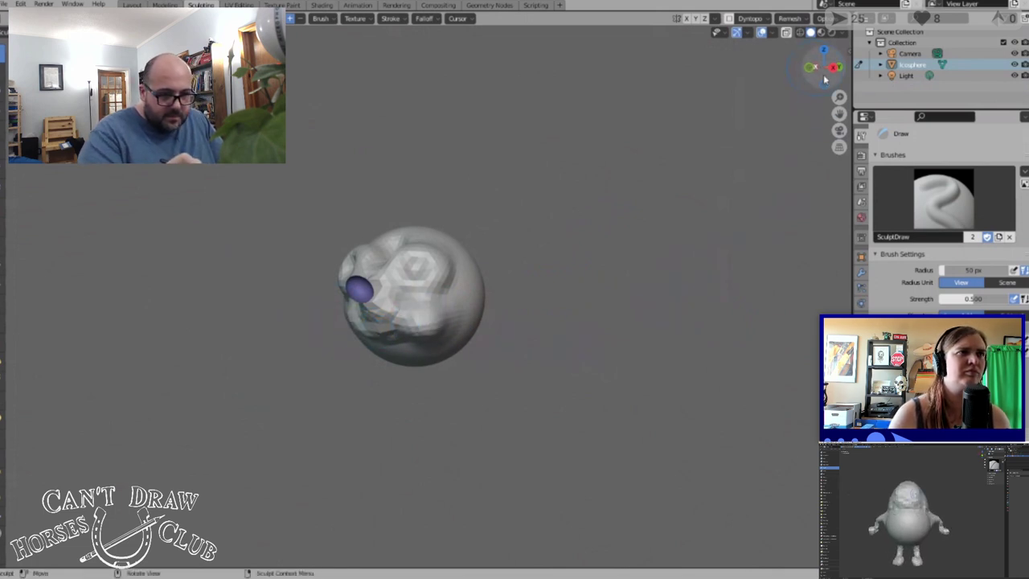
{"action": "left_click_drag", "start_coordinate": [824, 78], "coordinate": [810, 71]}
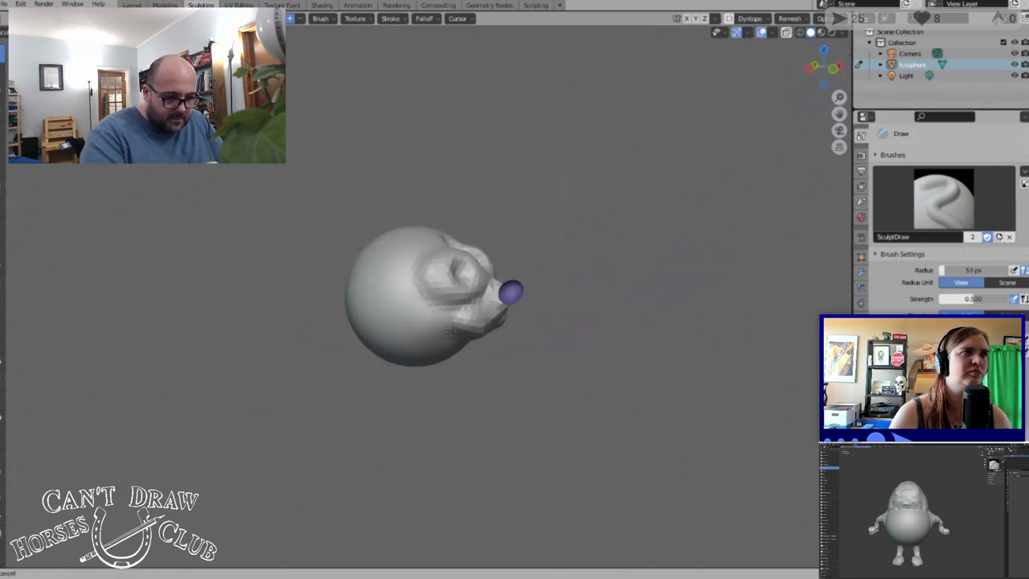
{"action": "left_click_drag", "start_coordinate": [451, 330], "coordinate": [482, 322]}
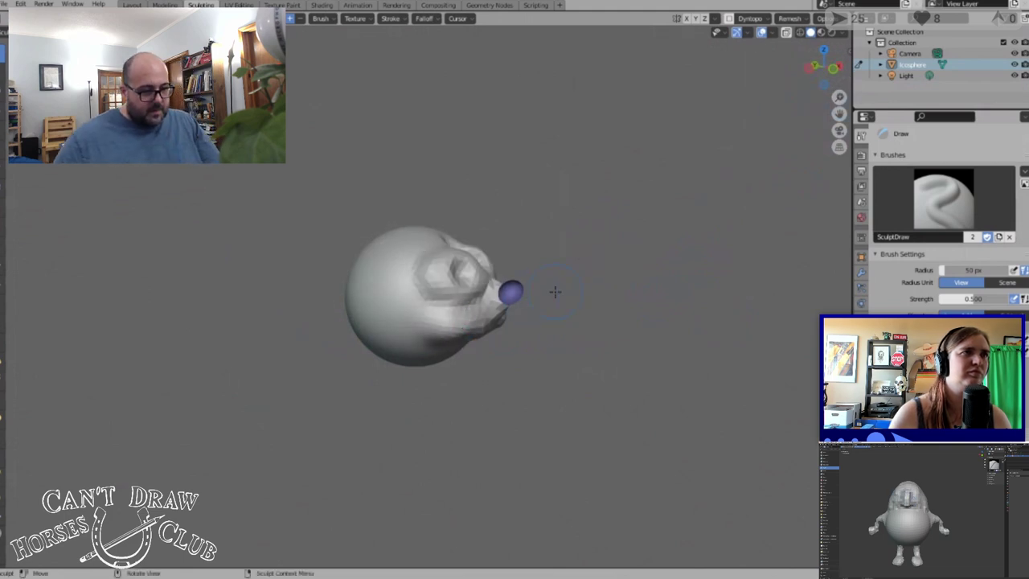
Pull a row of three pointed hair spikes out of the top and back of the head with the Snake Hook brush
{"action": "scroll", "coordinate": [554, 292], "scroll_direction": "down", "scroll_amount": 2}
{"action": "mouse_move", "coordinate": [554, 292]}
{"action": "middle_mouse_down"}
{"action": "mouse_move", "coordinate": [475, 279]}
{"action": "mouse_move", "coordinate": [422, 303]}
{"action": "middle_mouse_up"}
{"action": "scroll", "coordinate": [481, 248], "scroll_direction": "down", "scroll_amount": 1}
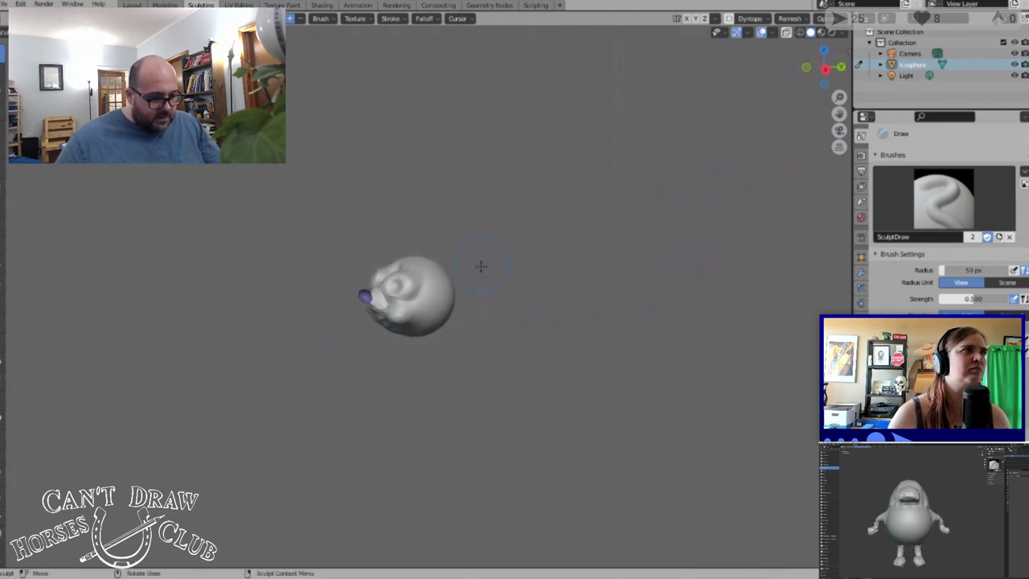
{"action": "scroll", "coordinate": [481, 267], "scroll_direction": "up", "scroll_amount": 2}
{"action": "middle_click_drag", "start_coordinate": [480, 271], "coordinate": [482, 313]}
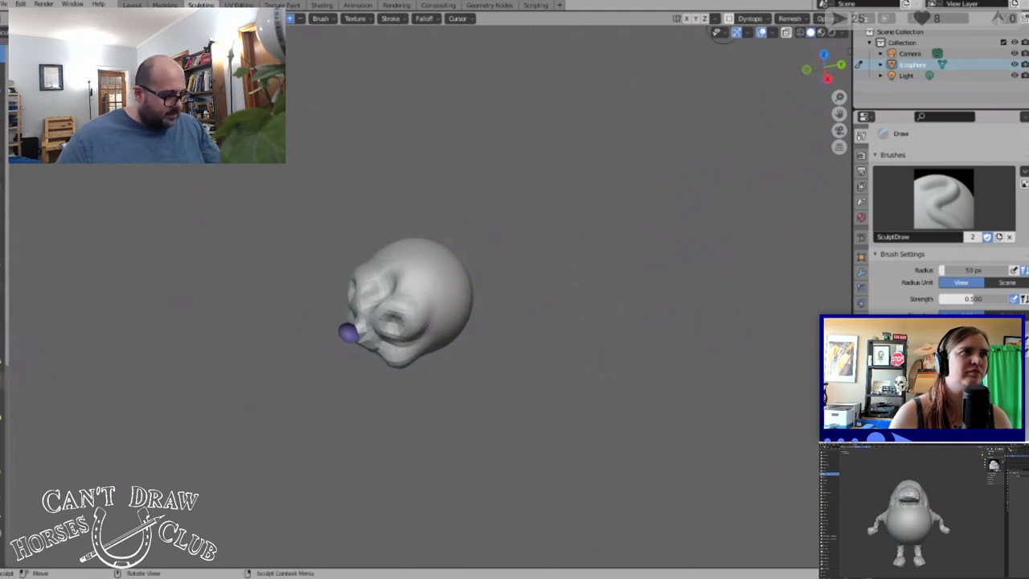
{"action": "left_click", "coordinate": [2, 381]}
{"action": "middle_click_drag", "start_coordinate": [572, 165], "coordinate": [566, 190]}
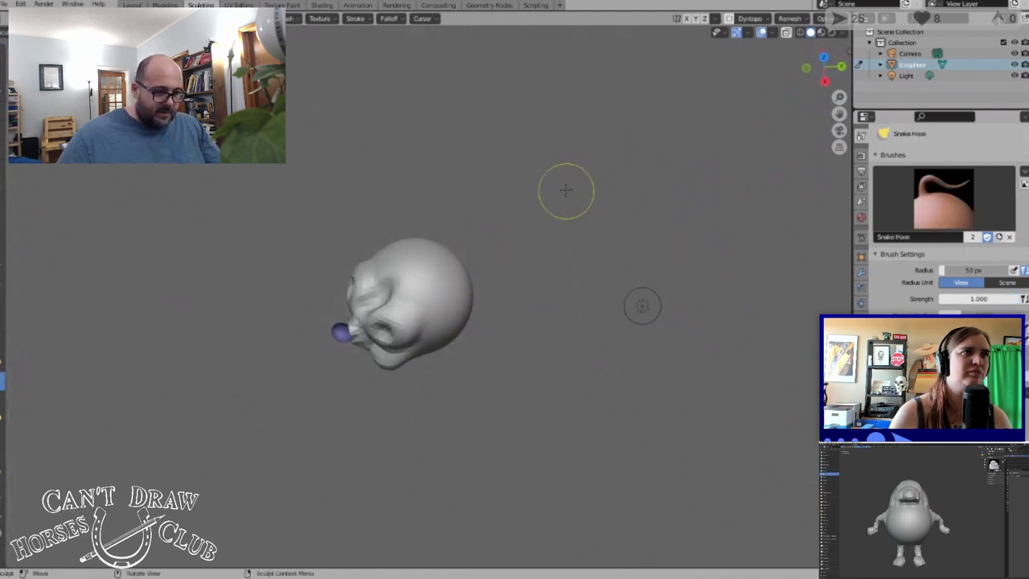
{"action": "mouse_move", "coordinate": [408, 276]}
{"action": "left_mouse_down"}
{"action": "mouse_move", "coordinate": [426, 265]}
{"action": "mouse_move", "coordinate": [452, 271]}
{"action": "mouse_move", "coordinate": [475, 224]}
{"action": "left_mouse_up"}
{"action": "left_click_drag", "start_coordinate": [453, 297], "coordinate": [512, 241]}
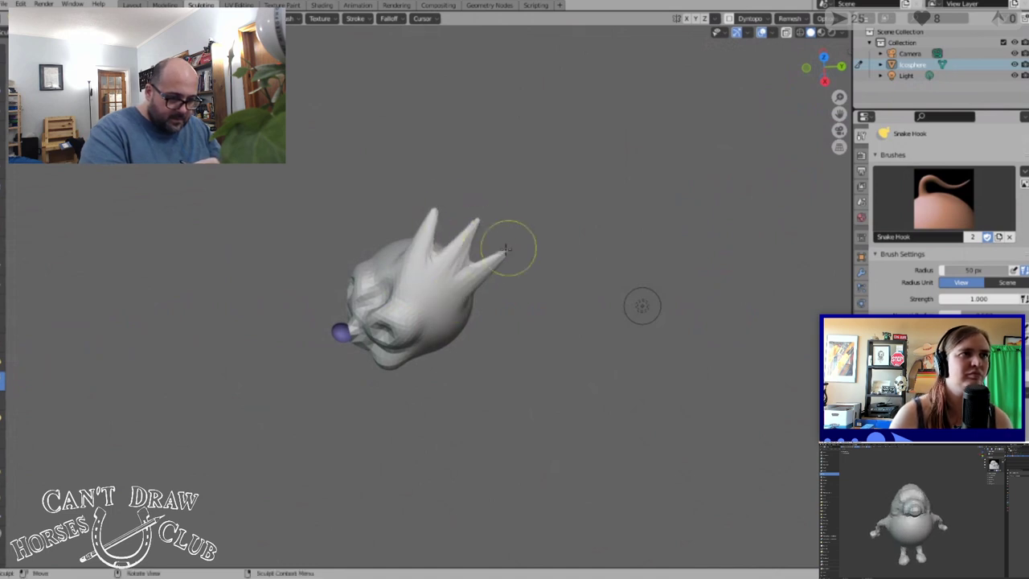
Add more Snake Hook hair spikes across the crown toward the far side of the head, undoing unwanted pulls
{"action": "mouse_move", "coordinate": [391, 259]}
{"action": "left_mouse_down"}
{"action": "mouse_move", "coordinate": [405, 185]}
{"action": "mouse_move", "coordinate": [455, 198]}
{"action": "left_mouse_up"}
{"action": "left_click_drag", "start_coordinate": [452, 289], "coordinate": [497, 271]}
{"action": "key", "text": "ctrl+z"}
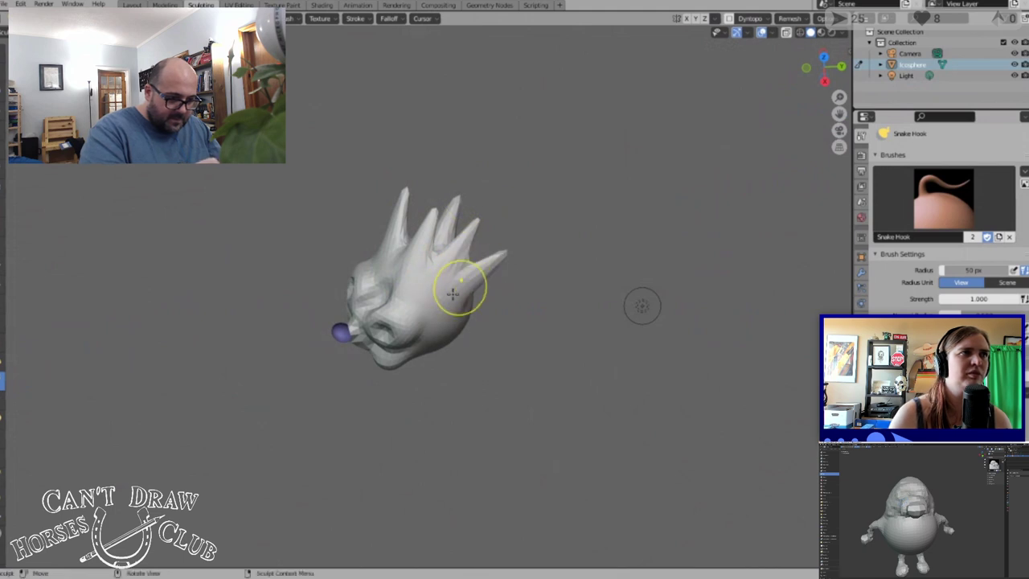
{"action": "mouse_move", "coordinate": [434, 317]}
{"action": "left_mouse_down"}
{"action": "mouse_move", "coordinate": [472, 301]}
{"action": "mouse_move", "coordinate": [455, 298]}
{"action": "left_mouse_up"}
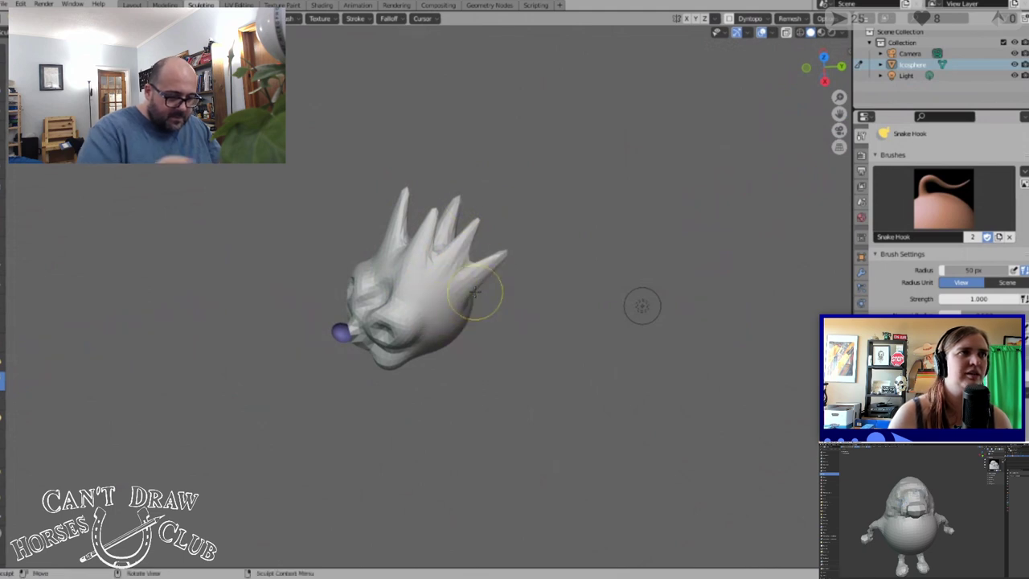
{"action": "mouse_move", "coordinate": [483, 287]}
{"action": "middle_mouse_down"}
{"action": "mouse_move", "coordinate": [561, 279]}
{"action": "mouse_move", "coordinate": [586, 252]}
{"action": "mouse_move", "coordinate": [635, 246]}
{"action": "mouse_move", "coordinate": [652, 258]}
{"action": "middle_mouse_up"}
{"action": "mouse_move", "coordinate": [407, 298]}
{"action": "left_mouse_down"}
{"action": "mouse_move", "coordinate": [349, 291]}
{"action": "mouse_move", "coordinate": [374, 323]}
{"action": "mouse_move", "coordinate": [363, 323]}
{"action": "left_mouse_up"}
{"action": "key", "text": "ctrl+z"}
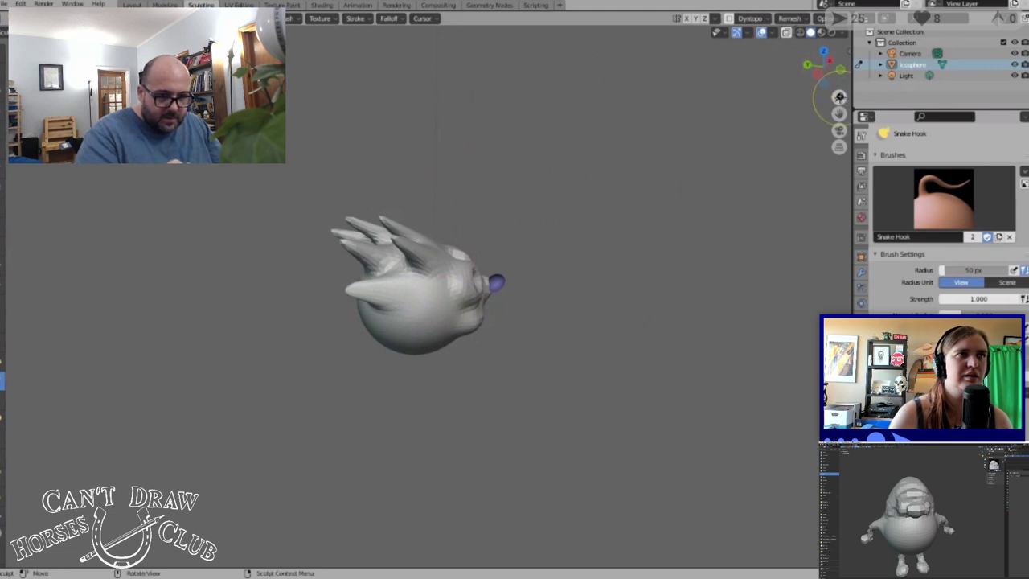
Pull pointed Snake Hook hair spikes from the forehead above both eyes and from the side of the head behind the cheek
{"action": "left_click_drag", "start_coordinate": [839, 98], "coordinate": [841, 71]}
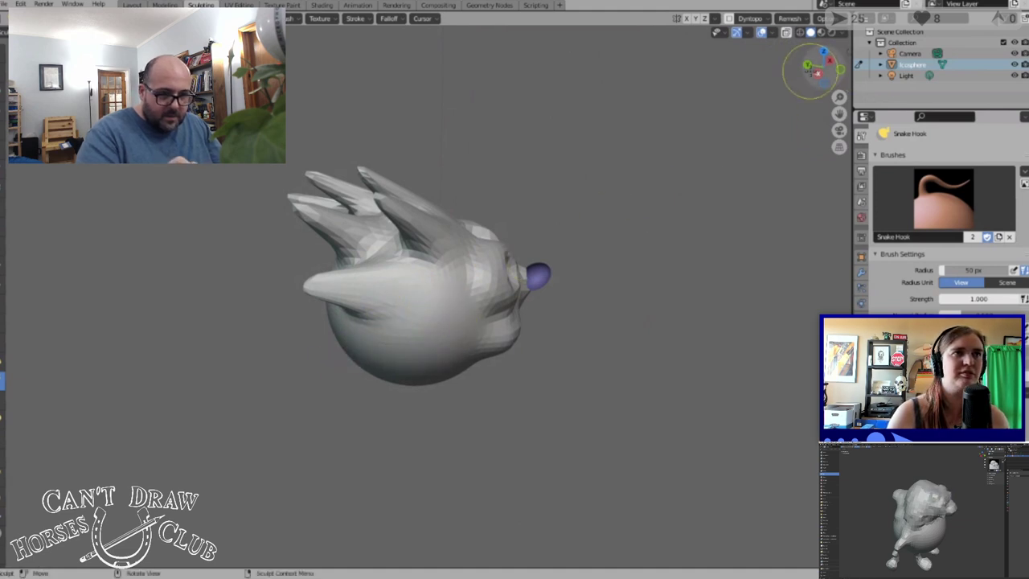
{"action": "mouse_move", "coordinate": [828, 71]}
{"action": "left_mouse_down"}
{"action": "mouse_move", "coordinate": [852, 81]}
{"action": "mouse_move", "coordinate": [755, 92]}
{"action": "mouse_move", "coordinate": [764, 74]}
{"action": "mouse_move", "coordinate": [908, 78]}
{"action": "mouse_move", "coordinate": [828, 80]}
{"action": "left_mouse_up"}
{"action": "mouse_move", "coordinate": [488, 287]}
{"action": "left_mouse_down"}
{"action": "mouse_move", "coordinate": [601, 214]}
{"action": "mouse_move", "coordinate": [558, 241]}
{"action": "mouse_move", "coordinate": [537, 213]}
{"action": "mouse_move", "coordinate": [492, 208]}
{"action": "left_mouse_up"}
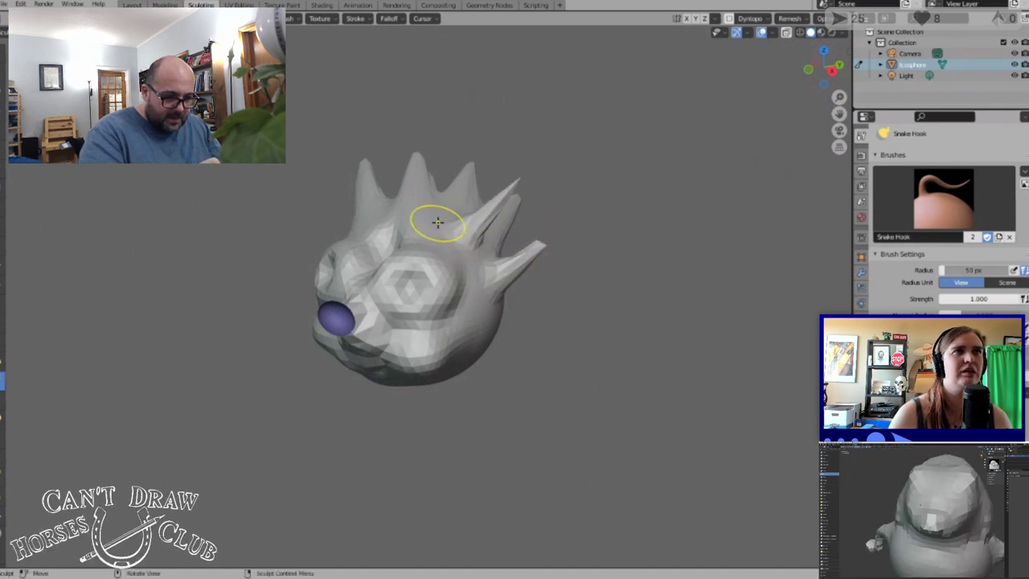
{"action": "left_click_drag", "start_coordinate": [437, 223], "coordinate": [487, 145]}
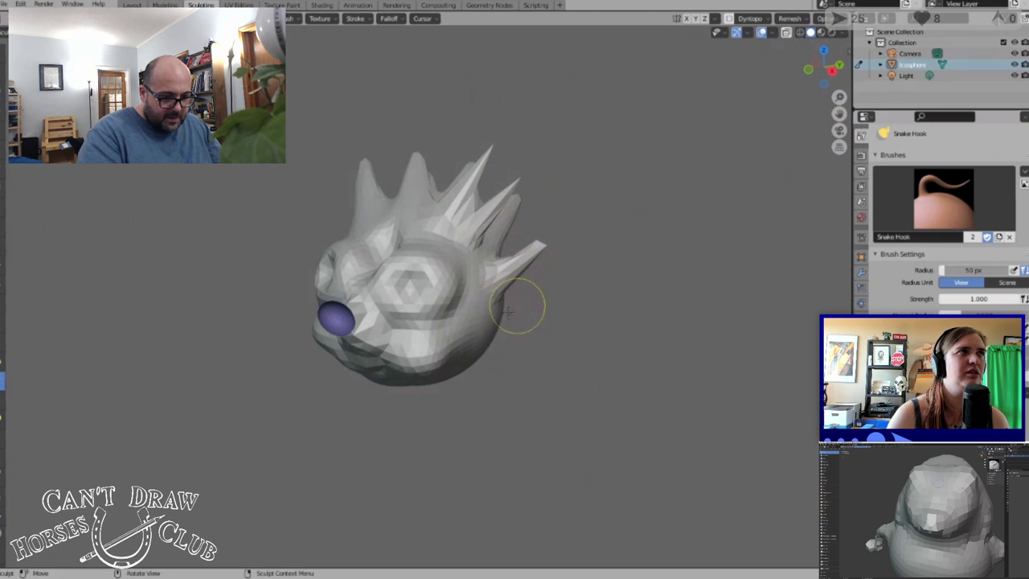
{"action": "left_click_drag", "start_coordinate": [508, 312], "coordinate": [524, 304]}
{"action": "left_click_drag", "start_coordinate": [463, 320], "coordinate": [504, 266]}
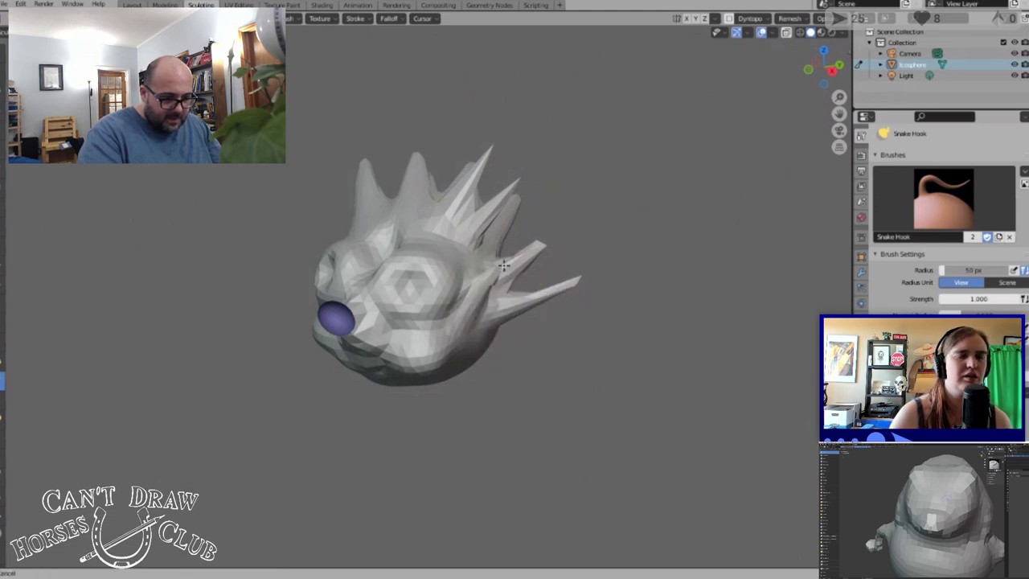
{"action": "left_click_drag", "start_coordinate": [421, 230], "coordinate": [438, 168]}
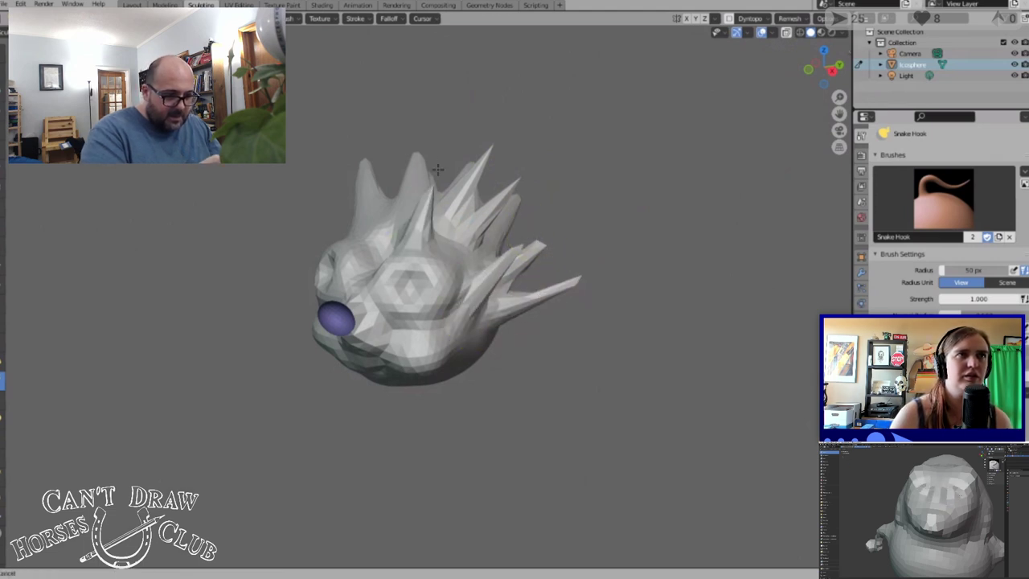
{"action": "left_click_drag", "start_coordinate": [394, 222], "coordinate": [392, 146]}
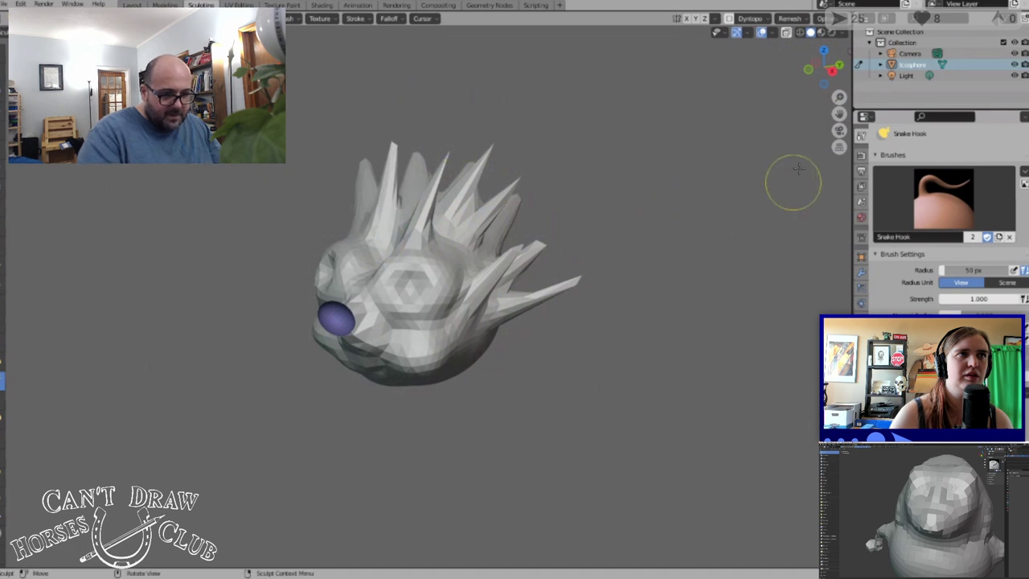
Add a fan of four Snake Hook spikes along the lower back of the head
{"action": "left_click_drag", "start_coordinate": [818, 69], "coordinate": [517, 117]}
{"action": "left_click_drag", "start_coordinate": [353, 310], "coordinate": [256, 356]}
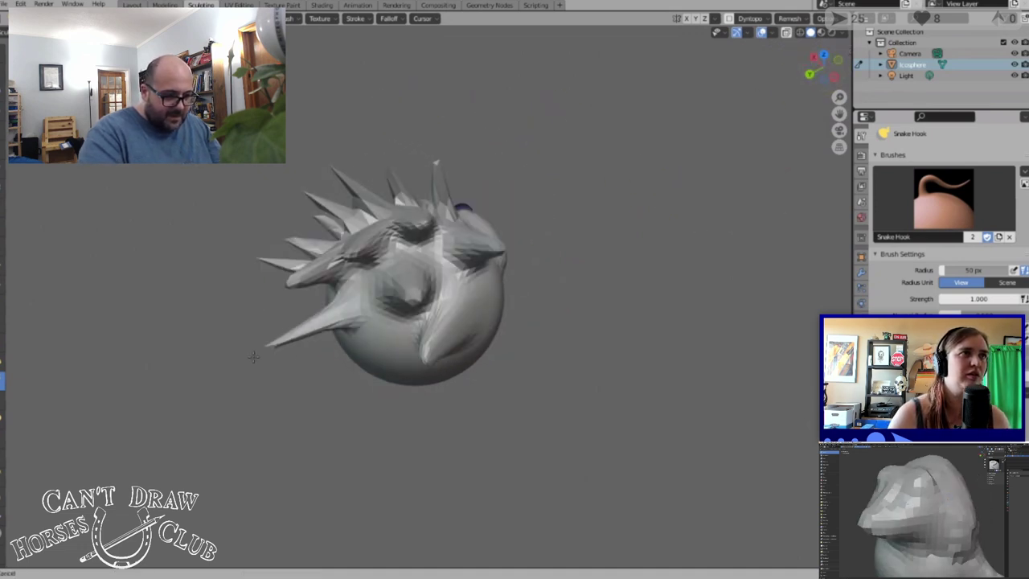
{"action": "left_click_drag", "start_coordinate": [384, 335], "coordinate": [302, 394]}
{"action": "left_click_drag", "start_coordinate": [406, 331], "coordinate": [367, 395]}
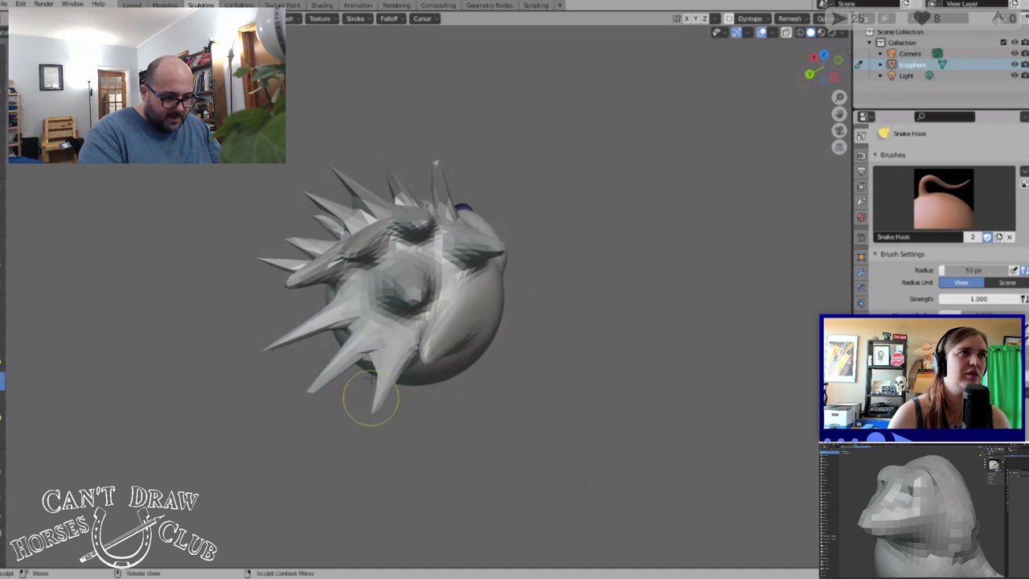
{"action": "left_click_drag", "start_coordinate": [359, 287], "coordinate": [304, 302]}
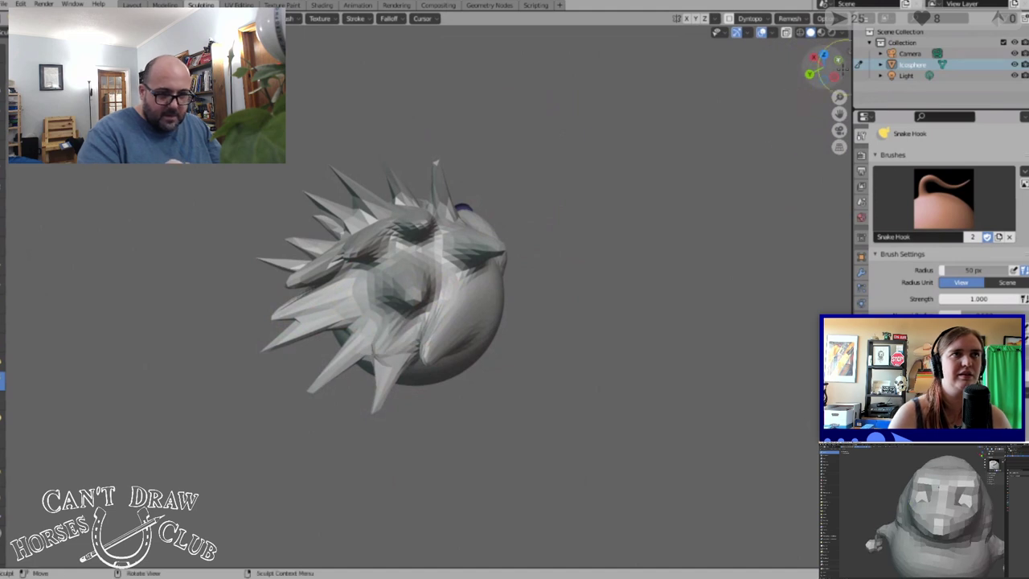
Pull Snake Hook spikes backward from the other side of the head behind the cheek, undoing an unwanted pull
{"action": "mouse_move", "coordinate": [820, 64]}
{"action": "left_mouse_down"}
{"action": "mouse_move", "coordinate": [791, 74]}
{"action": "mouse_move", "coordinate": [734, 49]}
{"action": "mouse_move", "coordinate": [645, 110]}
{"action": "left_mouse_up"}
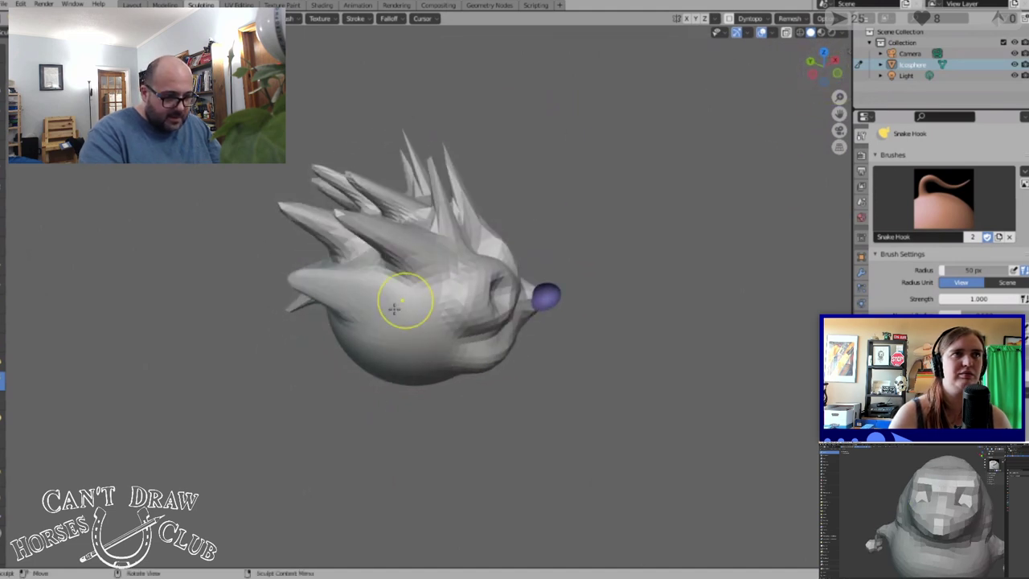
{"action": "left_click_drag", "start_coordinate": [392, 311], "coordinate": [280, 350]}
{"action": "left_click_drag", "start_coordinate": [386, 282], "coordinate": [297, 270]}
{"action": "key", "text": "ctrl+z"}
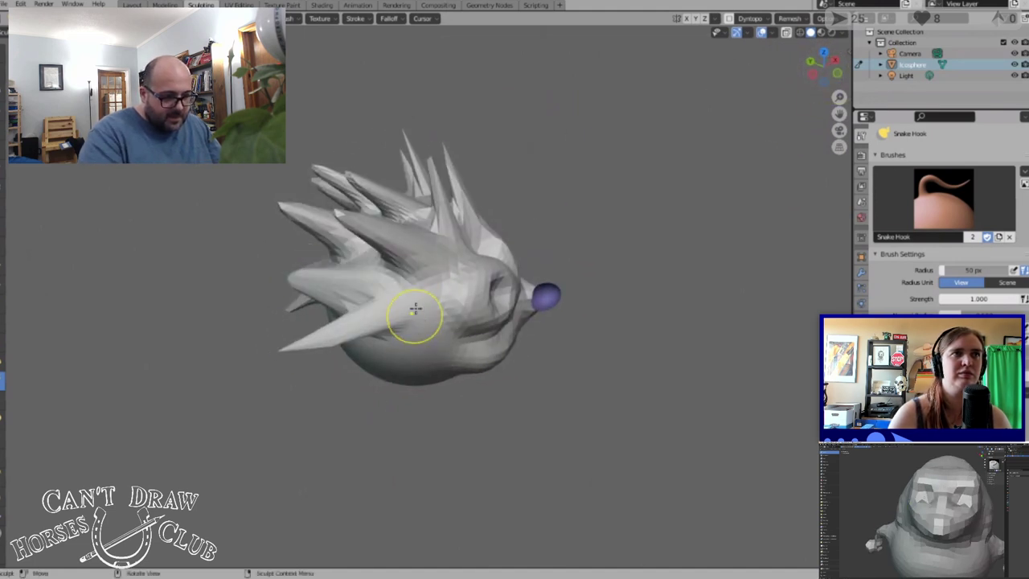
{"action": "left_click_drag", "start_coordinate": [398, 348], "coordinate": [346, 372]}
{"action": "left_click_drag", "start_coordinate": [388, 280], "coordinate": [286, 299]}
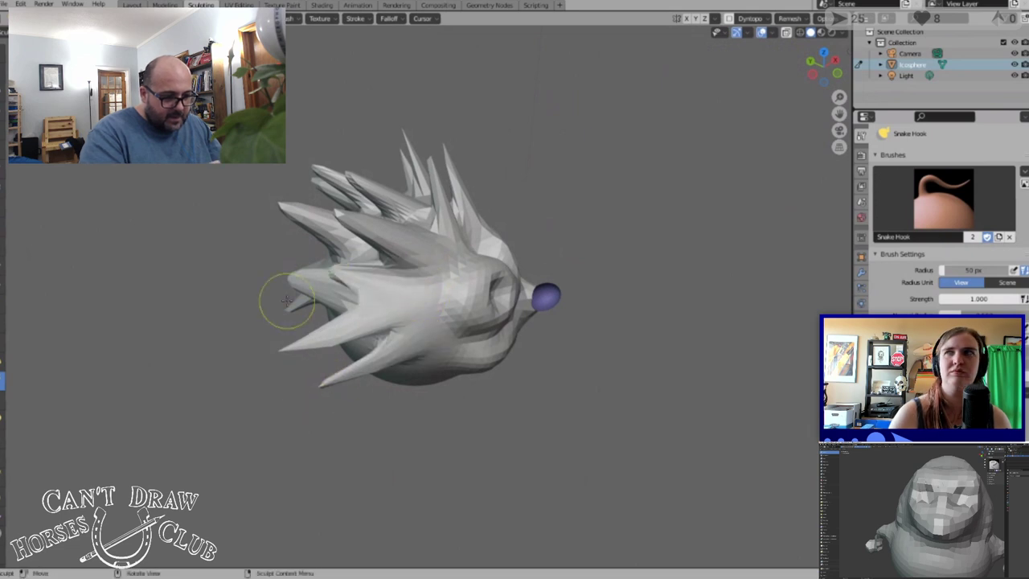
Carve the mouth line across the face beneath the nose with the Crease brush and touch up the eye
{"action": "left_click_drag", "start_coordinate": [830, 79], "coordinate": [722, 55]}
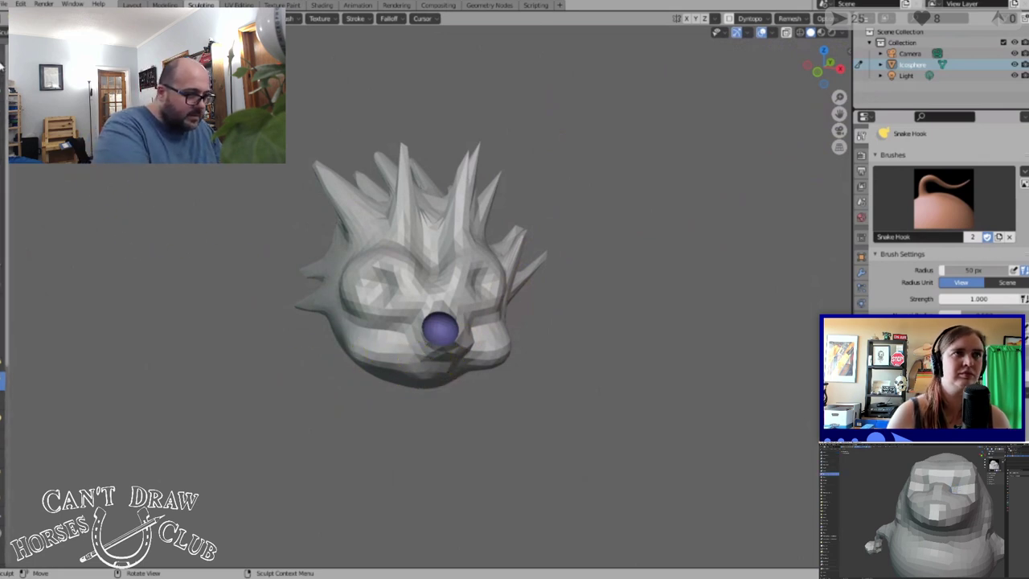
{"action": "key", "text": "shift+c"}
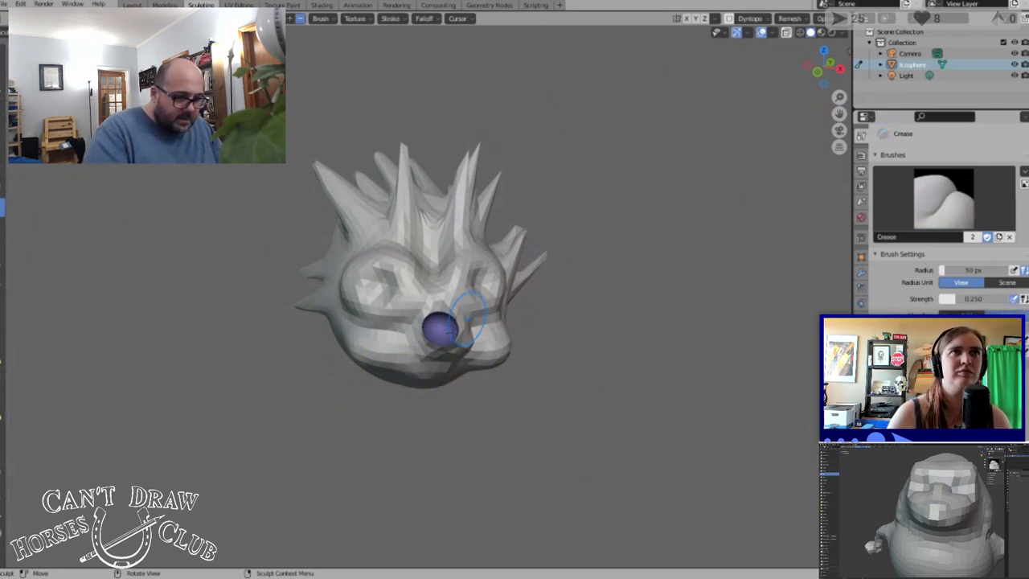
{"action": "left_click_drag", "start_coordinate": [407, 348], "coordinate": [466, 354]}
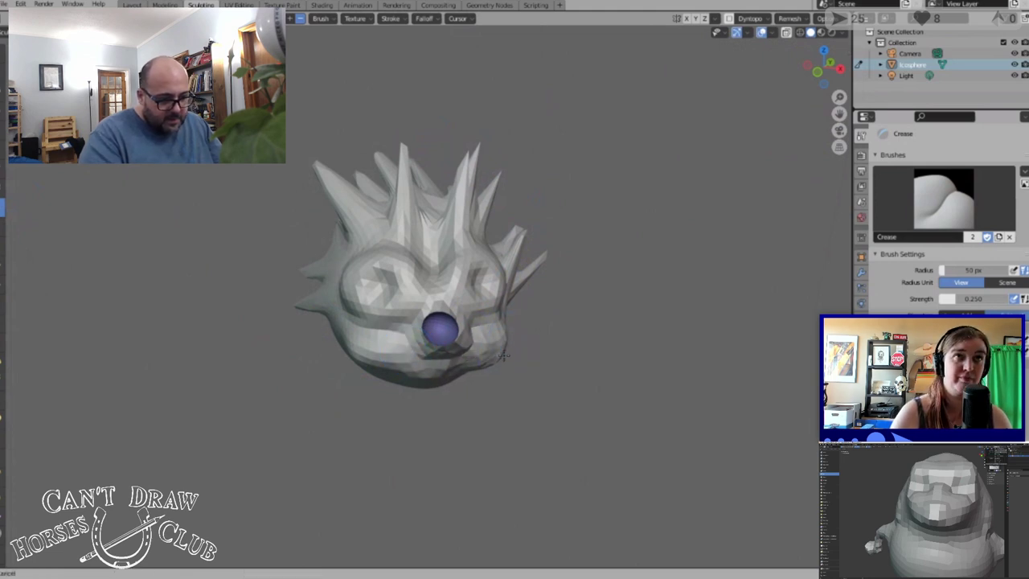
{"action": "middle_click_drag", "start_coordinate": [502, 357], "coordinate": [554, 281]}
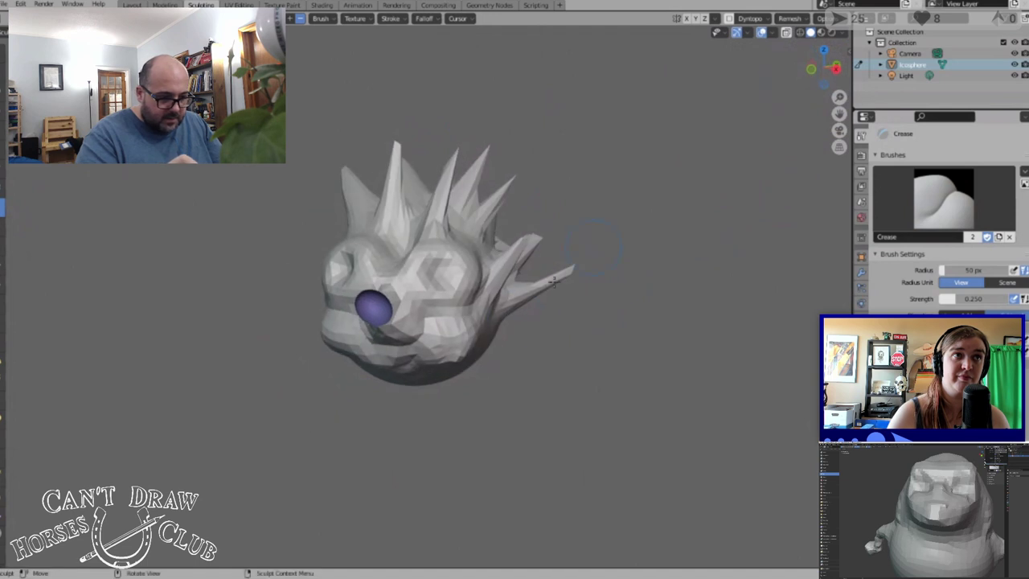
{"action": "left_click_drag", "start_coordinate": [351, 339], "coordinate": [415, 329]}
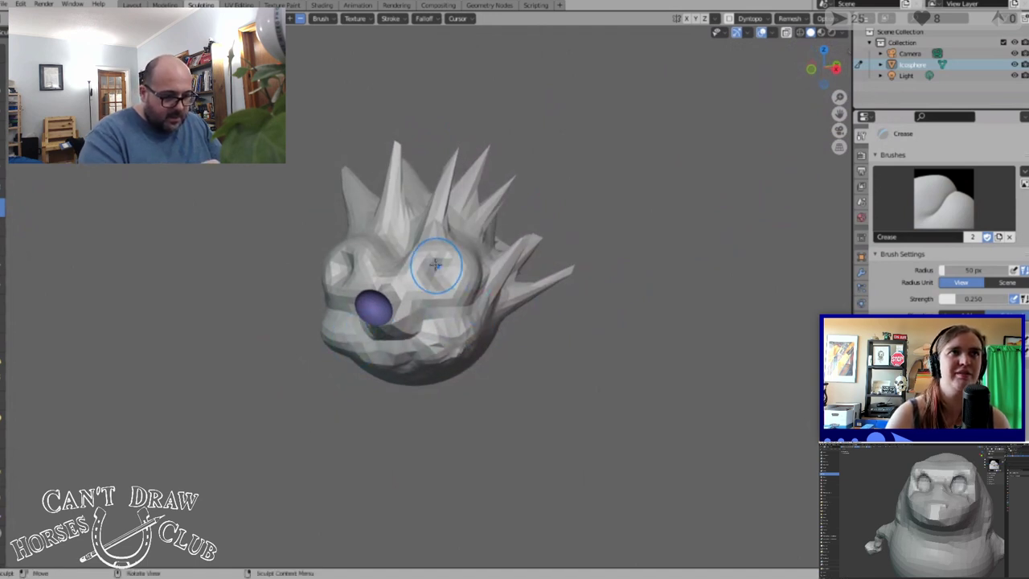
{"action": "mouse_move", "coordinate": [435, 265]}
{"action": "left_mouse_down"}
{"action": "mouse_move", "coordinate": [462, 261]}
{"action": "mouse_move", "coordinate": [432, 275]}
{"action": "left_mouse_up"}
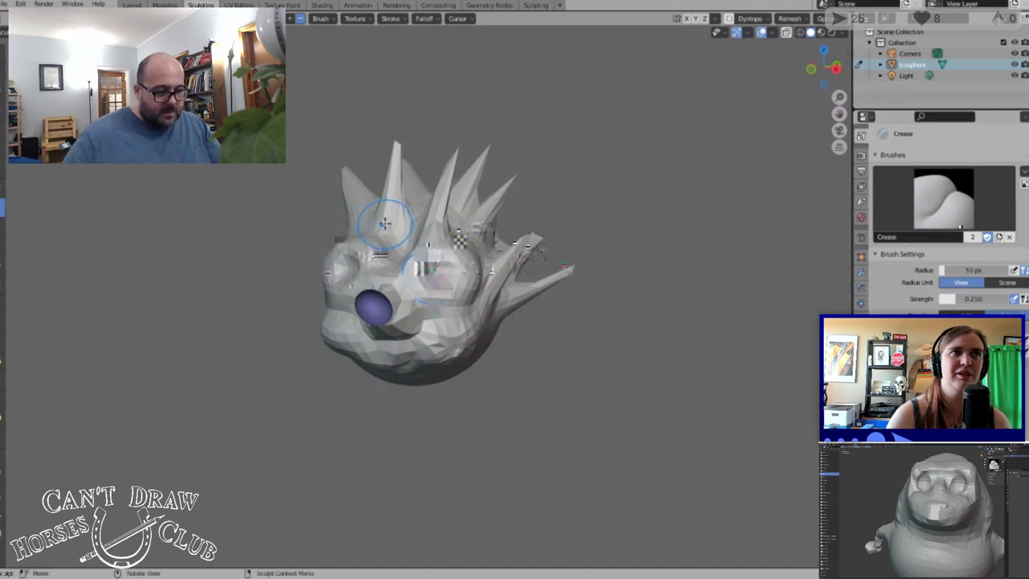
Switch to the Draw brush in subtract mode with its radius unit set to View, and carve into both eyes
{"action": "mouse_move", "coordinate": [271, 352]}
{"action": "middle_mouse_down"}
{"action": "mouse_move", "coordinate": [314, 338]}
{"action": "mouse_move", "coordinate": [345, 283]}
{"action": "mouse_move", "coordinate": [298, 317]}
{"action": "mouse_move", "coordinate": [71, 296]}
{"action": "middle_mouse_up"}
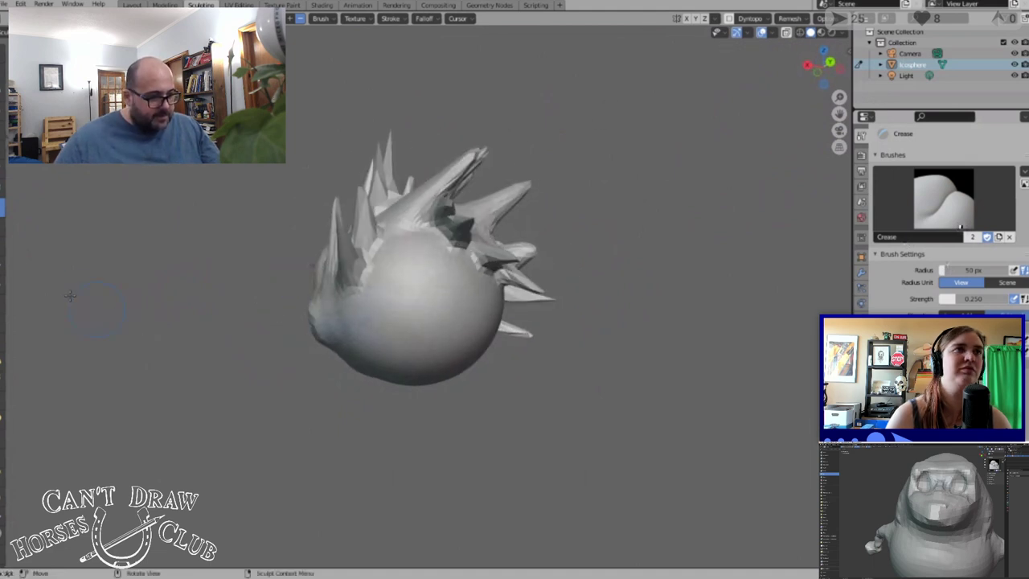
{"action": "key", "text": "x"}
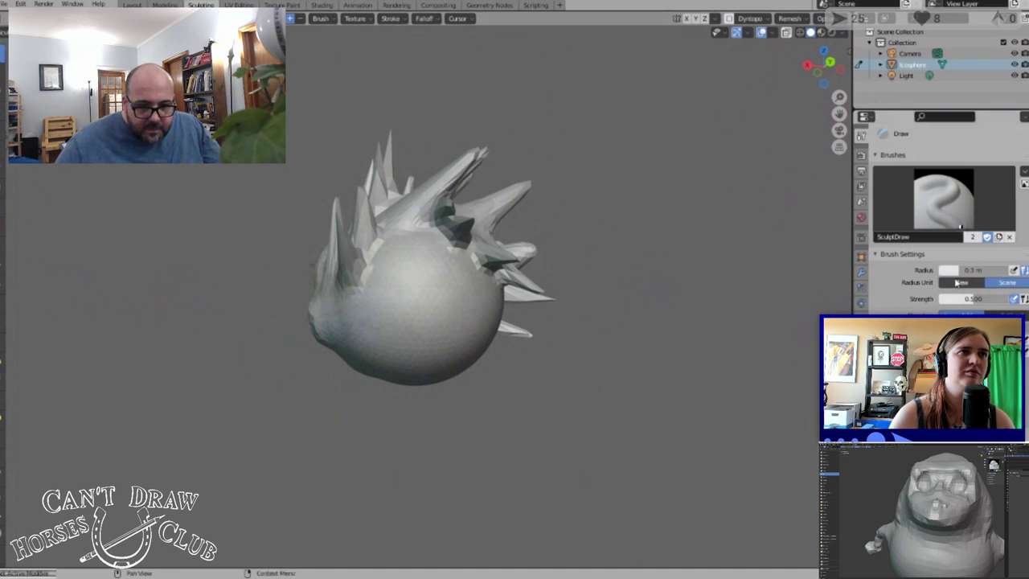
{"action": "scroll", "coordinate": [663, 307], "scroll_direction": "down", "scroll_amount": 4}
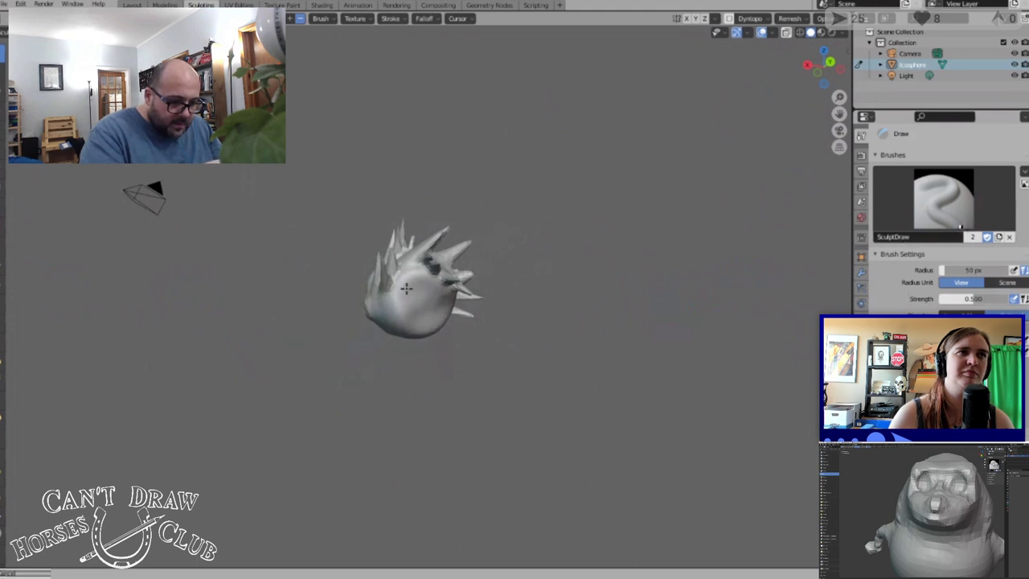
{"action": "mouse_move", "coordinate": [383, 278]}
{"action": "middle_mouse_down"}
{"action": "mouse_move", "coordinate": [476, 313]}
{"action": "mouse_move", "coordinate": [590, 276]}
{"action": "mouse_move", "coordinate": [658, 282]}
{"action": "middle_mouse_up"}
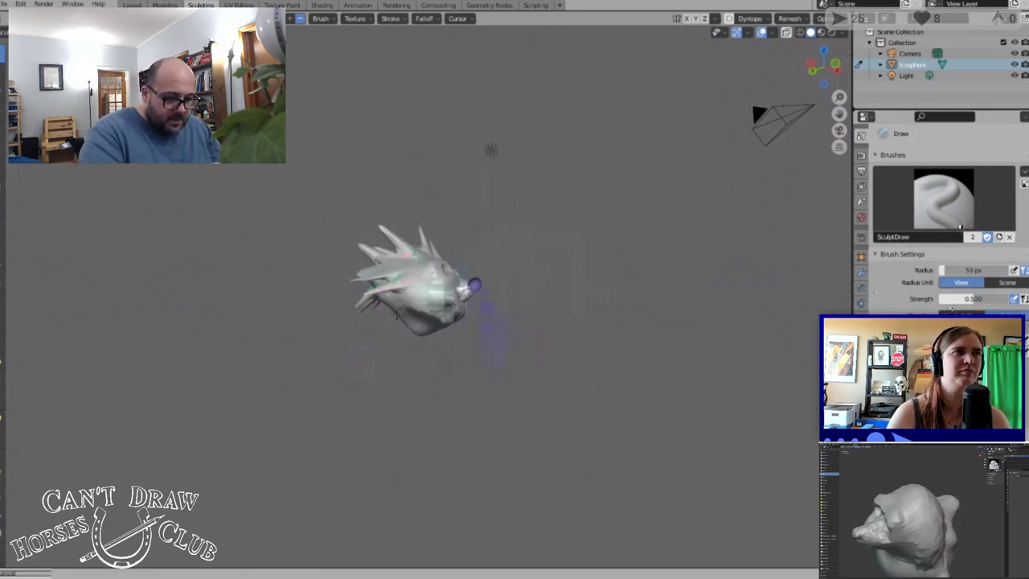
{"action": "middle_click_drag", "start_coordinate": [544, 377], "coordinate": [339, 368]}
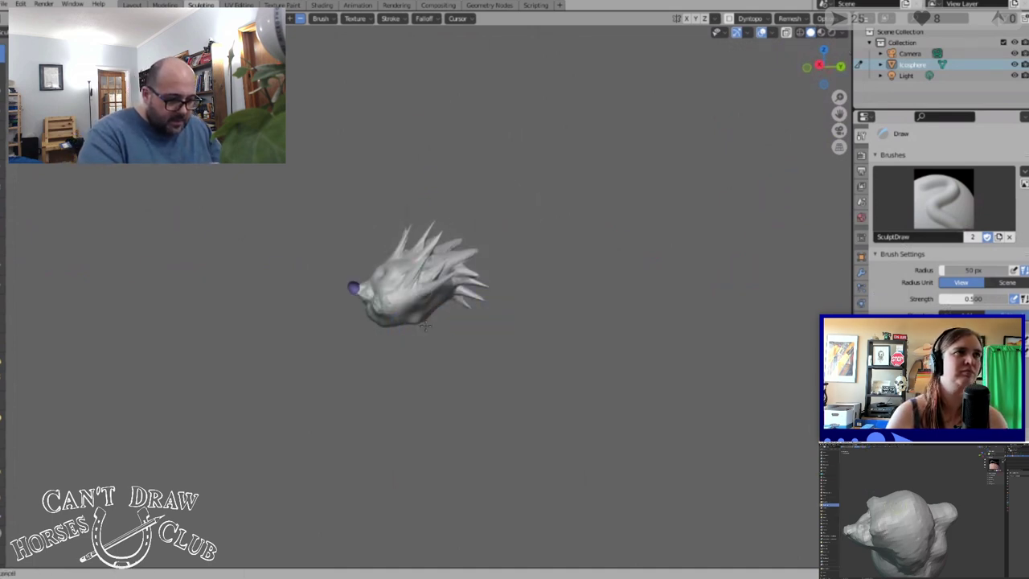
{"action": "middle_click_drag", "start_coordinate": [516, 341], "coordinate": [511, 344]}
{"action": "scroll", "coordinate": [424, 241], "scroll_direction": "up", "scroll_amount": 4}
{"action": "middle_click_drag", "start_coordinate": [350, 283], "coordinate": [379, 282]}
{"action": "scroll", "coordinate": [466, 271], "scroll_direction": "down", "scroll_amount": 8}
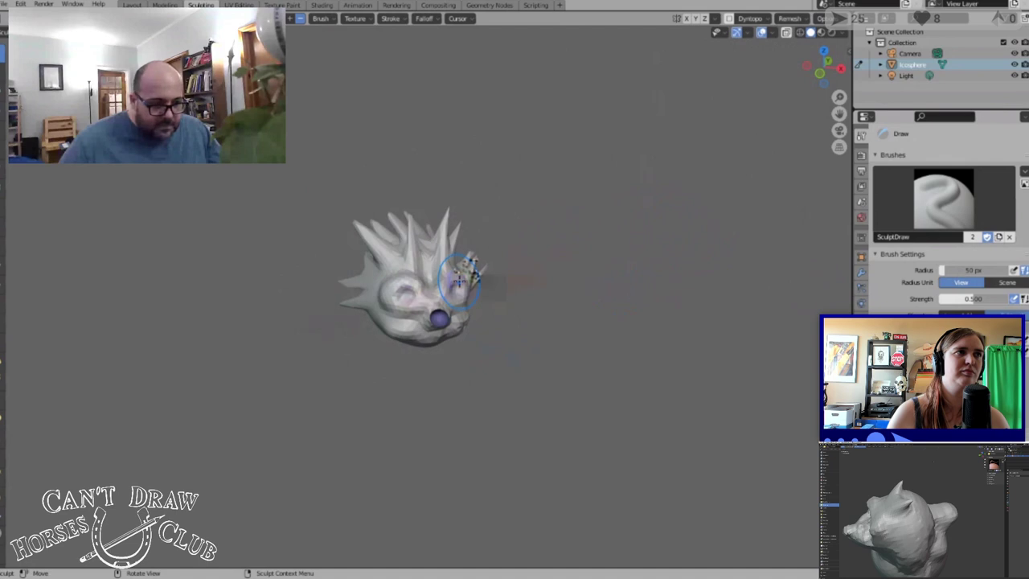
{"action": "scroll", "coordinate": [462, 275], "scroll_direction": "up", "scroll_amount": 10}
{"action": "scroll", "coordinate": [457, 277], "scroll_direction": "up", "scroll_amount": 5}
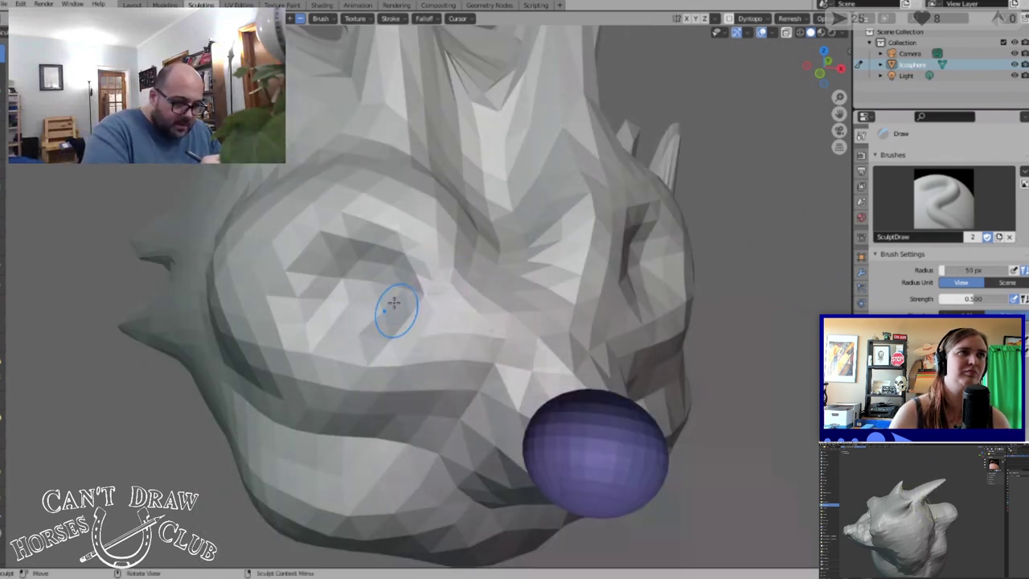
{"action": "mouse_move", "coordinate": [612, 294]}
{"action": "left_mouse_down"}
{"action": "mouse_move", "coordinate": [621, 273]}
{"action": "mouse_move", "coordinate": [612, 293]}
{"action": "left_mouse_up"}
{"action": "left_click_drag", "start_coordinate": [399, 259], "coordinate": [413, 316]}
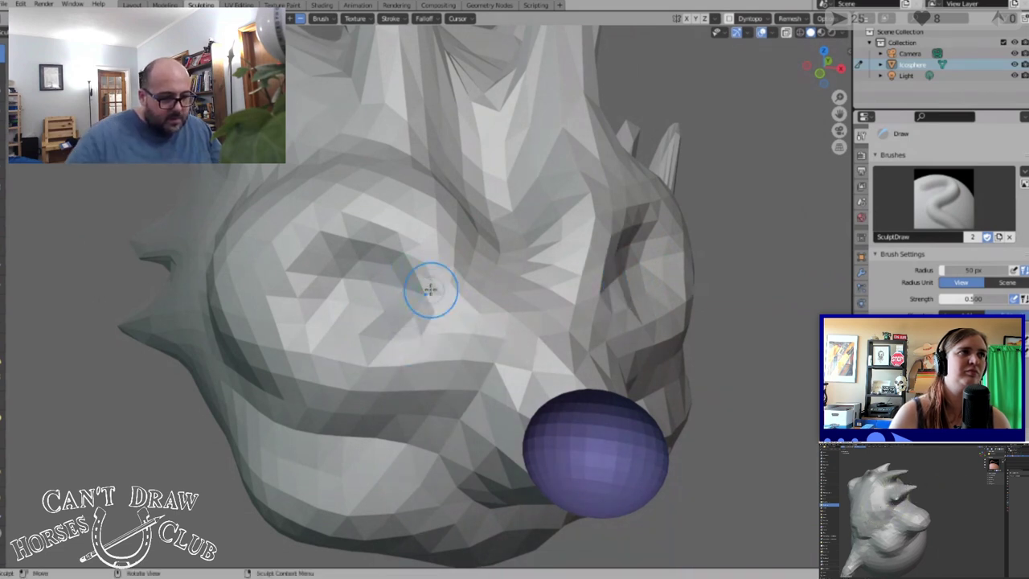
{"action": "scroll", "coordinate": [431, 289], "scroll_direction": "down", "scroll_amount": 6}
{"action": "mouse_move", "coordinate": [431, 278]}
{"action": "middle_mouse_down"}
{"action": "mouse_move", "coordinate": [507, 259]}
{"action": "mouse_move", "coordinate": [455, 259]}
{"action": "mouse_move", "coordinate": [498, 288]}
{"action": "mouse_move", "coordinate": [378, 268]}
{"action": "mouse_move", "coordinate": [343, 274]}
{"action": "mouse_move", "coordinate": [393, 287]}
{"action": "middle_mouse_up"}
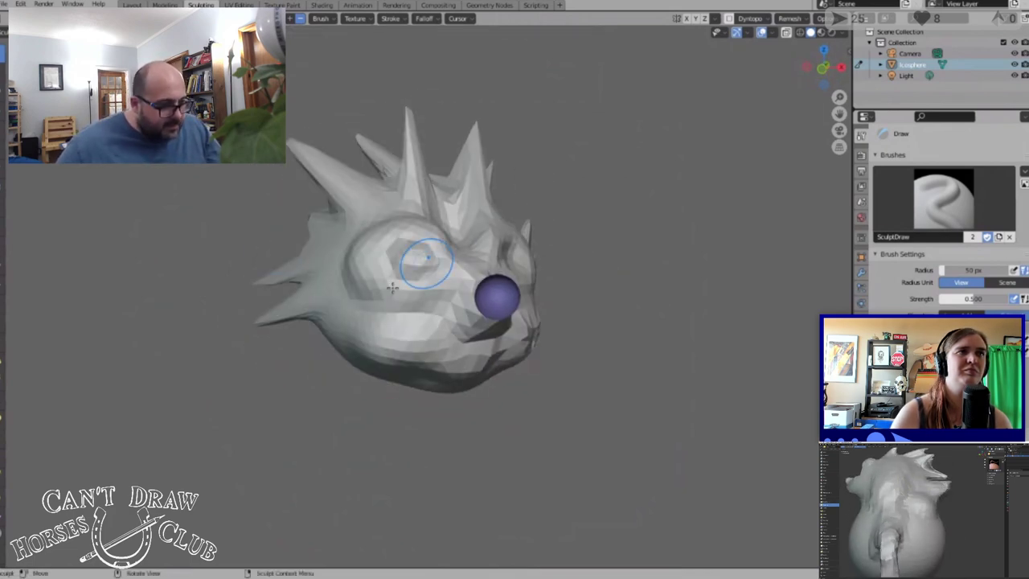
Return to the Layout workspace and add a new ico sphere with 5 subdivisions and a 1 m radius for the body
{"action": "left_click", "coordinate": [138, 6]}
{"action": "scroll", "coordinate": [508, 286], "scroll_direction": "up", "scroll_amount": 2}
{"action": "scroll", "coordinate": [556, 331], "scroll_direction": "down", "scroll_amount": 3}
{"action": "mouse_move", "coordinate": [558, 332]}
{"action": "middle_mouse_down"}
{"action": "mouse_move", "coordinate": [597, 325]}
{"action": "mouse_move", "coordinate": [597, 229]}
{"action": "mouse_move", "coordinate": [587, 225]}
{"action": "middle_mouse_up"}
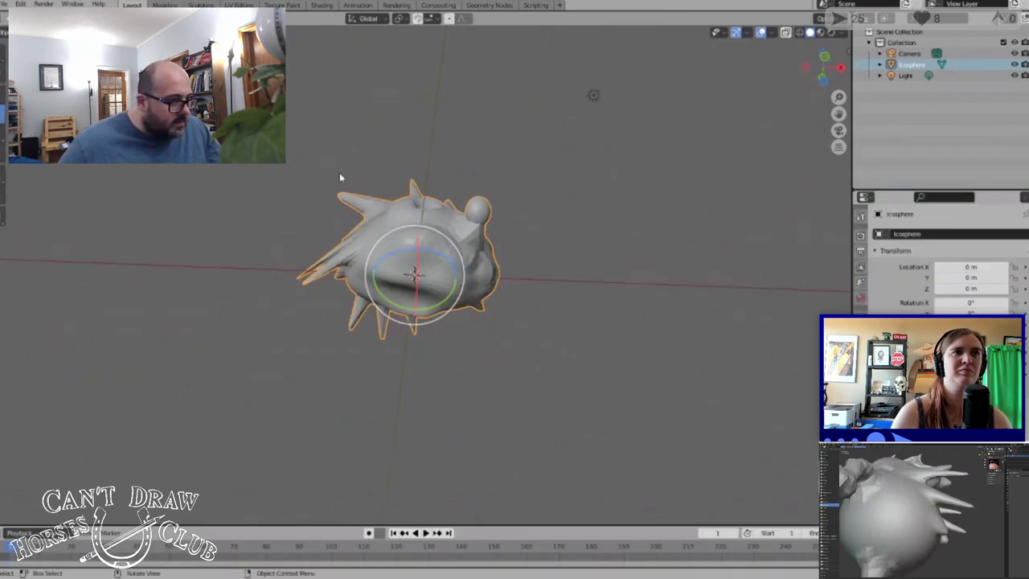
{"action": "left_click", "coordinate": [126, 18]}
{"action": "left_click", "coordinate": [103, 19]}
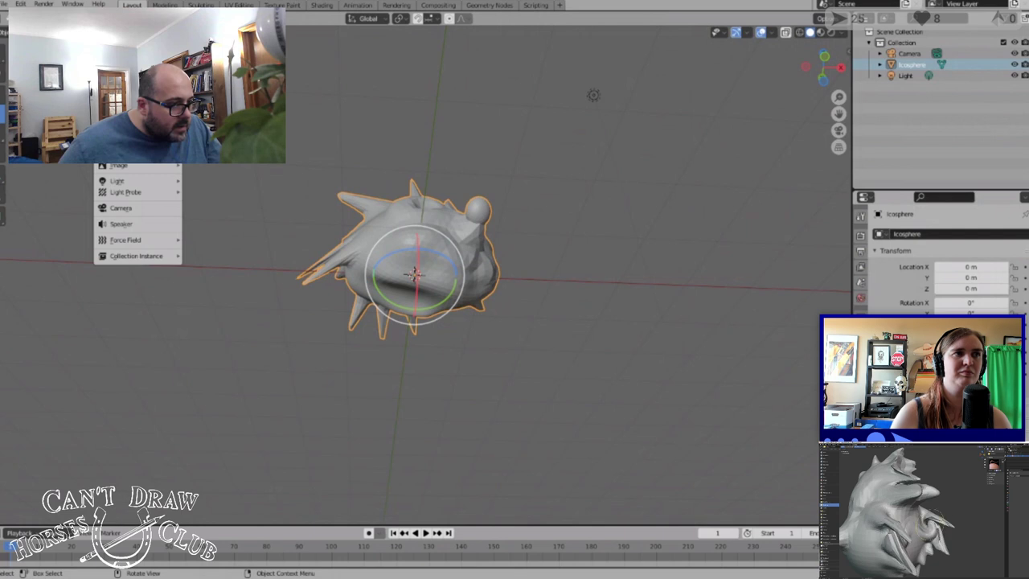
{"action": "left_click", "coordinate": [211, 76]}
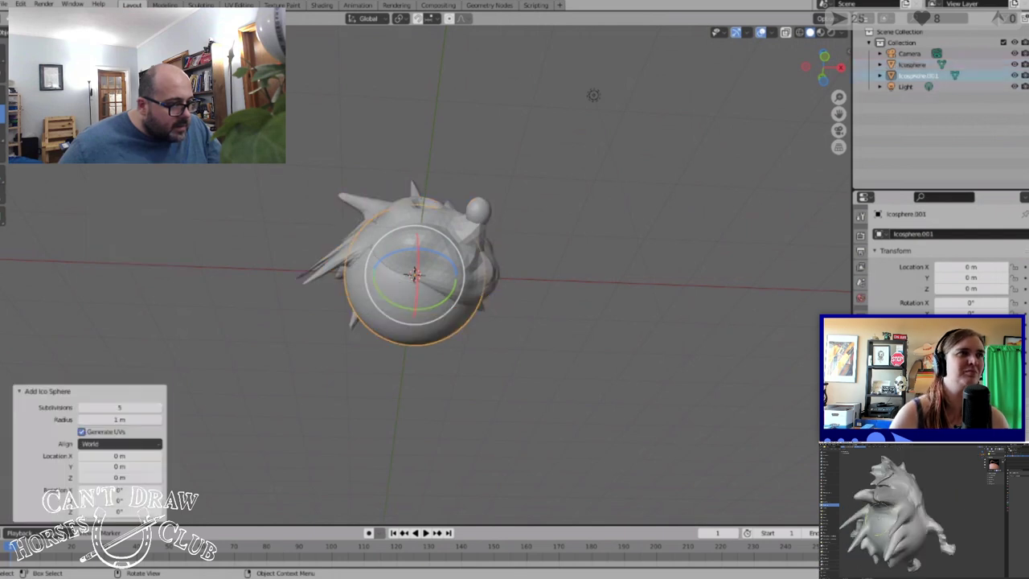
Move the new ico sphere -1.3817 m along Z so it sits beneath the head
{"action": "middle_click_drag", "start_coordinate": [518, 290], "coordinate": [526, 330]}
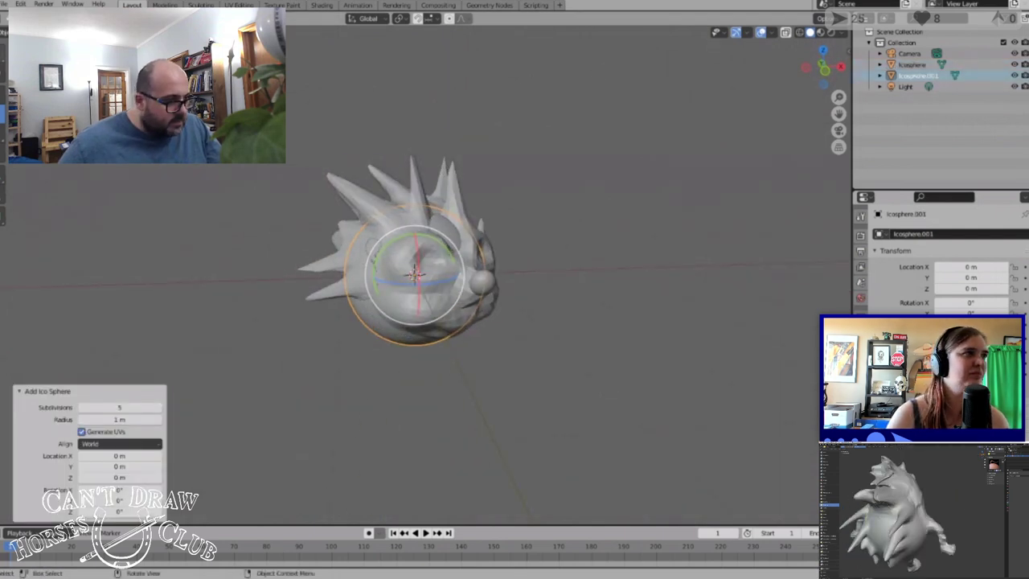
{"action": "left_click", "coordinate": [2, 94]}
{"action": "left_click_drag", "start_coordinate": [412, 233], "coordinate": [570, 328]}
{"action": "middle_click_drag", "start_coordinate": [570, 328], "coordinate": [537, 336]}
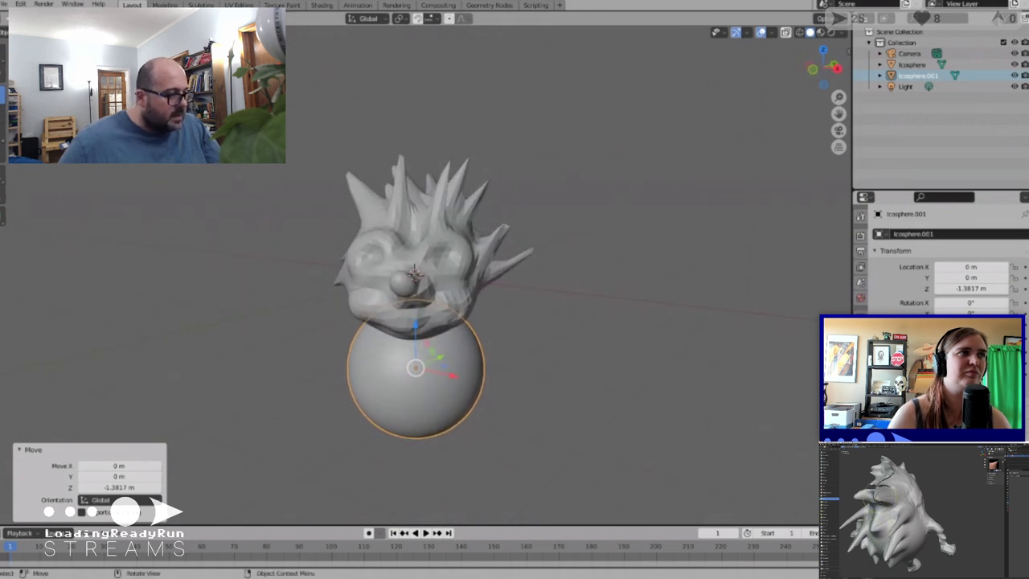
Stretch the body sphere along Z by a factor of about 1.6 into a tall egg shape
{"action": "scroll", "coordinate": [83, 188], "scroll_direction": "up", "scroll_amount": 2}
{"action": "middle_click_drag", "start_coordinate": [82, 188], "coordinate": [116, 177]}
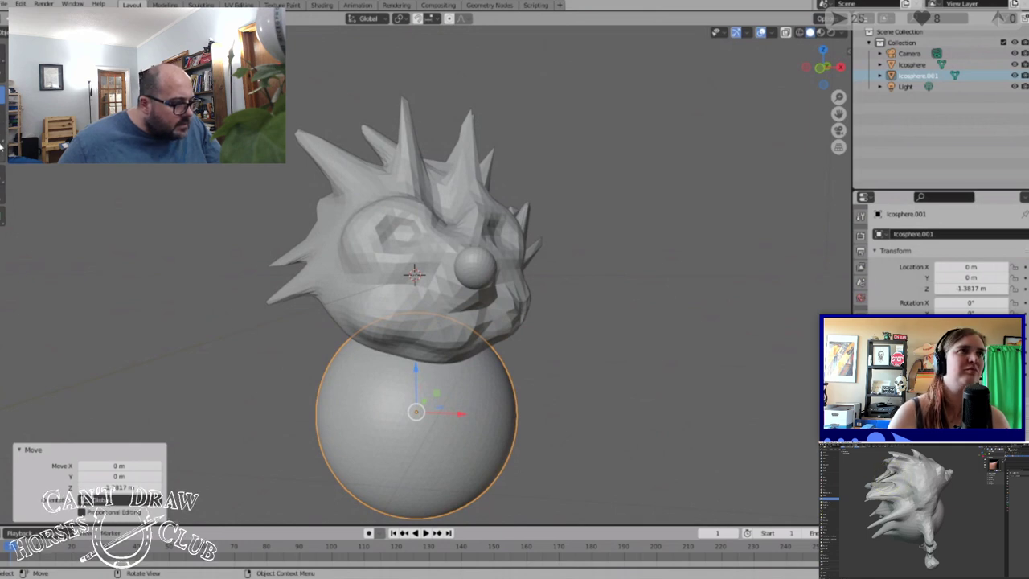
{"action": "scroll", "coordinate": [396, 269], "scroll_direction": "down", "scroll_amount": 2}
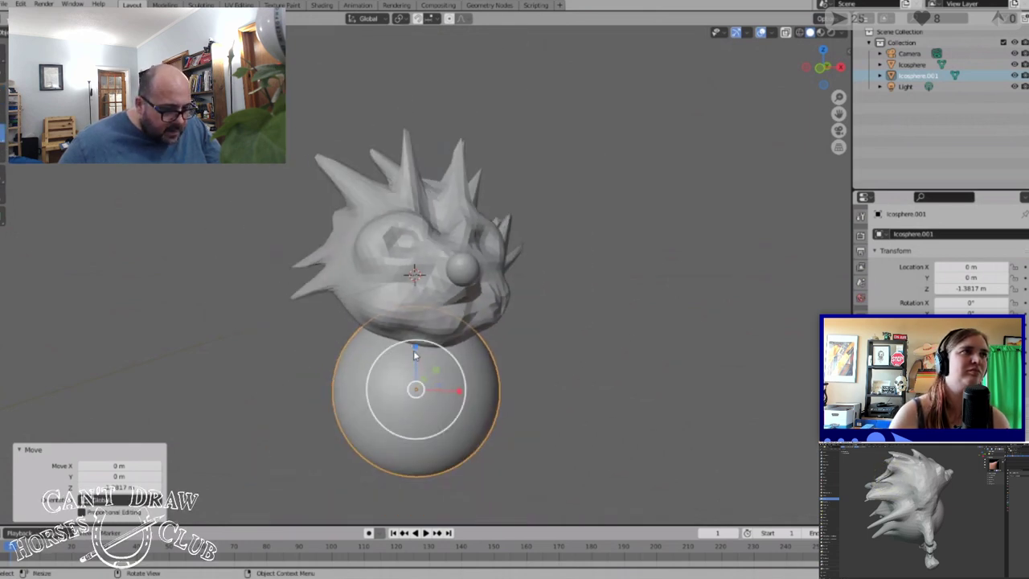
{"action": "key", "text": "s"}
{"action": "key", "text": "z"}
{"action": "left_click", "coordinate": [421, 318]}
{"action": "middle_click_drag", "start_coordinate": [420, 319], "coordinate": [427, 341]}
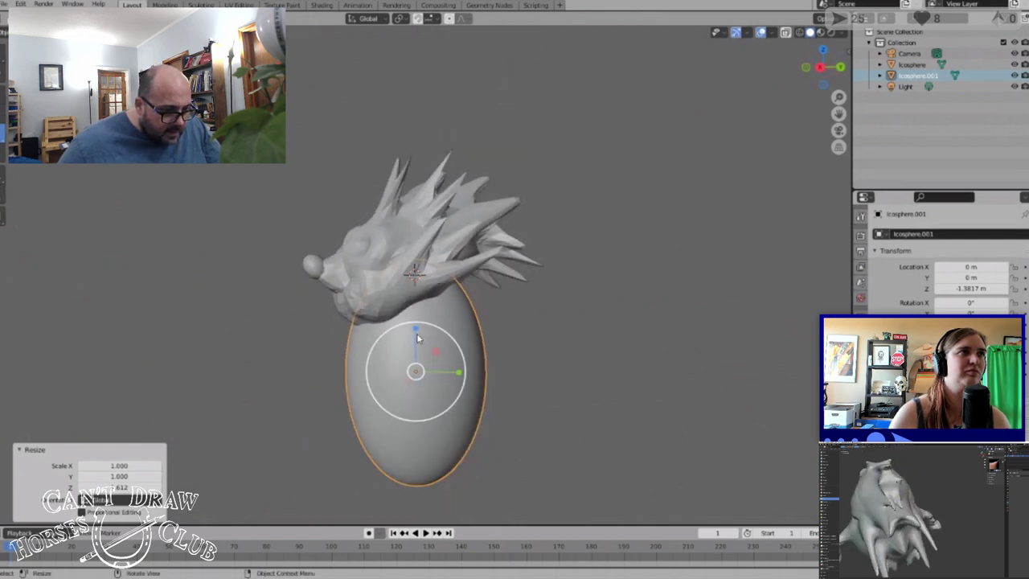
Scale the egg-shaped body uniformly to 0.861 and tilt it 20.6° about the X axis
{"action": "key", "text": "s"}
{"action": "left_click", "coordinate": [434, 352]}
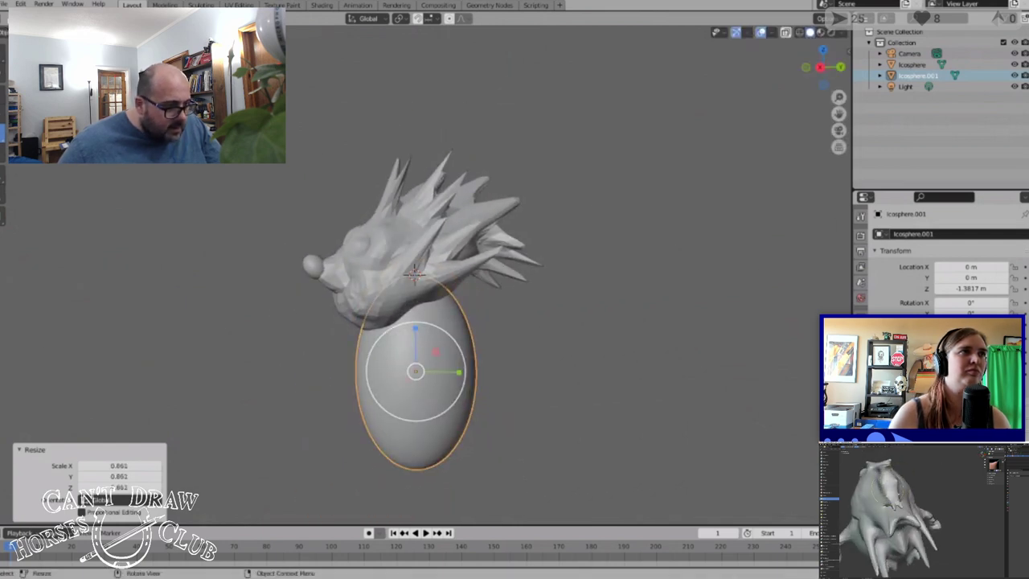
{"action": "left_click", "coordinate": [2, 152]}
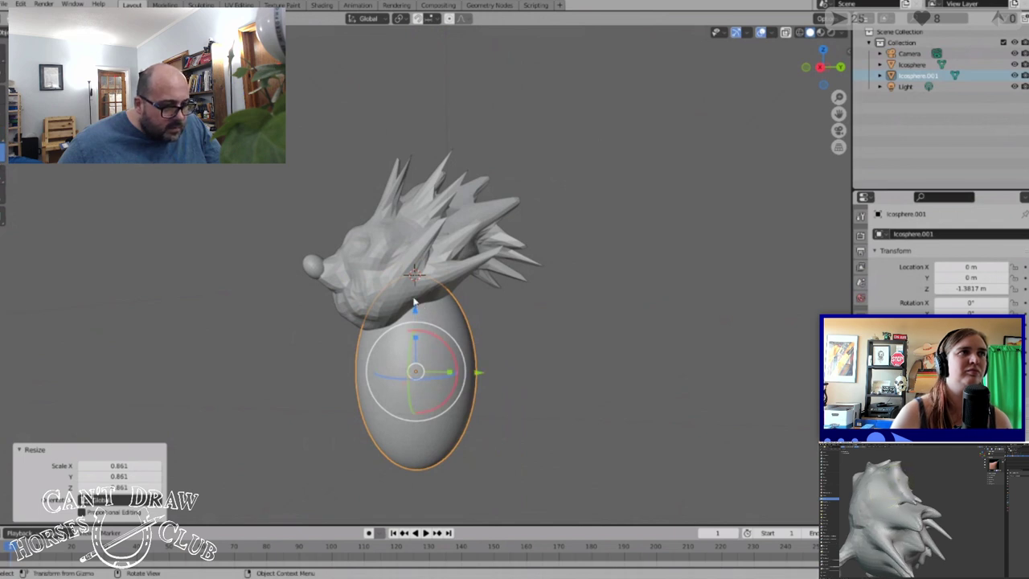
{"action": "left_click_drag", "start_coordinate": [420, 336], "coordinate": [451, 344]}
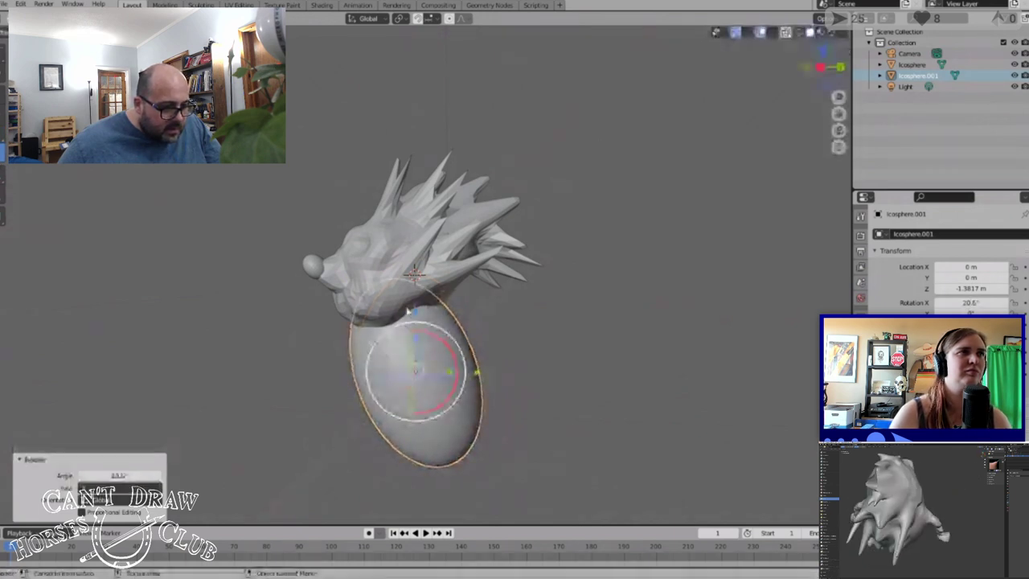
Rotate the body egg 20.2° about the Y axis and move it 0.50535 m along Y towards the back of the head
{"action": "scroll", "coordinate": [451, 344], "scroll_direction": "down", "scroll_amount": 2}
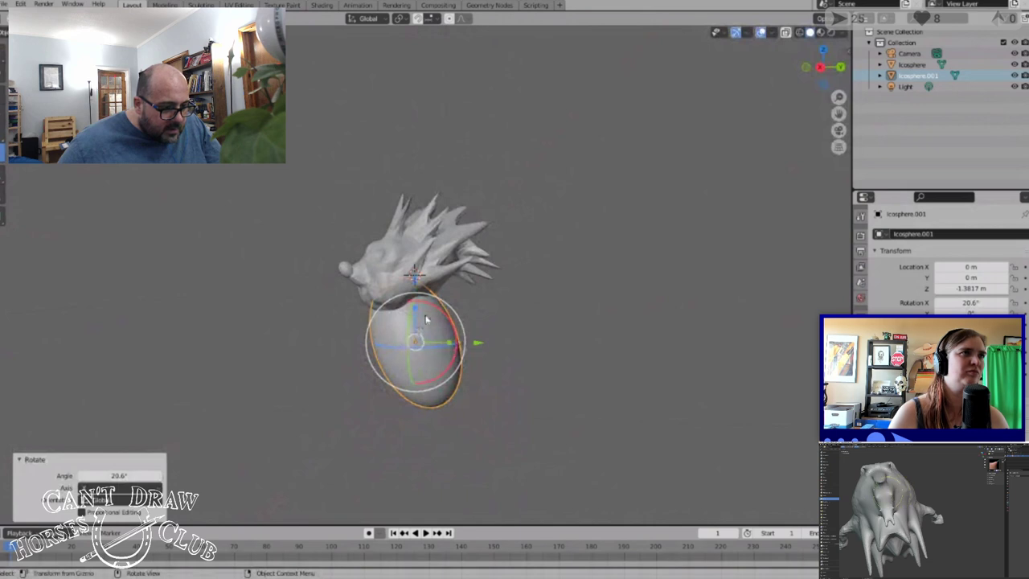
{"action": "scroll", "coordinate": [426, 320], "scroll_direction": "down", "scroll_amount": 1}
{"action": "scroll", "coordinate": [418, 319], "scroll_direction": "up", "scroll_amount": 2}
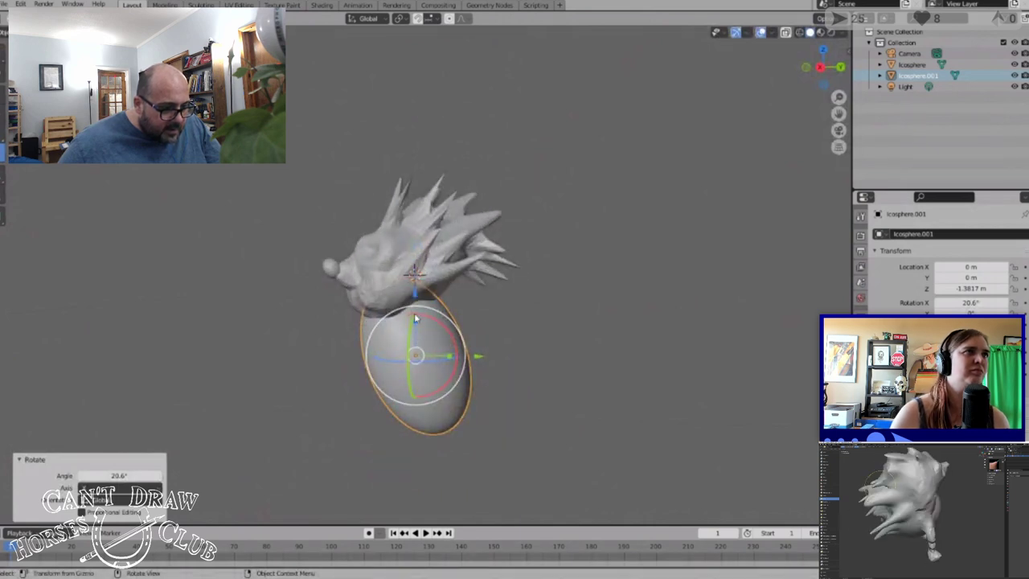
{"action": "left_click_drag", "start_coordinate": [412, 324], "coordinate": [395, 318]}
{"action": "middle_click_drag", "start_coordinate": [429, 317], "coordinate": [373, 314]}
{"action": "left_click", "coordinate": [3, 95]}
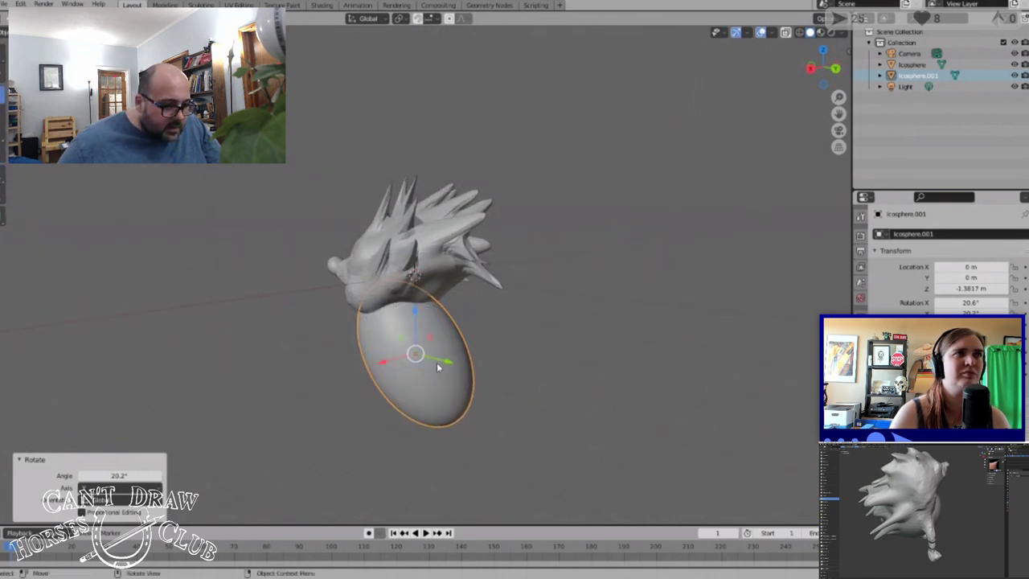
{"action": "left_click_drag", "start_coordinate": [447, 362], "coordinate": [471, 360]}
{"action": "middle_click_drag", "start_coordinate": [472, 356], "coordinate": [514, 332]}
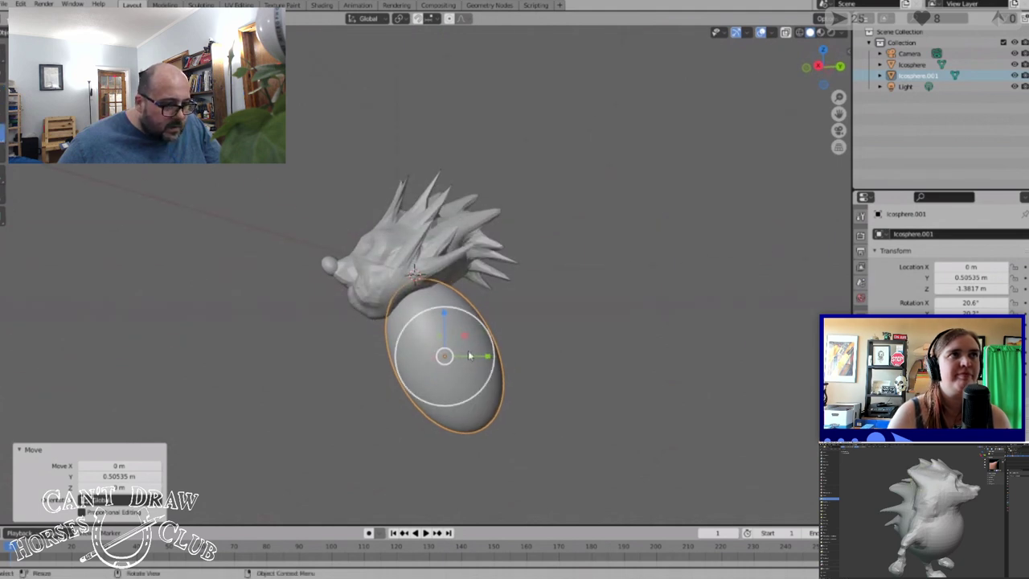
Scale the body egg uniformly to about 0.9 and squash it along Z by a factor of 0.688
{"action": "key", "text": "s"}
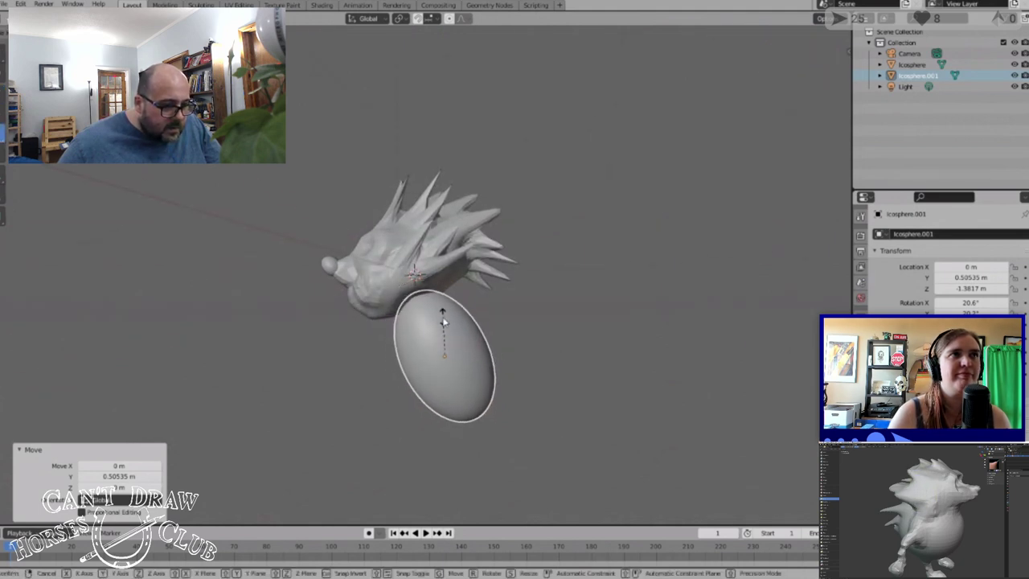
{"action": "left_click", "coordinate": [442, 315]}
{"action": "middle_click_drag", "start_coordinate": [439, 306], "coordinate": [426, 338]}
{"action": "key", "text": "s"}
{"action": "key", "text": "z"}
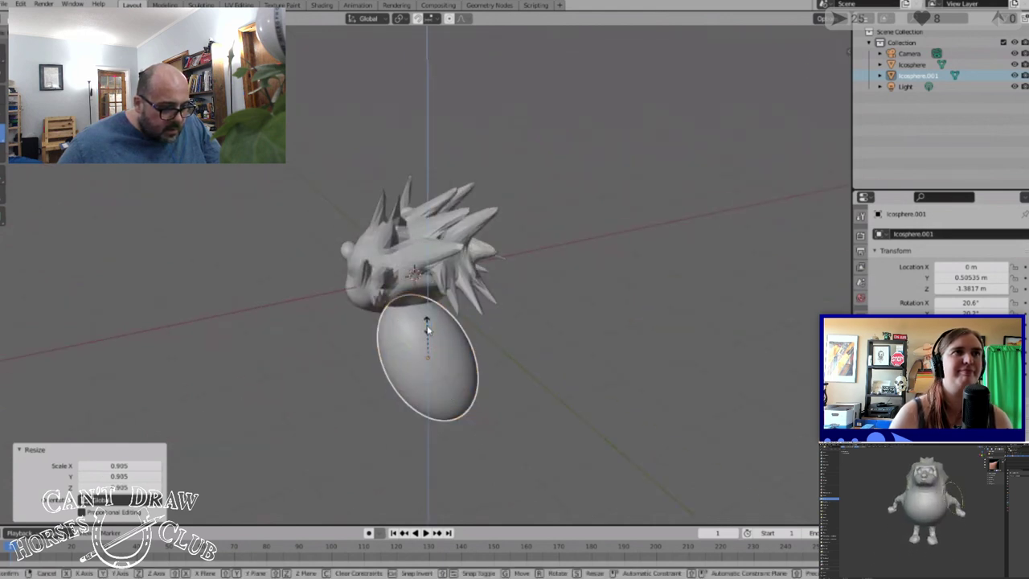
{"action": "left_click_drag", "start_coordinate": [427, 326], "coordinate": [427, 329]}
Stretch the squashed body along Z by a factor of about 1.495 into a taller egg
{"action": "middle_click_drag", "start_coordinate": [427, 329], "coordinate": [502, 309]}
{"action": "key", "text": "s"}
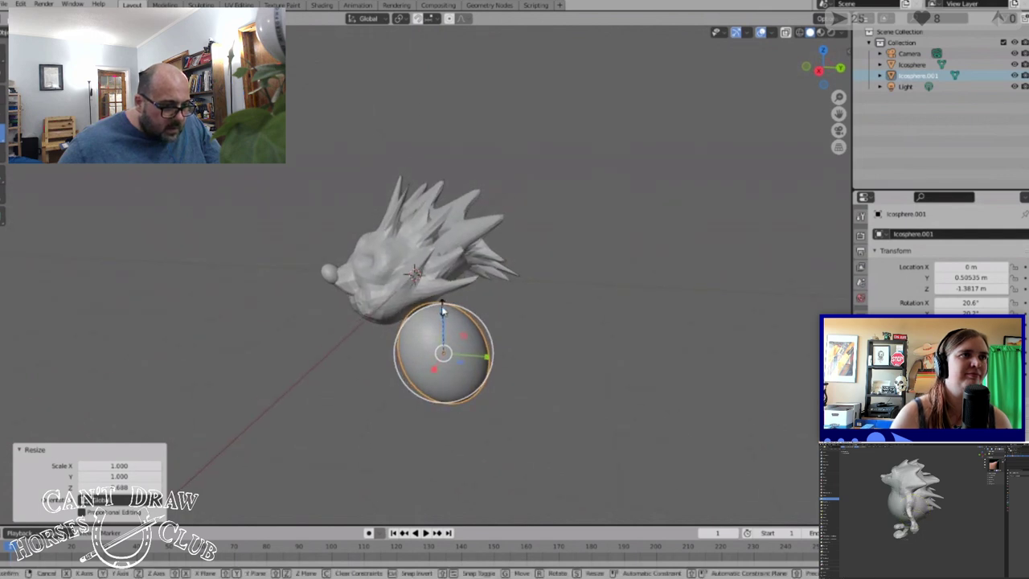
{"action": "left_click", "coordinate": [436, 283]}
{"action": "middle_click_drag", "start_coordinate": [436, 283], "coordinate": [568, 280]}
{"action": "scroll", "coordinate": [526, 297], "scroll_direction": "up", "scroll_amount": 2}
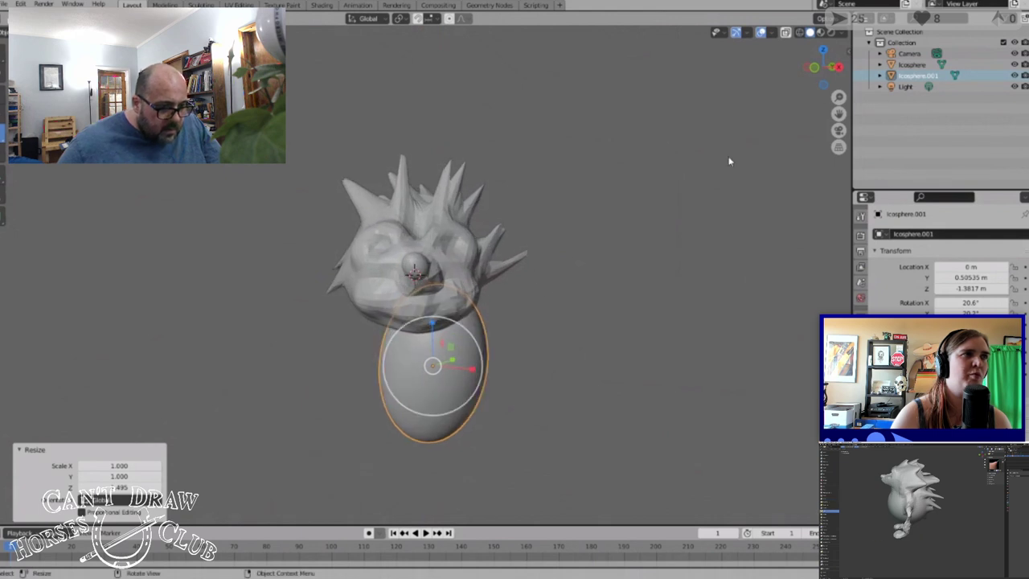
Move the body egg -0.36014 m along X to centre it under the head, and deselect it
{"action": "left_click", "coordinate": [823, 51]}
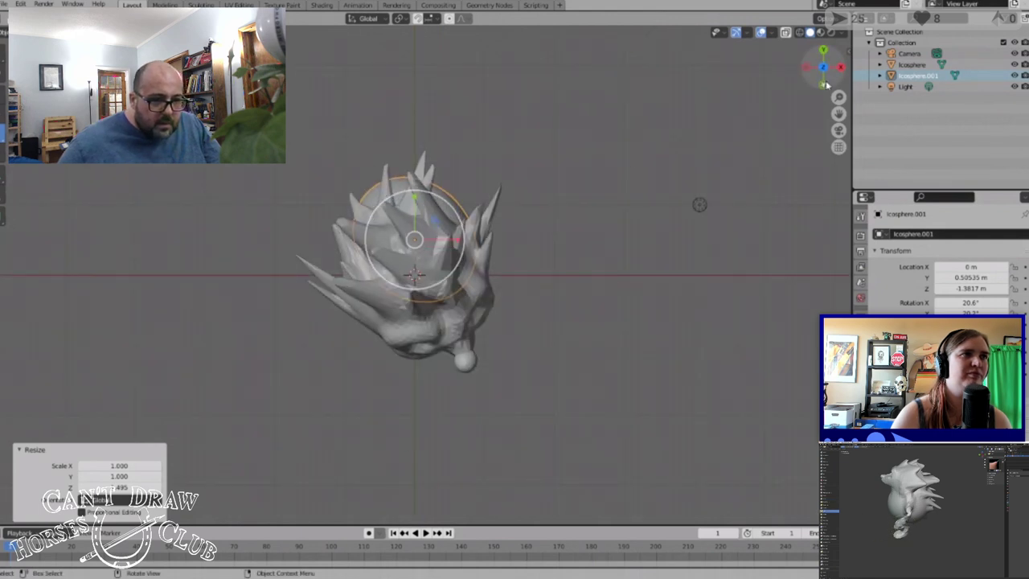
{"action": "left_click", "coordinate": [825, 92]}
{"action": "middle_click_drag", "start_coordinate": [711, 189], "coordinate": [647, 185]}
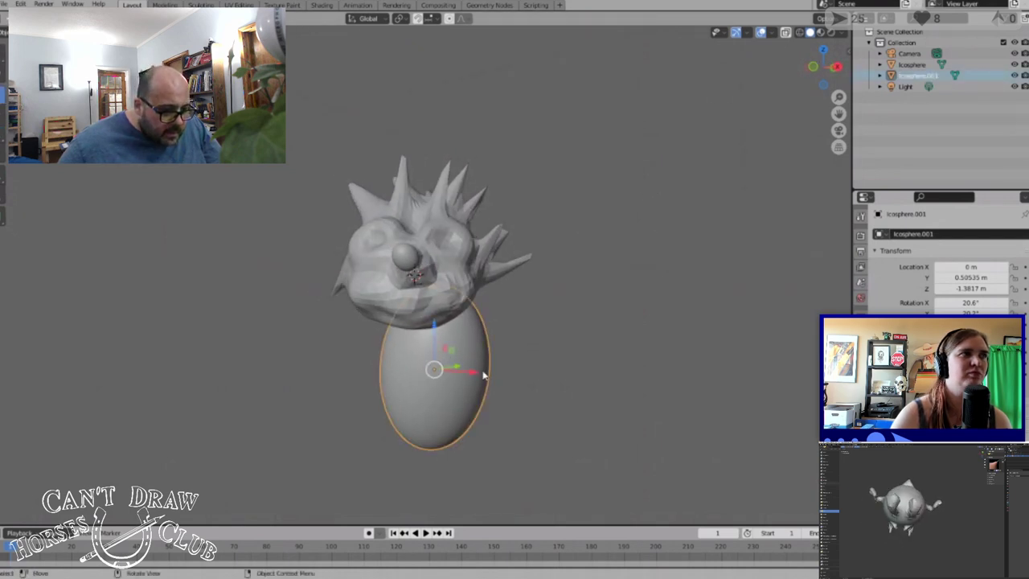
{"action": "left_click_drag", "start_coordinate": [483, 375], "coordinate": [463, 374]}
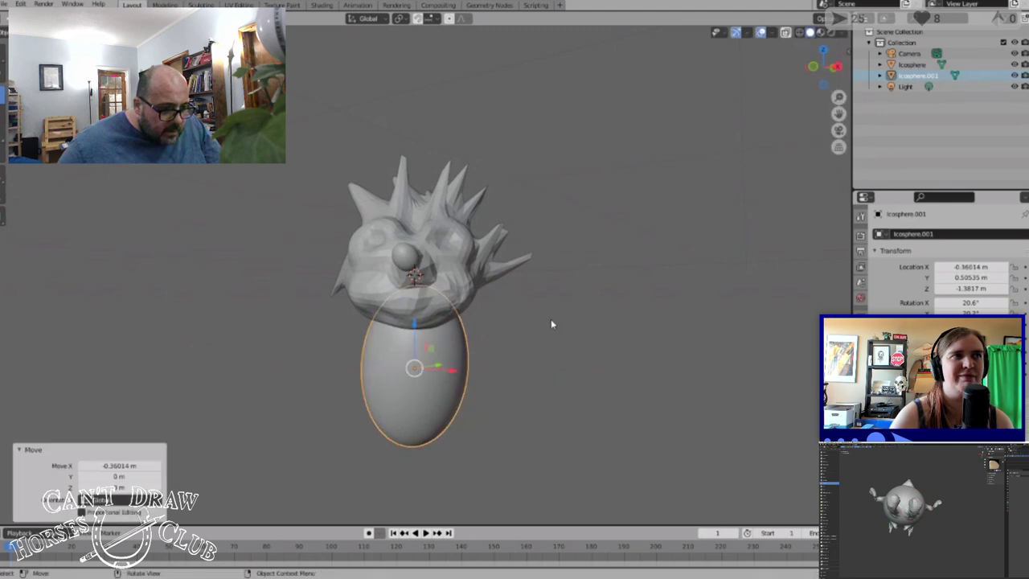
{"action": "left_click", "coordinate": [551, 324]}
Join the body egg and the spiky head into one object and return to the Sculpting workspace
{"action": "middle_click_drag", "start_coordinate": [528, 310], "coordinate": [467, 319]}
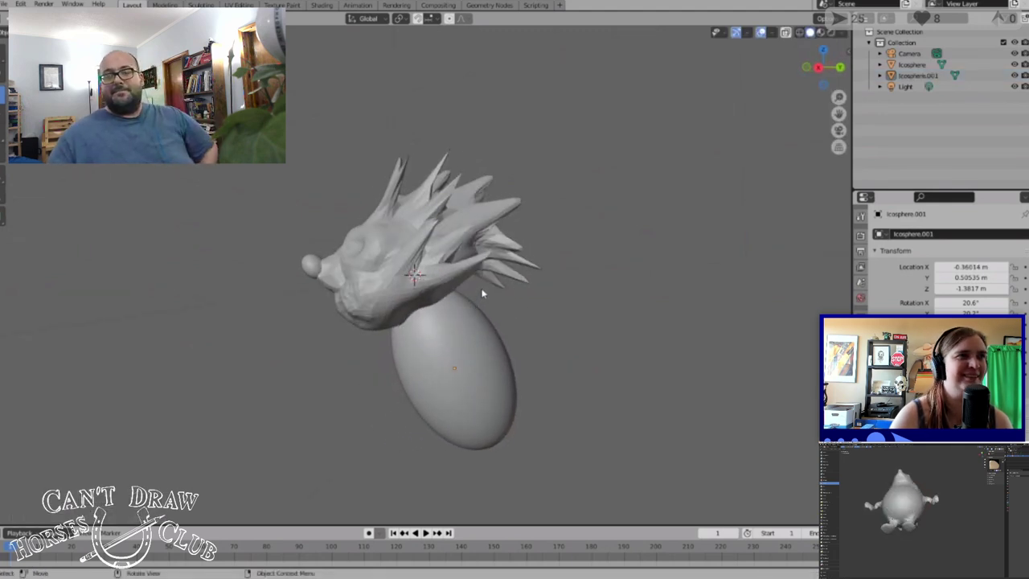
{"action": "middle_click_drag", "start_coordinate": [483, 294], "coordinate": [548, 330]}
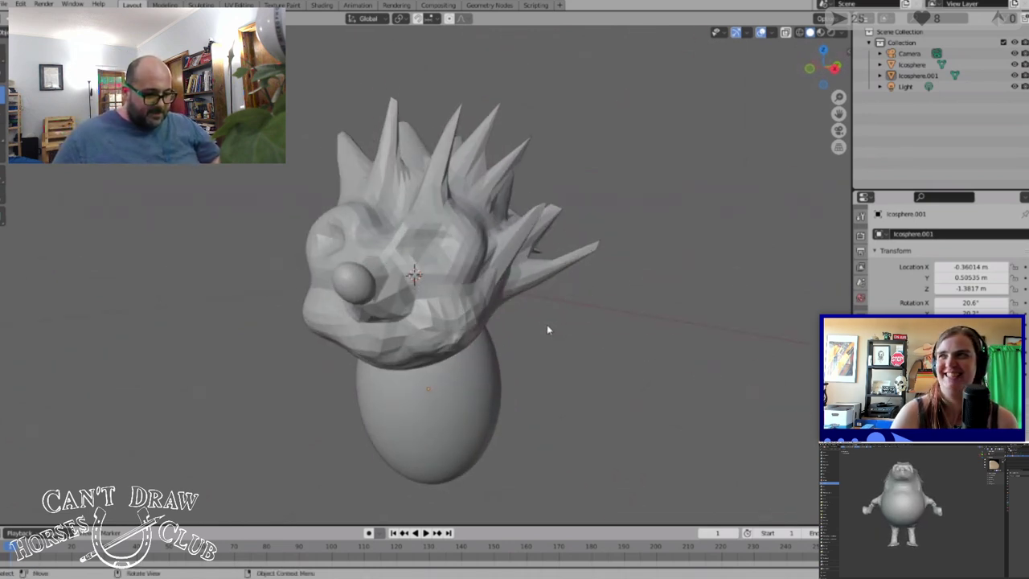
{"action": "scroll", "coordinate": [546, 330], "scroll_direction": "up", "scroll_amount": 3}
{"action": "scroll", "coordinate": [552, 340], "scroll_direction": "down", "scroll_amount": 6}
{"action": "mouse_move", "coordinate": [552, 374]}
{"action": "middle_mouse_down"}
{"action": "mouse_move", "coordinate": [535, 345]}
{"action": "mouse_move", "coordinate": [507, 356]}
{"action": "mouse_move", "coordinate": [529, 332]}
{"action": "mouse_move", "coordinate": [531, 351]}
{"action": "mouse_move", "coordinate": [490, 341]}
{"action": "mouse_move", "coordinate": [551, 357]}
{"action": "middle_mouse_up"}
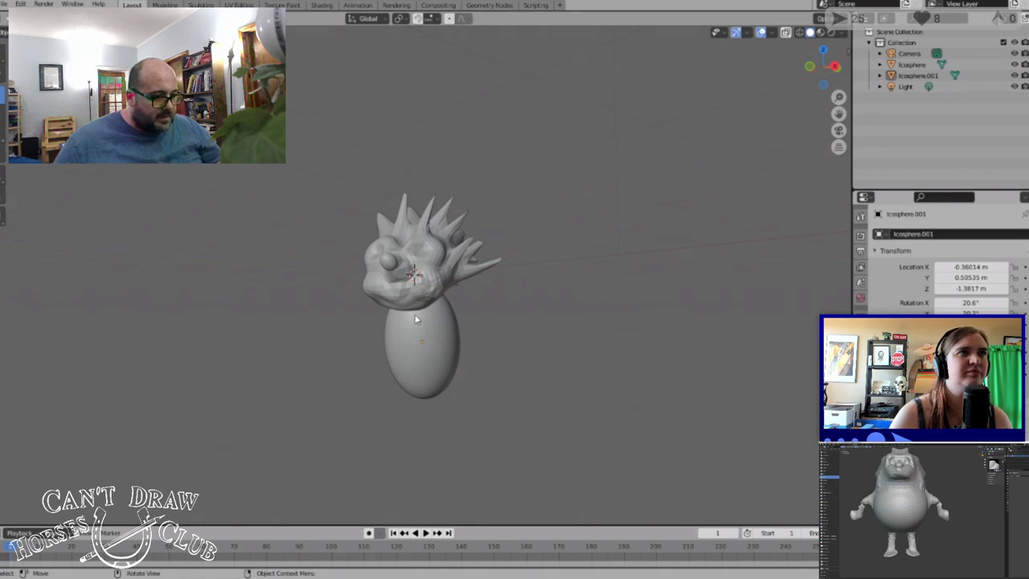
{"action": "left_click", "coordinate": [416, 319]}
{"action": "left_click", "coordinate": [390, 247], "text": "shift"}
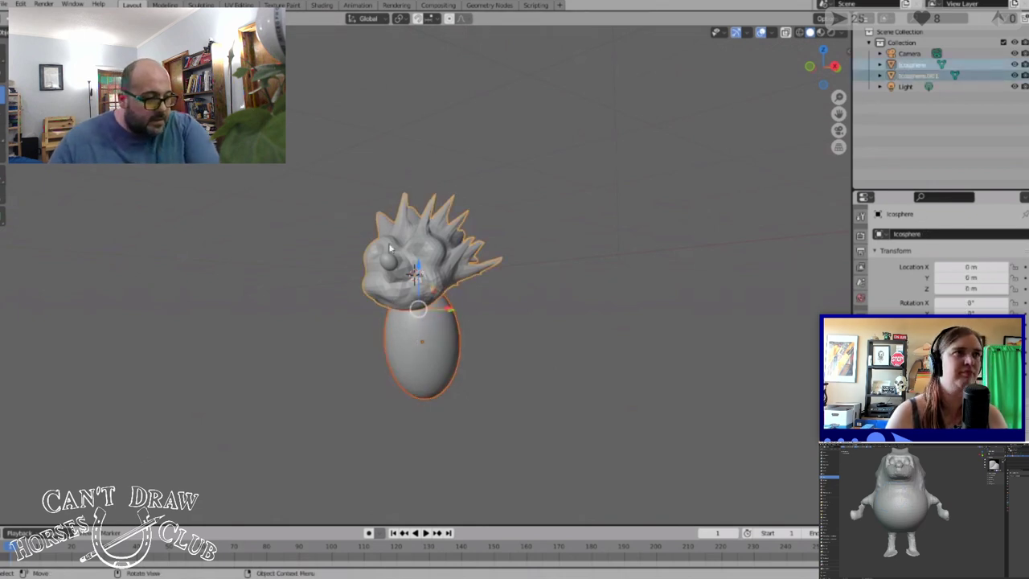
{"action": "left_click", "coordinate": [127, 18]}
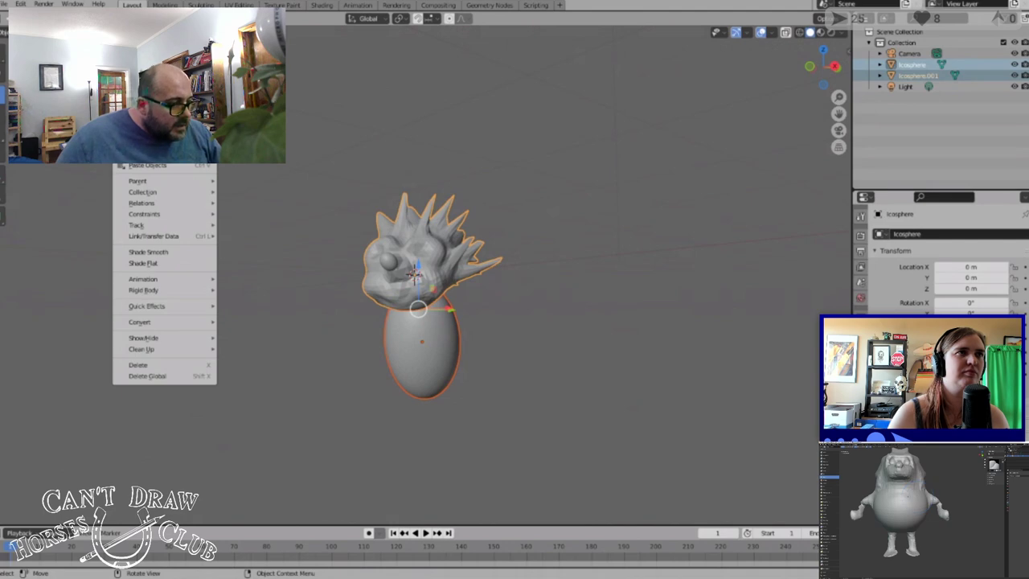
{"action": "left_click", "coordinate": [161, 157]}
{"action": "left_click", "coordinate": [207, 5]}
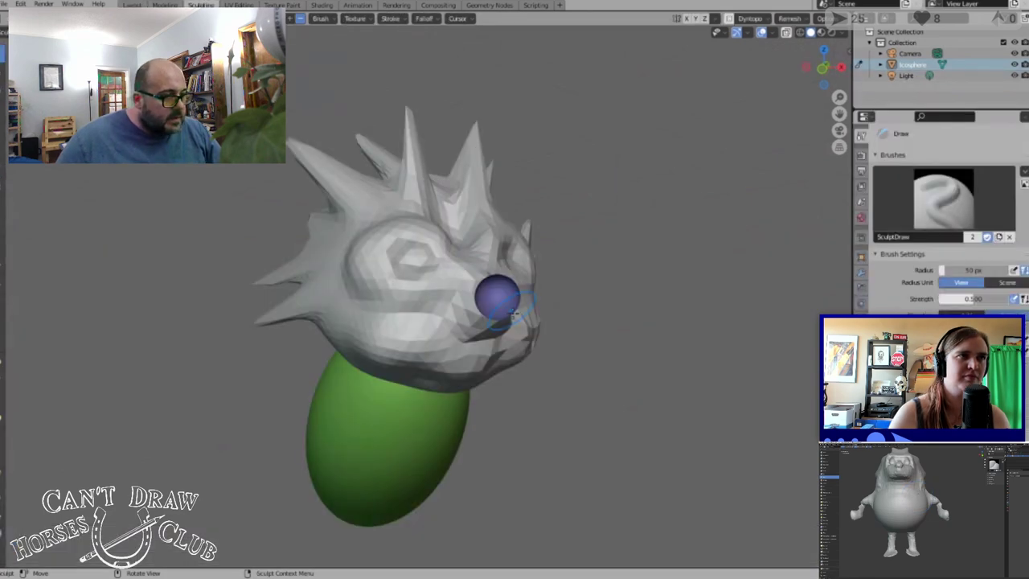
Carve into the underside of the green body with the Draw brush in subtract mode
{"action": "scroll", "coordinate": [553, 296], "scroll_direction": "up", "scroll_amount": 5}
{"action": "mouse_move", "coordinate": [553, 296]}
{"action": "middle_mouse_down"}
{"action": "mouse_move", "coordinate": [427, 320]}
{"action": "mouse_move", "coordinate": [540, 351]}
{"action": "mouse_move", "coordinate": [397, 321]}
{"action": "middle_mouse_up"}
{"action": "scroll", "coordinate": [473, 339], "scroll_direction": "up", "scroll_amount": 2}
{"action": "scroll", "coordinate": [473, 339], "scroll_direction": "down", "scroll_amount": 8}
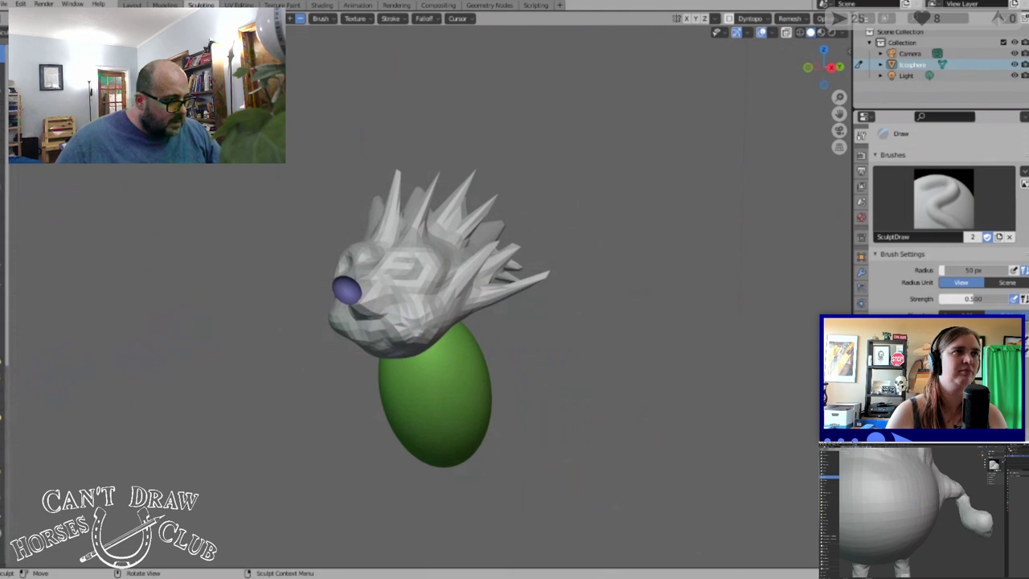
{"action": "mouse_move", "coordinate": [753, 470]}
{"action": "middle_mouse_down"}
{"action": "mouse_move", "coordinate": [753, 427]}
{"action": "mouse_move", "coordinate": [770, 404]}
{"action": "middle_mouse_up"}
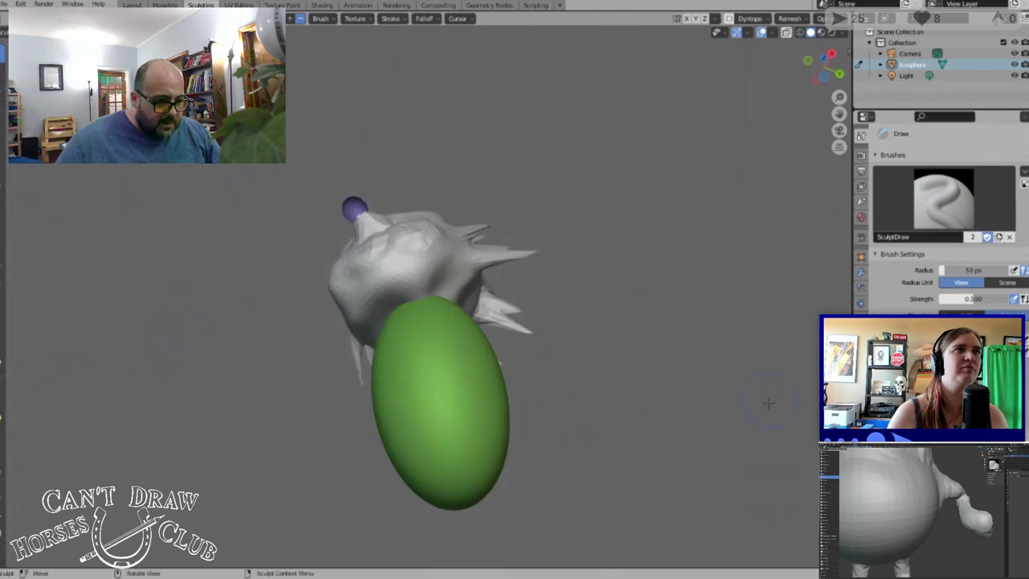
{"action": "scroll", "coordinate": [760, 418], "scroll_direction": "up", "scroll_amount": 3}
{"action": "scroll", "coordinate": [746, 430], "scroll_direction": "down", "scroll_amount": 3}
{"action": "middle_click_drag", "start_coordinate": [682, 479], "coordinate": [711, 426]}
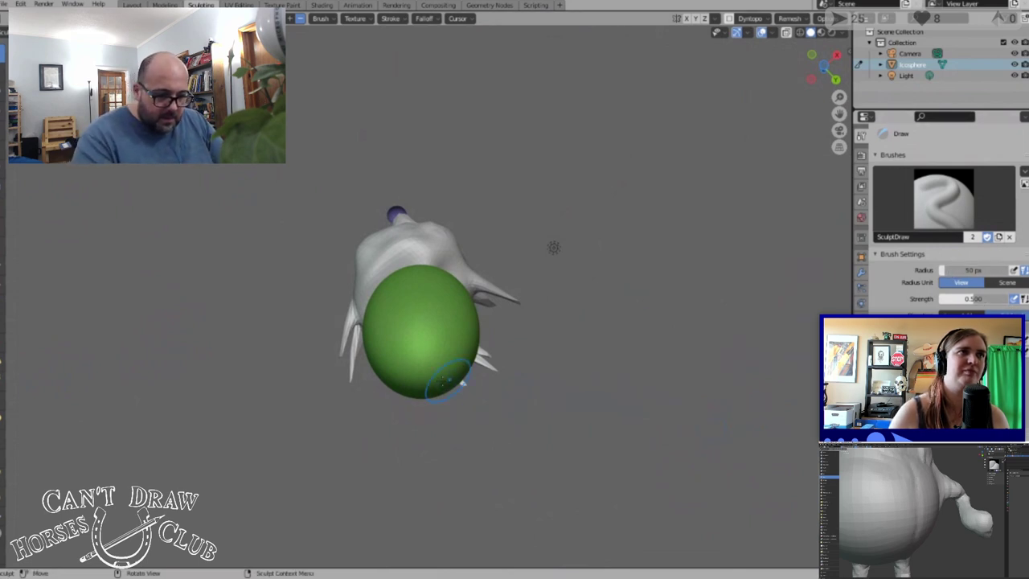
{"action": "left_click_drag", "start_coordinate": [840, 97], "coordinate": [839, 111]}
{"action": "mouse_move", "coordinate": [424, 356]}
{"action": "left_mouse_down"}
{"action": "mouse_move", "coordinate": [394, 339]}
{"action": "mouse_move", "coordinate": [434, 325]}
{"action": "mouse_move", "coordinate": [394, 353]}
{"action": "mouse_move", "coordinate": [427, 367]}
{"action": "mouse_move", "coordinate": [421, 345]}
{"action": "left_mouse_up"}
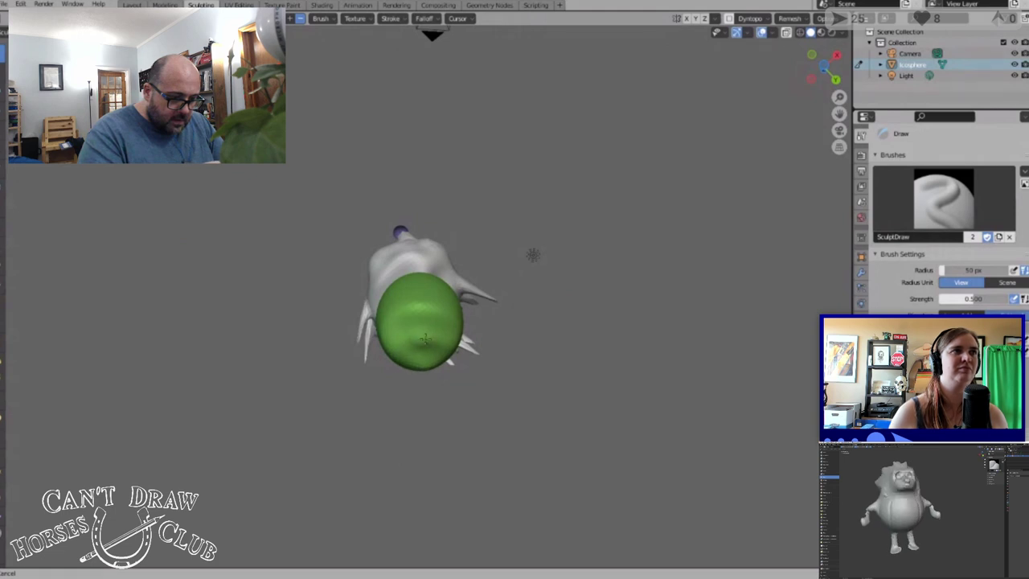
Switch the Draw brush to add mode and build up a rounded belly on the front of the body
{"action": "left_click_drag", "start_coordinate": [825, 71], "coordinate": [499, 333]}
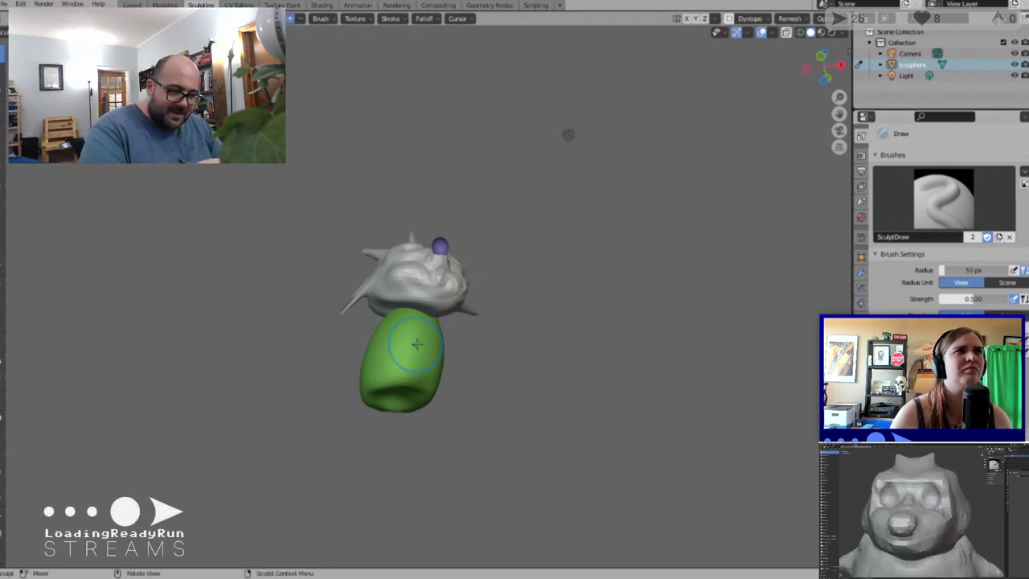
{"action": "left_click_drag", "start_coordinate": [417, 347], "coordinate": [408, 378]}
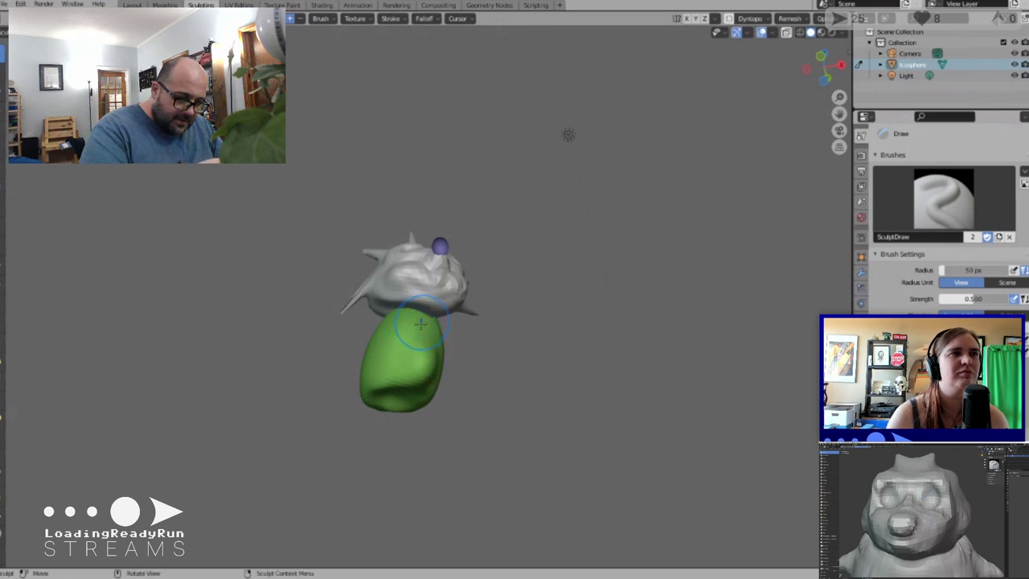
{"action": "left_click_drag", "start_coordinate": [412, 340], "coordinate": [404, 369]}
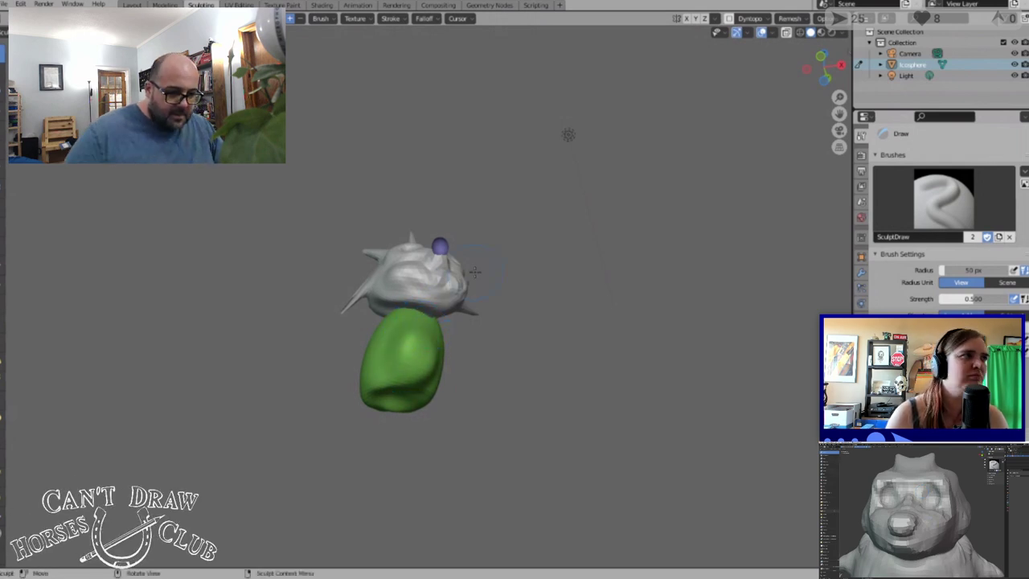
Set the Draw brush to subtract and carve down the front of the belly to its lower edge
{"action": "mouse_move", "coordinate": [499, 244]}
{"action": "middle_mouse_down"}
{"action": "mouse_move", "coordinate": [489, 236]}
{"action": "mouse_move", "coordinate": [362, 302]}
{"action": "mouse_move", "coordinate": [265, 302]}
{"action": "mouse_move", "coordinate": [394, 264]}
{"action": "middle_mouse_up"}
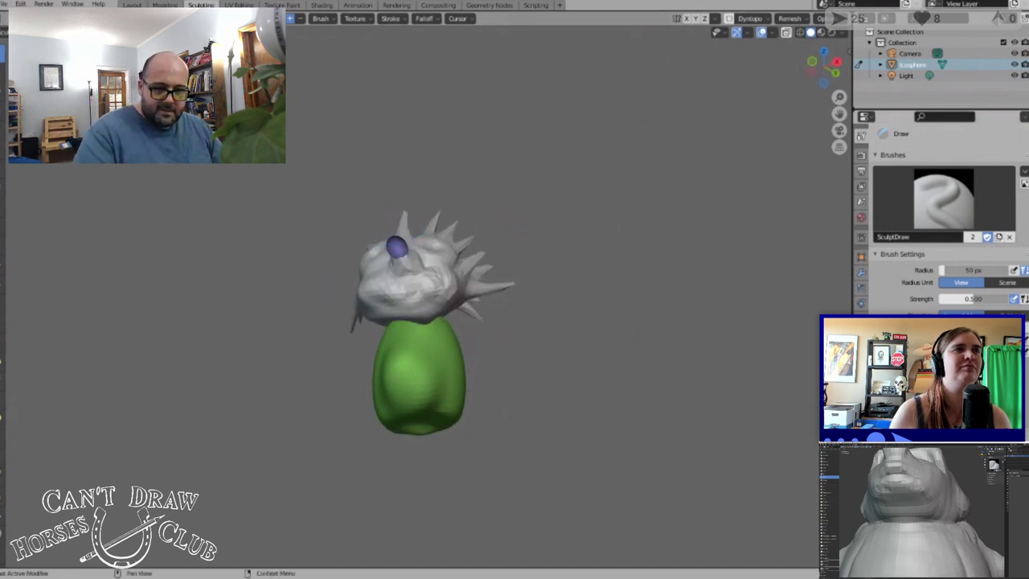
{"action": "left_click_drag", "start_coordinate": [409, 415], "coordinate": [414, 423]}
{"action": "mouse_move", "coordinate": [404, 368]}
{"action": "left_mouse_down"}
{"action": "mouse_move", "coordinate": [409, 412]}
{"action": "mouse_move", "coordinate": [425, 426]}
{"action": "left_mouse_up"}
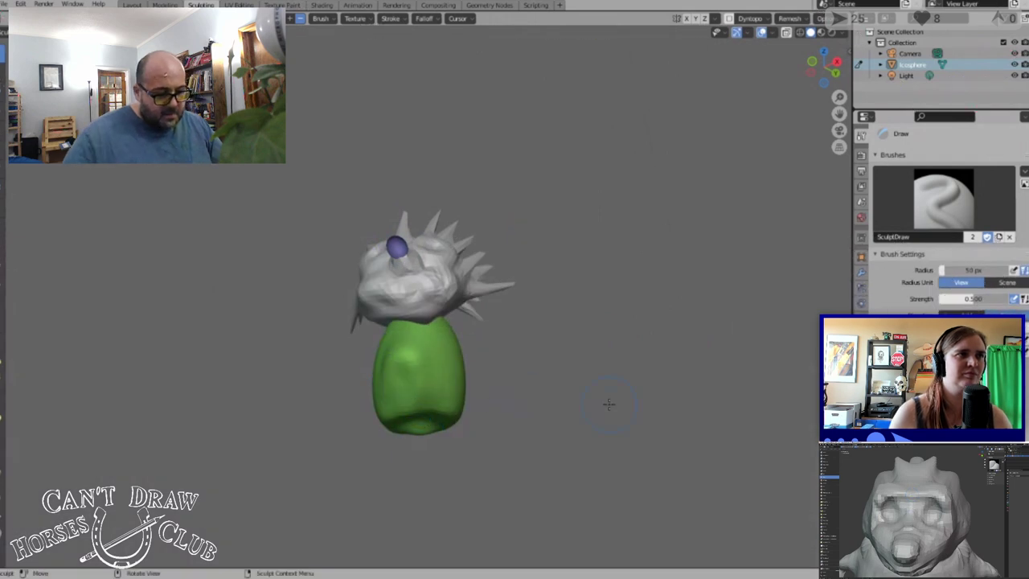
Switch to the Elastic Deform brush and pull the lower back of the body downward
{"action": "mouse_move", "coordinate": [609, 405]}
{"action": "middle_mouse_down"}
{"action": "mouse_move", "coordinate": [510, 451]}
{"action": "mouse_move", "coordinate": [521, 450]}
{"action": "middle_mouse_up"}
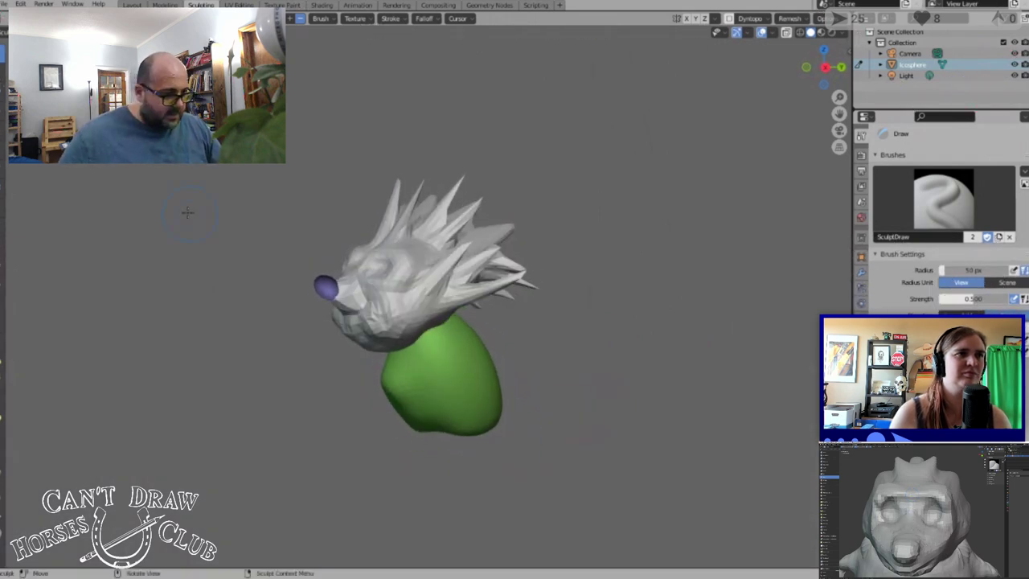
{"action": "left_click", "coordinate": [2, 381]}
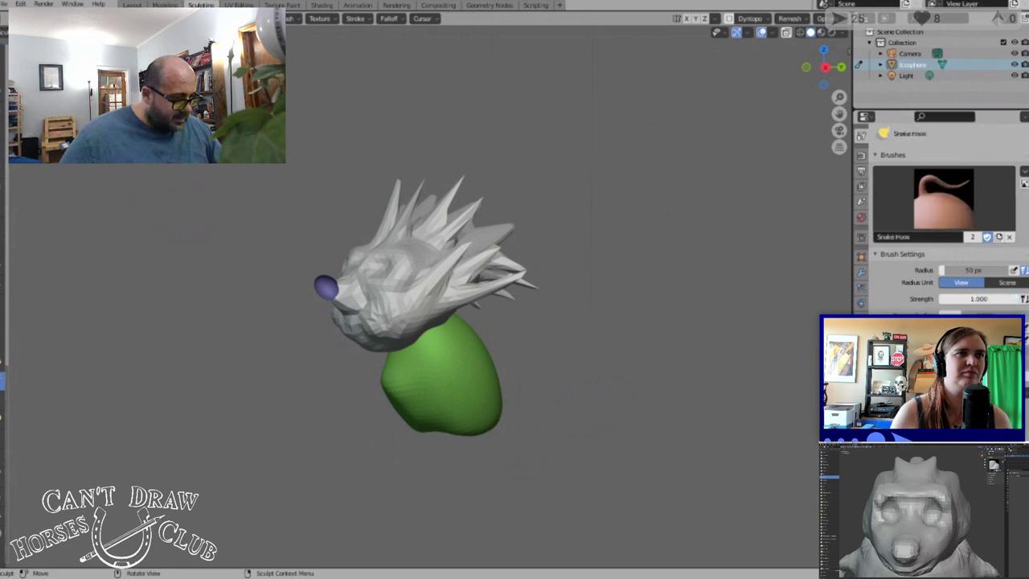
{"action": "left_click", "coordinate": [2, 361]}
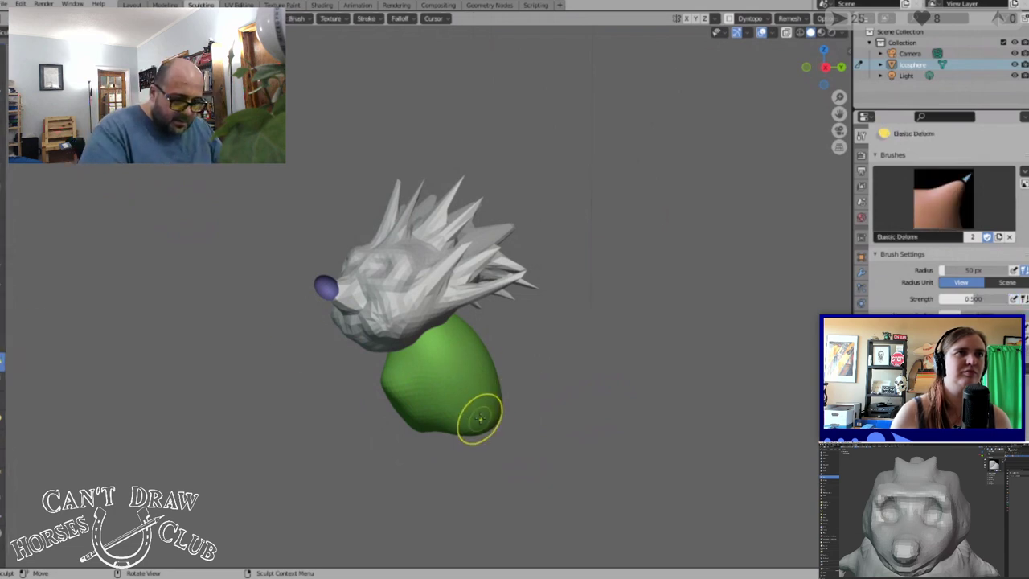
{"action": "left_click_drag", "start_coordinate": [480, 417], "coordinate": [498, 487]}
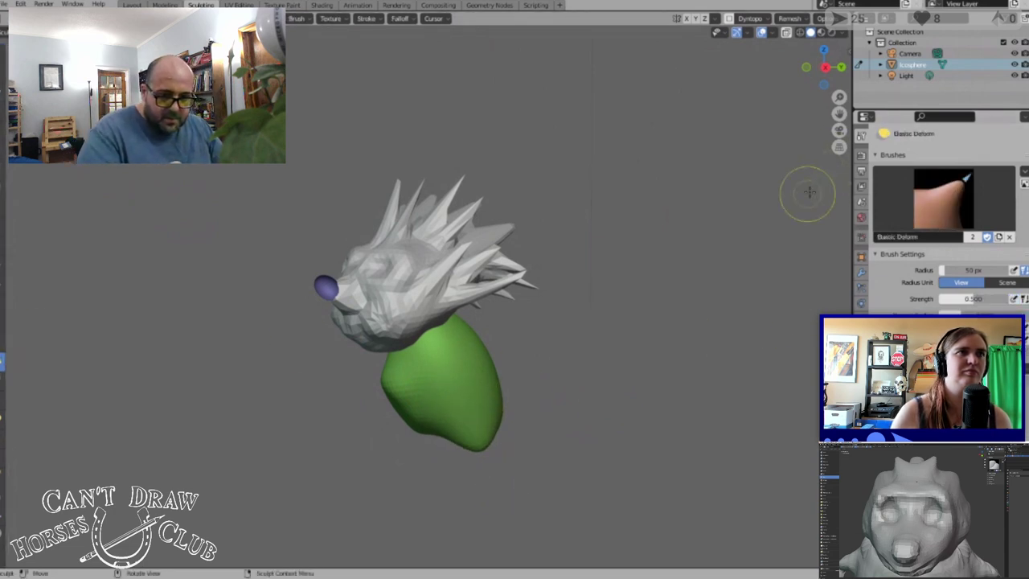
Undo a long Elastic Deform pull on the body's base and reshape its lower back with a shorter stroke
{"action": "mouse_move", "coordinate": [826, 66]}
{"action": "left_mouse_down"}
{"action": "mouse_move", "coordinate": [707, 50]}
{"action": "mouse_move", "coordinate": [558, 67]}
{"action": "mouse_move", "coordinate": [535, 48]}
{"action": "mouse_move", "coordinate": [544, 184]}
{"action": "mouse_move", "coordinate": [527, 251]}
{"action": "left_mouse_up"}
{"action": "left_click_drag", "start_coordinate": [479, 447], "coordinate": [432, 540]}
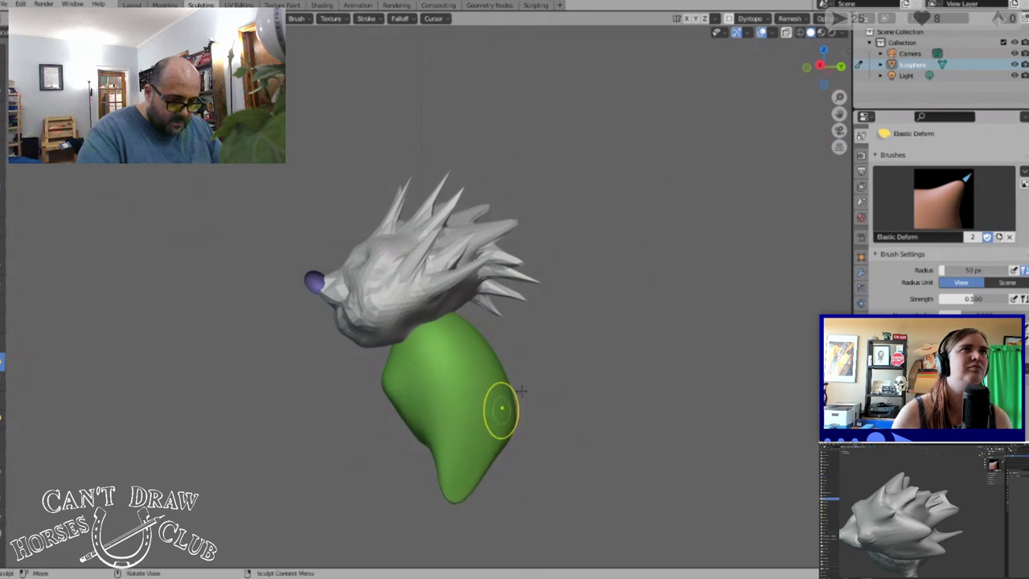
{"action": "key", "text": "ctrl+z"}
{"action": "key", "text": "ctrl+z"}
{"action": "left_click_drag", "start_coordinate": [475, 459], "coordinate": [488, 437]}
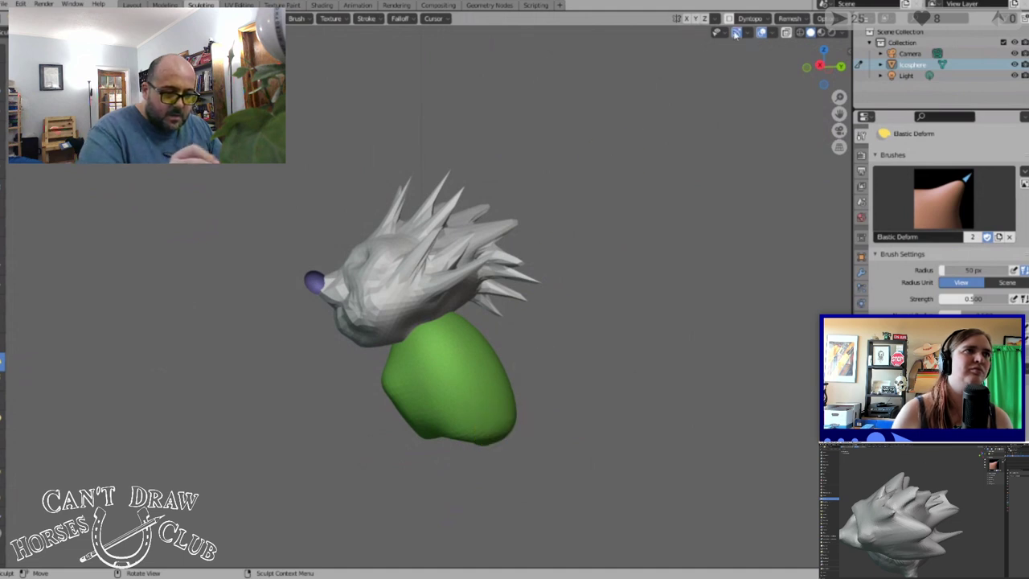
Switch to the Snake Hook brush and pull two legs down from the body's base, redoing misplaced strokes
{"action": "mouse_move", "coordinate": [819, 64]}
{"action": "left_mouse_down"}
{"action": "mouse_move", "coordinate": [805, 69]}
{"action": "mouse_move", "coordinate": [828, 64]}
{"action": "mouse_move", "coordinate": [839, 45]}
{"action": "left_mouse_up"}
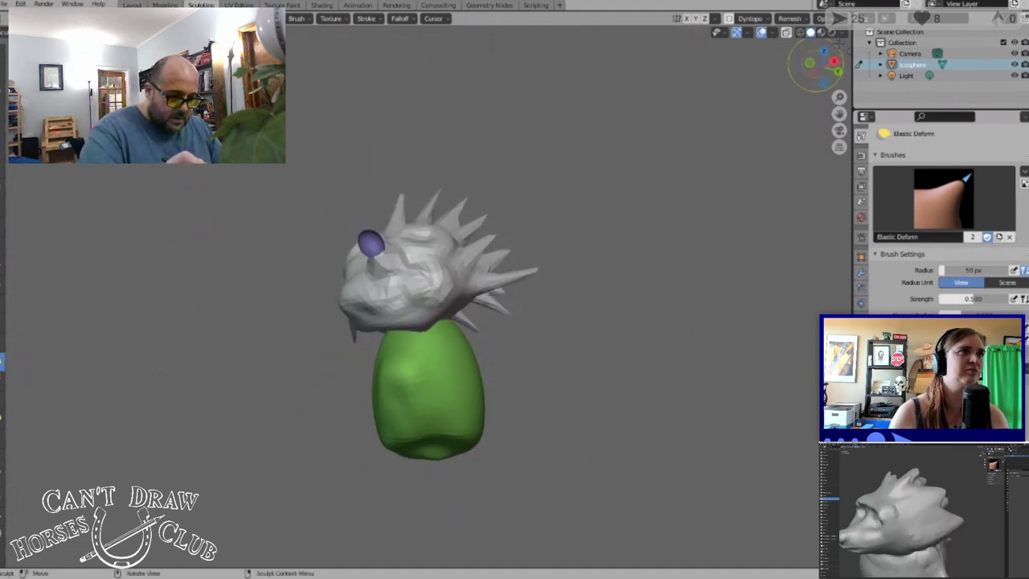
{"action": "left_click", "coordinate": [2, 381]}
{"action": "left_click_drag", "start_coordinate": [463, 434], "coordinate": [474, 507]}
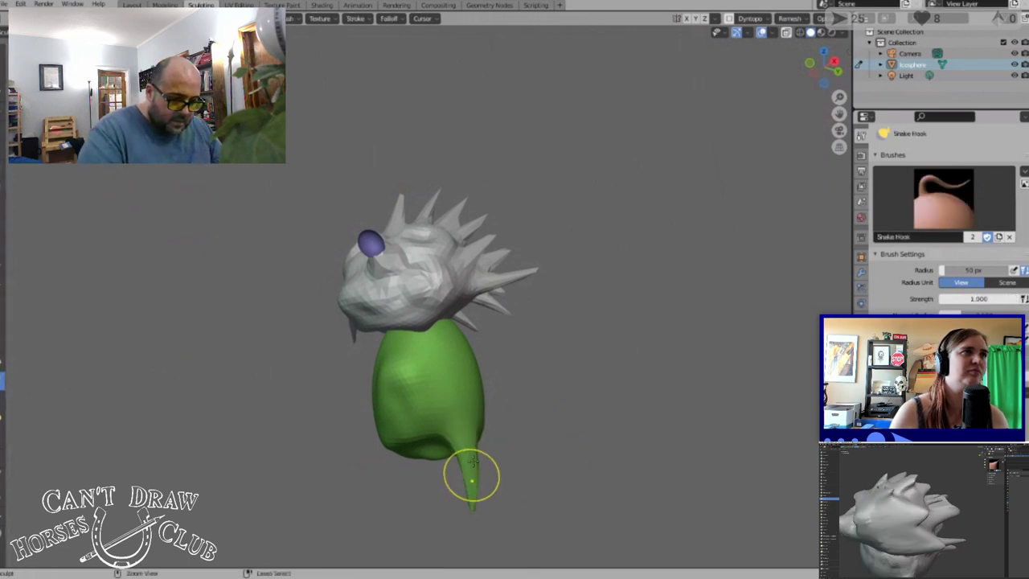
{"action": "key", "text": "ctrl+z"}
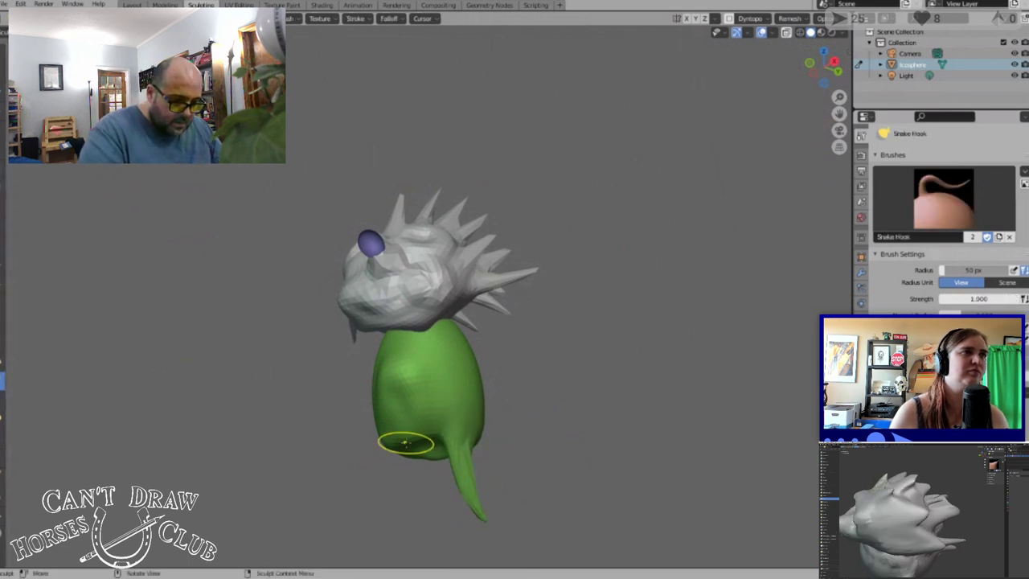
{"action": "left_click_drag", "start_coordinate": [406, 443], "coordinate": [359, 521]}
{"action": "key", "text": "ctrl+z"}
{"action": "mouse_move", "coordinate": [408, 426]}
{"action": "left_mouse_down"}
{"action": "mouse_move", "coordinate": [344, 471]}
{"action": "mouse_move", "coordinate": [342, 496]}
{"action": "left_mouse_up"}
Try to pull an arm outward from each side of the upper body with the Snake Hook brush
{"action": "left_click_drag", "start_coordinate": [457, 349], "coordinate": [541, 322]}
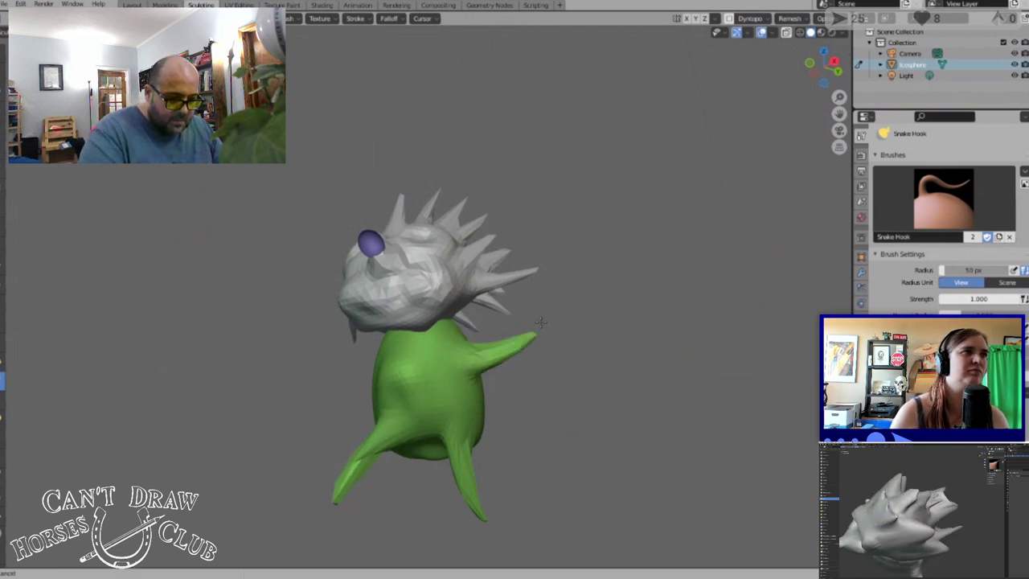
{"action": "key", "text": "ctrl+z"}
{"action": "left_click_drag", "start_coordinate": [481, 353], "coordinate": [545, 346]}
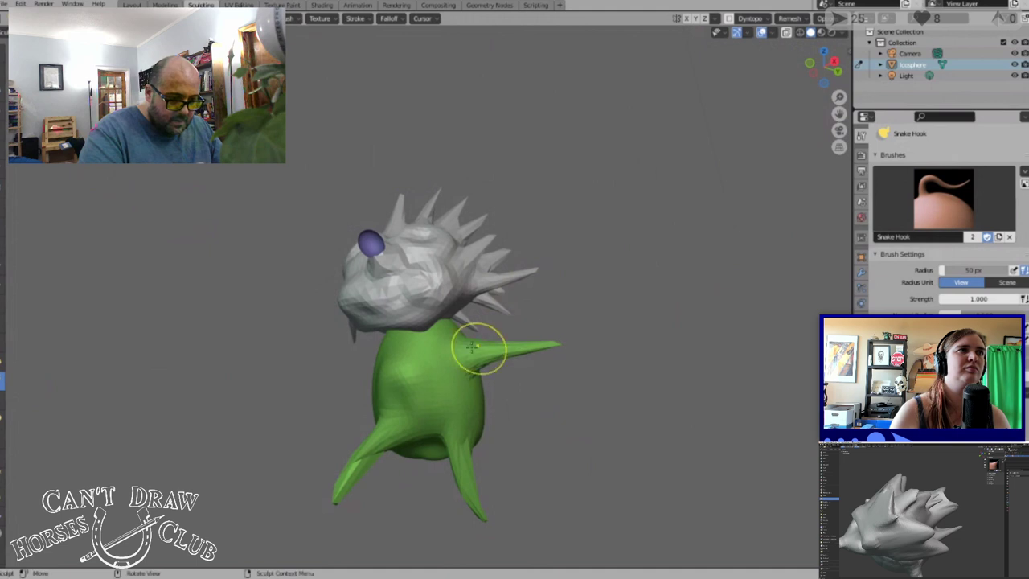
{"action": "mouse_move", "coordinate": [728, 188]}
{"action": "middle_mouse_down"}
{"action": "mouse_move", "coordinate": [700, 135]}
{"action": "mouse_move", "coordinate": [547, 184]}
{"action": "mouse_move", "coordinate": [530, 154]}
{"action": "mouse_move", "coordinate": [489, 299]}
{"action": "middle_mouse_up"}
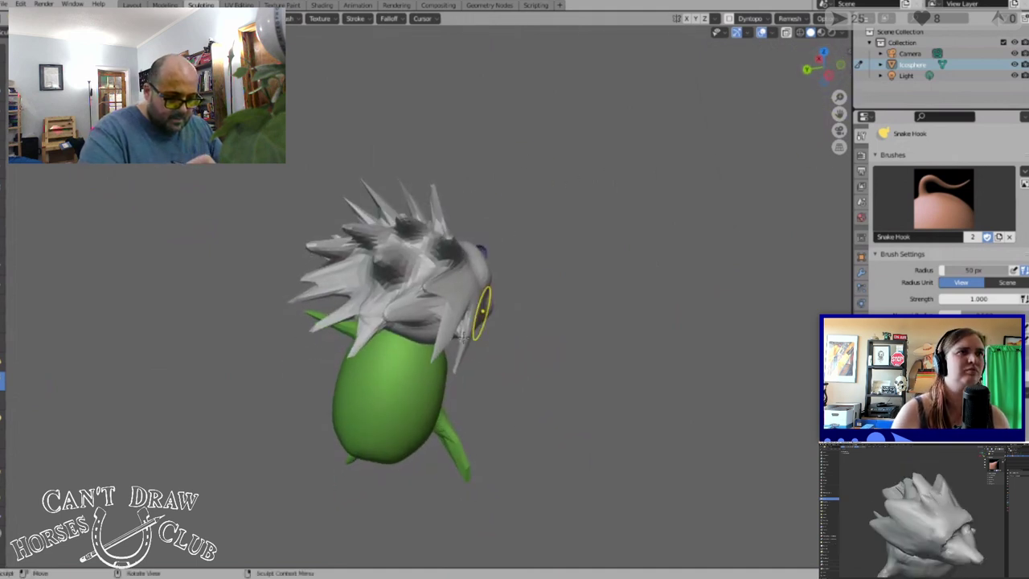
{"action": "left_click_drag", "start_coordinate": [432, 365], "coordinate": [527, 387]}
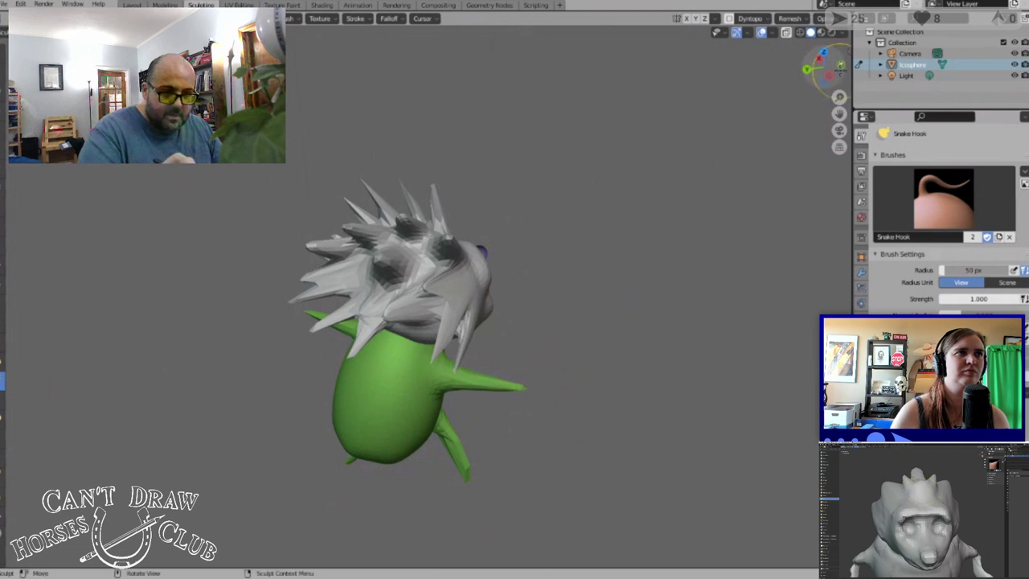
Undo the arms and the splayed leg, and pull a straighter replacement leg down from the base
{"action": "mouse_move", "coordinate": [822, 66]}
{"action": "left_mouse_down"}
{"action": "mouse_move", "coordinate": [775, 85]}
{"action": "mouse_move", "coordinate": [578, 76]}
{"action": "mouse_move", "coordinate": [567, 49]}
{"action": "mouse_move", "coordinate": [577, 32]}
{"action": "mouse_move", "coordinate": [653, 35]}
{"action": "mouse_move", "coordinate": [671, 78]}
{"action": "mouse_move", "coordinate": [634, 46]}
{"action": "mouse_move", "coordinate": [661, 29]}
{"action": "mouse_move", "coordinate": [670, 56]}
{"action": "mouse_move", "coordinate": [630, 202]}
{"action": "mouse_move", "coordinate": [632, 222]}
{"action": "mouse_move", "coordinate": [662, 255]}
{"action": "mouse_move", "coordinate": [568, 341]}
{"action": "left_mouse_up"}
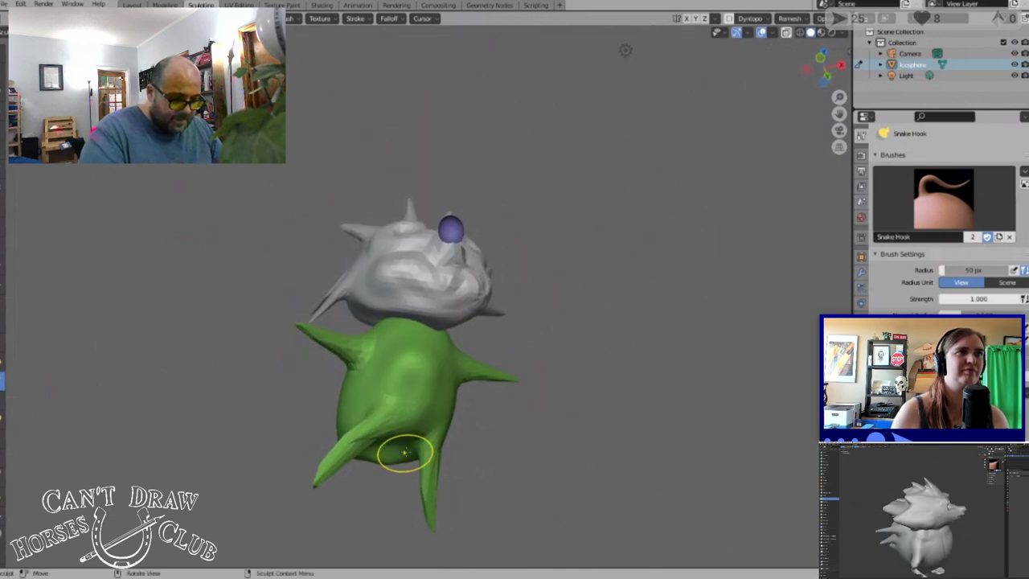
{"action": "key", "text": "ctrl+z"}
{"action": "key", "text": "ctrl+z"}
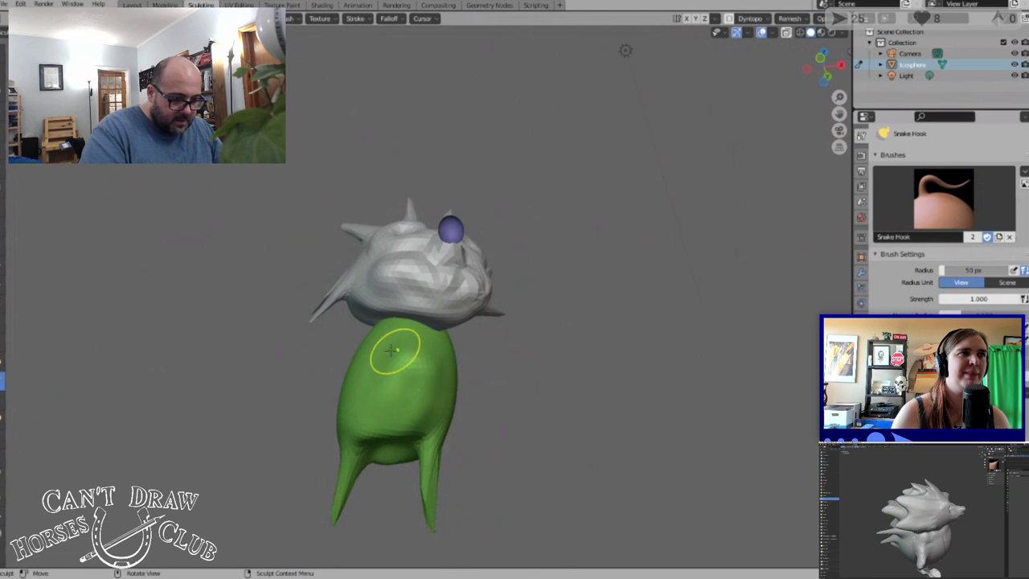
{"action": "left_click_drag", "start_coordinate": [372, 348], "coordinate": [278, 356]}
{"action": "key", "text": "ctrl+z"}
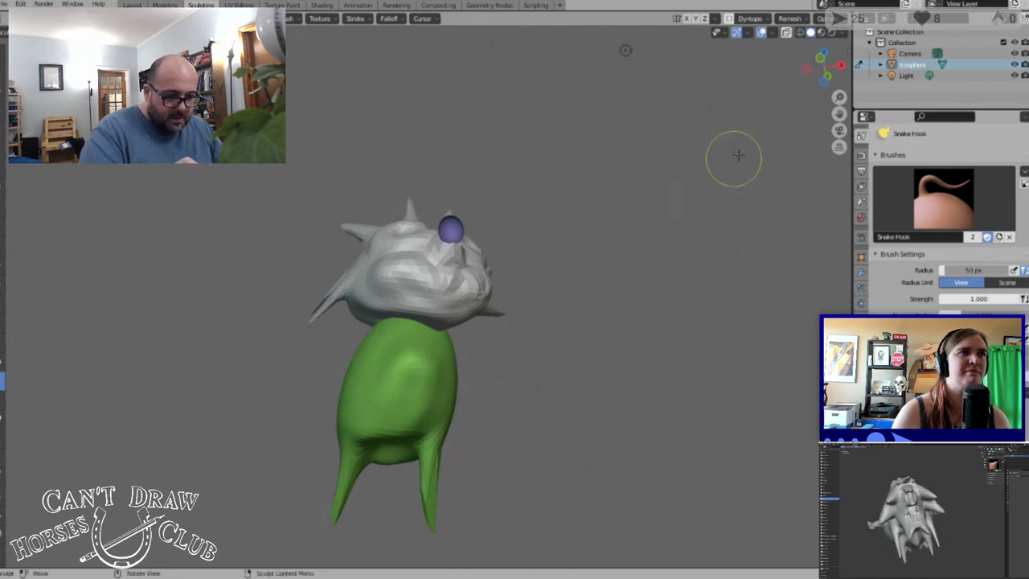
Pull a tapered arm out from each side of the upper body with the Snake Hook brush
{"action": "left_click_drag", "start_coordinate": [829, 68], "coordinate": [735, 119]}
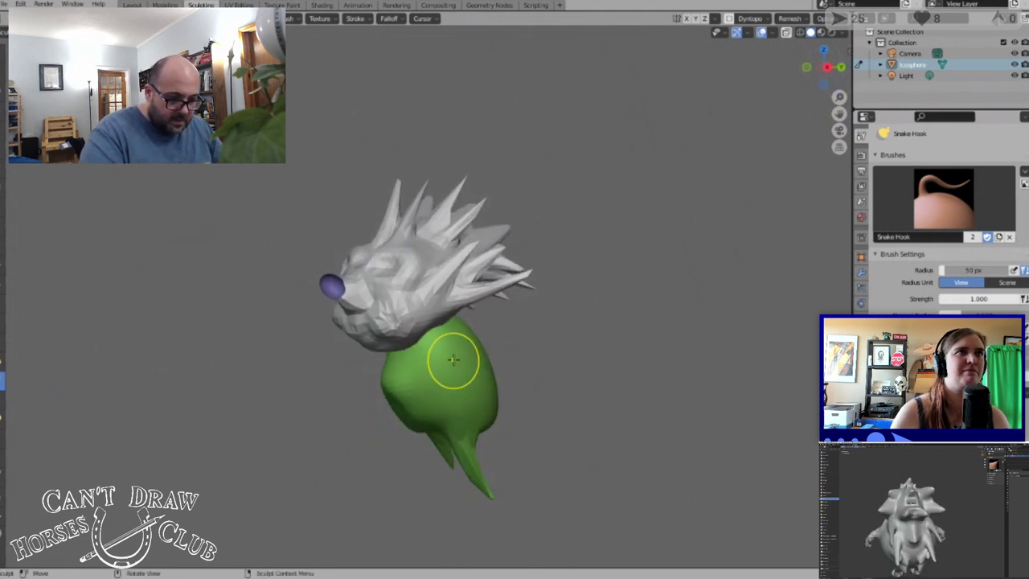
{"action": "left_click_drag", "start_coordinate": [521, 381], "coordinate": [530, 382]}
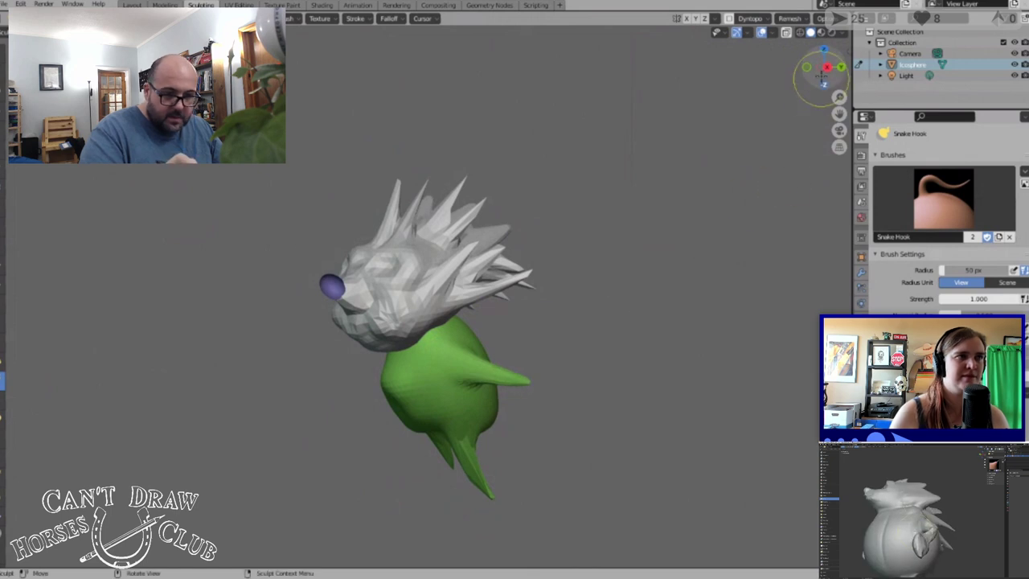
{"action": "mouse_move", "coordinate": [824, 71]}
{"action": "left_mouse_down"}
{"action": "mouse_move", "coordinate": [728, 113]}
{"action": "mouse_move", "coordinate": [613, 143]}
{"action": "mouse_move", "coordinate": [571, 105]}
{"action": "mouse_move", "coordinate": [615, 55]}
{"action": "left_mouse_up"}
{"action": "left_click_drag", "start_coordinate": [406, 371], "coordinate": [484, 404]}
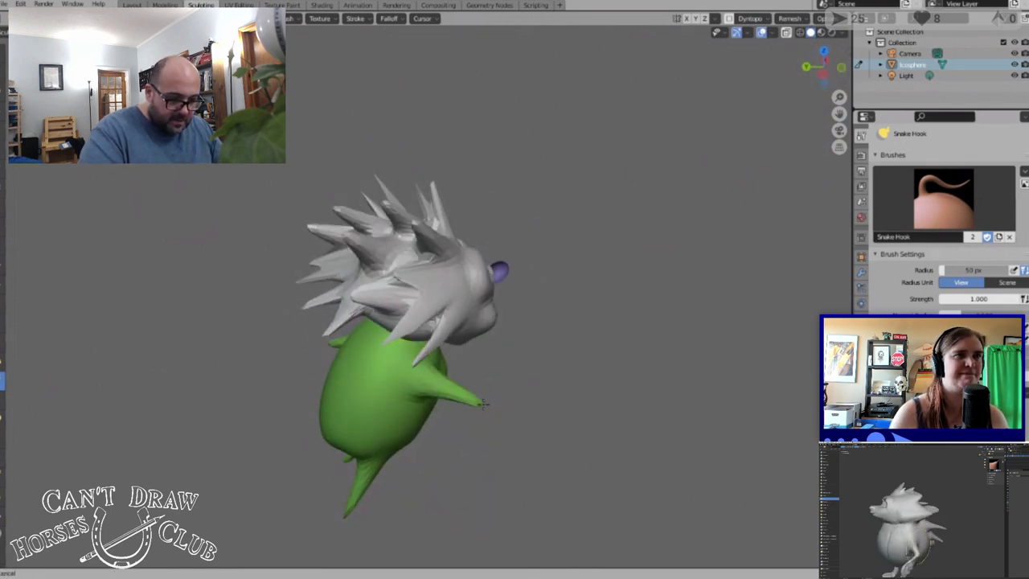
{"action": "mouse_move", "coordinate": [822, 69]}
{"action": "left_mouse_down"}
{"action": "mouse_move", "coordinate": [767, 86]}
{"action": "mouse_move", "coordinate": [633, 34]}
{"action": "mouse_move", "coordinate": [648, 565]}
{"action": "mouse_move", "coordinate": [658, 149]}
{"action": "mouse_move", "coordinate": [634, 67]}
{"action": "mouse_move", "coordinate": [593, 60]}
{"action": "mouse_move", "coordinate": [630, 56]}
{"action": "mouse_move", "coordinate": [608, 59]}
{"action": "left_mouse_up"}
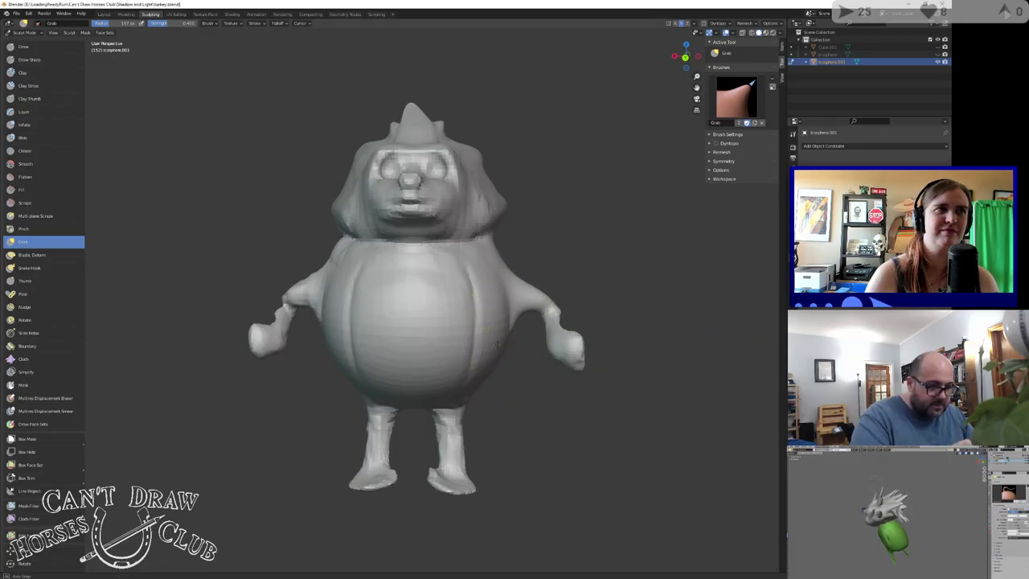
View the round-bellied character in the Texture Paint workspace and return to the Sculpting workspace
{"action": "mouse_move", "coordinate": [528, 340]}
{"action": "middle_mouse_down"}
{"action": "mouse_move", "coordinate": [580, 354]}
{"action": "mouse_move", "coordinate": [438, 358]}
{"action": "mouse_move", "coordinate": [466, 352]}
{"action": "middle_mouse_up"}
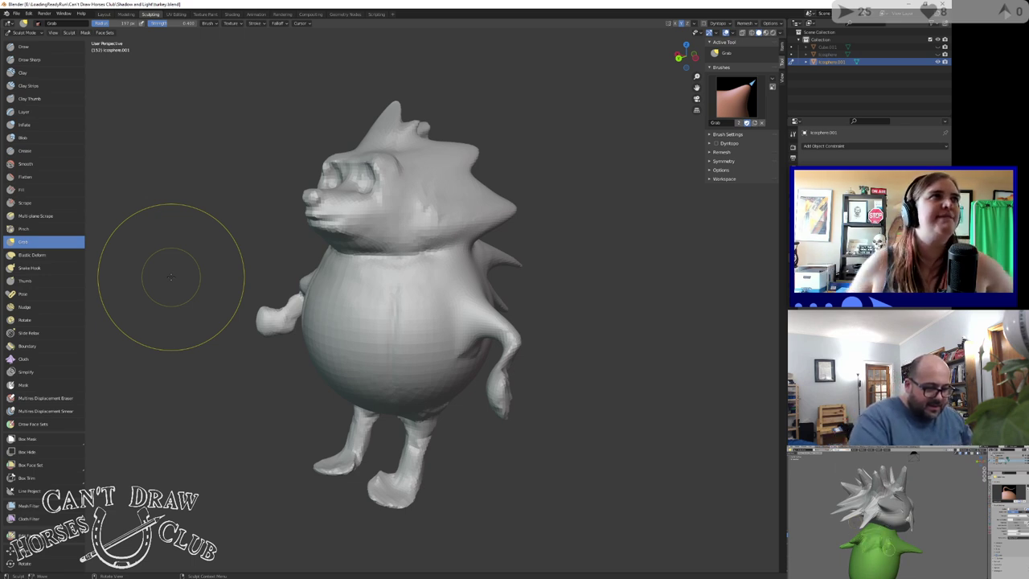
{"action": "left_click", "coordinate": [206, 15]}
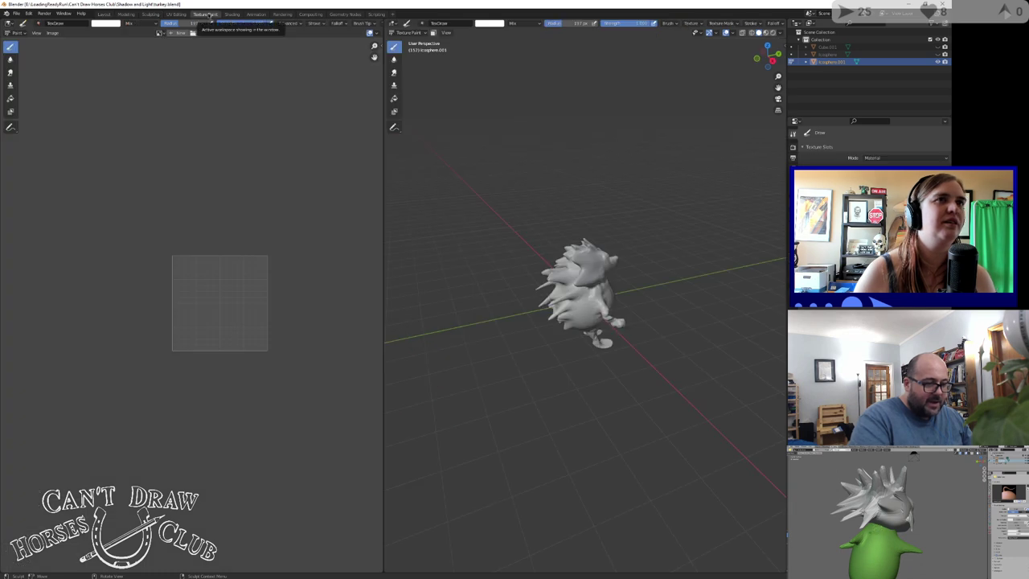
{"action": "middle_click_drag", "start_coordinate": [551, 284], "coordinate": [463, 287]}
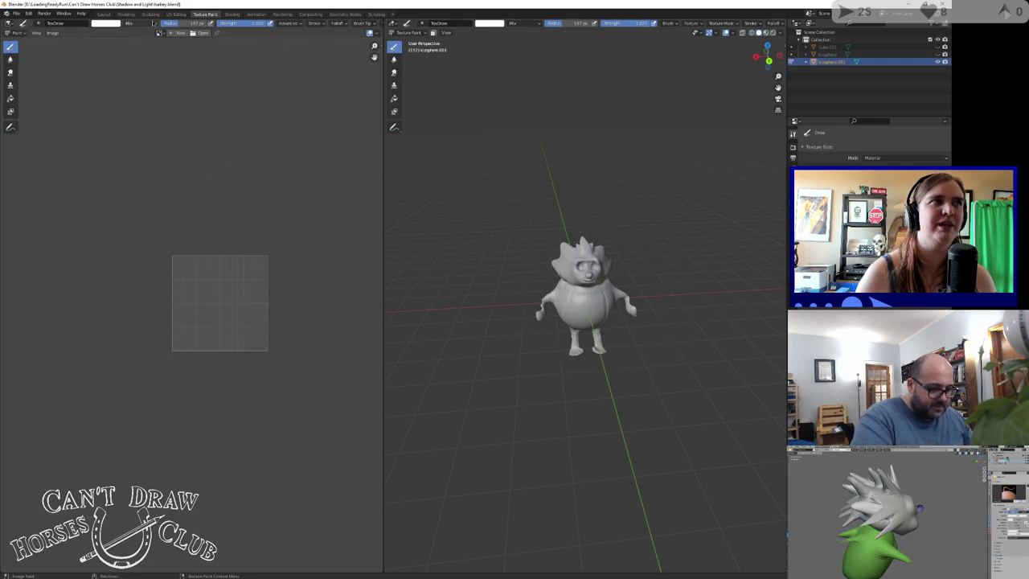
{"action": "left_click", "coordinate": [152, 14]}
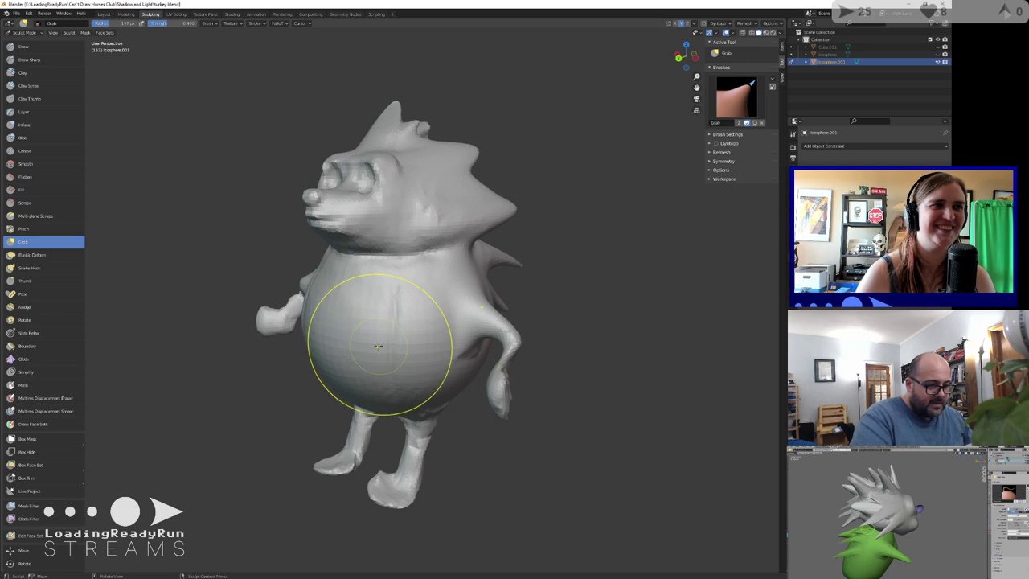
Switch to the Draw brush and build up the flat feet of the round-bellied character into thicker, rounder shapes
{"action": "mouse_move", "coordinate": [379, 349]}
{"action": "middle_mouse_down"}
{"action": "mouse_move", "coordinate": [451, 454]}
{"action": "mouse_move", "coordinate": [396, 346]}
{"action": "middle_mouse_up"}
{"action": "scroll", "coordinate": [453, 470], "scroll_direction": "up", "scroll_amount": 2}
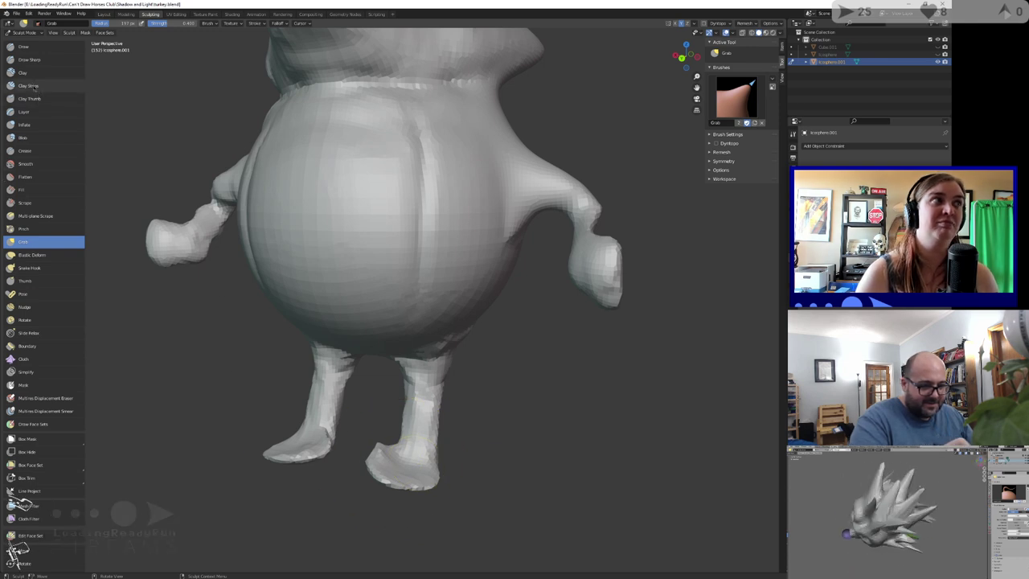
{"action": "left_click", "coordinate": [24, 46]}
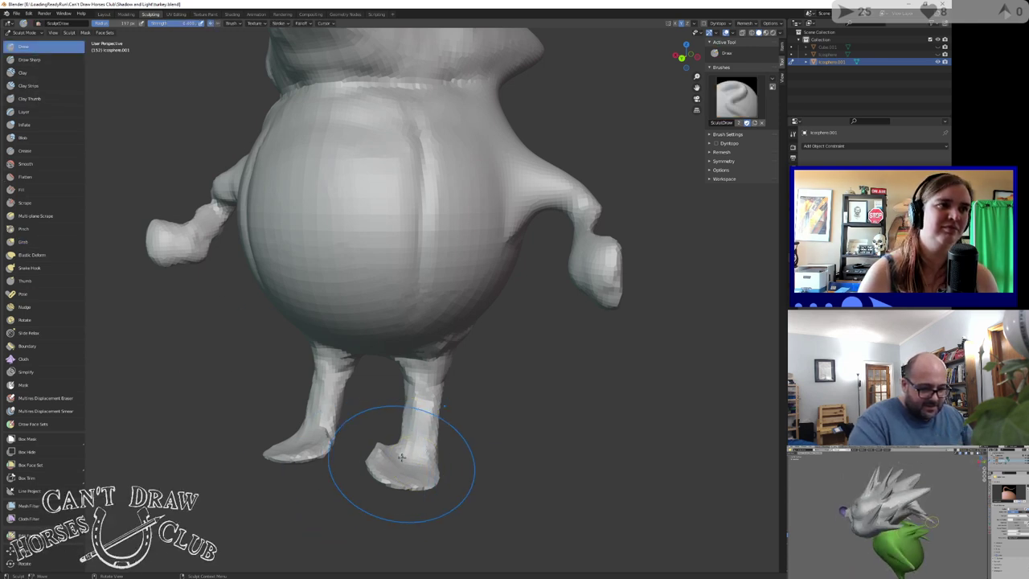
{"action": "left_click_drag", "start_coordinate": [401, 457], "coordinate": [403, 461]}
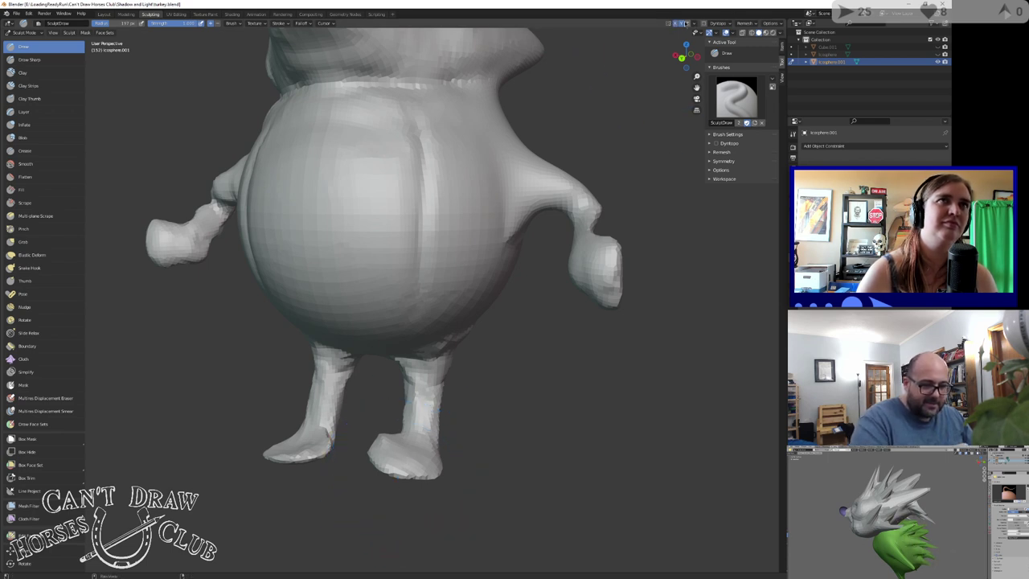
{"action": "left_click", "coordinate": [407, 441]}
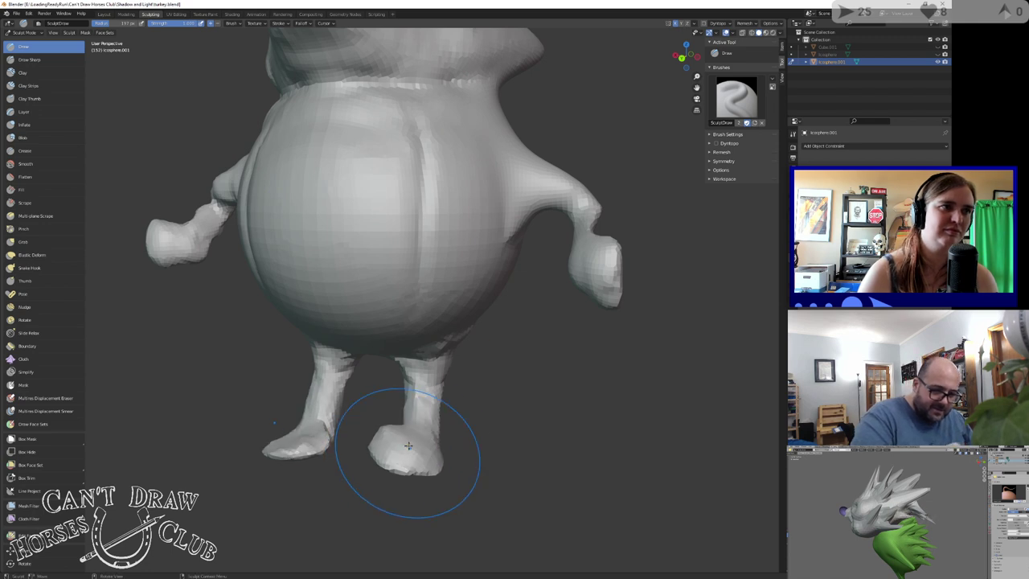
{"action": "left_click", "coordinate": [409, 448]}
{"action": "left_click", "coordinate": [409, 455]}
{"action": "scroll", "coordinate": [474, 450], "scroll_direction": "down", "scroll_amount": 1}
{"action": "middle_click_drag", "start_coordinate": [482, 450], "coordinate": [354, 418]}
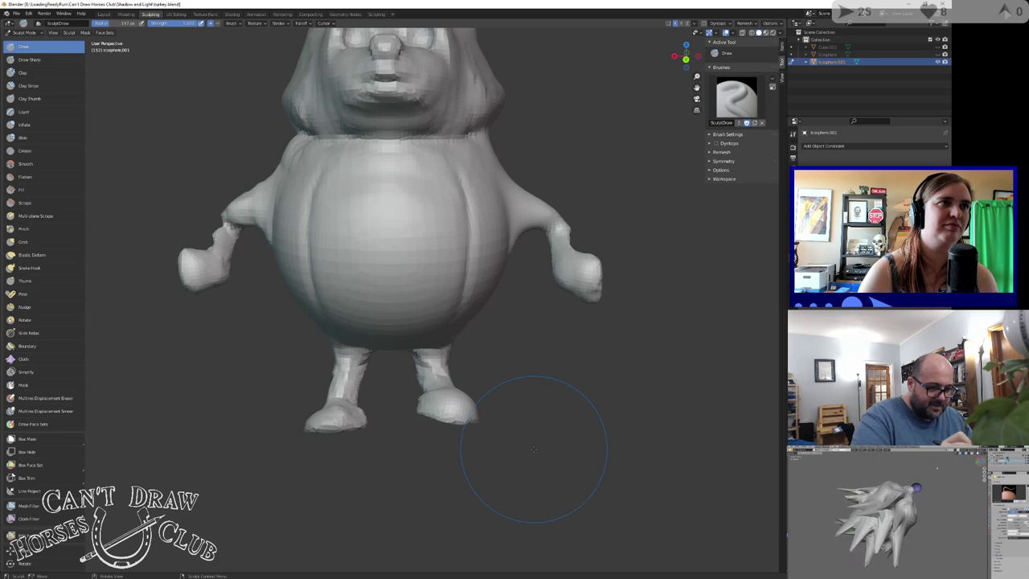
Add volume to the thin elbow of the character's arm with the Draw brush
{"action": "scroll", "coordinate": [535, 448], "scroll_direction": "down", "scroll_amount": 1}
{"action": "mouse_move", "coordinate": [536, 447]}
{"action": "middle_mouse_down"}
{"action": "mouse_move", "coordinate": [534, 458]}
{"action": "mouse_move", "coordinate": [501, 436]}
{"action": "mouse_move", "coordinate": [435, 433]}
{"action": "middle_mouse_up"}
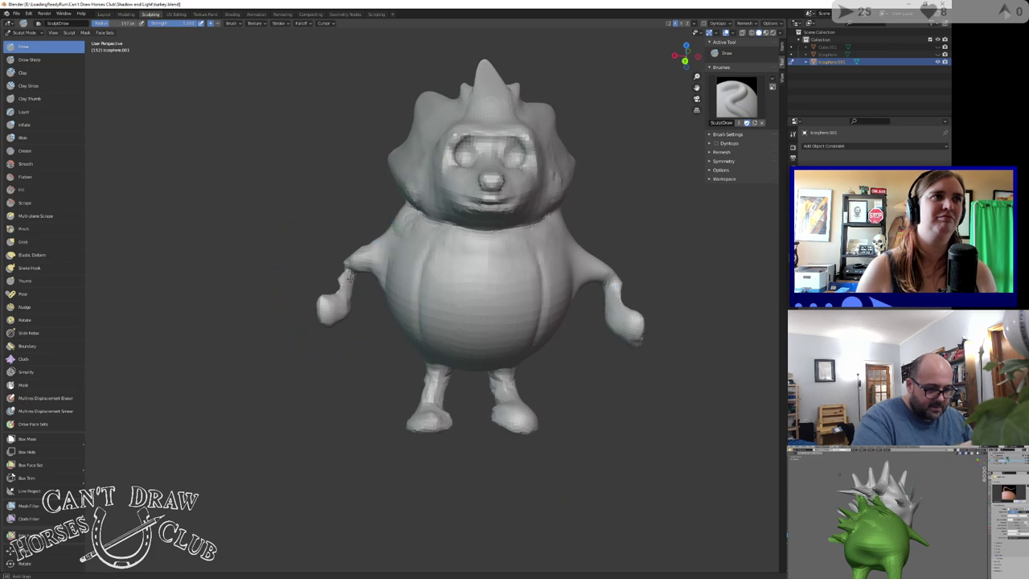
{"action": "middle_click_drag", "start_coordinate": [350, 303], "coordinate": [381, 283]}
{"action": "left_click_drag", "start_coordinate": [362, 277], "coordinate": [352, 281]}
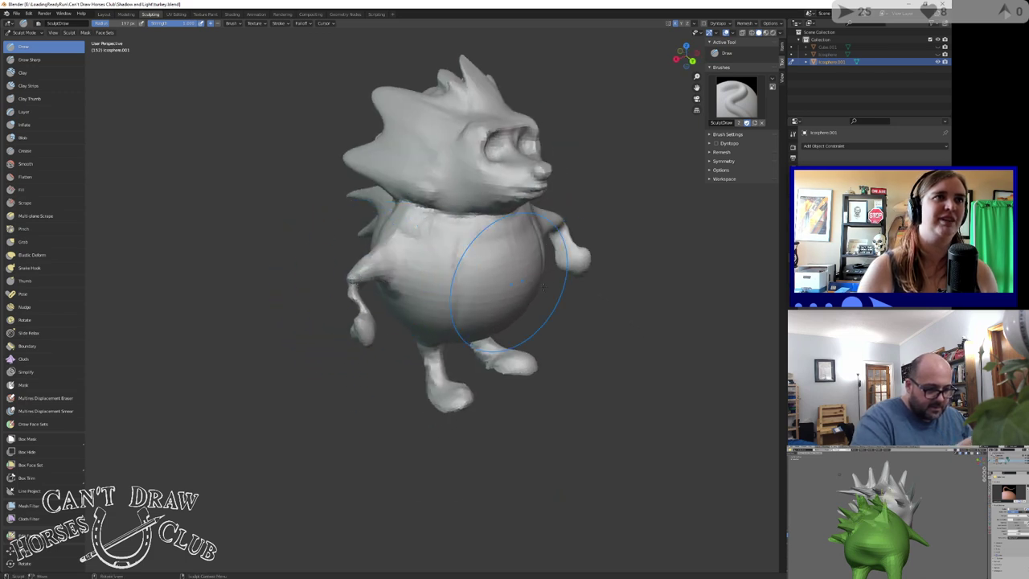
{"action": "middle_click_drag", "start_coordinate": [519, 314], "coordinate": [477, 300]}
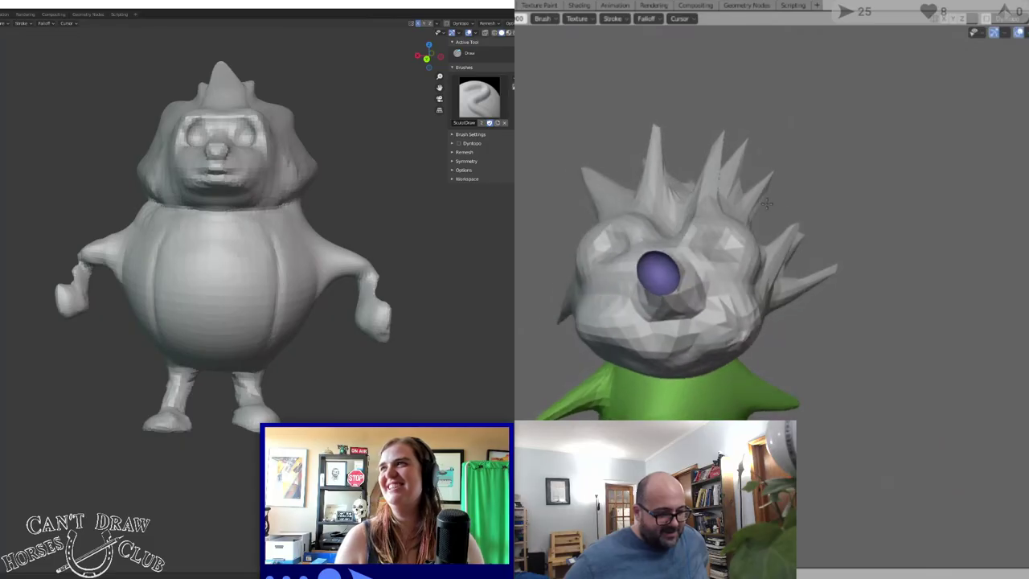
Examine the green-bodied character's spikes, back, arms and legs from all sides, including in the Layout workspace
{"action": "mouse_move", "coordinate": [767, 203]}
{"action": "middle_mouse_down"}
{"action": "mouse_move", "coordinate": [751, 207]}
{"action": "mouse_move", "coordinate": [782, 366]}
{"action": "mouse_move", "coordinate": [636, 346]}
{"action": "middle_mouse_up"}
{"action": "scroll", "coordinate": [751, 207], "scroll_direction": "down", "scroll_amount": 3}
{"action": "left_click_drag", "start_coordinate": [633, 346], "coordinate": [677, 378]}
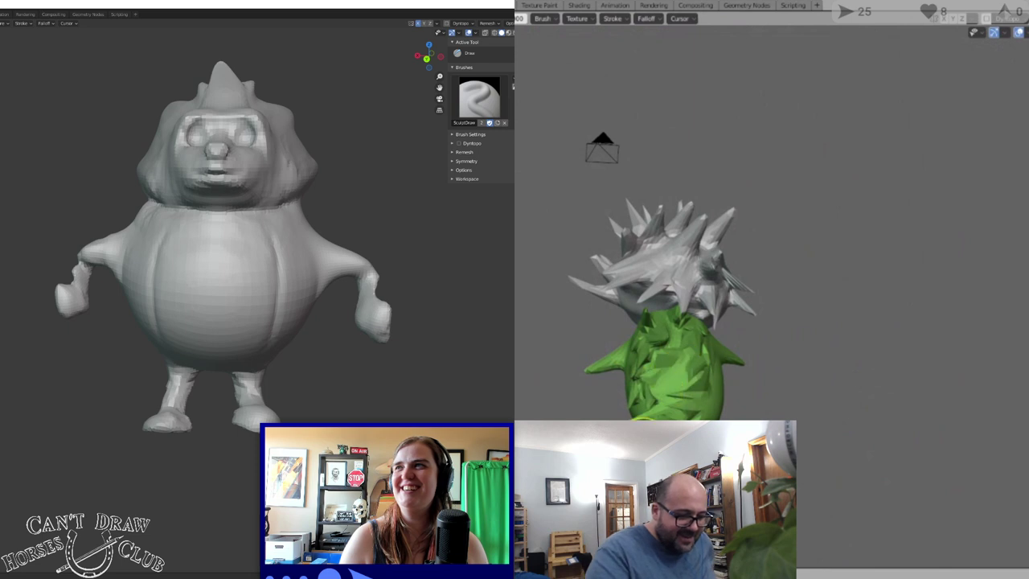
{"action": "middle_click_drag", "start_coordinate": [716, 345], "coordinate": [979, 351]}
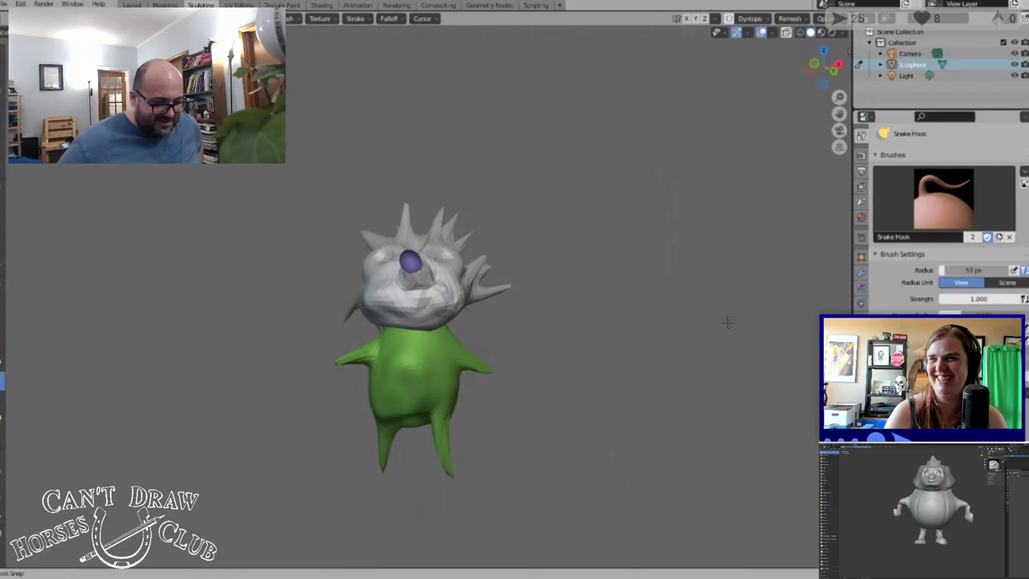
{"action": "middle_click_drag", "start_coordinate": [728, 322], "coordinate": [640, 349]}
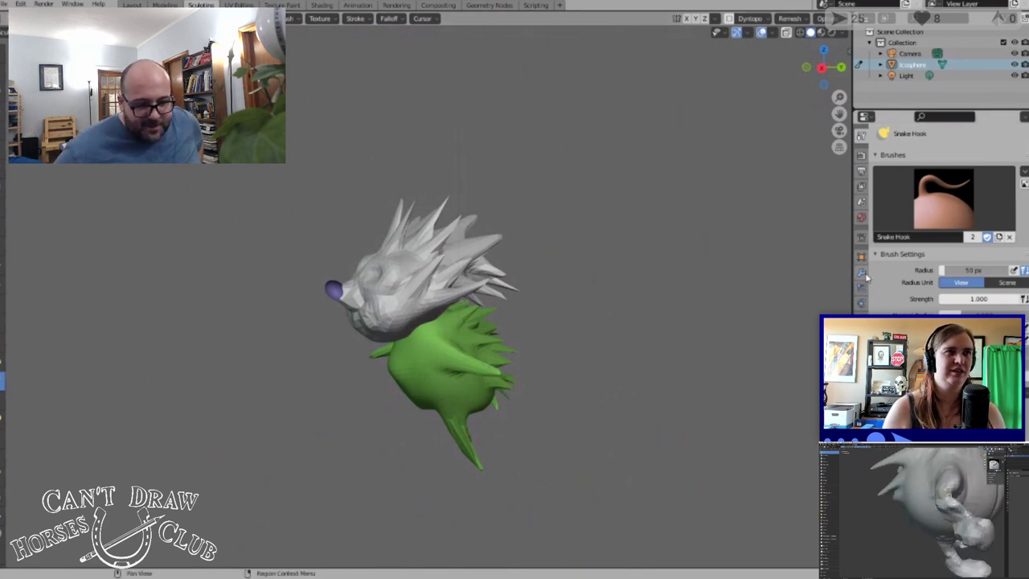
{"action": "middle_click_drag", "start_coordinate": [402, 310], "coordinate": [488, 356]}
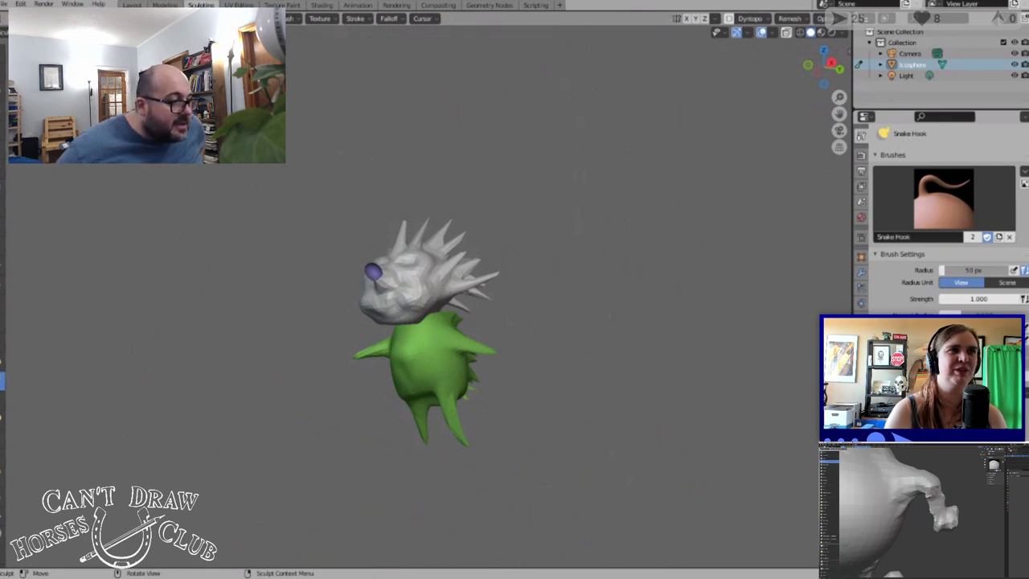
{"action": "left_click", "coordinate": [132, 5]}
{"action": "mouse_move", "coordinate": [483, 402]}
{"action": "middle_mouse_down"}
{"action": "mouse_move", "coordinate": [423, 390]}
{"action": "mouse_move", "coordinate": [507, 408]}
{"action": "mouse_move", "coordinate": [459, 391]}
{"action": "mouse_move", "coordinate": [404, 398]}
{"action": "mouse_move", "coordinate": [503, 386]}
{"action": "middle_mouse_up"}
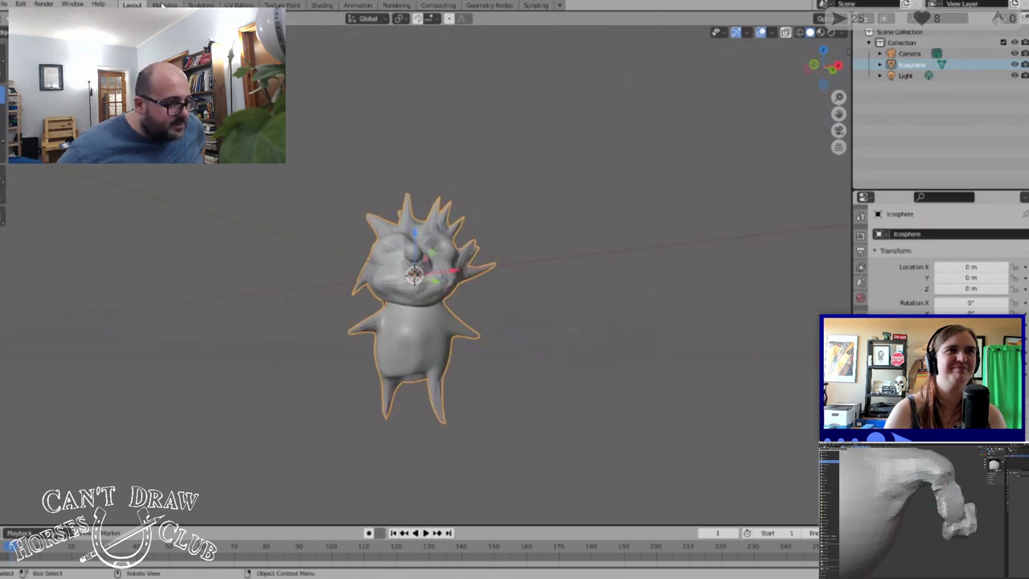
{"action": "left_click", "coordinate": [201, 5]}
Switch to the Pose brush and swing both legs of the green body forward beneath it
{"action": "middle_click_drag", "start_coordinate": [442, 418], "coordinate": [390, 392]}
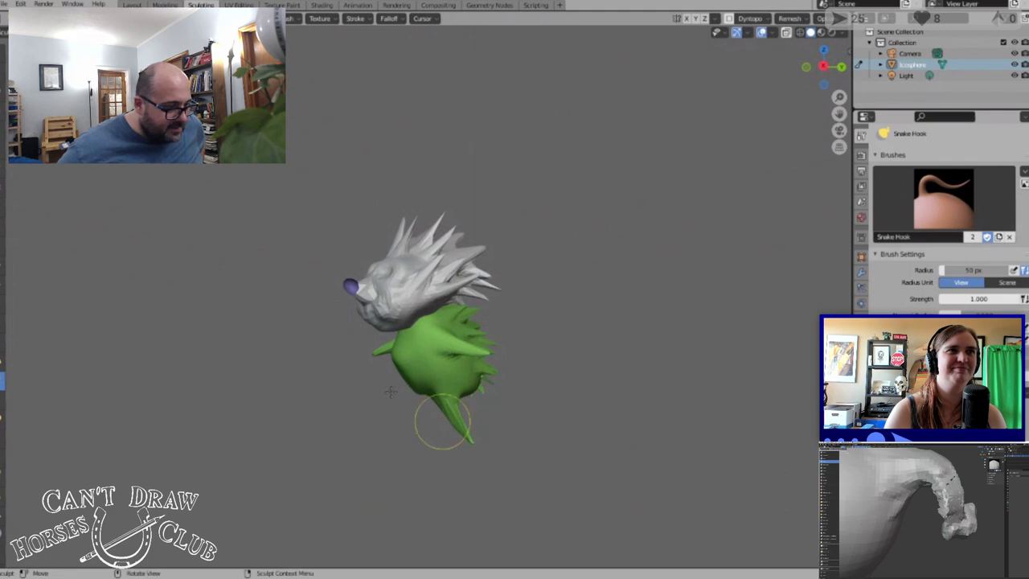
{"action": "left_click", "coordinate": [4, 416]}
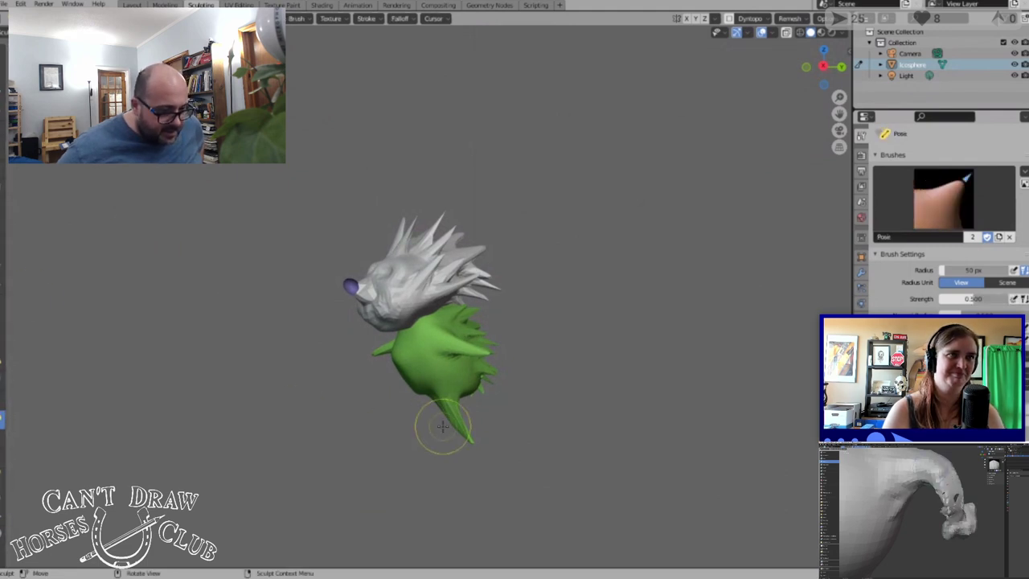
{"action": "mouse_move", "coordinate": [459, 422]}
{"action": "left_mouse_down"}
{"action": "mouse_move", "coordinate": [406, 427]}
{"action": "mouse_move", "coordinate": [427, 431]}
{"action": "left_mouse_up"}
{"action": "mouse_move", "coordinate": [427, 431]}
{"action": "middle_mouse_down"}
{"action": "mouse_move", "coordinate": [406, 430]}
{"action": "mouse_move", "coordinate": [443, 427]}
{"action": "middle_mouse_up"}
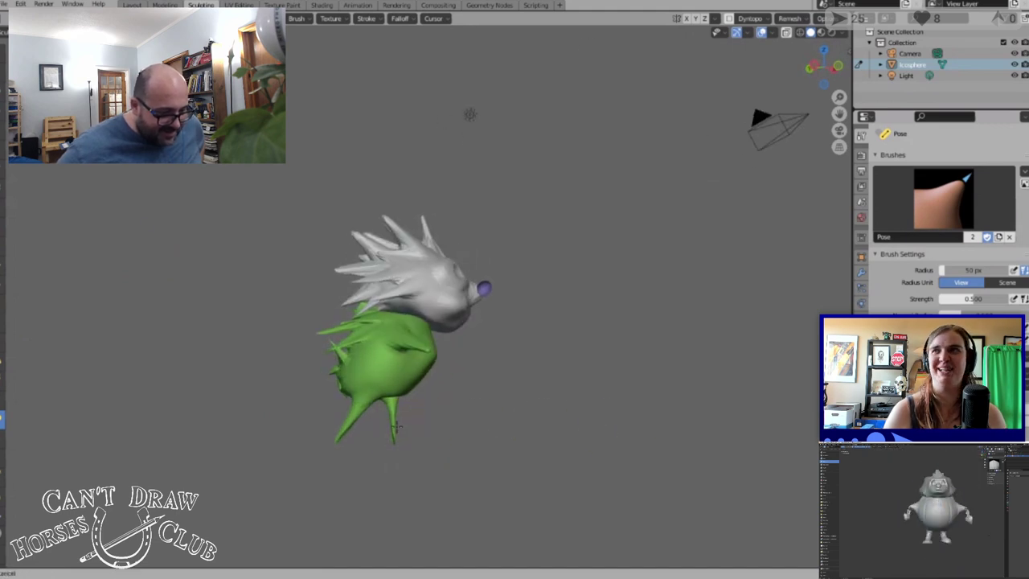
{"action": "left_click_drag", "start_coordinate": [410, 416], "coordinate": [446, 426]}
{"action": "middle_click_drag", "start_coordinate": [466, 415], "coordinate": [287, 416]}
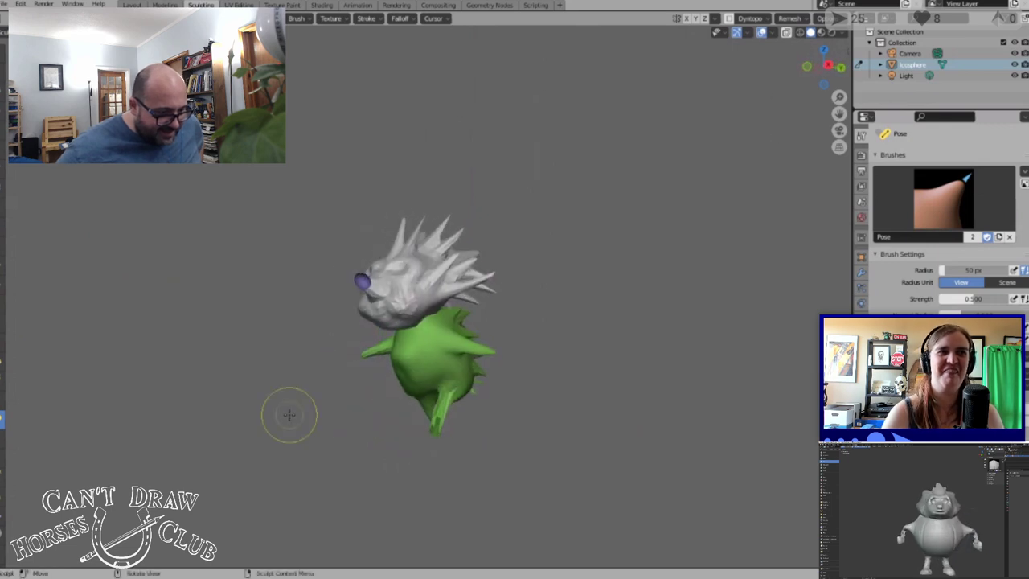
Swing the green body's near leg slightly backward with the Pose brush and check both legs from several sides
{"action": "left_click_drag", "start_coordinate": [437, 416], "coordinate": [450, 433]}
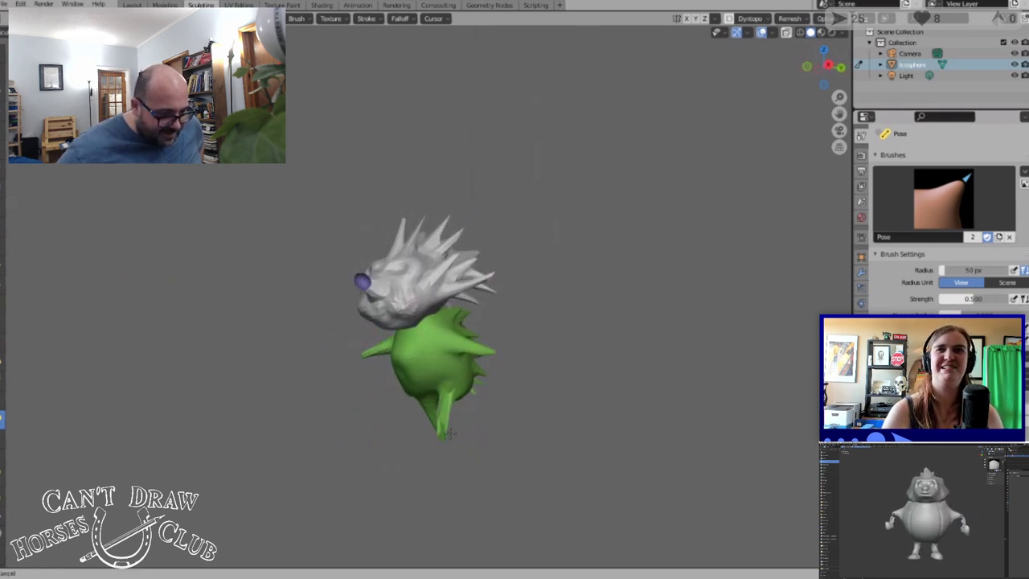
{"action": "mouse_move", "coordinate": [516, 419]}
{"action": "middle_mouse_down"}
{"action": "mouse_move", "coordinate": [551, 404]}
{"action": "mouse_move", "coordinate": [538, 427]}
{"action": "mouse_move", "coordinate": [458, 410]}
{"action": "middle_mouse_up"}
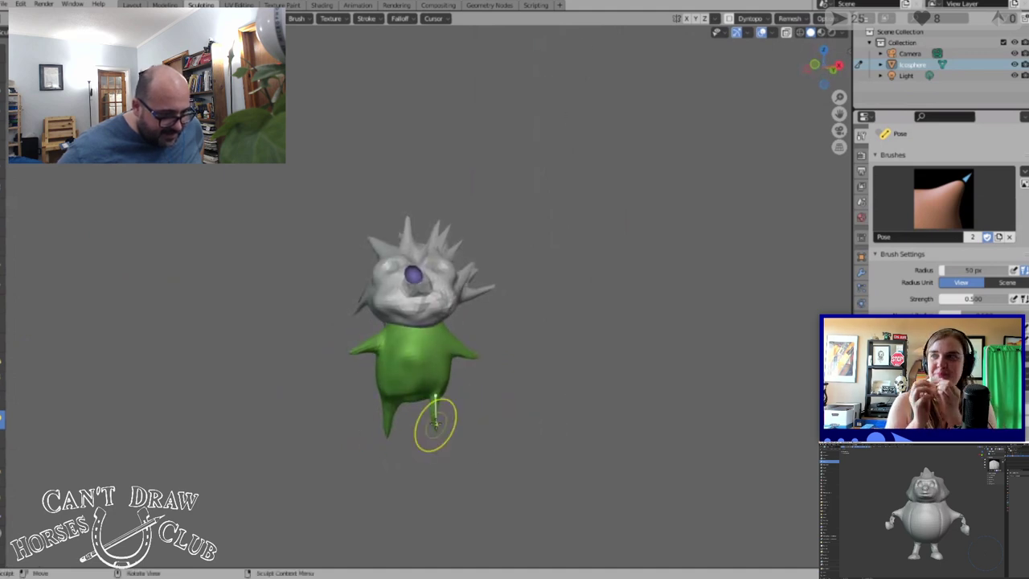
{"action": "mouse_move", "coordinate": [435, 423]}
{"action": "middle_mouse_down"}
{"action": "mouse_move", "coordinate": [361, 395]}
{"action": "mouse_move", "coordinate": [445, 430]}
{"action": "mouse_move", "coordinate": [576, 420]}
{"action": "mouse_move", "coordinate": [705, 436]}
{"action": "middle_mouse_up"}
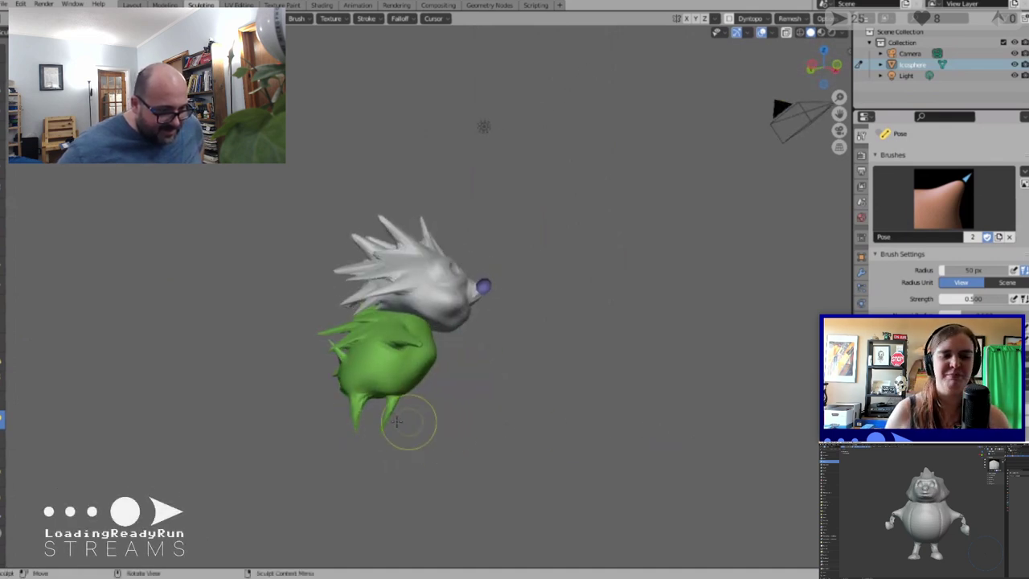
{"action": "mouse_move", "coordinate": [435, 415]}
{"action": "middle_mouse_down"}
{"action": "mouse_move", "coordinate": [271, 395]}
{"action": "mouse_move", "coordinate": [216, 404]}
{"action": "middle_mouse_up"}
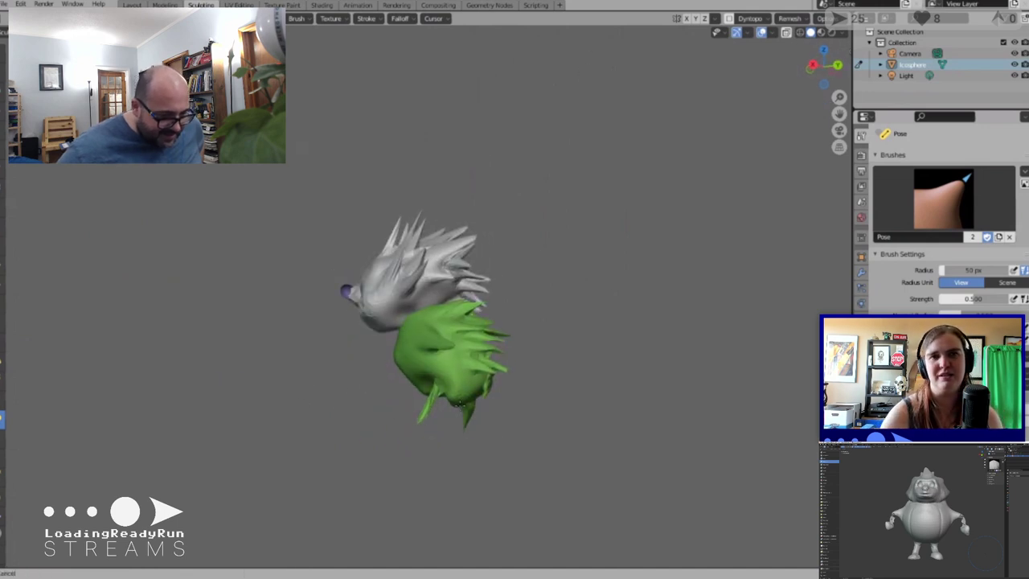
{"action": "mouse_move", "coordinate": [480, 404]}
{"action": "middle_mouse_down"}
{"action": "mouse_move", "coordinate": [572, 363]}
{"action": "mouse_move", "coordinate": [660, 407]}
{"action": "mouse_move", "coordinate": [654, 373]}
{"action": "mouse_move", "coordinate": [680, 356]}
{"action": "mouse_move", "coordinate": [527, 404]}
{"action": "mouse_move", "coordinate": [666, 379]}
{"action": "mouse_move", "coordinate": [640, 377]}
{"action": "mouse_move", "coordinate": [558, 395]}
{"action": "mouse_move", "coordinate": [672, 397]}
{"action": "mouse_move", "coordinate": [564, 396]}
{"action": "middle_mouse_up"}
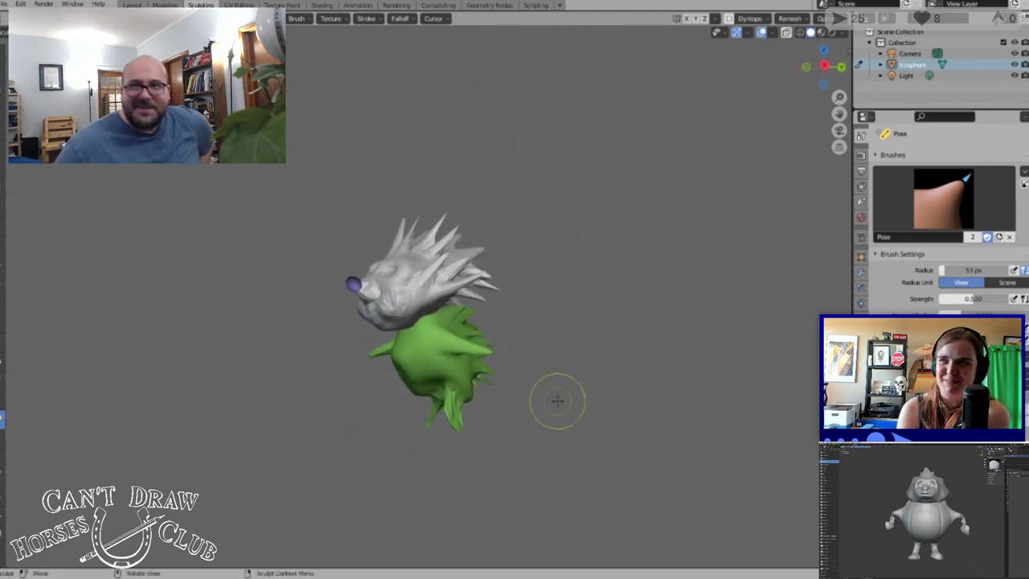
{"action": "scroll", "coordinate": [533, 418], "scroll_direction": "up", "scroll_amount": 2}
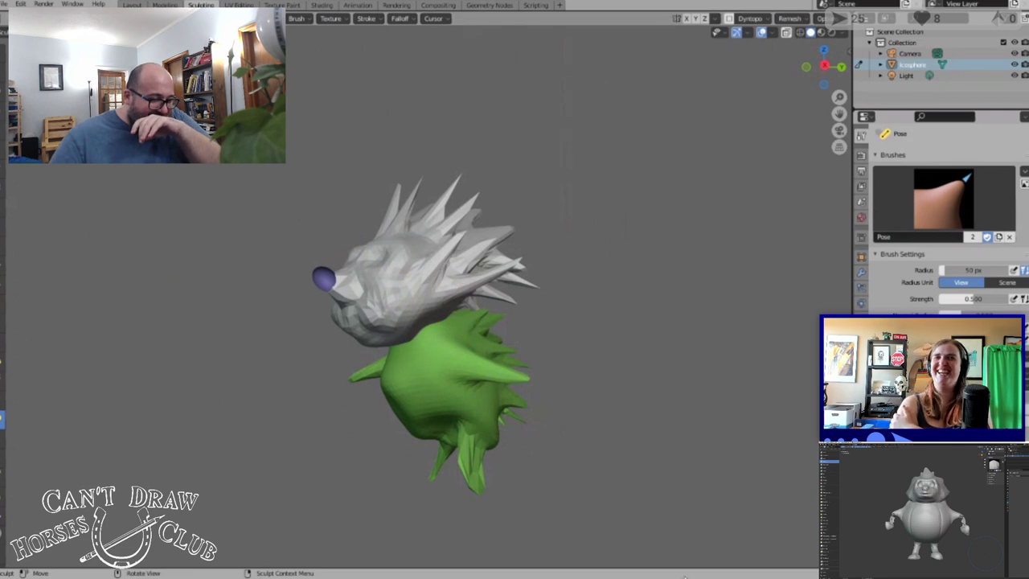
{"action": "mouse_move", "coordinate": [667, 453]}
{"action": "middle_mouse_down"}
{"action": "mouse_move", "coordinate": [726, 471]}
{"action": "mouse_move", "coordinate": [658, 433]}
{"action": "mouse_move", "coordinate": [662, 441]}
{"action": "middle_mouse_up"}
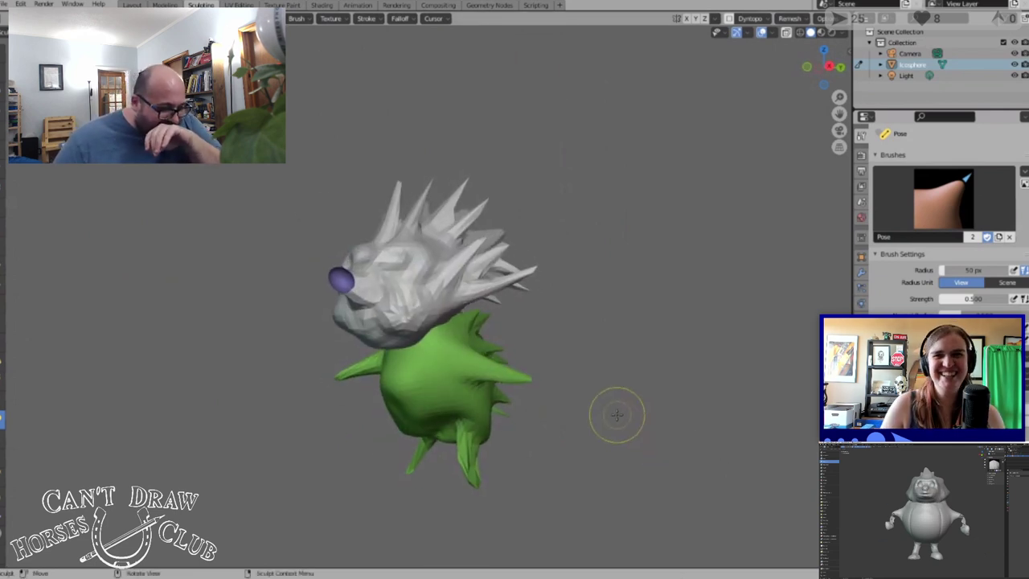
{"action": "mouse_move", "coordinate": [614, 417]}
{"action": "middle_mouse_down"}
{"action": "mouse_move", "coordinate": [660, 420]}
{"action": "mouse_move", "coordinate": [563, 424]}
{"action": "mouse_move", "coordinate": [609, 432]}
{"action": "mouse_move", "coordinate": [596, 424]}
{"action": "middle_mouse_up"}
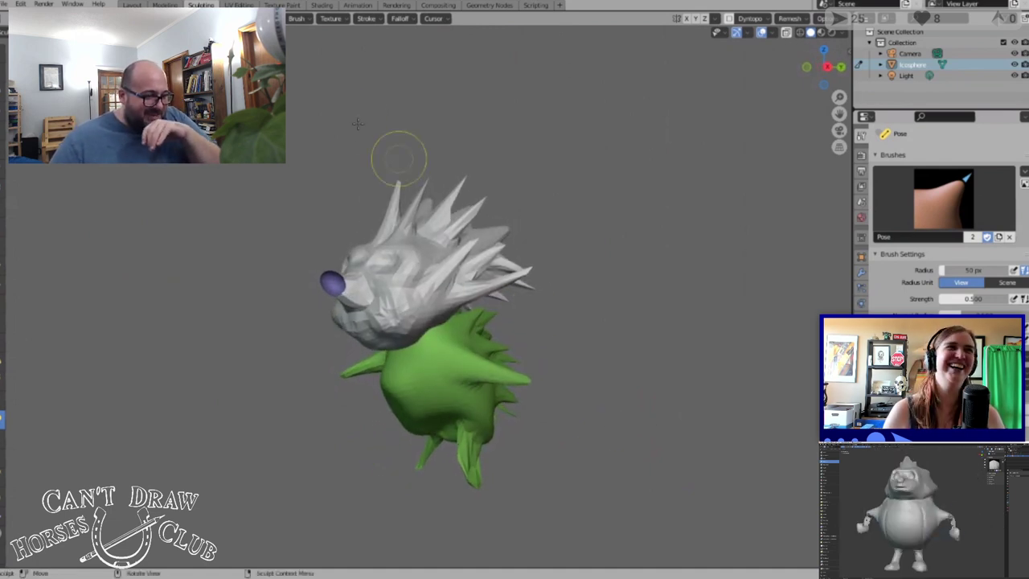
In the Layout workspace, add an ico sphere with 5 subdivisions and 1 m radius and lower it along Z by about 2.75 m
{"action": "left_click", "coordinate": [131, 5]}
{"action": "middle_click_drag", "start_coordinate": [558, 349], "coordinate": [470, 361]}
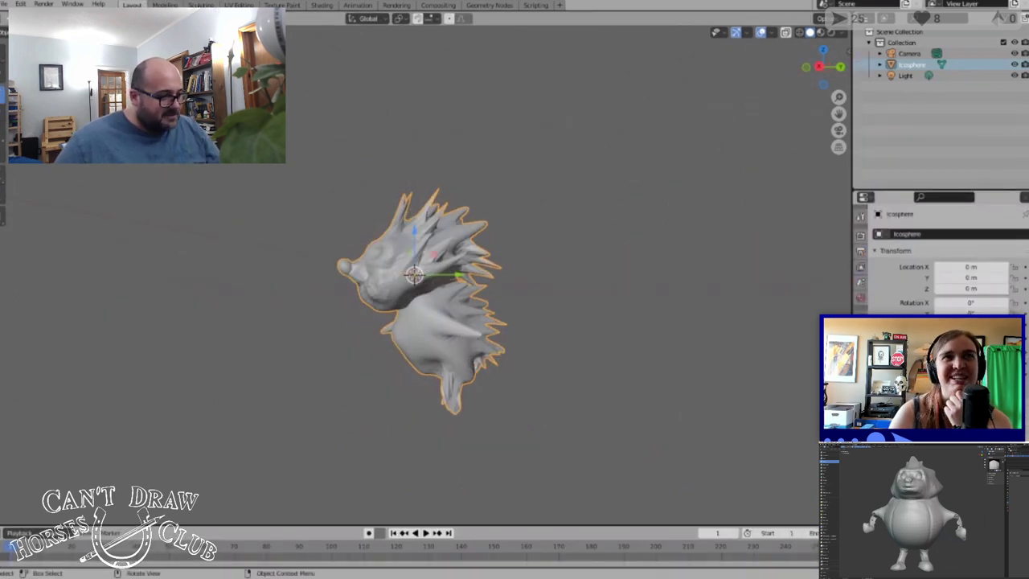
{"action": "left_click", "coordinate": [103, 18]}
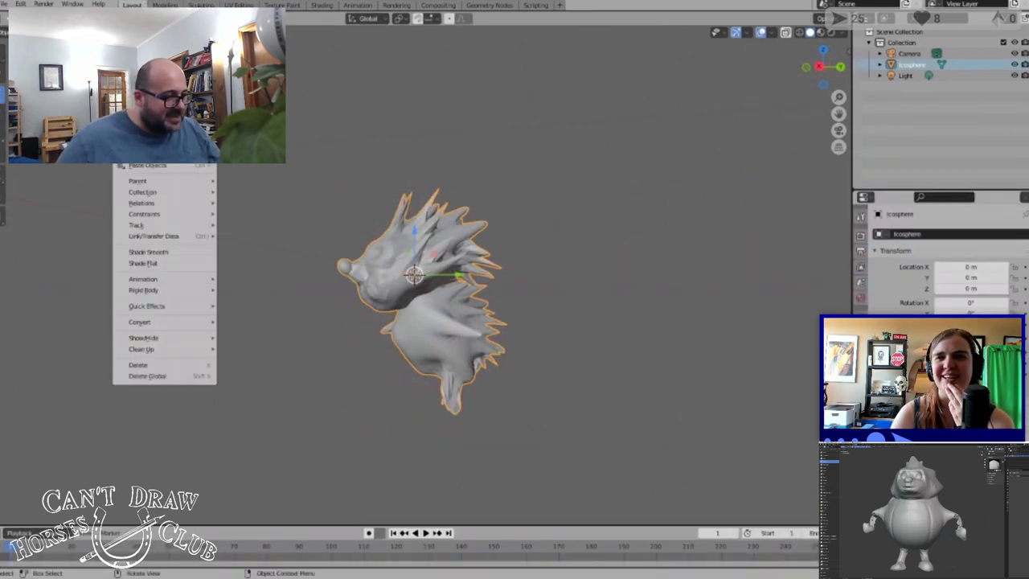
{"action": "left_click", "coordinate": [102, 19]}
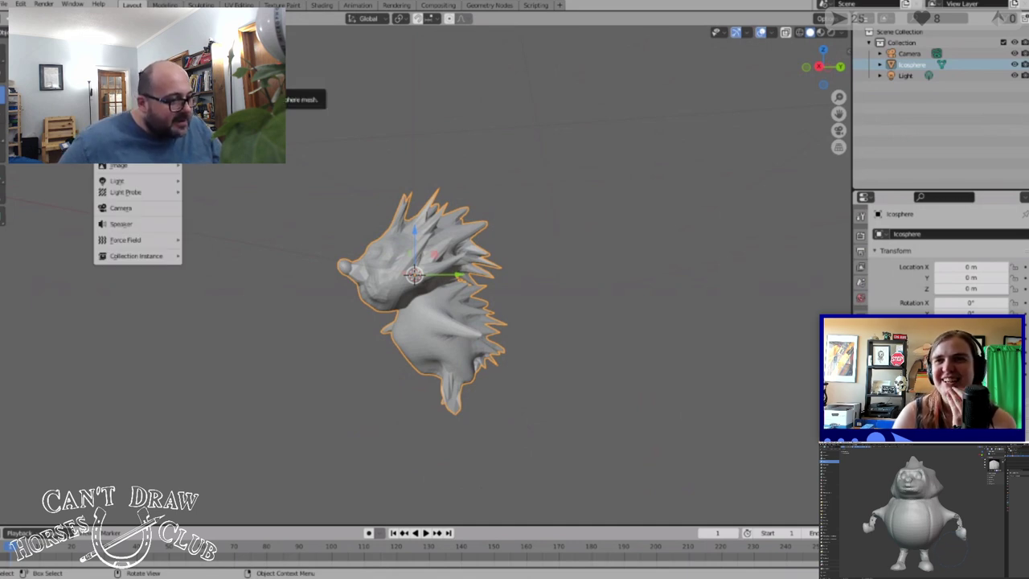
{"action": "left_click", "coordinate": [208, 90]}
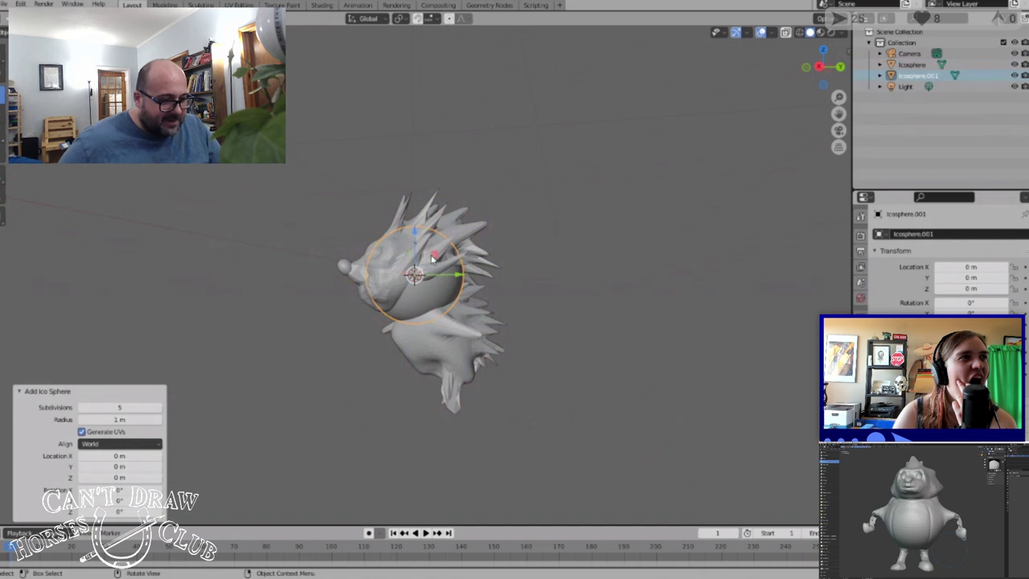
{"action": "key", "text": "g"}
{"action": "key", "text": "z"}
{"action": "left_click", "coordinate": [614, 349]}
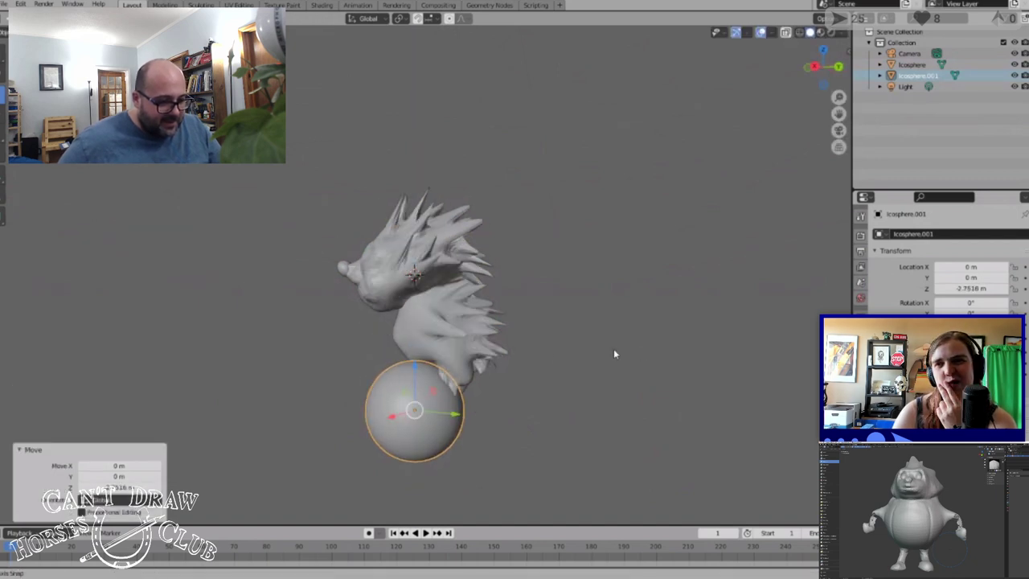
Use the Transform tool to lower the sphere clear of the character's legs, to about -3.55 m in Z
{"action": "middle_click_drag", "start_coordinate": [614, 349], "coordinate": [659, 338]}
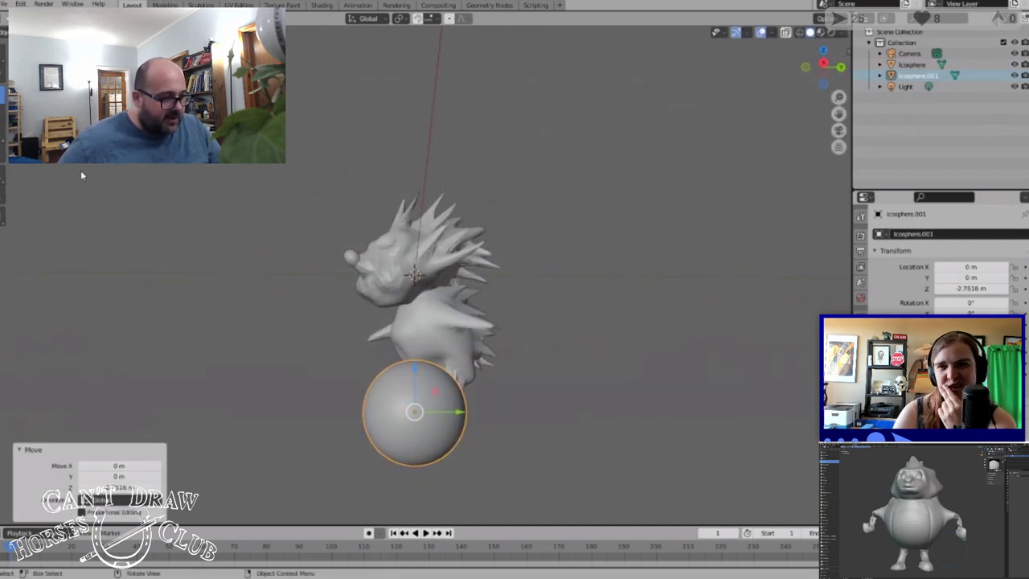
{"action": "left_click", "coordinate": [3, 152]}
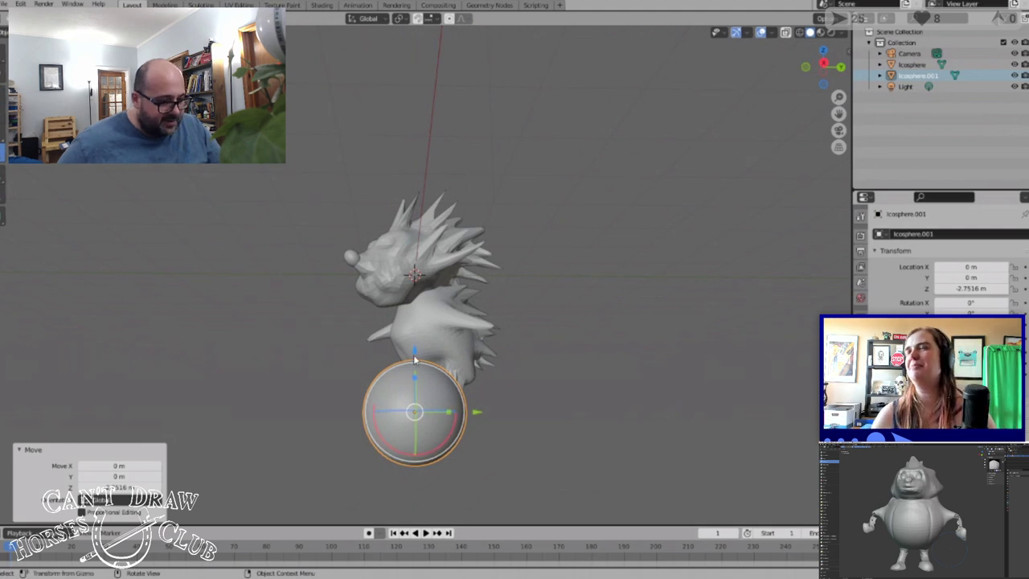
{"action": "left_click_drag", "start_coordinate": [415, 360], "coordinate": [488, 383]}
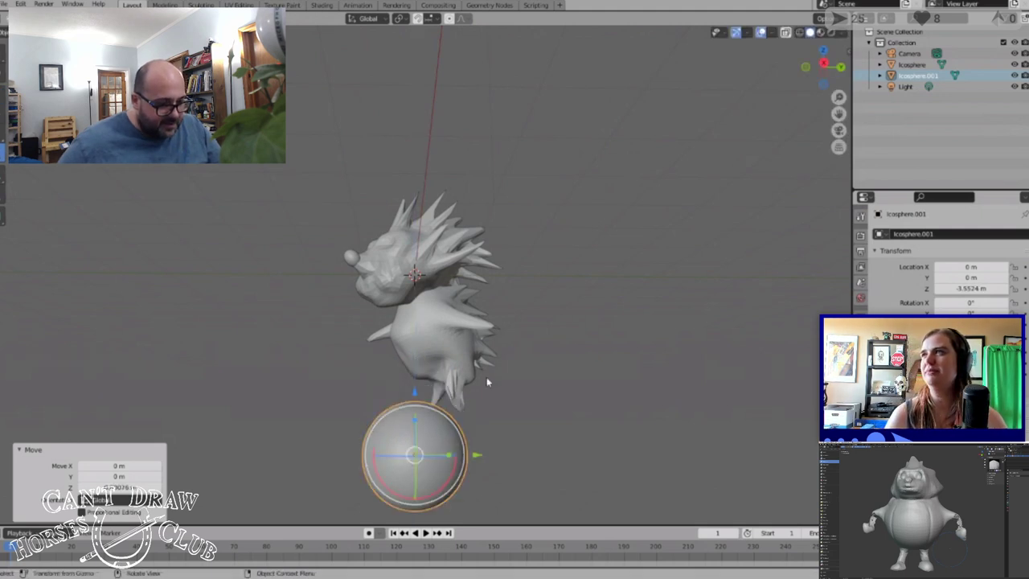
{"action": "middle_click_drag", "start_coordinate": [487, 382], "coordinate": [556, 417]}
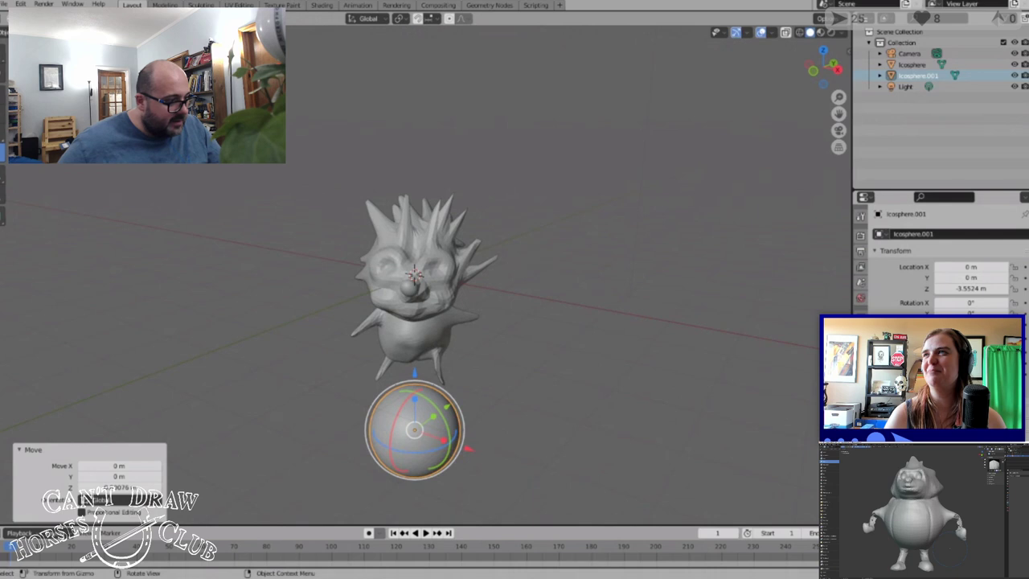
Scale the sphere into an elongated foot shape by squashing it vertically and narrowing it to about 0.52 along X
{"action": "middle_click_drag", "start_coordinate": [487, 418], "coordinate": [415, 396]}
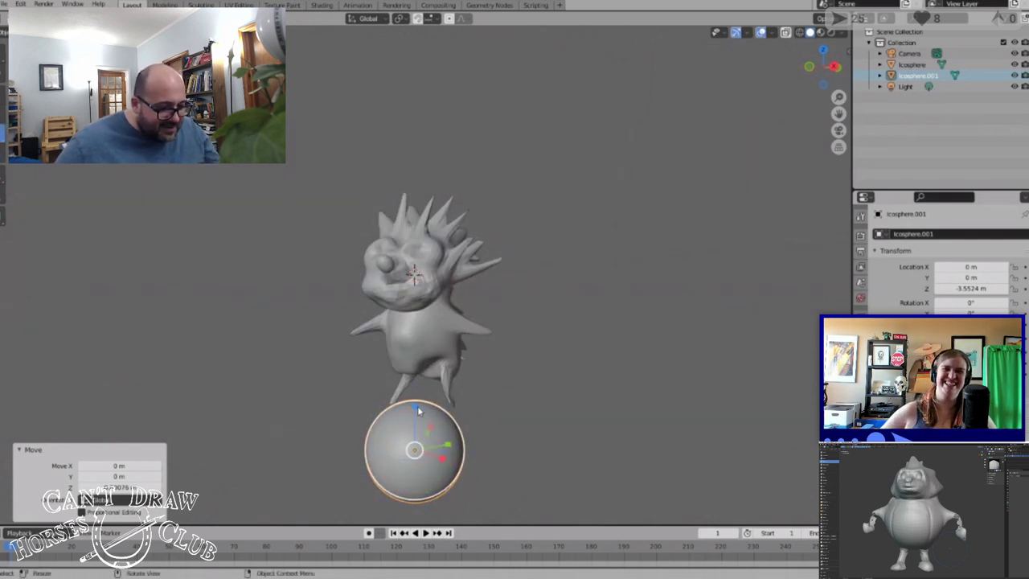
{"action": "left_click_drag", "start_coordinate": [416, 409], "coordinate": [417, 433]}
{"action": "middle_click_drag", "start_coordinate": [502, 427], "coordinate": [396, 447]}
{"action": "left_click_drag", "start_coordinate": [386, 433], "coordinate": [404, 421]}
Rotate the foot ellipsoid about 34° around the Z axis and adjust its tilt slightly with free rotation
{"action": "middle_click_drag", "start_coordinate": [450, 410], "coordinate": [540, 456]}
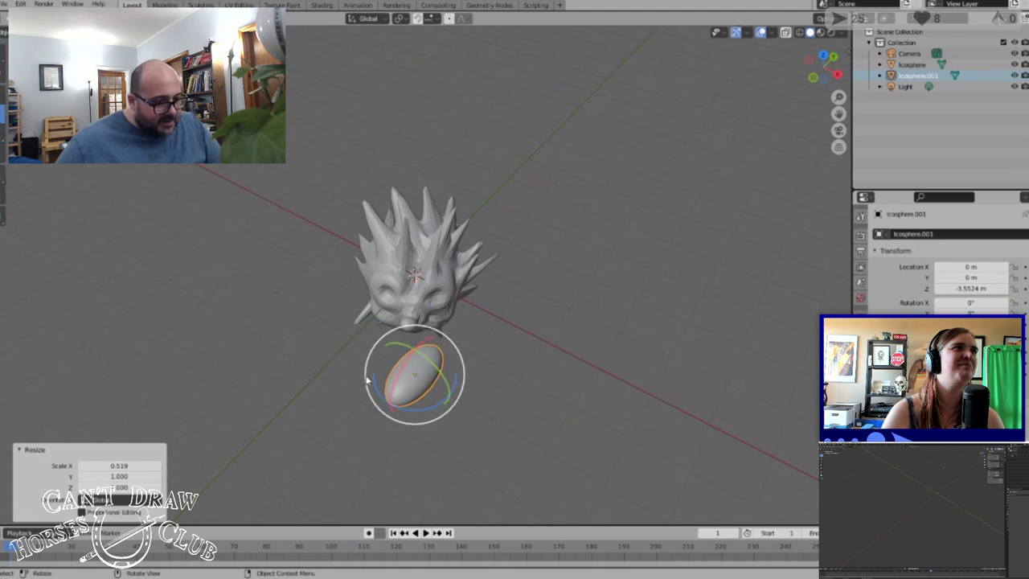
{"action": "key", "text": "r"}
{"action": "key", "text": "z"}
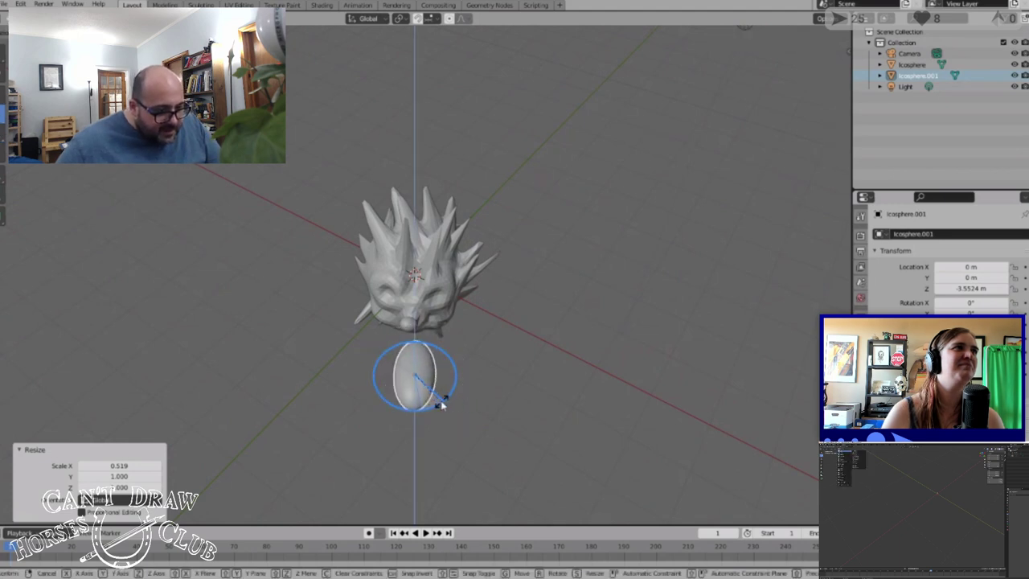
{"action": "left_click", "coordinate": [443, 406]}
{"action": "middle_click_drag", "start_coordinate": [477, 394], "coordinate": [475, 352]}
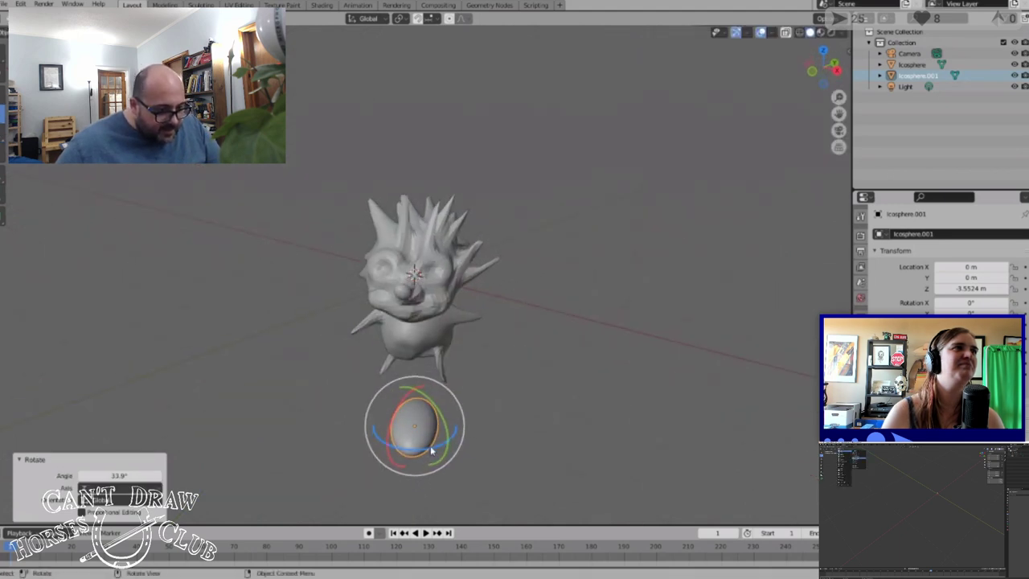
{"action": "left_click_drag", "start_coordinate": [425, 444], "coordinate": [427, 442]}
{"action": "middle_click_drag", "start_coordinate": [473, 416], "coordinate": [434, 426]}
{"action": "left_click_drag", "start_coordinate": [435, 426], "coordinate": [465, 454]}
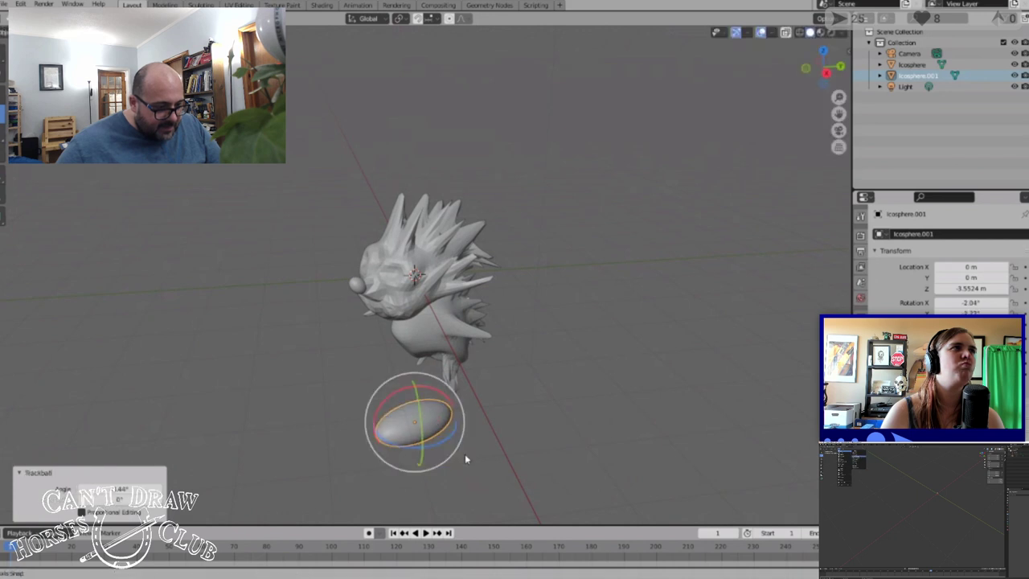
{"action": "middle_click_drag", "start_coordinate": [465, 453], "coordinate": [521, 440]}
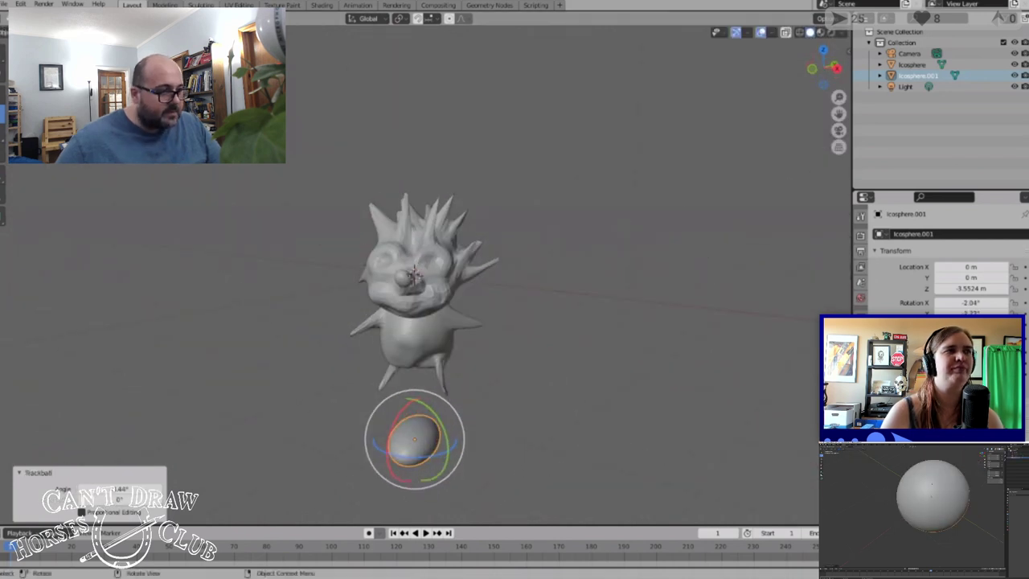
Switch the foot ellipsoid to the Sculpting workspace and stroke along its underside with the Flatten brush at a 50 px radius
{"action": "left_click", "coordinate": [201, 5]}
{"action": "middle_click_drag", "start_coordinate": [523, 402], "coordinate": [555, 357]}
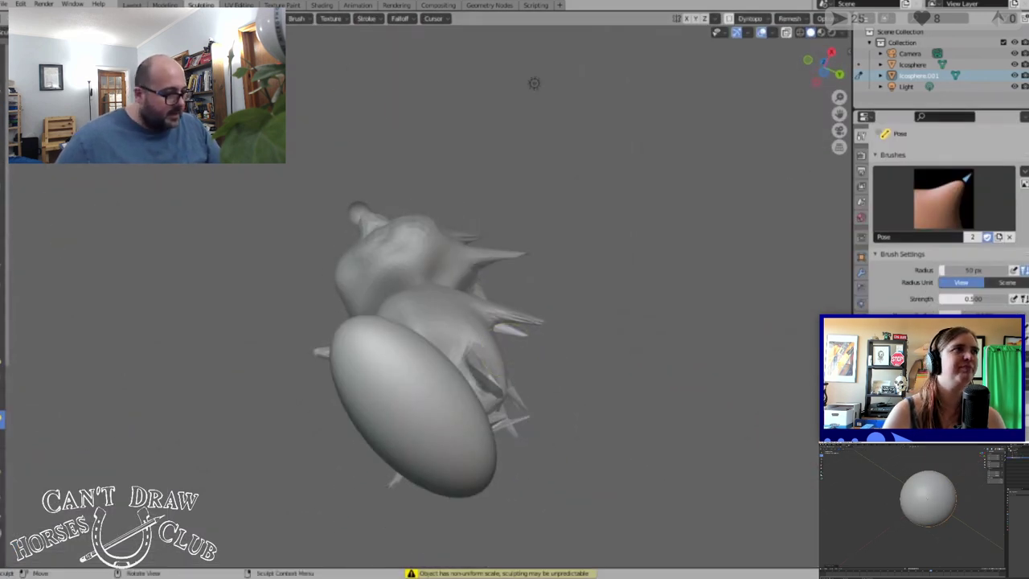
{"action": "key", "text": "shift+t"}
{"action": "middle_click_drag", "start_coordinate": [356, 356], "coordinate": [463, 366]}
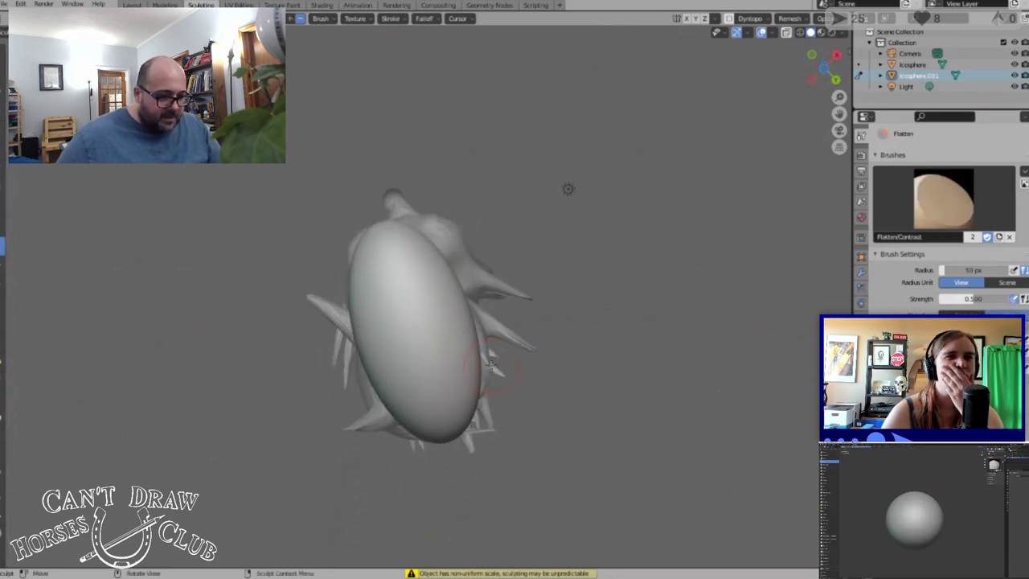
{"action": "scroll", "coordinate": [774, 163], "scroll_direction": "down", "scroll_amount": 2}
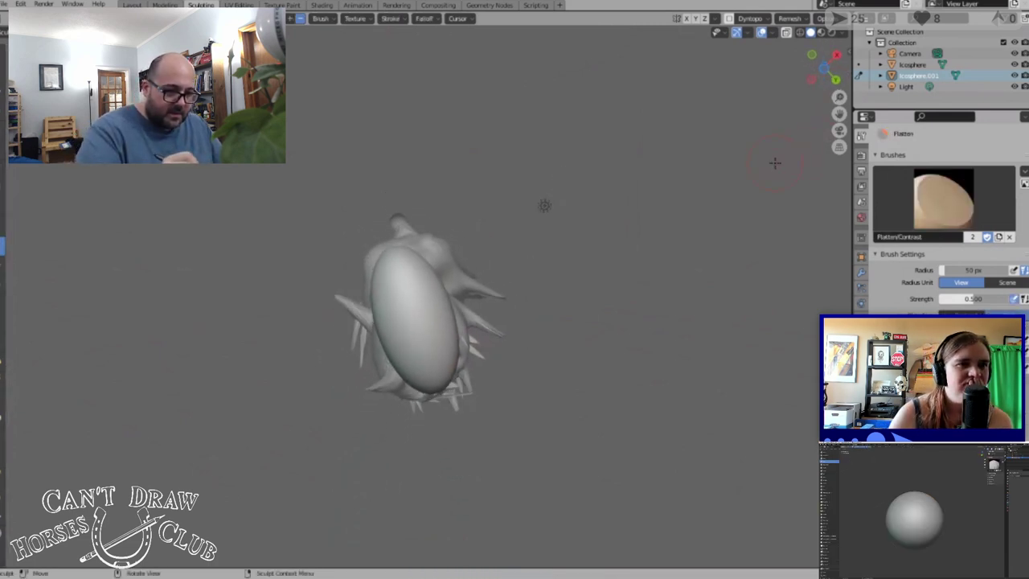
{"action": "mouse_move", "coordinate": [397, 279]}
{"action": "left_mouse_down"}
{"action": "mouse_move", "coordinate": [430, 347]}
{"action": "mouse_move", "coordinate": [418, 348]}
{"action": "left_mouse_up"}
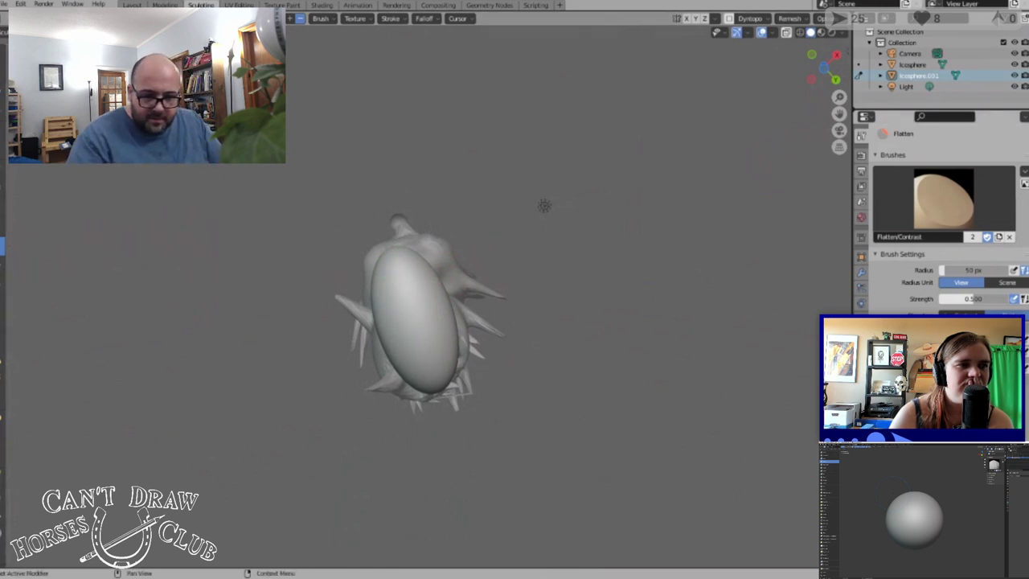
Flatten the underside of the foot ellipsoid into a sole using the Flatten brush at a 128 px radius
{"action": "left_click_drag", "start_coordinate": [825, 69], "coordinate": [762, 139]}
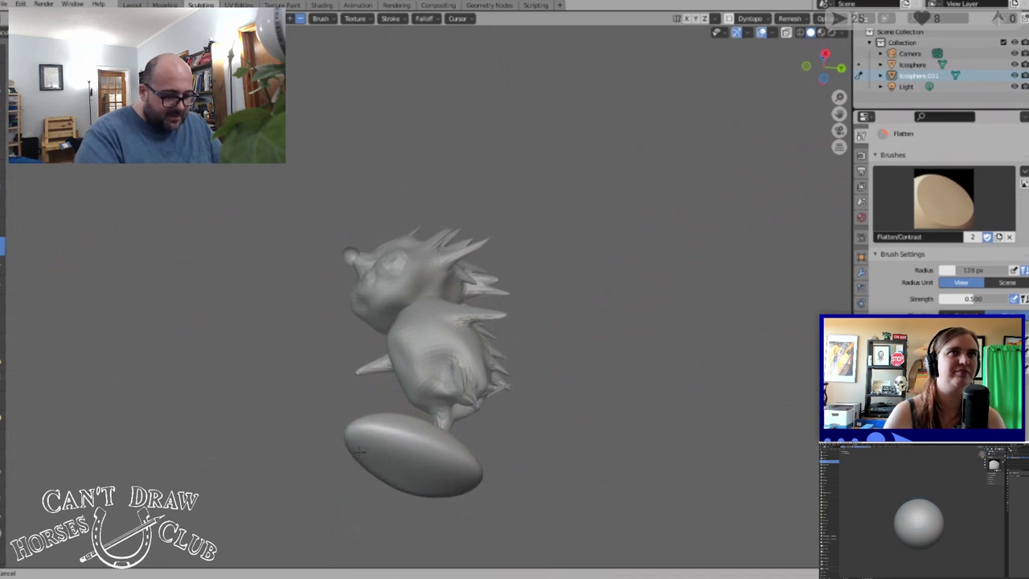
{"action": "left_click_drag", "start_coordinate": [359, 453], "coordinate": [475, 483]}
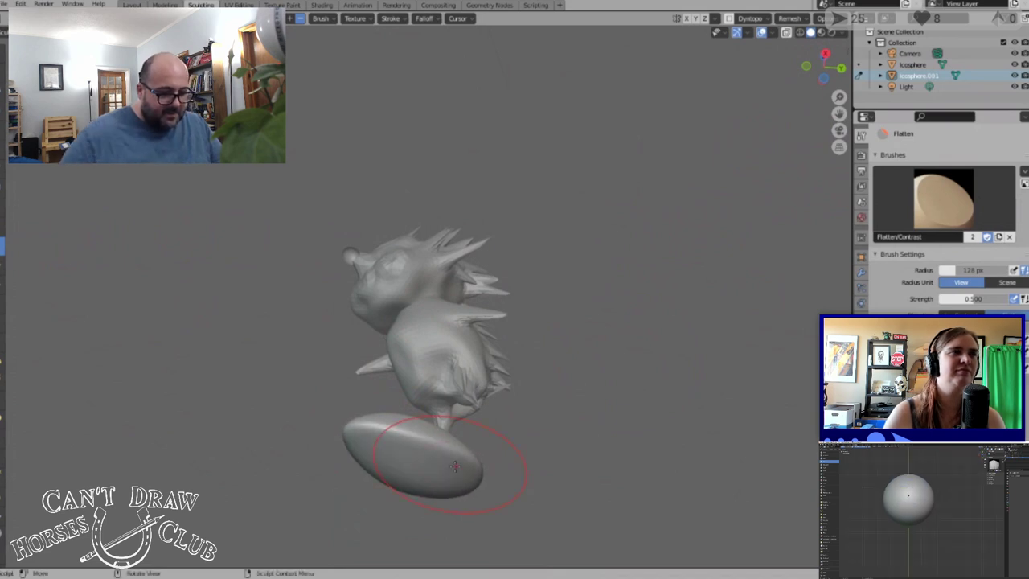
{"action": "mouse_move", "coordinate": [455, 467]}
{"action": "middle_mouse_down"}
{"action": "mouse_move", "coordinate": [524, 458]}
{"action": "mouse_move", "coordinate": [552, 413]}
{"action": "mouse_move", "coordinate": [560, 397]}
{"action": "mouse_move", "coordinate": [544, 363]}
{"action": "mouse_move", "coordinate": [544, 372]}
{"action": "mouse_move", "coordinate": [539, 324]}
{"action": "middle_mouse_up"}
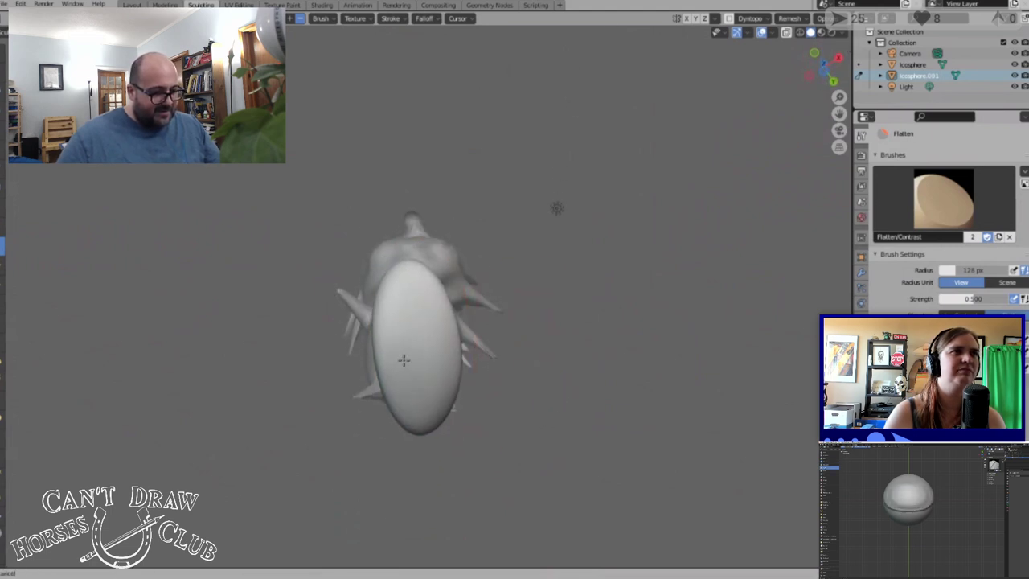
{"action": "mouse_move", "coordinate": [403, 360]}
{"action": "middle_mouse_down"}
{"action": "mouse_move", "coordinate": [361, 503]}
{"action": "mouse_move", "coordinate": [558, 505]}
{"action": "mouse_move", "coordinate": [525, 478]}
{"action": "mouse_move", "coordinate": [591, 408]}
{"action": "mouse_move", "coordinate": [467, 391]}
{"action": "mouse_move", "coordinate": [574, 96]}
{"action": "mouse_move", "coordinate": [475, 504]}
{"action": "mouse_move", "coordinate": [517, 483]}
{"action": "middle_mouse_up"}
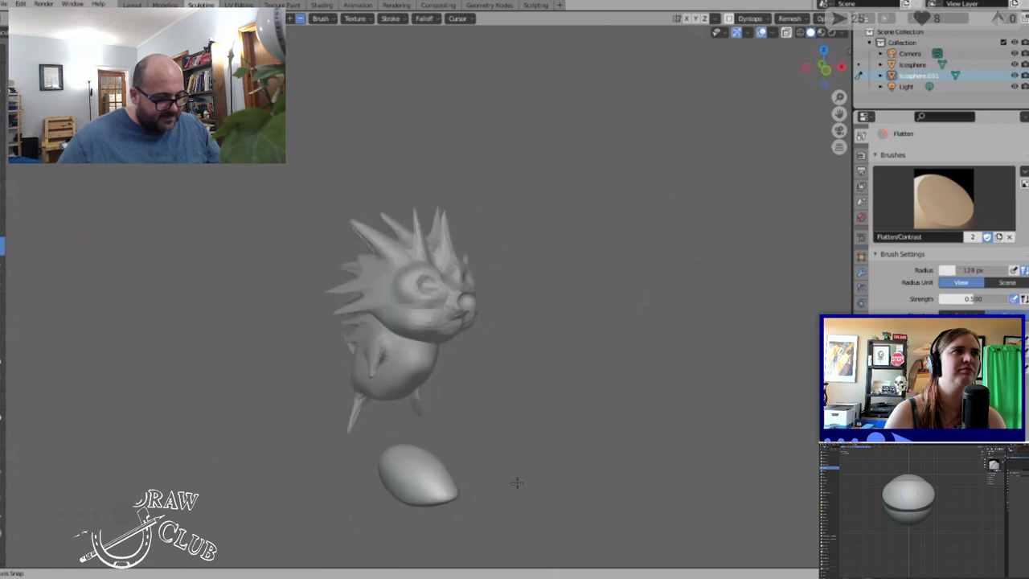
Switch to the Draw brush, make a short stroke at the foot's pointed end, and keep the brush radius at 128 px
{"action": "key", "text": "x"}
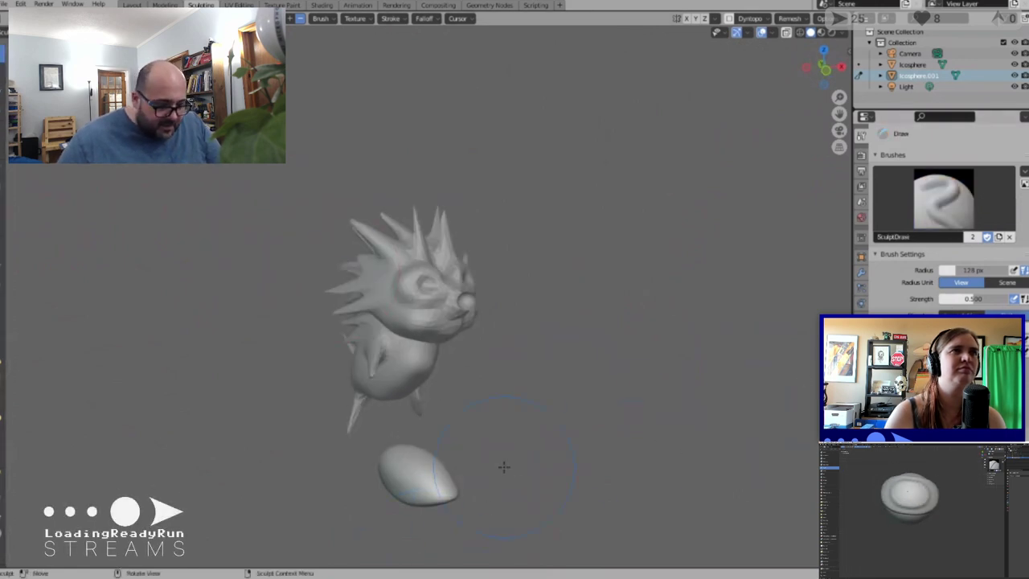
{"action": "left_click_drag", "start_coordinate": [444, 496], "coordinate": [452, 491]}
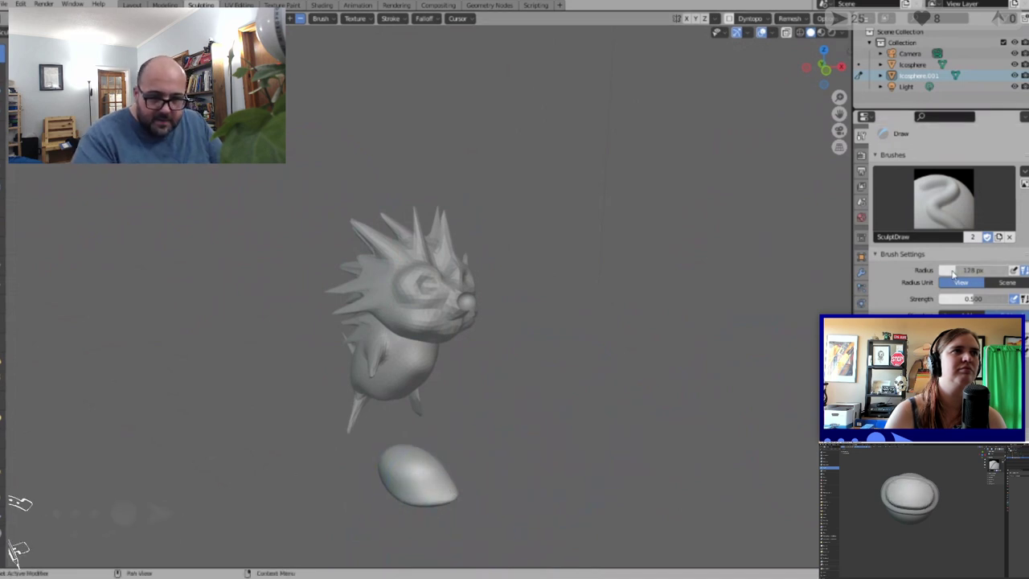
{"action": "left_click", "coordinate": [952, 271]}
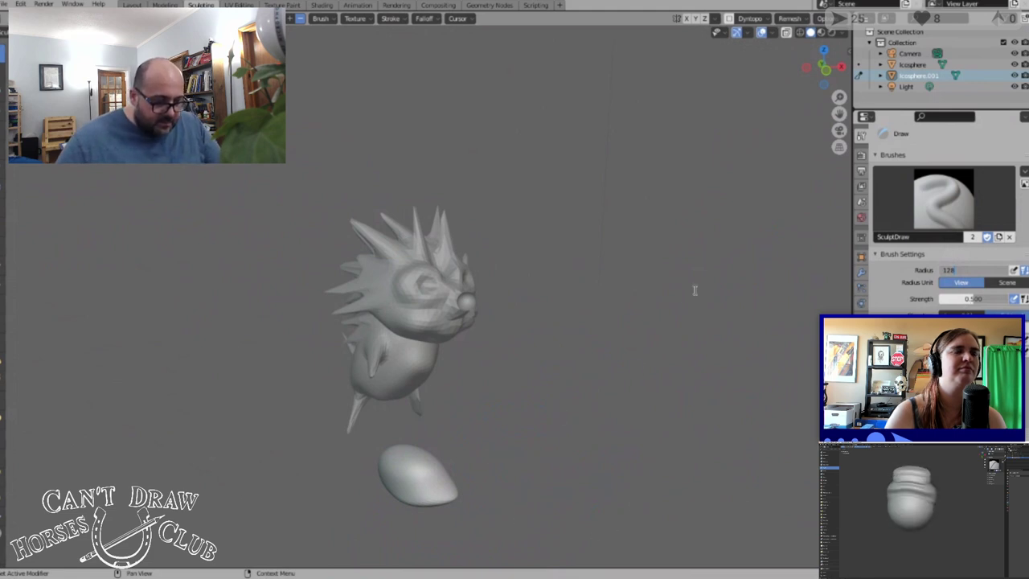
{"action": "key", "text": "Return"}
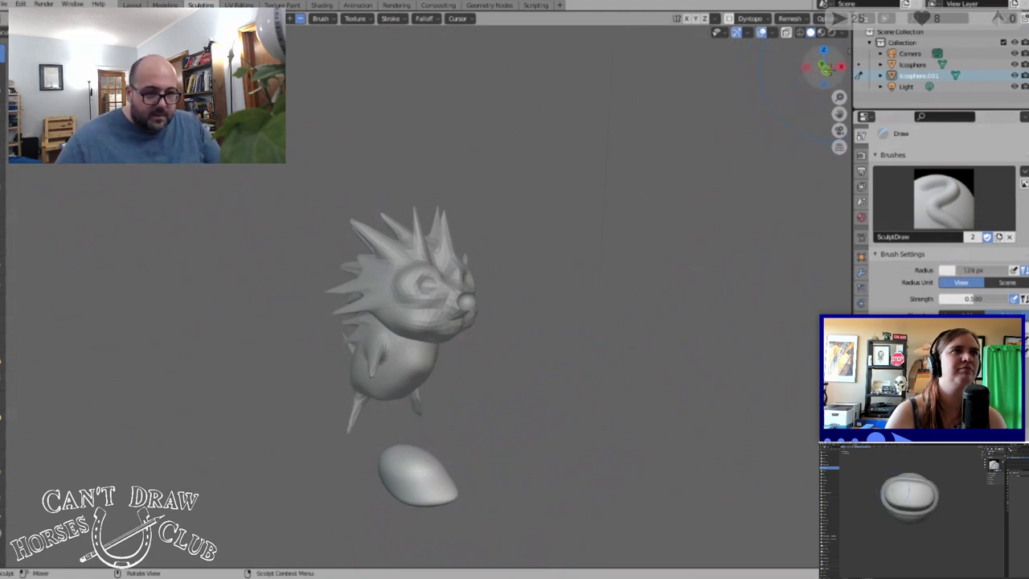
Round off the foot's pointed end with the Smooth brush at a 128 px radius
{"action": "left_click_drag", "start_coordinate": [829, 70], "coordinate": [689, 178]}
{"action": "scroll", "coordinate": [475, 512], "scroll_direction": "down", "scroll_amount": 3}
{"action": "scroll", "coordinate": [456, 525], "scroll_direction": "up", "scroll_amount": 5}
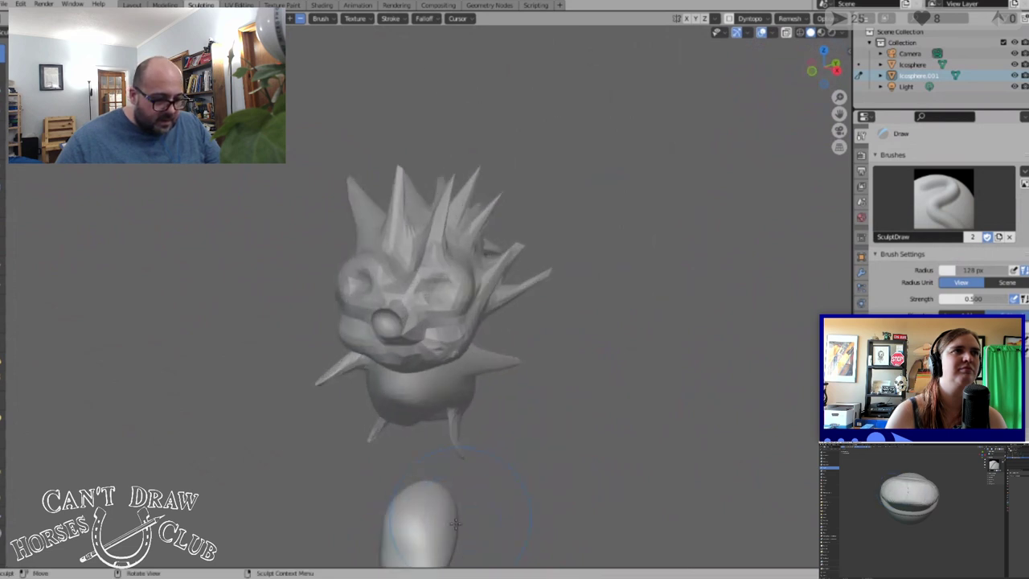
{"action": "left_click_drag", "start_coordinate": [828, 71], "coordinate": [836, 41]}
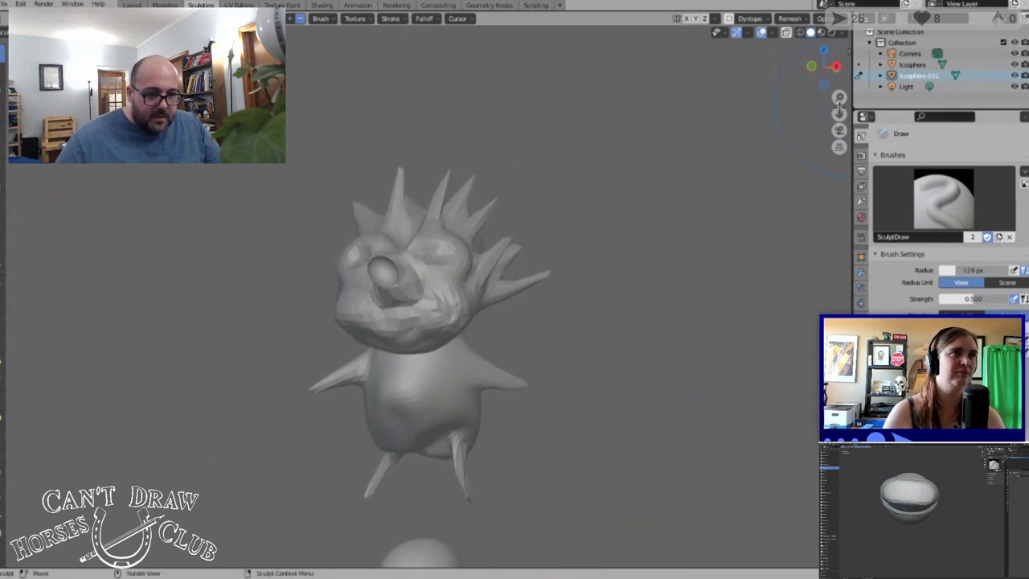
{"action": "left_click_drag", "start_coordinate": [839, 114], "coordinate": [837, 36]}
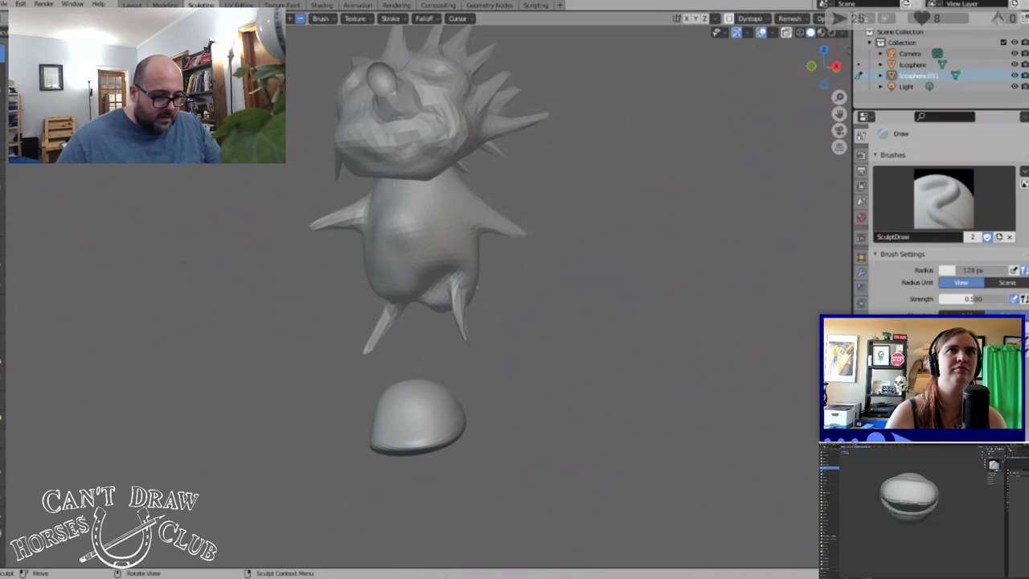
{"action": "mouse_move", "coordinate": [437, 517]}
{"action": "middle_mouse_down"}
{"action": "mouse_move", "coordinate": [445, 478]}
{"action": "mouse_move", "coordinate": [501, 490]}
{"action": "mouse_move", "coordinate": [462, 394]}
{"action": "middle_mouse_up"}
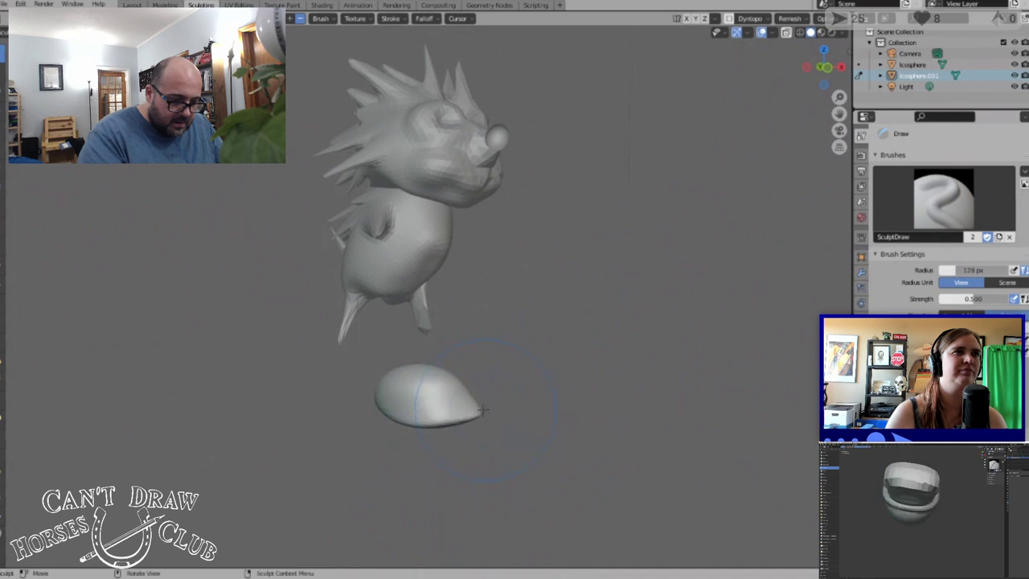
{"action": "left_click", "coordinate": [4, 228]}
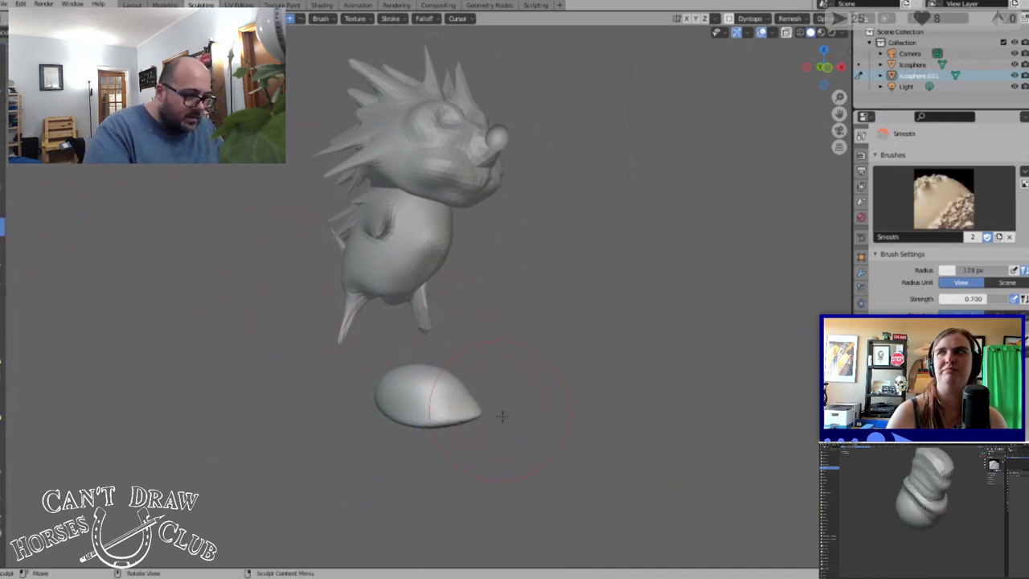
{"action": "left_click_drag", "start_coordinate": [461, 424], "coordinate": [475, 411]}
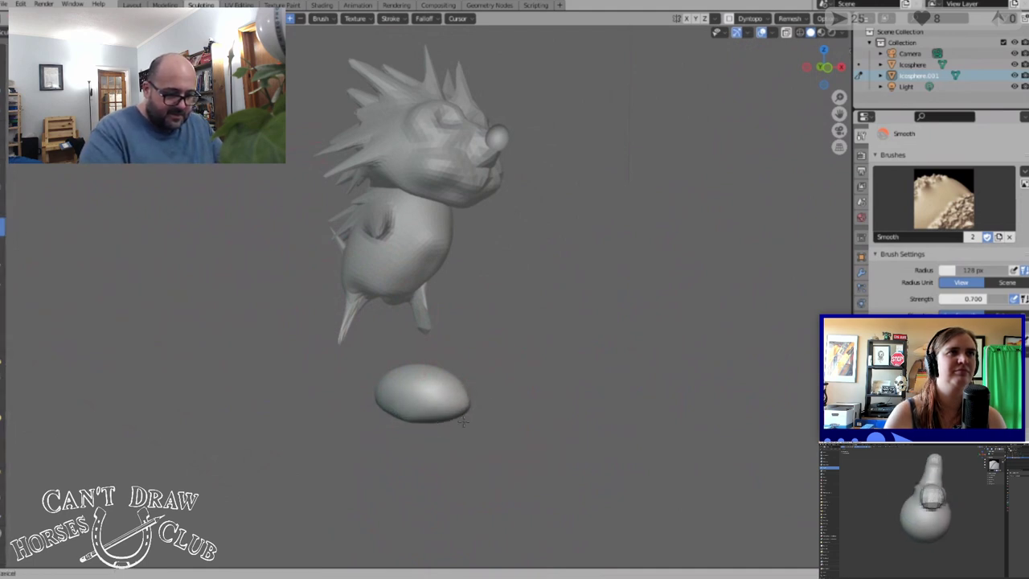
Flatten the underside of the smoothed foot with two strokes of the Flatten brush at a 128 px radius
{"action": "middle_click_drag", "start_coordinate": [521, 375], "coordinate": [549, 417]}
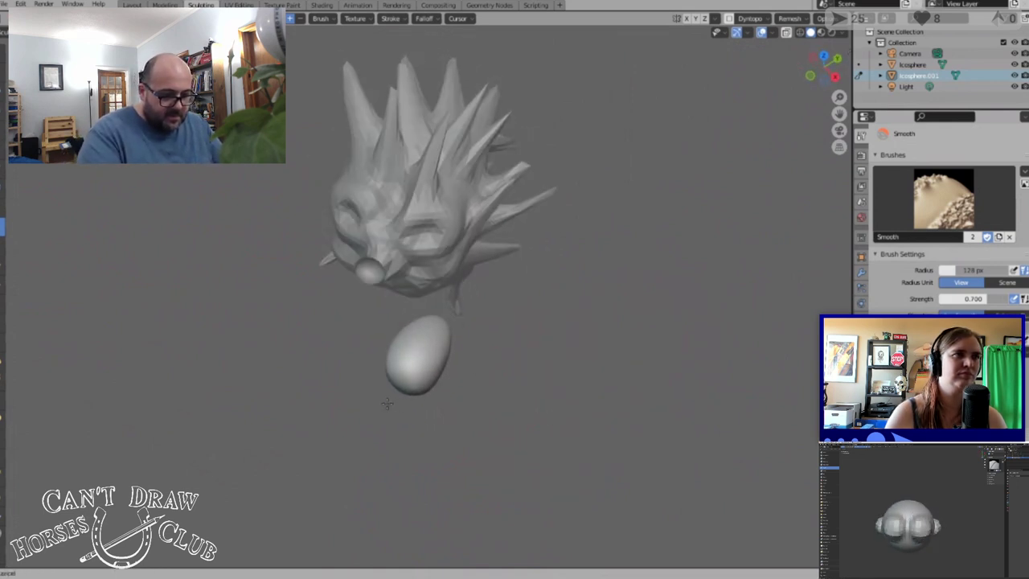
{"action": "middle_click_drag", "start_coordinate": [525, 336], "coordinate": [444, 165]}
{"action": "left_click", "coordinate": [2, 246]}
{"action": "middle_click_drag", "start_coordinate": [480, 354], "coordinate": [495, 317]}
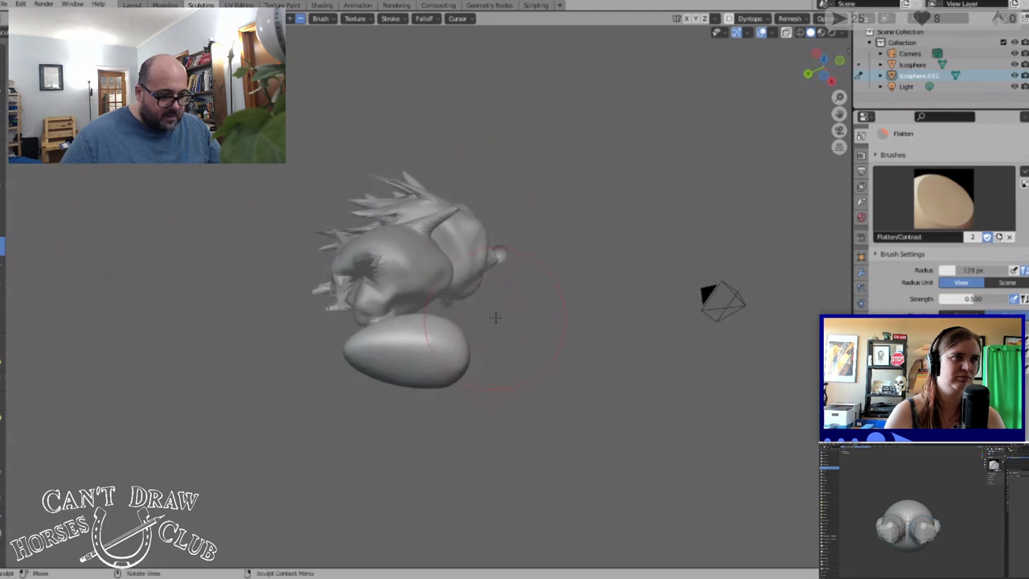
{"action": "left_click_drag", "start_coordinate": [496, 312], "coordinate": [445, 360]}
{"action": "left_click_drag", "start_coordinate": [364, 353], "coordinate": [417, 360]}
Switch to the Crease brush, set its radius to 11 px, and carve a groove across the top of the foot behind the toe
{"action": "mouse_move", "coordinate": [417, 359]}
{"action": "middle_mouse_down"}
{"action": "mouse_move", "coordinate": [317, 477]}
{"action": "mouse_move", "coordinate": [226, 508]}
{"action": "mouse_move", "coordinate": [385, 497]}
{"action": "middle_mouse_up"}
{"action": "key", "text": "shift+c"}
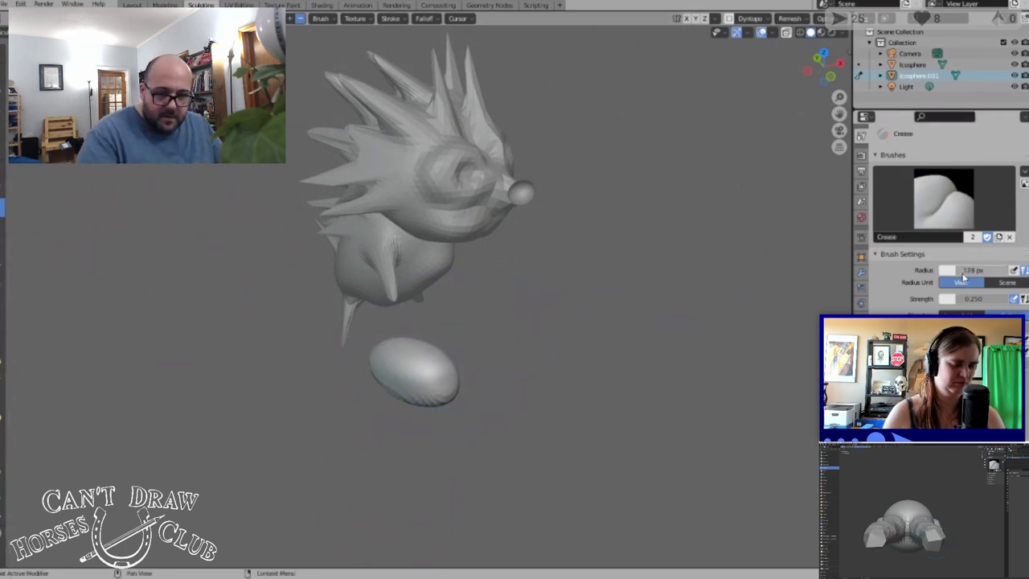
{"action": "left_click_drag", "start_coordinate": [943, 277], "coordinate": [939, 279]}
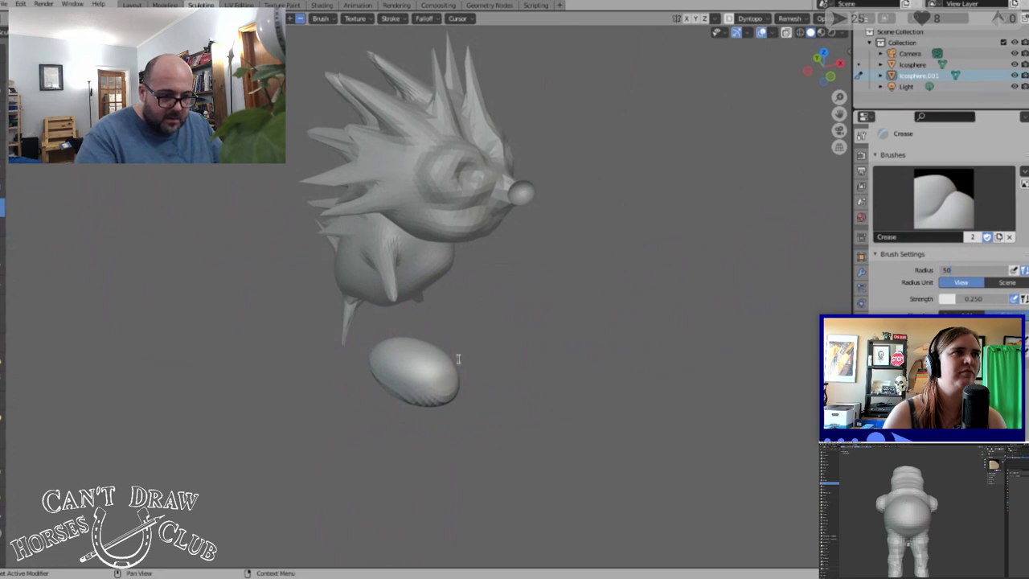
{"action": "key", "text": "Return"}
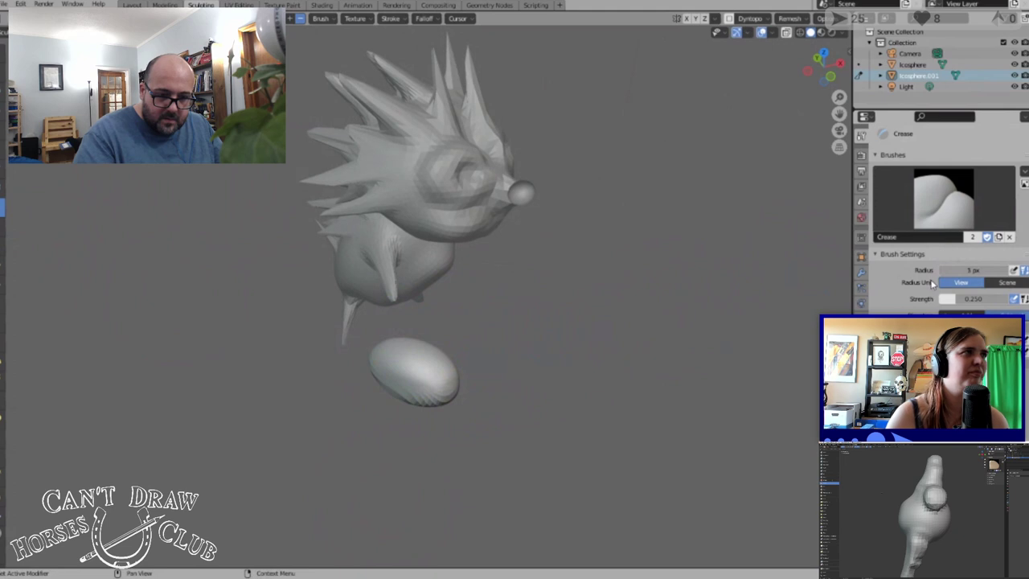
{"action": "left_click_drag", "start_coordinate": [934, 283], "coordinate": [931, 283]}
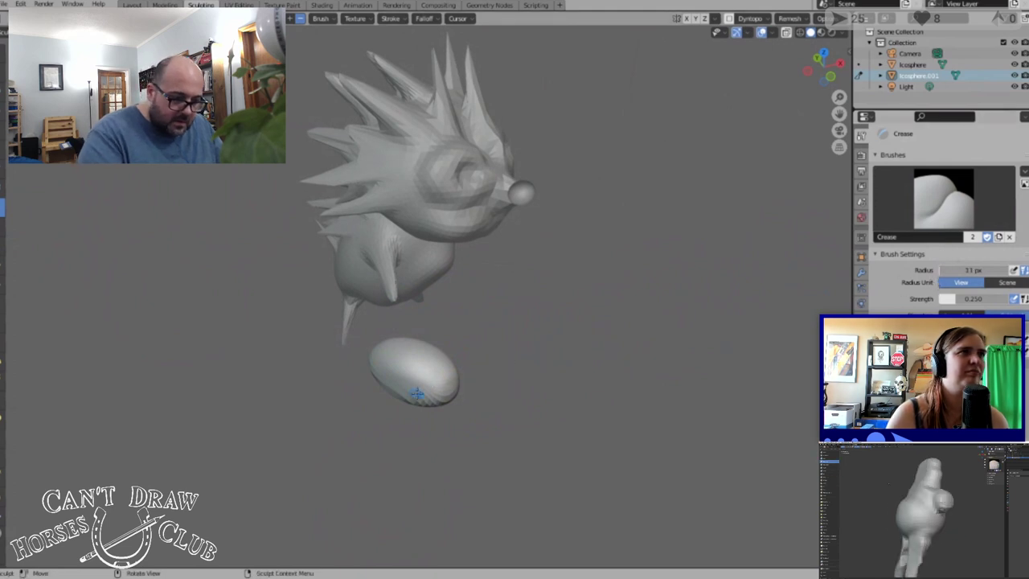
{"action": "left_click_drag", "start_coordinate": [419, 395], "coordinate": [445, 355]}
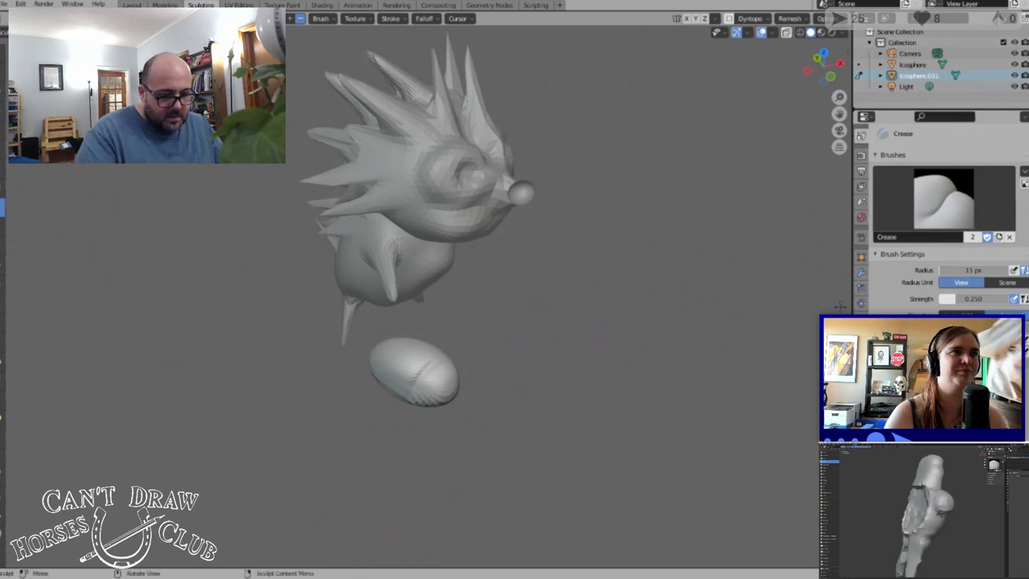
{"action": "left_click_drag", "start_coordinate": [825, 67], "coordinate": [722, 132]}
{"action": "left_click_drag", "start_coordinate": [402, 350], "coordinate": [410, 349]}
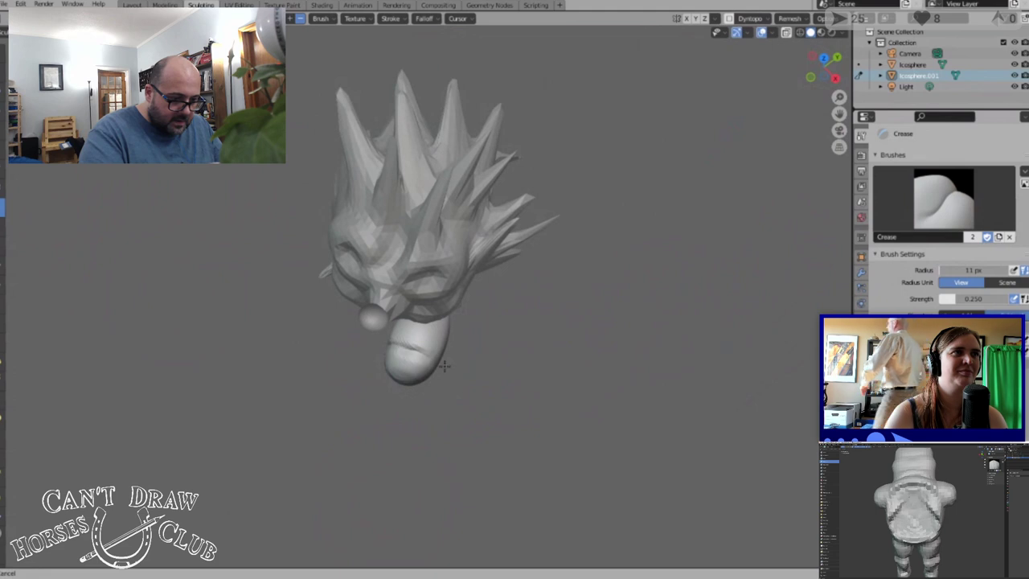
Build up raised bands across the top of the foot behind the groove with the Layer brush at an 11 px radius
{"action": "left_click_drag", "start_coordinate": [833, 64], "coordinate": [828, 82]}
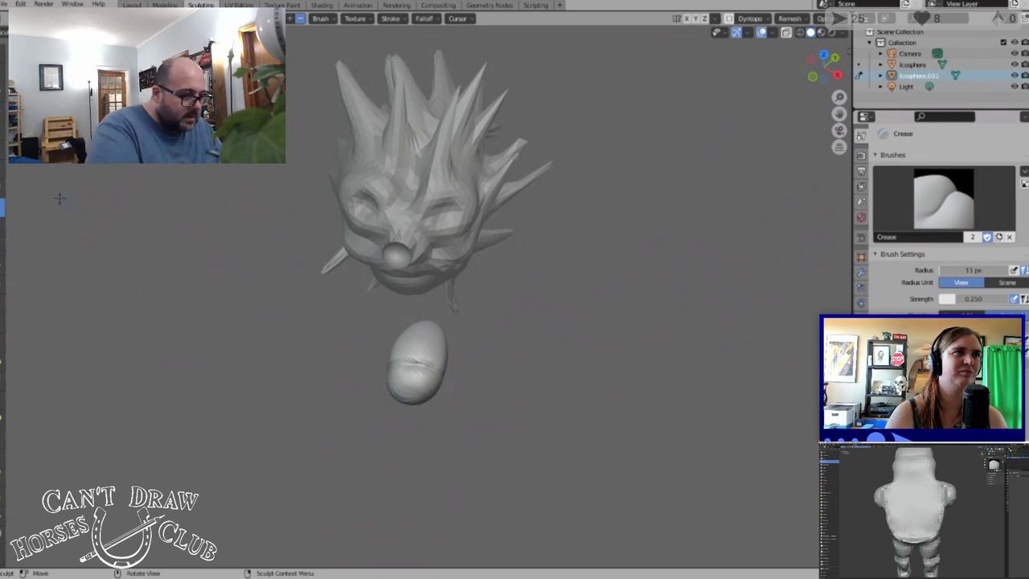
{"action": "key", "text": "l"}
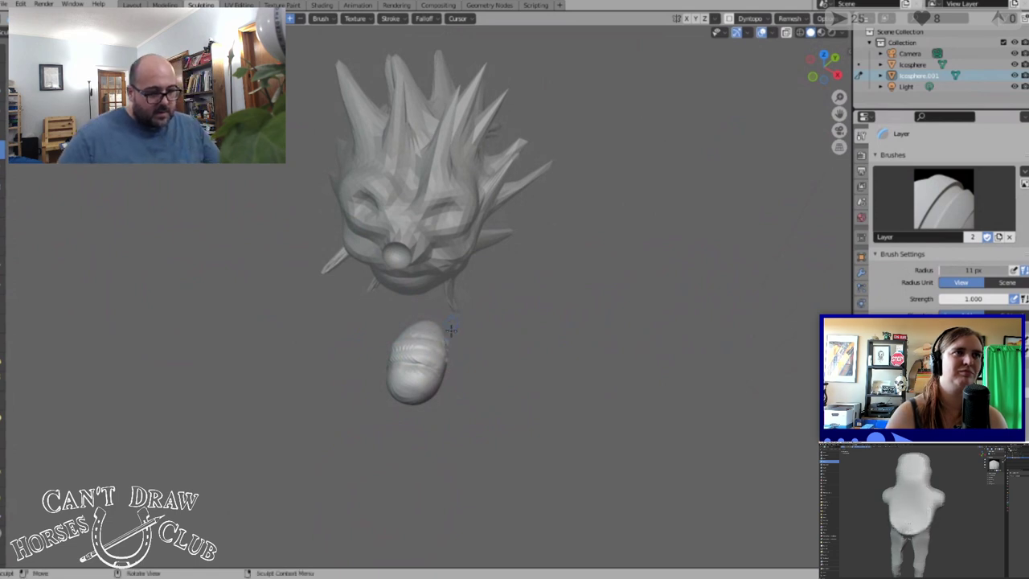
{"action": "middle_click_drag", "start_coordinate": [451, 329], "coordinate": [517, 356]}
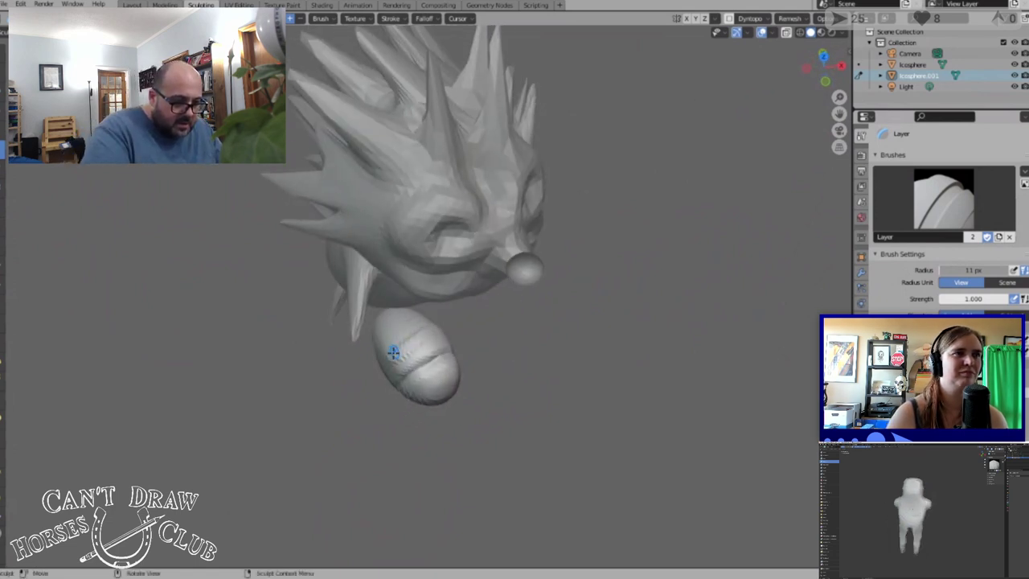
{"action": "left_click_drag", "start_coordinate": [394, 355], "coordinate": [444, 319]}
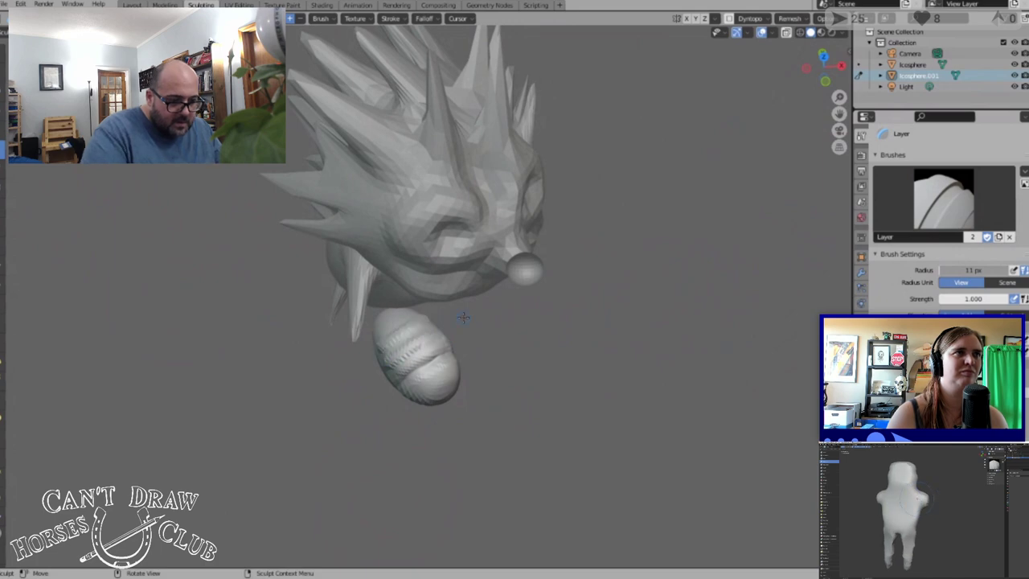
Switch to the Layout workspace and move the foot along X to -1.2781 m and up 0.79149 m along Z
{"action": "middle_click_drag", "start_coordinate": [457, 313], "coordinate": [372, 285]}
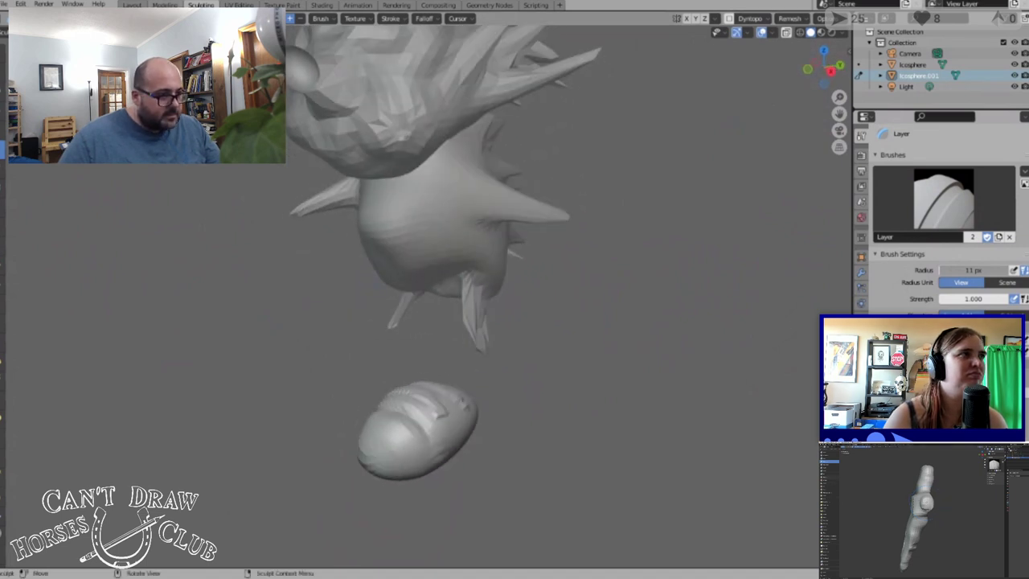
{"action": "left_click", "coordinate": [132, 4]}
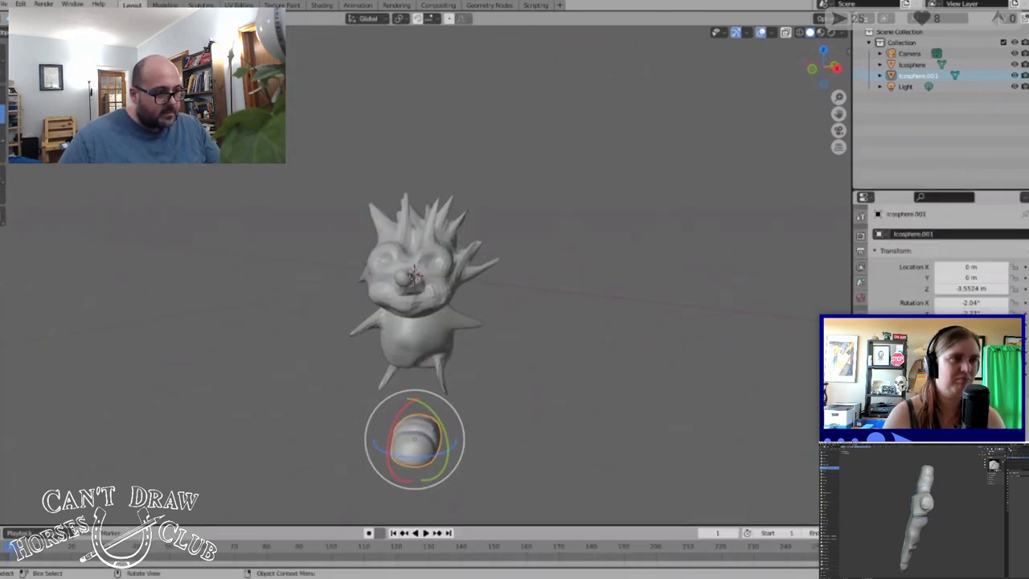
{"action": "mouse_move", "coordinate": [408, 360]}
{"action": "middle_mouse_down"}
{"action": "mouse_move", "coordinate": [426, 375]}
{"action": "mouse_move", "coordinate": [436, 421]}
{"action": "middle_mouse_up"}
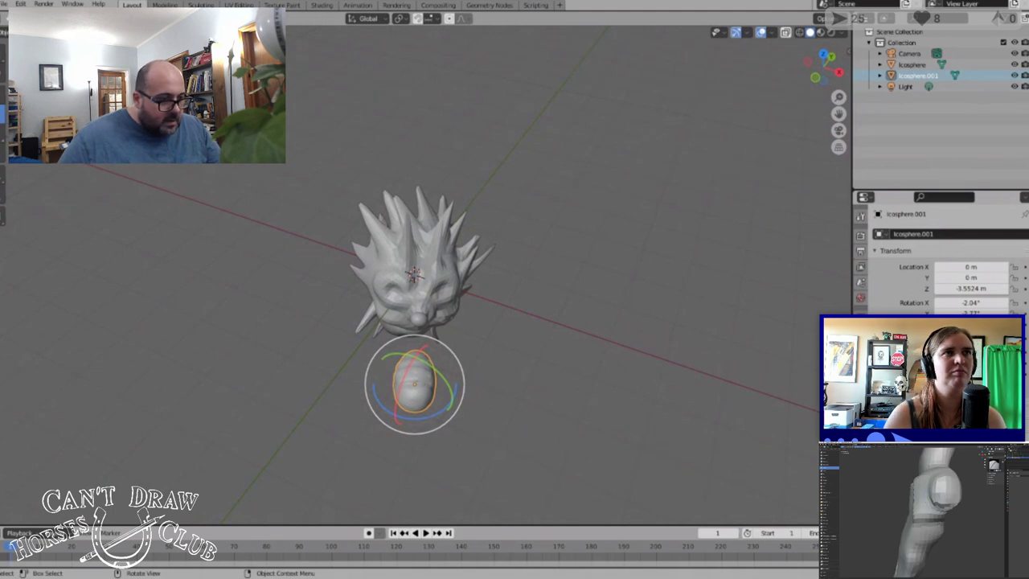
{"action": "left_click", "coordinate": [2, 99]}
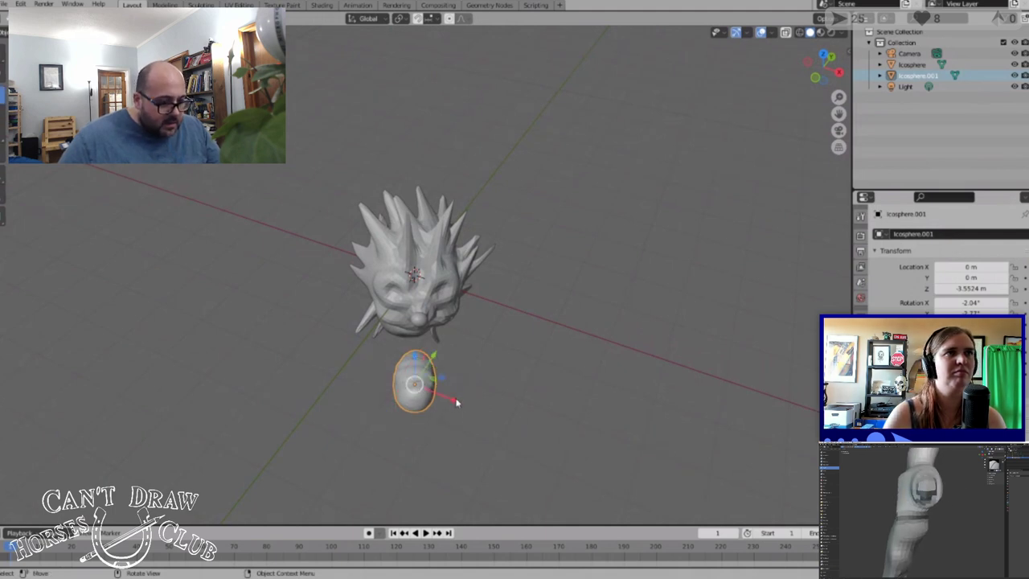
{"action": "left_click_drag", "start_coordinate": [456, 402], "coordinate": [400, 386]}
{"action": "middle_click_drag", "start_coordinate": [400, 386], "coordinate": [315, 286]}
{"action": "left_click_drag", "start_coordinate": [429, 417], "coordinate": [428, 376]}
{"action": "middle_click_drag", "start_coordinate": [429, 376], "coordinate": [586, 485]}
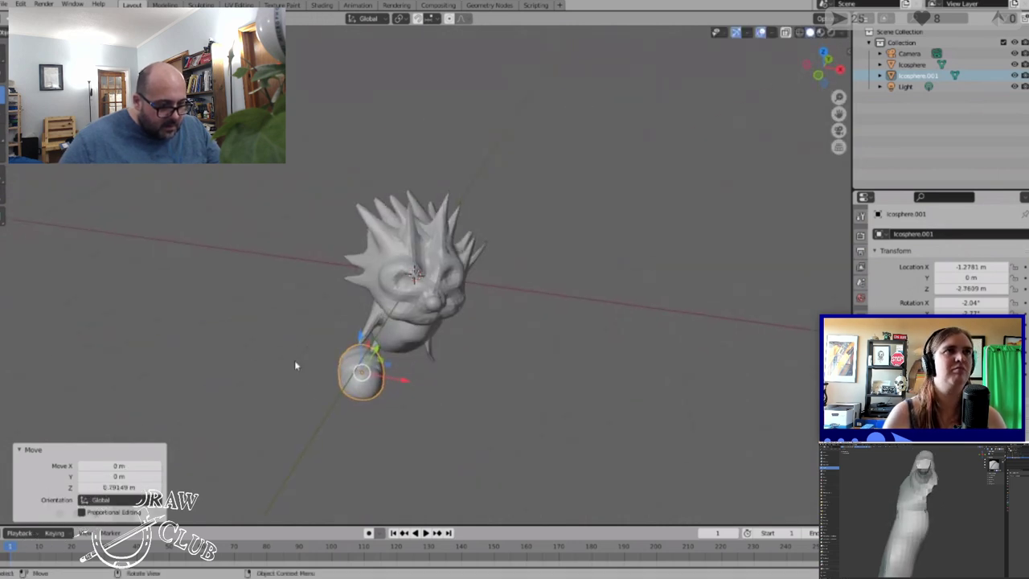
Move the foot freely in the side view toward the leg's end, to about X -0.81 m and Y -0.44 m
{"action": "middle_click_drag", "start_coordinate": [294, 362], "coordinate": [369, 400]}
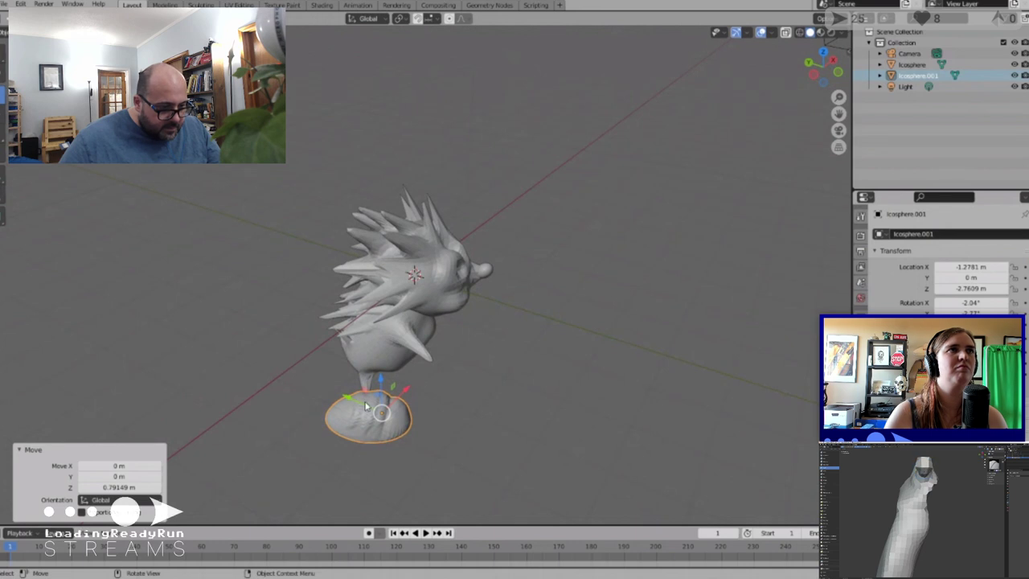
{"action": "key", "text": "g"}
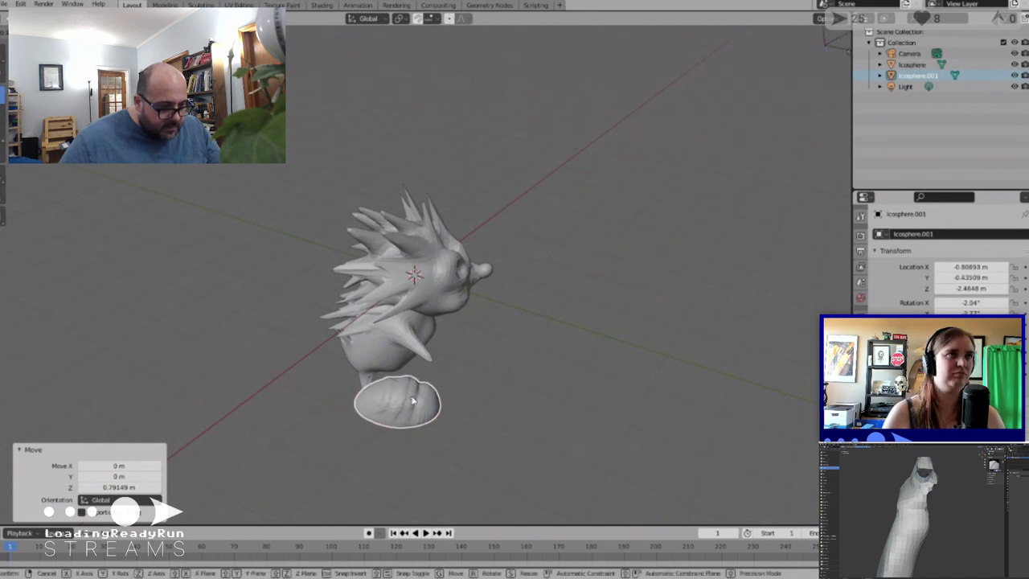
{"action": "left_click", "coordinate": [414, 400]}
Reselect the foot and lower it along the Z axis beneath the leg
{"action": "middle_click_drag", "start_coordinate": [413, 400], "coordinate": [285, 362]}
{"action": "left_click", "coordinate": [371, 350]}
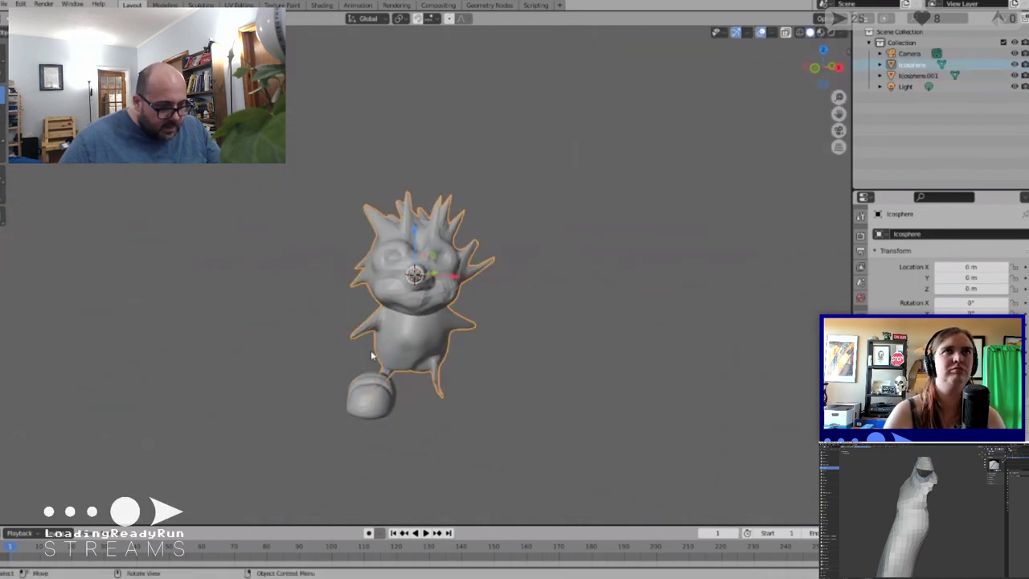
{"action": "left_click", "coordinate": [366, 398]}
{"action": "key", "text": "g"}
{"action": "key", "text": "z"}
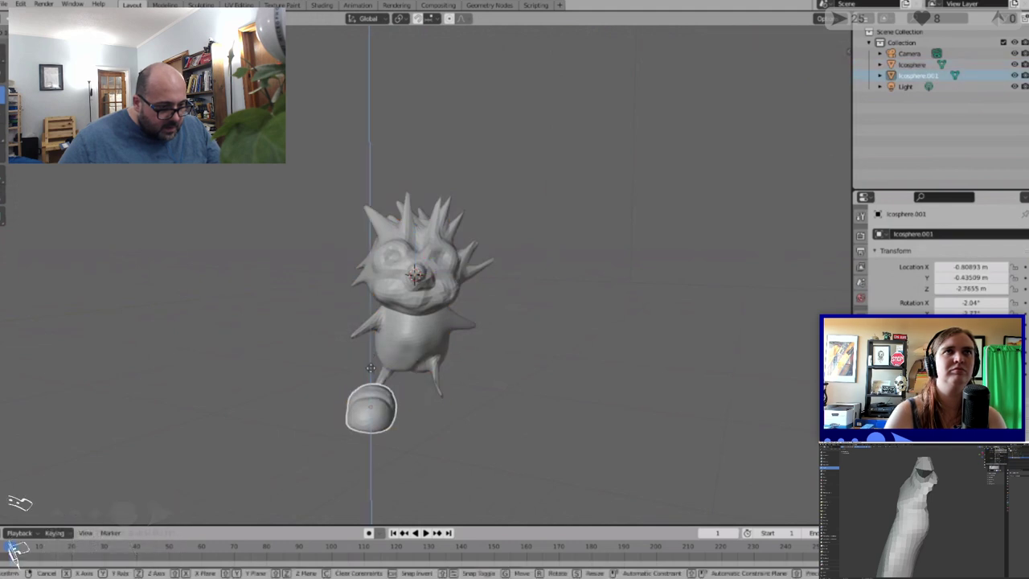
Adjust the shoe's height and shift it about 0.03 m along X to line it up with the leg
{"action": "left_click", "coordinate": [445, 382]}
{"action": "middle_click_drag", "start_coordinate": [445, 382], "coordinate": [401, 376]}
{"action": "key", "text": "g"}
{"action": "key", "text": "x"}
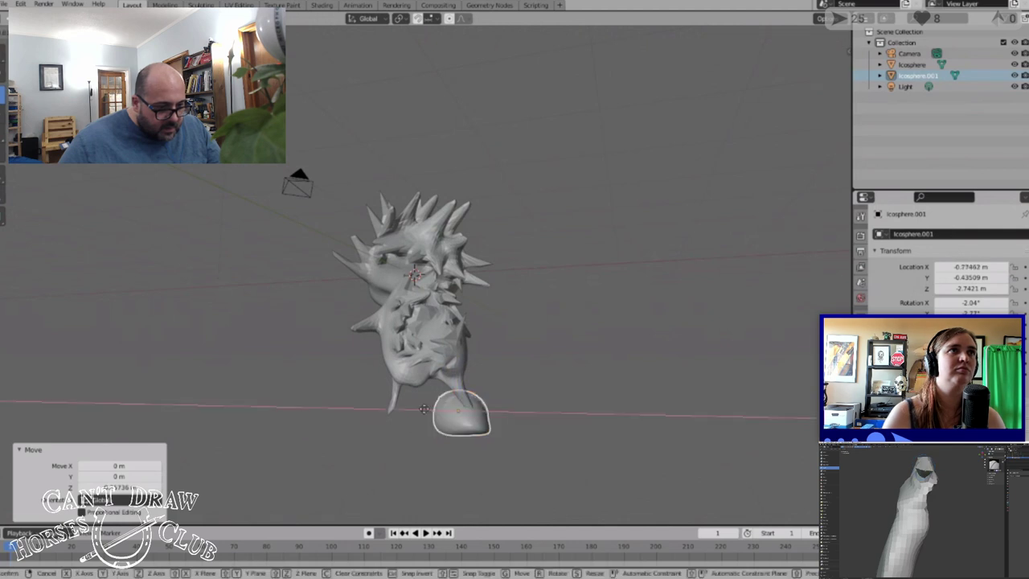
{"action": "left_click", "coordinate": [425, 408]}
{"action": "middle_click_drag", "start_coordinate": [425, 408], "coordinate": [211, 386]}
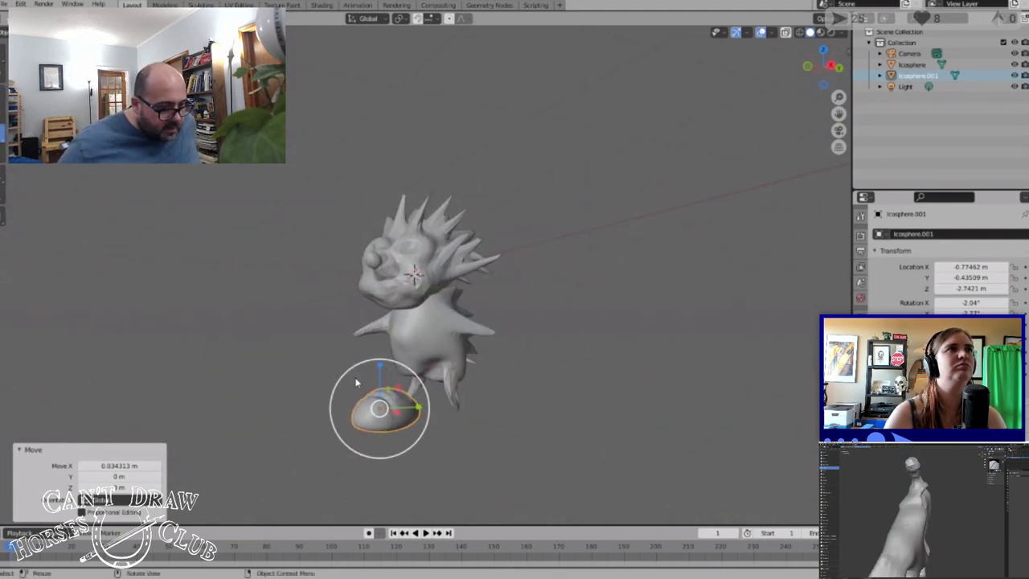
Scale the shoe down to about 0.76 and move it about 0.31 m along Y beneath the leg
{"action": "key", "text": "s"}
{"action": "left_click", "coordinate": [360, 390]}
{"action": "middle_click_drag", "start_coordinate": [475, 411], "coordinate": [432, 433]}
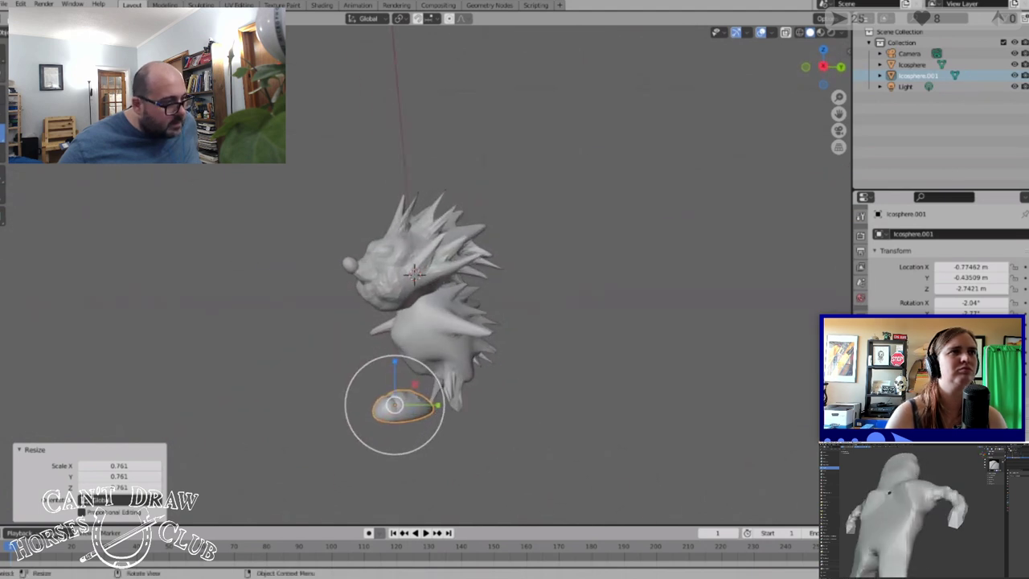
{"action": "left_click", "coordinate": [3, 95]}
{"action": "left_click_drag", "start_coordinate": [441, 406], "coordinate": [460, 406]}
{"action": "middle_click_drag", "start_coordinate": [473, 398], "coordinate": [265, 321]}
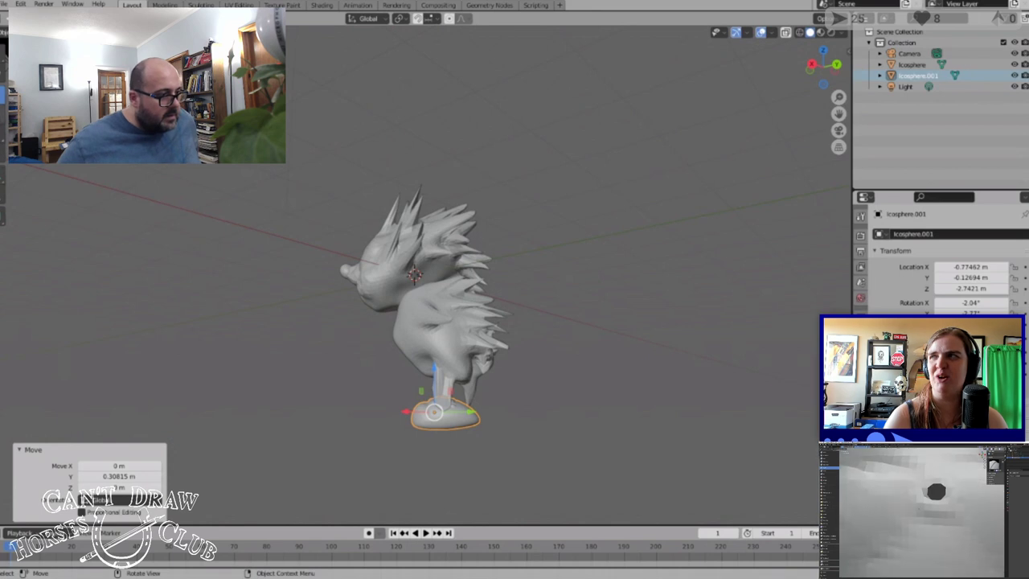
Rotate the shoe under the leg so its X rotation is about -3.9°, and deselect it
{"action": "left_click", "coordinate": [2, 114]}
{"action": "mouse_move", "coordinate": [508, 416]}
{"action": "middle_mouse_down"}
{"action": "mouse_move", "coordinate": [484, 407]}
{"action": "mouse_move", "coordinate": [507, 416]}
{"action": "middle_mouse_up"}
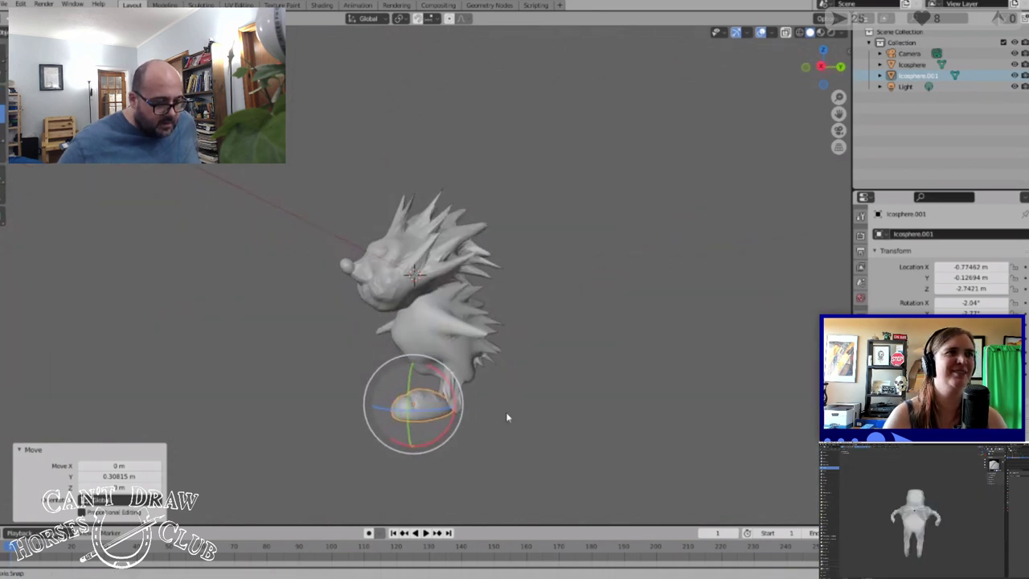
{"action": "left_click_drag", "start_coordinate": [441, 375], "coordinate": [429, 368]}
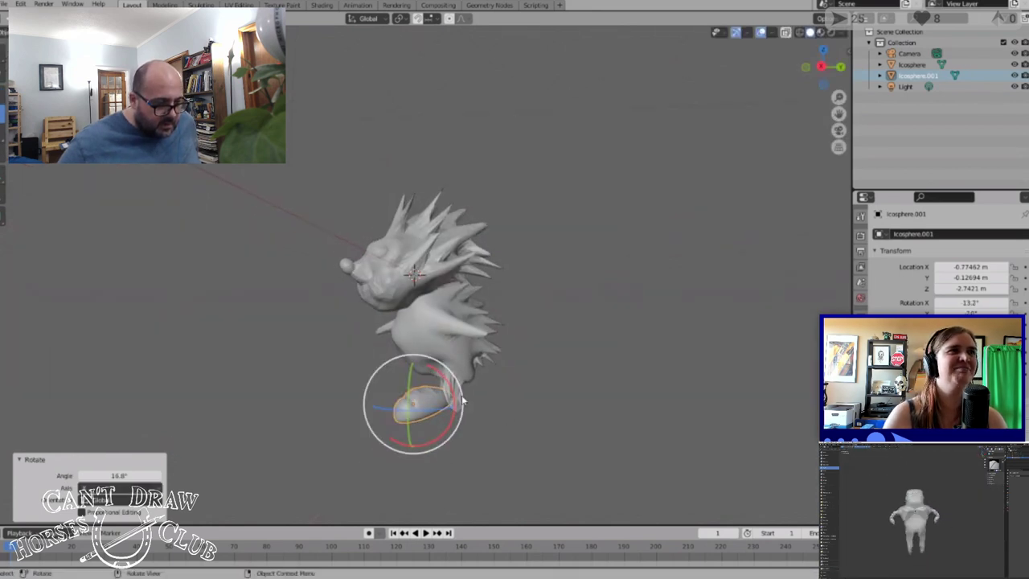
{"action": "middle_click_drag", "start_coordinate": [428, 369], "coordinate": [591, 441]}
{"action": "left_click_drag", "start_coordinate": [355, 416], "coordinate": [351, 411]}
{"action": "left_click", "coordinate": [540, 386]}
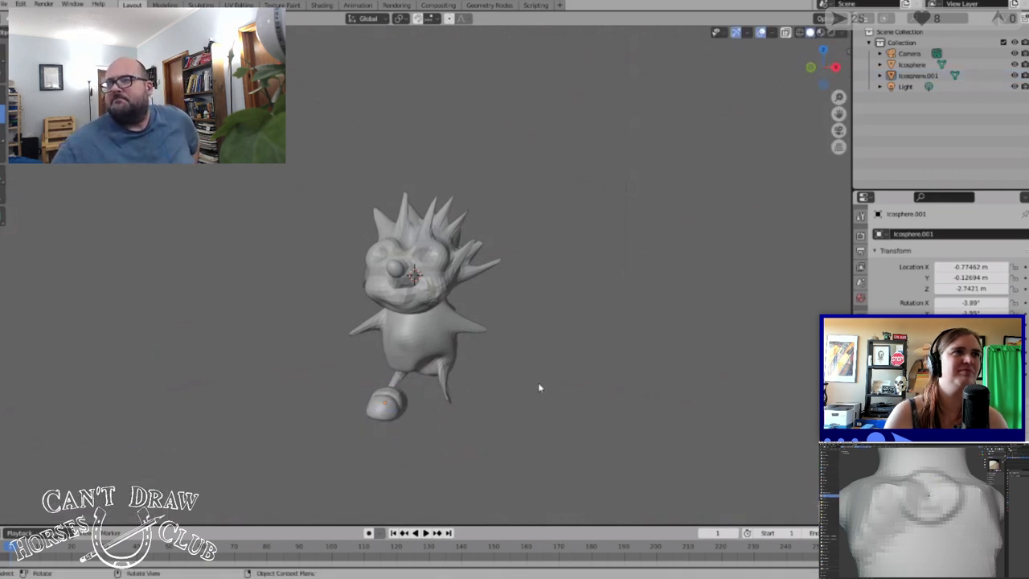
Duplicate the shoe and place the copy near the character's other leg, about 1.08 m along X and 0.58 m along Y
{"action": "middle_click_drag", "start_coordinate": [539, 387], "coordinate": [439, 440]}
{"action": "left_click", "coordinate": [380, 404]}
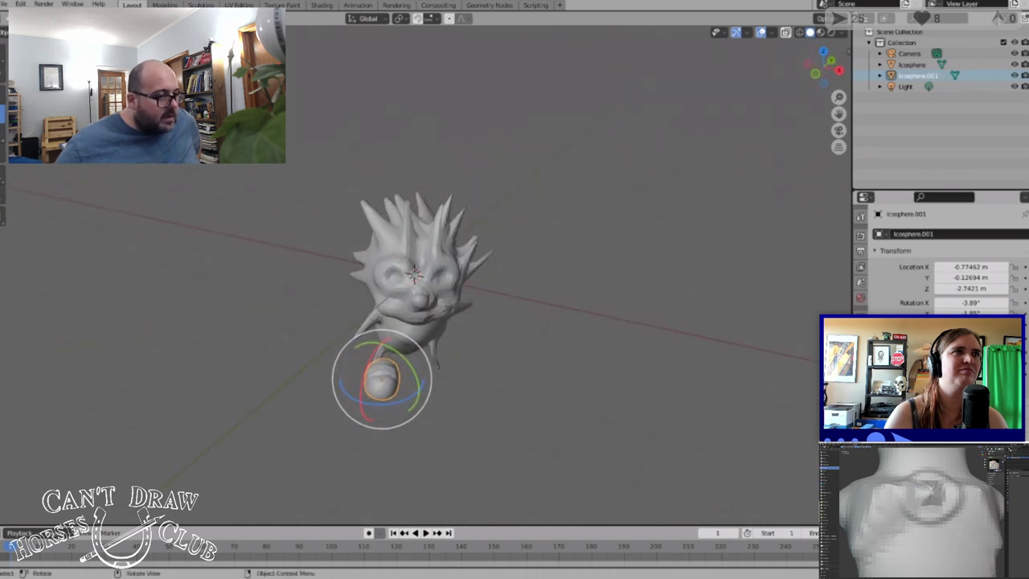
{"action": "left_click", "coordinate": [127, 19]}
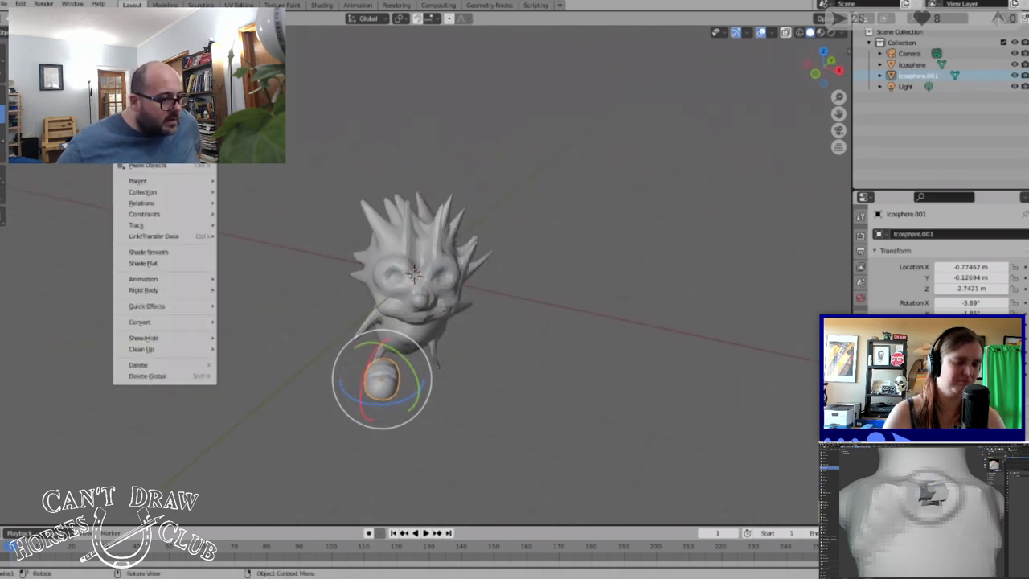
{"action": "left_click", "coordinate": [173, 117]}
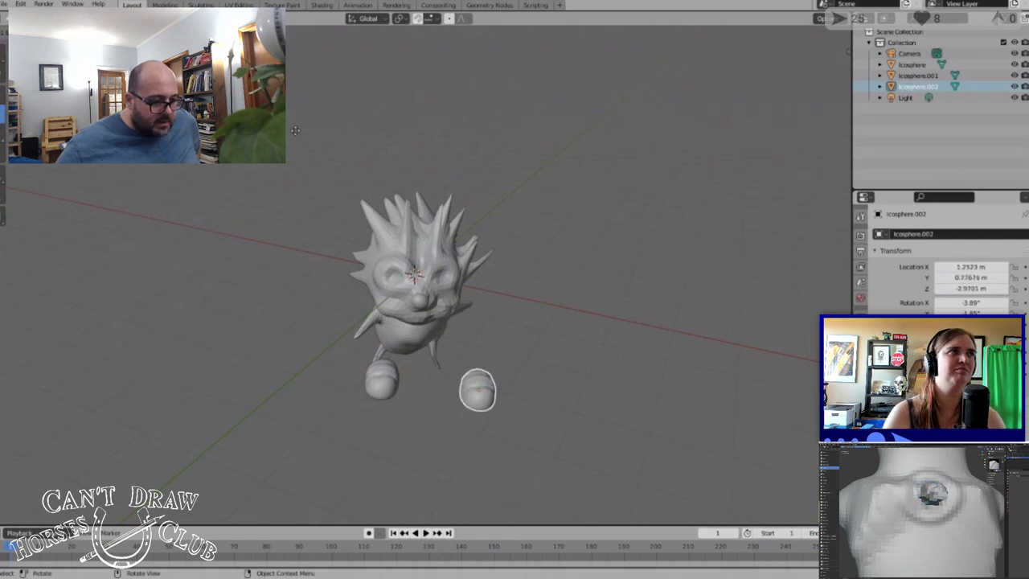
{"action": "left_click", "coordinate": [361, 197]}
Rotate the copied shoe about 18.5° around the vertical axis and tilt it to an X rotation of about -24°
{"action": "middle_click_drag", "start_coordinate": [461, 260], "coordinate": [127, 207]}
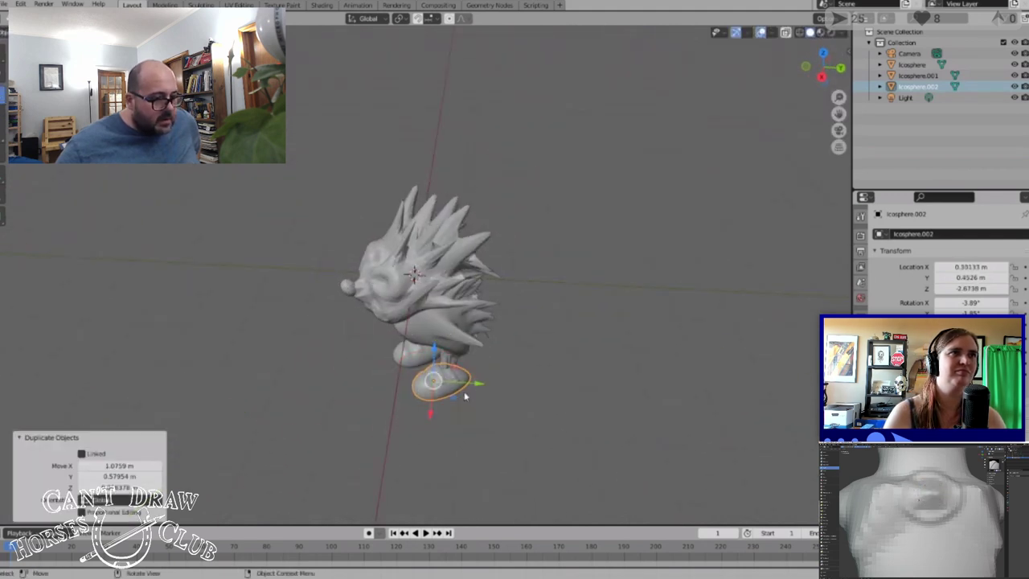
{"action": "left_click", "coordinate": [430, 413]}
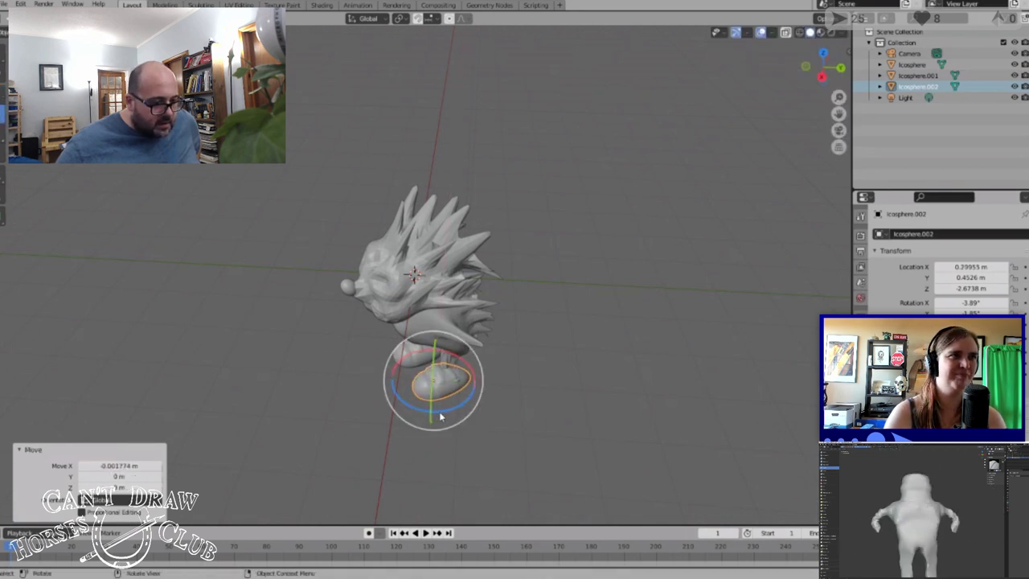
{"action": "mouse_move", "coordinate": [439, 416]}
{"action": "left_mouse_down"}
{"action": "mouse_move", "coordinate": [471, 409]}
{"action": "mouse_move", "coordinate": [455, 412]}
{"action": "left_mouse_up"}
{"action": "middle_click_drag", "start_coordinate": [455, 412], "coordinate": [499, 321]}
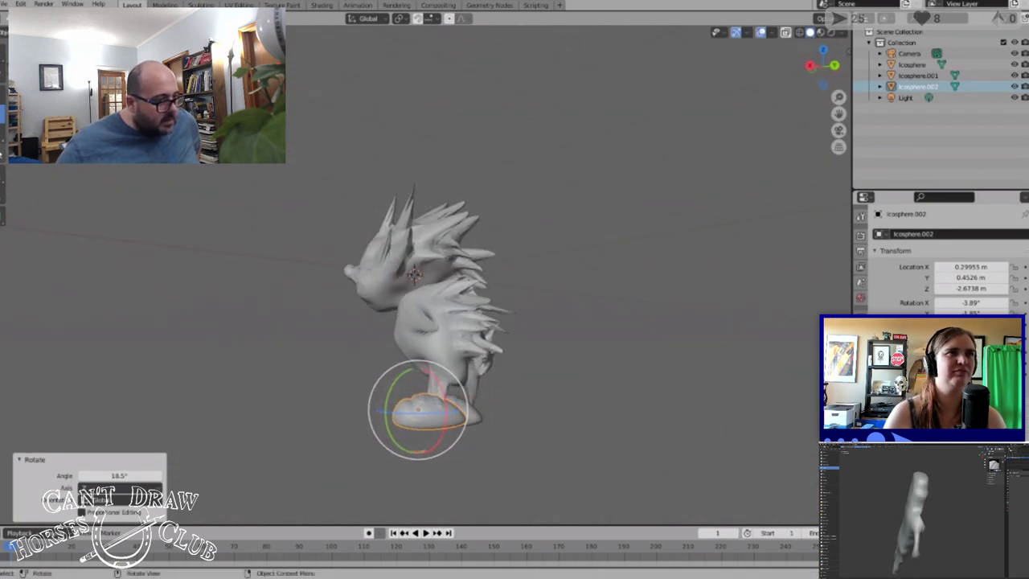
{"action": "middle_click_drag", "start_coordinate": [458, 410], "coordinate": [456, 435]}
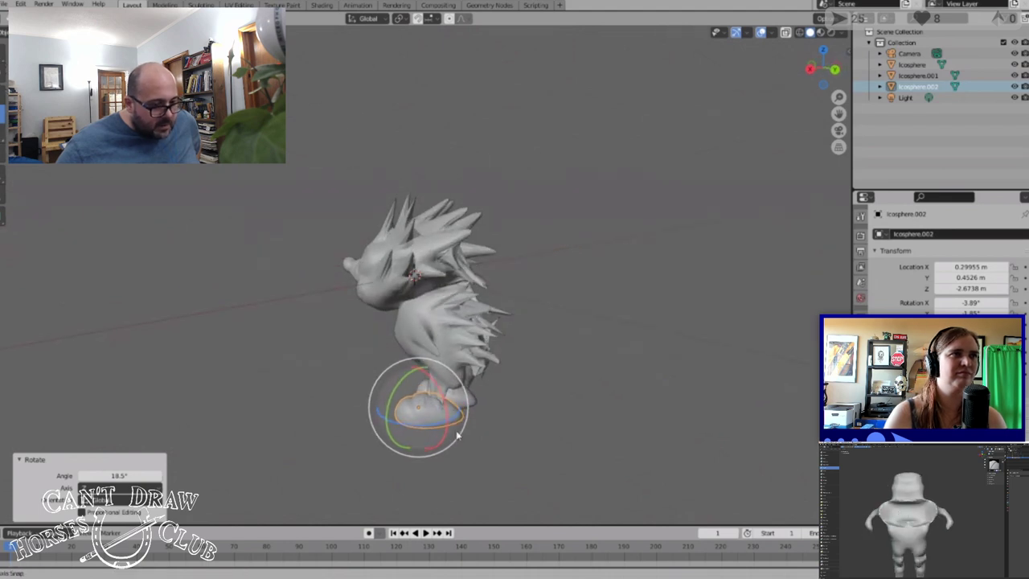
{"action": "left_click_drag", "start_coordinate": [414, 374], "coordinate": [426, 410]}
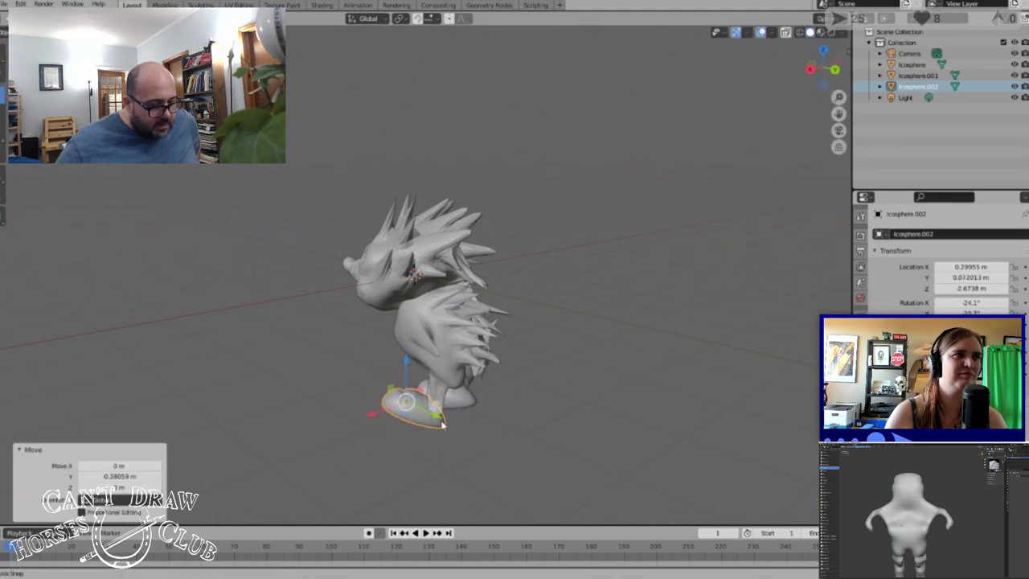
Move the copied shoe to about -0.02 m in Y, and shift it about 0.67 m along X toward the bare leg
{"action": "middle_click_drag", "start_coordinate": [447, 408], "coordinate": [566, 415]}
{"action": "left_click_drag", "start_coordinate": [462, 402], "coordinate": [482, 393]}
{"action": "middle_click_drag", "start_coordinate": [519, 402], "coordinate": [465, 428]}
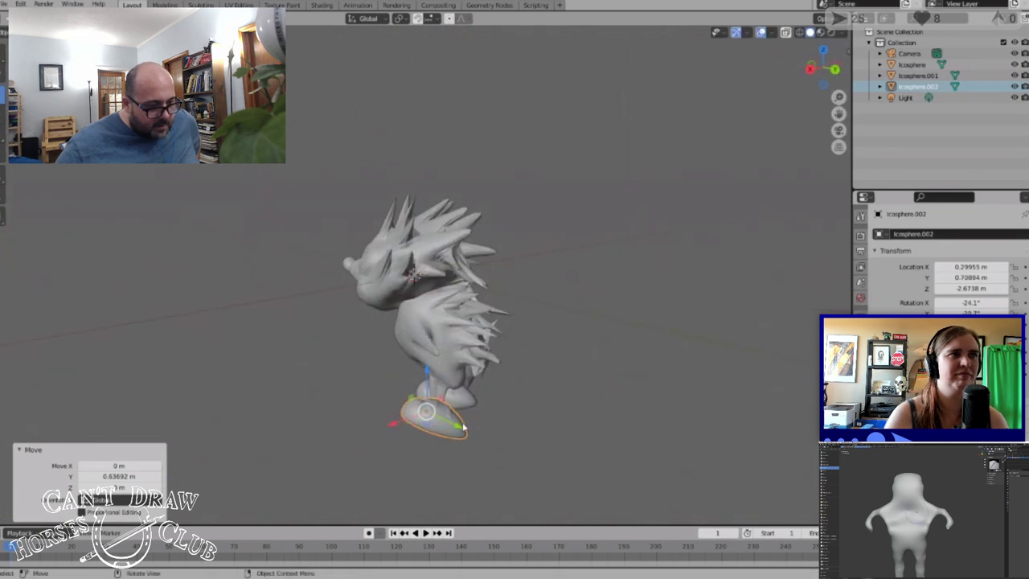
{"action": "left_click_drag", "start_coordinate": [462, 432], "coordinate": [439, 420]}
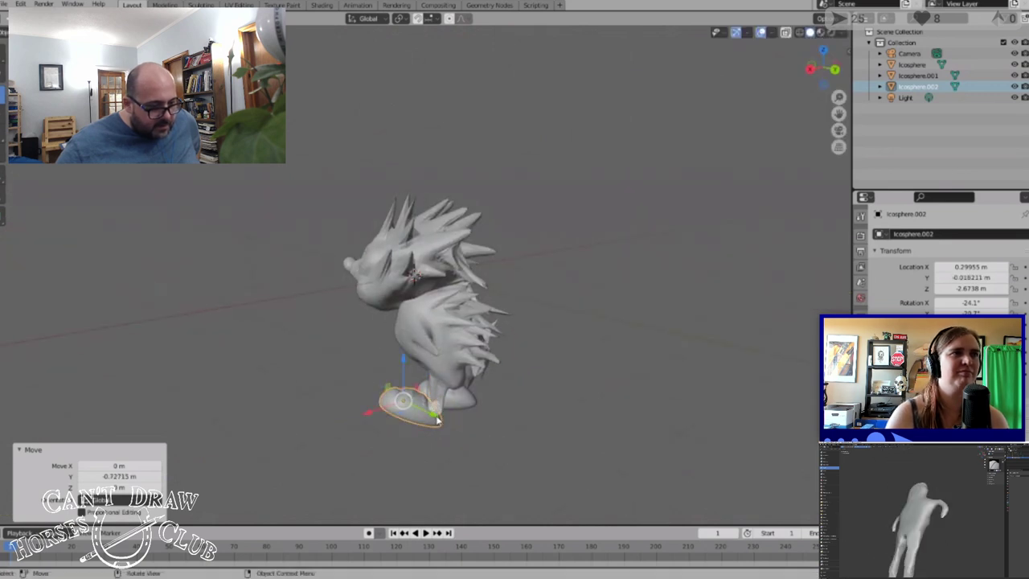
{"action": "middle_click_drag", "start_coordinate": [442, 422], "coordinate": [453, 400]}
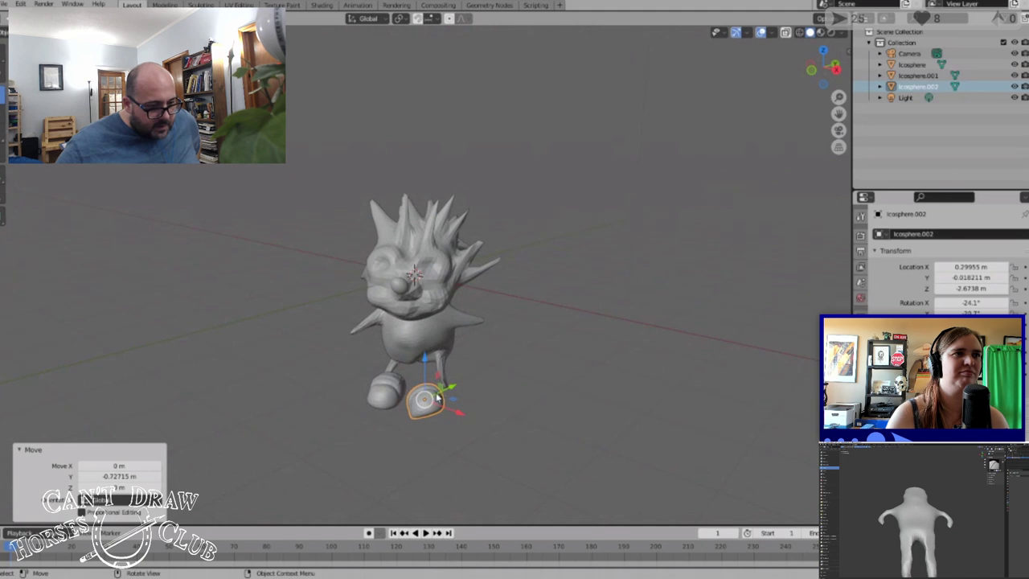
{"action": "left_click_drag", "start_coordinate": [438, 397], "coordinate": [455, 390]}
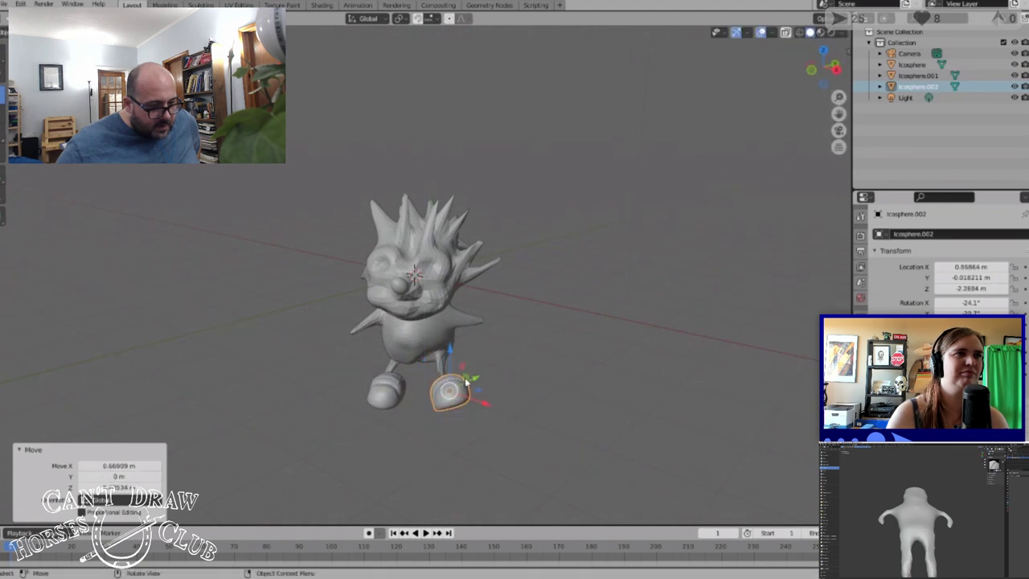
Reposition the copied shoe to about -0.14 m in Y, and shift it inward and down to about X 0.8 m
{"action": "middle_click_drag", "start_coordinate": [454, 390], "coordinate": [364, 408]}
{"action": "left_click_drag", "start_coordinate": [413, 404], "coordinate": [447, 397]}
{"action": "middle_click_drag", "start_coordinate": [447, 398], "coordinate": [363, 319]}
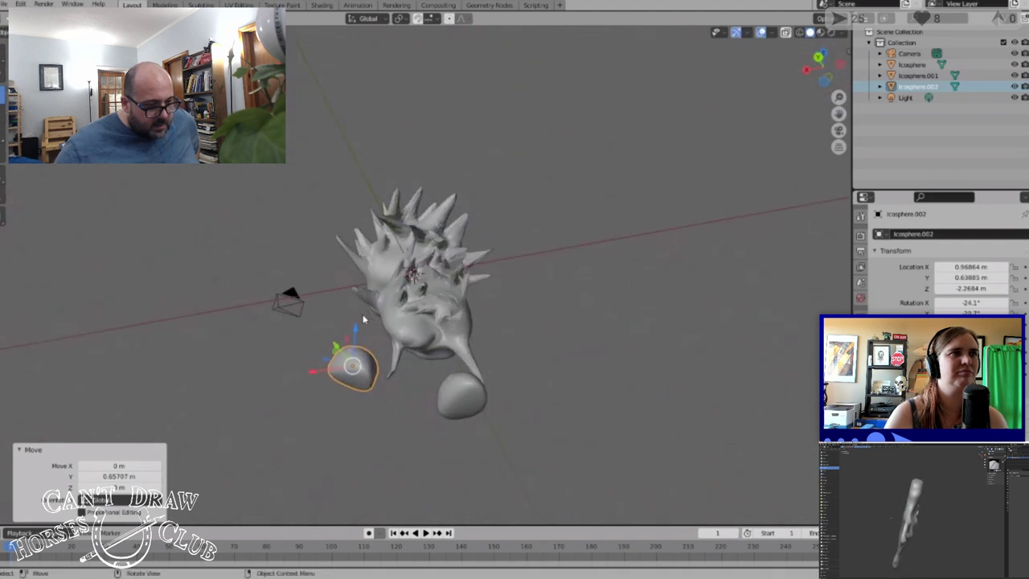
{"action": "left_click_drag", "start_coordinate": [328, 350], "coordinate": [374, 398]}
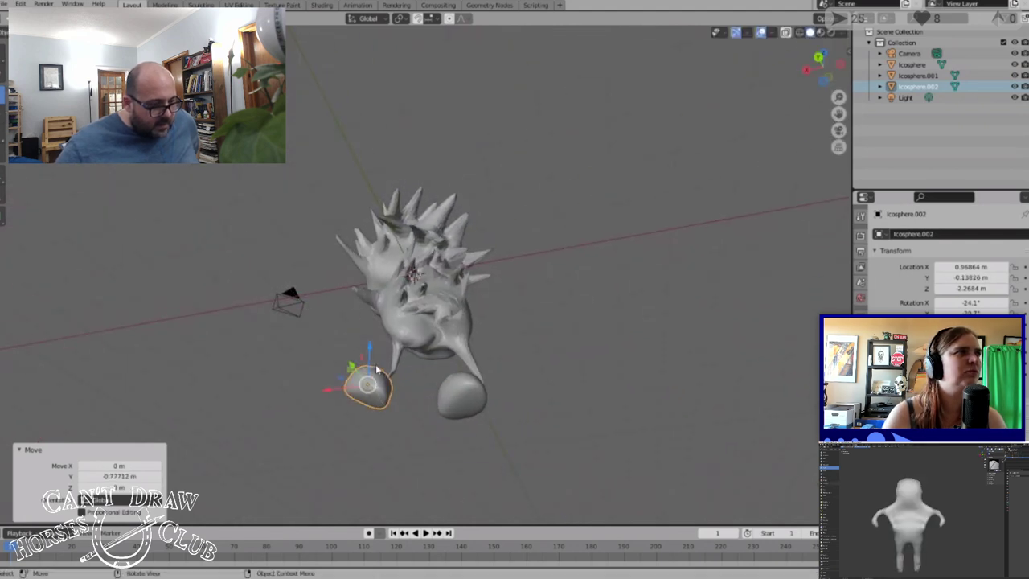
{"action": "middle_click_drag", "start_coordinate": [374, 398], "coordinate": [374, 326]}
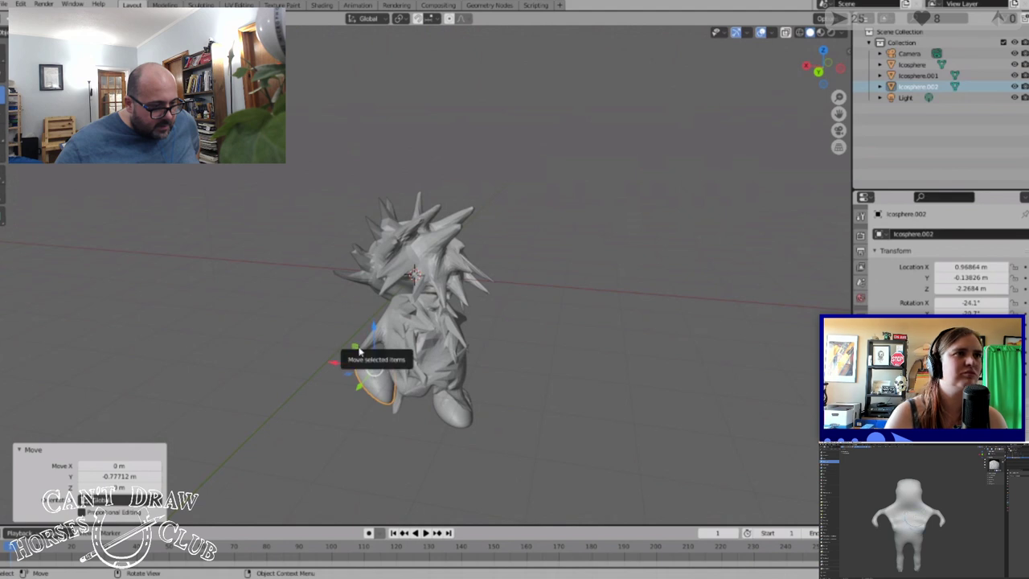
{"action": "left_click_drag", "start_coordinate": [360, 351], "coordinate": [371, 381]}
Fit the copied shoe onto the second leg at about X 0.59 m, Y 0.37 m and Z -2.43 m
{"action": "middle_click_drag", "start_coordinate": [372, 381], "coordinate": [512, 357]}
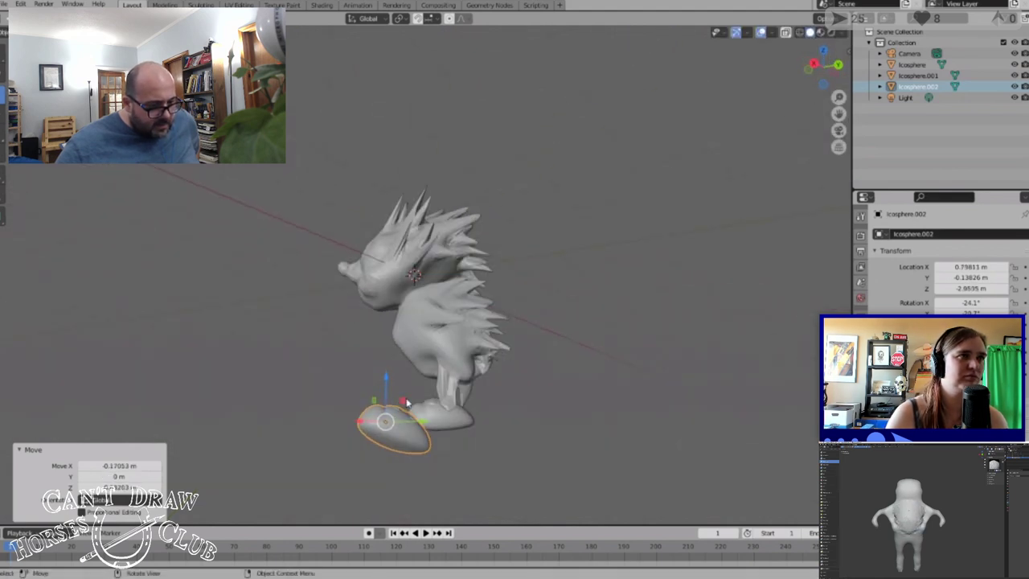
{"action": "left_click_drag", "start_coordinate": [406, 402], "coordinate": [408, 386]}
{"action": "middle_click_drag", "start_coordinate": [409, 386], "coordinate": [392, 408]}
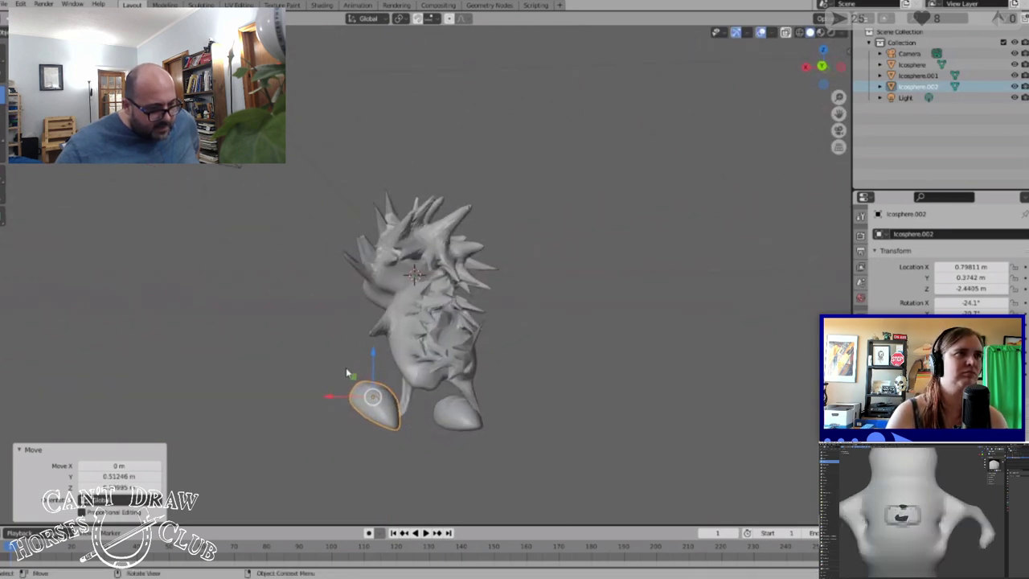
{"action": "left_click_drag", "start_coordinate": [356, 375], "coordinate": [370, 382]}
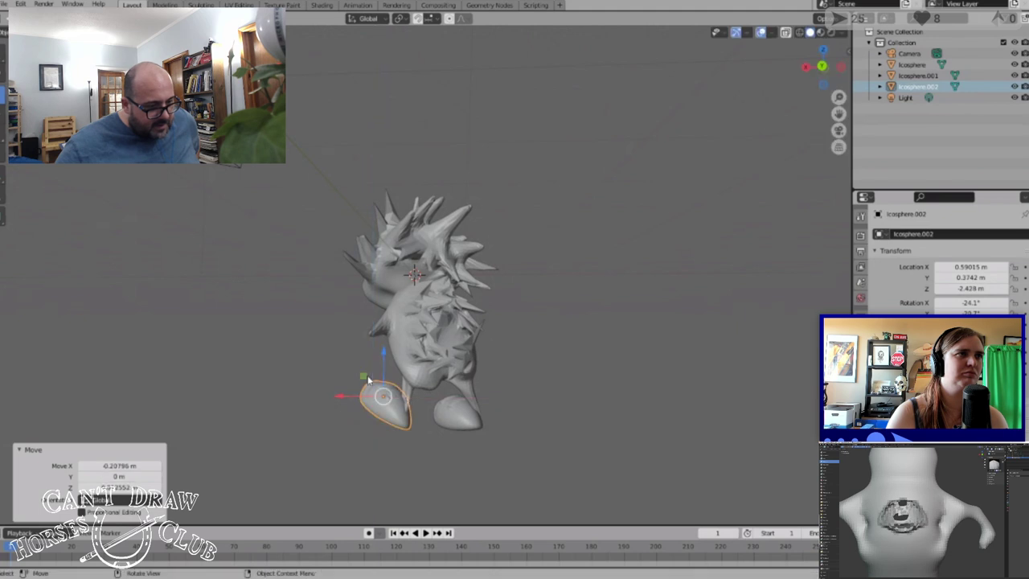
{"action": "middle_click_drag", "start_coordinate": [370, 381], "coordinate": [597, 420]}
{"action": "middle_click_drag", "start_coordinate": [494, 409], "coordinate": [486, 375]}
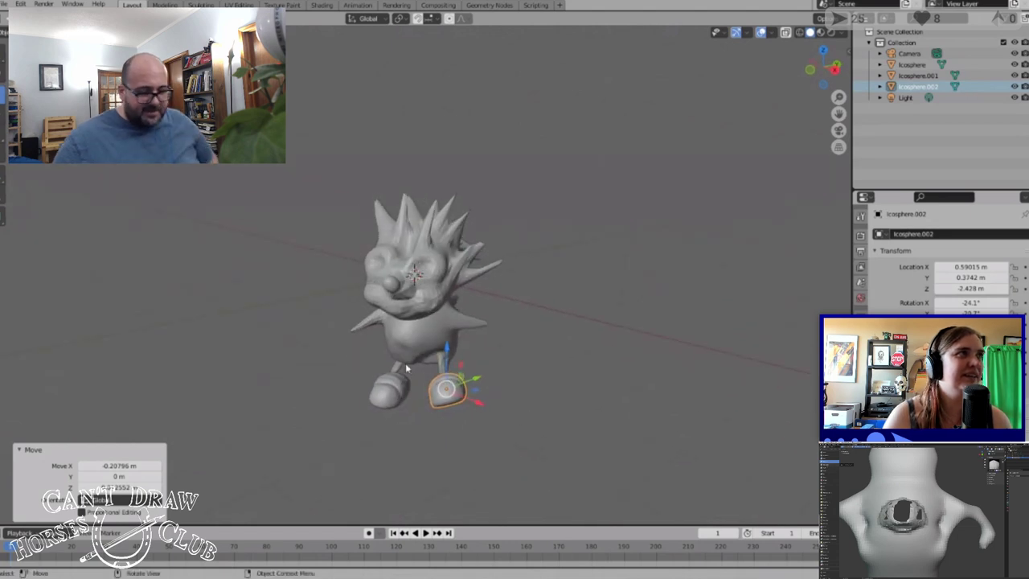
Join the hedgehog body and both shoes into a single object
{"action": "left_click", "coordinate": [420, 334], "text": "shift"}
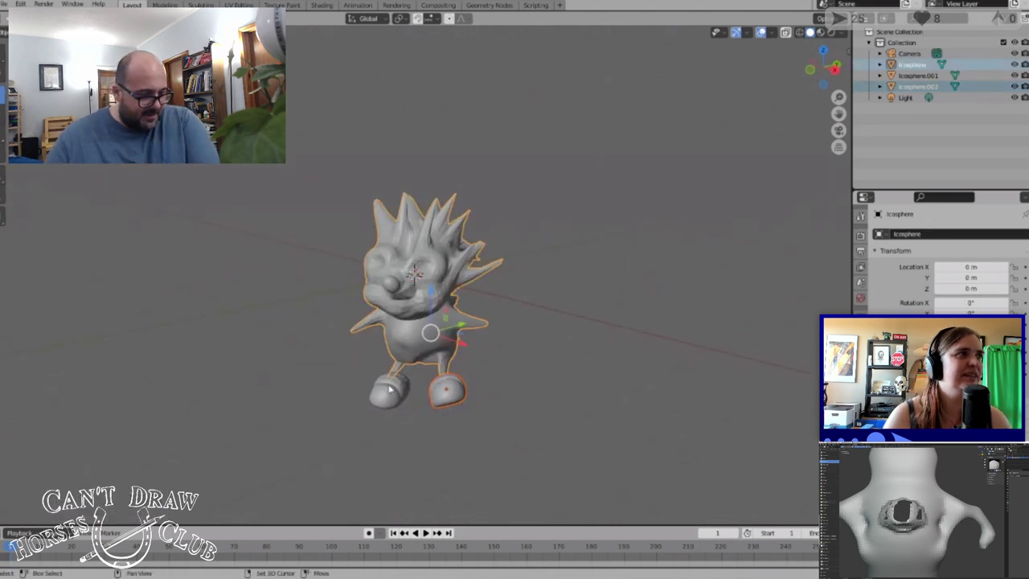
{"action": "left_click", "coordinate": [388, 387], "text": "shift"}
{"action": "left_click", "coordinate": [127, 18]}
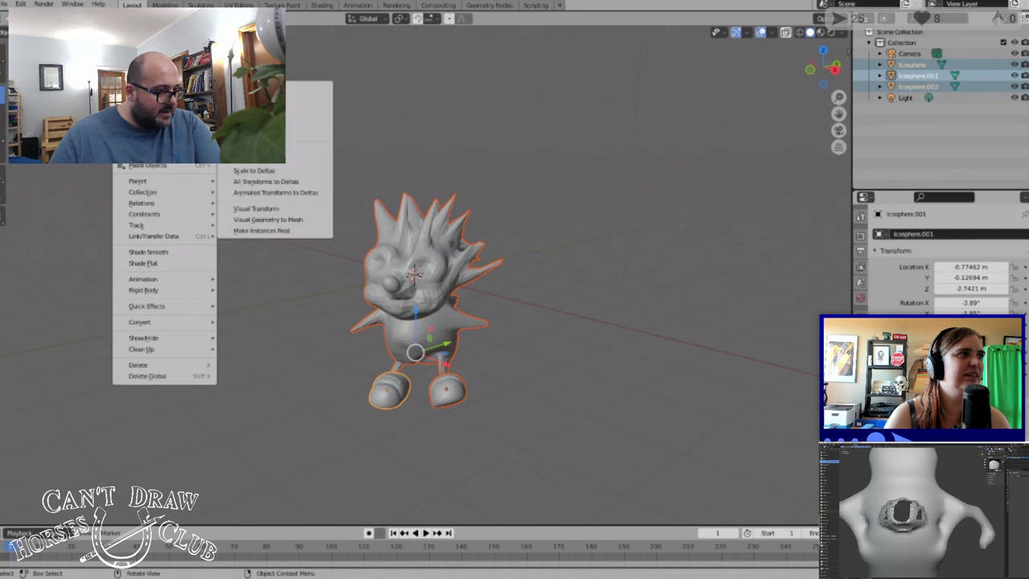
{"action": "left_click", "coordinate": [138, 138]}
{"action": "middle_click_drag", "start_coordinate": [492, 256], "coordinate": [378, 242]}
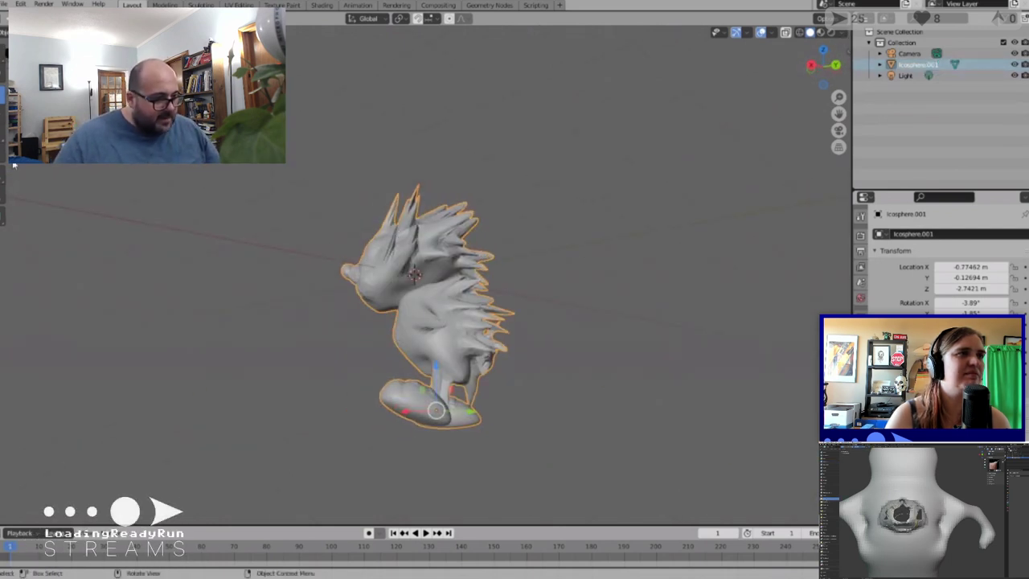
Switch to sculpting and adjust the hedgehog's shoe using the Pose brush with a radius of 147 px
{"action": "left_click", "coordinate": [200, 5]}
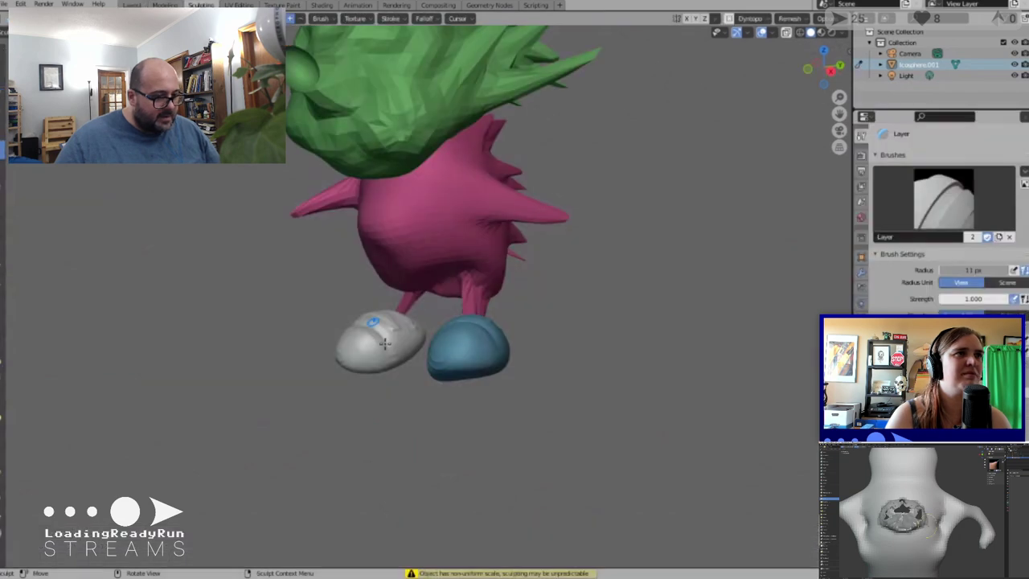
{"action": "middle_click_drag", "start_coordinate": [520, 324], "coordinate": [76, 434]}
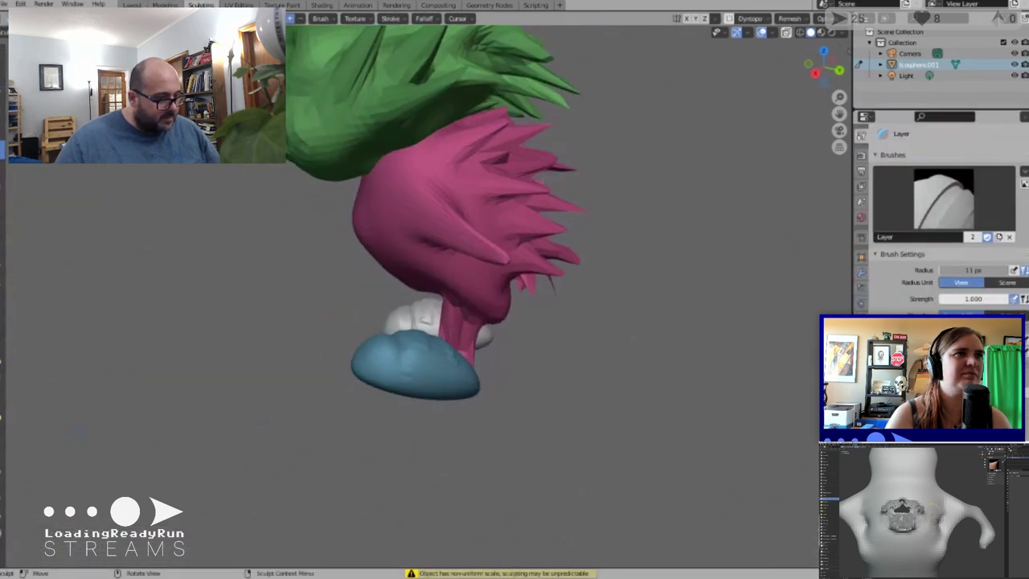
{"action": "left_click", "coordinate": [5, 419]}
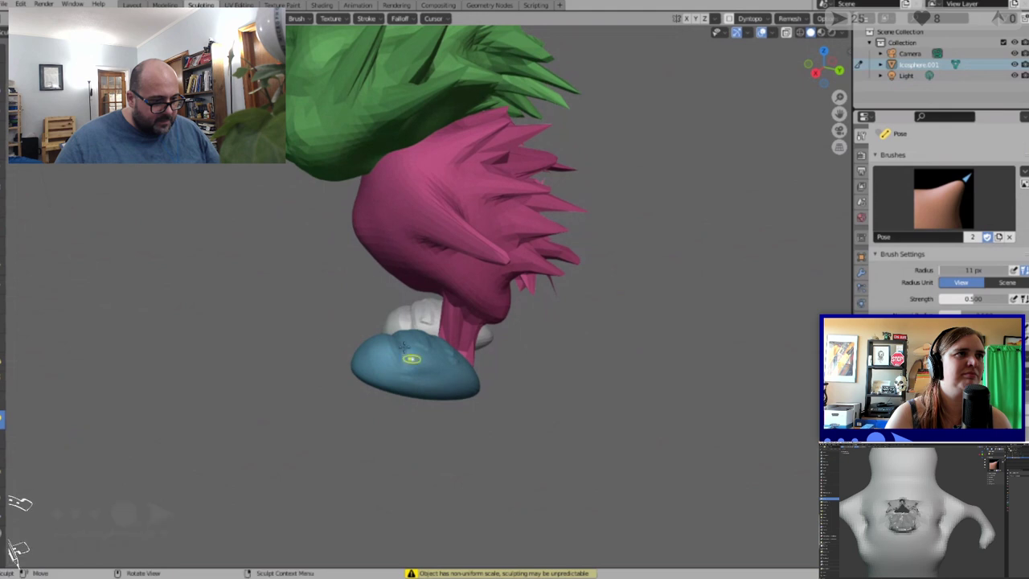
{"action": "middle_click_drag", "start_coordinate": [442, 368], "coordinate": [527, 362]}
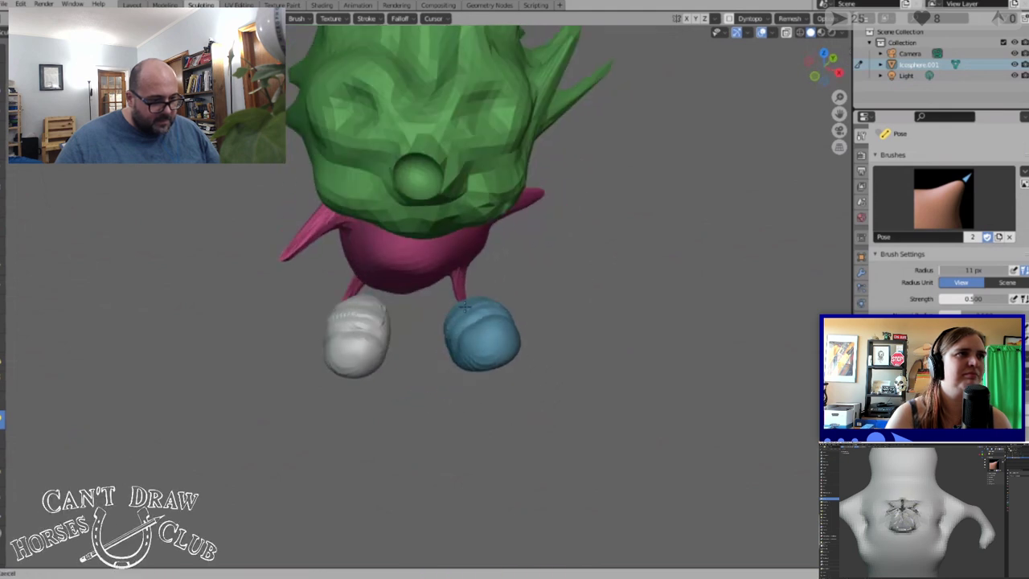
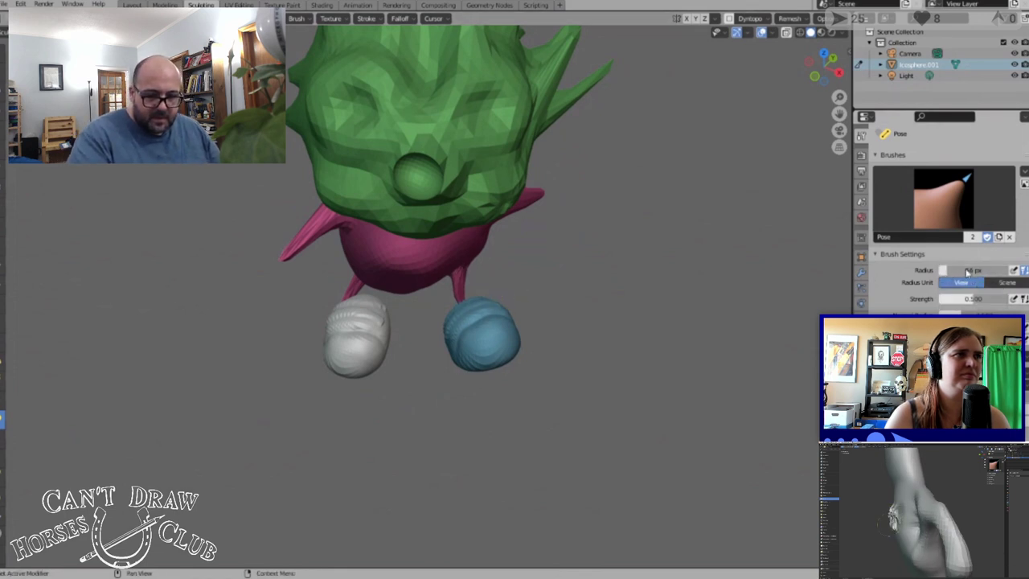
{"action": "mouse_move", "coordinate": [484, 341]}
{"action": "left_mouse_down"}
{"action": "mouse_move", "coordinate": [491, 358]}
{"action": "mouse_move", "coordinate": [475, 340]}
{"action": "mouse_move", "coordinate": [489, 346]}
{"action": "left_mouse_up"}
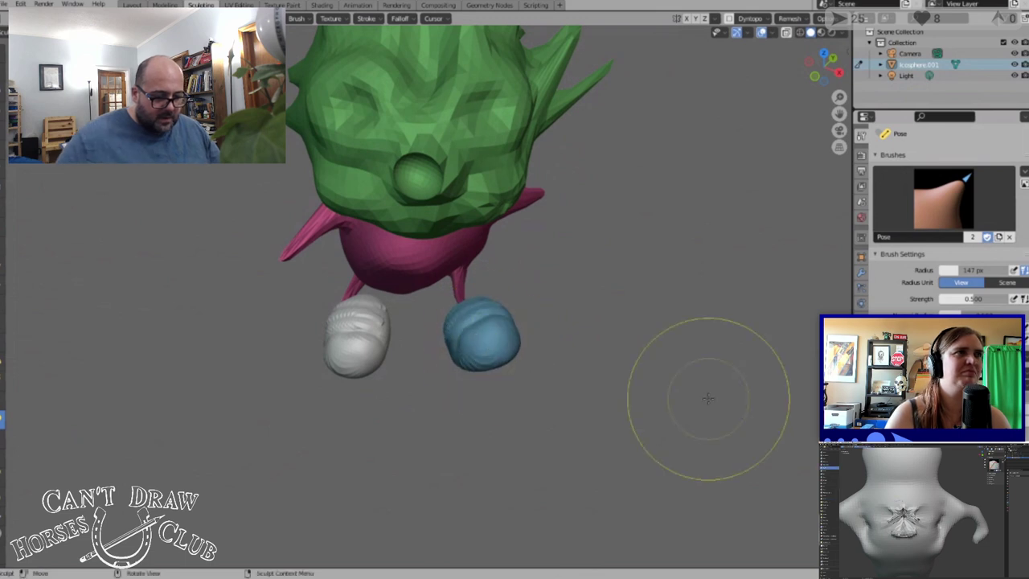
{"action": "middle_click_drag", "start_coordinate": [707, 398], "coordinate": [604, 398]}
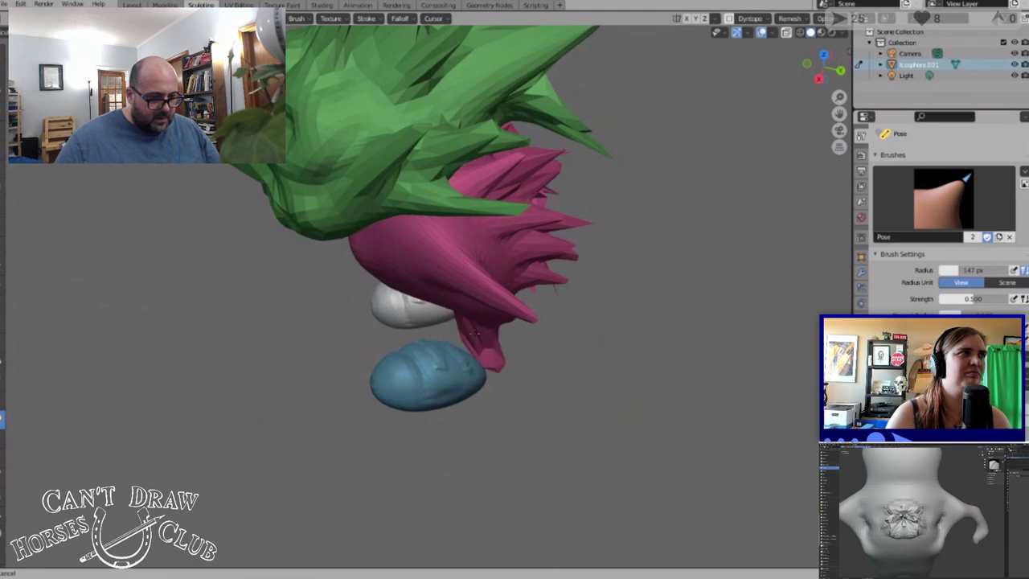
{"action": "mouse_move", "coordinate": [522, 395]}
{"action": "middle_mouse_down"}
{"action": "mouse_move", "coordinate": [515, 378]}
{"action": "mouse_move", "coordinate": [560, 356]}
{"action": "mouse_move", "coordinate": [396, 299]}
{"action": "middle_mouse_up"}
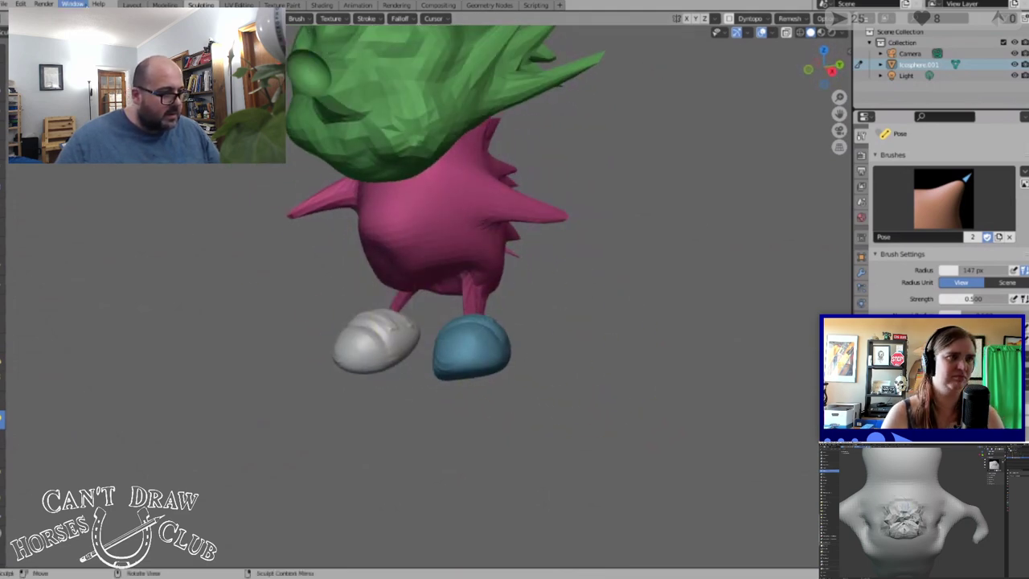
Return to object layout, add a 1 m radius UV sphere and move it along X to about 2.21 m, beside the hedgehog
{"action": "left_click", "coordinate": [136, 5]}
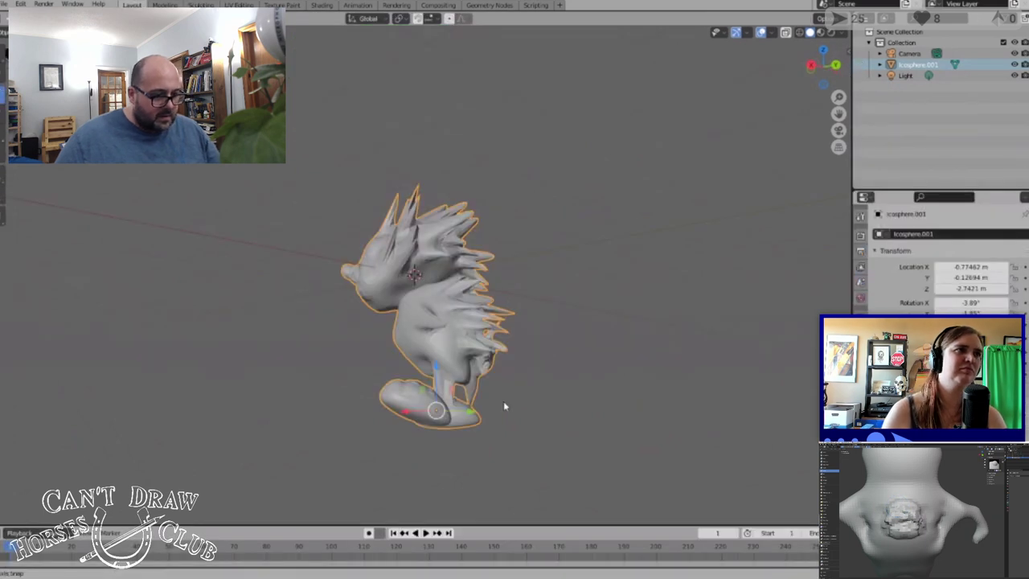
{"action": "middle_click_drag", "start_coordinate": [503, 406], "coordinate": [578, 400]}
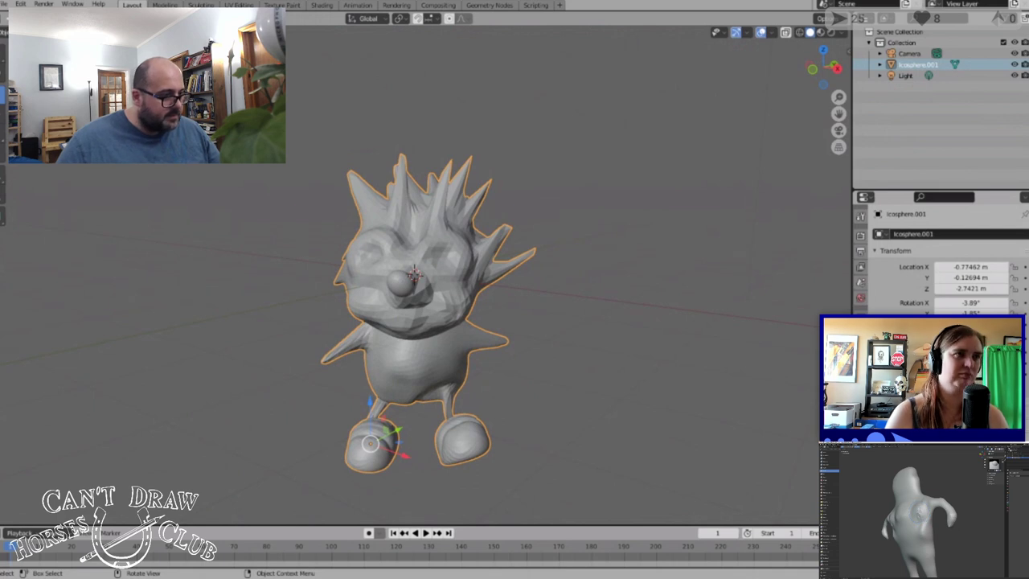
{"action": "key", "text": "shift+a"}
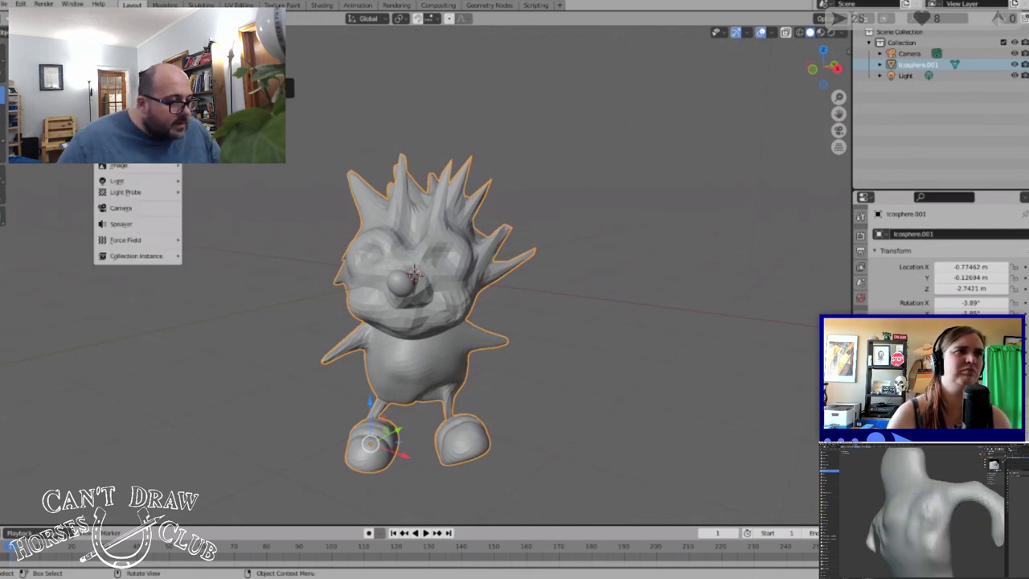
{"action": "left_click", "coordinate": [213, 77]}
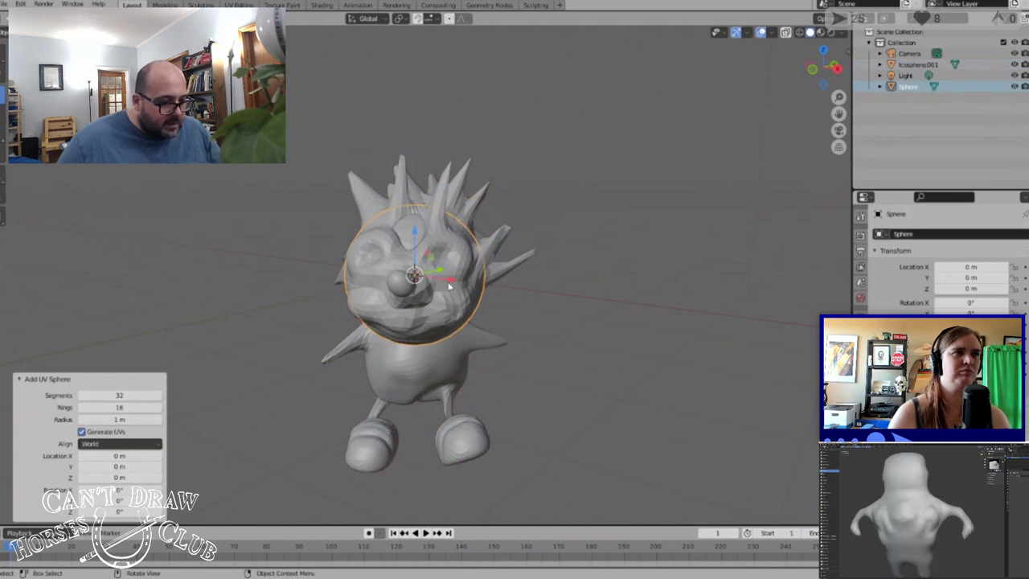
{"action": "key", "text": "g"}
{"action": "key", "text": "x"}
{"action": "left_click", "coordinate": [573, 264]}
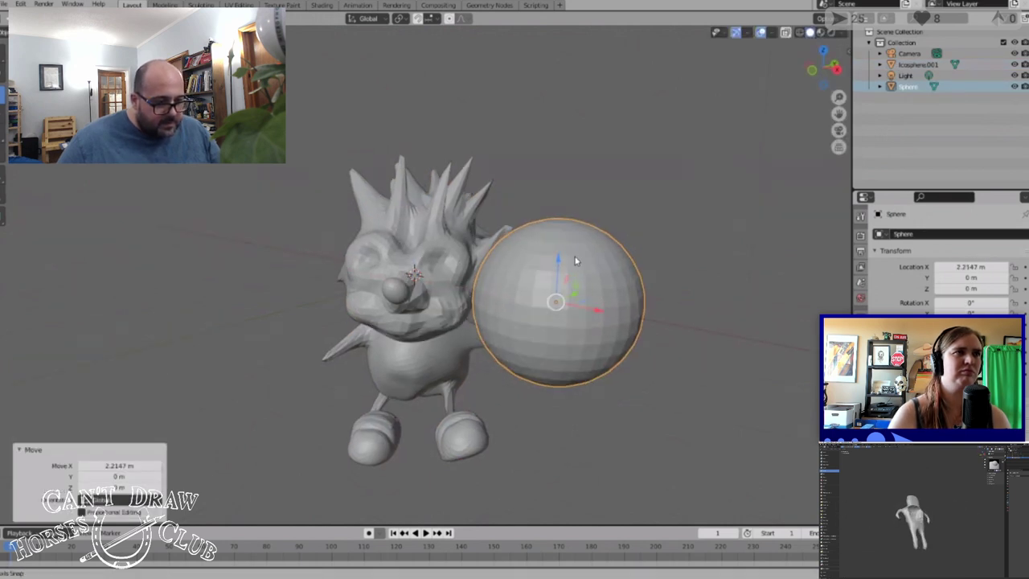
{"action": "middle_click_drag", "start_coordinate": [575, 260], "coordinate": [570, 251]}
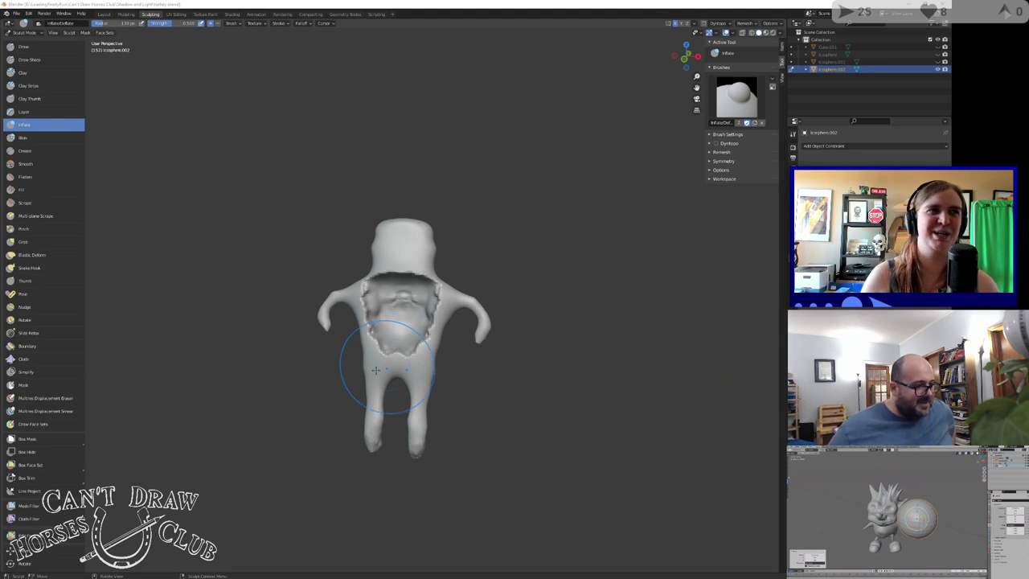
In the turkey file, fill the hollow in the torso's front with Clay Strips, smoothing and remeshing the result
{"action": "mouse_move", "coordinate": [376, 370]}
{"action": "middle_mouse_down"}
{"action": "mouse_move", "coordinate": [394, 368]}
{"action": "mouse_move", "coordinate": [352, 363]}
{"action": "mouse_move", "coordinate": [389, 374]}
{"action": "middle_mouse_up"}
{"action": "scroll", "coordinate": [386, 365], "scroll_direction": "up", "scroll_amount": 7}
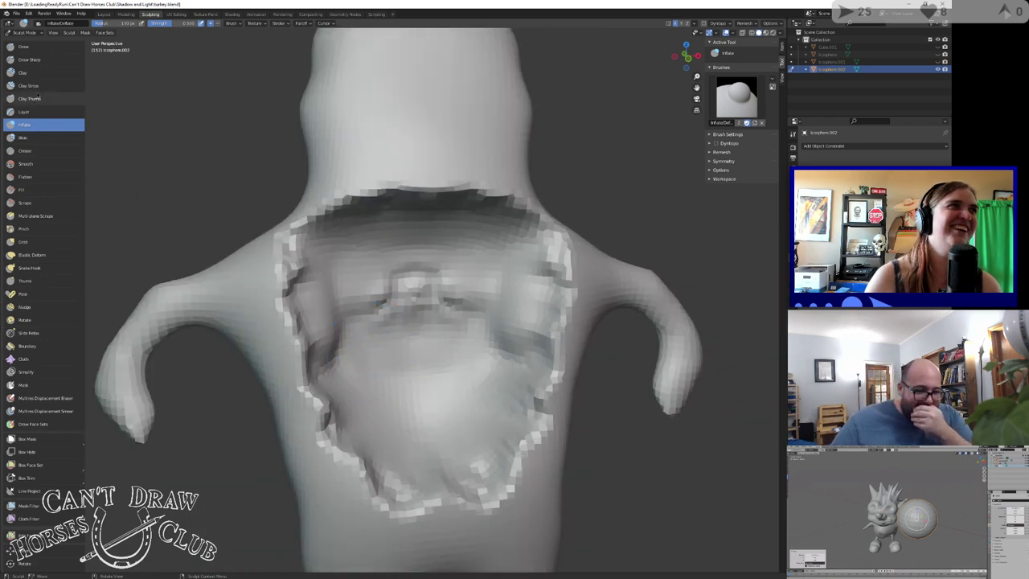
{"action": "left_click", "coordinate": [28, 86]}
{"action": "mouse_move", "coordinate": [367, 317]}
{"action": "left_mouse_down"}
{"action": "mouse_move", "coordinate": [475, 306]}
{"action": "mouse_move", "coordinate": [482, 241]}
{"action": "mouse_move", "coordinate": [366, 264]}
{"action": "mouse_move", "coordinate": [418, 338]}
{"action": "mouse_move", "coordinate": [426, 470]}
{"action": "mouse_move", "coordinate": [434, 322]}
{"action": "mouse_move", "coordinate": [372, 287]}
{"action": "mouse_move", "coordinate": [514, 337]}
{"action": "mouse_move", "coordinate": [346, 242]}
{"action": "mouse_move", "coordinate": [498, 201]}
{"action": "mouse_move", "coordinate": [318, 251]}
{"action": "mouse_move", "coordinate": [298, 418]}
{"action": "mouse_move", "coordinate": [498, 475]}
{"action": "mouse_move", "coordinate": [531, 289]}
{"action": "mouse_move", "coordinate": [346, 305]}
{"action": "left_mouse_up"}
{"action": "left_click_drag", "start_coordinate": [482, 378], "coordinate": [413, 321]}
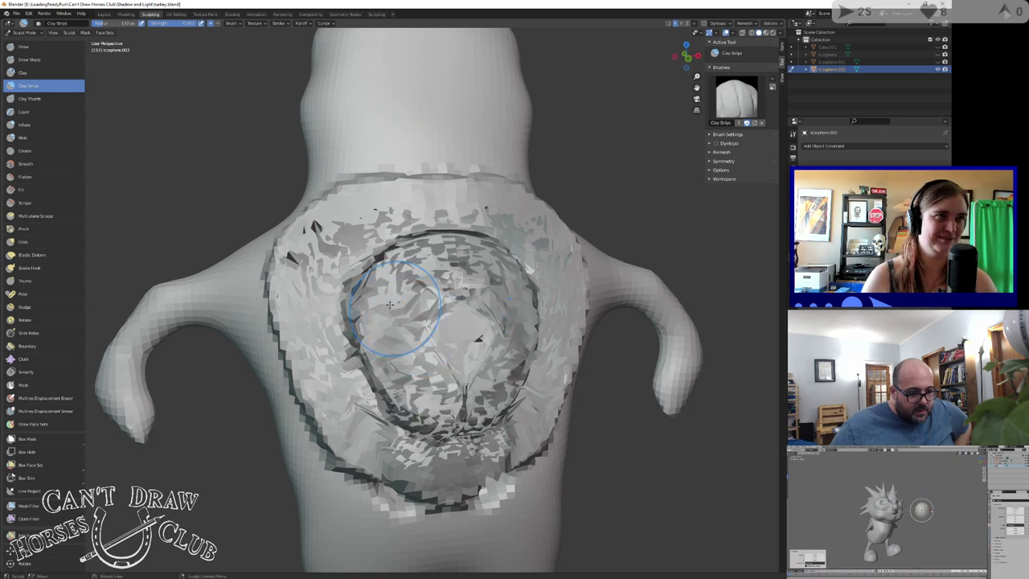
{"action": "mouse_move", "coordinate": [330, 239]}
{"action": "left_mouse_down", "text": "shift"}
{"action": "mouse_move", "coordinate": [483, 241]}
{"action": "mouse_move", "coordinate": [362, 338]}
{"action": "mouse_move", "coordinate": [482, 451]}
{"action": "mouse_move", "coordinate": [460, 402]}
{"action": "left_mouse_up", "text": "shift"}
{"action": "key", "text": "ctrl+r"}
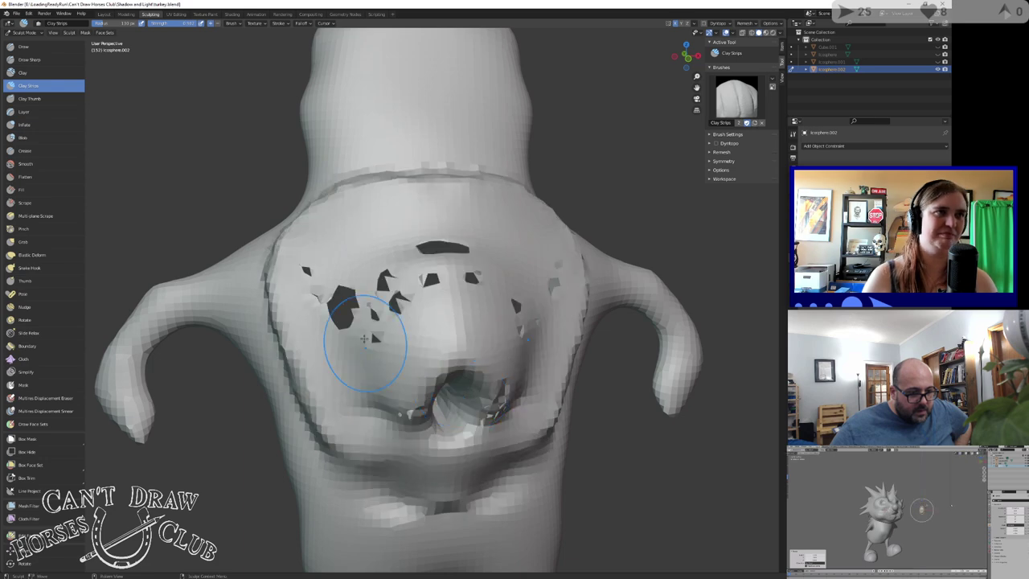
Build up more volume with Clay Strips on the turkey's front and across the hollow on its opposite side
{"action": "mouse_move", "coordinate": [344, 271]}
{"action": "left_mouse_down"}
{"action": "mouse_move", "coordinate": [390, 273]}
{"action": "mouse_move", "coordinate": [442, 354]}
{"action": "mouse_move", "coordinate": [455, 434]}
{"action": "left_mouse_up"}
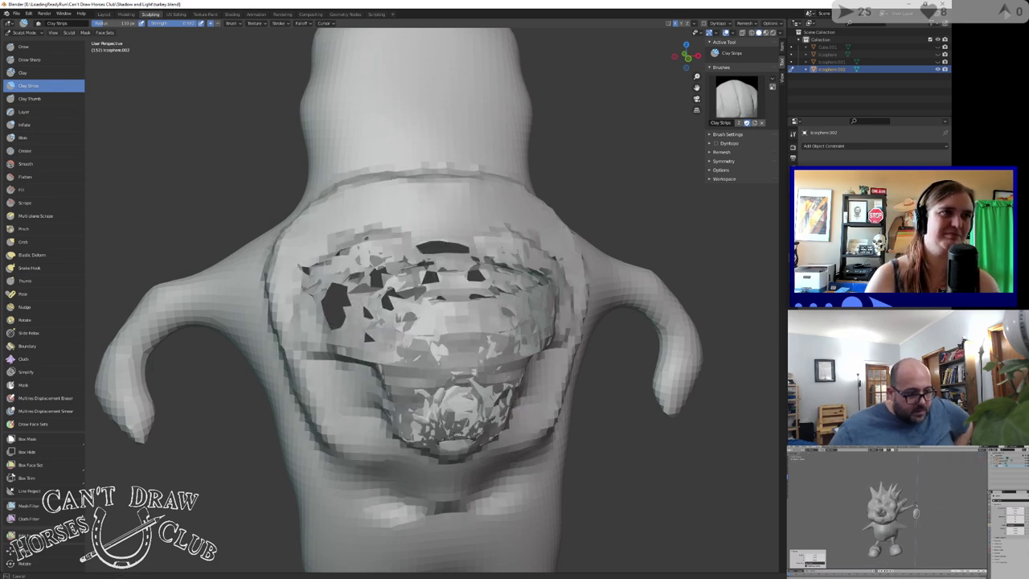
{"action": "middle_click_drag", "start_coordinate": [344, 413], "coordinate": [529, 407]}
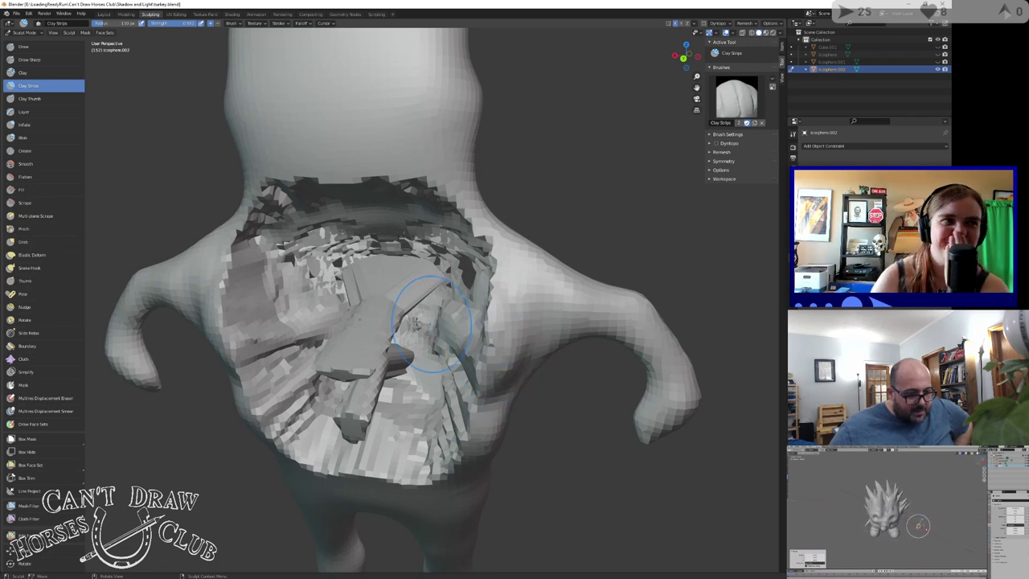
{"action": "mouse_move", "coordinate": [369, 337]}
{"action": "left_mouse_down"}
{"action": "mouse_move", "coordinate": [378, 225]}
{"action": "mouse_move", "coordinate": [450, 402]}
{"action": "mouse_move", "coordinate": [378, 257]}
{"action": "mouse_move", "coordinate": [415, 434]}
{"action": "mouse_move", "coordinate": [446, 245]}
{"action": "mouse_move", "coordinate": [483, 386]}
{"action": "mouse_move", "coordinate": [552, 354]}
{"action": "left_mouse_up"}
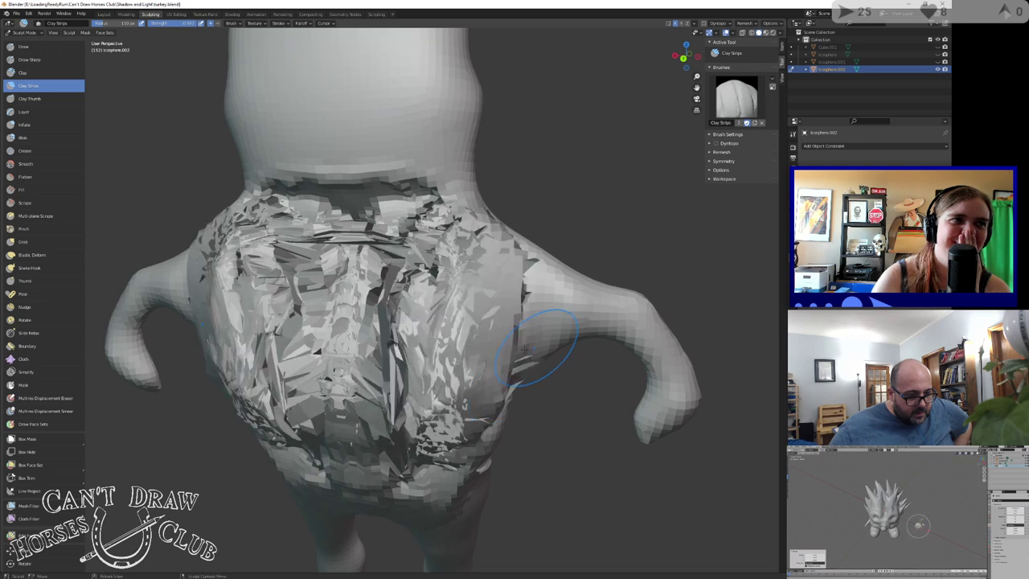
{"action": "mouse_move", "coordinate": [551, 354]}
{"action": "middle_mouse_down"}
{"action": "mouse_move", "coordinate": [402, 348]}
{"action": "mouse_move", "coordinate": [394, 319]}
{"action": "middle_mouse_up"}
{"action": "mouse_move", "coordinate": [395, 274]}
{"action": "left_mouse_down"}
{"action": "mouse_move", "coordinate": [354, 370]}
{"action": "mouse_move", "coordinate": [386, 337]}
{"action": "left_mouse_up"}
Add raised strokes over the turkey's torso with the Layer brush and remesh the body
{"action": "left_click", "coordinate": [24, 112]}
{"action": "mouse_move", "coordinate": [378, 246]}
{"action": "left_mouse_down"}
{"action": "mouse_move", "coordinate": [418, 233]}
{"action": "mouse_move", "coordinate": [350, 148]}
{"action": "mouse_move", "coordinate": [434, 314]}
{"action": "mouse_move", "coordinate": [486, 346]}
{"action": "mouse_move", "coordinate": [438, 507]}
{"action": "mouse_move", "coordinate": [353, 450]}
{"action": "mouse_move", "coordinate": [282, 371]}
{"action": "left_mouse_up"}
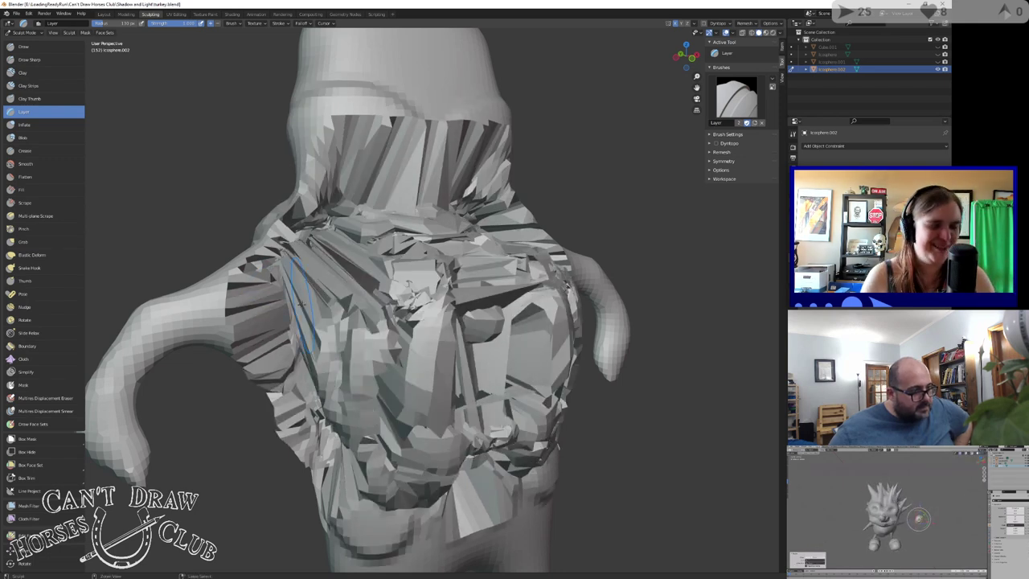
{"action": "key", "text": "ctrl+r"}
Thicken the turkey's central torso, then the area from the neck base to the arm joint, with Layer brush strokes
{"action": "middle_click_drag", "start_coordinate": [329, 313], "coordinate": [466, 307]}
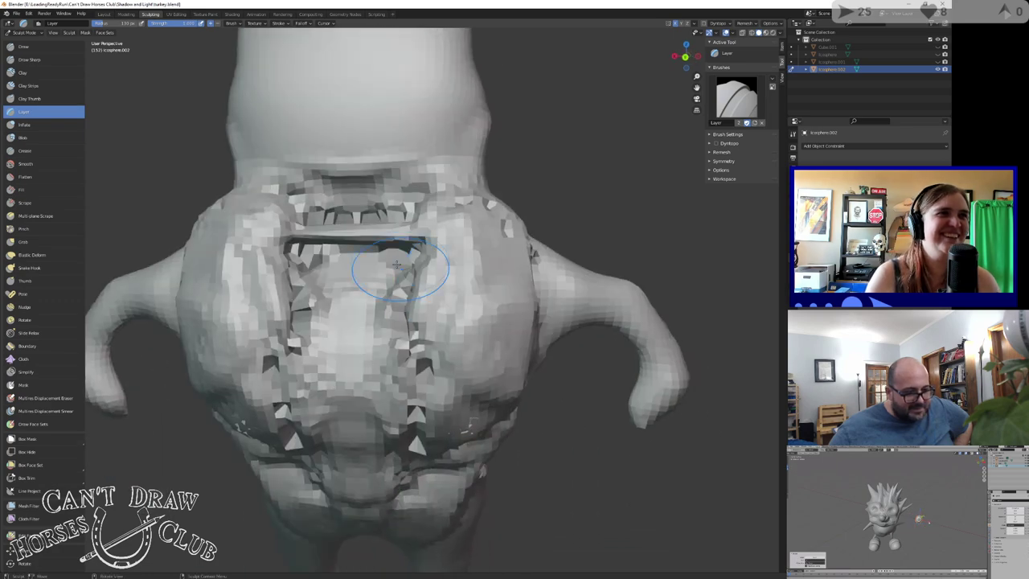
{"action": "mouse_move", "coordinate": [397, 265]}
{"action": "left_mouse_down"}
{"action": "mouse_move", "coordinate": [434, 266]}
{"action": "mouse_move", "coordinate": [393, 197]}
{"action": "mouse_move", "coordinate": [366, 470]}
{"action": "mouse_move", "coordinate": [403, 447]}
{"action": "left_mouse_up"}
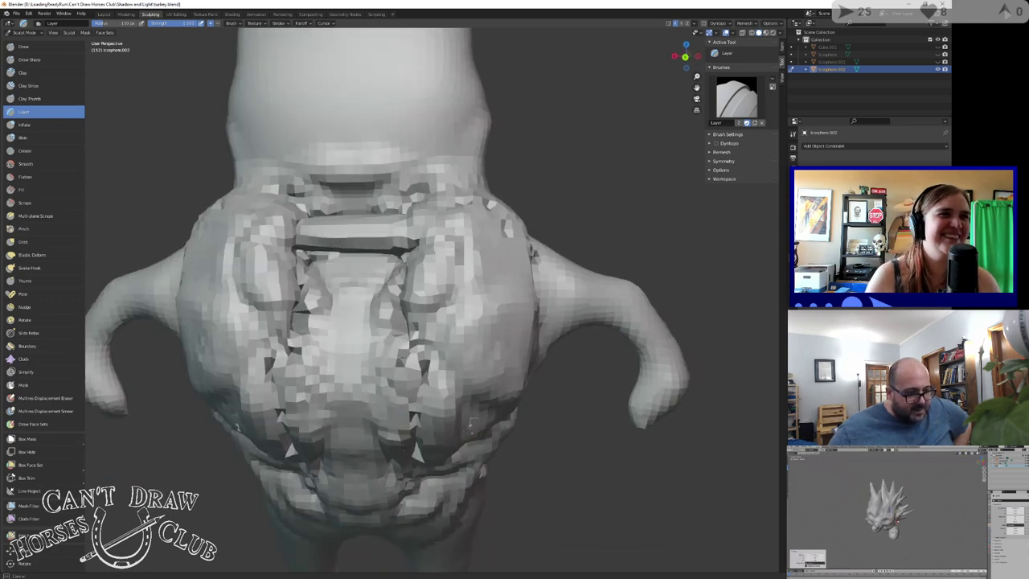
{"action": "left_click_drag", "start_coordinate": [418, 386], "coordinate": [410, 256]}
{"action": "middle_click_drag", "start_coordinate": [421, 302], "coordinate": [492, 298]}
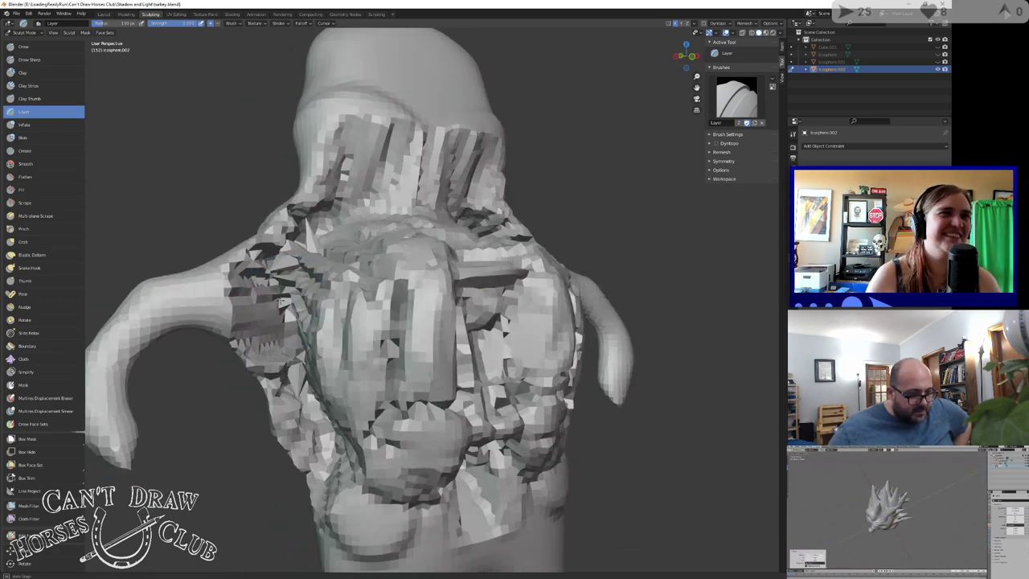
{"action": "mouse_move", "coordinate": [393, 193]}
{"action": "left_mouse_down"}
{"action": "mouse_move", "coordinate": [334, 253]}
{"action": "mouse_move", "coordinate": [326, 313]}
{"action": "left_mouse_up"}
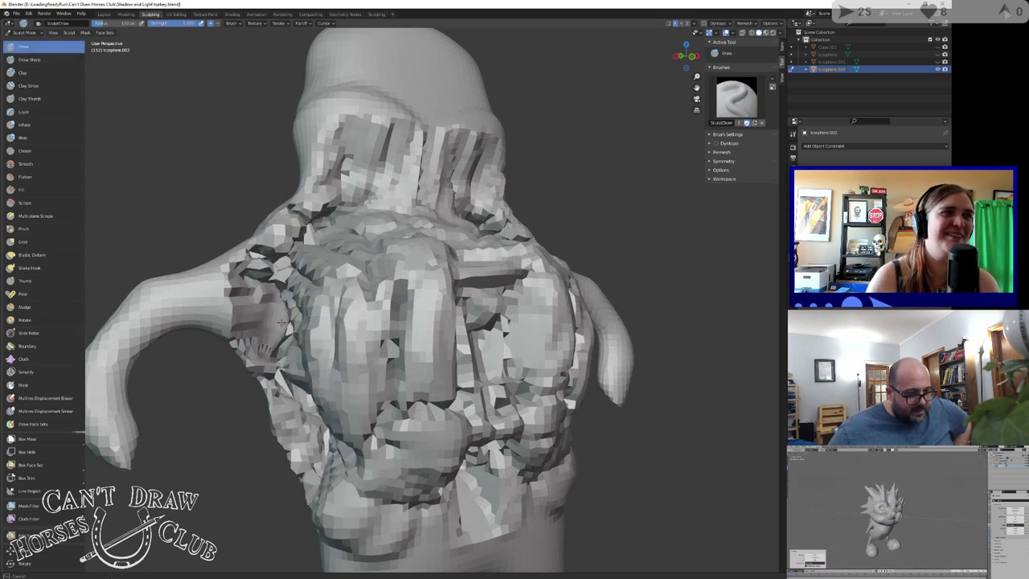
Bulk out the turkey's ragged torso and arm joint on both sides with the Draw brush and remesh
{"action": "mouse_move", "coordinate": [281, 322]}
{"action": "left_mouse_down"}
{"action": "mouse_move", "coordinate": [297, 418]}
{"action": "mouse_move", "coordinate": [342, 491]}
{"action": "mouse_move", "coordinate": [434, 383]}
{"action": "mouse_move", "coordinate": [507, 435]}
{"action": "mouse_move", "coordinate": [418, 168]}
{"action": "mouse_move", "coordinate": [362, 177]}
{"action": "mouse_move", "coordinate": [325, 319]}
{"action": "left_mouse_up"}
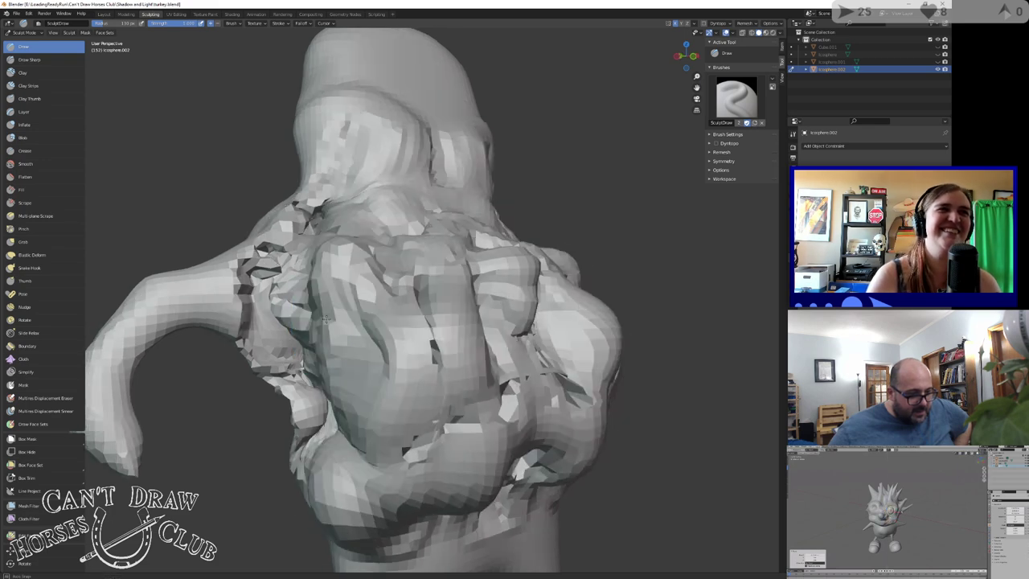
{"action": "middle_click_drag", "start_coordinate": [325, 320], "coordinate": [269, 302]}
{"action": "mouse_move", "coordinate": [334, 258]}
{"action": "left_mouse_down"}
{"action": "mouse_move", "coordinate": [342, 208]}
{"action": "mouse_move", "coordinate": [362, 450]}
{"action": "mouse_move", "coordinate": [450, 450]}
{"action": "mouse_move", "coordinate": [483, 338]}
{"action": "mouse_move", "coordinate": [416, 356]}
{"action": "left_mouse_up"}
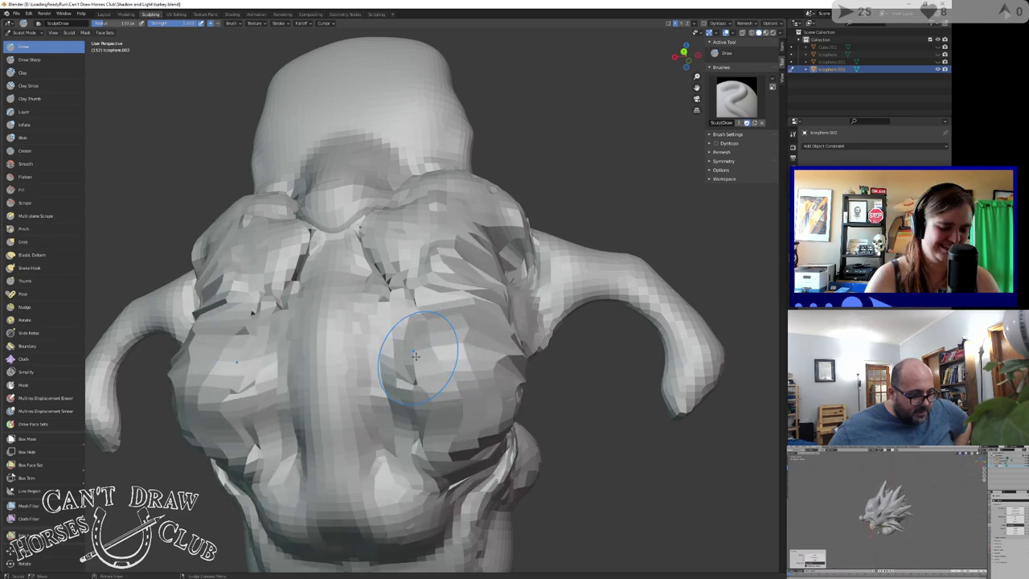
{"action": "key", "text": "ctrl+r"}
Fill the broken surface on the side of the turkey's torso beneath the arm with the Draw brush
{"action": "mouse_move", "coordinate": [427, 354]}
{"action": "middle_mouse_down"}
{"action": "mouse_move", "coordinate": [284, 361]}
{"action": "mouse_move", "coordinate": [440, 368]}
{"action": "middle_mouse_up"}
{"action": "scroll", "coordinate": [283, 360], "scroll_direction": "down", "scroll_amount": 4}
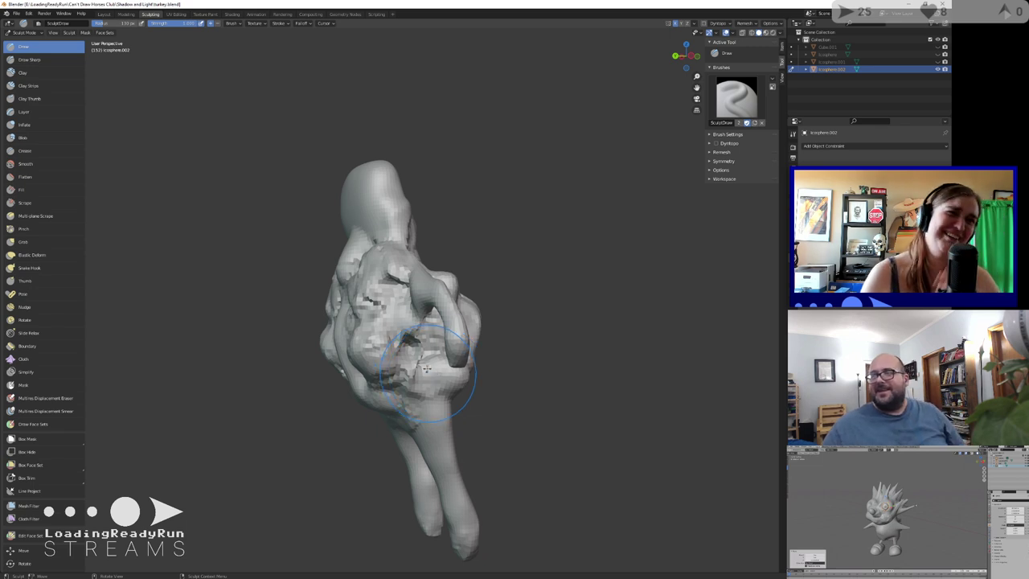
{"action": "scroll", "coordinate": [411, 351], "scroll_direction": "up", "scroll_amount": 1}
{"action": "mouse_move", "coordinate": [409, 365]}
{"action": "left_mouse_down"}
{"action": "mouse_move", "coordinate": [388, 289]}
{"action": "mouse_move", "coordinate": [393, 301]}
{"action": "left_mouse_up"}
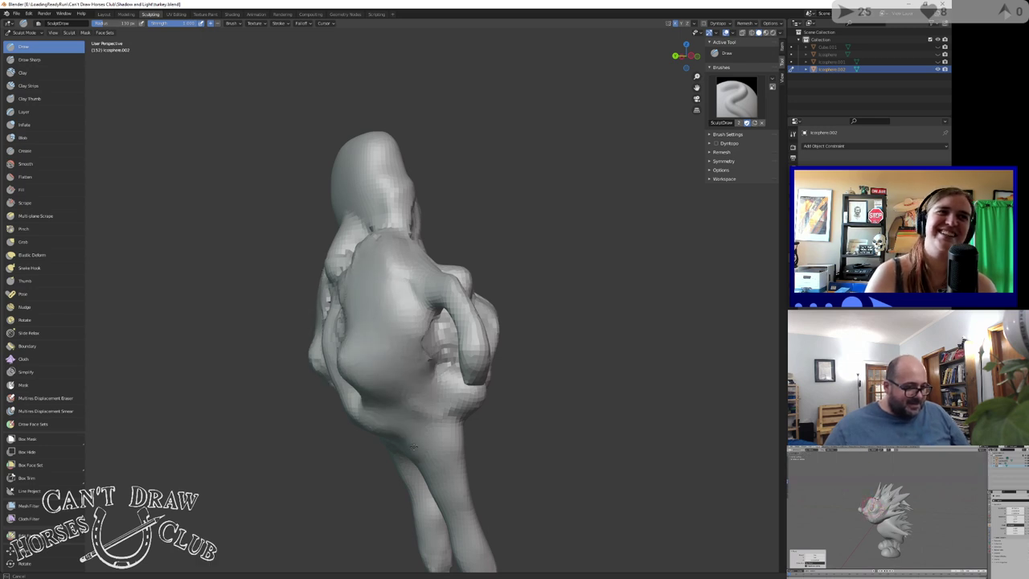
Smooth the lumps and creases around the turkey's torso, shoulders and neck from several sides
{"action": "middle_click_drag", "start_coordinate": [414, 447], "coordinate": [310, 326]}
{"action": "mouse_move", "coordinate": [342, 352]}
{"action": "left_mouse_down", "text": "shift"}
{"action": "mouse_move", "coordinate": [342, 257]}
{"action": "mouse_move", "coordinate": [326, 302]}
{"action": "left_mouse_up", "text": "shift"}
{"action": "mouse_move", "coordinate": [378, 376]}
{"action": "left_mouse_down", "text": "shift"}
{"action": "mouse_move", "coordinate": [467, 281]}
{"action": "mouse_move", "coordinate": [410, 450]}
{"action": "mouse_move", "coordinate": [478, 308]}
{"action": "left_mouse_up", "text": "shift"}
{"action": "middle_click_drag", "start_coordinate": [477, 308], "coordinate": [378, 332]}
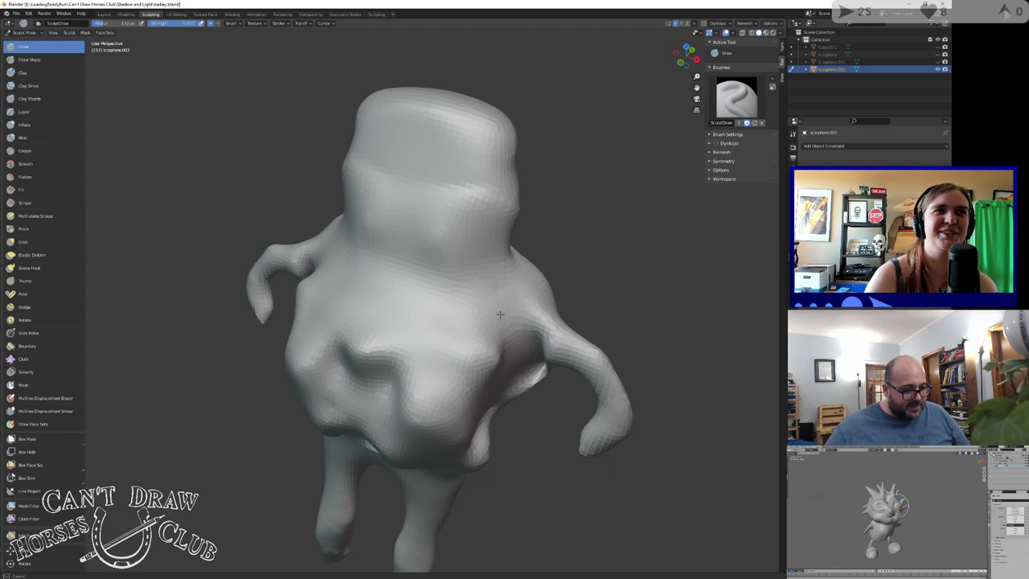
{"action": "mouse_move", "coordinate": [375, 250]}
{"action": "middle_mouse_down"}
{"action": "mouse_move", "coordinate": [303, 281]}
{"action": "mouse_move", "coordinate": [250, 280]}
{"action": "middle_mouse_up"}
{"action": "mouse_move", "coordinate": [326, 219]}
{"action": "left_mouse_down", "text": "shift"}
{"action": "mouse_move", "coordinate": [391, 234]}
{"action": "mouse_move", "coordinate": [422, 365]}
{"action": "mouse_move", "coordinate": [412, 402]}
{"action": "left_mouse_up", "text": "shift"}
{"action": "middle_click_drag", "start_coordinate": [412, 402], "coordinate": [460, 293]}
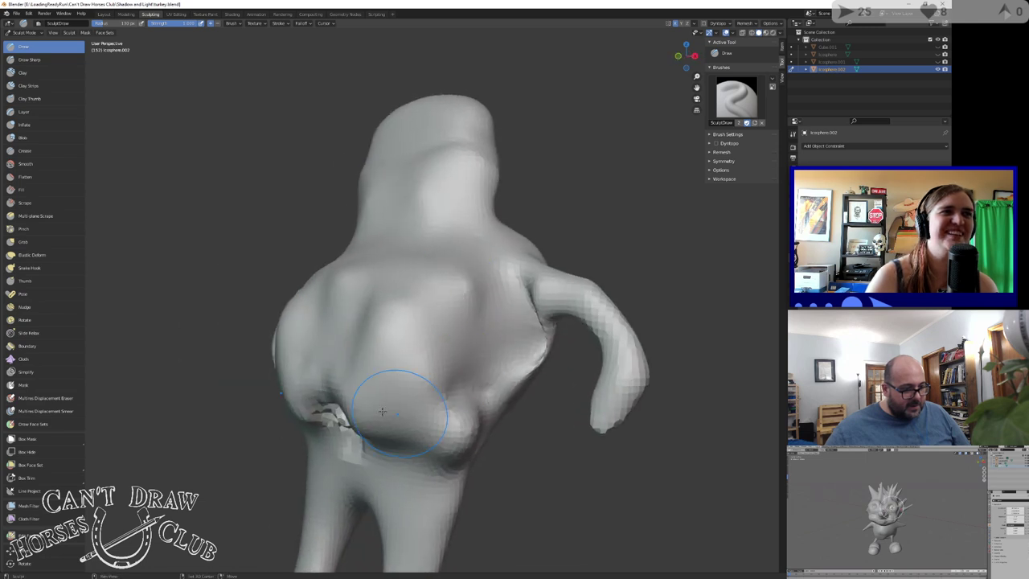
Smooth over the ragged hole above the turkey's legs, the crease under the arm and the base of the neck
{"action": "left_click_drag", "start_coordinate": [382, 412], "coordinate": [349, 424], "text": "shift"}
{"action": "left_click_drag", "start_coordinate": [418, 361], "coordinate": [522, 298], "text": "shift"}
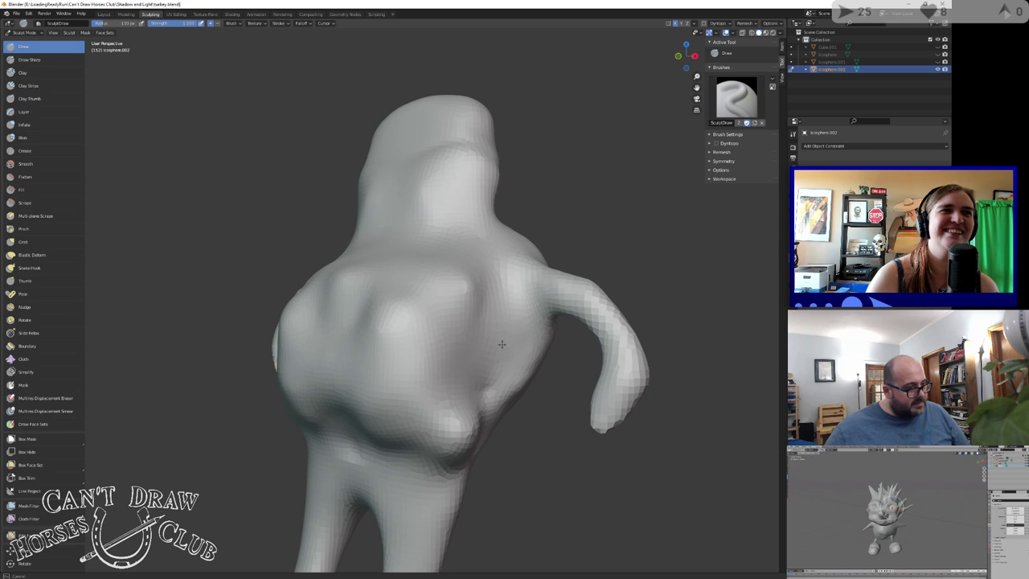
{"action": "mouse_move", "coordinate": [485, 395]}
{"action": "middle_mouse_down"}
{"action": "mouse_move", "coordinate": [425, 275]}
{"action": "mouse_move", "coordinate": [329, 276]}
{"action": "middle_mouse_up"}
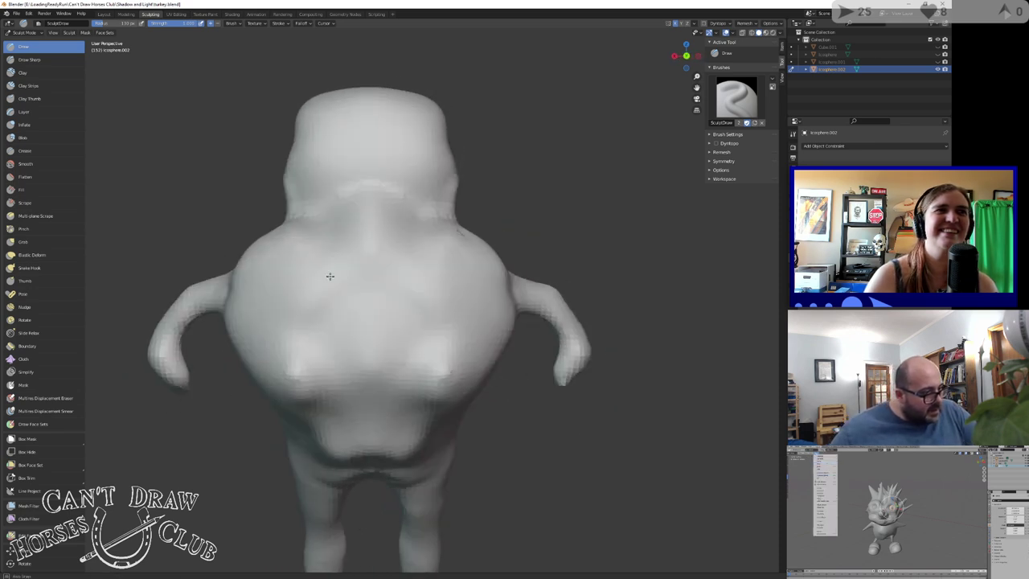
{"action": "left_click_drag", "start_coordinate": [330, 258], "coordinate": [317, 198], "text": "shift"}
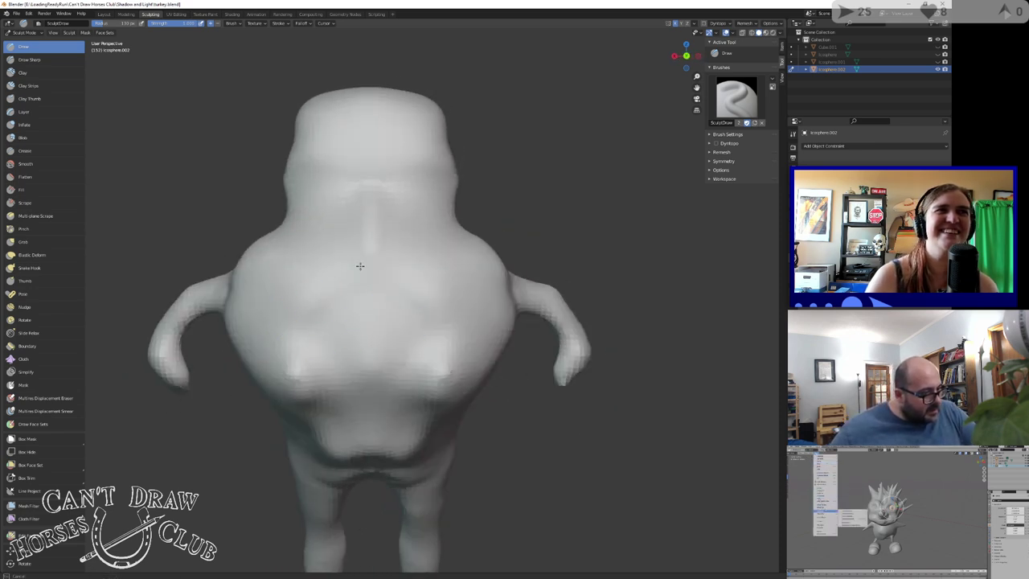
{"action": "mouse_move", "coordinate": [423, 273]}
{"action": "middle_mouse_down"}
{"action": "mouse_move", "coordinate": [377, 322]}
{"action": "mouse_move", "coordinate": [367, 392]}
{"action": "middle_mouse_up"}
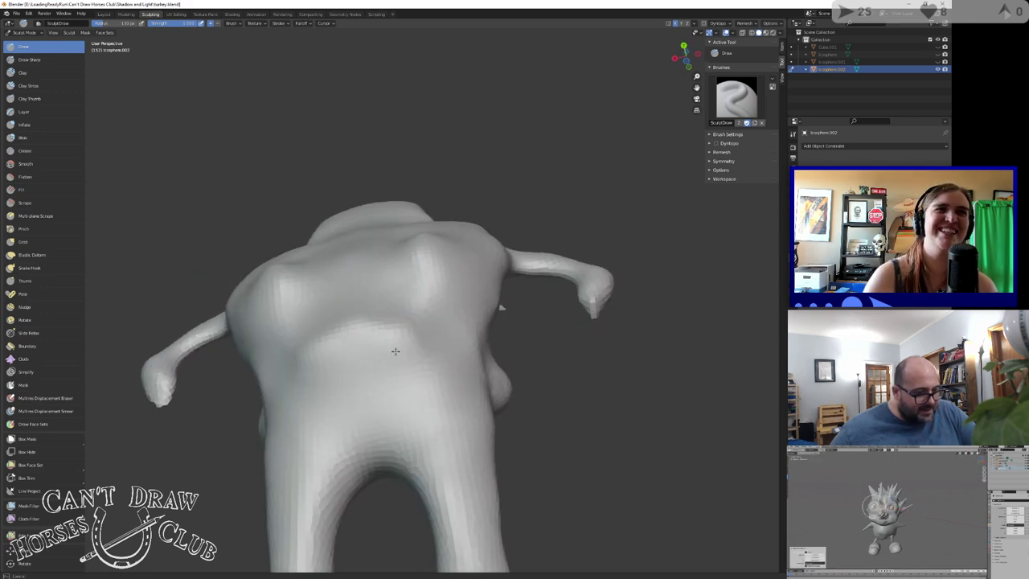
Smooth the lumps above the turkey's legs and the bump and crease on the side of its torso
{"action": "left_click_drag", "start_coordinate": [395, 351], "coordinate": [417, 337]}
{"action": "middle_click_drag", "start_coordinate": [445, 357], "coordinate": [368, 379]}
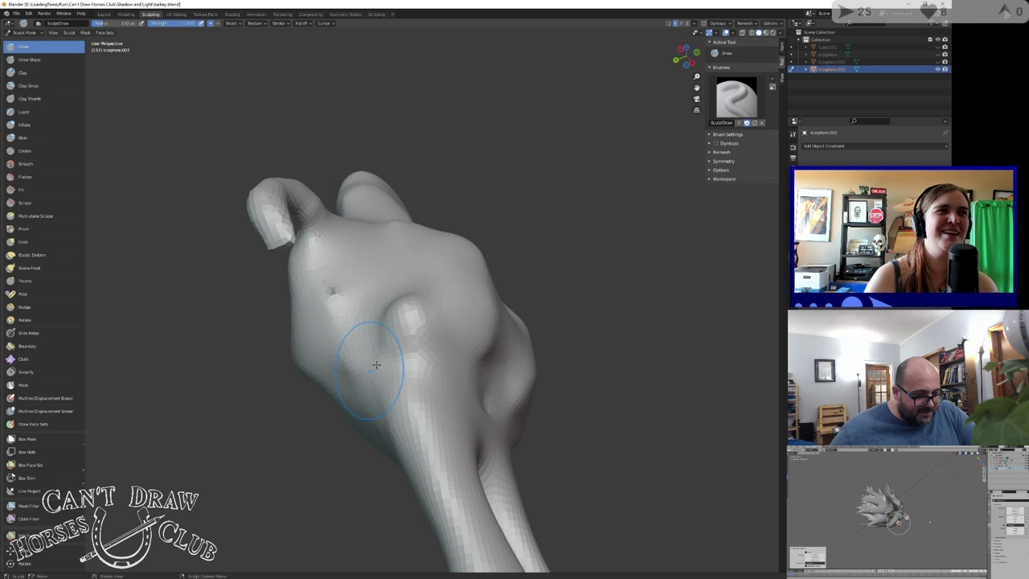
{"action": "left_click_drag", "start_coordinate": [380, 343], "coordinate": [432, 344]}
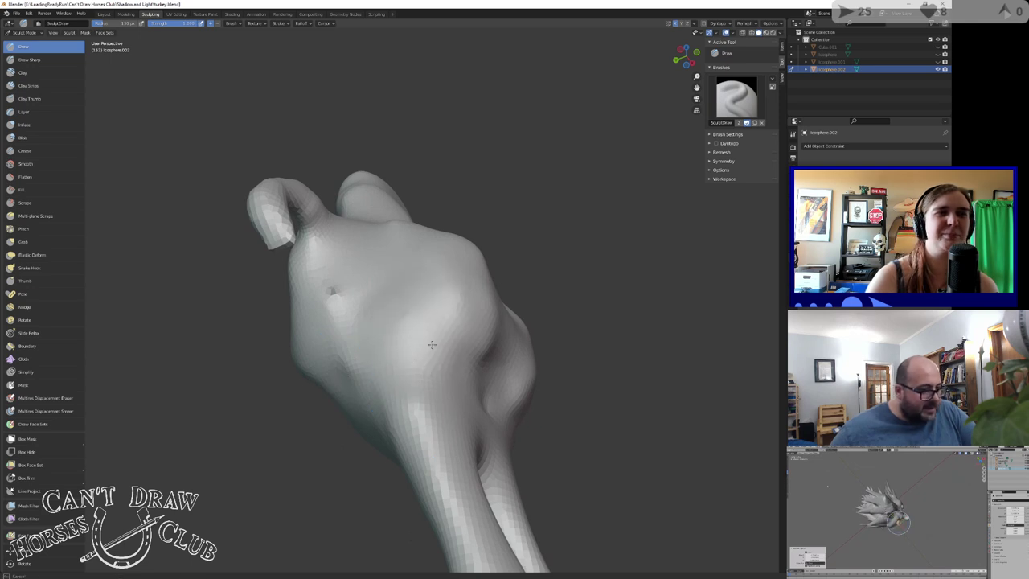
{"action": "mouse_move", "coordinate": [487, 311]}
{"action": "middle_mouse_down"}
{"action": "mouse_move", "coordinate": [473, 338]}
{"action": "mouse_move", "coordinate": [487, 473]}
{"action": "middle_mouse_up"}
{"action": "scroll", "coordinate": [475, 345], "scroll_direction": "up", "scroll_amount": 6}
{"action": "mouse_move", "coordinate": [374, 402]}
{"action": "left_mouse_down"}
{"action": "mouse_move", "coordinate": [411, 406]}
{"action": "mouse_move", "coordinate": [466, 434]}
{"action": "left_mouse_up"}
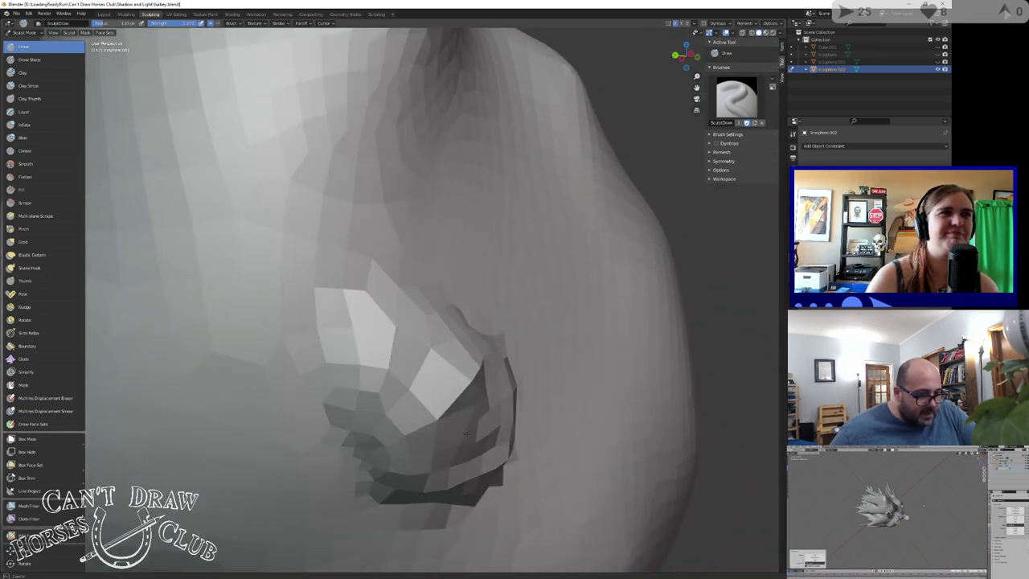
{"action": "key", "text": "ctrl+z"}
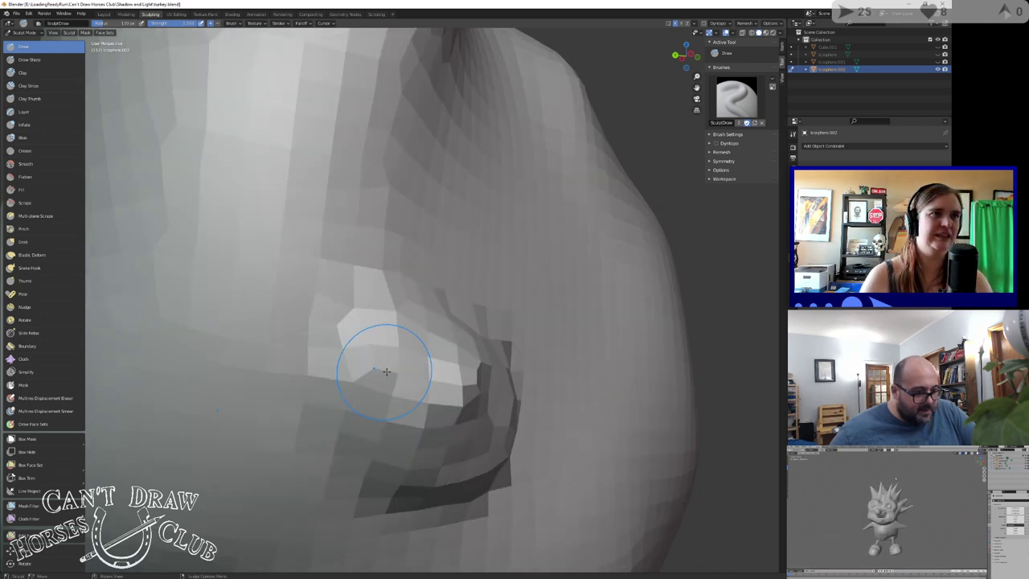
Fill the dent in the turkey's belly and build up the front of the torso with the Clay Strips brush
{"action": "scroll", "coordinate": [425, 362], "scroll_direction": "down", "scroll_amount": 7}
{"action": "mouse_move", "coordinate": [329, 368]}
{"action": "middle_mouse_down"}
{"action": "mouse_move", "coordinate": [460, 382]}
{"action": "mouse_move", "coordinate": [426, 356]}
{"action": "mouse_move", "coordinate": [450, 350]}
{"action": "middle_mouse_up"}
{"action": "scroll", "coordinate": [421, 380], "scroll_direction": "down", "scroll_amount": 5}
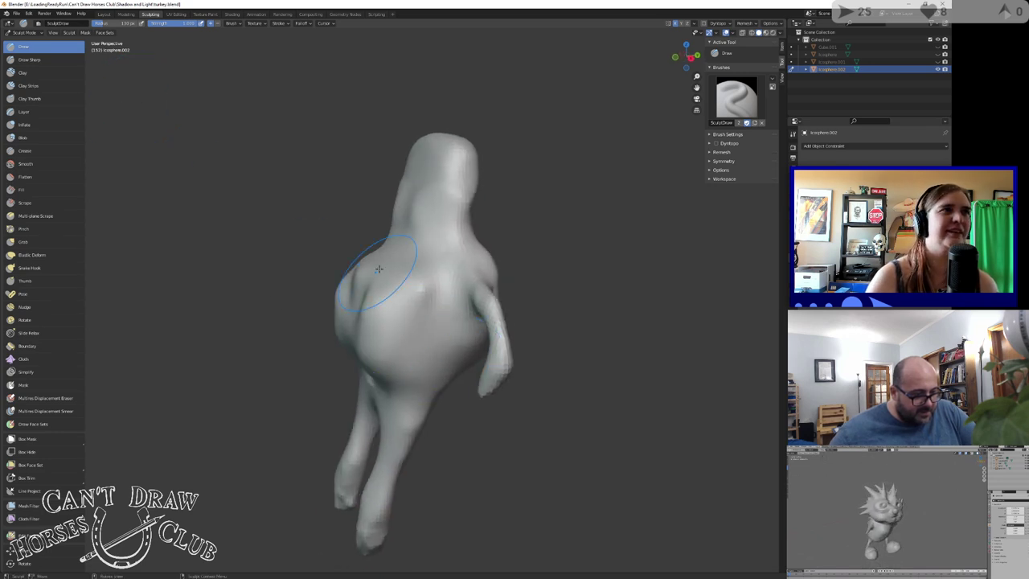
{"action": "mouse_move", "coordinate": [379, 269]}
{"action": "middle_mouse_down"}
{"action": "mouse_move", "coordinate": [413, 269]}
{"action": "mouse_move", "coordinate": [423, 281]}
{"action": "middle_mouse_up"}
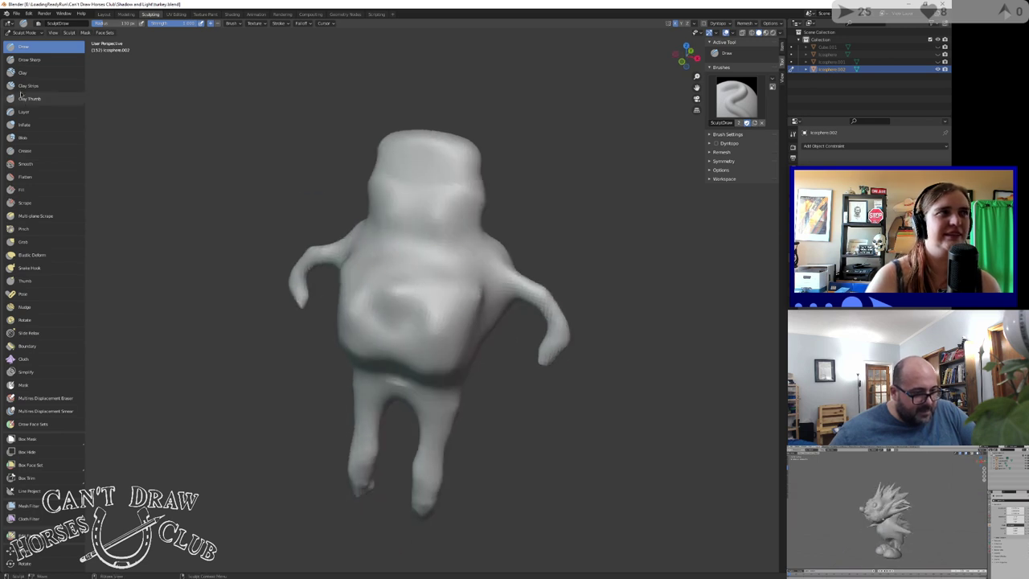
{"action": "left_click", "coordinate": [26, 85]}
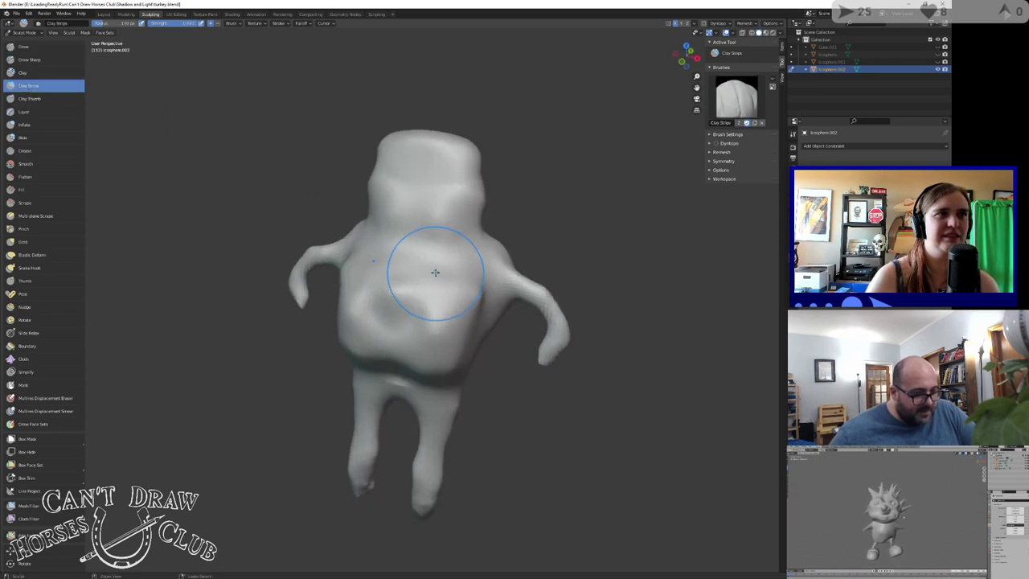
{"action": "mouse_move", "coordinate": [435, 273]}
{"action": "left_mouse_down"}
{"action": "mouse_move", "coordinate": [404, 295]}
{"action": "mouse_move", "coordinate": [420, 341]}
{"action": "left_mouse_up"}
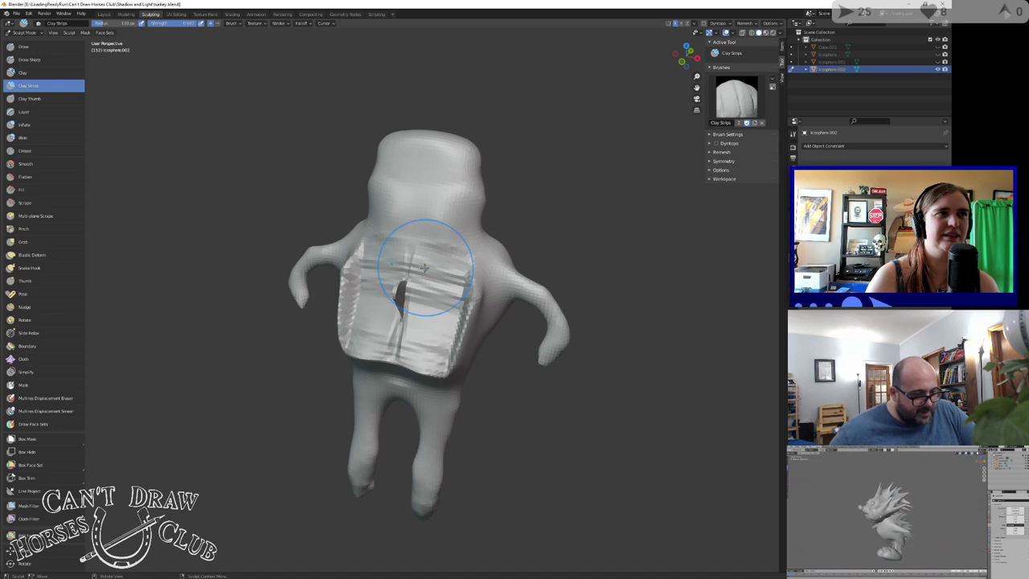
{"action": "middle_click_drag", "start_coordinate": [423, 268], "coordinate": [379, 241]}
{"action": "mouse_move", "coordinate": [379, 242]}
{"action": "left_mouse_down"}
{"action": "mouse_move", "coordinate": [407, 260]}
{"action": "mouse_move", "coordinate": [387, 334]}
{"action": "left_mouse_up"}
{"action": "mouse_move", "coordinate": [365, 234]}
{"action": "middle_mouse_down"}
{"action": "mouse_move", "coordinate": [474, 267]}
{"action": "mouse_move", "coordinate": [396, 274]}
{"action": "middle_mouse_up"}
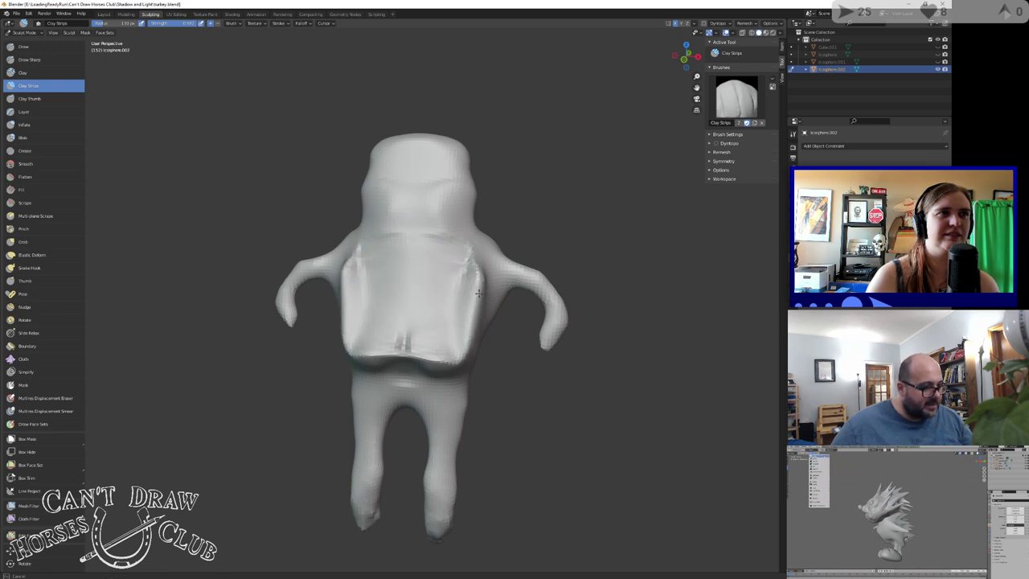
Smooth the turkey's built-up belly and its back so the torso blends evenly down into the legs
{"action": "mouse_move", "coordinate": [479, 294]}
{"action": "left_mouse_down", "text": "shift"}
{"action": "mouse_move", "coordinate": [369, 346]}
{"action": "mouse_move", "coordinate": [438, 361]}
{"action": "mouse_move", "coordinate": [394, 362]}
{"action": "left_mouse_up", "text": "shift"}
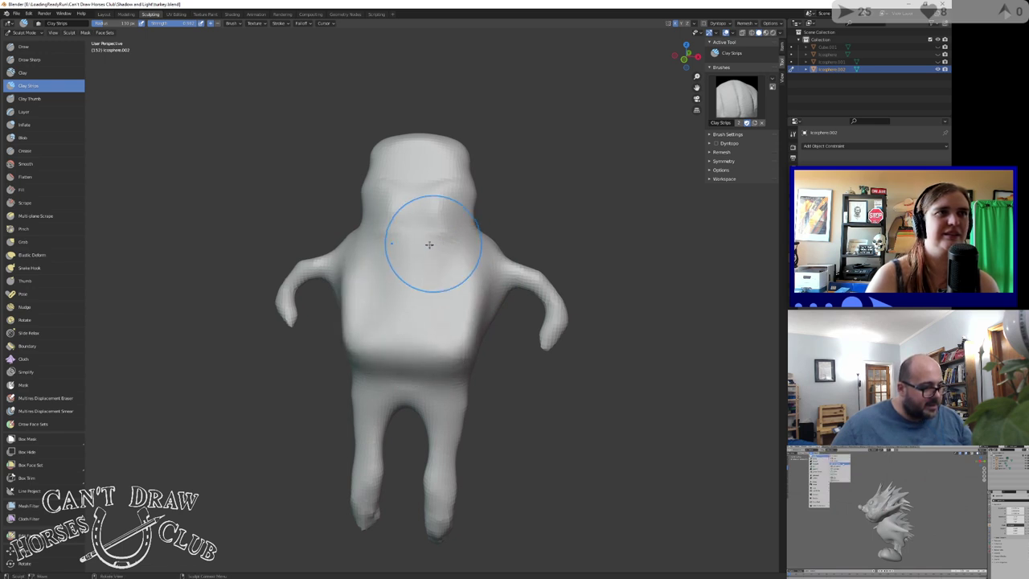
{"action": "middle_click_drag", "start_coordinate": [430, 244], "coordinate": [317, 262]}
{"action": "mouse_move", "coordinate": [413, 266]}
{"action": "left_mouse_down", "text": "shift"}
{"action": "mouse_move", "coordinate": [385, 284]}
{"action": "mouse_move", "coordinate": [379, 343]}
{"action": "mouse_move", "coordinate": [360, 338]}
{"action": "mouse_move", "coordinate": [346, 350]}
{"action": "mouse_move", "coordinate": [333, 381]}
{"action": "mouse_move", "coordinate": [331, 354]}
{"action": "left_mouse_up", "text": "shift"}
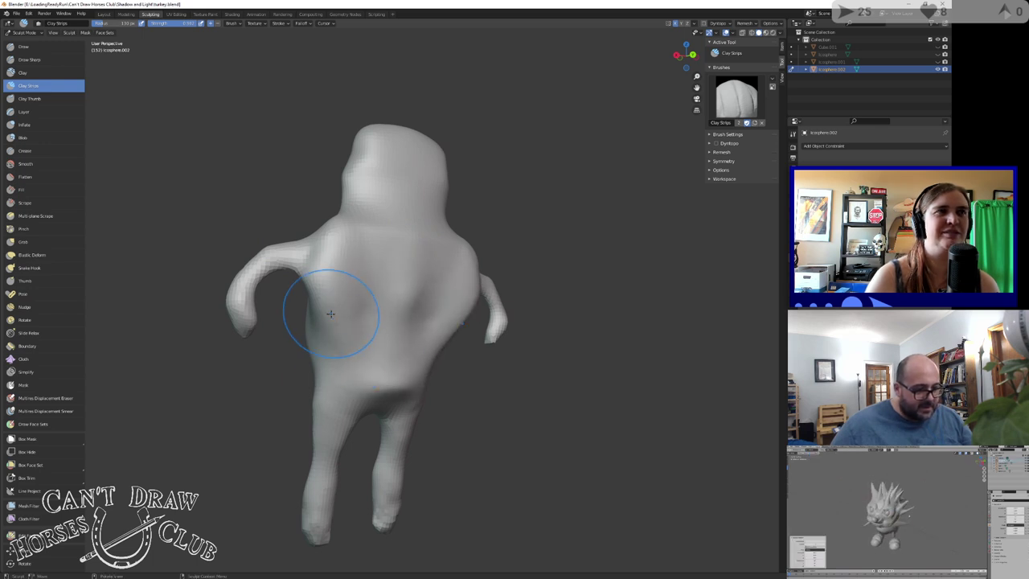
{"action": "middle_click_drag", "start_coordinate": [330, 314], "coordinate": [436, 357]}
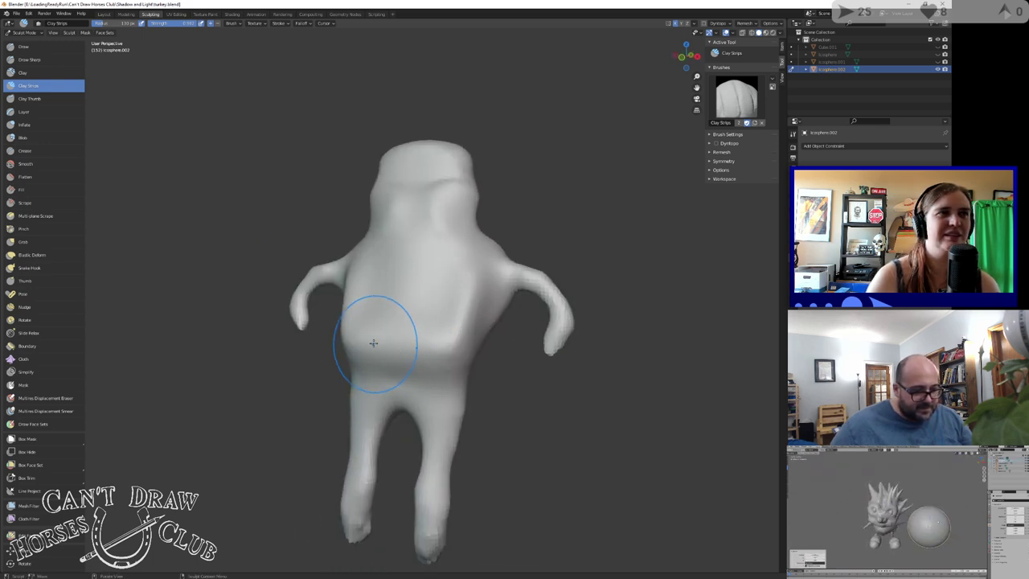
{"action": "mouse_move", "coordinate": [374, 343]}
{"action": "left_mouse_down"}
{"action": "mouse_move", "coordinate": [419, 340]}
{"action": "mouse_move", "coordinate": [422, 350]}
{"action": "mouse_move", "coordinate": [410, 346]}
{"action": "mouse_move", "coordinate": [433, 371]}
{"action": "left_mouse_up"}
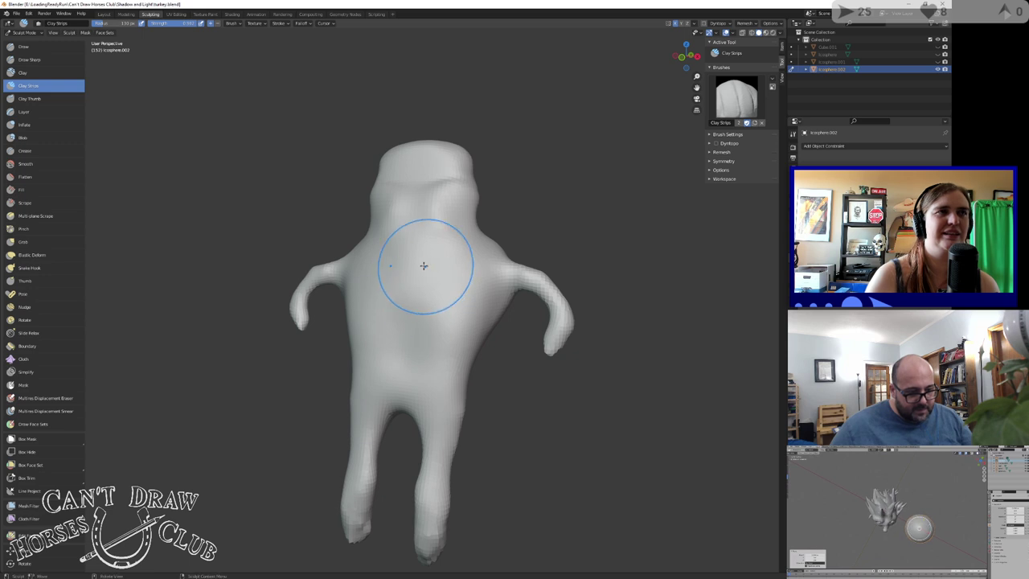
{"action": "mouse_move", "coordinate": [423, 266]}
{"action": "middle_mouse_down"}
{"action": "mouse_move", "coordinate": [284, 248]}
{"action": "mouse_move", "coordinate": [320, 280]}
{"action": "middle_mouse_up"}
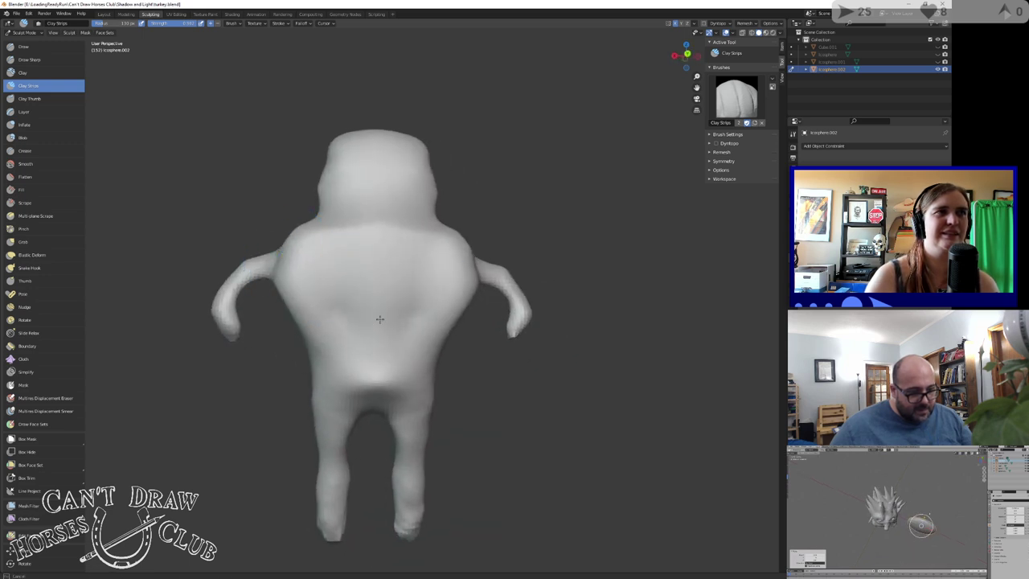
{"action": "left_click_drag", "start_coordinate": [360, 368], "coordinate": [383, 367]}
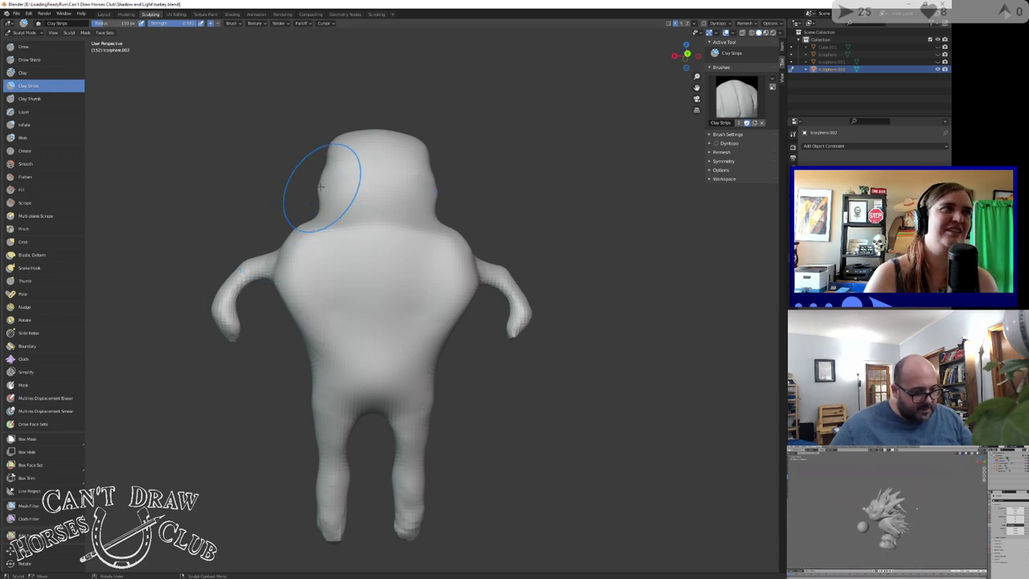
Carve in the sides of the turkey's head and neck with Clay Strips to slim them, and smooth the cut surface
{"action": "scroll", "coordinate": [322, 188], "scroll_direction": "up", "scroll_amount": 4}
{"action": "scroll", "coordinate": [310, 172], "scroll_direction": "down", "scroll_amount": 2}
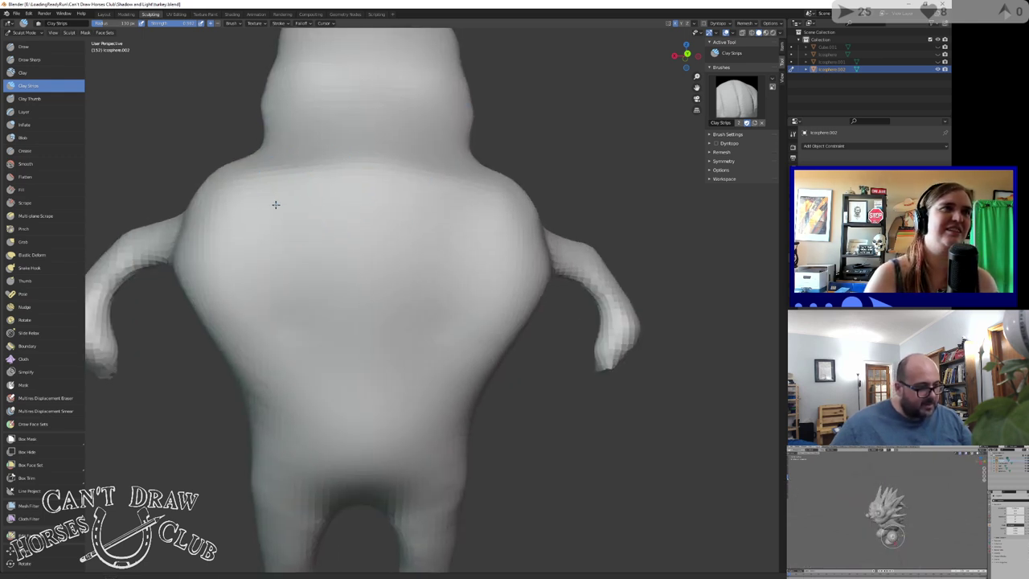
{"action": "mouse_move", "coordinate": [275, 204]}
{"action": "middle_mouse_down"}
{"action": "mouse_move", "coordinate": [352, 287]}
{"action": "mouse_move", "coordinate": [414, 302]}
{"action": "middle_mouse_up"}
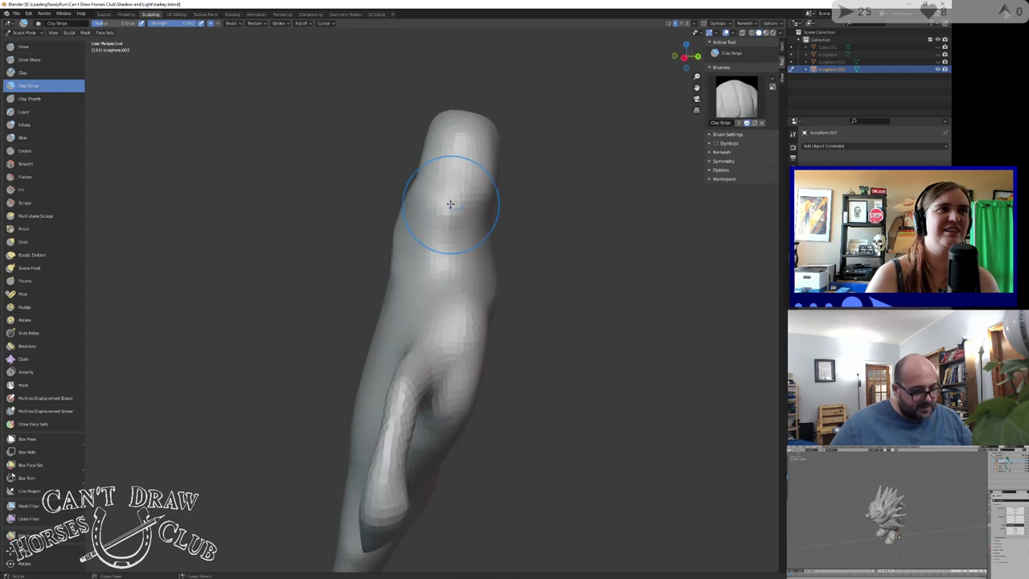
{"action": "left_click_drag", "start_coordinate": [455, 140], "coordinate": [438, 280]}
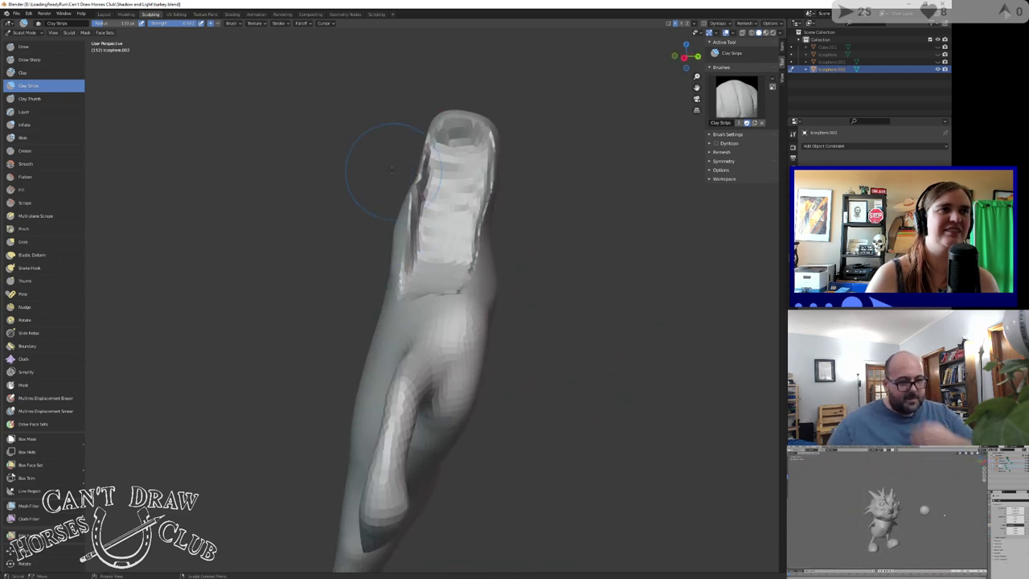
{"action": "mouse_move", "coordinate": [392, 169]}
{"action": "middle_mouse_down"}
{"action": "mouse_move", "coordinate": [435, 172]}
{"action": "mouse_move", "coordinate": [402, 171]}
{"action": "mouse_move", "coordinate": [416, 172]}
{"action": "middle_mouse_up"}
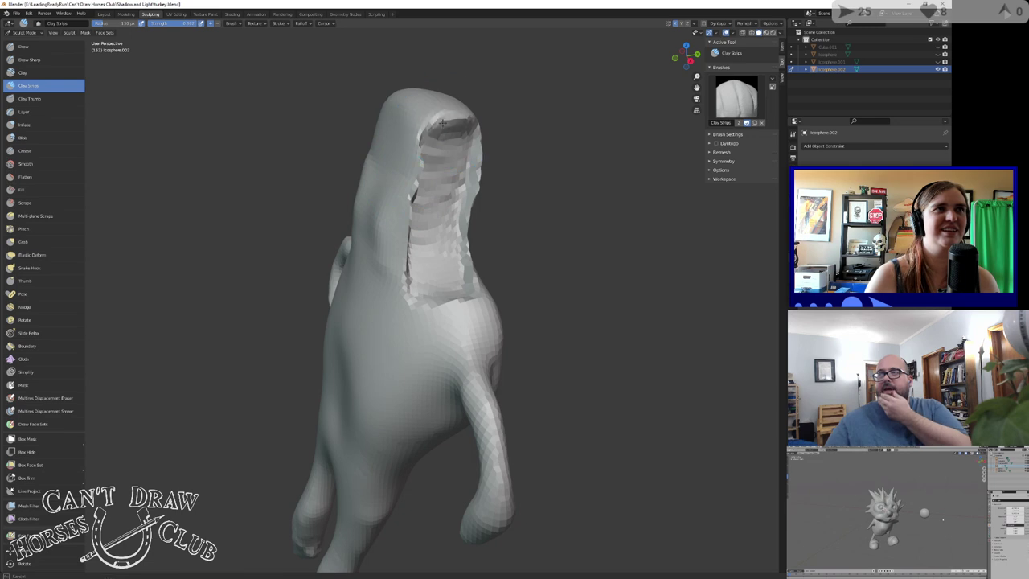
{"action": "mouse_move", "coordinate": [441, 122]}
{"action": "left_mouse_down", "text": "shift"}
{"action": "mouse_move", "coordinate": [414, 242]}
{"action": "mouse_move", "coordinate": [446, 301]}
{"action": "mouse_move", "coordinate": [459, 161]}
{"action": "mouse_move", "coordinate": [433, 283]}
{"action": "left_mouse_up", "text": "shift"}
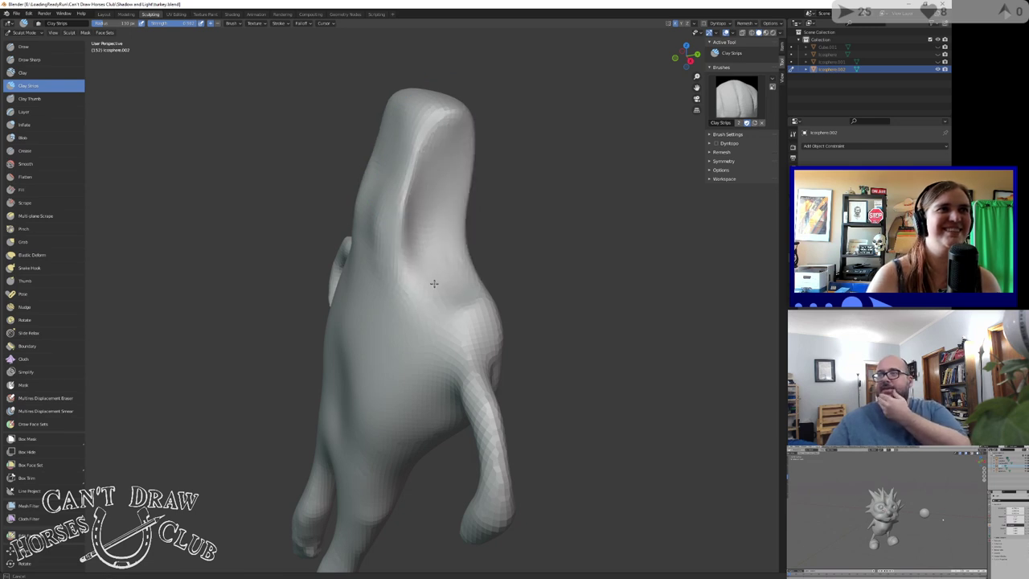
Examine the slimmed neck and overall body shape from the front and the side
{"action": "middle_click_drag", "start_coordinate": [387, 212], "coordinate": [459, 202]}
{"action": "scroll", "coordinate": [412, 284], "scroll_direction": "down", "scroll_amount": 2}
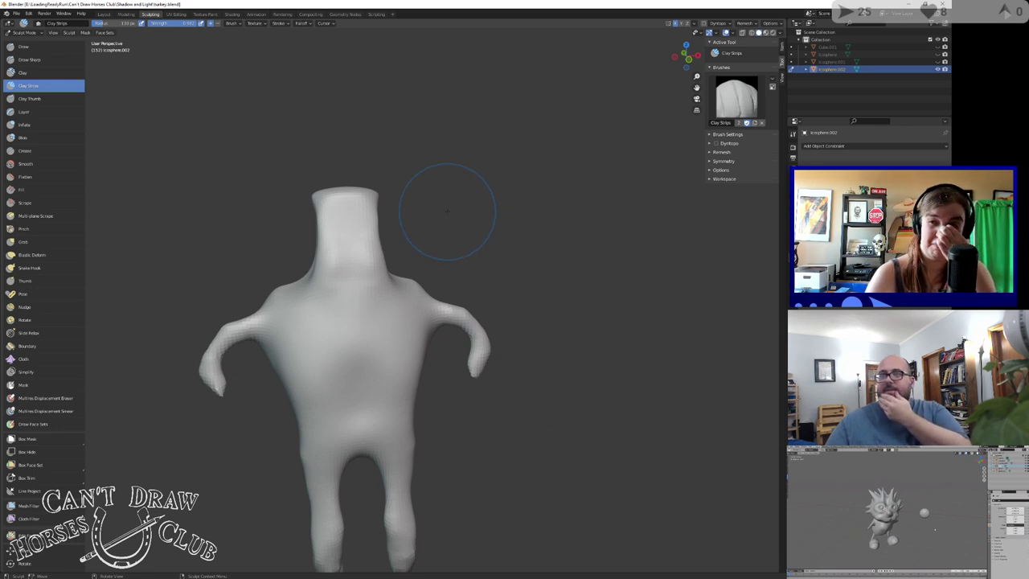
{"action": "mouse_move", "coordinate": [446, 211]}
{"action": "middle_mouse_down"}
{"action": "mouse_move", "coordinate": [382, 163]}
{"action": "mouse_move", "coordinate": [431, 202]}
{"action": "middle_mouse_up"}
{"action": "scroll", "coordinate": [412, 342], "scroll_direction": "down", "scroll_amount": 2}
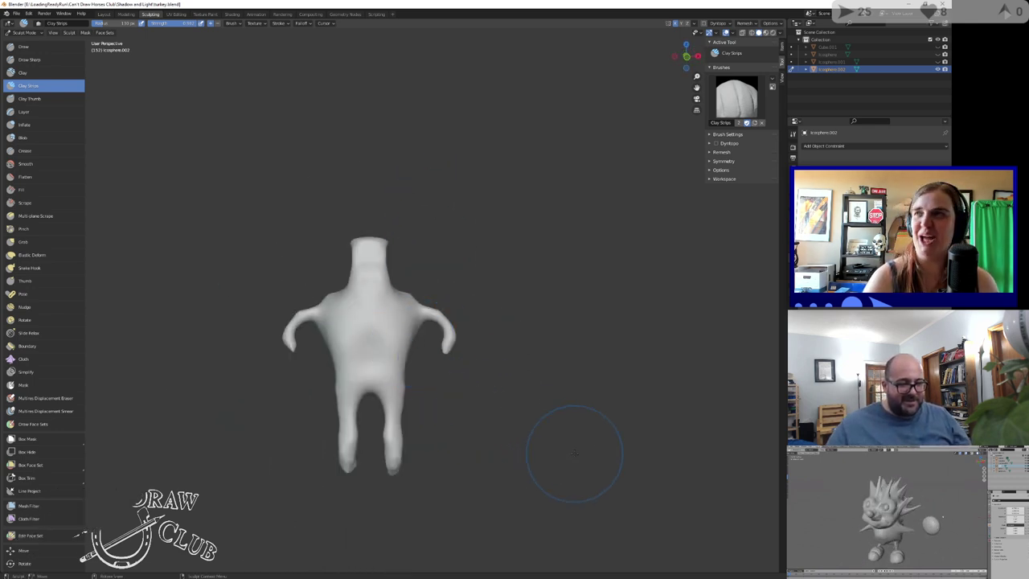
{"action": "scroll", "coordinate": [526, 455], "scroll_direction": "up", "scroll_amount": 3}
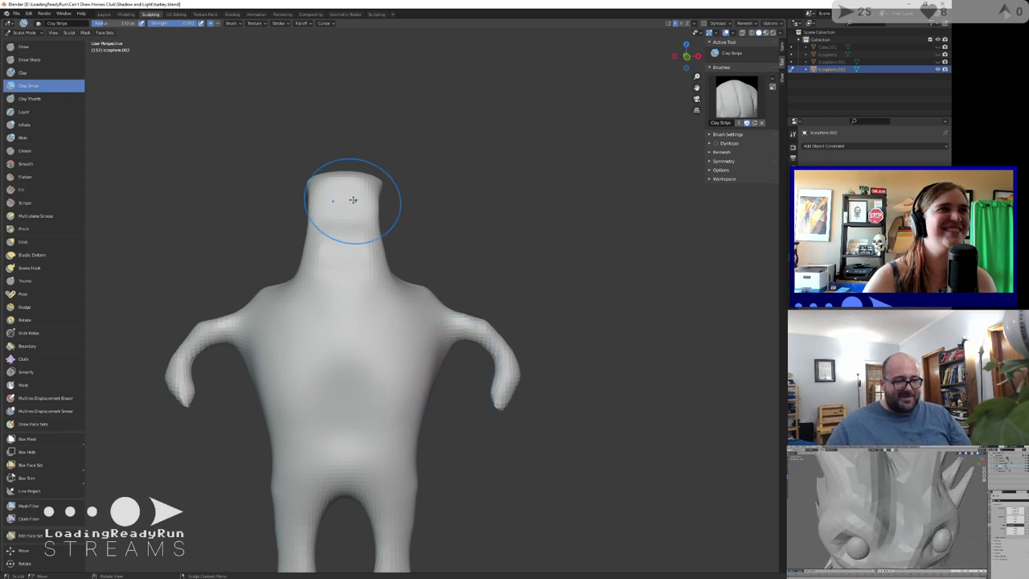
{"action": "middle_click_drag", "start_coordinate": [400, 213], "coordinate": [448, 195]}
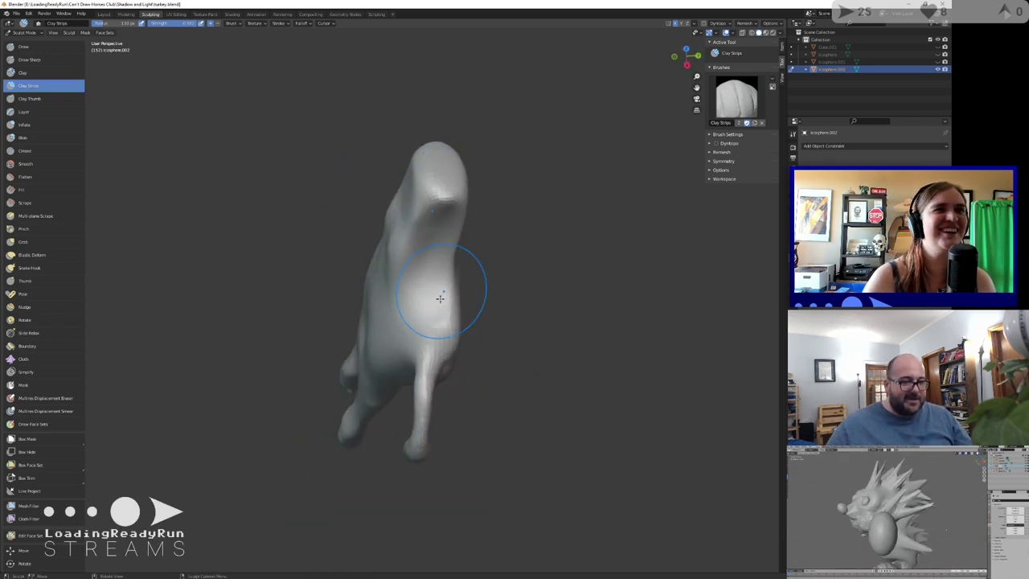
{"action": "mouse_move", "coordinate": [453, 304]}
{"action": "middle_mouse_down"}
{"action": "mouse_move", "coordinate": [415, 254]}
{"action": "mouse_move", "coordinate": [510, 298]}
{"action": "middle_mouse_up"}
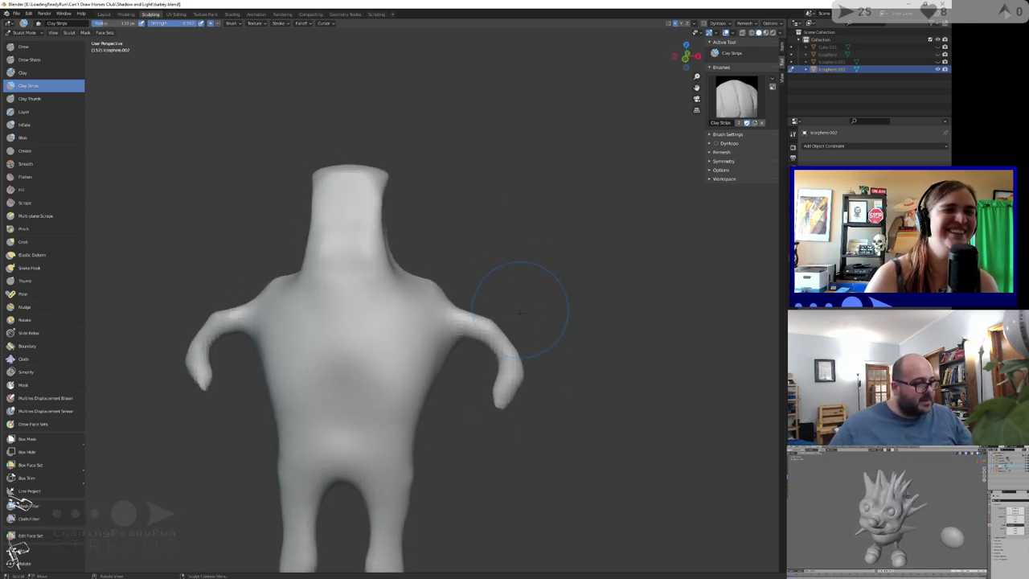
Build up the turkey's shoulders and lengthen the ends of its arms with the Draw brush
{"action": "left_click", "coordinate": [24, 46]}
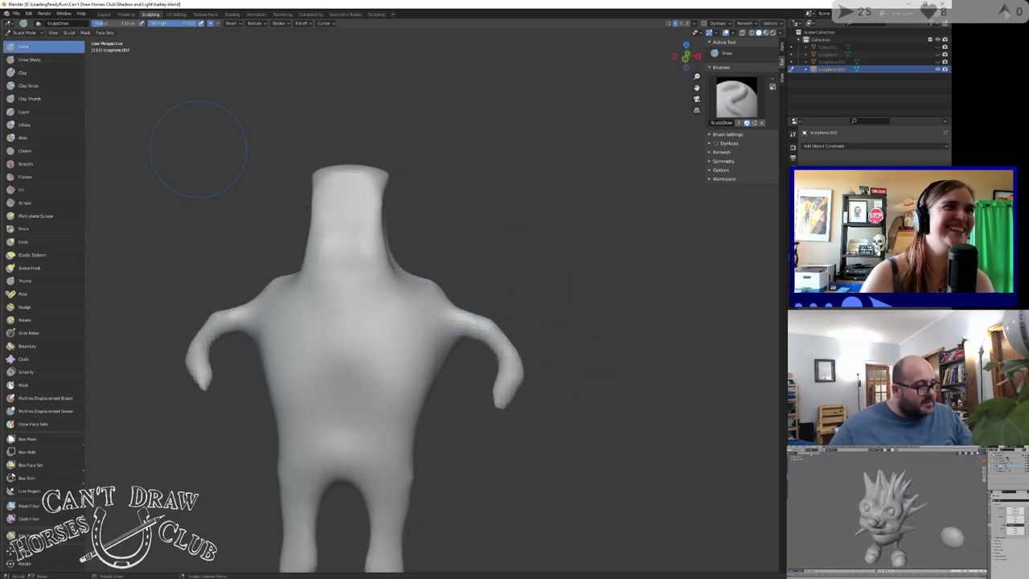
{"action": "left_click_drag", "start_coordinate": [443, 304], "coordinate": [461, 313]}
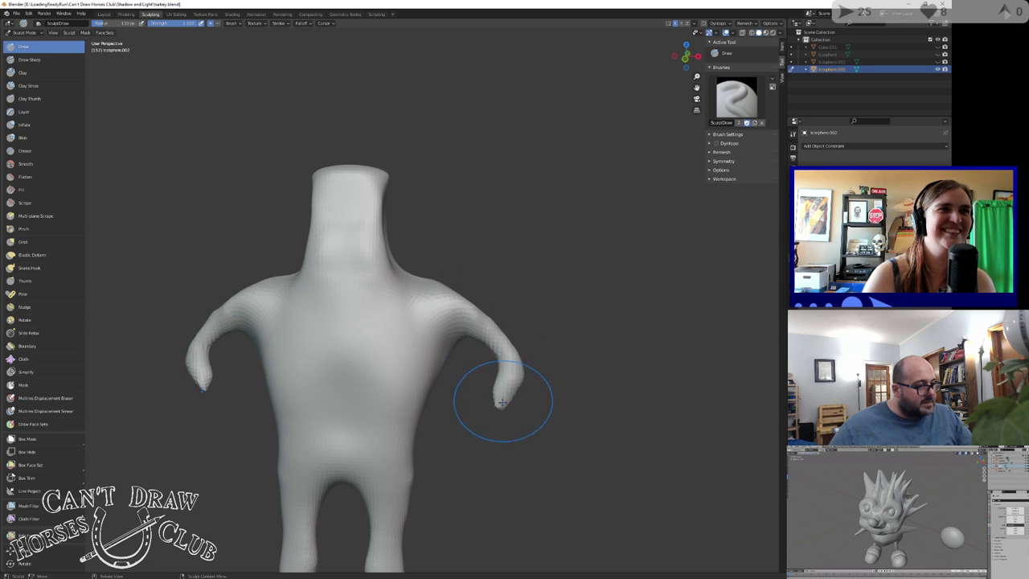
{"action": "mouse_move", "coordinate": [503, 402]}
{"action": "left_mouse_down"}
{"action": "mouse_move", "coordinate": [506, 420]}
{"action": "mouse_move", "coordinate": [512, 402]}
{"action": "mouse_move", "coordinate": [510, 432]}
{"action": "left_mouse_up"}
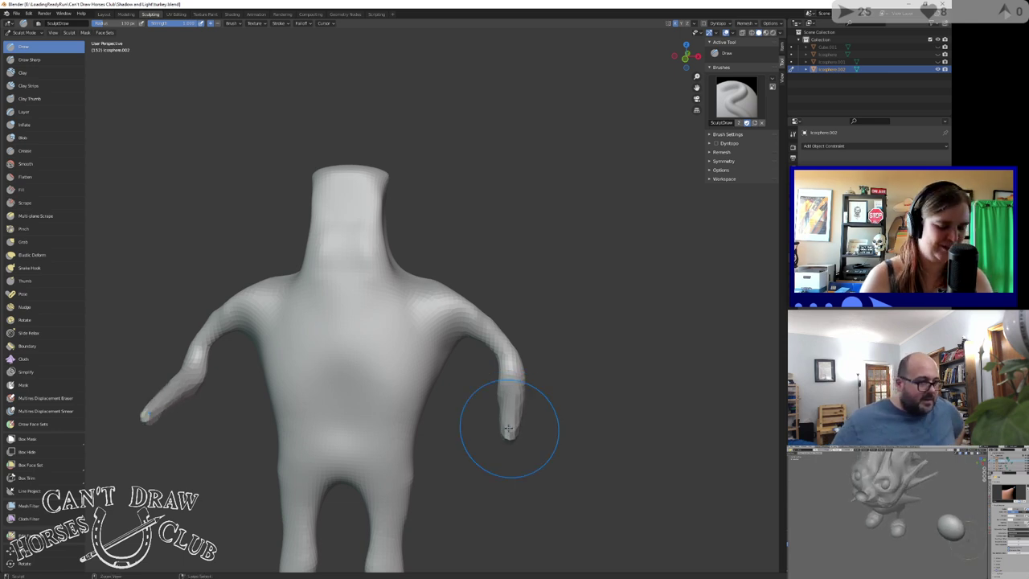
Sculpt the ends of the turkey's legs with the Draw brush and smooth the arms and legs into tapered tips
{"action": "mouse_move", "coordinate": [500, 421]}
{"action": "middle_mouse_down"}
{"action": "mouse_move", "coordinate": [378, 414]}
{"action": "mouse_move", "coordinate": [282, 386]}
{"action": "mouse_move", "coordinate": [356, 361]}
{"action": "mouse_move", "coordinate": [378, 386]}
{"action": "middle_mouse_up"}
{"action": "scroll", "coordinate": [379, 386], "scroll_direction": "down", "scroll_amount": 3}
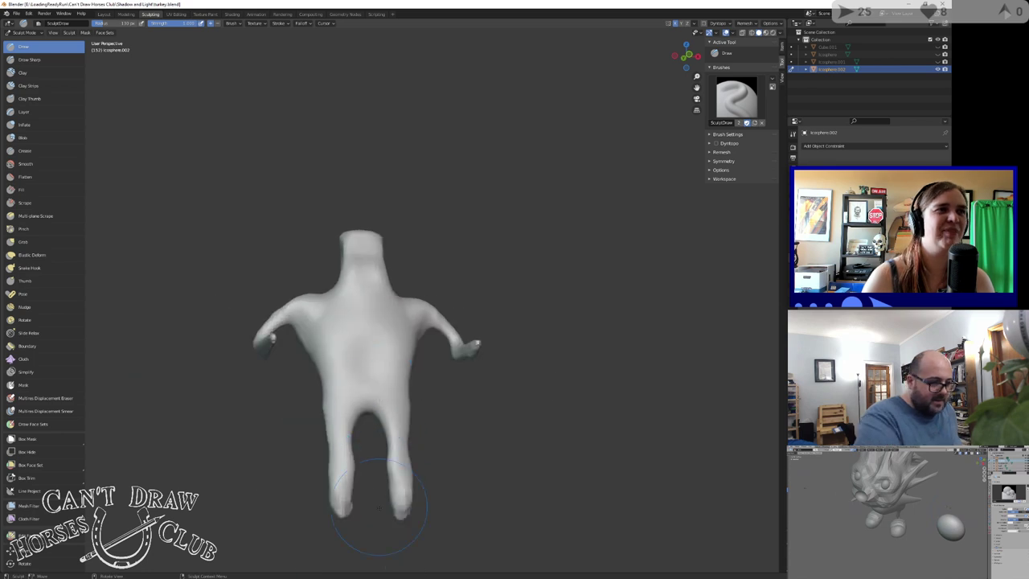
{"action": "left_click_drag", "start_coordinate": [400, 513], "coordinate": [402, 509]}
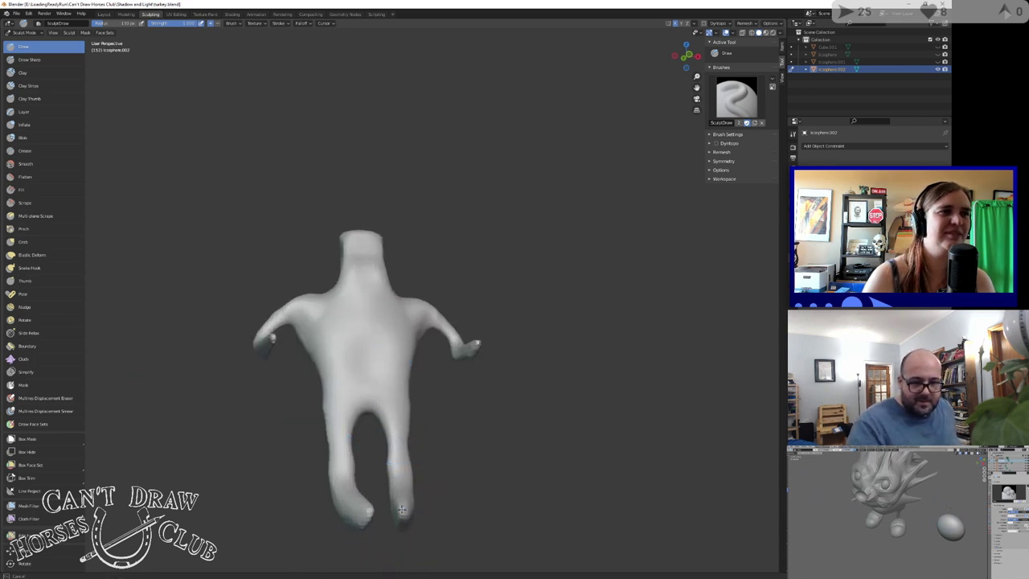
{"action": "mouse_move", "coordinate": [369, 483]}
{"action": "middle_mouse_down"}
{"action": "mouse_move", "coordinate": [218, 419]}
{"action": "mouse_move", "coordinate": [277, 454]}
{"action": "mouse_move", "coordinate": [340, 349]}
{"action": "middle_mouse_up"}
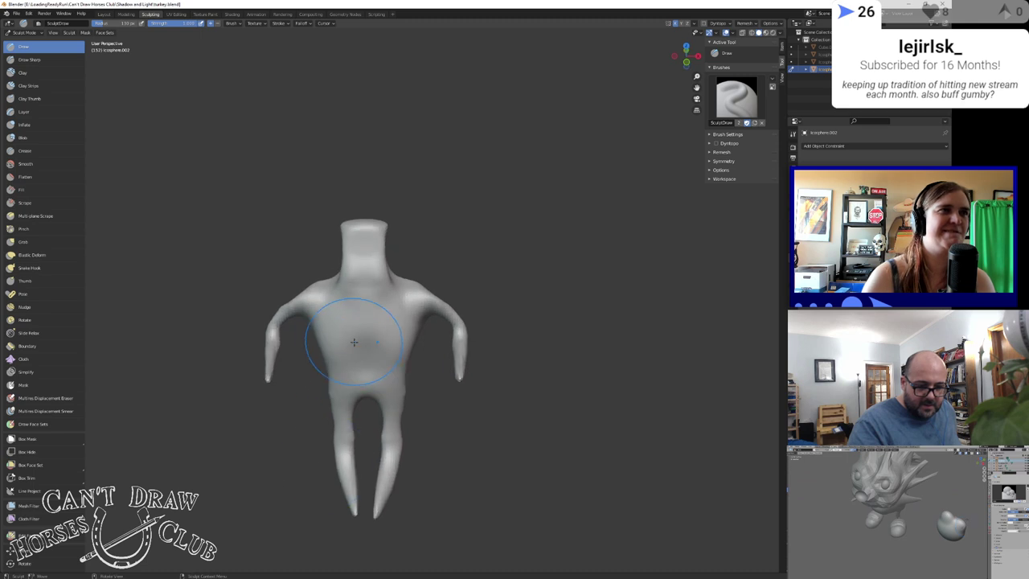
Sculpt the outline of a wide rectangular mouth across the front of the turkey's neck with a smaller Clay Strips brush
{"action": "scroll", "coordinate": [313, 297], "scroll_direction": "up", "scroll_amount": 5}
{"action": "scroll", "coordinate": [305, 291], "scroll_direction": "up", "scroll_amount": 2}
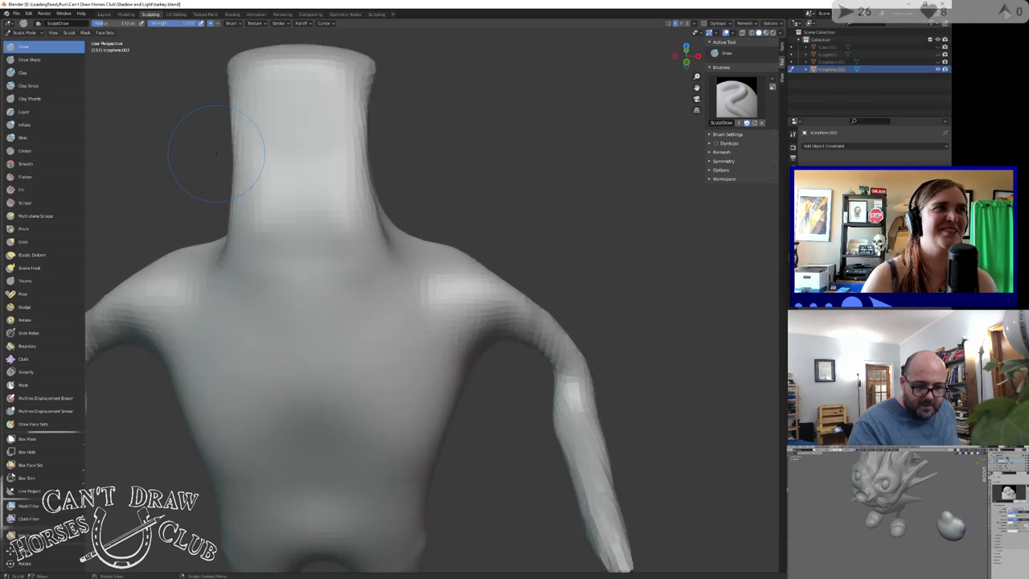
{"action": "middle_click_drag", "start_coordinate": [216, 153], "coordinate": [276, 207]}
{"action": "scroll", "coordinate": [293, 200], "scroll_direction": "up", "scroll_amount": 4}
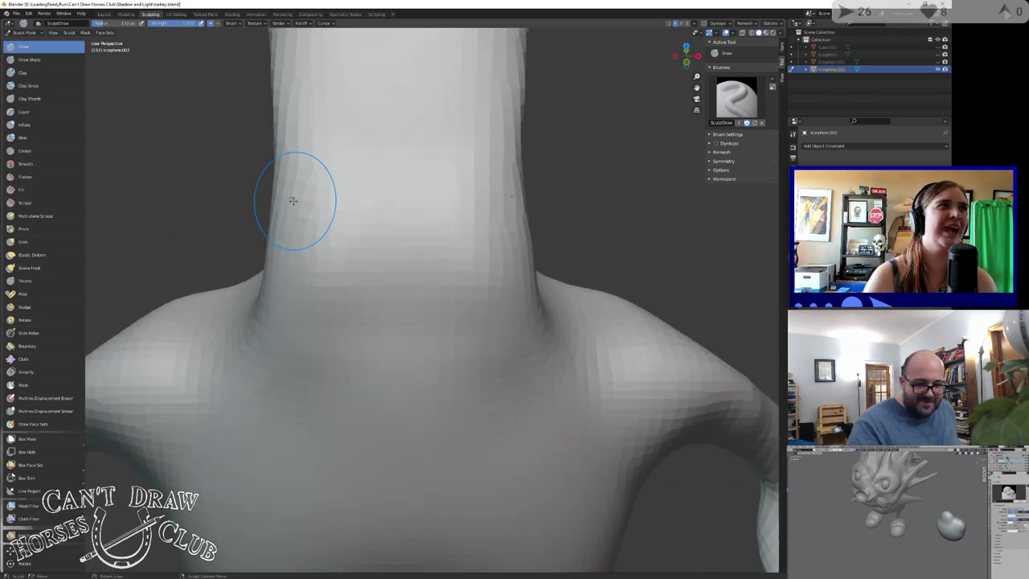
{"action": "left_click", "coordinate": [29, 85]}
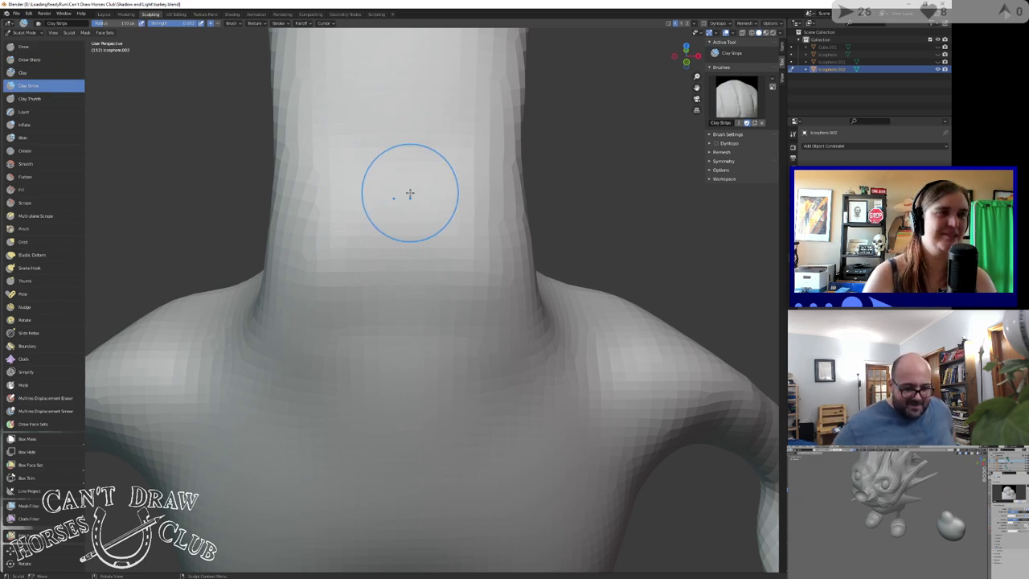
{"action": "key", "text": "f"}
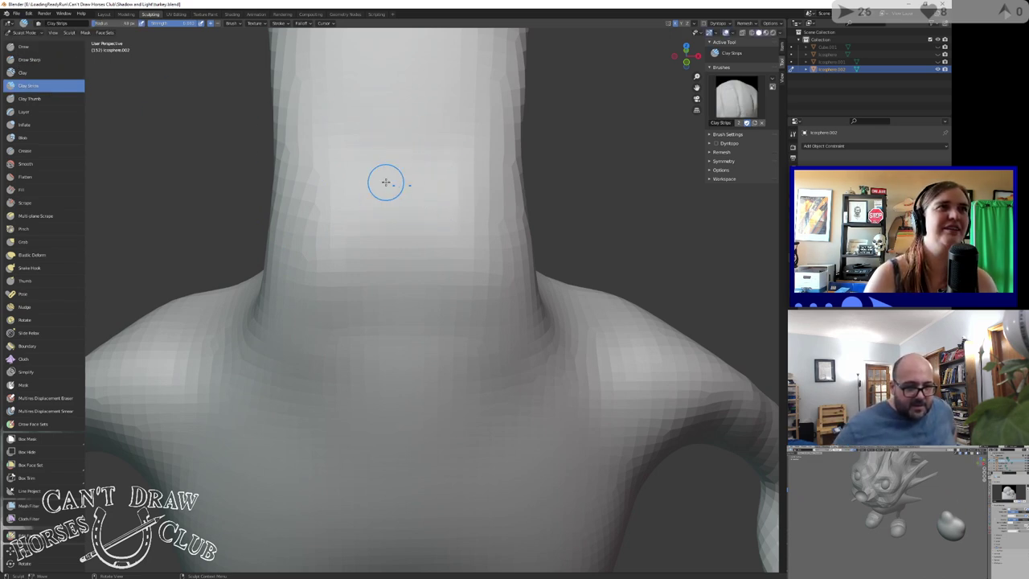
{"action": "mouse_move", "coordinate": [331, 219]}
{"action": "left_mouse_down"}
{"action": "mouse_move", "coordinate": [326, 183]}
{"action": "mouse_move", "coordinate": [346, 257]}
{"action": "mouse_move", "coordinate": [390, 267]}
{"action": "mouse_move", "coordinate": [326, 205]}
{"action": "mouse_move", "coordinate": [387, 166]}
{"action": "mouse_move", "coordinate": [320, 193]}
{"action": "mouse_move", "coordinate": [329, 263]}
{"action": "mouse_move", "coordinate": [309, 233]}
{"action": "left_mouse_up"}
{"action": "left_click_drag", "start_coordinate": [331, 198], "coordinate": [319, 220]}
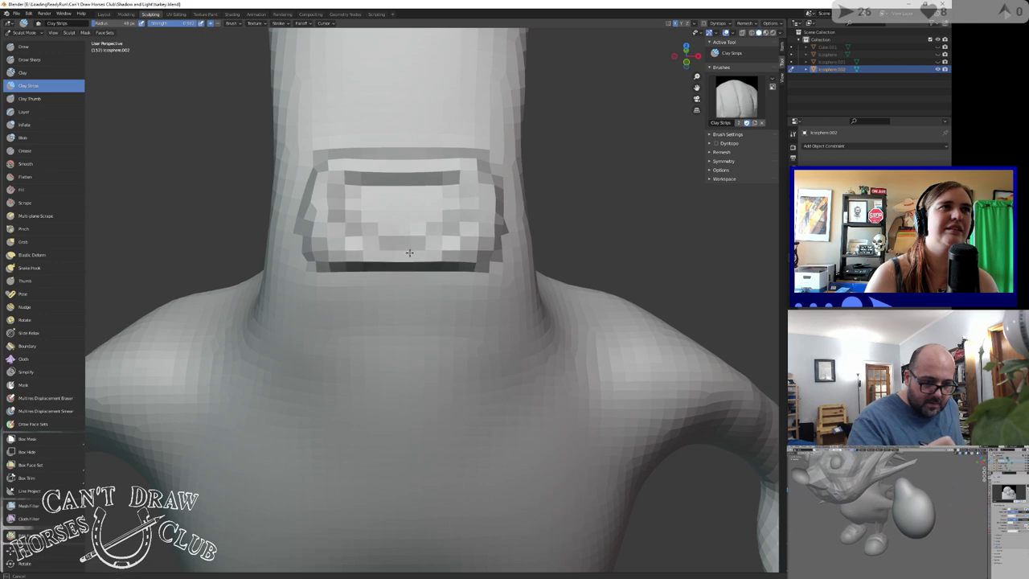
Fill in the mouth's interior and build up its upper edge with Clay Strips, and smooth the mouth area
{"action": "scroll", "coordinate": [390, 236], "scroll_direction": "up", "scroll_amount": 4}
{"action": "scroll", "coordinate": [362, 205], "scroll_direction": "down", "scroll_amount": 3}
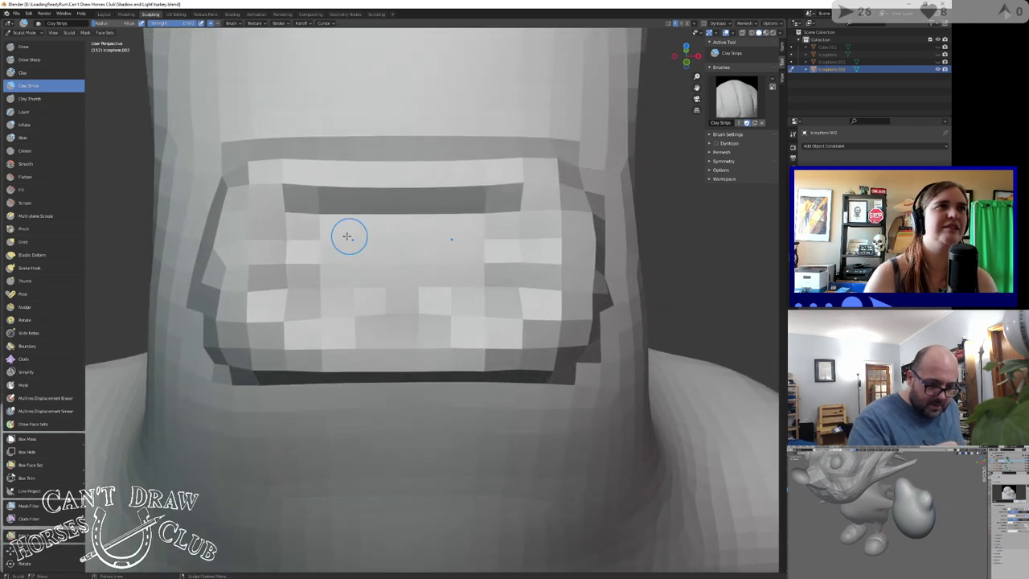
{"action": "mouse_move", "coordinate": [336, 240]}
{"action": "left_mouse_down"}
{"action": "mouse_move", "coordinate": [429, 241]}
{"action": "mouse_move", "coordinate": [351, 262]}
{"action": "mouse_move", "coordinate": [381, 271]}
{"action": "mouse_move", "coordinate": [342, 275]}
{"action": "left_mouse_up"}
{"action": "scroll", "coordinate": [361, 249], "scroll_direction": "down", "scroll_amount": 2}
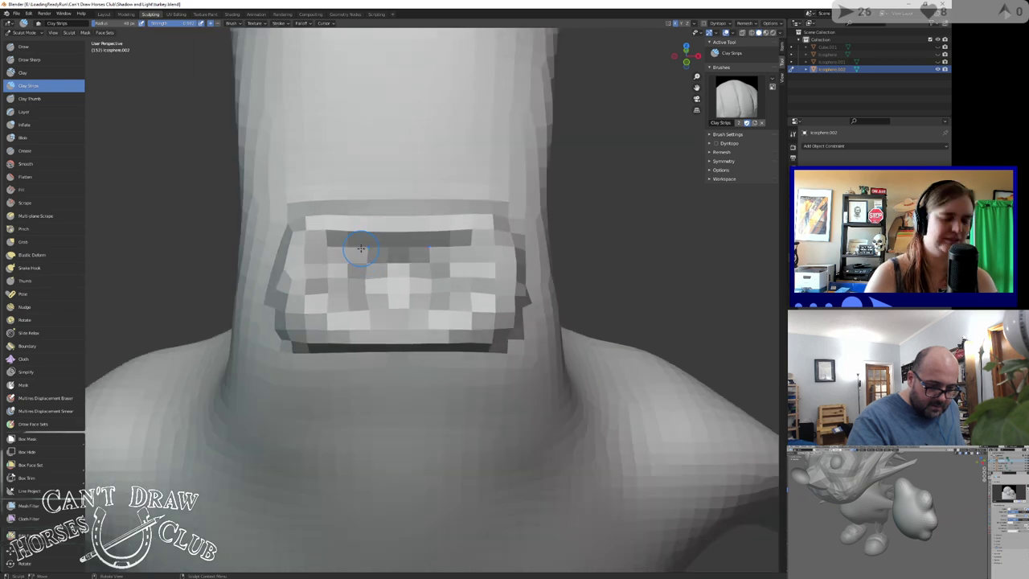
{"action": "left_click_drag", "start_coordinate": [296, 209], "coordinate": [460, 211]}
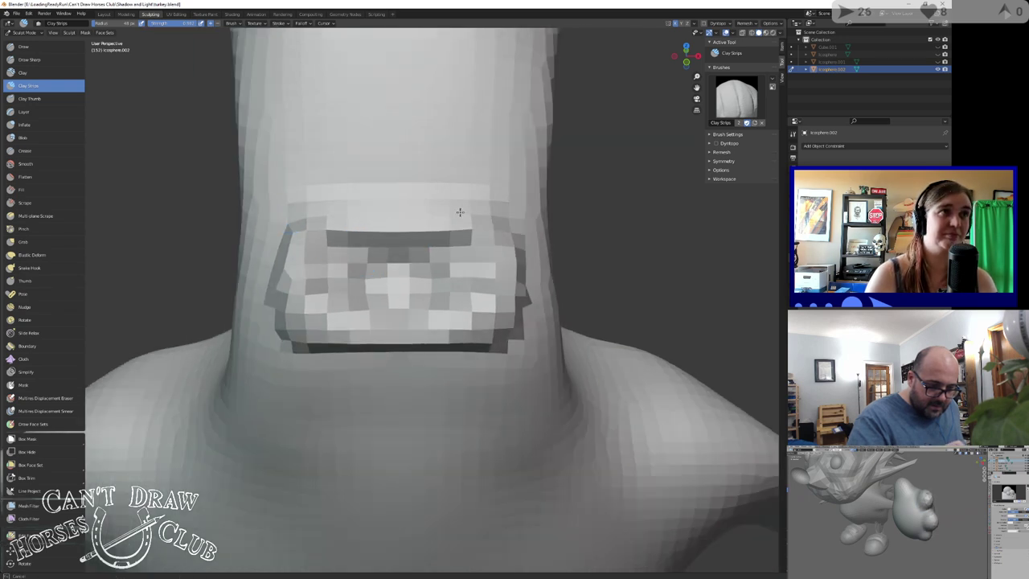
{"action": "mouse_move", "coordinate": [358, 281]}
{"action": "left_mouse_down"}
{"action": "mouse_move", "coordinate": [448, 271]}
{"action": "mouse_move", "coordinate": [375, 294]}
{"action": "mouse_move", "coordinate": [406, 304]}
{"action": "left_mouse_up"}
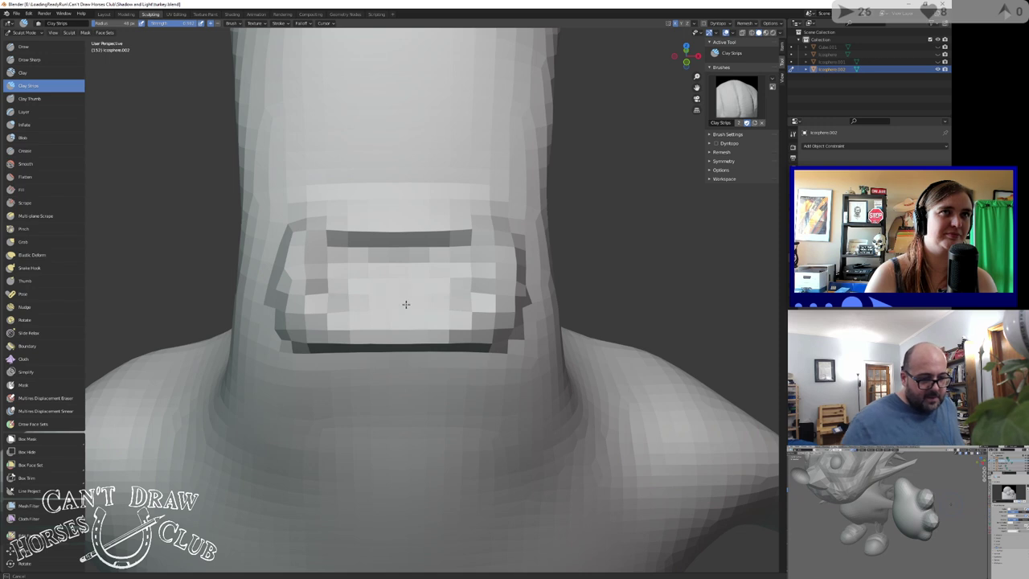
{"action": "mouse_move", "coordinate": [352, 264]}
{"action": "left_mouse_down", "text": "shift"}
{"action": "mouse_move", "coordinate": [330, 295]}
{"action": "mouse_move", "coordinate": [261, 255]}
{"action": "mouse_move", "coordinate": [287, 331]}
{"action": "mouse_move", "coordinate": [357, 369]}
{"action": "left_mouse_up", "text": "shift"}
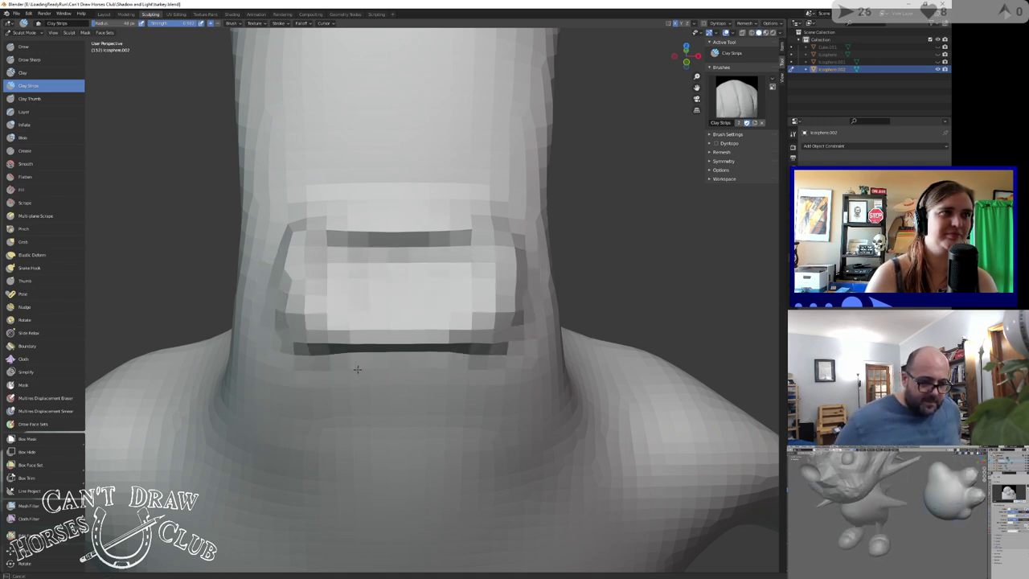
Shape the upper lip, mouth corners and lower lip with the Layer brush
{"action": "left_click", "coordinate": [24, 111]}
{"action": "left_click_drag", "start_coordinate": [316, 220], "coordinate": [388, 224]}
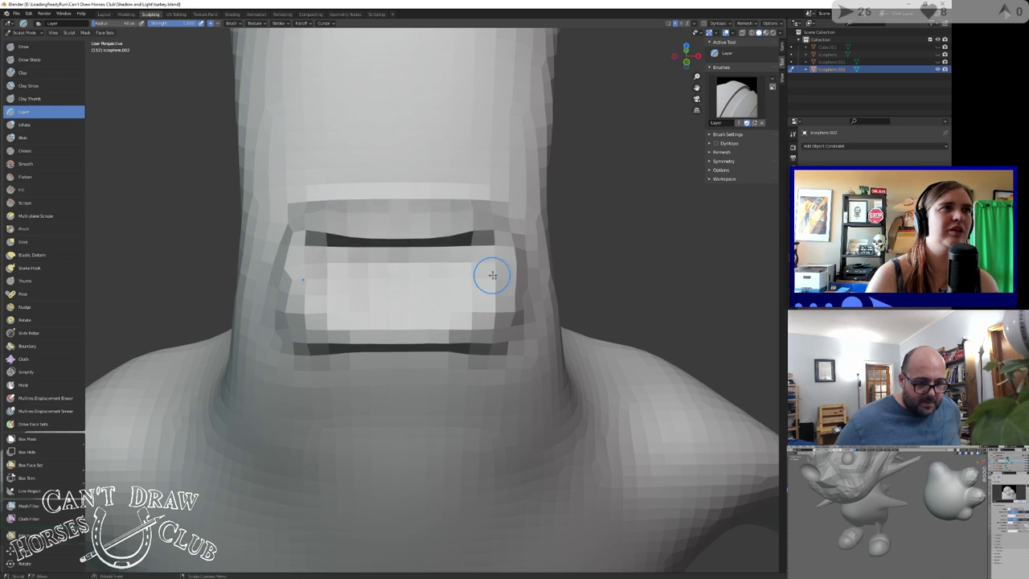
{"action": "mouse_move", "coordinate": [492, 275]}
{"action": "left_mouse_down"}
{"action": "mouse_move", "coordinate": [494, 249]}
{"action": "mouse_move", "coordinate": [494, 330]}
{"action": "mouse_move", "coordinate": [369, 343]}
{"action": "left_mouse_up"}
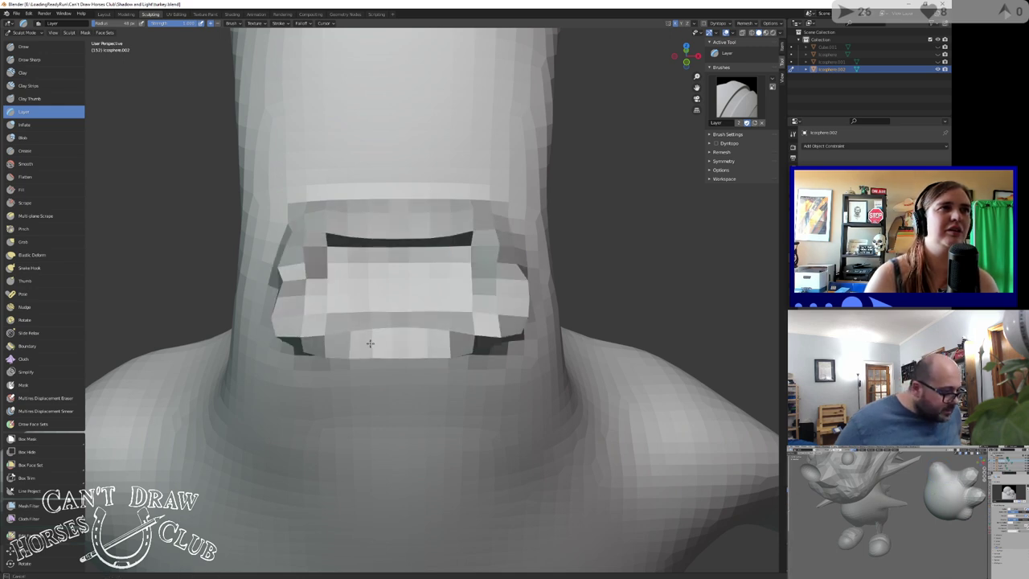
{"action": "scroll", "coordinate": [392, 163], "scroll_direction": "down", "scroll_amount": 2}
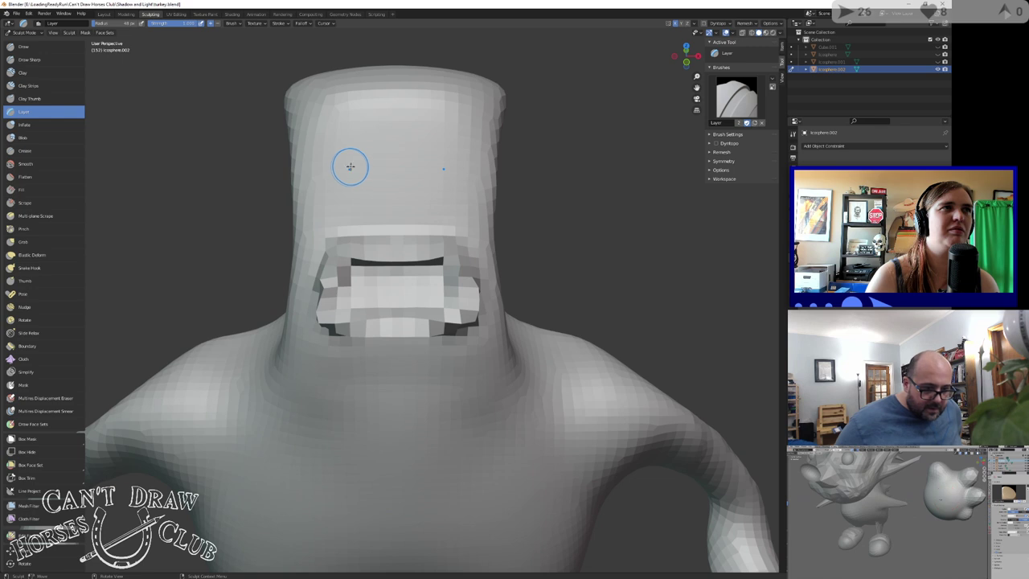
{"action": "mouse_move", "coordinate": [351, 167]}
{"action": "left_mouse_down"}
{"action": "mouse_move", "coordinate": [368, 172]}
{"action": "mouse_move", "coordinate": [341, 164]}
{"action": "mouse_move", "coordinate": [348, 179]}
{"action": "left_mouse_up"}
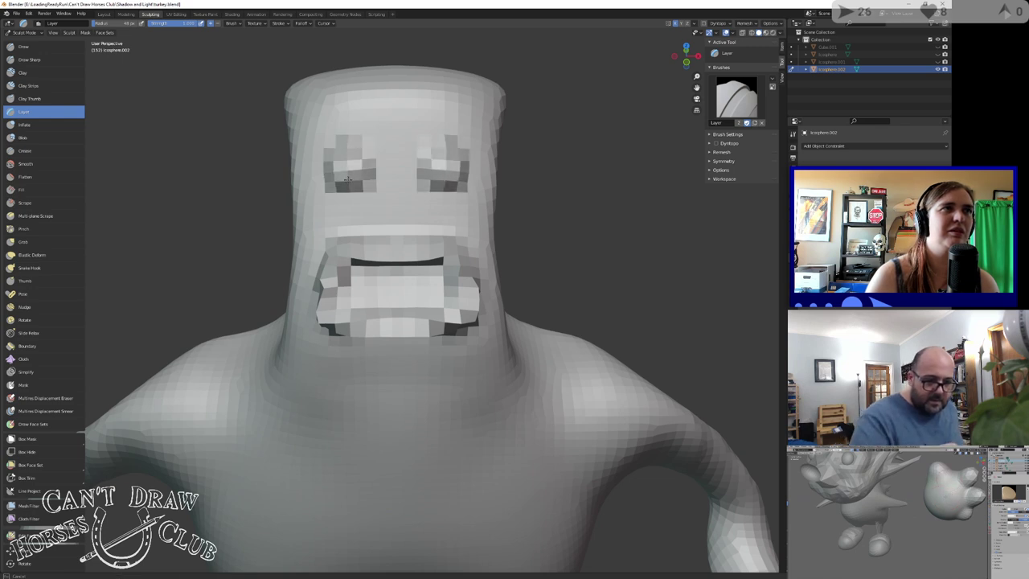
{"action": "key", "text": "ctrl+z"}
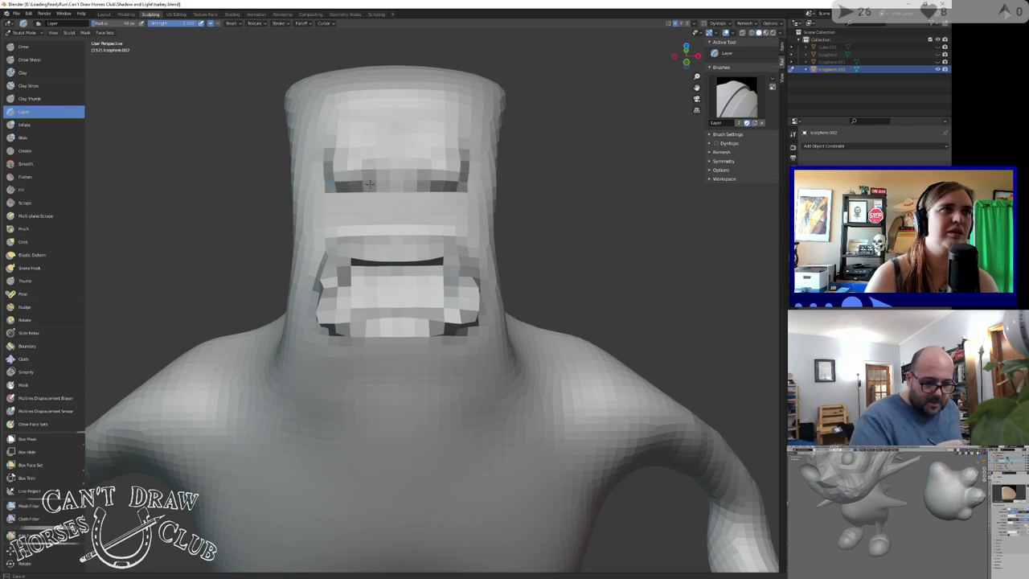
{"action": "key", "text": "ctrl+z"}
Sculpt a symmetrical pair of eyes above the mouth with the Layer brush and check them on the whole figure
{"action": "left_click_drag", "start_coordinate": [350, 168], "coordinate": [347, 162]}
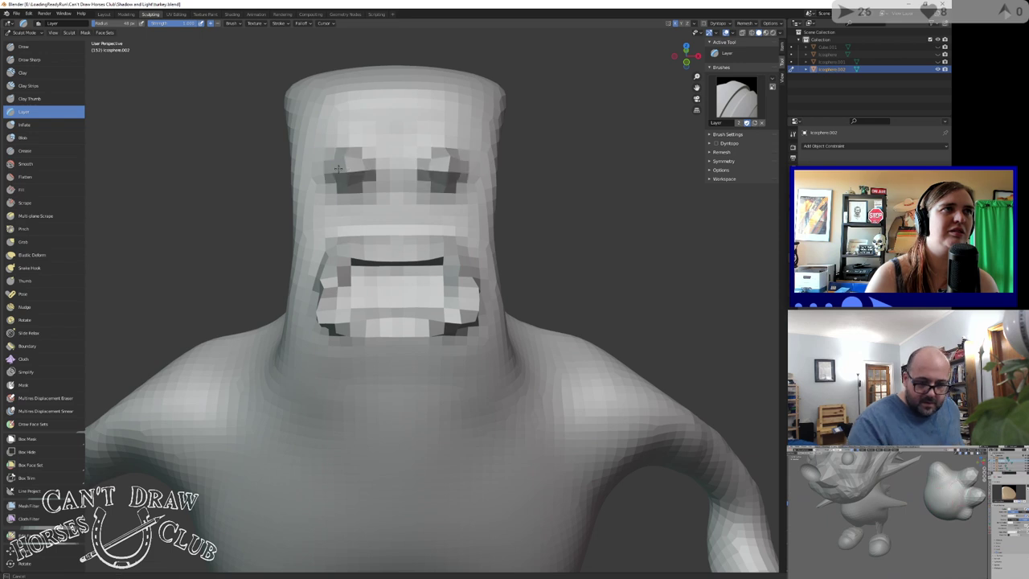
{"action": "scroll", "coordinate": [342, 159], "scroll_direction": "down", "scroll_amount": 8}
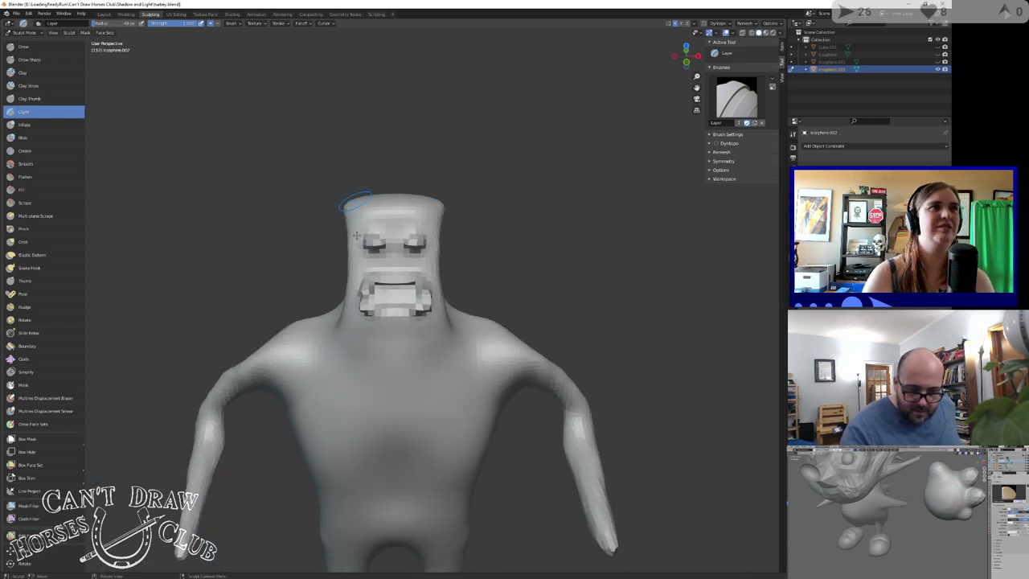
{"action": "scroll", "coordinate": [392, 255], "scroll_direction": "up", "scroll_amount": 2}
{"action": "scroll", "coordinate": [392, 255], "scroll_direction": "up", "scroll_amount": 4}
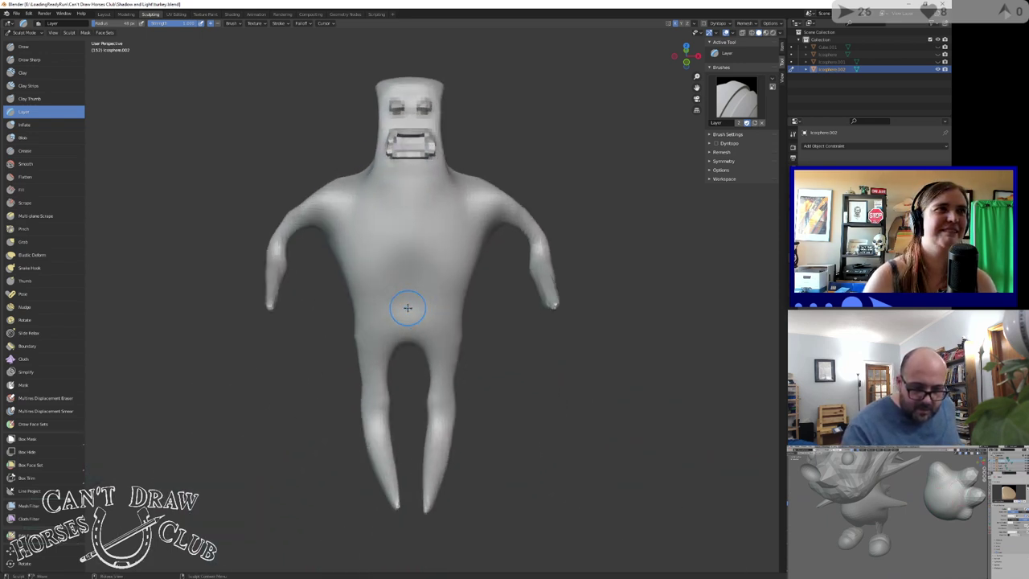
Bend the turkey's forearms and lower legs forward with an enlarged Pose brush, turning the leg ends into feet
{"action": "left_click", "coordinate": [23, 294]}
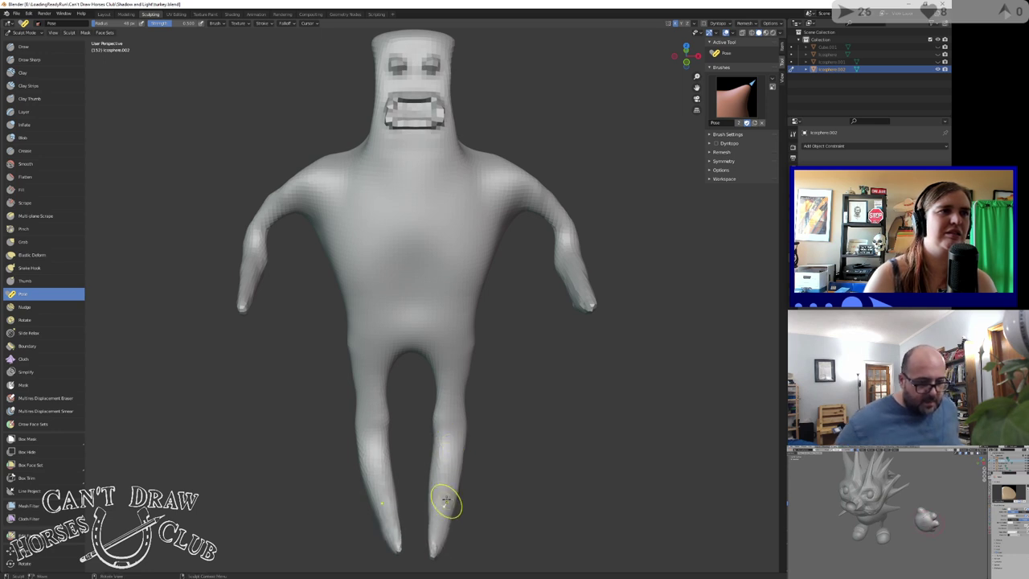
{"action": "right_click", "coordinate": [443, 432]}
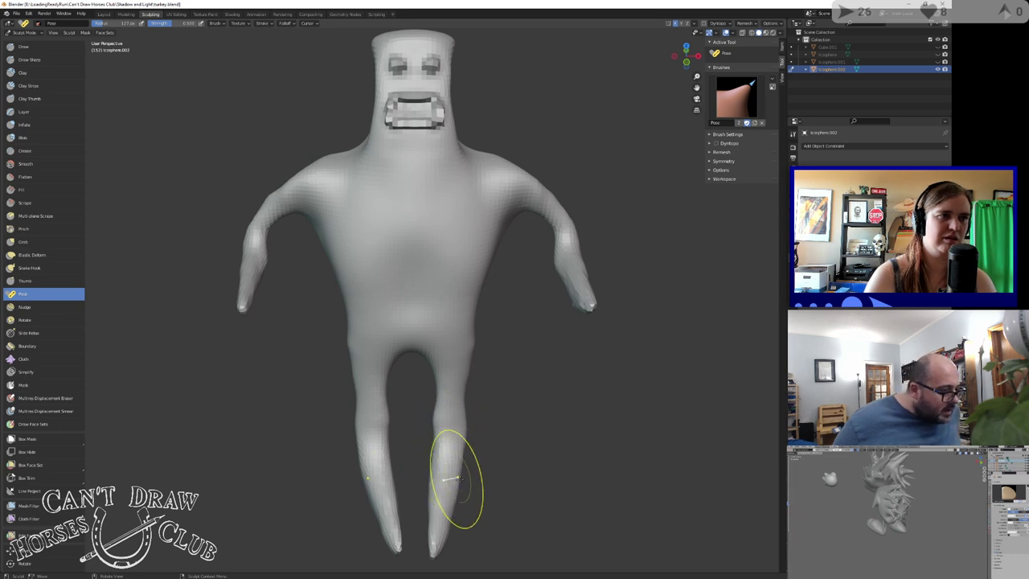
{"action": "middle_click_drag", "start_coordinate": [455, 479], "coordinate": [416, 501]}
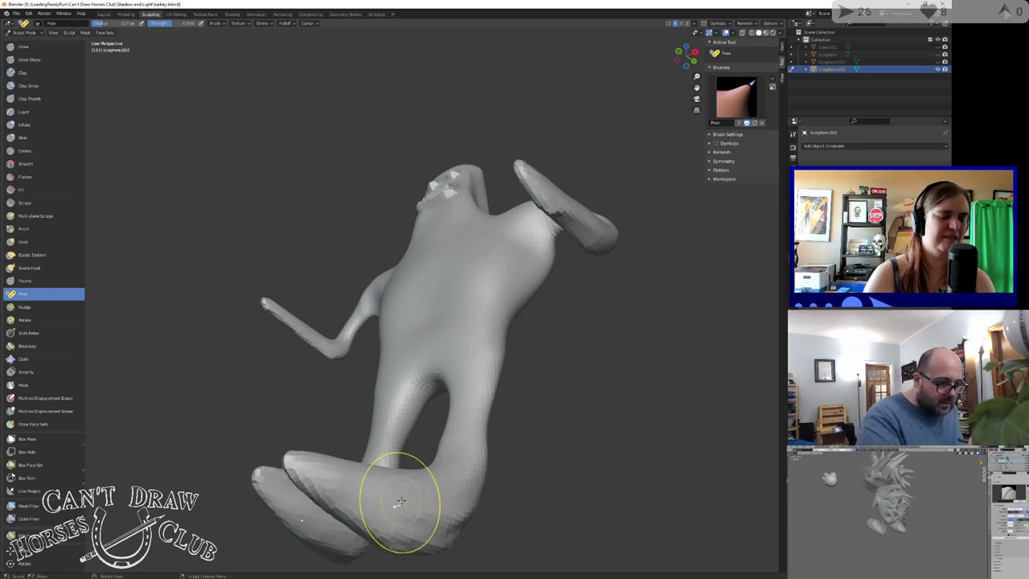
{"action": "left_click", "coordinate": [517, 455]}
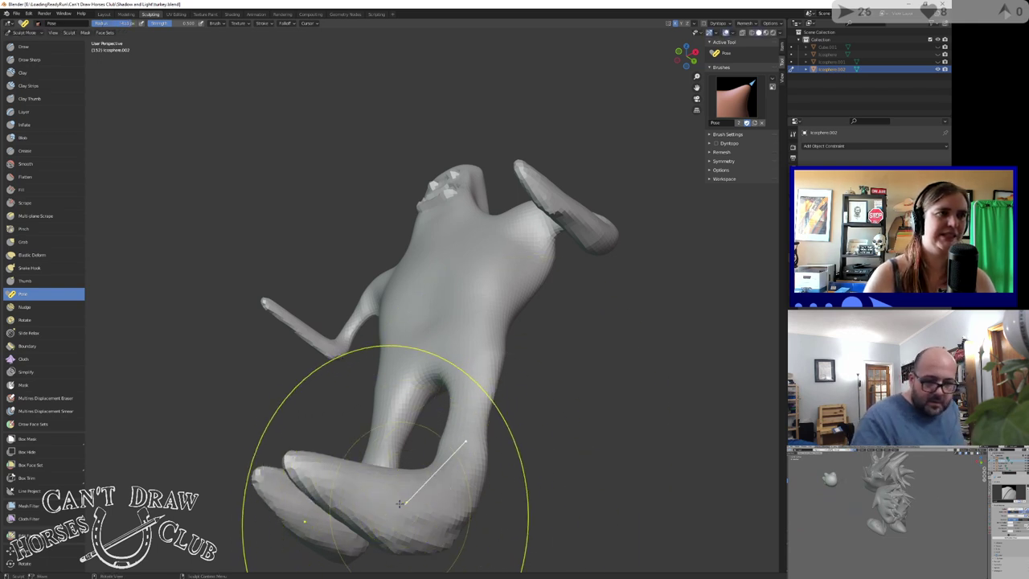
{"action": "mouse_move", "coordinate": [324, 471]}
{"action": "left_mouse_down"}
{"action": "mouse_move", "coordinate": [354, 515]}
{"action": "mouse_move", "coordinate": [342, 496]}
{"action": "left_mouse_up"}
{"action": "middle_click_drag", "start_coordinate": [439, 473], "coordinate": [383, 478]}
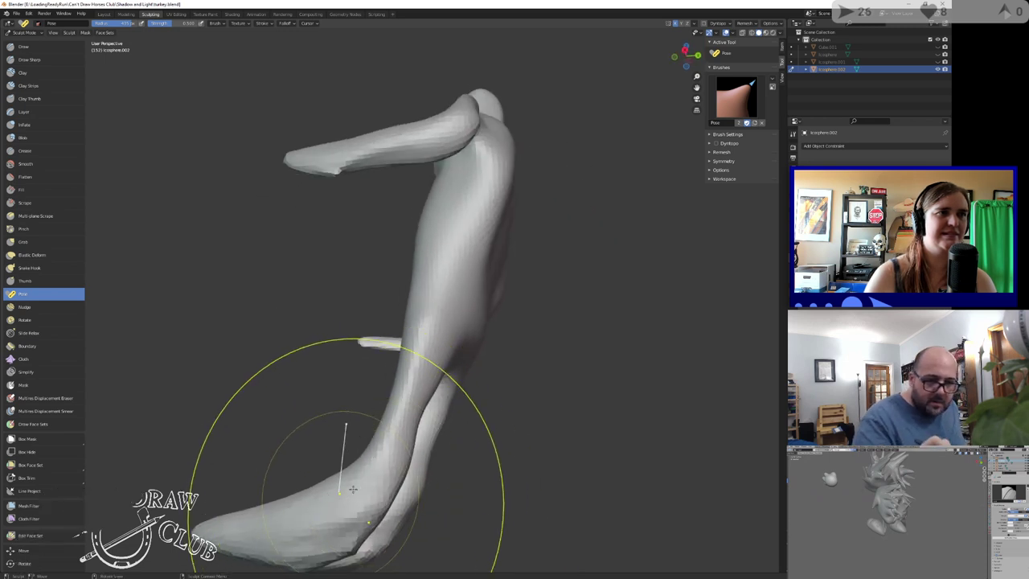
{"action": "left_click_drag", "start_coordinate": [283, 504], "coordinate": [314, 535]}
Swing the arms back at the shoulders and adjust the forearms from the side and back with the Pose brush
{"action": "scroll", "coordinate": [344, 379], "scroll_direction": "down", "scroll_amount": 3}
{"action": "mouse_move", "coordinate": [348, 374]}
{"action": "middle_mouse_down"}
{"action": "mouse_move", "coordinate": [362, 436]}
{"action": "mouse_move", "coordinate": [378, 408]}
{"action": "middle_mouse_up"}
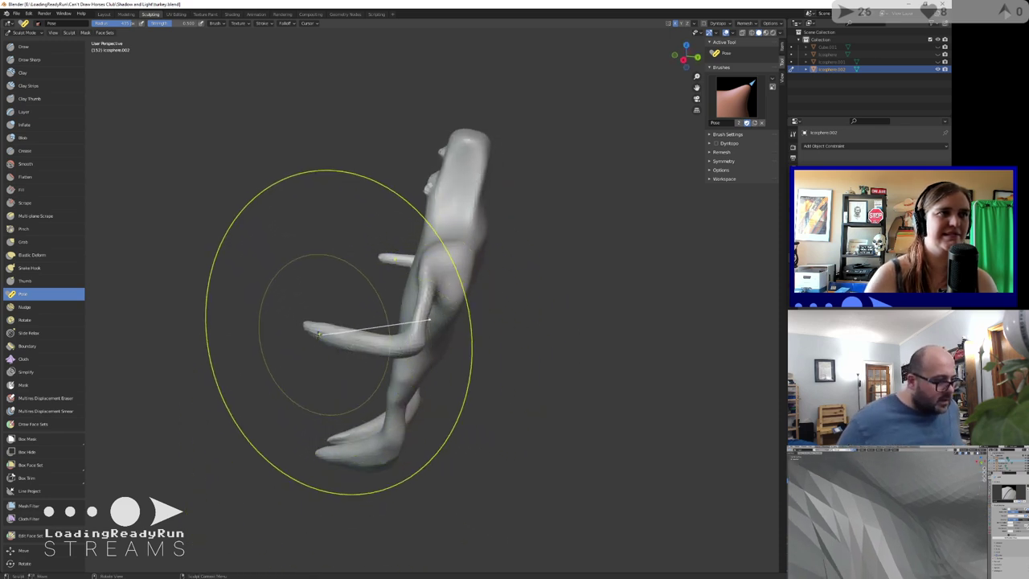
{"action": "mouse_move", "coordinate": [333, 336]}
{"action": "left_mouse_down"}
{"action": "mouse_move", "coordinate": [342, 319]}
{"action": "mouse_move", "coordinate": [365, 319]}
{"action": "mouse_move", "coordinate": [352, 337]}
{"action": "mouse_move", "coordinate": [360, 309]}
{"action": "left_mouse_up"}
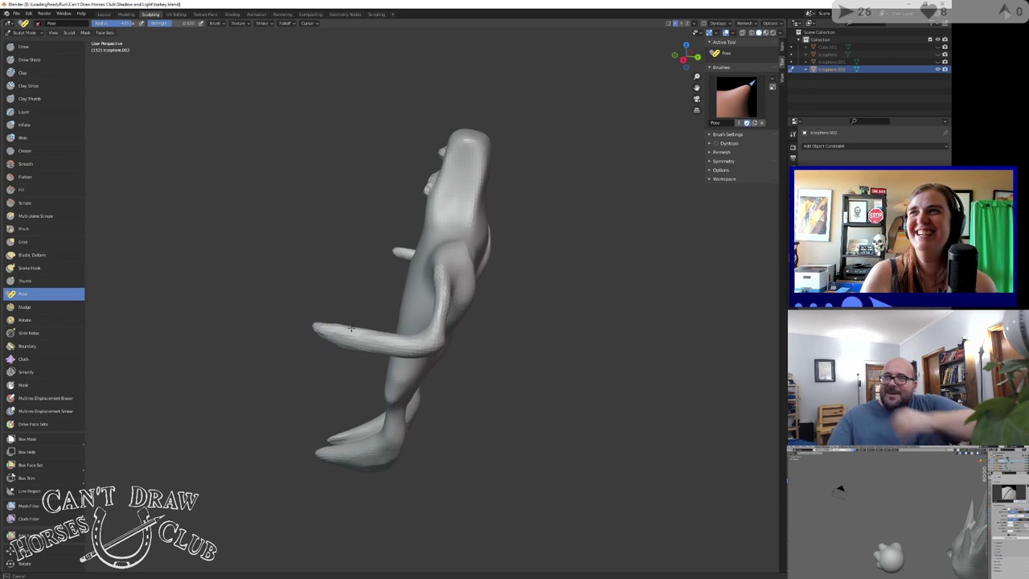
{"action": "mouse_move", "coordinate": [343, 323]}
{"action": "left_mouse_down"}
{"action": "mouse_move", "coordinate": [345, 315]}
{"action": "mouse_move", "coordinate": [347, 326]}
{"action": "left_mouse_up"}
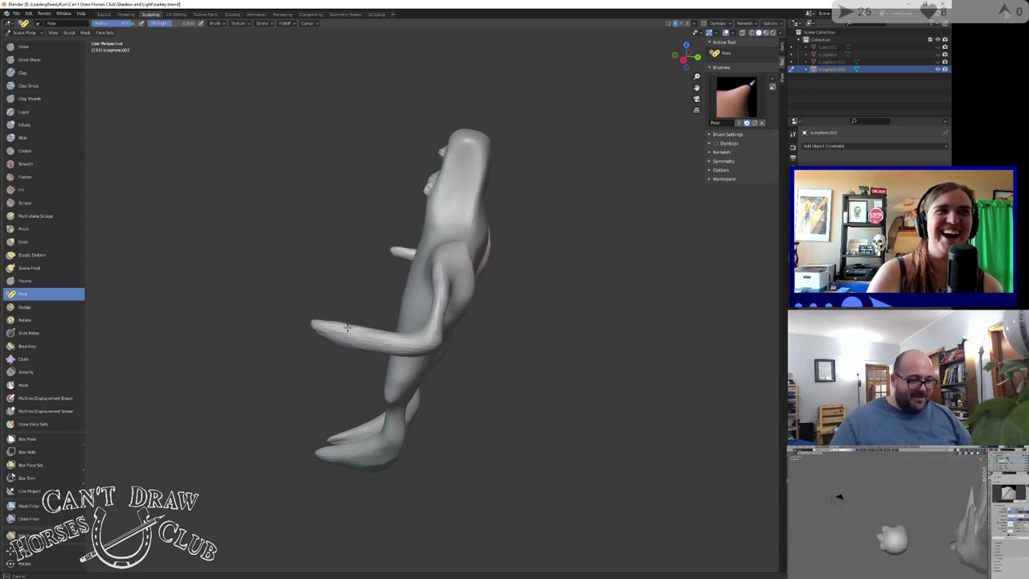
{"action": "middle_click_drag", "start_coordinate": [367, 336], "coordinate": [342, 318]}
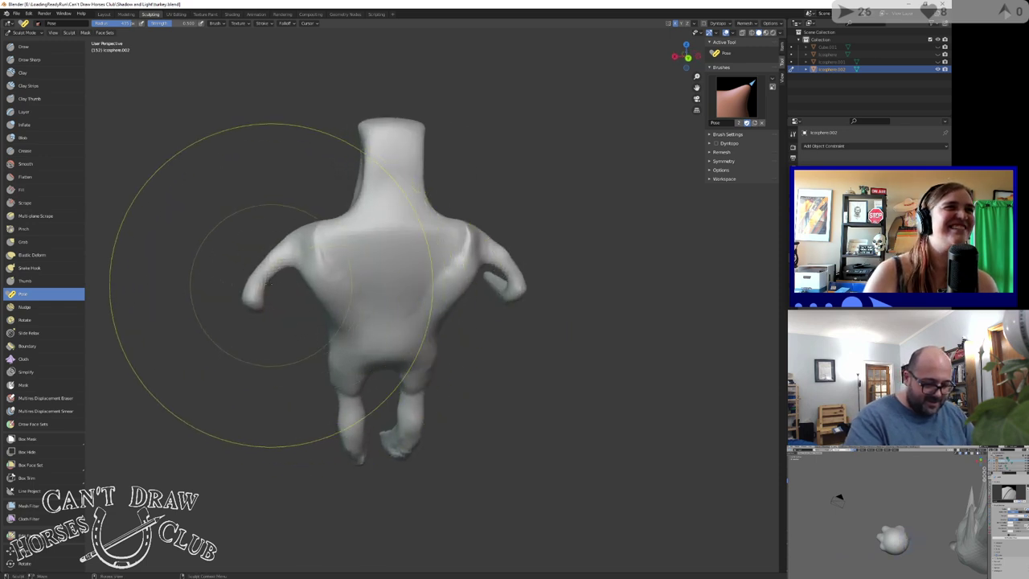
{"action": "mouse_move", "coordinate": [251, 291]}
{"action": "left_mouse_down"}
{"action": "mouse_move", "coordinate": [245, 279]}
{"action": "mouse_move", "coordinate": [255, 293]}
{"action": "mouse_move", "coordinate": [264, 278]}
{"action": "mouse_move", "coordinate": [271, 295]}
{"action": "left_mouse_up"}
Adjust the hips and spread the legs apart into a wider stance with the Pose brush
{"action": "key", "text": "f"}
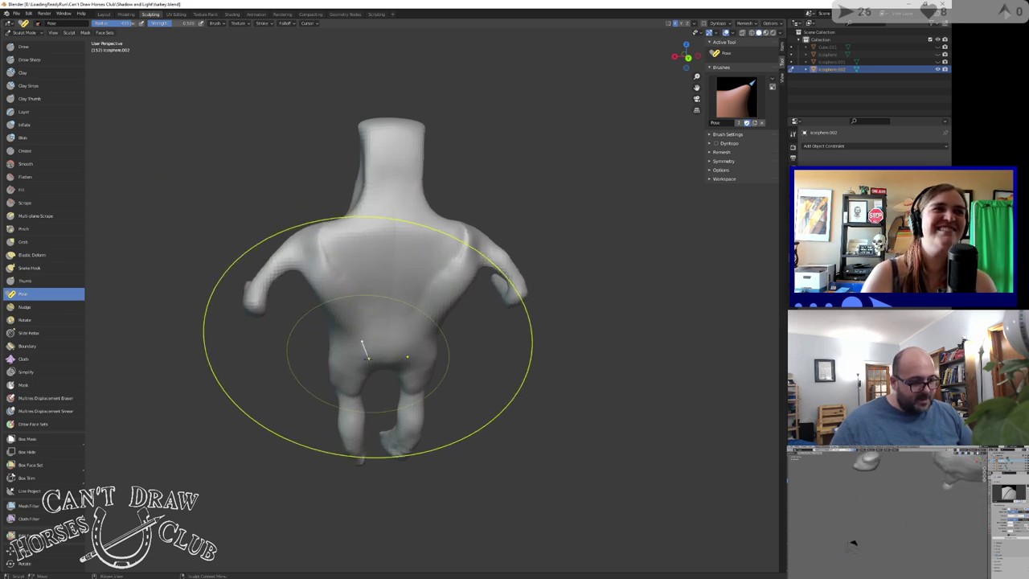
{"action": "mouse_move", "coordinate": [365, 357]}
{"action": "left_mouse_down"}
{"action": "mouse_move", "coordinate": [357, 357]}
{"action": "mouse_move", "coordinate": [372, 356]}
{"action": "left_mouse_up"}
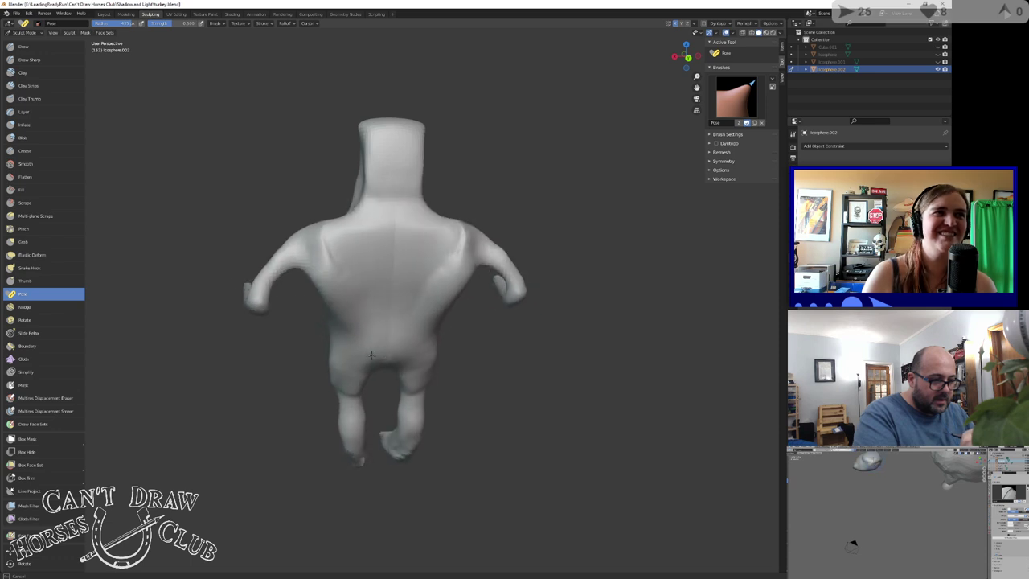
{"action": "mouse_move", "coordinate": [350, 356]}
{"action": "middle_mouse_down"}
{"action": "mouse_move", "coordinate": [501, 384]}
{"action": "mouse_move", "coordinate": [495, 418]}
{"action": "middle_mouse_up"}
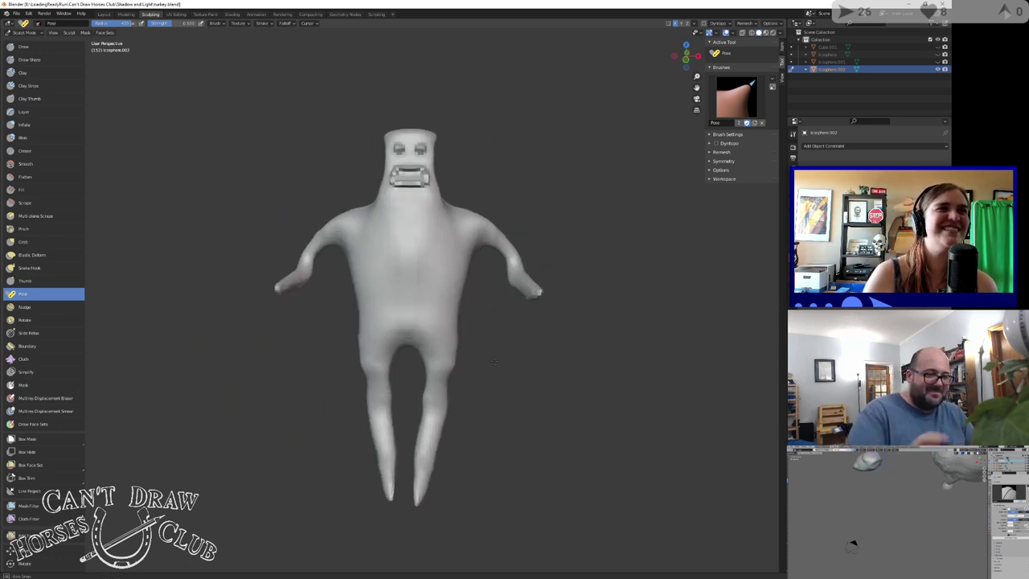
{"action": "left_click_drag", "start_coordinate": [420, 483], "coordinate": [486, 456]}
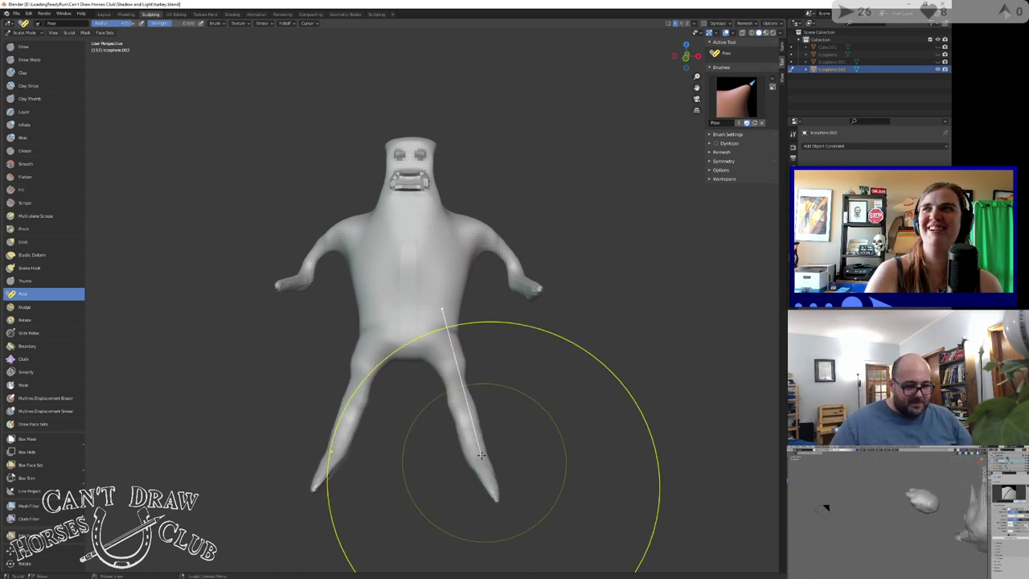
{"action": "middle_click_drag", "start_coordinate": [448, 443], "coordinate": [406, 497]}
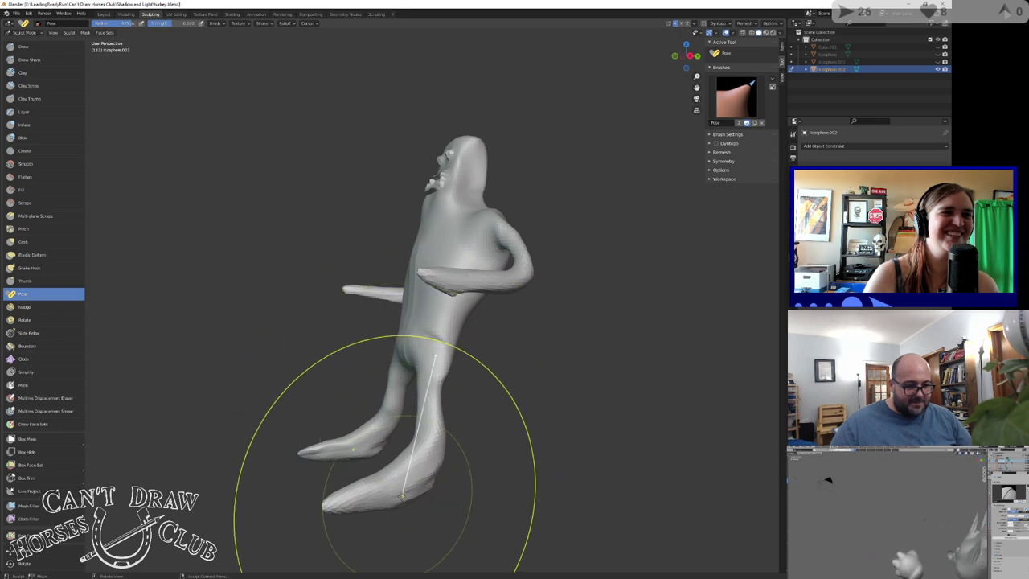
{"action": "left_click_drag", "start_coordinate": [408, 495], "coordinate": [427, 462]}
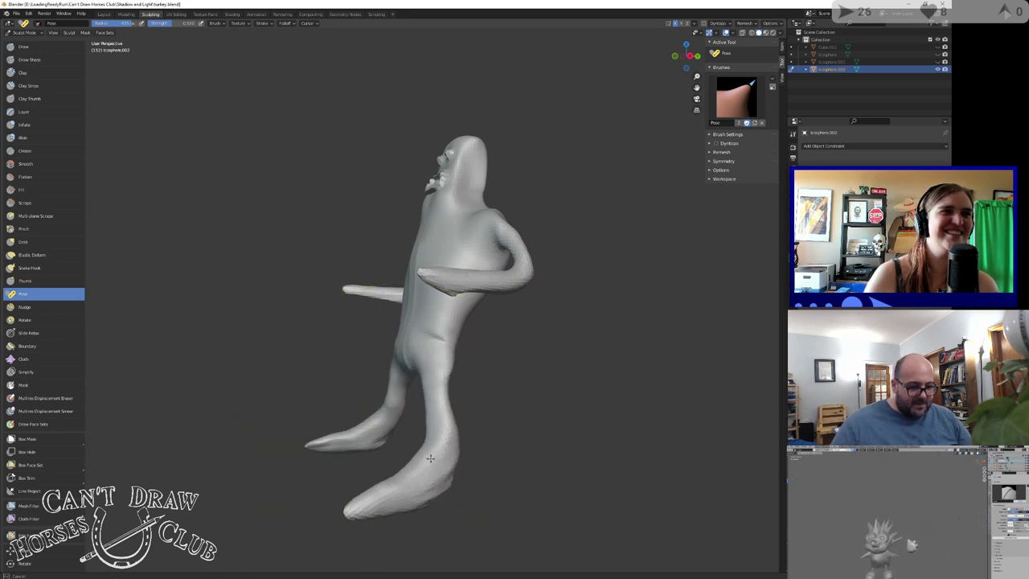
{"action": "mouse_move", "coordinate": [427, 461]}
{"action": "middle_mouse_down"}
{"action": "mouse_move", "coordinate": [460, 484]}
{"action": "mouse_move", "coordinate": [483, 459]}
{"action": "middle_mouse_up"}
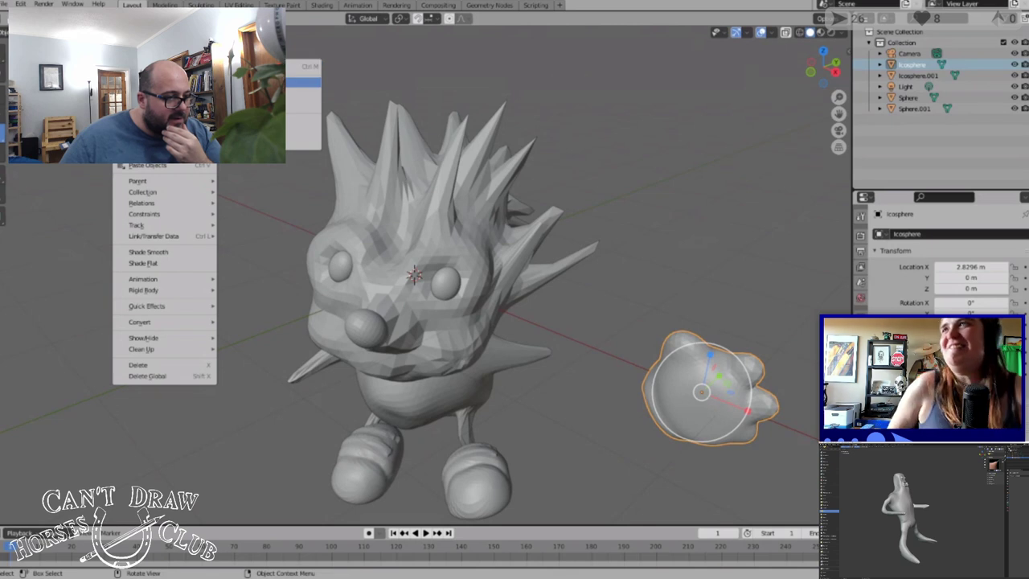
Mirror the hedgehog's separate hand object along its local X axis
{"action": "left_click", "coordinate": [261, 119]}
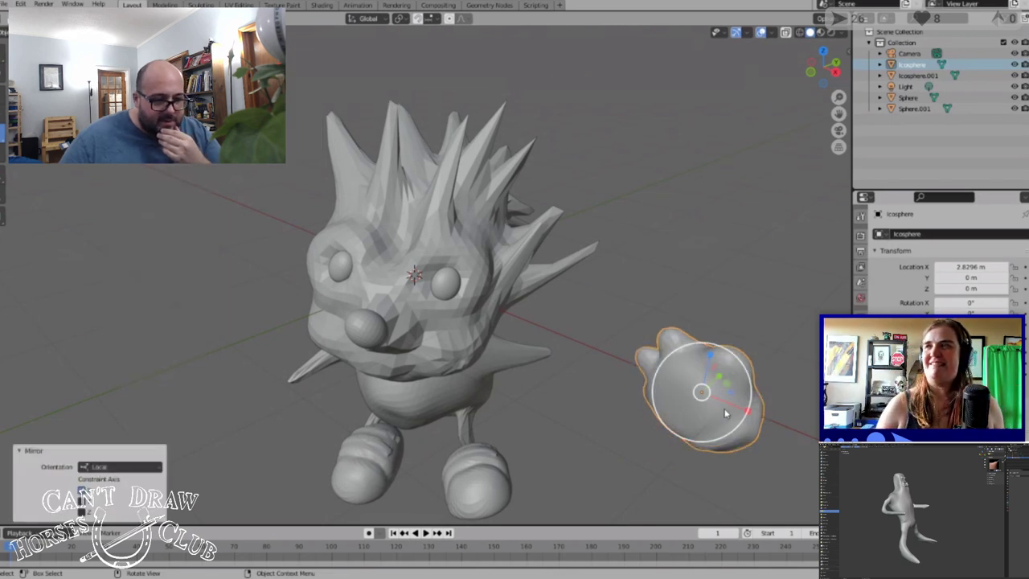
Undo the mirroring of the hedgehog's separate hand
{"action": "left_click_drag", "start_coordinate": [726, 414], "coordinate": [653, 380]}
{"action": "key", "text": "ctrl+z"}
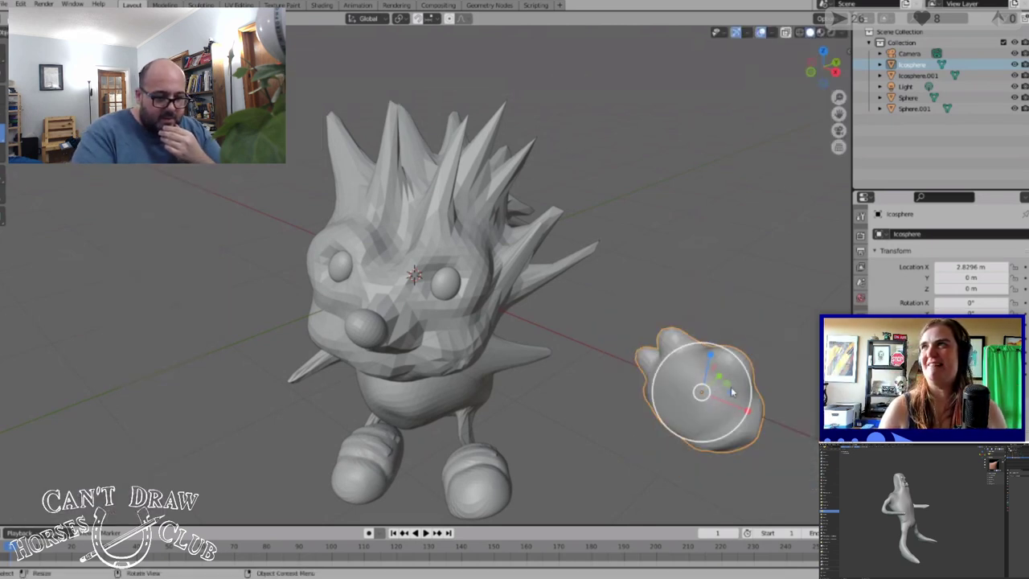
{"action": "key", "text": "ctrl+z"}
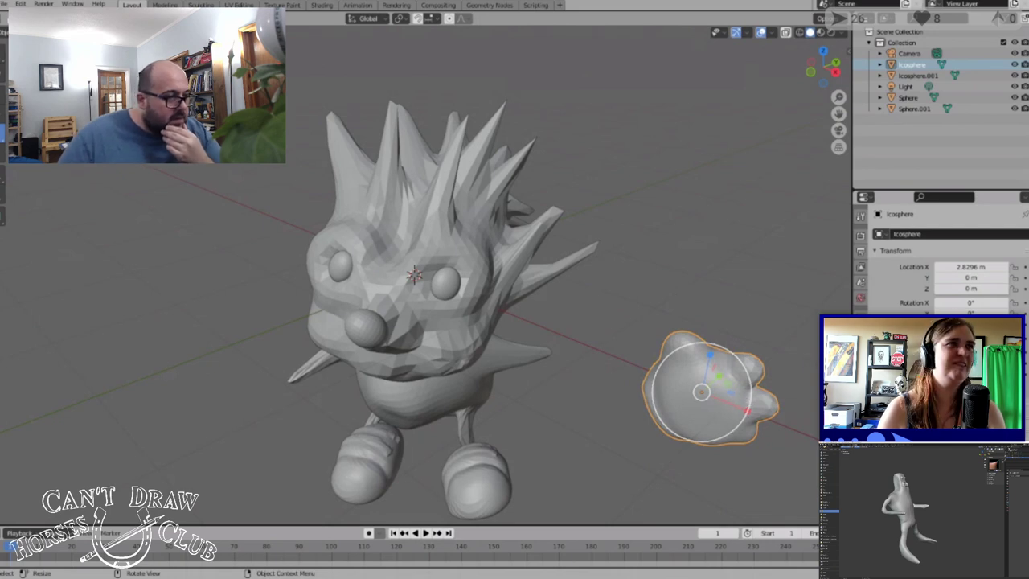
Duplicate the hand object and place the copy in front of the hedgehog's face
{"action": "left_click", "coordinate": [127, 19]}
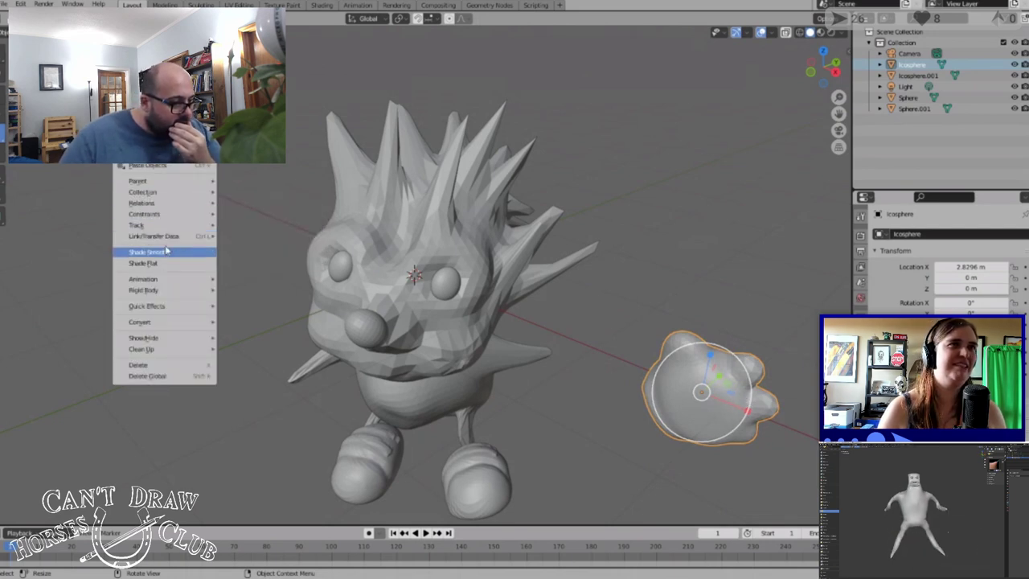
{"action": "left_click", "coordinate": [151, 116]}
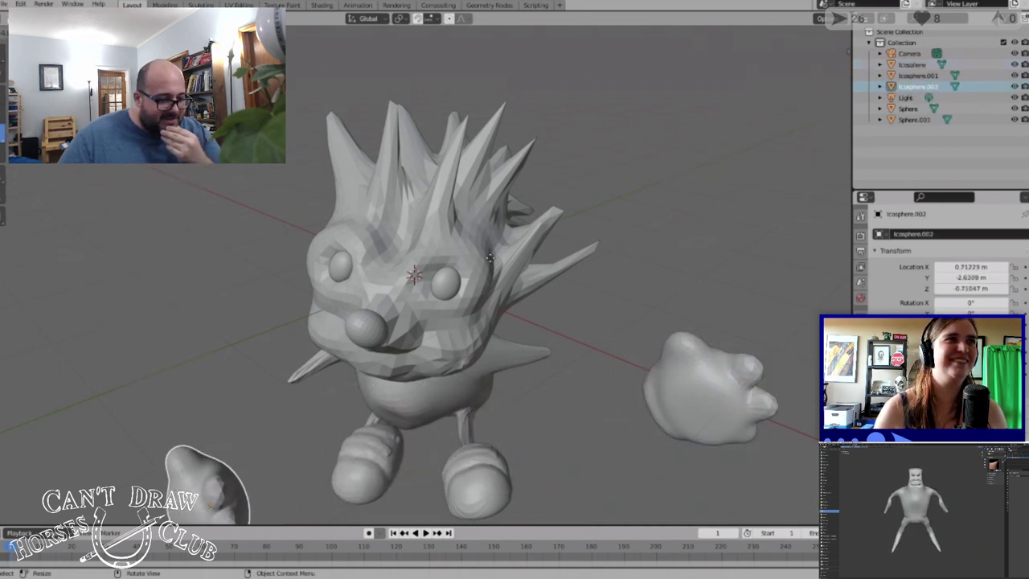
{"action": "left_click", "coordinate": [593, 325]}
{"action": "middle_click_drag", "start_coordinate": [594, 325], "coordinate": [744, 340]}
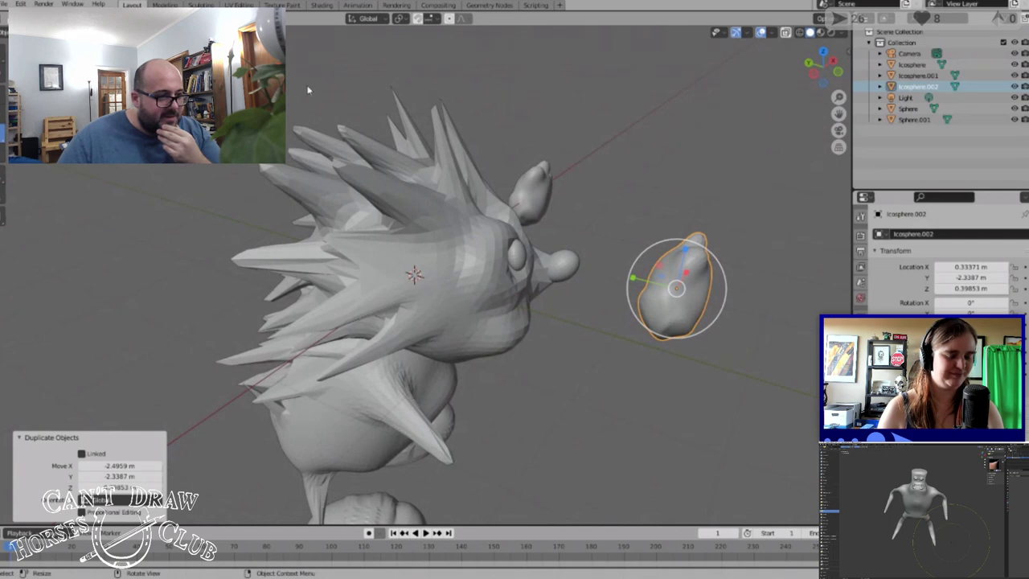
Mirror the duplicated hand along its local X axis
{"action": "right_click", "coordinate": [165, 159]}
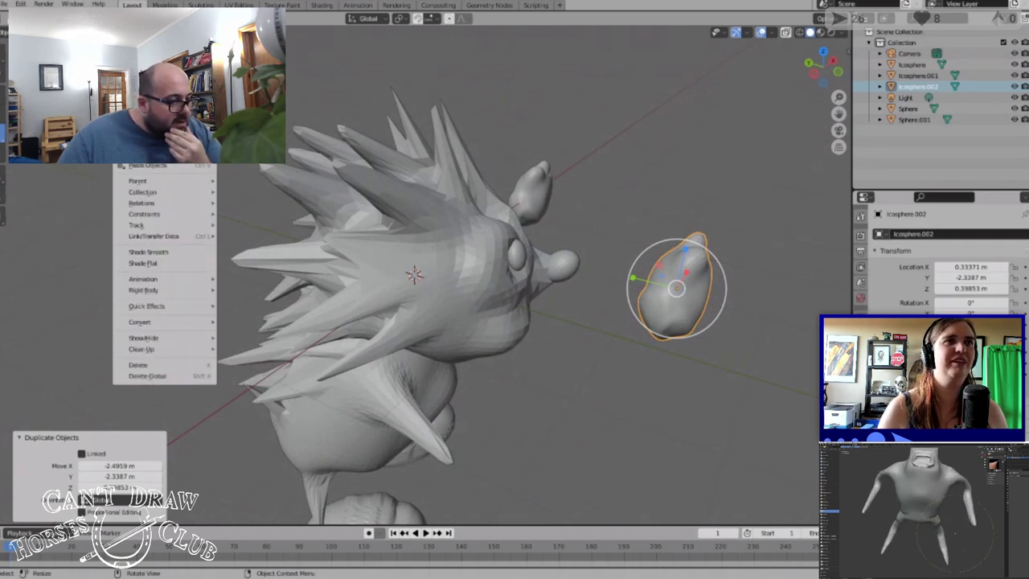
{"action": "mouse_move", "coordinate": [161, 68]}
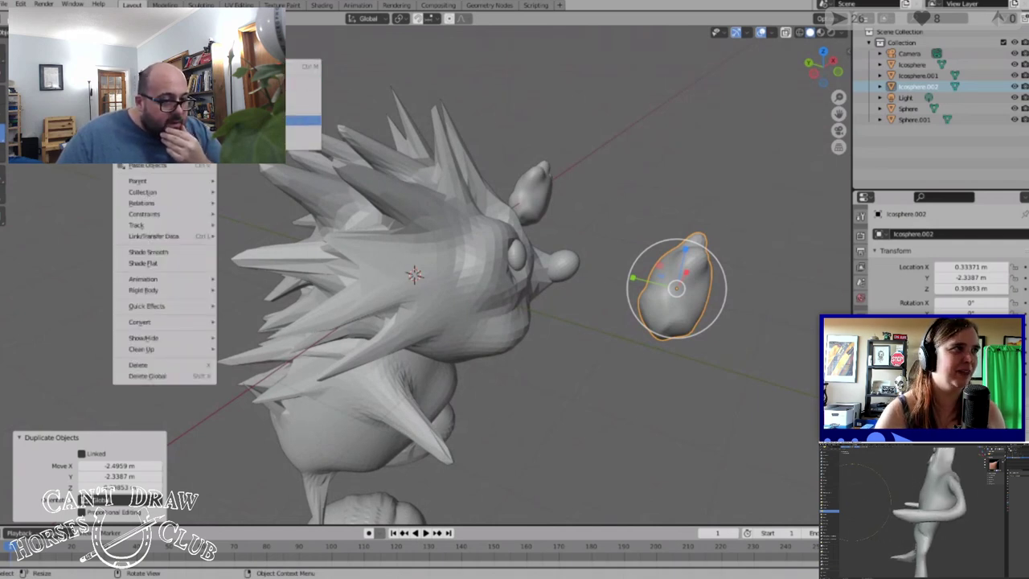
{"action": "left_click", "coordinate": [253, 121]}
Move the original hand 1.7373 m along the Y axis toward the hedgehog's arm
{"action": "middle_click_drag", "start_coordinate": [618, 239], "coordinate": [319, 404]}
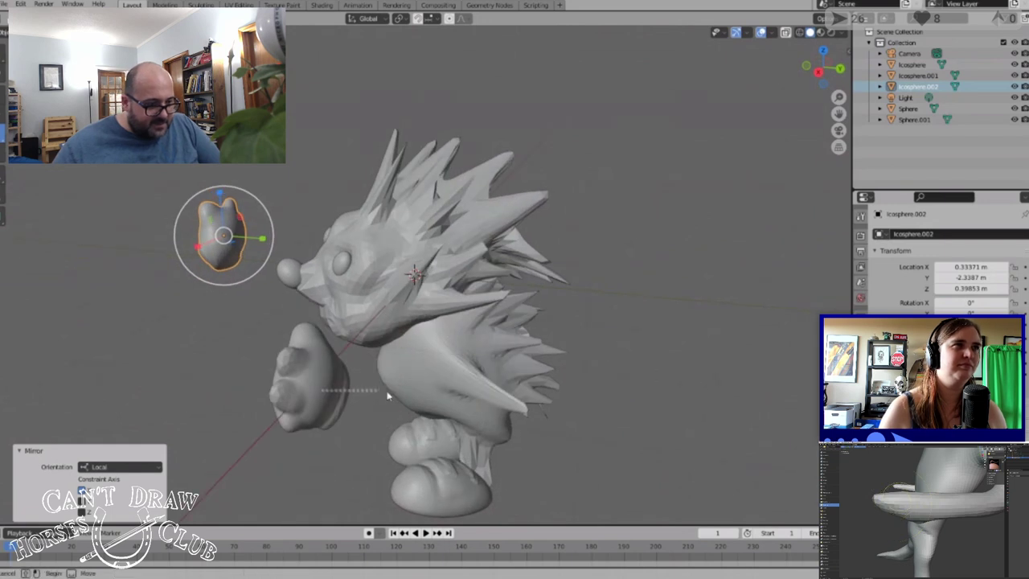
{"action": "left_click", "coordinate": [313, 393]}
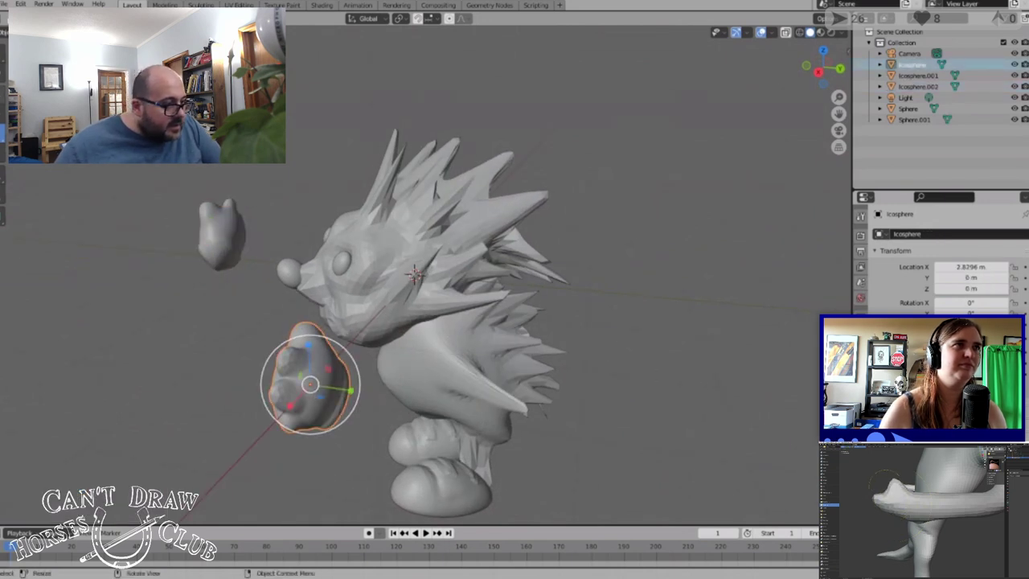
{"action": "key", "text": "g"}
{"action": "key", "text": "y"}
{"action": "left_click", "coordinate": [578, 377]}
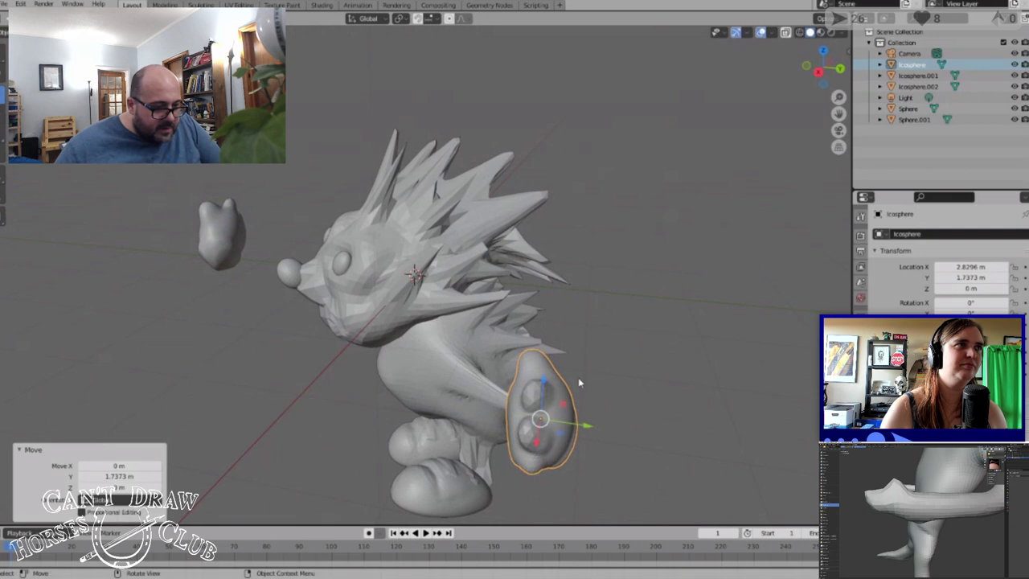
Bring the original hand to the arm tip by moving it to X 0.40426 m and lowering it to Z -1.3617 m
{"action": "middle_click_drag", "start_coordinate": [578, 378], "coordinate": [635, 206]}
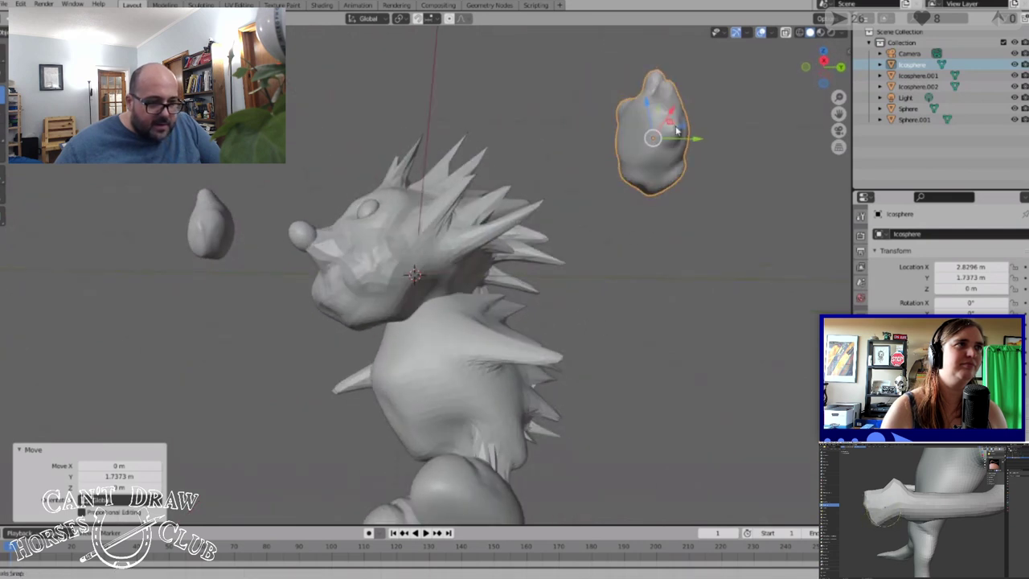
{"action": "middle_click_drag", "start_coordinate": [678, 131], "coordinate": [705, 143]}
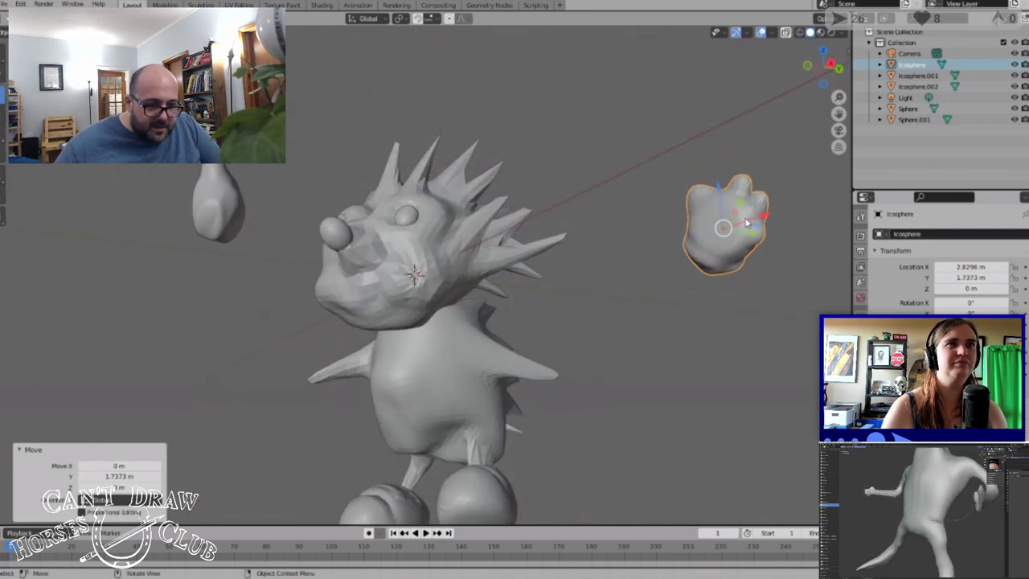
{"action": "left_click_drag", "start_coordinate": [746, 224], "coordinate": [574, 280]}
{"action": "middle_click_drag", "start_coordinate": [574, 281], "coordinate": [566, 379]}
{"action": "middle_click_drag", "start_coordinate": [577, 344], "coordinate": [578, 257]}
{"action": "key", "text": "g"}
{"action": "key", "text": "z"}
{"action": "left_click", "coordinate": [572, 351]}
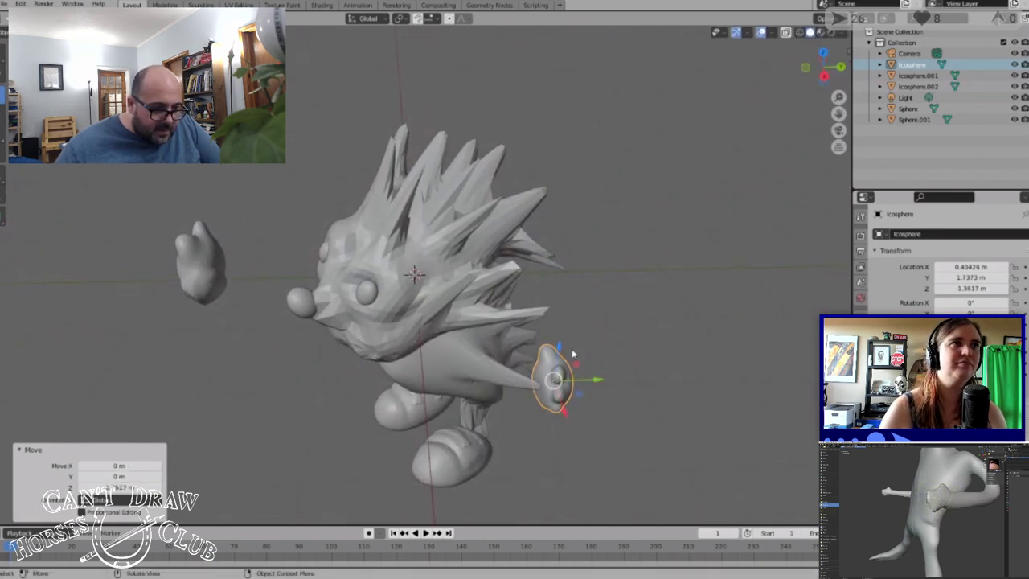
Rotate the original hand about 79° around the global Z axis and -55.2° around the X axis
{"action": "middle_click_drag", "start_coordinate": [572, 351], "coordinate": [627, 299]}
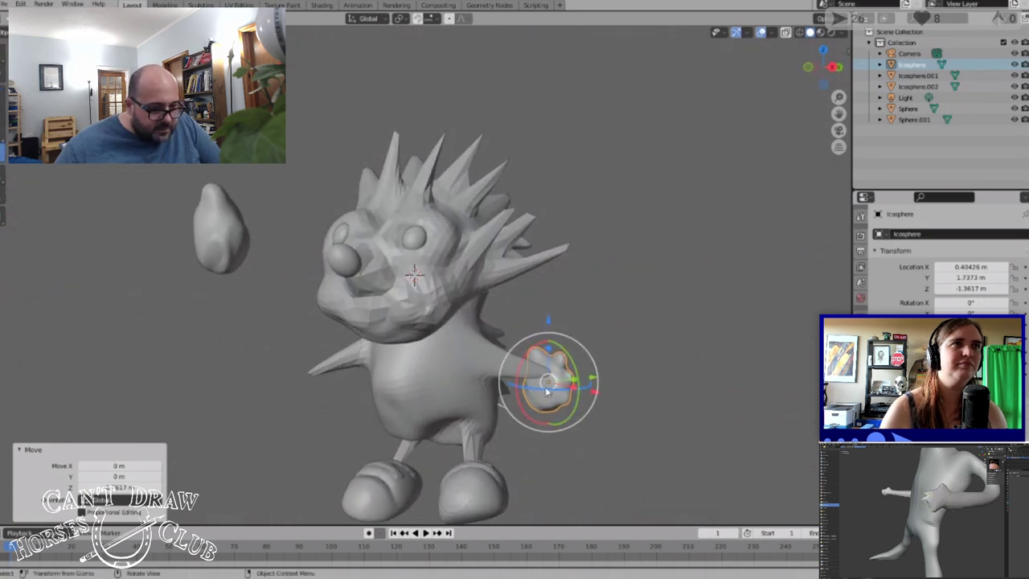
{"action": "key", "text": "r"}
{"action": "key", "text": "z"}
{"action": "left_click", "coordinate": [548, 387]}
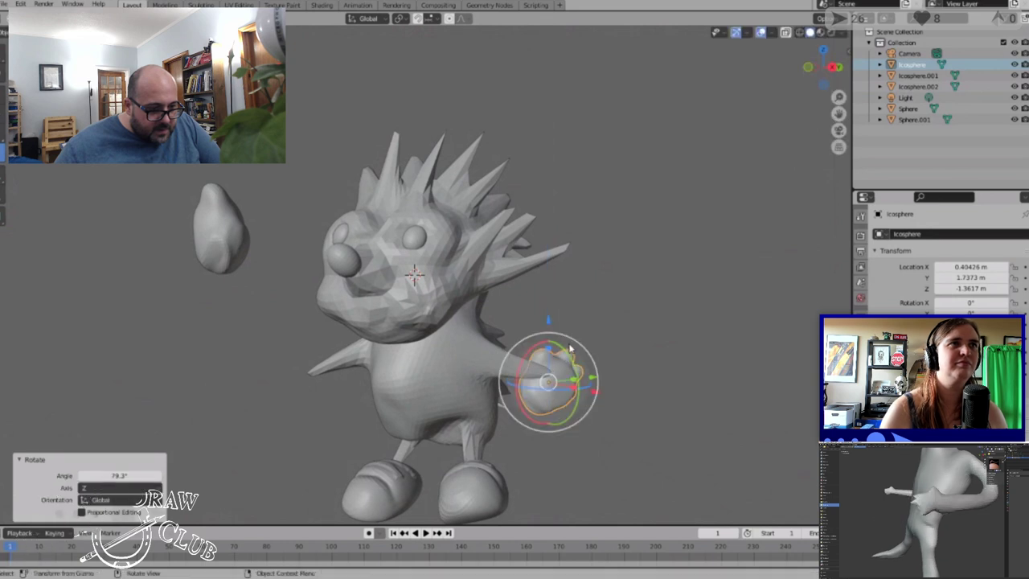
{"action": "key", "text": "r"}
{"action": "key", "text": "x"}
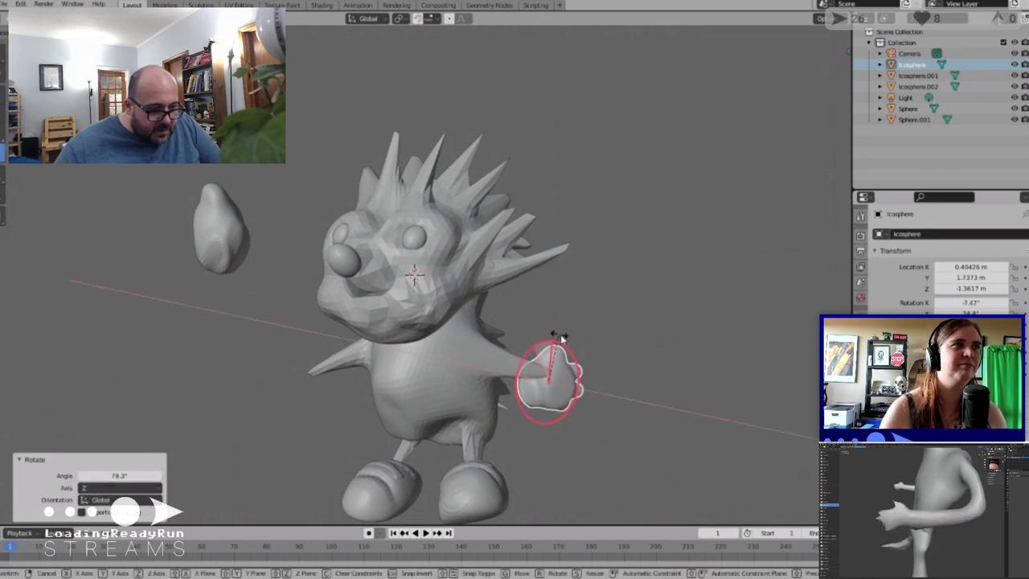
{"action": "left_click", "coordinate": [578, 341]}
Shift the original hand to X 0.77792 m and raise it to Z -1.2131 m to line up with the arm
{"action": "mouse_move", "coordinate": [579, 341]}
{"action": "middle_mouse_down"}
{"action": "mouse_move", "coordinate": [534, 362]}
{"action": "mouse_move", "coordinate": [545, 347]}
{"action": "mouse_move", "coordinate": [578, 374]}
{"action": "mouse_move", "coordinate": [545, 383]}
{"action": "mouse_move", "coordinate": [561, 375]}
{"action": "middle_mouse_up"}
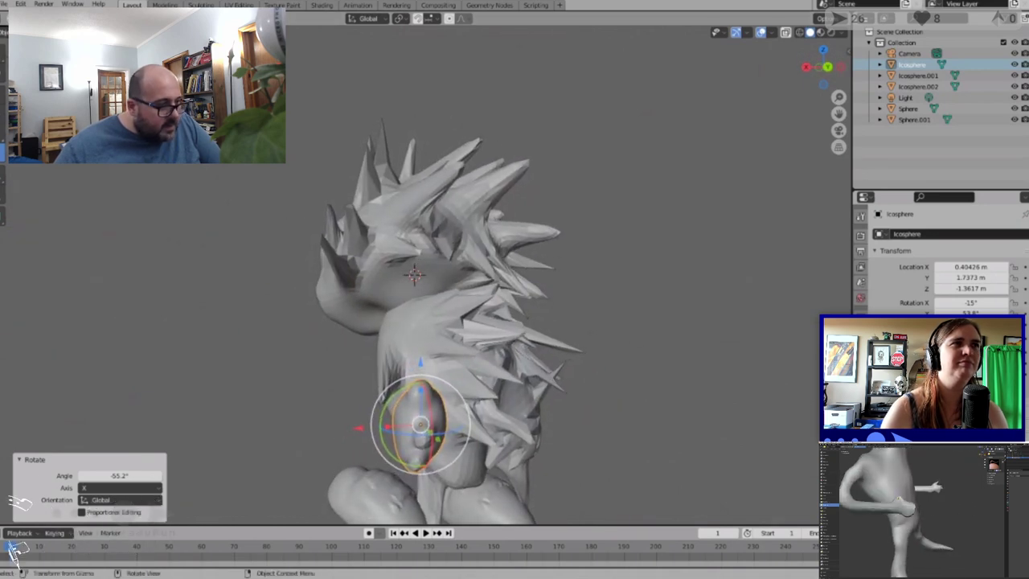
{"action": "left_click", "coordinate": [4, 95]}
{"action": "left_click_drag", "start_coordinate": [389, 430], "coordinate": [342, 426]}
{"action": "middle_click_drag", "start_coordinate": [341, 426], "coordinate": [522, 385]}
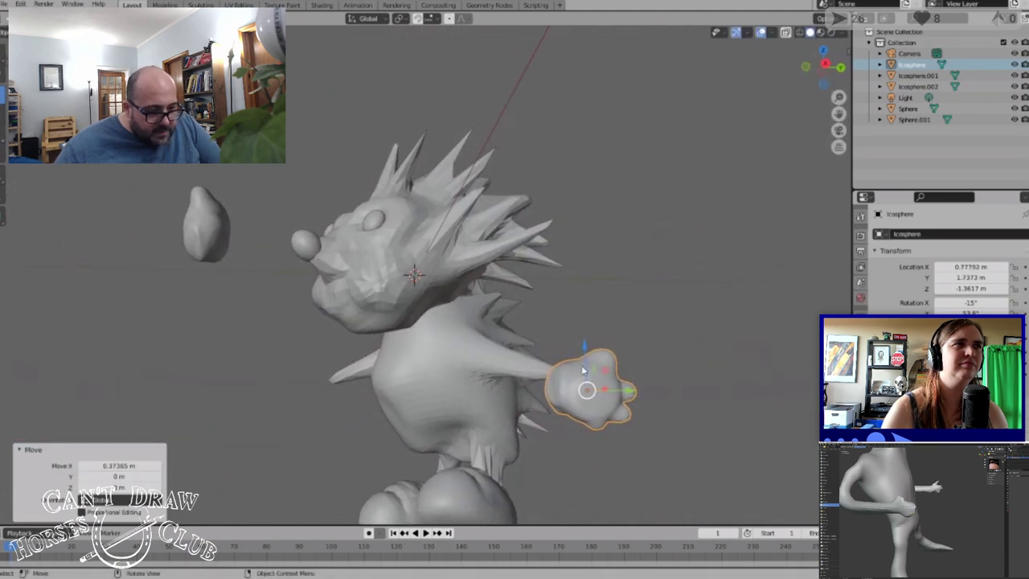
{"action": "left_click_drag", "start_coordinate": [584, 363], "coordinate": [585, 354]}
Fit the original hand onto the arm end by moving it to Y 1.4807 m and X 0.64474 m
{"action": "middle_click_drag", "start_coordinate": [585, 354], "coordinate": [521, 462]}
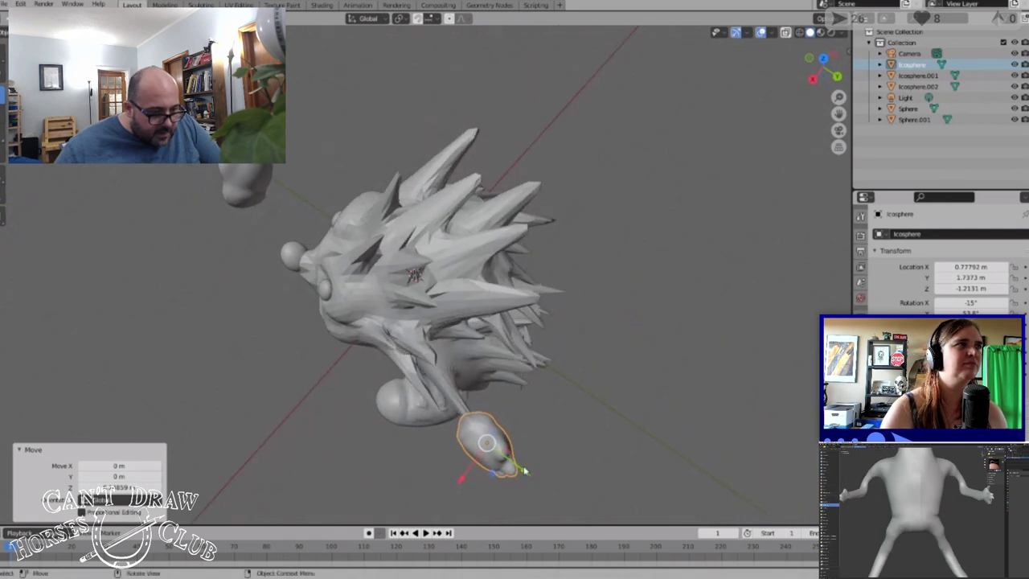
{"action": "key", "text": "g"}
{"action": "left_click", "coordinate": [453, 463]}
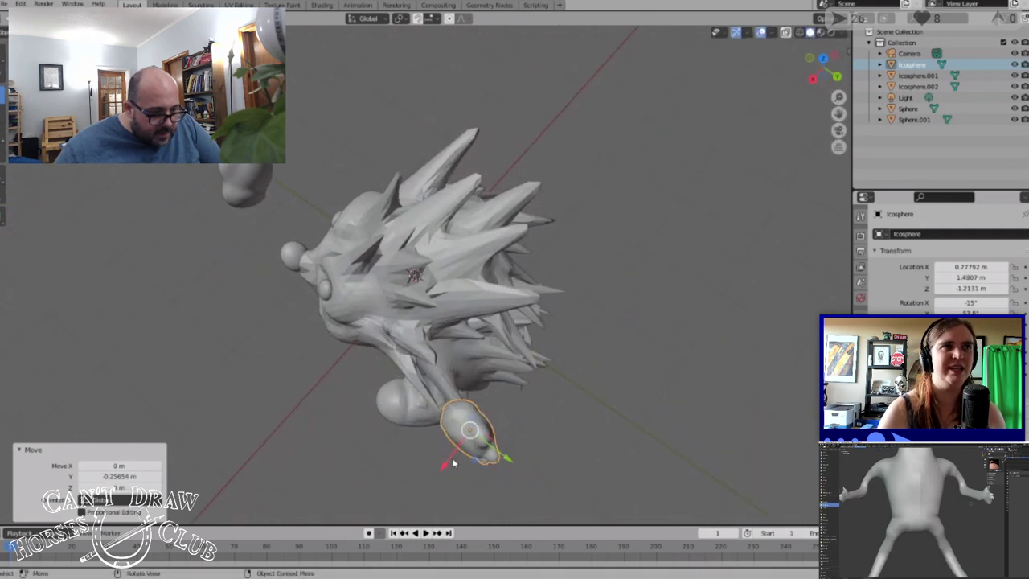
{"action": "key", "text": "g"}
{"action": "key", "text": "x"}
{"action": "left_click", "coordinate": [453, 450]}
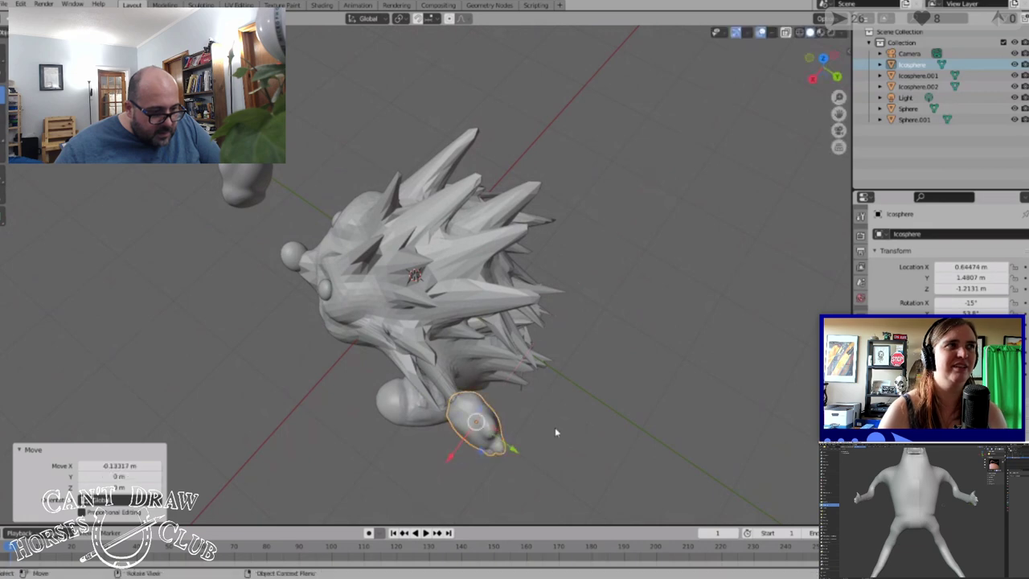
{"action": "left_click", "coordinate": [588, 415]}
Rotate the duplicated hand 97.1° around the vertical axis and tilt it by 57.5° so its fingers point outward
{"action": "middle_click_drag", "start_coordinate": [587, 415], "coordinate": [860, 341]}
{"action": "middle_click_drag", "start_coordinate": [643, 241], "coordinate": [593, 294]}
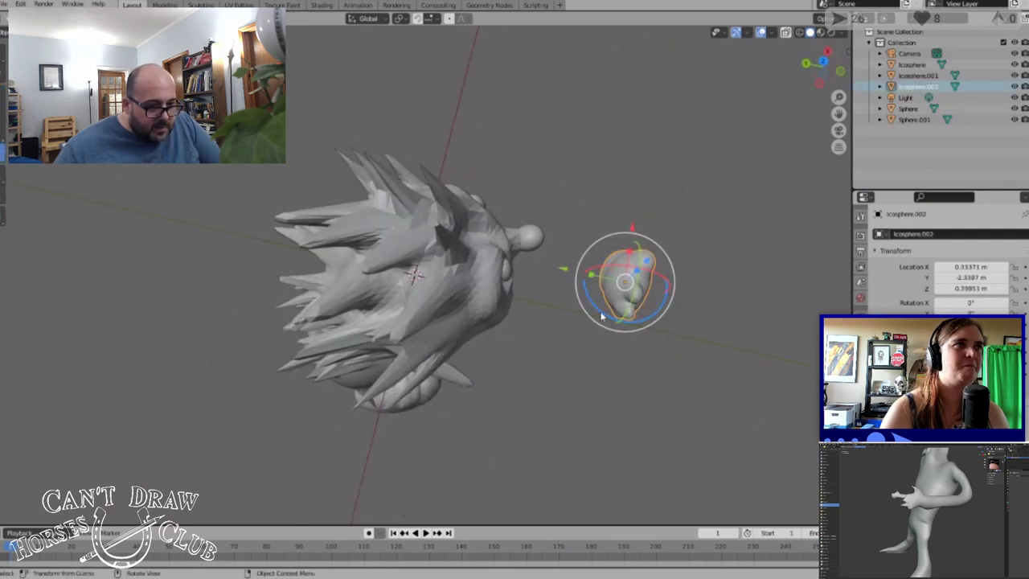
{"action": "left_click_drag", "start_coordinate": [602, 316], "coordinate": [671, 292]}
{"action": "middle_click_drag", "start_coordinate": [671, 293], "coordinate": [676, 234]}
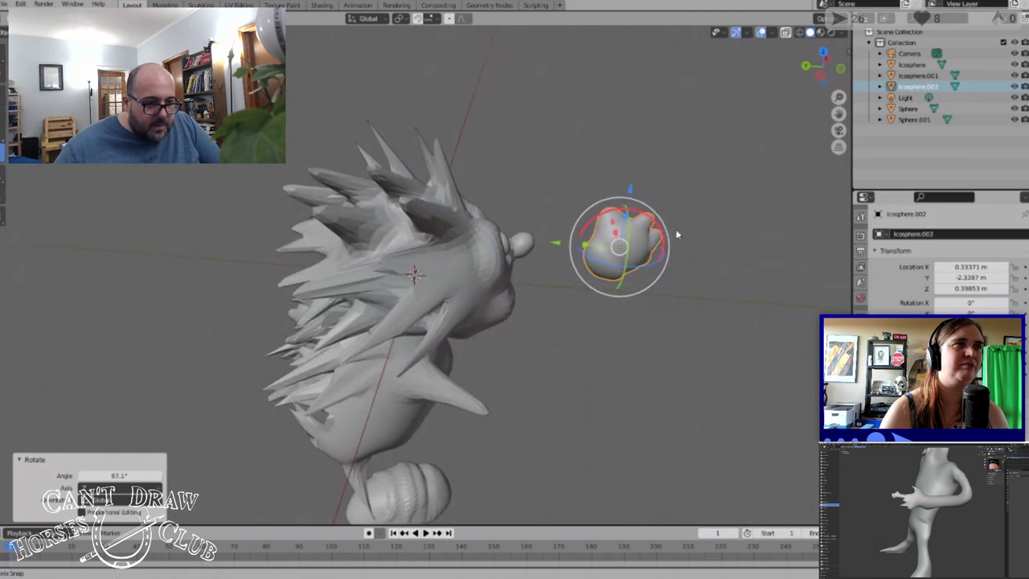
{"action": "left_click_drag", "start_coordinate": [637, 211], "coordinate": [669, 243]}
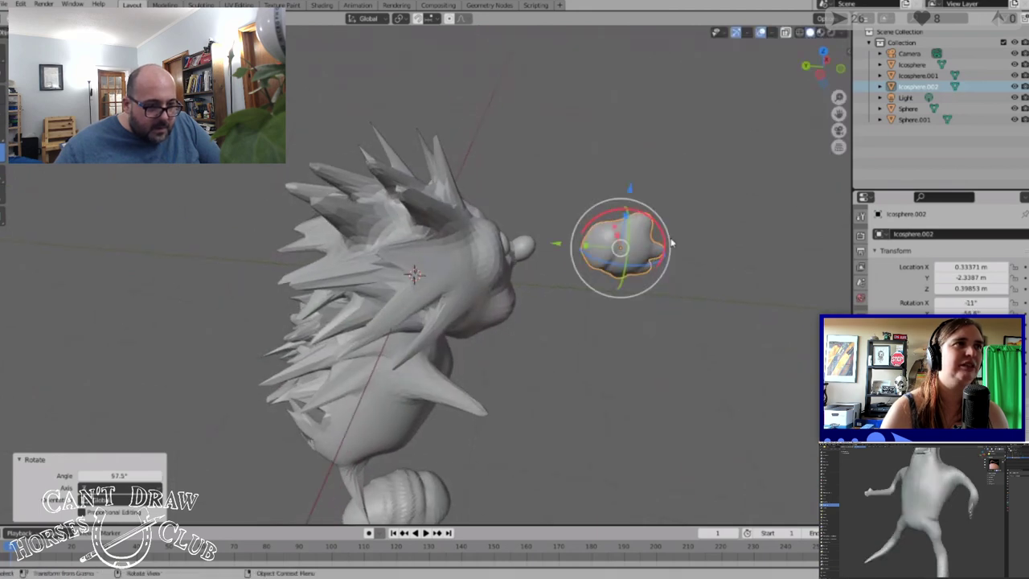
Move the duplicated hand to the tip of the opposite arm, at X -0.89649 m, Y -0.89675 m, Z -1.2105 m
{"action": "middle_click_drag", "start_coordinate": [669, 243], "coordinate": [586, 214]}
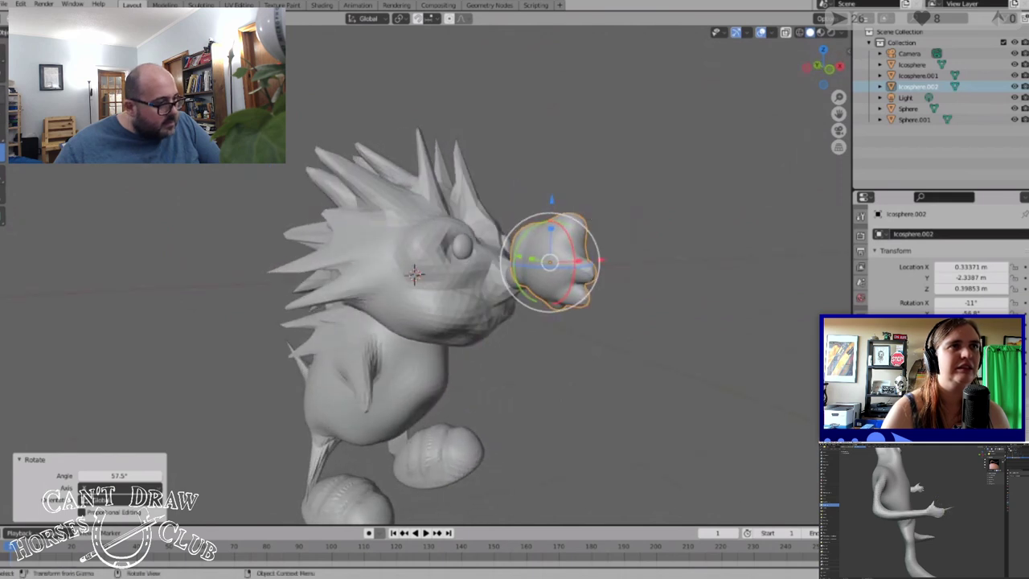
{"action": "left_click_drag", "start_coordinate": [555, 235], "coordinate": [439, 376]}
{"action": "middle_click_drag", "start_coordinate": [517, 381], "coordinate": [474, 398]}
{"action": "left_click_drag", "start_coordinate": [473, 398], "coordinate": [369, 397]}
{"action": "middle_click_drag", "start_coordinate": [370, 397], "coordinate": [557, 378]}
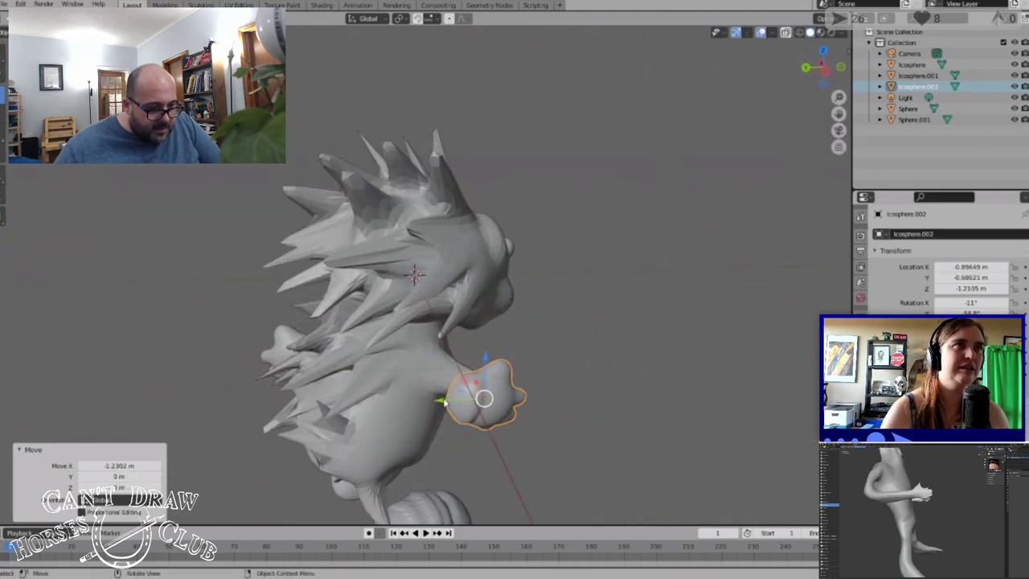
{"action": "left_click_drag", "start_coordinate": [439, 400], "coordinate": [449, 399]}
Turn the duplicated hand slightly and raise it to Z -1.1283 m so it meets the arm
{"action": "middle_click_drag", "start_coordinate": [449, 400], "coordinate": [561, 404]}
{"action": "left_click", "coordinate": [3, 151]}
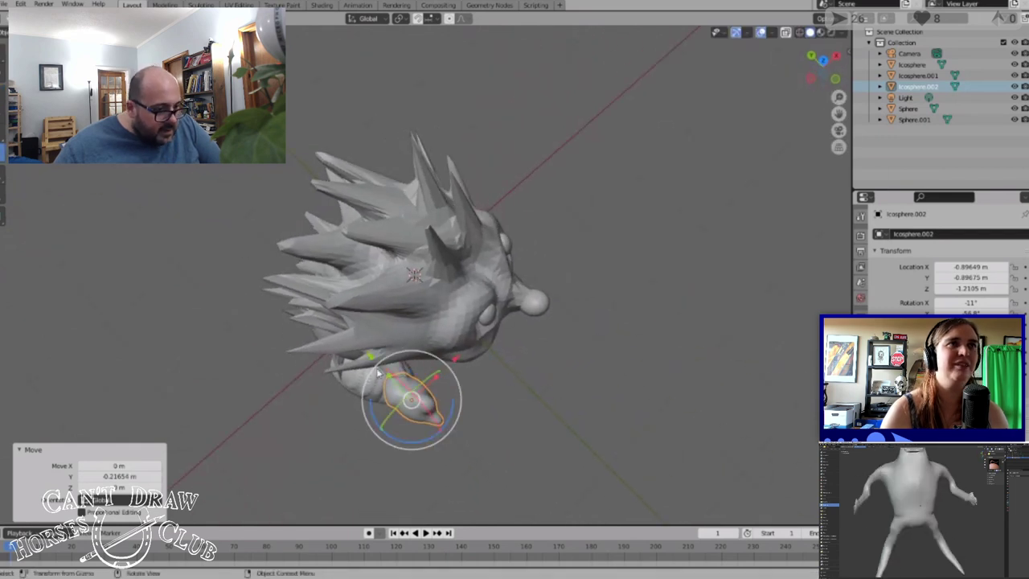
{"action": "mouse_move", "coordinate": [447, 421]}
{"action": "left_mouse_down"}
{"action": "mouse_move", "coordinate": [437, 417]}
{"action": "mouse_move", "coordinate": [440, 429]}
{"action": "left_mouse_up"}
{"action": "left_click", "coordinate": [518, 409]}
{"action": "middle_click_drag", "start_coordinate": [551, 376], "coordinate": [655, 283]}
{"action": "middle_click_drag", "start_coordinate": [654, 285], "coordinate": [555, 389]}
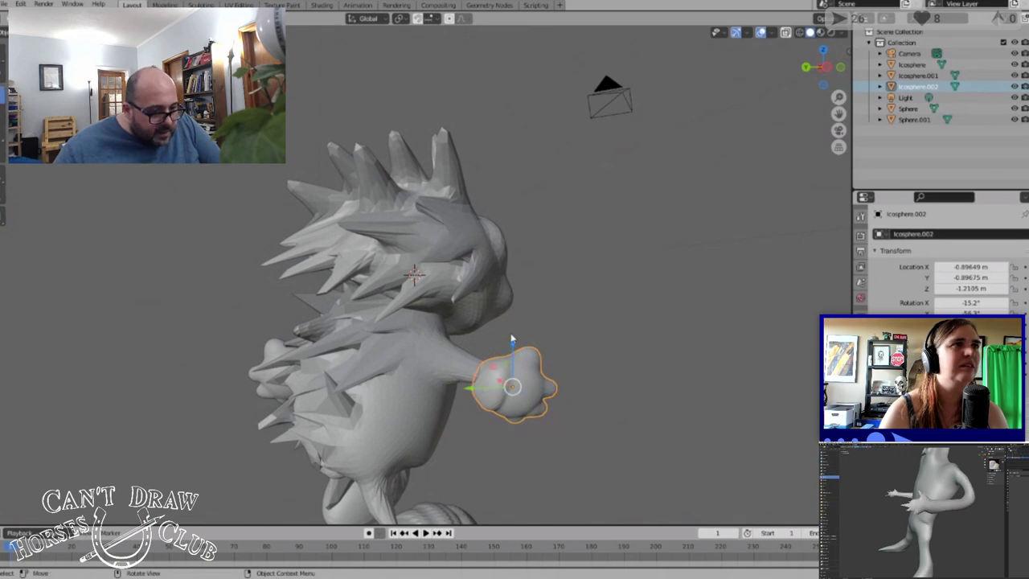
{"action": "left_click_drag", "start_coordinate": [513, 339], "coordinate": [512, 325]}
Nudge the original hand closer onto its arm, to Y 1.3197 m and X 0.62141 m
{"action": "middle_click_drag", "start_coordinate": [640, 342], "coordinate": [548, 341]}
{"action": "left_click_drag", "start_coordinate": [554, 335], "coordinate": [544, 338]}
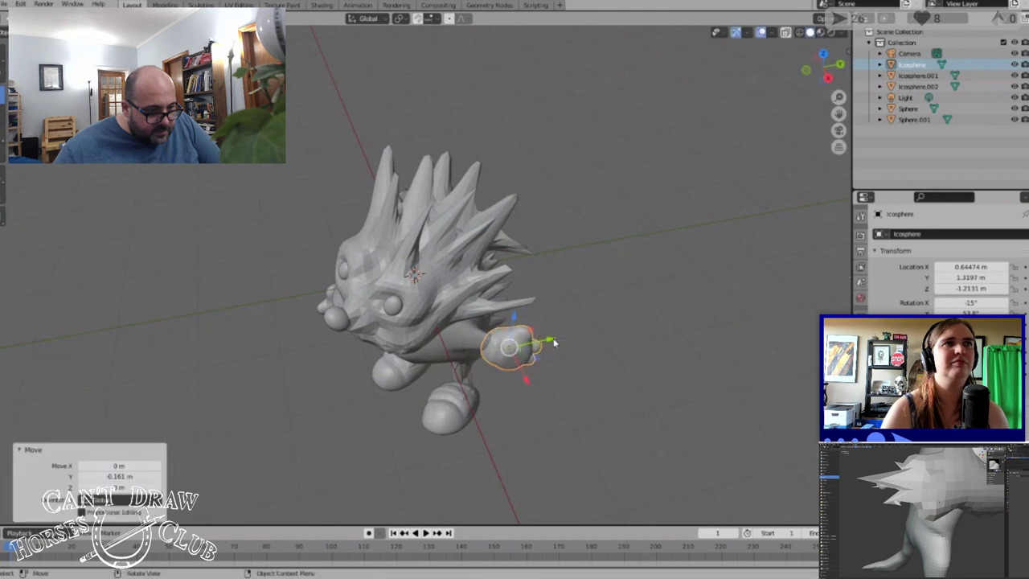
{"action": "left_click_drag", "start_coordinate": [525, 374], "coordinate": [522, 370]}
{"action": "left_click", "coordinate": [569, 358]}
{"action": "middle_click_drag", "start_coordinate": [569, 358], "coordinate": [736, 304]}
{"action": "left_click", "coordinate": [400, 282]}
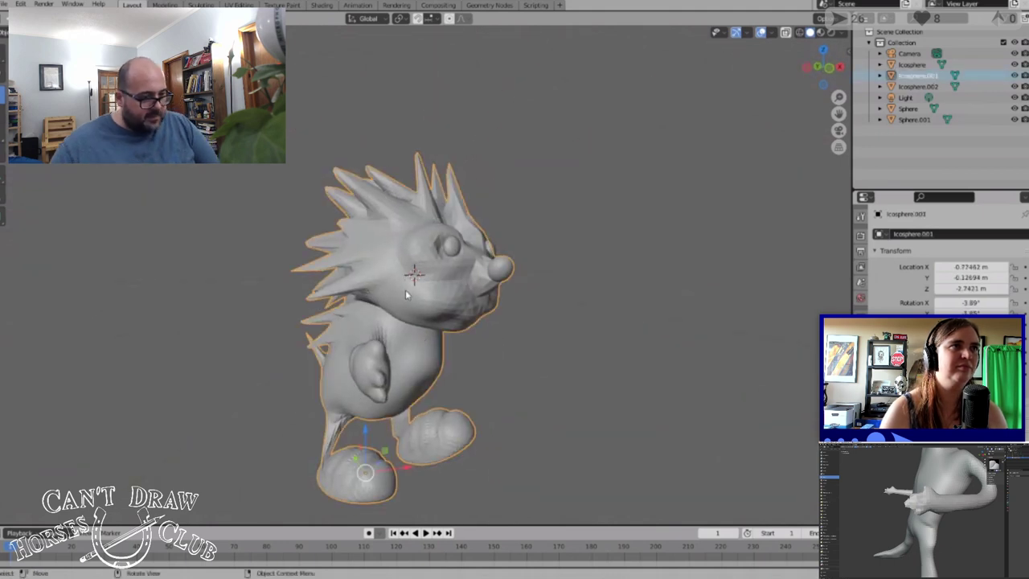
{"action": "left_click", "coordinate": [371, 379], "text": "shift"}
{"action": "middle_click_drag", "start_coordinate": [528, 375], "coordinate": [404, 346]}
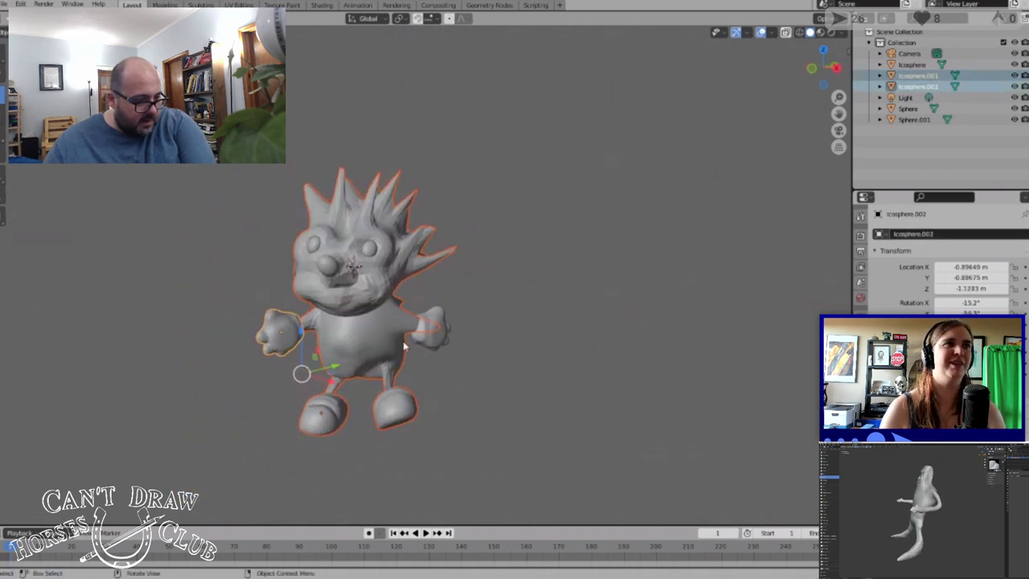
{"action": "left_click", "coordinate": [444, 338], "text": "shift"}
{"action": "key", "text": "alt+a"}
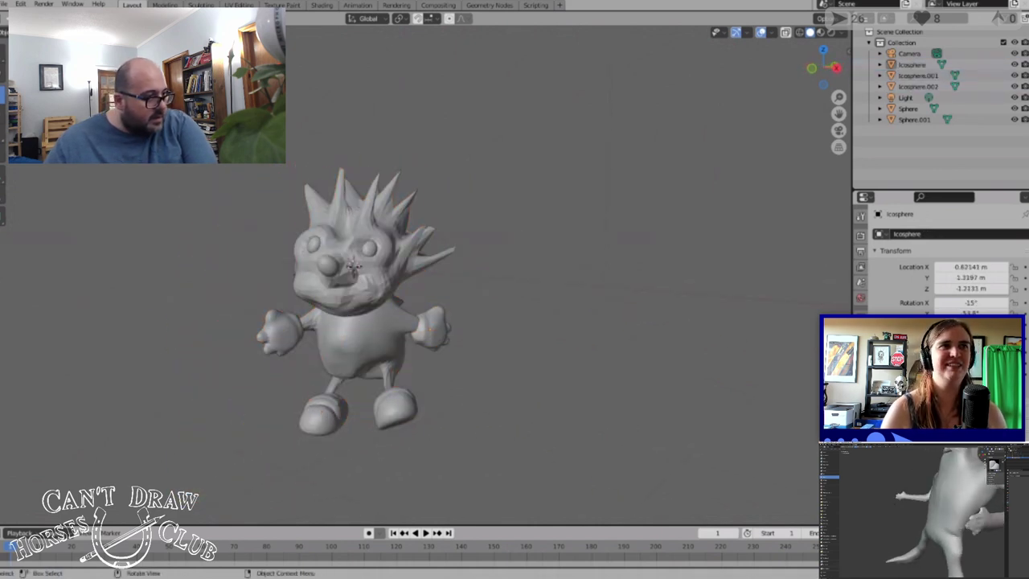
Join both hands and the hedgehog's body into a single object
{"action": "left_click", "coordinate": [431, 331]}
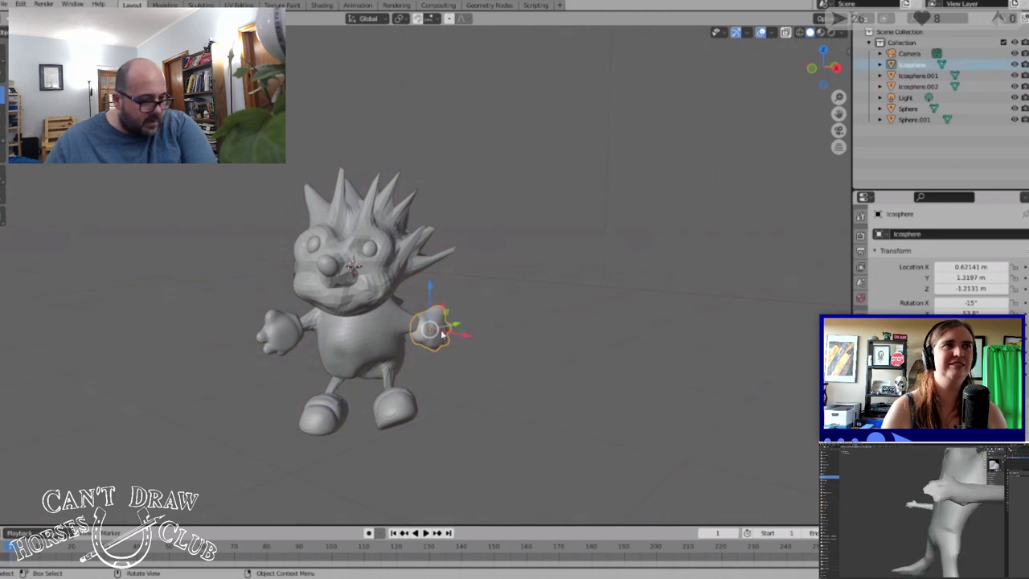
{"action": "left_click", "coordinate": [357, 311], "text": "shift"}
{"action": "left_click", "coordinate": [283, 326], "text": "shift"}
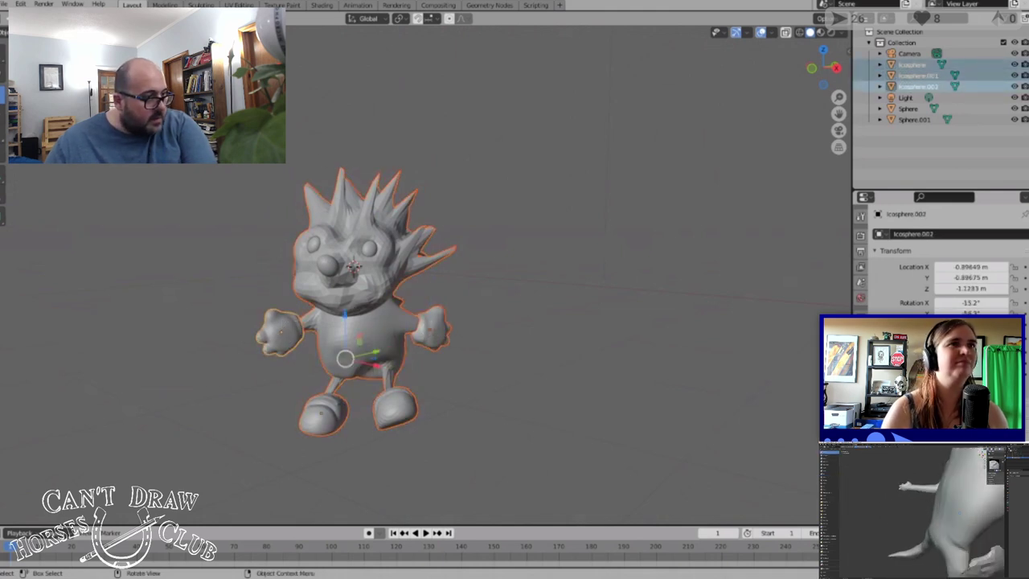
{"action": "left_click", "coordinate": [129, 18]}
{"action": "left_click", "coordinate": [138, 138]}
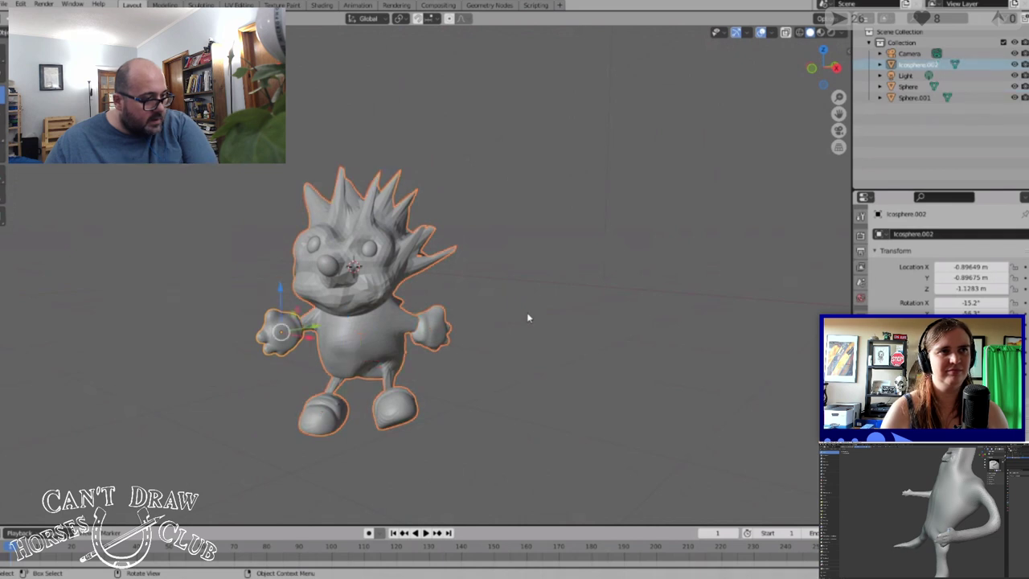
Join the hedgehog's two eye spheres with its body into one object
{"action": "left_click", "coordinate": [530, 311]}
{"action": "middle_click_drag", "start_coordinate": [530, 311], "coordinate": [504, 306]}
{"action": "left_click", "coordinate": [385, 252]}
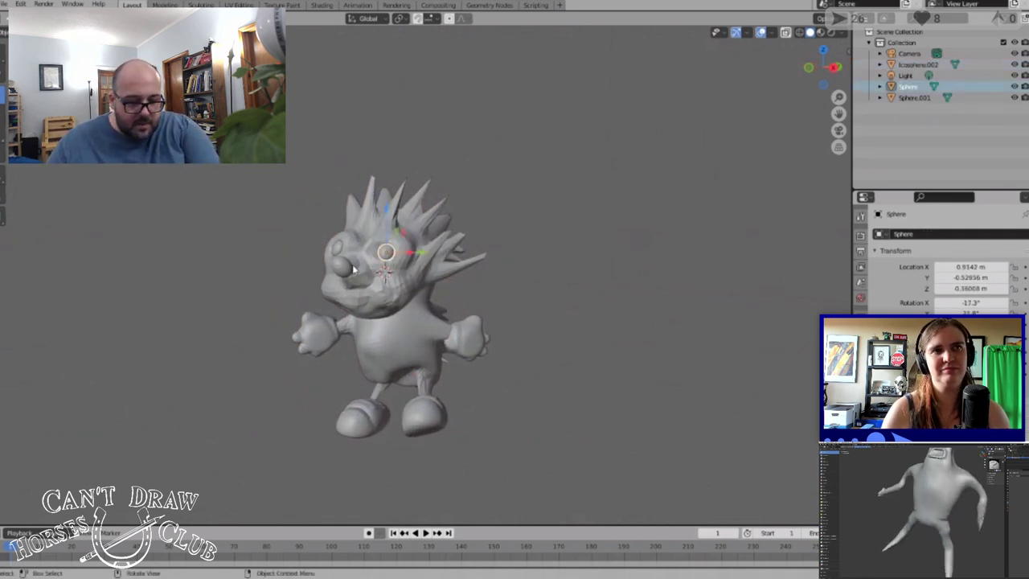
{"action": "left_click", "coordinate": [343, 254], "text": "shift"}
{"action": "left_click", "coordinate": [391, 232], "text": "shift"}
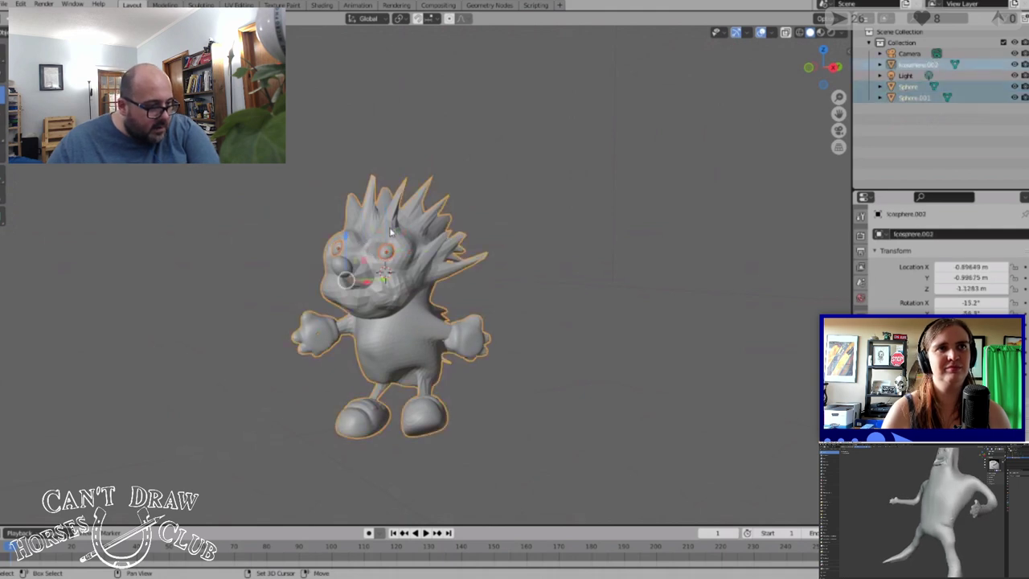
{"action": "left_click", "coordinate": [127, 32]}
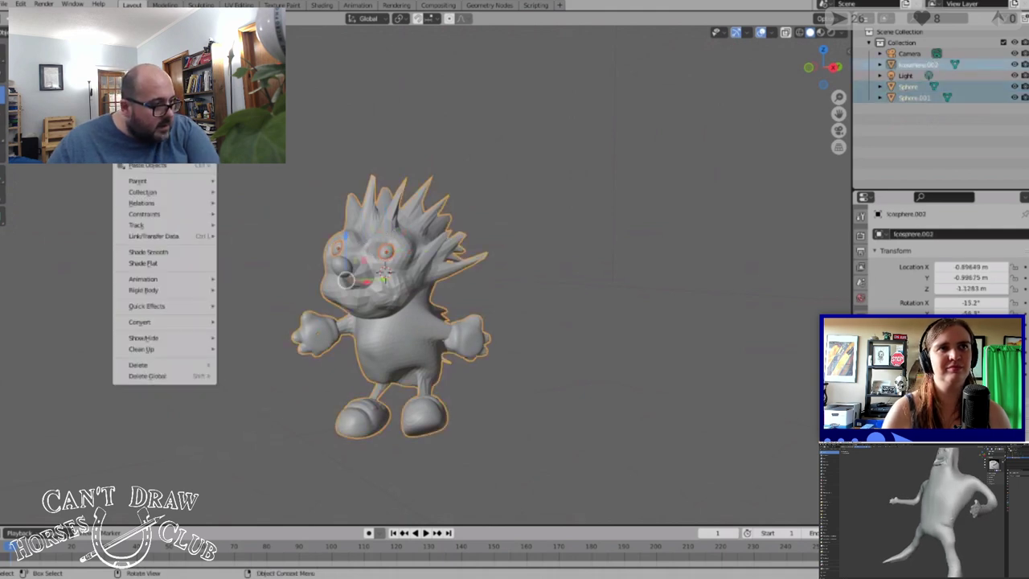
{"action": "left_click", "coordinate": [146, 138]}
{"action": "left_click", "coordinate": [522, 437]}
Bring the joined hedgehog into sculpting and voxel-remesh all its parts into one continuous surface
{"action": "middle_click_drag", "start_coordinate": [522, 435], "coordinate": [641, 422]}
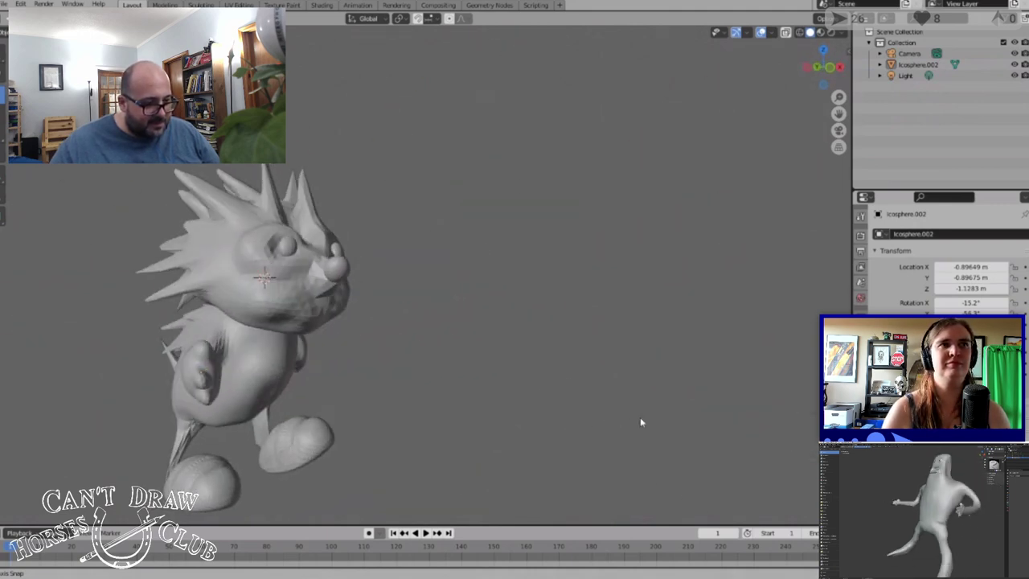
{"action": "left_click_drag", "start_coordinate": [640, 422], "coordinate": [643, 422]}
{"action": "scroll", "coordinate": [382, 389], "scroll_direction": "up", "scroll_amount": 2}
{"action": "scroll", "coordinate": [397, 384], "scroll_direction": "down", "scroll_amount": 2}
{"action": "scroll", "coordinate": [486, 343], "scroll_direction": "down", "scroll_amount": 2}
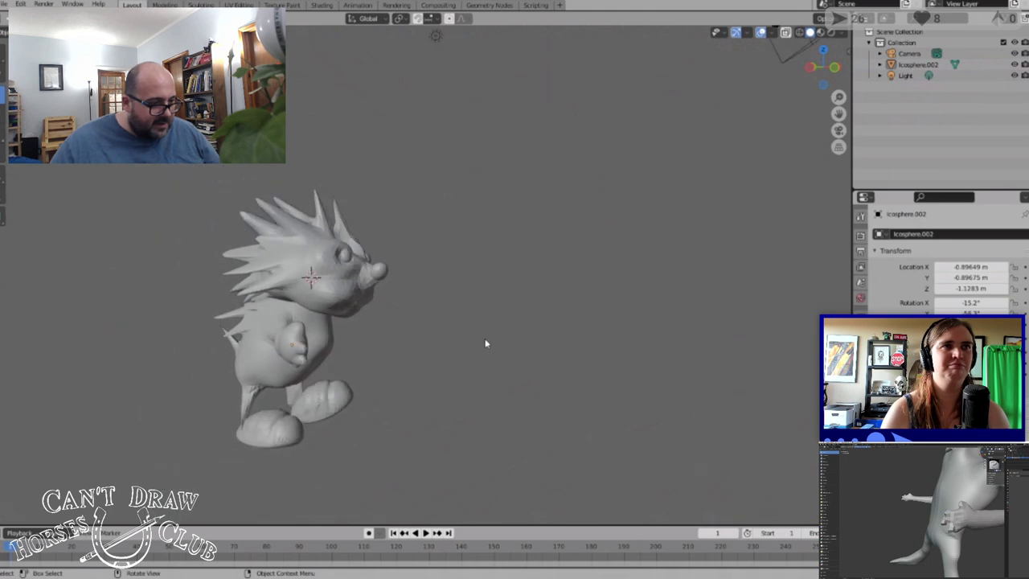
{"action": "middle_click_drag", "start_coordinate": [484, 343], "coordinate": [467, 354]}
{"action": "scroll", "coordinate": [396, 349], "scroll_direction": "up", "scroll_amount": 1}
{"action": "left_click", "coordinate": [311, 296]}
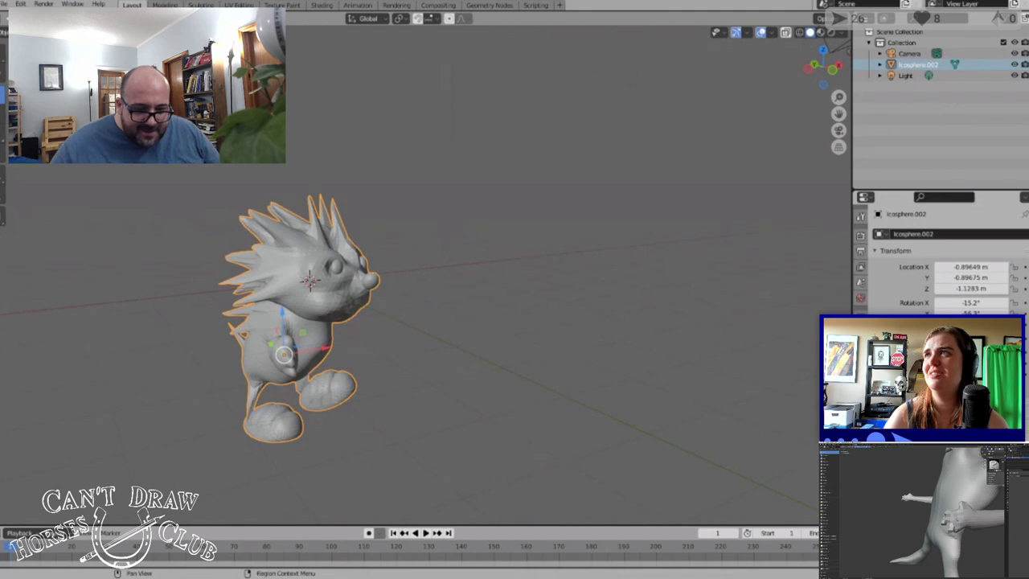
{"action": "left_click", "coordinate": [861, 334]}
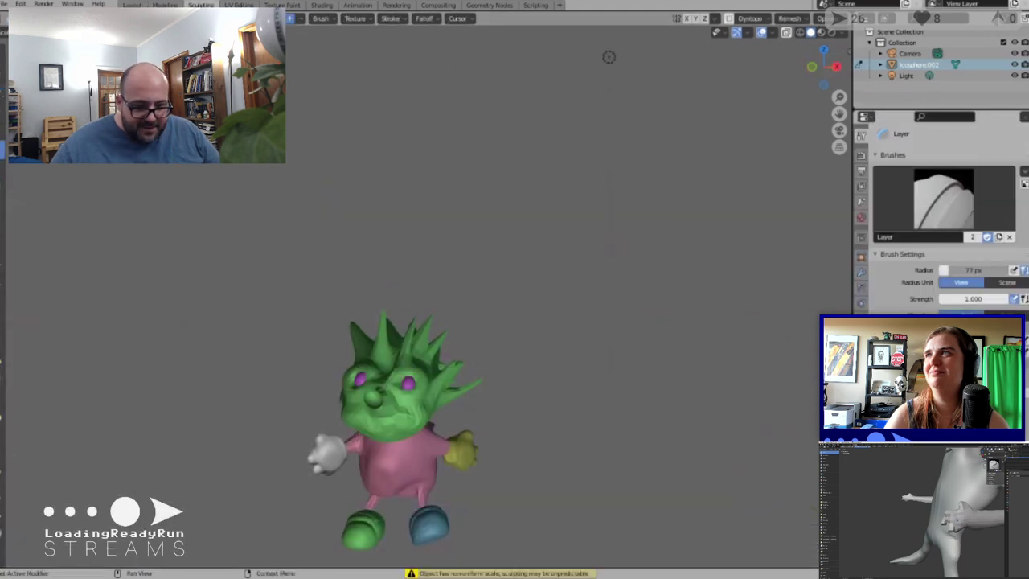
{"action": "left_click", "coordinate": [863, 274]}
{"action": "left_click", "coordinate": [864, 134]}
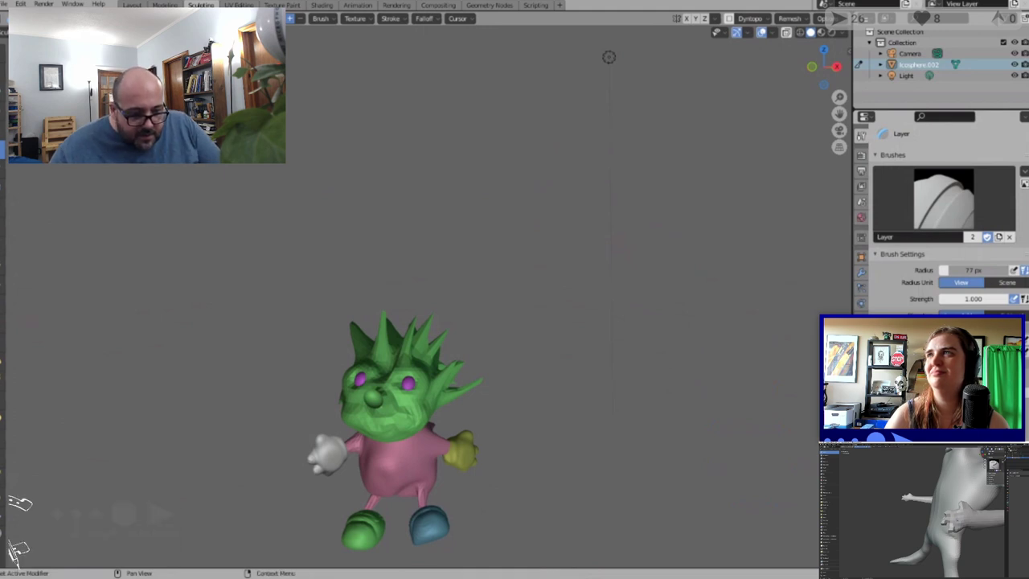
{"action": "scroll", "coordinate": [940, 217], "scroll_direction": "down", "scroll_amount": 2}
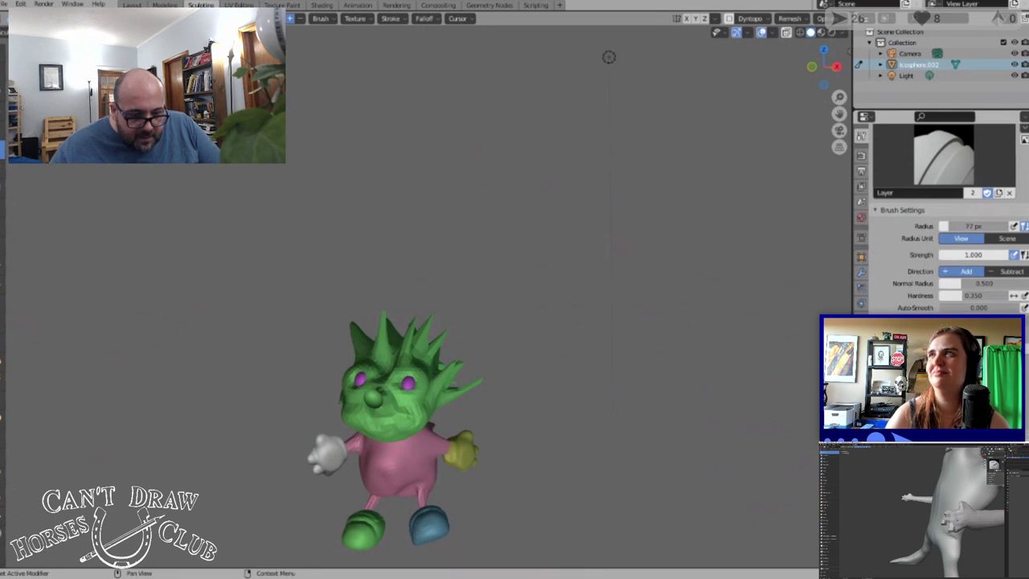
{"action": "key", "text": "ctrl+r"}
Examine the remeshed hedgehog up close from the side and the front
{"action": "scroll", "coordinate": [486, 438], "scroll_direction": "up", "scroll_amount": 2}
{"action": "middle_click_drag", "start_coordinate": [486, 438], "coordinate": [384, 445]}
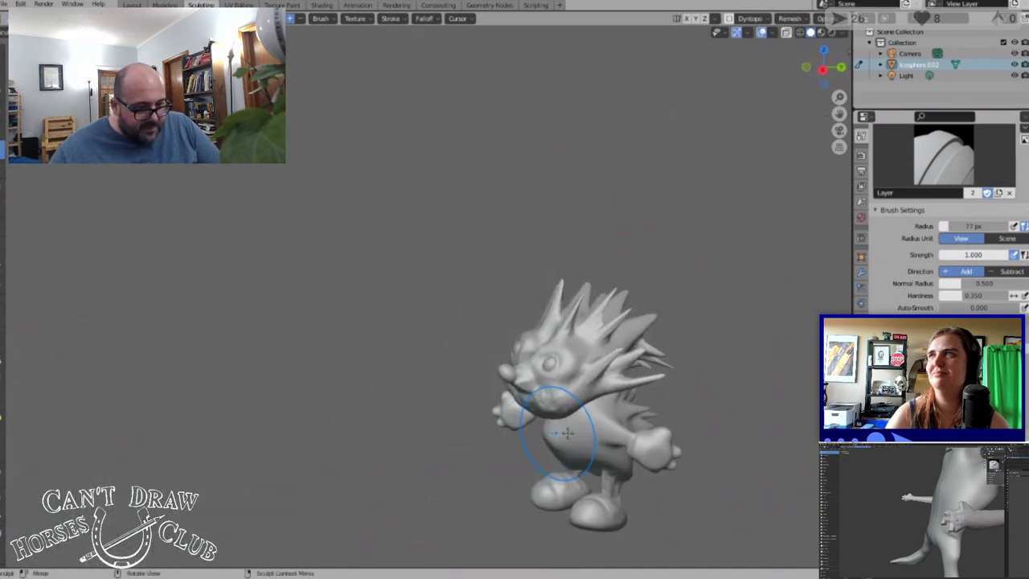
{"action": "scroll", "coordinate": [570, 425], "scroll_direction": "up", "scroll_amount": 3}
{"action": "scroll", "coordinate": [628, 430], "scroll_direction": "down", "scroll_amount": 2}
{"action": "scroll", "coordinate": [656, 431], "scroll_direction": "down", "scroll_amount": 2}
{"action": "middle_click_drag", "start_coordinate": [656, 431], "coordinate": [705, 472]}
{"action": "scroll", "coordinate": [391, 434], "scroll_direction": "up", "scroll_amount": 2}
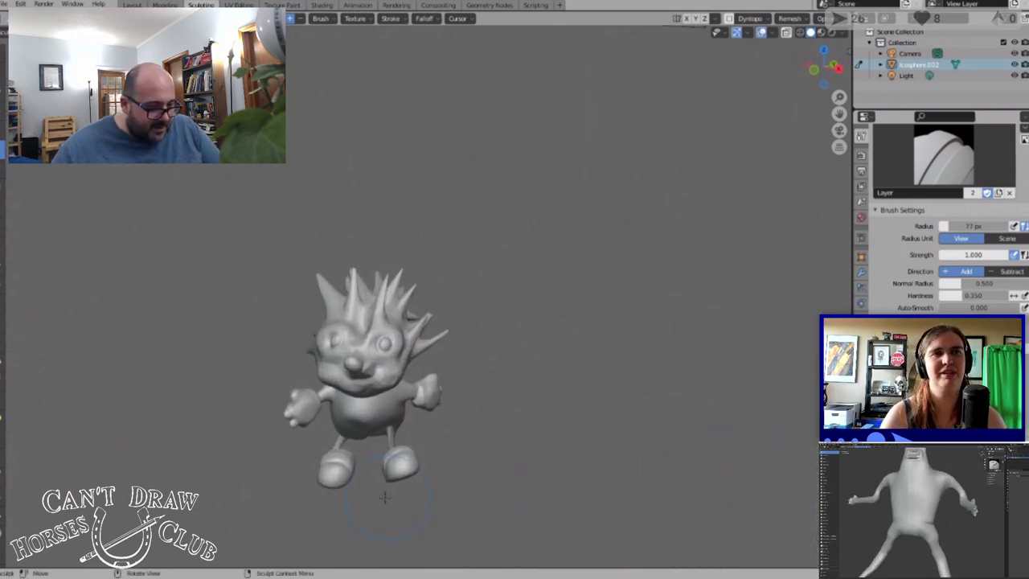
{"action": "middle_click_drag", "start_coordinate": [320, 447], "coordinate": [298, 436]}
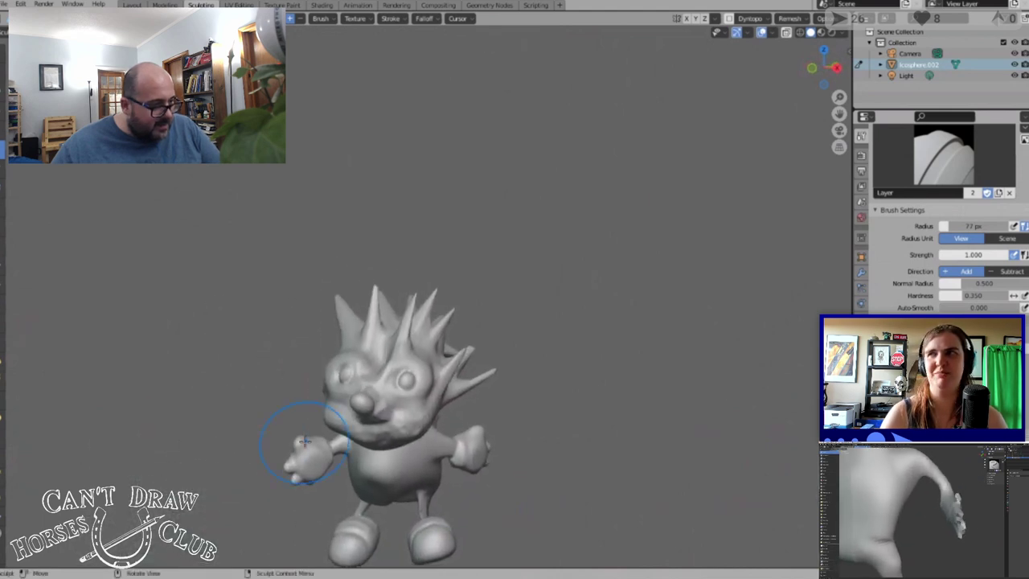
Bend the hedgehog's arms with the Pose brush at strength 0.500 so both hands tilt upward
{"action": "left_click", "coordinate": [5, 418]}
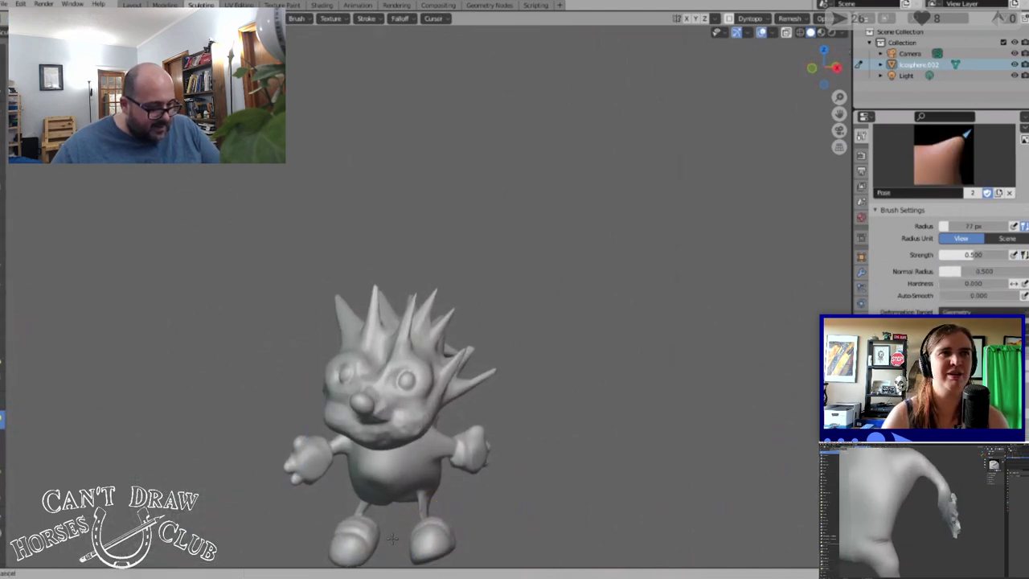
{"action": "mouse_move", "coordinate": [417, 547]}
{"action": "left_mouse_down"}
{"action": "mouse_move", "coordinate": [427, 536]}
{"action": "mouse_move", "coordinate": [409, 534]}
{"action": "left_mouse_up"}
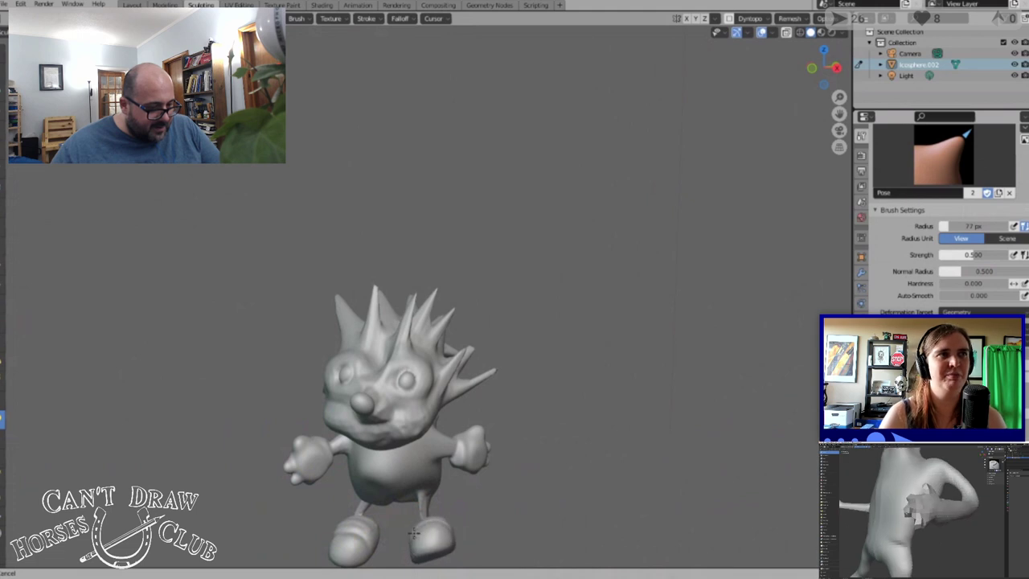
{"action": "left_click_drag", "start_coordinate": [486, 487], "coordinate": [480, 402]}
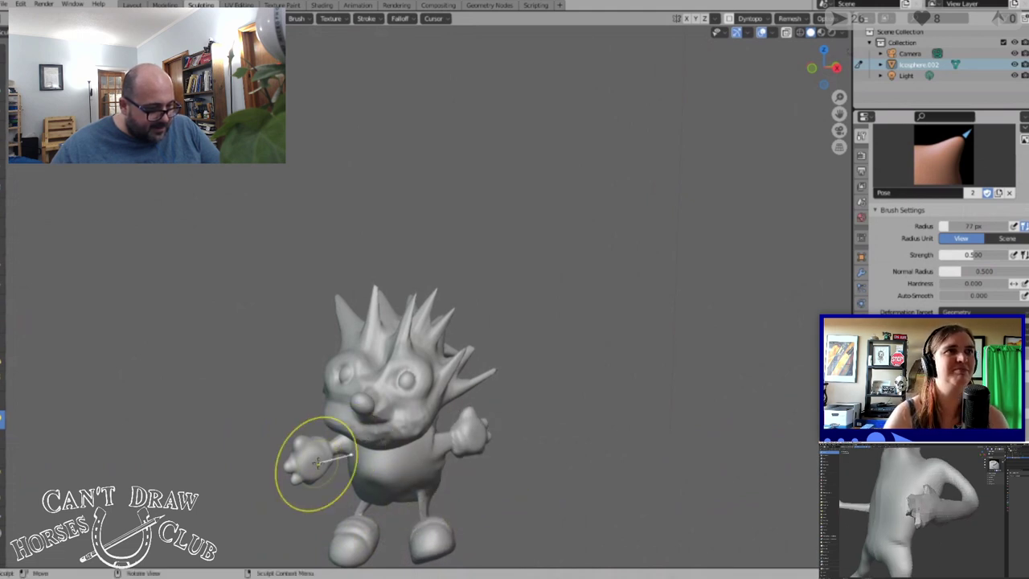
{"action": "left_click_drag", "start_coordinate": [318, 461], "coordinate": [310, 435]}
{"action": "middle_click_drag", "start_coordinate": [309, 451], "coordinate": [386, 287]}
{"action": "mouse_move", "coordinate": [438, 467]}
{"action": "left_mouse_down"}
{"action": "mouse_move", "coordinate": [440, 480]}
{"action": "mouse_move", "coordinate": [471, 480]}
{"action": "mouse_move", "coordinate": [451, 493]}
{"action": "left_mouse_up"}
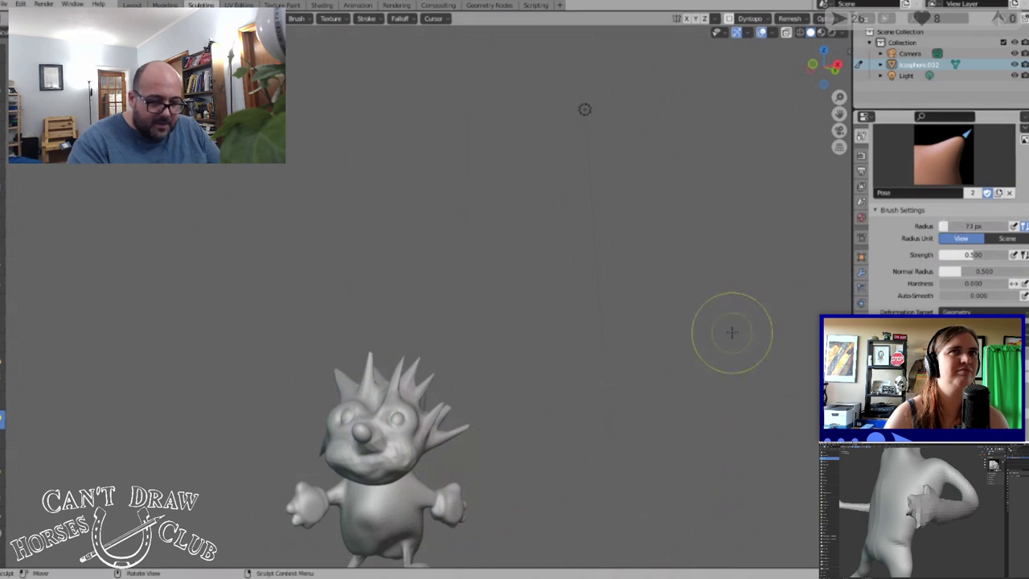
{"action": "left_click_drag", "start_coordinate": [455, 504], "coordinate": [462, 487]}
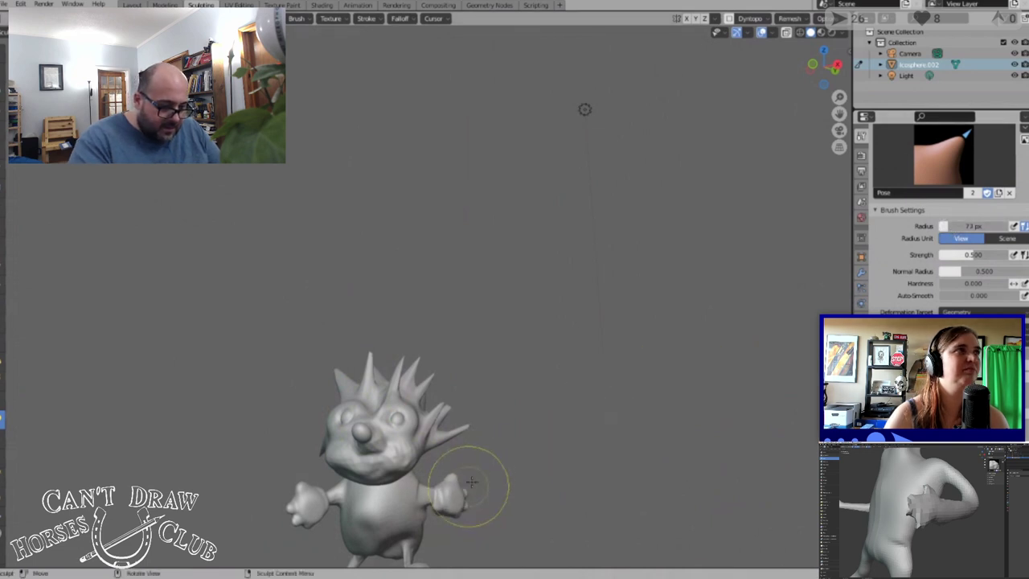
Smooth the hedgehog's cheeks and face with the Smooth brush at radius 73 px and strength 0.700
{"action": "scroll", "coordinate": [557, 438], "scroll_direction": "down", "scroll_amount": 3}
{"action": "mouse_move", "coordinate": [557, 438]}
{"action": "middle_mouse_down"}
{"action": "mouse_move", "coordinate": [631, 417]}
{"action": "mouse_move", "coordinate": [617, 439]}
{"action": "mouse_move", "coordinate": [480, 489]}
{"action": "mouse_move", "coordinate": [527, 456]}
{"action": "mouse_move", "coordinate": [511, 443]}
{"action": "middle_mouse_up"}
{"action": "scroll", "coordinate": [482, 406], "scroll_direction": "down", "scroll_amount": 2}
{"action": "middle_click_drag", "start_coordinate": [480, 398], "coordinate": [501, 431]}
{"action": "scroll", "coordinate": [507, 433], "scroll_direction": "up", "scroll_amount": 2}
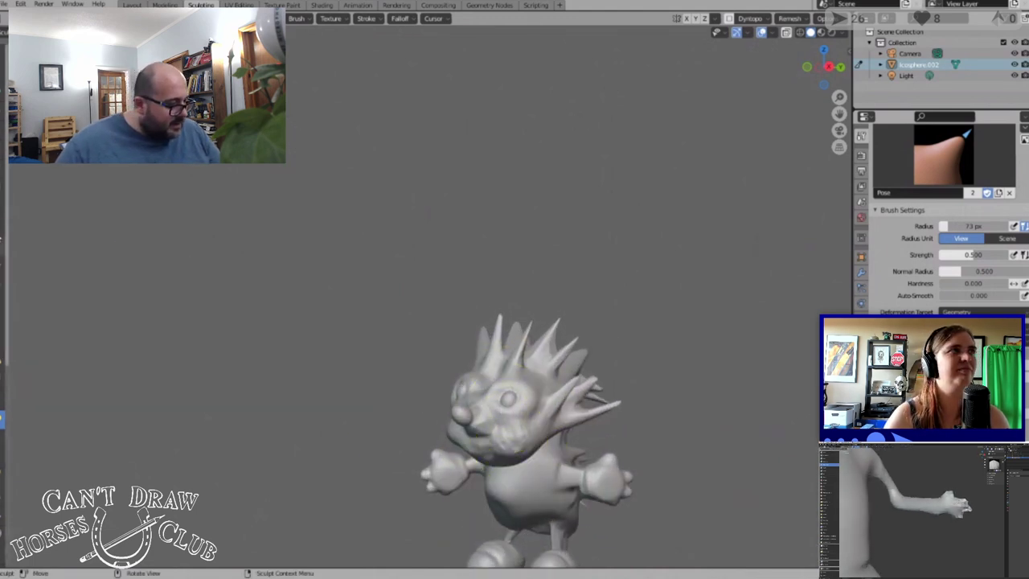
{"action": "key", "text": "shift+s"}
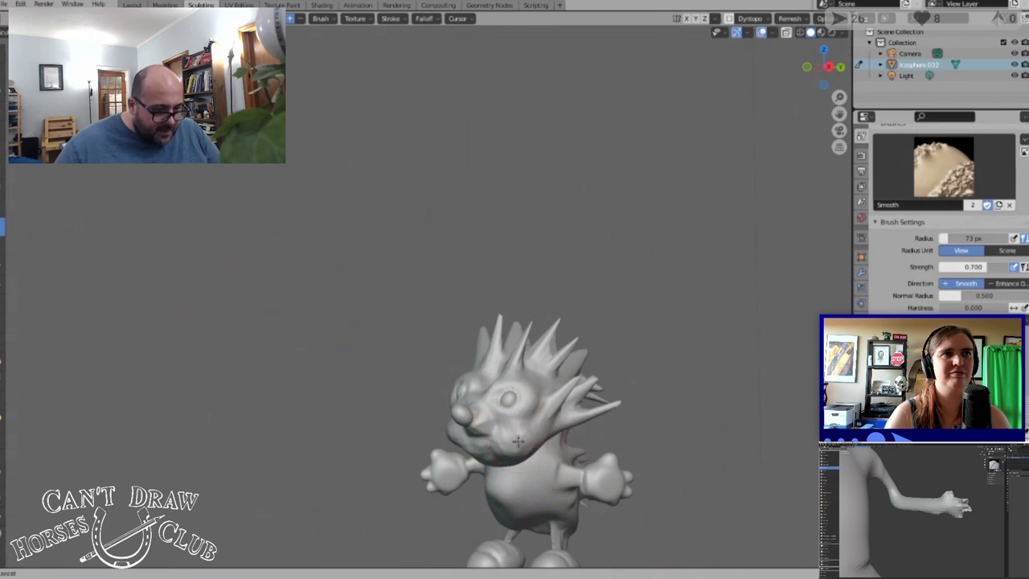
{"action": "middle_click_drag", "start_coordinate": [468, 426], "coordinate": [511, 427]}
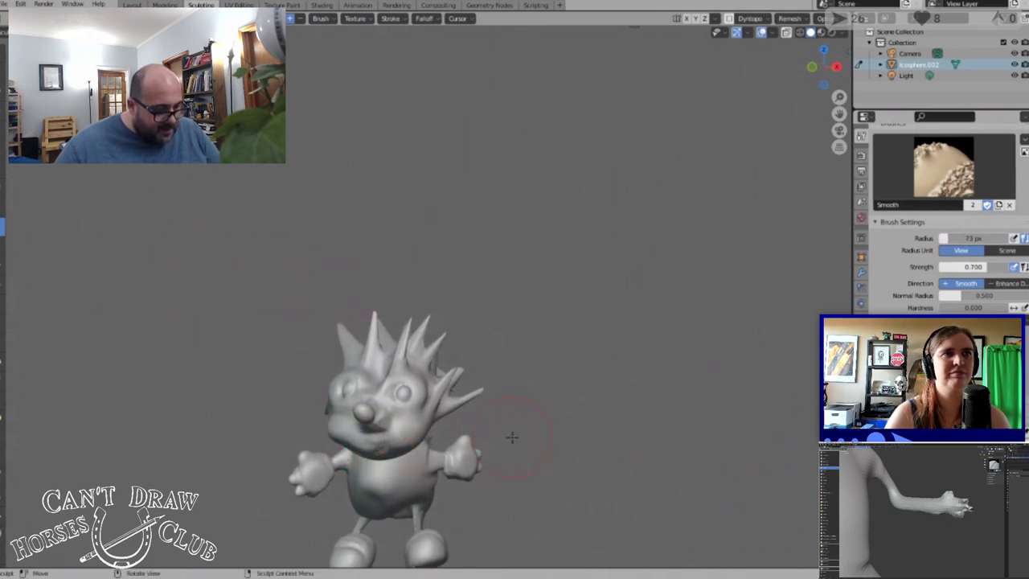
{"action": "mouse_move", "coordinate": [512, 436]}
{"action": "middle_mouse_down"}
{"action": "mouse_move", "coordinate": [430, 438]}
{"action": "mouse_move", "coordinate": [472, 414]}
{"action": "middle_mouse_up"}
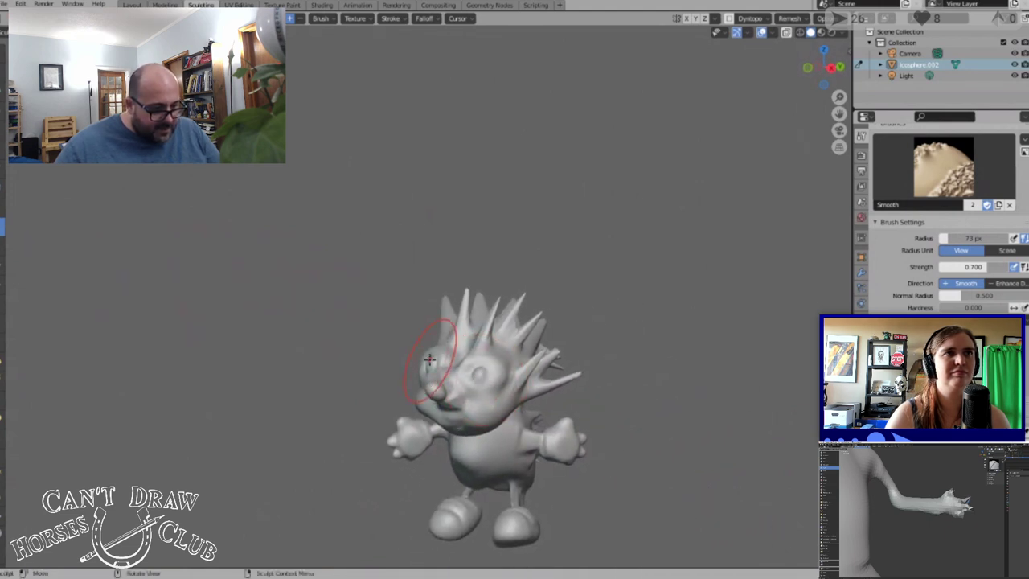
{"action": "middle_click_drag", "start_coordinate": [582, 377], "coordinate": [557, 384]}
Examine the smoothed hedgehog's overall shape from the front, side and at a distance
{"action": "scroll", "coordinate": [570, 408], "scroll_direction": "down", "scroll_amount": 2}
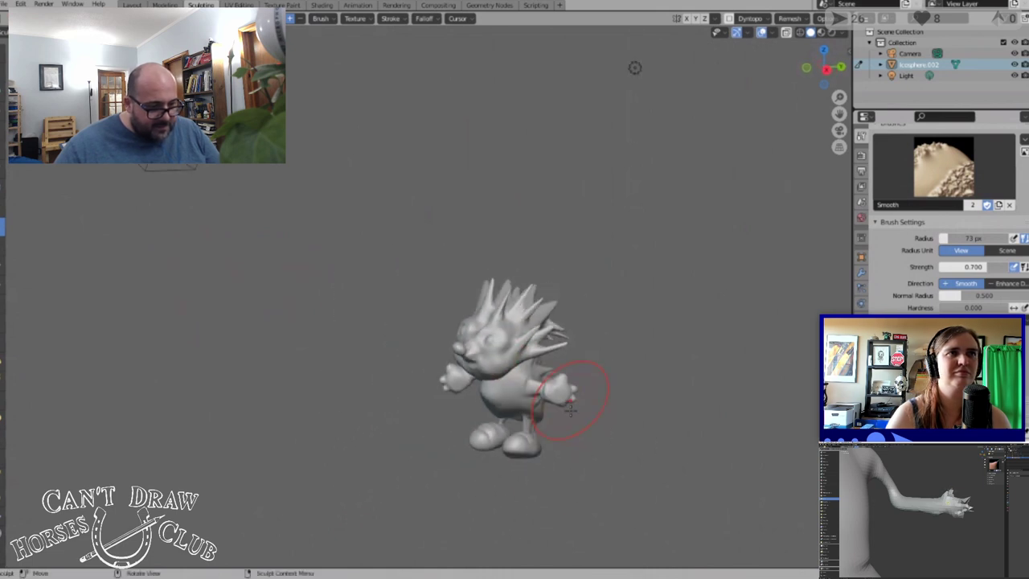
{"action": "scroll", "coordinate": [548, 476], "scroll_direction": "up", "scroll_amount": 1}
{"action": "middle_click_drag", "start_coordinate": [548, 476], "coordinate": [606, 469]}
{"action": "scroll", "coordinate": [242, 457], "scroll_direction": "down", "scroll_amount": 6}
{"action": "scroll", "coordinate": [160, 507], "scroll_direction": "up", "scroll_amount": 3}
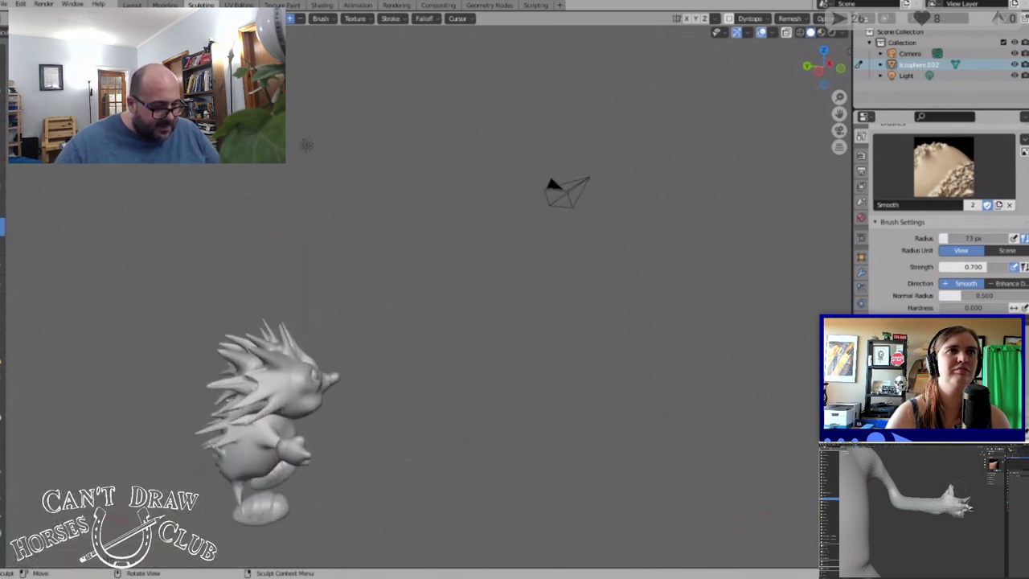
{"action": "middle_click_drag", "start_coordinate": [128, 523], "coordinate": [0, 509]}
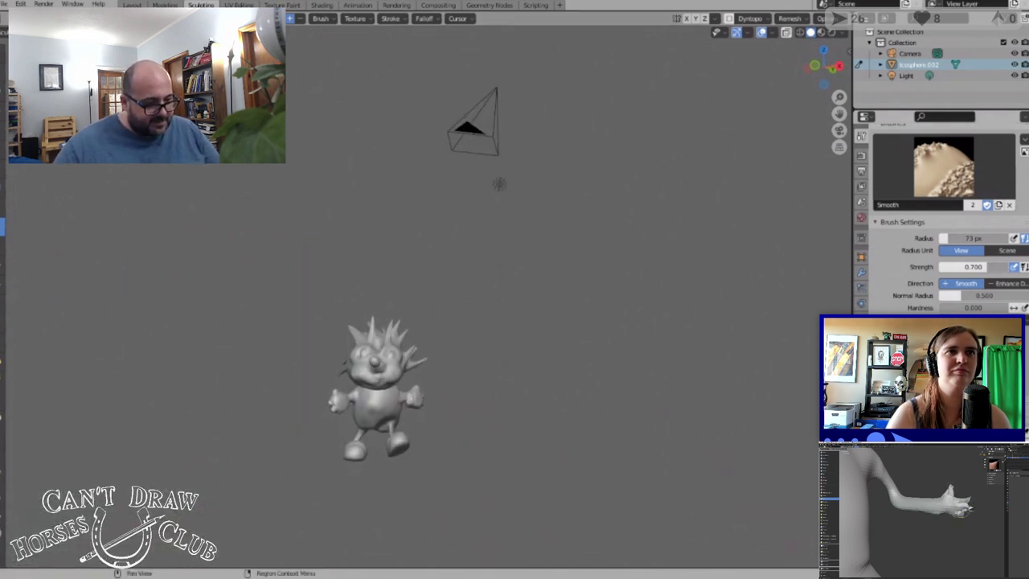
{"action": "scroll", "coordinate": [945, 225], "scroll_direction": "up", "scroll_amount": 2}
{"action": "scroll", "coordinate": [591, 466], "scroll_direction": "up", "scroll_amount": 4}
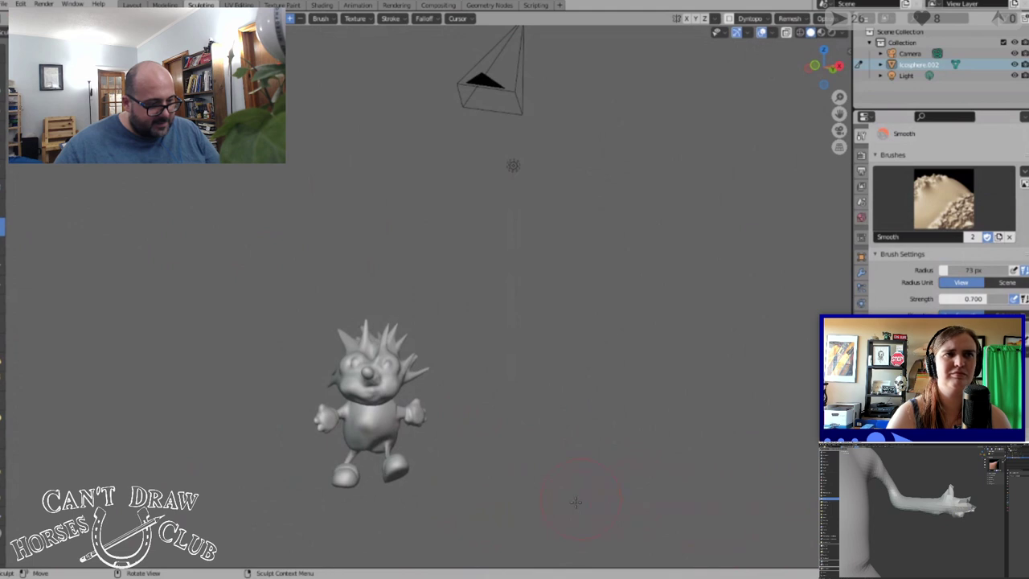
{"action": "middle_click_drag", "start_coordinate": [602, 433], "coordinate": [508, 460]}
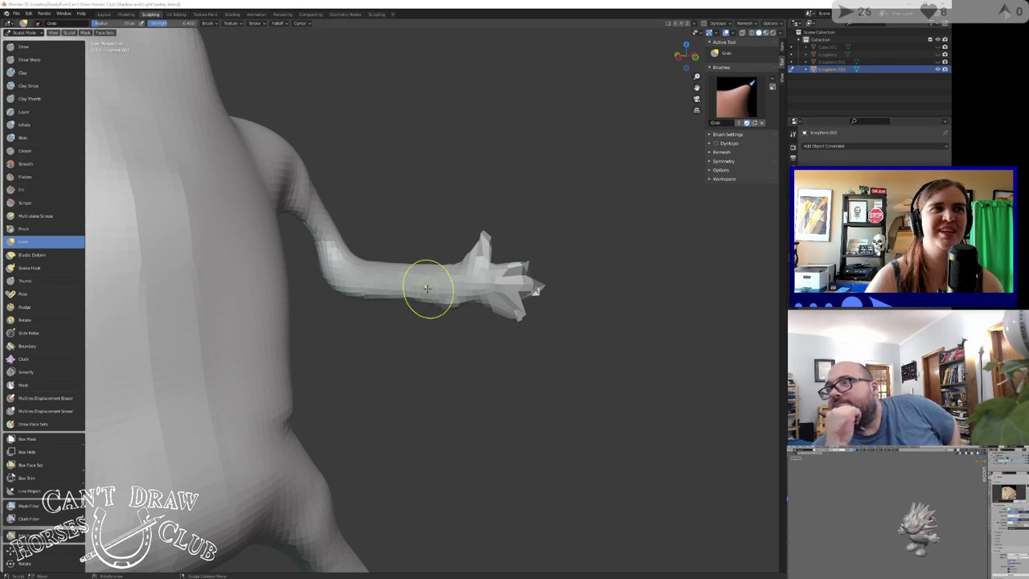
In the turkey file, pull the surface at the base of the bent arm's fingers toward the wrist with the Grab brush
{"action": "scroll", "coordinate": [425, 287], "scroll_direction": "up", "scroll_amount": 5}
{"action": "middle_click_drag", "start_coordinate": [465, 281], "coordinate": [372, 279]}
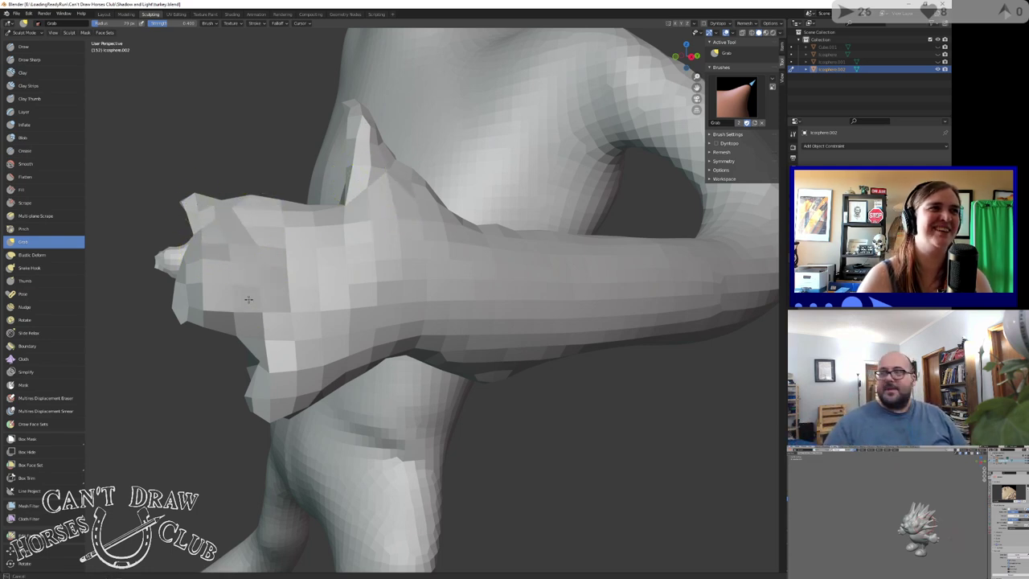
{"action": "left_click_drag", "start_coordinate": [249, 300], "coordinate": [268, 311]}
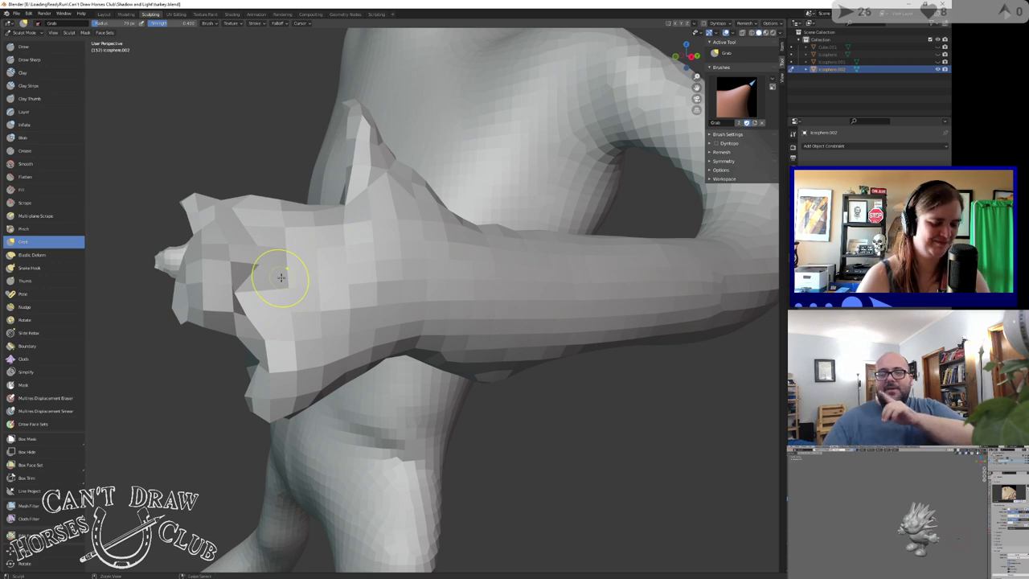
{"action": "middle_click_drag", "start_coordinate": [281, 278], "coordinate": [338, 273]}
Swell the curled fingers of the turkey's thumbs-up hand with the Blob brush, undoing and redoing the stroke on the lowest finger
{"action": "left_click", "coordinate": [32, 137]}
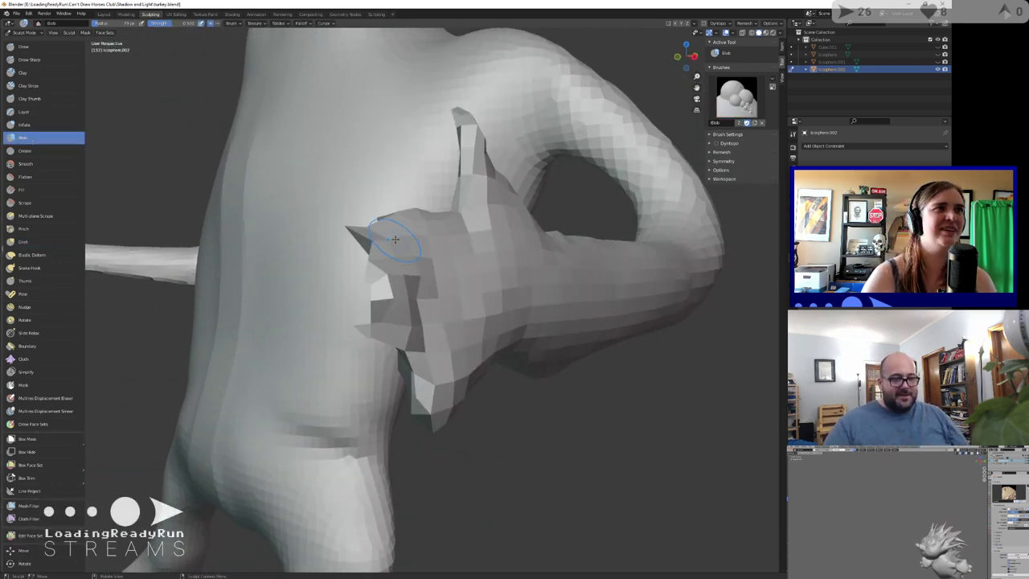
{"action": "left_click_drag", "start_coordinate": [393, 241], "coordinate": [391, 247]}
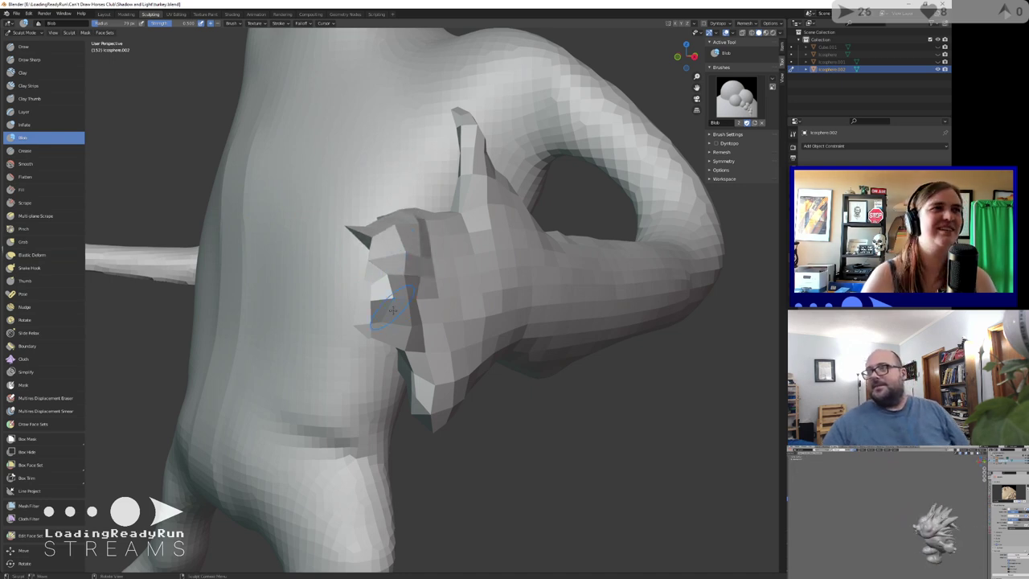
{"action": "left_click_drag", "start_coordinate": [378, 312], "coordinate": [414, 402]}
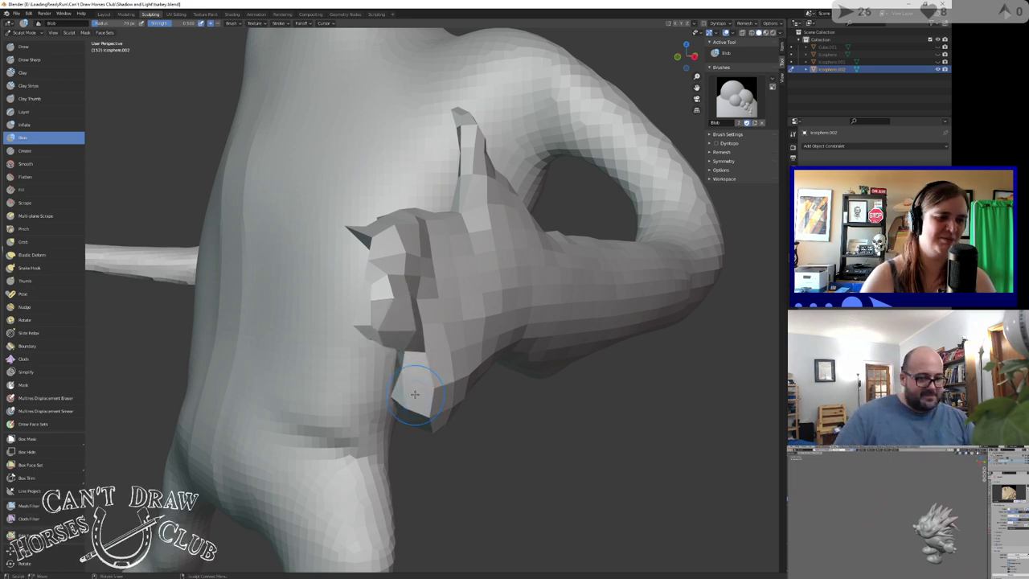
{"action": "key", "text": "ctrl+z"}
{"action": "left_click_drag", "start_coordinate": [414, 401], "coordinate": [413, 405]}
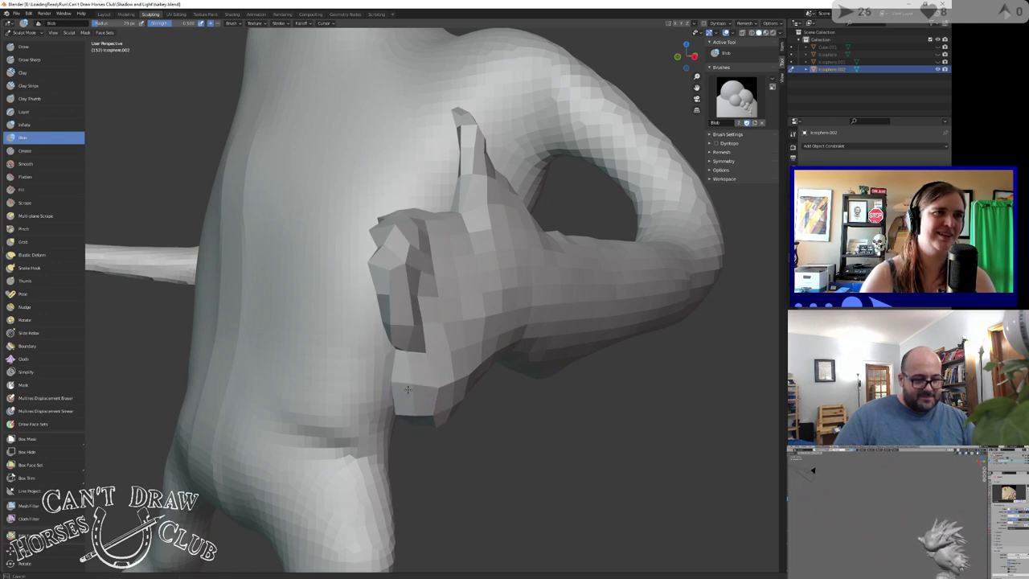
Swell the outer knuckles, fingertips and thumb tip of the turkey's thumbs-up hand with the Blob brush
{"action": "mouse_move", "coordinate": [402, 398]}
{"action": "middle_mouse_down"}
{"action": "mouse_move", "coordinate": [512, 375]}
{"action": "mouse_move", "coordinate": [525, 386]}
{"action": "middle_mouse_up"}
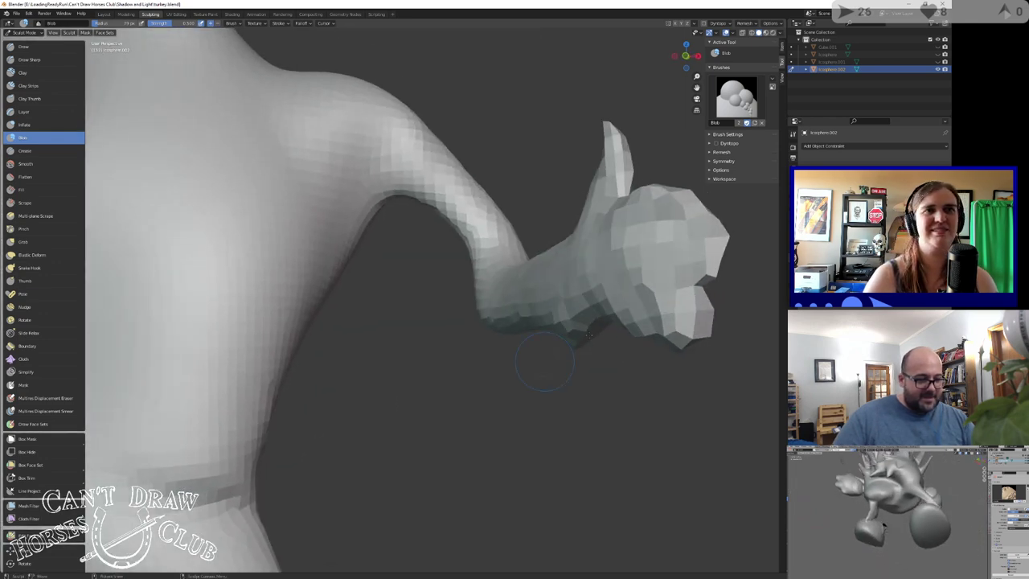
{"action": "left_click_drag", "start_coordinate": [698, 307], "coordinate": [686, 330]}
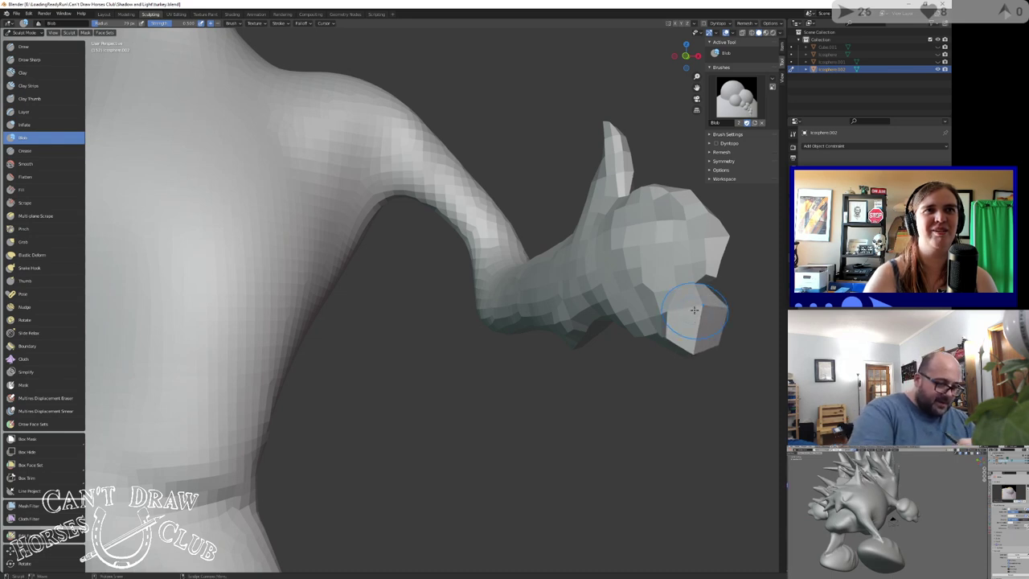
{"action": "left_click_drag", "start_coordinate": [694, 309], "coordinate": [712, 266]}
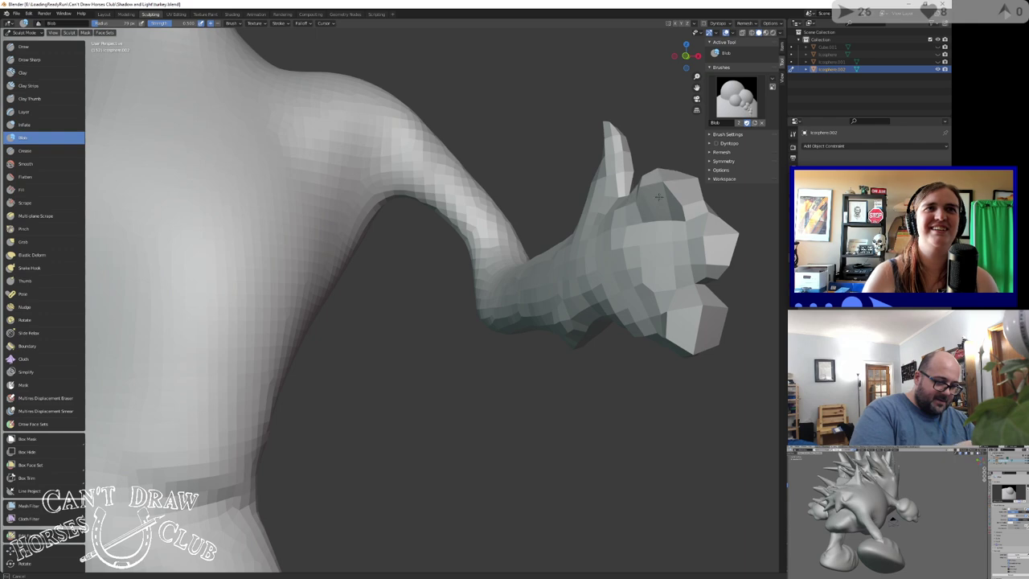
{"action": "mouse_move", "coordinate": [630, 139]}
{"action": "left_mouse_down"}
{"action": "mouse_move", "coordinate": [615, 128]}
{"action": "mouse_move", "coordinate": [625, 110]}
{"action": "left_mouse_up"}
{"action": "middle_click_drag", "start_coordinate": [631, 181], "coordinate": [551, 206]}
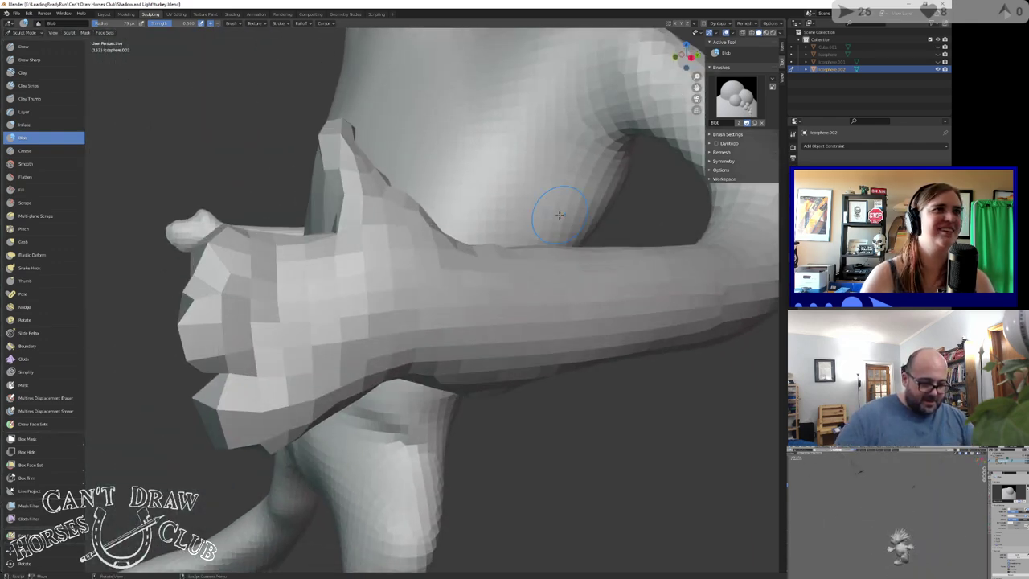
{"action": "left_click_drag", "start_coordinate": [336, 150], "coordinate": [331, 133]}
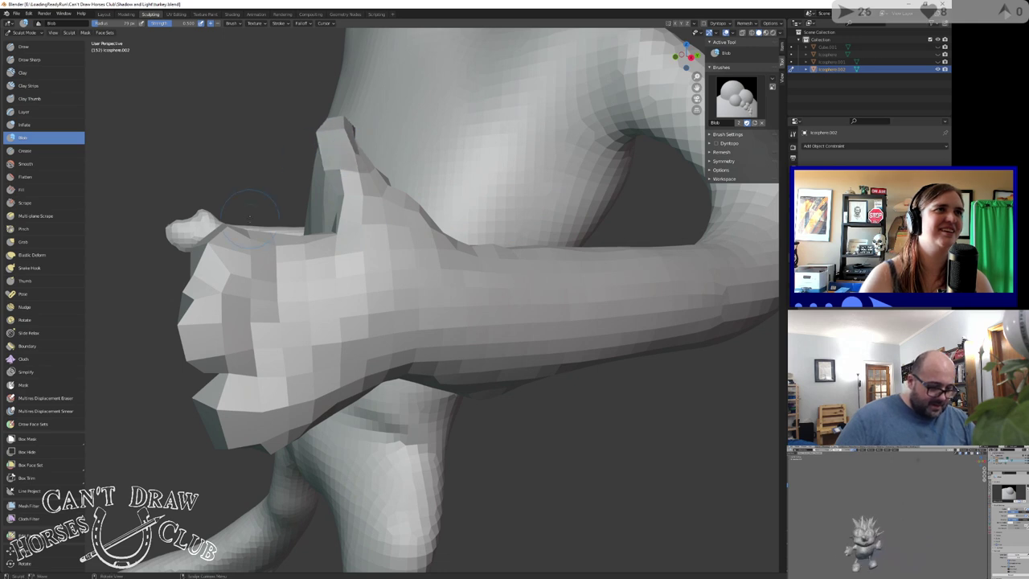
{"action": "left_click_drag", "start_coordinate": [232, 251], "coordinate": [206, 239]}
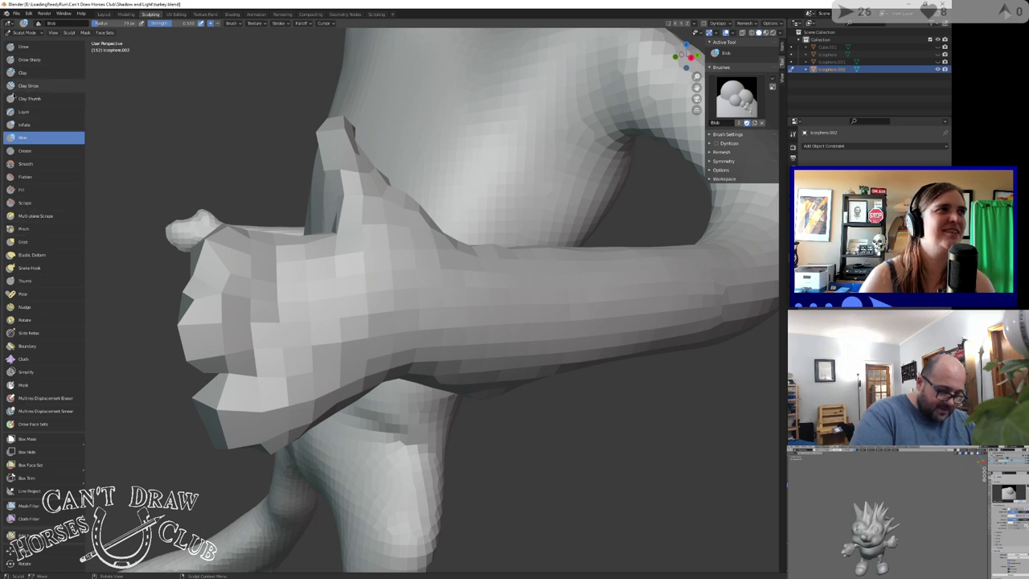
Carve grooves between the curled fingers of the thumbs-up hand with the Crease brush, working from the front and back
{"action": "left_click", "coordinate": [24, 151]}
{"action": "left_click_drag", "start_coordinate": [242, 305], "coordinate": [275, 296]}
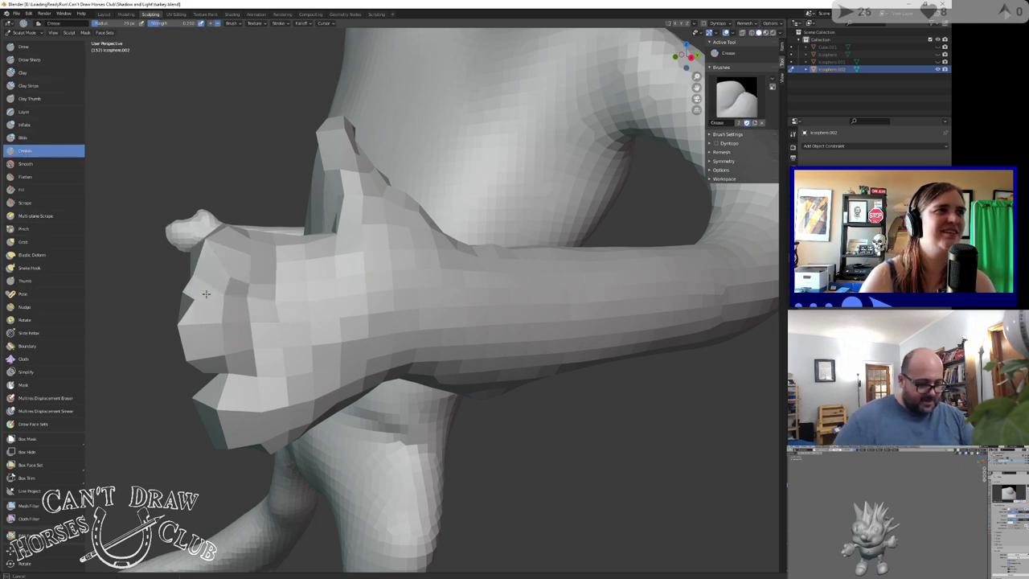
{"action": "left_click_drag", "start_coordinate": [206, 294], "coordinate": [310, 292]}
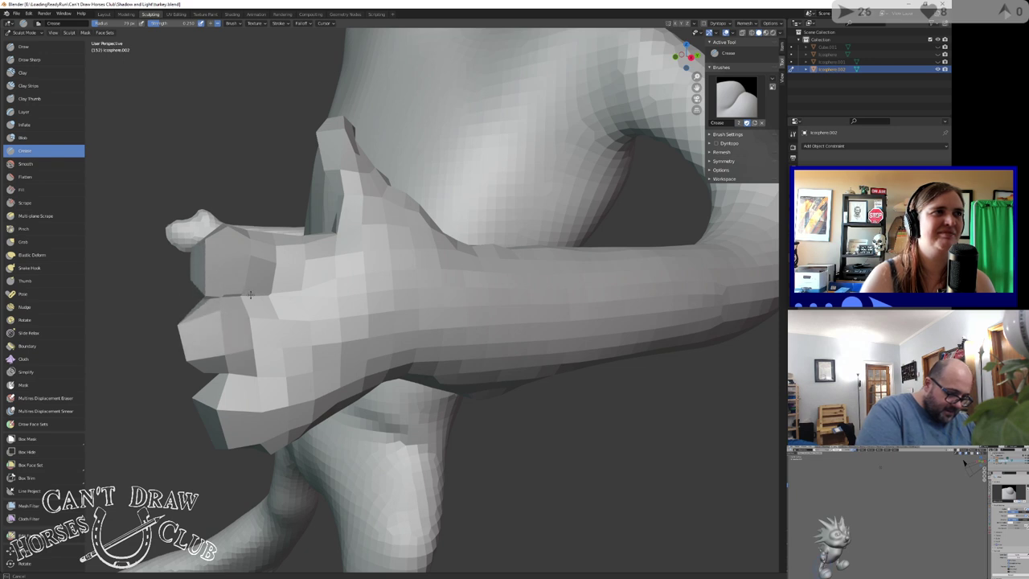
{"action": "left_click_drag", "start_coordinate": [276, 372], "coordinate": [246, 362]}
{"action": "mouse_move", "coordinate": [278, 325]}
{"action": "middle_mouse_down"}
{"action": "mouse_move", "coordinate": [474, 331]}
{"action": "mouse_move", "coordinate": [563, 318]}
{"action": "middle_mouse_up"}
{"action": "mouse_move", "coordinate": [665, 264]}
{"action": "left_mouse_down"}
{"action": "mouse_move", "coordinate": [679, 271]}
{"action": "mouse_move", "coordinate": [662, 270]}
{"action": "left_mouse_up"}
{"action": "left_click_drag", "start_coordinate": [675, 315], "coordinate": [656, 309]}
Examine the turkey's full figure and hands from several angles, and the hedgehog's face and spikes up close and at a distance
{"action": "middle_click_drag", "start_coordinate": [510, 384], "coordinate": [478, 374]}
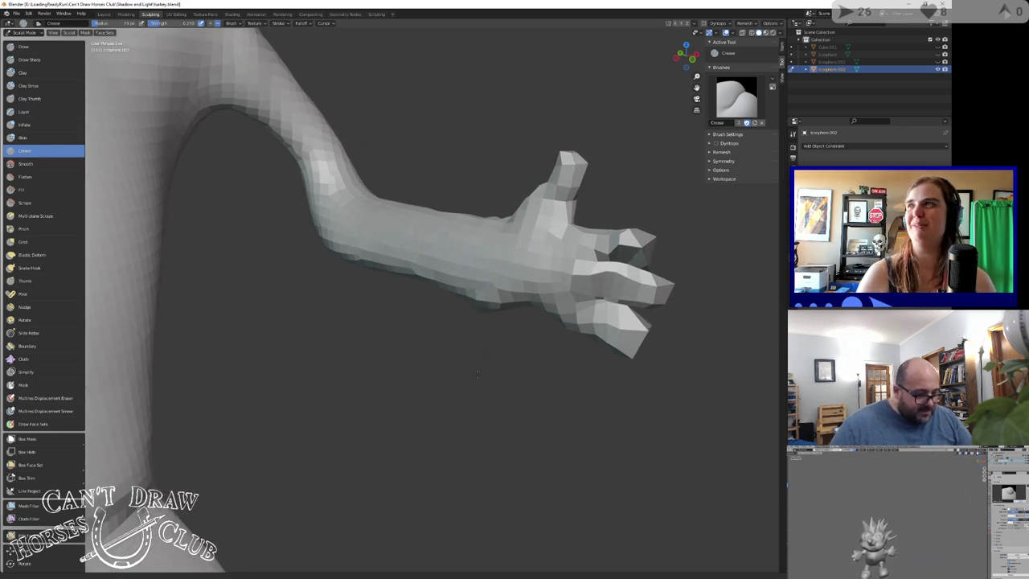
{"action": "scroll", "coordinate": [520, 359], "scroll_direction": "down", "scroll_amount": 6}
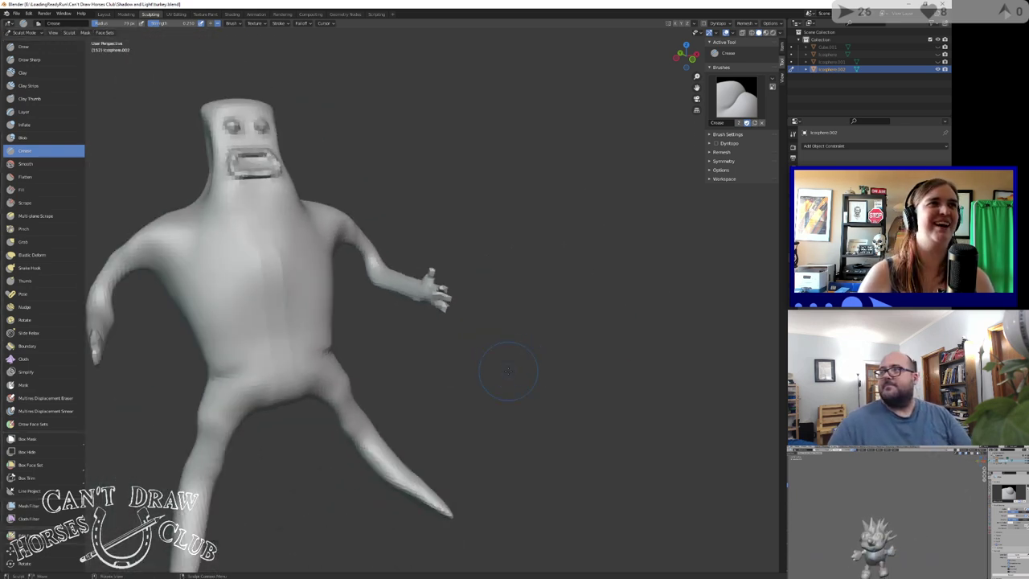
{"action": "middle_click_drag", "start_coordinate": [517, 355], "coordinate": [477, 363]}
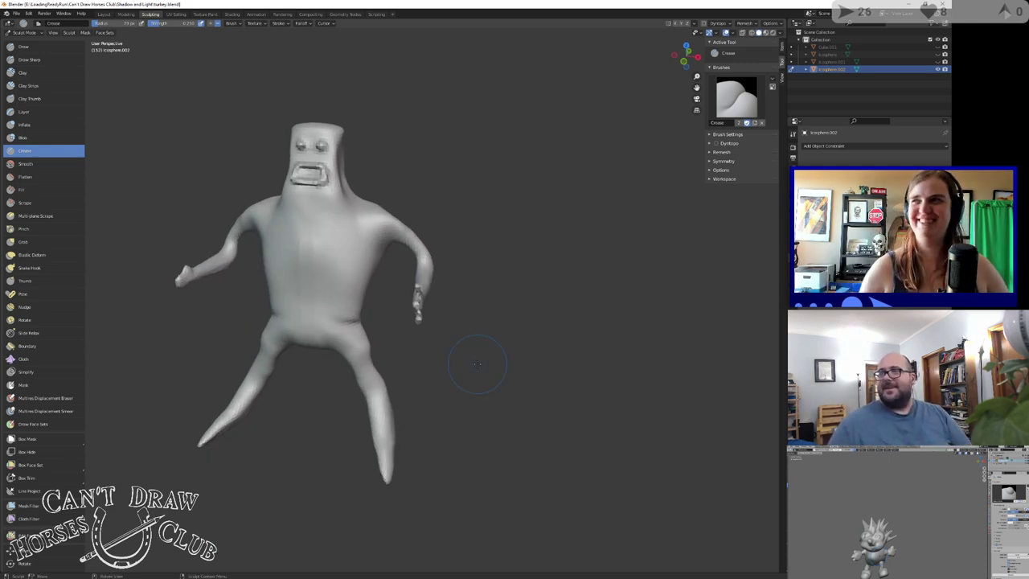
{"action": "scroll", "coordinate": [452, 317], "scroll_direction": "up", "scroll_amount": 2}
{"action": "middle_click_drag", "start_coordinate": [453, 316], "coordinate": [491, 320]}
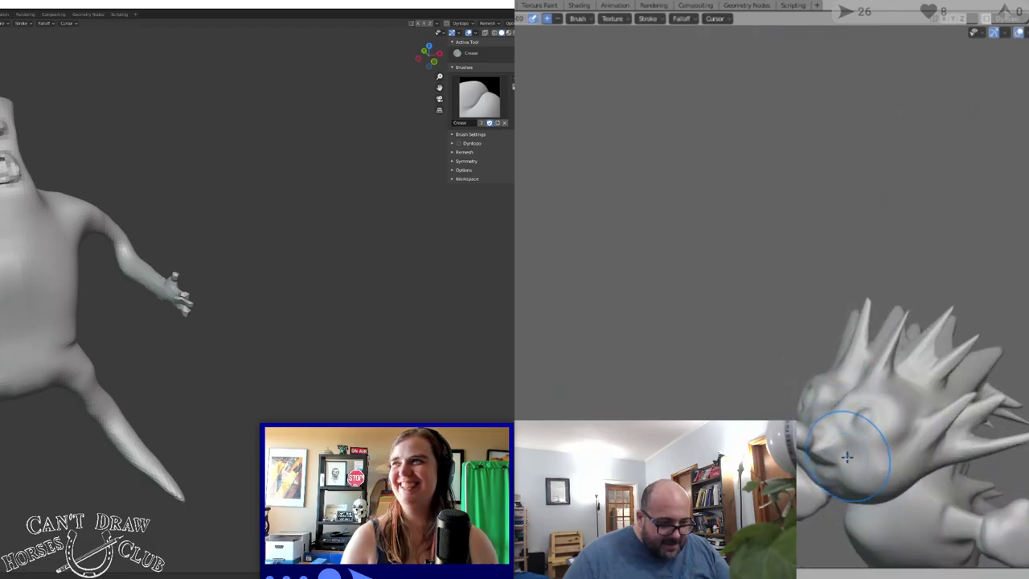
{"action": "scroll", "coordinate": [849, 450], "scroll_direction": "up", "scroll_amount": 4}
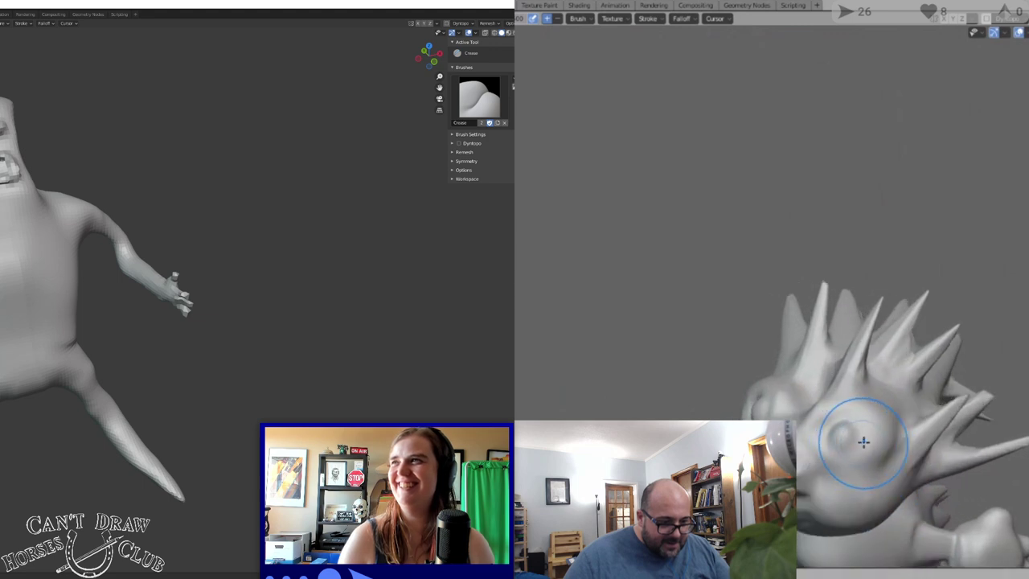
{"action": "scroll", "coordinate": [881, 457], "scroll_direction": "down", "scroll_amount": 2}
{"action": "scroll", "coordinate": [868, 474], "scroll_direction": "up", "scroll_amount": 2}
{"action": "scroll", "coordinate": [872, 479], "scroll_direction": "down", "scroll_amount": 5}
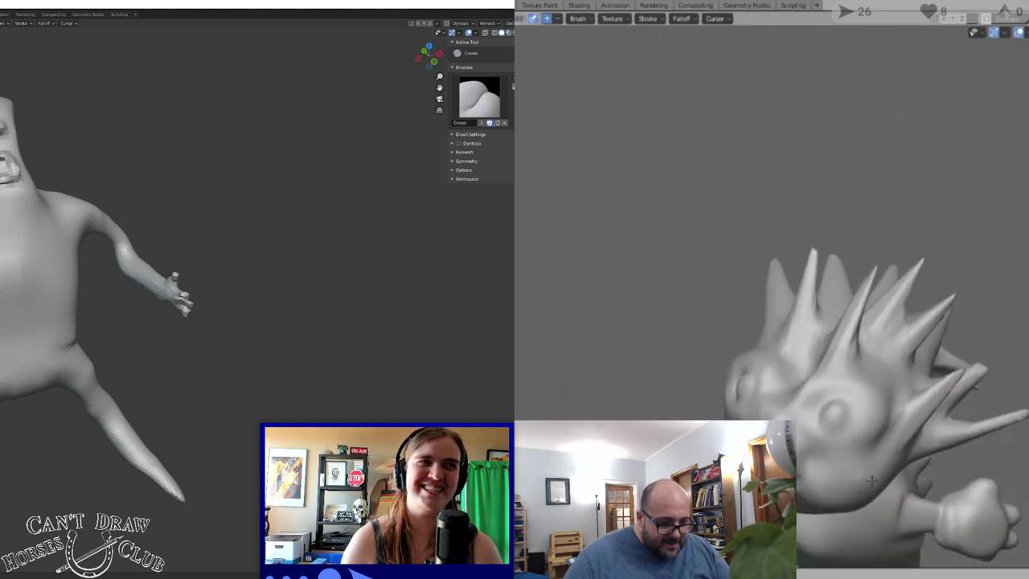
{"action": "scroll", "coordinate": [129, 263], "scroll_direction": "up", "scroll_amount": 4}
{"action": "middle_click_drag", "start_coordinate": [874, 484], "coordinate": [844, 464]}
{"action": "scroll", "coordinate": [869, 478], "scroll_direction": "up", "scroll_amount": 1}
{"action": "scroll", "coordinate": [862, 475], "scroll_direction": "down", "scroll_amount": 3}
{"action": "scroll", "coordinate": [843, 464], "scroll_direction": "down", "scroll_amount": 1}
{"action": "scroll", "coordinate": [852, 458], "scroll_direction": "up", "scroll_amount": 4}
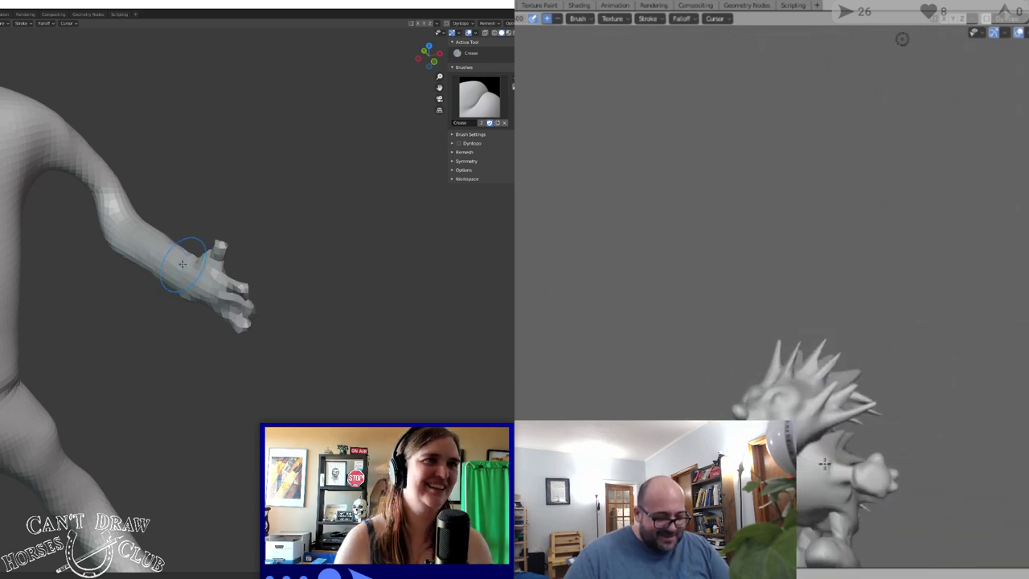
Build up the thumb and finger ends of the turkey's other hand with the Blob brush
{"action": "middle_click_drag", "start_coordinate": [183, 264], "coordinate": [51, 232]}
{"action": "middle_click_drag", "start_coordinate": [708, 426], "coordinate": [644, 399]}
{"action": "middle_click_drag", "start_coordinate": [51, 231], "coordinate": [182, 257], "text": "shift"}
{"action": "middle_click_drag", "start_coordinate": [643, 398], "coordinate": [639, 416]}
{"action": "middle_click_drag", "start_coordinate": [182, 257], "coordinate": [202, 312], "text": "shift"}
{"action": "scroll", "coordinate": [202, 312], "scroll_direction": "down", "scroll_amount": 1}
{"action": "middle_click_drag", "start_coordinate": [640, 417], "coordinate": [752, 442]}
{"action": "scroll", "coordinate": [134, 277], "scroll_direction": "up", "scroll_amount": 2}
{"action": "scroll", "coordinate": [133, 278], "scroll_direction": "up", "scroll_amount": 3}
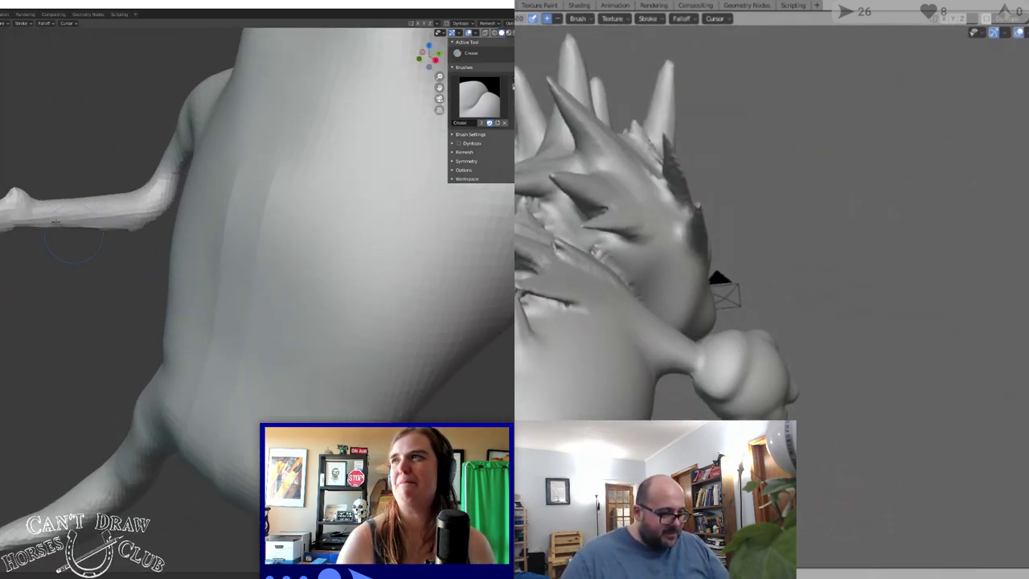
{"action": "middle_click_drag", "start_coordinate": [51, 209], "coordinate": [84, 226], "text": "shift"}
{"action": "left_click", "coordinate": [2, 168]}
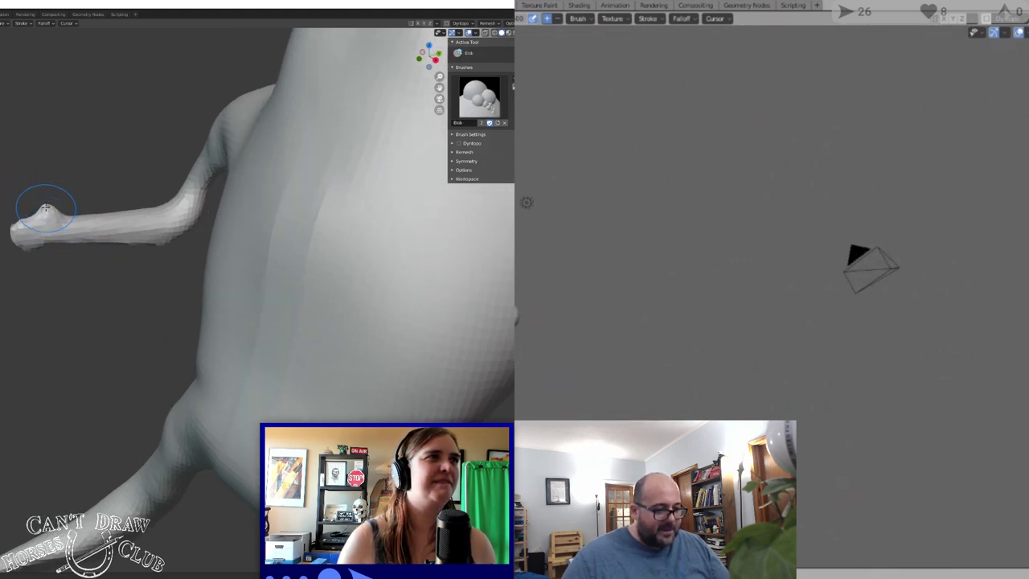
{"action": "left_click_drag", "start_coordinate": [46, 210], "coordinate": [7, 233]}
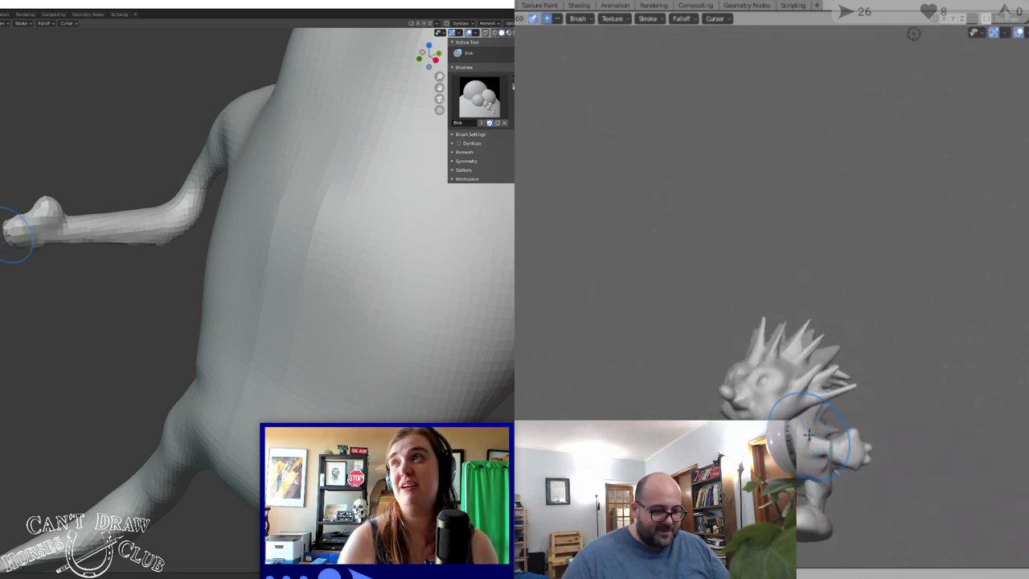
Swell the finger end of the turkey's other hand into a rounded fist with the Blob brush, from the front and side
{"action": "middle_click_drag", "start_coordinate": [6, 233], "coordinate": [203, 228]}
{"action": "scroll", "coordinate": [137, 236], "scroll_direction": "down", "scroll_amount": 5}
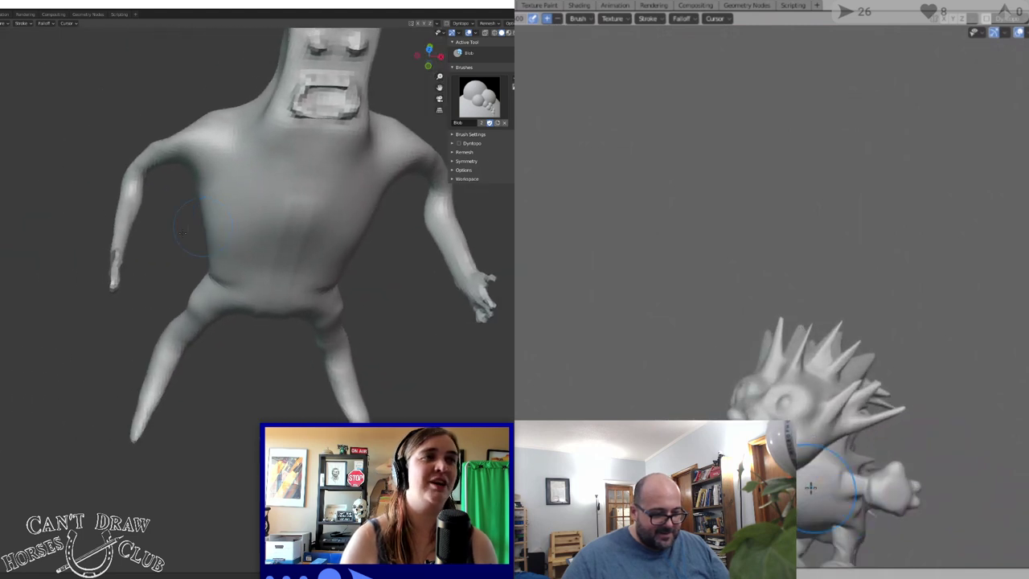
{"action": "scroll", "coordinate": [183, 232], "scroll_direction": "up", "scroll_amount": 4}
{"action": "scroll", "coordinate": [80, 252], "scroll_direction": "up", "scroll_amount": 4}
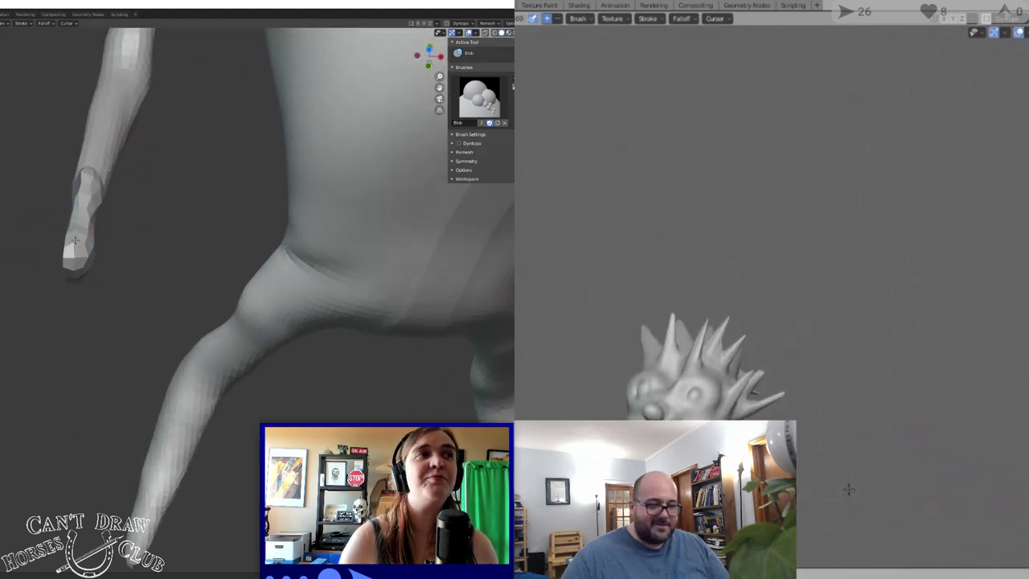
{"action": "left_click_drag", "start_coordinate": [75, 241], "coordinate": [73, 259]}
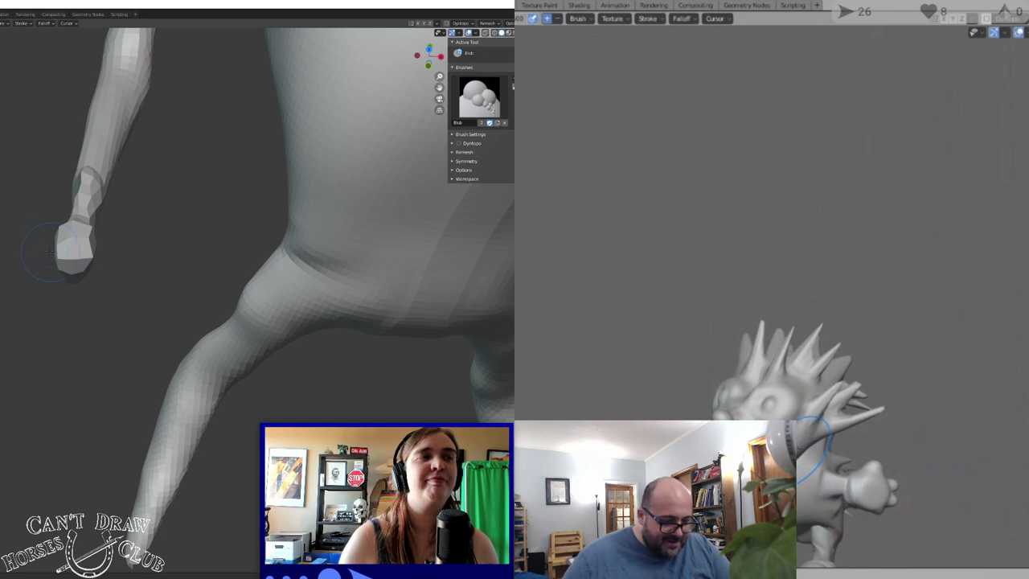
{"action": "scroll", "coordinate": [49, 252], "scroll_direction": "down", "scroll_amount": 4}
{"action": "middle_click_drag", "start_coordinate": [49, 252], "coordinate": [100, 246]}
{"action": "middle_click_drag", "start_coordinate": [29, 299], "coordinate": [152, 169], "text": "shift"}
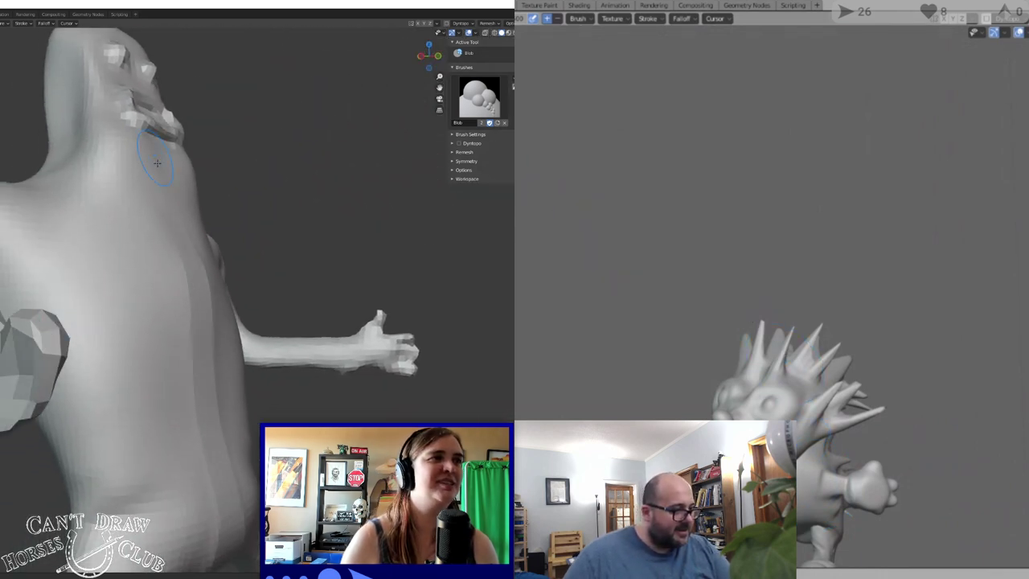
{"action": "mouse_move", "coordinate": [41, 383]}
{"action": "left_mouse_down"}
{"action": "mouse_move", "coordinate": [42, 406]}
{"action": "mouse_move", "coordinate": [44, 395]}
{"action": "left_mouse_up"}
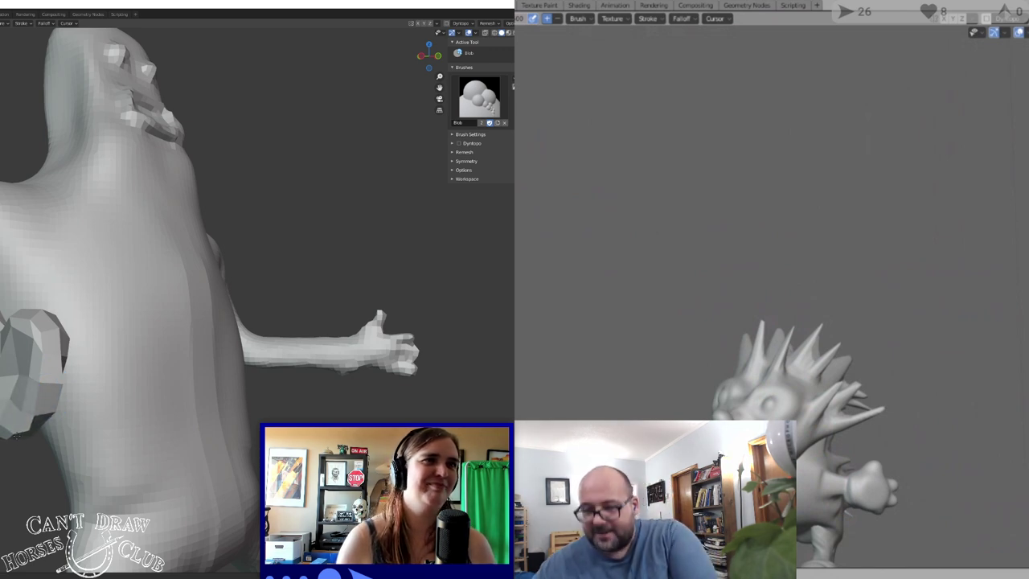
Remesh the turkey with its other hand isolated and reveal the hidden body
{"action": "middle_click_drag", "start_coordinate": [12, 411], "coordinate": [32, 408]}
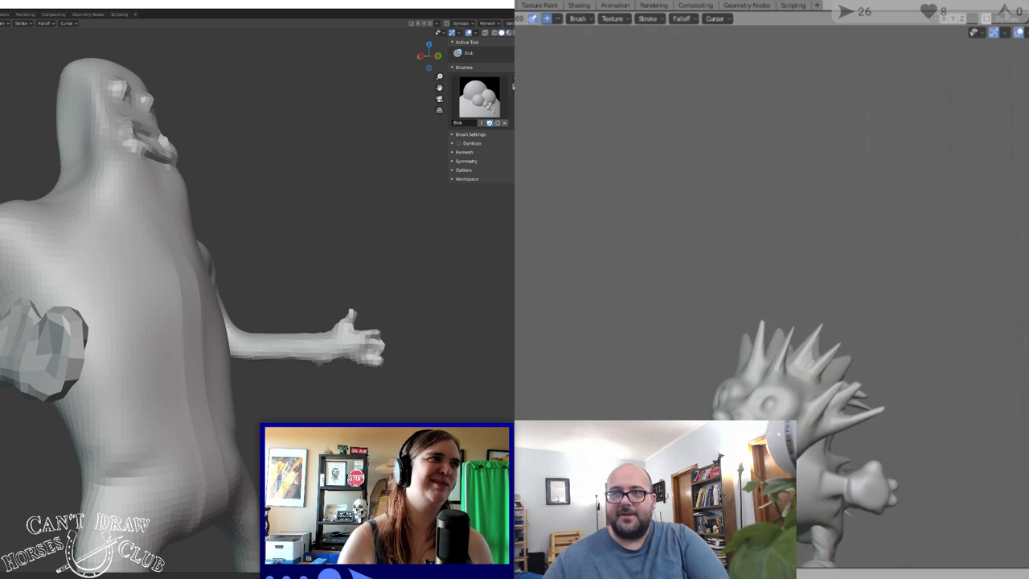
{"action": "middle_click_drag", "start_coordinate": [98, 341], "coordinate": [155, 342]}
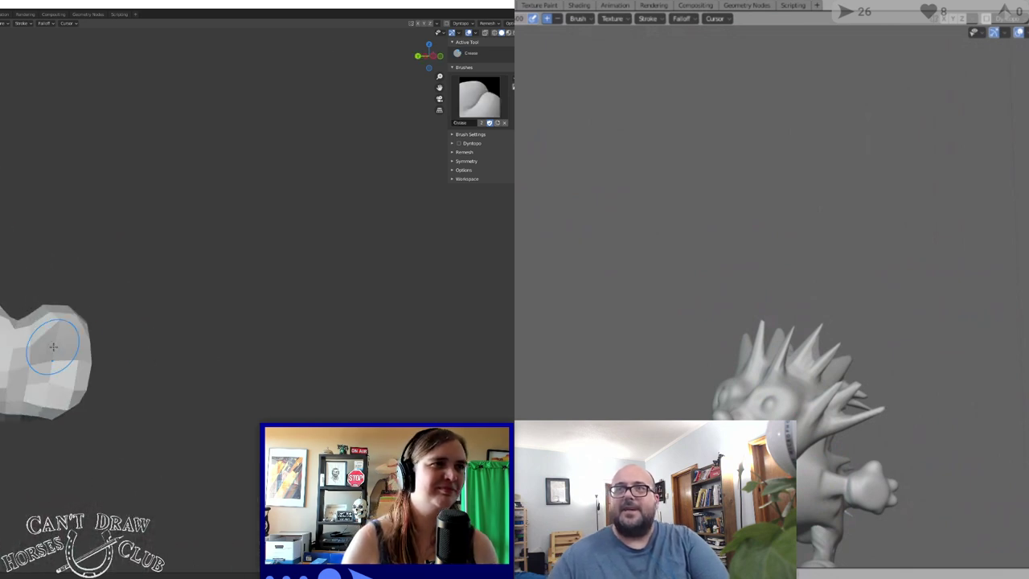
{"action": "key", "text": "ctrl+r"}
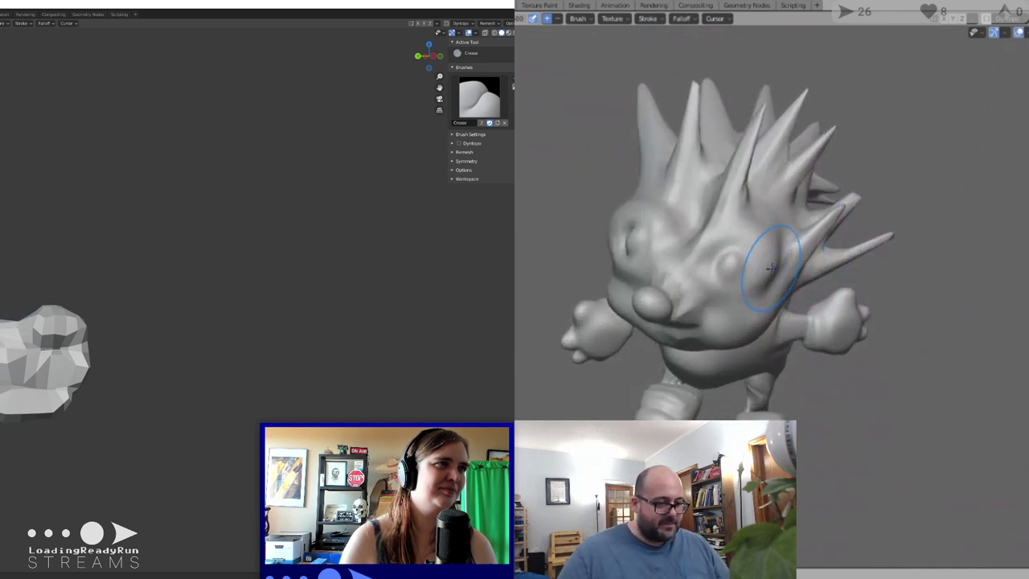
{"action": "key", "text": "alt+h"}
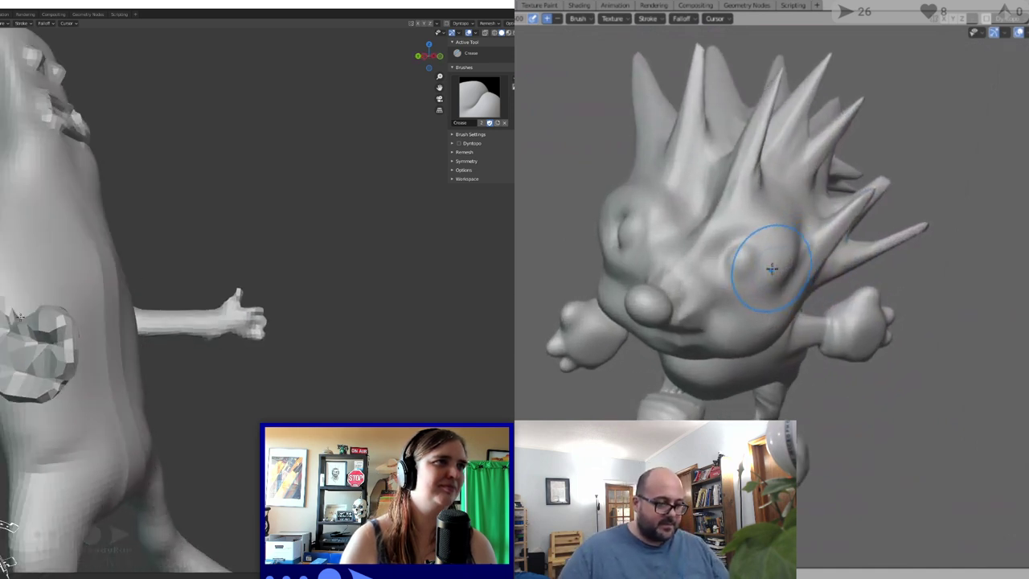
Separate the fingers of the turkey's other hand with deep Crease strokes and remesh the surface
{"action": "middle_click_drag", "start_coordinate": [10, 342], "coordinate": [57, 328]}
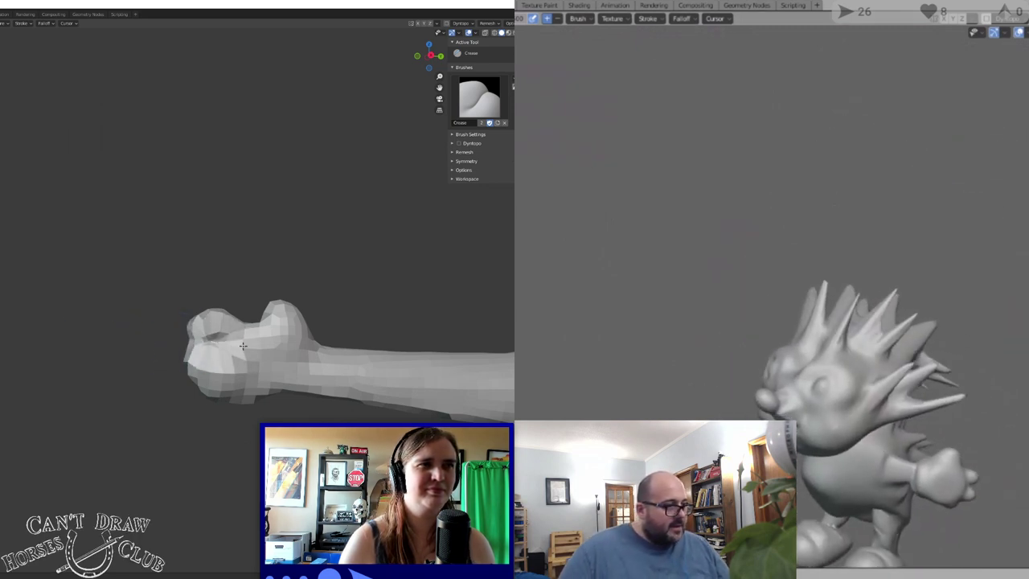
{"action": "mouse_move", "coordinate": [210, 376]}
{"action": "left_mouse_down"}
{"action": "mouse_move", "coordinate": [238, 371]}
{"action": "mouse_move", "coordinate": [199, 337]}
{"action": "left_mouse_up"}
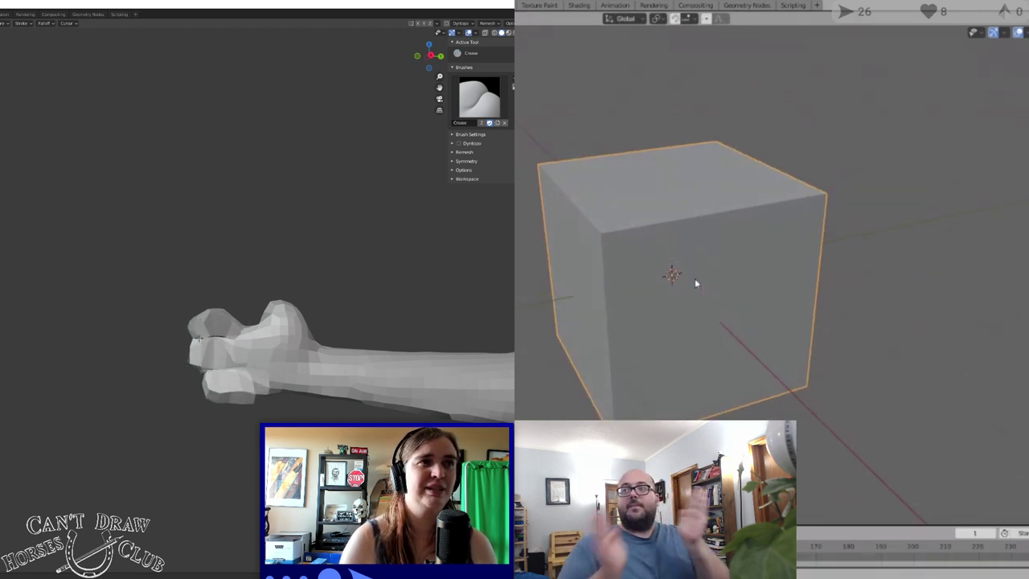
{"action": "key", "text": "ctrl+z"}
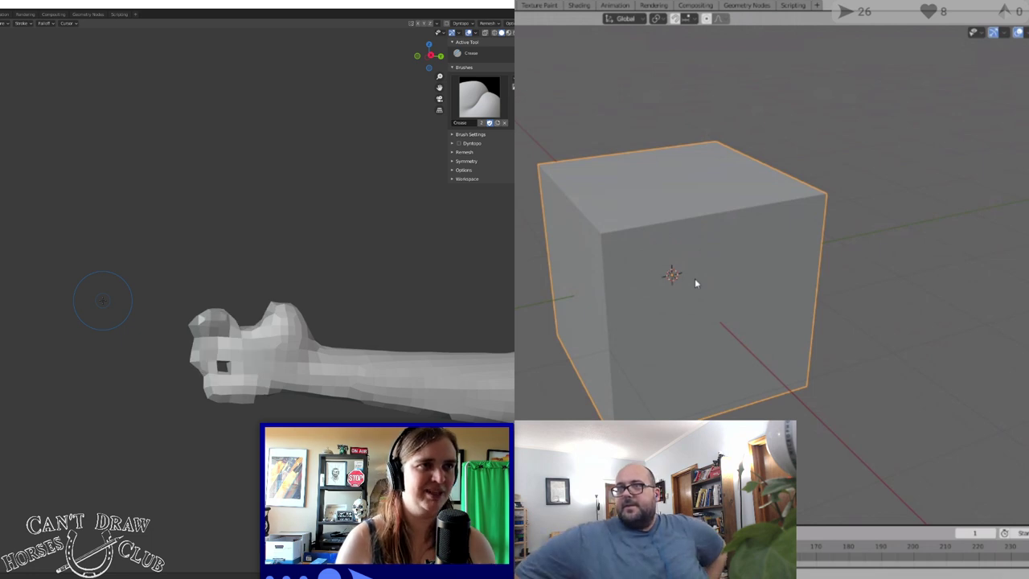
Examine the remeshed fingers of the turkey's other hand up close and together with the forearm
{"action": "scroll", "coordinate": [103, 300], "scroll_direction": "up", "scroll_amount": 4}
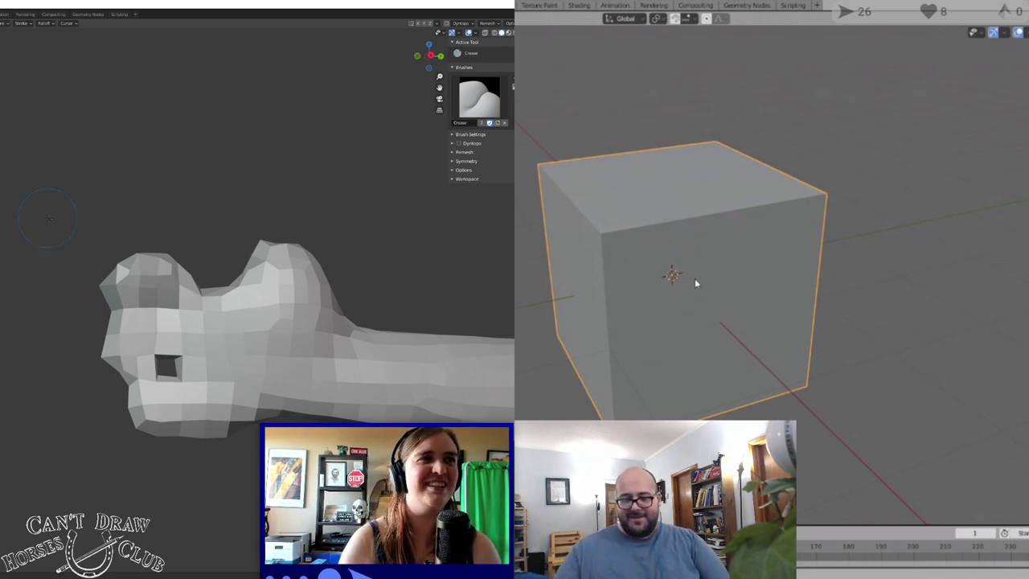
{"action": "scroll", "coordinate": [93, 228], "scroll_direction": "down", "scroll_amount": 10}
{"action": "mouse_move", "coordinate": [60, 257]}
{"action": "middle_mouse_down"}
{"action": "mouse_move", "coordinate": [159, 310]}
{"action": "mouse_move", "coordinate": [129, 217]}
{"action": "mouse_move", "coordinate": [118, 295]}
{"action": "mouse_move", "coordinate": [115, 278]}
{"action": "mouse_move", "coordinate": [87, 275]}
{"action": "middle_mouse_up"}
{"action": "scroll", "coordinate": [126, 281], "scroll_direction": "up", "scroll_amount": 10}
{"action": "scroll", "coordinate": [126, 281], "scroll_direction": "up", "scroll_amount": 3}
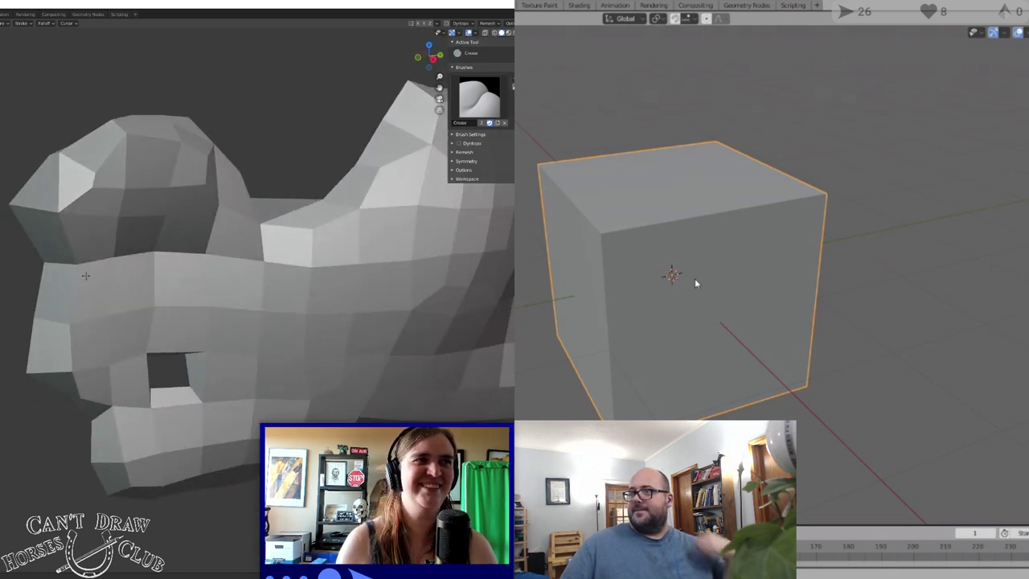
{"action": "scroll", "coordinate": [85, 273], "scroll_direction": "down", "scroll_amount": 8}
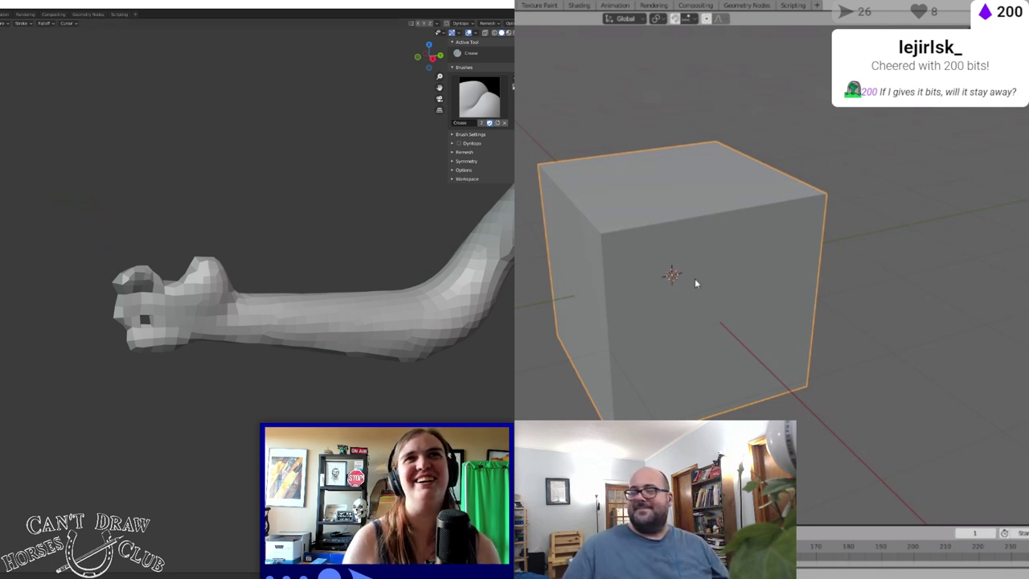
{"action": "key", "text": "h"}
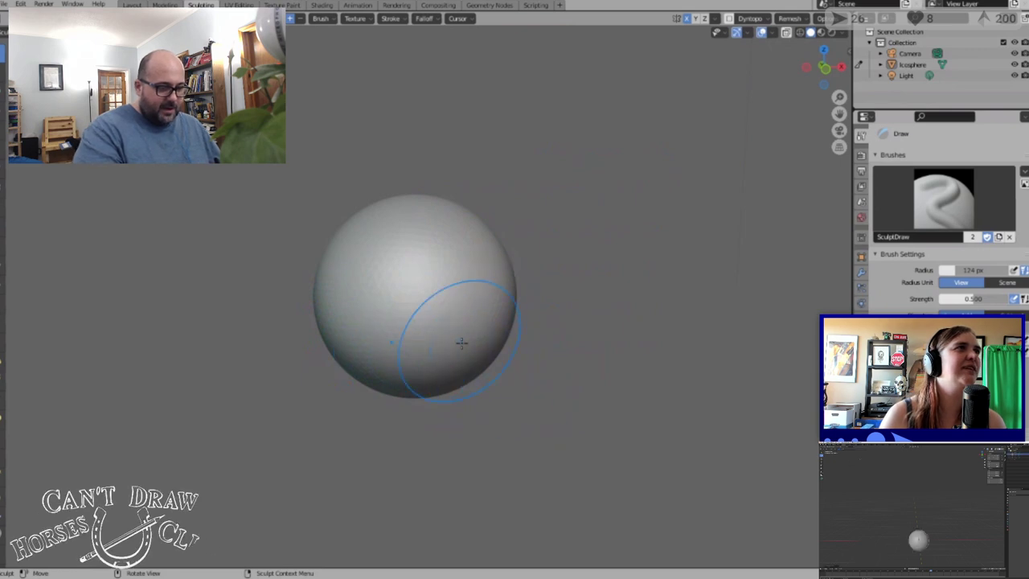
{"action": "left_click_drag", "start_coordinate": [339, 341], "coordinate": [423, 386]}
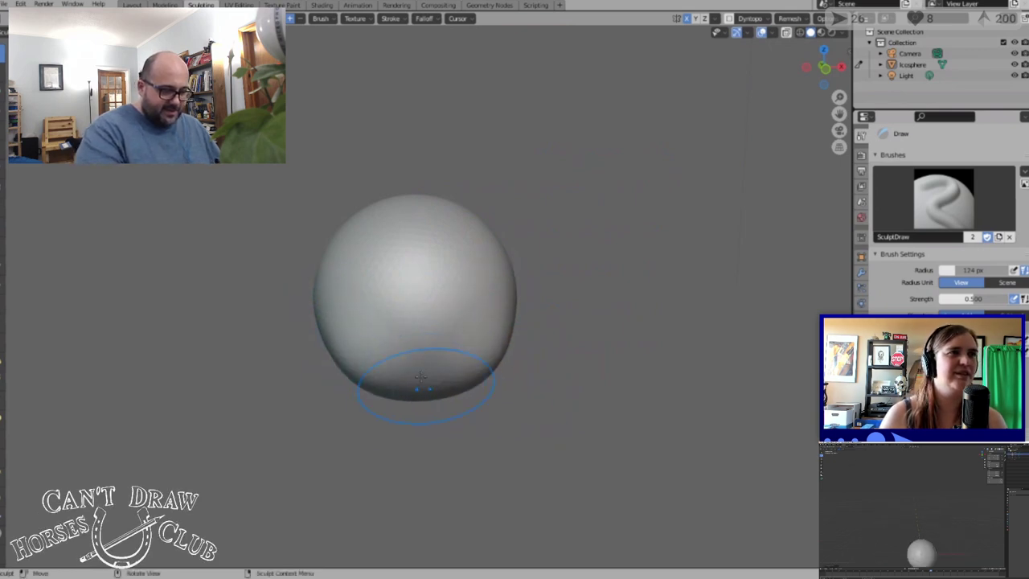
{"action": "left_click_drag", "start_coordinate": [367, 353], "coordinate": [478, 379]}
{"action": "mouse_move", "coordinate": [345, 330]}
{"action": "left_mouse_down"}
{"action": "mouse_move", "coordinate": [402, 375]}
{"action": "mouse_move", "coordinate": [460, 387]}
{"action": "mouse_move", "coordinate": [424, 394]}
{"action": "mouse_move", "coordinate": [444, 388]}
{"action": "left_mouse_up"}
{"action": "mouse_move", "coordinate": [400, 332]}
{"action": "left_mouse_down"}
{"action": "mouse_move", "coordinate": [435, 346]}
{"action": "mouse_move", "coordinate": [448, 384]}
{"action": "mouse_move", "coordinate": [448, 341]}
{"action": "mouse_move", "coordinate": [378, 295]}
{"action": "mouse_move", "coordinate": [407, 303]}
{"action": "mouse_move", "coordinate": [418, 260]}
{"action": "mouse_move", "coordinate": [470, 248]}
{"action": "mouse_move", "coordinate": [483, 297]}
{"action": "mouse_move", "coordinate": [482, 252]}
{"action": "mouse_move", "coordinate": [420, 237]}
{"action": "mouse_move", "coordinate": [352, 278]}
{"action": "left_mouse_up"}
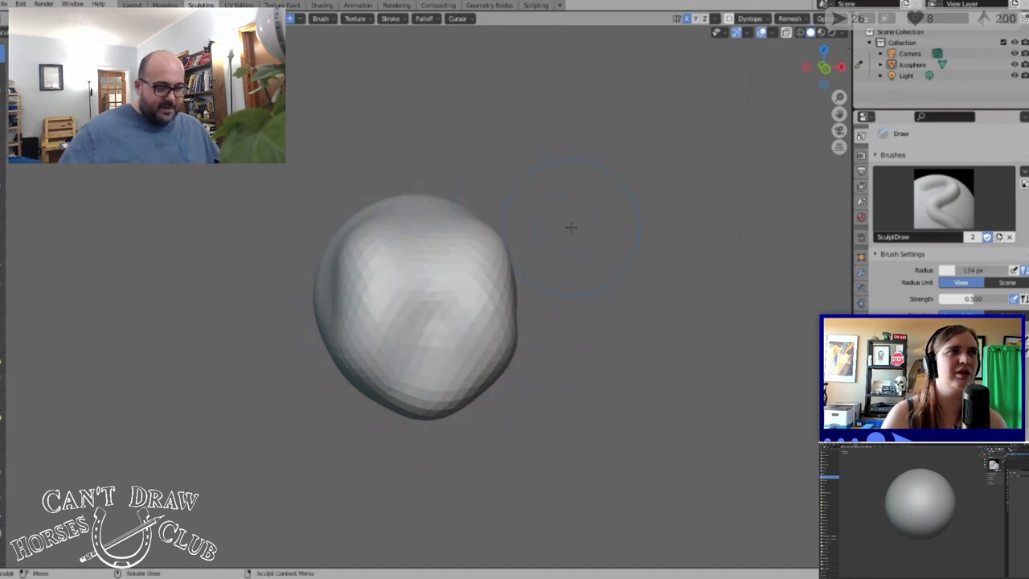
{"action": "mouse_move", "coordinate": [570, 225]}
{"action": "middle_mouse_down"}
{"action": "mouse_move", "coordinate": [419, 265]}
{"action": "mouse_move", "coordinate": [490, 266]}
{"action": "middle_mouse_up"}
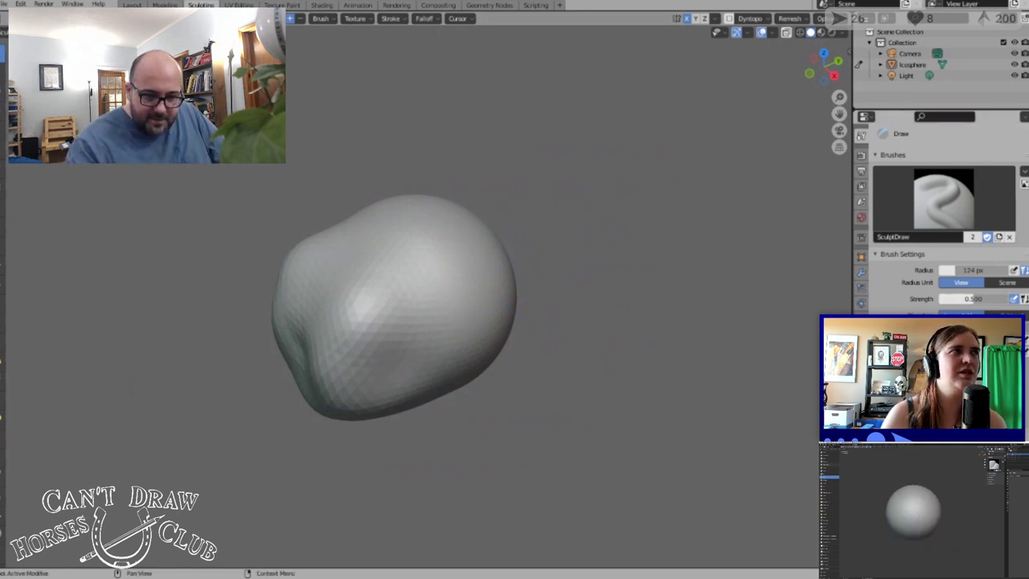
{"action": "mouse_move", "coordinate": [386, 273]}
{"action": "left_mouse_down"}
{"action": "mouse_move", "coordinate": [368, 327]}
{"action": "mouse_move", "coordinate": [337, 298]}
{"action": "mouse_move", "coordinate": [354, 267]}
{"action": "mouse_move", "coordinate": [428, 236]}
{"action": "left_mouse_up"}
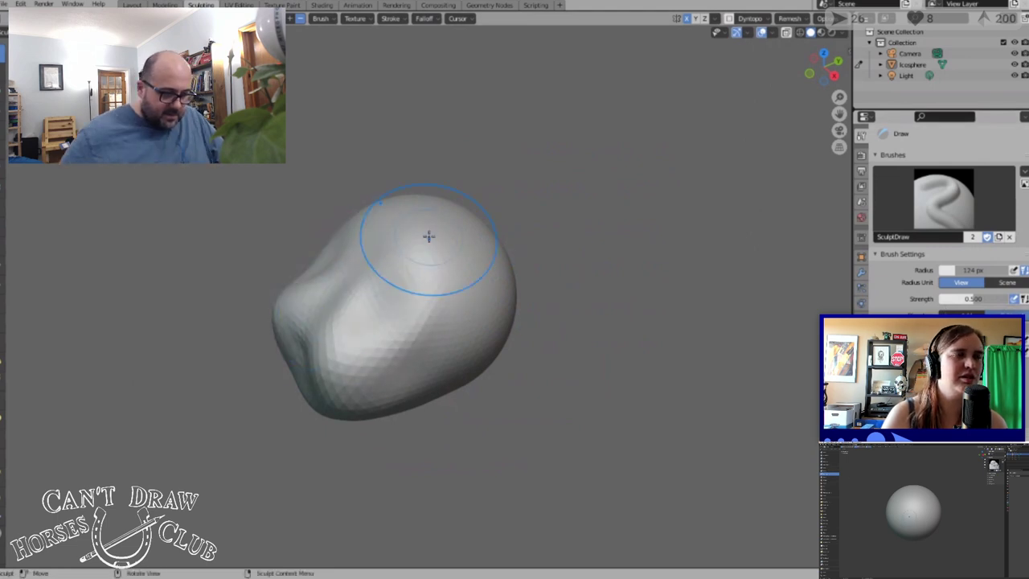
{"action": "middle_click_drag", "start_coordinate": [429, 236], "coordinate": [468, 171]}
{"action": "mouse_move", "coordinate": [434, 242]}
{"action": "left_mouse_down"}
{"action": "mouse_move", "coordinate": [395, 320]}
{"action": "mouse_move", "coordinate": [391, 264]}
{"action": "mouse_move", "coordinate": [378, 241]}
{"action": "mouse_move", "coordinate": [369, 254]}
{"action": "mouse_move", "coordinate": [361, 224]}
{"action": "left_mouse_up"}
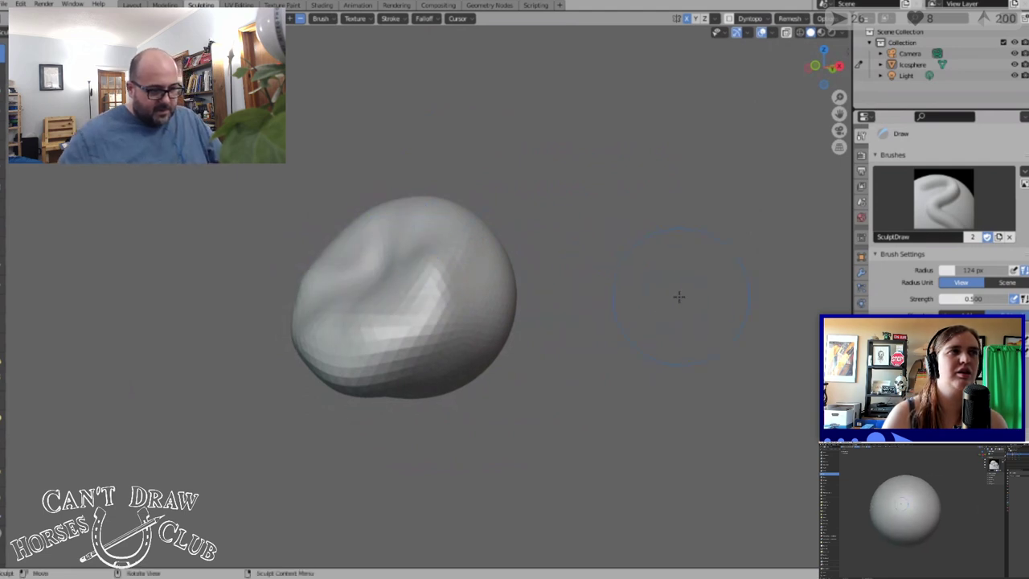
{"action": "mouse_move", "coordinate": [679, 297]}
{"action": "middle_mouse_down"}
{"action": "mouse_move", "coordinate": [646, 313]}
{"action": "mouse_move", "coordinate": [699, 311]}
{"action": "middle_mouse_up"}
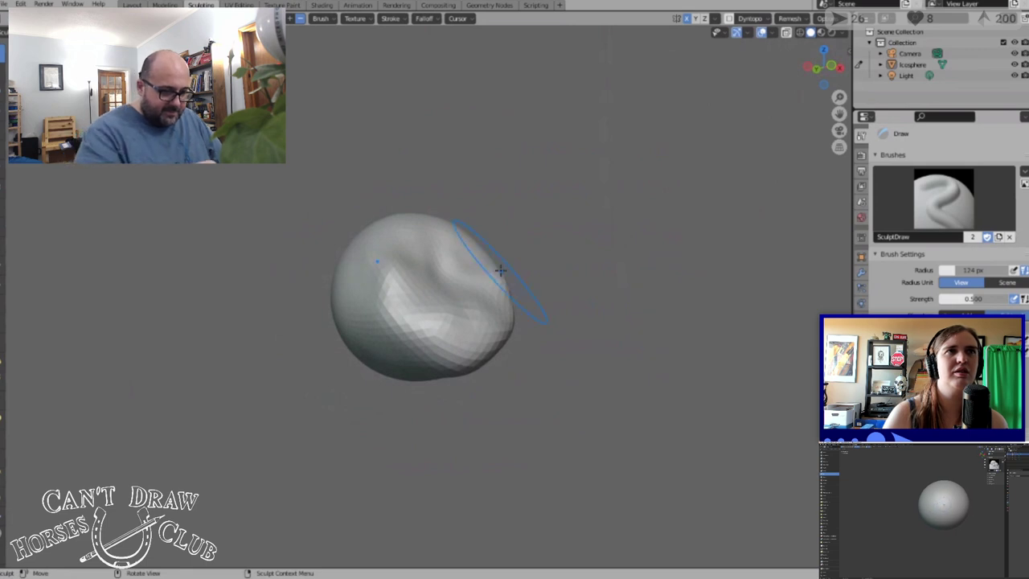
{"action": "mouse_move", "coordinate": [500, 271]}
{"action": "left_mouse_down"}
{"action": "mouse_move", "coordinate": [485, 327]}
{"action": "mouse_move", "coordinate": [459, 355]}
{"action": "mouse_move", "coordinate": [452, 308]}
{"action": "mouse_move", "coordinate": [454, 322]}
{"action": "mouse_move", "coordinate": [420, 310]}
{"action": "mouse_move", "coordinate": [394, 283]}
{"action": "mouse_move", "coordinate": [388, 331]}
{"action": "left_mouse_up"}
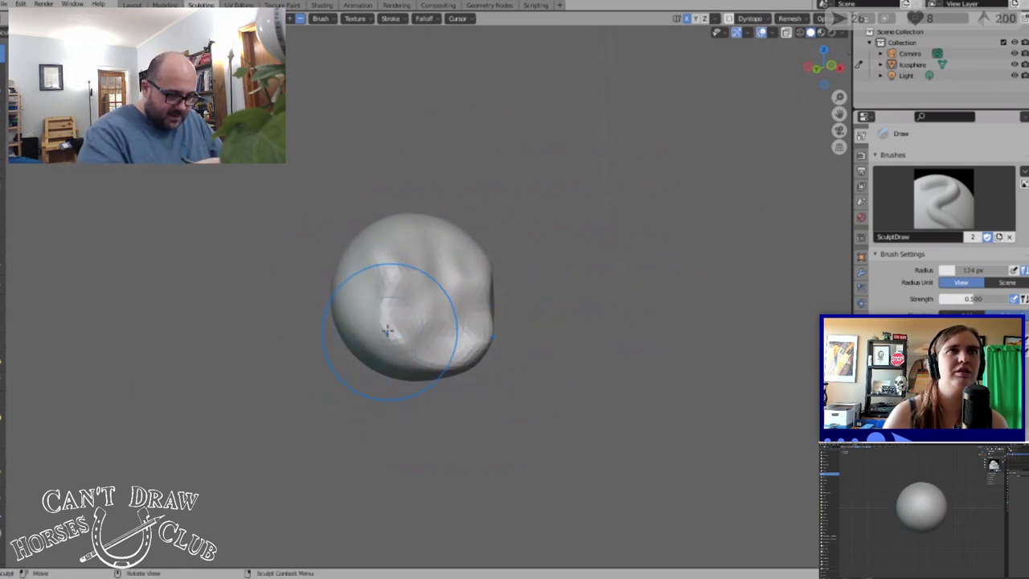
{"action": "right_click", "coordinate": [482, 331]}
{"action": "mouse_move", "coordinate": [576, 245]}
{"action": "middle_mouse_down"}
{"action": "mouse_move", "coordinate": [468, 280]}
{"action": "mouse_move", "coordinate": [496, 279]}
{"action": "middle_mouse_up"}
{"action": "mouse_move", "coordinate": [434, 326]}
{"action": "left_mouse_down", "text": "ctrl"}
{"action": "mouse_move", "coordinate": [440, 303]}
{"action": "mouse_move", "coordinate": [427, 294]}
{"action": "mouse_move", "coordinate": [450, 308]}
{"action": "left_mouse_up", "text": "ctrl"}
{"action": "key", "text": "ctrl+z"}
{"action": "key", "text": "ctrl+z"}
{"action": "key", "text": "ctrl+z"}
{"action": "key", "text": "ctrl+z"}
{"action": "key", "text": "ctrl+z"}
{"action": "key", "text": "ctrl+z"}
{"action": "key", "text": "ctrl+z"}
{"action": "key", "text": "ctrl+z"}
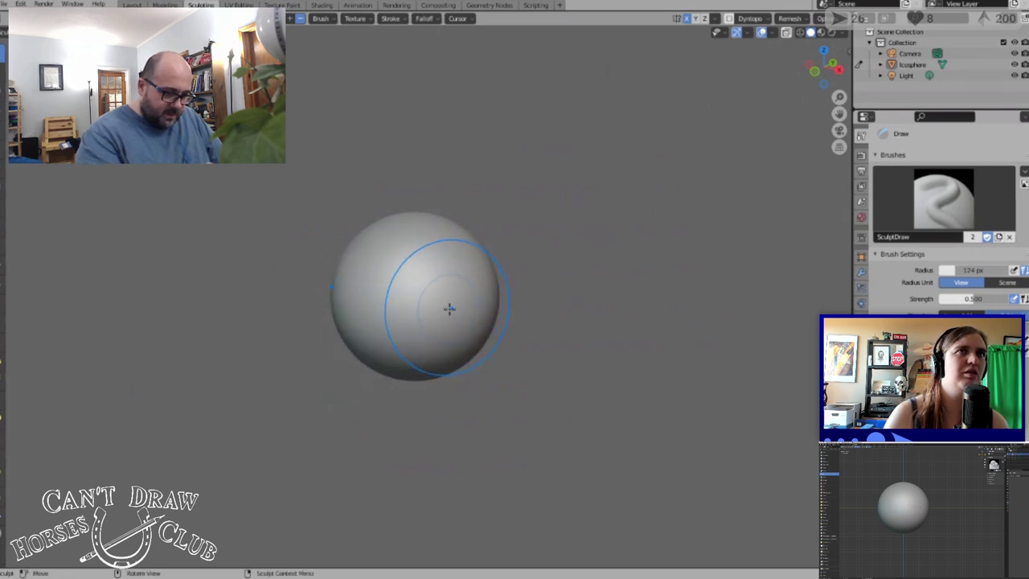
{"action": "key", "text": "ctrl+z"}
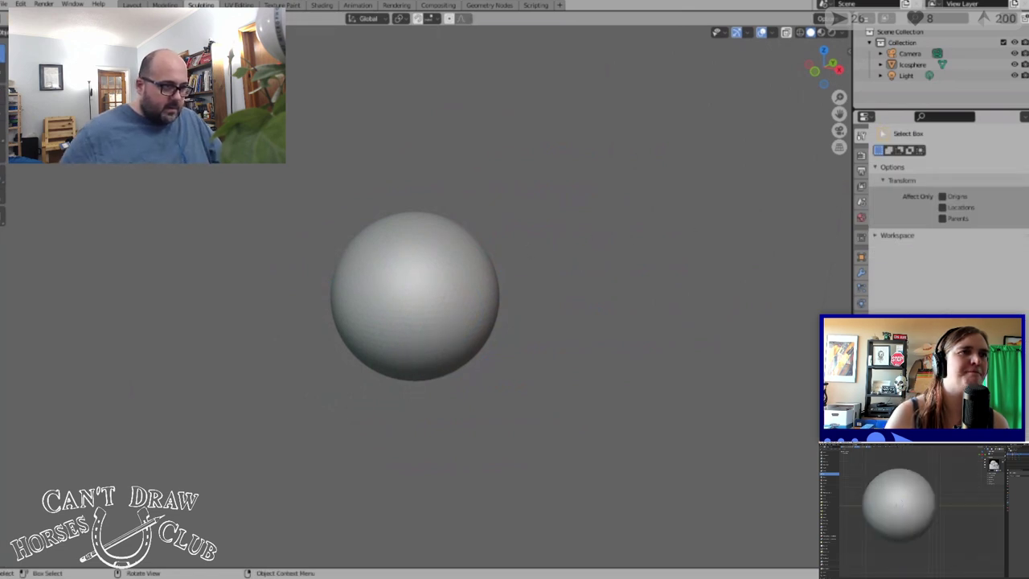
Select the icosphere, return to sculpting and enable mirror symmetry along the X axis
{"action": "left_click", "coordinate": [415, 279]}
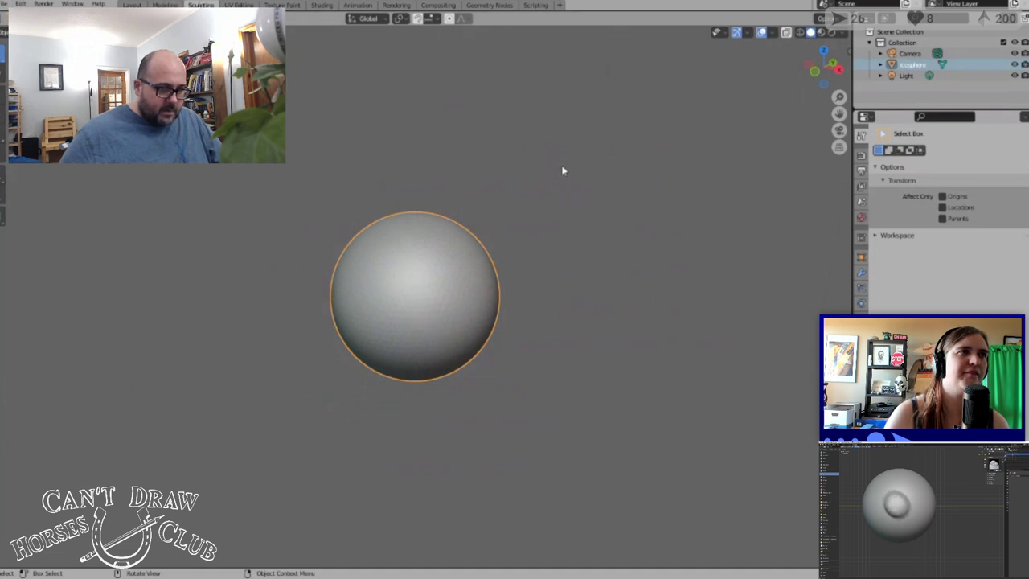
{"action": "left_click", "coordinate": [328, 342]}
{"action": "left_click", "coordinate": [446, 301]}
{"action": "left_click", "coordinate": [422, 172]}
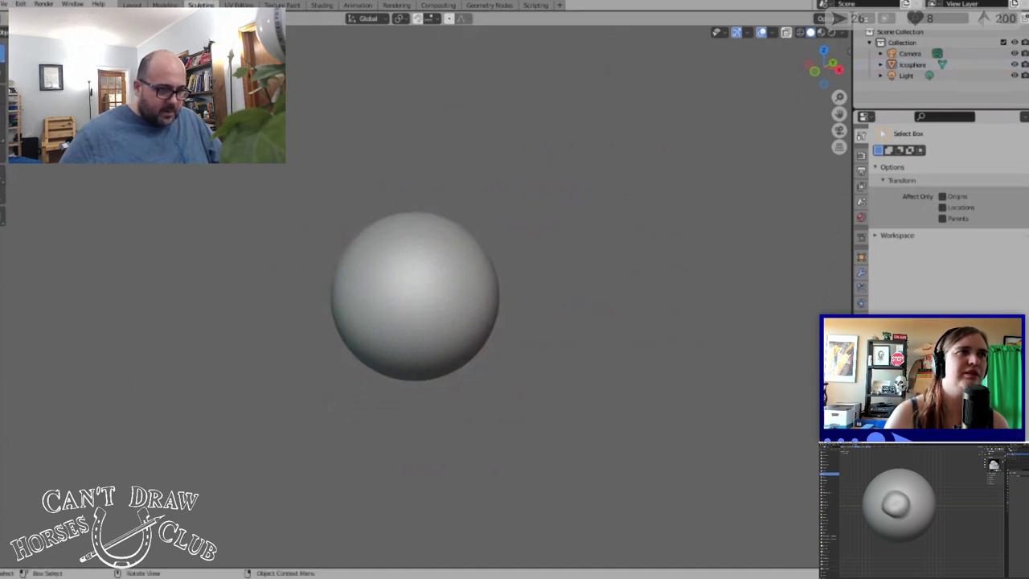
{"action": "left_click", "coordinate": [200, 5]}
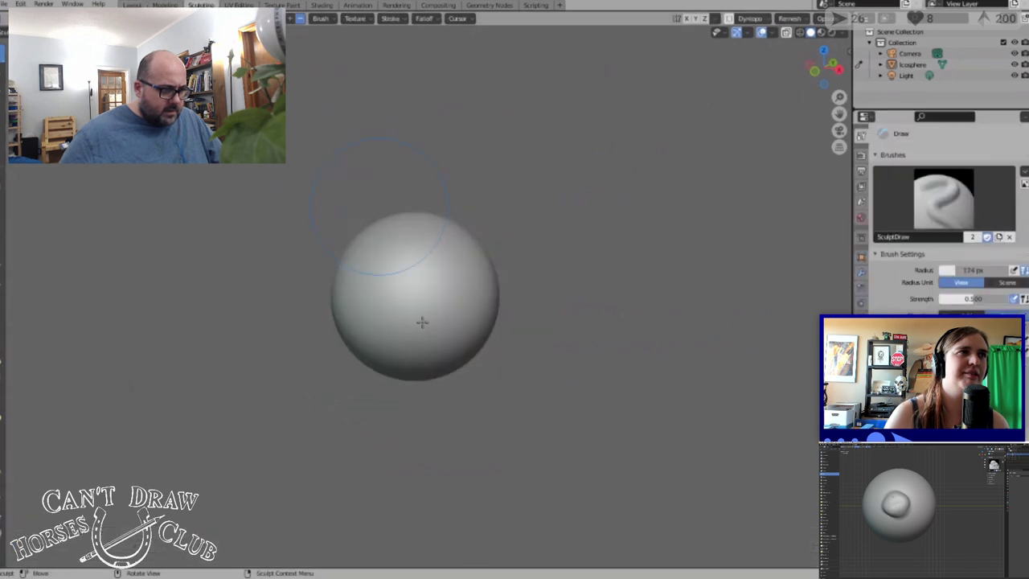
{"action": "left_click", "coordinate": [686, 18]}
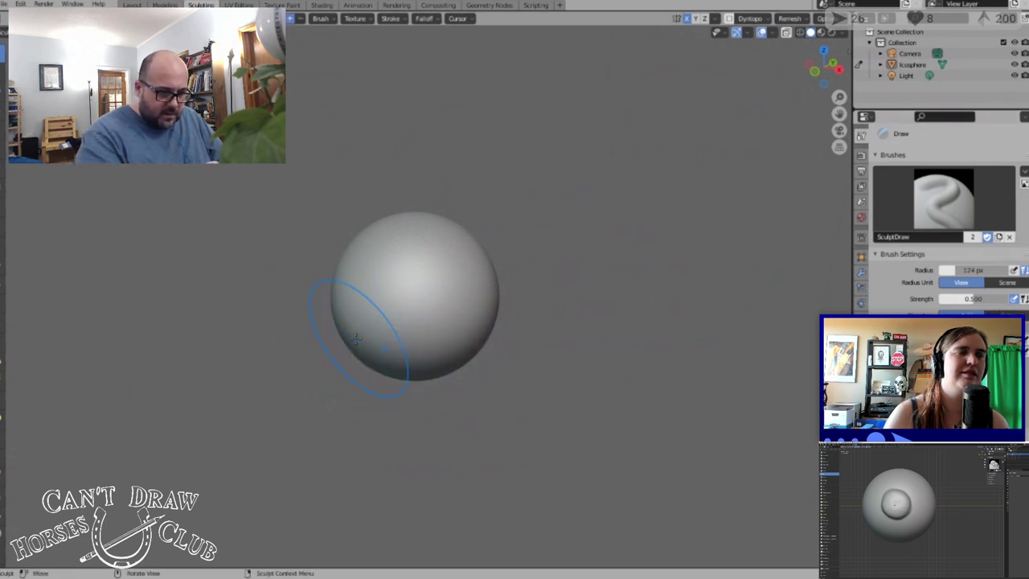
Build up the lower front of the sphere into a tapered snout with the Draw brush, from several angles
{"action": "mouse_move", "coordinate": [404, 350]}
{"action": "left_mouse_down"}
{"action": "mouse_move", "coordinate": [356, 351]}
{"action": "mouse_move", "coordinate": [421, 369]}
{"action": "mouse_move", "coordinate": [356, 368]}
{"action": "mouse_move", "coordinate": [367, 345]}
{"action": "mouse_move", "coordinate": [350, 404]}
{"action": "left_mouse_up"}
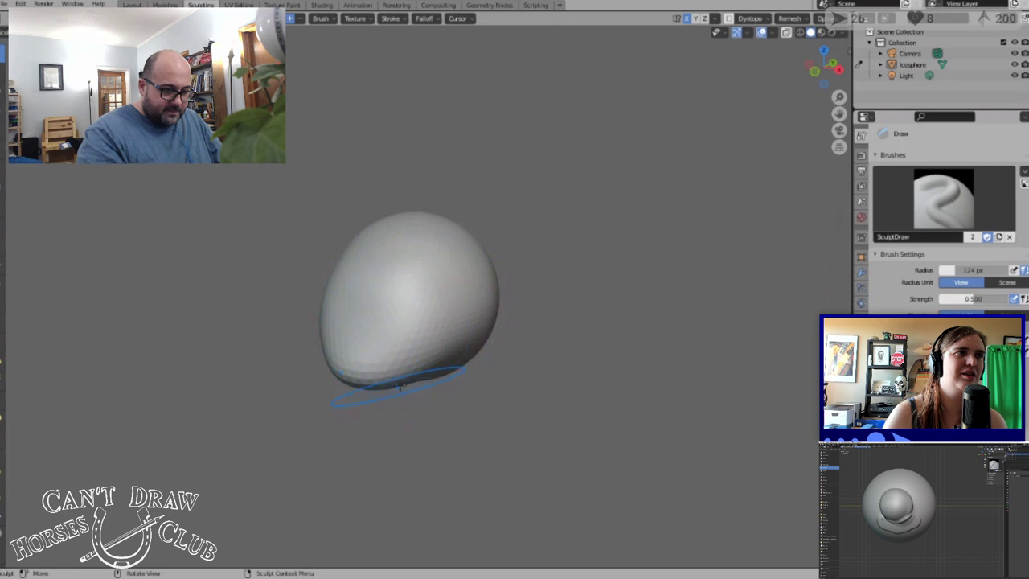
{"action": "middle_click_drag", "start_coordinate": [482, 222], "coordinate": [525, 257]}
{"action": "left_click_drag", "start_coordinate": [406, 366], "coordinate": [415, 367]}
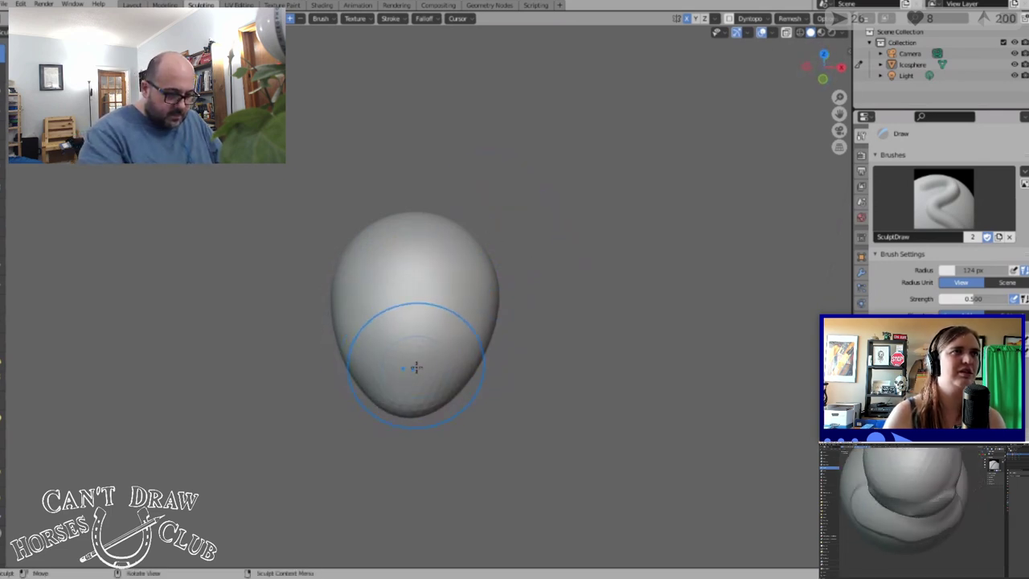
{"action": "mouse_move", "coordinate": [637, 252]}
{"action": "middle_mouse_down"}
{"action": "mouse_move", "coordinate": [611, 249]}
{"action": "mouse_move", "coordinate": [558, 188]}
{"action": "mouse_move", "coordinate": [530, 180]}
{"action": "mouse_move", "coordinate": [537, 219]}
{"action": "mouse_move", "coordinate": [514, 201]}
{"action": "mouse_move", "coordinate": [553, 135]}
{"action": "middle_mouse_up"}
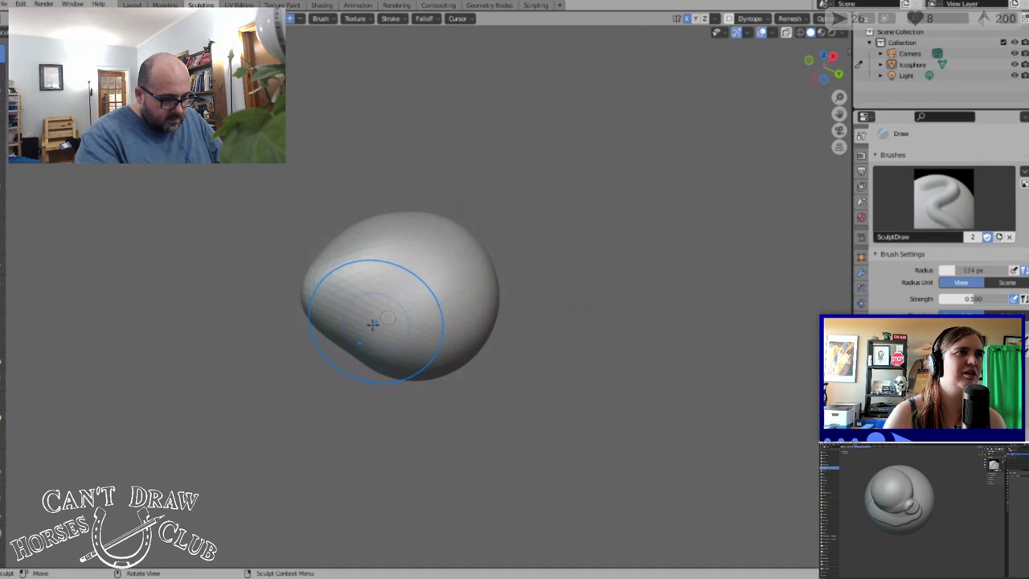
{"action": "mouse_move", "coordinate": [423, 303]}
{"action": "middle_mouse_down"}
{"action": "mouse_move", "coordinate": [446, 287]}
{"action": "mouse_move", "coordinate": [497, 426]}
{"action": "mouse_move", "coordinate": [469, 407]}
{"action": "mouse_move", "coordinate": [553, 420]}
{"action": "mouse_move", "coordinate": [514, 413]}
{"action": "mouse_move", "coordinate": [560, 408]}
{"action": "mouse_move", "coordinate": [541, 414]}
{"action": "middle_mouse_up"}
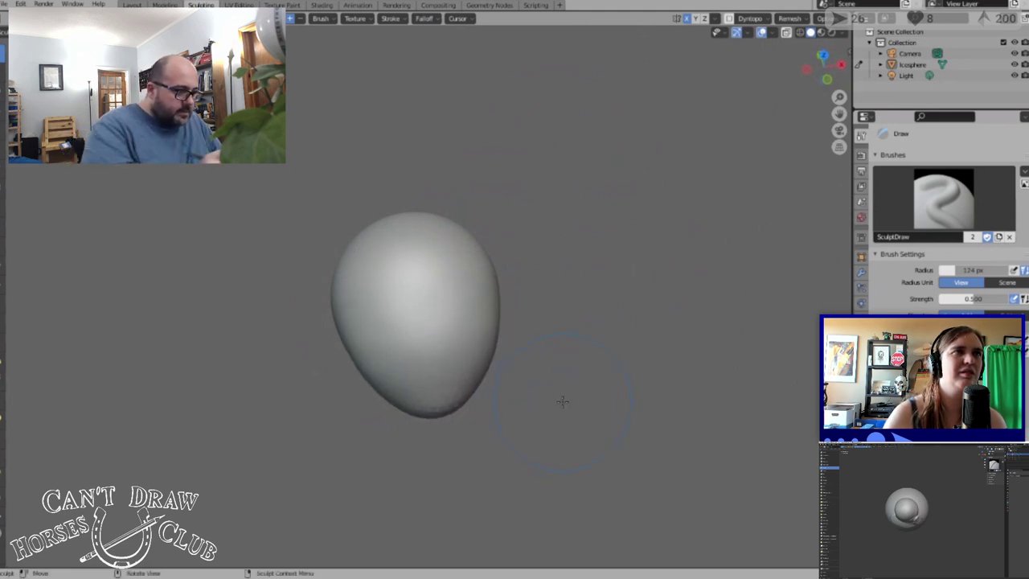
Flatten the sides and underside of the snout with the Flatten brush
{"action": "left_click", "coordinate": [2, 250]}
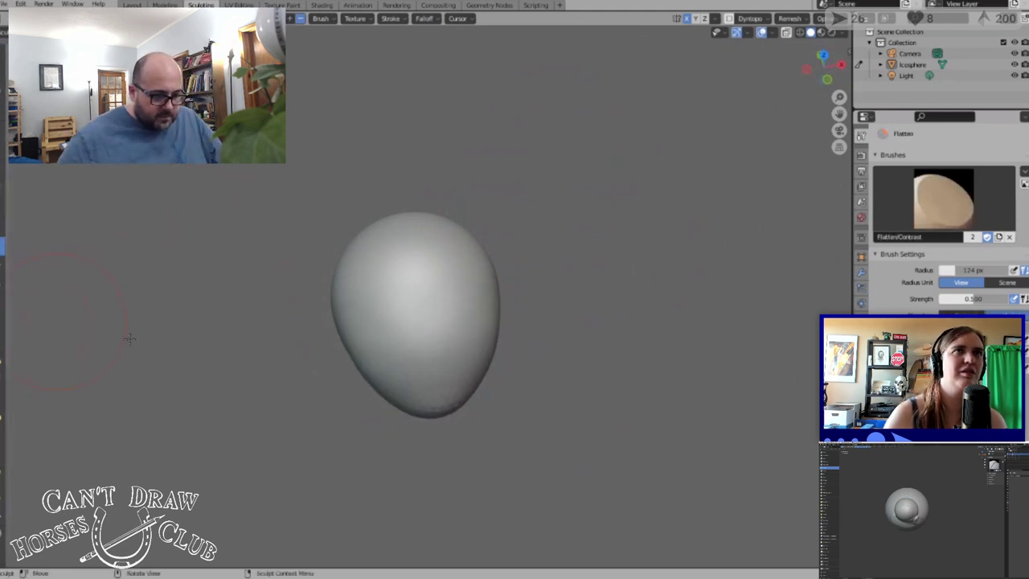
{"action": "middle_click_drag", "start_coordinate": [610, 385], "coordinate": [552, 367]}
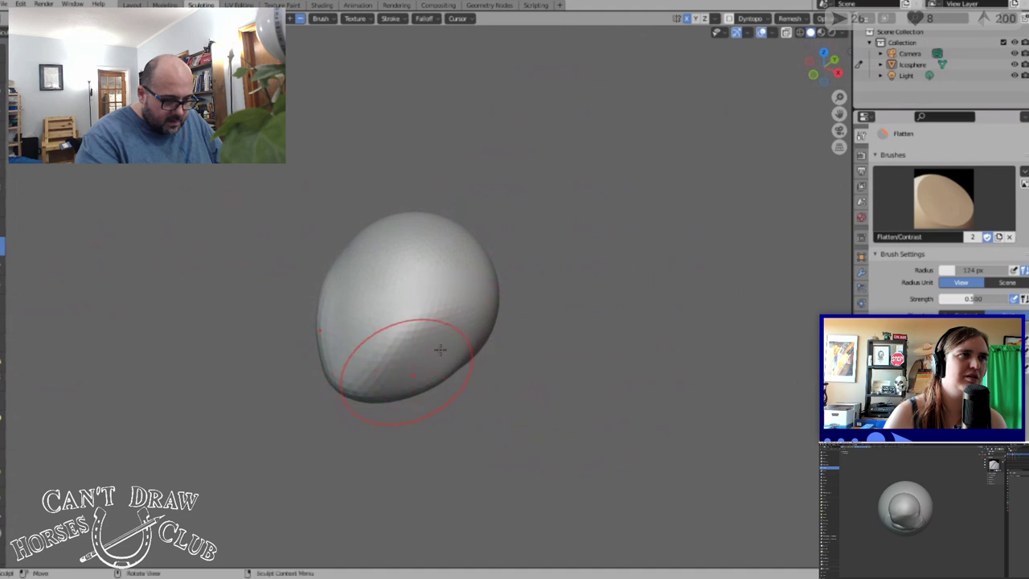
{"action": "middle_click_drag", "start_coordinate": [393, 378], "coordinate": [438, 407]}
{"action": "left_click_drag", "start_coordinate": [447, 391], "coordinate": [488, 331]}
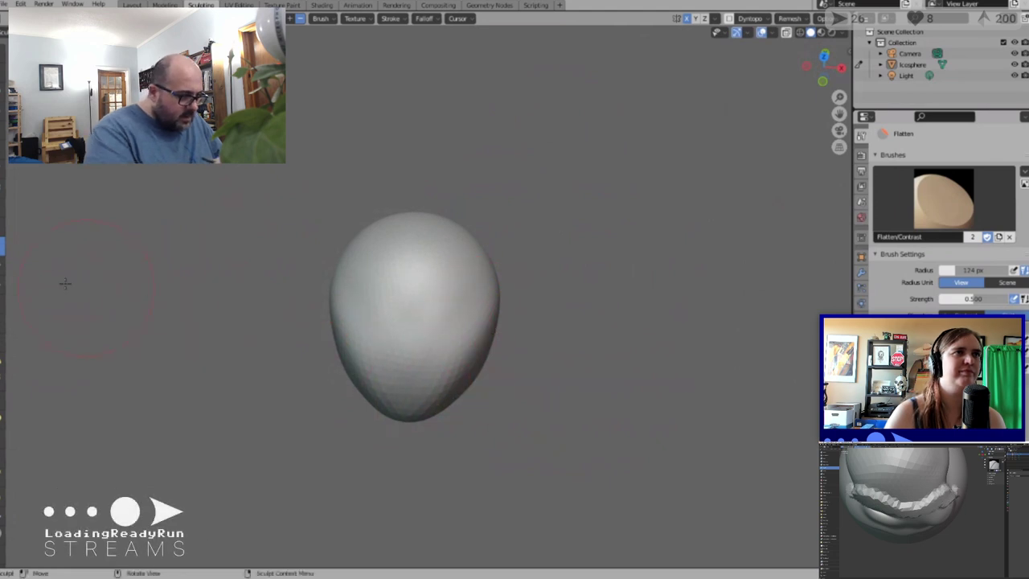
Push the surface along the lower cheeks and the side of the snout with the Thumb brush
{"action": "left_click", "coordinate": [5, 398]}
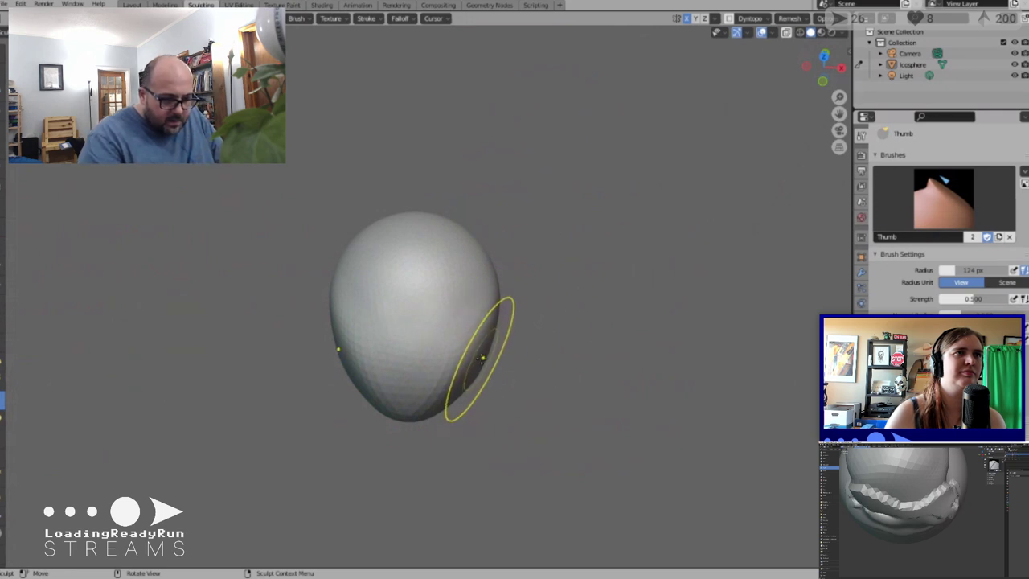
{"action": "mouse_move", "coordinate": [475, 366]}
{"action": "left_mouse_down"}
{"action": "mouse_move", "coordinate": [452, 393]}
{"action": "mouse_move", "coordinate": [482, 345]}
{"action": "mouse_move", "coordinate": [467, 335]}
{"action": "mouse_move", "coordinate": [475, 361]}
{"action": "left_mouse_up"}
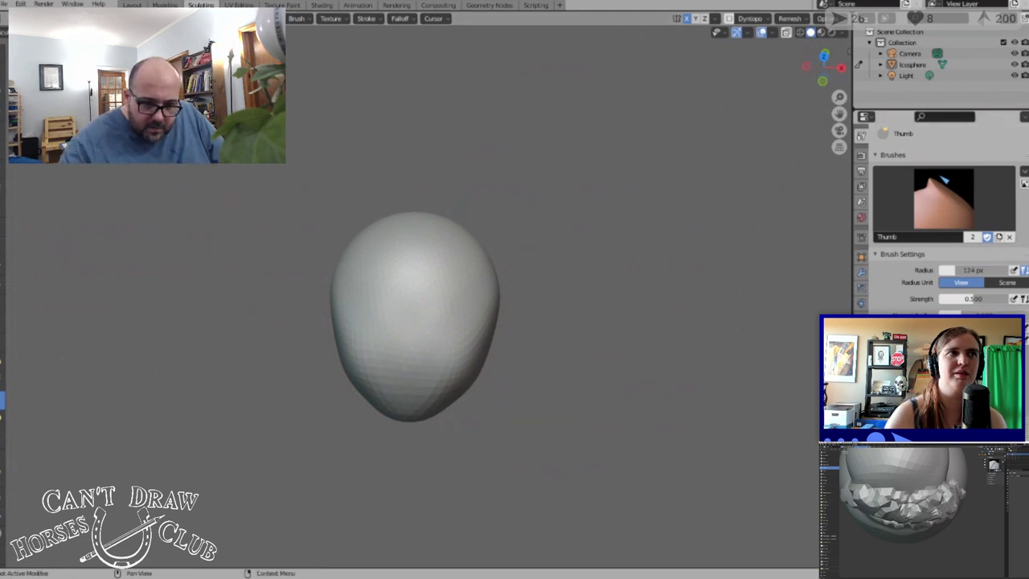
{"action": "mouse_move", "coordinate": [613, 153]}
{"action": "middle_mouse_down"}
{"action": "mouse_move", "coordinate": [650, 260]}
{"action": "mouse_move", "coordinate": [615, 237]}
{"action": "middle_mouse_up"}
{"action": "mouse_move", "coordinate": [423, 370]}
{"action": "left_mouse_down"}
{"action": "mouse_move", "coordinate": [427, 340]}
{"action": "mouse_move", "coordinate": [418, 356]}
{"action": "mouse_move", "coordinate": [436, 333]}
{"action": "mouse_move", "coordinate": [361, 313]}
{"action": "mouse_move", "coordinate": [367, 306]}
{"action": "left_mouse_up"}
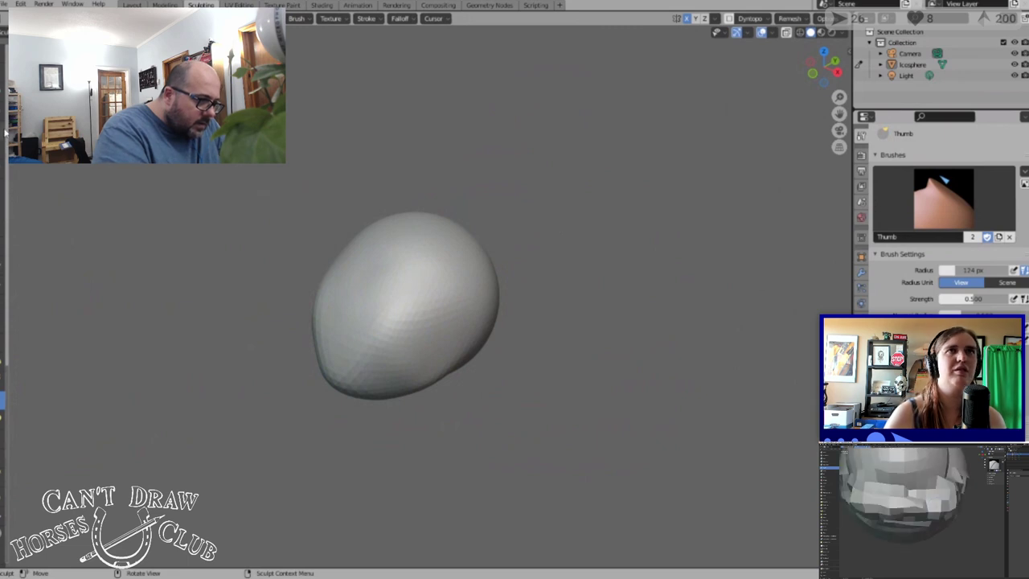
Carve a hollow into each side of the snout with the Draw brush, smooth its edge and build up the snout's tip
{"action": "left_click", "coordinate": [4, 53]}
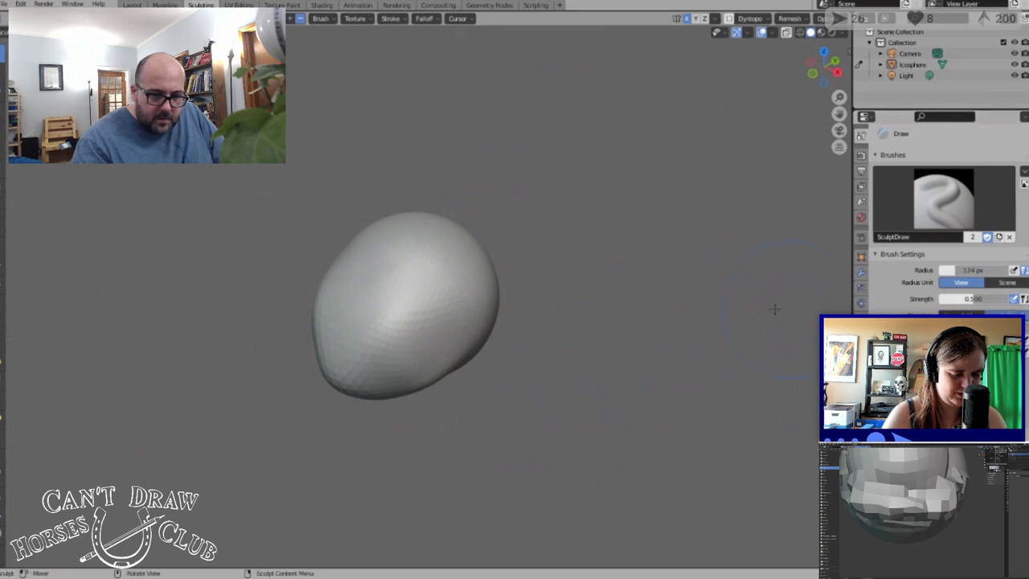
{"action": "mouse_move", "coordinate": [385, 368]}
{"action": "left_mouse_down"}
{"action": "mouse_move", "coordinate": [437, 345]}
{"action": "mouse_move", "coordinate": [443, 353]}
{"action": "left_mouse_up"}
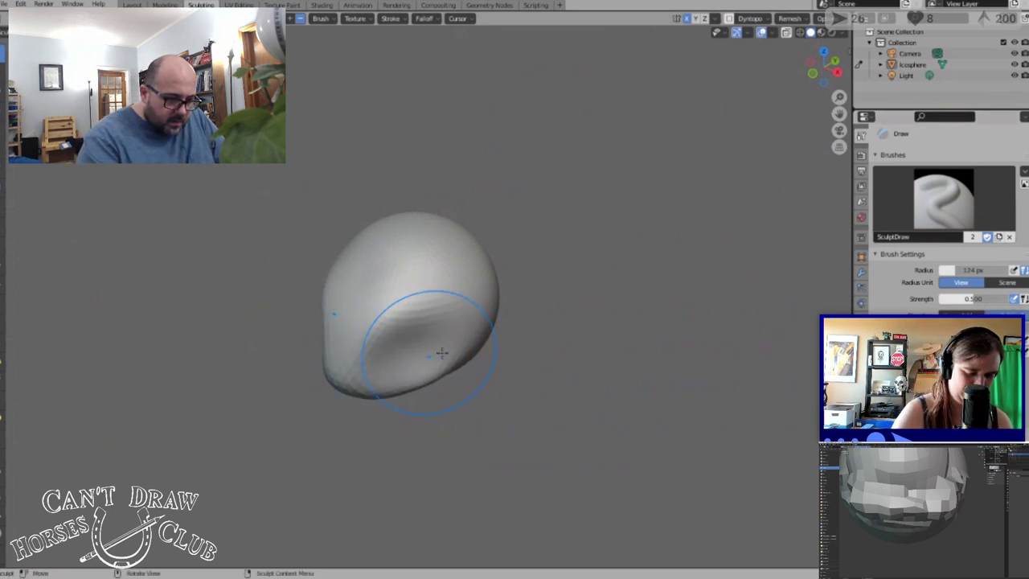
{"action": "mouse_move", "coordinate": [497, 317]}
{"action": "middle_mouse_down"}
{"action": "mouse_move", "coordinate": [482, 295]}
{"action": "mouse_move", "coordinate": [546, 344]}
{"action": "mouse_move", "coordinate": [475, 308]}
{"action": "mouse_move", "coordinate": [492, 320]}
{"action": "middle_mouse_up"}
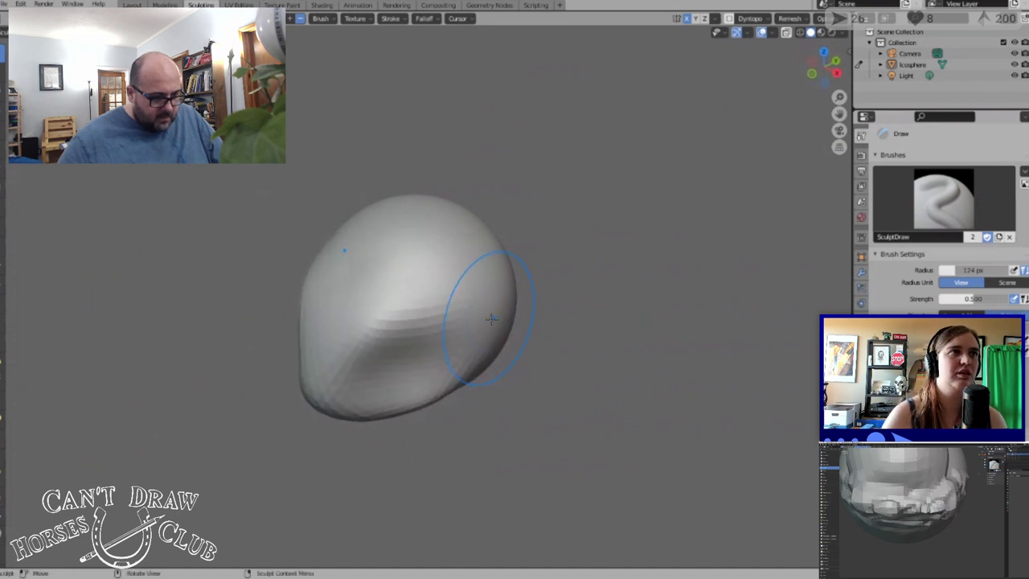
{"action": "key", "text": "ctrl+z"}
{"action": "left_click_drag", "start_coordinate": [402, 379], "coordinate": [415, 379]}
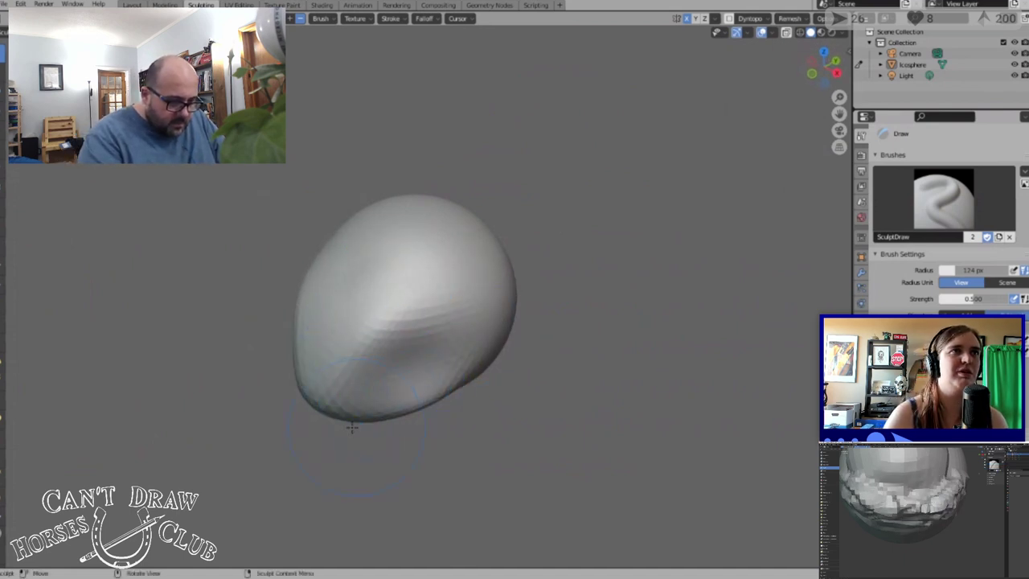
{"action": "left_click_drag", "start_coordinate": [339, 410], "coordinate": [391, 384], "text": "shift"}
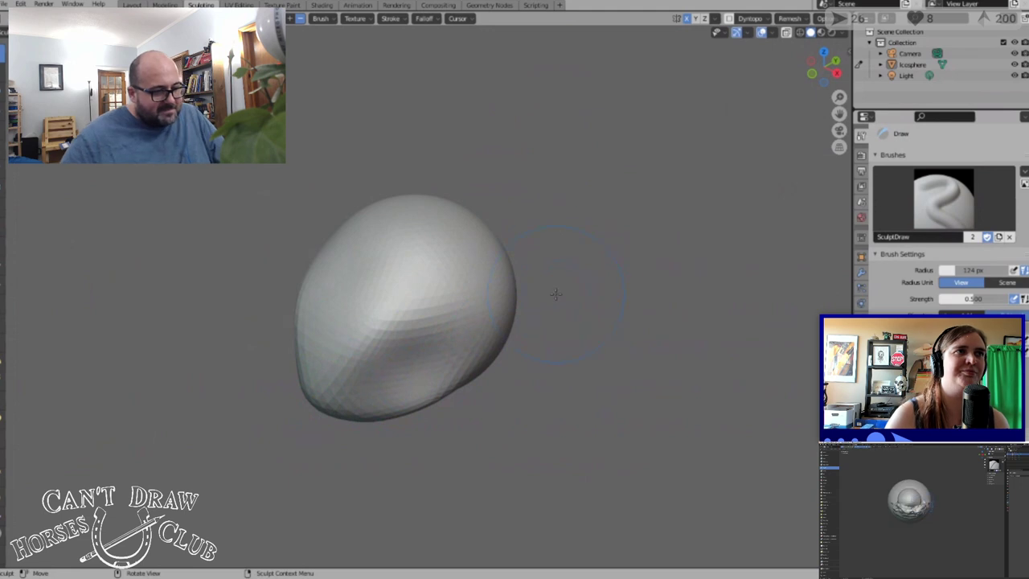
{"action": "mouse_move", "coordinate": [554, 292]}
{"action": "middle_mouse_down"}
{"action": "mouse_move", "coordinate": [632, 294]}
{"action": "mouse_move", "coordinate": [621, 293]}
{"action": "middle_mouse_up"}
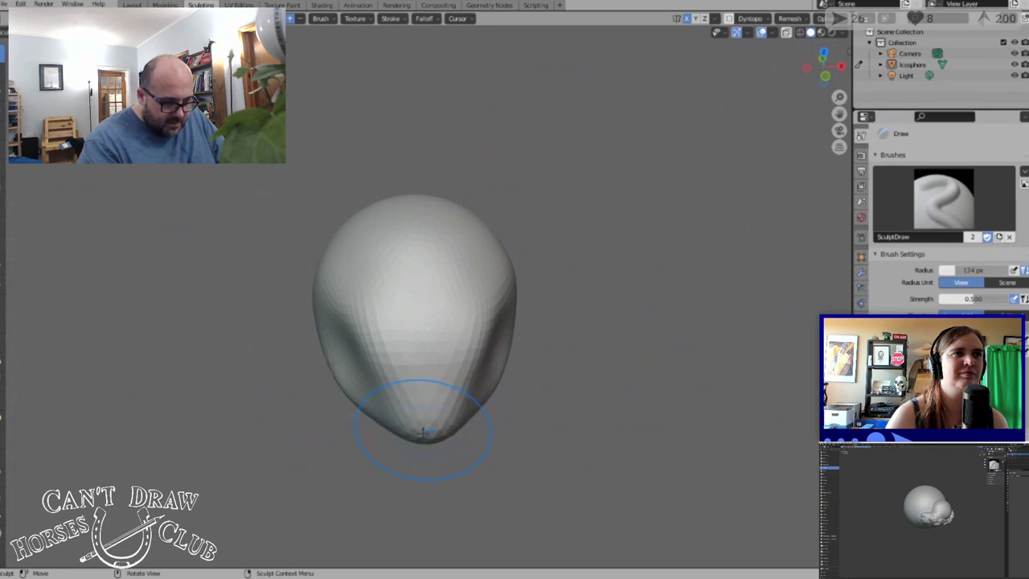
{"action": "left_click_drag", "start_coordinate": [423, 433], "coordinate": [431, 438]}
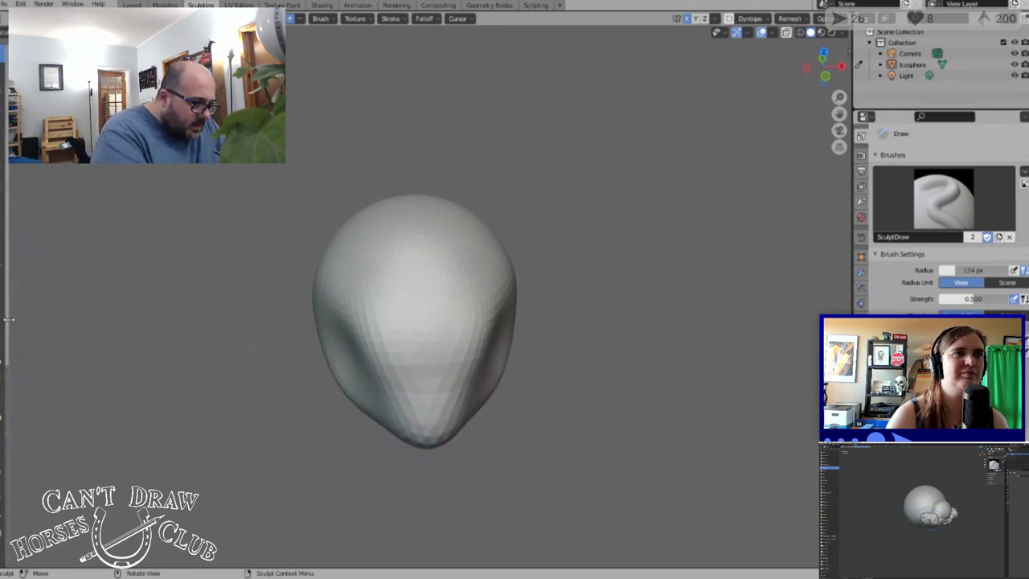
Flatten the snout's tip and sides with the Flatten brush at strength 0.641, and switch back to the Draw brush
{"action": "left_click", "coordinate": [4, 248]}
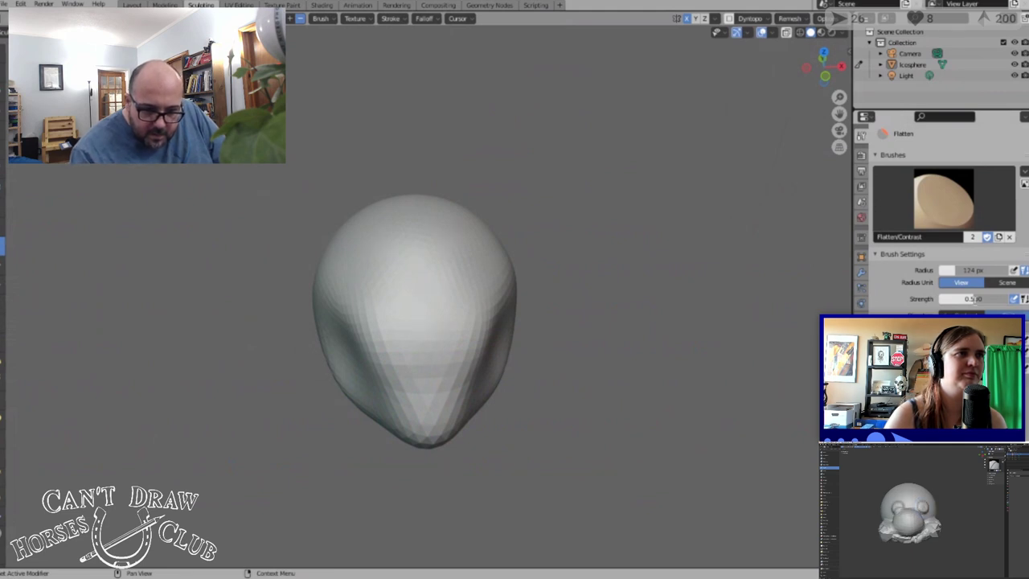
{"action": "left_click_drag", "start_coordinate": [991, 304], "coordinate": [994, 304]}
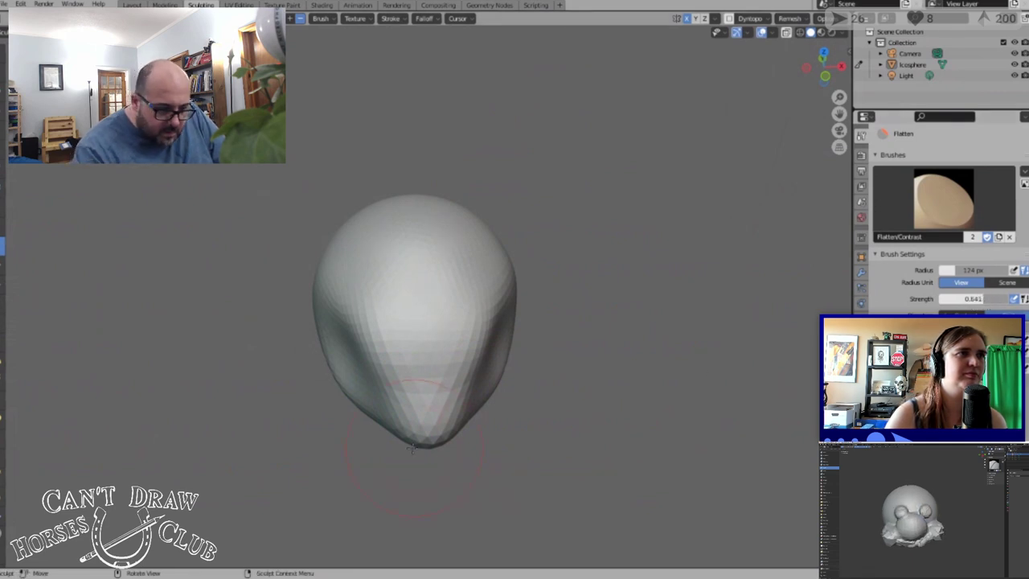
{"action": "mouse_move", "coordinate": [430, 435]}
{"action": "left_mouse_down"}
{"action": "mouse_move", "coordinate": [440, 447]}
{"action": "mouse_move", "coordinate": [419, 452]}
{"action": "mouse_move", "coordinate": [441, 439]}
{"action": "left_mouse_up"}
{"action": "middle_click_drag", "start_coordinate": [636, 387], "coordinate": [553, 378]}
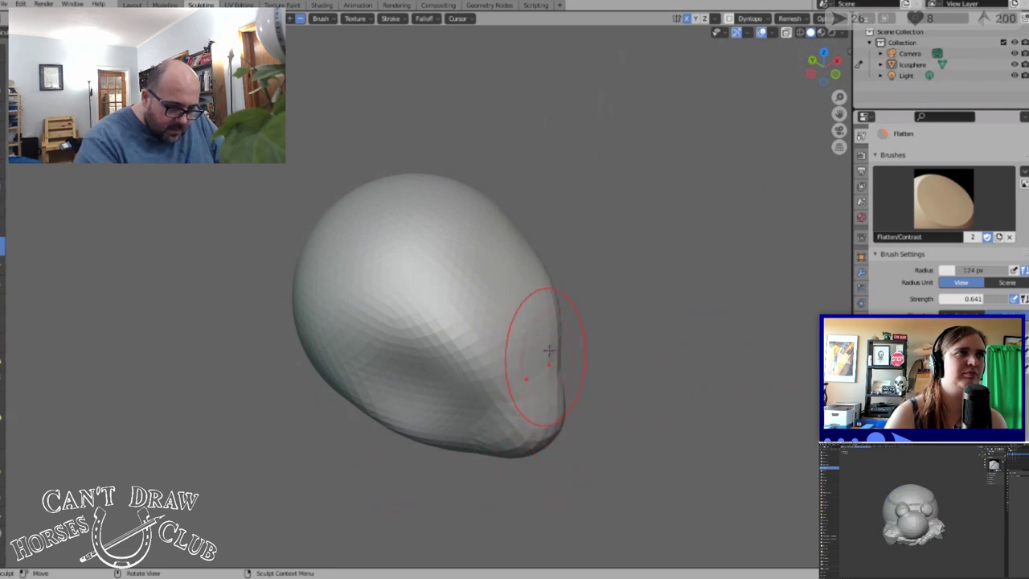
{"action": "mouse_move", "coordinate": [471, 403]}
{"action": "left_mouse_down"}
{"action": "mouse_move", "coordinate": [386, 356]}
{"action": "mouse_move", "coordinate": [466, 382]}
{"action": "left_mouse_up"}
{"action": "middle_click_drag", "start_coordinate": [593, 292], "coordinate": [537, 305]}
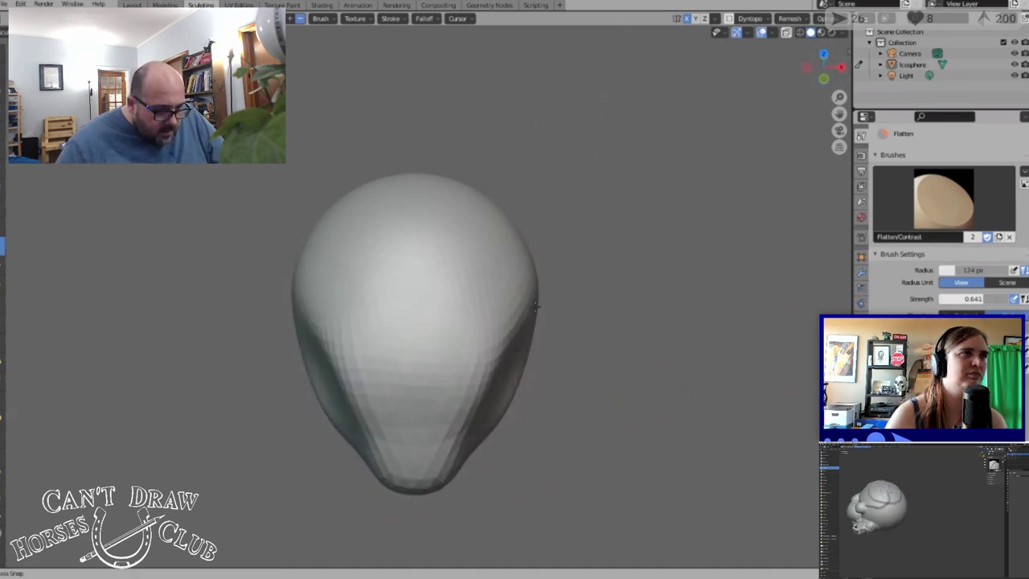
{"action": "left_click", "coordinate": [2, 54]}
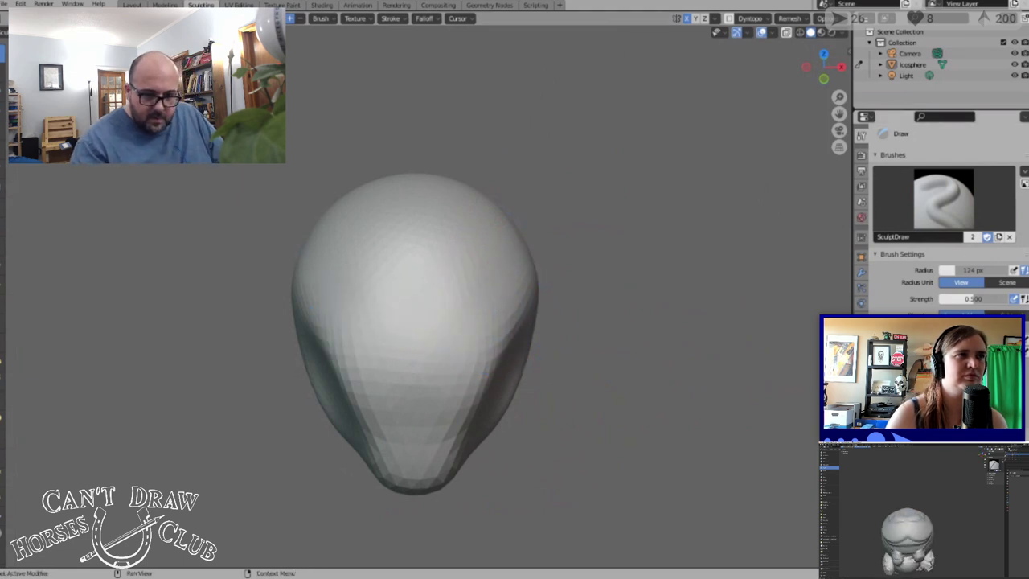
Carve an eye socket into each side of the face with the Draw brush set to subtract, and smooth the sockets
{"action": "left_click", "coordinate": [1005, 316]}
{"action": "mouse_move", "coordinate": [480, 315]}
{"action": "left_mouse_down"}
{"action": "mouse_move", "coordinate": [508, 306]}
{"action": "mouse_move", "coordinate": [501, 318]}
{"action": "mouse_move", "coordinate": [487, 308]}
{"action": "mouse_move", "coordinate": [501, 305]}
{"action": "mouse_move", "coordinate": [413, 314]}
{"action": "mouse_move", "coordinate": [507, 302]}
{"action": "left_mouse_up"}
{"action": "key", "text": "ctrl+z"}
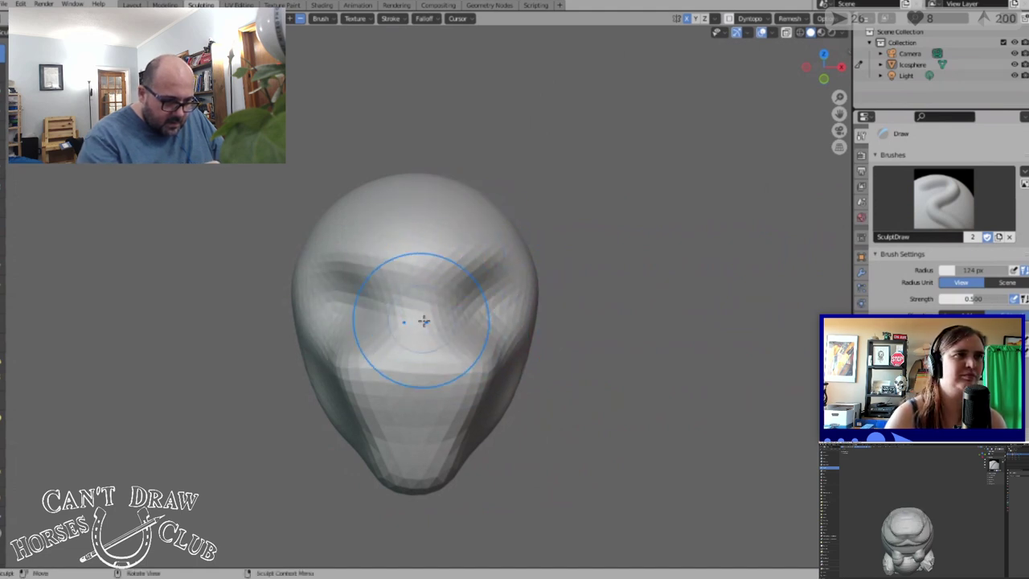
{"action": "left_click_drag", "start_coordinate": [423, 321], "coordinate": [431, 311]}
{"action": "mouse_move", "coordinate": [694, 254]}
{"action": "middle_mouse_down"}
{"action": "mouse_move", "coordinate": [632, 236]}
{"action": "mouse_move", "coordinate": [635, 247]}
{"action": "middle_mouse_up"}
{"action": "mouse_move", "coordinate": [370, 285]}
{"action": "left_mouse_down", "text": "shift"}
{"action": "mouse_move", "coordinate": [477, 328]}
{"action": "mouse_move", "coordinate": [484, 319]}
{"action": "mouse_move", "coordinate": [416, 345]}
{"action": "mouse_move", "coordinate": [430, 325]}
{"action": "mouse_move", "coordinate": [459, 322]}
{"action": "mouse_move", "coordinate": [402, 324]}
{"action": "mouse_move", "coordinate": [503, 314]}
{"action": "mouse_move", "coordinate": [466, 318]}
{"action": "mouse_move", "coordinate": [547, 265]}
{"action": "mouse_move", "coordinate": [544, 334]}
{"action": "left_mouse_up", "text": "shift"}
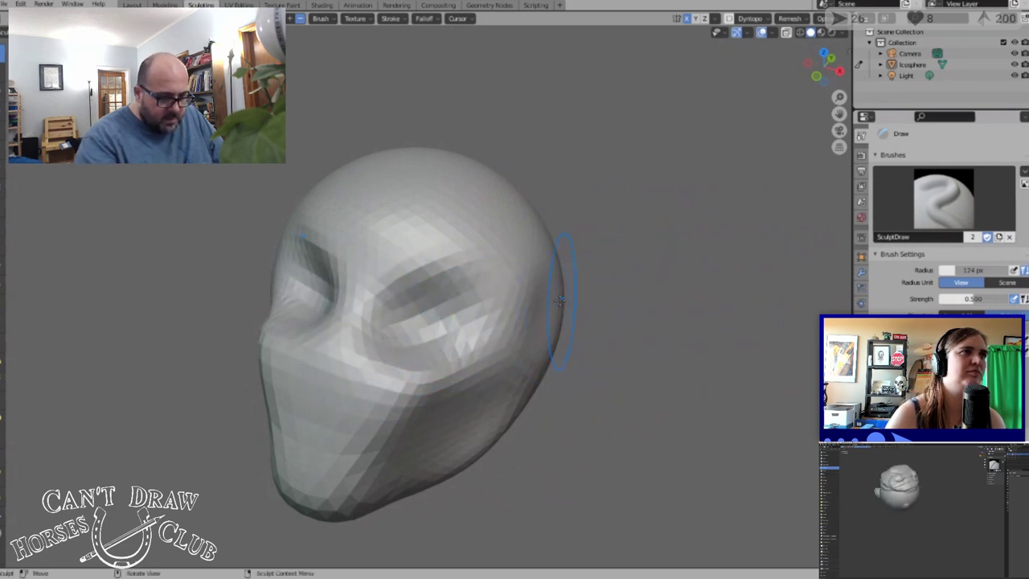
Carve a mirrored hollow down each side of the head behind the eye sockets with the subtracting Draw brush
{"action": "left_click_drag", "start_coordinate": [559, 299], "coordinate": [543, 367]}
{"action": "left_click_drag", "start_coordinate": [575, 323], "coordinate": [507, 404]}
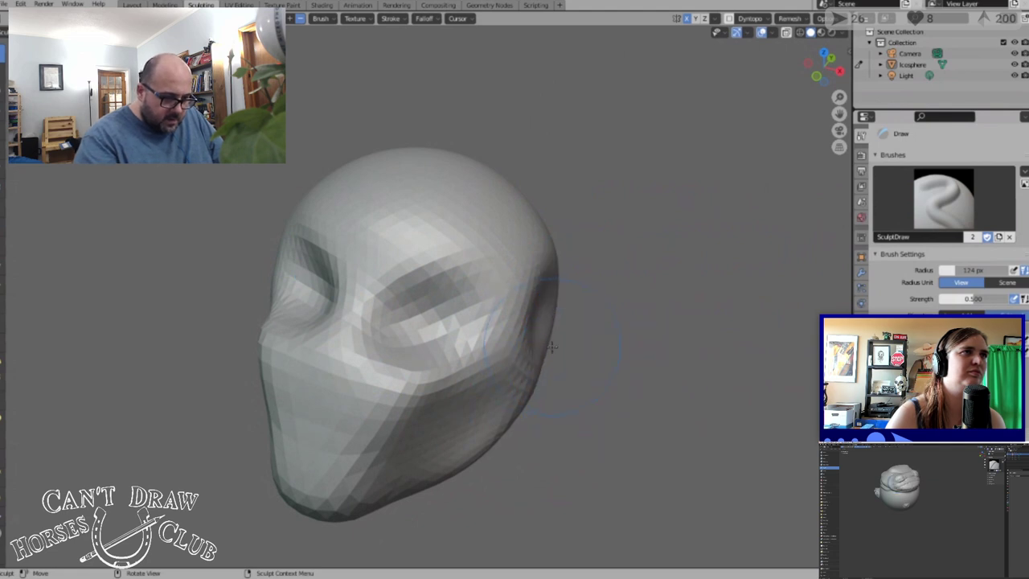
{"action": "left_click_drag", "start_coordinate": [551, 347], "coordinate": [518, 414]}
{"action": "left_click_drag", "start_coordinate": [540, 367], "coordinate": [505, 434]}
{"action": "mouse_move", "coordinate": [553, 318]}
{"action": "left_mouse_down"}
{"action": "mouse_move", "coordinate": [531, 385]}
{"action": "mouse_move", "coordinate": [566, 263]}
{"action": "left_mouse_up"}
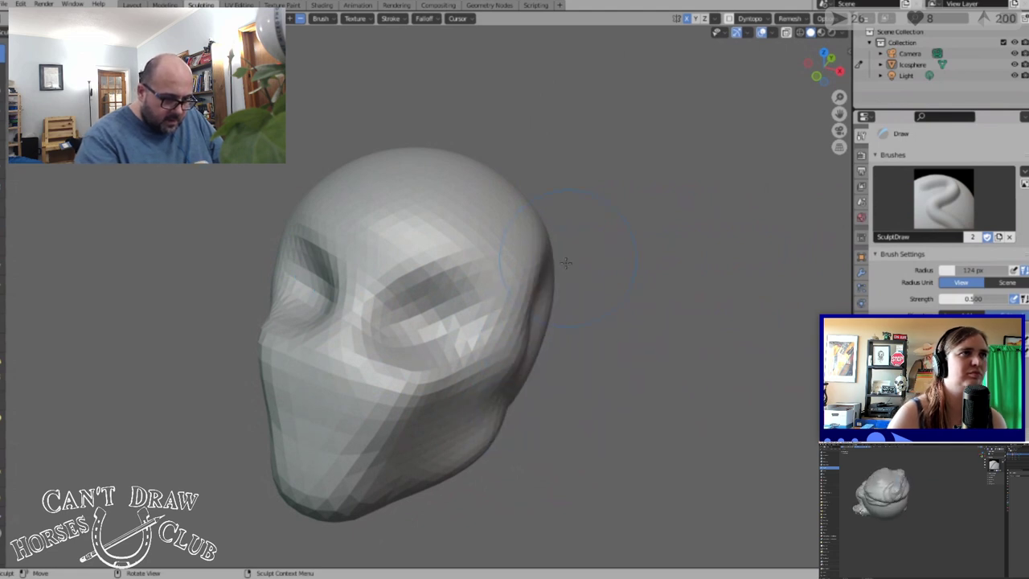
Build up the base of a nose below the eye sockets with the Clay Strips brush at a 70 px radius
{"action": "mouse_move", "coordinate": [612, 254]}
{"action": "middle_mouse_down"}
{"action": "mouse_move", "coordinate": [526, 230]}
{"action": "mouse_move", "coordinate": [598, 248]}
{"action": "mouse_move", "coordinate": [673, 294]}
{"action": "mouse_move", "coordinate": [652, 261]}
{"action": "mouse_move", "coordinate": [695, 254]}
{"action": "middle_mouse_up"}
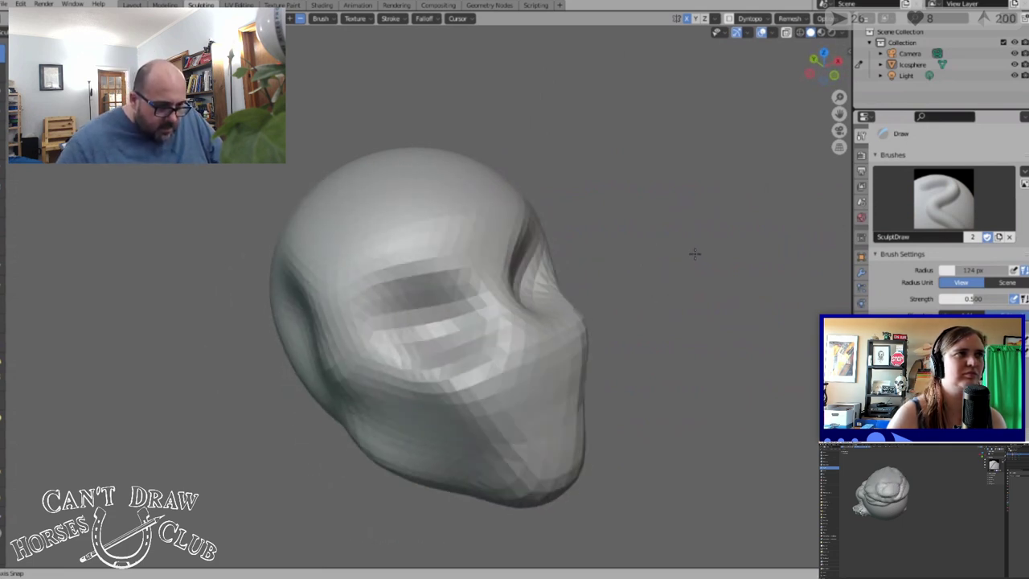
{"action": "key", "text": "c"}
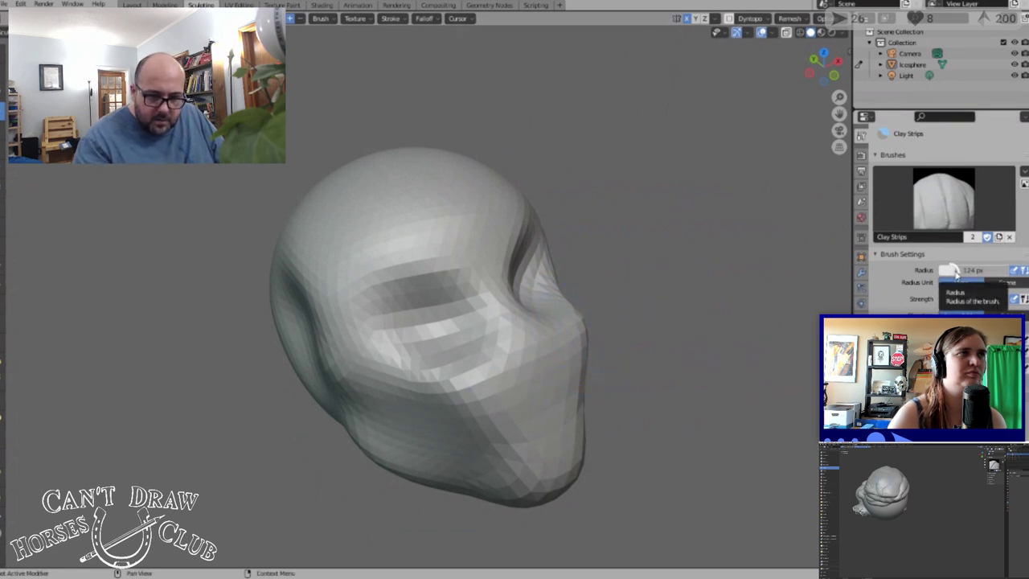
{"action": "right_click", "coordinate": [955, 275]}
{"action": "key", "text": "Escape"}
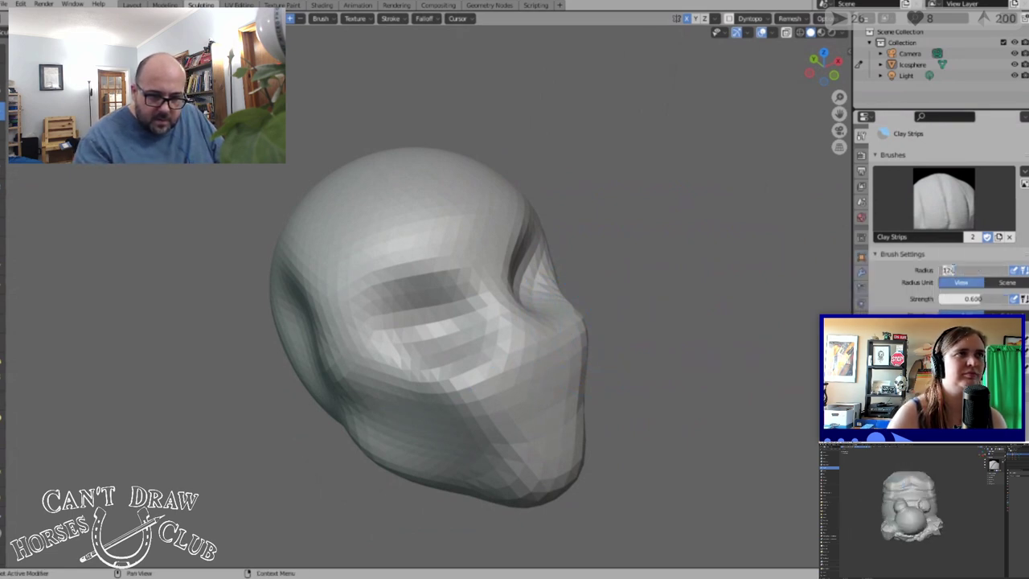
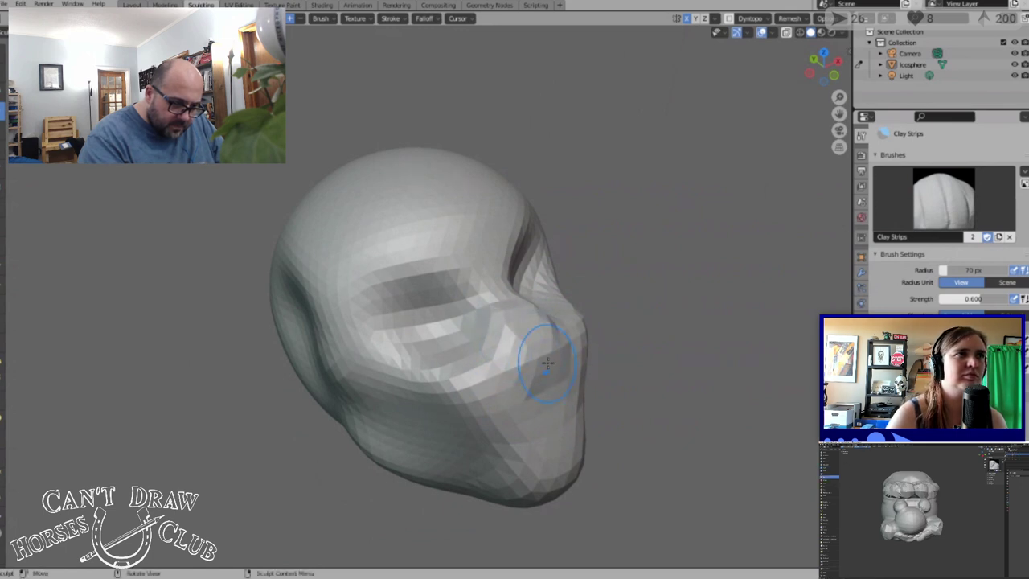
{"action": "left_click_drag", "start_coordinate": [517, 309], "coordinate": [545, 360]}
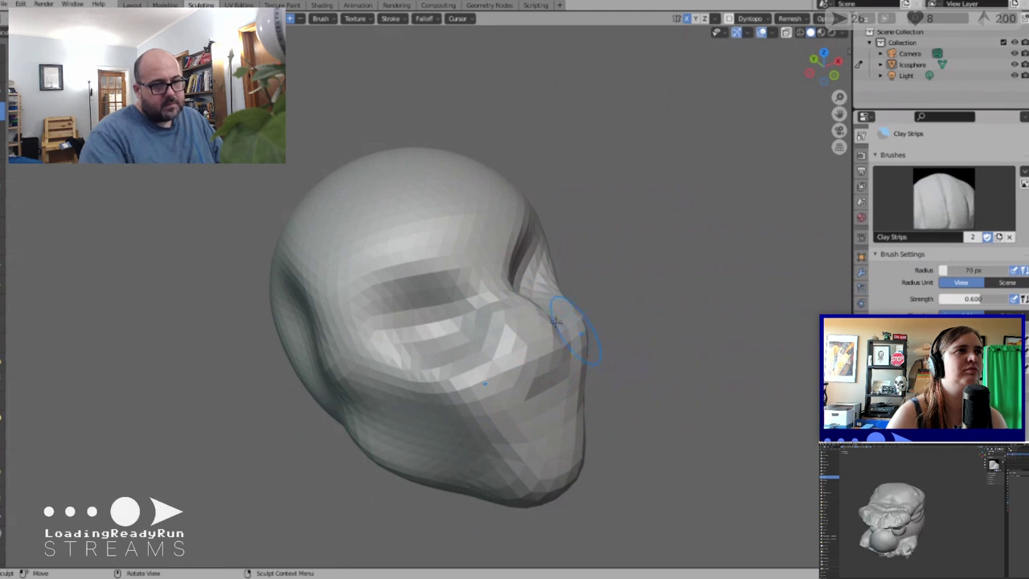
Switch to the Snake Hook brush, undo its mirrored pull on the nose and turn off X mirroring
{"action": "left_click", "coordinate": [5, 380]}
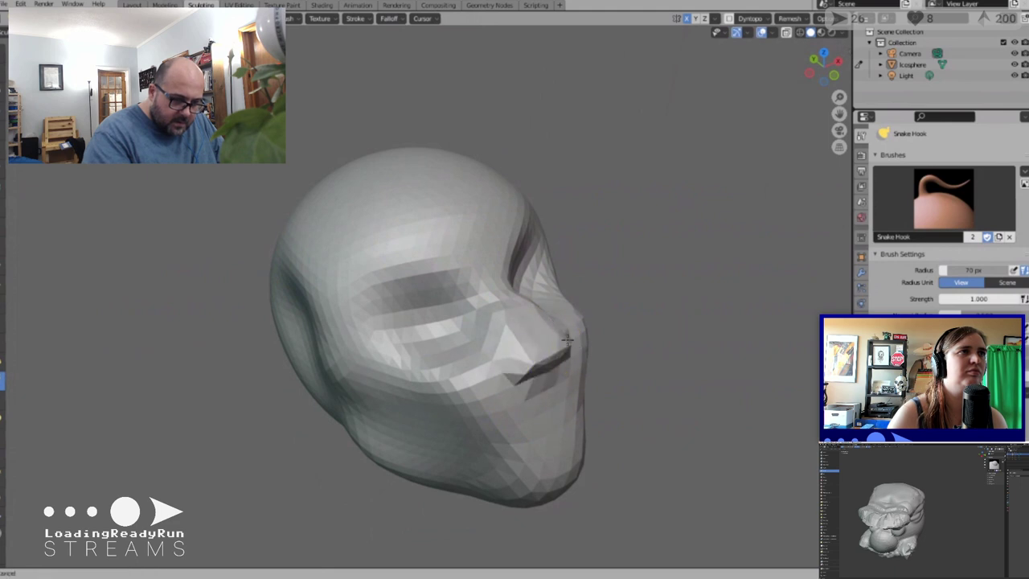
{"action": "key", "text": "ctrl+z"}
{"action": "left_click", "coordinate": [687, 19]}
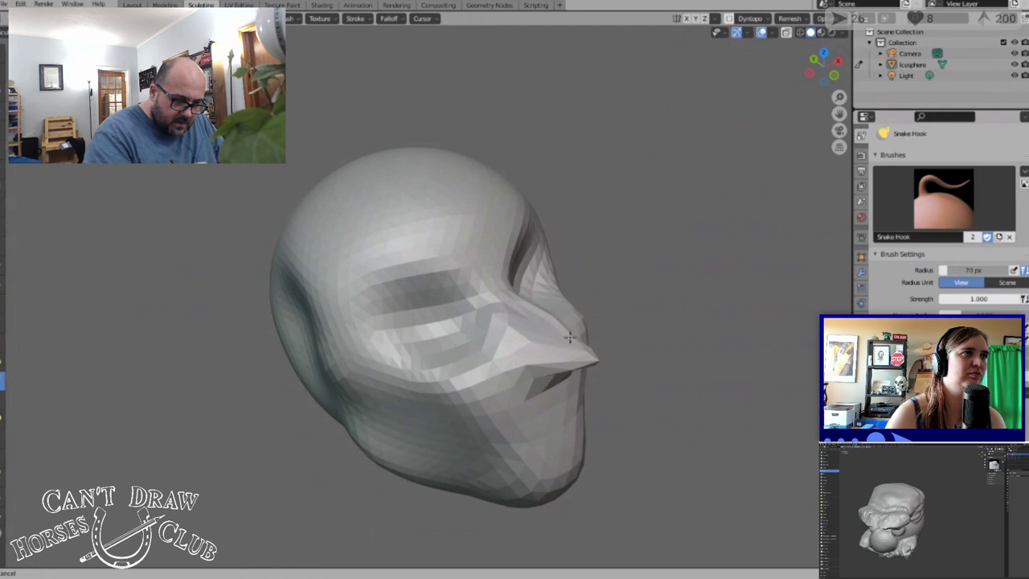
Try to pull the nose out into a long spike with the unmirrored Snake Hook brush
{"action": "mouse_move", "coordinate": [538, 325]}
{"action": "left_mouse_down"}
{"action": "mouse_move", "coordinate": [603, 357]}
{"action": "mouse_move", "coordinate": [603, 389]}
{"action": "left_mouse_up"}
{"action": "key", "text": "ctrl+z"}
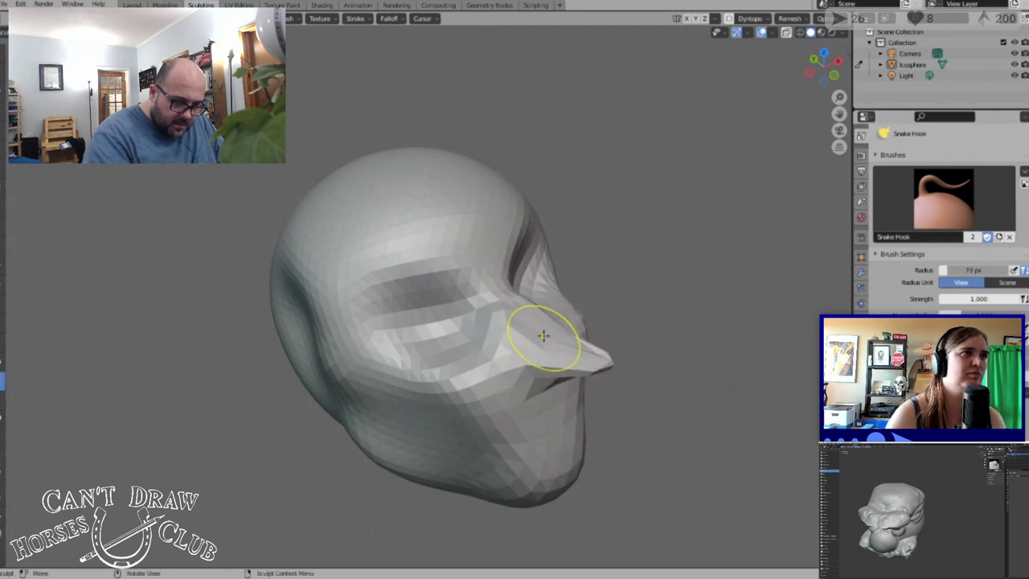
{"action": "key", "text": "ctrl+z"}
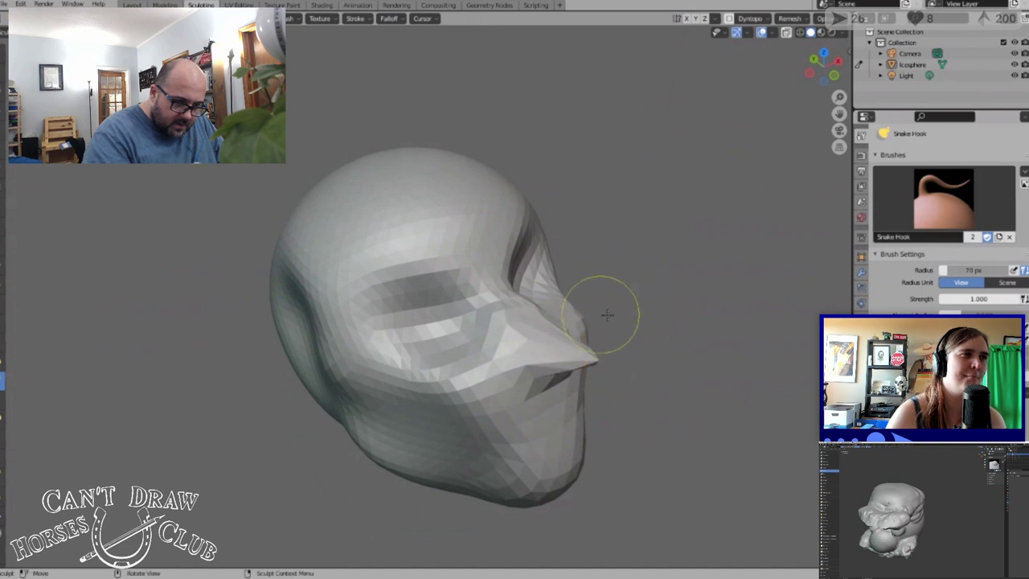
{"action": "mouse_move", "coordinate": [528, 329]}
{"action": "left_mouse_down"}
{"action": "mouse_move", "coordinate": [603, 360]}
{"action": "mouse_move", "coordinate": [641, 362]}
{"action": "left_mouse_up"}
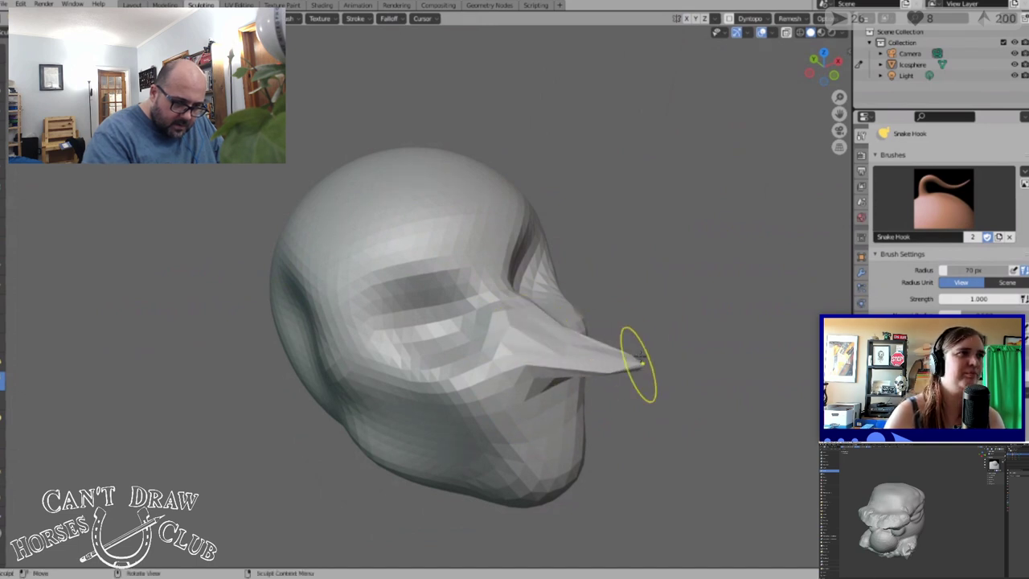
Try to swing the crooked nose spike towards the centre of the face with the Pose brush
{"action": "middle_click_drag", "start_coordinate": [641, 359], "coordinate": [595, 257]}
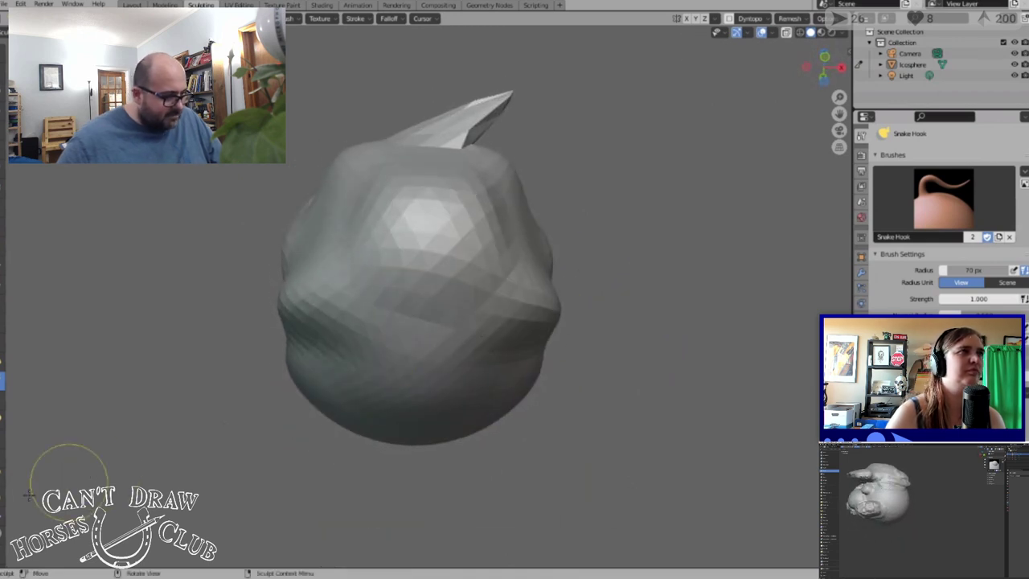
{"action": "left_click", "coordinate": [2, 419]}
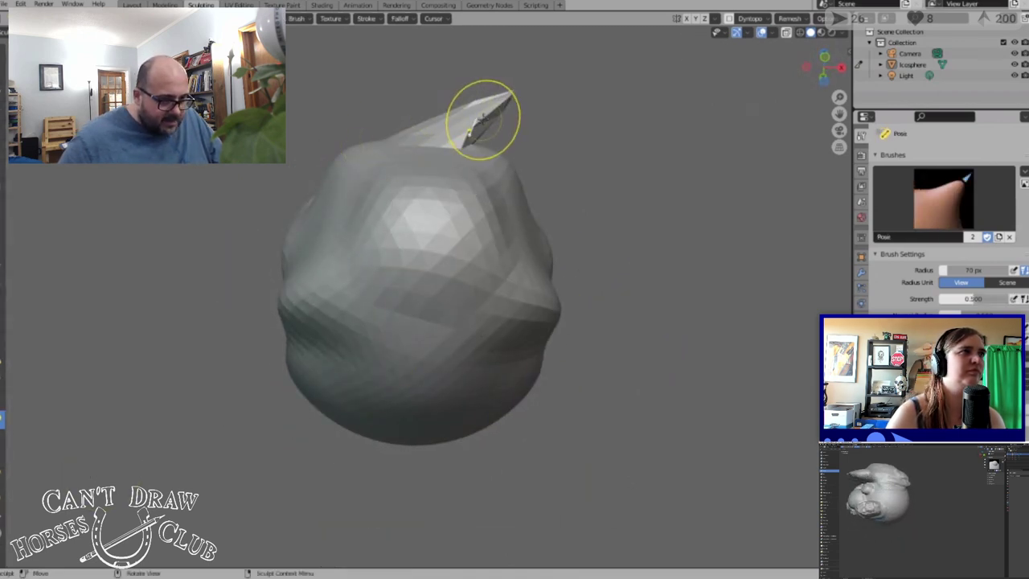
{"action": "left_click_drag", "start_coordinate": [483, 119], "coordinate": [453, 94]}
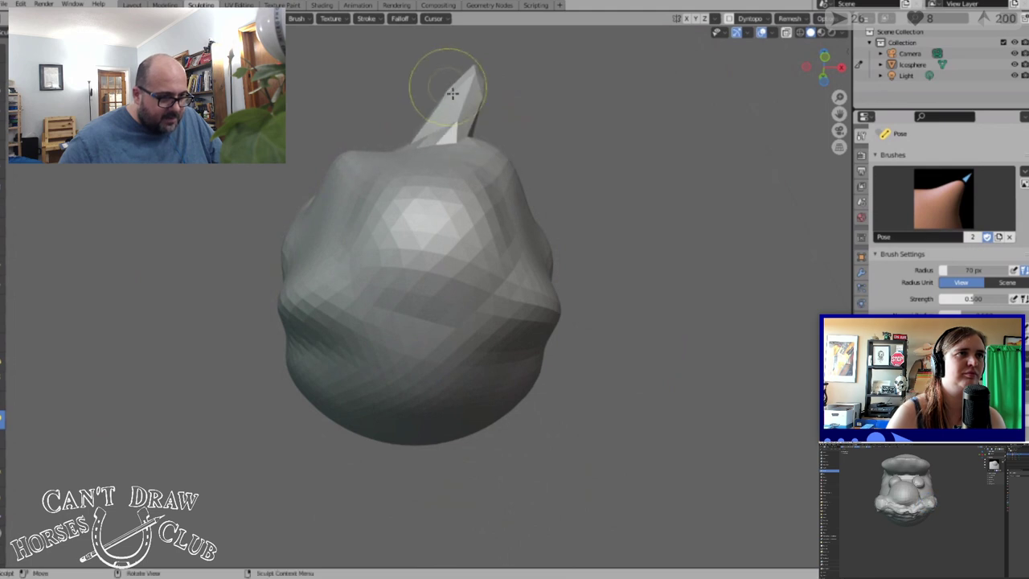
{"action": "middle_click_drag", "start_coordinate": [452, 93], "coordinate": [481, 257]}
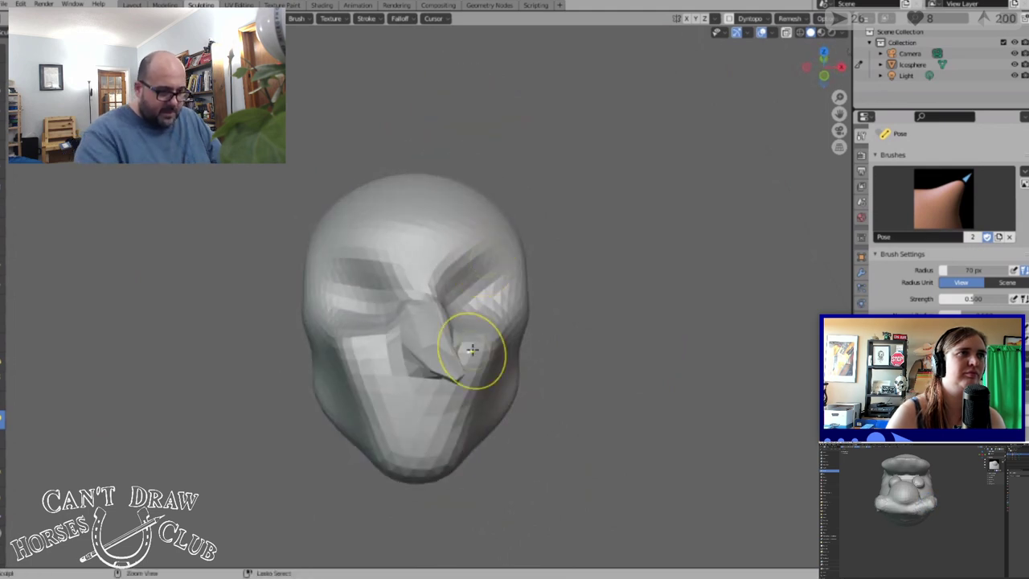
{"action": "left_click_drag", "start_coordinate": [472, 347], "coordinate": [463, 341]}
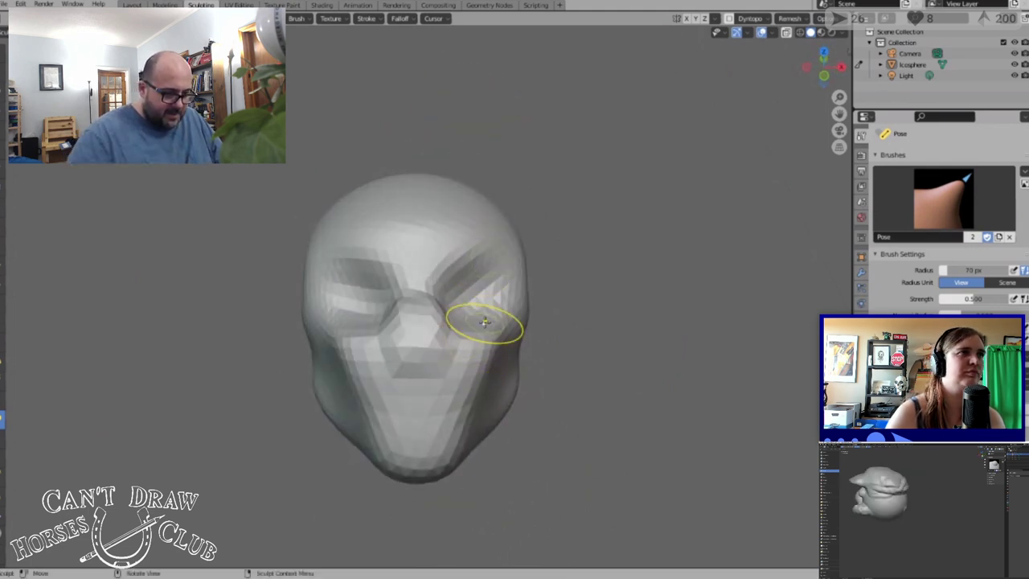
Try to pull the nose forward from the side of the head with the Snake Hook brush, and undo it
{"action": "mouse_move", "coordinate": [485, 322]}
{"action": "middle_mouse_down"}
{"action": "mouse_move", "coordinate": [429, 362]}
{"action": "mouse_move", "coordinate": [419, 322]}
{"action": "mouse_move", "coordinate": [402, 320]}
{"action": "mouse_move", "coordinate": [409, 303]}
{"action": "middle_mouse_up"}
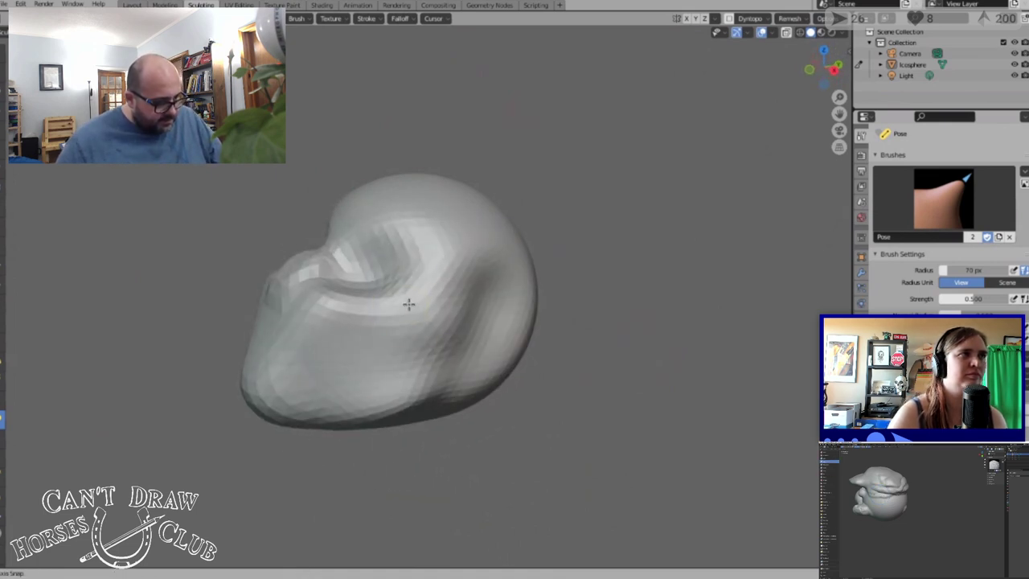
{"action": "left_click", "coordinate": [5, 383]}
{"action": "mouse_move", "coordinate": [277, 276]}
{"action": "left_mouse_down"}
{"action": "mouse_move", "coordinate": [230, 281]}
{"action": "mouse_move", "coordinate": [211, 229]}
{"action": "mouse_move", "coordinate": [195, 240]}
{"action": "left_mouse_up"}
{"action": "mouse_move", "coordinate": [201, 241]}
{"action": "middle_mouse_down"}
{"action": "mouse_move", "coordinate": [295, 248]}
{"action": "mouse_move", "coordinate": [328, 322]}
{"action": "mouse_move", "coordinate": [227, 259]}
{"action": "middle_mouse_up"}
{"action": "key", "text": "ctrl+z"}
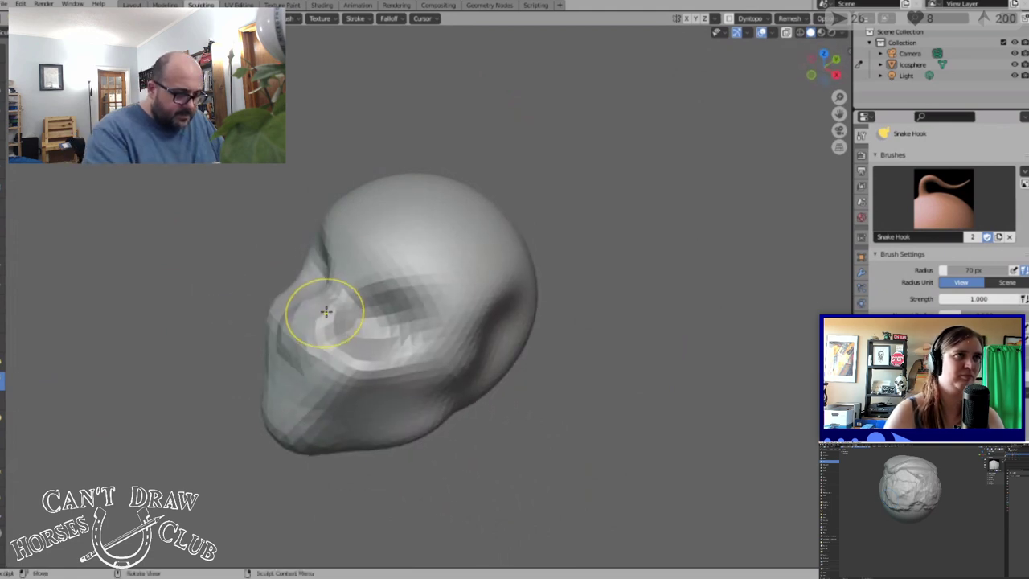
Try to pull a long pointed nose straight forward with the Snake Hook brush, working from above the head
{"action": "middle_click_drag", "start_coordinate": [471, 340], "coordinate": [545, 386]}
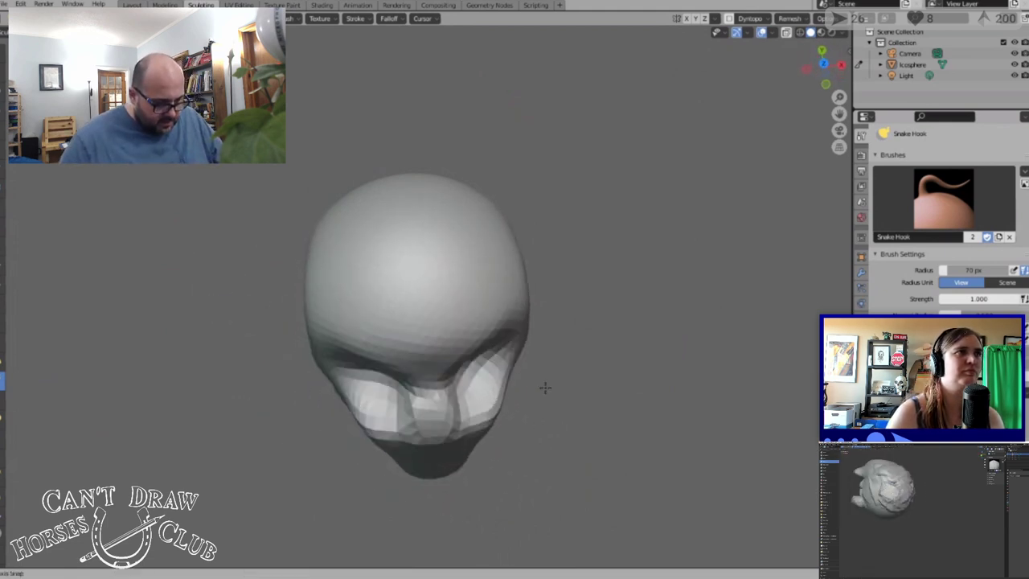
{"action": "left_click_drag", "start_coordinate": [426, 443], "coordinate": [437, 531]}
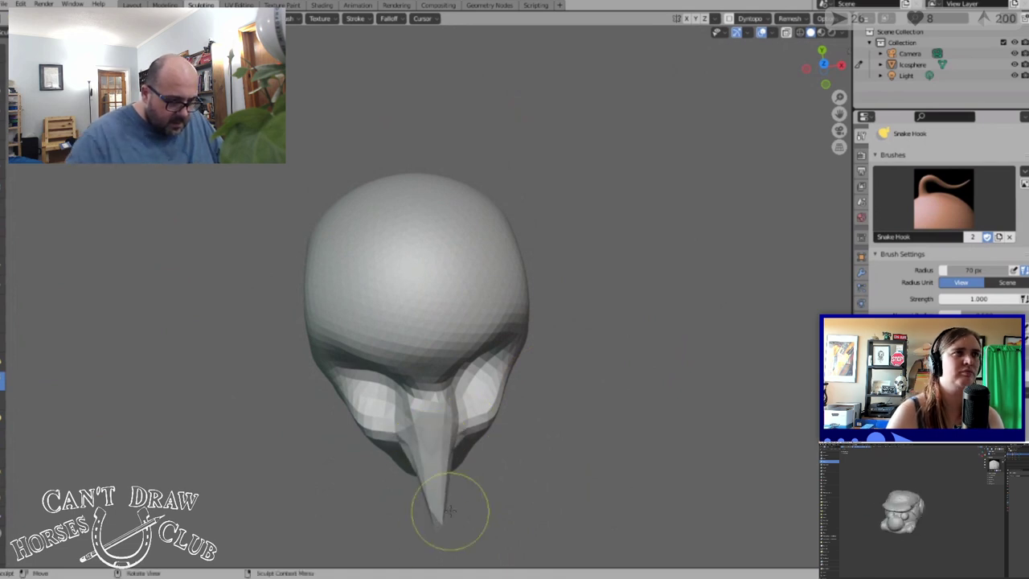
{"action": "mouse_move", "coordinate": [438, 498]}
{"action": "middle_mouse_down"}
{"action": "mouse_move", "coordinate": [423, 412]}
{"action": "mouse_move", "coordinate": [382, 412]}
{"action": "middle_mouse_up"}
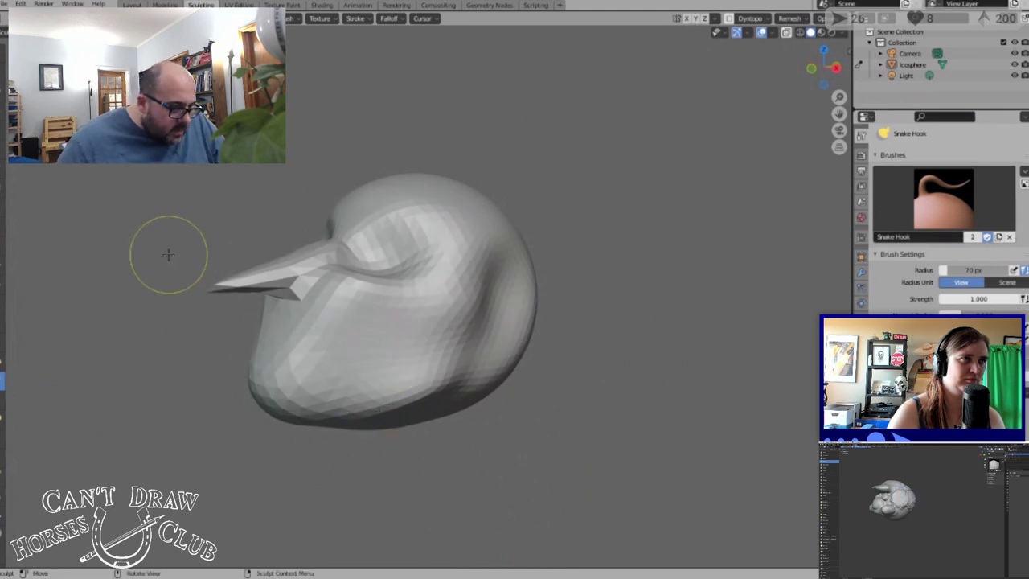
Try to raise the pointed nose and shift it sideways with the Pose brush
{"action": "mouse_move", "coordinate": [168, 255]}
{"action": "middle_mouse_down"}
{"action": "mouse_move", "coordinate": [168, 265]}
{"action": "mouse_move", "coordinate": [142, 253]}
{"action": "mouse_move", "coordinate": [188, 262]}
{"action": "mouse_move", "coordinate": [232, 311]}
{"action": "mouse_move", "coordinate": [205, 299]}
{"action": "mouse_move", "coordinate": [21, 312]}
{"action": "middle_mouse_up"}
{"action": "left_click", "coordinate": [2, 418]}
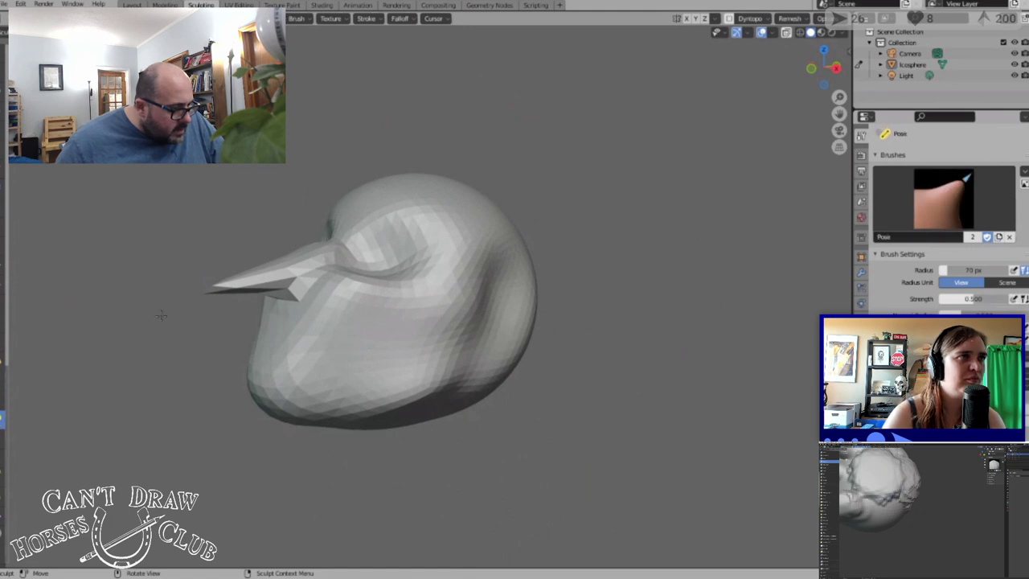
{"action": "mouse_move", "coordinate": [253, 287]}
{"action": "left_mouse_down"}
{"action": "mouse_move", "coordinate": [278, 255]}
{"action": "mouse_move", "coordinate": [211, 248]}
{"action": "mouse_move", "coordinate": [223, 252]}
{"action": "mouse_move", "coordinate": [244, 226]}
{"action": "left_mouse_up"}
{"action": "mouse_move", "coordinate": [245, 228]}
{"action": "middle_mouse_down"}
{"action": "mouse_move", "coordinate": [375, 265]}
{"action": "mouse_move", "coordinate": [329, 302]}
{"action": "mouse_move", "coordinate": [334, 333]}
{"action": "middle_mouse_up"}
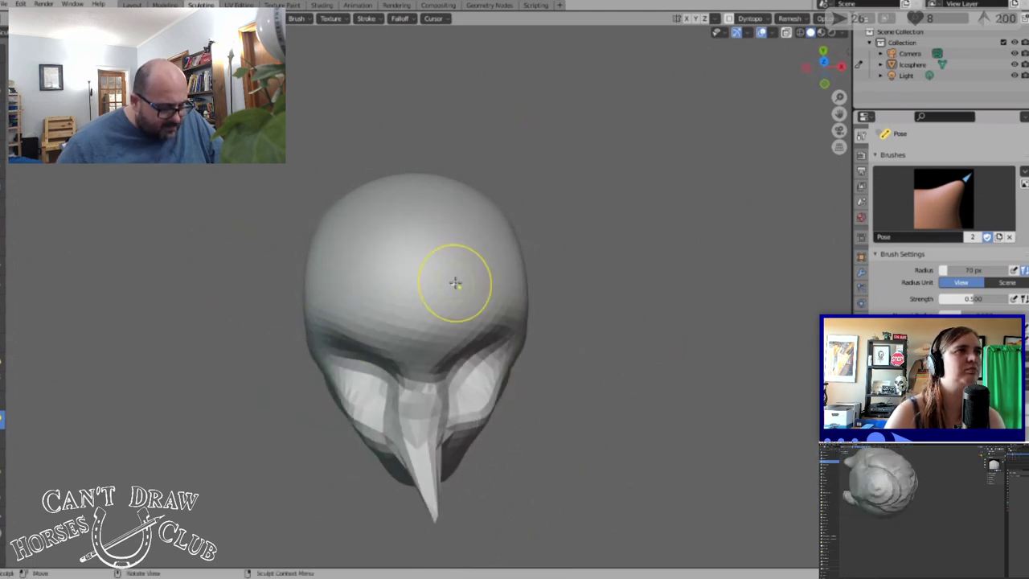
{"action": "left_click_drag", "start_coordinate": [459, 418], "coordinate": [492, 412]}
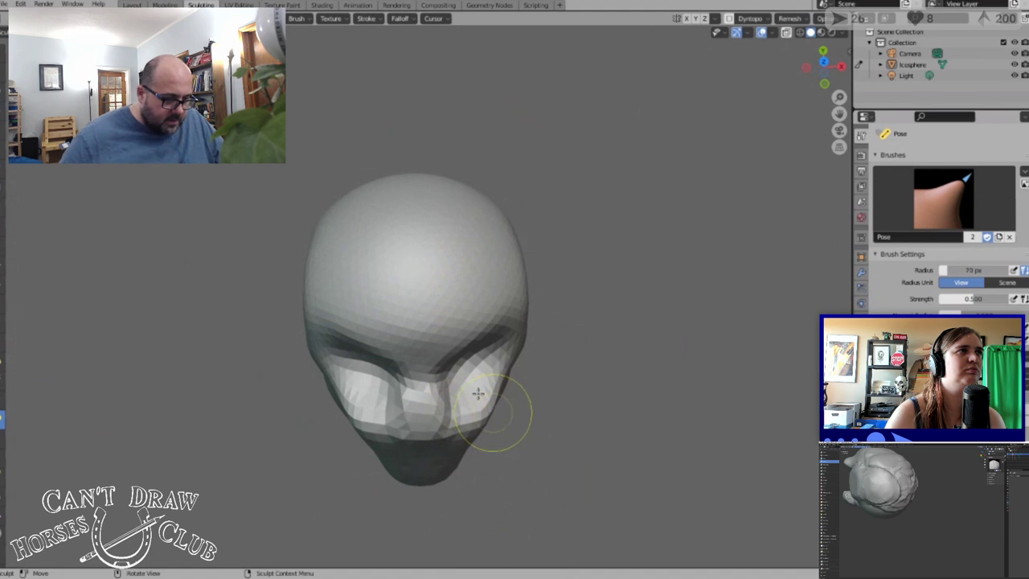
{"action": "middle_click_drag", "start_coordinate": [478, 392], "coordinate": [434, 289]}
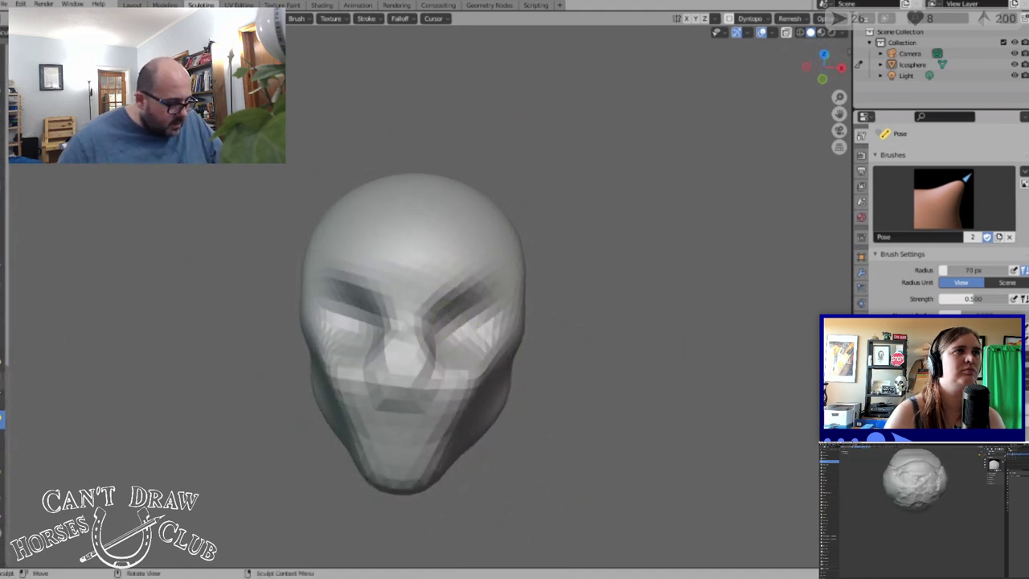
{"action": "left_click_drag", "start_coordinate": [402, 354], "coordinate": [399, 364]}
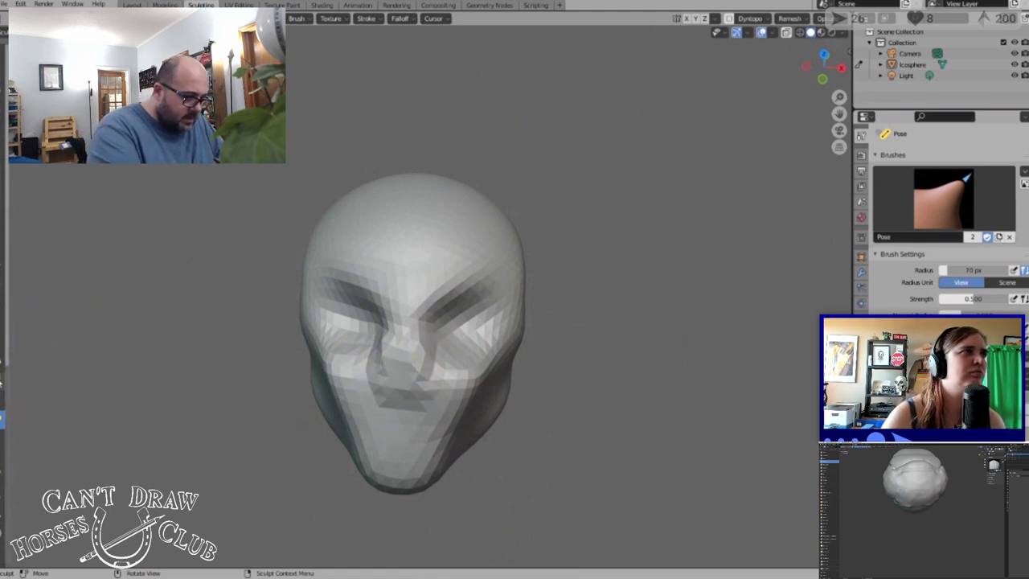
Try to stretch the nose out of the front of the face with the Snake Hook brush, and undo the last two edits
{"action": "left_click", "coordinate": [4, 382]}
{"action": "middle_click_drag", "start_coordinate": [528, 363], "coordinate": [532, 388]}
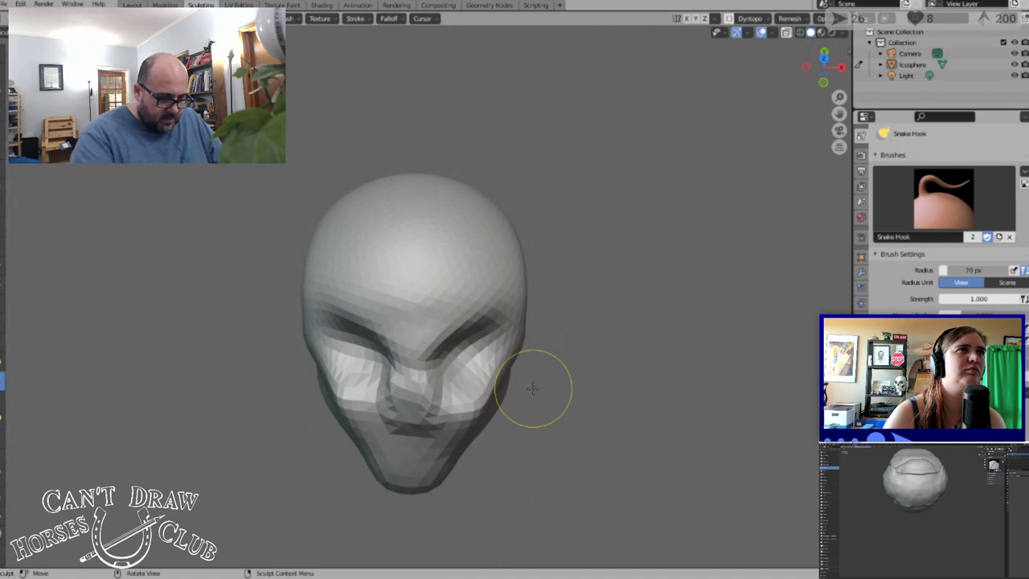
{"action": "mouse_move", "coordinate": [415, 372]}
{"action": "left_mouse_down"}
{"action": "mouse_move", "coordinate": [419, 407]}
{"action": "mouse_move", "coordinate": [405, 440]}
{"action": "mouse_move", "coordinate": [401, 503]}
{"action": "left_mouse_up"}
{"action": "mouse_move", "coordinate": [401, 501]}
{"action": "middle_mouse_down"}
{"action": "mouse_move", "coordinate": [394, 468]}
{"action": "mouse_move", "coordinate": [341, 433]}
{"action": "middle_mouse_up"}
{"action": "key", "text": "ctrl+z"}
{"action": "key", "text": "ctrl+z"}
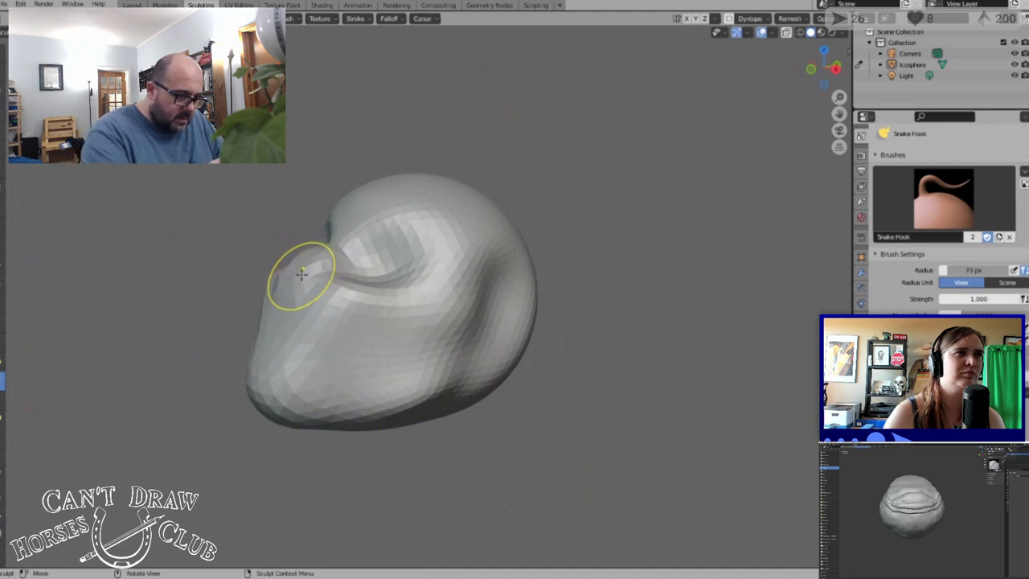
Try to draw the nose upward from the side and outward from above with the Snake Hook brush, and undo it
{"action": "mouse_move", "coordinate": [297, 259]}
{"action": "left_mouse_down"}
{"action": "mouse_move", "coordinate": [261, 215]}
{"action": "mouse_move", "coordinate": [286, 257]}
{"action": "left_mouse_up"}
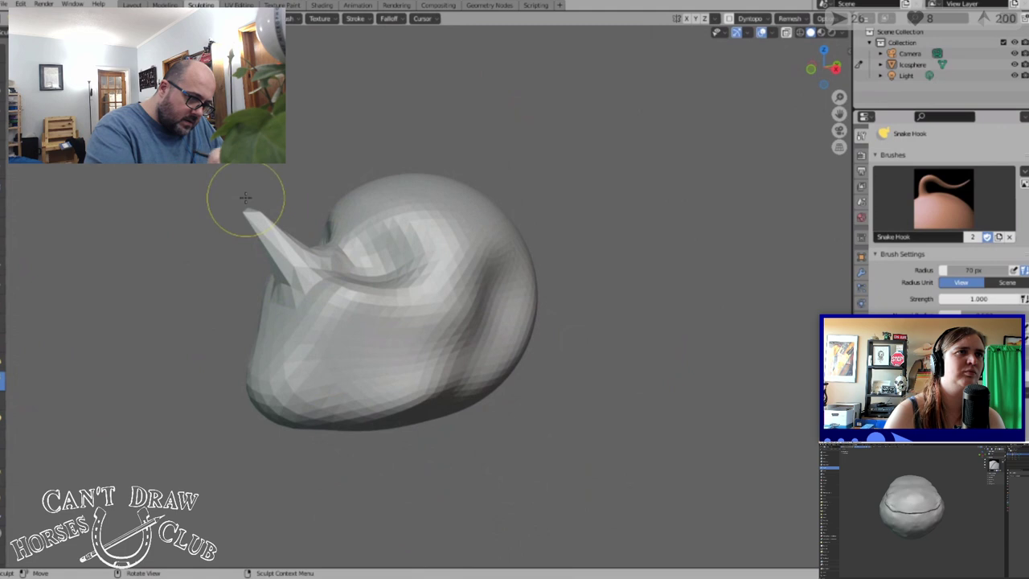
{"action": "middle_click_drag", "start_coordinate": [247, 197], "coordinate": [427, 269]}
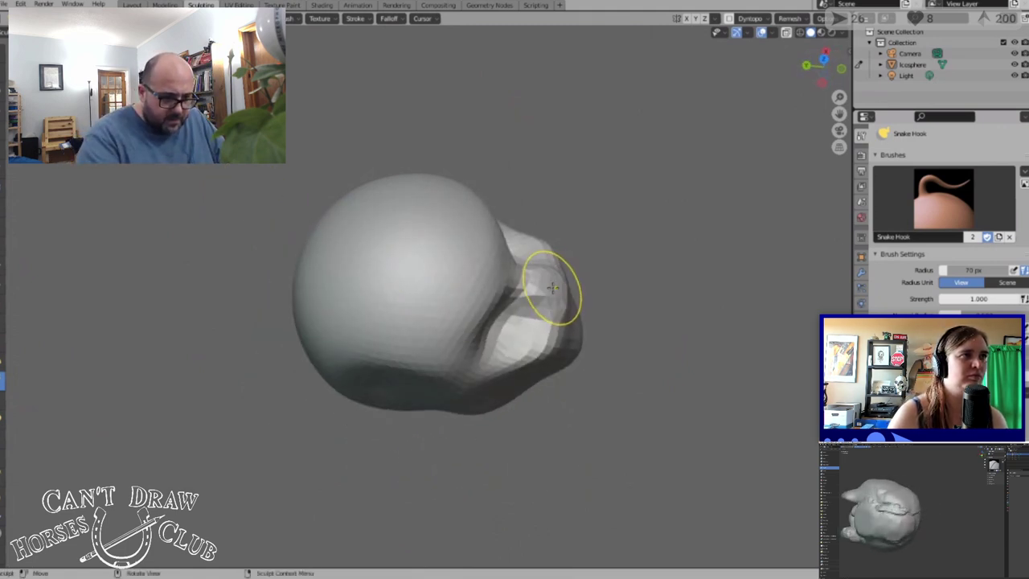
{"action": "left_click_drag", "start_coordinate": [547, 294], "coordinate": [683, 268]}
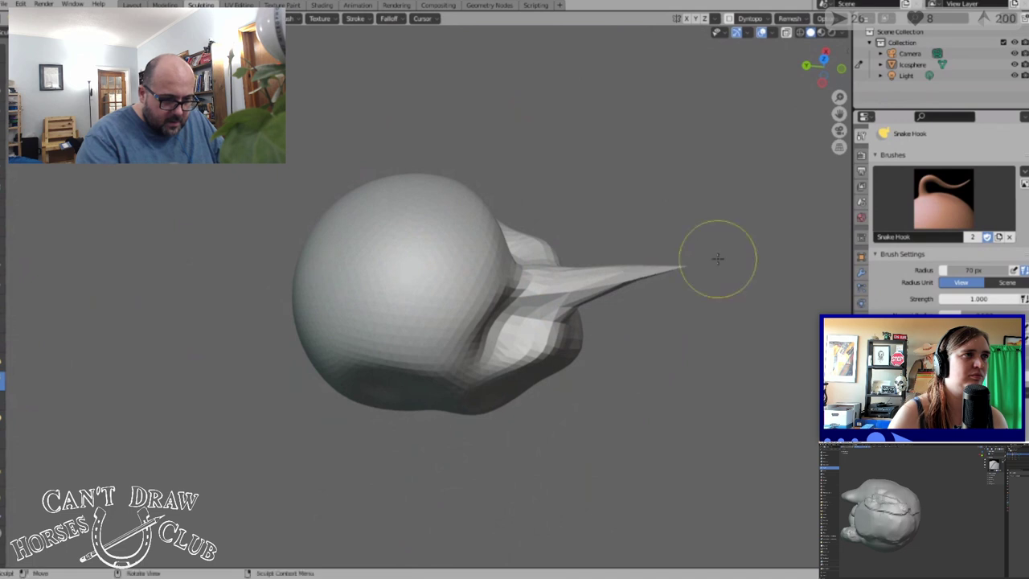
{"action": "mouse_move", "coordinate": [706, 256]}
{"action": "middle_mouse_down"}
{"action": "mouse_move", "coordinate": [625, 184]}
{"action": "mouse_move", "coordinate": [565, 175]}
{"action": "mouse_move", "coordinate": [583, 239]}
{"action": "mouse_move", "coordinate": [652, 243]}
{"action": "mouse_move", "coordinate": [646, 230]}
{"action": "middle_mouse_up"}
{"action": "key", "text": "ctrl+z"}
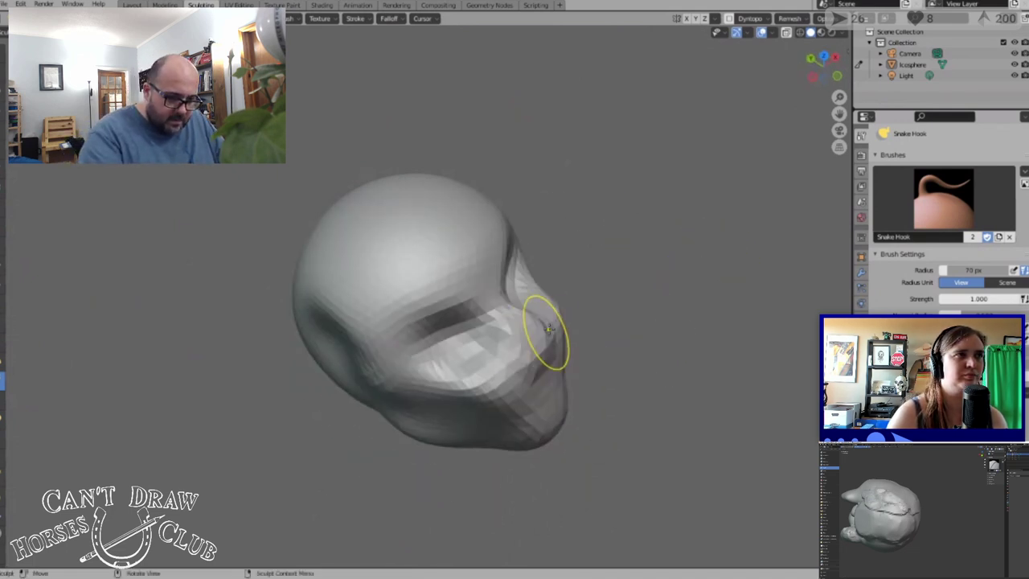
Try to pull a pointed nose out of the face with the Snake Hook brush, from the side and from below, and undo it
{"action": "left_click_drag", "start_coordinate": [528, 337], "coordinate": [617, 325]}
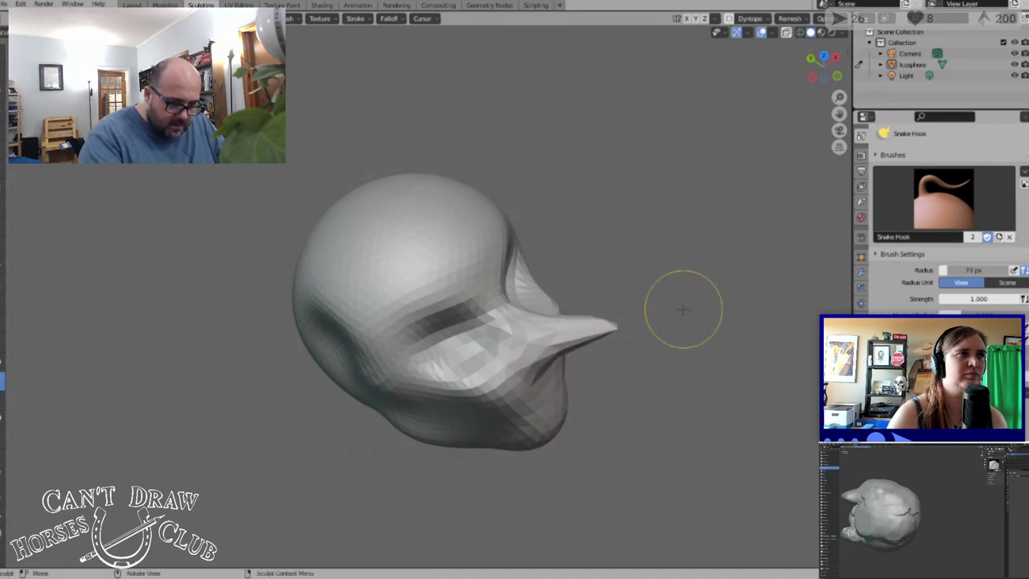
{"action": "key", "text": "ctrl+z"}
{"action": "left_click_drag", "start_coordinate": [536, 346], "coordinate": [628, 378]}
{"action": "middle_click_drag", "start_coordinate": [671, 372], "coordinate": [548, 281]}
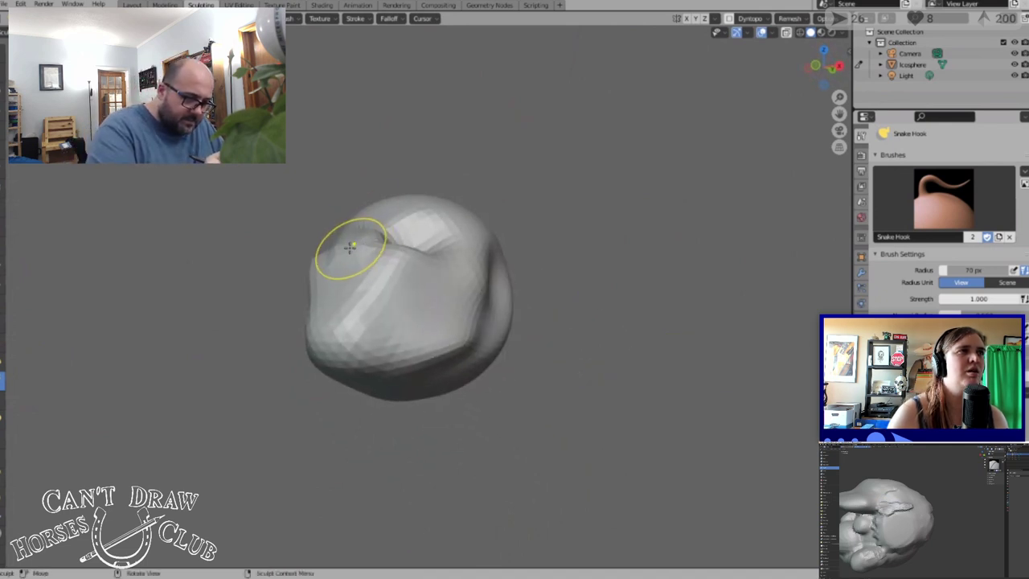
{"action": "mouse_move", "coordinate": [349, 236]}
{"action": "left_mouse_down"}
{"action": "mouse_move", "coordinate": [345, 218]}
{"action": "mouse_move", "coordinate": [271, 186]}
{"action": "left_mouse_up"}
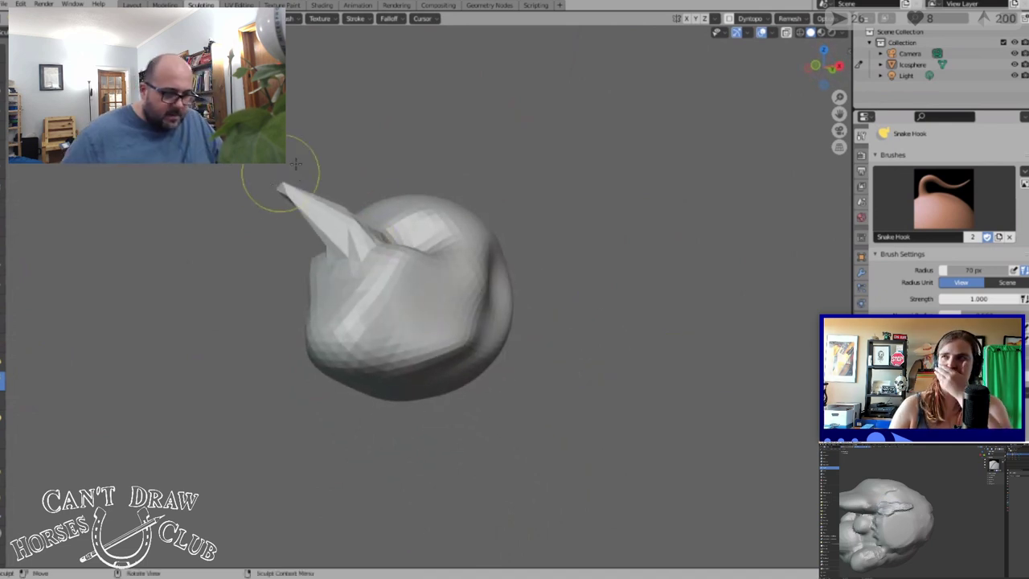
{"action": "middle_click_drag", "start_coordinate": [296, 164], "coordinate": [79, 369]}
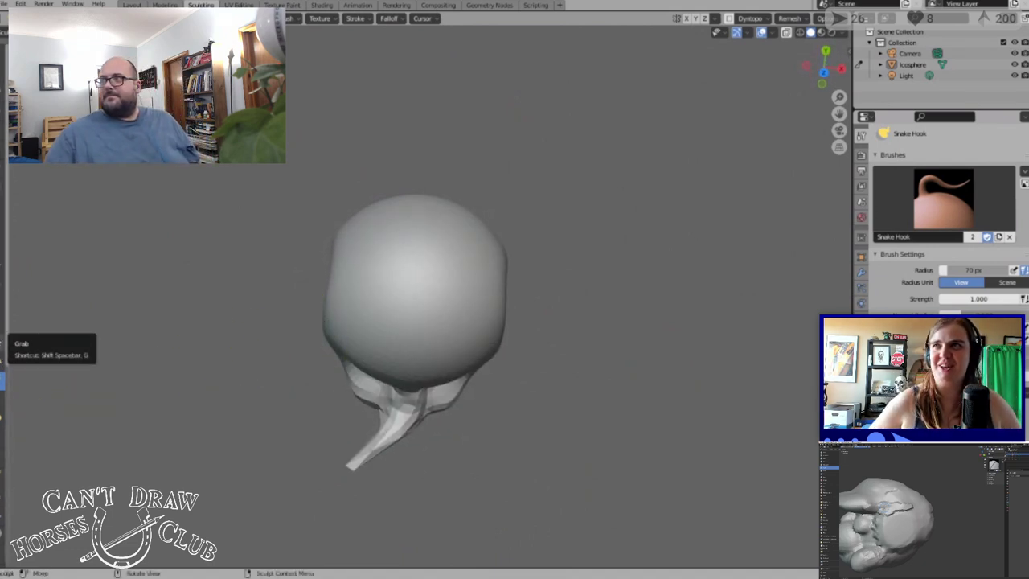
{"action": "mouse_move", "coordinate": [732, 454]}
{"action": "middle_mouse_down"}
{"action": "mouse_move", "coordinate": [678, 345]}
{"action": "mouse_move", "coordinate": [565, 356]}
{"action": "mouse_move", "coordinate": [539, 381]}
{"action": "mouse_move", "coordinate": [409, 268]}
{"action": "mouse_move", "coordinate": [380, 280]}
{"action": "mouse_move", "coordinate": [375, 269]}
{"action": "mouse_move", "coordinate": [368, 371]}
{"action": "middle_mouse_up"}
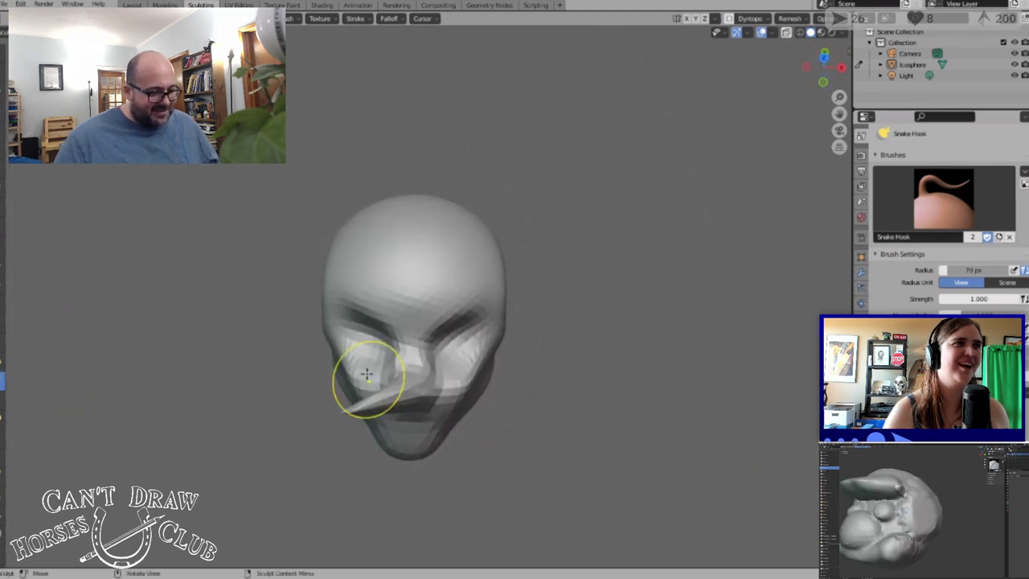
{"action": "key", "text": "ctrl+z"}
Pull a long pointed nose straight out of the middle of the face with the Snake Hook brush, working from below the chin
{"action": "middle_click_drag", "start_coordinate": [479, 406], "coordinate": [490, 303]}
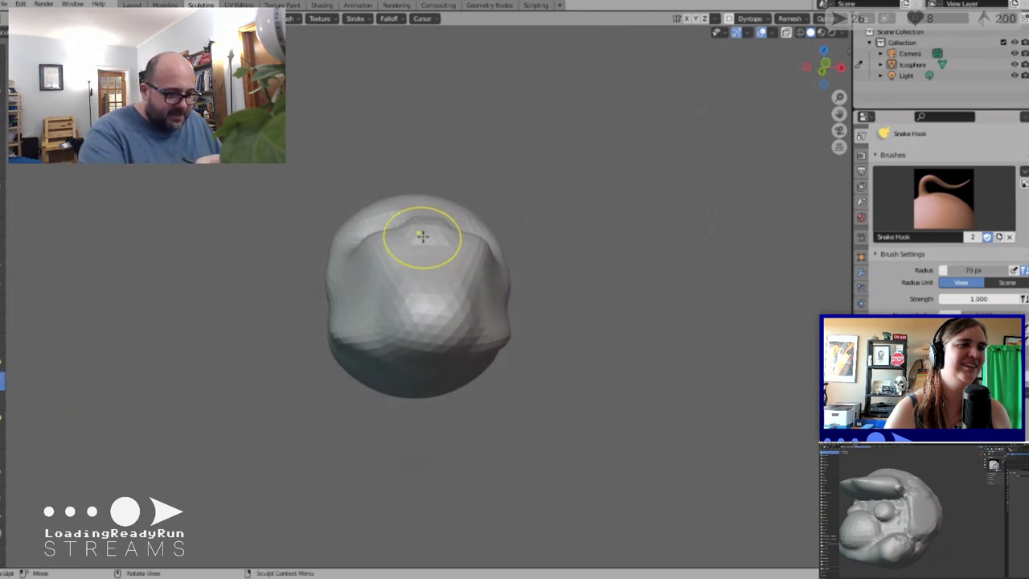
{"action": "left_click_drag", "start_coordinate": [427, 230], "coordinate": [436, 125]}
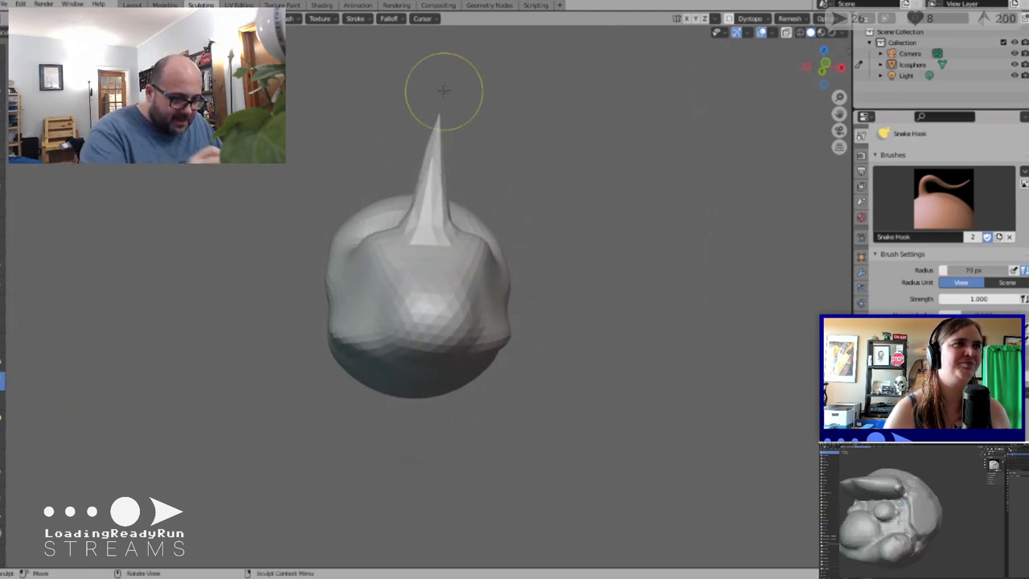
{"action": "mouse_move", "coordinate": [443, 88]}
{"action": "middle_mouse_down"}
{"action": "mouse_move", "coordinate": [528, 198]}
{"action": "mouse_move", "coordinate": [489, 160]}
{"action": "mouse_move", "coordinate": [472, 156]}
{"action": "mouse_move", "coordinate": [471, 171]}
{"action": "mouse_move", "coordinate": [474, 156]}
{"action": "middle_mouse_up"}
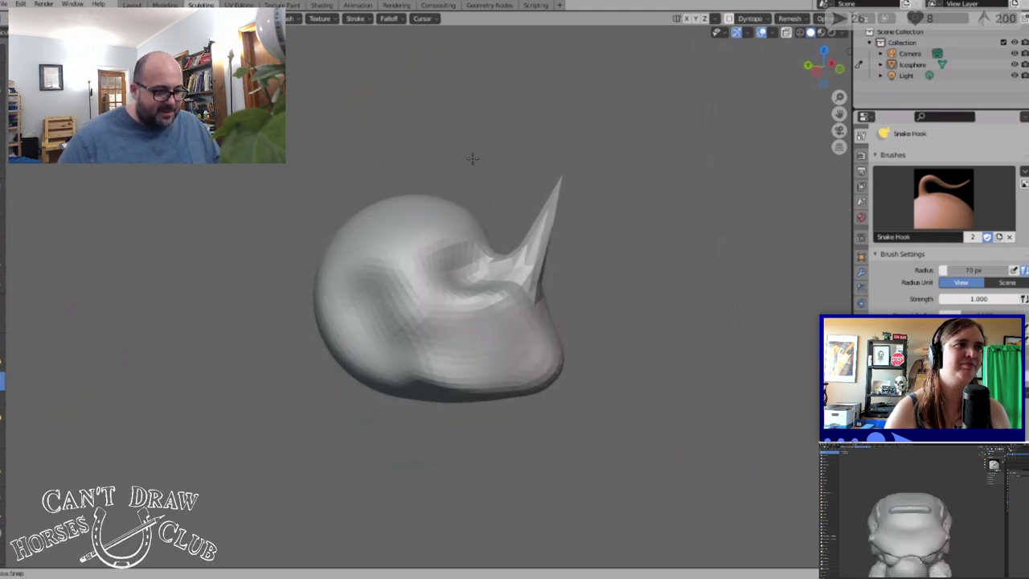
Tilt the pointed nose down so it points forward with the Pose brush, enlarging the brush radius to 175 px
{"action": "left_click", "coordinate": [5, 418]}
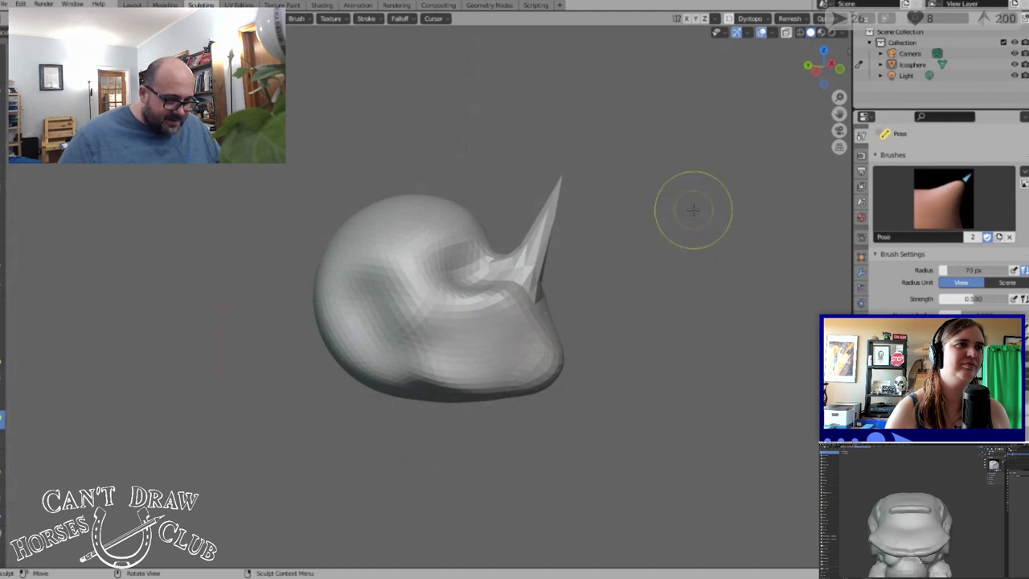
{"action": "left_click_drag", "start_coordinate": [543, 245], "coordinate": [585, 260]}
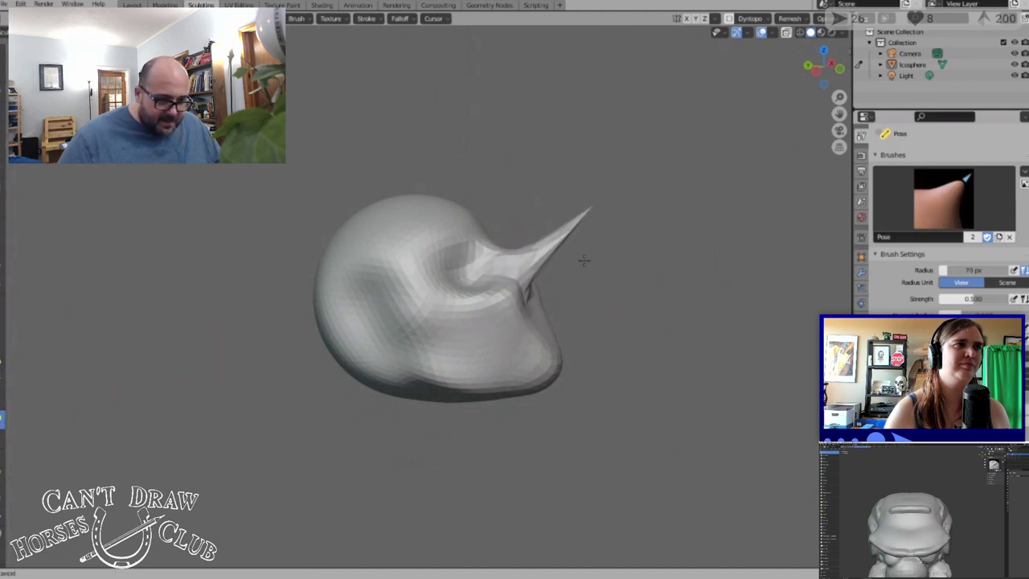
{"action": "mouse_move", "coordinate": [544, 166]}
{"action": "middle_mouse_down"}
{"action": "mouse_move", "coordinate": [614, 284]}
{"action": "mouse_move", "coordinate": [563, 310]}
{"action": "mouse_move", "coordinate": [582, 313]}
{"action": "middle_mouse_up"}
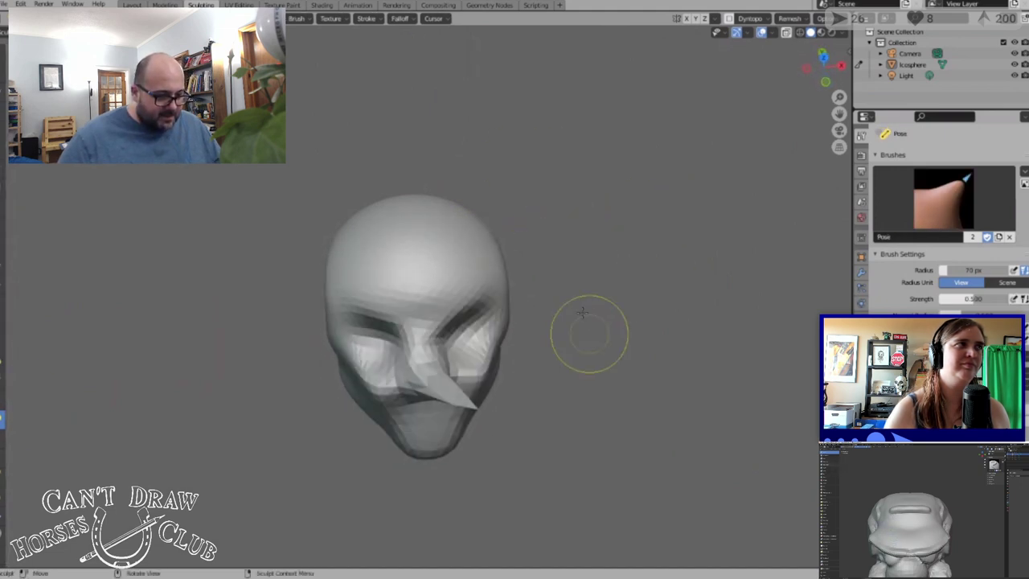
{"action": "key", "text": "ctrl+z"}
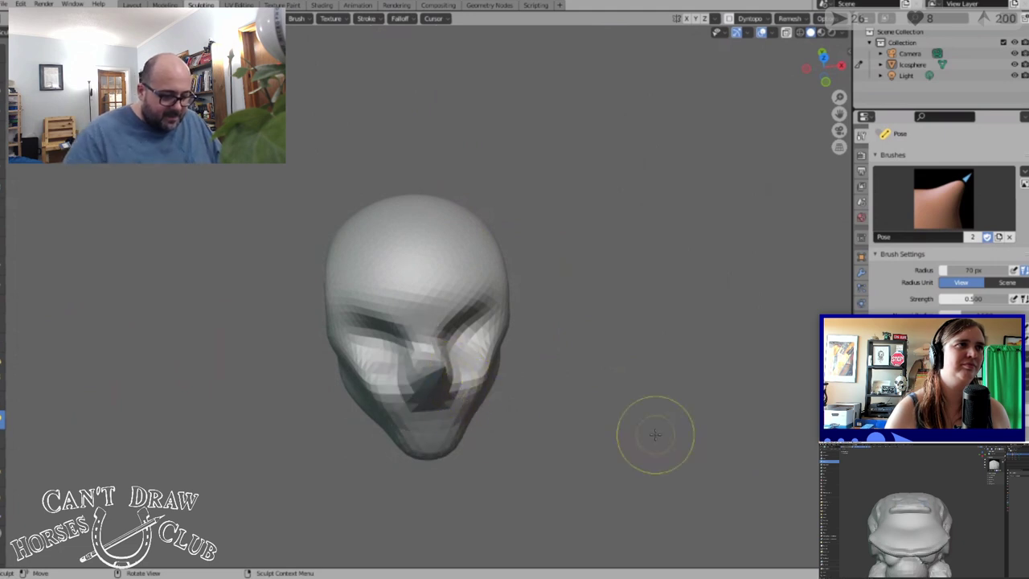
{"action": "left_click_drag", "start_coordinate": [432, 381], "coordinate": [436, 408]}
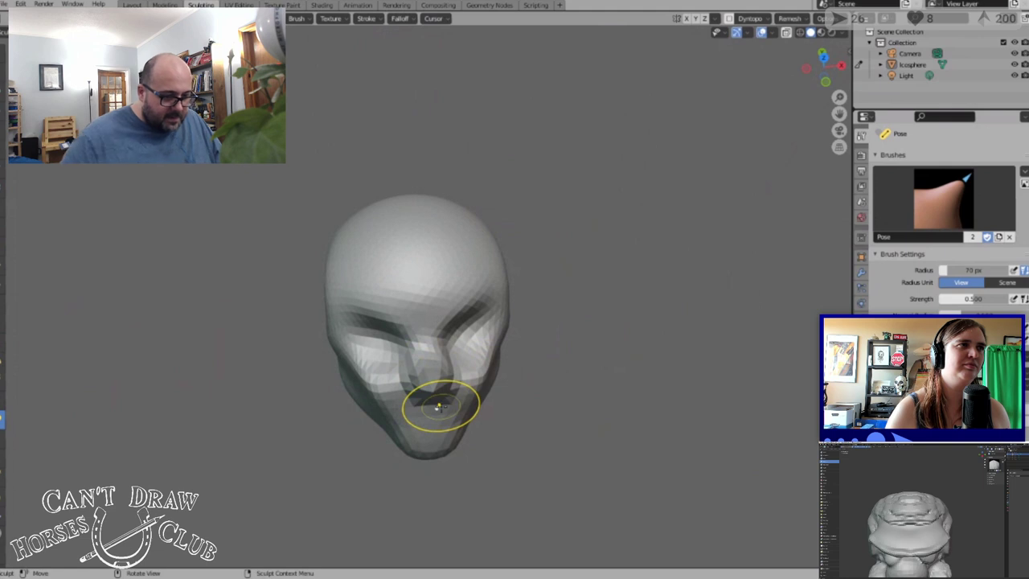
{"action": "mouse_move", "coordinate": [440, 406]}
{"action": "middle_mouse_down"}
{"action": "mouse_move", "coordinate": [464, 376]}
{"action": "mouse_move", "coordinate": [531, 354]}
{"action": "mouse_move", "coordinate": [526, 340]}
{"action": "middle_mouse_up"}
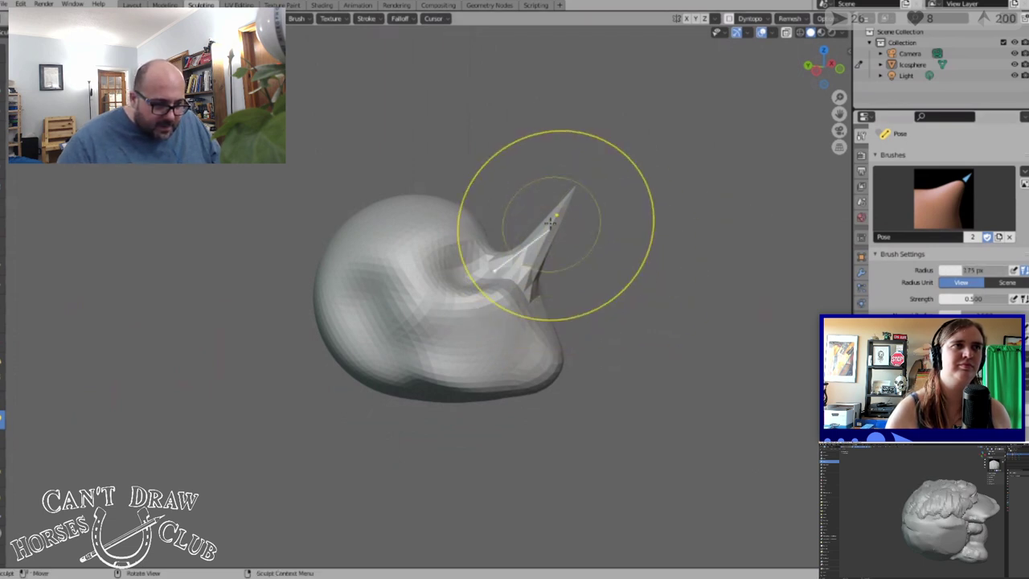
{"action": "left_click_drag", "start_coordinate": [551, 230], "coordinate": [582, 246]}
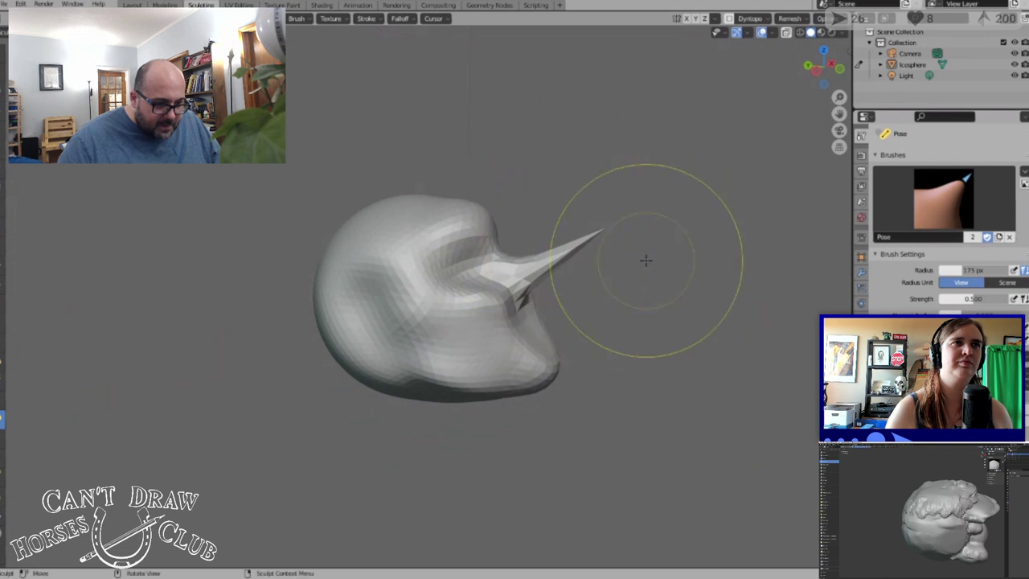
{"action": "mouse_move", "coordinate": [648, 261]}
{"action": "middle_mouse_down"}
{"action": "mouse_move", "coordinate": [520, 281]}
{"action": "mouse_move", "coordinate": [448, 264]}
{"action": "mouse_move", "coordinate": [533, 251]}
{"action": "mouse_move", "coordinate": [558, 292]}
{"action": "mouse_move", "coordinate": [634, 221]}
{"action": "middle_mouse_up"}
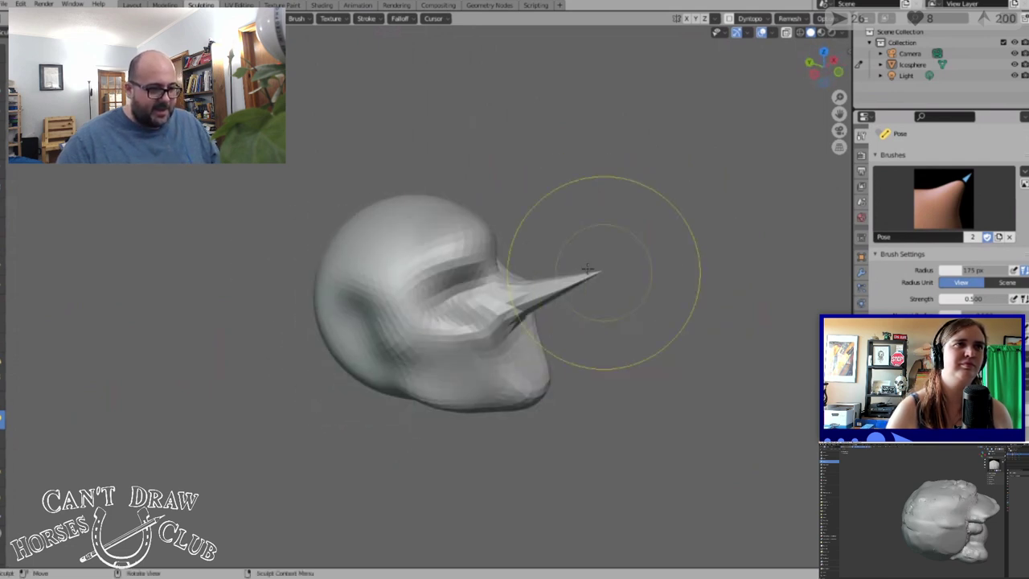
Try Draw brush strokes on the brow with Y symmetry, undo them, and limit the sculpt symmetry to the X axis
{"action": "middle_click_drag", "start_coordinate": [322, 249], "coordinate": [264, 246]}
{"action": "middle_click_drag", "start_coordinate": [172, 207], "coordinate": [122, 221]}
{"action": "left_click", "coordinate": [3, 54]}
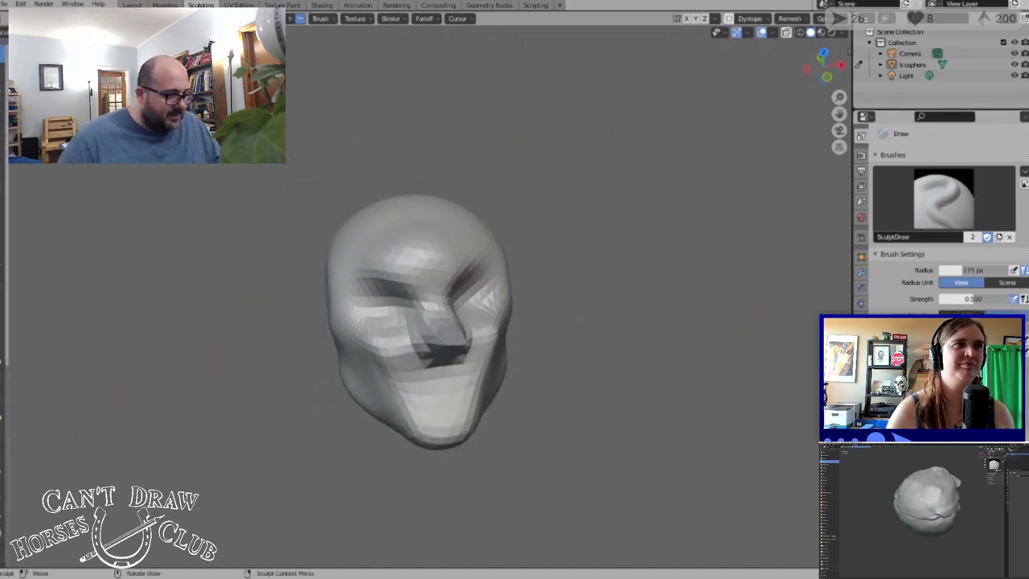
{"action": "mouse_move", "coordinate": [399, 224]}
{"action": "middle_mouse_down"}
{"action": "mouse_move", "coordinate": [410, 226]}
{"action": "mouse_move", "coordinate": [403, 179]}
{"action": "mouse_move", "coordinate": [460, 192]}
{"action": "mouse_move", "coordinate": [453, 222]}
{"action": "middle_mouse_up"}
{"action": "scroll", "coordinate": [452, 223], "scroll_direction": "up", "scroll_amount": 1}
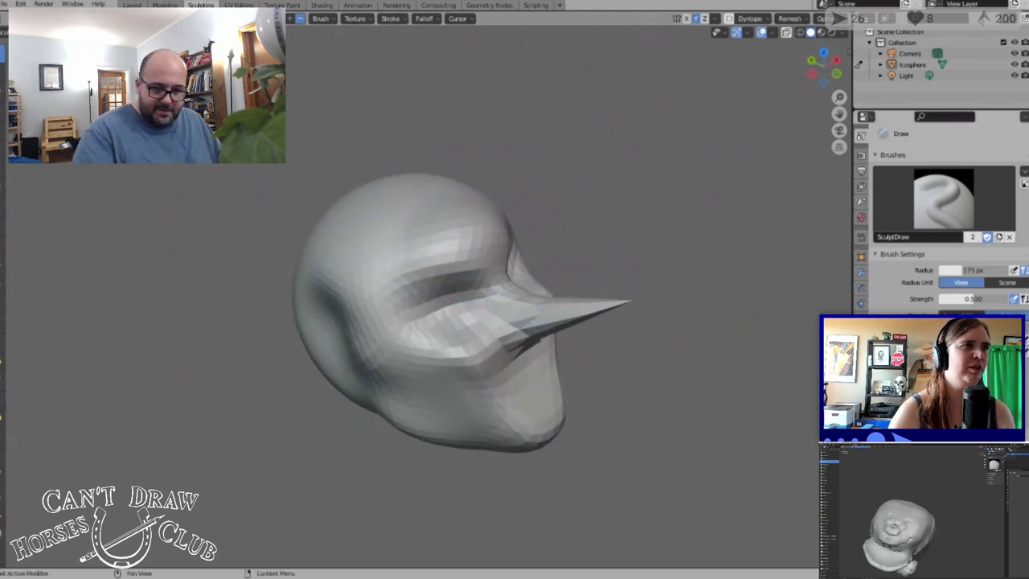
{"action": "left_click_drag", "start_coordinate": [466, 237], "coordinate": [497, 235]}
{"action": "mouse_move", "coordinate": [498, 235]}
{"action": "left_mouse_down"}
{"action": "mouse_move", "coordinate": [461, 240]}
{"action": "mouse_move", "coordinate": [485, 232]}
{"action": "left_mouse_up"}
{"action": "key", "text": "ctrl+z"}
{"action": "key", "text": "ctrl+z"}
{"action": "left_click", "coordinate": [696, 20]}
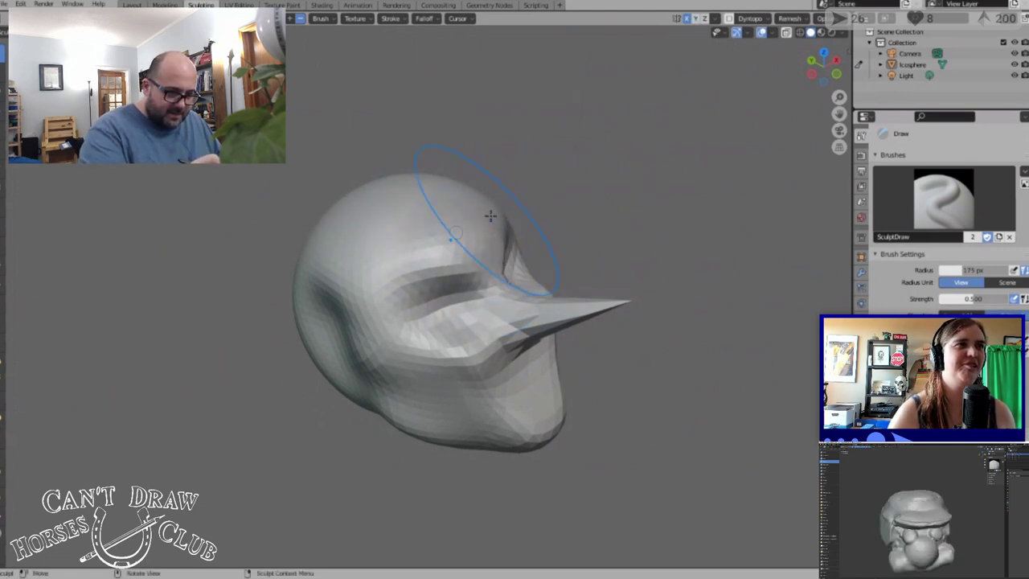
Raise a nostril on each side of the nose base with the Blob brush, reducing the radius to 46 px
{"action": "mouse_move", "coordinate": [486, 197]}
{"action": "middle_mouse_down"}
{"action": "mouse_move", "coordinate": [356, 209]}
{"action": "mouse_move", "coordinate": [410, 182]}
{"action": "mouse_move", "coordinate": [455, 193]}
{"action": "middle_mouse_up"}
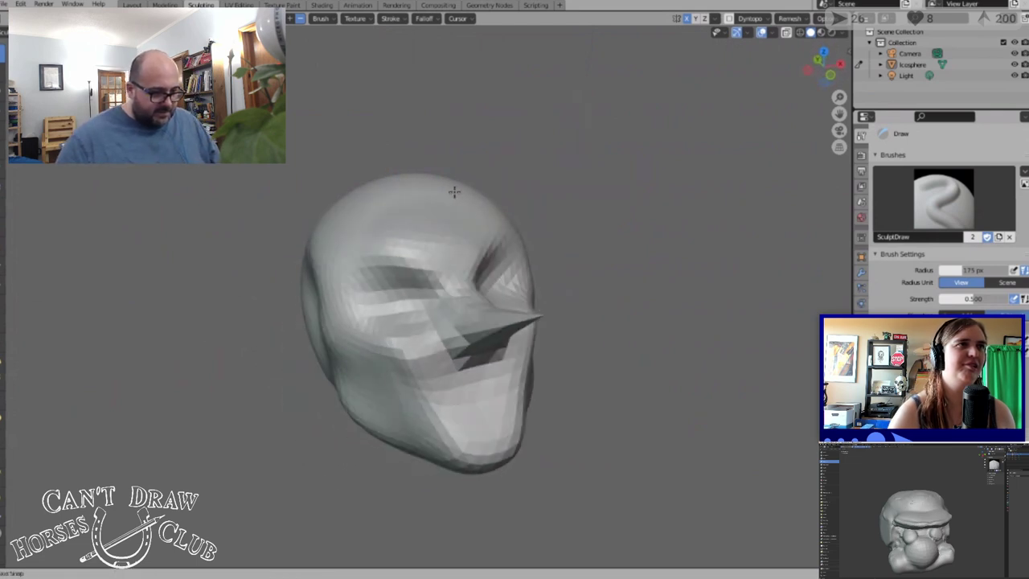
{"action": "left_click", "coordinate": [2, 189]}
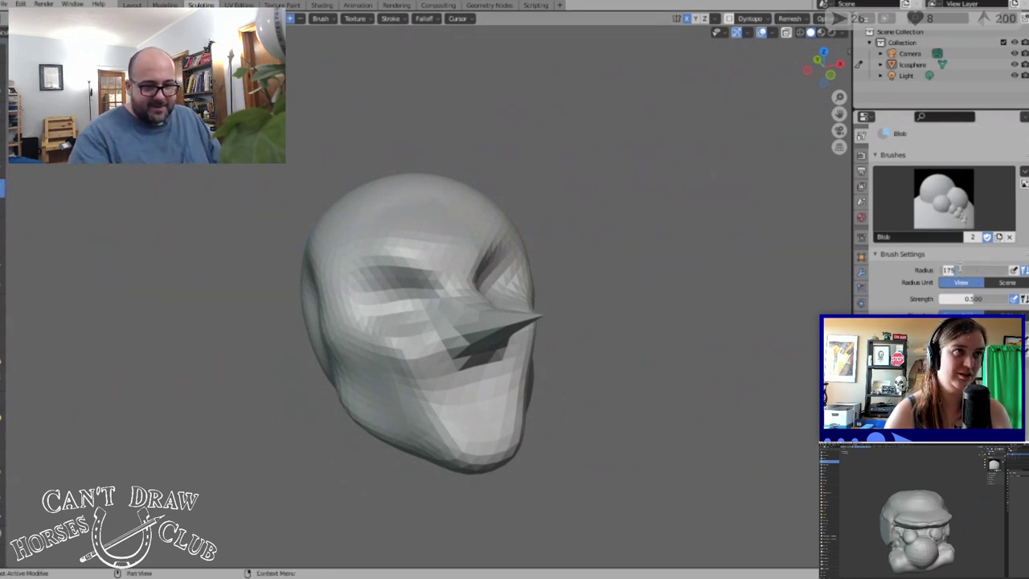
{"action": "key", "text": "Return"}
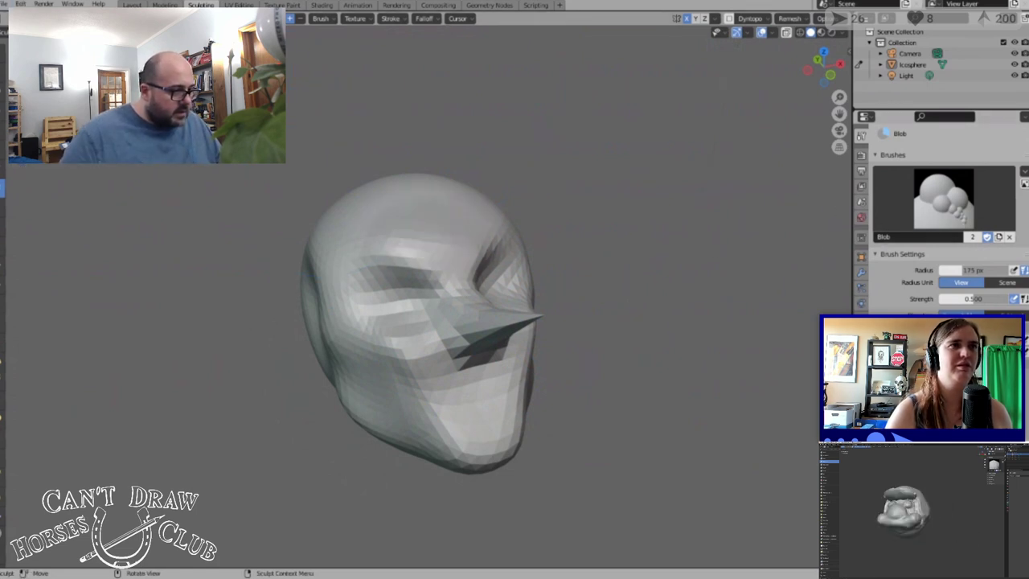
{"action": "key", "text": "ctrl+z"}
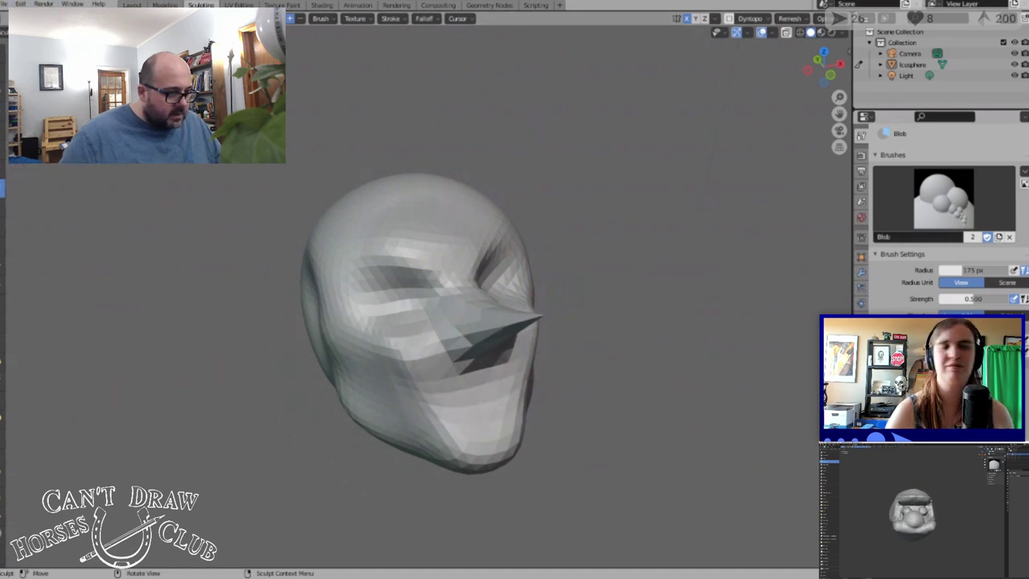
{"action": "key", "text": "ctrl+z"}
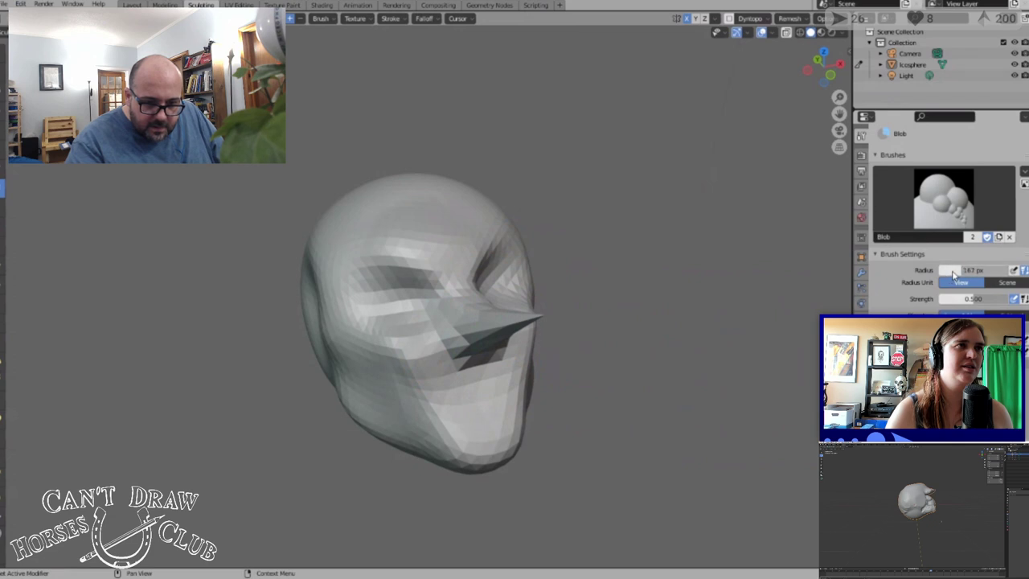
{"action": "left_click_drag", "start_coordinate": [954, 273], "coordinate": [943, 269]}
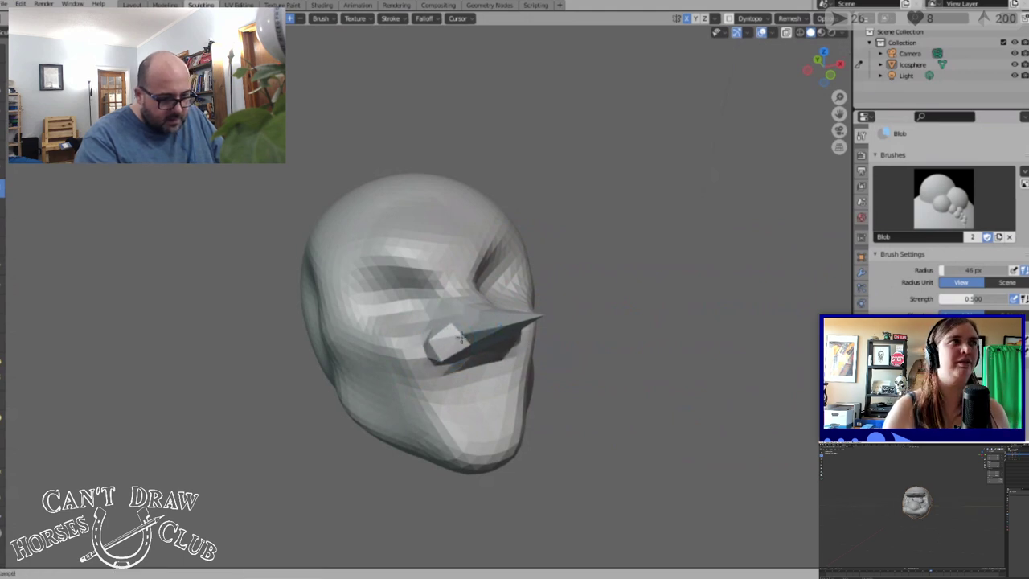
{"action": "mouse_move", "coordinate": [593, 345]}
{"action": "middle_mouse_down"}
{"action": "mouse_move", "coordinate": [525, 357]}
{"action": "mouse_move", "coordinate": [560, 381]}
{"action": "mouse_move", "coordinate": [562, 402]}
{"action": "mouse_move", "coordinate": [568, 351]}
{"action": "mouse_move", "coordinate": [583, 328]}
{"action": "mouse_move", "coordinate": [639, 341]}
{"action": "mouse_move", "coordinate": [655, 322]}
{"action": "mouse_move", "coordinate": [582, 327]}
{"action": "mouse_move", "coordinate": [574, 381]}
{"action": "mouse_move", "coordinate": [574, 351]}
{"action": "mouse_move", "coordinate": [605, 341]}
{"action": "mouse_move", "coordinate": [472, 361]}
{"action": "mouse_move", "coordinate": [562, 339]}
{"action": "mouse_move", "coordinate": [542, 361]}
{"action": "mouse_move", "coordinate": [542, 303]}
{"action": "mouse_move", "coordinate": [544, 358]}
{"action": "mouse_move", "coordinate": [464, 329]}
{"action": "mouse_move", "coordinate": [579, 351]}
{"action": "mouse_move", "coordinate": [665, 390]}
{"action": "mouse_move", "coordinate": [580, 337]}
{"action": "middle_mouse_up"}
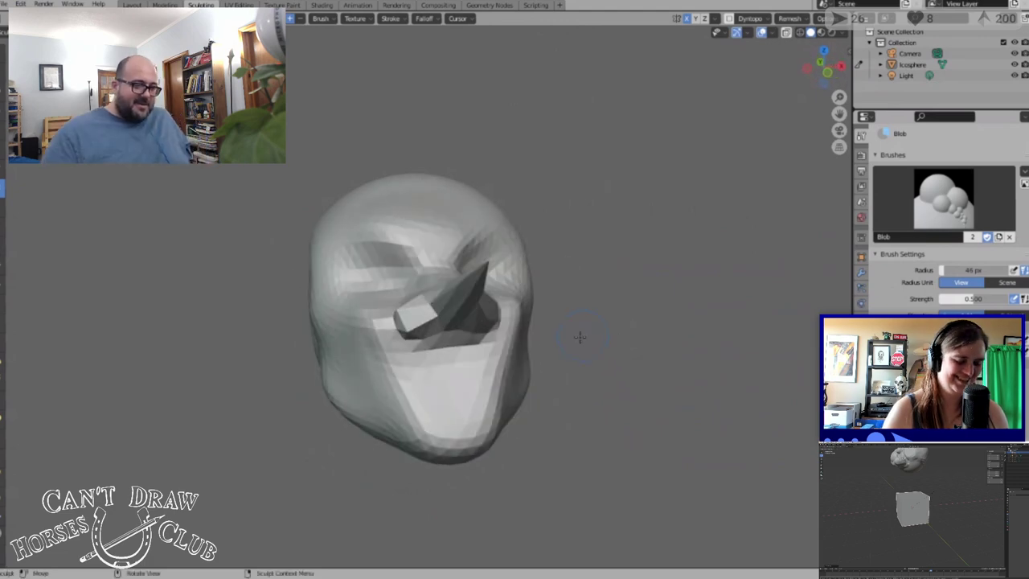
{"action": "scroll", "coordinate": [530, 366], "scroll_direction": "down", "scroll_amount": 1}
{"action": "scroll", "coordinate": [547, 378], "scroll_direction": "up", "scroll_amount": 3}
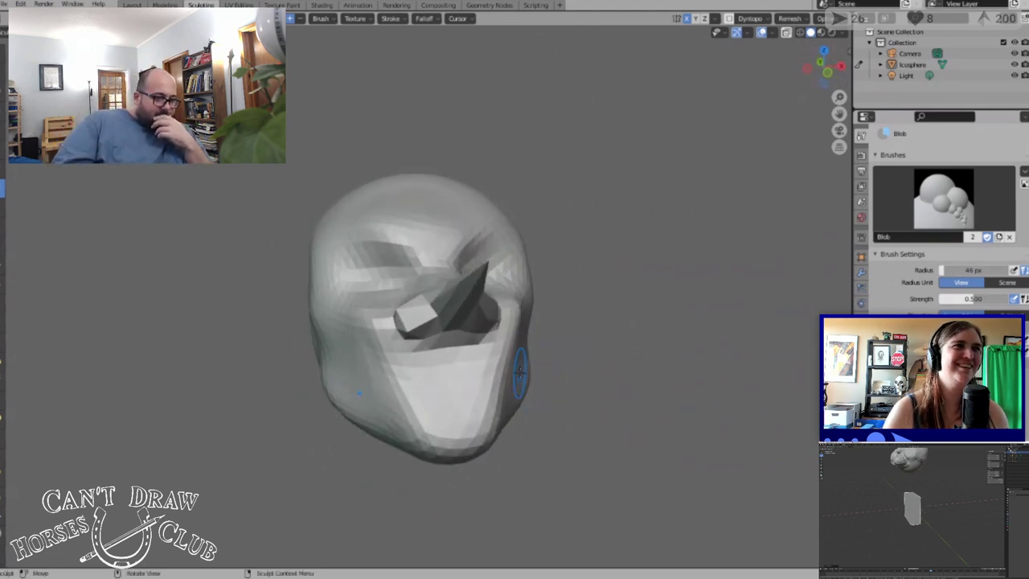
{"action": "mouse_move", "coordinate": [570, 406]}
{"action": "middle_mouse_down"}
{"action": "mouse_move", "coordinate": [582, 386]}
{"action": "mouse_move", "coordinate": [555, 370]}
{"action": "mouse_move", "coordinate": [608, 359]}
{"action": "middle_mouse_up"}
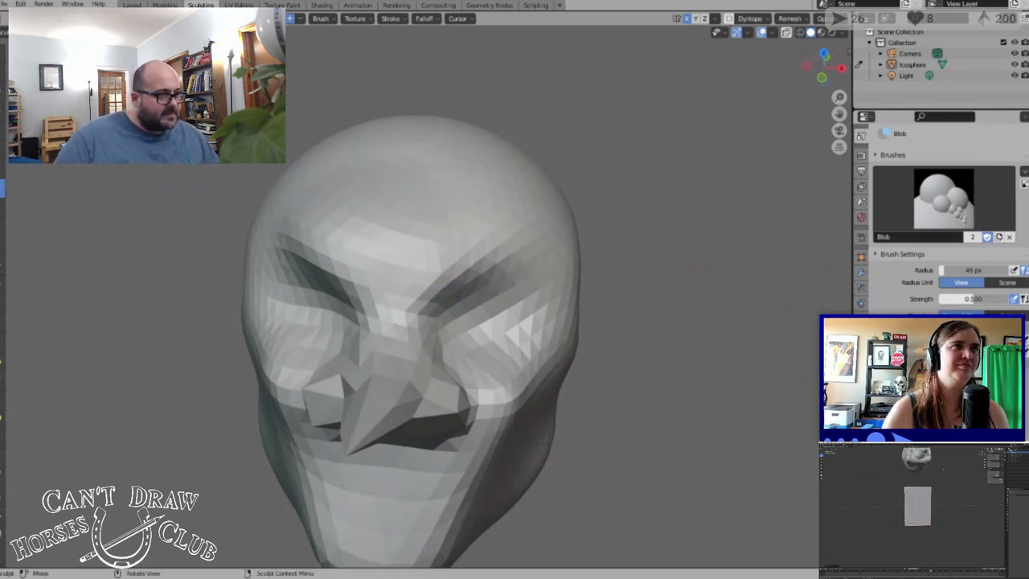
Deepen and widen the slanted grooves under both brows with the Draw brush in subtract mode
{"action": "key", "text": "x"}
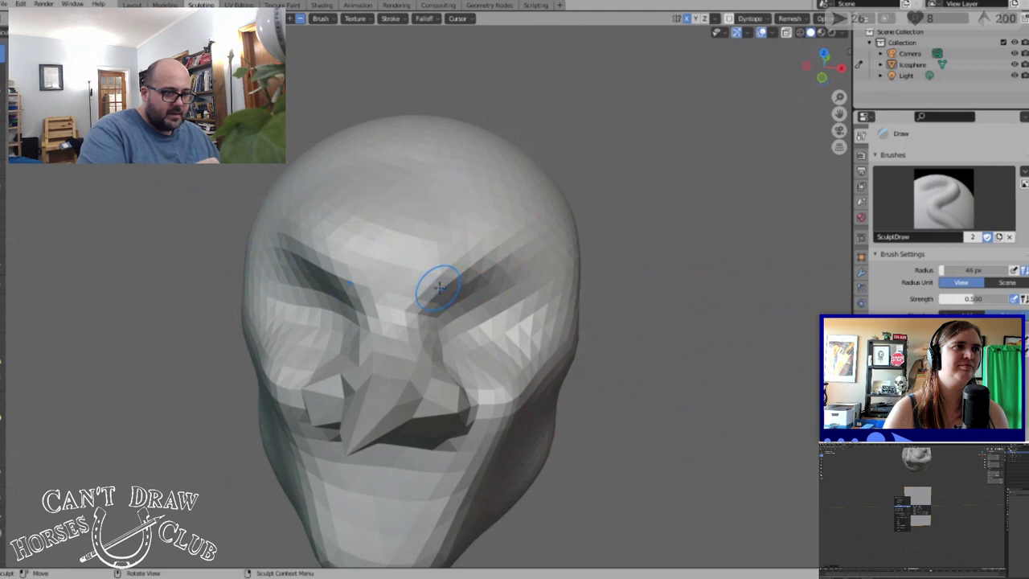
{"action": "mouse_move", "coordinate": [440, 288]}
{"action": "left_mouse_down"}
{"action": "mouse_move", "coordinate": [528, 267]}
{"action": "mouse_move", "coordinate": [545, 248]}
{"action": "left_mouse_up"}
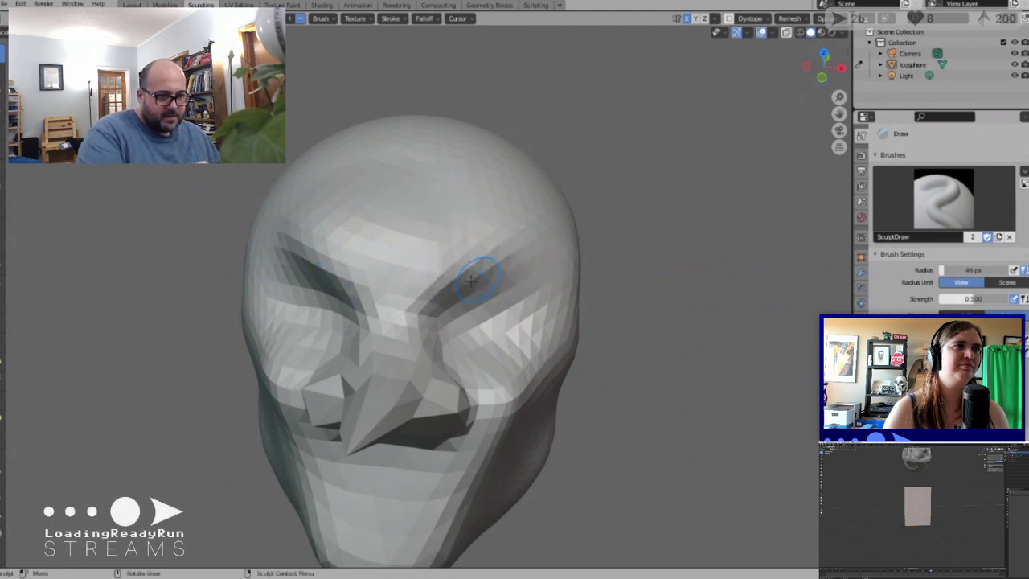
{"action": "mouse_move", "coordinate": [473, 278]}
{"action": "left_mouse_down"}
{"action": "mouse_move", "coordinate": [539, 287]}
{"action": "mouse_move", "coordinate": [515, 273]}
{"action": "mouse_move", "coordinate": [552, 294]}
{"action": "left_mouse_up"}
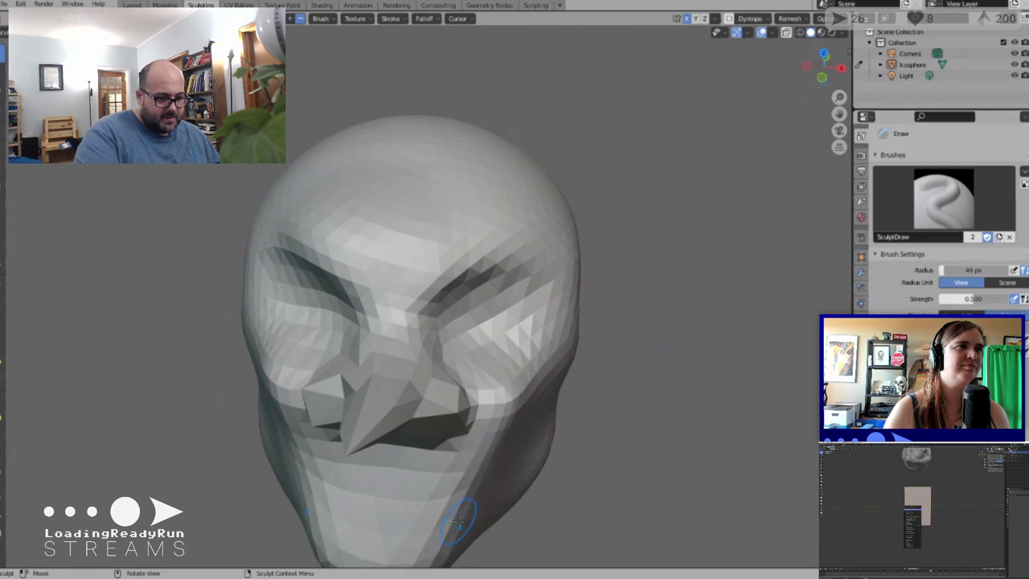
Carve mirrored creases from beside the nose down along the jaw to the chin with the subtracting Draw brush
{"action": "mouse_move", "coordinate": [472, 481]}
{"action": "left_mouse_down"}
{"action": "mouse_move", "coordinate": [475, 492]}
{"action": "mouse_move", "coordinate": [458, 483]}
{"action": "mouse_move", "coordinate": [481, 521]}
{"action": "mouse_move", "coordinate": [475, 482]}
{"action": "left_mouse_up"}
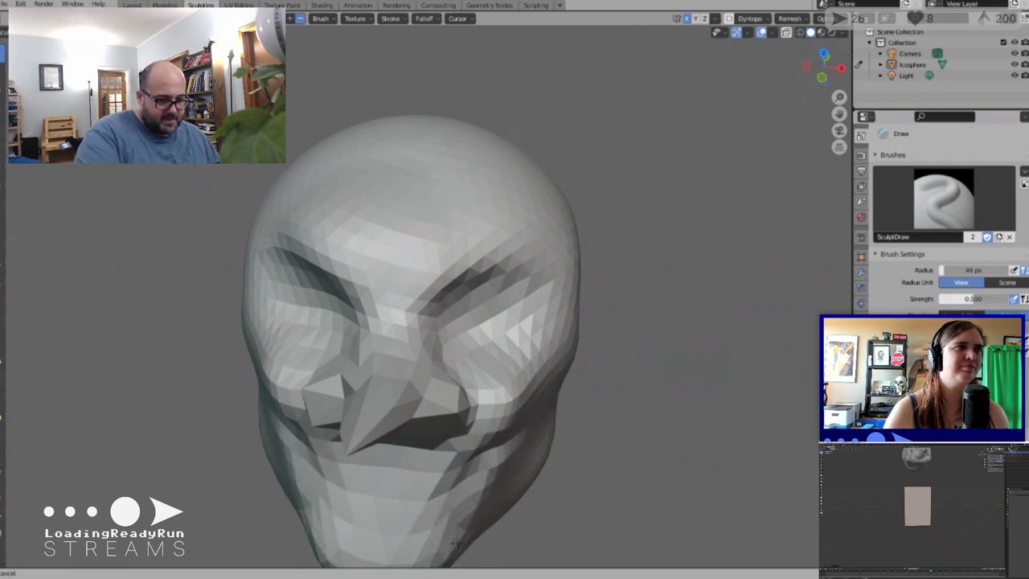
{"action": "middle_click_drag", "start_coordinate": [542, 413], "coordinate": [591, 380]}
{"action": "scroll", "coordinate": [591, 381], "scroll_direction": "up", "scroll_amount": 1}
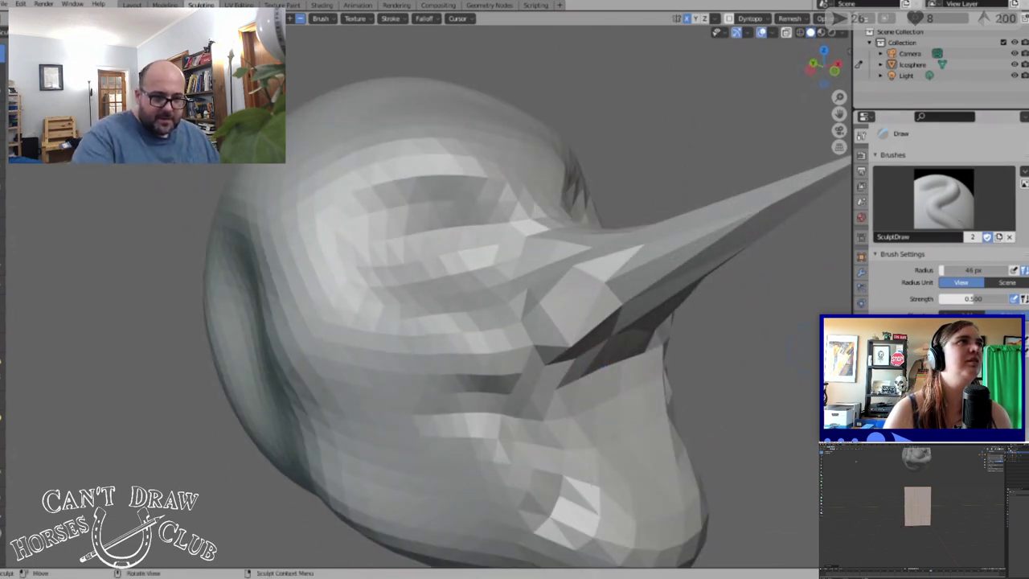
{"action": "left_click_drag", "start_coordinate": [815, 62], "coordinate": [800, 42]}
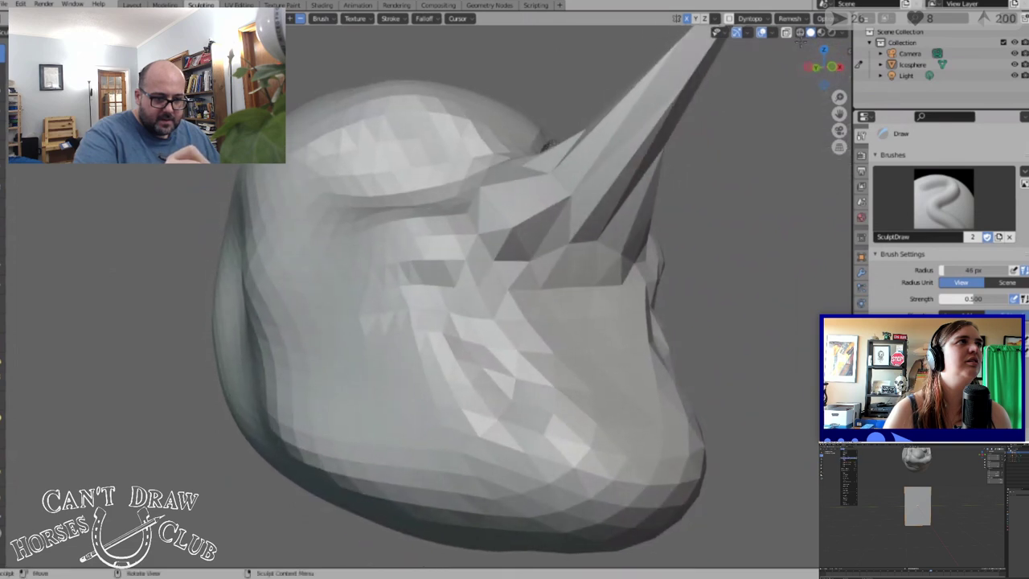
{"action": "left_click_drag", "start_coordinate": [646, 486], "coordinate": [681, 463]}
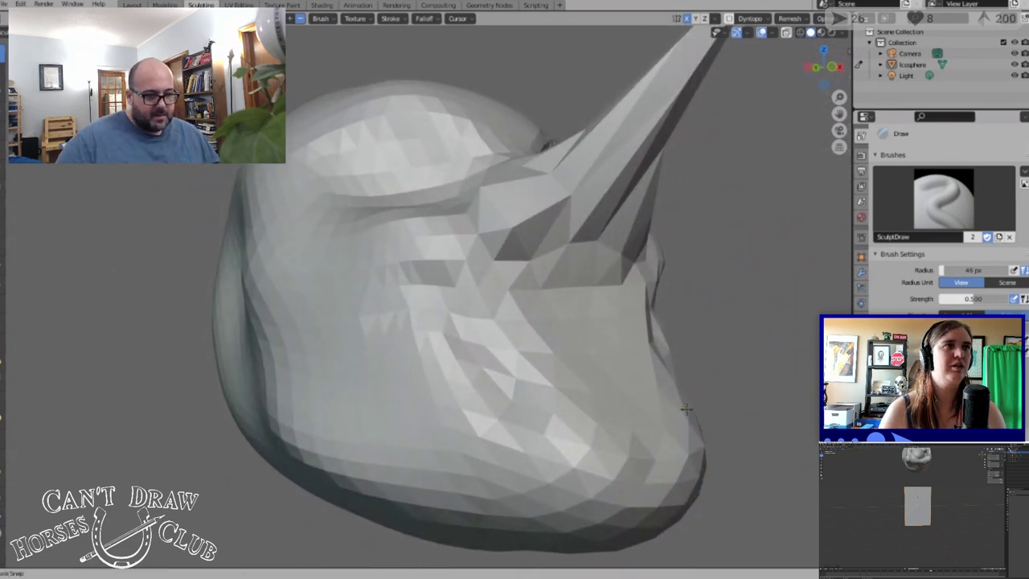
Build up mirrored cheekbones below the outer eyes and along the upper cheek creases with the Draw brush in add mode
{"action": "middle_click_drag", "start_coordinate": [686, 410], "coordinate": [608, 427]}
{"action": "scroll", "coordinate": [616, 418], "scroll_direction": "down", "scroll_amount": 4}
{"action": "scroll", "coordinate": [604, 427], "scroll_direction": "up", "scroll_amount": 4}
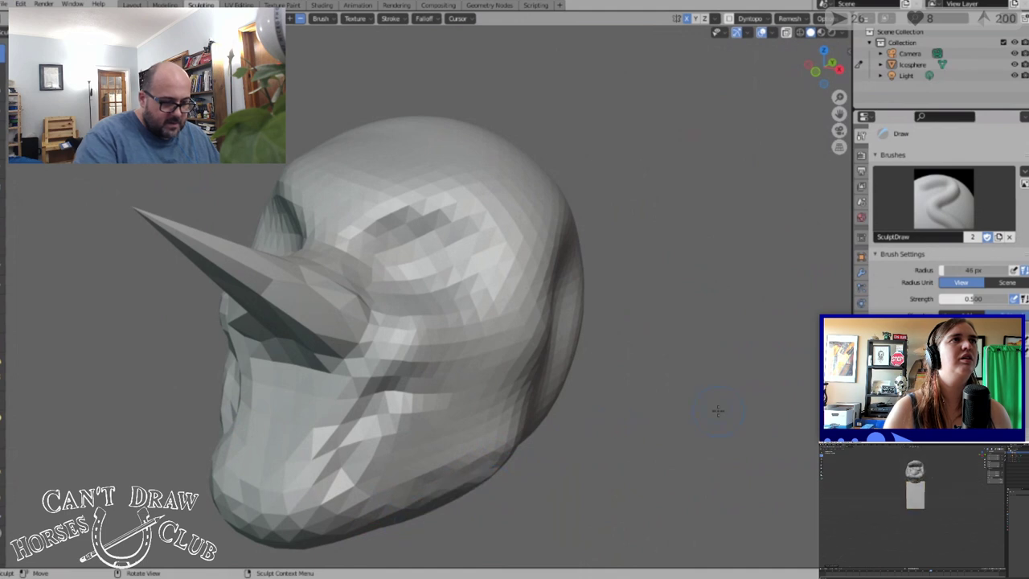
{"action": "mouse_move", "coordinate": [718, 411]}
{"action": "middle_mouse_down"}
{"action": "mouse_move", "coordinate": [680, 393]}
{"action": "mouse_move", "coordinate": [712, 404]}
{"action": "mouse_move", "coordinate": [706, 414]}
{"action": "middle_mouse_up"}
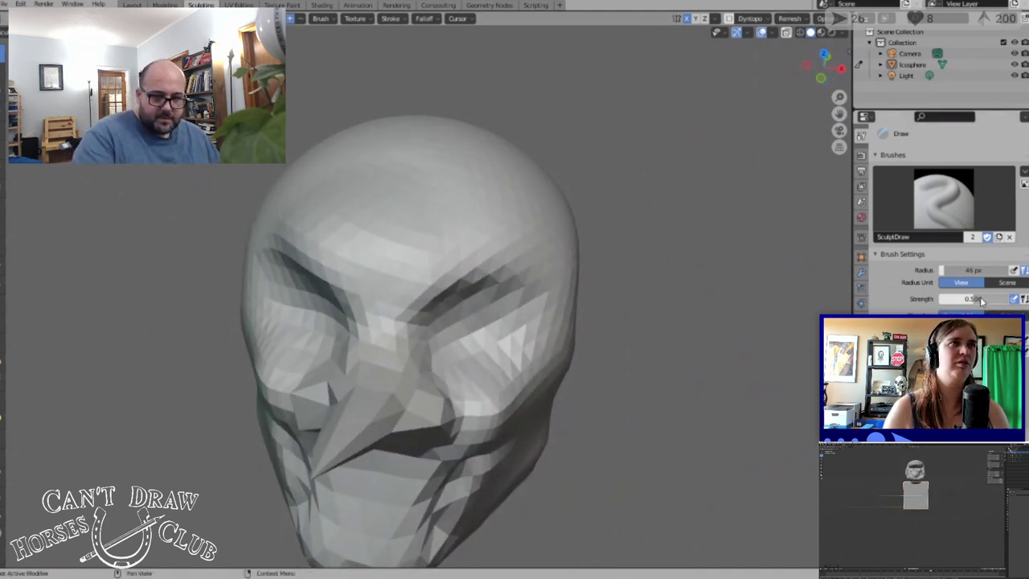
{"action": "left_click", "coordinate": [518, 414]}
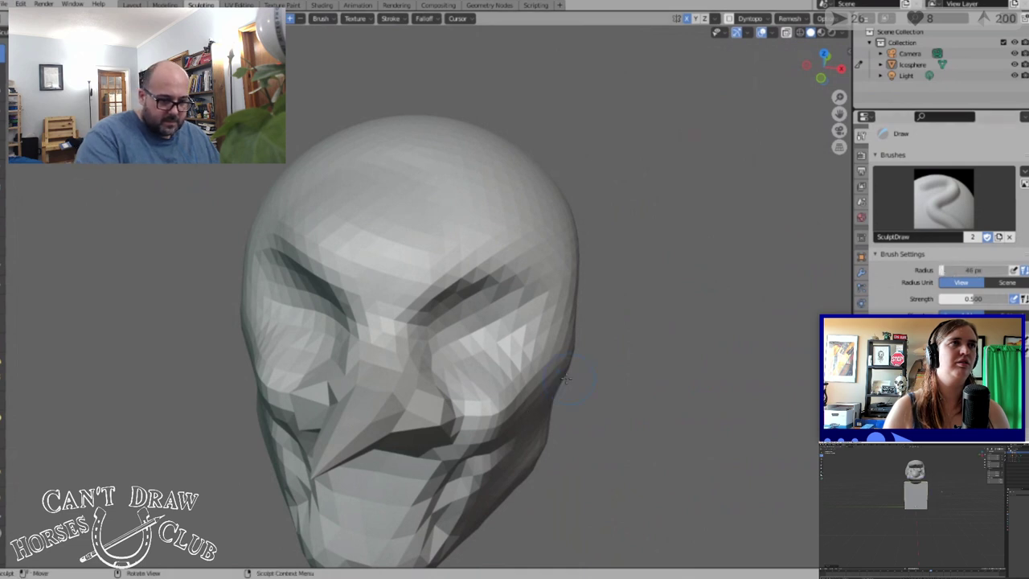
{"action": "mouse_move", "coordinate": [512, 414]}
{"action": "left_mouse_down"}
{"action": "mouse_move", "coordinate": [575, 375]}
{"action": "mouse_move", "coordinate": [450, 507]}
{"action": "mouse_move", "coordinate": [547, 421]}
{"action": "left_mouse_up"}
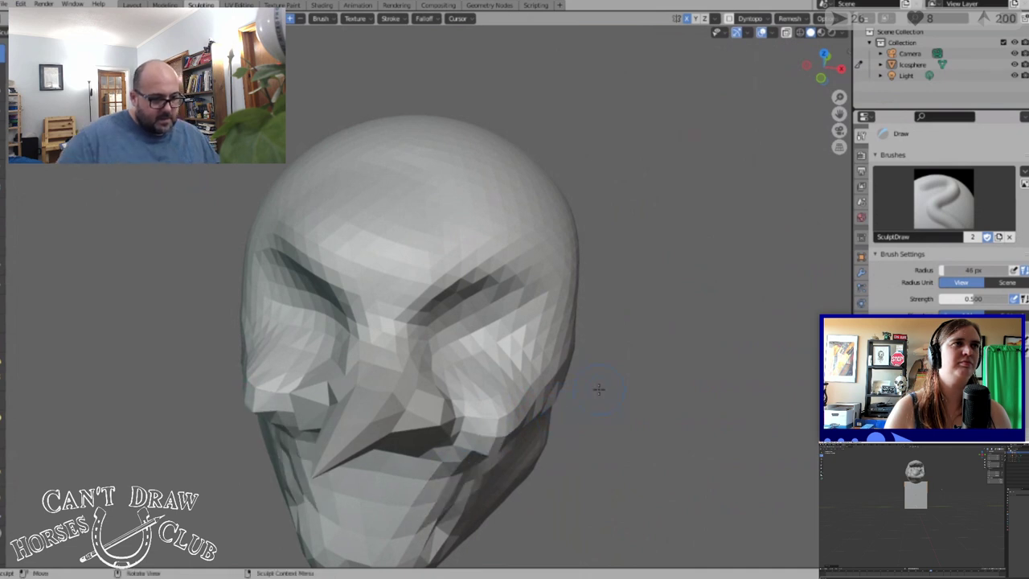
{"action": "mouse_move", "coordinate": [599, 390]}
{"action": "middle_mouse_down"}
{"action": "mouse_move", "coordinate": [634, 379]}
{"action": "mouse_move", "coordinate": [631, 367]}
{"action": "middle_mouse_up"}
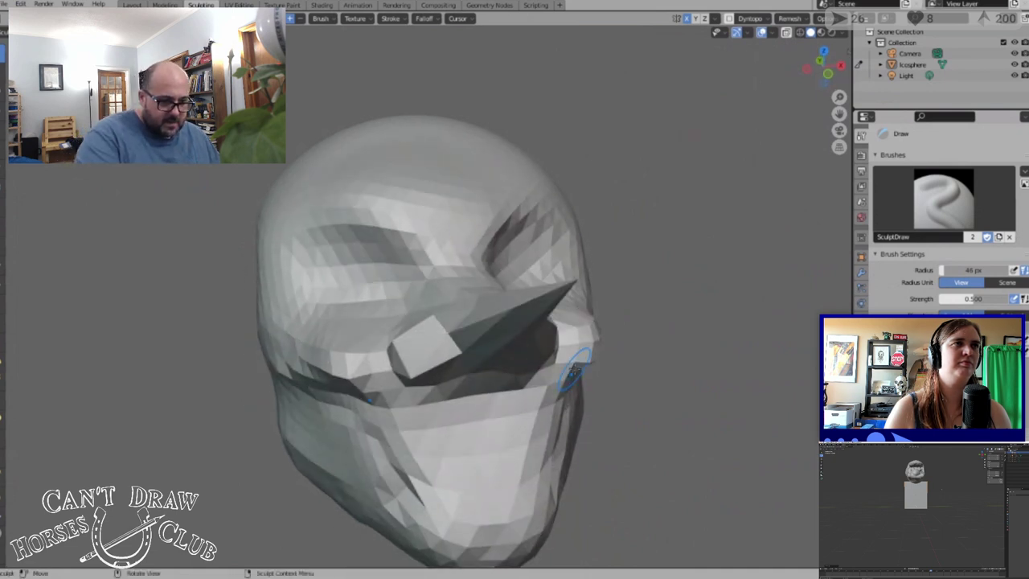
{"action": "left_click_drag", "start_coordinate": [574, 366], "coordinate": [586, 430]}
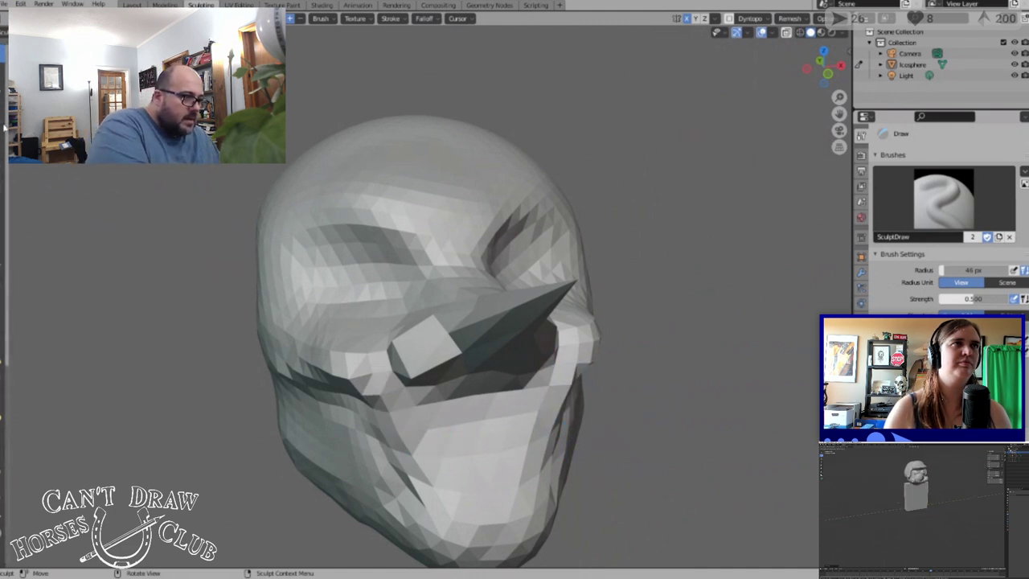
Switch to the Crease brush for sculpting the area below the nose
{"action": "left_click", "coordinate": [3, 209]}
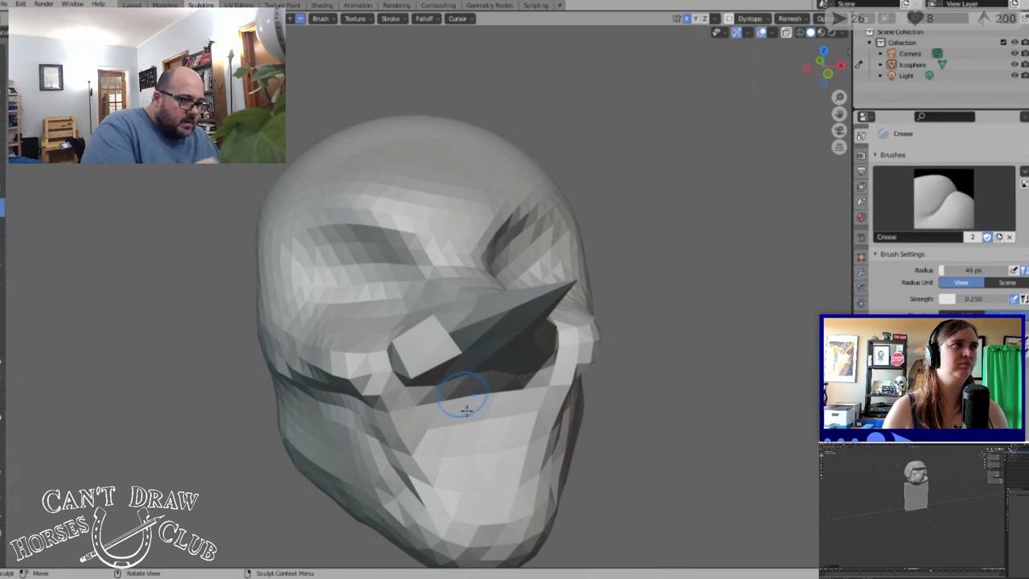
Set the Crease brush strength to 1.000, trying crease strokes across the mouth area below the nose and undoing them
{"action": "left_click_drag", "start_coordinate": [428, 441], "coordinate": [454, 435]}
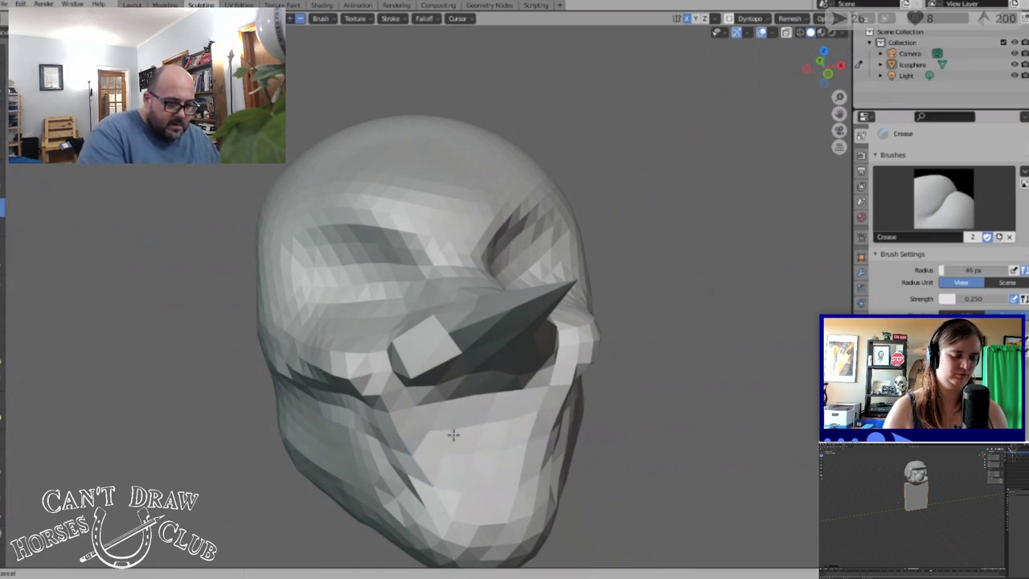
{"action": "left_click_drag", "start_coordinate": [536, 428], "coordinate": [563, 411]}
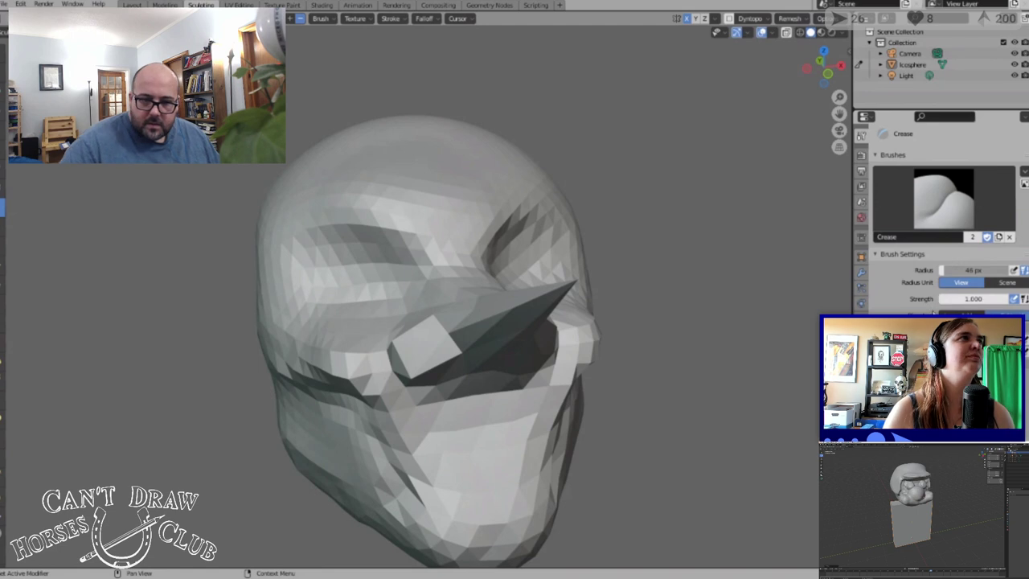
{"action": "left_click_drag", "start_coordinate": [416, 455], "coordinate": [523, 438]}
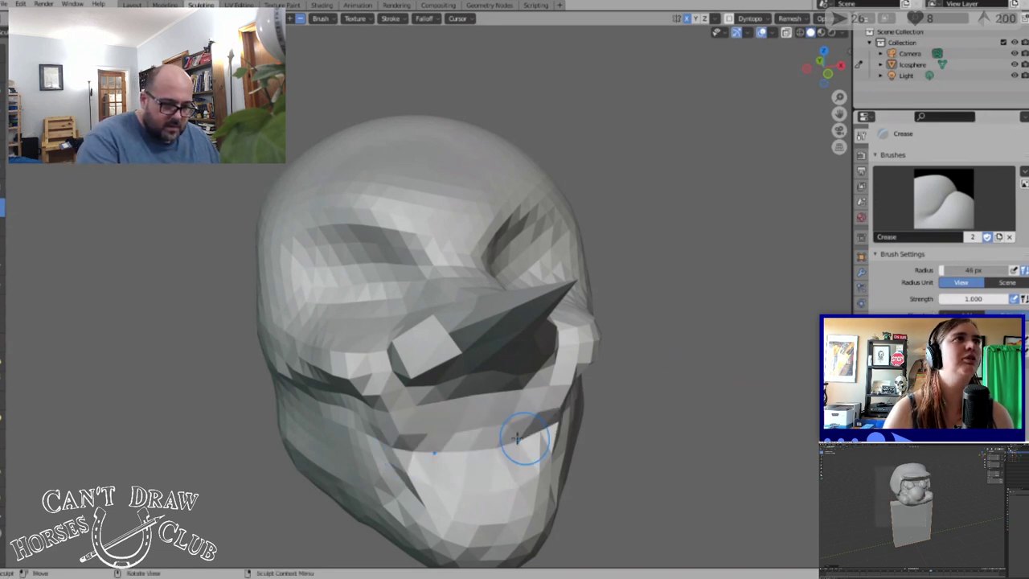
{"action": "key", "text": "ctrl+z"}
{"action": "left_click_drag", "start_coordinate": [381, 430], "coordinate": [453, 450]}
{"action": "key", "text": "ctrl+z"}
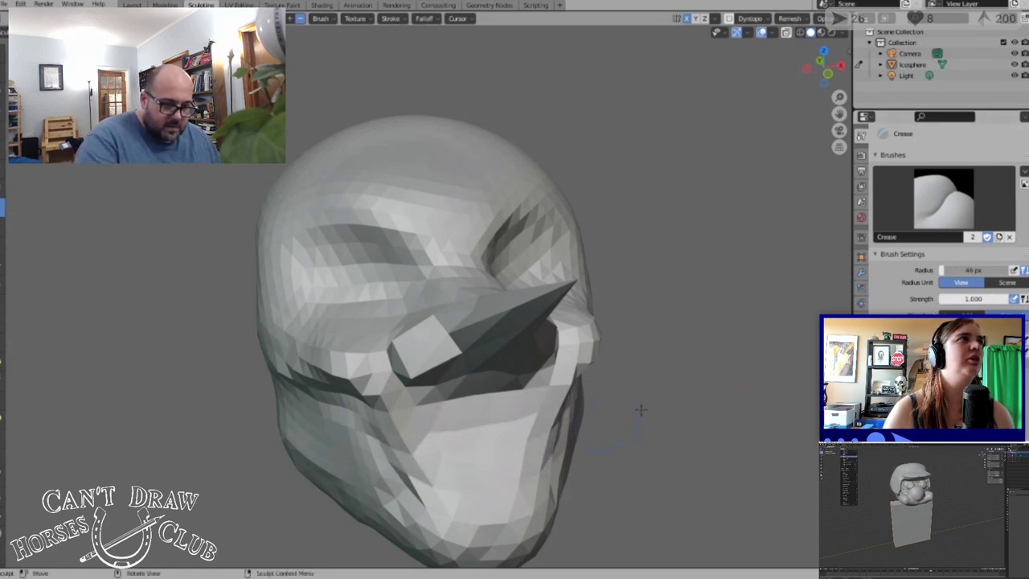
Reduce the Crease brush radius to 20 px and carve a mouth line across the face below the nose
{"action": "left_click", "coordinate": [944, 271]}
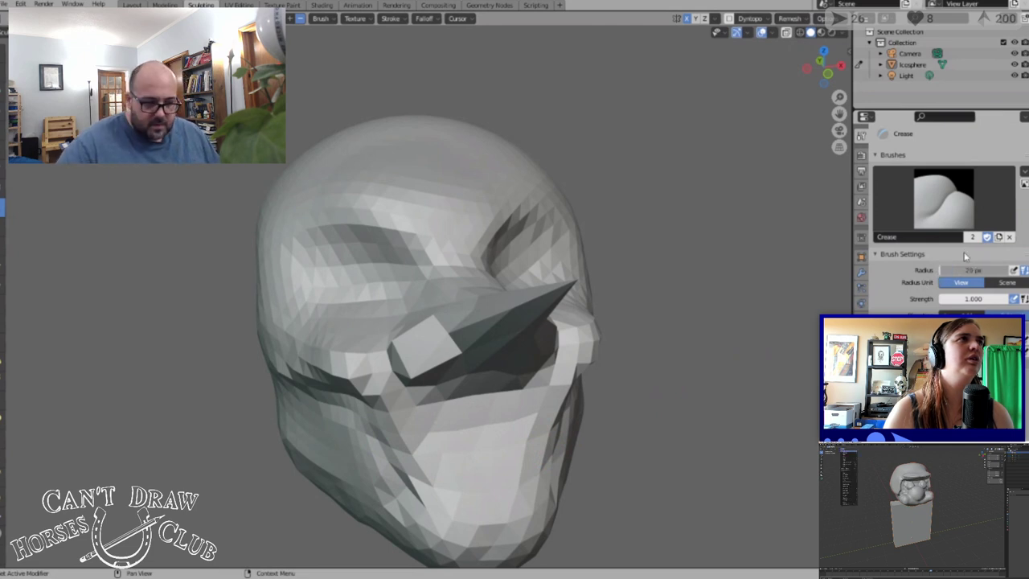
{"action": "left_click_drag", "start_coordinate": [396, 444], "coordinate": [480, 450]}
{"action": "mouse_move", "coordinate": [394, 441]}
{"action": "left_mouse_down"}
{"action": "mouse_move", "coordinate": [550, 434]}
{"action": "mouse_move", "coordinate": [512, 421]}
{"action": "left_mouse_up"}
{"action": "mouse_move", "coordinate": [512, 420]}
{"action": "middle_mouse_down"}
{"action": "mouse_move", "coordinate": [684, 407]}
{"action": "mouse_move", "coordinate": [693, 375]}
{"action": "mouse_move", "coordinate": [611, 379]}
{"action": "mouse_move", "coordinate": [648, 394]}
{"action": "mouse_move", "coordinate": [641, 379]}
{"action": "middle_mouse_up"}
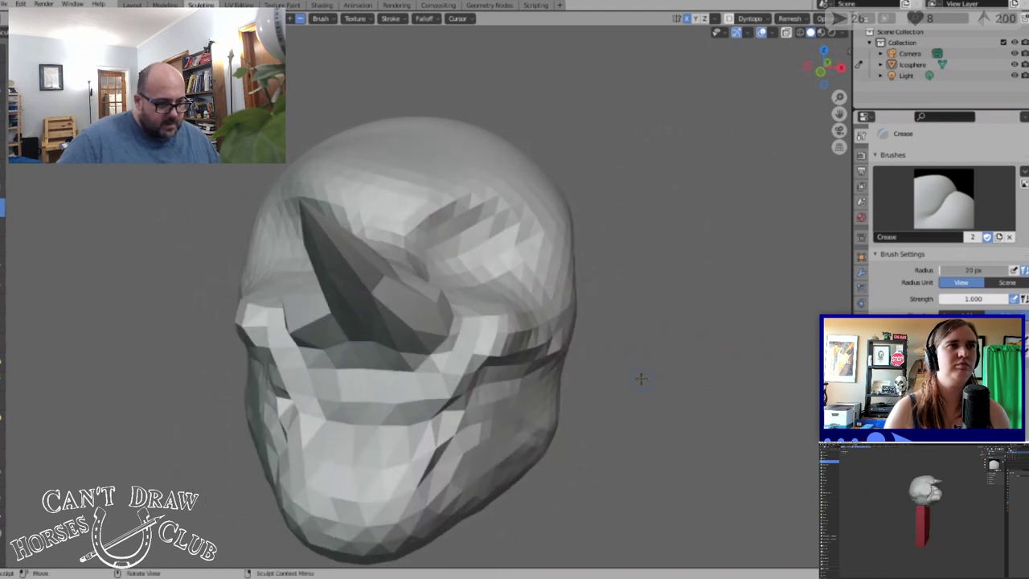
{"action": "mouse_move", "coordinate": [424, 419]}
{"action": "left_mouse_down"}
{"action": "mouse_move", "coordinate": [458, 414]}
{"action": "mouse_move", "coordinate": [338, 414]}
{"action": "mouse_move", "coordinate": [438, 390]}
{"action": "left_mouse_up"}
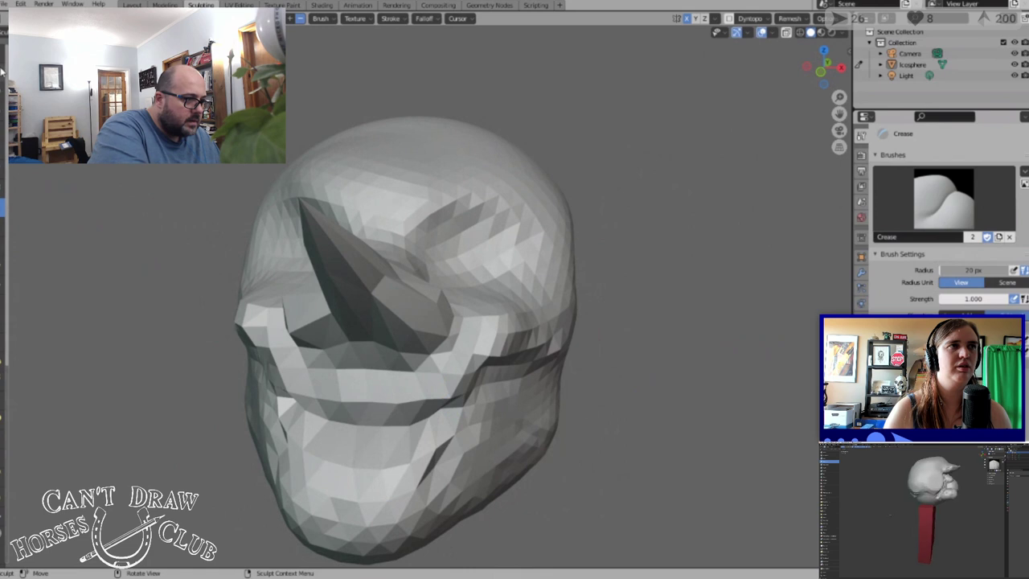
Build up the upper and lower lips around the mouth line using the Draw brush with a 67 px radius
{"action": "key", "text": "x"}
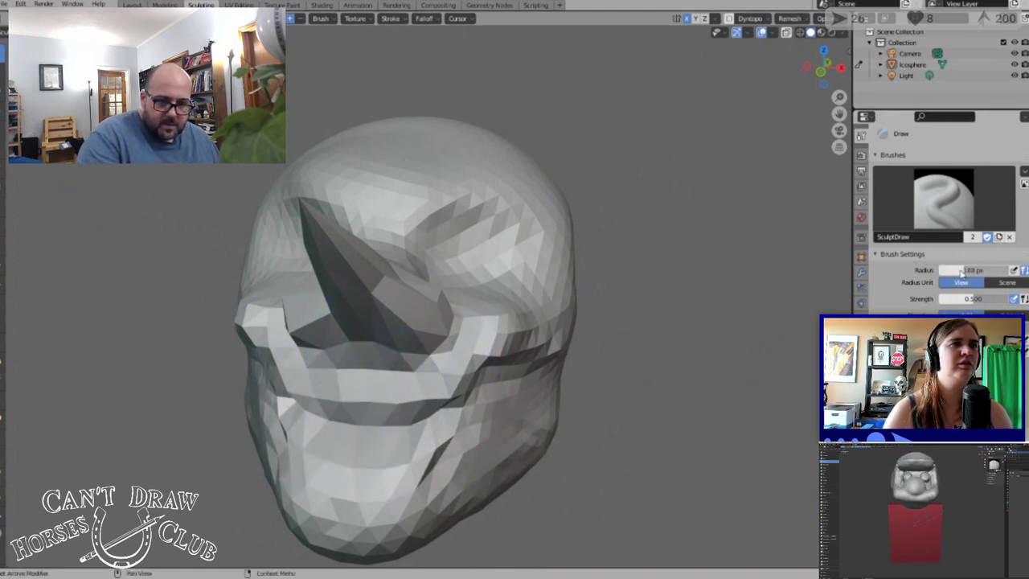
{"action": "left_click_drag", "start_coordinate": [949, 275], "coordinate": [935, 284]}
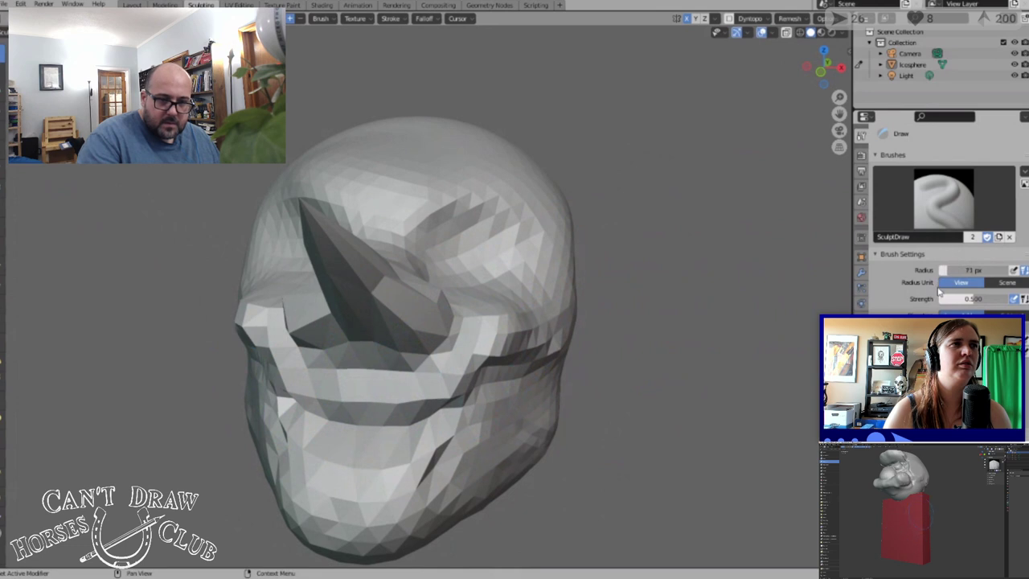
{"action": "left_click_drag", "start_coordinate": [939, 292], "coordinate": [937, 292]}
{"action": "left_click_drag", "start_coordinate": [299, 394], "coordinate": [460, 405]}
{"action": "left_click_drag", "start_coordinate": [337, 405], "coordinate": [438, 418]}
{"action": "left_click_drag", "start_coordinate": [338, 424], "coordinate": [441, 438]}
{"action": "left_click_drag", "start_coordinate": [346, 442], "coordinate": [331, 442]}
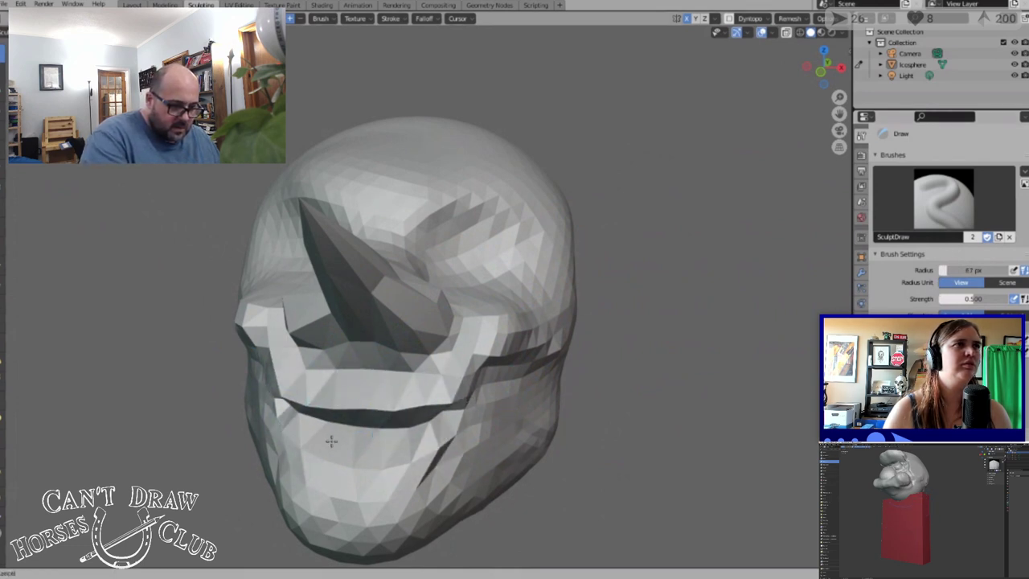
{"action": "mouse_move", "coordinate": [331, 441]}
{"action": "middle_mouse_down"}
{"action": "mouse_move", "coordinate": [539, 421]}
{"action": "mouse_move", "coordinate": [563, 406]}
{"action": "middle_mouse_up"}
{"action": "middle_click_drag", "start_coordinate": [625, 364], "coordinate": [573, 349]}
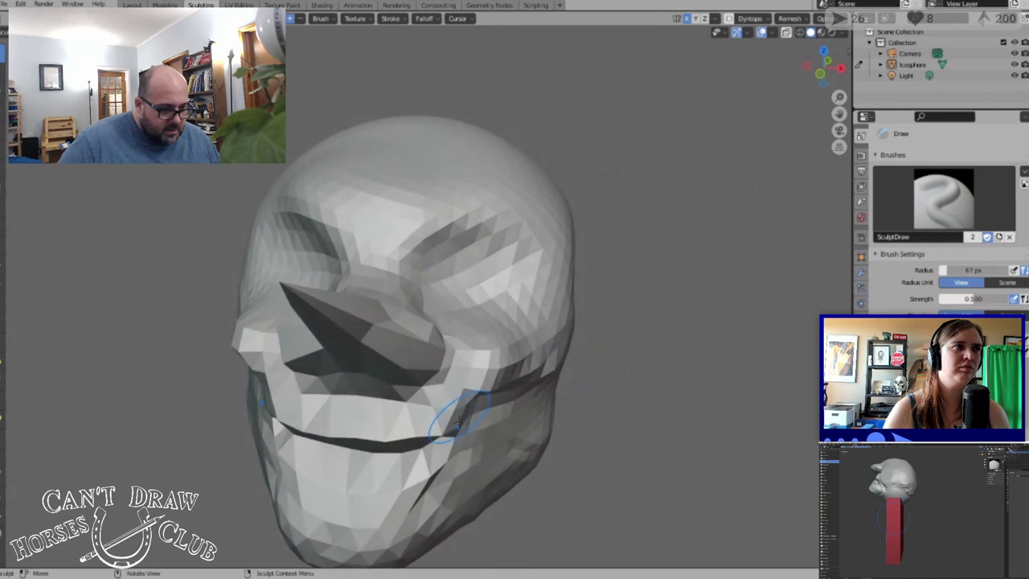
{"action": "middle_click_drag", "start_coordinate": [340, 466], "coordinate": [399, 459]}
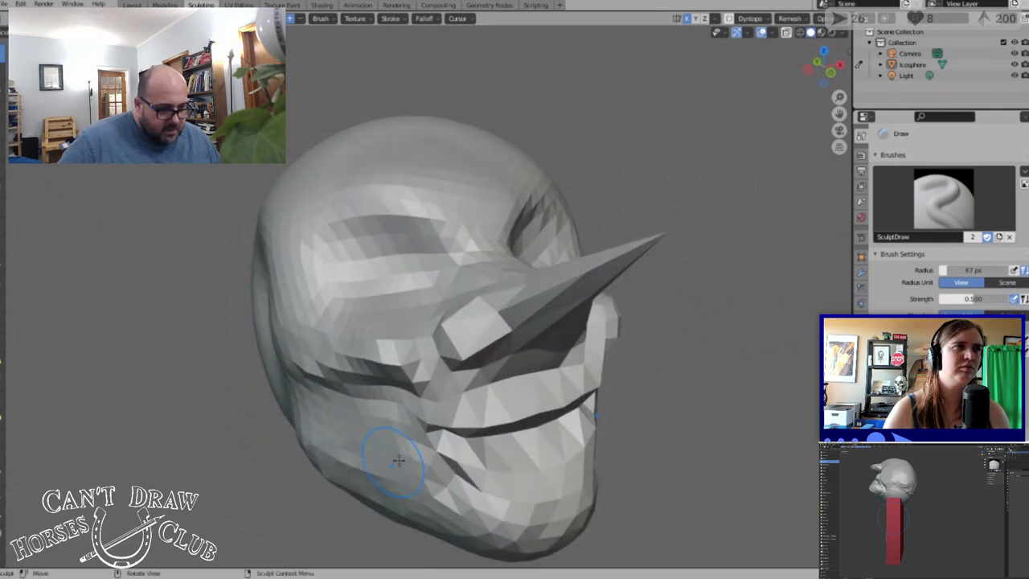
{"action": "mouse_move", "coordinate": [547, 413]}
{"action": "middle_mouse_down"}
{"action": "mouse_move", "coordinate": [622, 396]}
{"action": "mouse_move", "coordinate": [602, 379]}
{"action": "mouse_move", "coordinate": [588, 396]}
{"action": "mouse_move", "coordinate": [402, 418]}
{"action": "middle_mouse_up"}
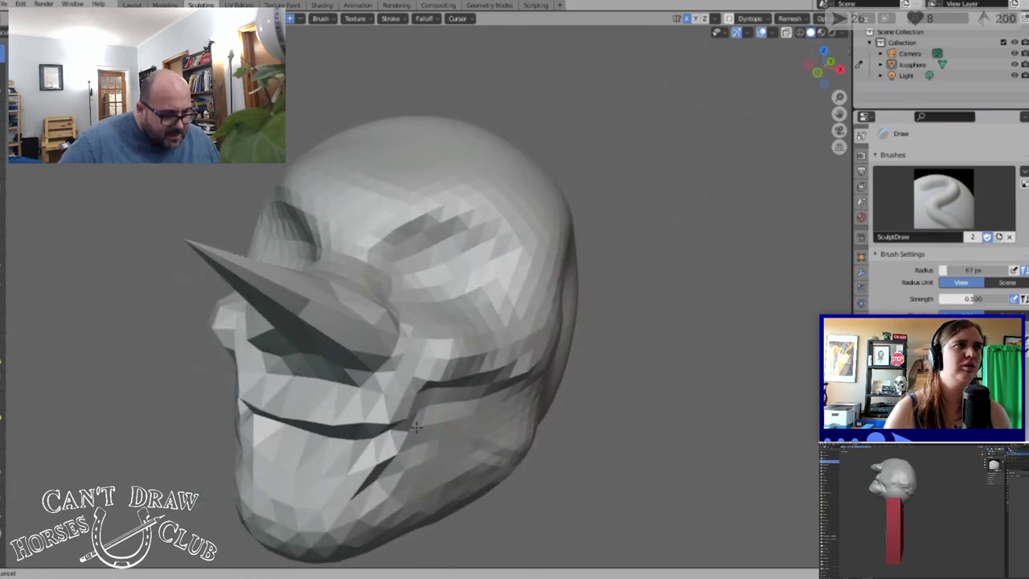
{"action": "middle_click_drag", "start_coordinate": [477, 415], "coordinate": [547, 422]}
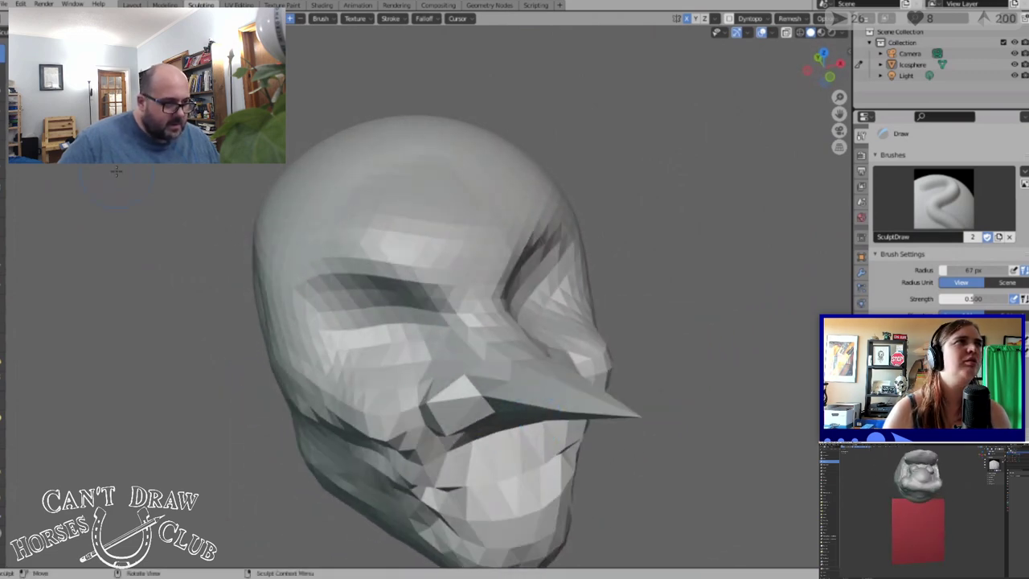
Return from sculpting to the Layout workspace with the whole head in view
{"action": "left_click", "coordinate": [132, 5]}
{"action": "mouse_move", "coordinate": [426, 322]}
{"action": "middle_mouse_down"}
{"action": "mouse_move", "coordinate": [448, 305]}
{"action": "mouse_move", "coordinate": [415, 301]}
{"action": "middle_mouse_up"}
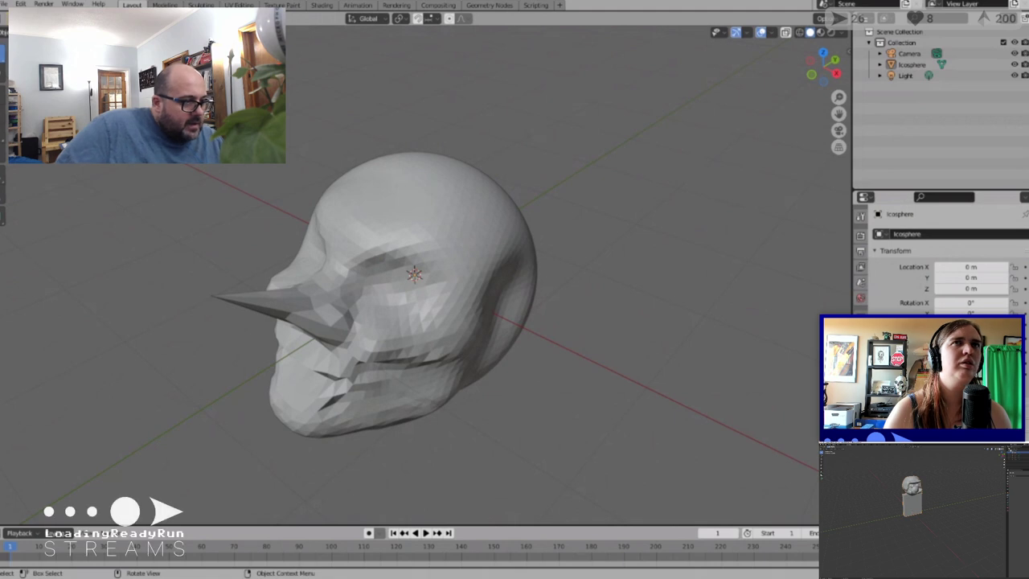
{"action": "left_click", "coordinate": [126, 18]}
{"action": "key", "text": "Escape"}
Try adding a mesh circle around the head, and undo it
{"action": "key", "text": "shift+a"}
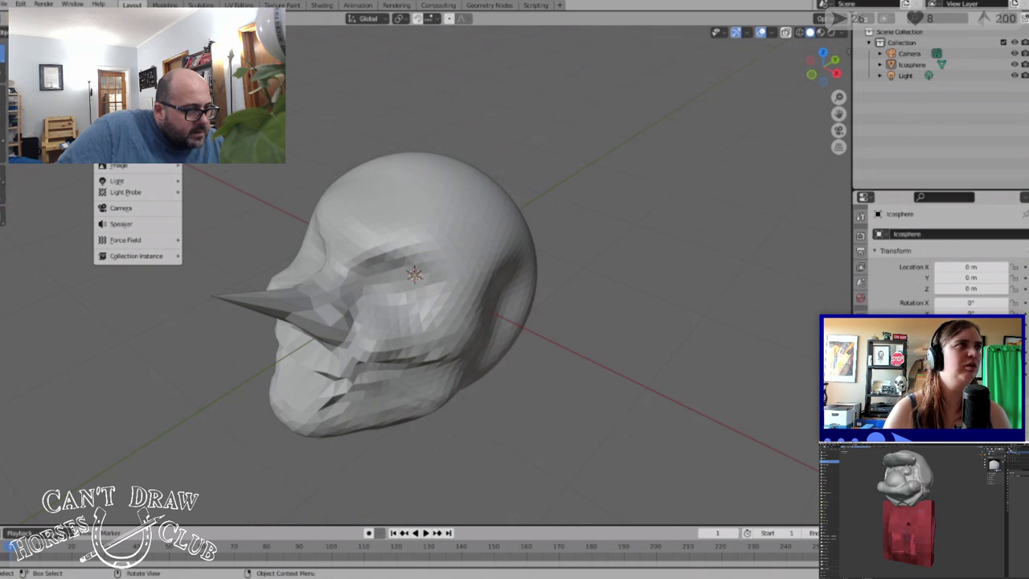
{"action": "left_click", "coordinate": [201, 70]}
{"action": "middle_click_drag", "start_coordinate": [465, 294], "coordinate": [498, 281]}
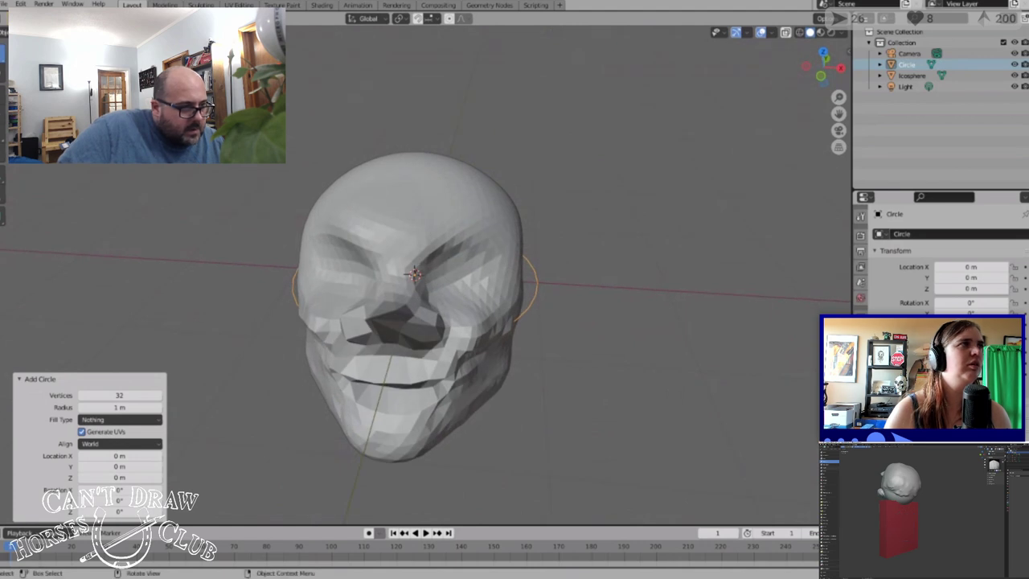
{"action": "key", "text": "ctrl+z"}
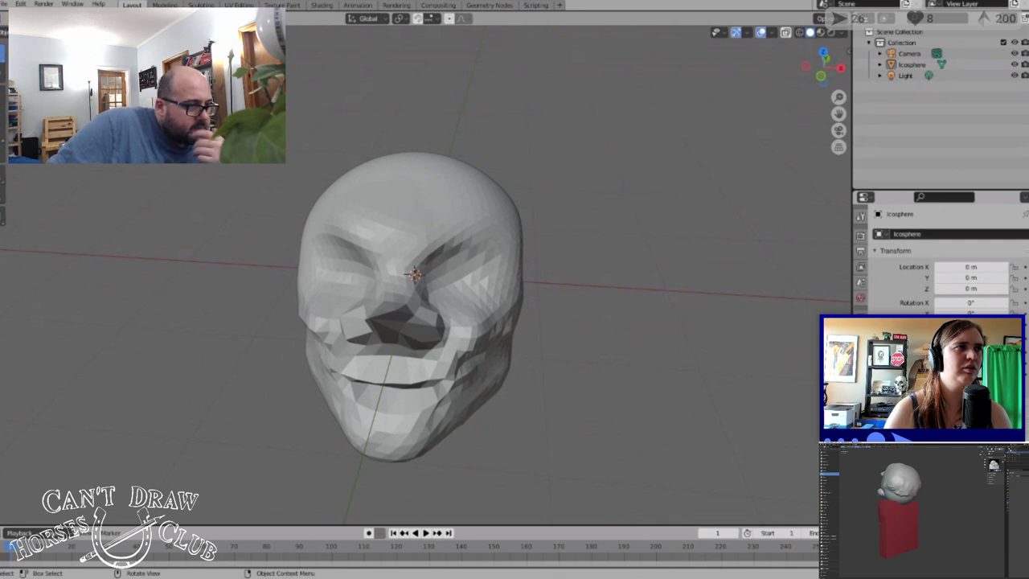
Try adding a Grease Pencil stroke object at the head, and delete it
{"action": "left_click", "coordinate": [103, 32]}
{"action": "mouse_move", "coordinate": [130, 113]}
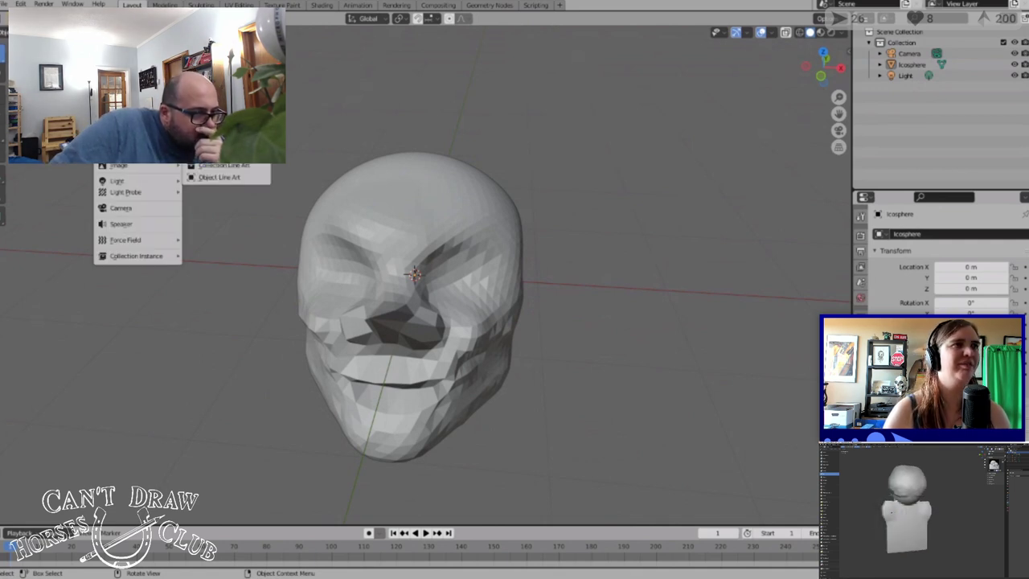
{"action": "left_click", "coordinate": [217, 124]}
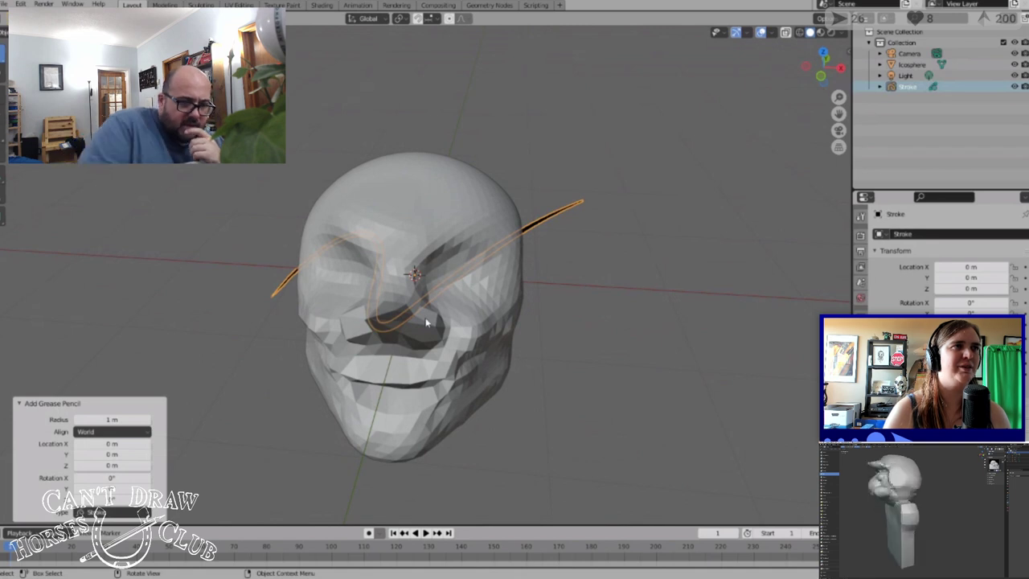
{"action": "left_click", "coordinate": [426, 334]}
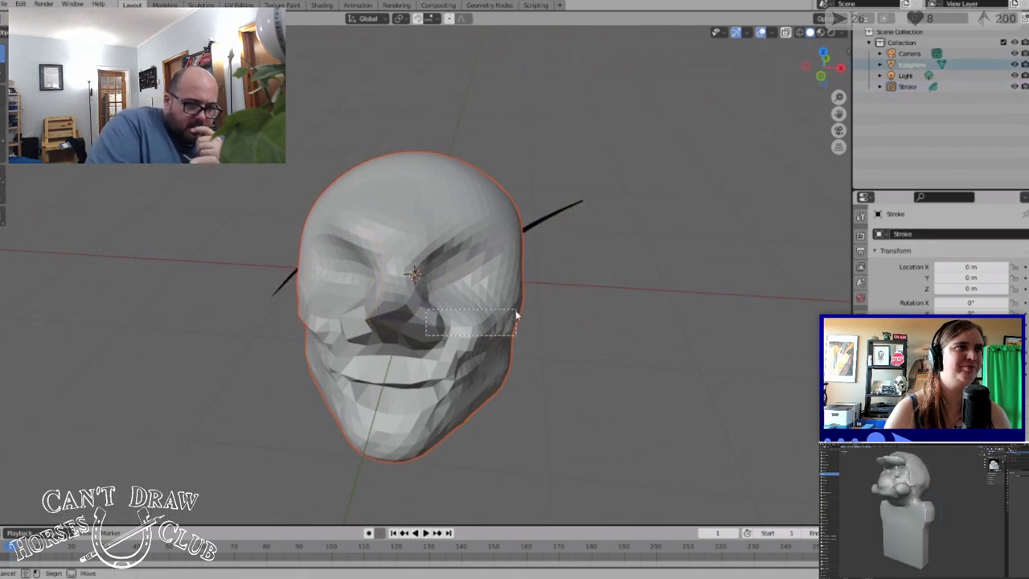
{"action": "left_click", "coordinate": [530, 240]}
{"action": "key", "text": "Delete"}
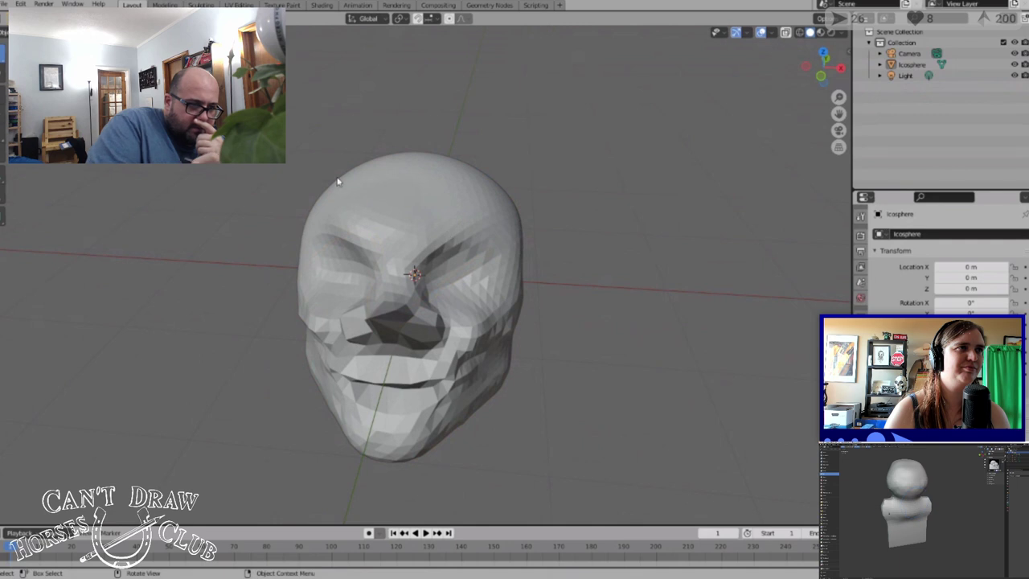
Add a Bezier curve to the scene and select the head mesh again
{"action": "key", "text": "shift+a"}
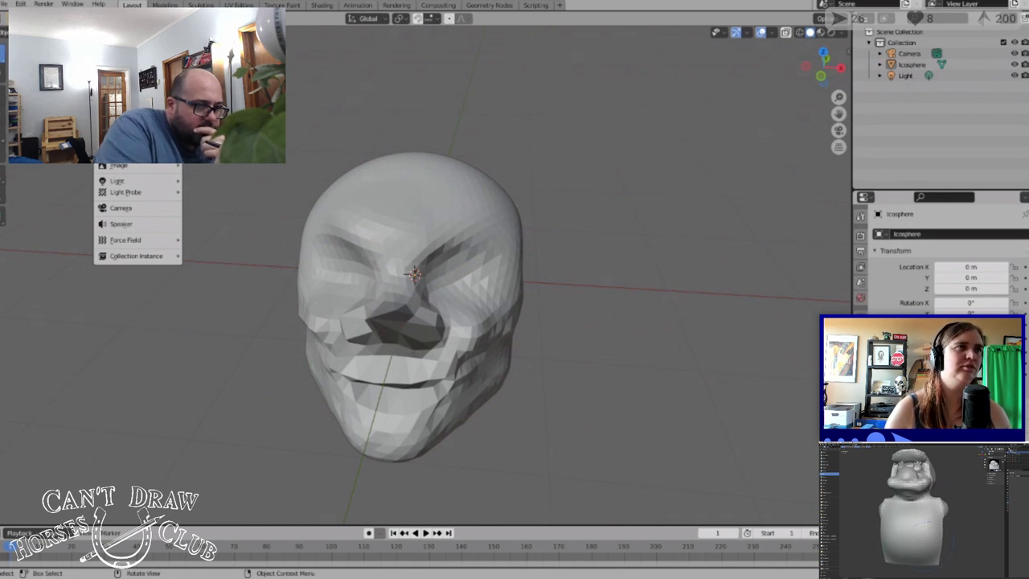
{"action": "left_click", "coordinate": [210, 57]}
{"action": "left_click", "coordinate": [397, 365]}
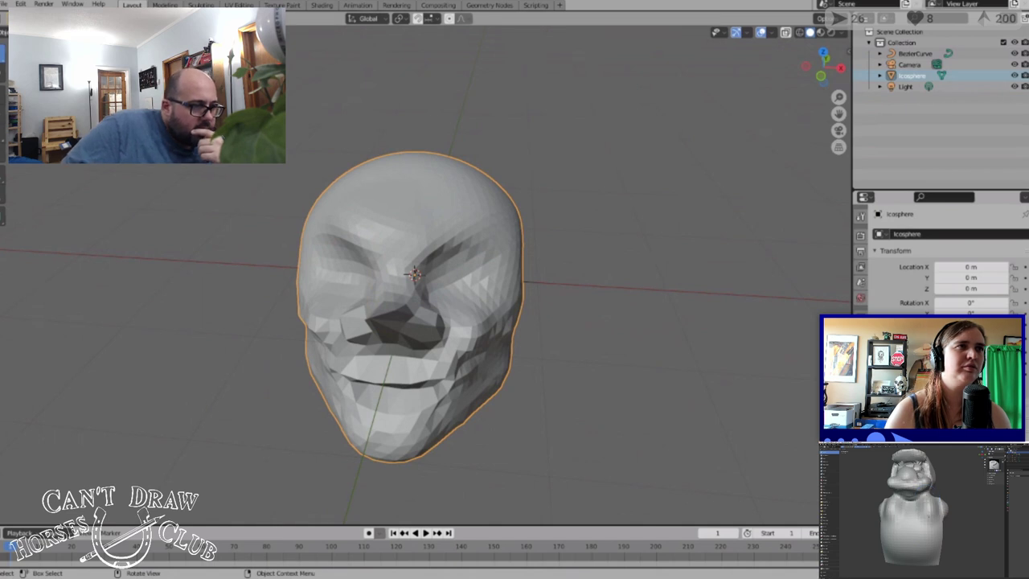
Add a mesh cylinder with 32 vertices, a 1 m radius and a 2 m depth at the scene origin
{"action": "key", "text": "shift+a"}
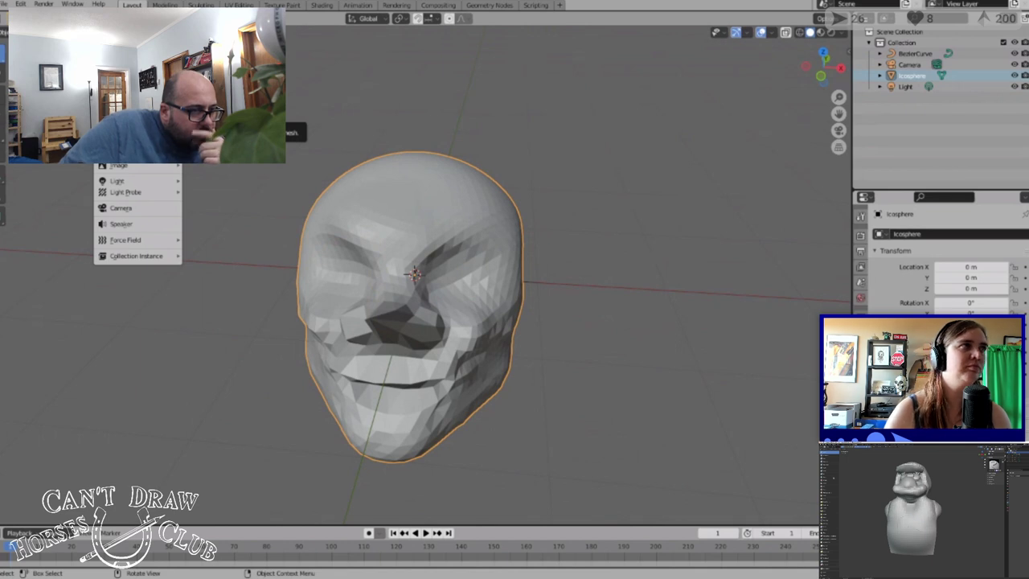
{"action": "left_click", "coordinate": [207, 100]}
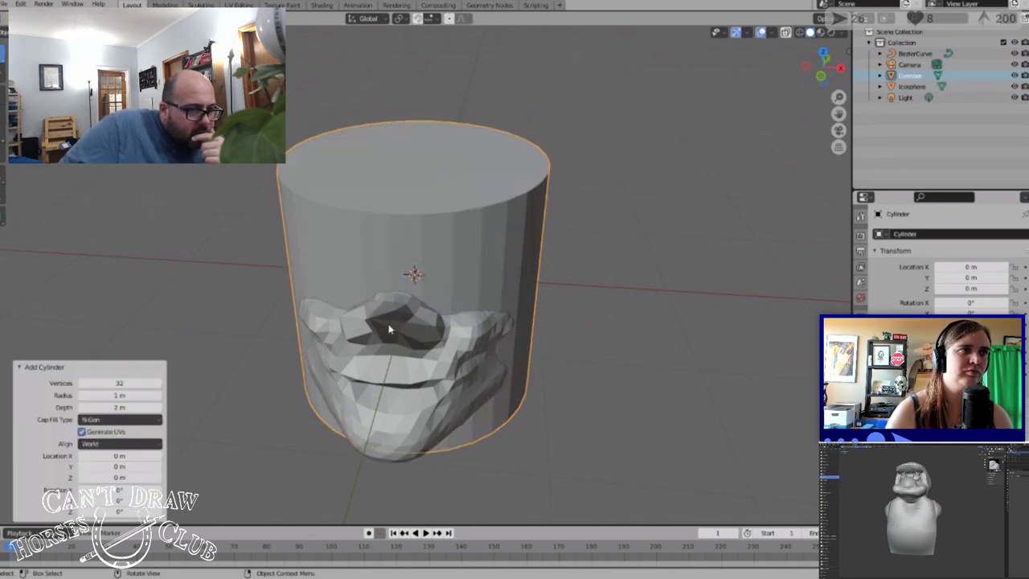
{"action": "middle_click_drag", "start_coordinate": [545, 250], "coordinate": [471, 248]}
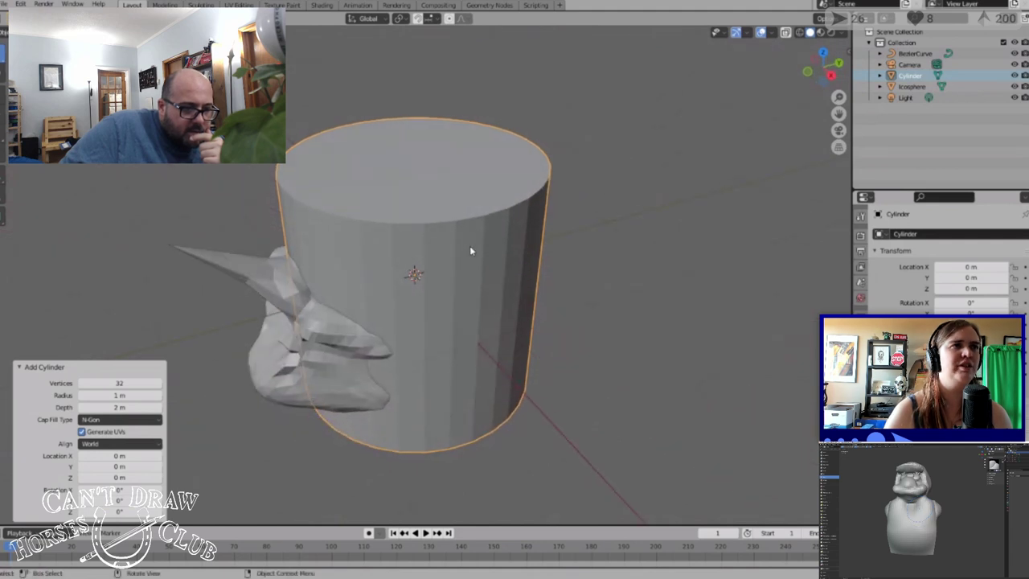
Move only the cylinder 1.9634 m along X to sit beside the head, and rotate it 109° about Y
{"action": "left_click_drag", "start_coordinate": [420, 274], "coordinate": [389, 291]}
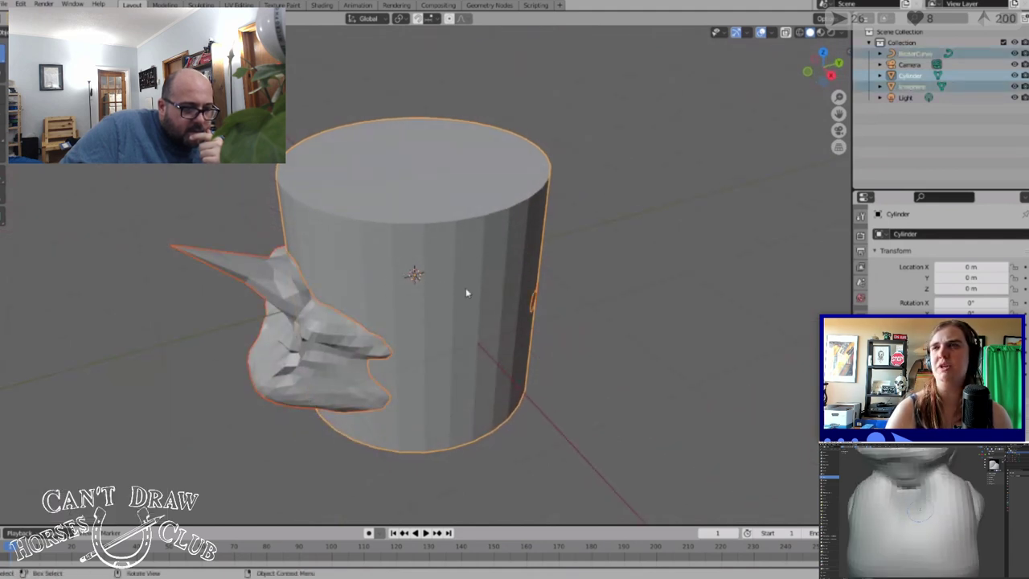
{"action": "left_click", "coordinate": [465, 289]}
{"action": "left_click", "coordinate": [497, 165]}
{"action": "middle_click_drag", "start_coordinate": [545, 208], "coordinate": [620, 214]}
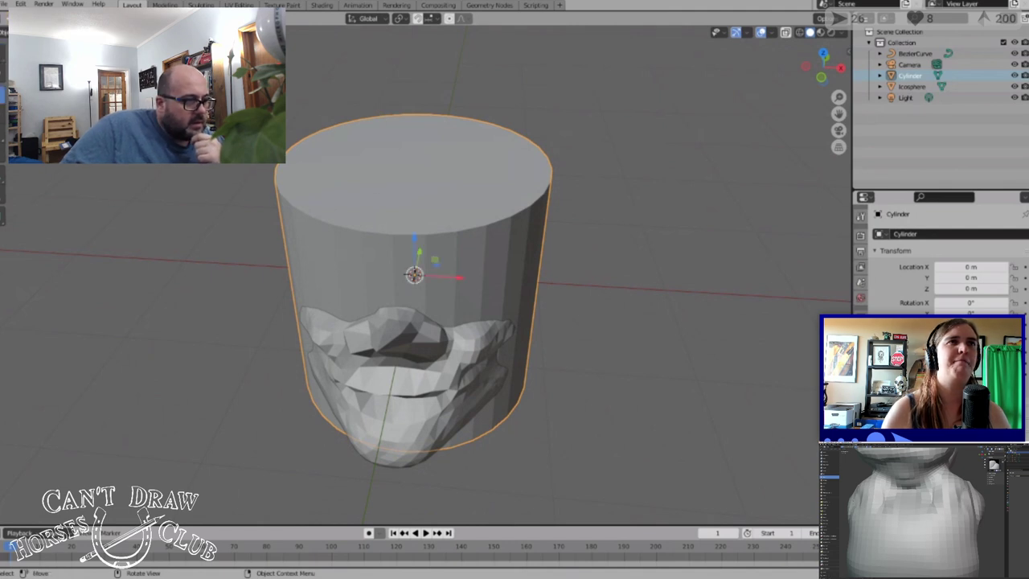
{"action": "left_click_drag", "start_coordinate": [462, 281], "coordinate": [706, 293]}
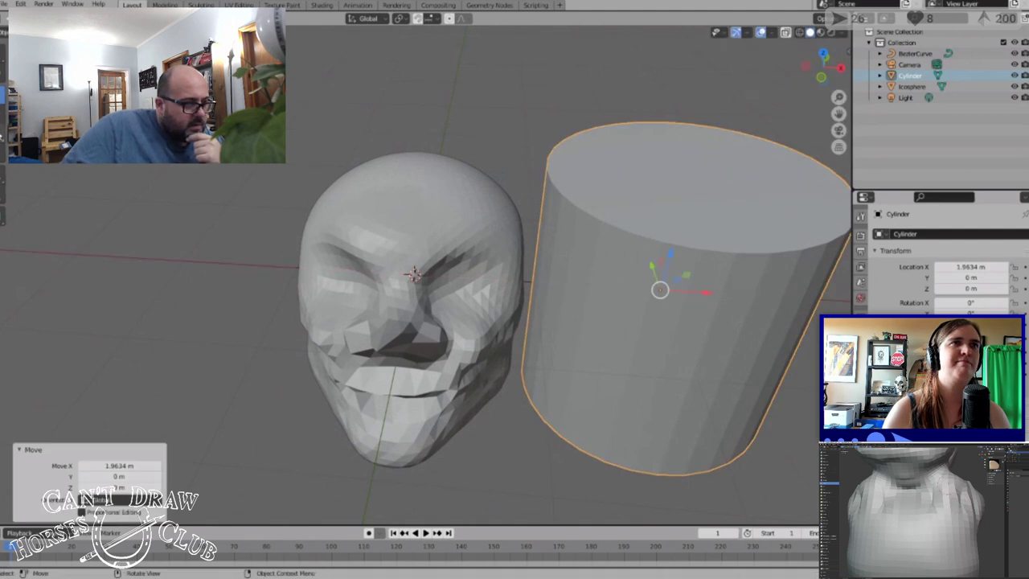
{"action": "left_click", "coordinate": [2, 115]}
{"action": "left_click_drag", "start_coordinate": [679, 262], "coordinate": [777, 444]}
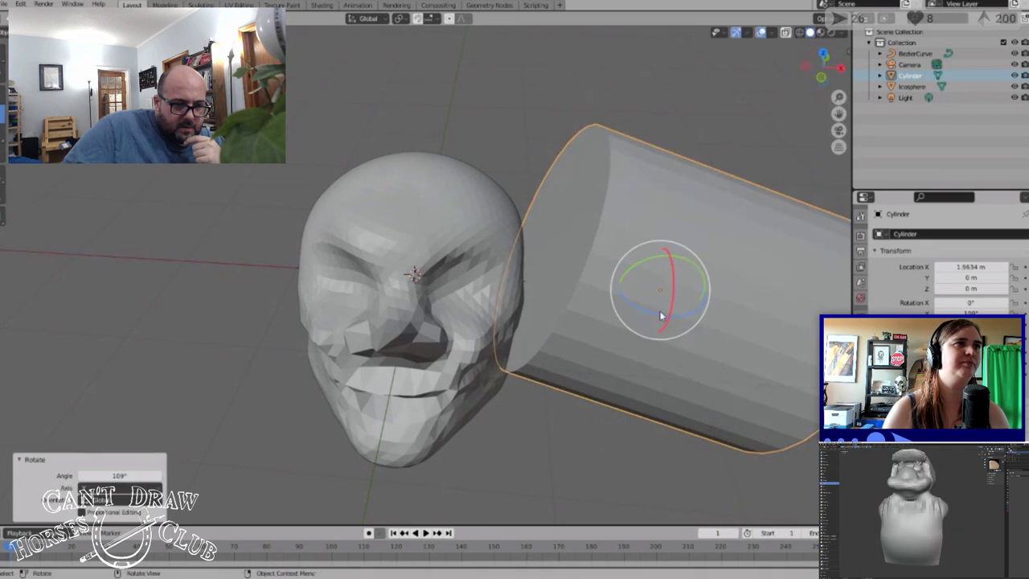
Flatten the cylinder along Z and scale it by -0.255 along Y to shape a thin rod beside the head
{"action": "scroll", "coordinate": [659, 307], "scroll_direction": "up", "scroll_amount": 3}
{"action": "scroll", "coordinate": [655, 297], "scroll_direction": "down", "scroll_amount": 6}
{"action": "scroll", "coordinate": [676, 293], "scroll_direction": "up", "scroll_amount": 1}
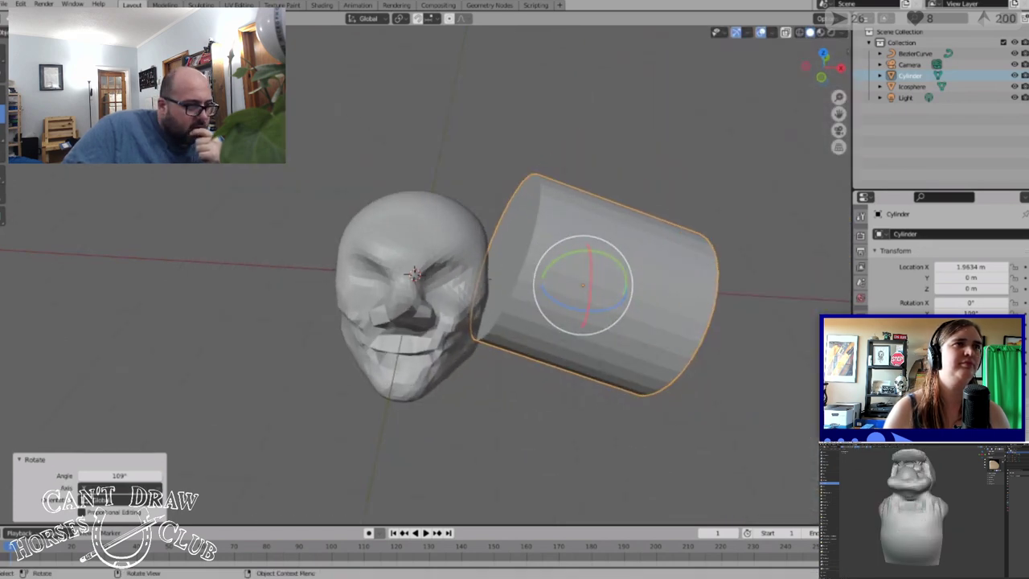
{"action": "left_click", "coordinate": [3, 132]}
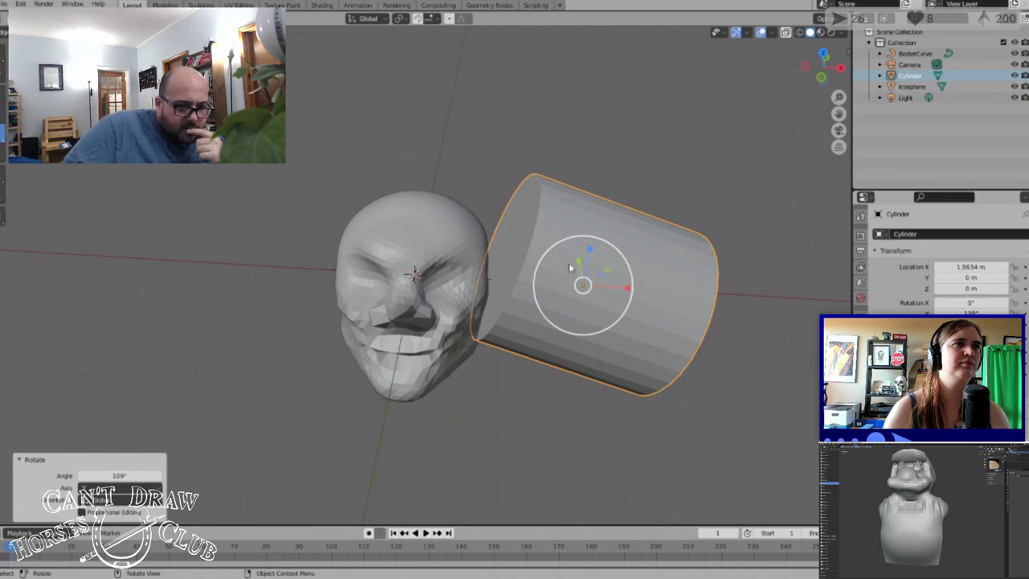
{"action": "left_click_drag", "start_coordinate": [590, 252], "coordinate": [583, 288]}
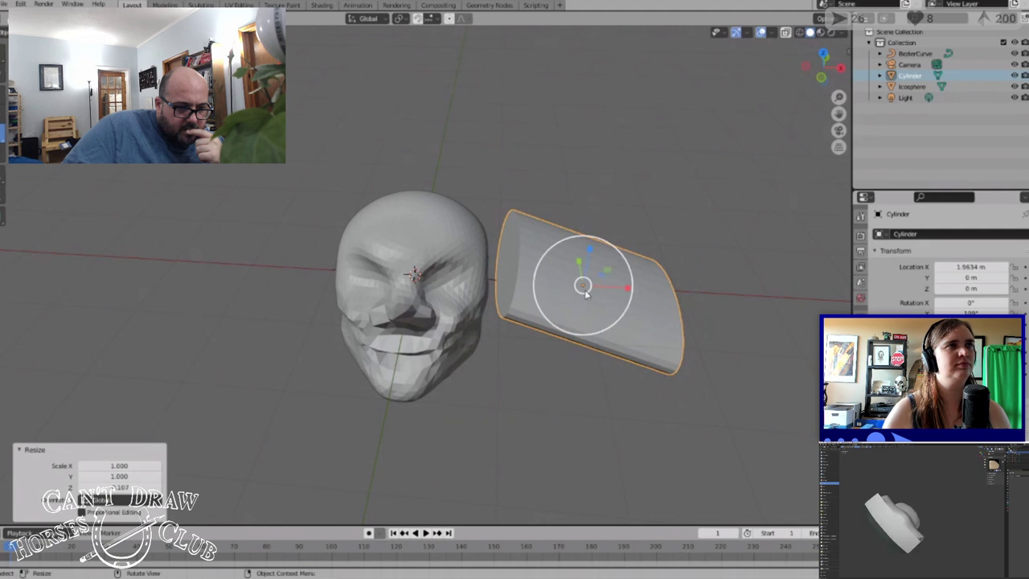
{"action": "scroll", "coordinate": [591, 300], "scroll_direction": "up", "scroll_amount": 1}
{"action": "middle_click_drag", "start_coordinate": [591, 300], "coordinate": [620, 336]}
{"action": "left_click_drag", "start_coordinate": [585, 187], "coordinate": [599, 230]}
{"action": "middle_click_drag", "start_coordinate": [599, 229], "coordinate": [614, 222]}
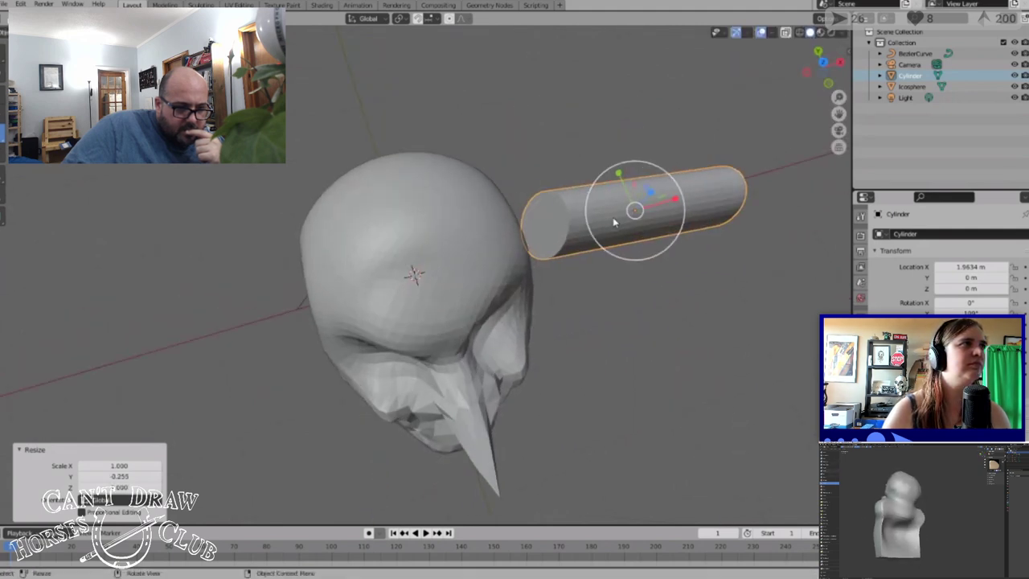
Scale the cylinder beside the head by 0.180 along Y and flatten it repeatedly along Z into a very thin rod
{"action": "left_click_drag", "start_coordinate": [620, 175], "coordinate": [639, 231]}
{"action": "middle_click_drag", "start_coordinate": [638, 231], "coordinate": [649, 193]}
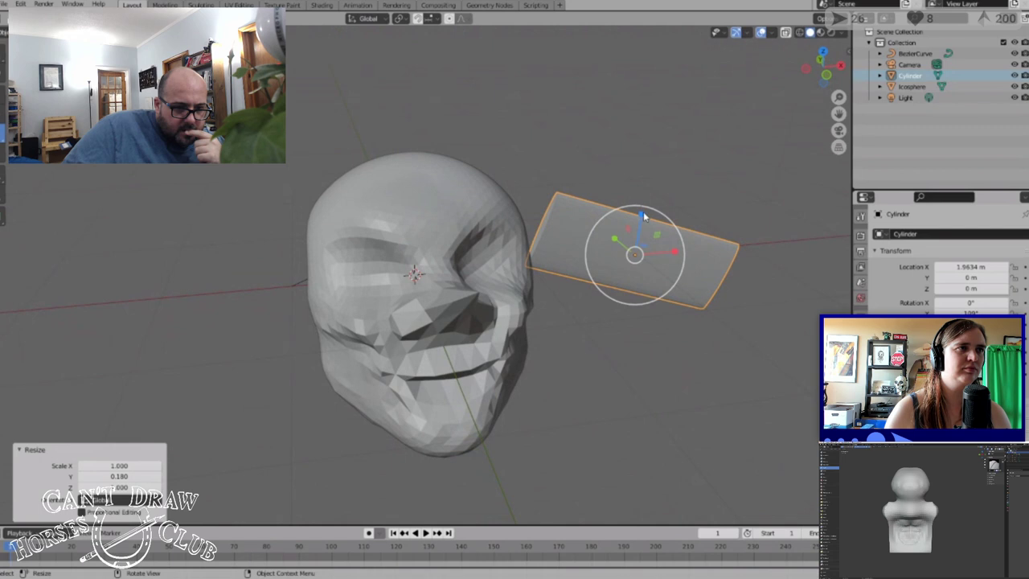
{"action": "left_click_drag", "start_coordinate": [644, 215], "coordinate": [641, 251]}
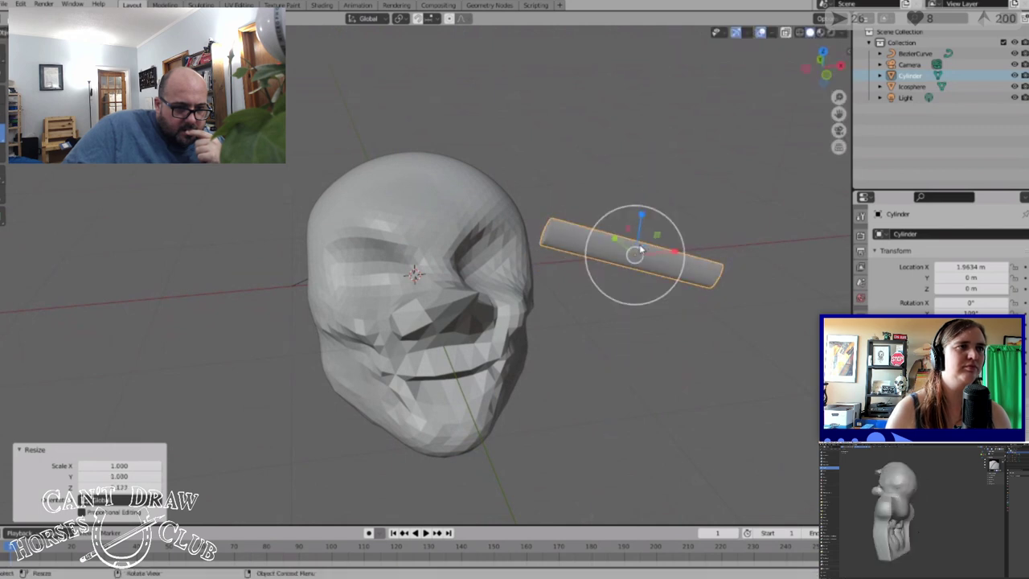
{"action": "scroll", "coordinate": [649, 226], "scroll_direction": "up", "scroll_amount": 3}
{"action": "scroll", "coordinate": [719, 196], "scroll_direction": "down", "scroll_amount": 2}
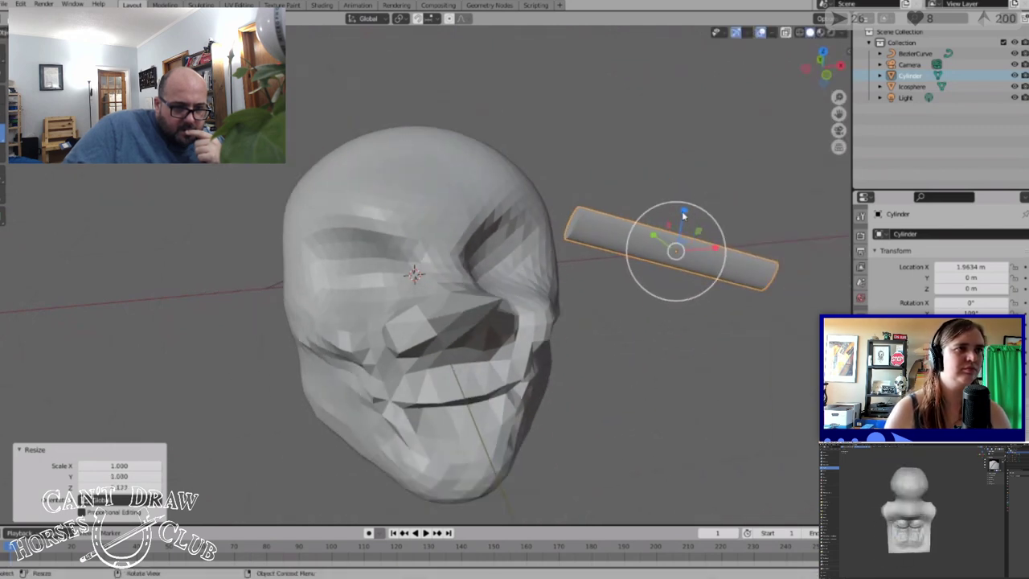
{"action": "left_click_drag", "start_coordinate": [683, 215], "coordinate": [676, 241]}
{"action": "middle_click_drag", "start_coordinate": [676, 242], "coordinate": [657, 224]}
{"action": "left_click", "coordinate": [695, 209]}
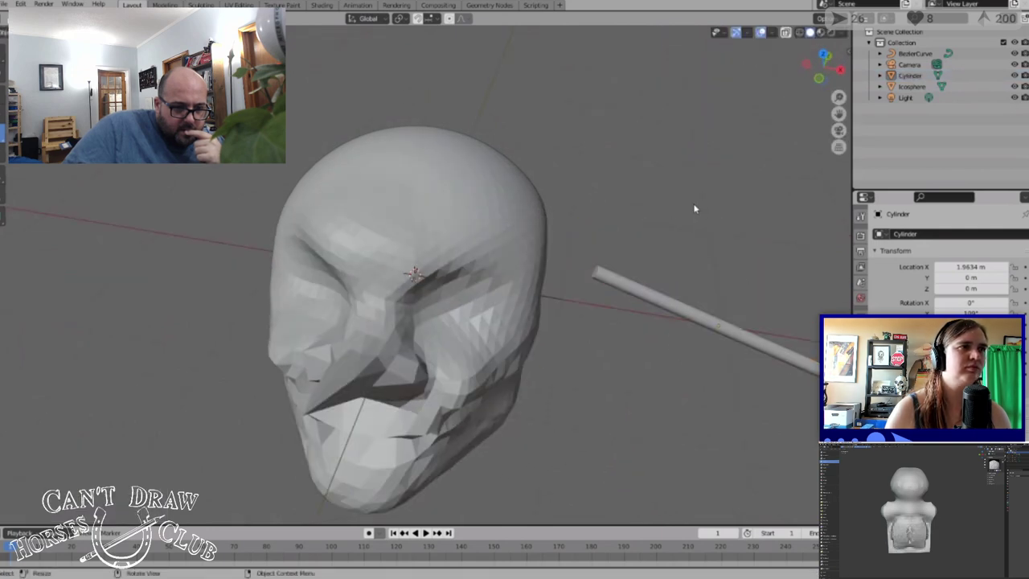
{"action": "scroll", "coordinate": [691, 200], "scroll_direction": "up", "scroll_amount": 5}
{"action": "scroll", "coordinate": [691, 199], "scroll_direction": "down", "scroll_amount": 5}
{"action": "left_click", "coordinate": [664, 303]}
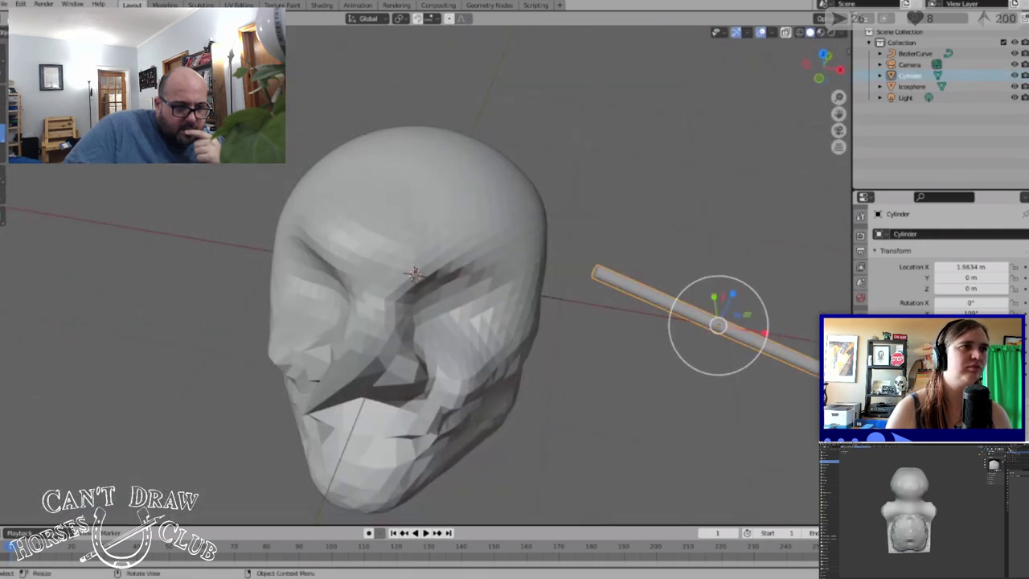
Try to pull the rod's end nearest the head outward with the Snake Hook brush in the Sculpting workspace
{"action": "left_click", "coordinate": [201, 5]}
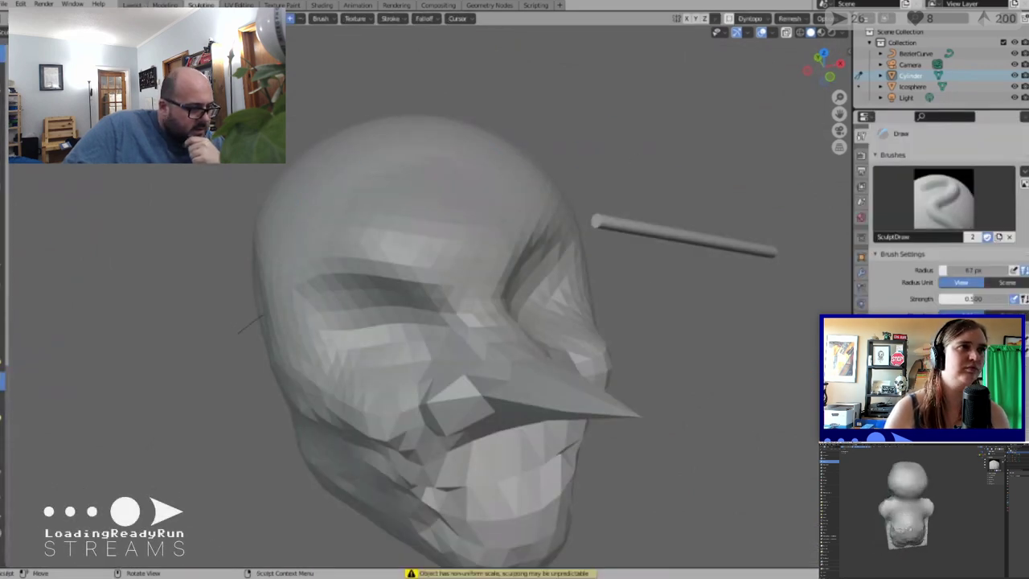
{"action": "key", "text": "k"}
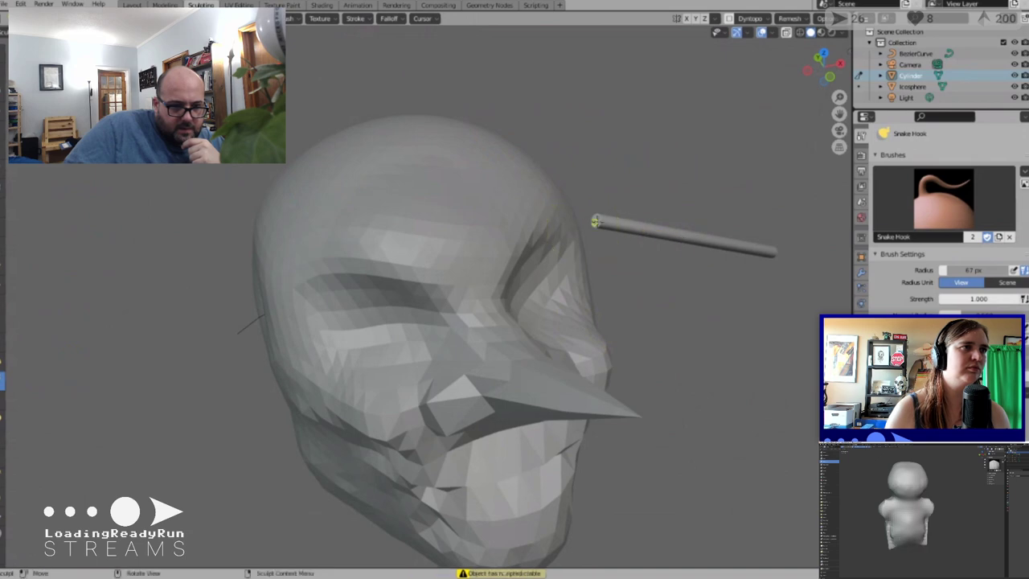
{"action": "mouse_move", "coordinate": [602, 218]}
{"action": "left_mouse_down"}
{"action": "mouse_move", "coordinate": [610, 165]}
{"action": "mouse_move", "coordinate": [690, 272]}
{"action": "mouse_move", "coordinate": [715, 192]}
{"action": "left_mouse_up"}
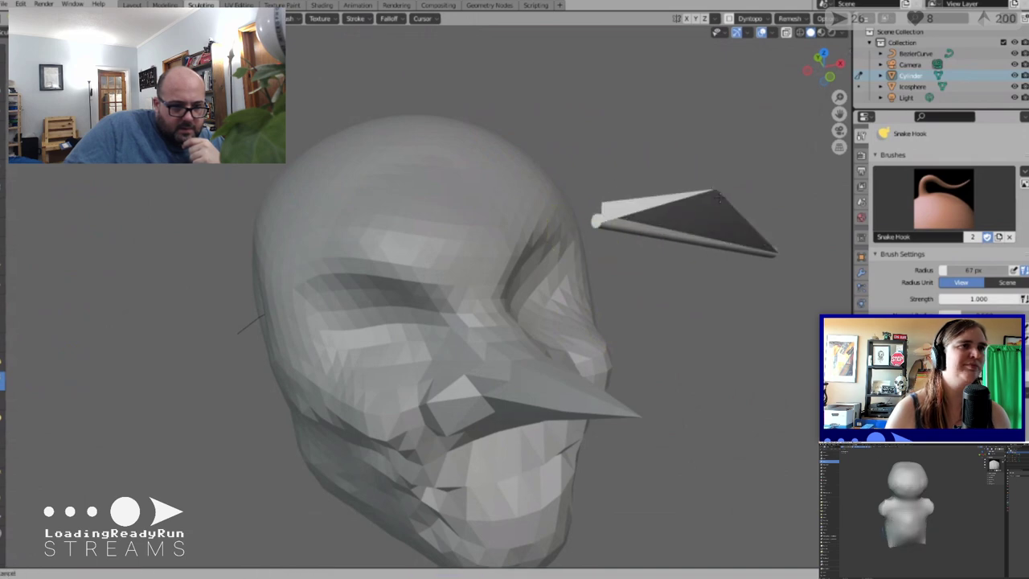
{"action": "mouse_move", "coordinate": [730, 295]}
{"action": "middle_mouse_down"}
{"action": "mouse_move", "coordinate": [699, 277]}
{"action": "mouse_move", "coordinate": [706, 293]}
{"action": "middle_mouse_up"}
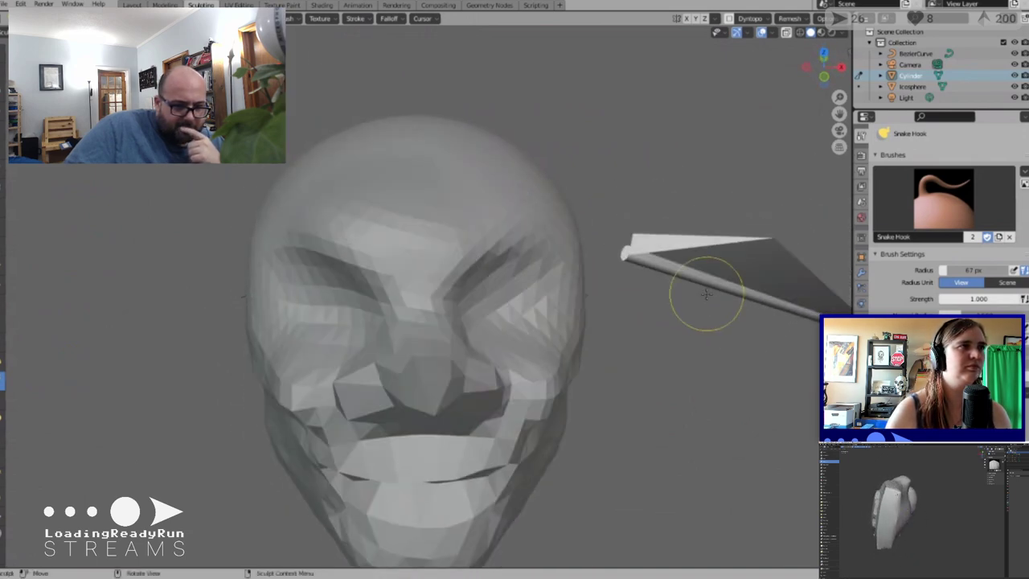
Undo the Snake Hook stroke and all cylinder edits until the cylinder is gone and the head mesh is selected again
{"action": "key", "text": "ctrl+z"}
{"action": "key", "text": "ctrl+z"}
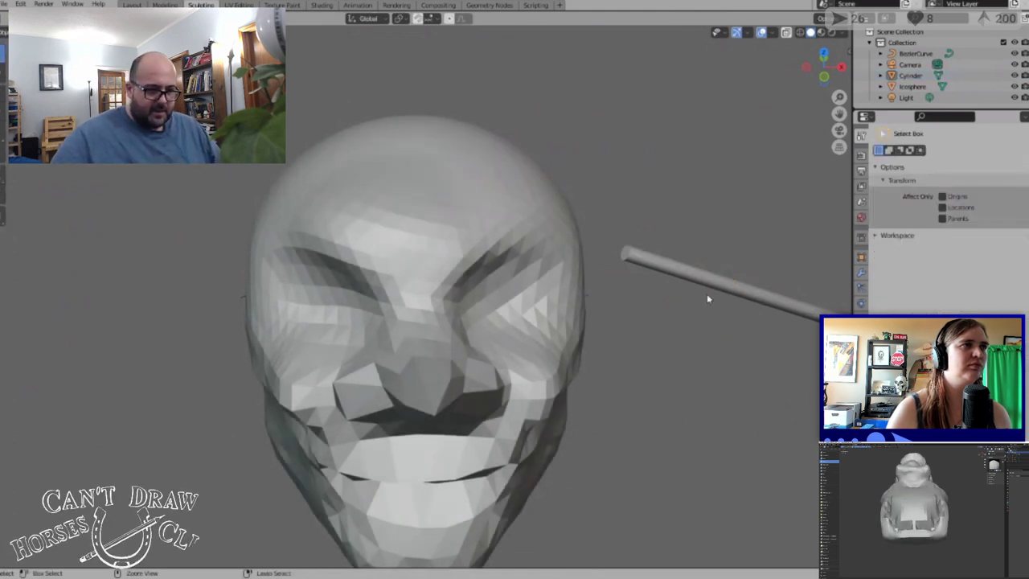
{"action": "key", "text": "ctrl+z"}
{"action": "key", "text": "ctrl+z"}
{"action": "key", "text": "ctrl+z"}
{"action": "key", "text": "ctrl+z"}
{"action": "key", "text": "ctrl+z"}
{"action": "key", "text": "ctrl+z"}
{"action": "key", "text": "ctrl+z"}
{"action": "key", "text": "ctrl+z"}
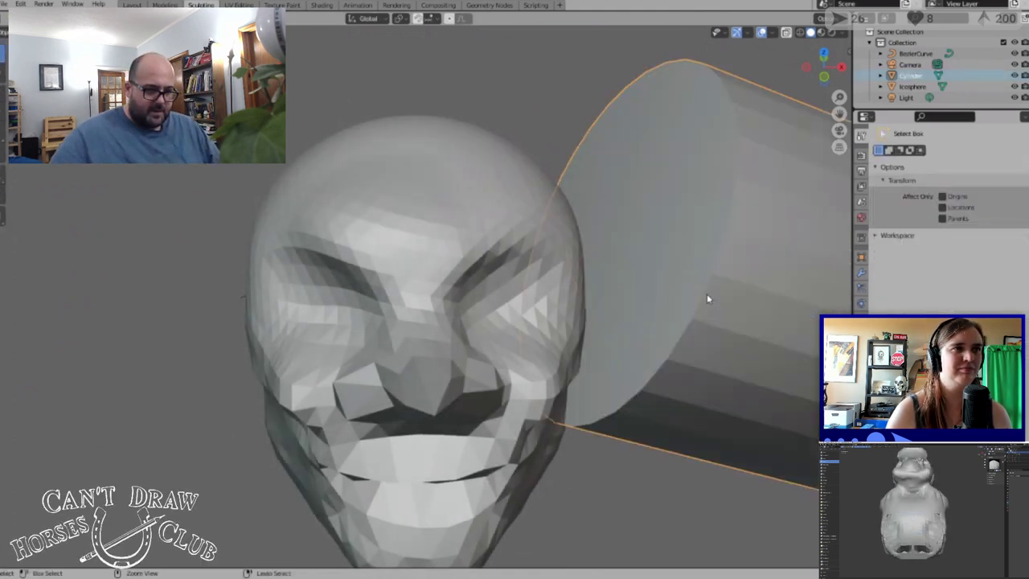
{"action": "key", "text": "ctrl+z"}
{"action": "key", "text": "ctrl+z"}
{"action": "key", "text": "ctrl+z"}
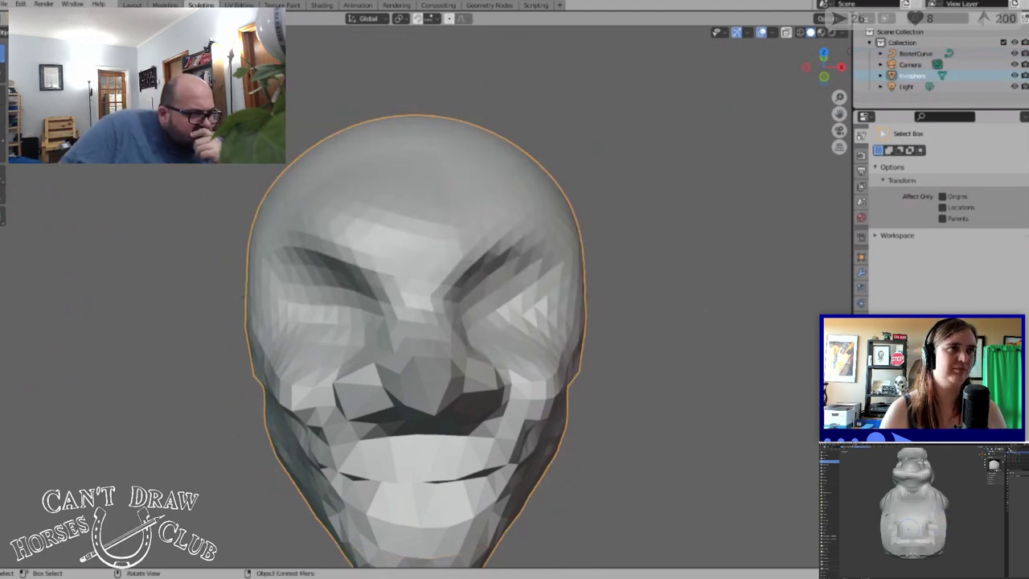
Add an ico sphere with 5 subdivisions and a 1 m radius at the scene origin in the Layout workspace
{"action": "left_click", "coordinate": [131, 5]}
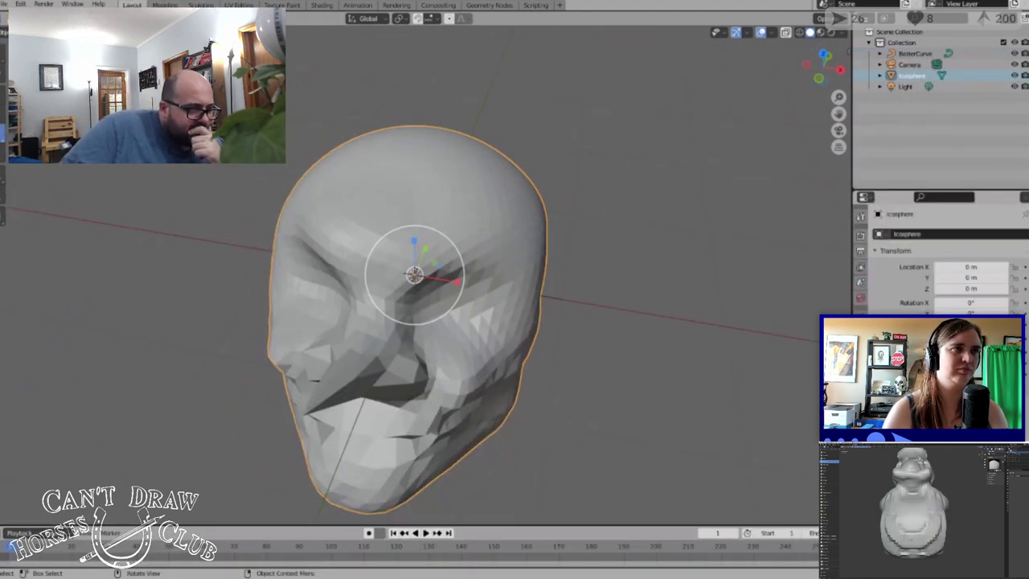
{"action": "key", "text": "shift+a"}
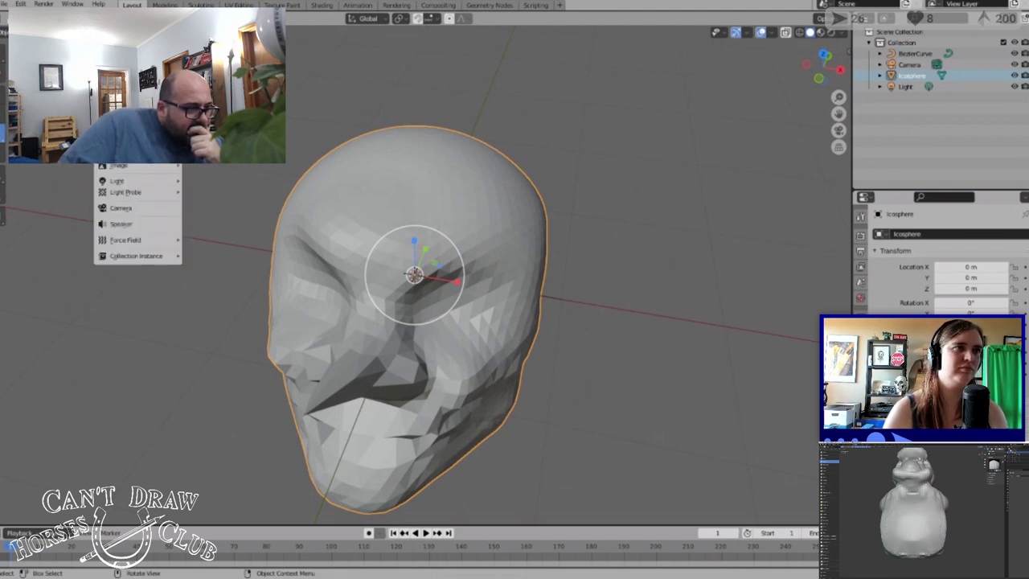
{"action": "left_click", "coordinate": [211, 91]}
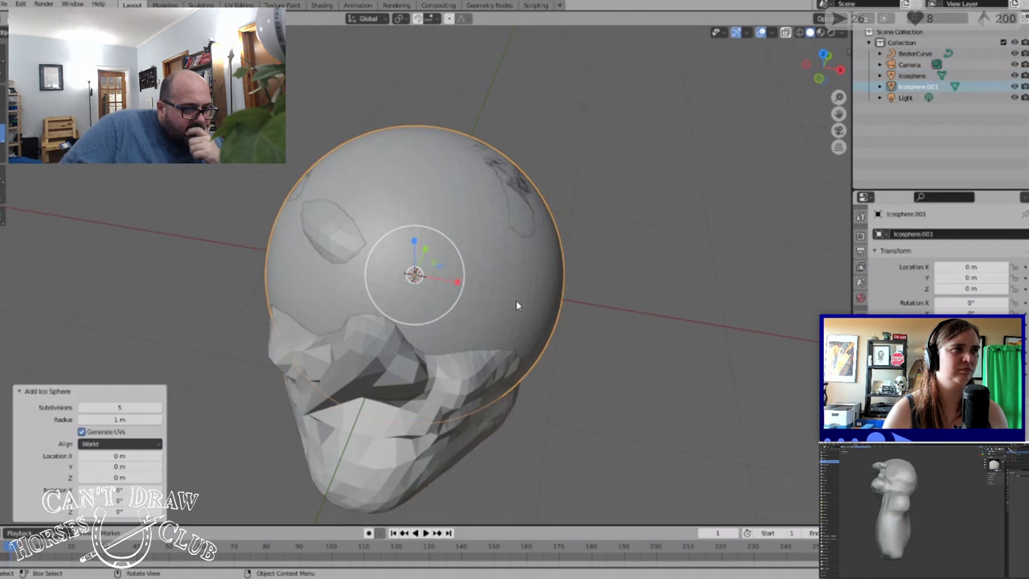
Narrow the sphere along X, ending with a 0.318 scale, flatten it along Z, and scale it uniformly by 0.675
{"action": "key", "text": "s"}
{"action": "key", "text": "x"}
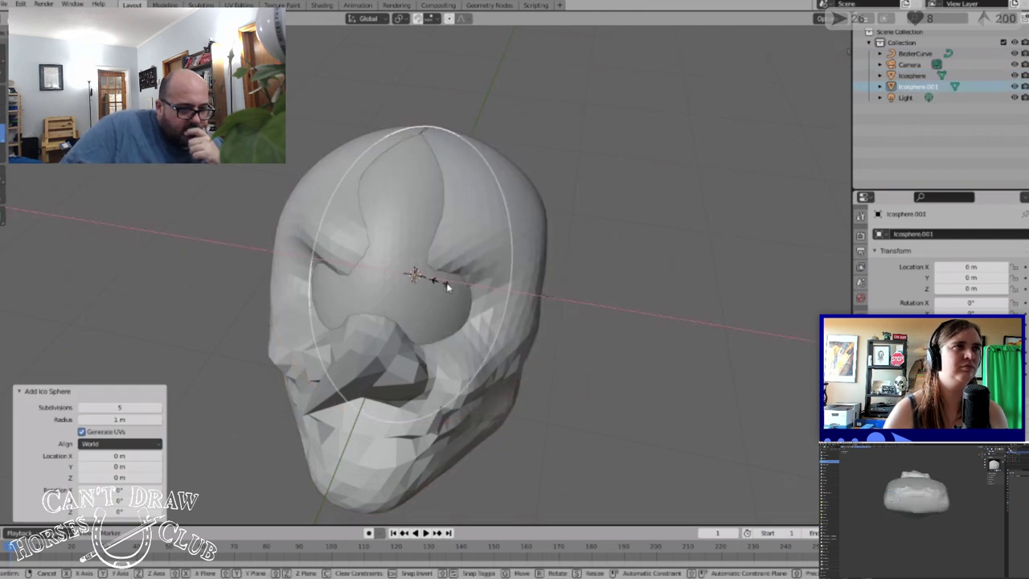
{"action": "left_click", "coordinate": [447, 282]}
{"action": "left_click_drag", "start_coordinate": [415, 242], "coordinate": [417, 262]}
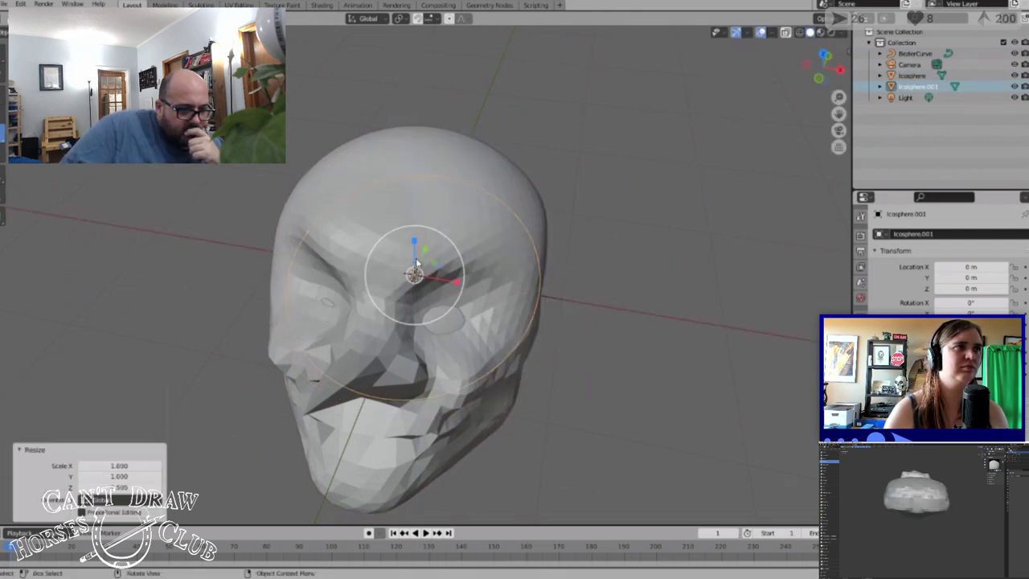
{"action": "key", "text": "s"}
{"action": "key", "text": "x"}
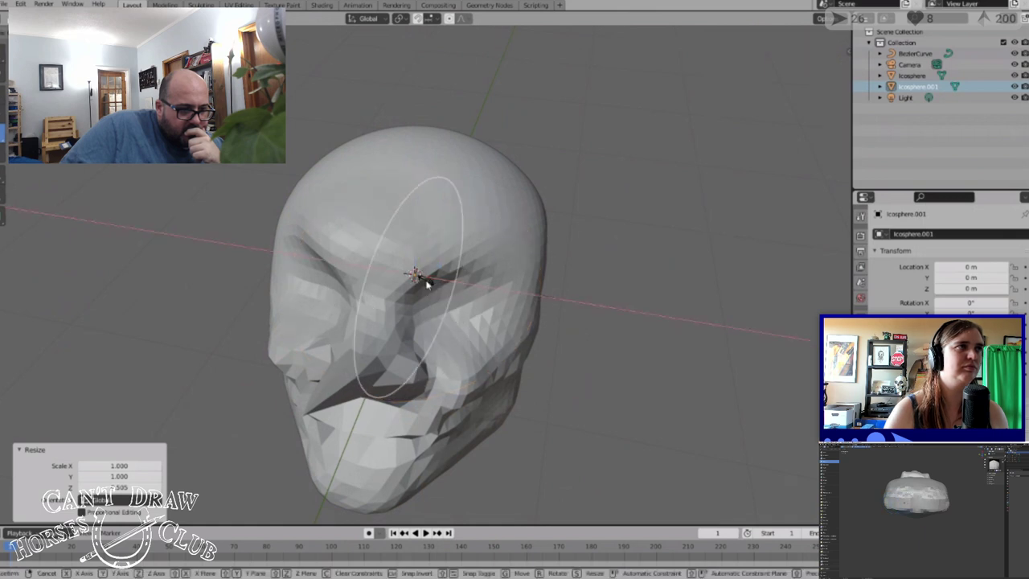
{"action": "left_click", "coordinate": [435, 263]}
{"action": "key", "text": "s"}
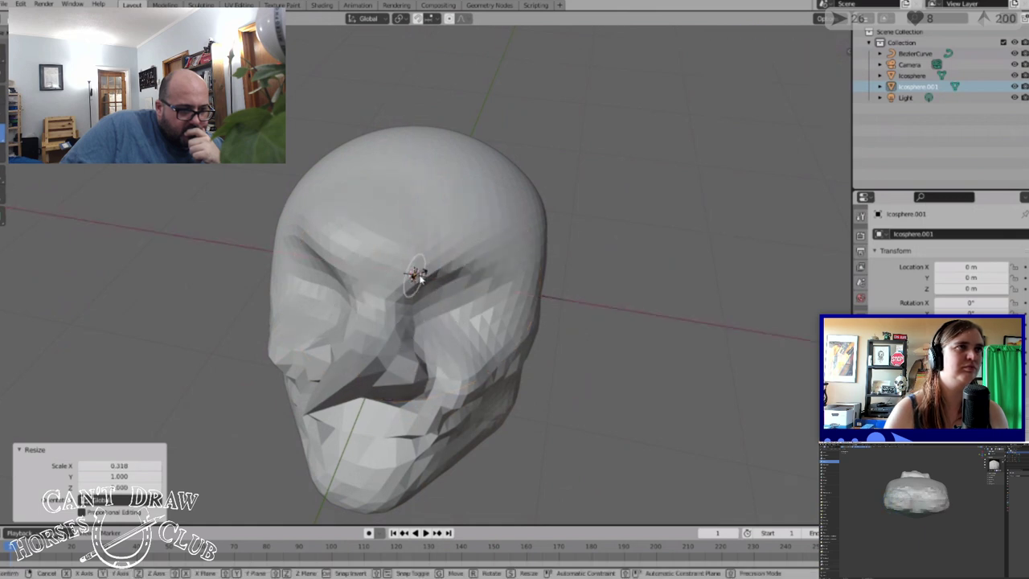
{"action": "left_click", "coordinate": [434, 265]}
Move the sphere to X 0.38777 m, Y -0.21179 m and Z 0.32523 m so it sits in one eye socket
{"action": "middle_click_drag", "start_coordinate": [508, 279], "coordinate": [264, 212]}
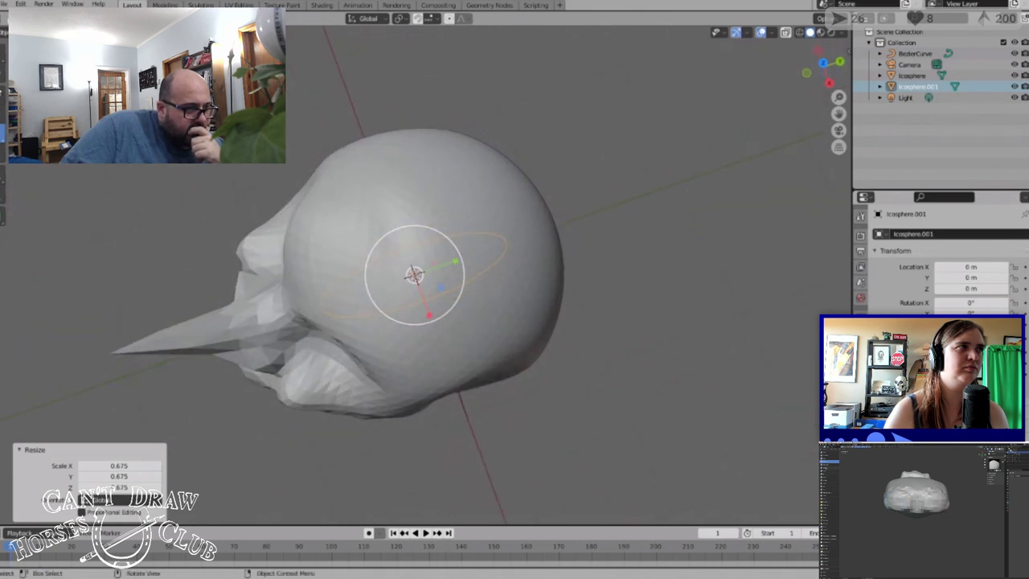
{"action": "left_click_drag", "start_coordinate": [434, 311], "coordinate": [451, 361]}
{"action": "middle_click_drag", "start_coordinate": [452, 362], "coordinate": [469, 261]}
{"action": "left_click_drag", "start_coordinate": [438, 242], "coordinate": [446, 193]}
{"action": "left_click_drag", "start_coordinate": [474, 235], "coordinate": [440, 238]}
{"action": "middle_click_drag", "start_coordinate": [447, 238], "coordinate": [547, 245]}
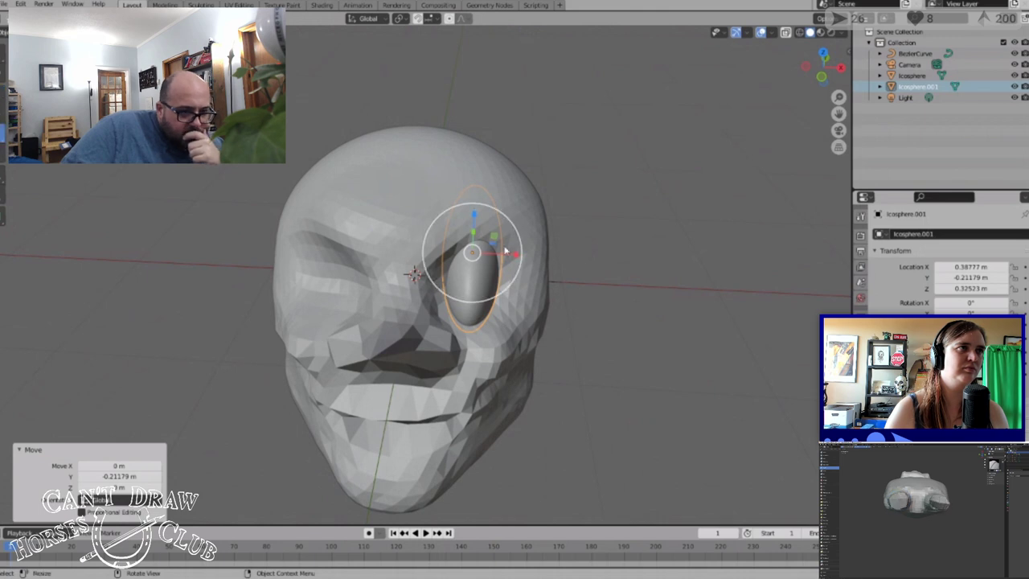
Scale the eye sphere by 1.947 along X and 0.470 along Y, and stretch it slightly along Z
{"action": "left_click_drag", "start_coordinate": [517, 255], "coordinate": [562, 258]}
{"action": "middle_click_drag", "start_coordinate": [563, 263], "coordinate": [483, 241]}
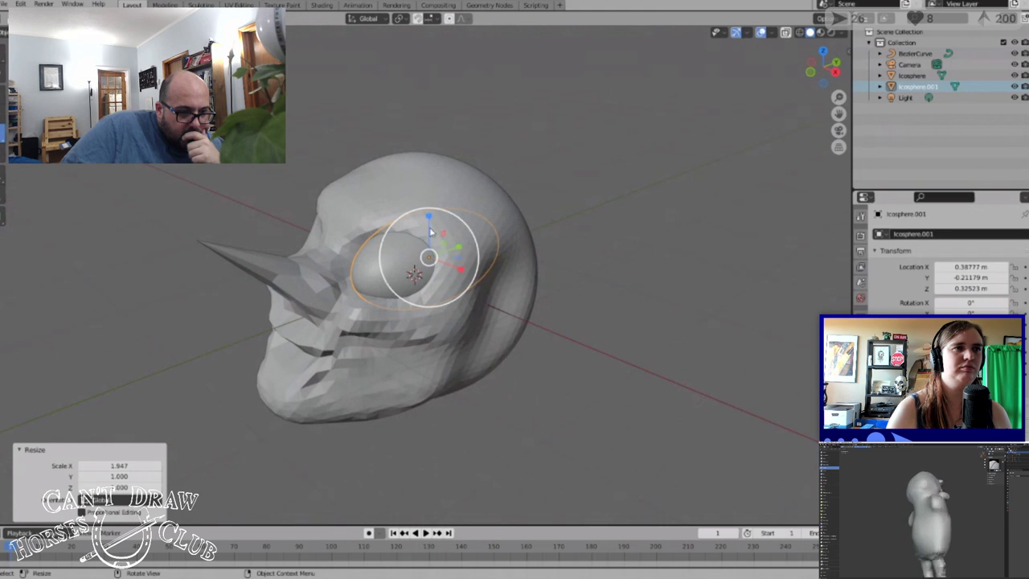
{"action": "mouse_move", "coordinate": [429, 217]}
{"action": "left_mouse_down"}
{"action": "mouse_move", "coordinate": [431, 207]}
{"action": "mouse_move", "coordinate": [429, 215]}
{"action": "left_mouse_up"}
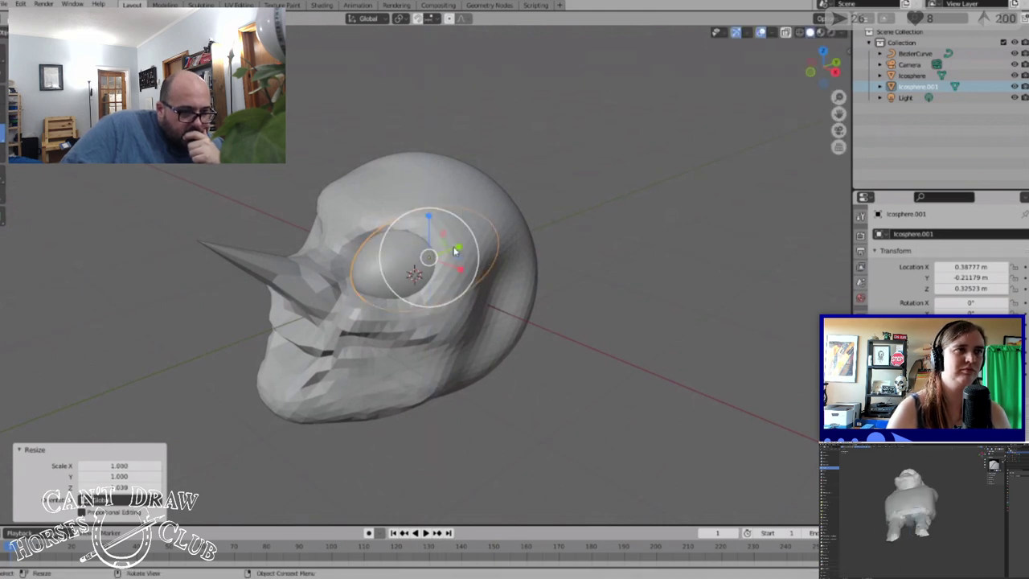
{"action": "left_click_drag", "start_coordinate": [460, 251], "coordinate": [443, 258]}
Rotate the eye sphere -40.5° about the X axis
{"action": "middle_click_drag", "start_coordinate": [228, 218], "coordinate": [37, 180]}
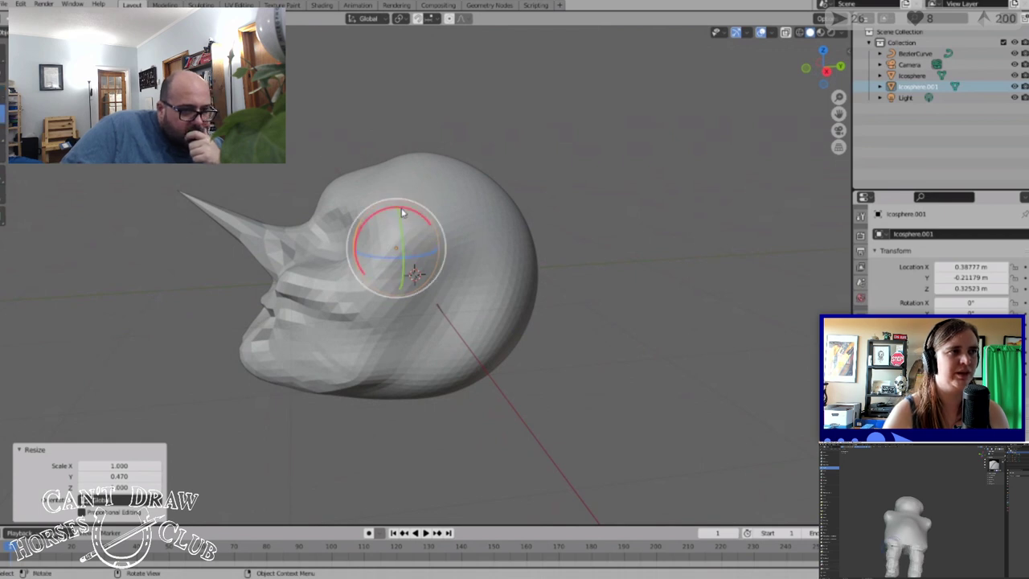
{"action": "left_click_drag", "start_coordinate": [403, 212], "coordinate": [432, 225]}
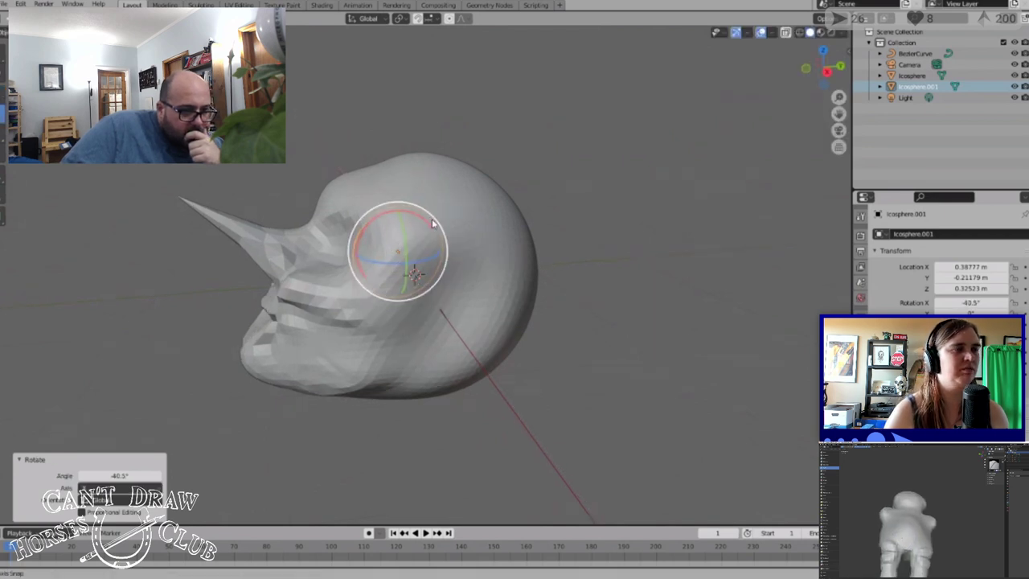
{"action": "mouse_move", "coordinate": [432, 225]}
{"action": "middle_mouse_down"}
{"action": "mouse_move", "coordinate": [438, 257]}
{"action": "mouse_move", "coordinate": [430, 251]}
{"action": "mouse_move", "coordinate": [445, 237]}
{"action": "middle_mouse_up"}
Move the eye sphere -0.40785 m along Y and 0.009484 m along X, and adjust its height to fit the socket
{"action": "left_click_drag", "start_coordinate": [456, 245], "coordinate": [423, 246]}
{"action": "middle_click_drag", "start_coordinate": [423, 247], "coordinate": [454, 261]}
{"action": "key", "text": "g"}
{"action": "key", "text": "z"}
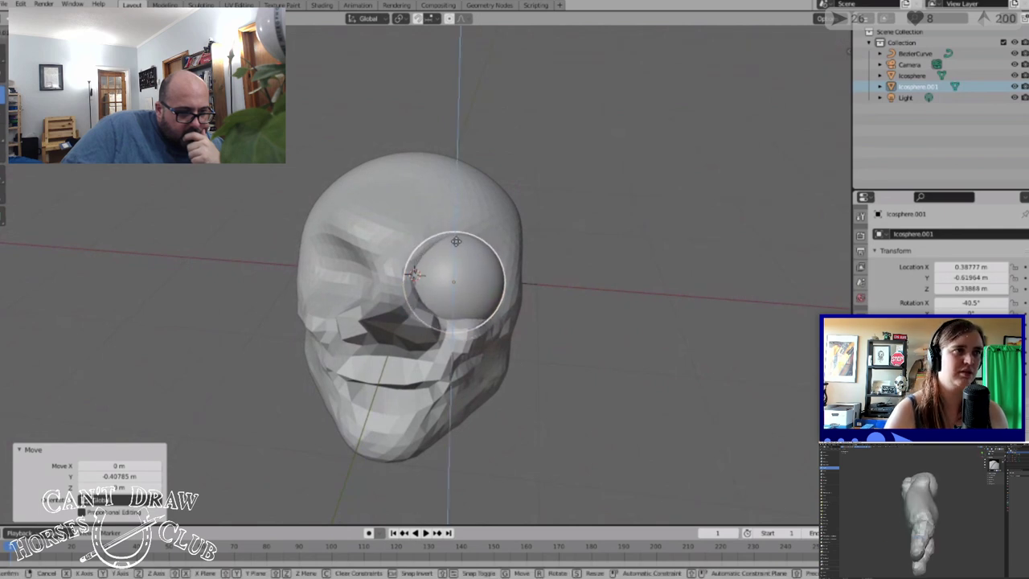
{"action": "left_click", "coordinate": [456, 243]}
{"action": "left_click_drag", "start_coordinate": [499, 290], "coordinate": [501, 288]}
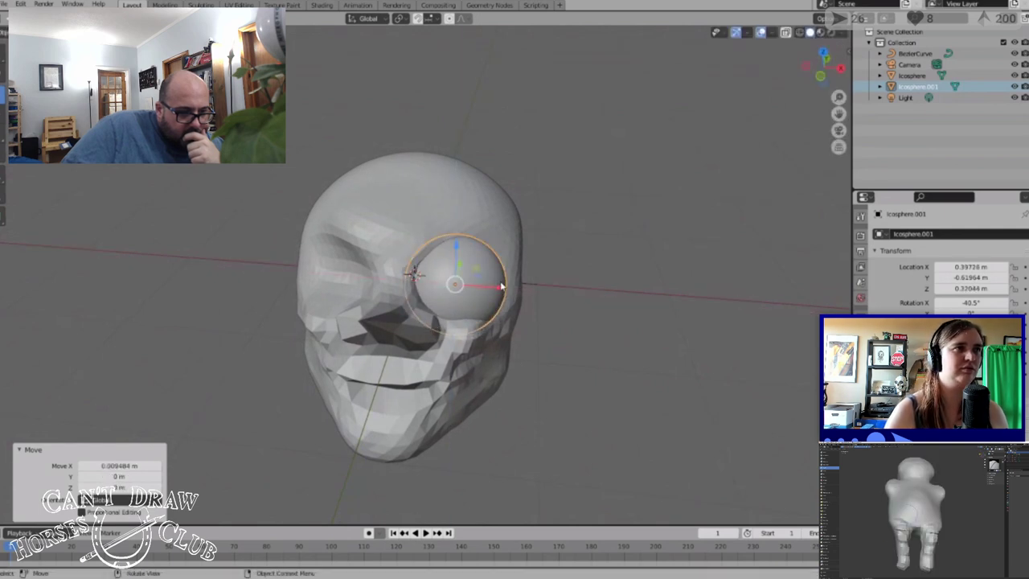
Flatten the eye sphere along Z and narrow it along X to shape a round eyeball, and deselect it
{"action": "middle_click_drag", "start_coordinate": [501, 288], "coordinate": [440, 269]}
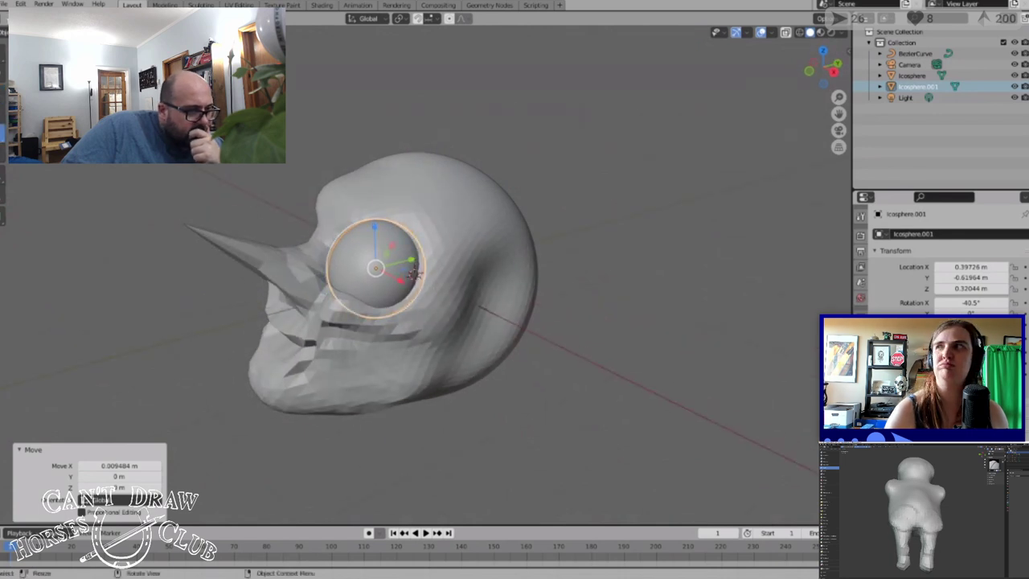
{"action": "left_click_drag", "start_coordinate": [377, 231], "coordinate": [376, 247]}
{"action": "middle_click_drag", "start_coordinate": [453, 273], "coordinate": [525, 287]}
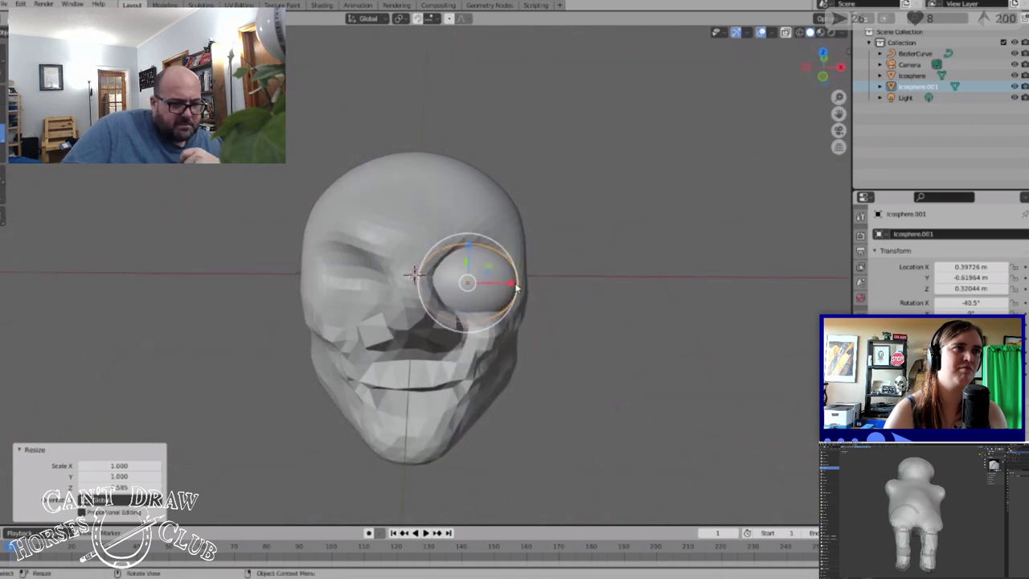
{"action": "left_click_drag", "start_coordinate": [515, 286], "coordinate": [504, 285]}
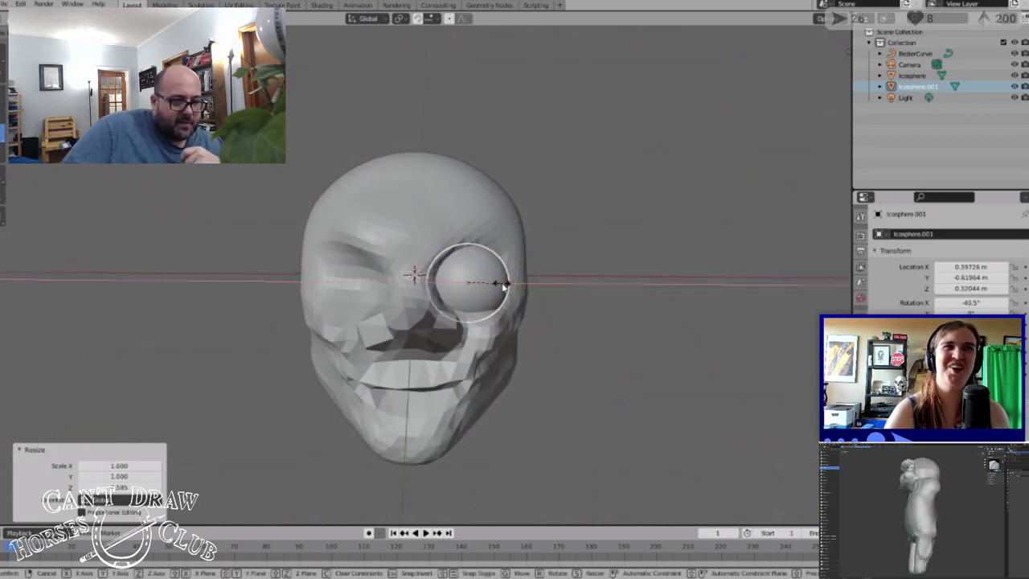
{"action": "left_click", "coordinate": [504, 284]}
{"action": "left_click", "coordinate": [591, 280]}
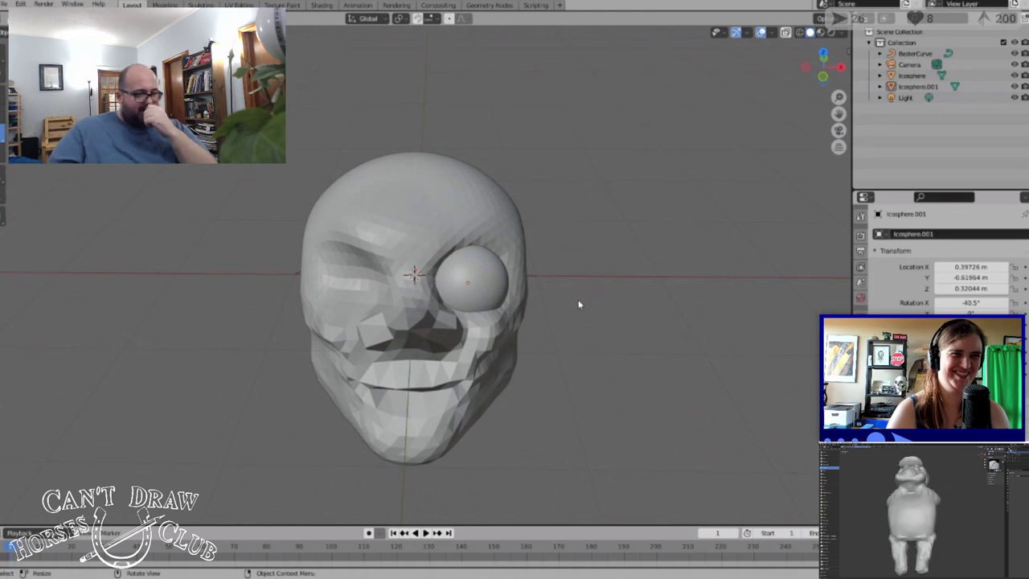
Duplicate the eye sphere and move the copy along the X axis into the other eye socket
{"action": "middle_click_drag", "start_coordinate": [575, 300], "coordinate": [521, 297]}
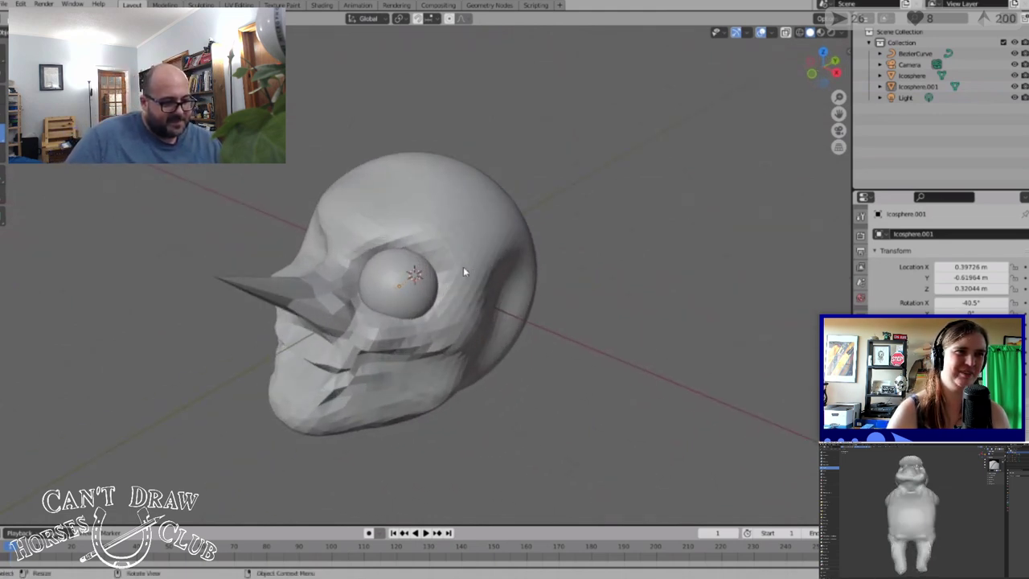
{"action": "middle_click_drag", "start_coordinate": [464, 266], "coordinate": [522, 277]}
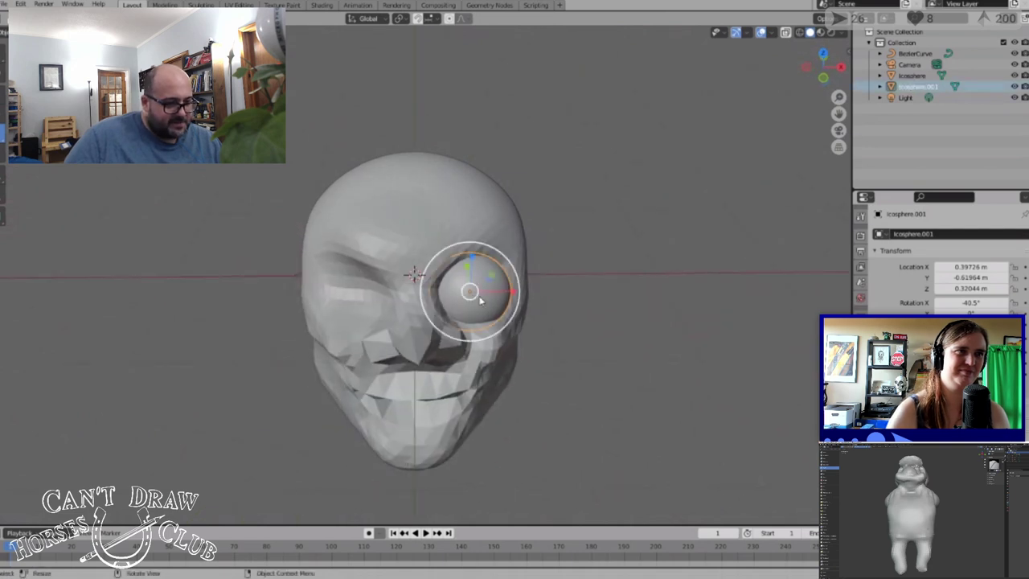
{"action": "left_click", "coordinate": [127, 18]}
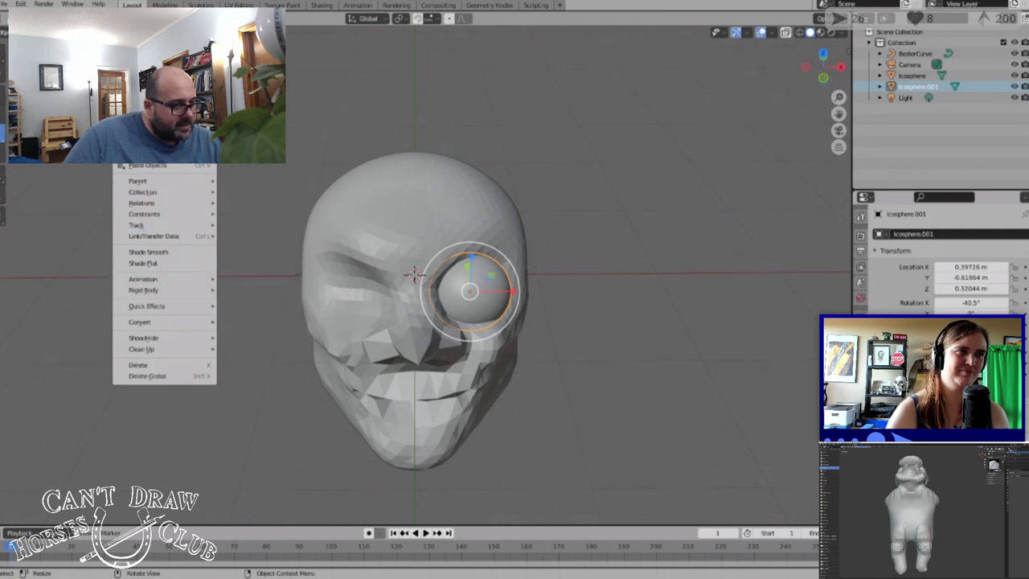
{"action": "left_click", "coordinate": [184, 116]}
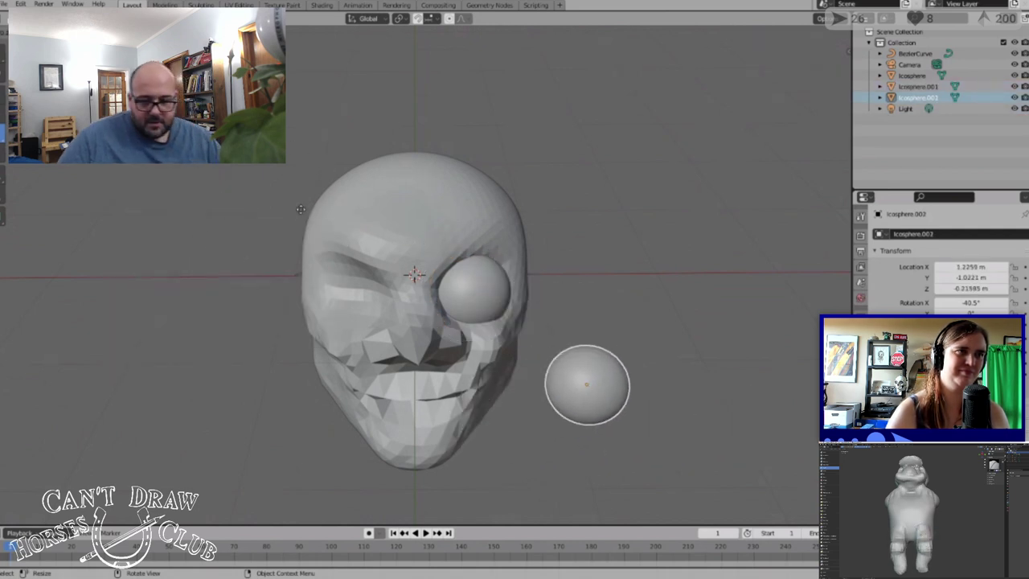
{"action": "key", "text": "x"}
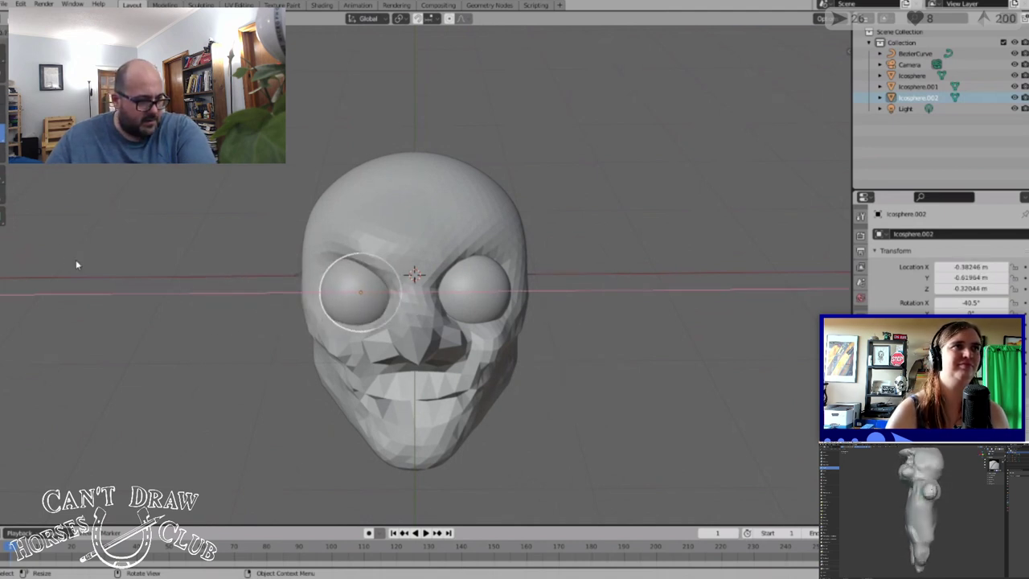
{"action": "left_click", "coordinate": [76, 259]}
{"action": "left_click", "coordinate": [583, 372]}
{"action": "middle_click_drag", "start_coordinate": [584, 372], "coordinate": [595, 336]}
Select the head, switch to sculpting and voxel-remesh its mesh
{"action": "left_click", "coordinate": [513, 333]}
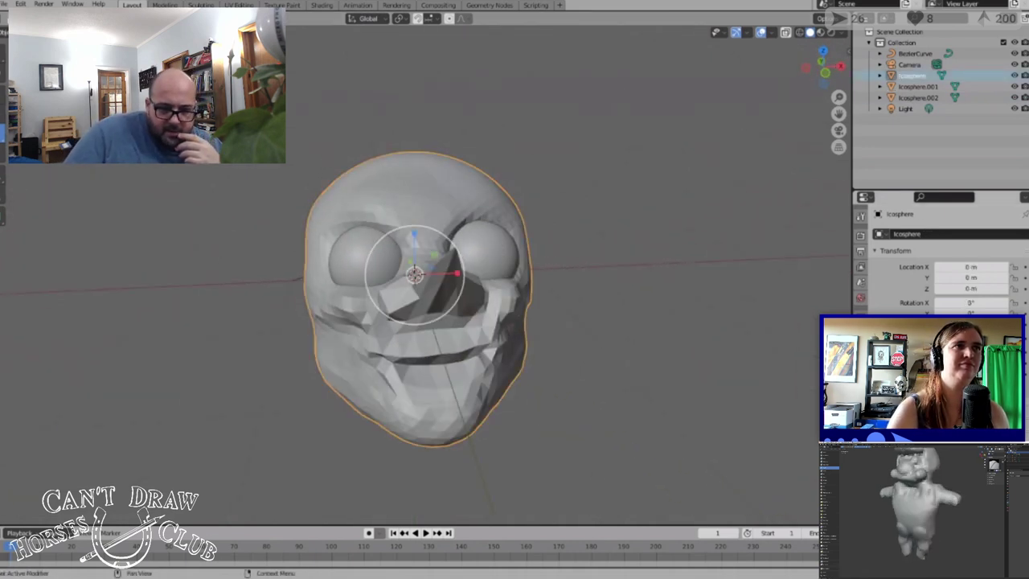
{"action": "left_click", "coordinate": [860, 215]}
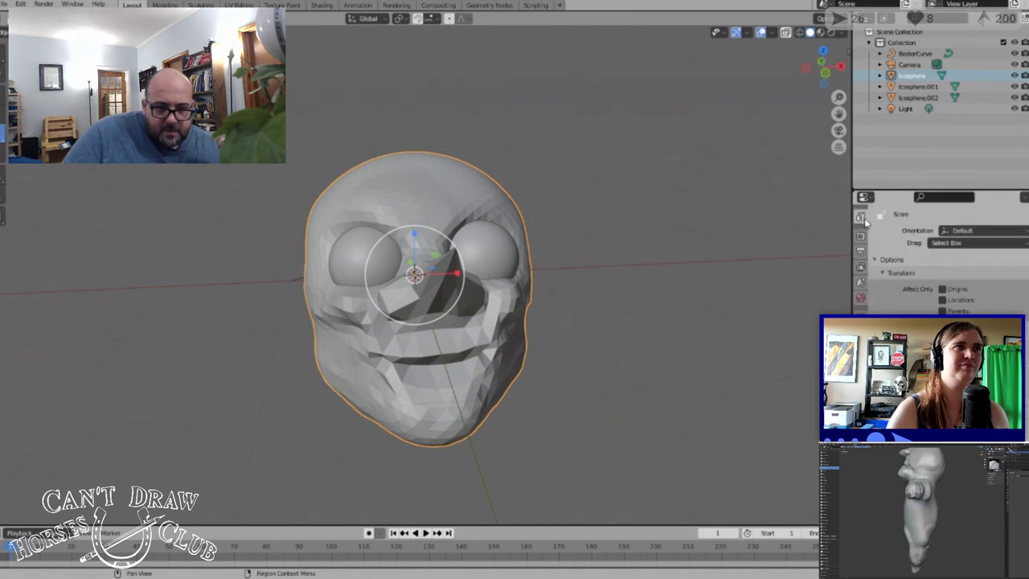
{"action": "left_click", "coordinate": [201, 5]}
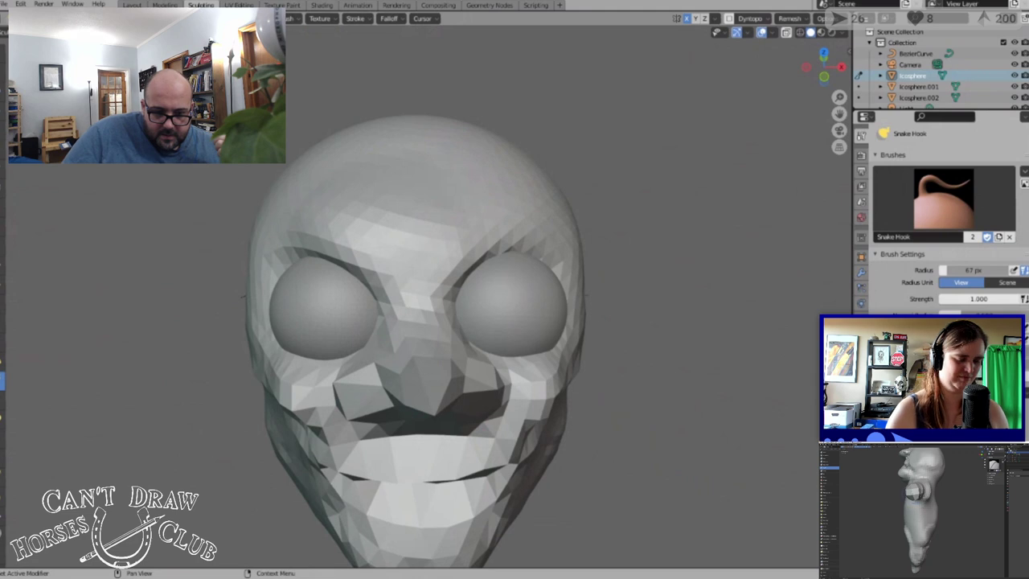
{"action": "scroll", "coordinate": [945, 234], "scroll_direction": "down", "scroll_amount": 3}
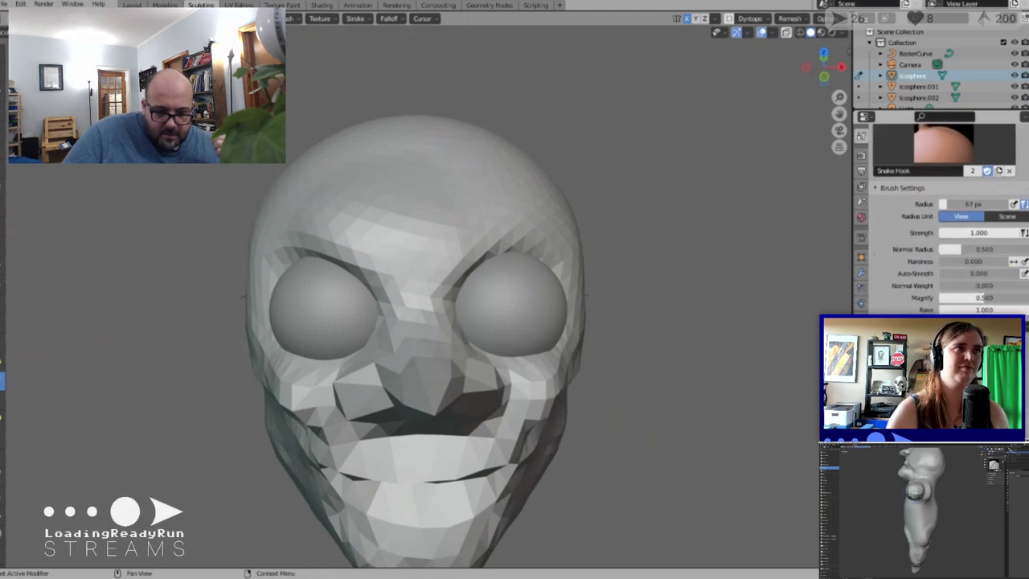
{"action": "key", "text": "ctrl+r"}
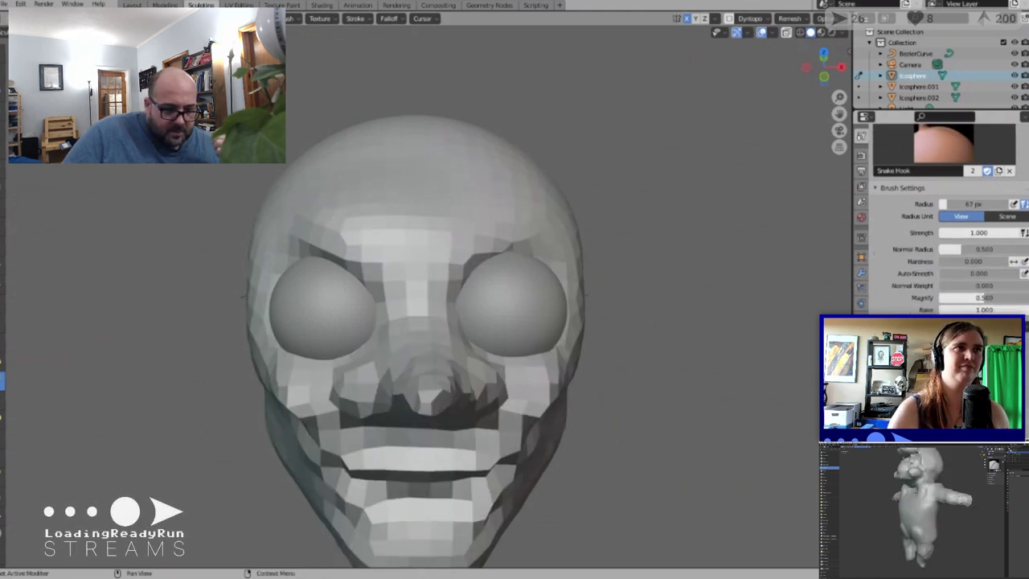
Examine the remeshed face, nose and eye sockets from several angles
{"action": "mouse_move", "coordinate": [623, 436]}
{"action": "middle_mouse_down"}
{"action": "mouse_move", "coordinate": [746, 427]}
{"action": "mouse_move", "coordinate": [646, 427]}
{"action": "mouse_move", "coordinate": [687, 456]}
{"action": "middle_mouse_up"}
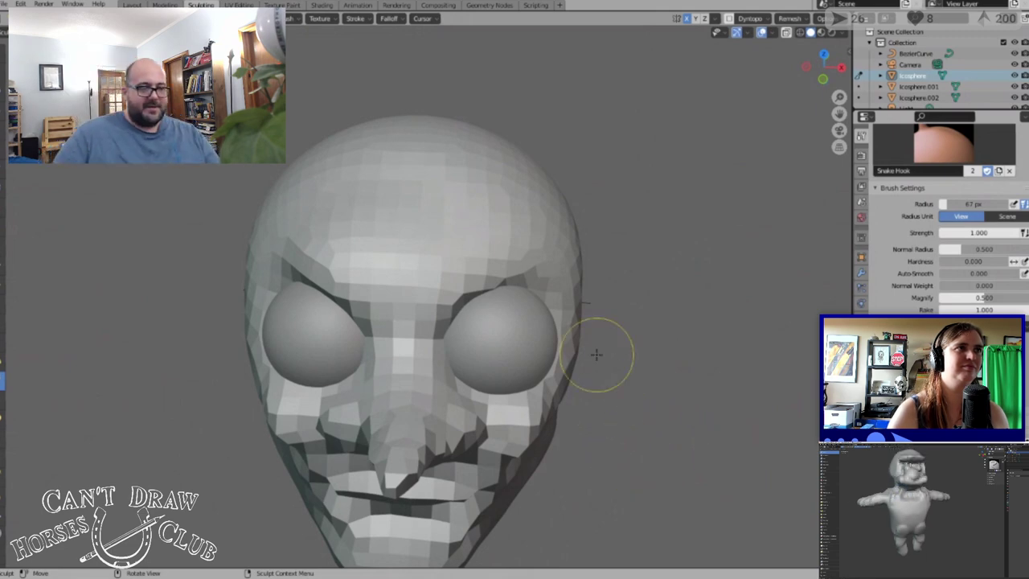
{"action": "mouse_move", "coordinate": [597, 357]}
{"action": "middle_mouse_down", "text": "ctrl"}
{"action": "mouse_move", "coordinate": [601, 299]}
{"action": "mouse_move", "coordinate": [587, 317]}
{"action": "mouse_move", "coordinate": [578, 306]}
{"action": "mouse_move", "coordinate": [581, 356]}
{"action": "mouse_move", "coordinate": [563, 367]}
{"action": "mouse_move", "coordinate": [538, 358]}
{"action": "mouse_move", "coordinate": [565, 358]}
{"action": "mouse_move", "coordinate": [570, 378]}
{"action": "mouse_move", "coordinate": [538, 406]}
{"action": "mouse_move", "coordinate": [505, 414]}
{"action": "mouse_move", "coordinate": [643, 420]}
{"action": "mouse_move", "coordinate": [598, 421]}
{"action": "mouse_move", "coordinate": [184, 182]}
{"action": "middle_mouse_up", "text": "ctrl"}
{"action": "scroll", "coordinate": [581, 356], "scroll_direction": "up", "scroll_amount": 2}
{"action": "scroll", "coordinate": [581, 349], "scroll_direction": "down", "scroll_amount": 2}
{"action": "scroll", "coordinate": [575, 372], "scroll_direction": "down", "scroll_amount": 2}
{"action": "scroll", "coordinate": [575, 372], "scroll_direction": "up", "scroll_amount": 1}
{"action": "scroll", "coordinate": [569, 378], "scroll_direction": "up", "scroll_amount": 2}
{"action": "scroll", "coordinate": [568, 402], "scroll_direction": "down", "scroll_amount": 2}
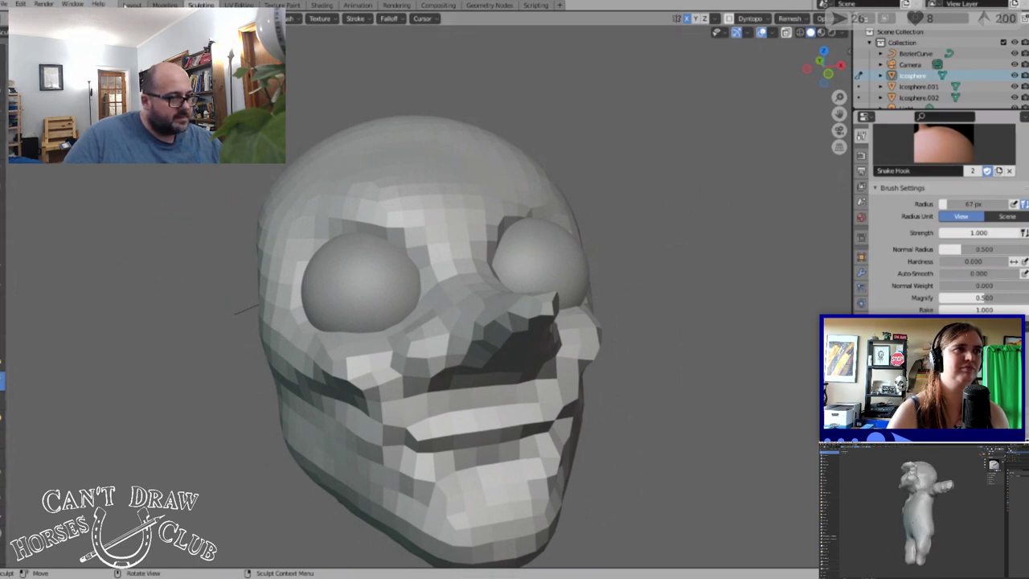
Return to object layout, add an ico sphere with 5 subdivisions and scale it uniformly by 0.219
{"action": "left_click", "coordinate": [129, 5]}
{"action": "middle_click_drag", "start_coordinate": [631, 410], "coordinate": [593, 409]}
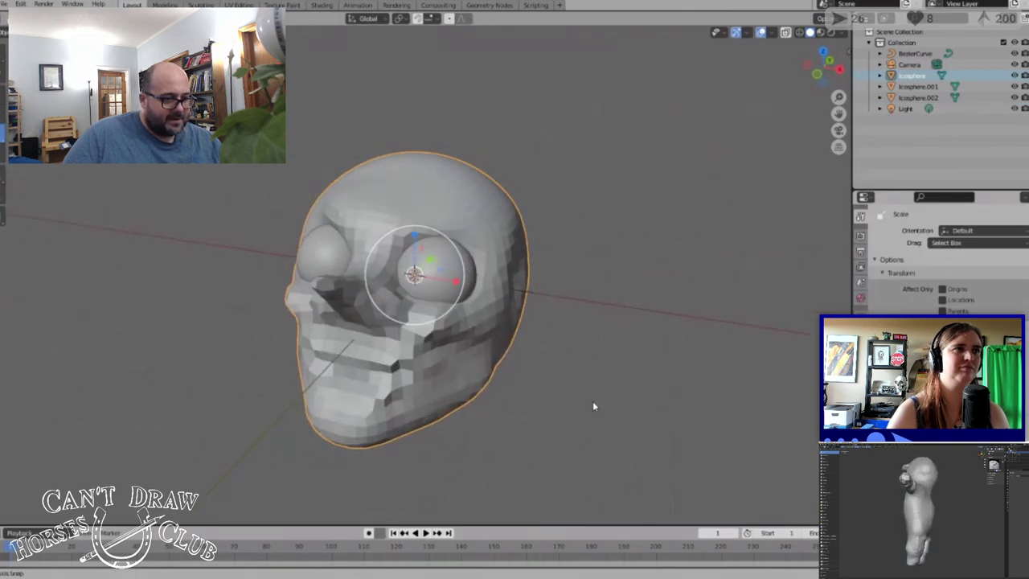
{"action": "left_click", "coordinate": [128, 18]}
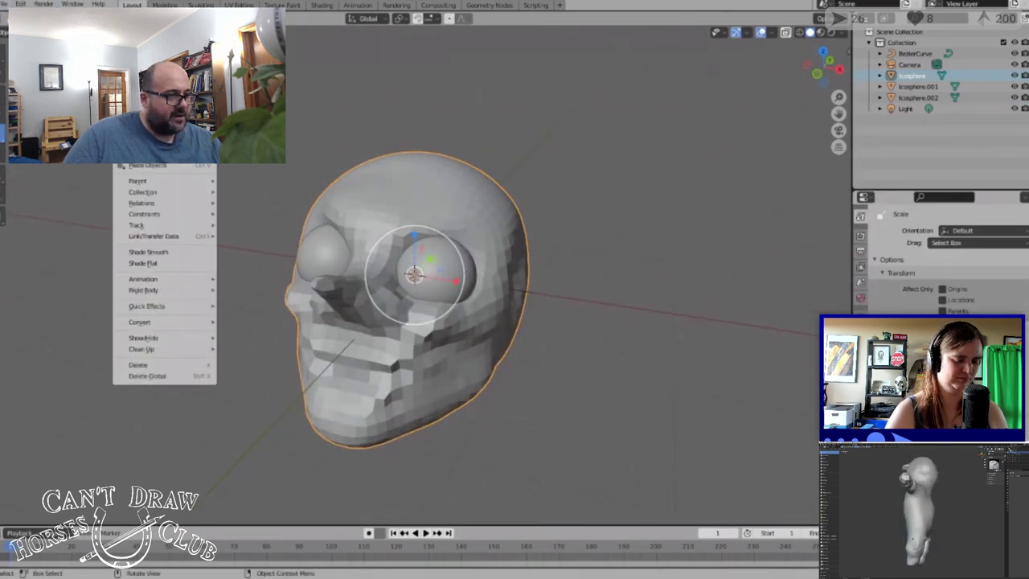
{"action": "mouse_move", "coordinate": [184, 80]}
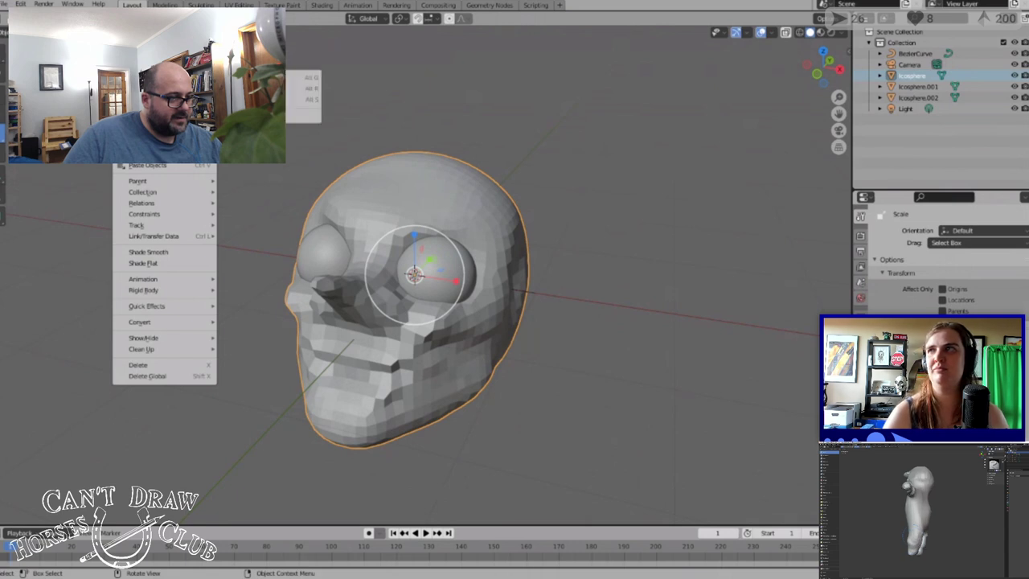
{"action": "mouse_move", "coordinate": [161, 67]}
{"action": "mouse_move", "coordinate": [103, 18]}
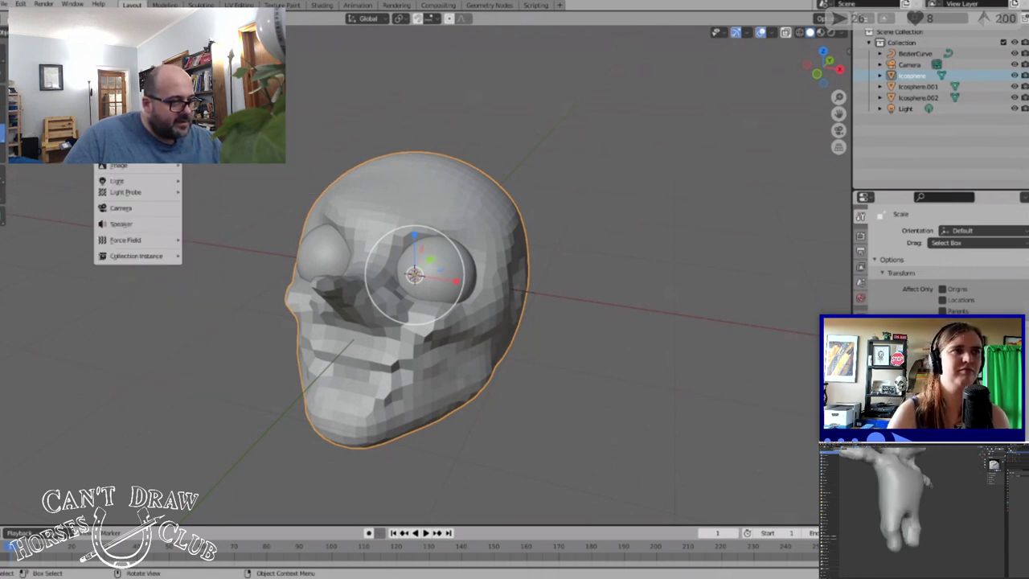
{"action": "left_click", "coordinate": [210, 90]}
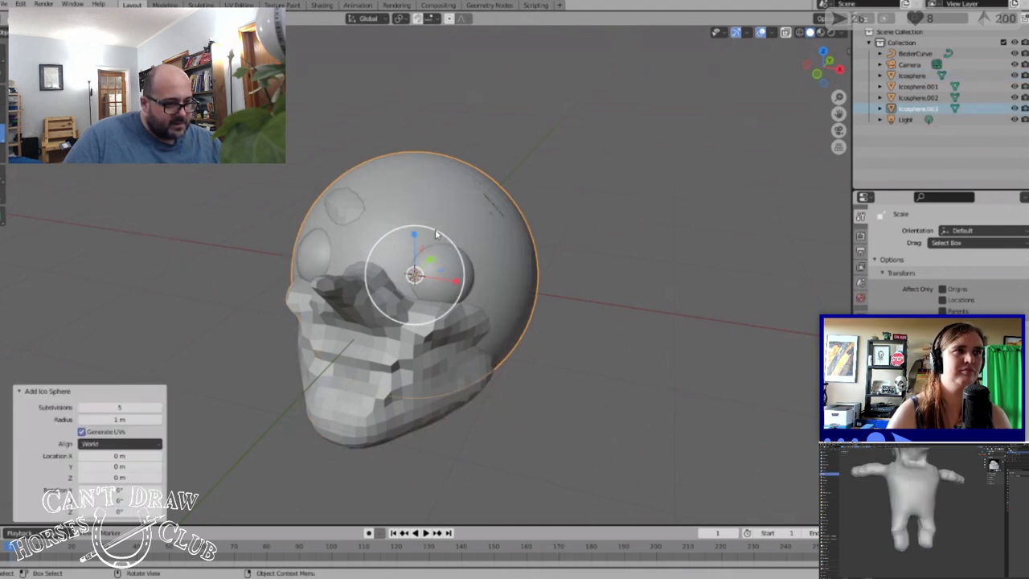
{"action": "key", "text": "s"}
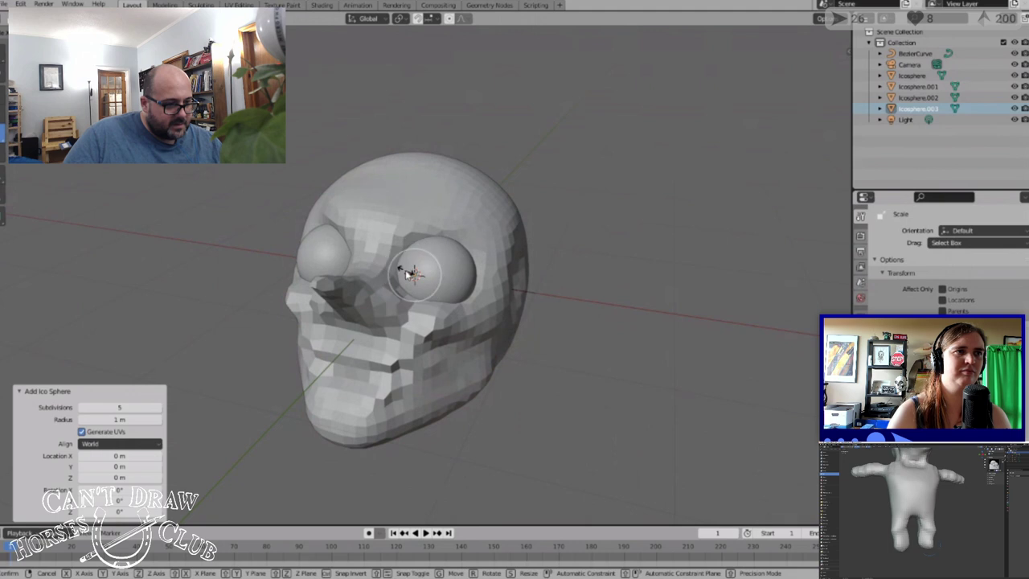
{"action": "left_click", "coordinate": [410, 274]}
Move the new sphere -1.9626 m along Y, out in front of the face
{"action": "middle_click_drag", "start_coordinate": [410, 274], "coordinate": [414, 275]}
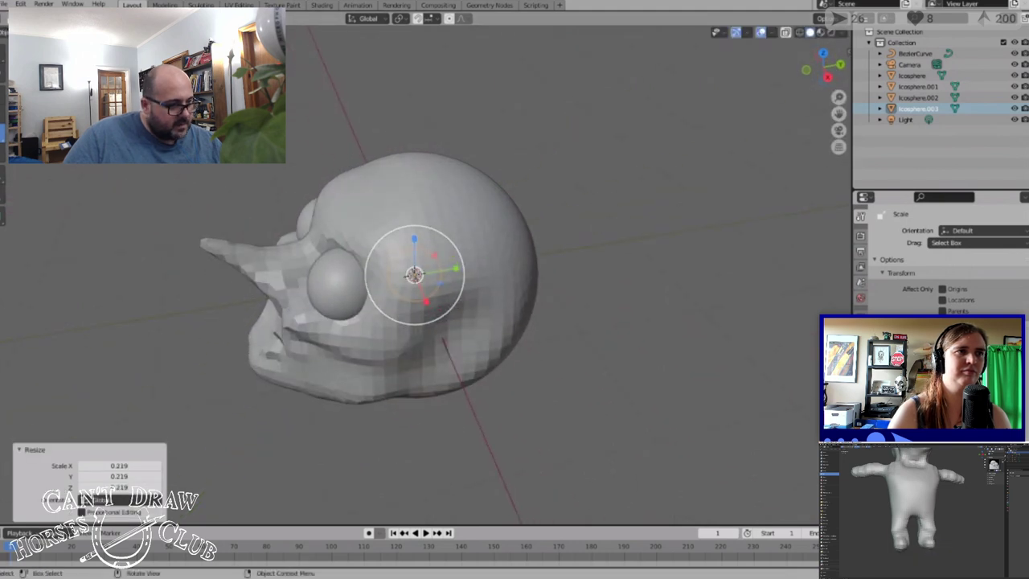
{"action": "left_click_drag", "start_coordinate": [457, 270], "coordinate": [203, 308]}
{"action": "middle_click_drag", "start_coordinate": [202, 308], "coordinate": [415, 325]}
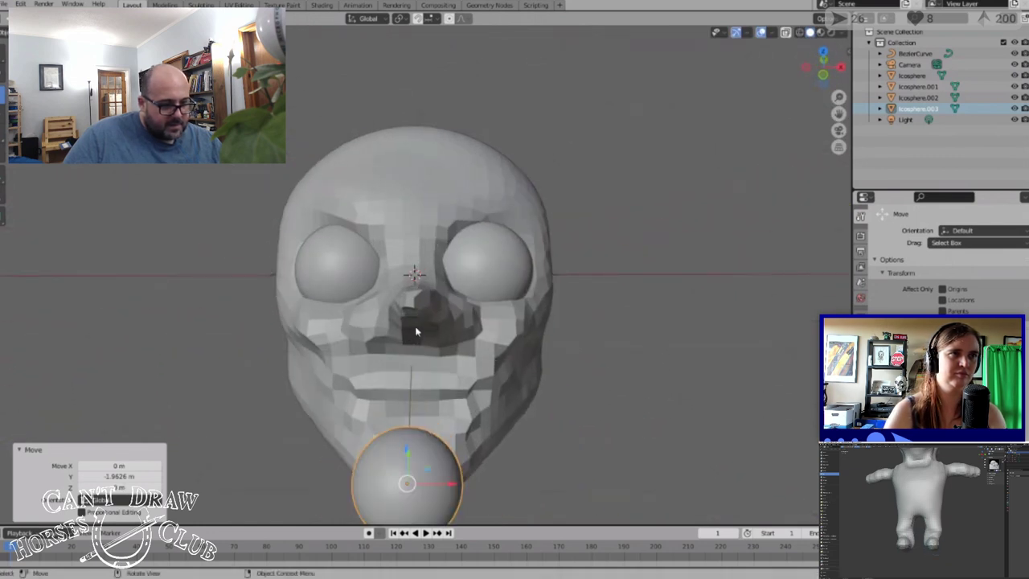
{"action": "middle_click_drag", "start_coordinate": [456, 410], "coordinate": [565, 377]}
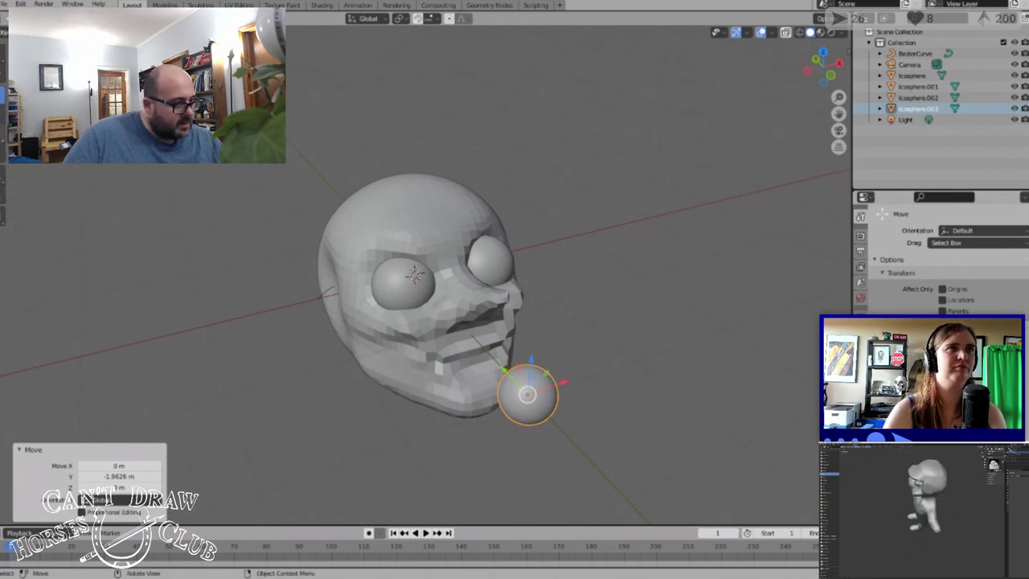
Scale the sphere in front of the face by 0.507, fine-tune its size, and deselect it
{"action": "key", "text": "shift+space"}
{"action": "key", "text": "s"}
{"action": "key", "text": "s"}
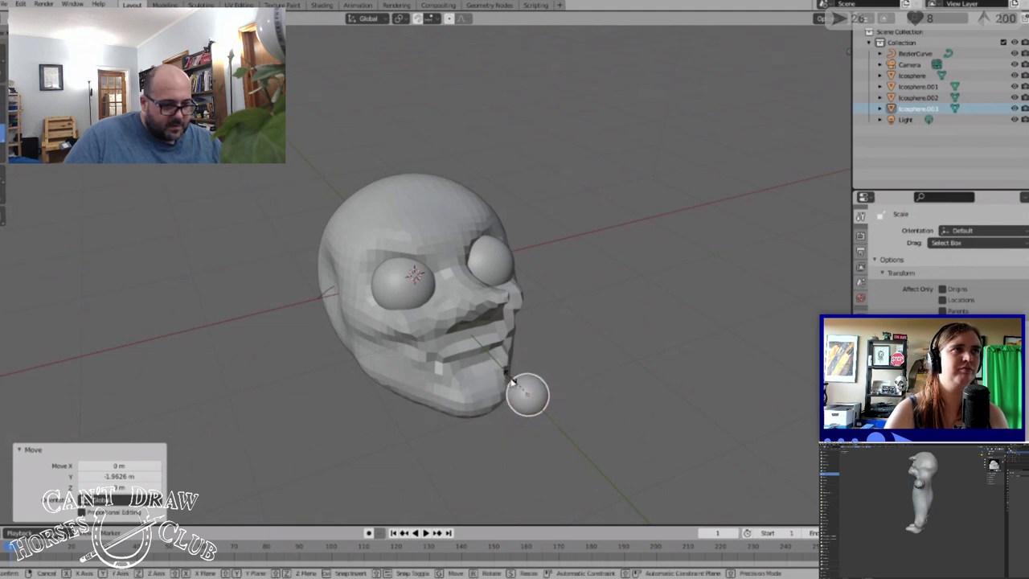
{"action": "left_click", "coordinate": [508, 386]}
{"action": "key", "text": "s"}
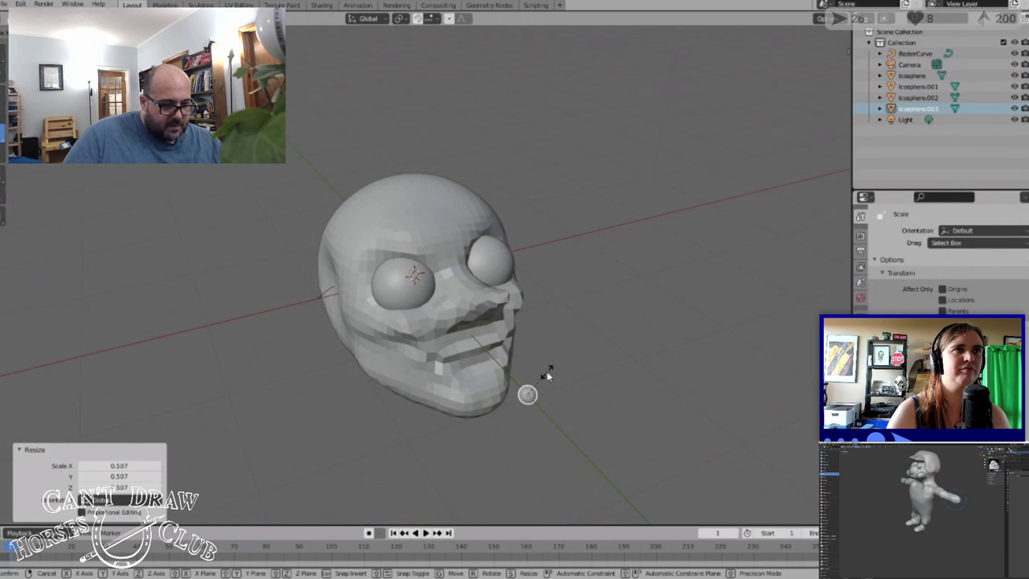
{"action": "left_click", "coordinate": [547, 375]}
{"action": "left_click", "coordinate": [640, 384]}
Select the small sphere in front of the chin and open it for sculpting
{"action": "middle_click_drag", "start_coordinate": [639, 385], "coordinate": [541, 409]}
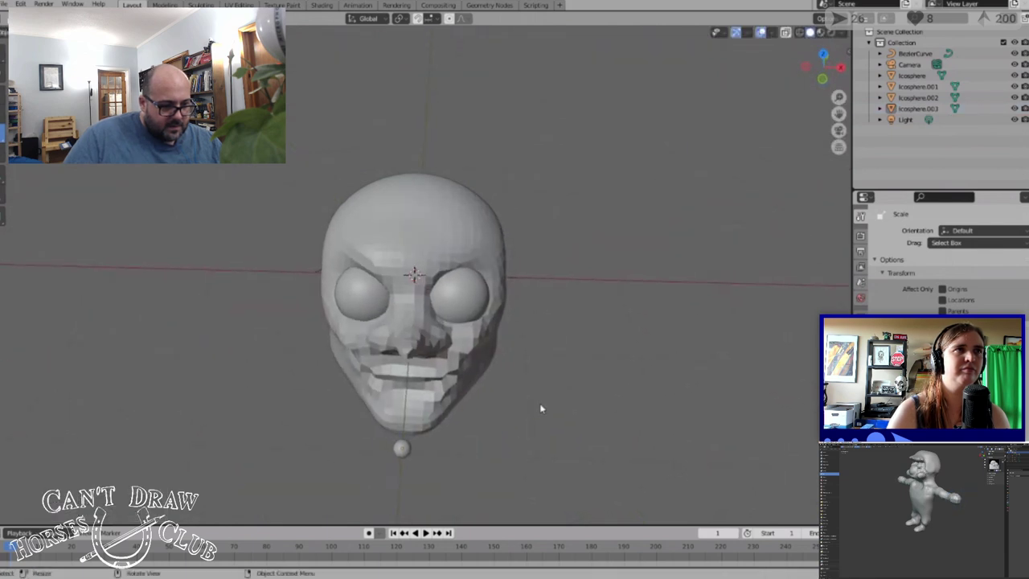
{"action": "scroll", "coordinate": [538, 408], "scroll_direction": "up", "scroll_amount": 2}
{"action": "scroll", "coordinate": [528, 412], "scroll_direction": "down", "scroll_amount": 3}
{"action": "middle_click_drag", "start_coordinate": [473, 476], "coordinate": [404, 434]}
{"action": "scroll", "coordinate": [463, 444], "scroll_direction": "up", "scroll_amount": 2}
{"action": "scroll", "coordinate": [458, 433], "scroll_direction": "down", "scroll_amount": 3}
{"action": "scroll", "coordinate": [346, 369], "scroll_direction": "up", "scroll_amount": 5}
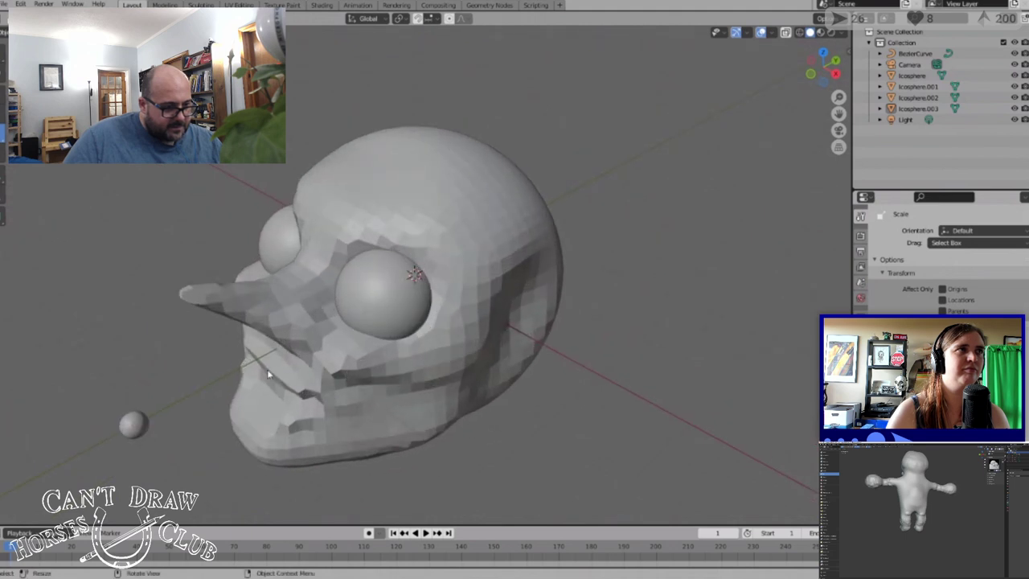
{"action": "left_click", "coordinate": [201, 5]}
{"action": "left_click", "coordinate": [132, 5]}
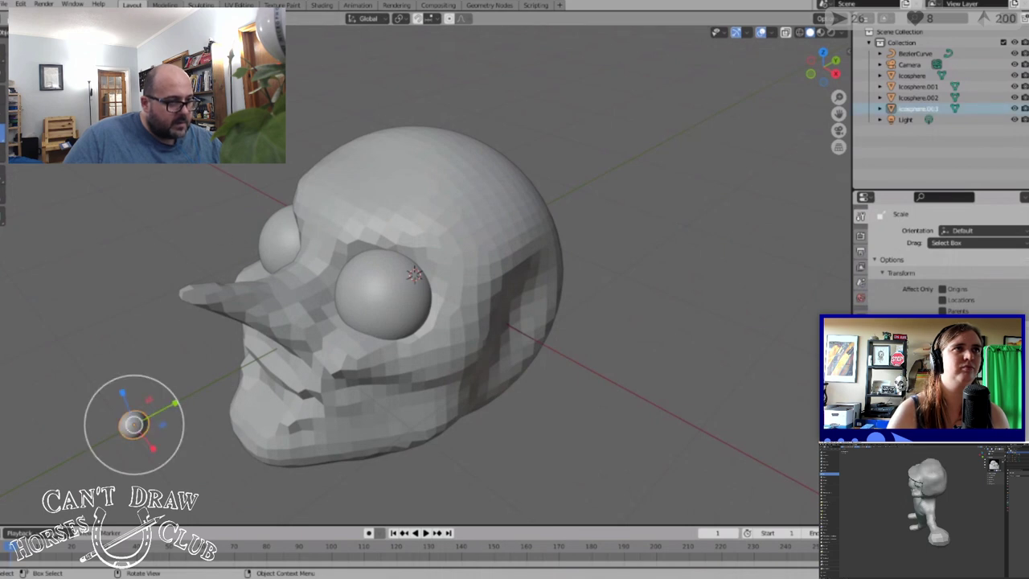
{"action": "left_click", "coordinate": [201, 5]}
{"action": "scroll", "coordinate": [340, 228], "scroll_direction": "up", "scroll_amount": 5}
{"action": "scroll", "coordinate": [586, 276], "scroll_direction": "down", "scroll_amount": 8}
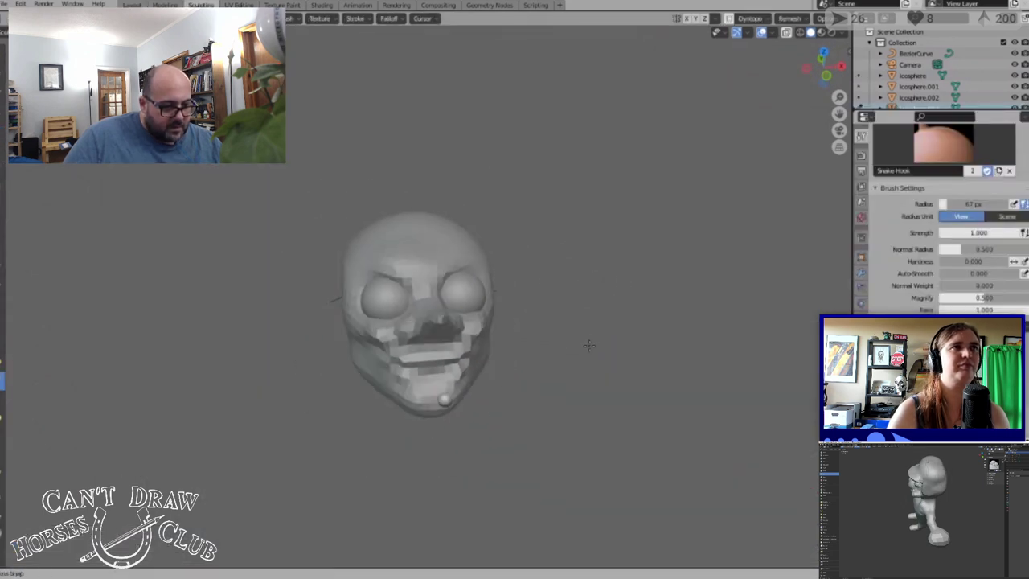
Stretch the small sphere into an elongated shape with the Elastic Deform brush
{"action": "middle_click_drag", "start_coordinate": [589, 346], "coordinate": [519, 322]}
{"action": "scroll", "coordinate": [226, 337], "scroll_direction": "down", "scroll_amount": 2}
{"action": "scroll", "coordinate": [351, 351], "scroll_direction": "up", "scroll_amount": 3}
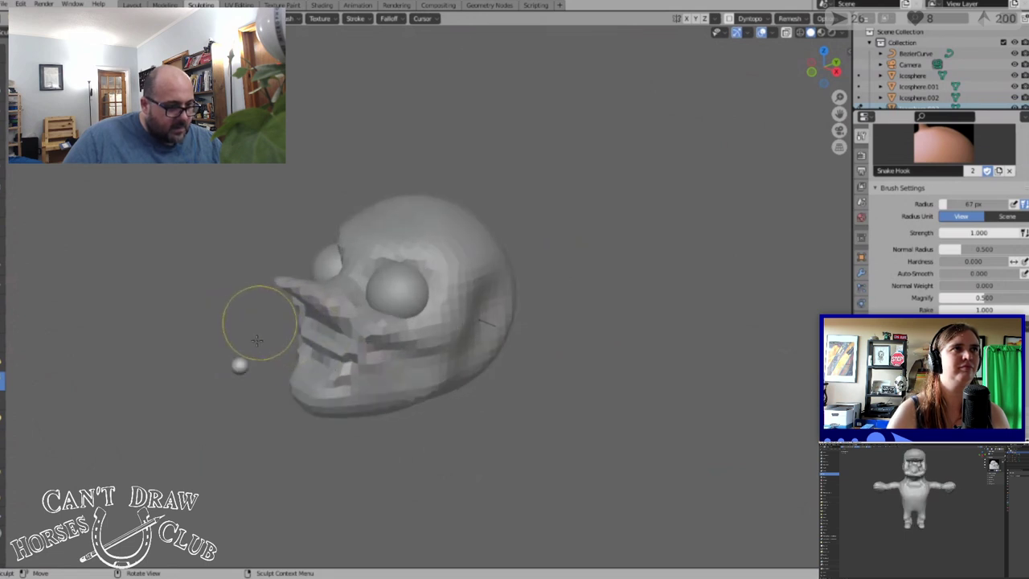
{"action": "scroll", "coordinate": [258, 341], "scroll_direction": "up", "scroll_amount": 3}
{"action": "middle_click_drag", "start_coordinate": [234, 363], "coordinate": [245, 368]}
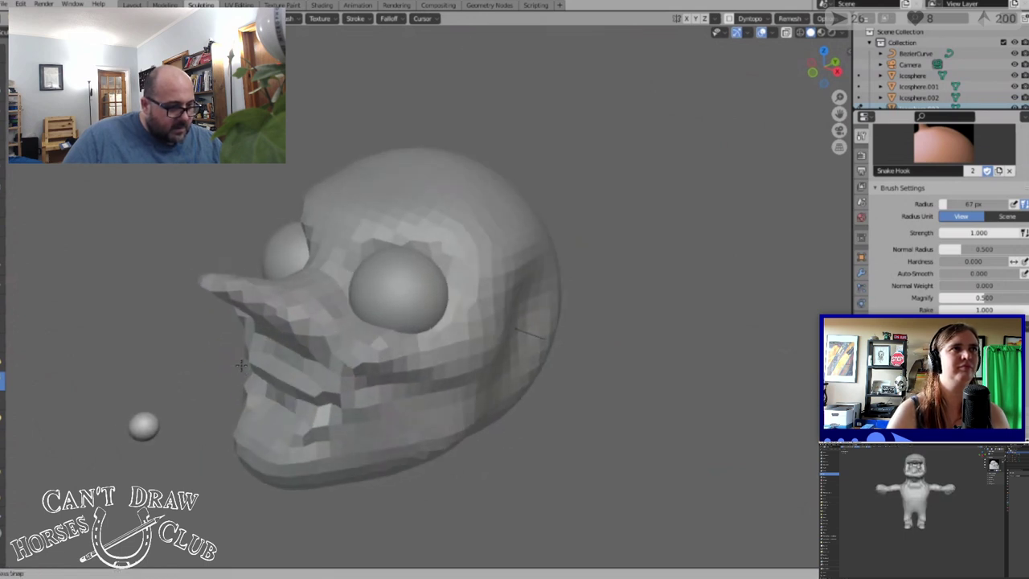
{"action": "left_click", "coordinate": [3, 364]}
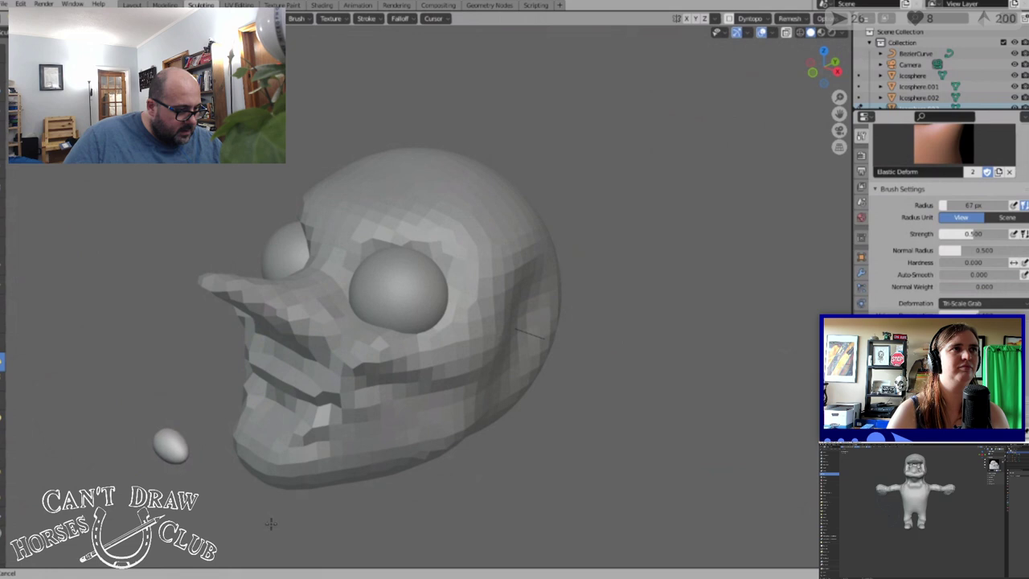
{"action": "scroll", "coordinate": [271, 368], "scroll_direction": "down", "scroll_amount": 2}
{"action": "scroll", "coordinate": [241, 474], "scroll_direction": "up", "scroll_amount": 4}
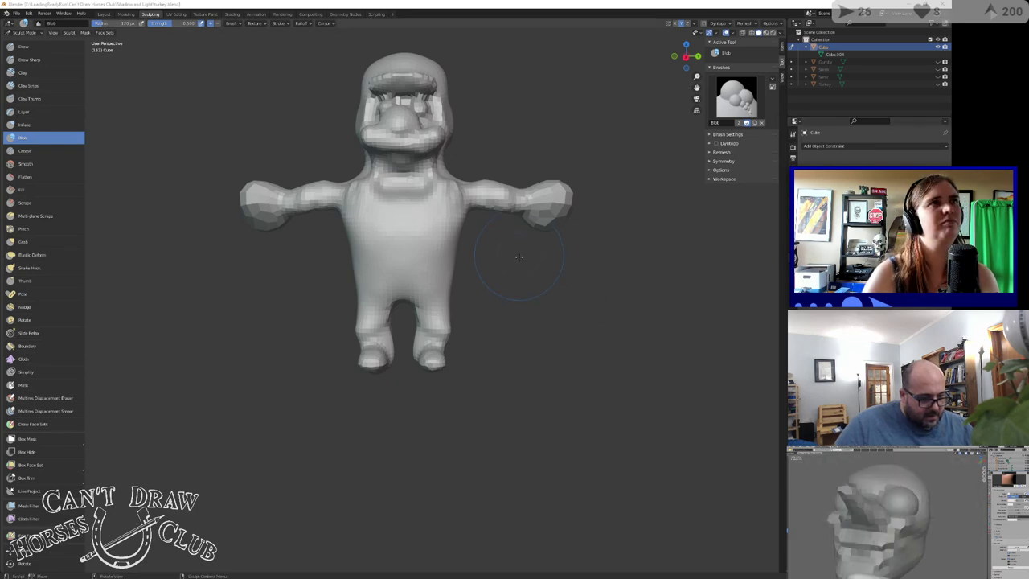
Build up the middle of the figure's back with the Draw brush
{"action": "middle_click_drag", "start_coordinate": [519, 257], "coordinate": [542, 303]}
{"action": "scroll", "coordinate": [526, 301], "scroll_direction": "up", "scroll_amount": 4}
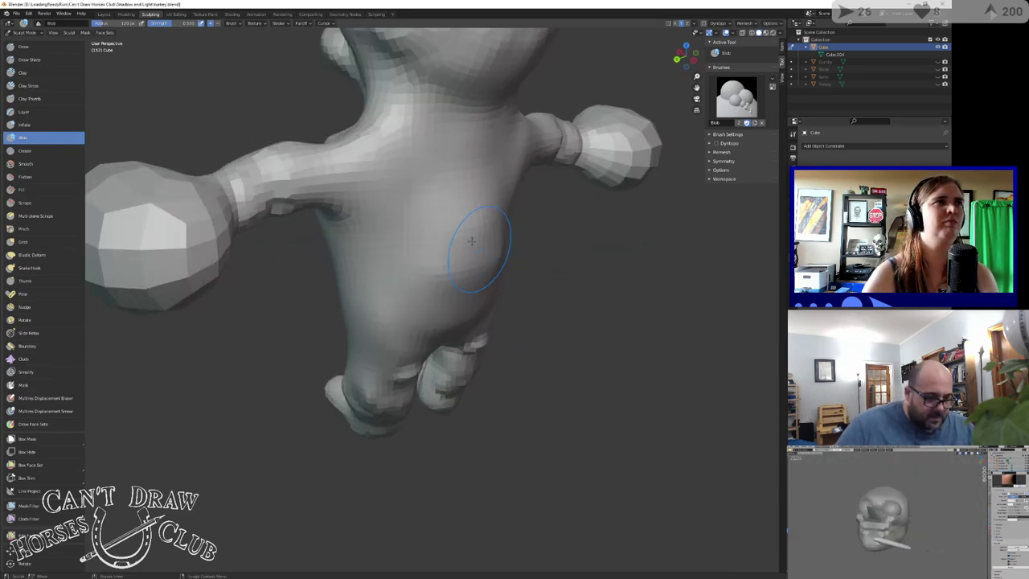
{"action": "left_click", "coordinate": [24, 48]}
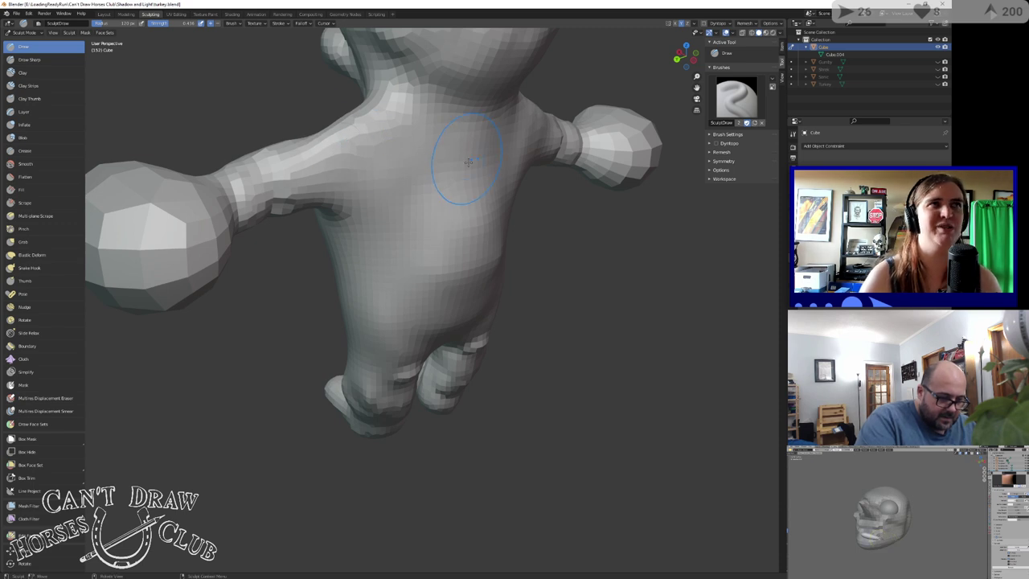
{"action": "mouse_move", "coordinate": [421, 133]}
{"action": "left_mouse_down"}
{"action": "mouse_move", "coordinate": [470, 129]}
{"action": "mouse_move", "coordinate": [438, 160]}
{"action": "mouse_move", "coordinate": [491, 164]}
{"action": "mouse_move", "coordinate": [382, 157]}
{"action": "mouse_move", "coordinate": [482, 169]}
{"action": "mouse_move", "coordinate": [378, 229]}
{"action": "mouse_move", "coordinate": [434, 241]}
{"action": "mouse_move", "coordinate": [425, 267]}
{"action": "left_mouse_up"}
Sculpt two rounded buttocks at the base of the back with the Draw brush and smooth the back above them
{"action": "middle_click_drag", "start_coordinate": [424, 234], "coordinate": [346, 265]}
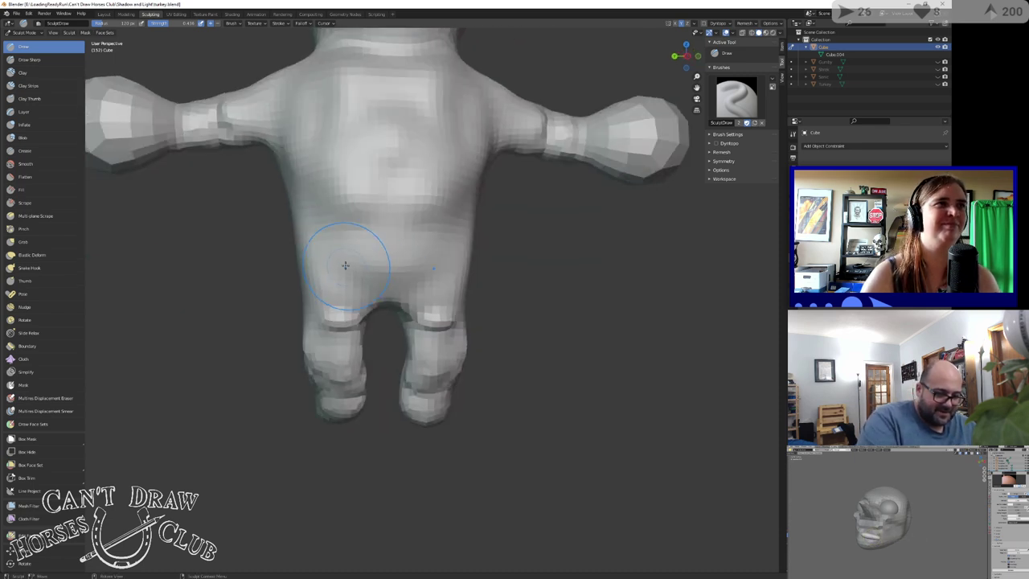
{"action": "left_click_drag", "start_coordinate": [325, 268], "coordinate": [330, 250]}
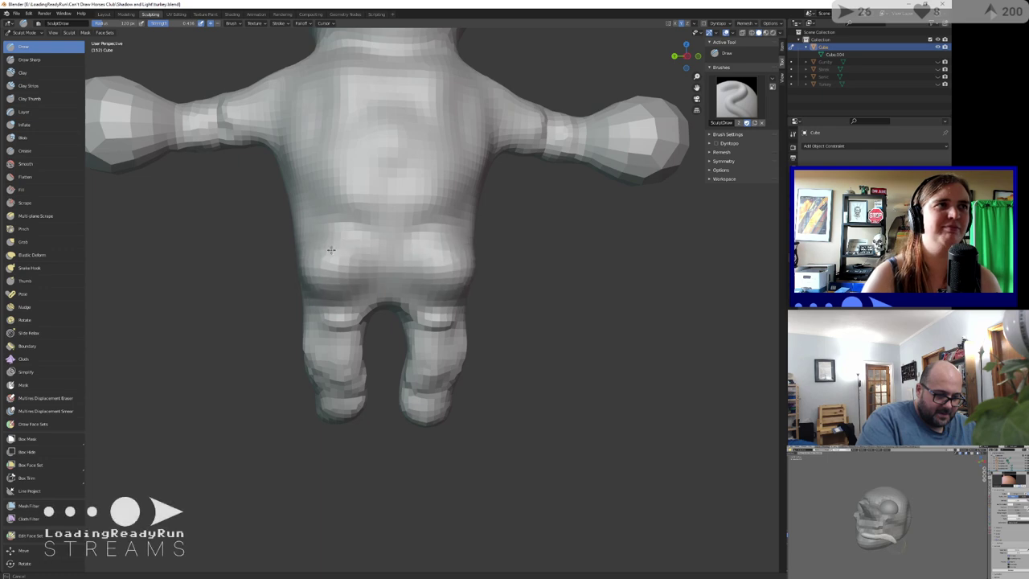
{"action": "mouse_move", "coordinate": [215, 226]}
{"action": "middle_mouse_down"}
{"action": "mouse_move", "coordinate": [266, 201]}
{"action": "mouse_move", "coordinate": [322, 241]}
{"action": "mouse_move", "coordinate": [224, 237]}
{"action": "middle_mouse_up"}
{"action": "mouse_move", "coordinate": [363, 201]}
{"action": "left_mouse_down", "text": "shift"}
{"action": "mouse_move", "coordinate": [368, 230]}
{"action": "mouse_move", "coordinate": [324, 160]}
{"action": "mouse_move", "coordinate": [426, 142]}
{"action": "mouse_move", "coordinate": [468, 91]}
{"action": "left_mouse_up", "text": "shift"}
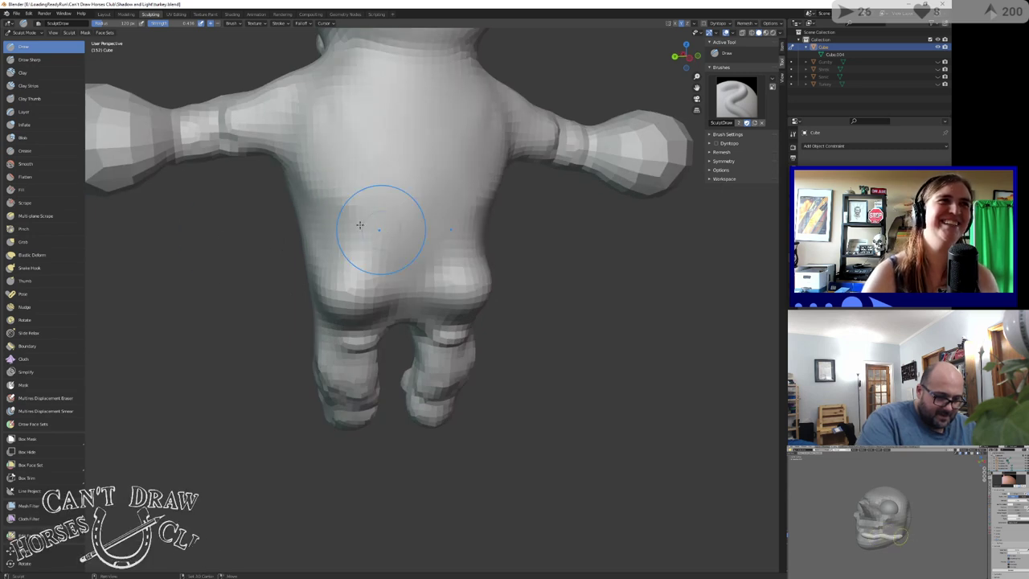
{"action": "mouse_move", "coordinate": [372, 276]}
{"action": "left_mouse_down"}
{"action": "mouse_move", "coordinate": [340, 269]}
{"action": "mouse_move", "coordinate": [368, 297]}
{"action": "mouse_move", "coordinate": [348, 259]}
{"action": "left_mouse_up"}
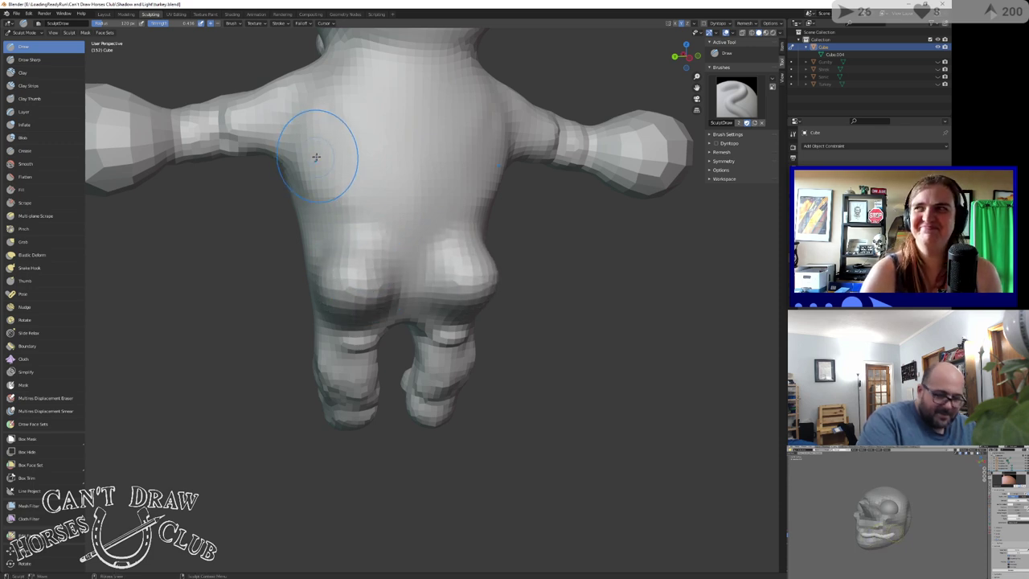
Smooth out the lumps along the figure's legs
{"action": "middle_click_drag", "start_coordinate": [316, 157], "coordinate": [271, 134]}
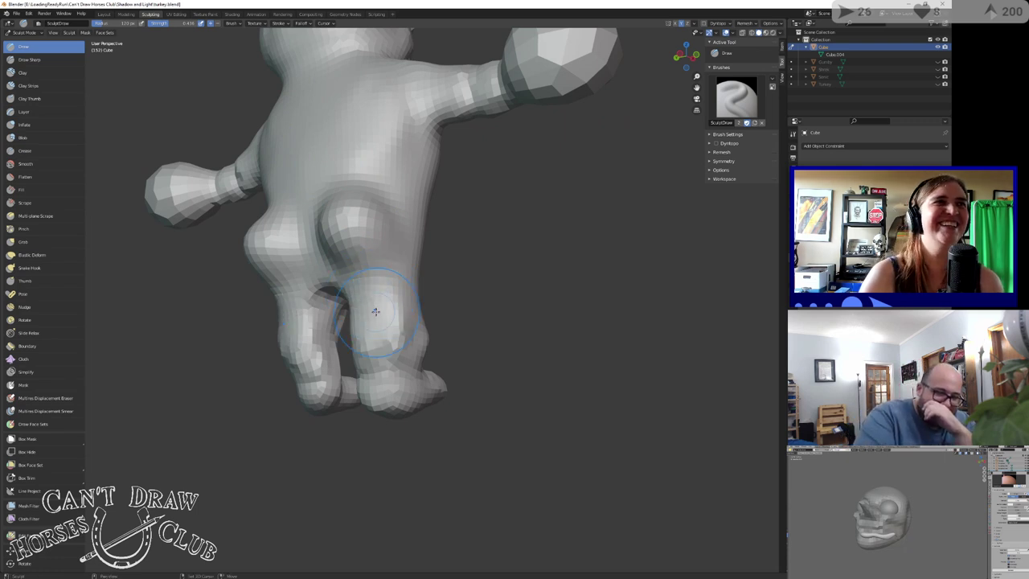
{"action": "left_click_drag", "start_coordinate": [384, 338], "coordinate": [389, 357], "text": "shift"}
{"action": "middle_click_drag", "start_coordinate": [413, 326], "coordinate": [380, 314]}
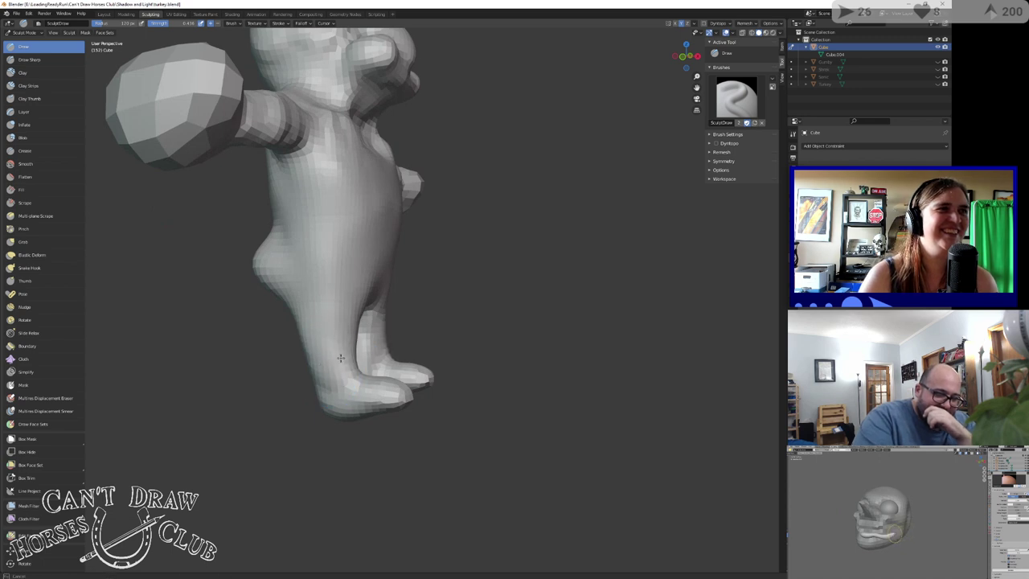
Fill out the buttocks and upper thighs with the Draw brush, blending them into the lower back
{"action": "middle_click_drag", "start_coordinate": [332, 287], "coordinate": [433, 289]}
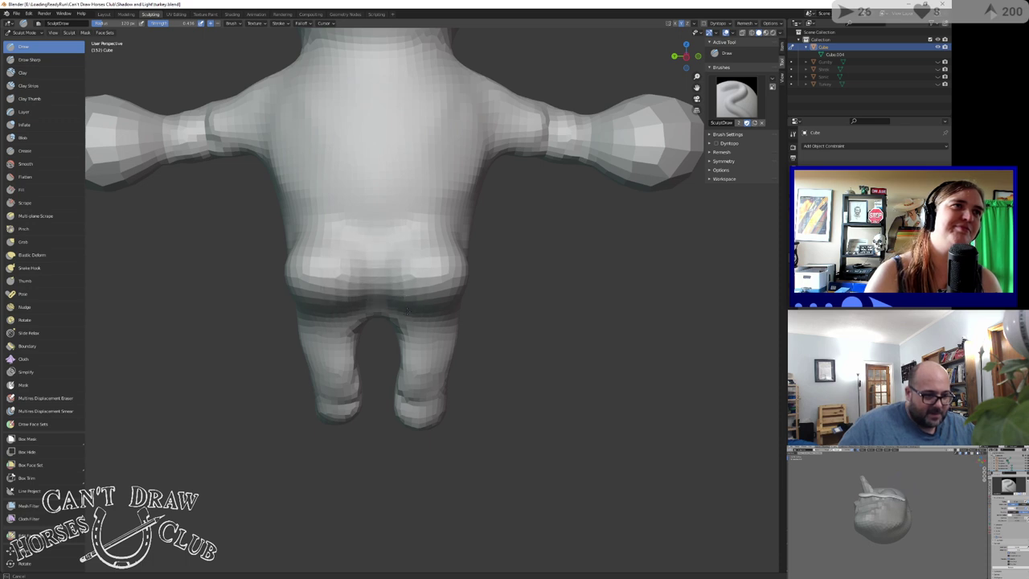
{"action": "mouse_move", "coordinate": [402, 310]}
{"action": "left_mouse_down"}
{"action": "mouse_move", "coordinate": [453, 320]}
{"action": "mouse_move", "coordinate": [438, 290]}
{"action": "mouse_move", "coordinate": [410, 305]}
{"action": "left_mouse_up"}
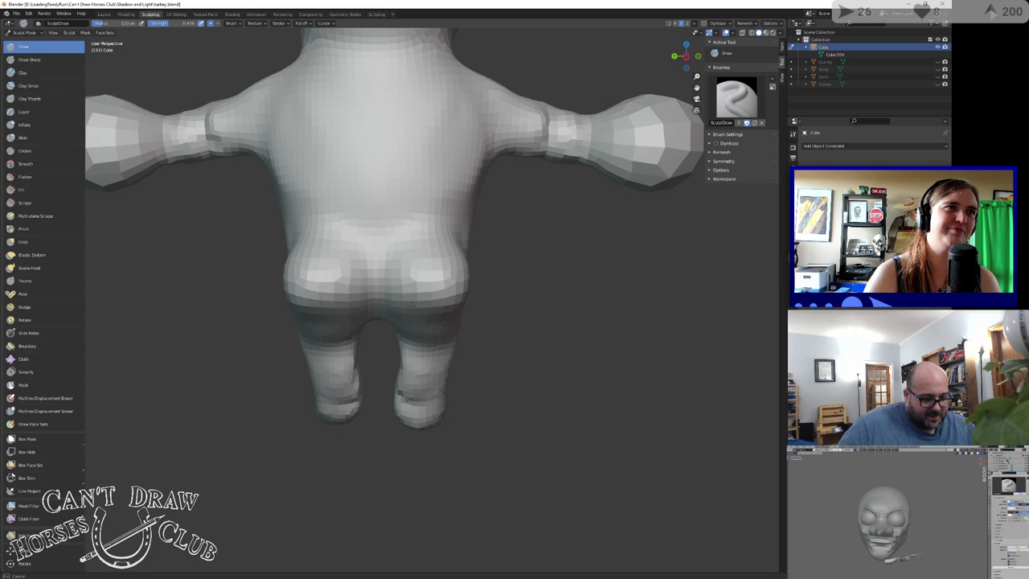
{"action": "middle_click_drag", "start_coordinate": [396, 211], "coordinate": [332, 165]}
{"action": "mouse_move", "coordinate": [394, 246]}
{"action": "left_mouse_down"}
{"action": "mouse_move", "coordinate": [366, 277]}
{"action": "mouse_move", "coordinate": [321, 278]}
{"action": "mouse_move", "coordinate": [306, 266]}
{"action": "left_mouse_up"}
{"action": "middle_click_drag", "start_coordinate": [350, 168], "coordinate": [311, 156]}
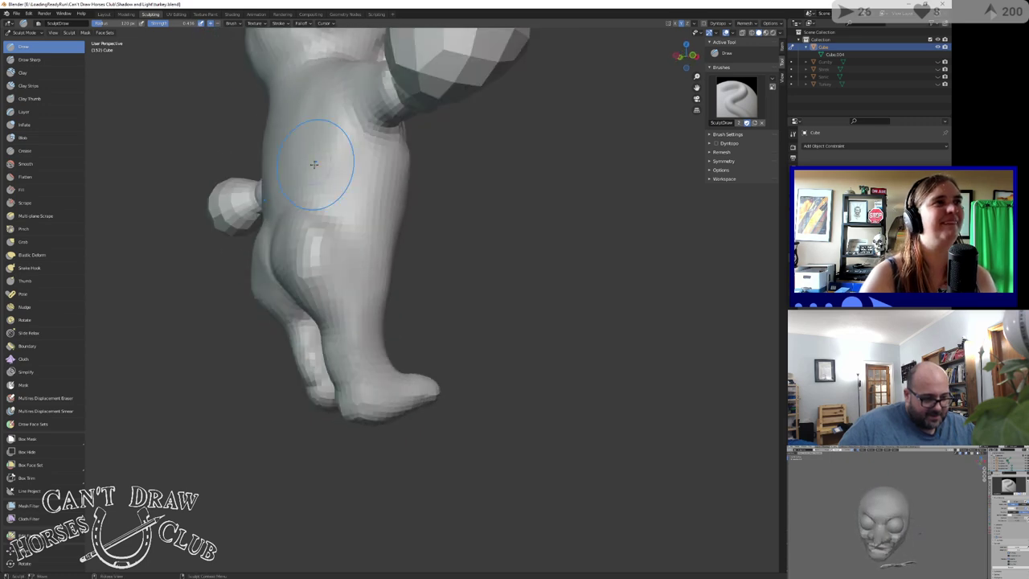
{"action": "mouse_move", "coordinate": [321, 270]}
{"action": "left_mouse_down"}
{"action": "mouse_move", "coordinate": [301, 236]}
{"action": "mouse_move", "coordinate": [304, 193]}
{"action": "left_mouse_up"}
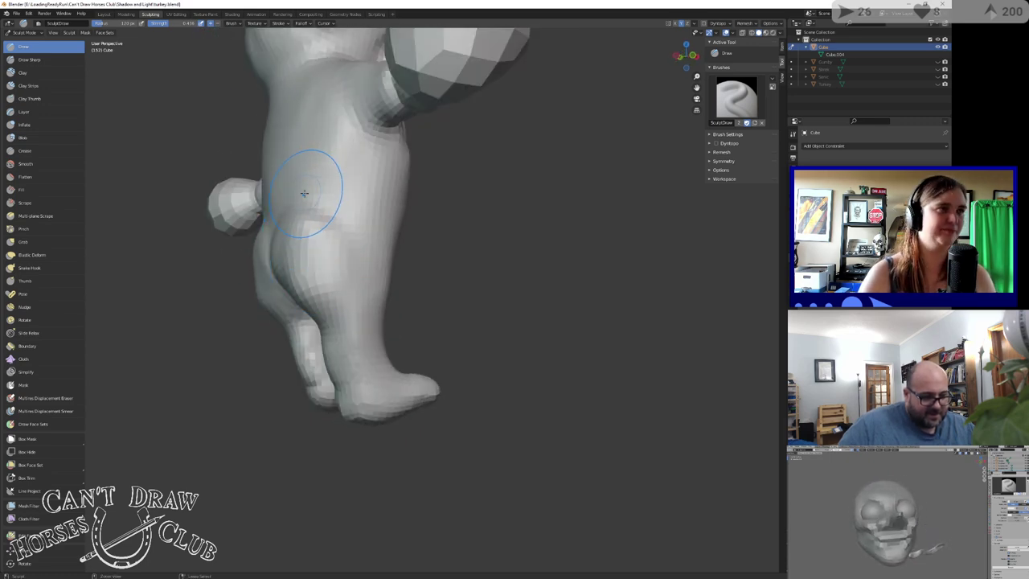
Reshape the ball-shaped hand at the end of the arm with the Draw brush
{"action": "middle_click_drag", "start_coordinate": [295, 172], "coordinate": [375, 208]}
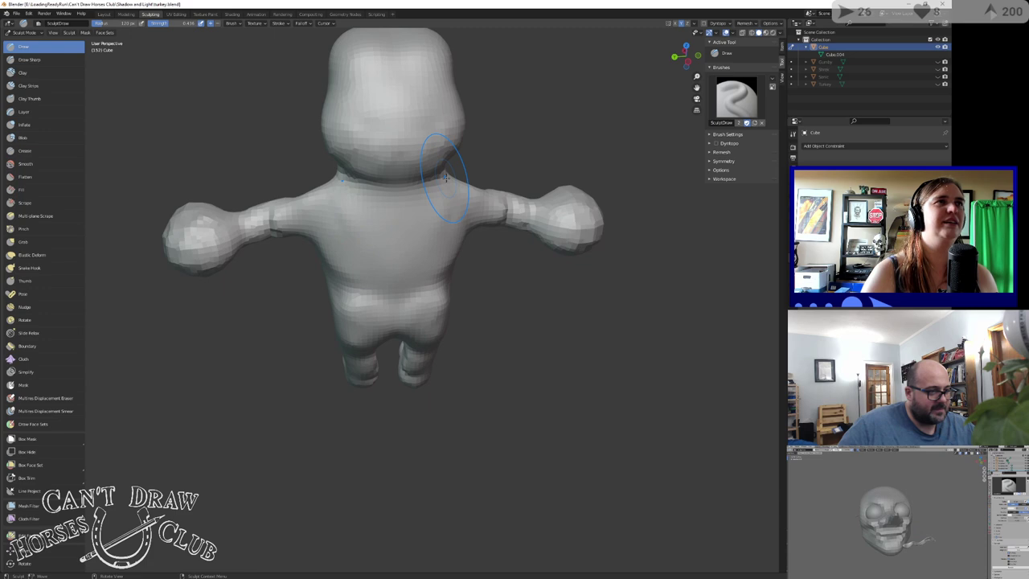
{"action": "middle_click_drag", "start_coordinate": [446, 177], "coordinate": [414, 201]}
{"action": "scroll", "coordinate": [482, 193], "scroll_direction": "up", "scroll_amount": 5}
{"action": "middle_click_drag", "start_coordinate": [486, 184], "coordinate": [333, 253], "text": "shift"}
{"action": "mouse_move", "coordinate": [349, 172]}
{"action": "left_mouse_down"}
{"action": "mouse_move", "coordinate": [354, 198]}
{"action": "mouse_move", "coordinate": [348, 157]}
{"action": "mouse_move", "coordinate": [362, 173]}
{"action": "left_mouse_up"}
{"action": "mouse_move", "coordinate": [381, 169]}
{"action": "middle_mouse_down"}
{"action": "mouse_move", "coordinate": [335, 183]}
{"action": "mouse_move", "coordinate": [322, 230]}
{"action": "mouse_move", "coordinate": [487, 210]}
{"action": "middle_mouse_up"}
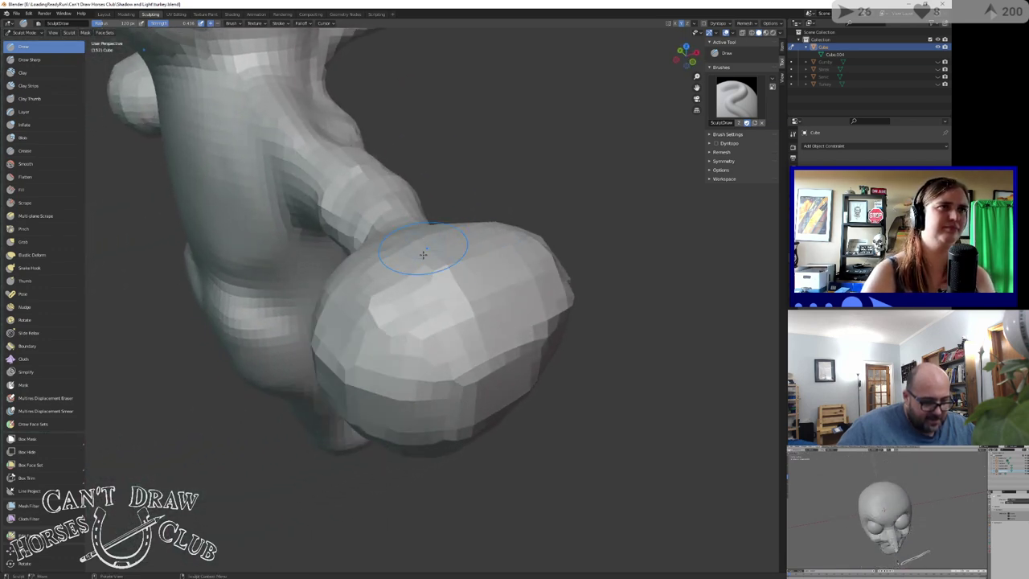
{"action": "middle_click_drag", "start_coordinate": [429, 263], "coordinate": [422, 261]}
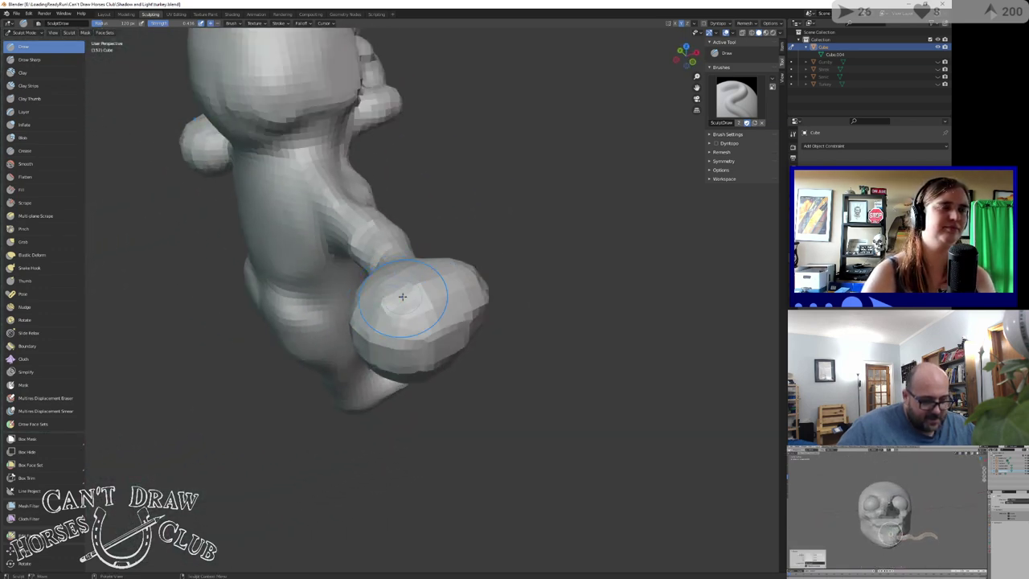
Pull finger tips and a thumb out of the ball-shaped hand with the Snake Hook brush
{"action": "left_click", "coordinate": [36, 268]}
{"action": "left_click_drag", "start_coordinate": [441, 283], "coordinate": [462, 286]}
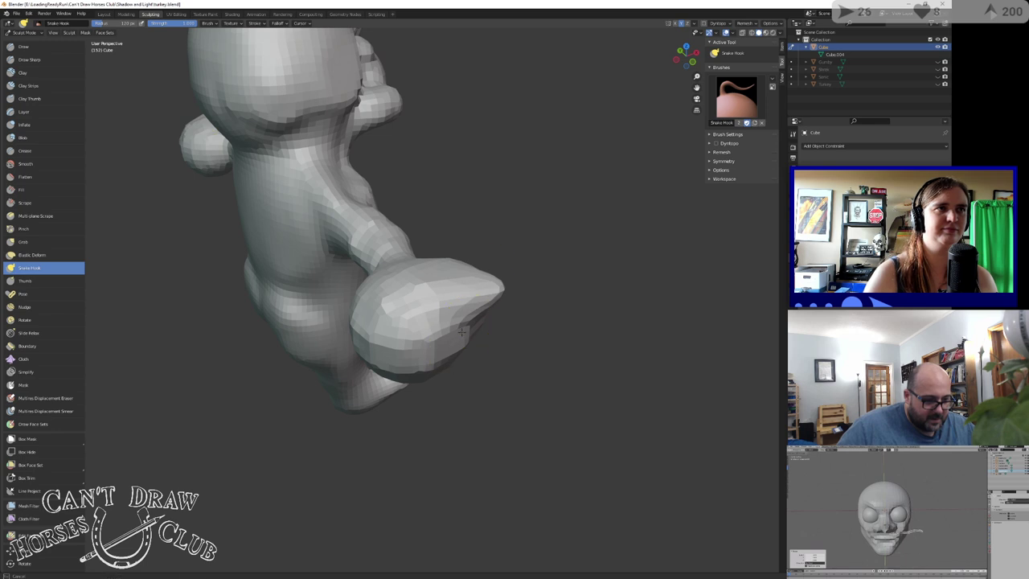
{"action": "left_click_drag", "start_coordinate": [462, 331], "coordinate": [491, 330]}
{"action": "middle_click_drag", "start_coordinate": [475, 355], "coordinate": [383, 220]}
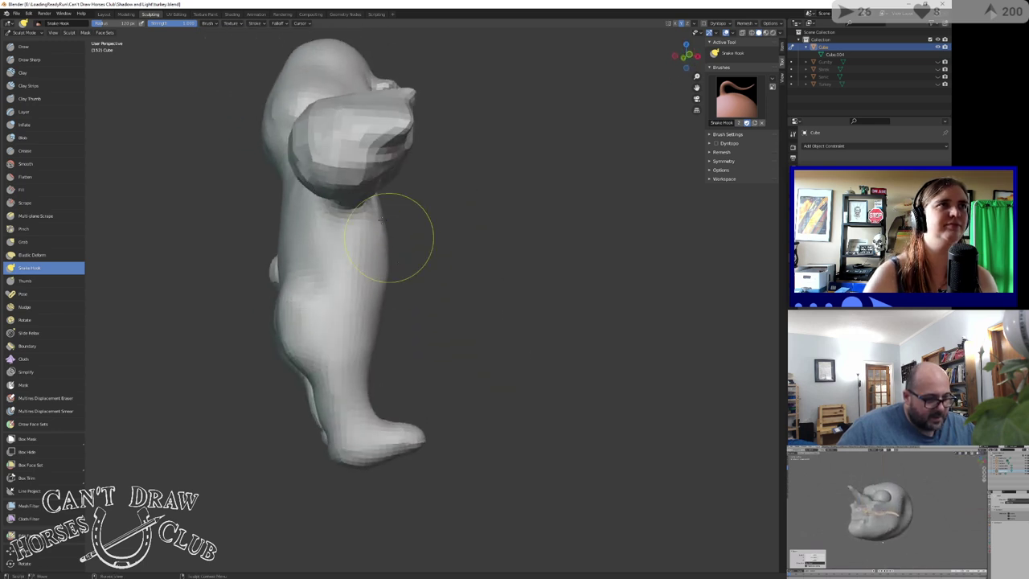
{"action": "mouse_move", "coordinate": [358, 159]}
{"action": "left_mouse_down"}
{"action": "mouse_move", "coordinate": [405, 158]}
{"action": "mouse_move", "coordinate": [394, 183]}
{"action": "left_mouse_up"}
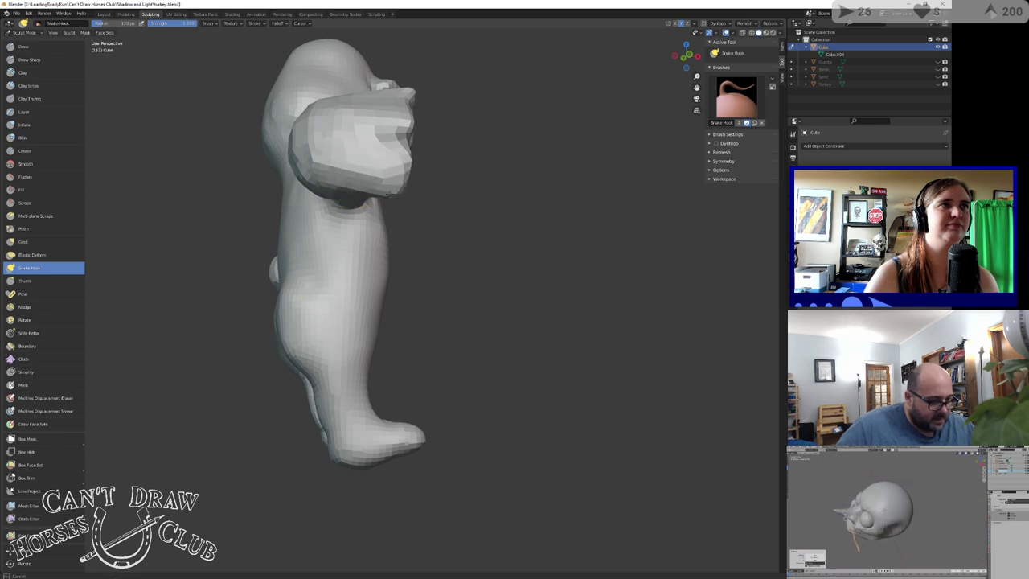
{"action": "mouse_move", "coordinate": [348, 119]}
{"action": "middle_mouse_down"}
{"action": "mouse_move", "coordinate": [314, 188]}
{"action": "mouse_move", "coordinate": [314, 231]}
{"action": "middle_mouse_up"}
{"action": "left_click_drag", "start_coordinate": [279, 300], "coordinate": [266, 263]}
{"action": "mouse_move", "coordinate": [228, 286]}
{"action": "middle_mouse_down"}
{"action": "mouse_move", "coordinate": [271, 271]}
{"action": "mouse_move", "coordinate": [273, 258]}
{"action": "middle_mouse_up"}
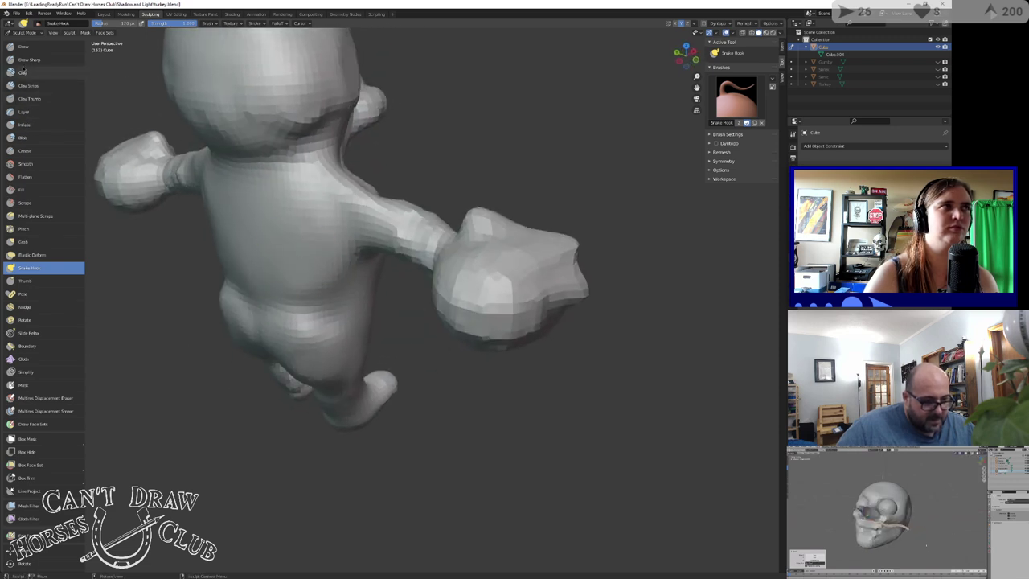
Flatten the back of the hand with the Clay Strips brush
{"action": "left_click", "coordinate": [29, 85]}
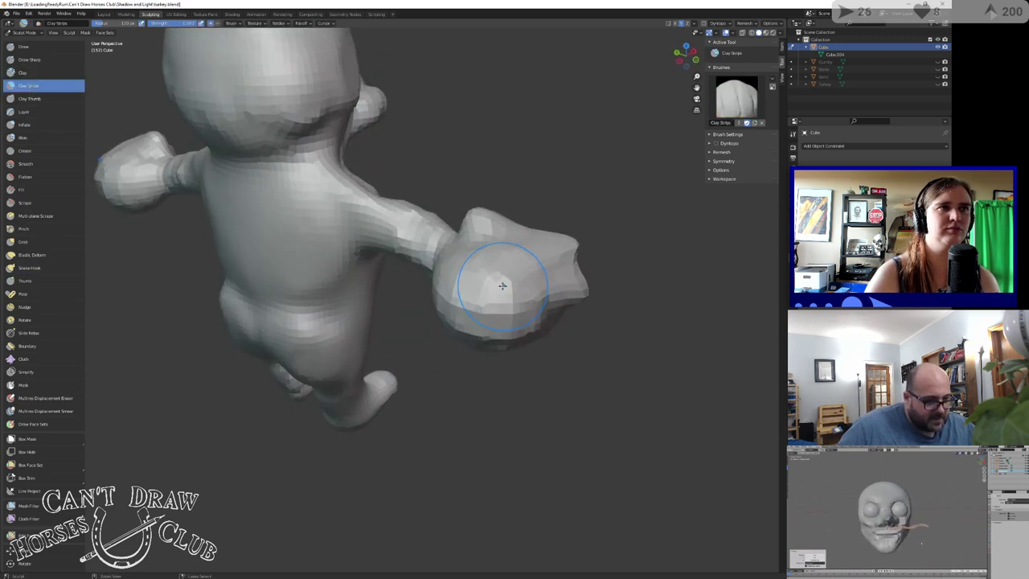
{"action": "mouse_move", "coordinate": [499, 287]}
{"action": "left_mouse_down"}
{"action": "mouse_move", "coordinate": [488, 295]}
{"action": "mouse_move", "coordinate": [474, 274]}
{"action": "mouse_move", "coordinate": [514, 278]}
{"action": "mouse_move", "coordinate": [490, 320]}
{"action": "mouse_move", "coordinate": [488, 288]}
{"action": "mouse_move", "coordinate": [472, 300]}
{"action": "mouse_move", "coordinate": [498, 309]}
{"action": "mouse_move", "coordinate": [479, 309]}
{"action": "left_mouse_up"}
{"action": "middle_click_drag", "start_coordinate": [453, 285], "coordinate": [498, 256]}
{"action": "mouse_move", "coordinate": [522, 258]}
{"action": "left_mouse_down"}
{"action": "mouse_move", "coordinate": [491, 250]}
{"action": "mouse_move", "coordinate": [470, 209]}
{"action": "mouse_move", "coordinate": [532, 208]}
{"action": "mouse_move", "coordinate": [544, 230]}
{"action": "mouse_move", "coordinate": [522, 209]}
{"action": "mouse_move", "coordinate": [474, 193]}
{"action": "mouse_move", "coordinate": [473, 248]}
{"action": "mouse_move", "coordinate": [547, 254]}
{"action": "mouse_move", "coordinate": [538, 197]}
{"action": "mouse_move", "coordinate": [499, 249]}
{"action": "mouse_move", "coordinate": [488, 187]}
{"action": "mouse_move", "coordinate": [522, 183]}
{"action": "mouse_move", "coordinate": [510, 202]}
{"action": "left_mouse_up"}
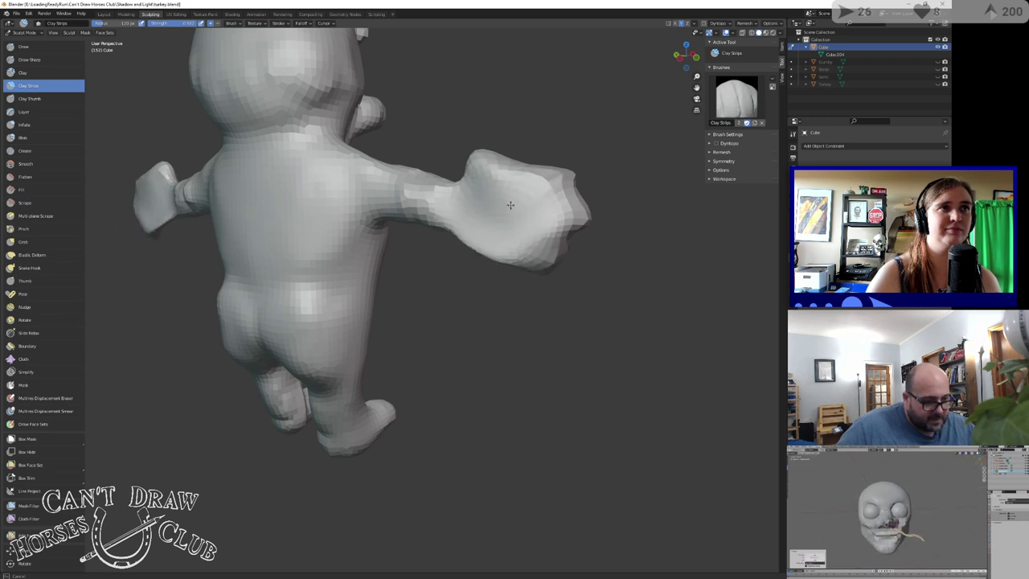
Flatten the front side of the hand with the Clay Strips brush and smooth its surface
{"action": "mouse_move", "coordinate": [503, 202]}
{"action": "middle_mouse_down"}
{"action": "mouse_move", "coordinate": [440, 202]}
{"action": "mouse_move", "coordinate": [453, 224]}
{"action": "mouse_move", "coordinate": [447, 262]}
{"action": "middle_mouse_up"}
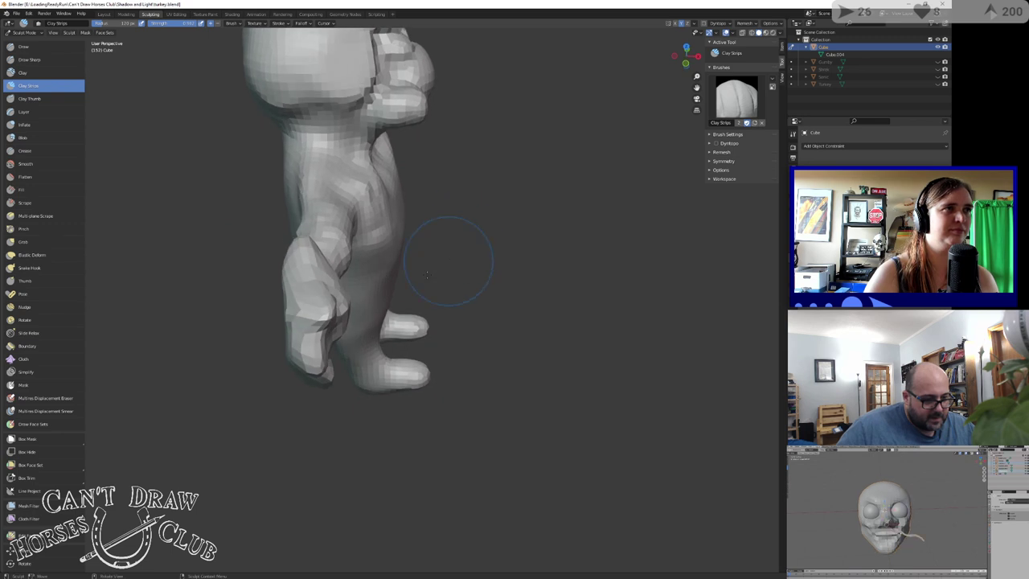
{"action": "mouse_move", "coordinate": [307, 277]}
{"action": "left_mouse_down"}
{"action": "mouse_move", "coordinate": [320, 276]}
{"action": "mouse_move", "coordinate": [320, 292]}
{"action": "left_mouse_up"}
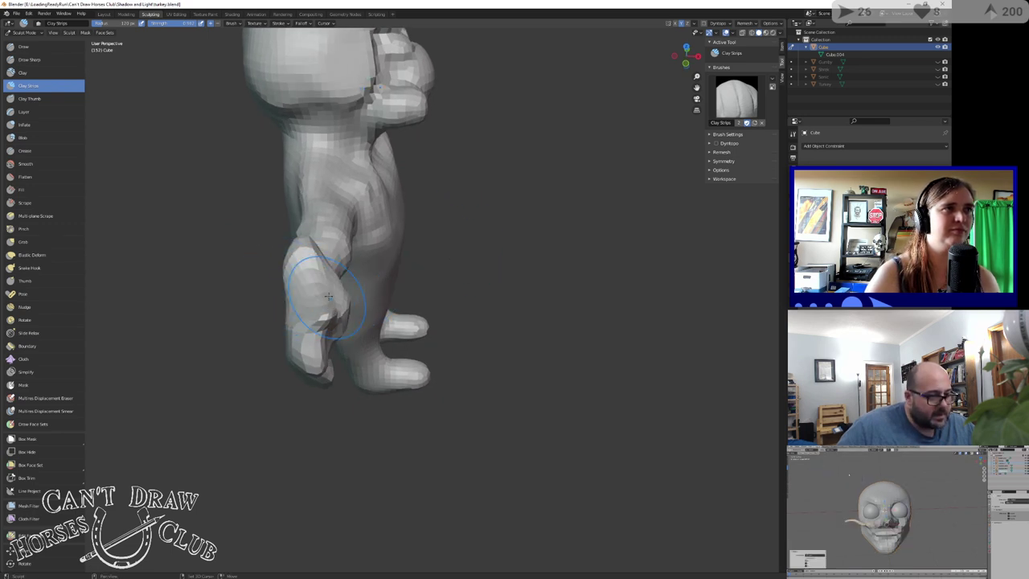
{"action": "middle_click_drag", "start_coordinate": [368, 283], "coordinate": [299, 260]}
{"action": "left_click_drag", "start_coordinate": [231, 209], "coordinate": [238, 204], "text": "shift"}
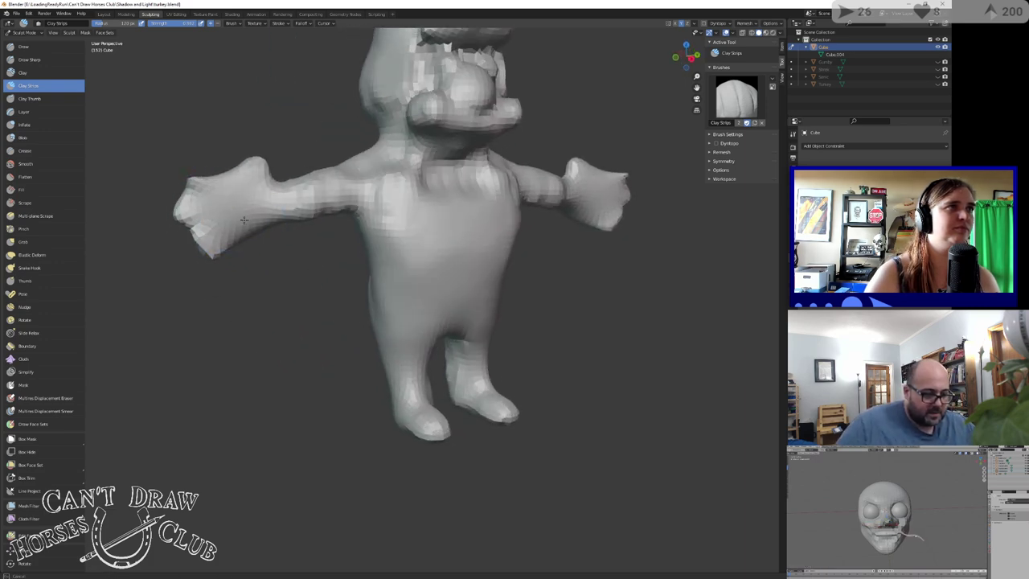
Carve grooves between the fingers on the back of the hand with the Crease brush and soften them
{"action": "middle_click_drag", "start_coordinate": [236, 212], "coordinate": [542, 218]}
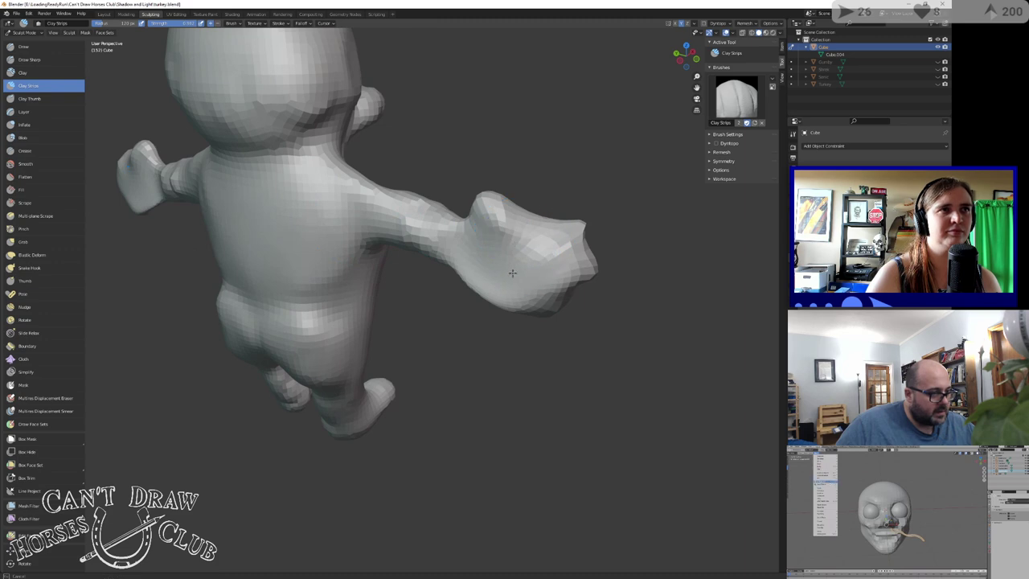
{"action": "middle_click_drag", "start_coordinate": [491, 296], "coordinate": [484, 199]}
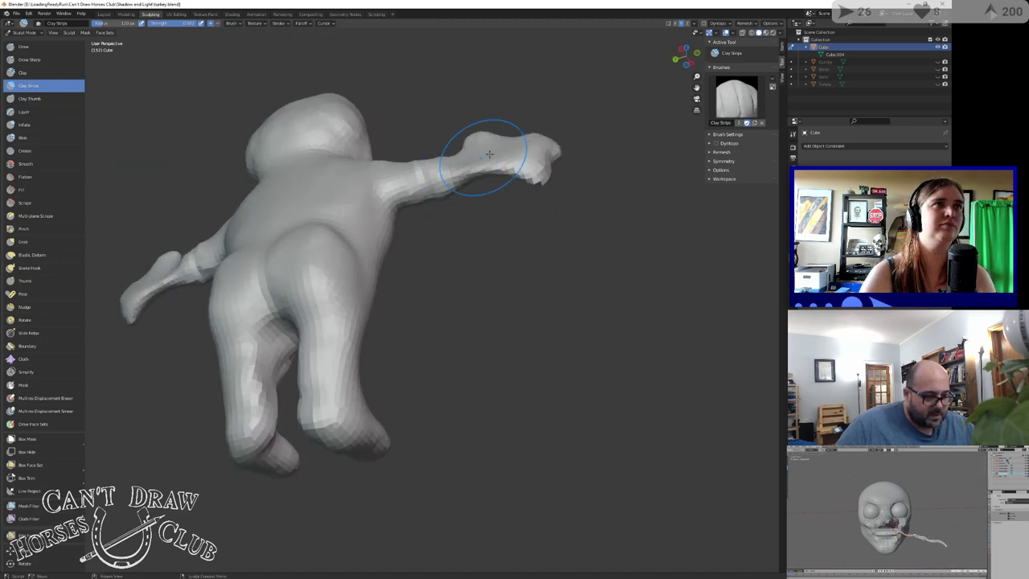
{"action": "mouse_move", "coordinate": [505, 161]}
{"action": "middle_mouse_down", "text": "ctrl"}
{"action": "mouse_move", "coordinate": [499, 142]}
{"action": "mouse_move", "coordinate": [391, 359]}
{"action": "mouse_move", "coordinate": [322, 354]}
{"action": "mouse_move", "coordinate": [241, 321]}
{"action": "middle_mouse_up", "text": "ctrl"}
{"action": "left_click", "coordinate": [25, 151]}
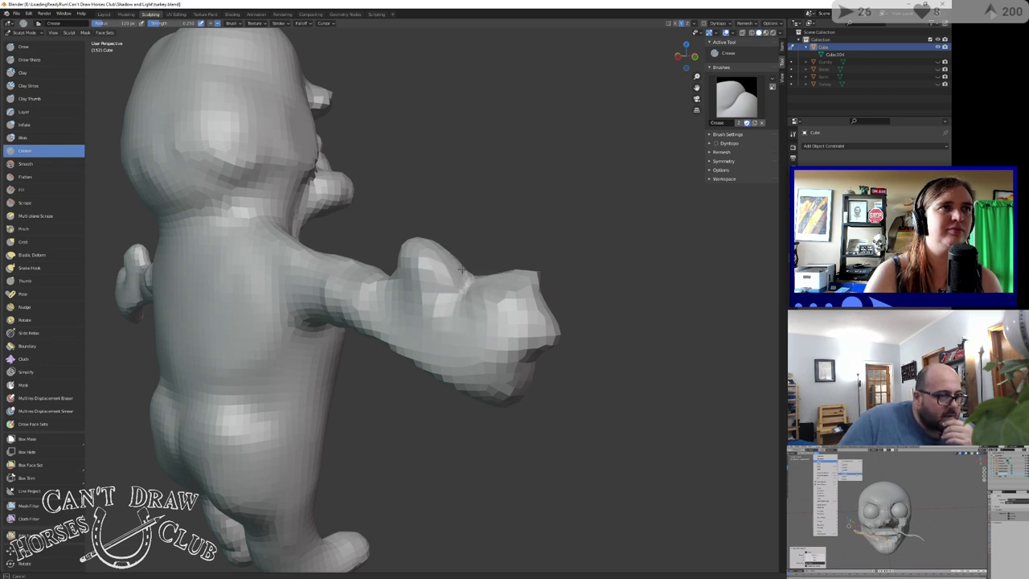
{"action": "mouse_move", "coordinate": [462, 271]}
{"action": "left_mouse_down"}
{"action": "mouse_move", "coordinate": [470, 292]}
{"action": "mouse_move", "coordinate": [509, 311]}
{"action": "mouse_move", "coordinate": [487, 320]}
{"action": "left_mouse_up"}
{"action": "left_click_drag", "start_coordinate": [507, 368], "coordinate": [512, 364]}
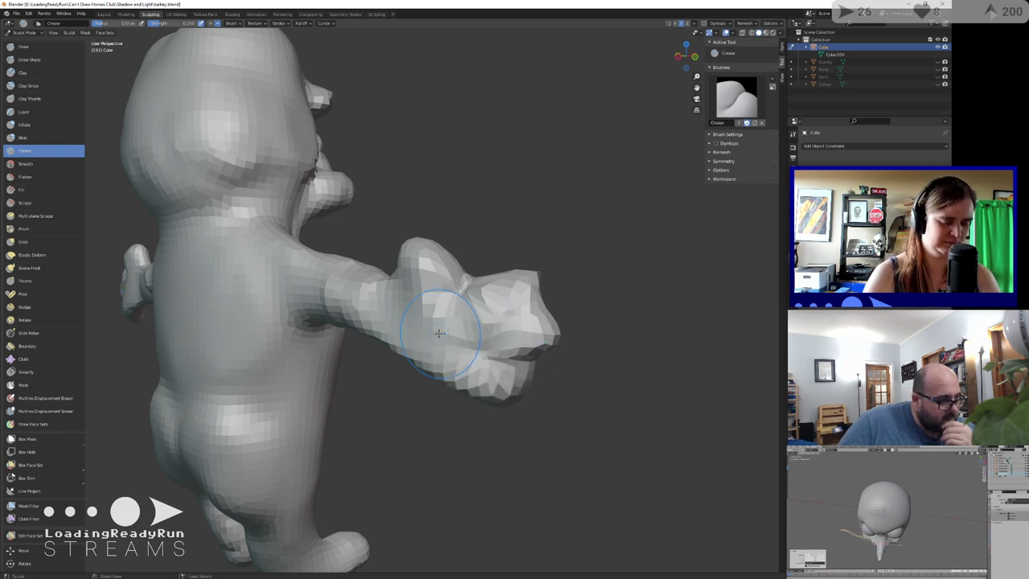
{"action": "mouse_move", "coordinate": [440, 333]}
{"action": "left_mouse_down", "text": "shift"}
{"action": "mouse_move", "coordinate": [471, 338]}
{"action": "mouse_move", "coordinate": [531, 315]}
{"action": "mouse_move", "coordinate": [509, 320]}
{"action": "left_mouse_up", "text": "shift"}
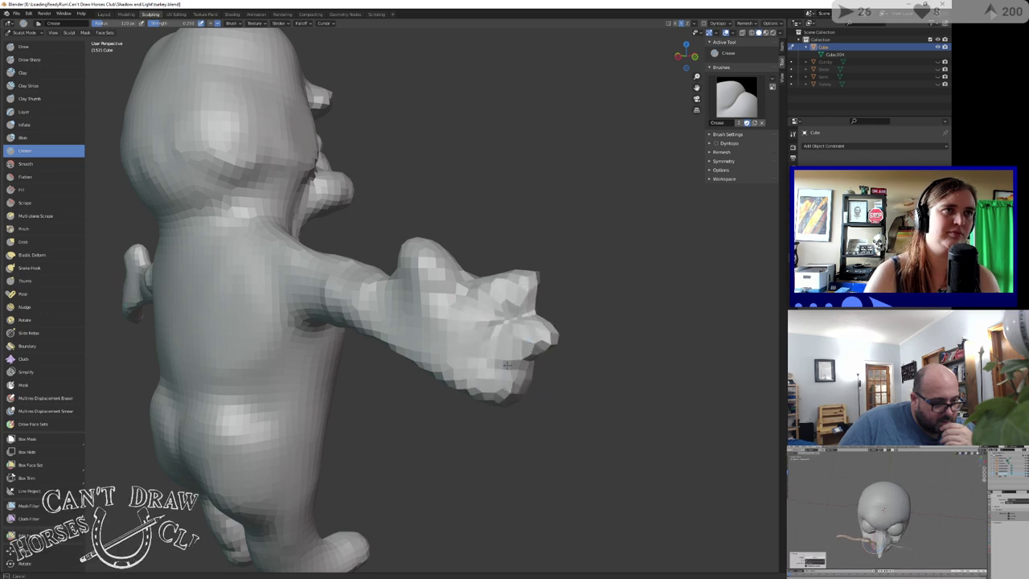
Separate the fingers by creasing deeper between them on the front of the hand and on its back
{"action": "middle_click_drag", "start_coordinate": [494, 311], "coordinate": [378, 303]}
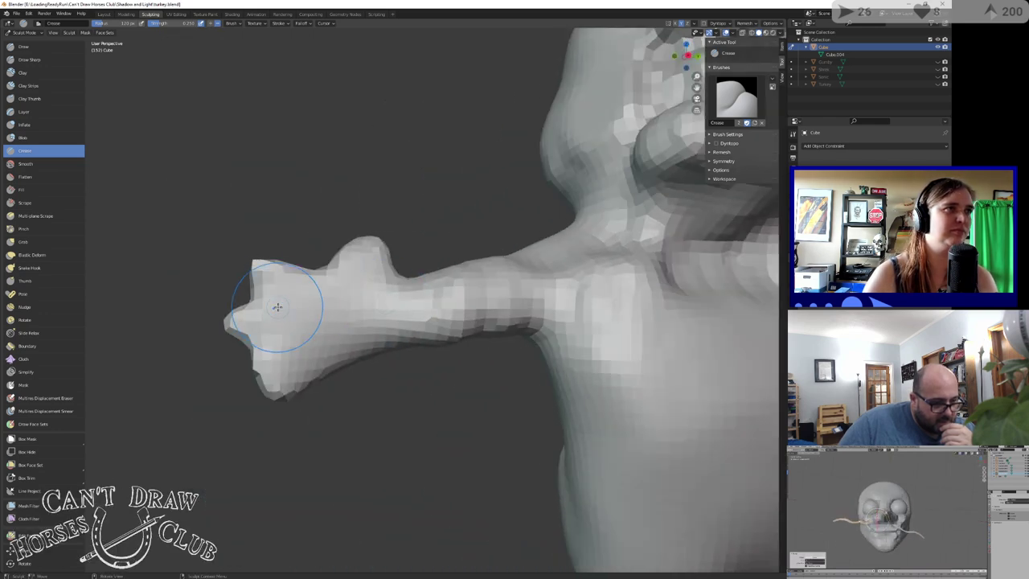
{"action": "mouse_move", "coordinate": [269, 306]}
{"action": "left_mouse_down"}
{"action": "mouse_move", "coordinate": [322, 305]}
{"action": "mouse_move", "coordinate": [312, 309]}
{"action": "left_mouse_up"}
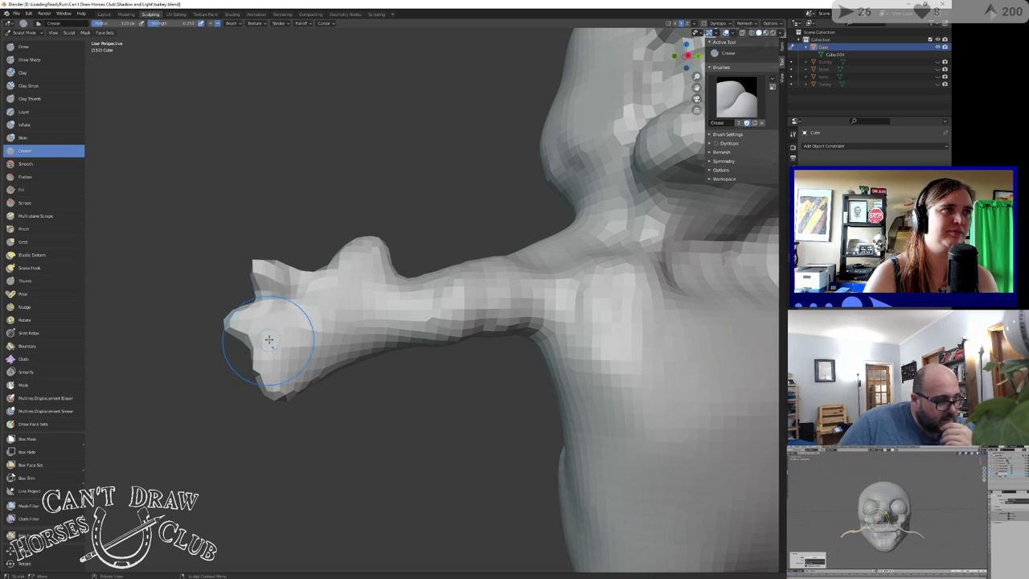
{"action": "mouse_move", "coordinate": [262, 344]}
{"action": "left_mouse_down"}
{"action": "mouse_move", "coordinate": [314, 330]}
{"action": "mouse_move", "coordinate": [283, 354]}
{"action": "mouse_move", "coordinate": [302, 339]}
{"action": "left_mouse_up"}
{"action": "left_click_drag", "start_coordinate": [244, 325], "coordinate": [231, 322]}
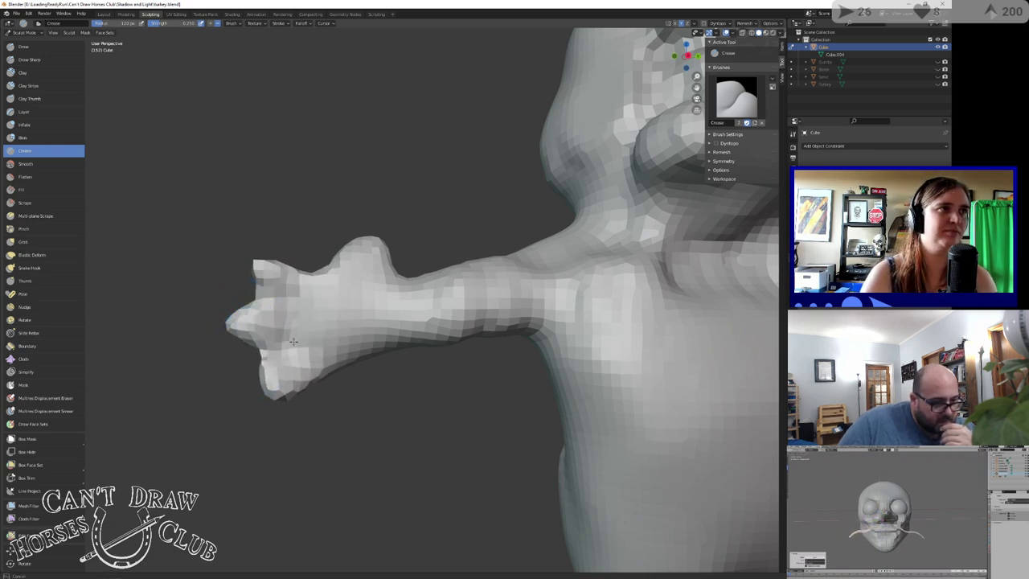
{"action": "mouse_move", "coordinate": [294, 342]}
{"action": "left_mouse_down"}
{"action": "mouse_move", "coordinate": [273, 346]}
{"action": "mouse_move", "coordinate": [298, 333]}
{"action": "mouse_move", "coordinate": [268, 336]}
{"action": "left_mouse_up"}
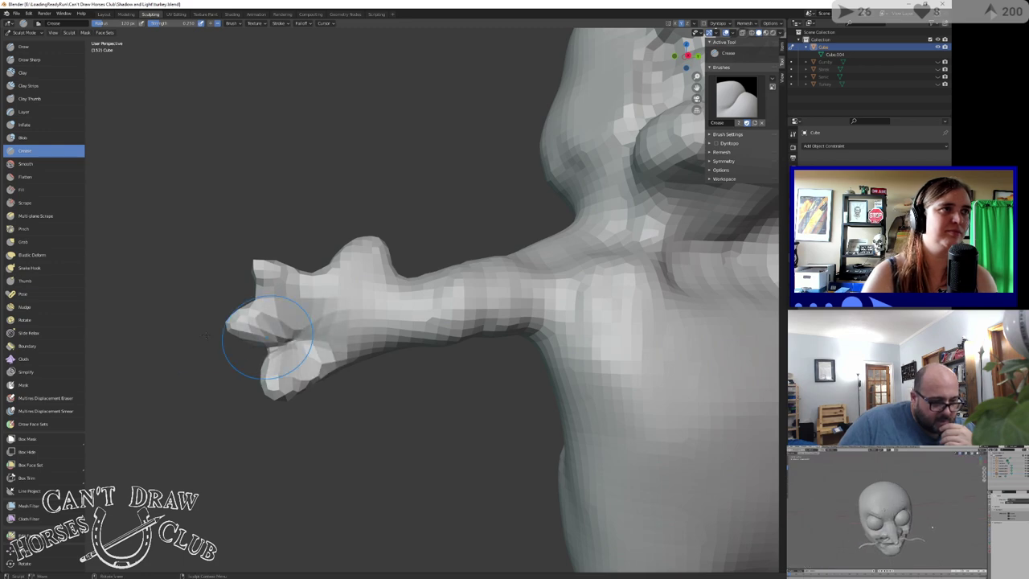
{"action": "middle_click_drag", "start_coordinate": [269, 336], "coordinate": [493, 348]}
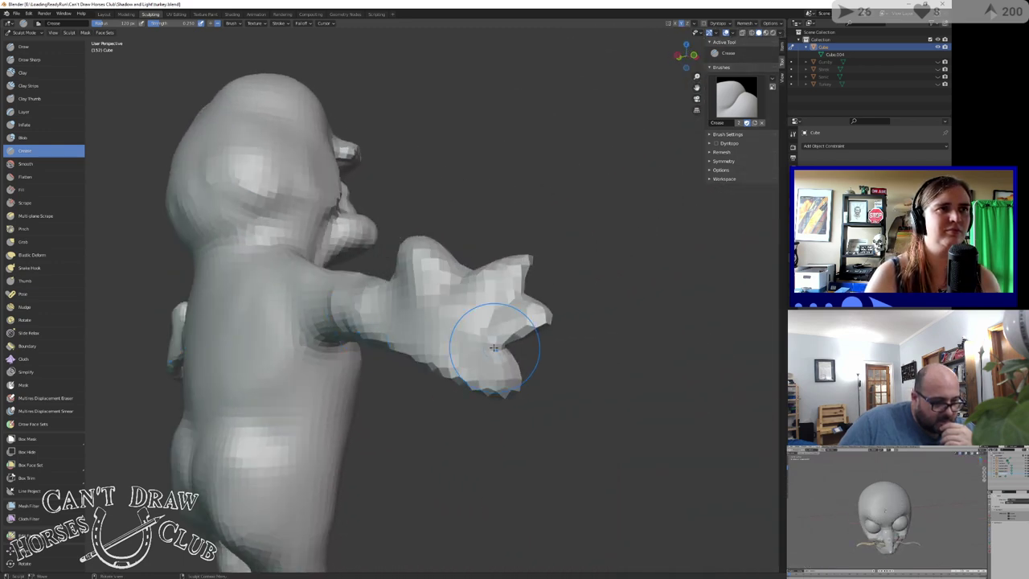
{"action": "mouse_move", "coordinate": [468, 339]}
{"action": "left_mouse_down"}
{"action": "mouse_move", "coordinate": [487, 344]}
{"action": "mouse_move", "coordinate": [456, 340]}
{"action": "left_mouse_up"}
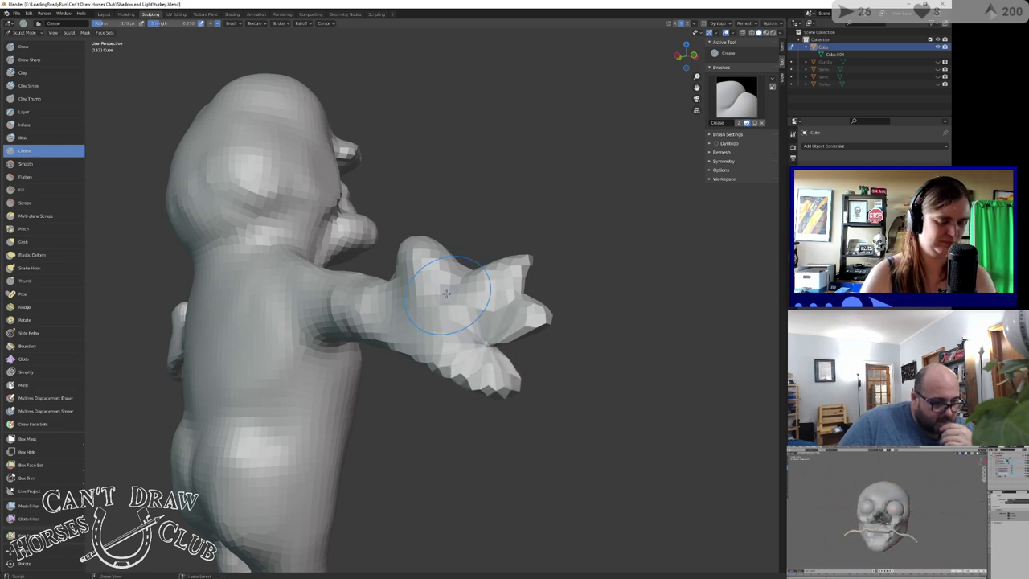
Crease between the upper fingers on the front of the hand and pull the webbing between them outward with the Grab brush
{"action": "middle_click_drag", "start_coordinate": [517, 287], "coordinate": [434, 321]}
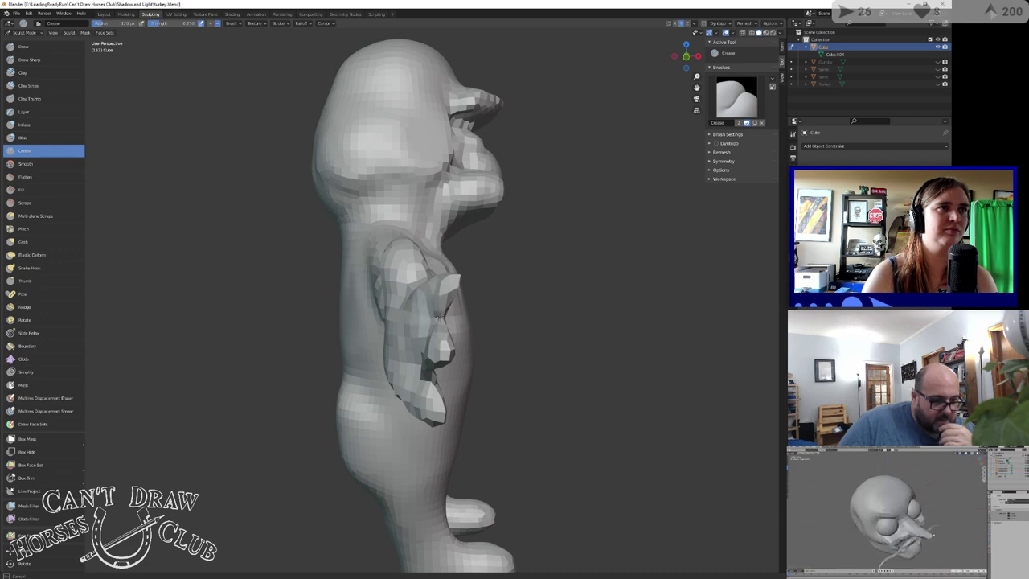
{"action": "middle_click_drag", "start_coordinate": [496, 301], "coordinate": [396, 296]}
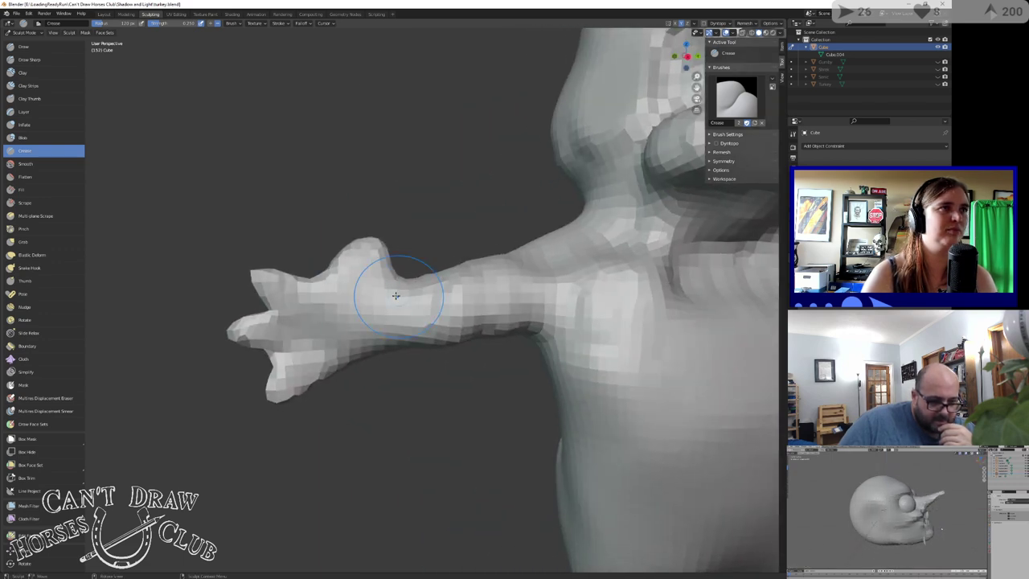
{"action": "left_click_drag", "start_coordinate": [288, 314], "coordinate": [328, 314]}
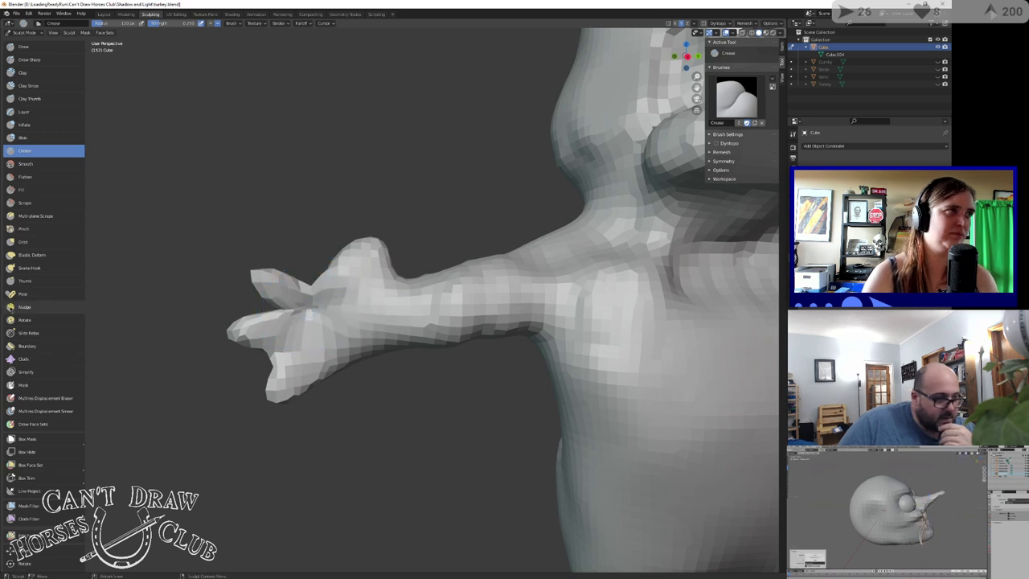
{"action": "left_click", "coordinate": [32, 243]}
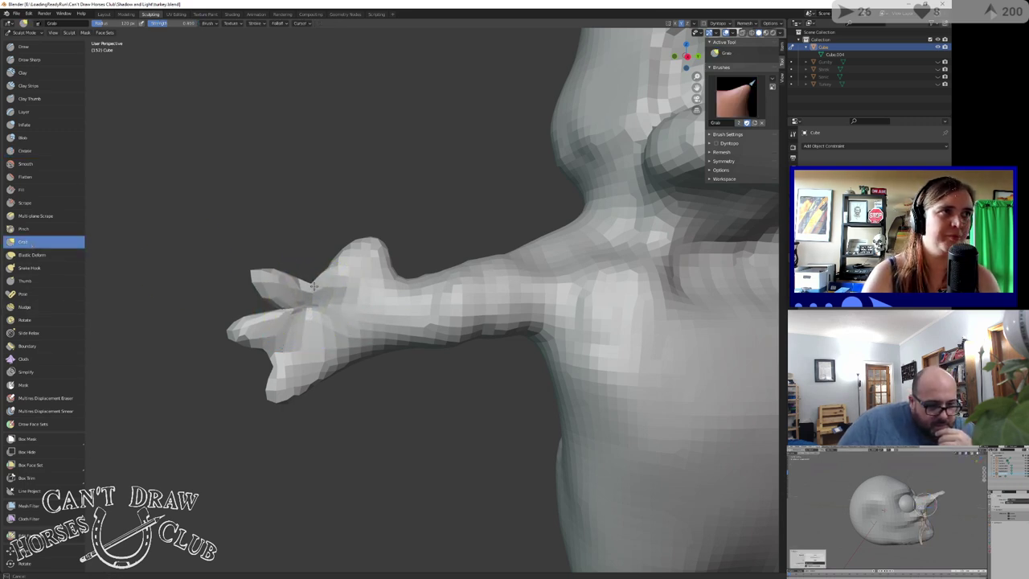
{"action": "mouse_move", "coordinate": [294, 304]}
{"action": "left_mouse_down"}
{"action": "mouse_move", "coordinate": [287, 321]}
{"action": "mouse_move", "coordinate": [292, 298]}
{"action": "mouse_move", "coordinate": [287, 322]}
{"action": "mouse_move", "coordinate": [257, 306]}
{"action": "left_mouse_up"}
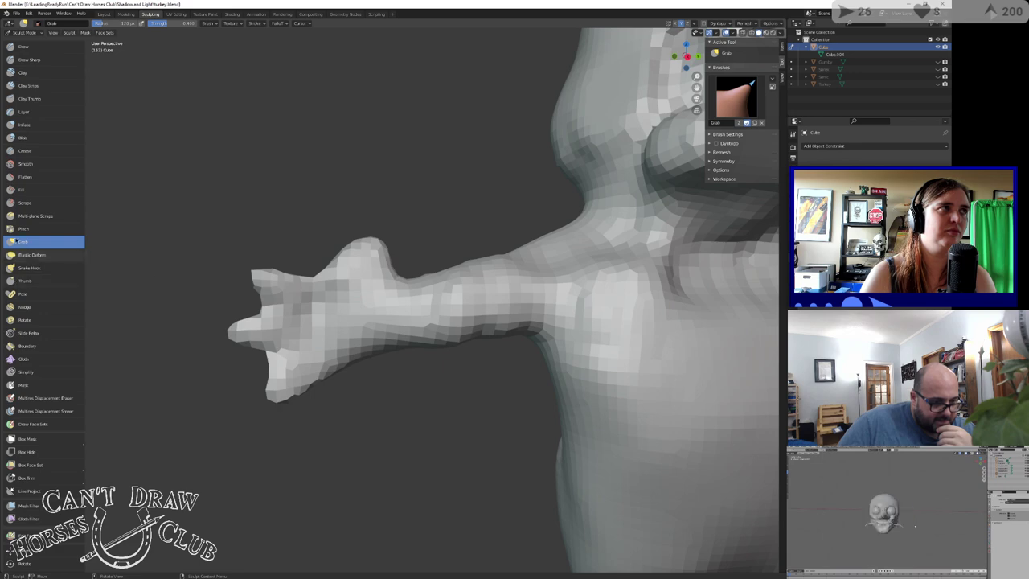
Slim the thumb by carving away its finger-facing side with the Draw brush
{"action": "left_click", "coordinate": [24, 202]}
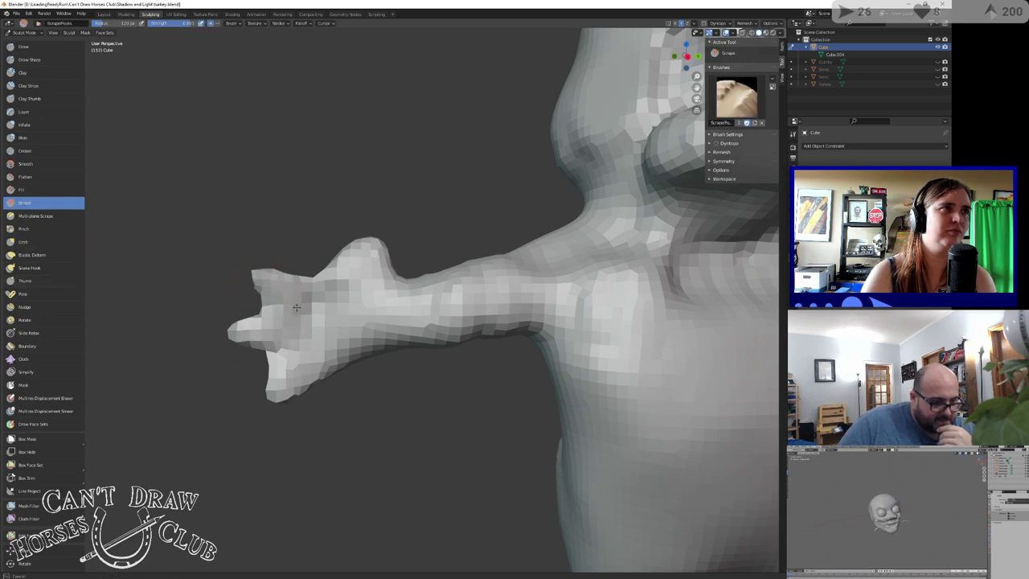
{"action": "middle_click_drag", "start_coordinate": [232, 295], "coordinate": [486, 324]}
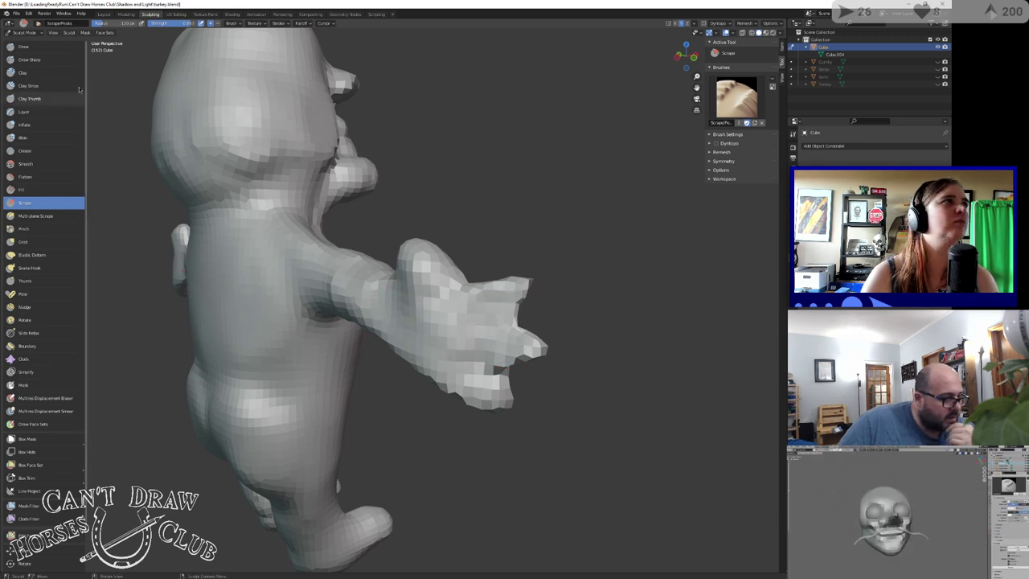
{"action": "left_click", "coordinate": [39, 48]}
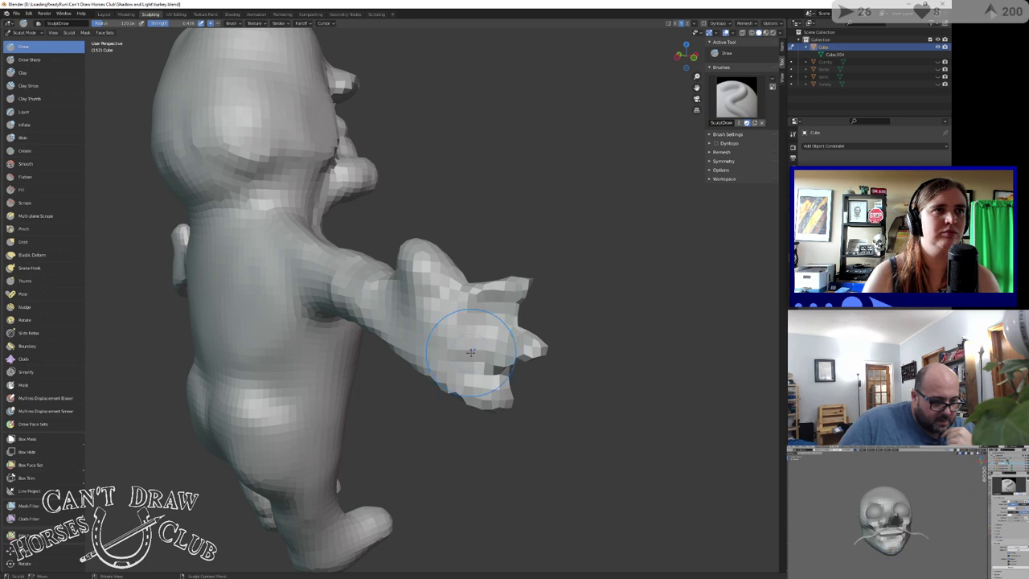
{"action": "middle_click_drag", "start_coordinate": [423, 300], "coordinate": [333, 287]}
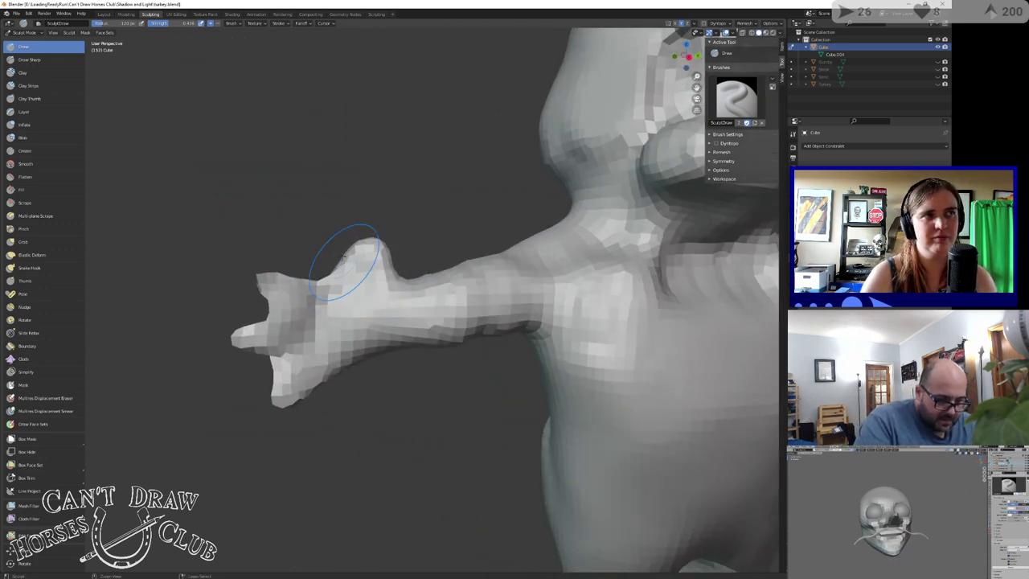
{"action": "left_click_drag", "start_coordinate": [346, 279], "coordinate": [349, 275]}
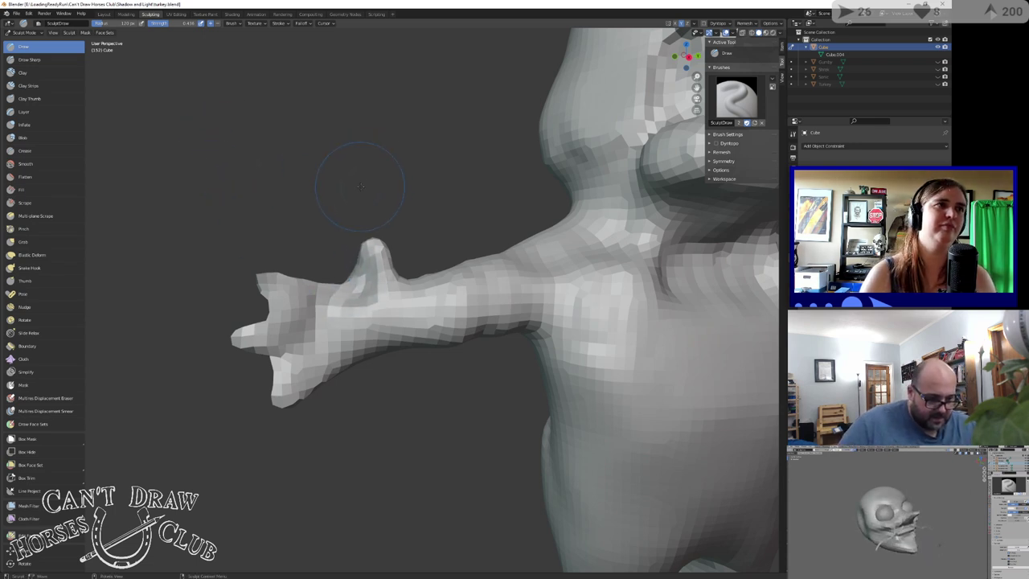
Examine the cartoon figure's face and the pointy-nosed head from the front and the sides
{"action": "scroll", "coordinate": [398, 211], "scroll_direction": "down", "scroll_amount": 5}
{"action": "mouse_move", "coordinate": [555, 221]}
{"action": "middle_mouse_down"}
{"action": "mouse_move", "coordinate": [342, 237]}
{"action": "mouse_move", "coordinate": [378, 207]}
{"action": "middle_mouse_up"}
{"action": "scroll", "coordinate": [382, 211], "scroll_direction": "up", "scroll_amount": 5}
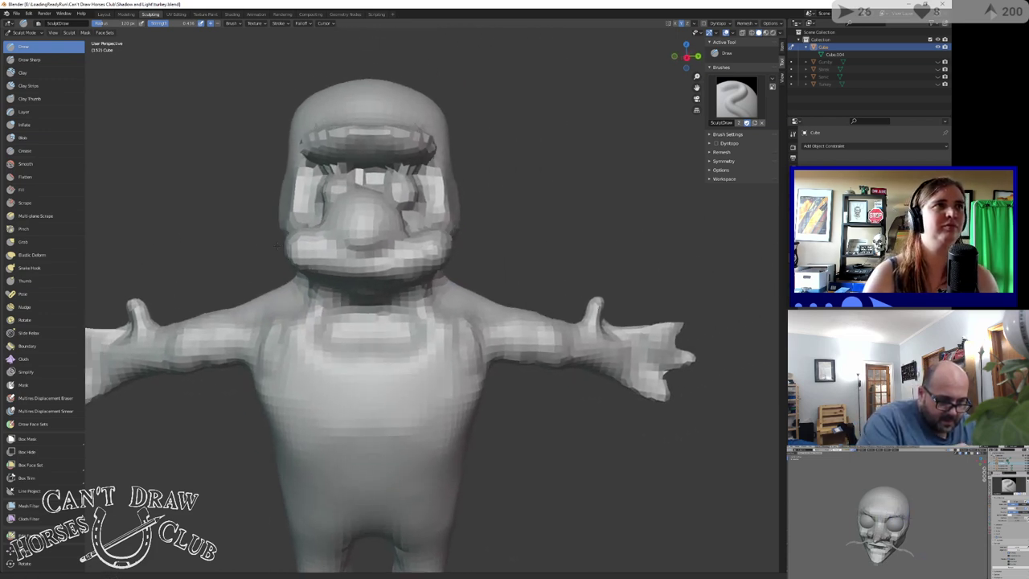
{"action": "scroll", "coordinate": [291, 241], "scroll_direction": "up", "scroll_amount": 4}
{"action": "scroll", "coordinate": [282, 249], "scroll_direction": "down", "scroll_amount": 2}
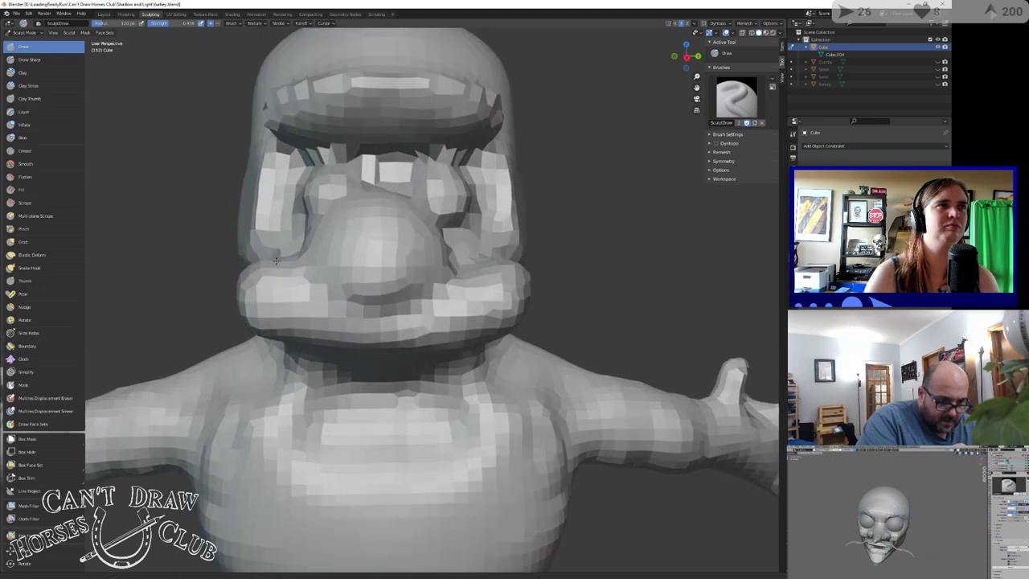
{"action": "mouse_move", "coordinate": [271, 273]}
{"action": "middle_mouse_down"}
{"action": "mouse_move", "coordinate": [233, 281]}
{"action": "mouse_move", "coordinate": [255, 304]}
{"action": "mouse_move", "coordinate": [259, 273]}
{"action": "mouse_move", "coordinate": [268, 275]}
{"action": "middle_mouse_up"}
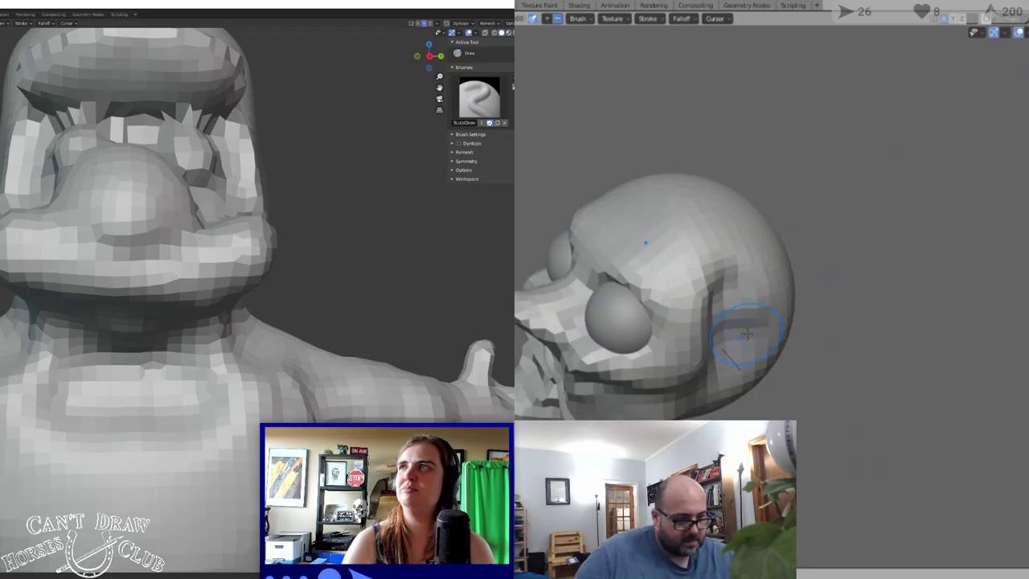
{"action": "middle_click_drag", "start_coordinate": [804, 313], "coordinate": [854, 326]}
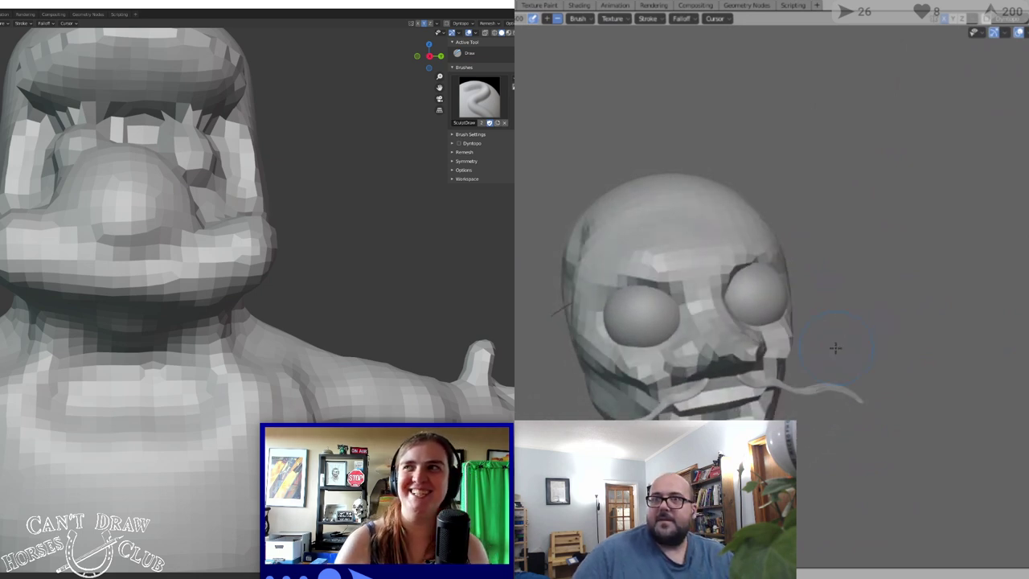
{"action": "middle_click_drag", "start_coordinate": [808, 343], "coordinate": [787, 349]}
{"action": "middle_click_drag", "start_coordinate": [218, 243], "coordinate": [197, 247]}
{"action": "middle_click_drag", "start_coordinate": [788, 349], "coordinate": [764, 349]}
{"action": "middle_click_drag", "start_coordinate": [197, 247], "coordinate": [176, 252]}
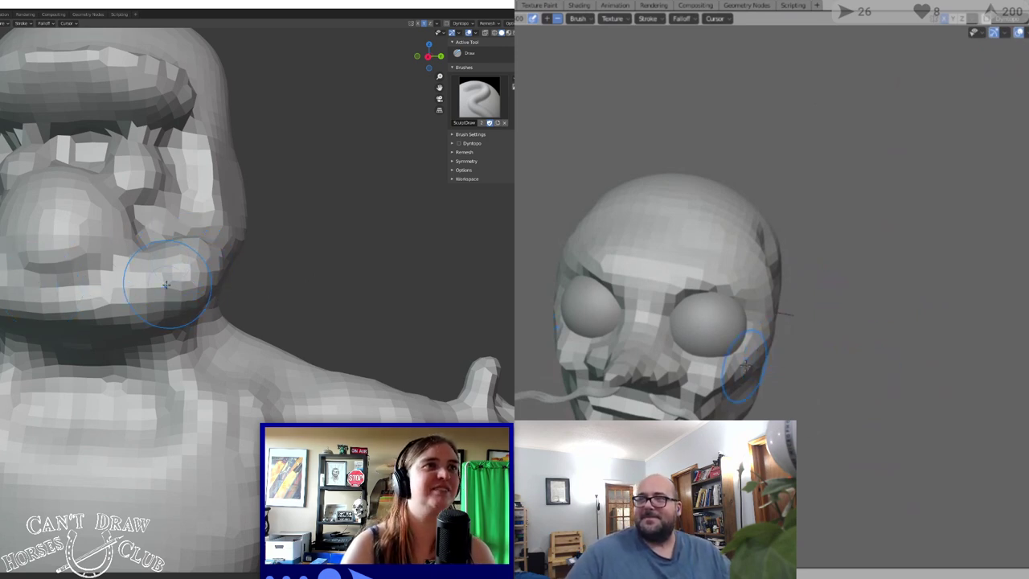
Flatten the moustache ridge on the figure's face and crease the line between it and the nose
{"action": "middle_click_drag", "start_coordinate": [692, 351], "coordinate": [684, 343]}
{"action": "scroll", "coordinate": [708, 344], "scroll_direction": "up", "scroll_amount": 1}
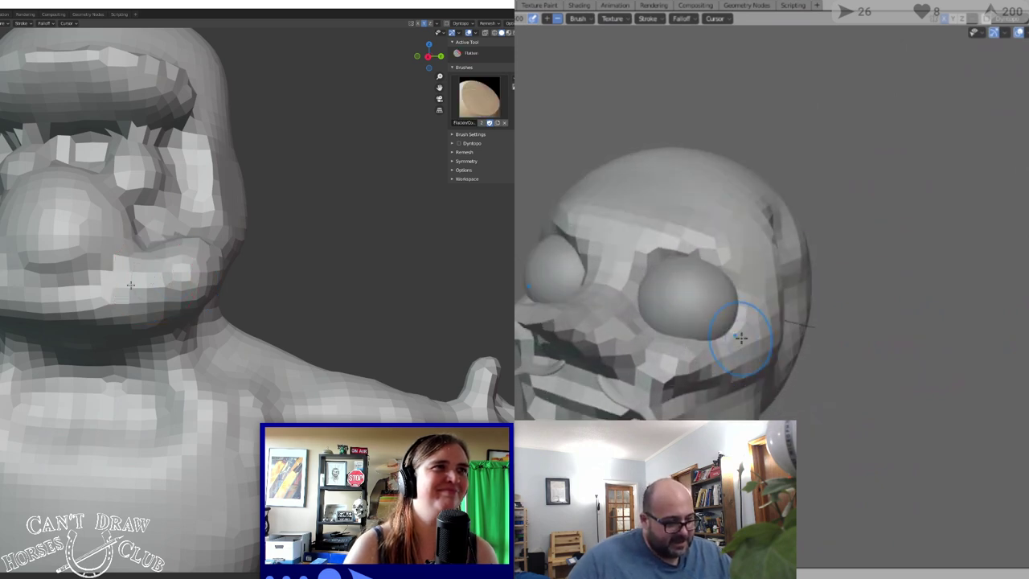
{"action": "scroll", "coordinate": [733, 362], "scroll_direction": "down", "scroll_amount": 1}
{"action": "scroll", "coordinate": [730, 366], "scroll_direction": "up", "scroll_amount": 1}
{"action": "mouse_move", "coordinate": [627, 369]}
{"action": "middle_mouse_down"}
{"action": "mouse_move", "coordinate": [869, 417]}
{"action": "mouse_move", "coordinate": [807, 320]}
{"action": "middle_mouse_up"}
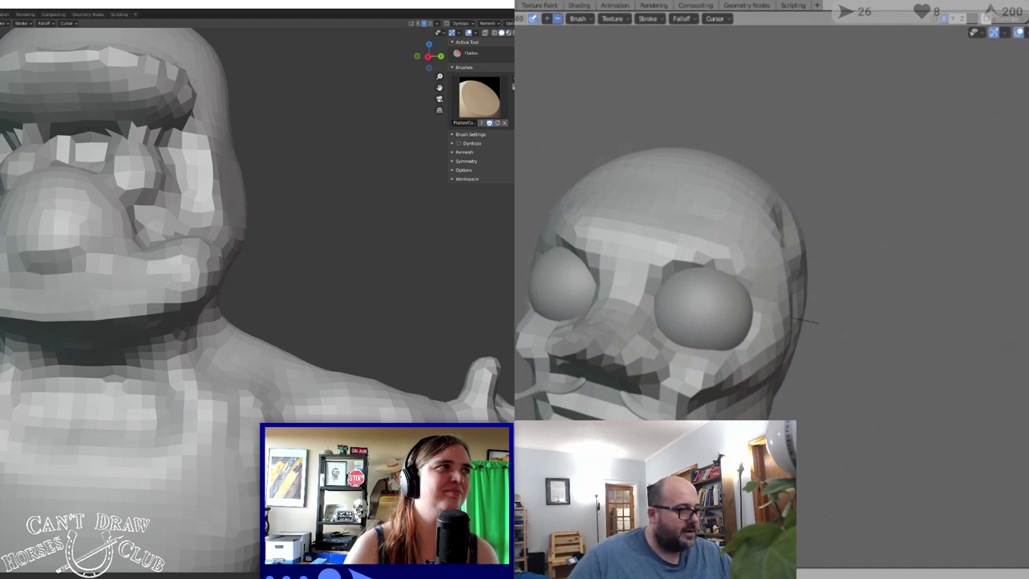
{"action": "mouse_move", "coordinate": [590, 248]}
{"action": "middle_mouse_down"}
{"action": "mouse_move", "coordinate": [551, 266]}
{"action": "mouse_move", "coordinate": [492, 255]}
{"action": "middle_mouse_up"}
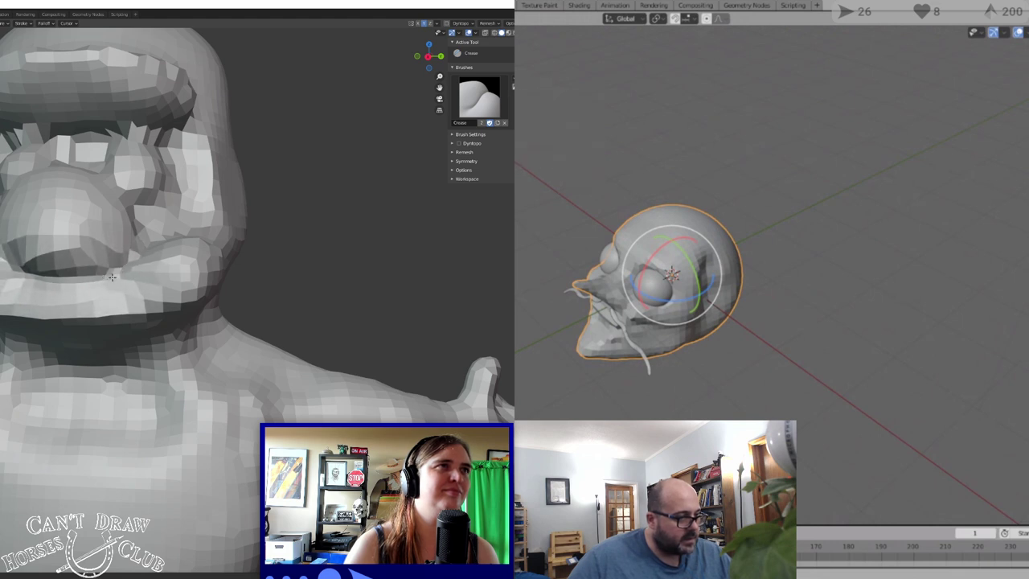
{"action": "left_click_drag", "start_coordinate": [112, 277], "coordinate": [101, 279]}
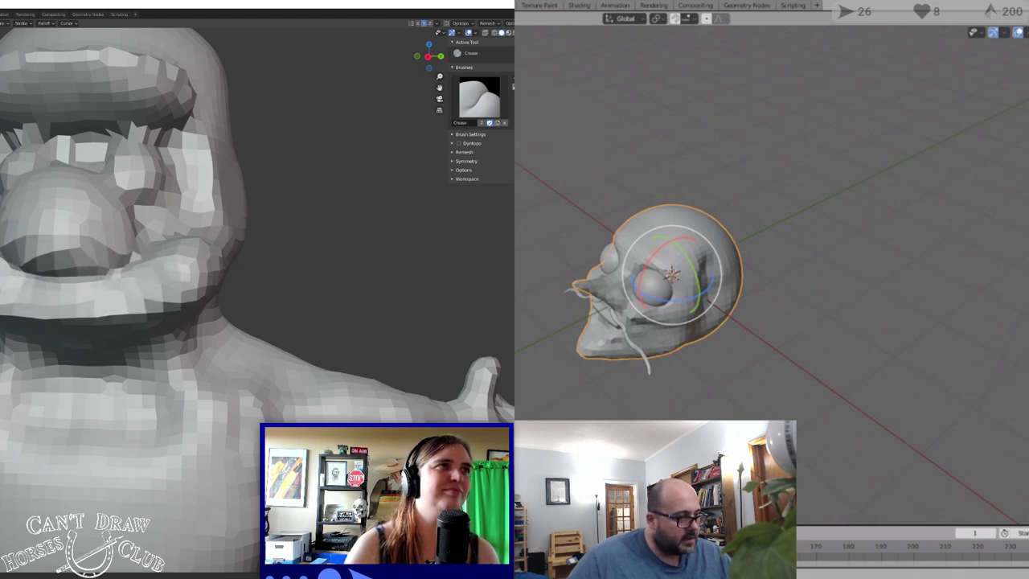
{"action": "mouse_move", "coordinate": [163, 190]}
{"action": "middle_mouse_down"}
{"action": "mouse_move", "coordinate": [126, 223]}
{"action": "mouse_move", "coordinate": [61, 193]}
{"action": "middle_mouse_up"}
Add a new sphere at the pointy-nosed head and move it along the X axis until it sits beside the head
{"action": "left_click", "coordinate": [520, 78]}
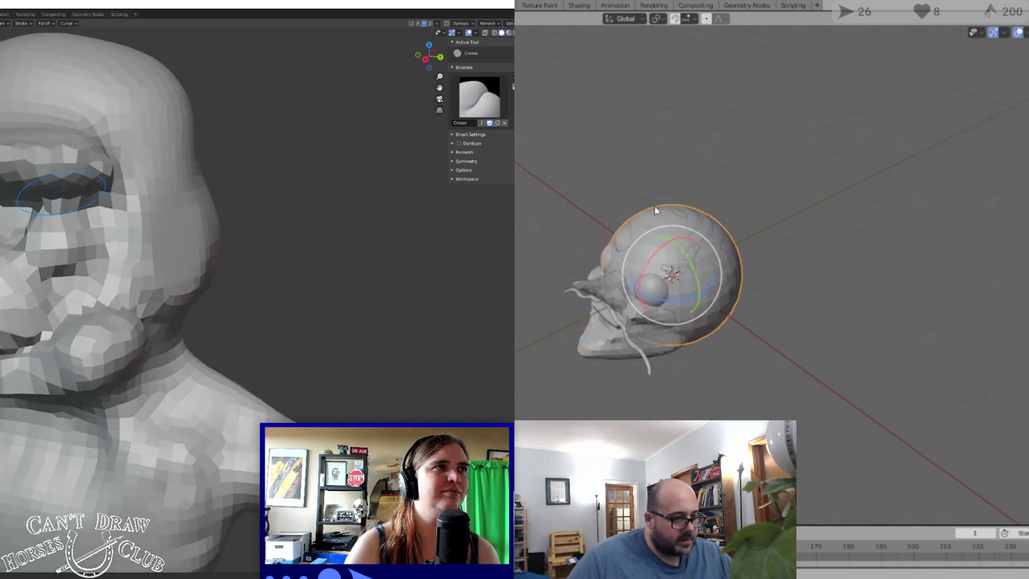
{"action": "middle_click_drag", "start_coordinate": [656, 211], "coordinate": [563, 293]}
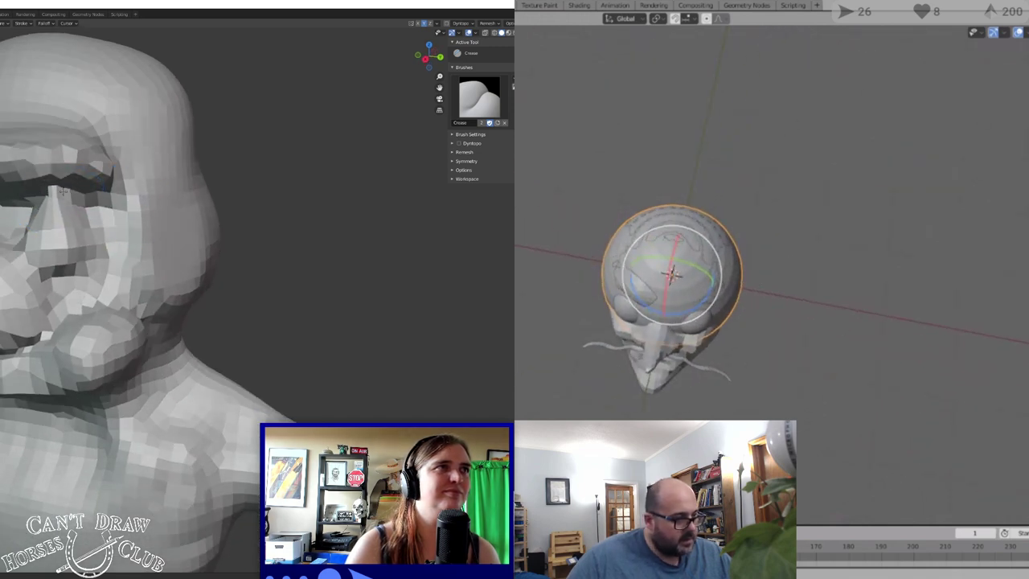
{"action": "middle_click_drag", "start_coordinate": [97, 227], "coordinate": [165, 205]}
{"action": "left_click_drag", "start_coordinate": [686, 222], "coordinate": [763, 218]}
{"action": "left_click_drag", "start_coordinate": [741, 266], "coordinate": [878, 289]}
{"action": "middle_click_drag", "start_coordinate": [878, 289], "coordinate": [899, 277]}
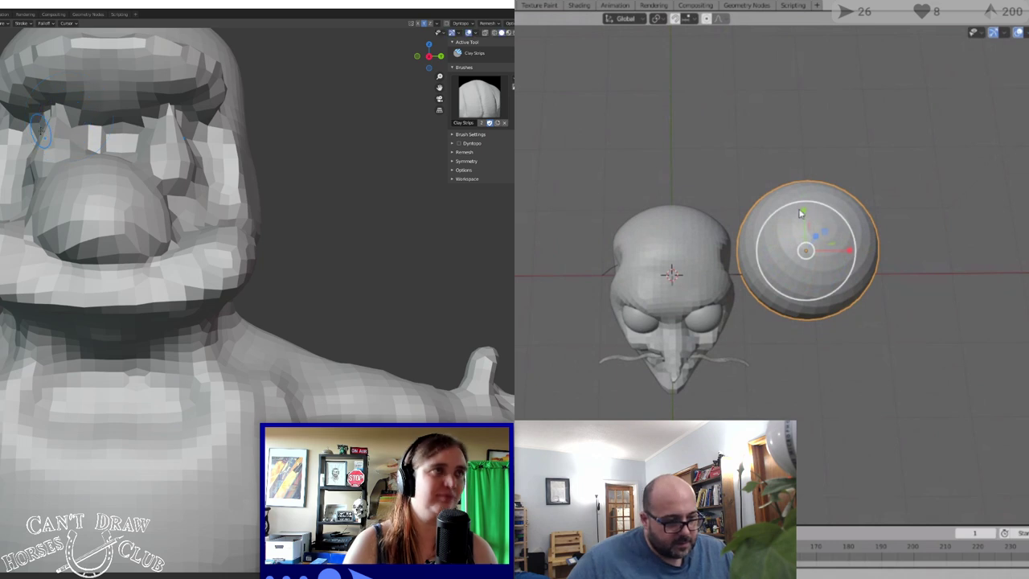
Scale the new sphere down along the Y, Z and X axes into a small ball beside the head
{"action": "mouse_move", "coordinate": [801, 213]}
{"action": "left_mouse_down"}
{"action": "mouse_move", "coordinate": [806, 237]}
{"action": "mouse_move", "coordinate": [799, 193]}
{"action": "left_mouse_up"}
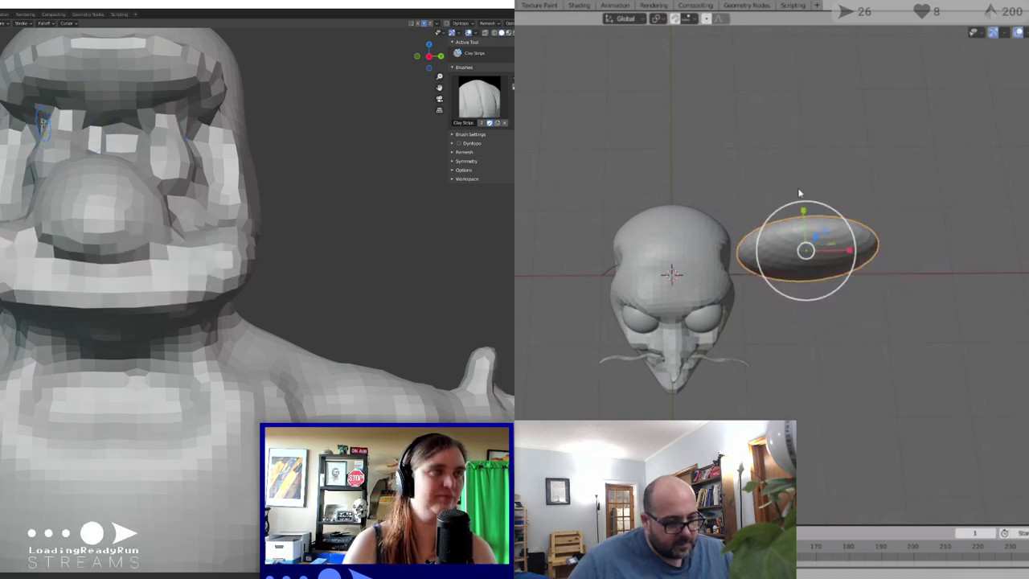
{"action": "middle_click_drag", "start_coordinate": [800, 193], "coordinate": [793, 139]}
{"action": "left_click_drag", "start_coordinate": [814, 239], "coordinate": [812, 265]}
{"action": "middle_click_drag", "start_coordinate": [812, 266], "coordinate": [828, 308]}
{"action": "left_click_drag", "start_coordinate": [828, 308], "coordinate": [812, 317]}
{"action": "middle_click_drag", "start_coordinate": [812, 316], "coordinate": [863, 213]}
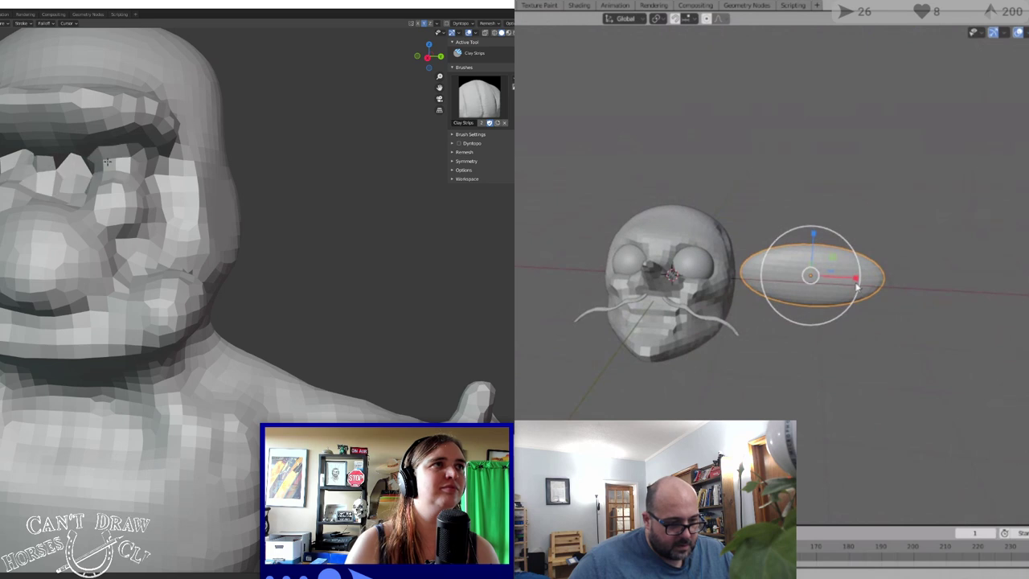
{"action": "left_click_drag", "start_coordinate": [852, 278], "coordinate": [833, 280]}
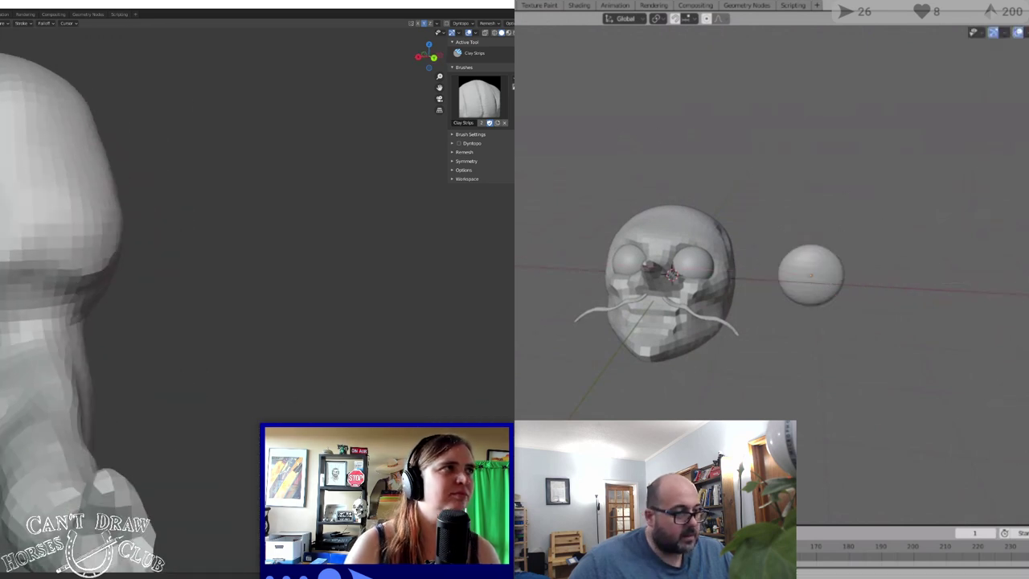
Crease a horizontal groove around the back and sides of the figure's head to mark the edge of its cap
{"action": "key", "text": "shift+c"}
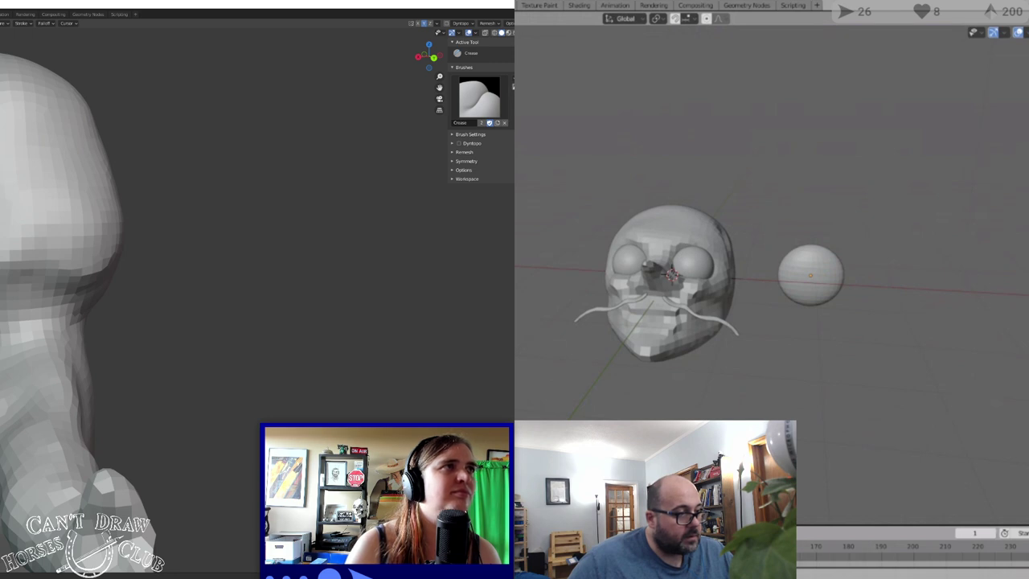
{"action": "key", "text": "ctrl+Page_Down"}
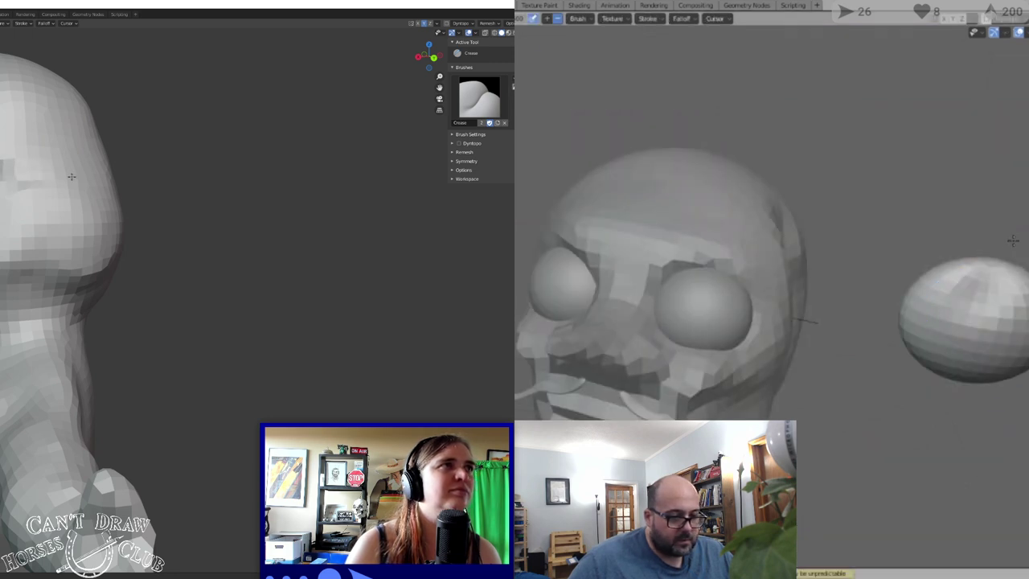
{"action": "scroll", "coordinate": [78, 169], "scroll_direction": "down", "scroll_amount": 4}
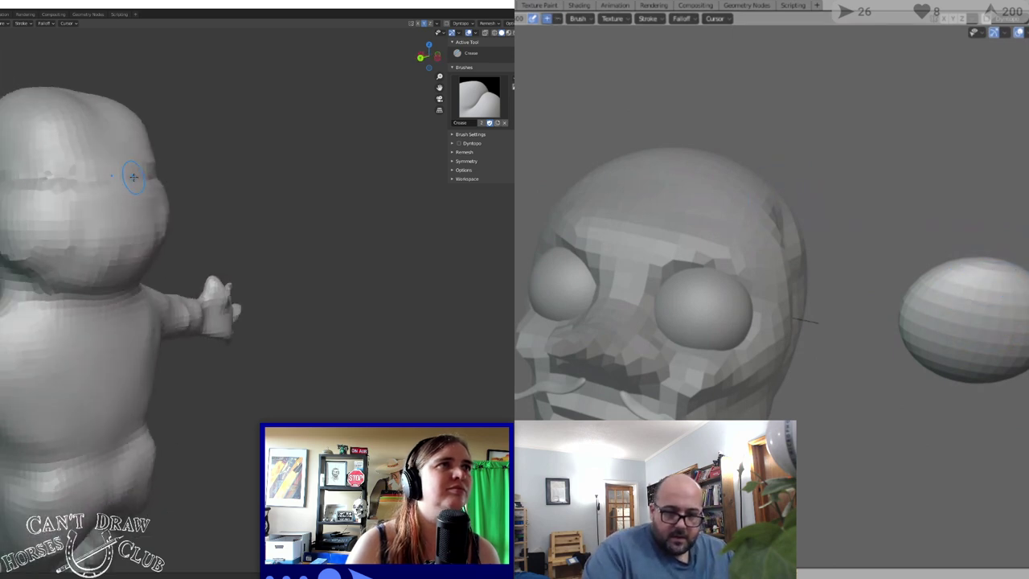
{"action": "middle_click_drag", "start_coordinate": [69, 188], "coordinate": [69, 194]}
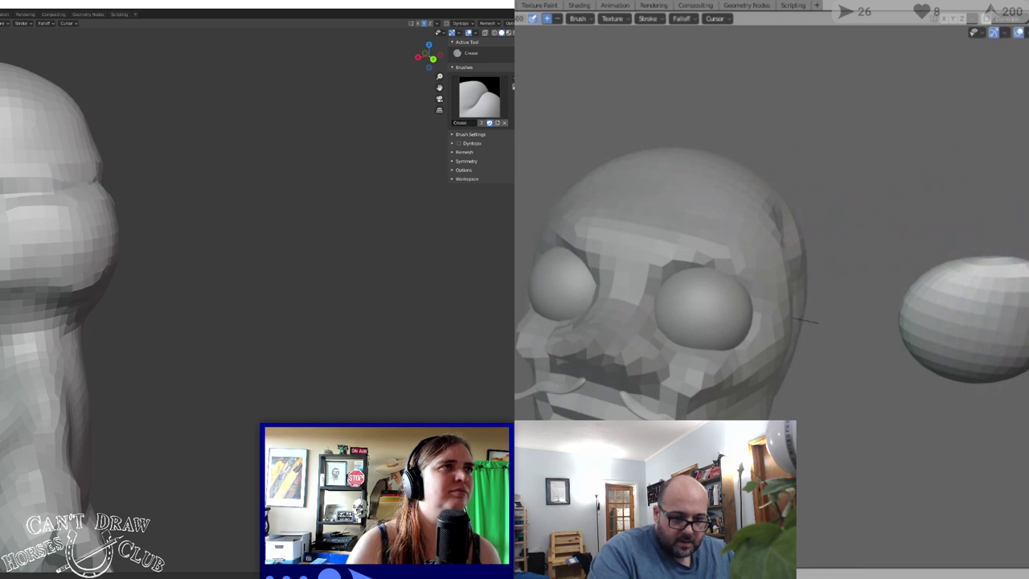
{"action": "middle_click_drag", "start_coordinate": [70, 195], "coordinate": [153, 198]}
Sculpt the small sphere beside the pointy-nosed head so that its upper side draws out into a point
{"action": "middle_click_drag", "start_coordinate": [772, 265], "coordinate": [704, 272]}
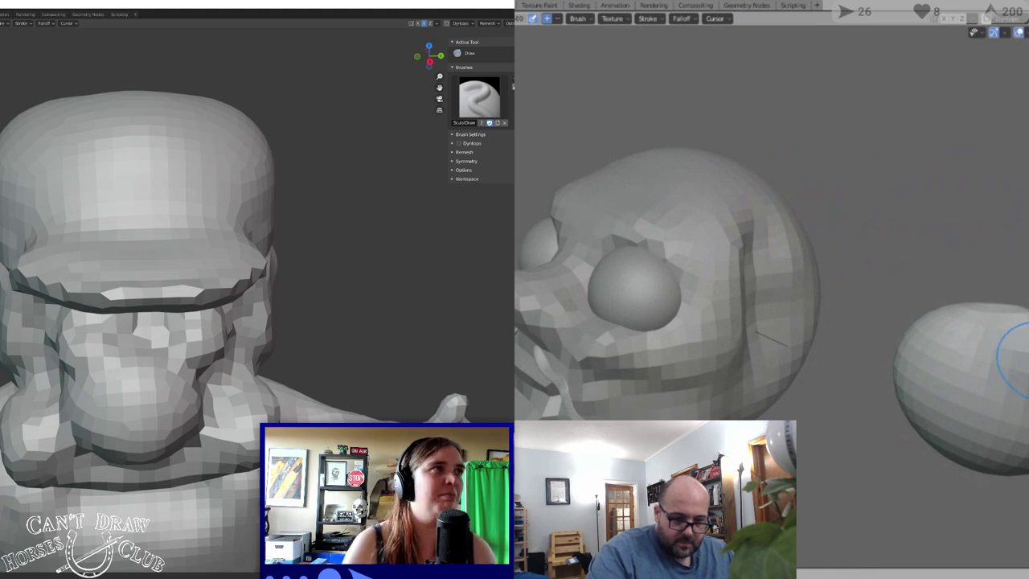
{"action": "middle_click_drag", "start_coordinate": [771, 338], "coordinate": [750, 294]}
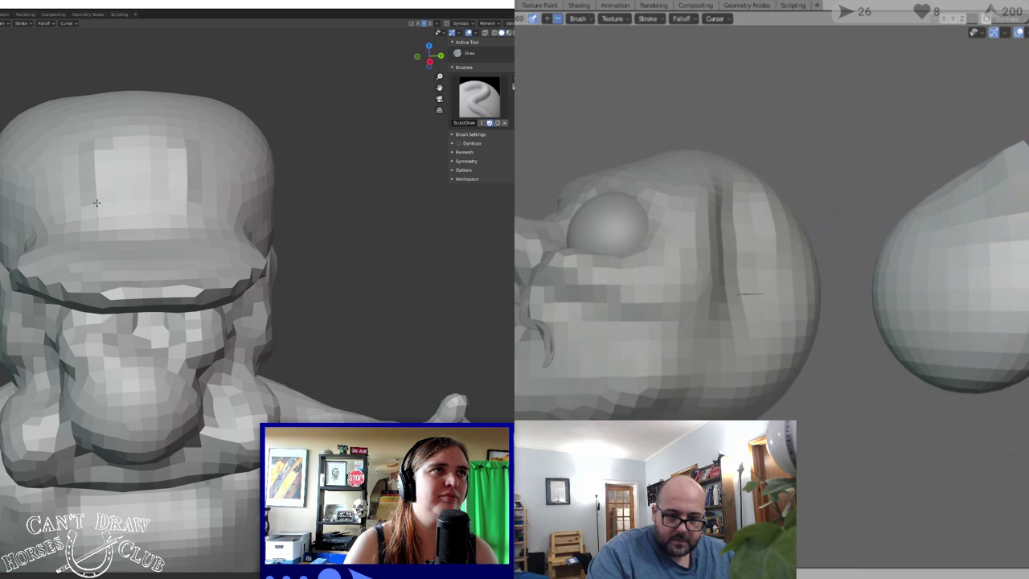
Build up the front of the figure's cap above the brim with the Clay Strips brush
{"action": "scroll", "coordinate": [69, 145], "scroll_direction": "up", "scroll_amount": 8}
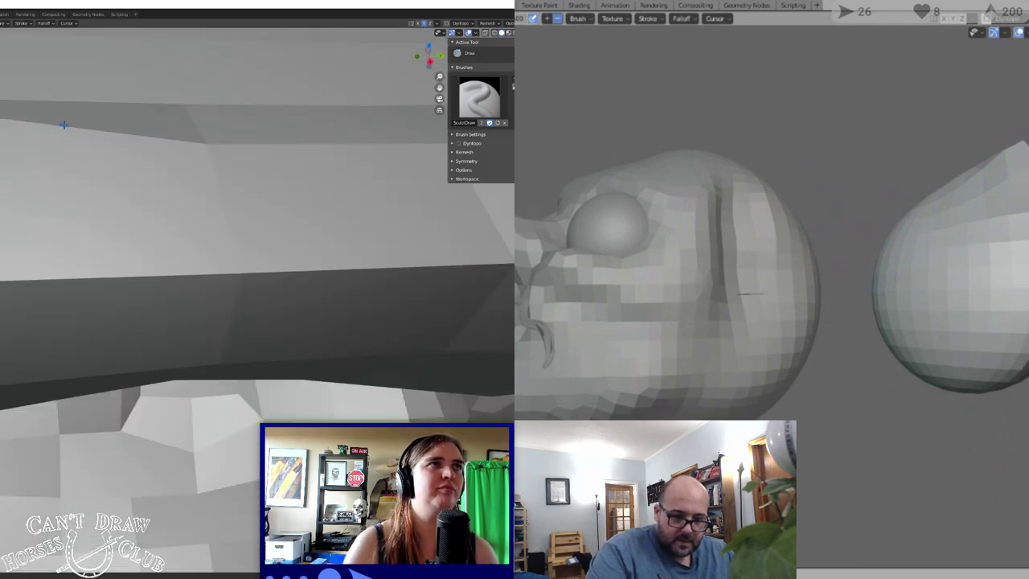
{"action": "scroll", "coordinate": [56, 211], "scroll_direction": "down", "scroll_amount": 3}
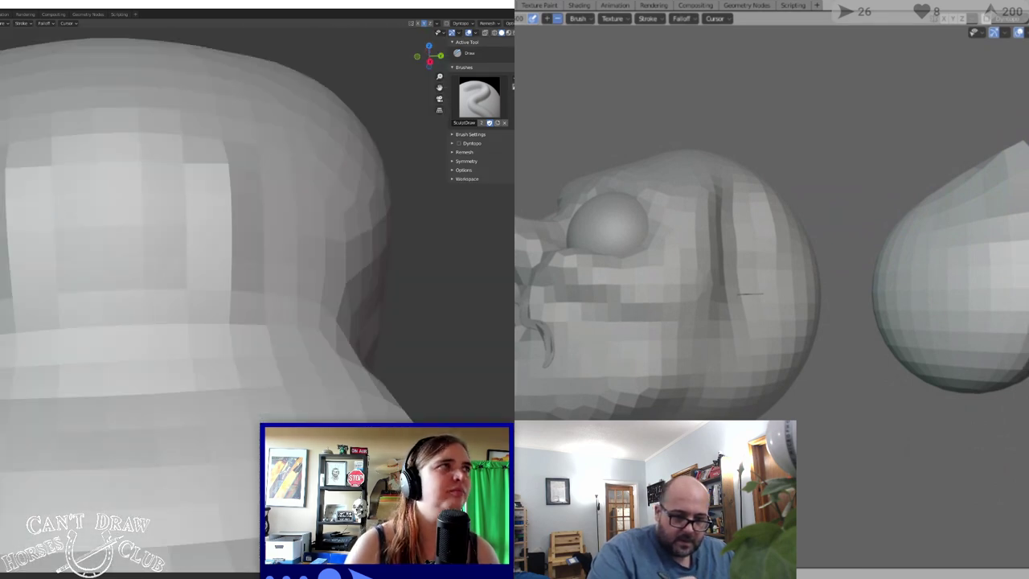
{"action": "key", "text": "c"}
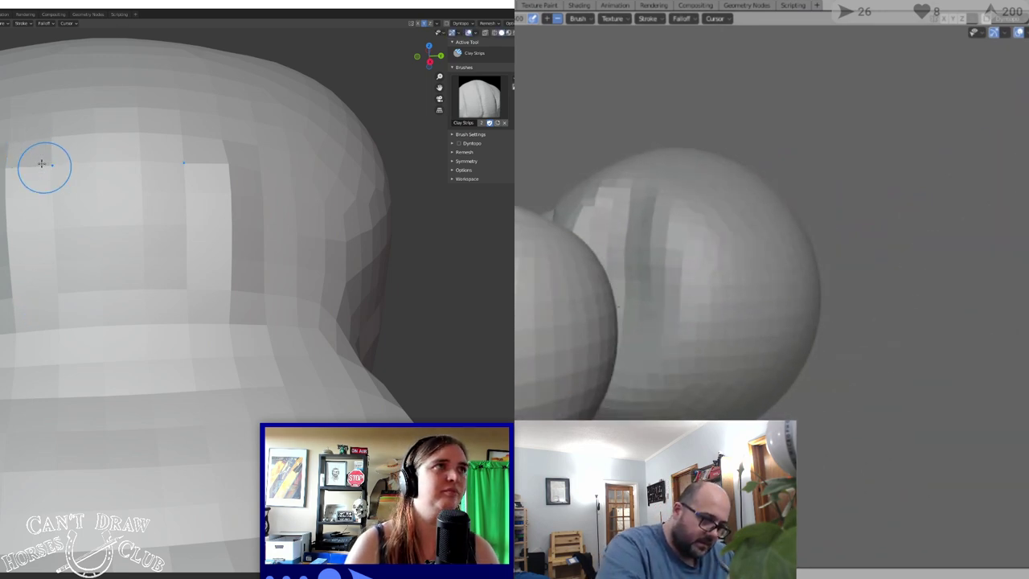
{"action": "left_click_drag", "start_coordinate": [28, 203], "coordinate": [37, 298]}
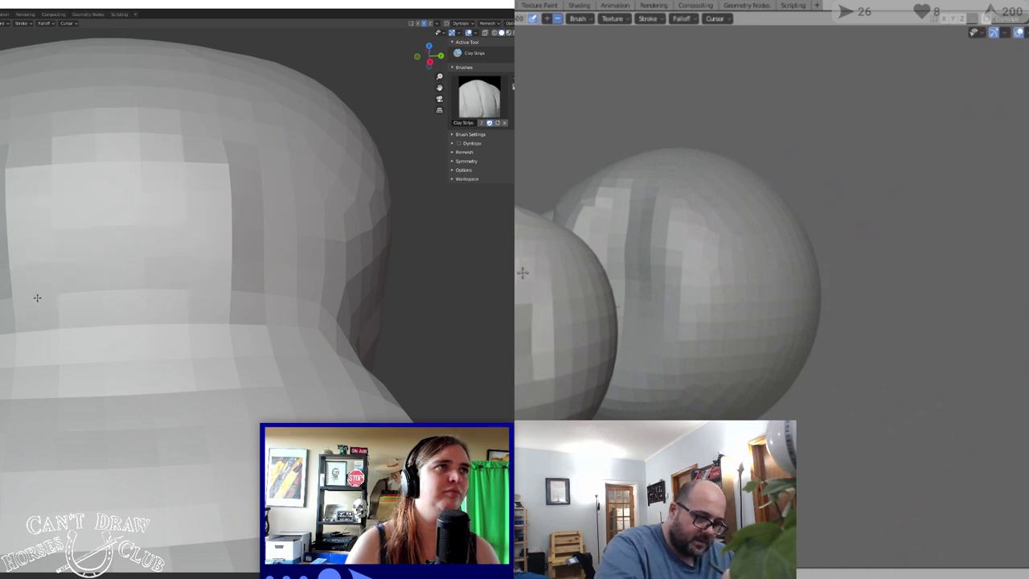
Sculpt a raised emblem on the front of the figure's cap above the brim with the Clay Strips brush
{"action": "mouse_move", "coordinate": [19, 164]}
{"action": "left_mouse_down"}
{"action": "mouse_move", "coordinate": [4, 225]}
{"action": "mouse_move", "coordinate": [7, 298]}
{"action": "left_mouse_up"}
{"action": "left_click_drag", "start_coordinate": [4, 183], "coordinate": [3, 293]}
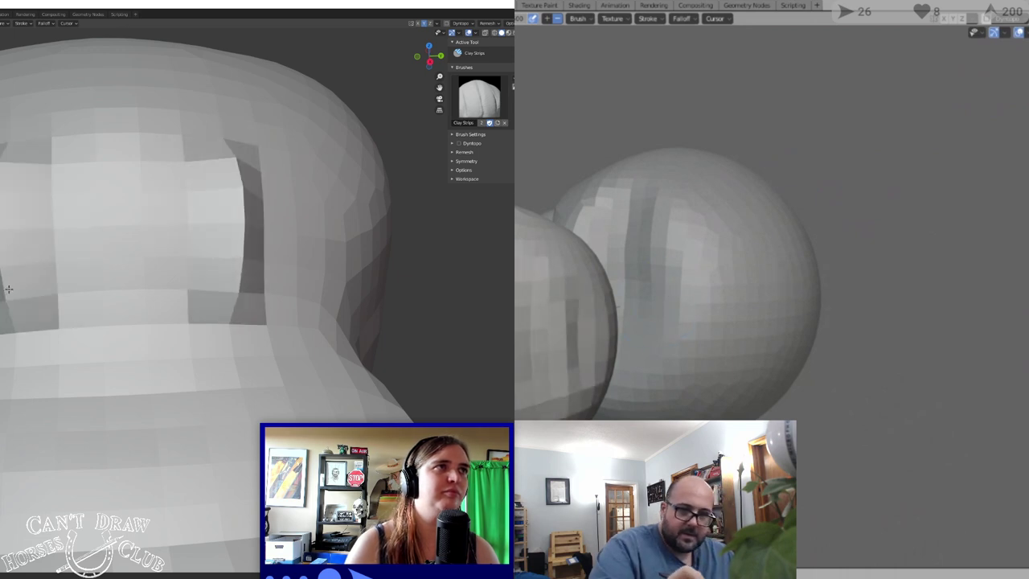
{"action": "left_click_drag", "start_coordinate": [5, 172], "coordinate": [12, 287]}
{"action": "left_click_drag", "start_coordinate": [54, 163], "coordinate": [32, 157]}
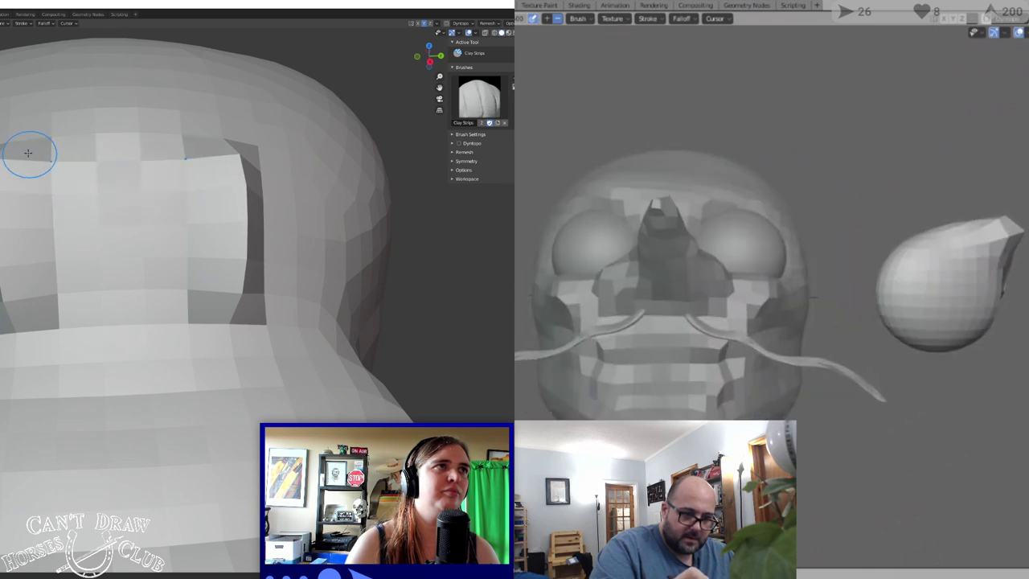
{"action": "left_click_drag", "start_coordinate": [94, 195], "coordinate": [83, 196]}
{"action": "left_click_drag", "start_coordinate": [45, 164], "coordinate": [106, 224]}
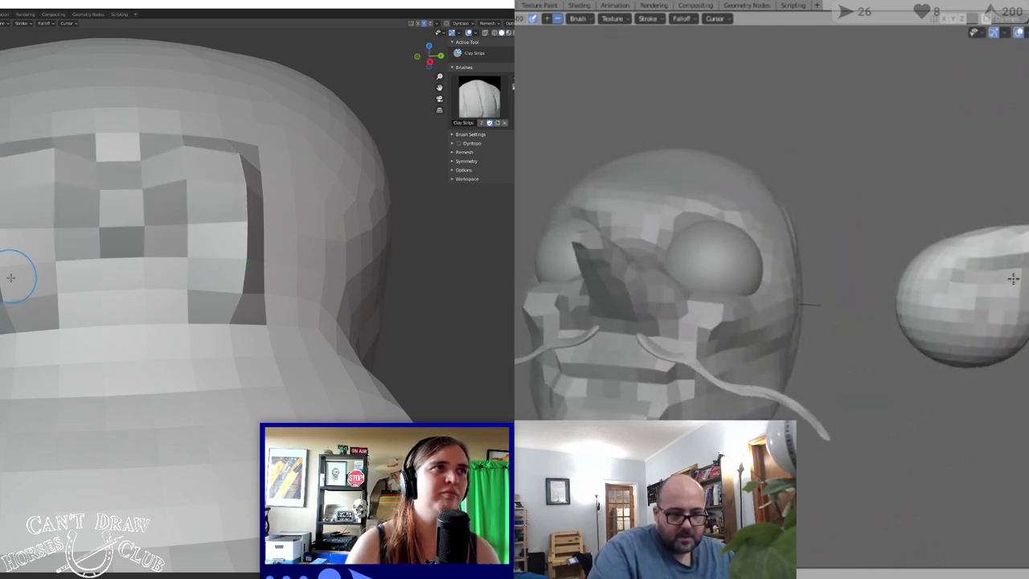
{"action": "mouse_move", "coordinate": [11, 278]}
{"action": "left_mouse_down"}
{"action": "mouse_move", "coordinate": [16, 238]}
{"action": "mouse_move", "coordinate": [8, 298]}
{"action": "mouse_move", "coordinate": [20, 307]}
{"action": "left_mouse_up"}
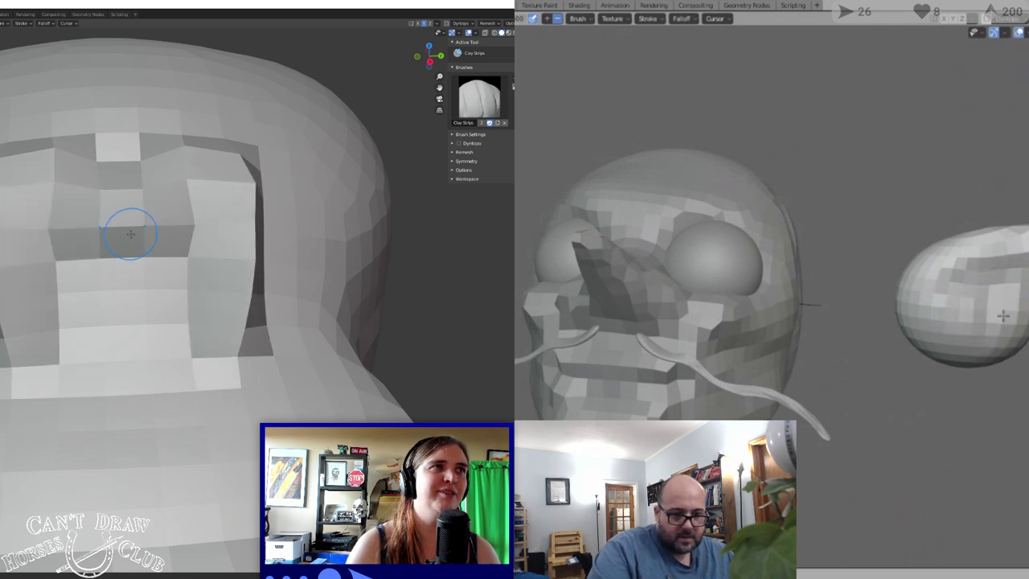
{"action": "left_click_drag", "start_coordinate": [131, 234], "coordinate": [127, 230]}
{"action": "scroll", "coordinate": [103, 230], "scroll_direction": "down", "scroll_amount": 9}
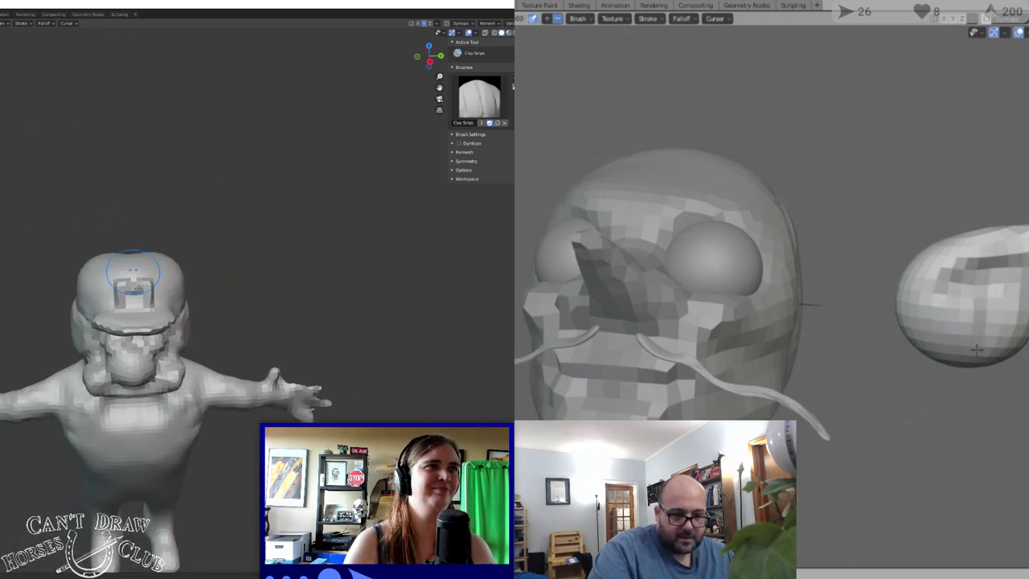
{"action": "middle_click_drag", "start_coordinate": [161, 313], "coordinate": [161, 146], "text": "shift"}
{"action": "middle_click_drag", "start_coordinate": [228, 242], "coordinate": [227, 312]}
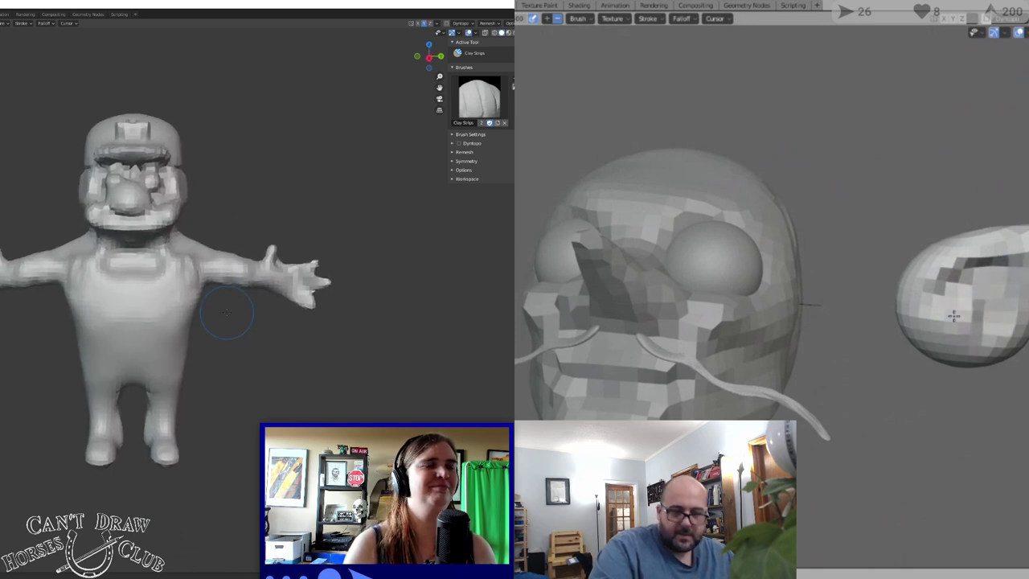
Build up overall straps from the chest bib over the figure's shoulders with the Clay Strips brush
{"action": "scroll", "coordinate": [182, 294], "scroll_direction": "up", "scroll_amount": 4}
{"action": "middle_click_drag", "start_coordinate": [151, 233], "coordinate": [141, 210]}
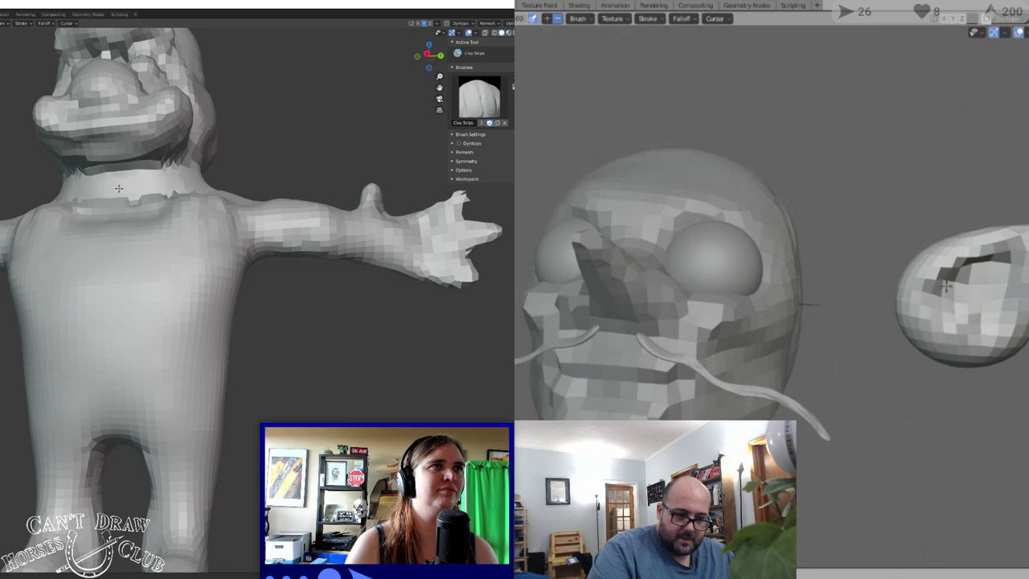
{"action": "middle_click_drag", "start_coordinate": [978, 339], "coordinate": [968, 426]}
{"action": "middle_click_drag", "start_coordinate": [122, 184], "coordinate": [49, 181]}
{"action": "mouse_move", "coordinate": [969, 427]}
{"action": "middle_mouse_down"}
{"action": "mouse_move", "coordinate": [963, 448]}
{"action": "mouse_move", "coordinate": [966, 382]}
{"action": "middle_mouse_up"}
{"action": "left_click_drag", "start_coordinate": [150, 179], "coordinate": [136, 179]}
{"action": "middle_click_drag", "start_coordinate": [966, 382], "coordinate": [983, 325]}
{"action": "mouse_move", "coordinate": [136, 178]}
{"action": "middle_mouse_down"}
{"action": "mouse_move", "coordinate": [148, 169]}
{"action": "mouse_move", "coordinate": [114, 187]}
{"action": "middle_mouse_up"}
{"action": "middle_click_drag", "start_coordinate": [982, 326], "coordinate": [983, 293]}
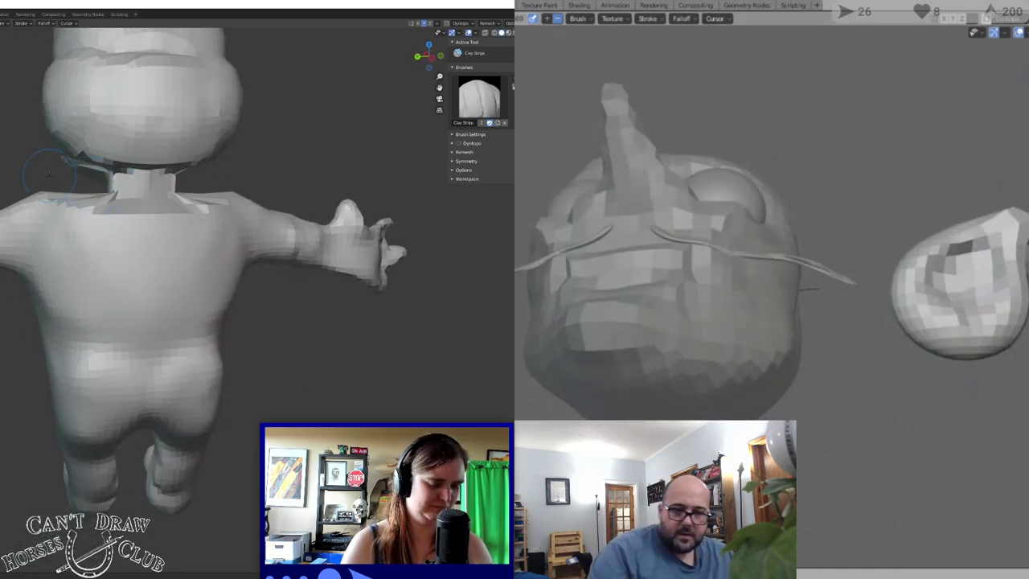
{"action": "middle_click_drag", "start_coordinate": [48, 175], "coordinate": [200, 200]}
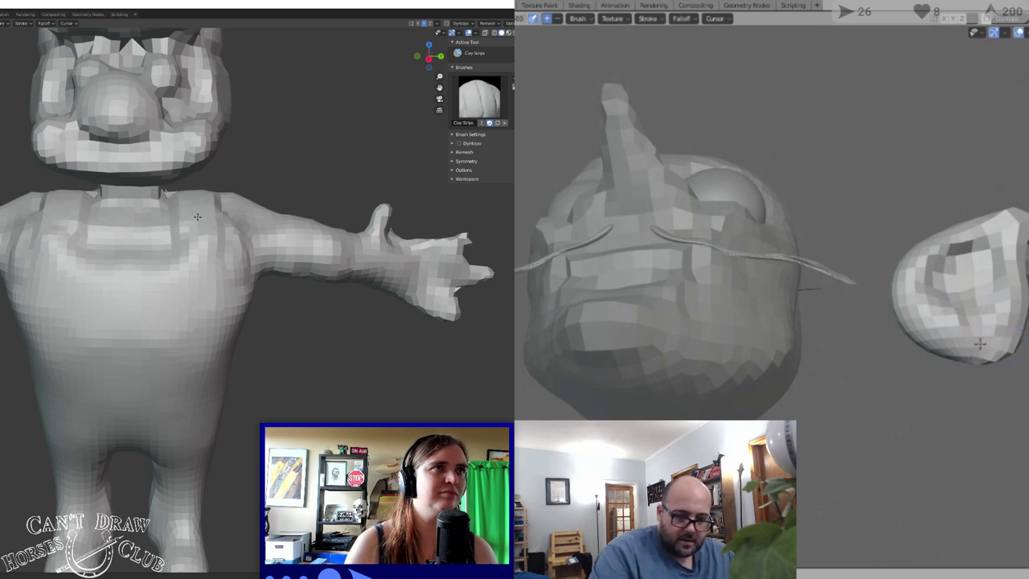
Extend the overall straps down the figure's upper back and thicken them around the shoulders
{"action": "middle_click_drag", "start_coordinate": [193, 207], "coordinate": [95, 211]}
{"action": "left_click_drag", "start_coordinate": [87, 208], "coordinate": [84, 204]}
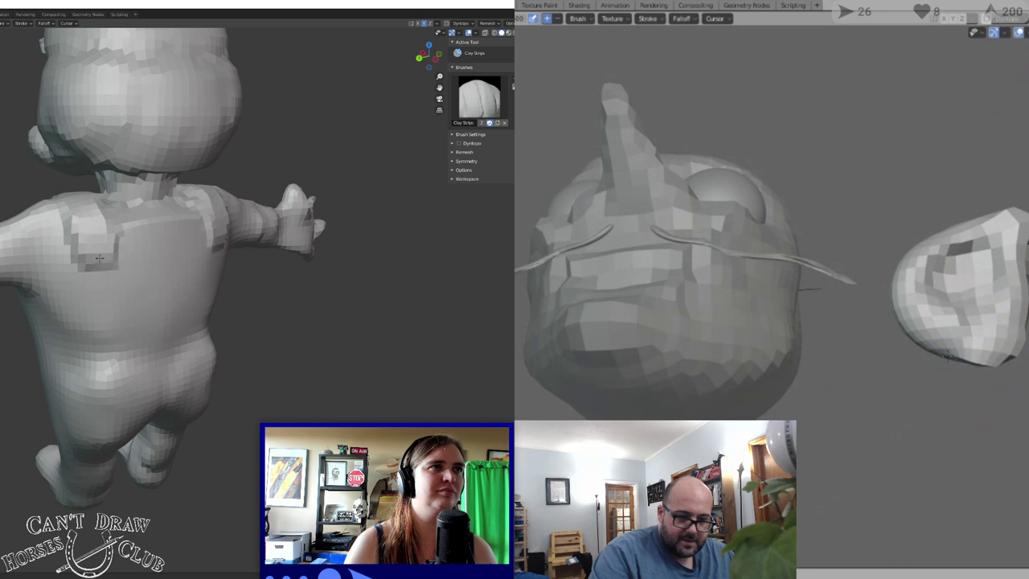
{"action": "left_click_drag", "start_coordinate": [99, 257], "coordinate": [86, 219]}
{"action": "middle_click_drag", "start_coordinate": [72, 172], "coordinate": [61, 195]}
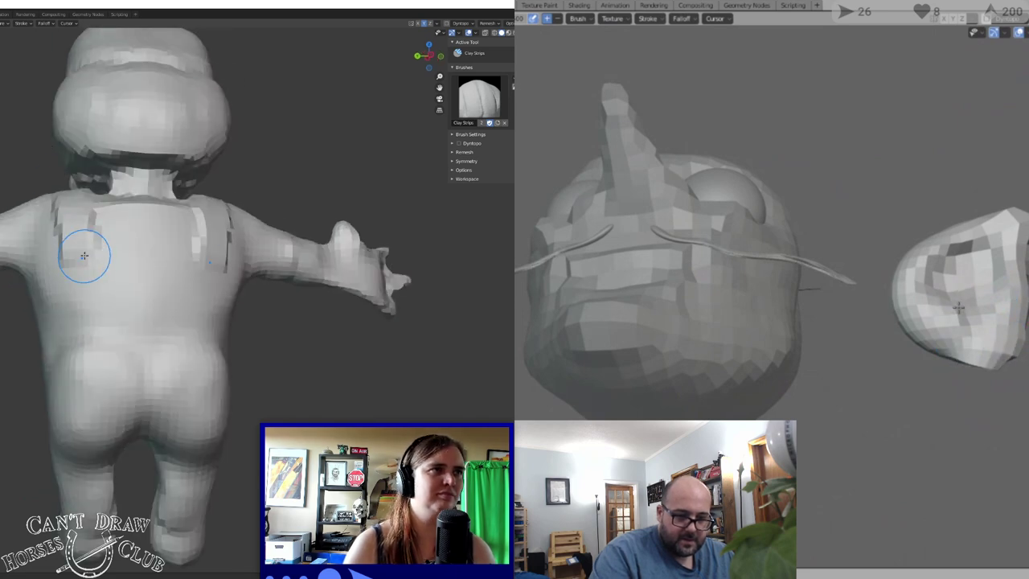
{"action": "middle_click_drag", "start_coordinate": [92, 257], "coordinate": [210, 279]}
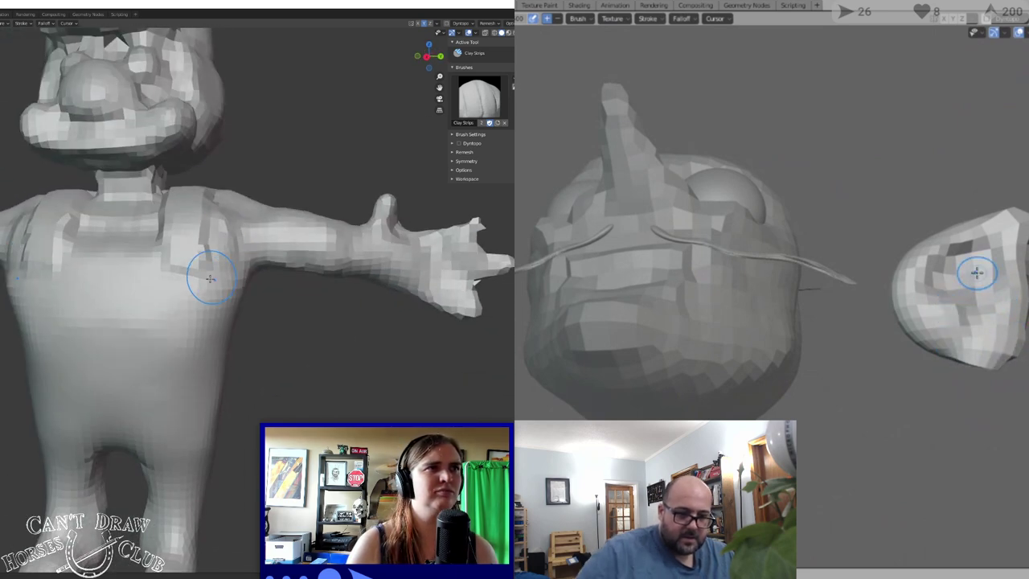
{"action": "middle_click_drag", "start_coordinate": [970, 287], "coordinate": [964, 328]}
{"action": "middle_click_drag", "start_coordinate": [261, 204], "coordinate": [240, 215]}
{"action": "mouse_move", "coordinate": [936, 326]}
{"action": "middle_mouse_down"}
{"action": "mouse_move", "coordinate": [897, 331]}
{"action": "mouse_move", "coordinate": [850, 379]}
{"action": "mouse_move", "coordinate": [861, 362]}
{"action": "middle_mouse_up"}
{"action": "mouse_move", "coordinate": [283, 163]}
{"action": "middle_mouse_down"}
{"action": "mouse_move", "coordinate": [302, 153]}
{"action": "mouse_move", "coordinate": [218, 185]}
{"action": "mouse_move", "coordinate": [153, 155]}
{"action": "middle_mouse_up"}
{"action": "left_click_drag", "start_coordinate": [45, 230], "coordinate": [53, 241]}
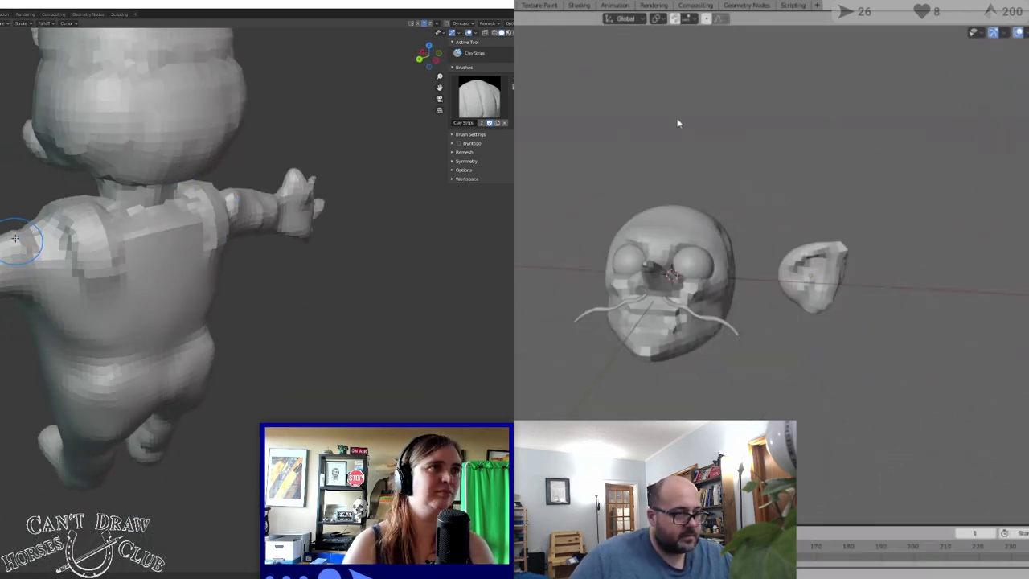
Select the sculpted ear beside the pointy-nosed head and rotate it about the Z axis
{"action": "middle_click_drag", "start_coordinate": [13, 239], "coordinate": [138, 232]}
{"action": "middle_click_drag", "start_coordinate": [819, 258], "coordinate": [781, 316]}
{"action": "middle_click_drag", "start_coordinate": [138, 231], "coordinate": [153, 225]}
{"action": "middle_click_drag", "start_coordinate": [781, 317], "coordinate": [840, 341]}
{"action": "left_click", "coordinate": [755, 357]}
{"action": "scroll", "coordinate": [198, 356], "scroll_direction": "down", "scroll_amount": 2}
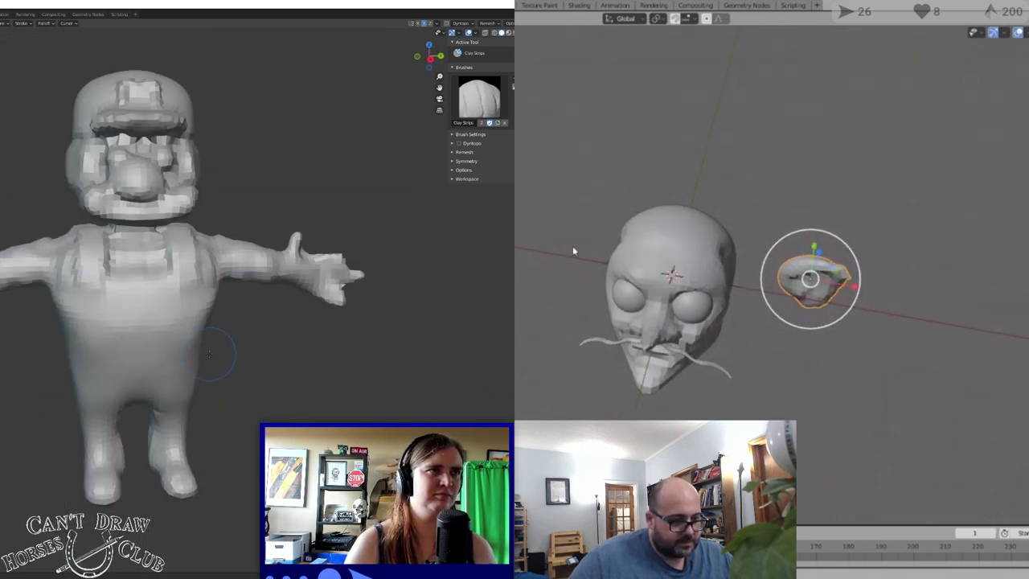
{"action": "middle_click_drag", "start_coordinate": [222, 355], "coordinate": [138, 334], "text": "shift"}
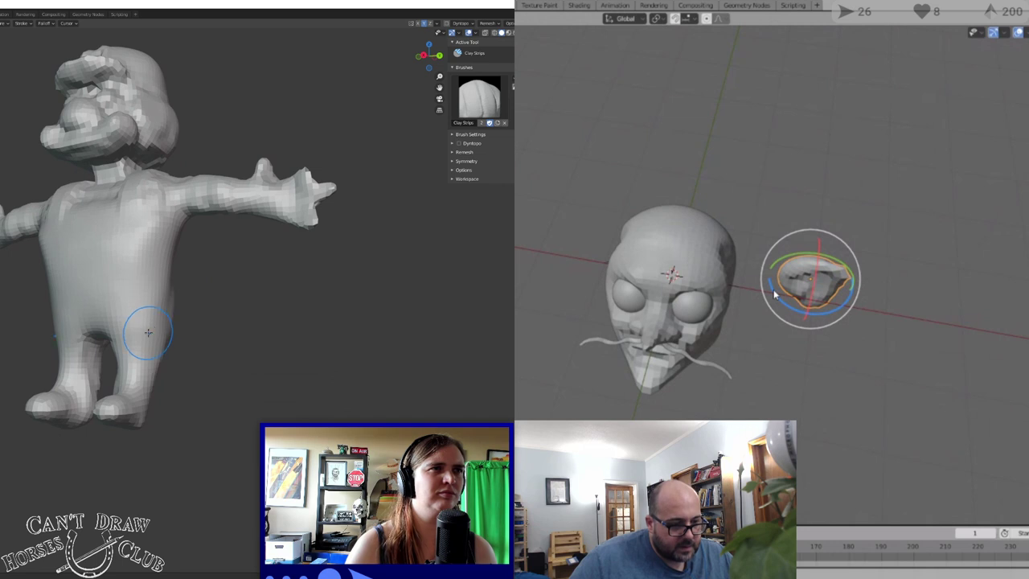
{"action": "left_click_drag", "start_coordinate": [775, 293], "coordinate": [797, 308]}
{"action": "mouse_move", "coordinate": [798, 308]}
{"action": "middle_mouse_down"}
{"action": "mouse_move", "coordinate": [797, 272]}
{"action": "mouse_move", "coordinate": [714, 212]}
{"action": "middle_mouse_up"}
Build up a raised band around the figure's hips with Clay Strips and turn the ear further toward the head's side
{"action": "left_click_drag", "start_coordinate": [154, 304], "coordinate": [134, 304]}
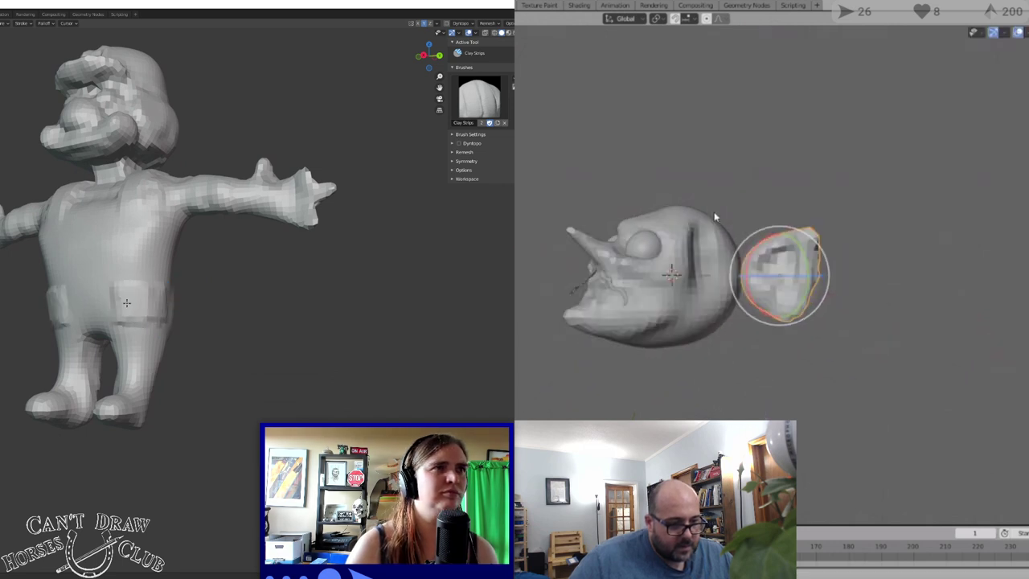
{"action": "middle_click_drag", "start_coordinate": [714, 212], "coordinate": [719, 234]}
{"action": "left_click_drag", "start_coordinate": [134, 305], "coordinate": [155, 303]}
{"action": "left_click_drag", "start_coordinate": [721, 233], "coordinate": [770, 249]}
{"action": "left_click_drag", "start_coordinate": [127, 302], "coordinate": [64, 304]}
{"action": "left_click_drag", "start_coordinate": [718, 240], "coordinate": [749, 246]}
{"action": "middle_click_drag", "start_coordinate": [56, 271], "coordinate": [129, 276]}
{"action": "middle_click_drag", "start_coordinate": [749, 245], "coordinate": [814, 321]}
{"action": "middle_click_drag", "start_coordinate": [128, 277], "coordinate": [142, 276]}
{"action": "middle_click_drag", "start_coordinate": [814, 321], "coordinate": [828, 319]}
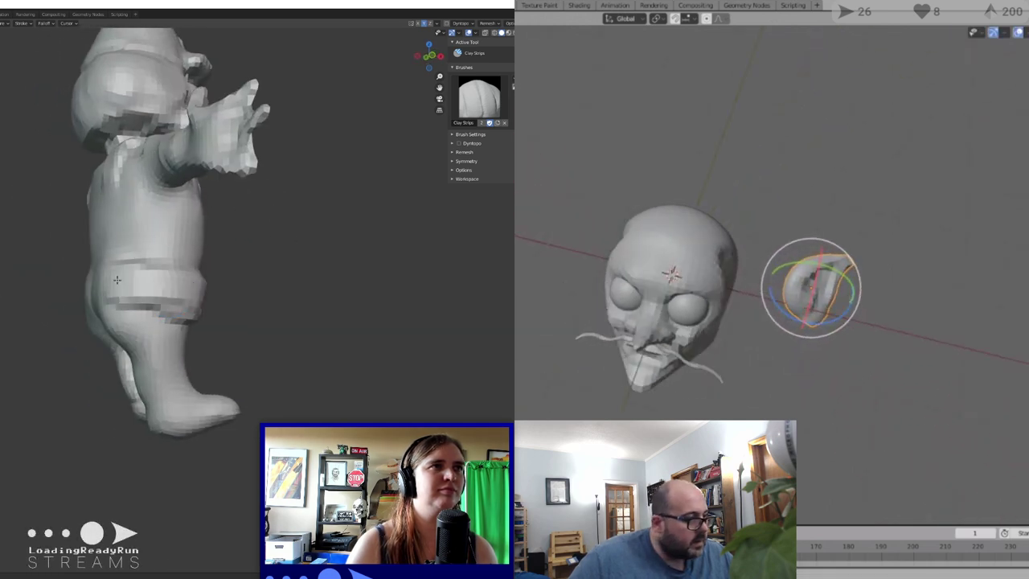
Move the ear in along the X axis until it meets the side of the pointy-nosed head
{"action": "left_click_drag", "start_coordinate": [858, 299], "coordinate": [808, 292]}
{"action": "middle_click_drag", "start_coordinate": [127, 265], "coordinate": [84, 270]}
{"action": "left_click_drag", "start_coordinate": [809, 293], "coordinate": [801, 294]}
{"action": "middle_click_drag", "start_coordinate": [84, 270], "coordinate": [53, 274]}
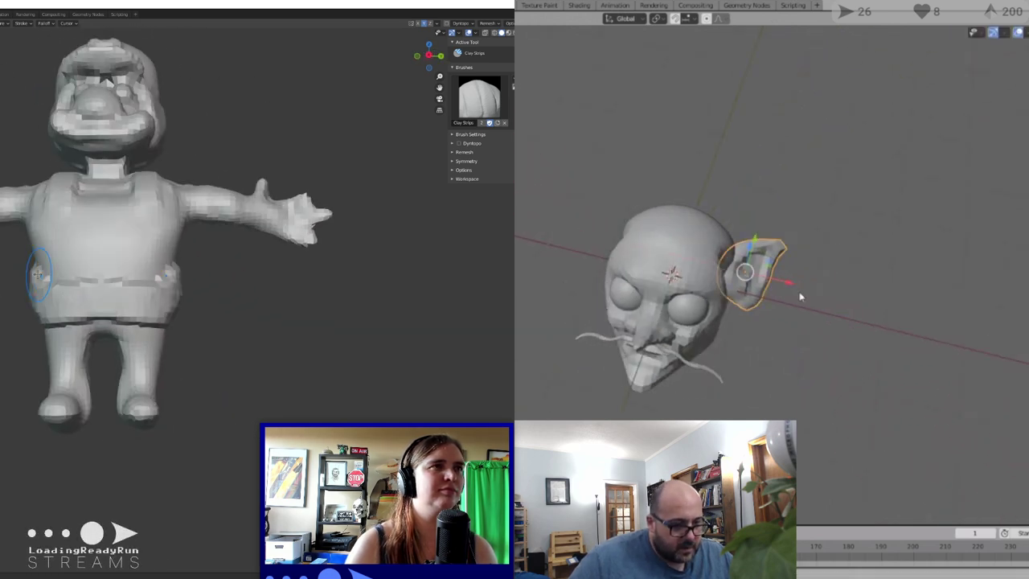
{"action": "middle_click_drag", "start_coordinate": [800, 294], "coordinate": [728, 238]}
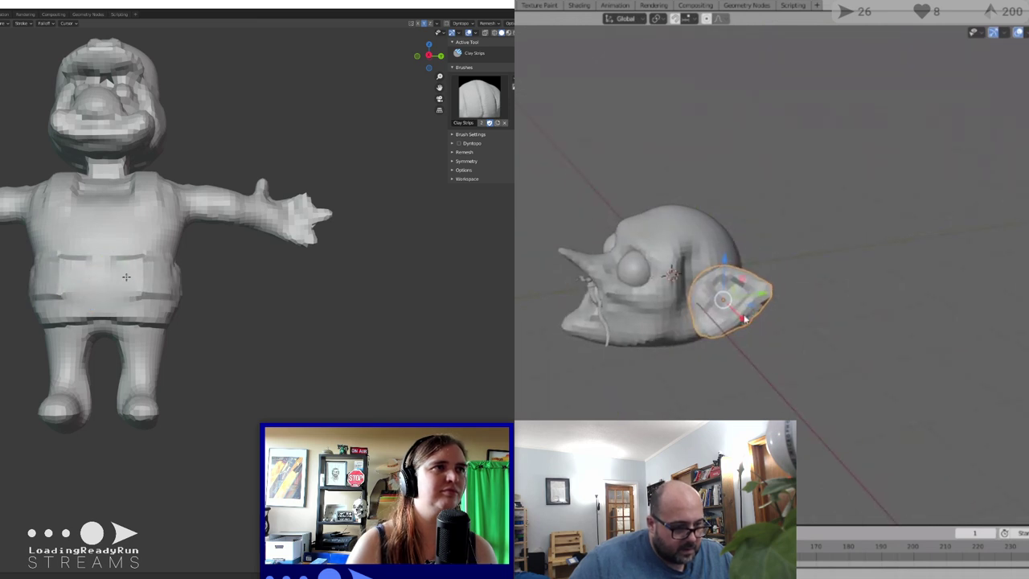
Smooth the raised band around the figure's waist and hips, and nudge the ear against the side of the head
{"action": "left_click_drag", "start_coordinate": [126, 276], "coordinate": [88, 272], "text": "shift"}
{"action": "left_click_drag", "start_coordinate": [763, 293], "coordinate": [741, 297]}
{"action": "mouse_move", "coordinate": [62, 296]}
{"action": "left_mouse_down", "text": "shift"}
{"action": "mouse_move", "coordinate": [73, 320]}
{"action": "mouse_move", "coordinate": [105, 320]}
{"action": "left_mouse_up", "text": "shift"}
{"action": "middle_click_drag", "start_coordinate": [749, 318], "coordinate": [838, 360]}
{"action": "middle_click_drag", "start_coordinate": [64, 277], "coordinate": [132, 278]}
{"action": "middle_click_drag", "start_coordinate": [838, 360], "coordinate": [832, 378]}
{"action": "middle_click_drag", "start_coordinate": [133, 277], "coordinate": [153, 279]}
{"action": "left_click_drag", "start_coordinate": [153, 320], "coordinate": [133, 304], "text": "shift"}
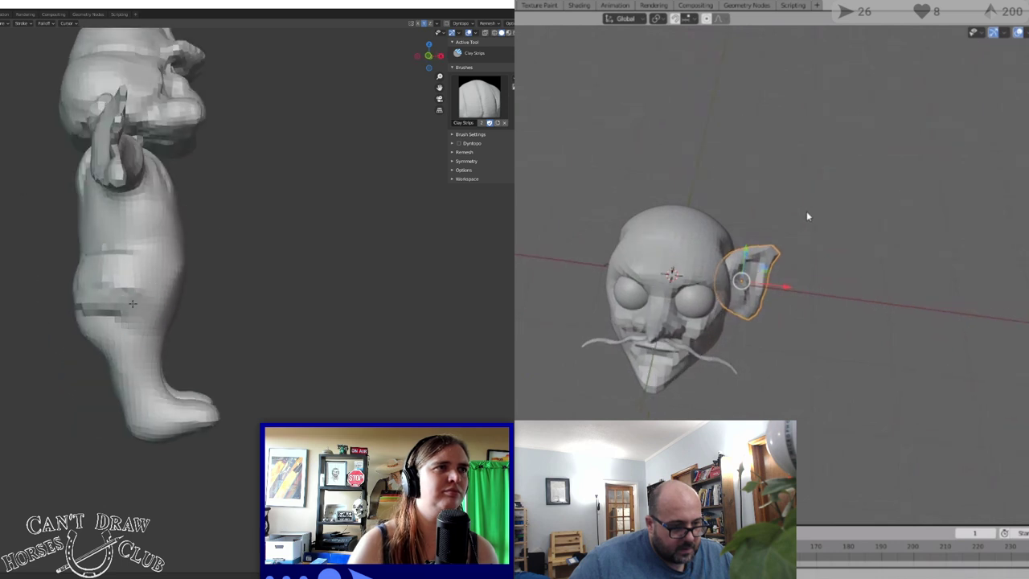
Rotate the ear about the Y axis and adjust its tilt to follow the side of the pointy-nosed head
{"action": "middle_click_drag", "start_coordinate": [808, 216], "coordinate": [730, 248]}
{"action": "middle_click_drag", "start_coordinate": [132, 303], "coordinate": [179, 303]}
{"action": "middle_click_drag", "start_coordinate": [120, 246], "coordinate": [72, 252]}
{"action": "left_click_drag", "start_coordinate": [696, 257], "coordinate": [686, 254]}
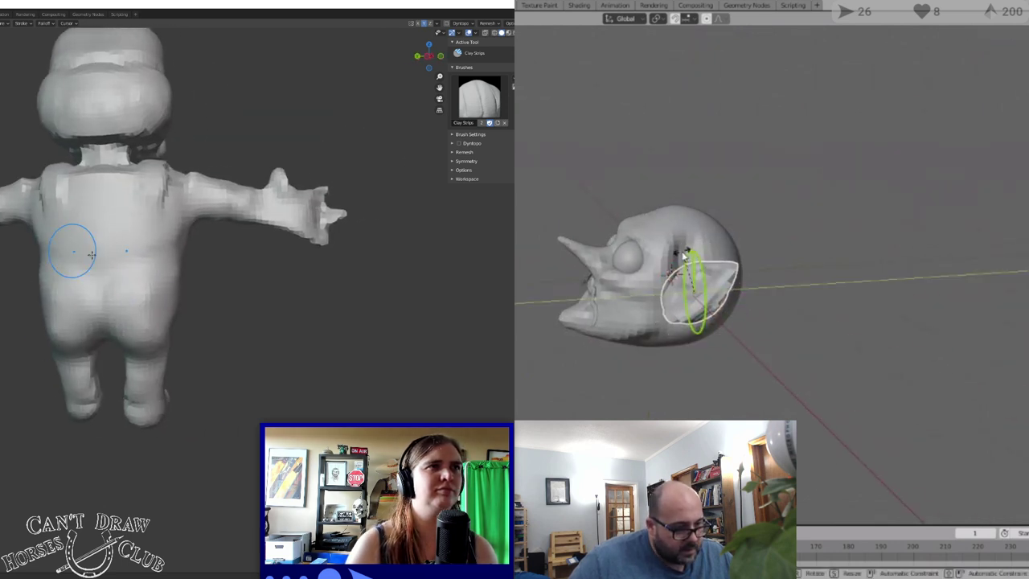
{"action": "middle_click_drag", "start_coordinate": [133, 256], "coordinate": [87, 252]}
{"action": "left_click_drag", "start_coordinate": [687, 254], "coordinate": [710, 282]}
{"action": "middle_click_drag", "start_coordinate": [86, 253], "coordinate": [74, 264]}
{"action": "left_click_drag", "start_coordinate": [710, 281], "coordinate": [709, 275]}
{"action": "middle_click_drag", "start_coordinate": [73, 268], "coordinate": [92, 277]}
{"action": "left_click_drag", "start_coordinate": [708, 268], "coordinate": [705, 266]}
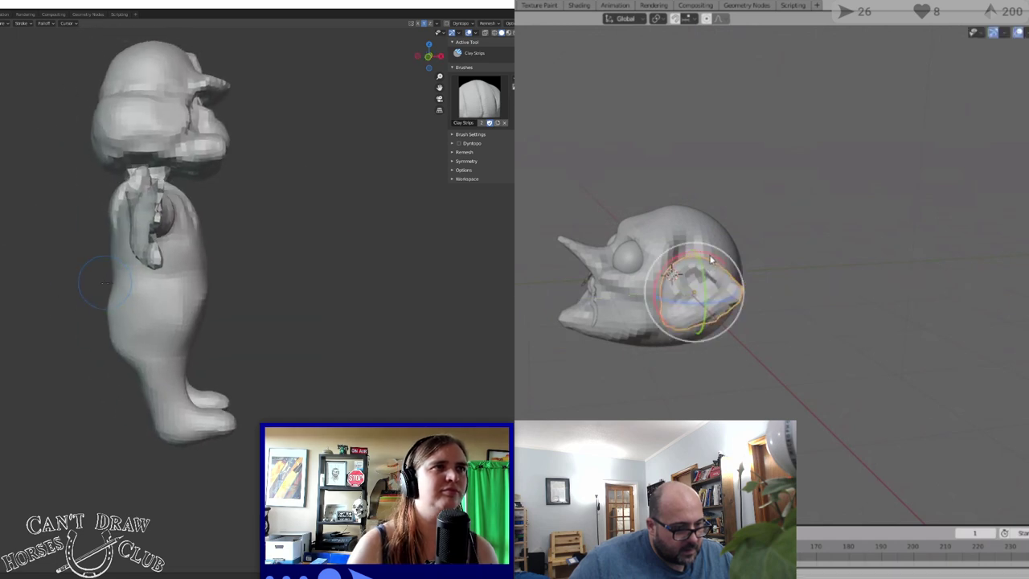
{"action": "middle_click_drag", "start_coordinate": [92, 278], "coordinate": [132, 281]}
{"action": "left_click_drag", "start_coordinate": [697, 255], "coordinate": [690, 257]}
{"action": "middle_click_drag", "start_coordinate": [133, 281], "coordinate": [131, 298]}
{"action": "left_click_drag", "start_coordinate": [690, 256], "coordinate": [684, 262]}
{"action": "middle_click_drag", "start_coordinate": [131, 298], "coordinate": [55, 266]}
{"action": "left_click_drag", "start_coordinate": [684, 262], "coordinate": [697, 255]}
Rotate the ear about the Z axis so that its tip sweeps toward the back of the head
{"action": "middle_click_drag", "start_coordinate": [55, 266], "coordinate": [16, 269]}
{"action": "middle_click_drag", "start_coordinate": [726, 273], "coordinate": [655, 315]}
{"action": "scroll", "coordinate": [181, 276], "scroll_direction": "up", "scroll_amount": 1}
{"action": "middle_click_drag", "start_coordinate": [182, 275], "coordinate": [167, 272]}
{"action": "middle_click_drag", "start_coordinate": [655, 315], "coordinate": [636, 329]}
{"action": "middle_click_drag", "start_coordinate": [167, 272], "coordinate": [157, 251]}
{"action": "middle_click_drag", "start_coordinate": [636, 329], "coordinate": [593, 336]}
{"action": "left_click_drag", "start_coordinate": [629, 319], "coordinate": [635, 318]}
{"action": "middle_click_drag", "start_coordinate": [129, 235], "coordinate": [172, 252]}
{"action": "left_click_drag", "start_coordinate": [622, 323], "coordinate": [614, 326]}
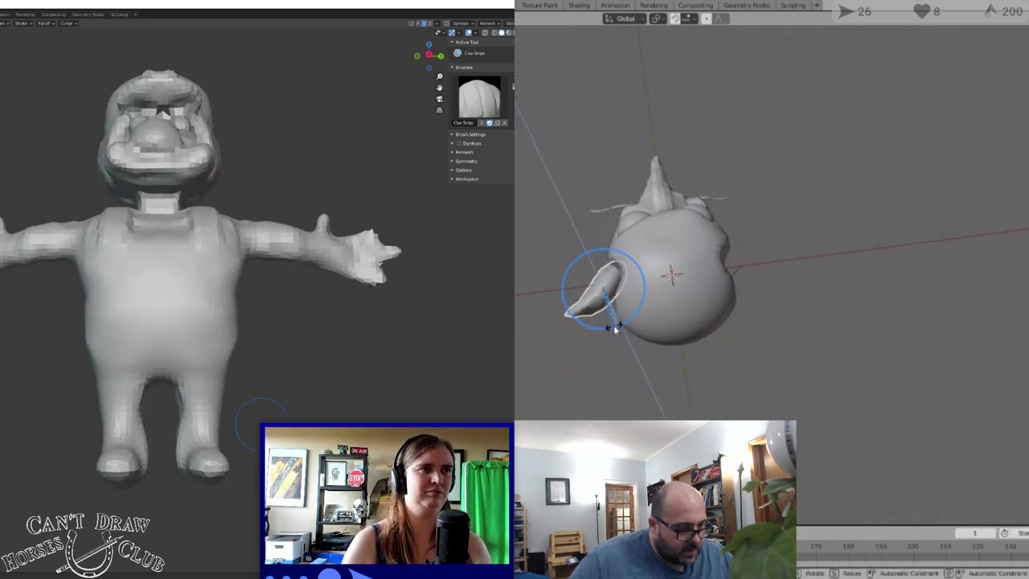
Return the capped figure to Object Mode and fine-tune the ear's rotation against the head
{"action": "mouse_move", "coordinate": [614, 324]}
{"action": "middle_mouse_down"}
{"action": "mouse_move", "coordinate": [666, 312]}
{"action": "mouse_move", "coordinate": [788, 244]}
{"action": "mouse_move", "coordinate": [866, 273]}
{"action": "mouse_move", "coordinate": [862, 348]}
{"action": "middle_mouse_up"}
{"action": "scroll", "coordinate": [278, 192], "scroll_direction": "down", "scroll_amount": 5}
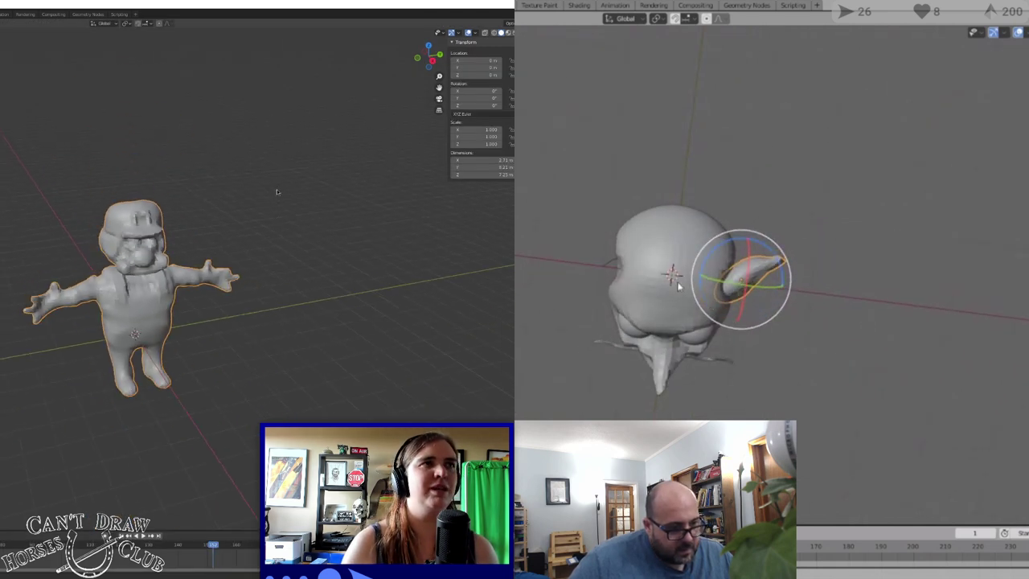
{"action": "left_click_drag", "start_coordinate": [707, 258], "coordinate": [700, 265]}
{"action": "middle_click_drag", "start_coordinate": [262, 266], "coordinate": [220, 232]}
{"action": "left_click_drag", "start_coordinate": [700, 265], "coordinate": [701, 268]}
{"action": "middle_click_drag", "start_coordinate": [220, 232], "coordinate": [228, 236]}
{"action": "middle_click_drag", "start_coordinate": [836, 298], "coordinate": [870, 200]}
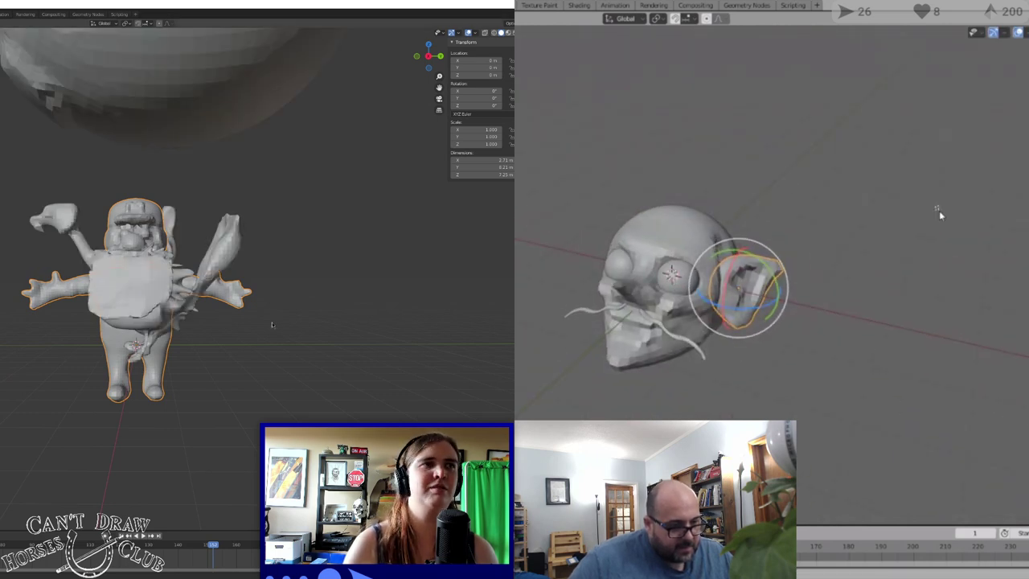
Duplicate the ear to the opposite side of the head, and rotate the capped figure 87.9° about Z
{"action": "left_click", "coordinate": [836, 233]}
{"action": "scroll", "coordinate": [263, 354], "scroll_direction": "down", "scroll_amount": 3}
{"action": "middle_click_drag", "start_coordinate": [225, 328], "coordinate": [314, 328]}
{"action": "middle_click_drag", "start_coordinate": [812, 193], "coordinate": [849, 268]}
{"action": "middle_click_drag", "start_coordinate": [314, 327], "coordinate": [307, 330]}
{"action": "middle_click_drag", "start_coordinate": [849, 267], "coordinate": [764, 275]}
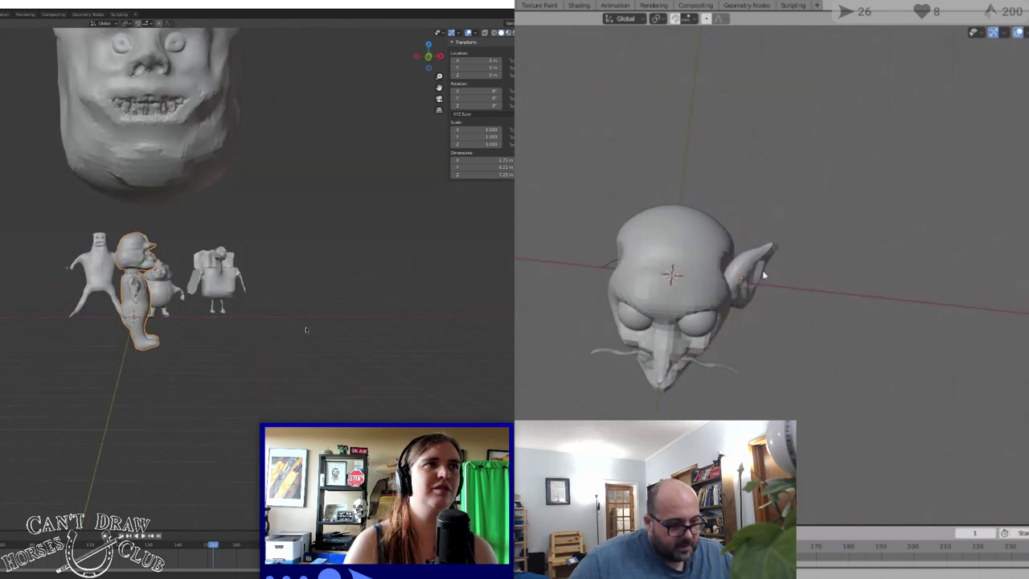
{"action": "left_click", "coordinate": [747, 285]}
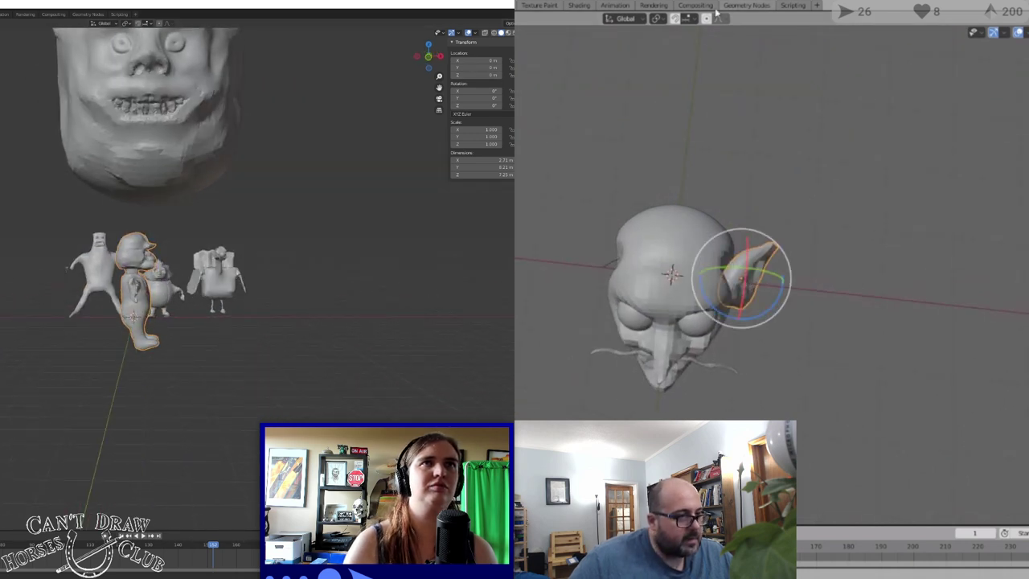
{"action": "left_click_drag", "start_coordinate": [477, 75], "coordinate": [409, 106]}
{"action": "key", "text": "shift+d"}
{"action": "left_click", "coordinate": [562, 262]}
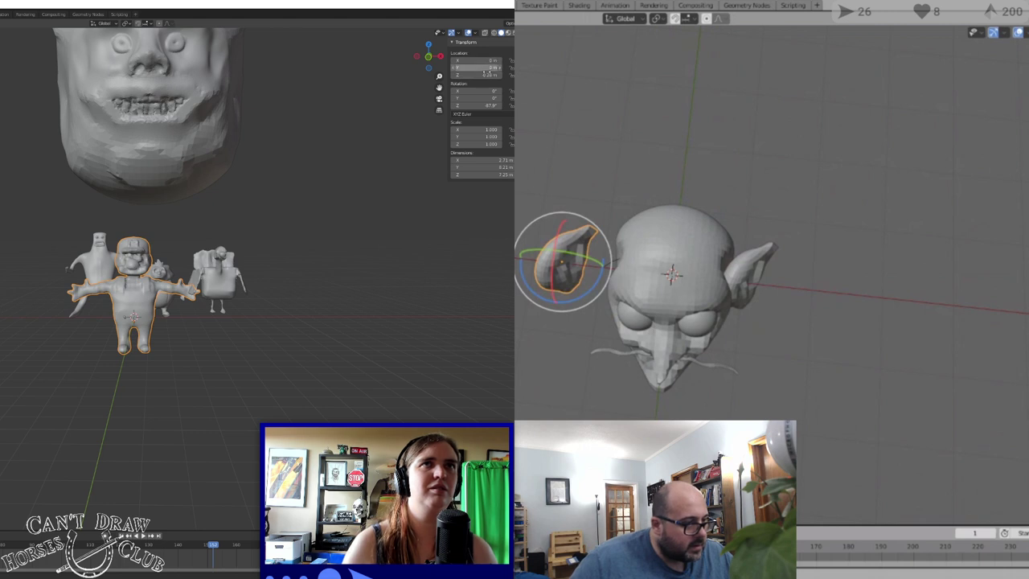
Adjust the capped figure's location so that it stands behind the other small characters in the scene
{"action": "left_click_drag", "start_coordinate": [486, 75], "coordinate": [484, 62]}
{"action": "left_click", "coordinate": [469, 76]}
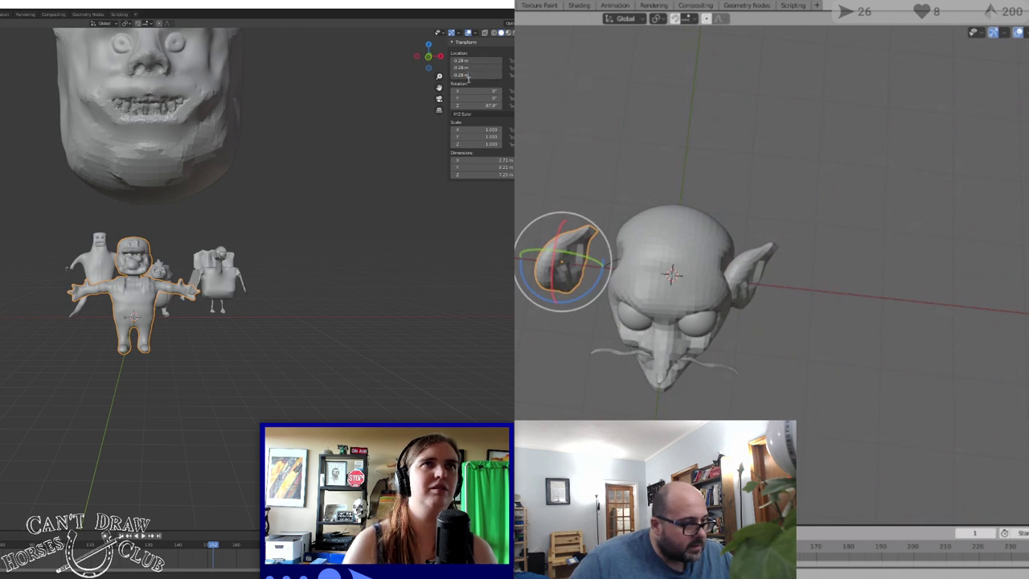
{"action": "left_click", "coordinate": [478, 84]}
{"action": "left_click", "coordinate": [519, 124]}
{"action": "left_click_drag", "start_coordinate": [476, 75], "coordinate": [485, 75]}
{"action": "middle_click_drag", "start_coordinate": [587, 200], "coordinate": [666, 270]}
{"action": "left_click_drag", "start_coordinate": [476, 60], "coordinate": [480, 68]}
{"action": "left_click_drag", "start_coordinate": [597, 342], "coordinate": [595, 402]}
{"action": "middle_click_drag", "start_coordinate": [689, 368], "coordinate": [574, 280]}
{"action": "left_click_drag", "start_coordinate": [476, 75], "coordinate": [483, 75]}
Shift the star-shaped character sideways along X, away from the capped figure, and rotate the duplicated ear
{"action": "middle_click_drag", "start_coordinate": [574, 280], "coordinate": [581, 289]}
{"action": "left_click_drag", "start_coordinate": [581, 291], "coordinate": [603, 259]}
{"action": "left_click", "coordinate": [99, 267]}
{"action": "middle_click_drag", "start_coordinate": [603, 258], "coordinate": [581, 298]}
{"action": "left_click_drag", "start_coordinate": [591, 282], "coordinate": [597, 243]}
{"action": "middle_click_drag", "start_coordinate": [596, 242], "coordinate": [636, 153]}
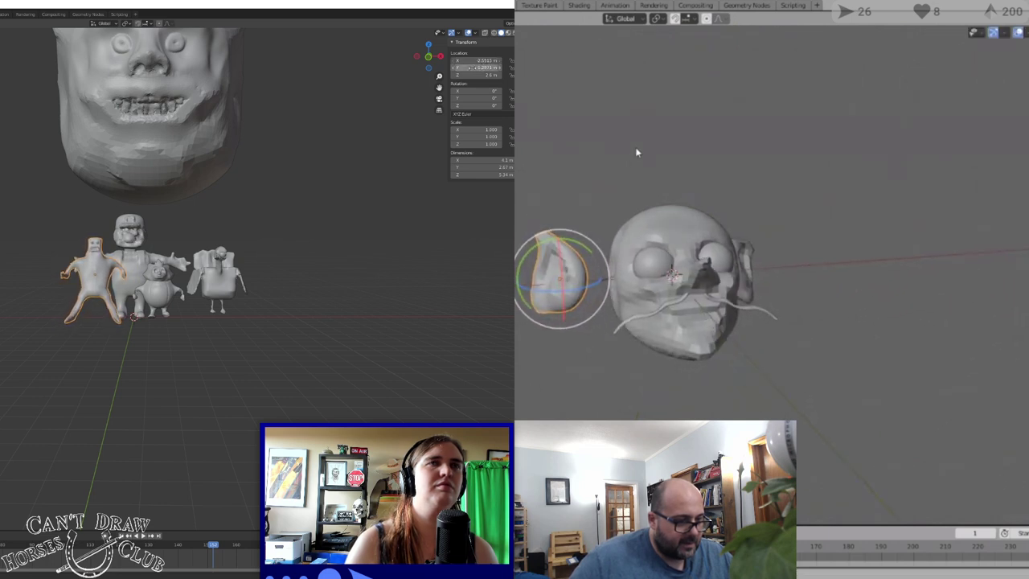
{"action": "left_click_drag", "start_coordinate": [524, 305], "coordinate": [550, 323]}
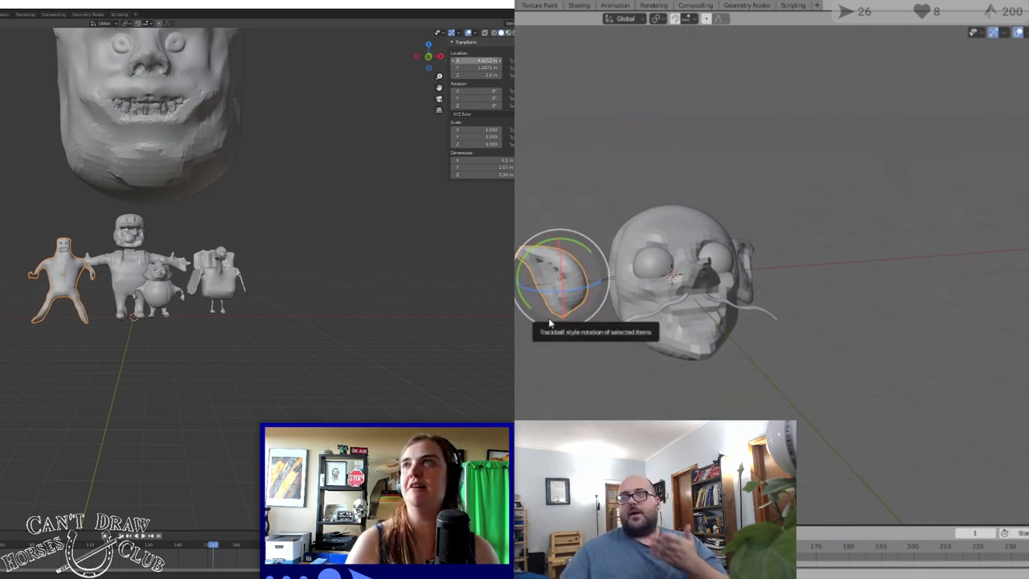
{"action": "middle_click_drag", "start_coordinate": [270, 176], "coordinate": [314, 270], "text": "shift"}
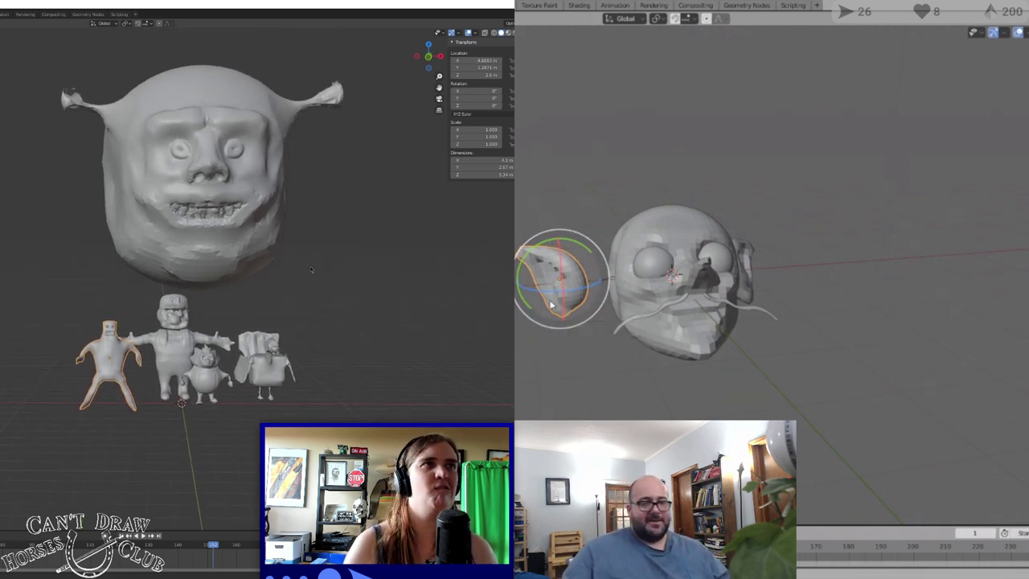
Adjust the duplicated ear's rotation to turn its hollow side forward beside the head
{"action": "middle_click_drag", "start_coordinate": [550, 323], "coordinate": [568, 409]}
{"action": "middle_click_drag", "start_coordinate": [315, 270], "coordinate": [275, 283]}
{"action": "middle_click_drag", "start_coordinate": [568, 409], "coordinate": [584, 397]}
{"action": "middle_click_drag", "start_coordinate": [274, 283], "coordinate": [282, 285]}
{"action": "middle_click_drag", "start_coordinate": [584, 398], "coordinate": [584, 308]}
{"action": "middle_click_drag", "start_coordinate": [281, 285], "coordinate": [310, 322]}
{"action": "left_click_drag", "start_coordinate": [584, 309], "coordinate": [580, 281]}
{"action": "middle_click_drag", "start_coordinate": [309, 322], "coordinate": [306, 320]}
{"action": "left_click_drag", "start_coordinate": [580, 282], "coordinate": [580, 280]}
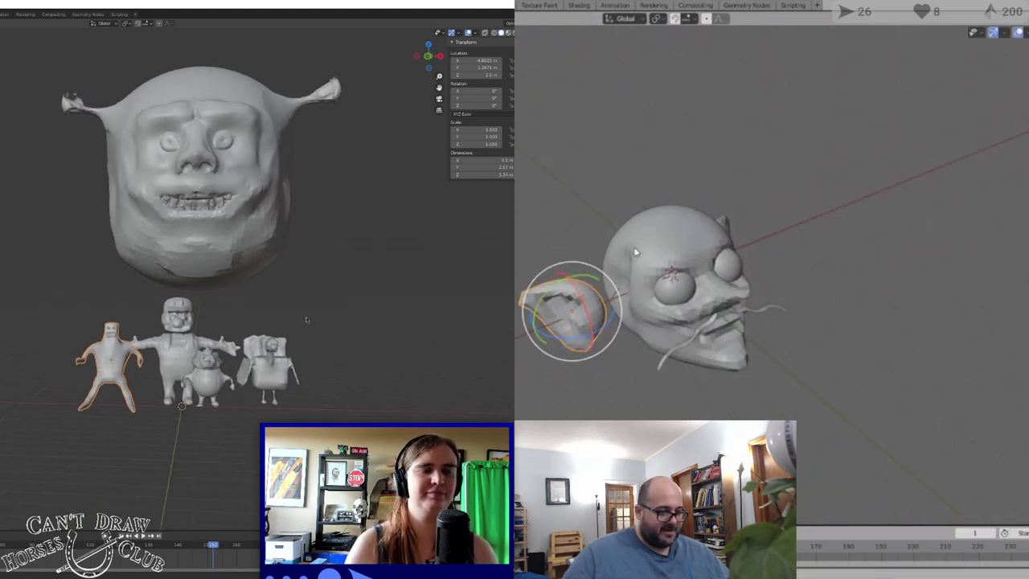
Move the duplicated ear along the X axis until it joins the opposite side of the head
{"action": "middle_click_drag", "start_coordinate": [580, 280], "coordinate": [793, 239]}
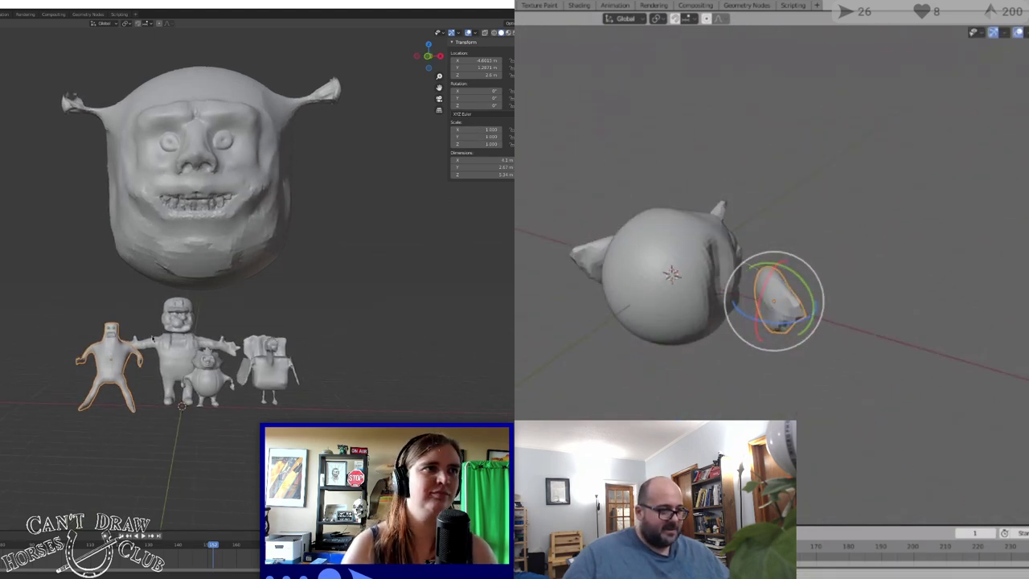
{"action": "key", "text": "w"}
{"action": "left_click_drag", "start_coordinate": [746, 295], "coordinate": [696, 282]}
{"action": "middle_click_drag", "start_coordinate": [804, 268], "coordinate": [707, 357]}
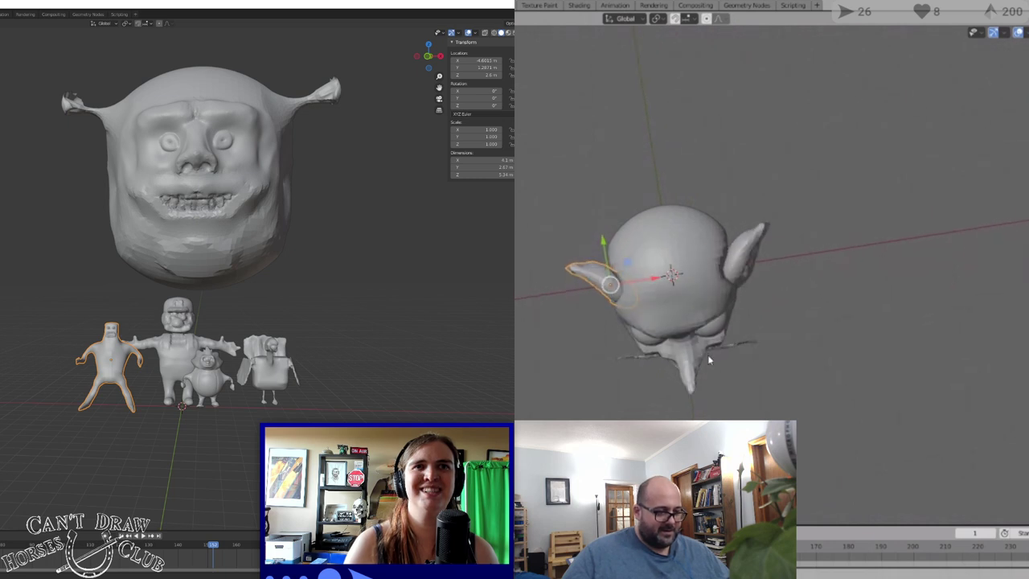
Nudge the duplicated ear along X so it sits snugly against the head, and deselect it
{"action": "left_click_drag", "start_coordinate": [658, 281], "coordinate": [646, 279]}
{"action": "middle_click_drag", "start_coordinate": [647, 279], "coordinate": [726, 254]}
{"action": "left_click", "coordinate": [713, 191]}
{"action": "scroll", "coordinate": [719, 231], "scroll_direction": "down", "scroll_amount": 1}
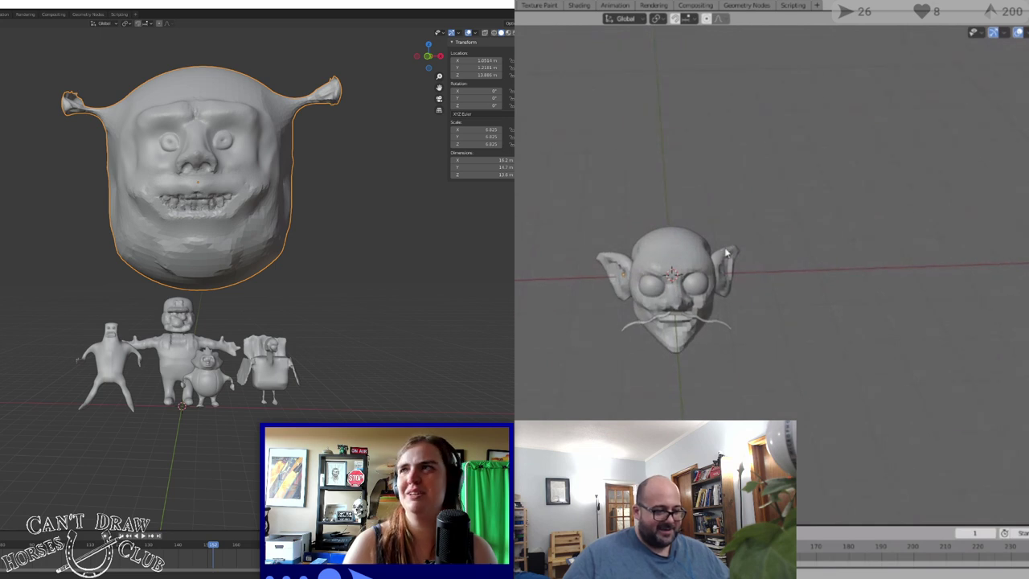
Examine the head with both ears, eyeballs and moustache from several front angles
{"action": "scroll", "coordinate": [717, 307], "scroll_direction": "up", "scroll_amount": 2}
{"action": "mouse_move", "coordinate": [775, 317]}
{"action": "middle_mouse_down"}
{"action": "mouse_move", "coordinate": [767, 294]}
{"action": "mouse_move", "coordinate": [792, 316]}
{"action": "mouse_move", "coordinate": [767, 300]}
{"action": "mouse_move", "coordinate": [790, 311]}
{"action": "mouse_move", "coordinate": [777, 302]}
{"action": "middle_mouse_up"}
{"action": "scroll", "coordinate": [704, 301], "scroll_direction": "down", "scroll_amount": 2}
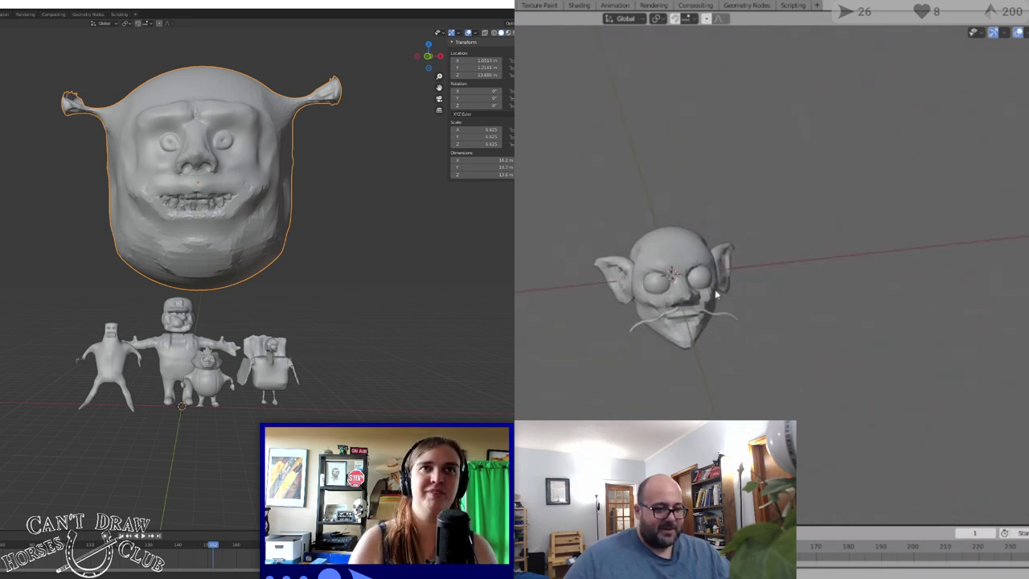
{"action": "scroll", "coordinate": [715, 293], "scroll_direction": "up", "scroll_amount": 5}
{"action": "scroll", "coordinate": [649, 284], "scroll_direction": "up", "scroll_amount": 2}
{"action": "scroll", "coordinate": [650, 283], "scroll_direction": "down", "scroll_amount": 3}
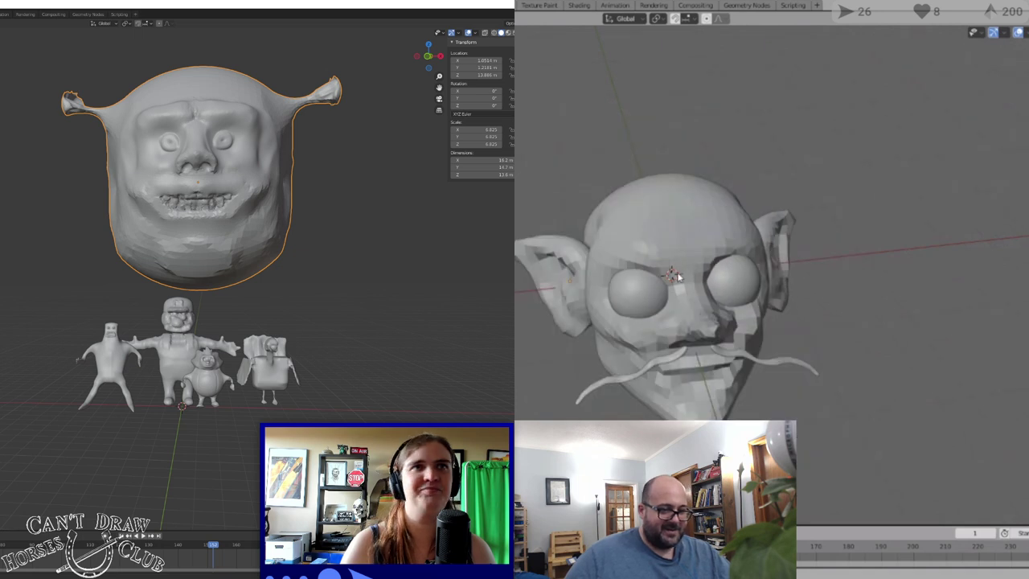
{"action": "middle_click_drag", "start_coordinate": [650, 284], "coordinate": [694, 267]}
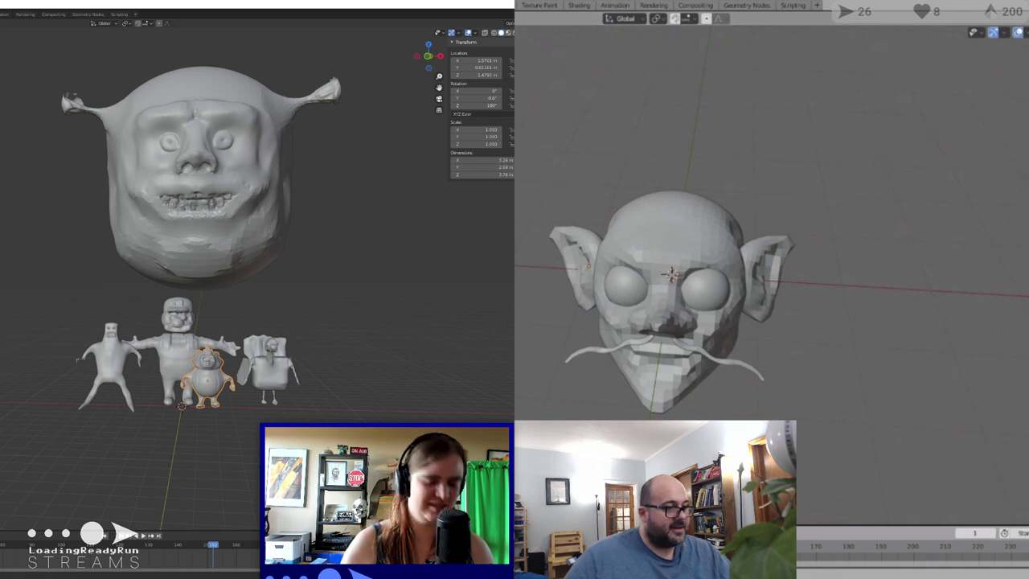
Select the pointy-nosed head, switch to sculpting, and frame its eye and ear up close
{"action": "left_click", "coordinate": [663, 211]}
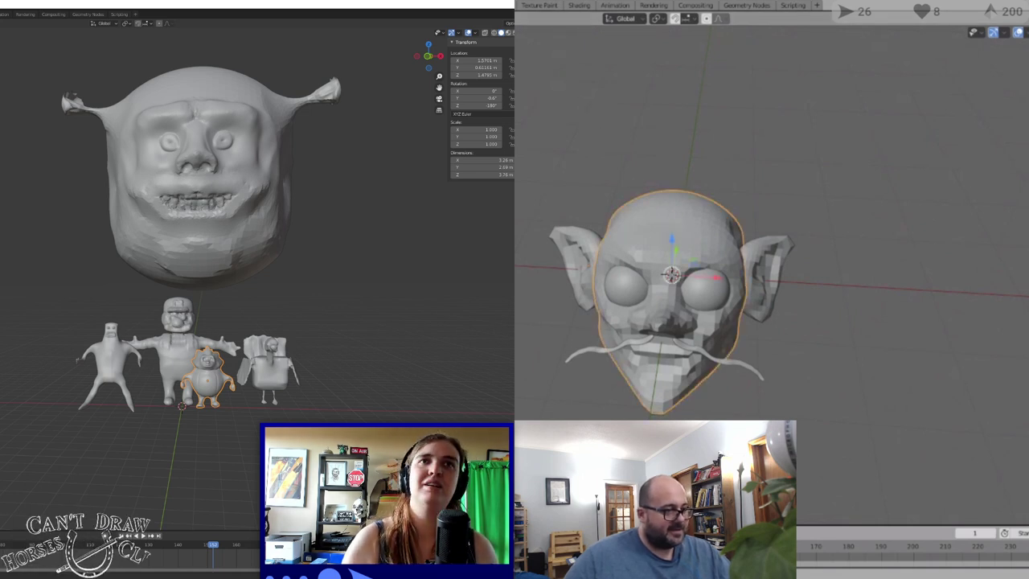
{"action": "left_click", "coordinate": [462, 5]}
{"action": "left_click", "coordinate": [269, 372]}
{"action": "middle_click_drag", "start_coordinate": [793, 327], "coordinate": [746, 303]}
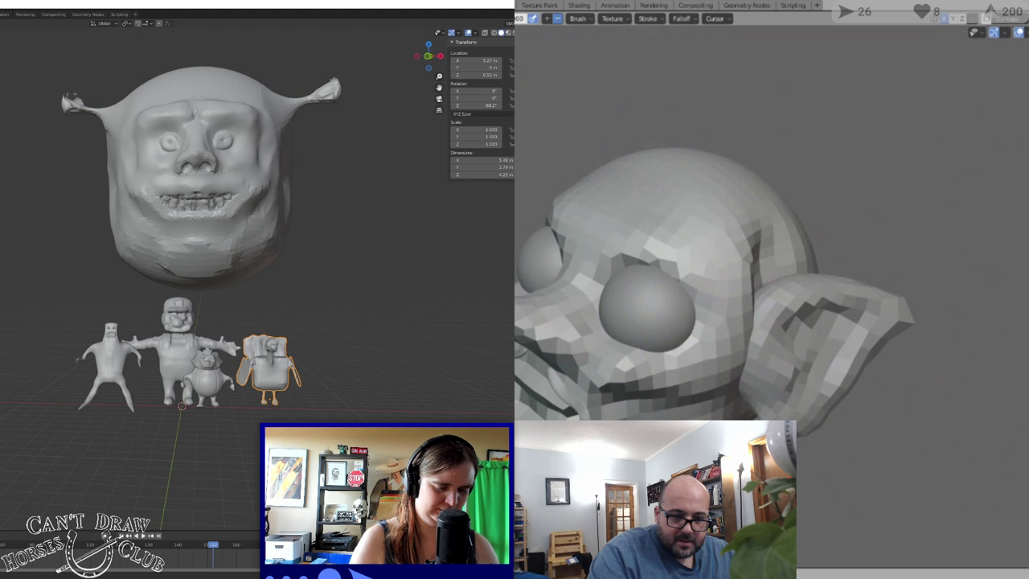
{"action": "middle_click_drag", "start_coordinate": [636, 281], "coordinate": [636, 325], "text": "ctrl"}
Show the character scene in Material Preview shading and colour the capped figure red
{"action": "left_click", "coordinate": [509, 33]}
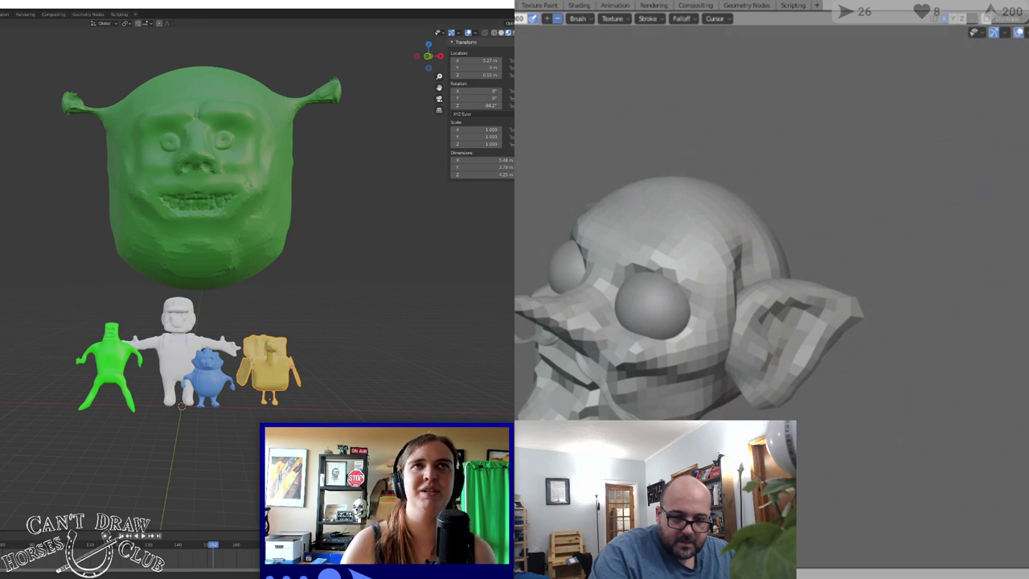
{"action": "left_click", "coordinate": [177, 353]}
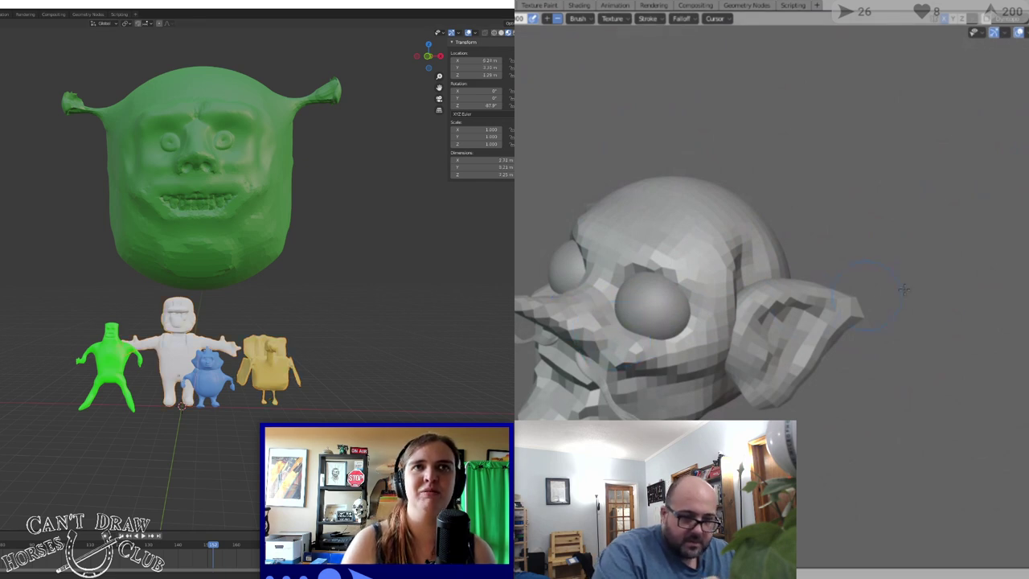
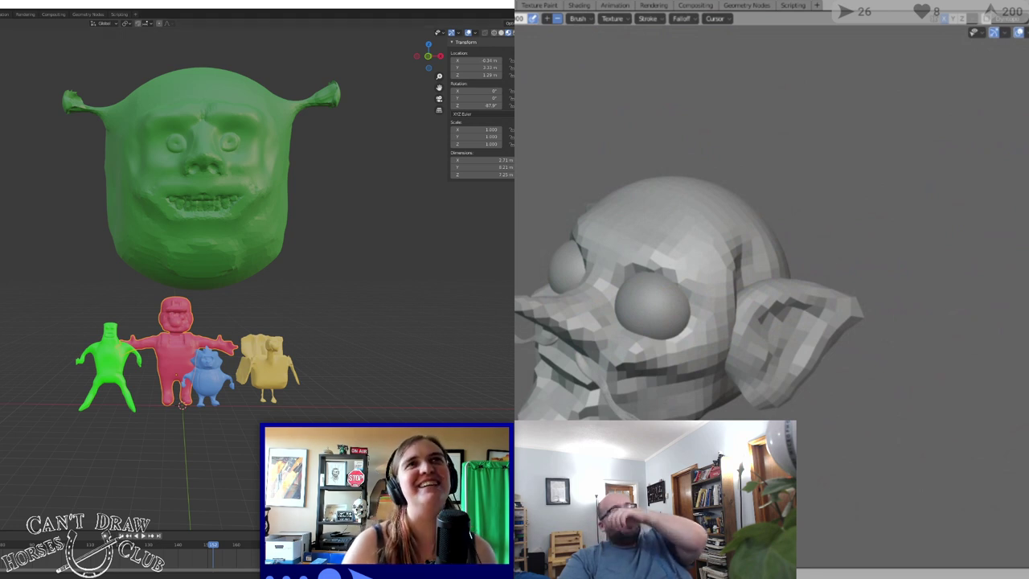
Add a plane at the scene origin, scale it by 100 as a floor, and give it a dark material
{"action": "left_click", "coordinate": [199, 183]}
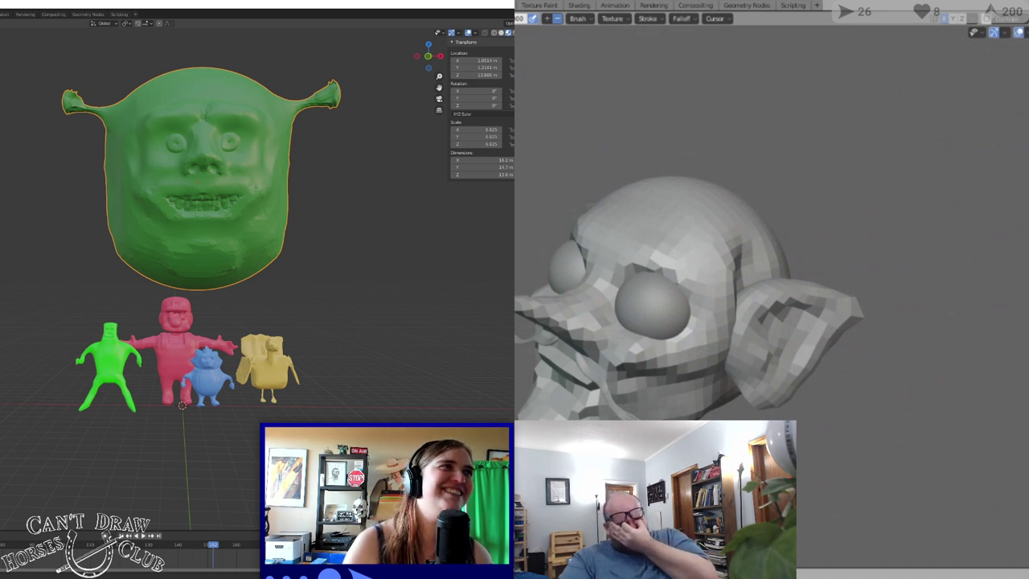
{"action": "left_click", "coordinate": [183, 405]}
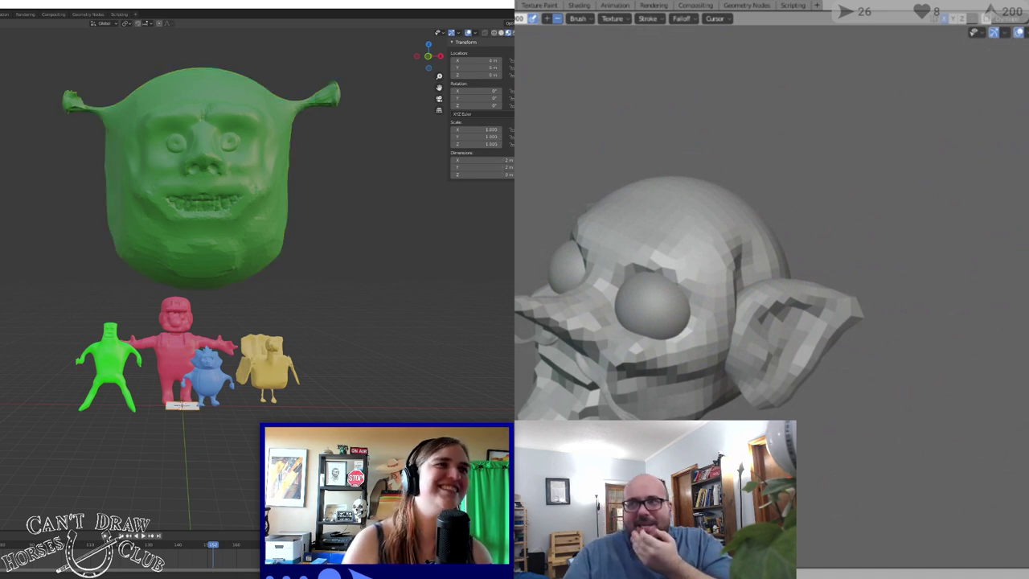
{"action": "type", "text": "s100"}
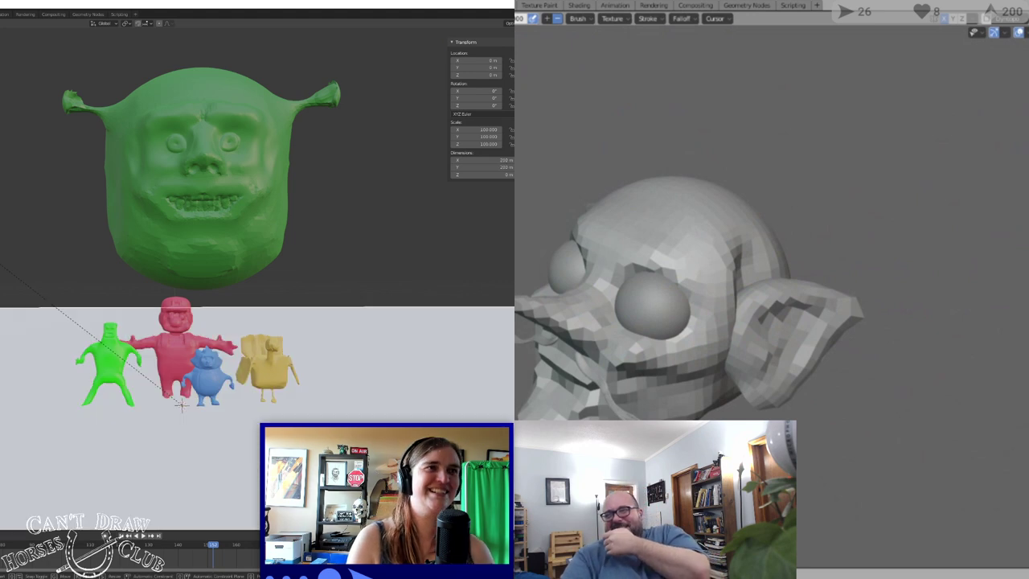
{"action": "key", "text": "Return"}
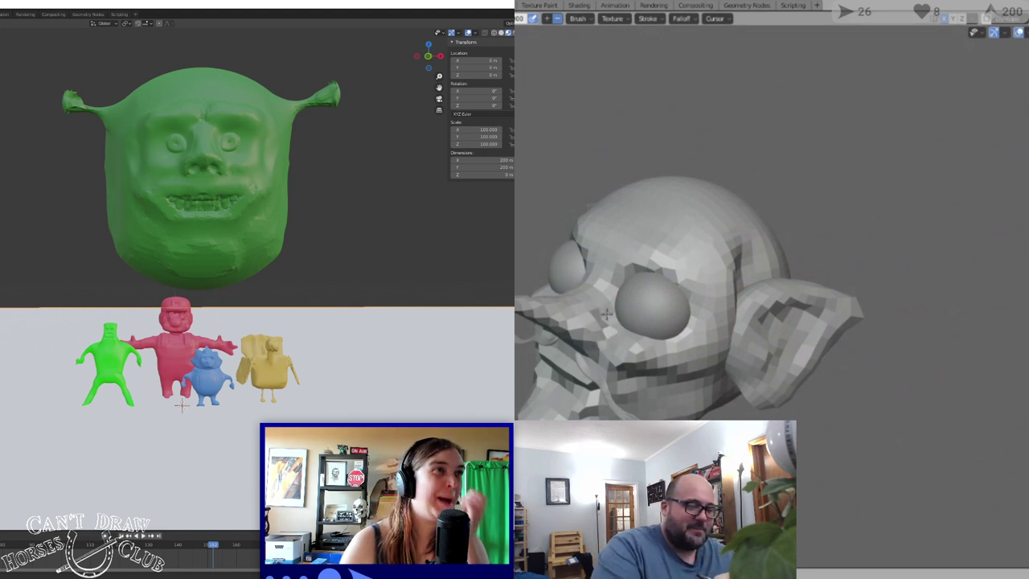
{"action": "mouse_move", "coordinate": [21, 249]}
{"action": "middle_mouse_down"}
{"action": "mouse_move", "coordinate": [5, 259]}
{"action": "mouse_move", "coordinate": [2, 248]}
{"action": "middle_mouse_up"}
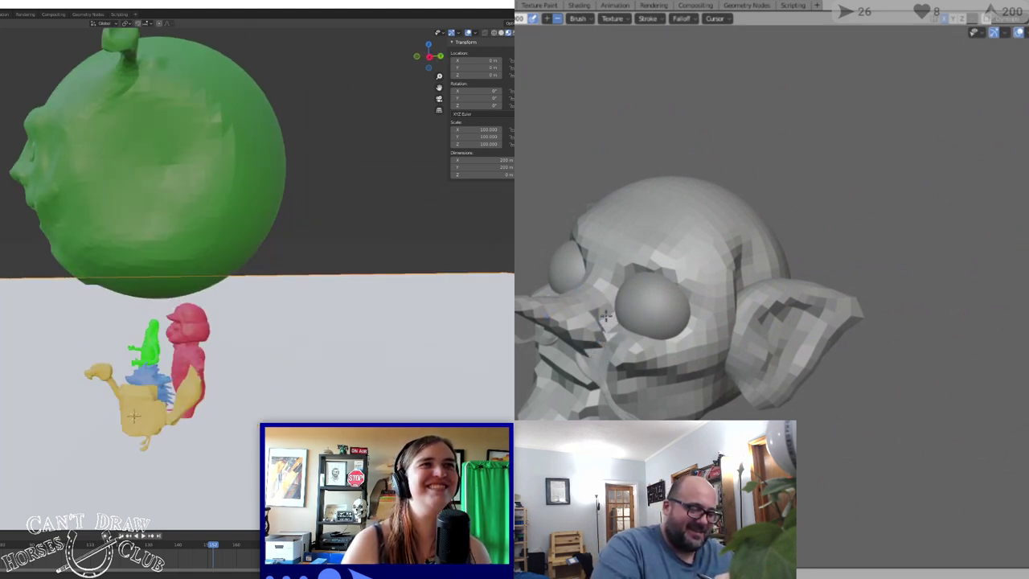
{"action": "scroll", "coordinate": [2, 248], "scroll_direction": "down", "scroll_amount": 1}
{"action": "scroll", "coordinate": [136, 235], "scroll_direction": "down", "scroll_amount": 2}
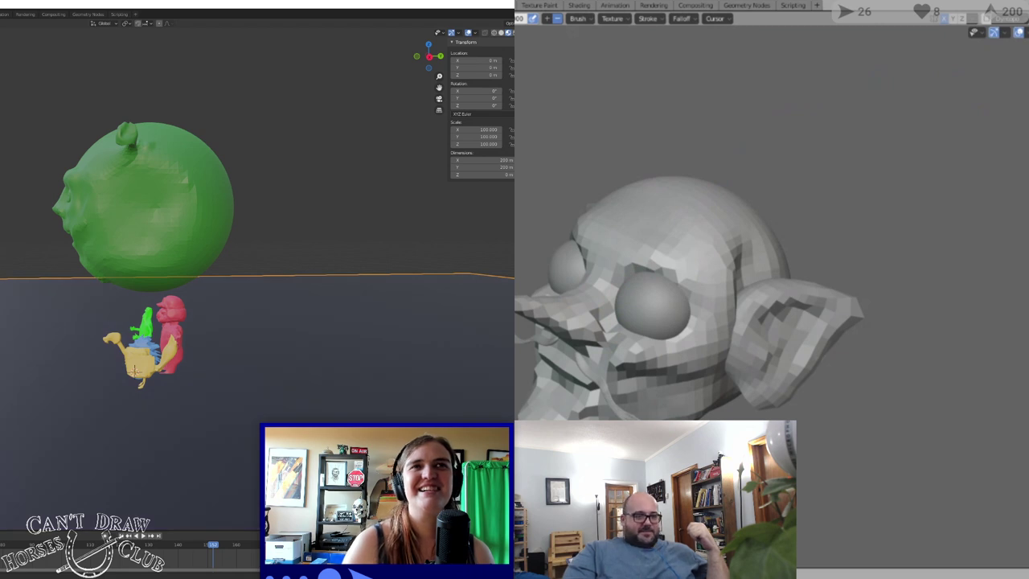
Undo the last sculpting change on the head and turn its face to the front
{"action": "scroll", "coordinate": [725, 390], "scroll_direction": "down", "scroll_amount": 3}
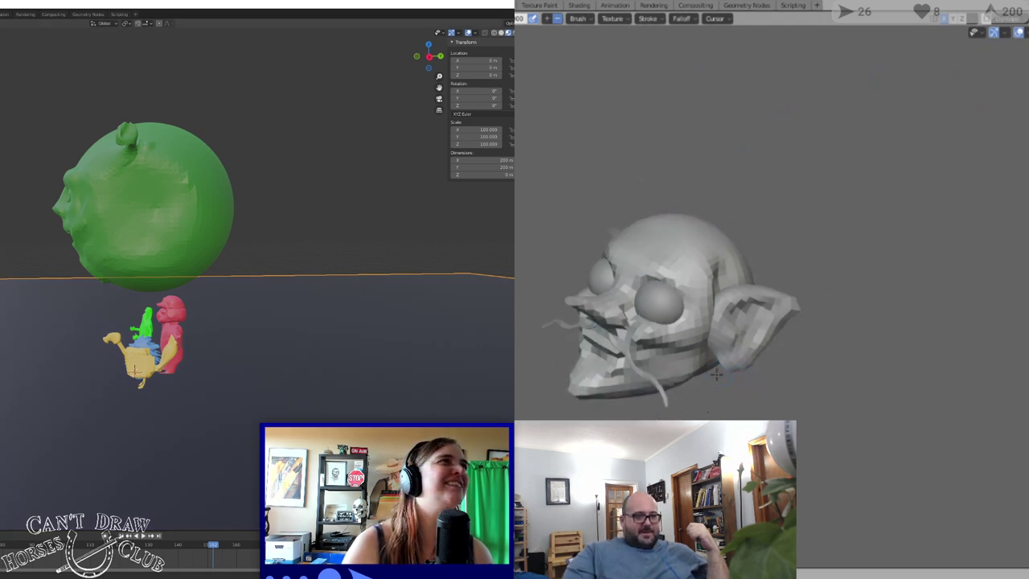
{"action": "middle_click_drag", "start_coordinate": [725, 391], "coordinate": [771, 380]}
{"action": "scroll", "coordinate": [762, 306], "scroll_direction": "up", "scroll_amount": 4}
{"action": "key", "text": "ctrl+z"}
{"action": "middle_click_drag", "start_coordinate": [760, 298], "coordinate": [758, 286]}
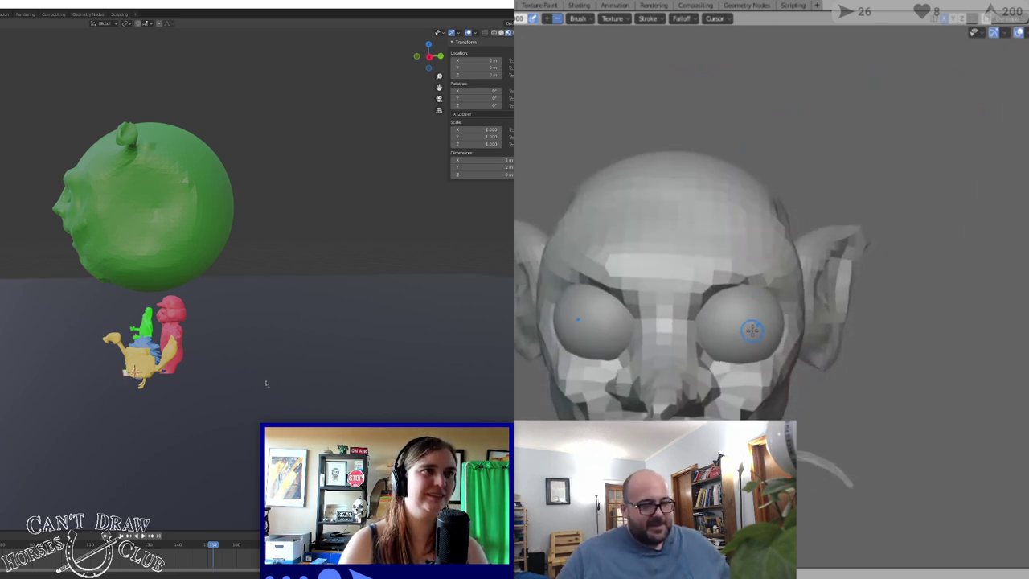
Place a second small plane about 15.7 m along Y behind the characters and tilt it about the X axis
{"action": "key", "text": "g"}
{"action": "key", "text": "y"}
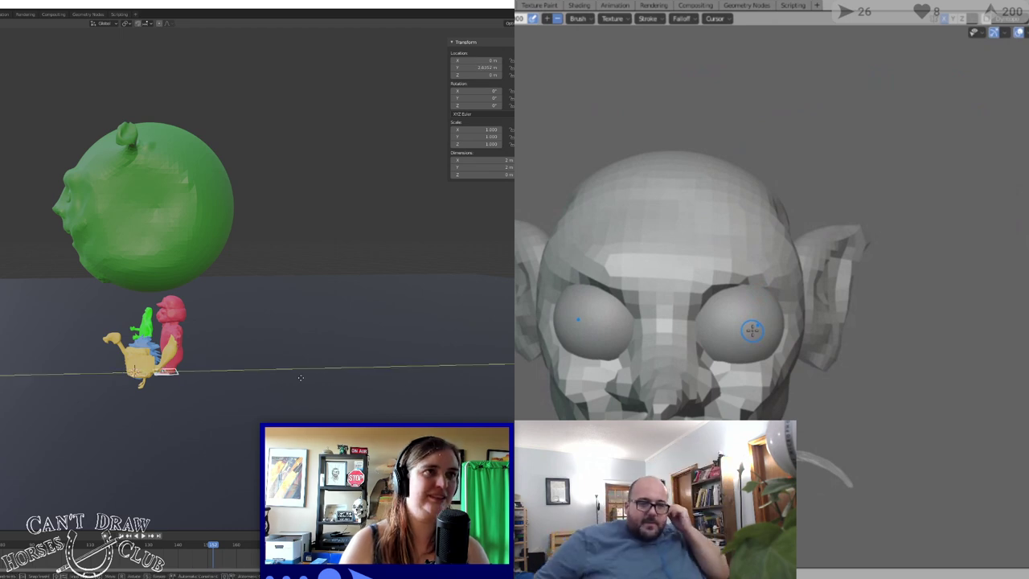
{"action": "left_click", "coordinate": [443, 367]}
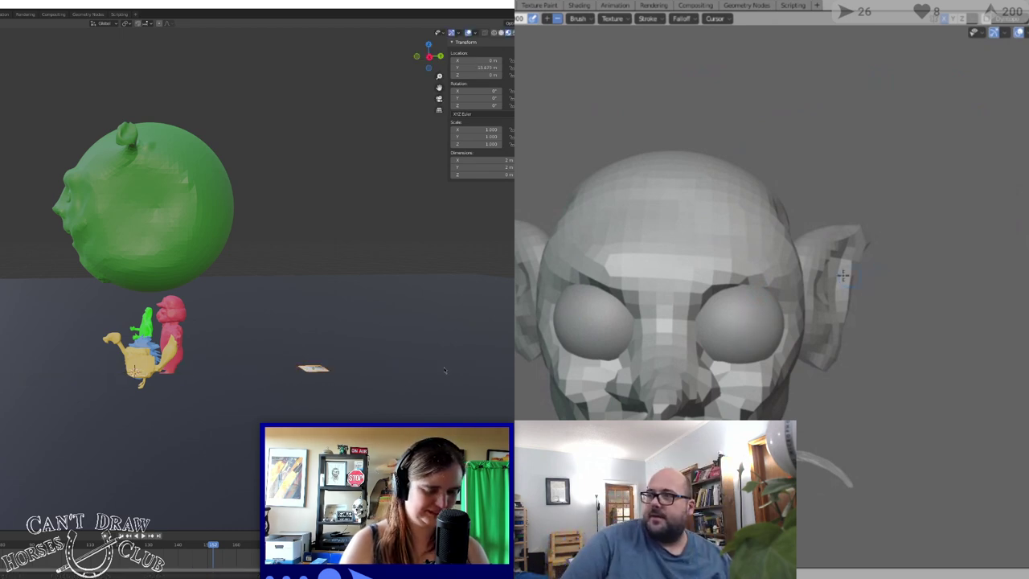
{"action": "key", "text": "r"}
{"action": "key", "text": "ctrl+Page_Up"}
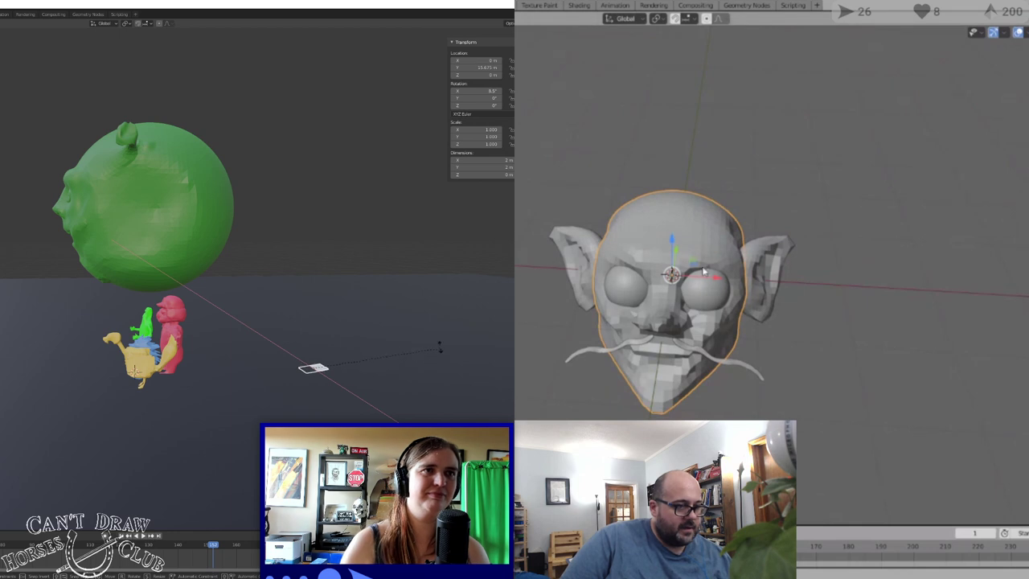
{"action": "left_click", "coordinate": [353, 290]}
Join the head, eyeballs, ears and moustache into one object, and enlarge the tilted plane about 3.4 times
{"action": "left_click", "coordinate": [706, 303], "text": "shift"}
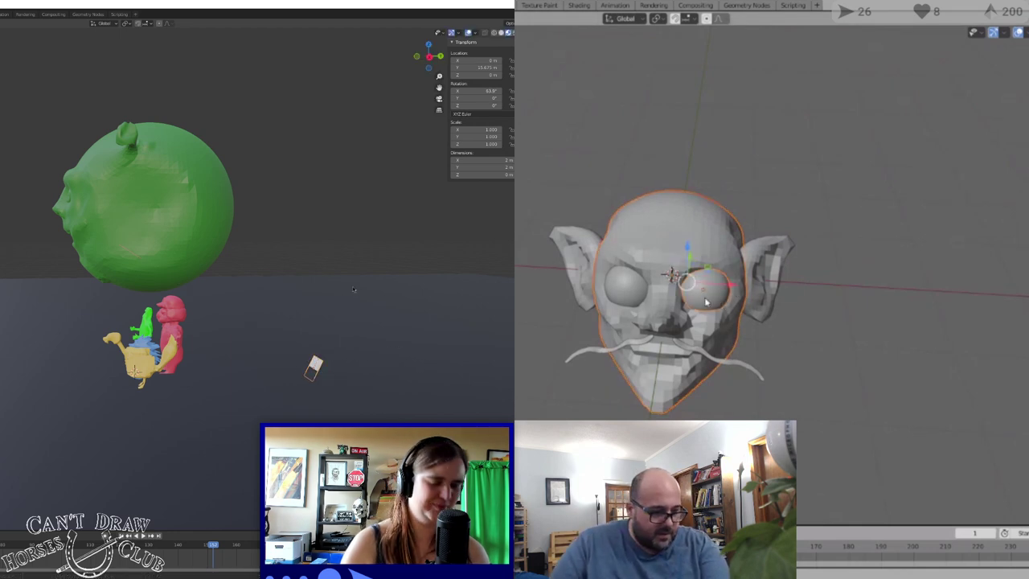
{"action": "left_click", "coordinate": [631, 299], "text": "shift"}
{"action": "key", "text": "r"}
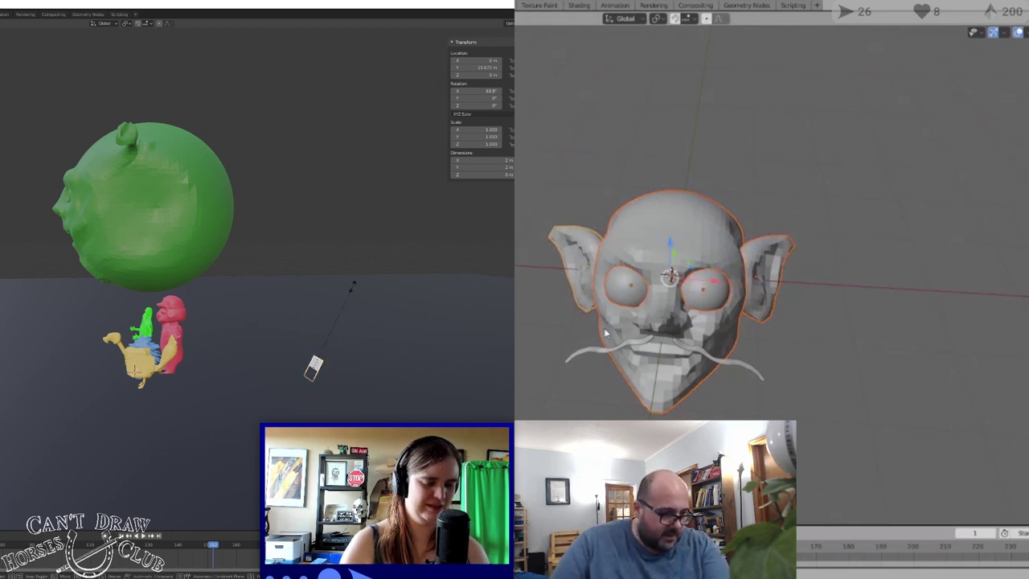
{"action": "left_click", "coordinate": [609, 347], "text": "shift"}
{"action": "left_click", "coordinate": [725, 363], "text": "shift"}
{"action": "left_click", "coordinate": [417, 87]}
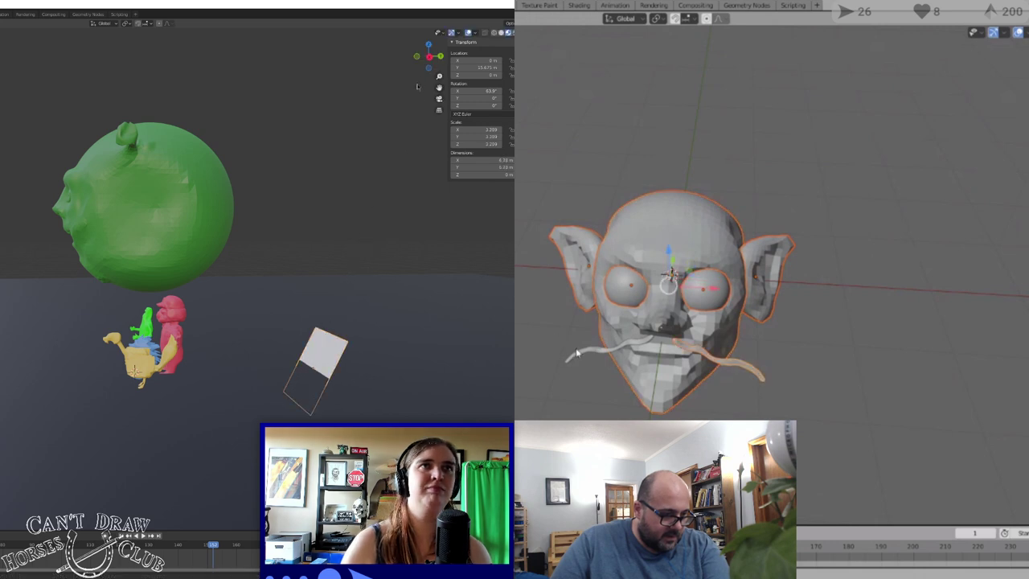
{"action": "middle_click_drag", "start_coordinate": [346, 369], "coordinate": [321, 359]}
{"action": "key", "text": "ctrl+j"}
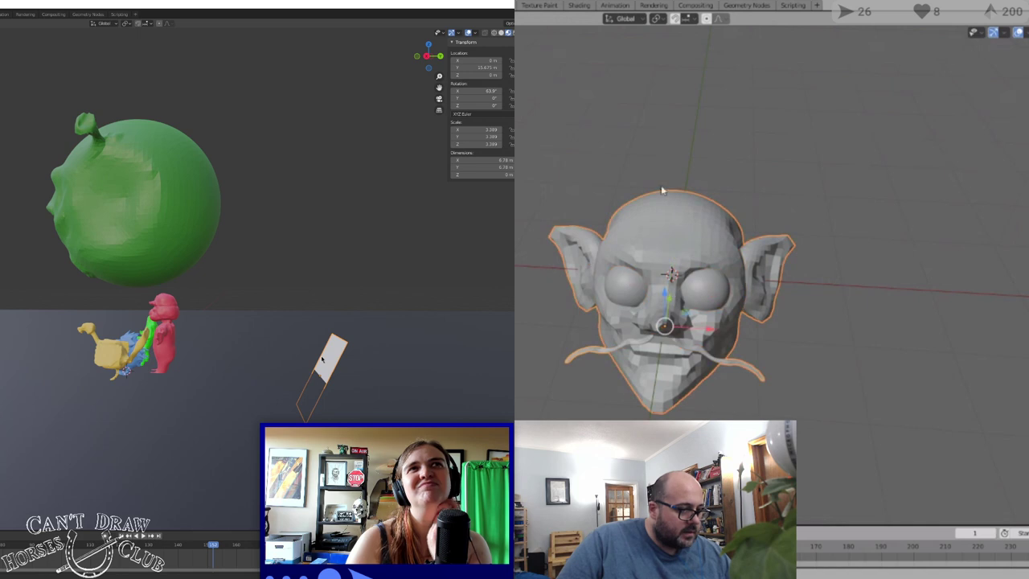
Raise the tilted plane along Z until it hovers above the floor behind the giant head
{"action": "left_click", "coordinate": [749, 187]}
{"action": "middle_click_drag", "start_coordinate": [749, 186], "coordinate": [754, 214]}
{"action": "middle_click_drag", "start_coordinate": [321, 359], "coordinate": [316, 353]}
{"action": "middle_click_drag", "start_coordinate": [753, 214], "coordinate": [736, 199]}
{"action": "key", "text": "g"}
{"action": "key", "text": "z"}
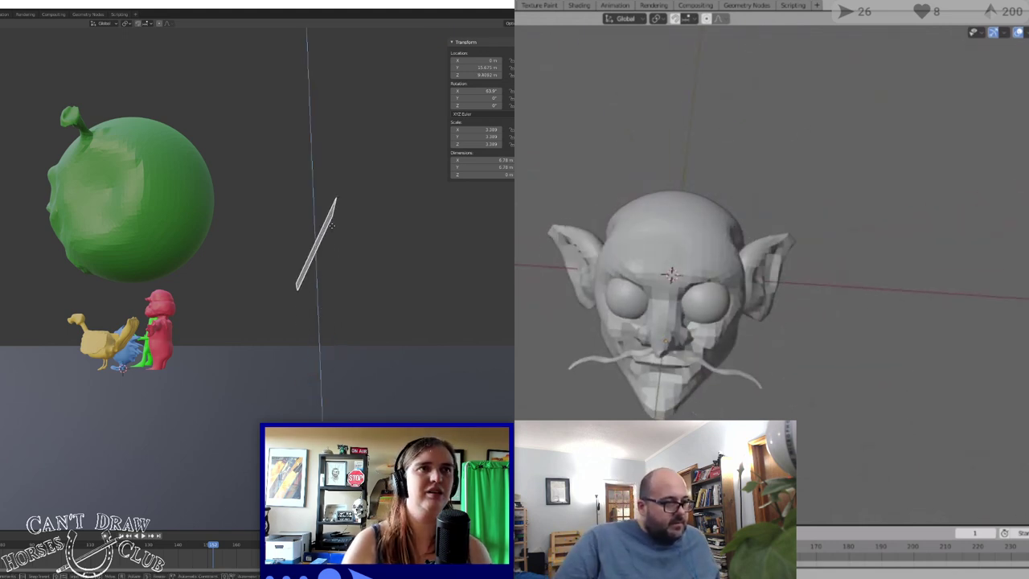
{"action": "left_click", "coordinate": [331, 226]}
Scale the raised plane up until it is larger than the giant head, and open the joined head for sculpting
{"action": "scroll", "coordinate": [294, 340], "scroll_direction": "down", "scroll_amount": 2}
{"action": "middle_click_drag", "start_coordinate": [294, 339], "coordinate": [305, 374]}
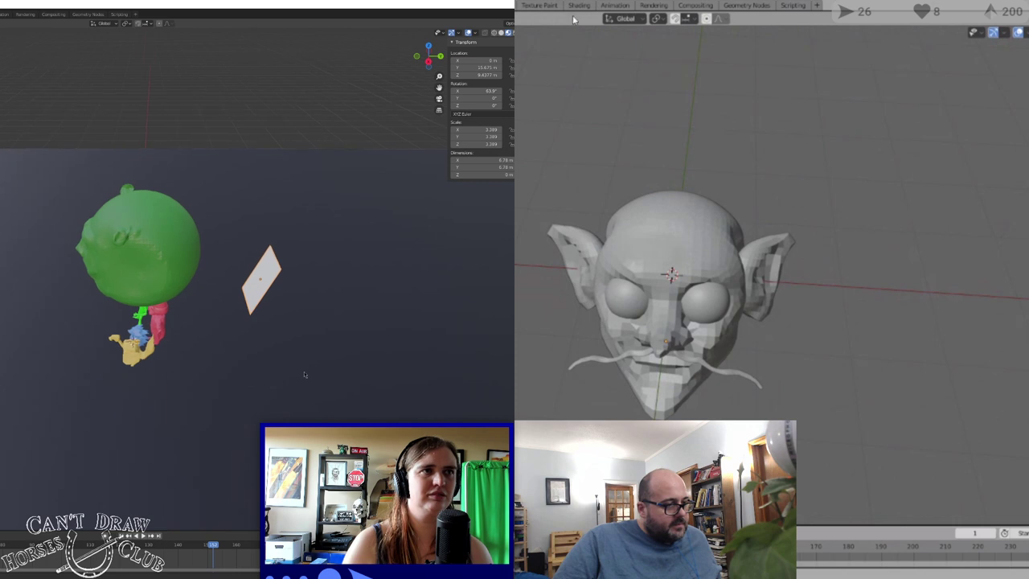
{"action": "key", "text": "s"}
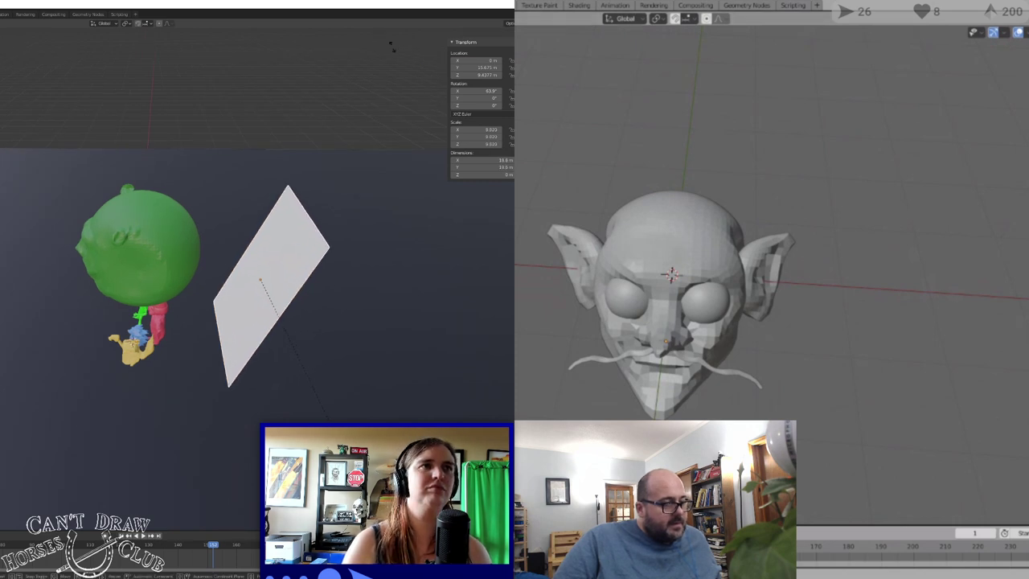
{"action": "left_click", "coordinate": [482, 168]}
{"action": "middle_click_drag", "start_coordinate": [654, 324], "coordinate": [697, 331]}
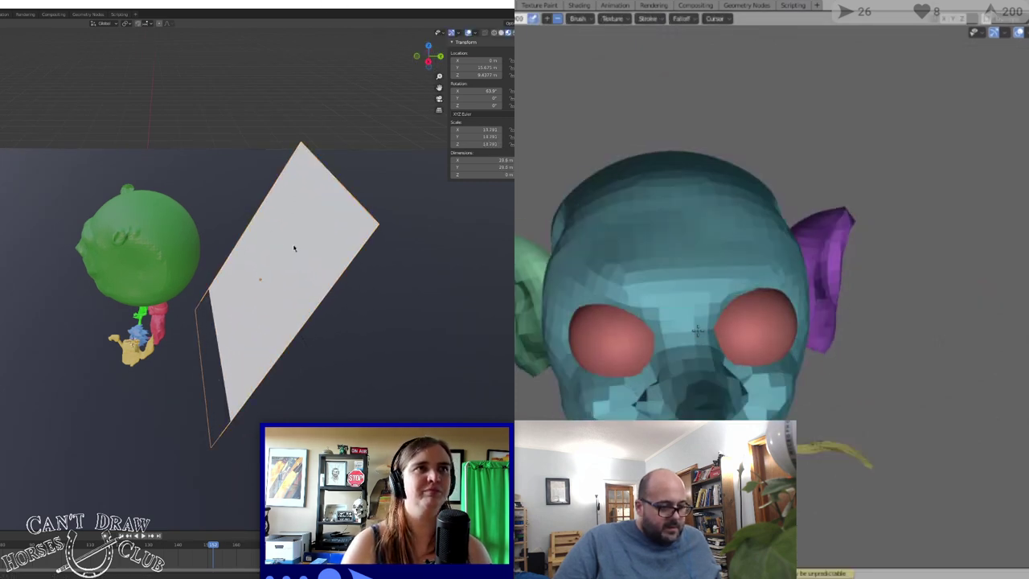
Subdivide the large tilted plane twice in Edit Mode into a four-by-four grid
{"action": "key", "text": "Tab"}
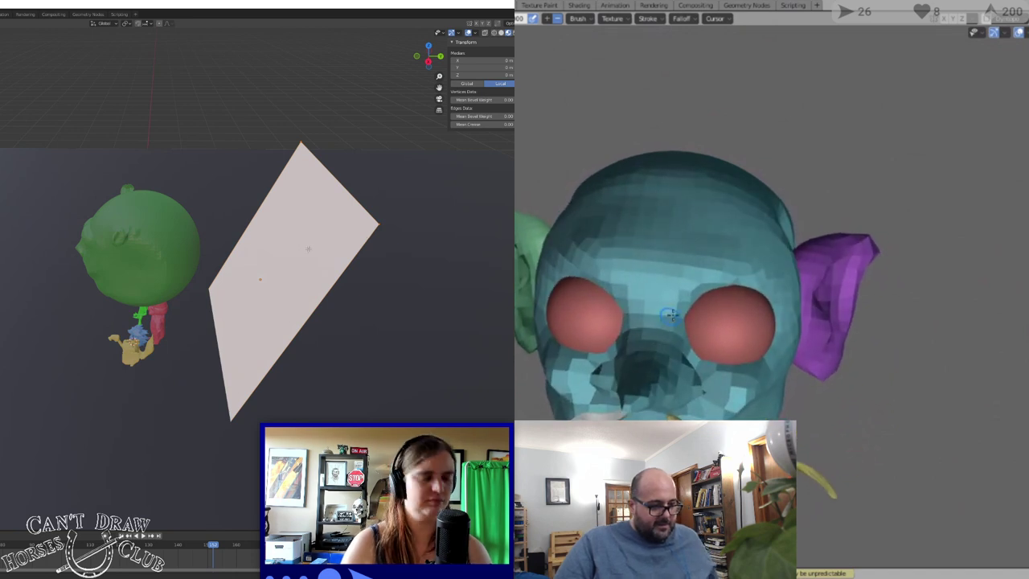
{"action": "right_click", "coordinate": [308, 248]}
{"action": "left_click", "coordinate": [307, 245]}
{"action": "right_click", "coordinate": [307, 274]}
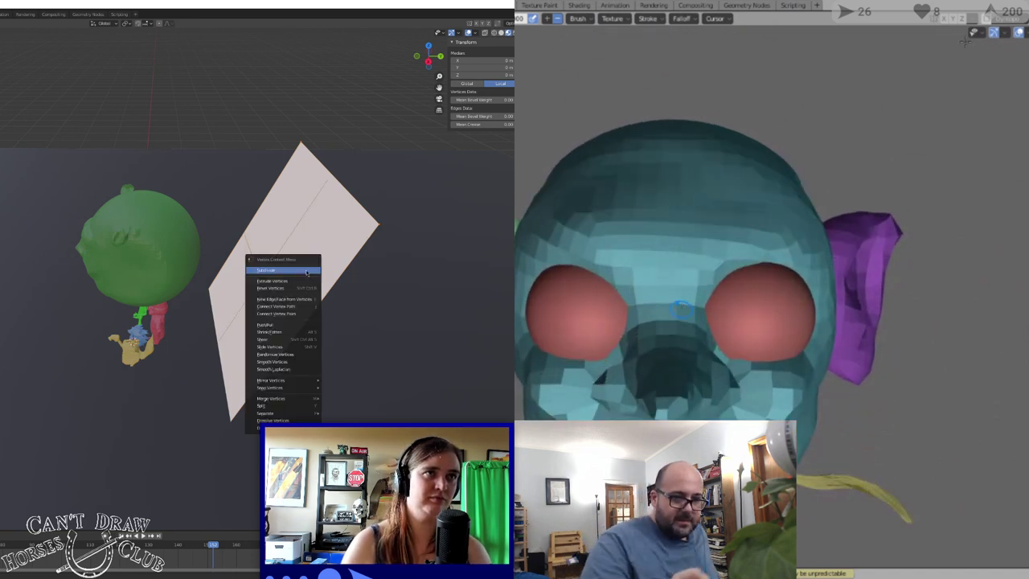
{"action": "left_click", "coordinate": [299, 273]}
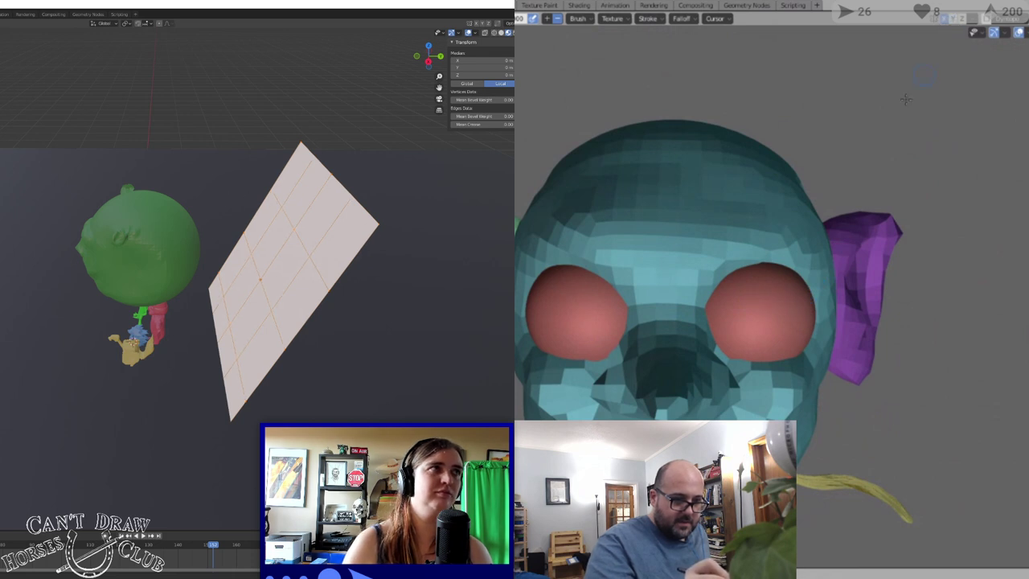
Undo the trial sculpt strokes on the eyeballs of the joined head
{"action": "left_click", "coordinate": [279, 197]}
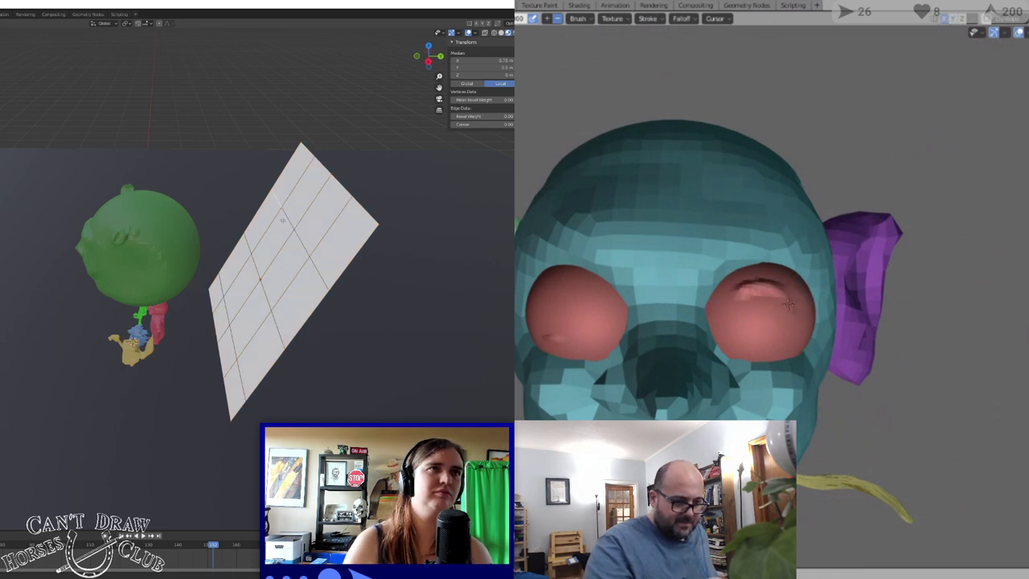
{"action": "key", "text": "ctrl+z"}
{"action": "key", "text": "ctrl+z"}
{"action": "key", "text": "ctrl+z"}
{"action": "key", "text": "ctrl+z"}
Select the inner crosswise edge loops of the large plane's grid and move them so the plane bends into a curved backdrop
{"action": "left_click", "coordinate": [279, 204], "text": "alt"}
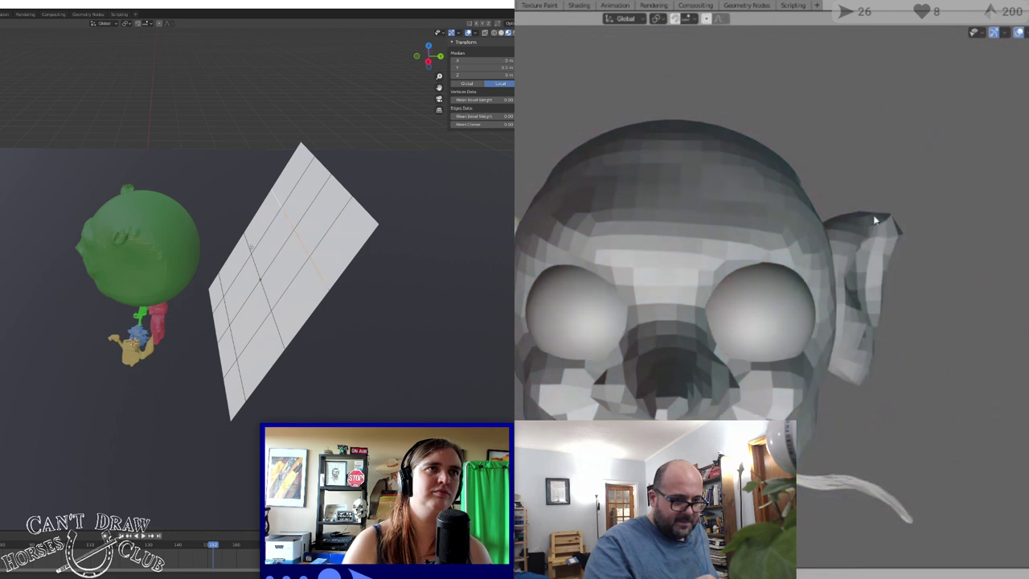
{"action": "scroll", "coordinate": [910, 41], "scroll_direction": "down", "scroll_amount": 4}
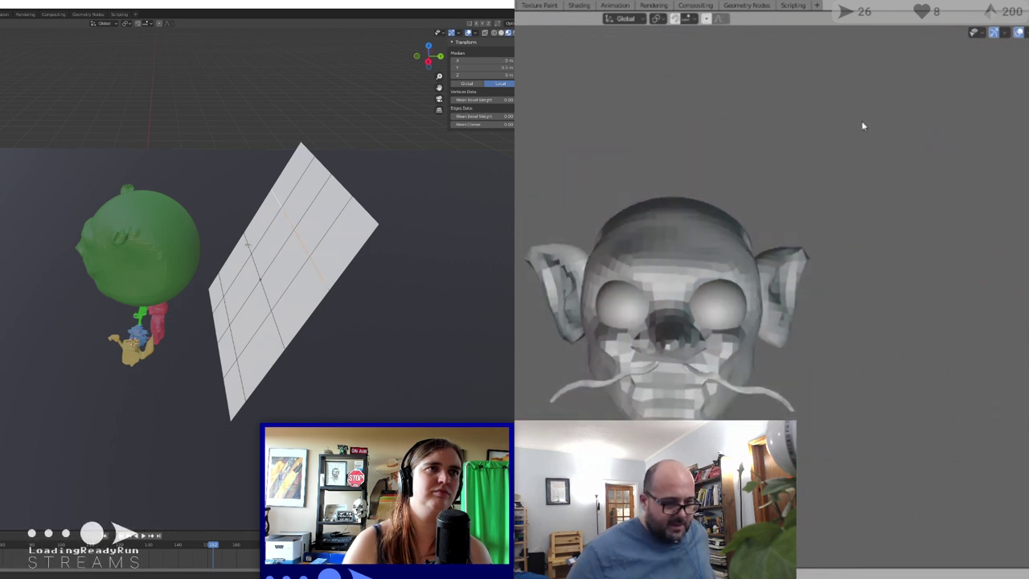
{"action": "left_click", "coordinate": [247, 244], "text": "alt+shift"}
{"action": "middle_click_drag", "start_coordinate": [864, 126], "coordinate": [896, 126]}
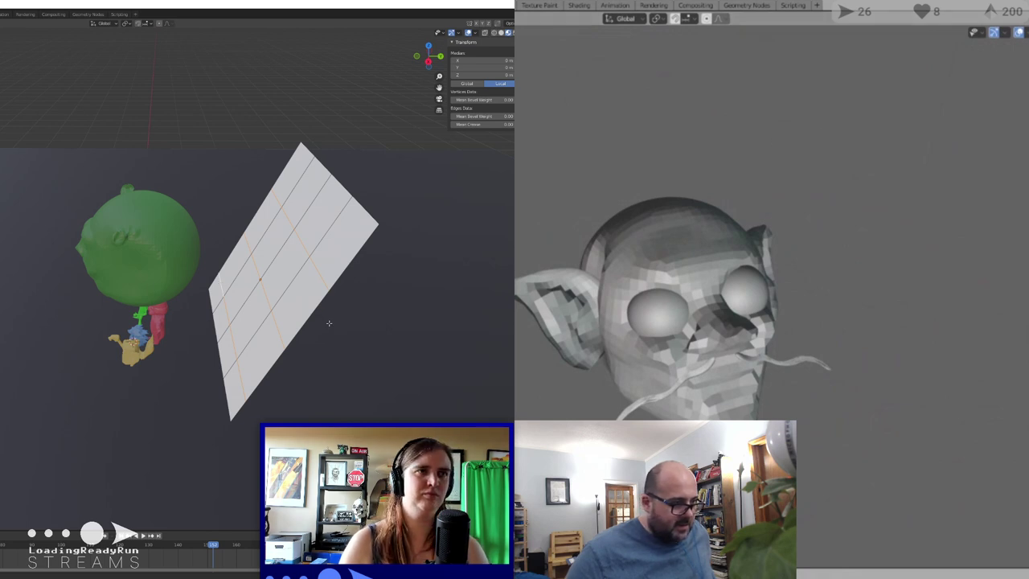
{"action": "middle_click_drag", "start_coordinate": [336, 326], "coordinate": [294, 311]}
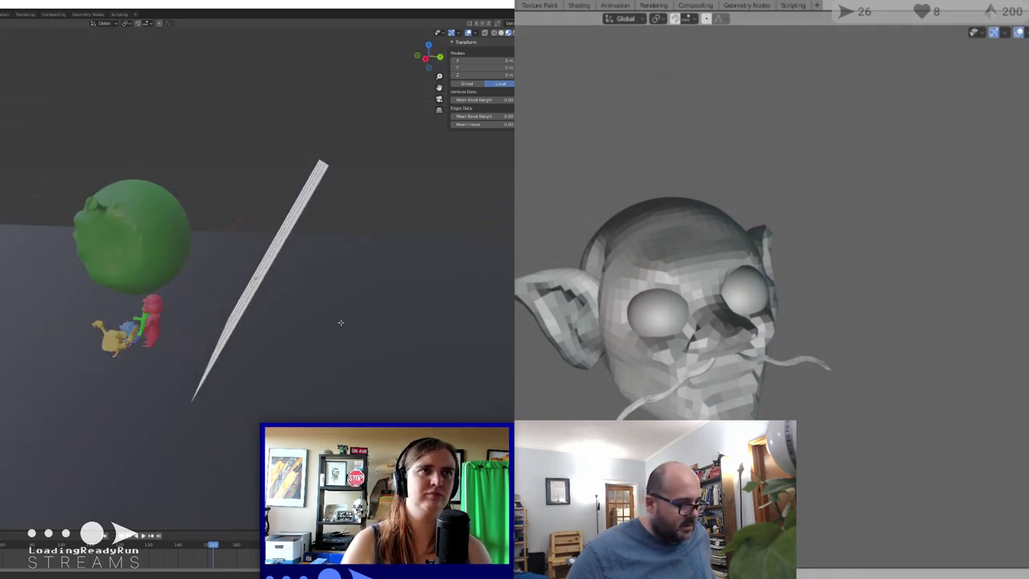
{"action": "key", "text": "g"}
{"action": "key", "text": "ctrl+Tab"}
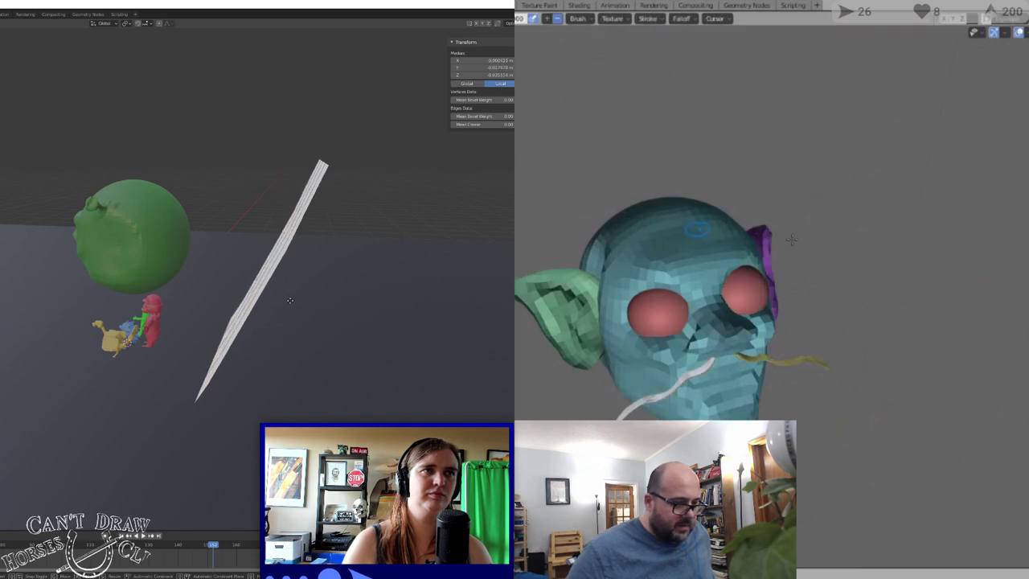
{"action": "middle_click_drag", "start_coordinate": [804, 238], "coordinate": [778, 241]}
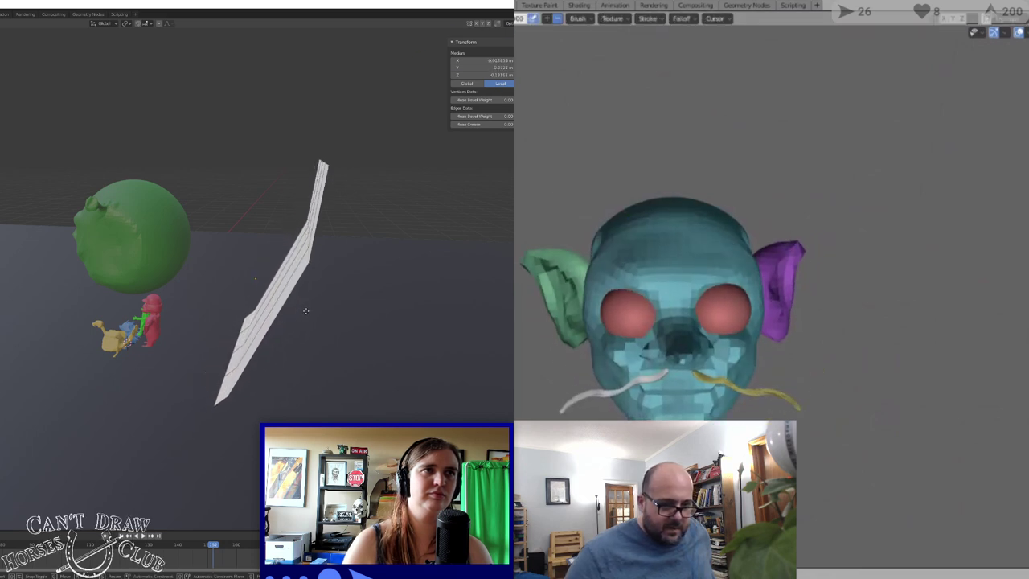
{"action": "left_click", "coordinate": [248, 232]}
{"action": "middle_click_drag", "start_coordinate": [249, 232], "coordinate": [346, 223]}
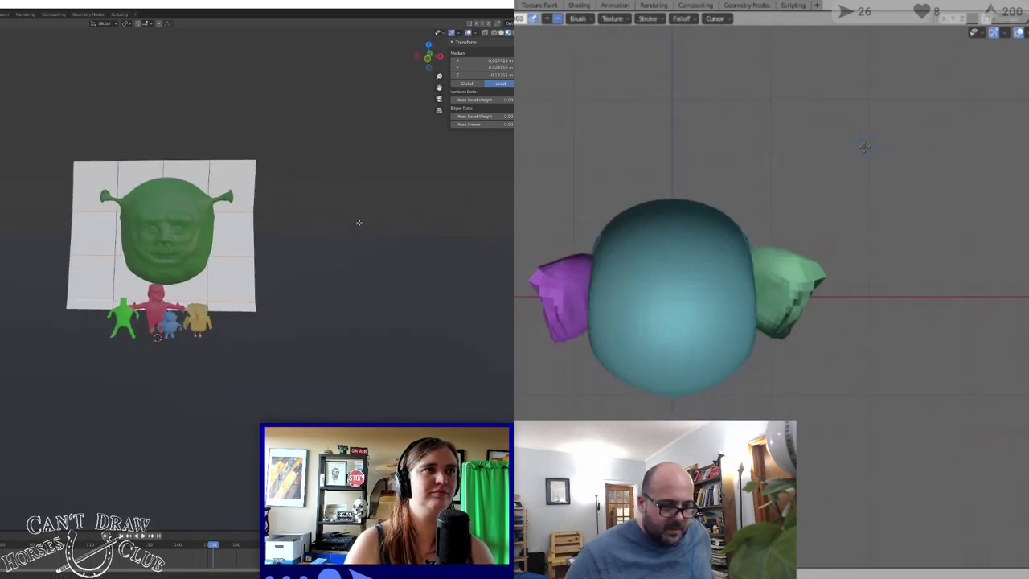
Leave Edit Mode and scale the bent backdrop up to about 75 m wide
{"action": "key", "text": "Tab"}
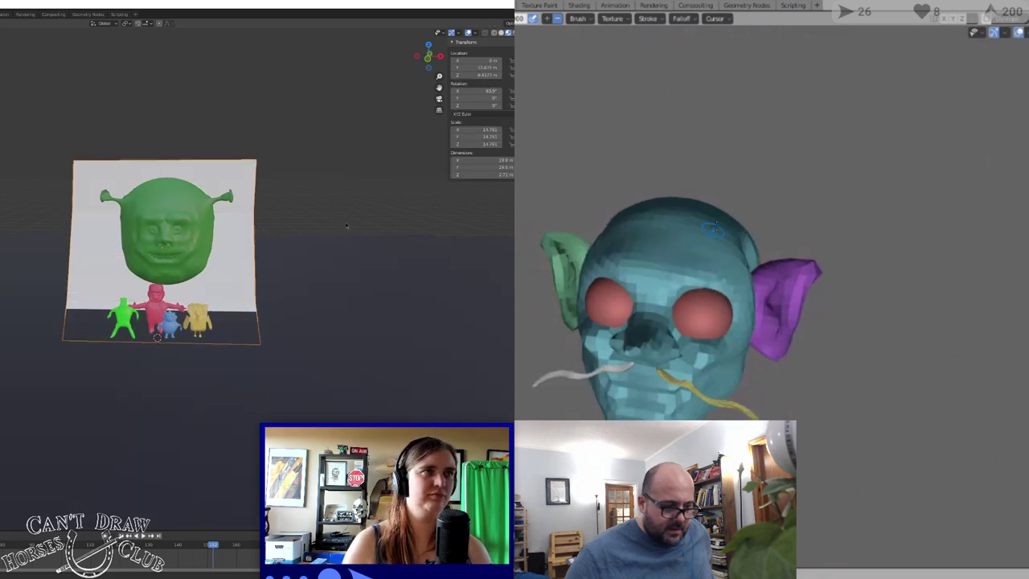
{"action": "scroll", "coordinate": [748, 183], "scroll_direction": "up", "scroll_amount": 2}
{"action": "key", "text": "s"}
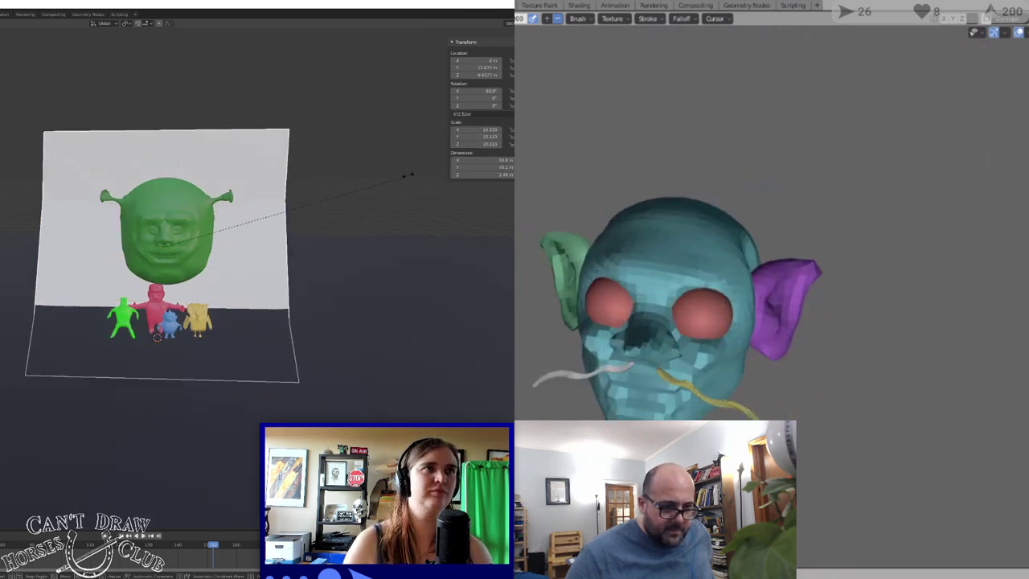
{"action": "key", "text": "KP_1"}
{"action": "left_click", "coordinate": [447, 164]}
{"action": "key", "text": "ctrl+KP_1"}
{"action": "key", "text": "KP_1"}
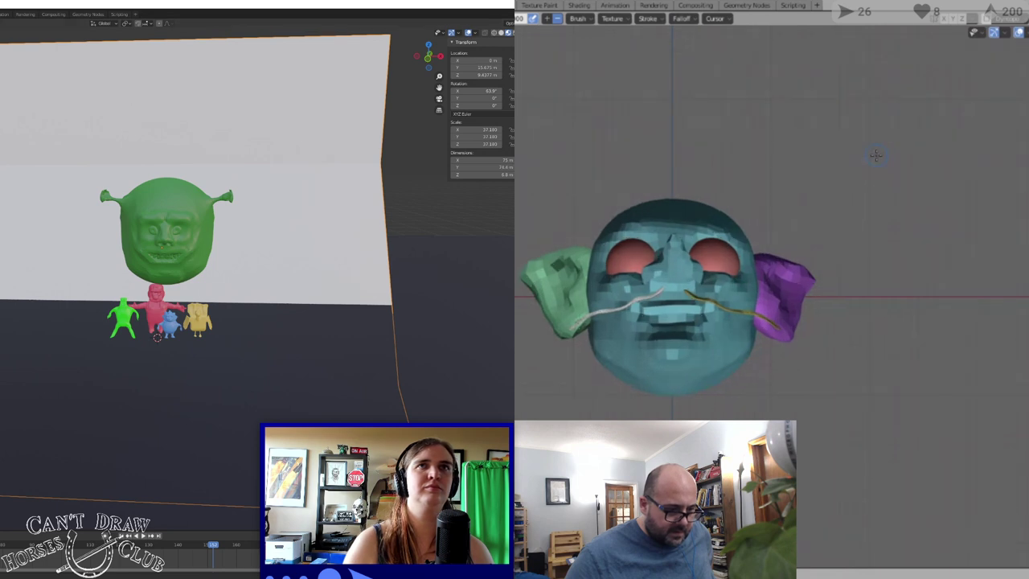
Raise the backdrop along Z to about 21.45 m and nudge it slightly sideways along X
{"action": "key", "text": "g"}
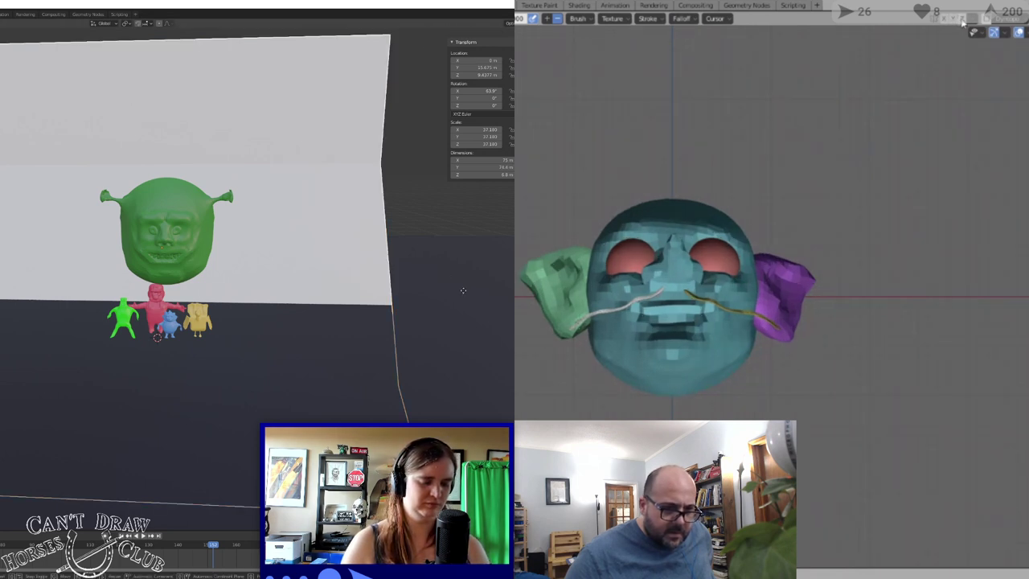
{"action": "key", "text": "z"}
{"action": "left_click", "coordinate": [472, 212]}
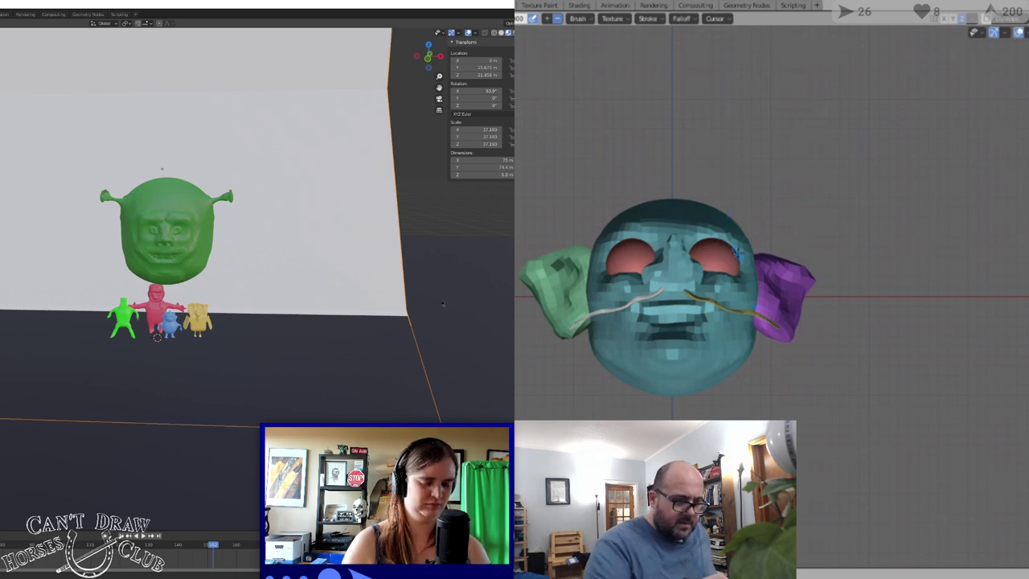
{"action": "key", "text": "g"}
{"action": "key", "text": "x"}
{"action": "key", "text": "ctrl+KP_1"}
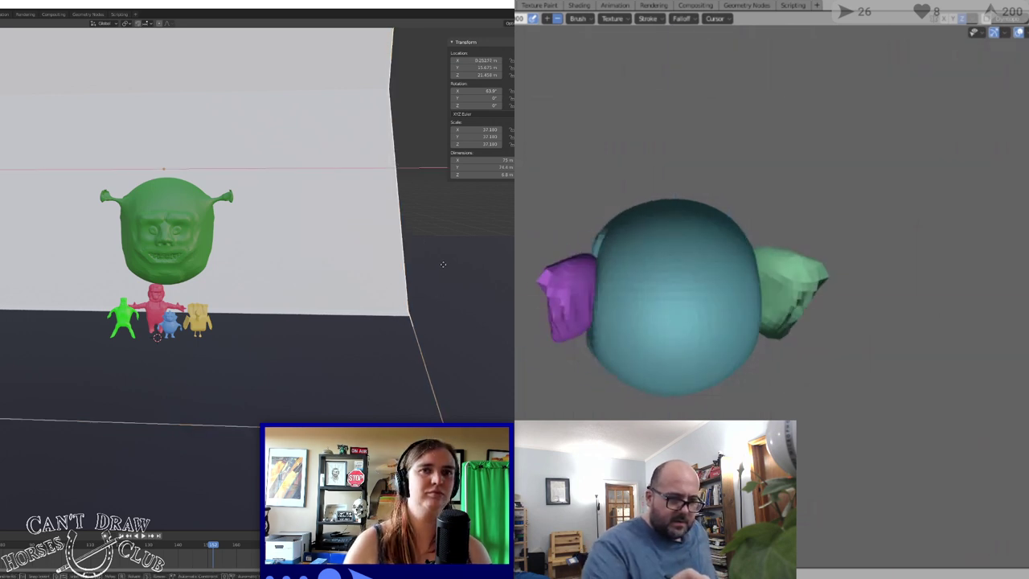
{"action": "left_click", "coordinate": [436, 263]}
Move the backdrop along Y farther back behind the giant ogre head
{"action": "key", "text": "ctrl+KP_3"}
{"action": "key", "text": "g"}
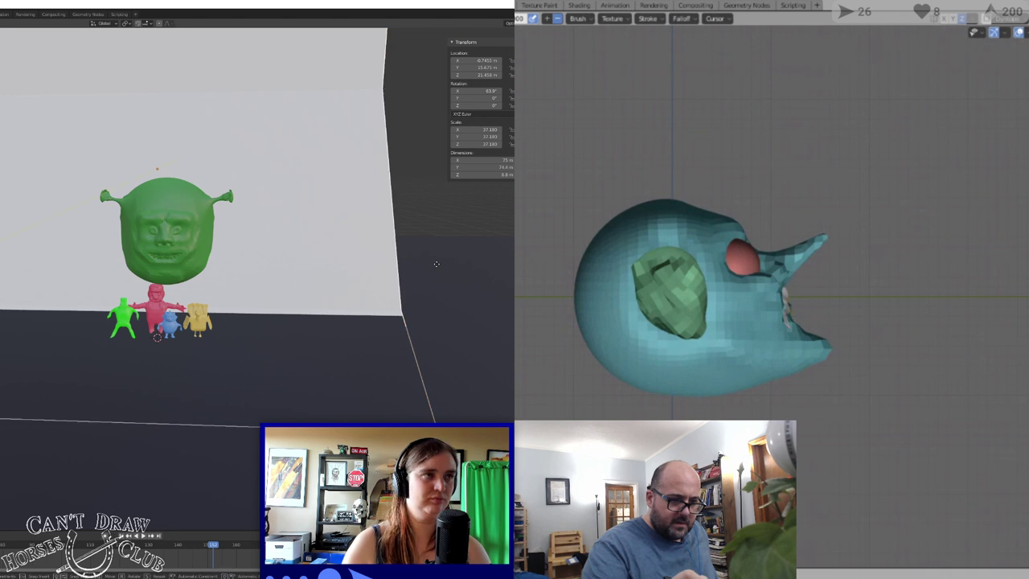
{"action": "key", "text": "y"}
{"action": "middle_click_drag", "start_coordinate": [1027, 101], "coordinate": [1003, 123]}
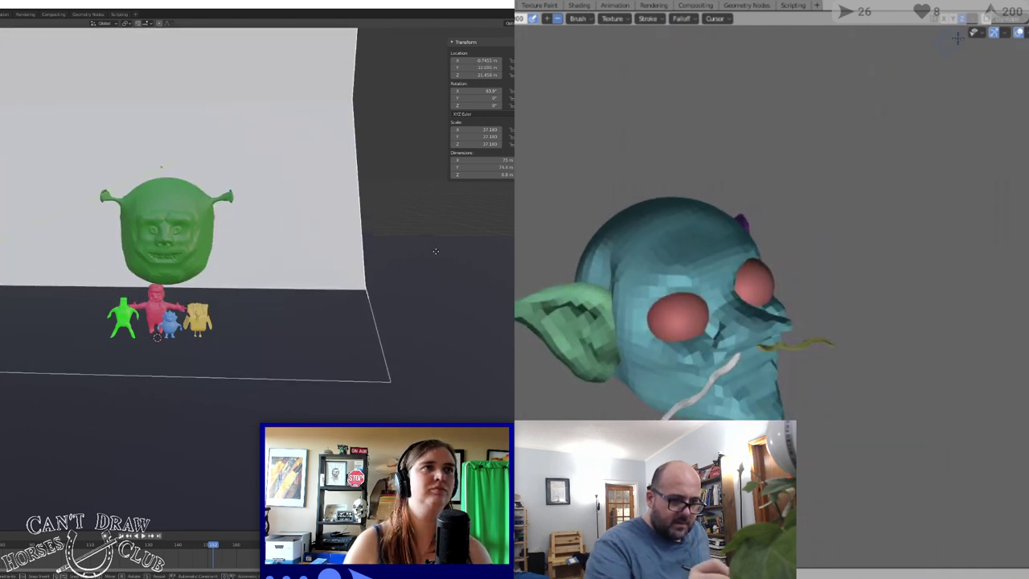
{"action": "left_click", "coordinate": [435, 252]}
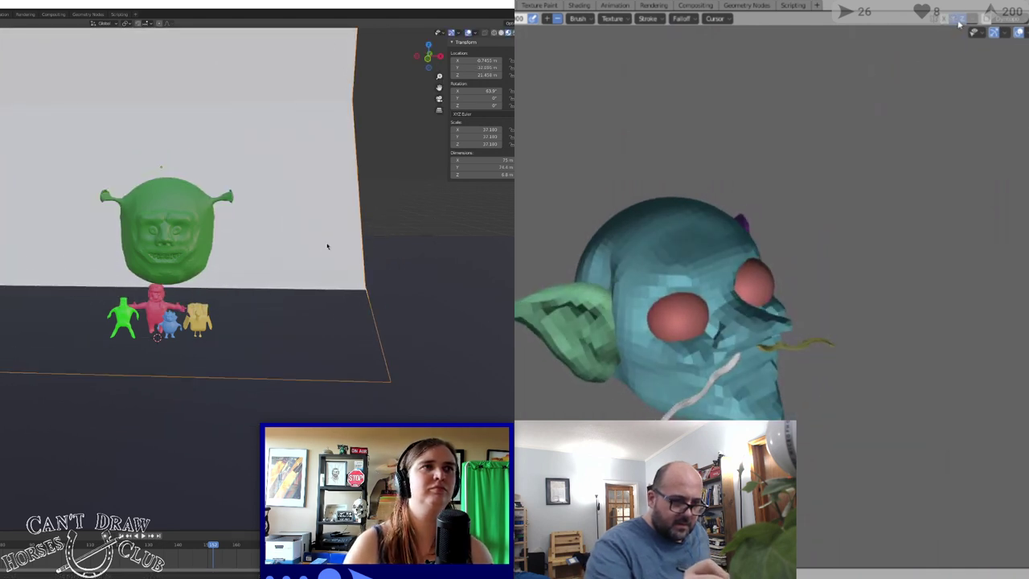
Scale the backdrop along X only by a factor of 20 so it spans the whole background
{"action": "scroll", "coordinate": [329, 246], "scroll_direction": "up", "scroll_amount": 3}
{"action": "scroll", "coordinate": [354, 208], "scroll_direction": "up", "scroll_amount": 4}
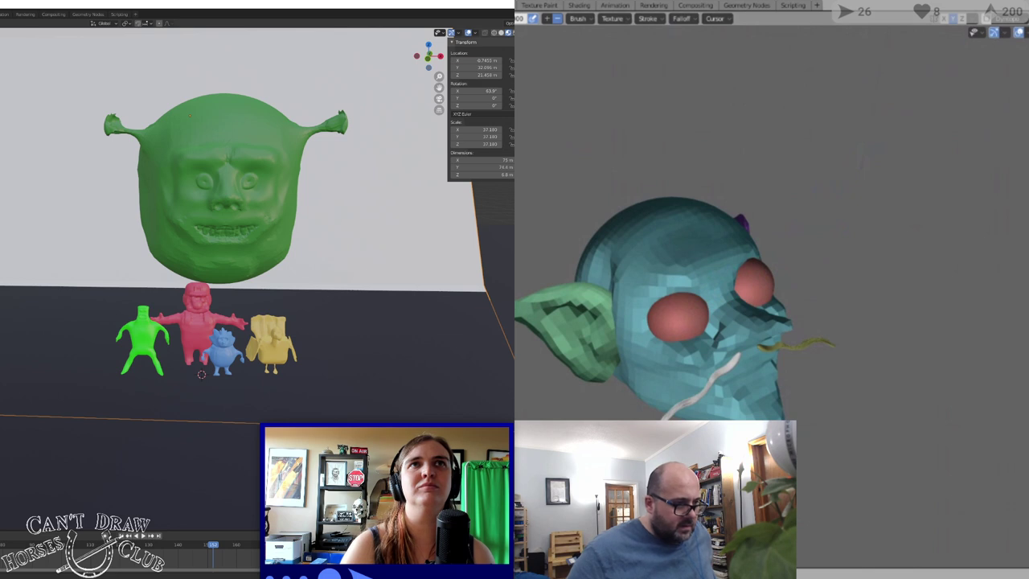
{"action": "left_click", "coordinate": [633, 245]}
{"action": "key", "text": "s"}
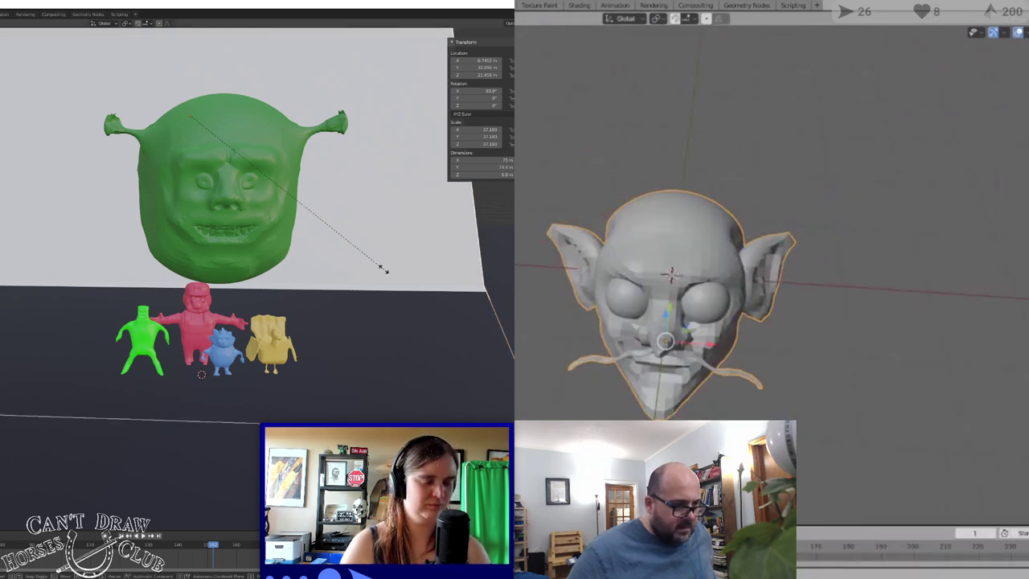
{"action": "key", "text": "ctrl+Page_Down"}
{"action": "key", "text": "x"}
{"action": "key", "text": "2"}
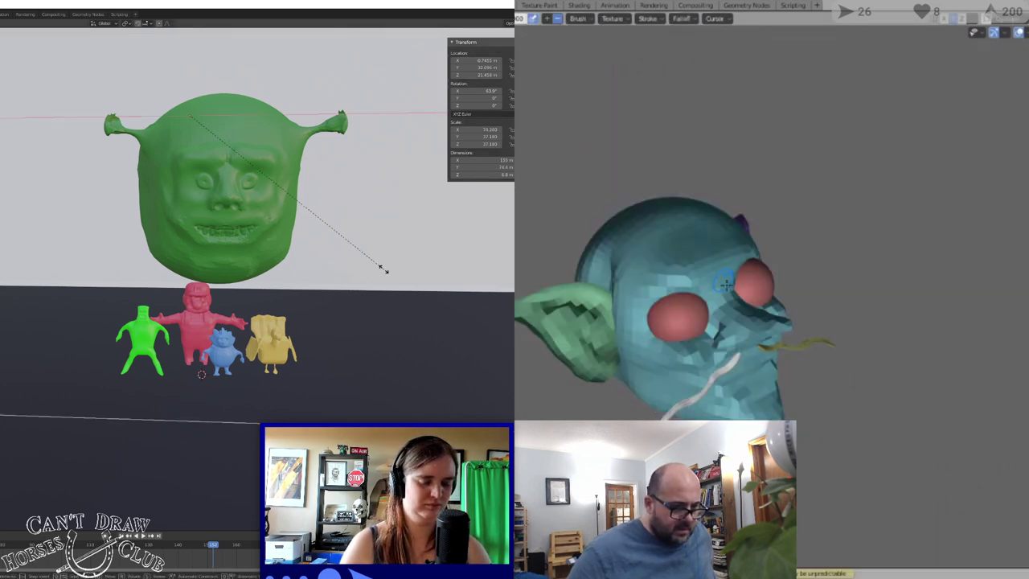
{"action": "key", "text": "Return"}
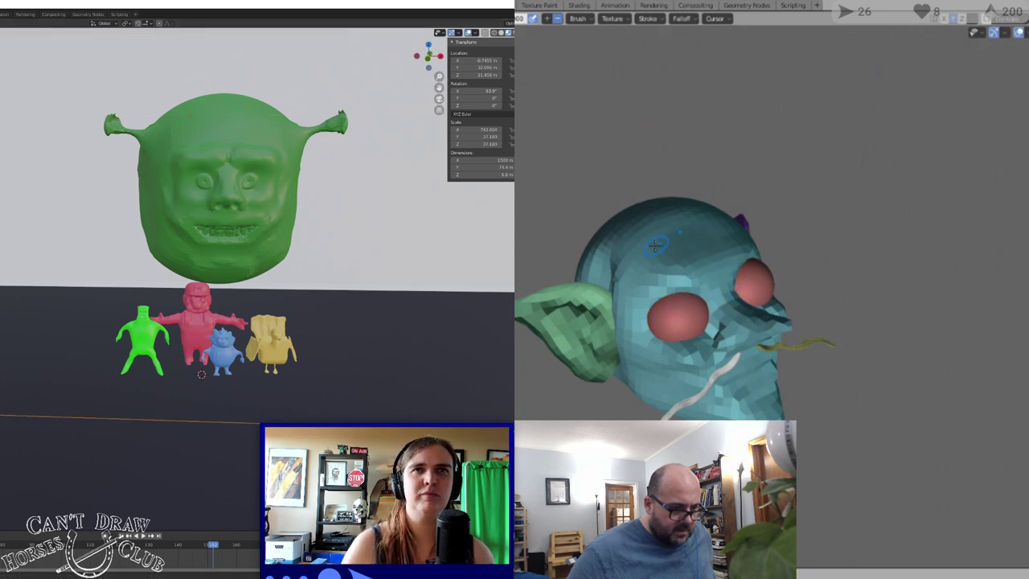
Turn off Y mirroring and turn on X mirroring for sculpting the joined head
{"action": "left_click", "coordinate": [953, 20]}
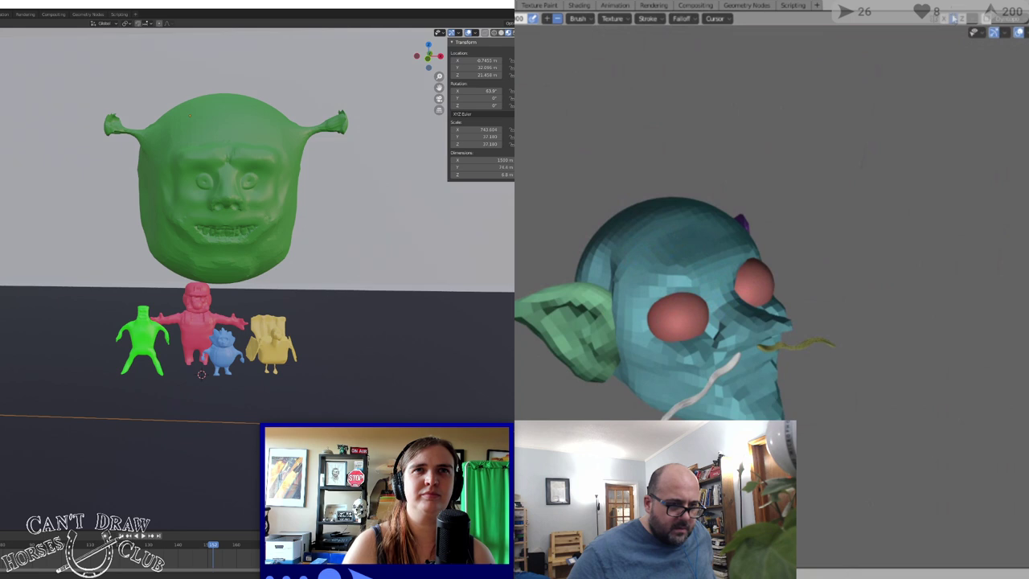
{"action": "left_click", "coordinate": [946, 21]}
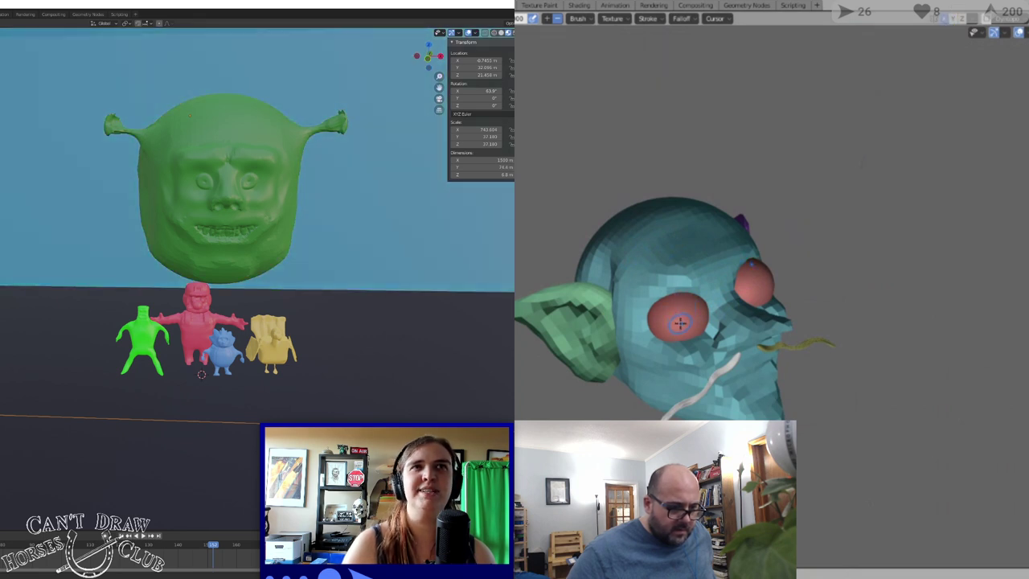
{"action": "middle_click_drag", "start_coordinate": [758, 286], "coordinate": [720, 289]}
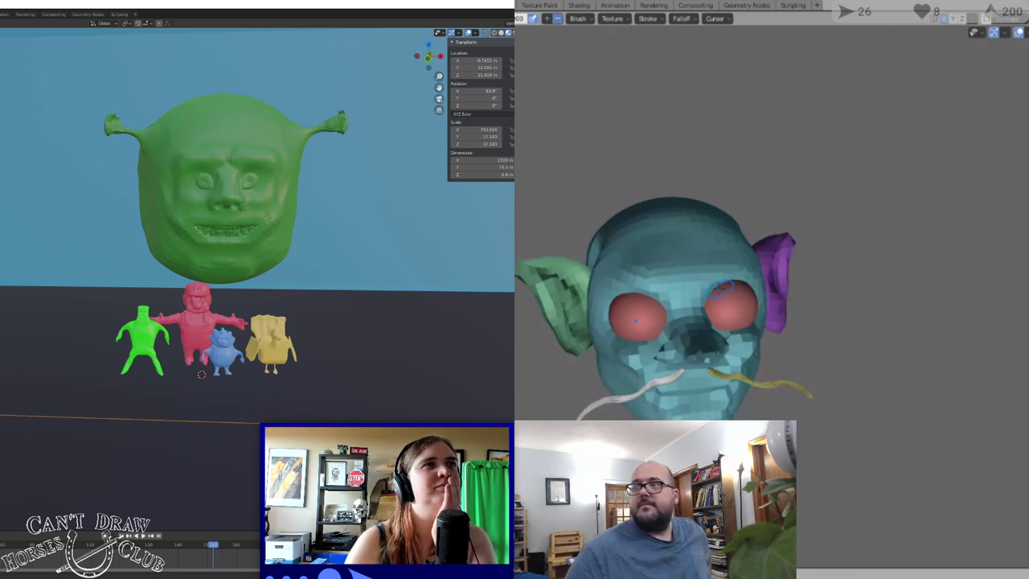
{"action": "scroll", "coordinate": [790, 302], "scroll_direction": "up", "scroll_amount": 2}
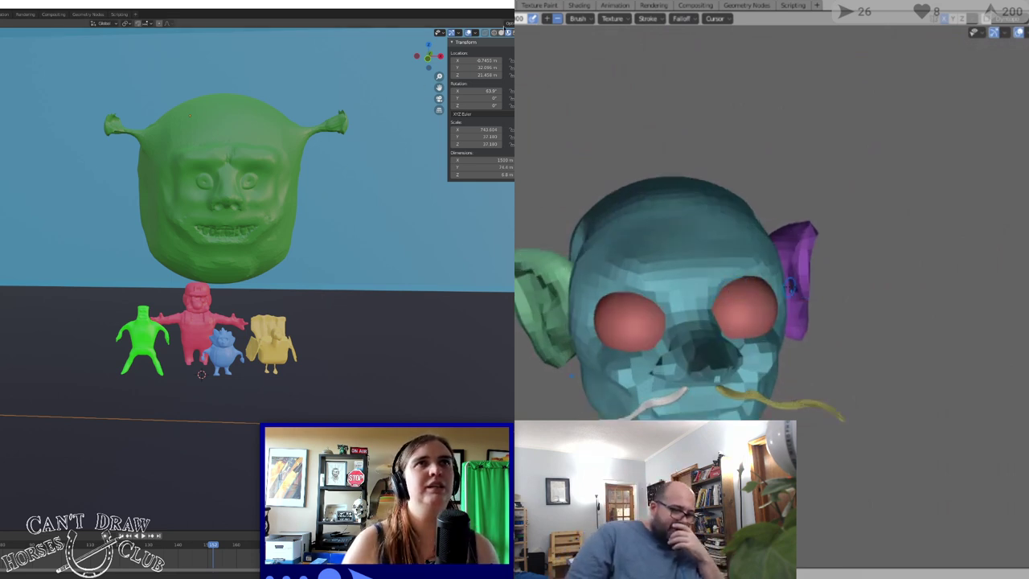
{"action": "scroll", "coordinate": [790, 302], "scroll_direction": "up", "scroll_amount": 1}
{"action": "scroll", "coordinate": [792, 297], "scroll_direction": "down", "scroll_amount": 1}
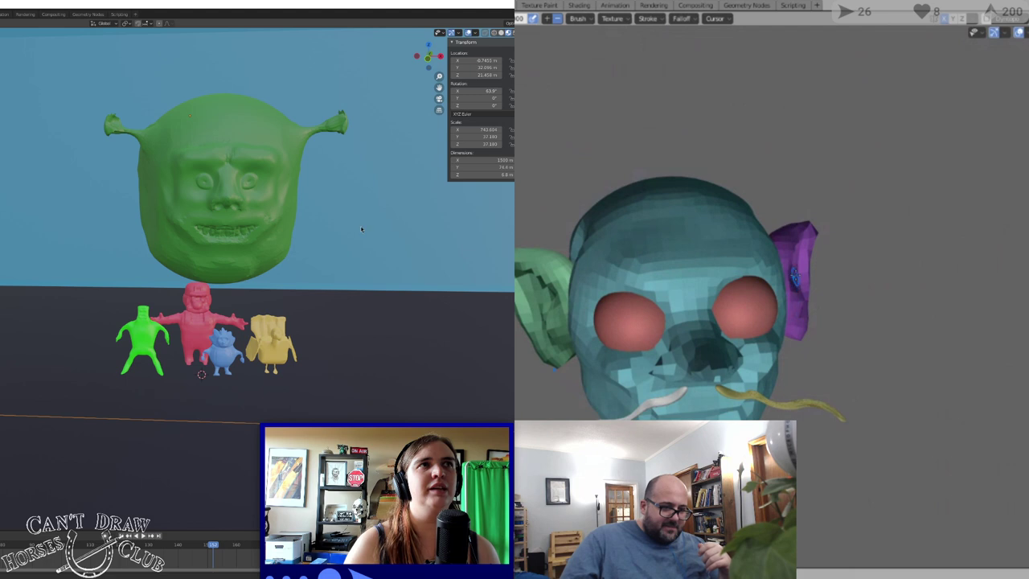
Check the sculpt symmetry settings for the joined head, and select the giant ogre head in the character scene
{"action": "left_click", "coordinate": [973, 21]}
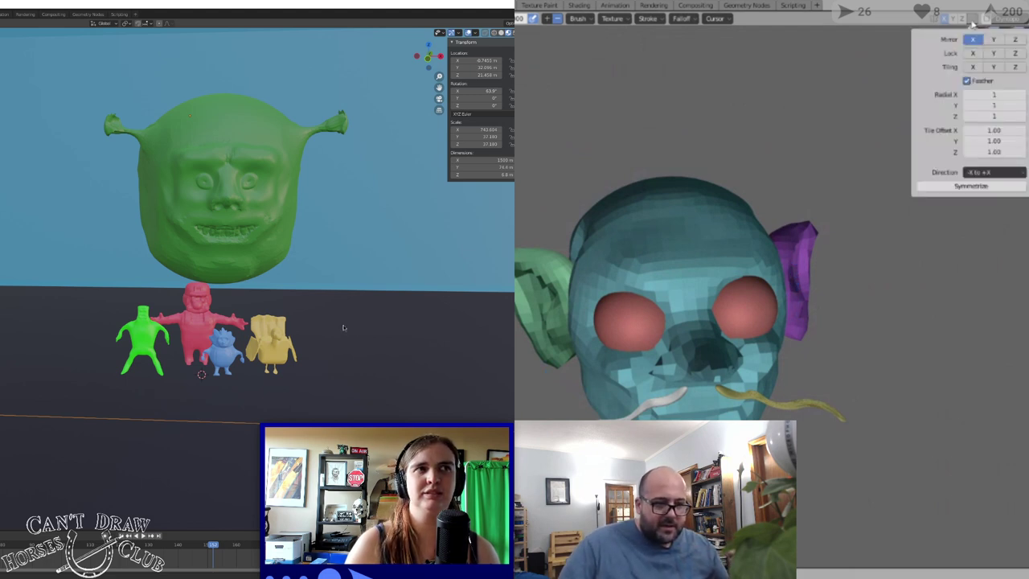
{"action": "left_click", "coordinate": [343, 328]}
{"action": "left_click", "coordinate": [248, 183]}
{"action": "left_click", "coordinate": [972, 24]}
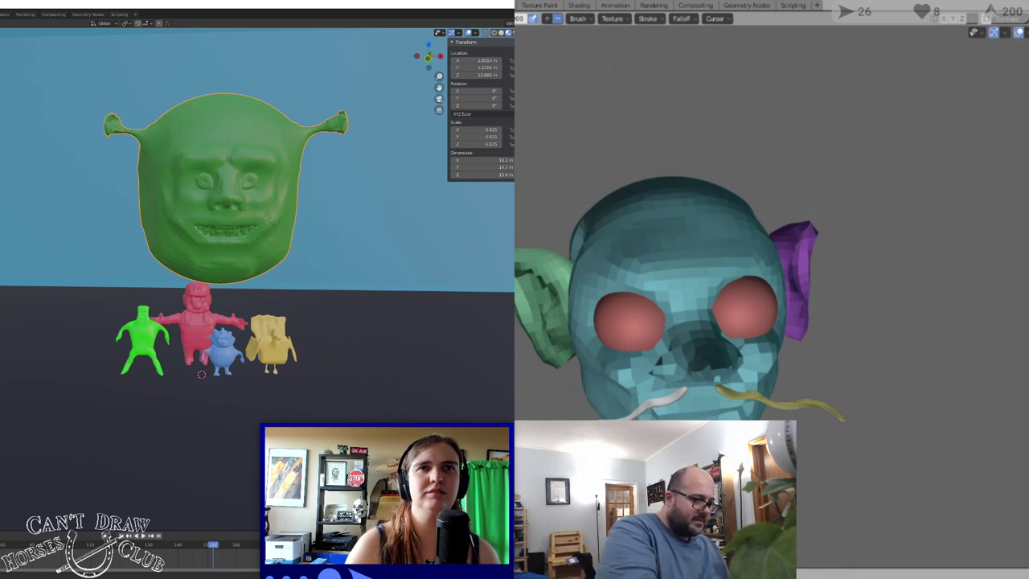
{"action": "key", "text": "x"}
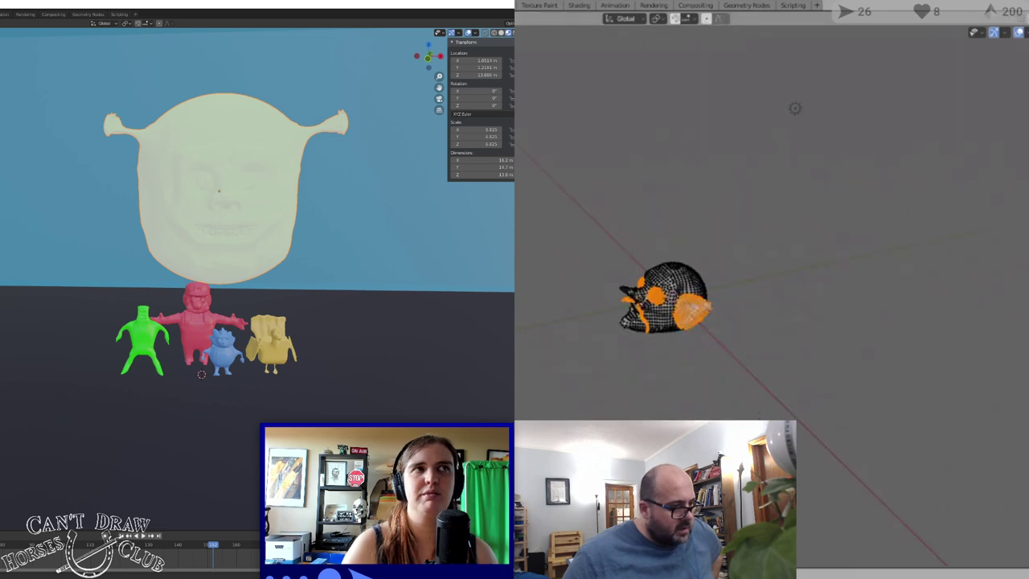
Return the joined head to Object Mode and examine its face, eyes, ears and moustache from several angles
{"action": "scroll", "coordinate": [659, 315], "scroll_direction": "up", "scroll_amount": 2}
{"action": "scroll", "coordinate": [660, 311], "scroll_direction": "up", "scroll_amount": 3}
{"action": "middle_click_drag", "start_coordinate": [661, 311], "coordinate": [743, 332]}
{"action": "middle_click_drag", "start_coordinate": [709, 298], "coordinate": [701, 265]}
{"action": "key", "text": "Tab"}
{"action": "key", "text": "KP_1"}
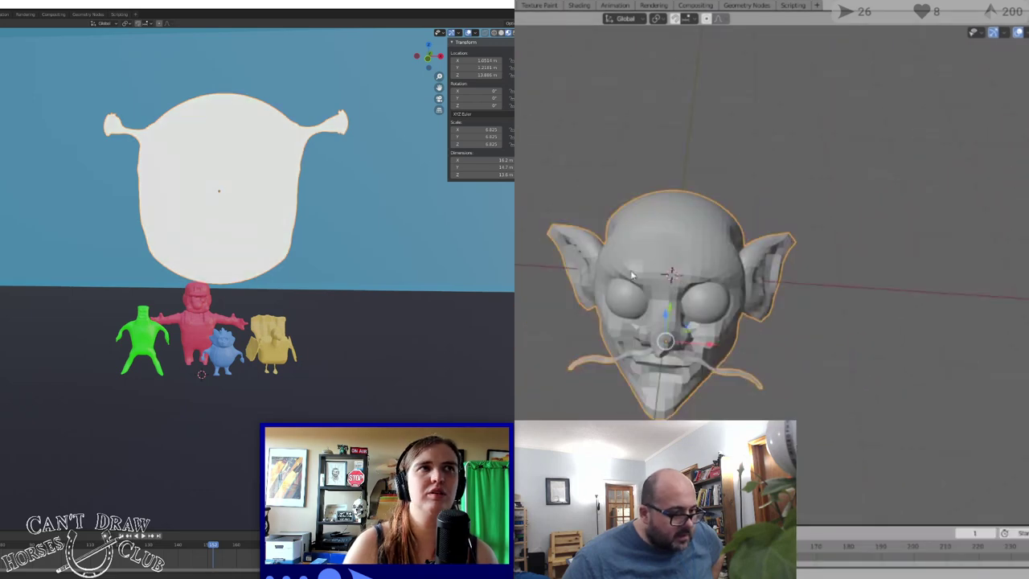
{"action": "scroll", "coordinate": [642, 288], "scroll_direction": "up", "scroll_amount": 3}
{"action": "scroll", "coordinate": [642, 288], "scroll_direction": "down", "scroll_amount": 1}
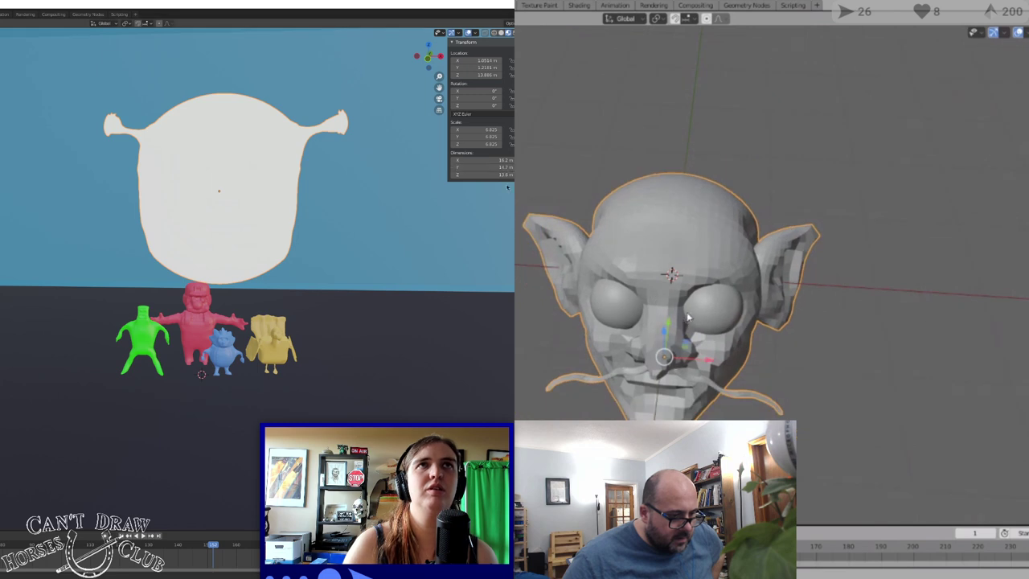
{"action": "middle_click_drag", "start_coordinate": [686, 312], "coordinate": [701, 284]}
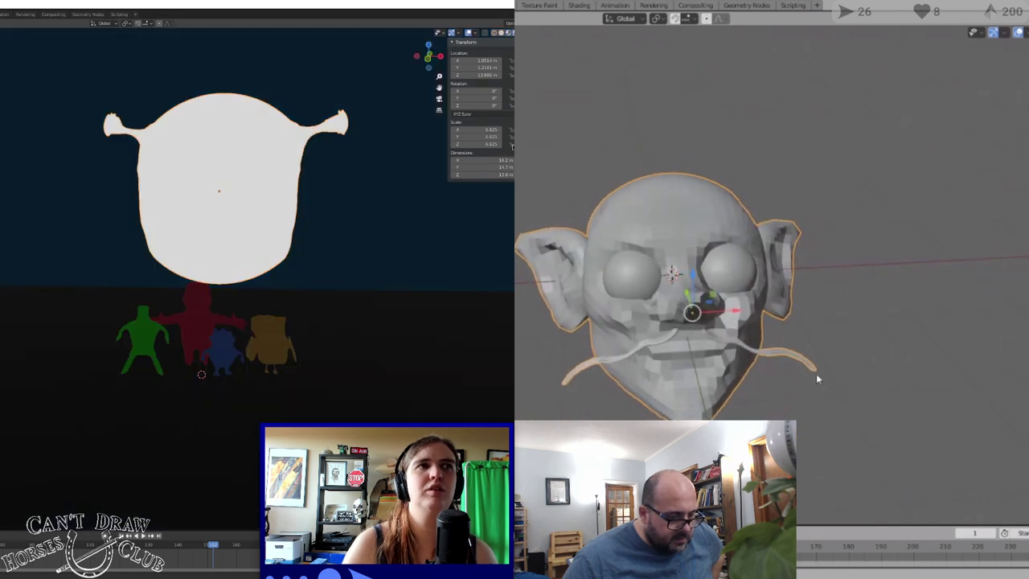
{"action": "middle_click_drag", "start_coordinate": [817, 373], "coordinate": [796, 353]}
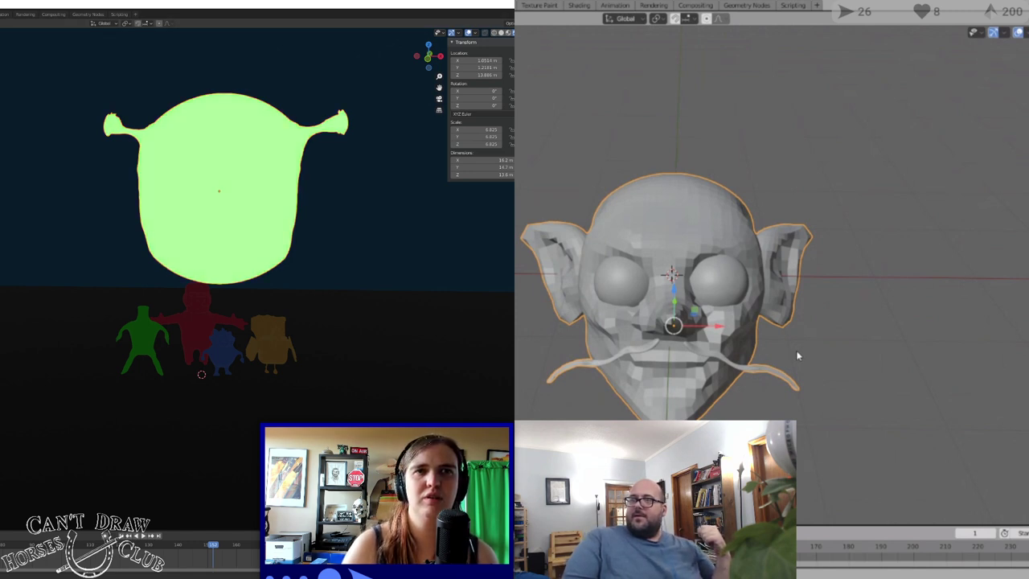
{"action": "middle_click_drag", "start_coordinate": [797, 355], "coordinate": [590, 268]}
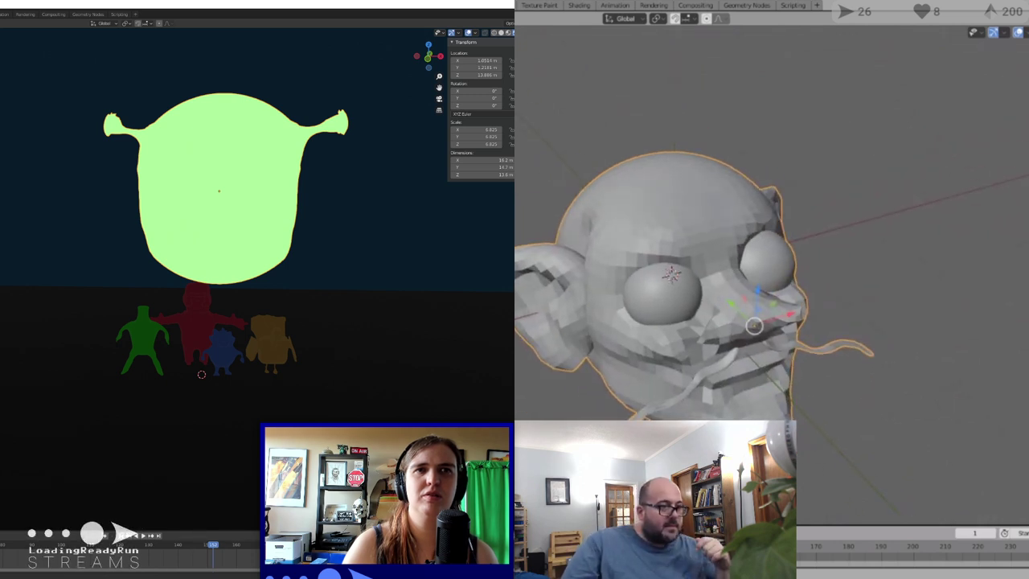
{"action": "left_click", "coordinate": [460, 4]}
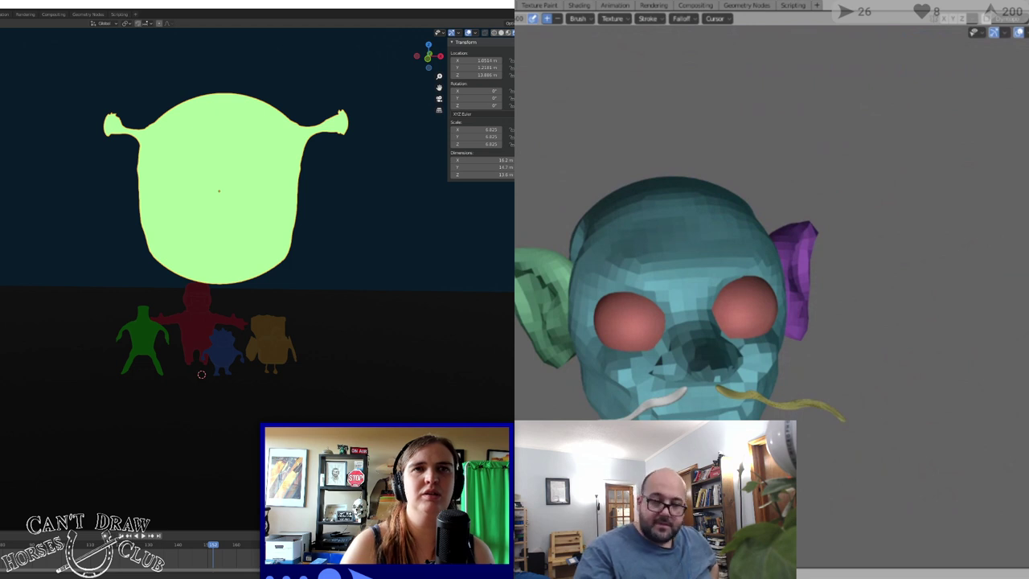
{"action": "mouse_move", "coordinate": [304, 263]}
{"action": "middle_mouse_down"}
{"action": "mouse_move", "coordinate": [365, 276]}
{"action": "mouse_move", "coordinate": [421, 253]}
{"action": "mouse_move", "coordinate": [304, 259]}
{"action": "middle_mouse_up"}
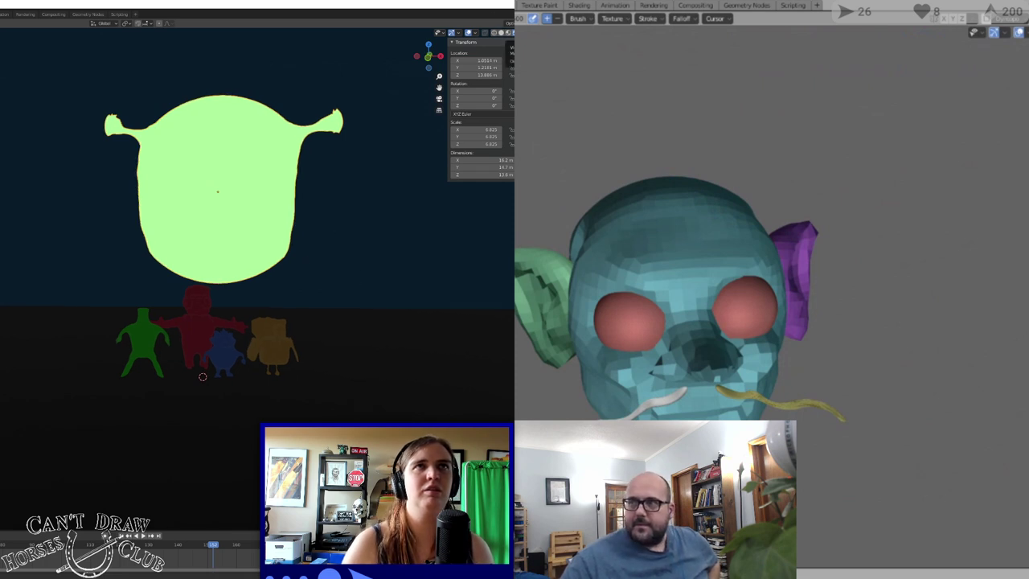
Check the Rendering workspace for the character scene, and return to the Layout workspace
{"action": "left_click", "coordinate": [514, 33]}
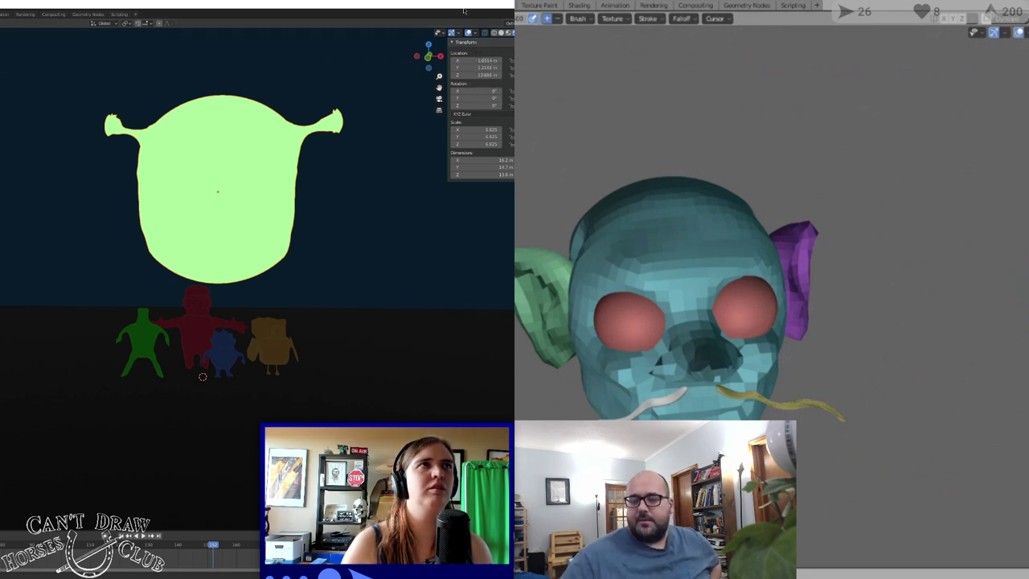
{"action": "left_click", "coordinate": [25, 14]}
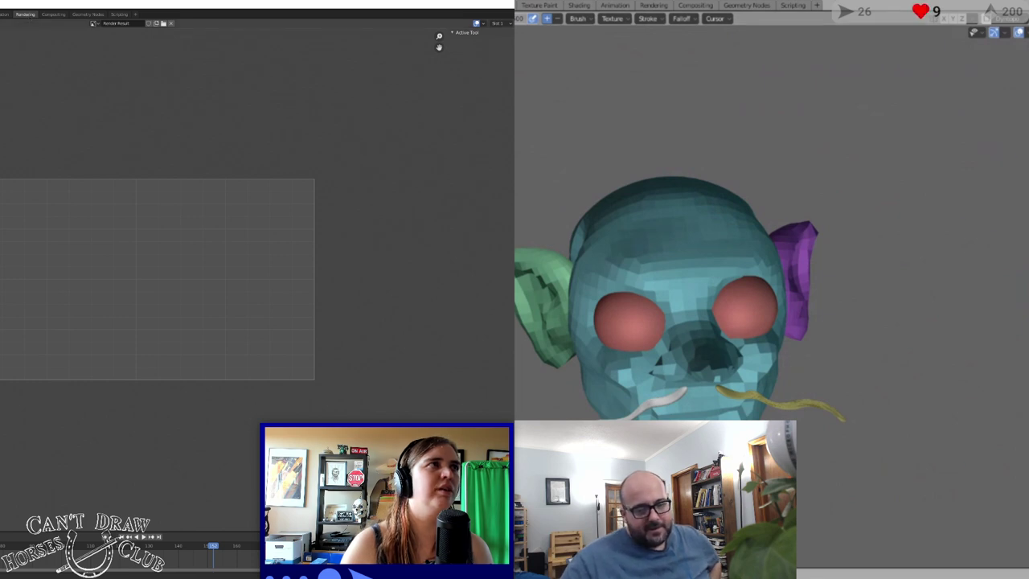
{"action": "left_click", "coordinate": [0, 15]}
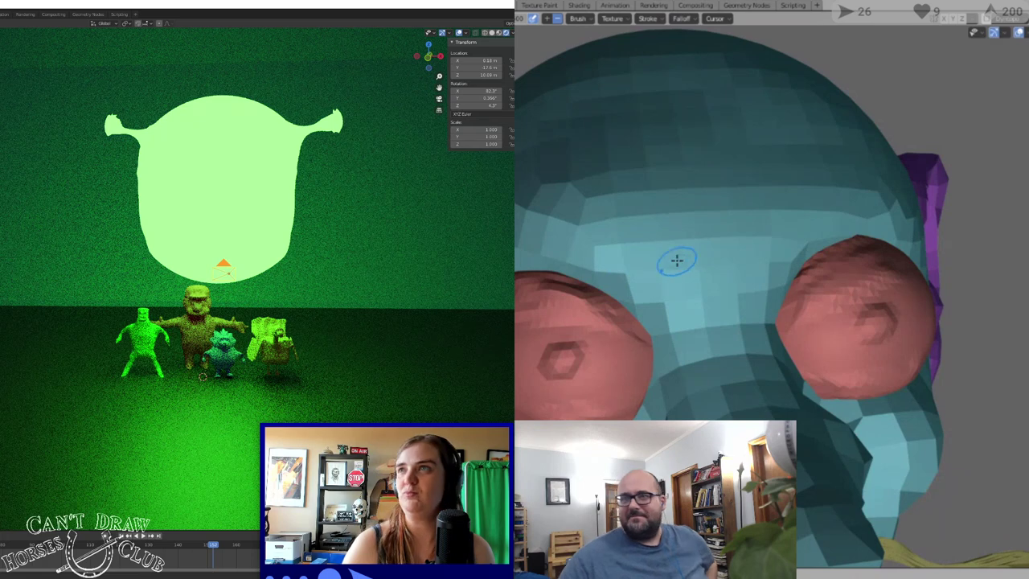
Try sculpting lid creases on the upper and lower parts of both eyeballs, and undo the strokes
{"action": "scroll", "coordinate": [592, 276], "scroll_direction": "down", "scroll_amount": 2}
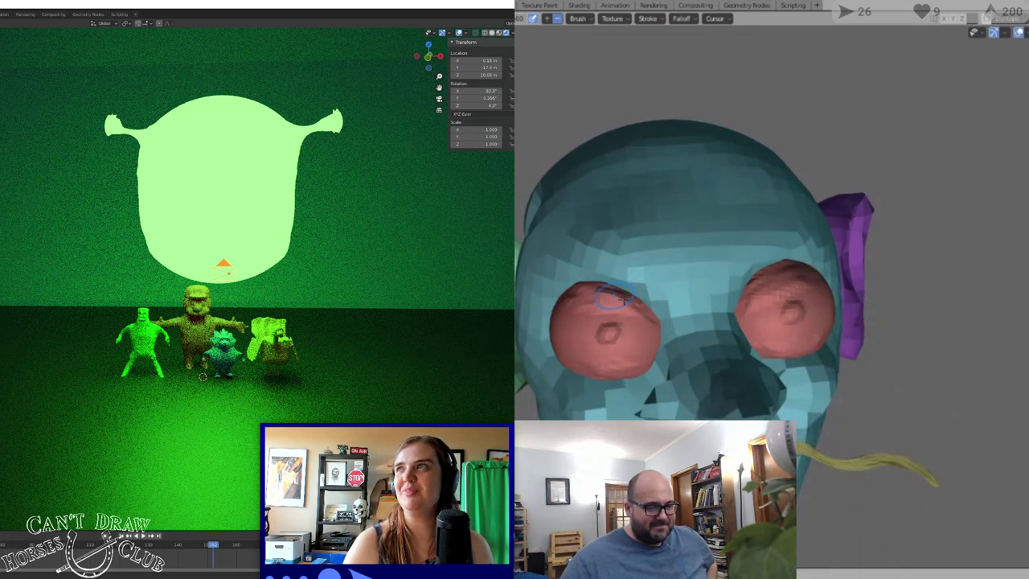
{"action": "middle_click_drag", "start_coordinate": [623, 299], "coordinate": [608, 300]}
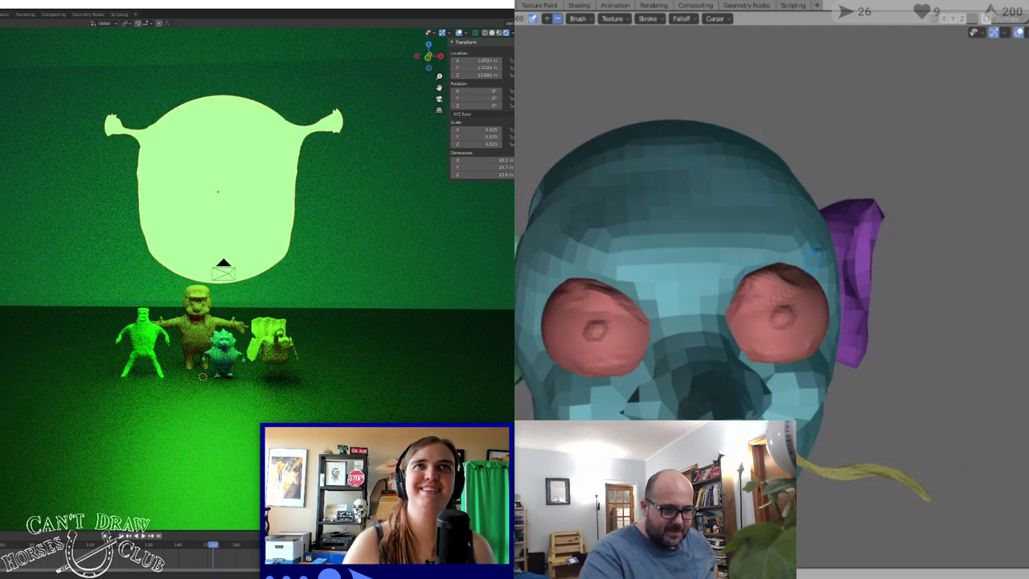
{"action": "mouse_move", "coordinate": [676, 275]}
{"action": "middle_mouse_down"}
{"action": "mouse_move", "coordinate": [635, 269]}
{"action": "mouse_move", "coordinate": [682, 279]}
{"action": "middle_mouse_up"}
{"action": "scroll", "coordinate": [683, 279], "scroll_direction": "up", "scroll_amount": 2}
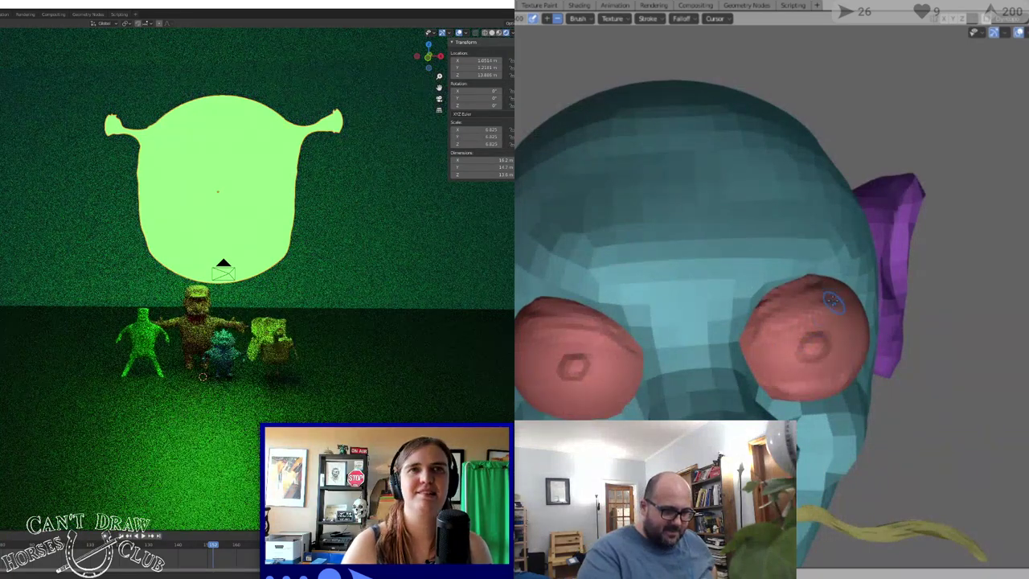
{"action": "key", "text": "ctrl+z"}
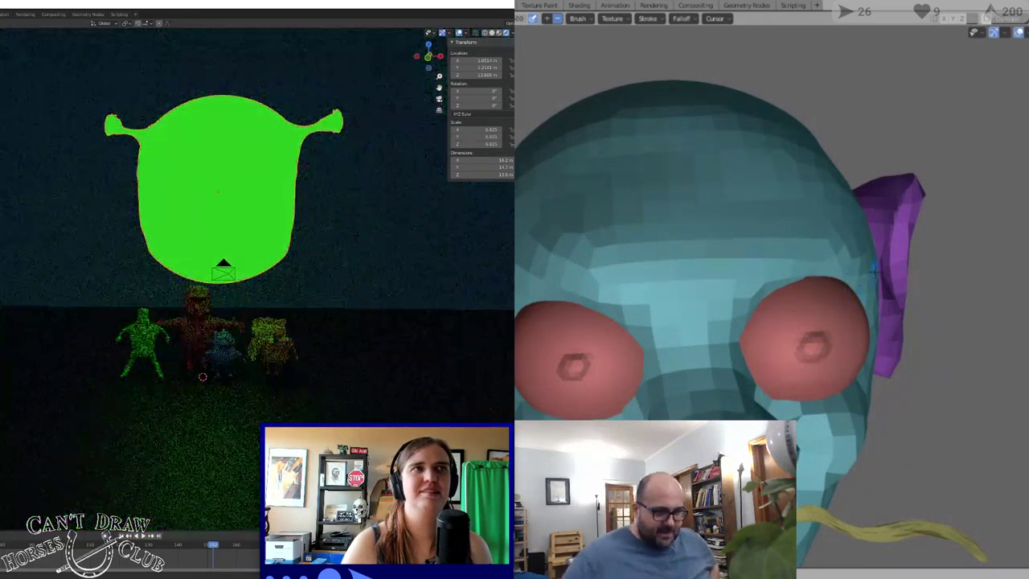
{"action": "mouse_move", "coordinate": [840, 297]}
{"action": "middle_mouse_down"}
{"action": "mouse_move", "coordinate": [841, 265]}
{"action": "mouse_move", "coordinate": [836, 281]}
{"action": "middle_mouse_up"}
{"action": "mouse_move", "coordinate": [860, 237]}
{"action": "middle_mouse_down"}
{"action": "mouse_move", "coordinate": [780, 238]}
{"action": "mouse_move", "coordinate": [848, 249]}
{"action": "mouse_move", "coordinate": [868, 235]}
{"action": "mouse_move", "coordinate": [871, 254]}
{"action": "middle_mouse_up"}
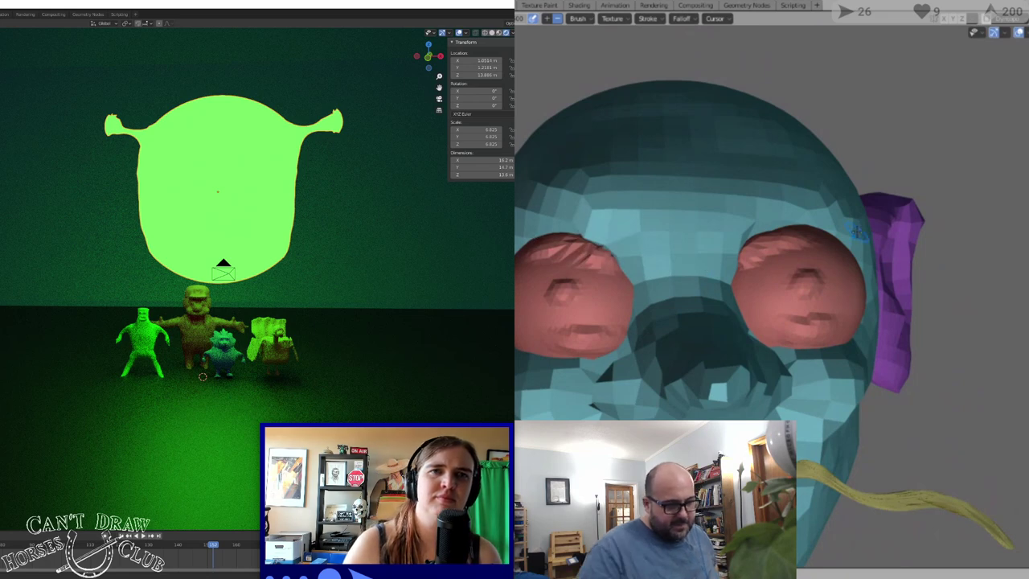
{"action": "scroll", "coordinate": [852, 242], "scroll_direction": "down", "scroll_amount": 3}
{"action": "mouse_move", "coordinate": [849, 247]}
{"action": "middle_mouse_down"}
{"action": "mouse_move", "coordinate": [839, 280]}
{"action": "mouse_move", "coordinate": [811, 271]}
{"action": "mouse_move", "coordinate": [854, 271]}
{"action": "mouse_move", "coordinate": [836, 264]}
{"action": "middle_mouse_up"}
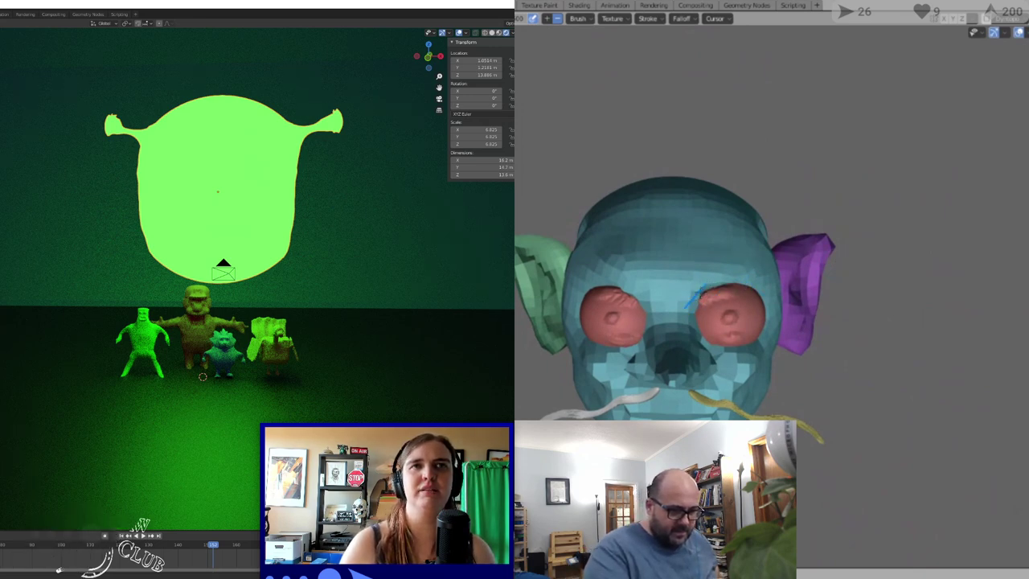
{"action": "mouse_move", "coordinate": [697, 293]}
{"action": "middle_mouse_down"}
{"action": "mouse_move", "coordinate": [684, 294]}
{"action": "mouse_move", "coordinate": [746, 332]}
{"action": "mouse_move", "coordinate": [741, 348]}
{"action": "mouse_move", "coordinate": [686, 277]}
{"action": "mouse_move", "coordinate": [754, 320]}
{"action": "middle_mouse_up"}
Move the plane from the scene origin to just above the giant ogre head and make it emit white light
{"action": "left_click", "coordinate": [203, 376]}
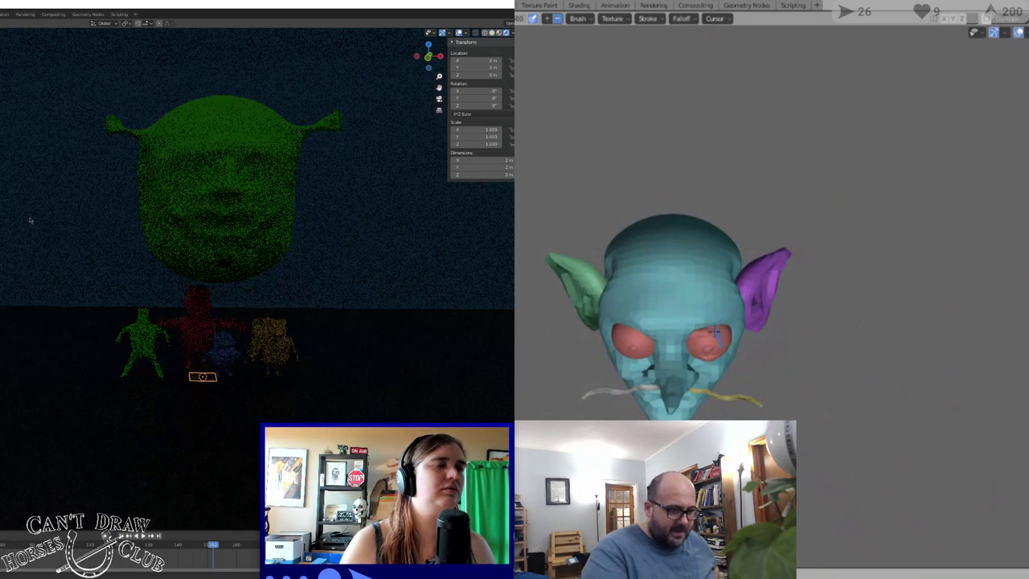
{"action": "key", "text": "g"}
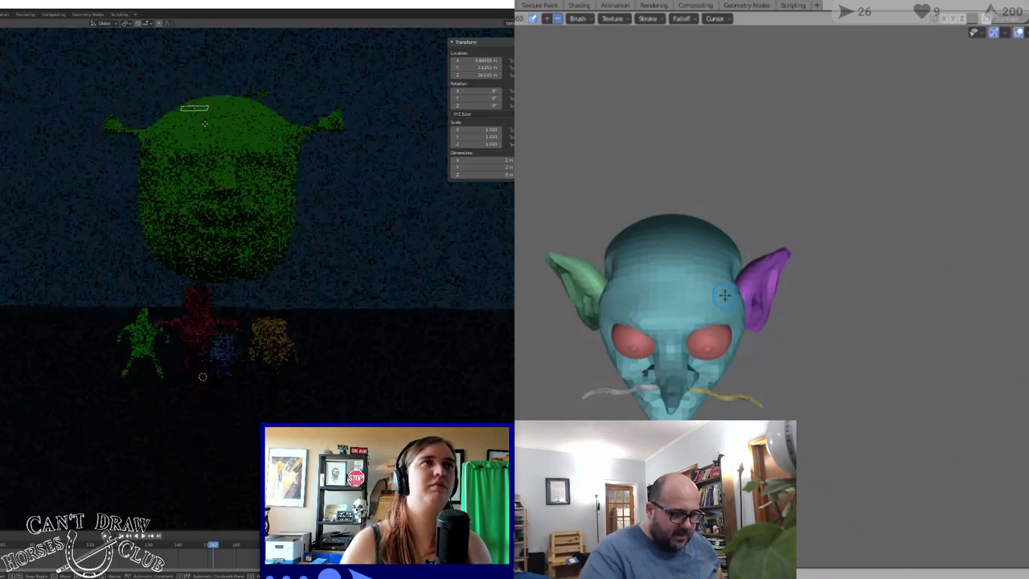
{"action": "left_click", "coordinate": [236, 103]}
{"action": "mouse_move", "coordinate": [724, 303]}
{"action": "middle_mouse_down"}
{"action": "mouse_move", "coordinate": [723, 245]}
{"action": "mouse_move", "coordinate": [748, 241]}
{"action": "mouse_move", "coordinate": [677, 260]}
{"action": "mouse_move", "coordinate": [647, 250]}
{"action": "mouse_move", "coordinate": [720, 258]}
{"action": "middle_mouse_up"}
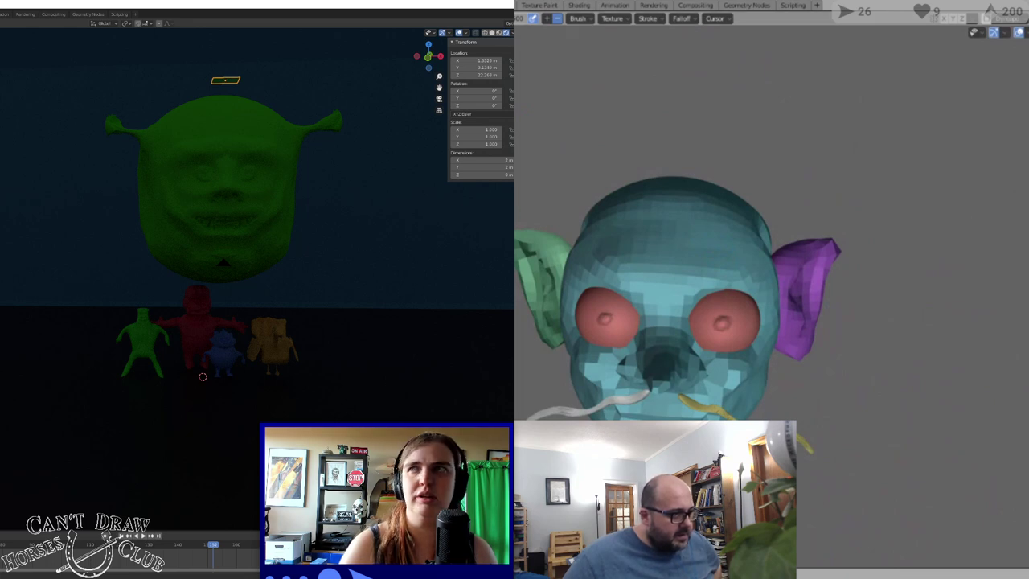
{"action": "mouse_move", "coordinate": [804, 245]}
{"action": "middle_mouse_down"}
{"action": "mouse_move", "coordinate": [806, 289]}
{"action": "mouse_move", "coordinate": [703, 291]}
{"action": "middle_mouse_up"}
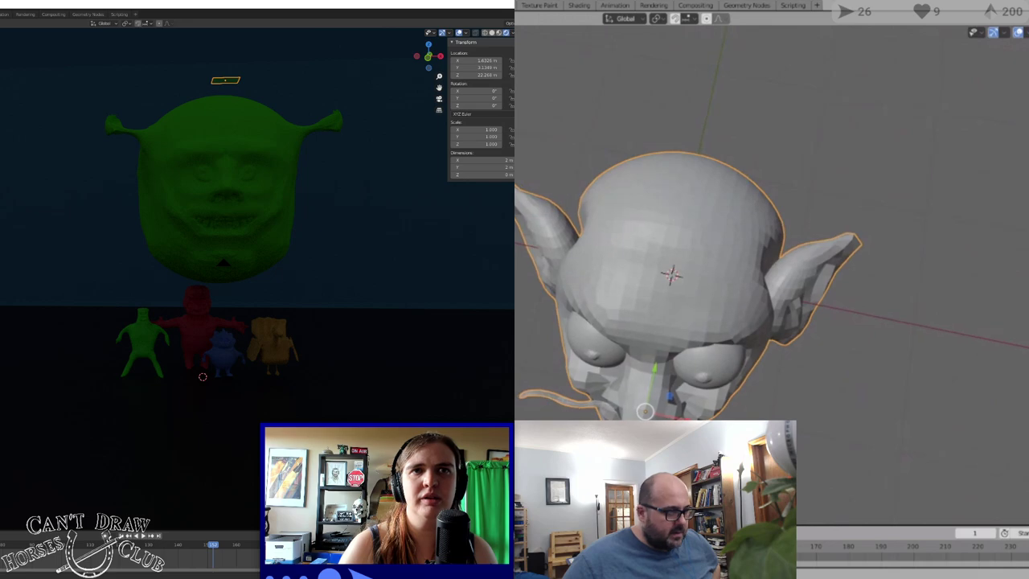
{"action": "key", "text": "z"}
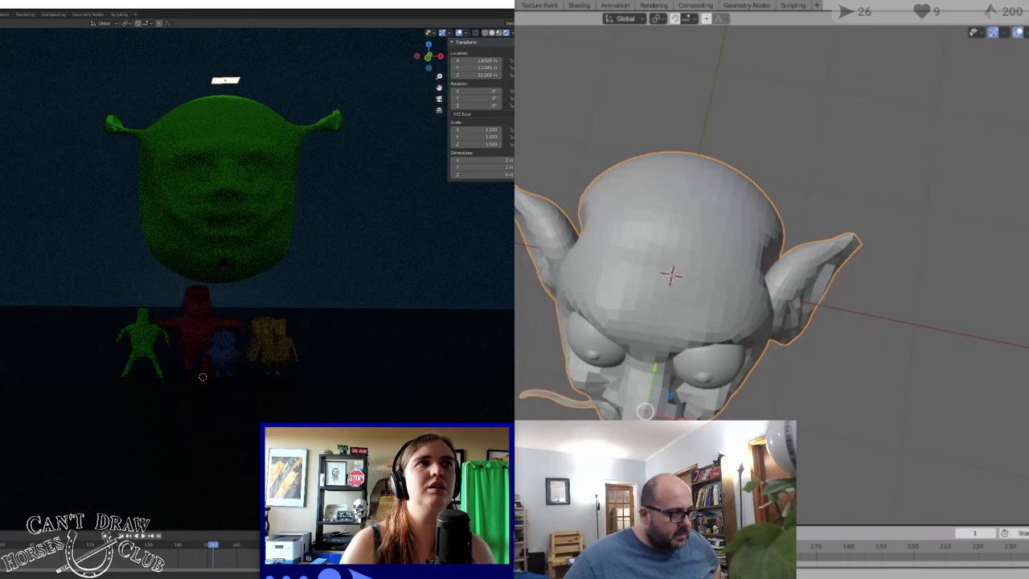
Add a torus to the moustached head, raise it to the crown and tilt it like a hat brim
{"action": "left_click", "coordinate": [519, 121]}
{"action": "middle_click_drag", "start_coordinate": [734, 183], "coordinate": [681, 117]}
{"action": "middle_click_drag", "start_coordinate": [671, 273], "coordinate": [843, 168]}
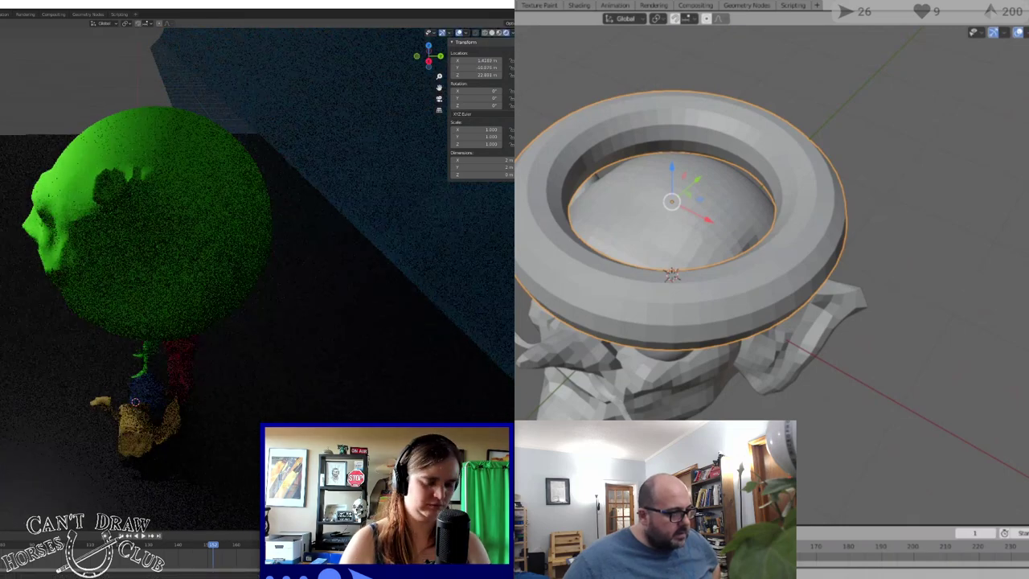
{"action": "middle_click_drag", "start_coordinate": [753, 152], "coordinate": [675, 134]}
{"action": "left_click_drag", "start_coordinate": [674, 135], "coordinate": [666, 104]}
{"action": "mouse_move", "coordinate": [701, 144]}
{"action": "left_mouse_down"}
{"action": "mouse_move", "coordinate": [728, 152]}
{"action": "mouse_move", "coordinate": [702, 151]}
{"action": "left_mouse_up"}
{"action": "middle_click_drag", "start_coordinate": [703, 151], "coordinate": [799, 171]}
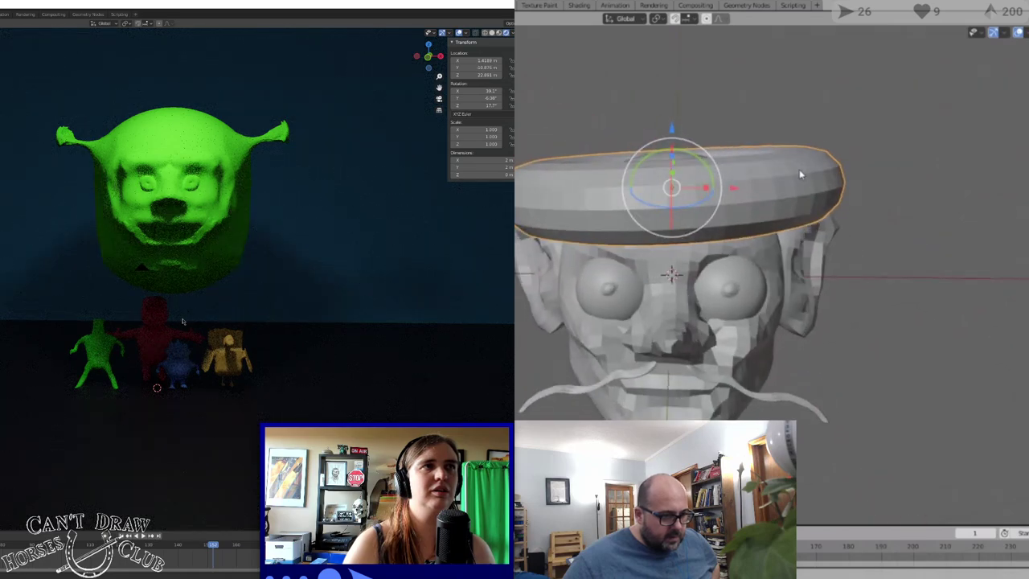
{"action": "scroll", "coordinate": [177, 312], "scroll_direction": "down", "scroll_amount": 1}
{"action": "left_click_drag", "start_coordinate": [674, 152], "coordinate": [685, 154]}
{"action": "middle_click_drag", "start_coordinate": [685, 154], "coordinate": [697, 218]}
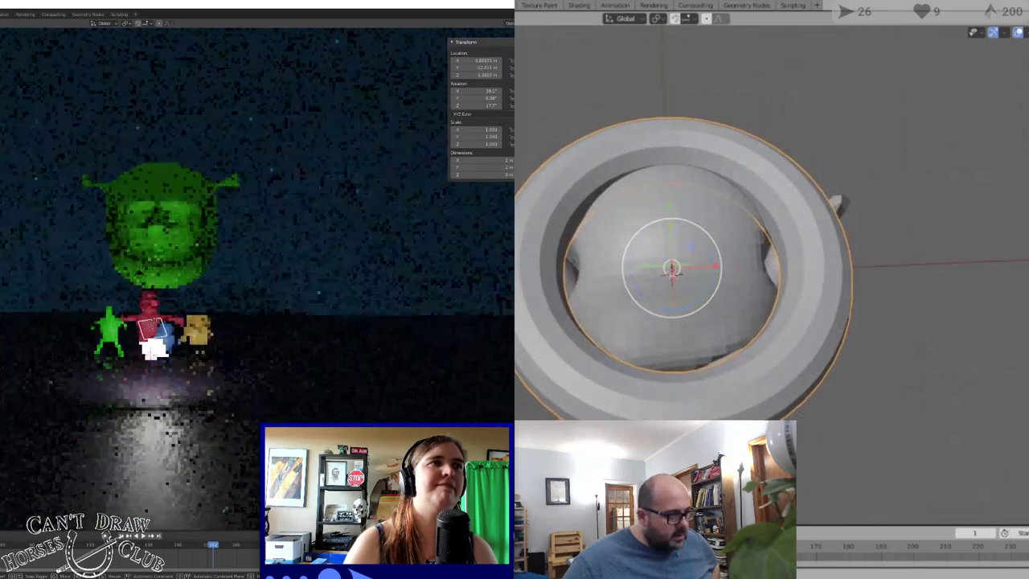
Narrow the torus to about the head's width, and move the light plane above and in front of the ogre head
{"action": "middle_click_drag", "start_coordinate": [724, 260], "coordinate": [558, 153]}
{"action": "key", "text": "g"}
{"action": "left_click_drag", "start_coordinate": [717, 182], "coordinate": [699, 185]}
{"action": "left_click", "coordinate": [698, 170]}
{"action": "middle_click_drag", "start_coordinate": [699, 170], "coordinate": [822, 186]}
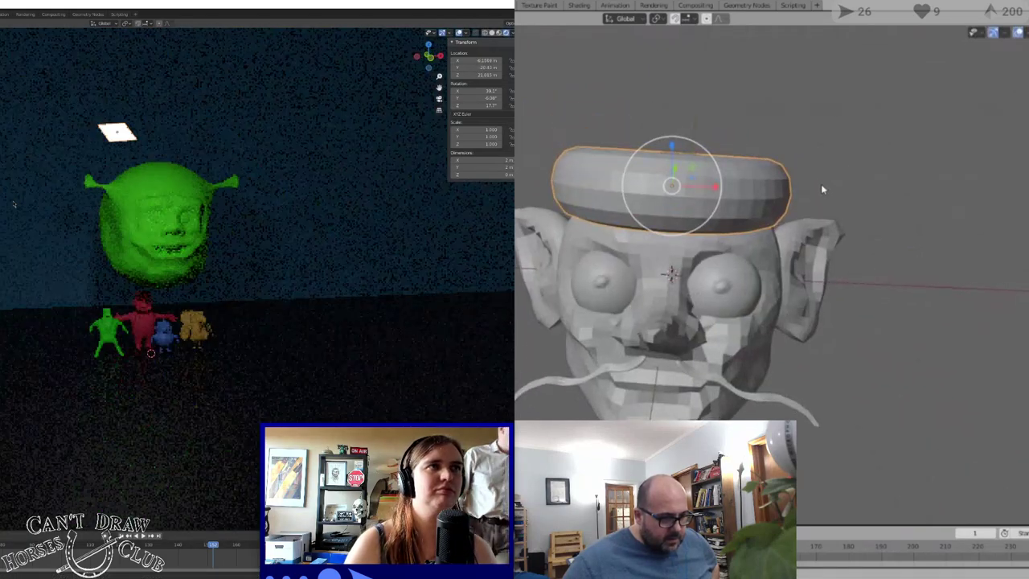
{"action": "left_click_drag", "start_coordinate": [718, 187], "coordinate": [723, 187]}
{"action": "left_click", "coordinate": [723, 186]}
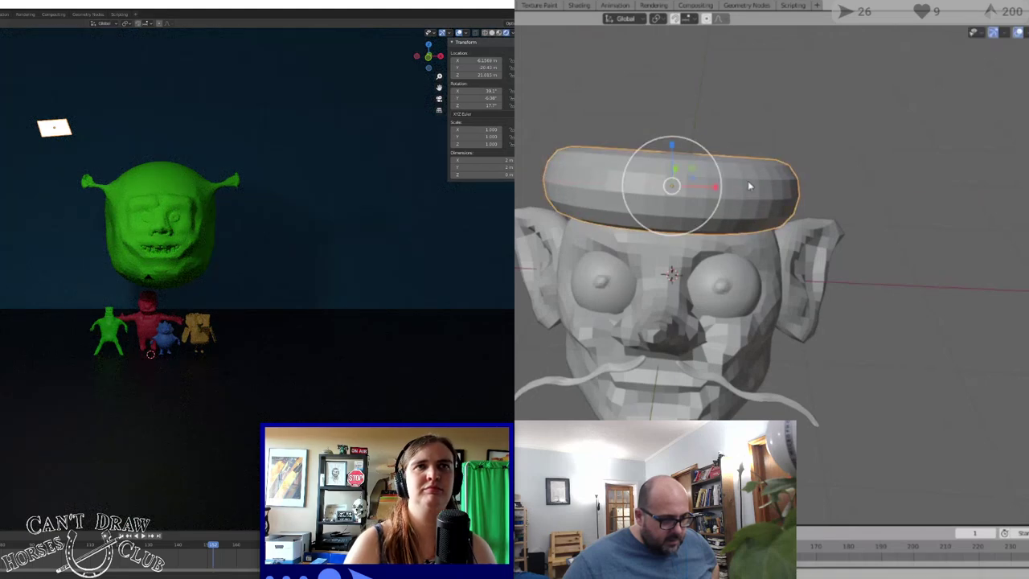
Shift the torus backward along Y and lower it along Z so it wraps around the crown
{"action": "middle_click_drag", "start_coordinate": [683, 165], "coordinate": [549, 122]}
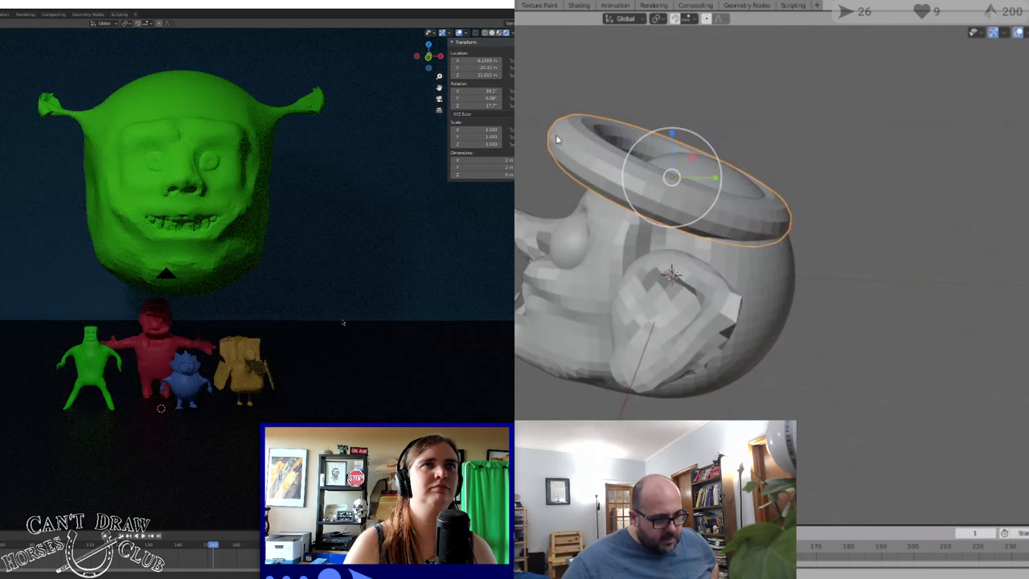
{"action": "key", "text": "g"}
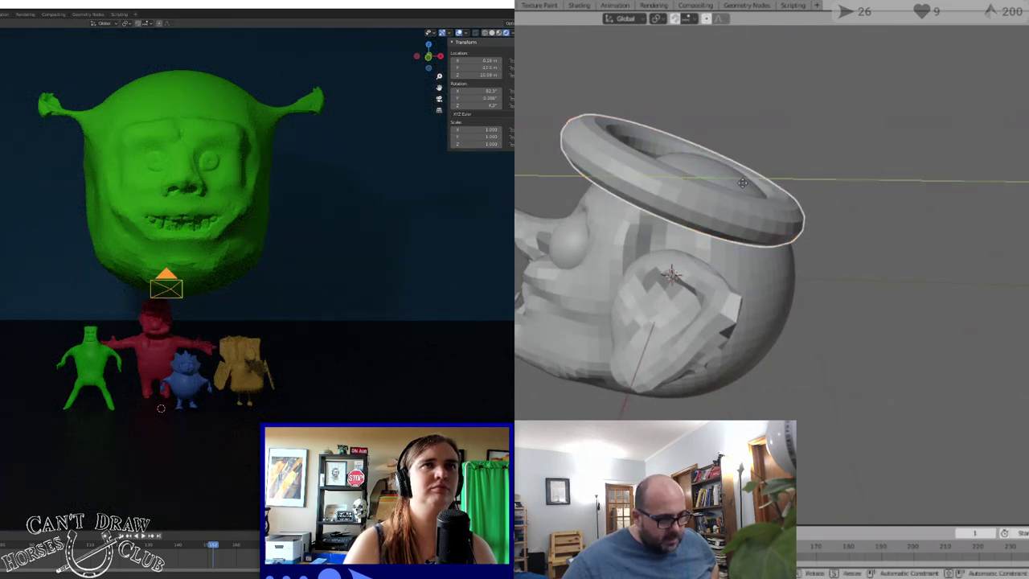
{"action": "left_click", "coordinate": [730, 141]}
{"action": "key", "text": "g"}
{"action": "key", "text": "z"}
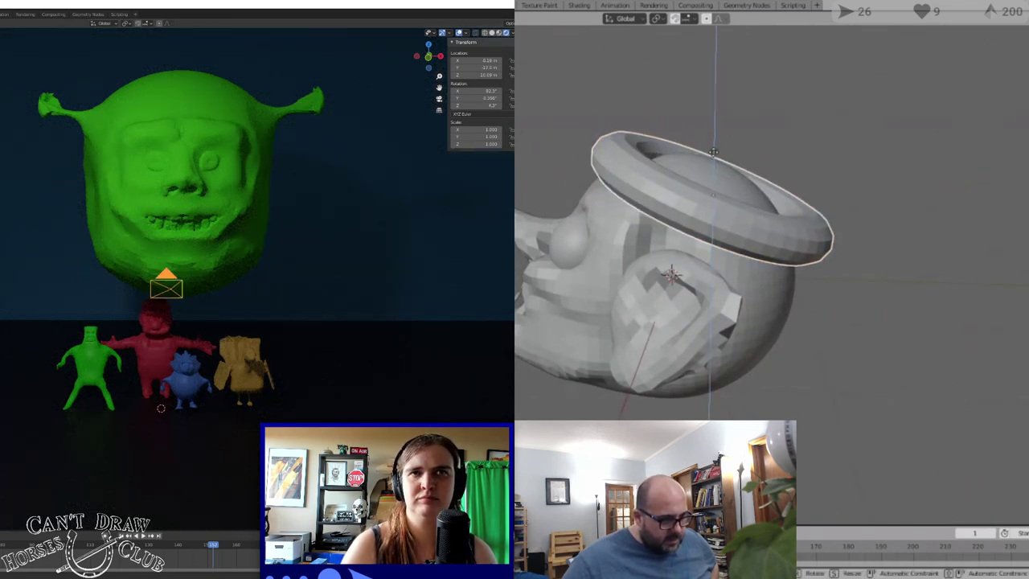
{"action": "left_click", "coordinate": [728, 176]}
{"action": "middle_click_drag", "start_coordinate": [728, 176], "coordinate": [857, 206]}
{"action": "left_click_drag", "start_coordinate": [676, 146], "coordinate": [676, 150]}
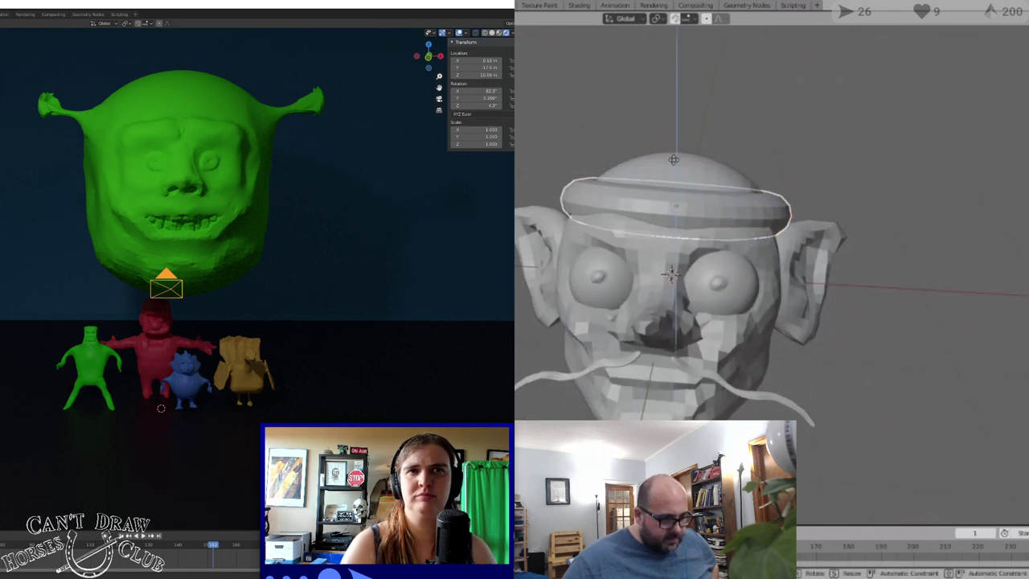
{"action": "left_click", "coordinate": [674, 160]}
Fine-tune the torus's front-to-back position and side fit so it hugs the crown
{"action": "middle_click_drag", "start_coordinate": [815, 179], "coordinate": [740, 227]}
{"action": "left_click_drag", "start_coordinate": [755, 220], "coordinate": [747, 218]}
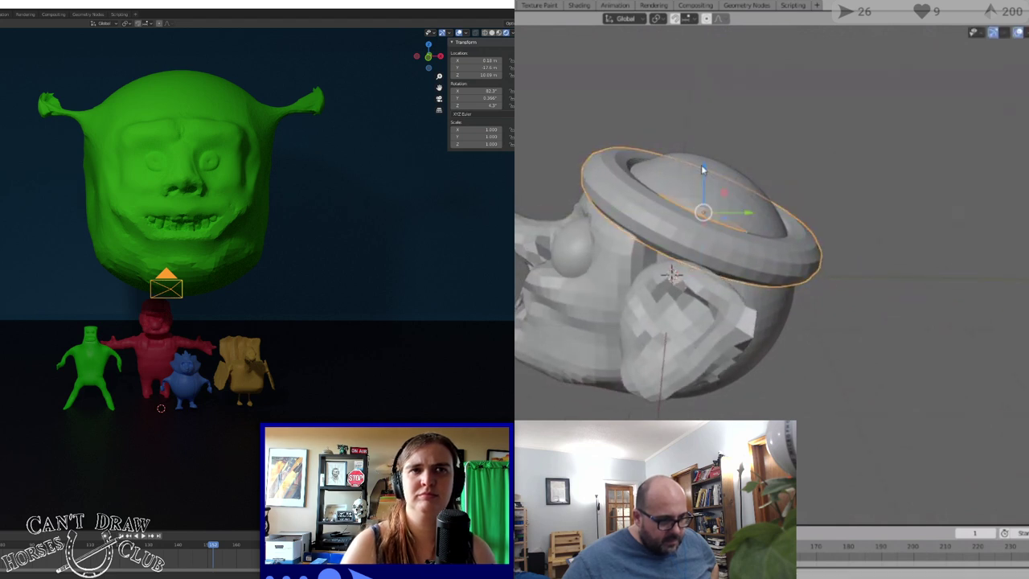
{"action": "middle_click_drag", "start_coordinate": [701, 165], "coordinate": [782, 201]}
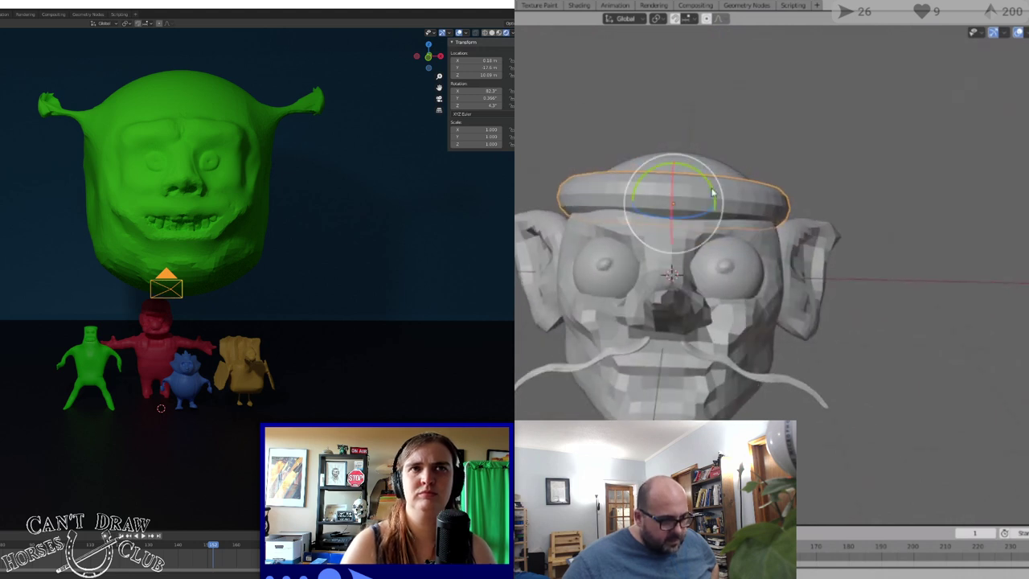
{"action": "left_click_drag", "start_coordinate": [713, 193], "coordinate": [716, 190]}
{"action": "middle_click_drag", "start_coordinate": [834, 152], "coordinate": [734, 168]}
Render the character scene, and examine the fitted torus on the moustached head from the front, side and top
{"action": "key", "text": "F12"}
{"action": "left_click_drag", "start_coordinate": [742, 193], "coordinate": [740, 192]}
{"action": "left_click_drag", "start_coordinate": [370, 149], "coordinate": [267, 74]}
{"action": "left_click", "coordinate": [799, 157]}
{"action": "middle_click_drag", "start_coordinate": [799, 158], "coordinate": [930, 201]}
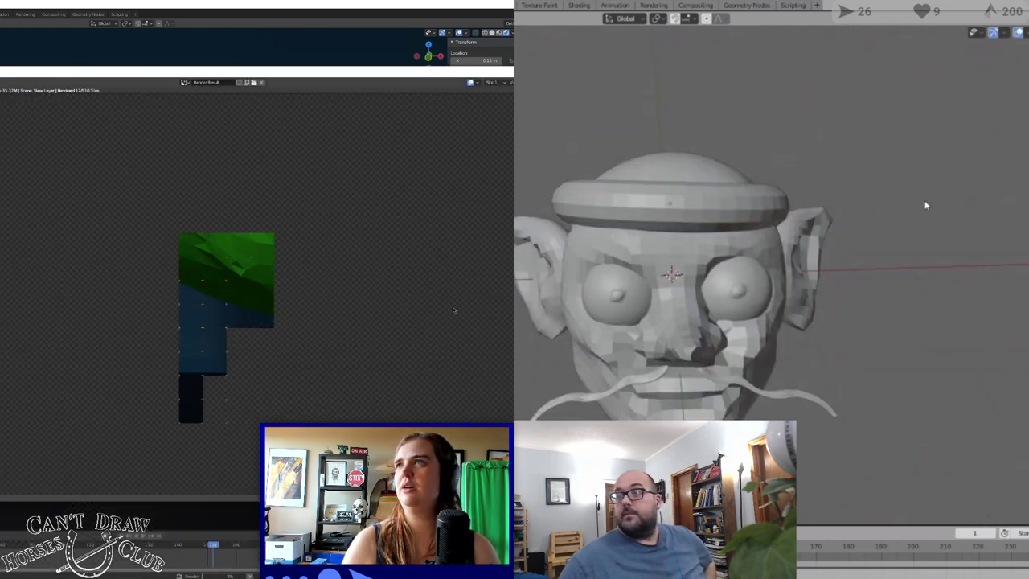
{"action": "middle_click_drag", "start_coordinate": [926, 205], "coordinate": [889, 197]}
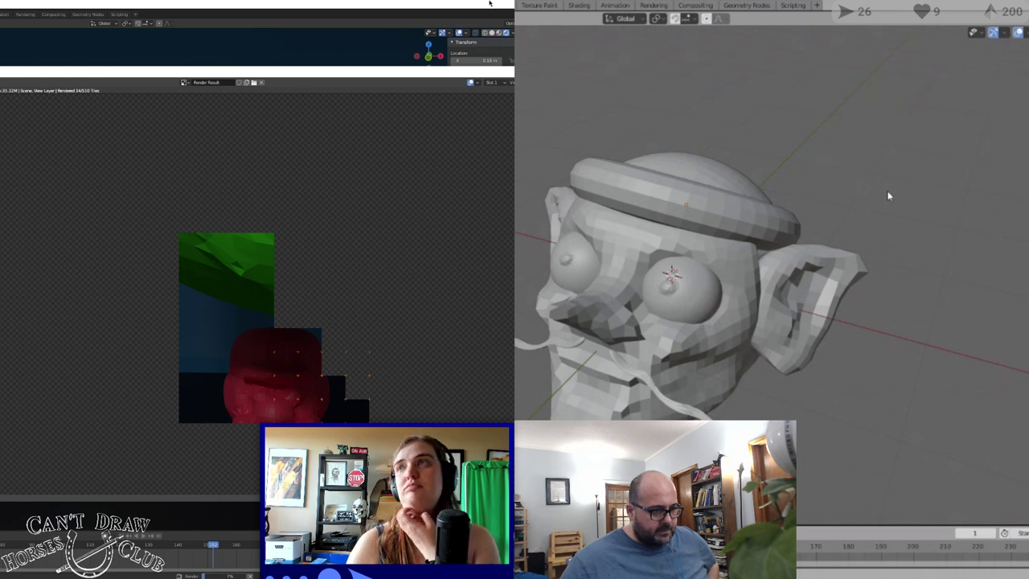
{"action": "middle_click_drag", "start_coordinate": [889, 195], "coordinate": [926, 262]}
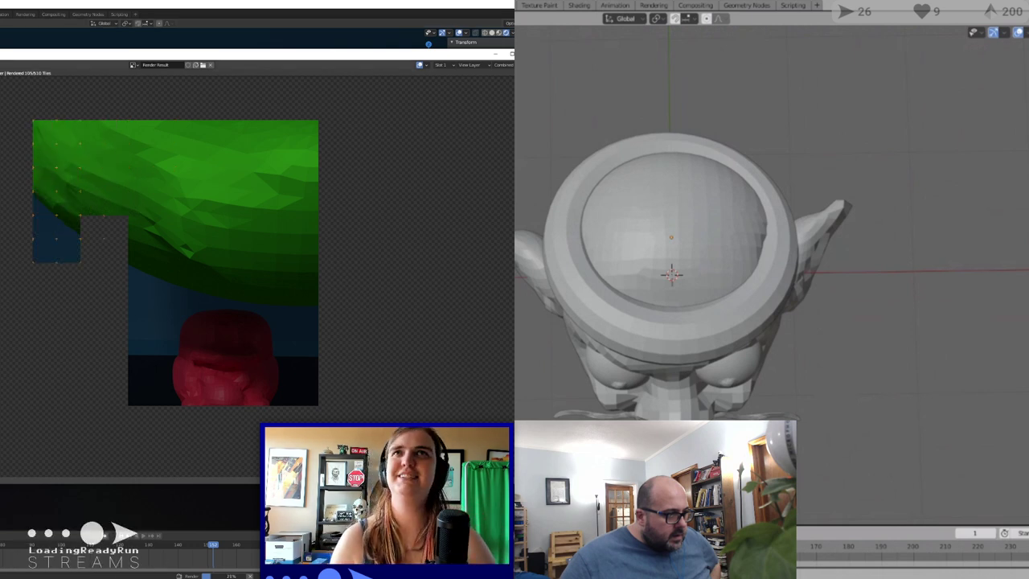
Add a sphere at the centre of the moustached head and flatten it along Z into a thin disc
{"action": "middle_click_drag", "start_coordinate": [672, 321], "coordinate": [672, 233]}
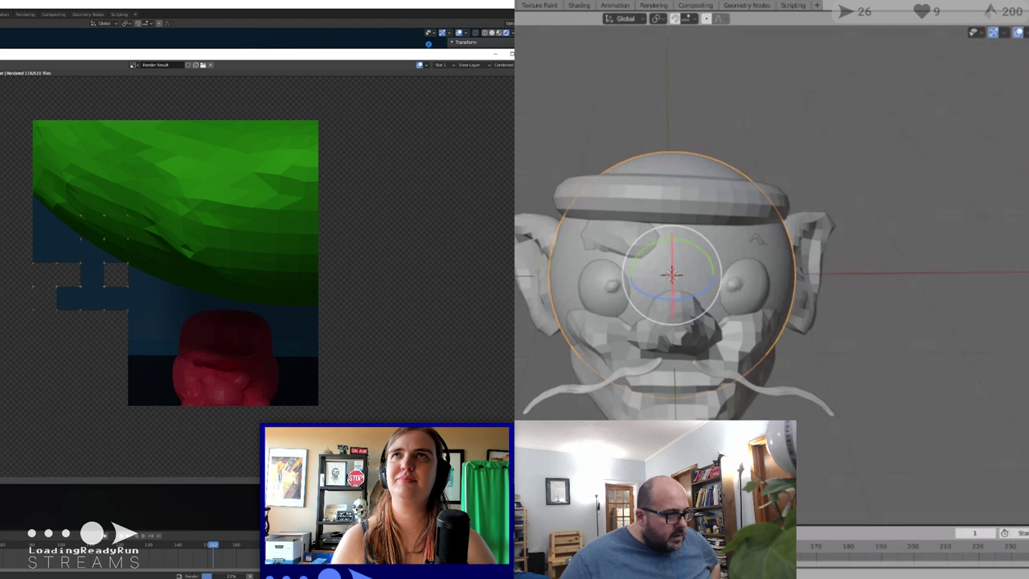
{"action": "left_click", "coordinate": [516, 233]}
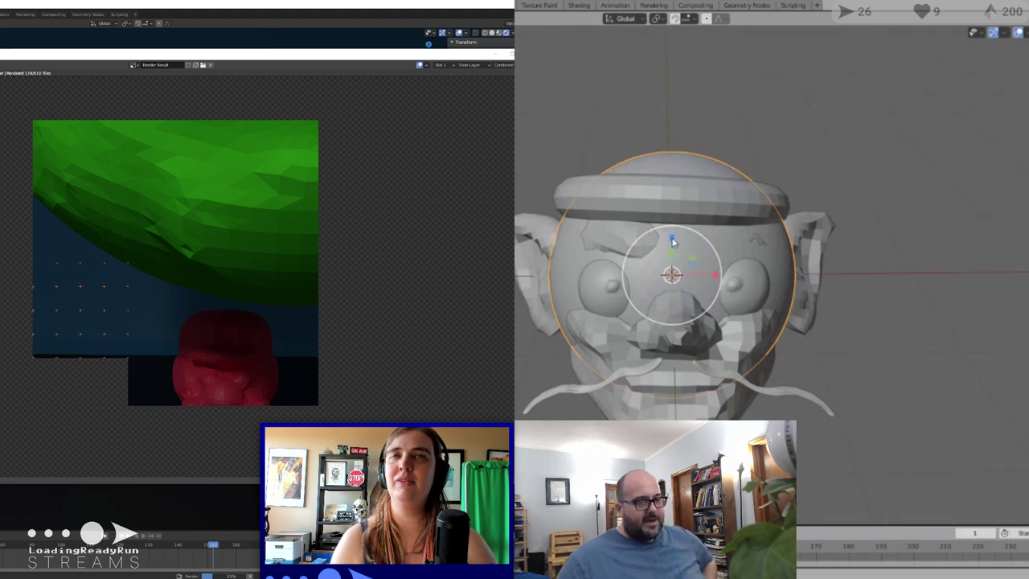
{"action": "left_click_drag", "start_coordinate": [672, 239], "coordinate": [668, 259]}
{"action": "middle_click_drag", "start_coordinate": [668, 259], "coordinate": [631, 190]}
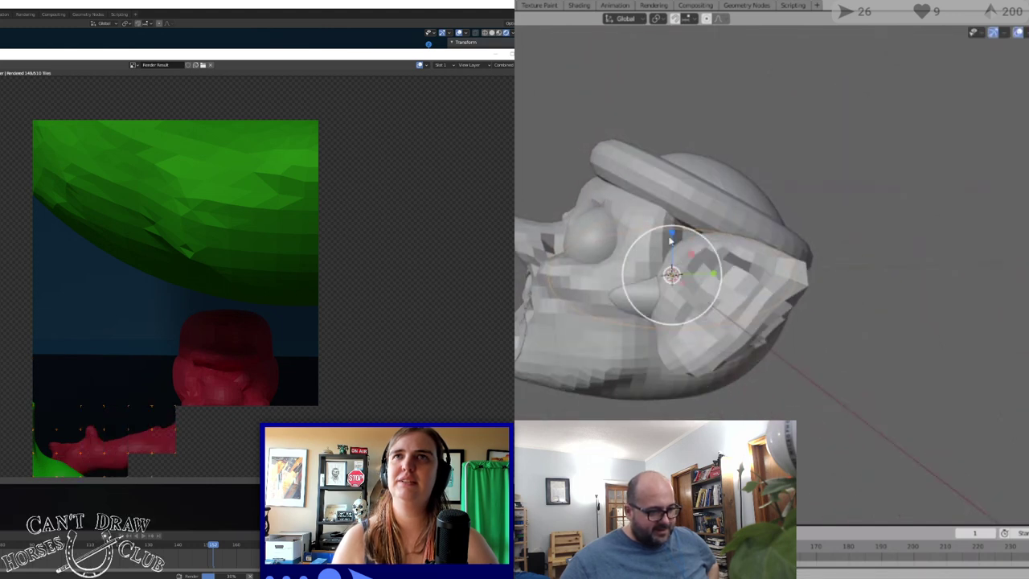
{"action": "left_click_drag", "start_coordinate": [673, 239], "coordinate": [670, 271]}
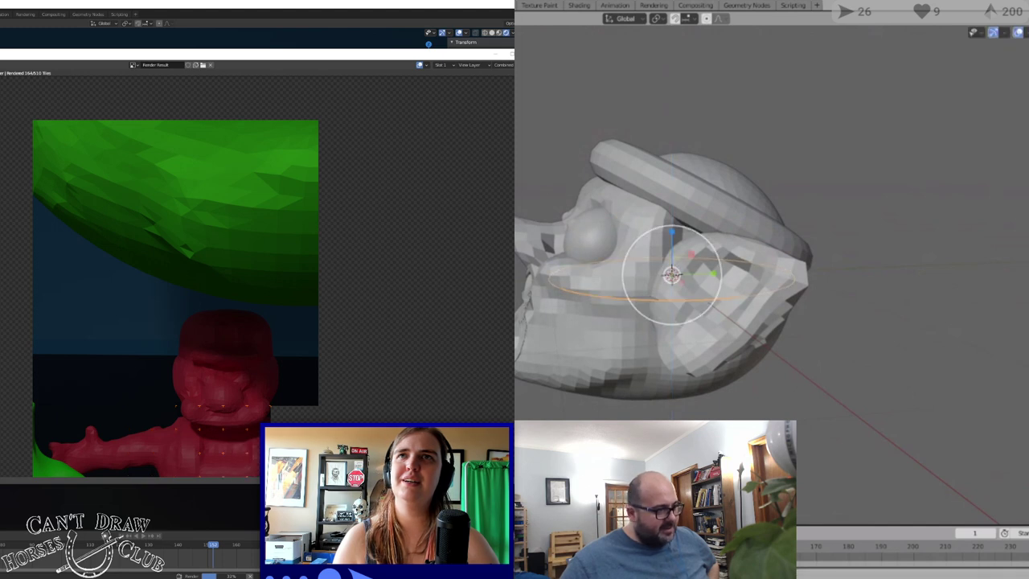
Raise the flattened disc to the height of the torus and tilt it to follow the torus's slope
{"action": "left_click_drag", "start_coordinate": [670, 222], "coordinate": [671, 117]}
{"action": "middle_click_drag", "start_coordinate": [673, 119], "coordinate": [754, 146]}
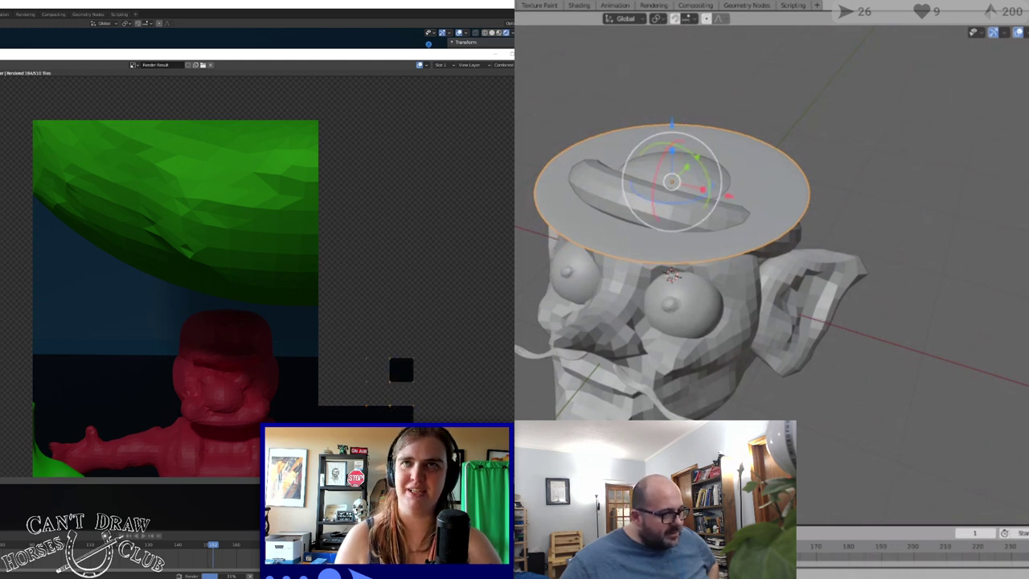
{"action": "middle_click_drag", "start_coordinate": [739, 161], "coordinate": [676, 107]}
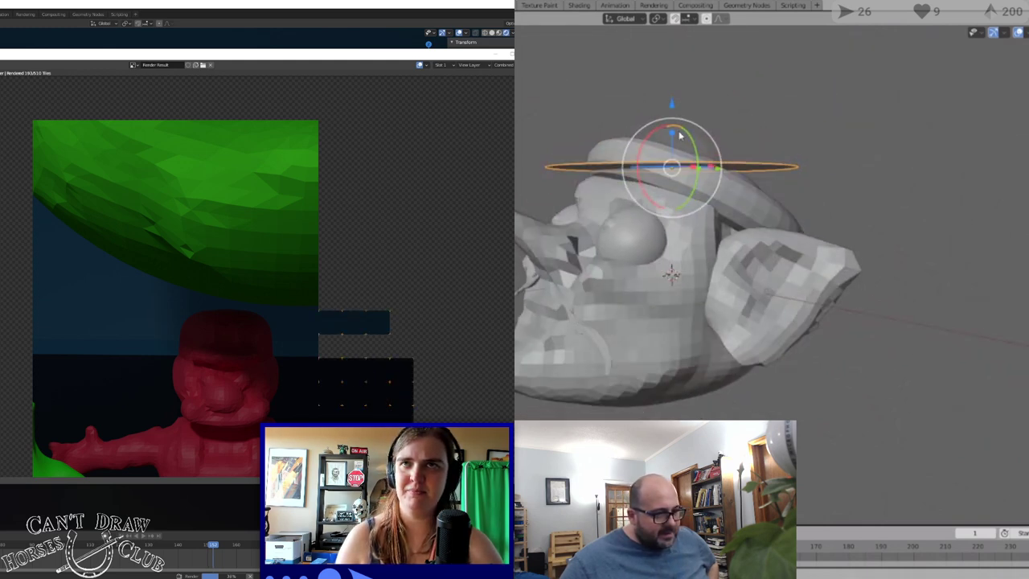
{"action": "left_click_drag", "start_coordinate": [656, 131], "coordinate": [675, 122]}
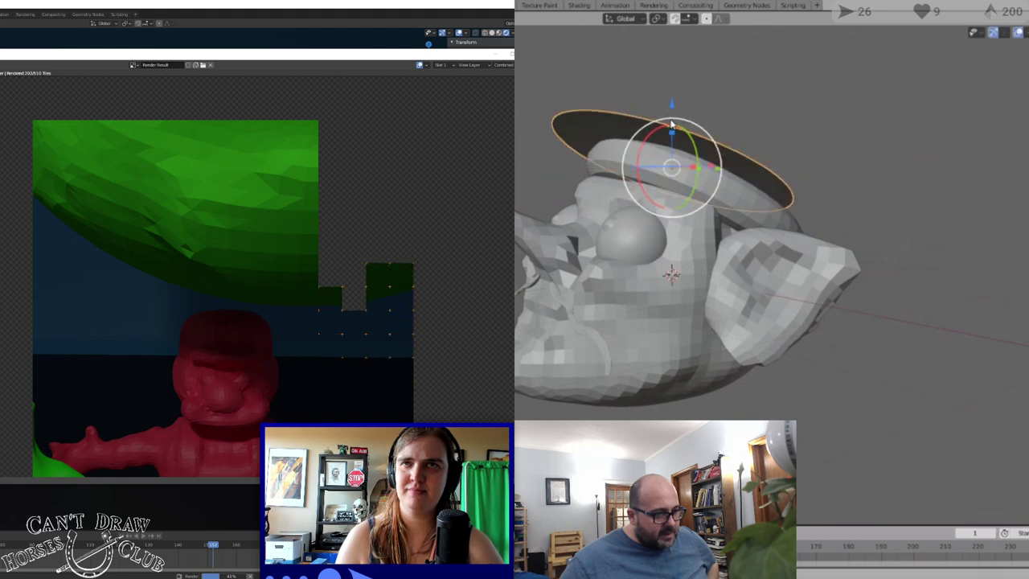
Lower the thin disc beneath the torus and centre it across the moustached head along X
{"action": "middle_click_drag", "start_coordinate": [673, 124], "coordinate": [654, 149]}
{"action": "left_click_drag", "start_coordinate": [672, 111], "coordinate": [669, 147]}
{"action": "left_click_drag", "start_coordinate": [726, 206], "coordinate": [635, 139]}
{"action": "middle_click_drag", "start_coordinate": [635, 139], "coordinate": [744, 154]}
{"action": "key", "text": "g"}
{"action": "key", "text": "x"}
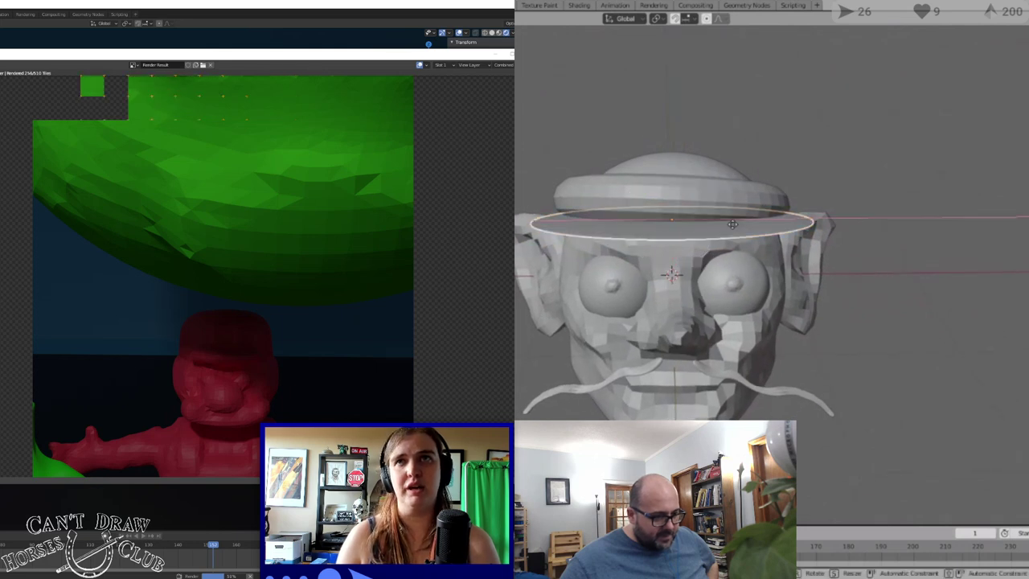
{"action": "left_click", "coordinate": [733, 226]}
Refine the disc's fit under the torus and shorten it along Y into a cap brim projecting over the forehead
{"action": "left_click", "coordinate": [699, 215]}
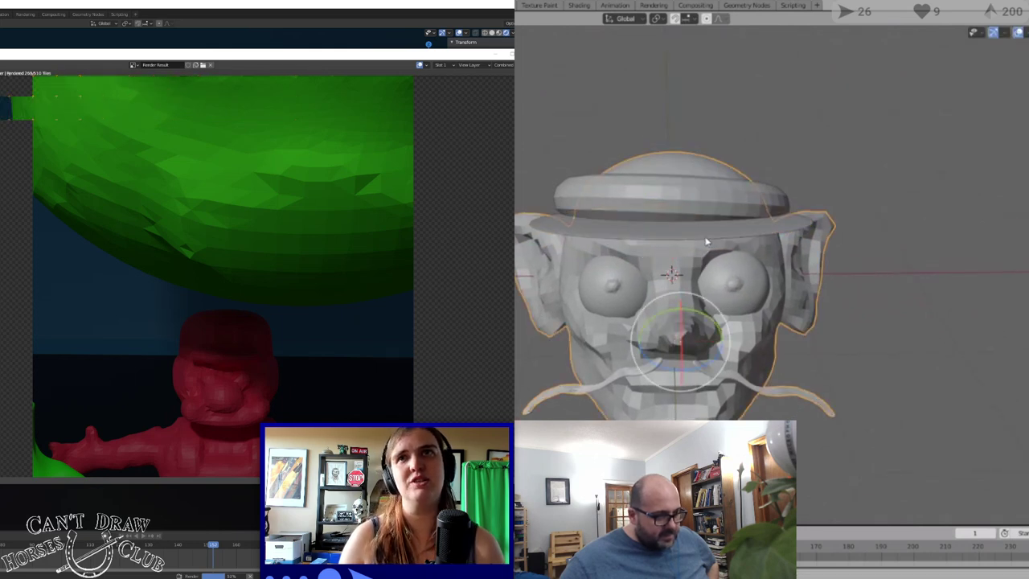
{"action": "left_click", "coordinate": [771, 236]}
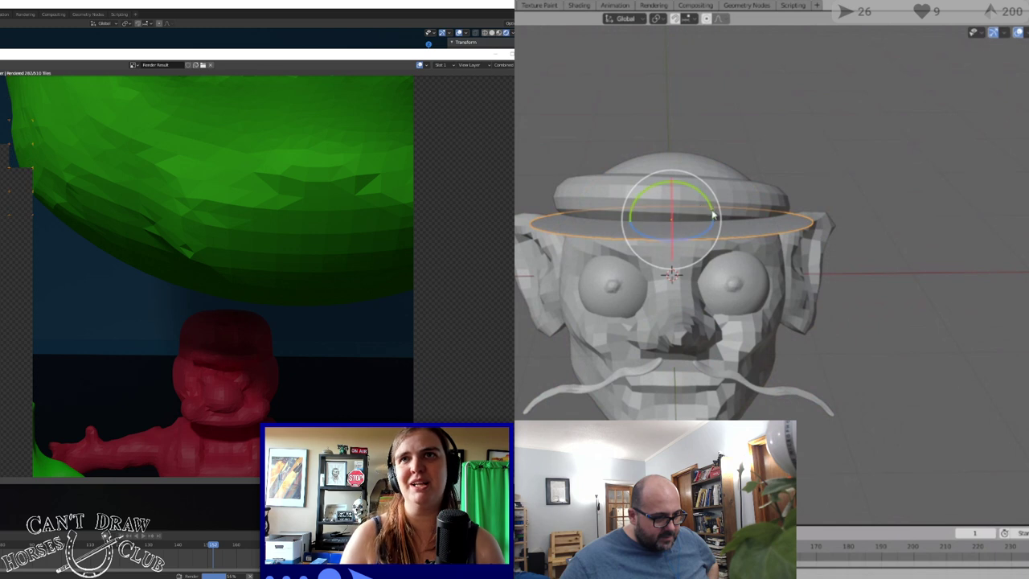
{"action": "left_click_drag", "start_coordinate": [713, 214], "coordinate": [714, 214]}
{"action": "middle_click_drag", "start_coordinate": [701, 181], "coordinate": [786, 228]}
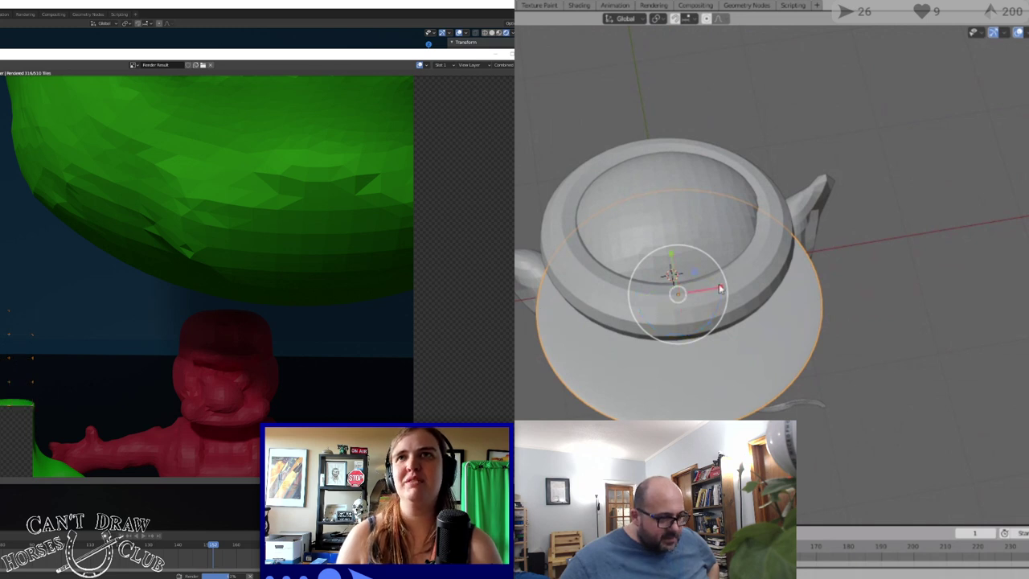
{"action": "middle_click_drag", "start_coordinate": [720, 290], "coordinate": [688, 189]}
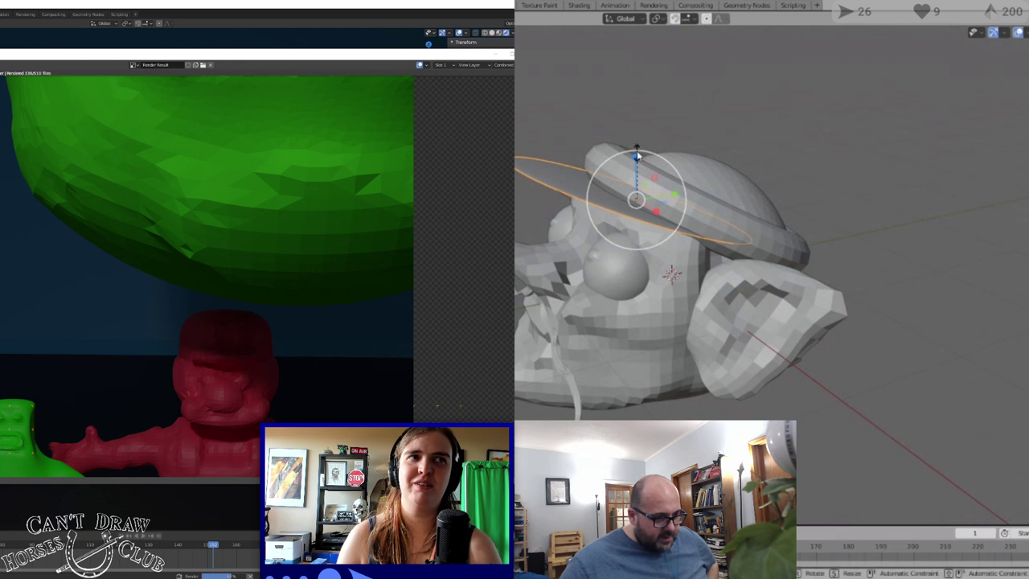
{"action": "left_click", "coordinate": [607, 205]}
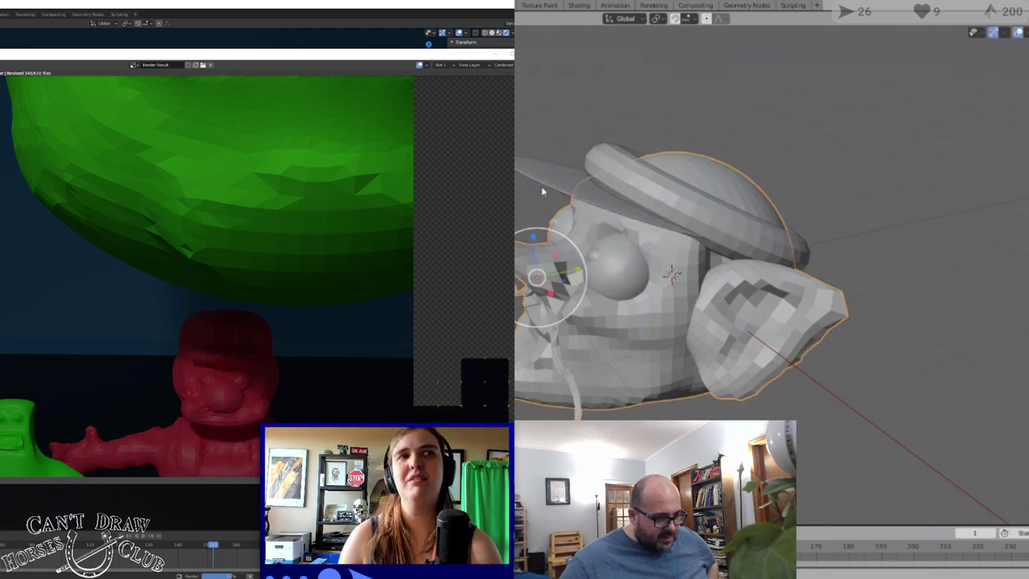
{"action": "left_click", "coordinate": [618, 167]}
{"action": "left_click_drag", "start_coordinate": [637, 161], "coordinate": [638, 166]}
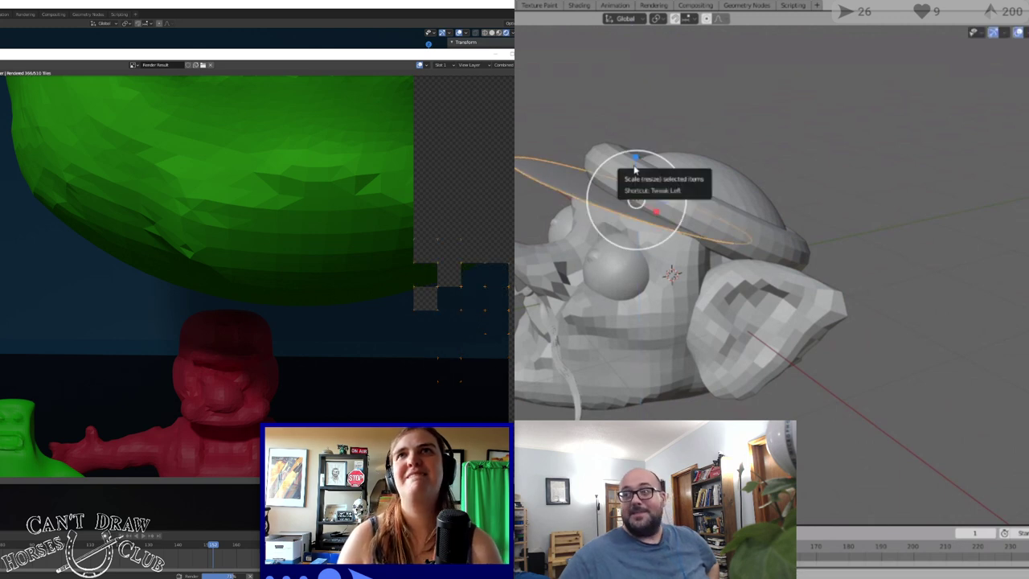
{"action": "middle_click_drag", "start_coordinate": [639, 173], "coordinate": [767, 167]}
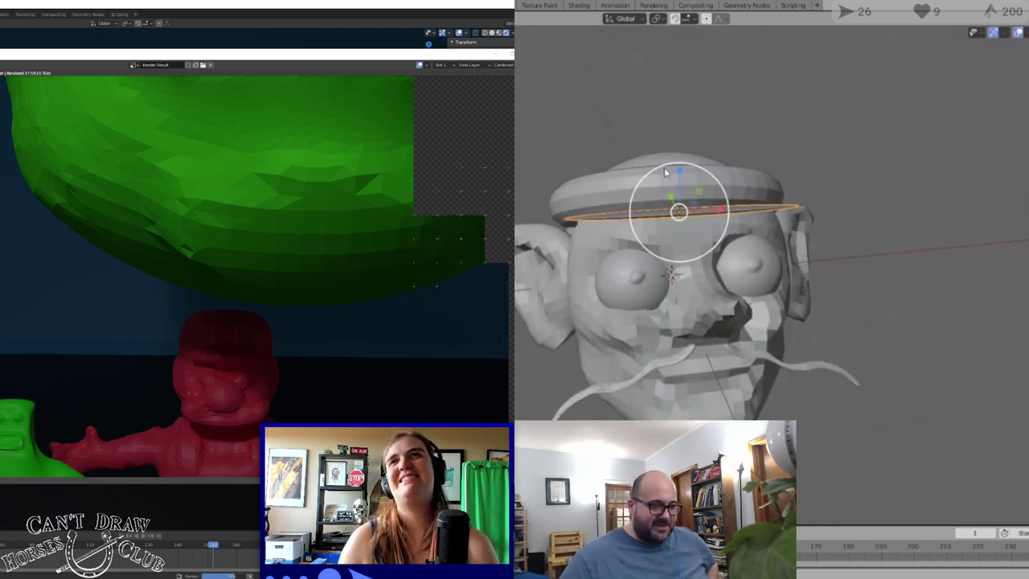
{"action": "middle_click_drag", "start_coordinate": [680, 171], "coordinate": [658, 146]}
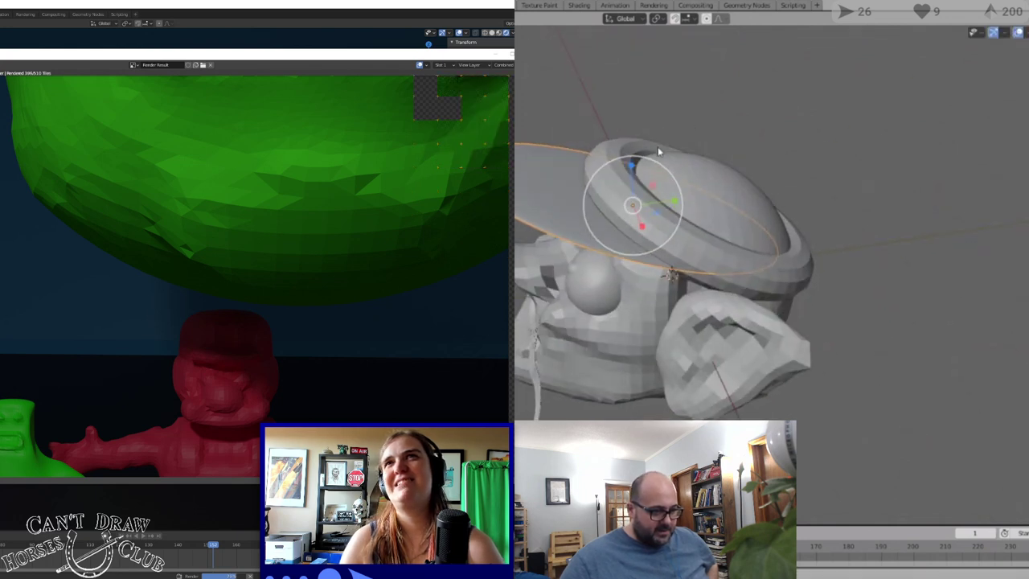
{"action": "left_click_drag", "start_coordinate": [679, 204], "coordinate": [657, 201]}
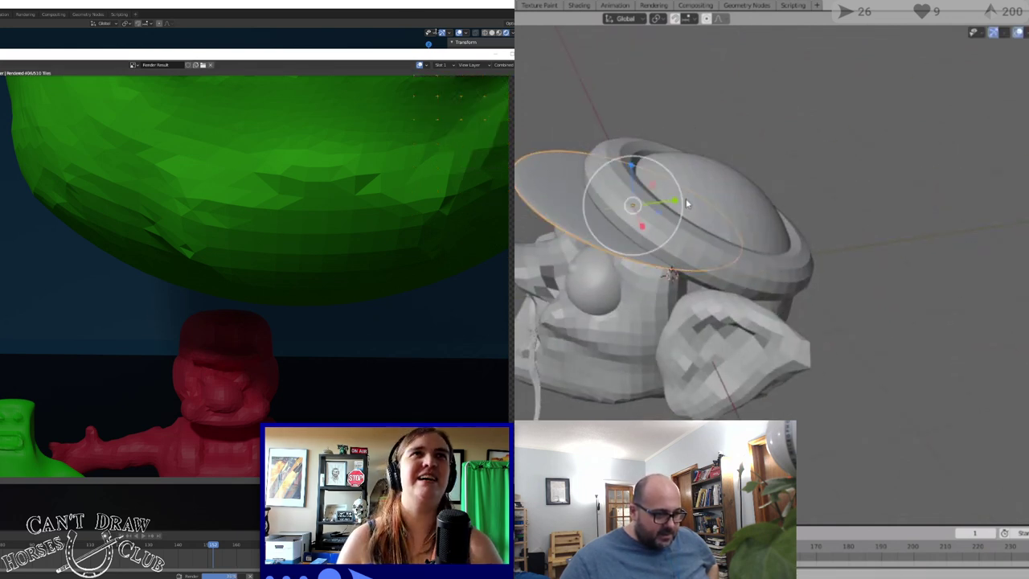
{"action": "left_click", "coordinate": [785, 134]}
Start a render of the character scene, and add a sphere to the moustached head and raise it above the torus
{"action": "middle_click_drag", "start_coordinate": [784, 135], "coordinate": [872, 169]}
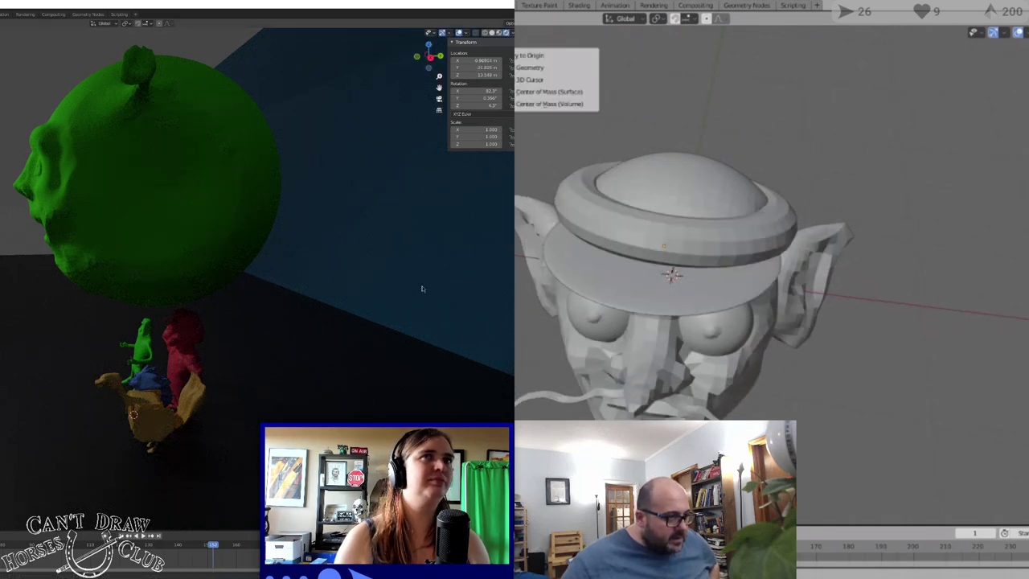
{"action": "key", "text": "F12"}
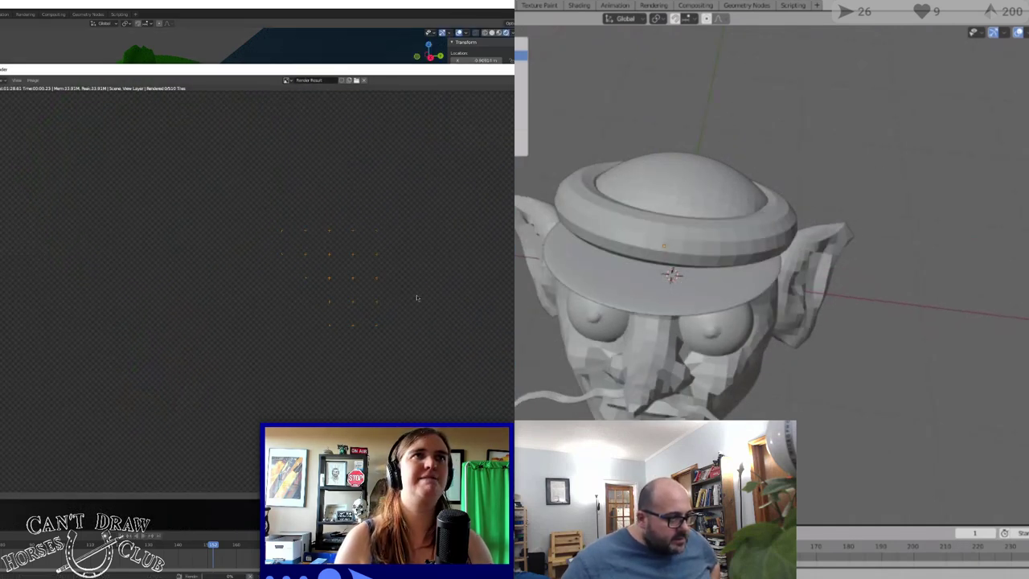
{"action": "left_click_drag", "start_coordinate": [381, 74], "coordinate": [240, 58]}
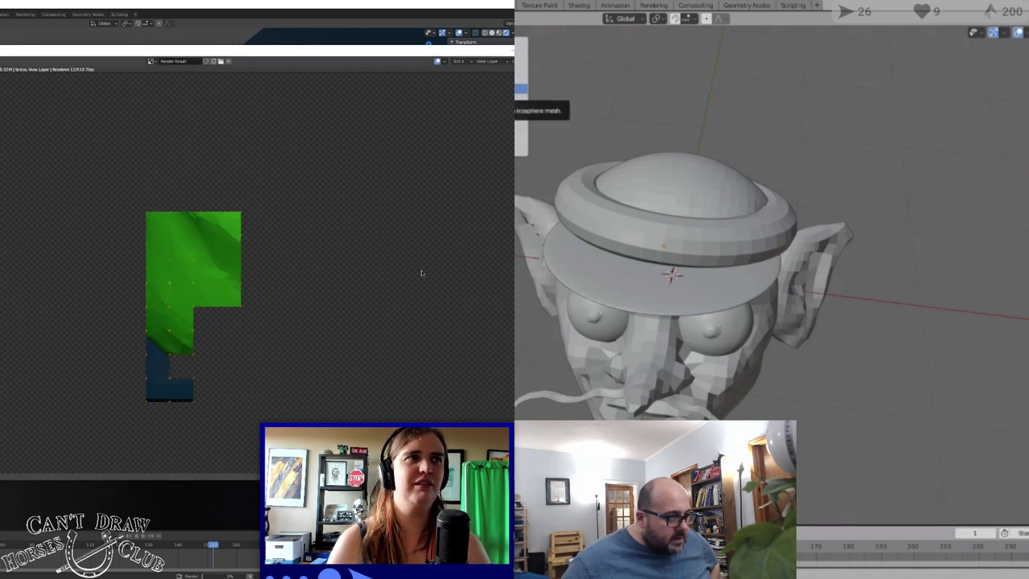
{"action": "left_click", "coordinate": [521, 88]}
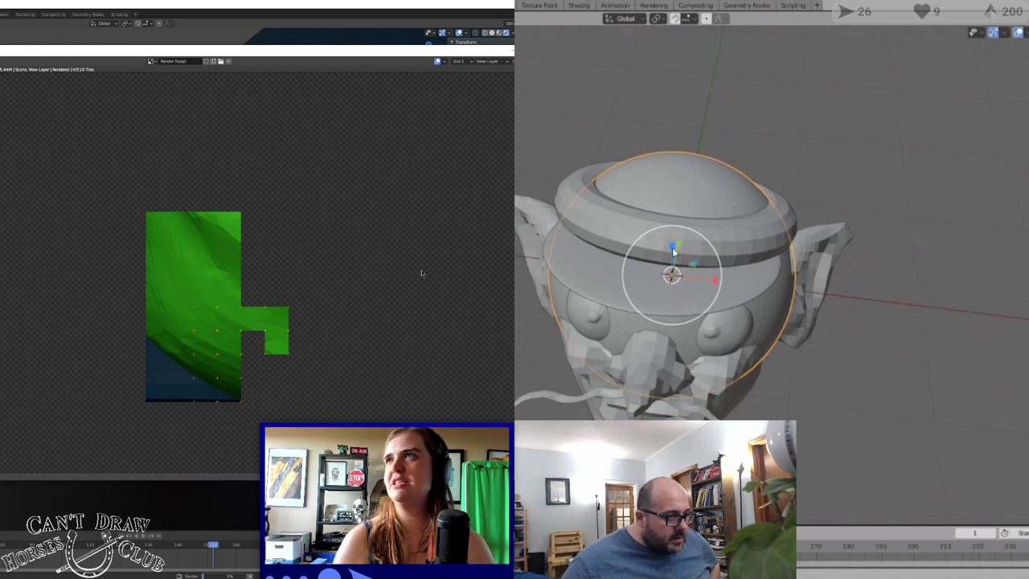
{"action": "left_click_drag", "start_coordinate": [670, 254], "coordinate": [657, 168]}
{"action": "middle_click_drag", "start_coordinate": [767, 190], "coordinate": [930, 195]}
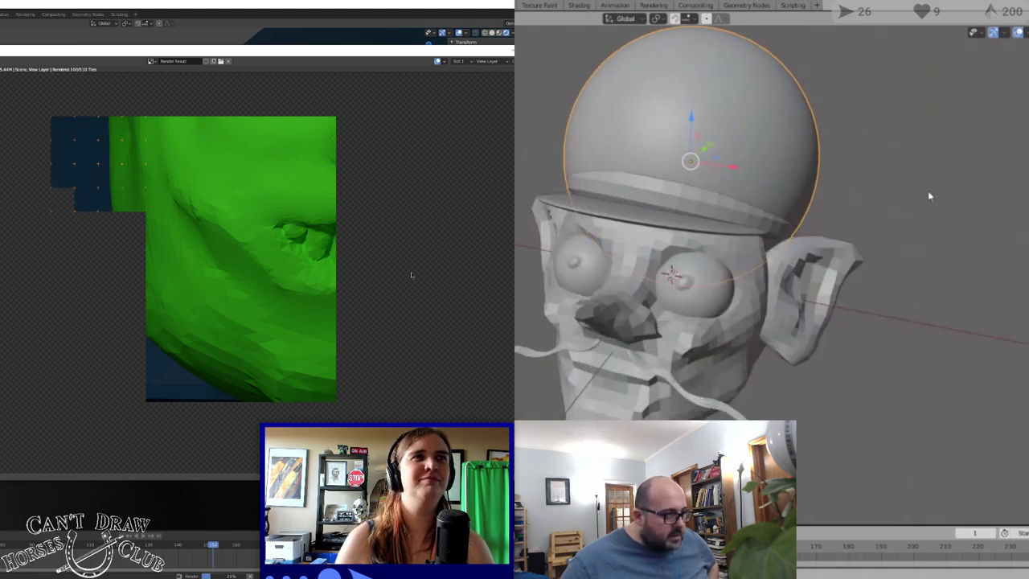
{"action": "middle_click_drag", "start_coordinate": [930, 195], "coordinate": [654, 81]}
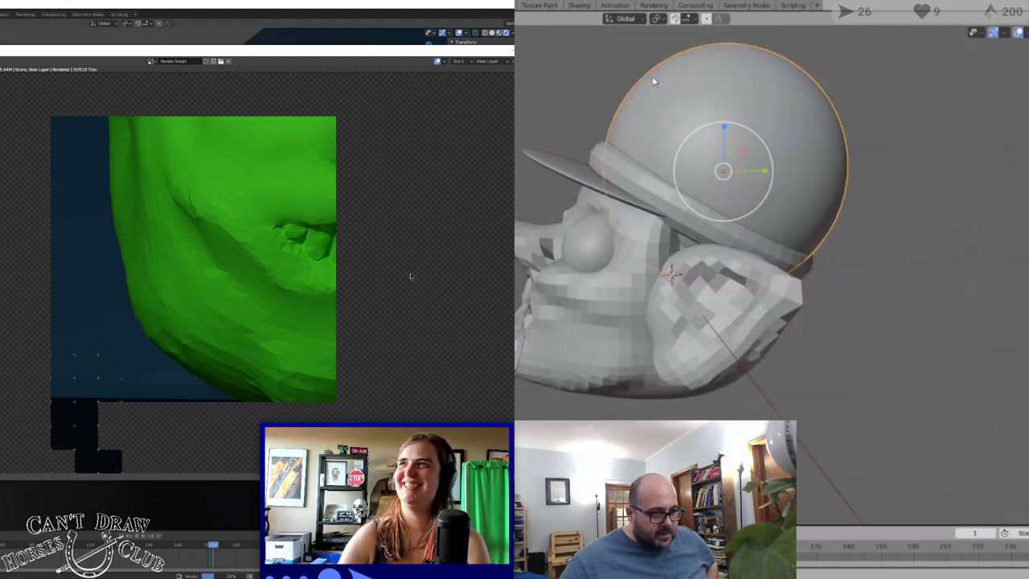
Flatten the new sphere along Z and tilt it to follow the torus's slope, and close the running render
{"action": "left_click_drag", "start_coordinate": [723, 129], "coordinate": [723, 151]}
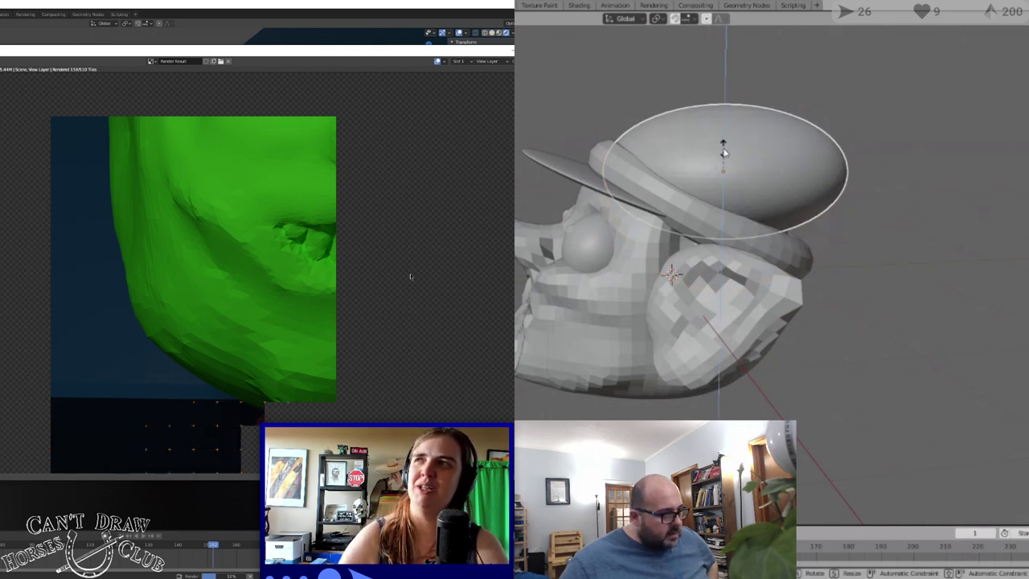
{"action": "left_click_drag", "start_coordinate": [724, 152], "coordinate": [724, 153]}
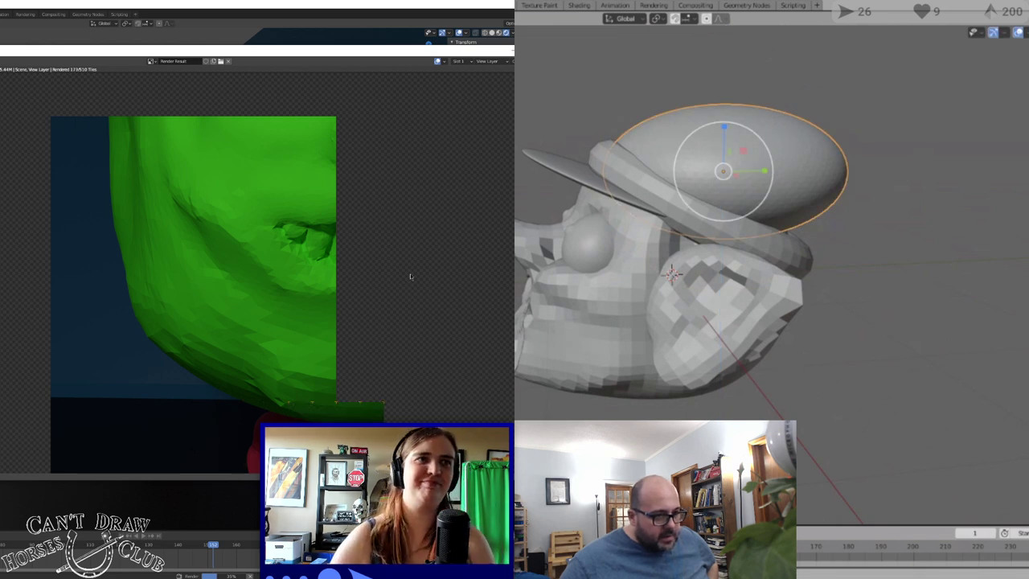
{"action": "left_click_drag", "start_coordinate": [735, 134], "coordinate": [766, 153]}
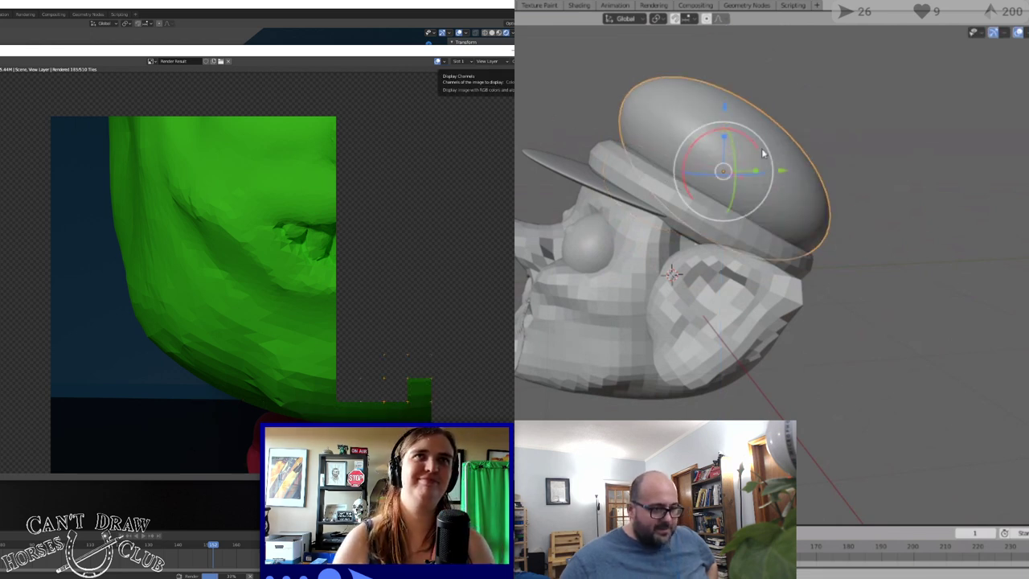
{"action": "key", "text": "Escape"}
{"action": "middle_click_drag", "start_coordinate": [766, 153], "coordinate": [912, 178]}
{"action": "left_click_drag", "start_coordinate": [740, 164], "coordinate": [737, 163]}
Set the scene camera's X location to 0 m, and widen the flattened sphere along X
{"action": "scroll", "coordinate": [244, 246], "scroll_direction": "down", "scroll_amount": 4}
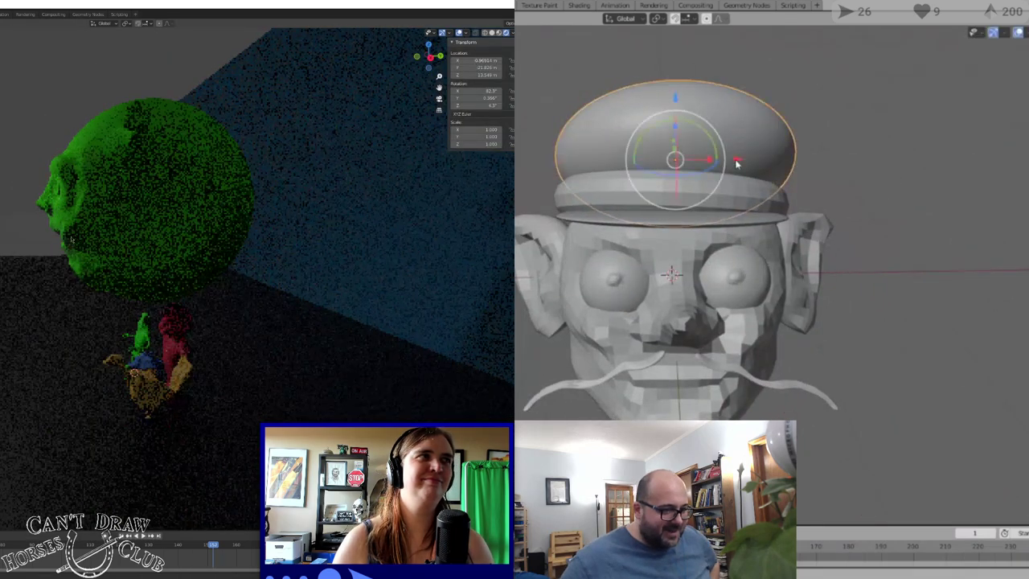
{"action": "middle_click_drag", "start_coordinate": [64, 233], "coordinate": [153, 237]}
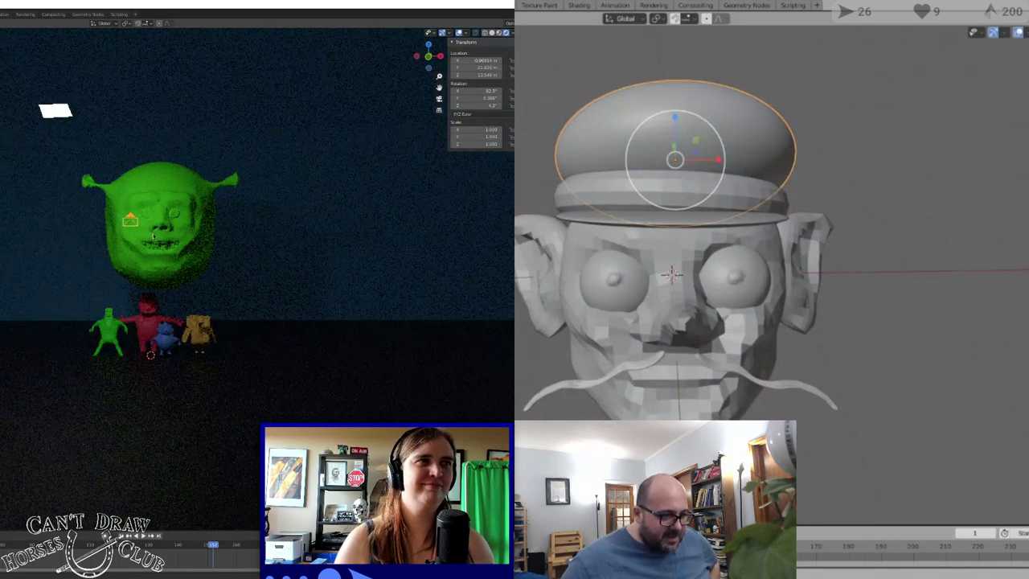
{"action": "left_click", "coordinate": [475, 61]}
{"action": "left_click_drag", "start_coordinate": [718, 161], "coordinate": [733, 165]}
{"action": "type", "text": "0"}
{"action": "key", "text": "Return"}
Stretch the flattened sphere along Y and adjust its tilt into an oversized cap crown behind the brim
{"action": "middle_click_drag", "start_coordinate": [843, 167], "coordinate": [768, 178]}
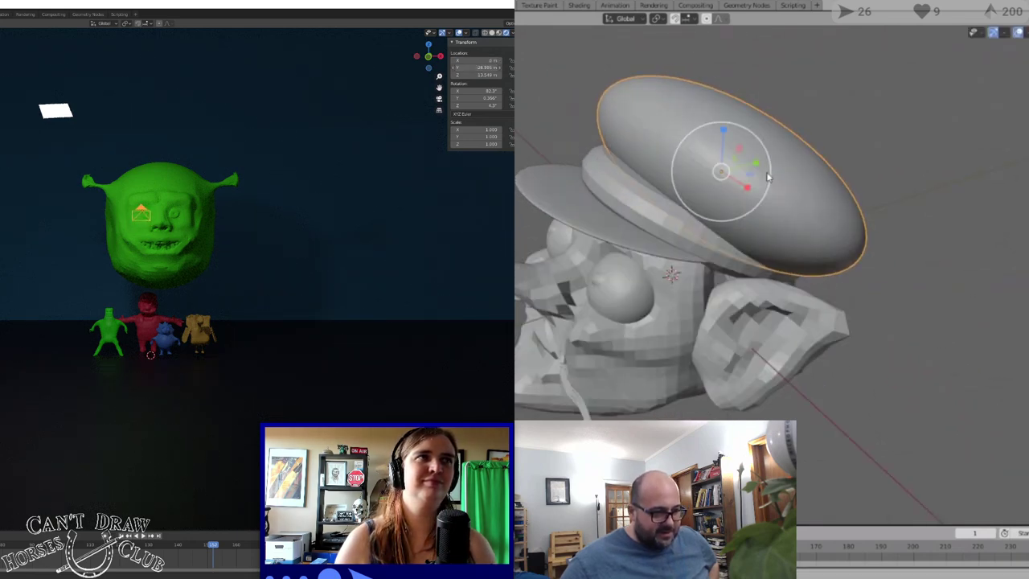
{"action": "key", "text": "r"}
{"action": "key", "text": "y"}
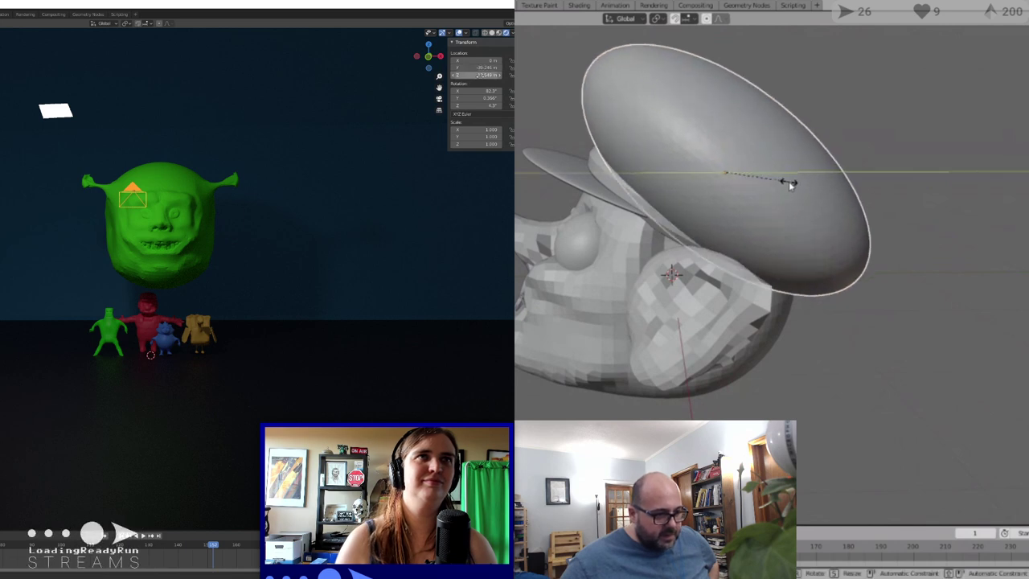
{"action": "left_click", "coordinate": [789, 182]}
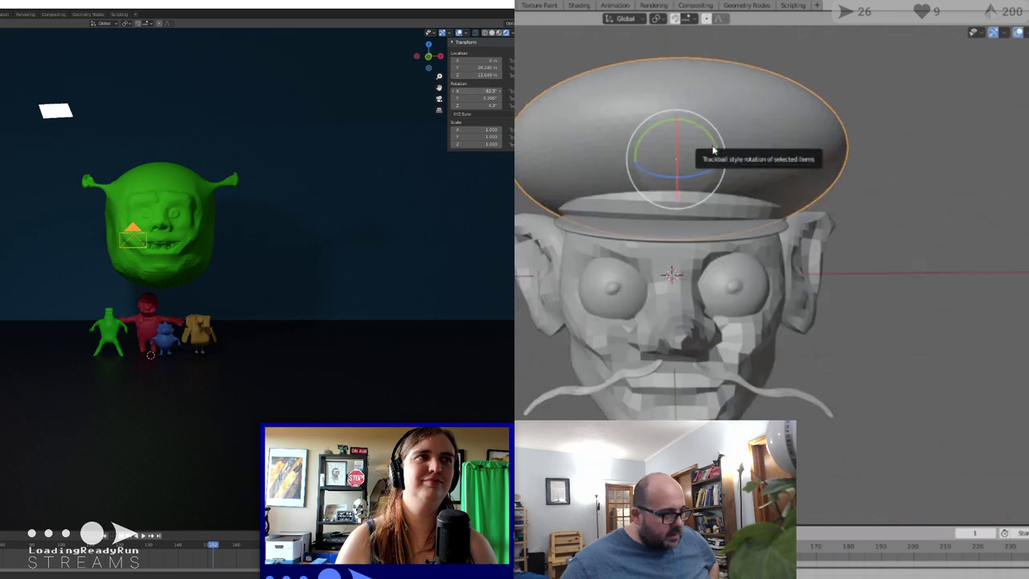
{"action": "mouse_move", "coordinate": [714, 149]}
{"action": "left_mouse_down"}
{"action": "mouse_move", "coordinate": [715, 137]}
{"action": "mouse_move", "coordinate": [720, 145]}
{"action": "left_mouse_up"}
Set the camera's Y and Z rotation to 0° and render the character scene
{"action": "left_click", "coordinate": [484, 100]}
{"action": "middle_click_drag", "start_coordinate": [814, 146], "coordinate": [736, 150]}
{"action": "type", "text": "0"}
{"action": "key", "text": "Return"}
{"action": "left_click", "coordinate": [486, 106]}
{"action": "type", "text": "0"}
{"action": "key", "text": "F12"}
Select the cap crown and switch to Sculpt Mode to shape it, moving the render window aside
{"action": "left_click", "coordinate": [858, 117]}
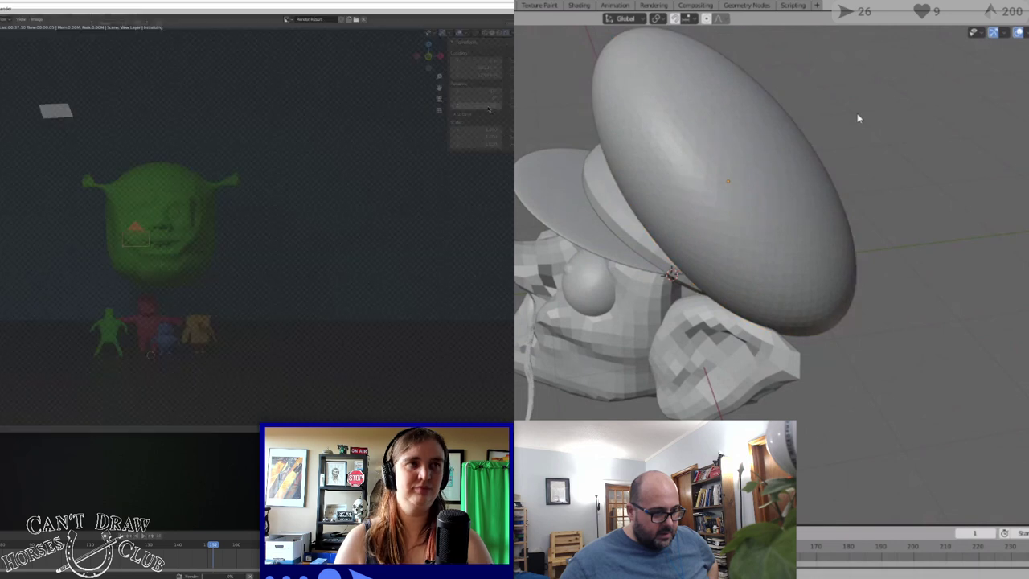
{"action": "left_click", "coordinate": [654, 166]}
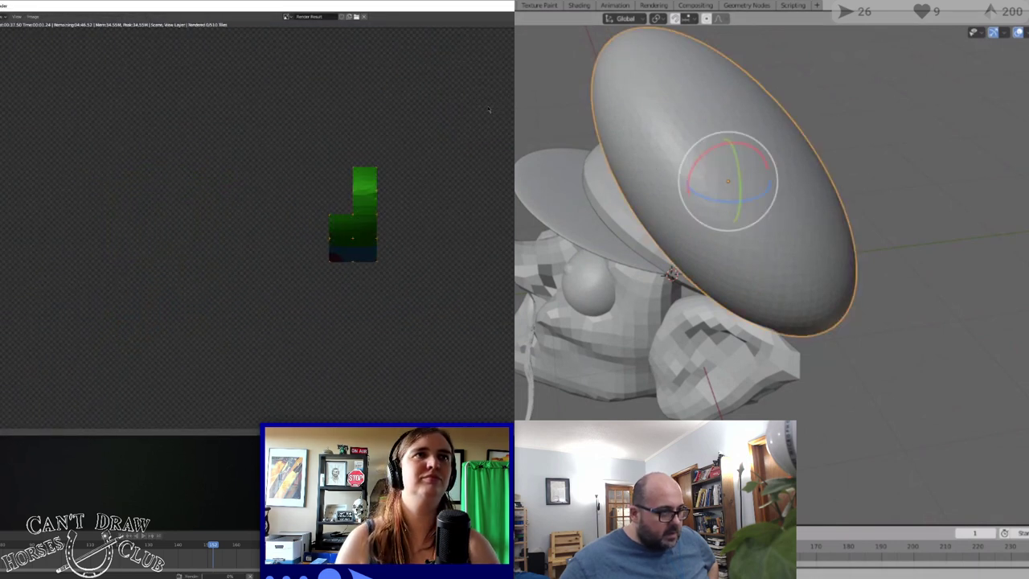
{"action": "left_click", "coordinate": [457, 5]}
{"action": "mouse_move", "coordinate": [829, 152]}
{"action": "middle_mouse_down"}
{"action": "mouse_move", "coordinate": [689, 152]}
{"action": "mouse_move", "coordinate": [676, 249]}
{"action": "middle_mouse_up"}
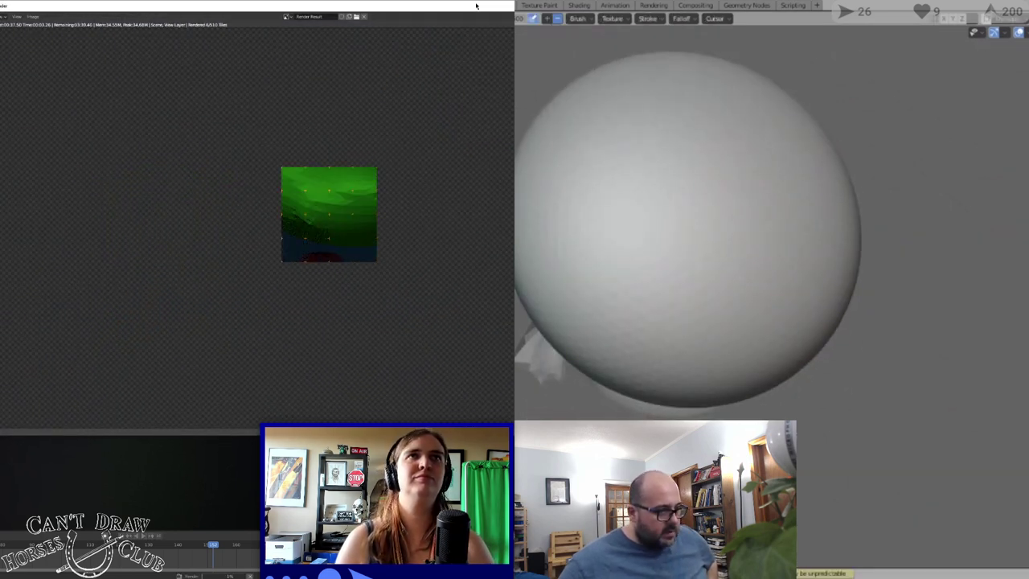
{"action": "left_click_drag", "start_coordinate": [476, 6], "coordinate": [365, 43]}
{"action": "middle_click_drag", "start_coordinate": [675, 250], "coordinate": [663, 157]}
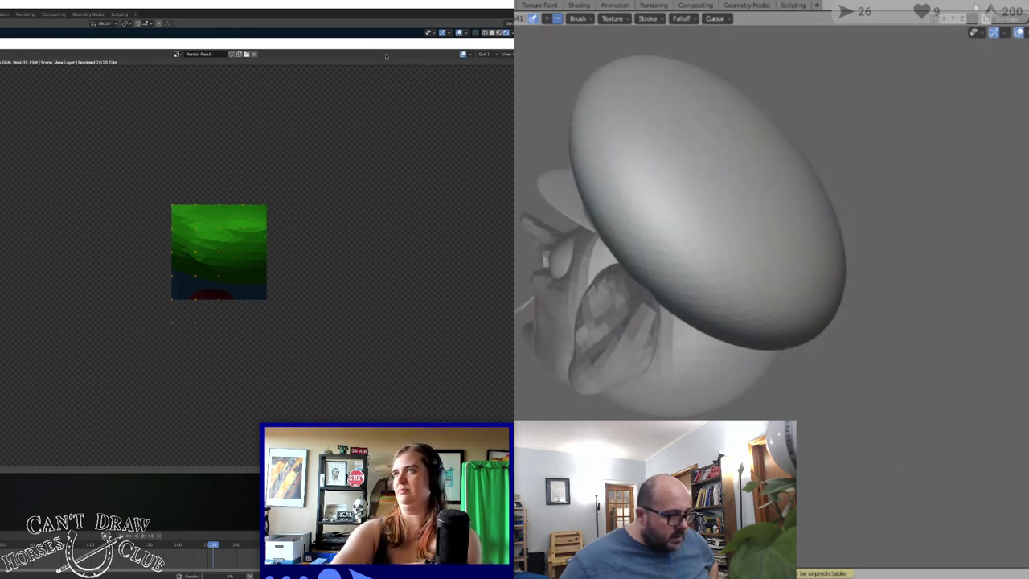
{"action": "middle_click_drag", "start_coordinate": [728, 164], "coordinate": [700, 172]}
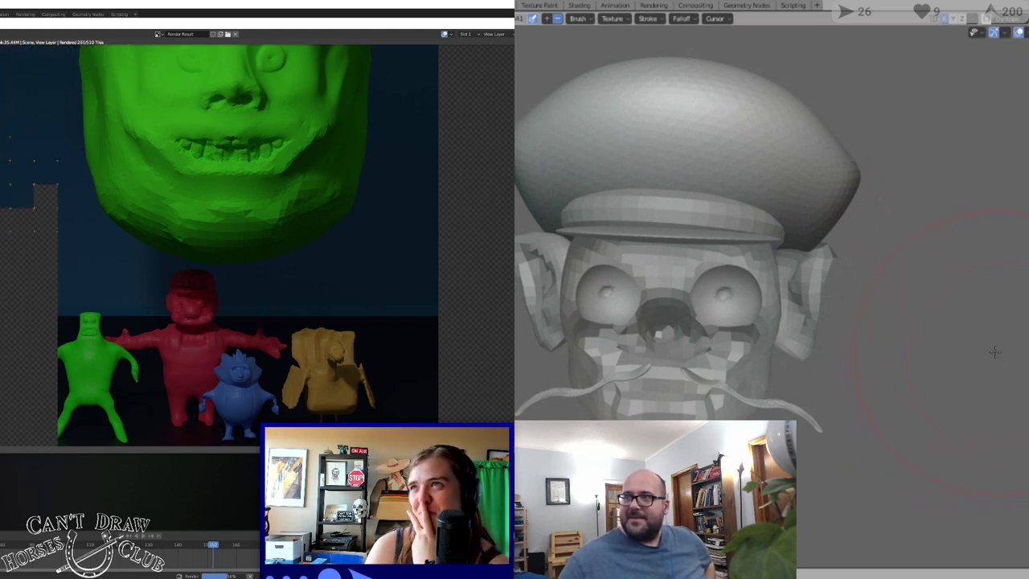
Sculpt the rear and upper surface of the cap crown, adjusting the brush size and smoothing out the crease
{"action": "mouse_move", "coordinate": [857, 325]}
{"action": "middle_mouse_down"}
{"action": "mouse_move", "coordinate": [918, 329]}
{"action": "mouse_move", "coordinate": [931, 311]}
{"action": "mouse_move", "coordinate": [903, 310]}
{"action": "mouse_move", "coordinate": [907, 378]}
{"action": "mouse_move", "coordinate": [987, 375]}
{"action": "middle_mouse_up"}
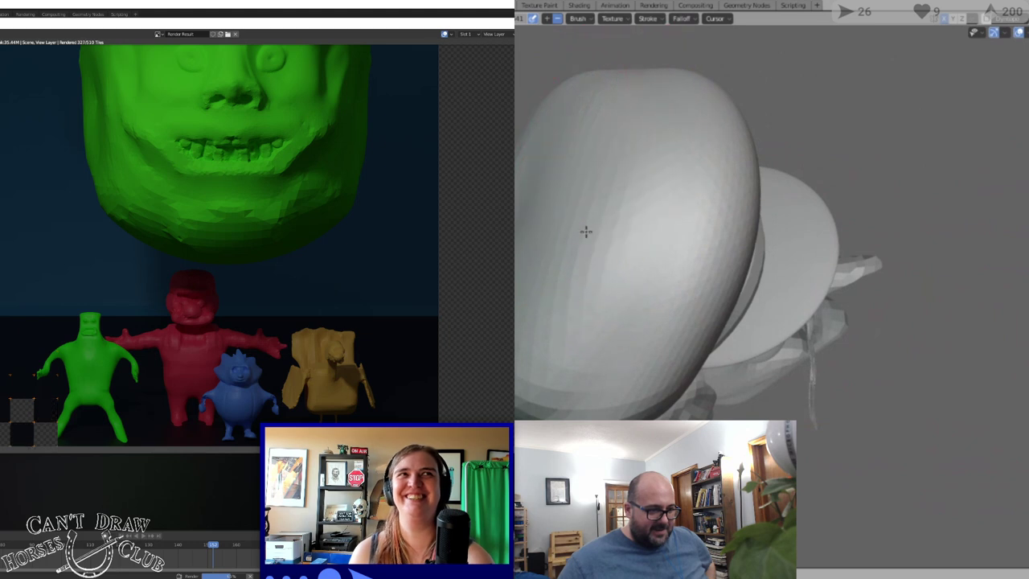
{"action": "left_click_drag", "start_coordinate": [566, 163], "coordinate": [543, 260]}
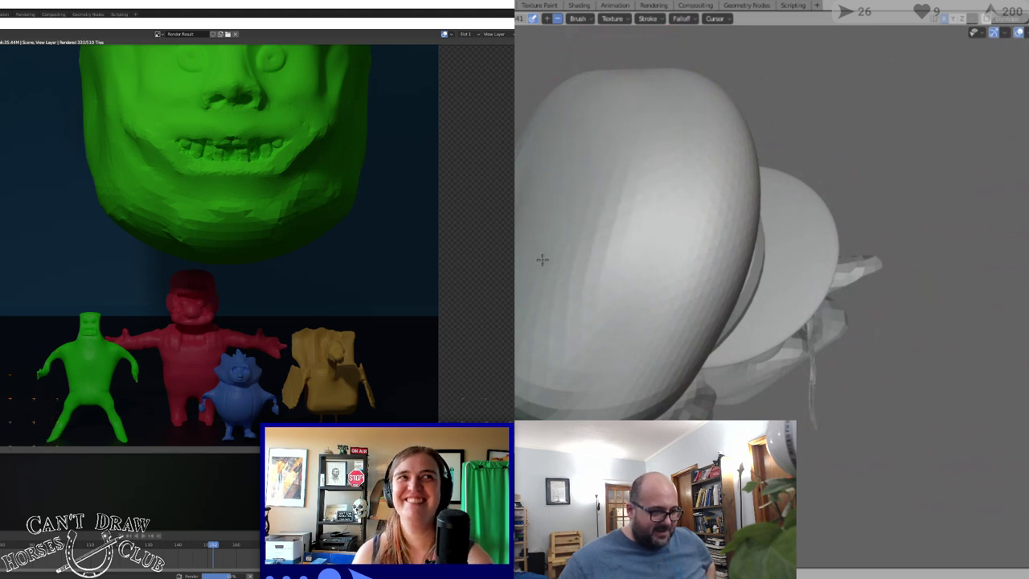
{"action": "left_click", "coordinate": [540, 394]}
{"action": "middle_click_drag", "start_coordinate": [569, 298], "coordinate": [554, 361]}
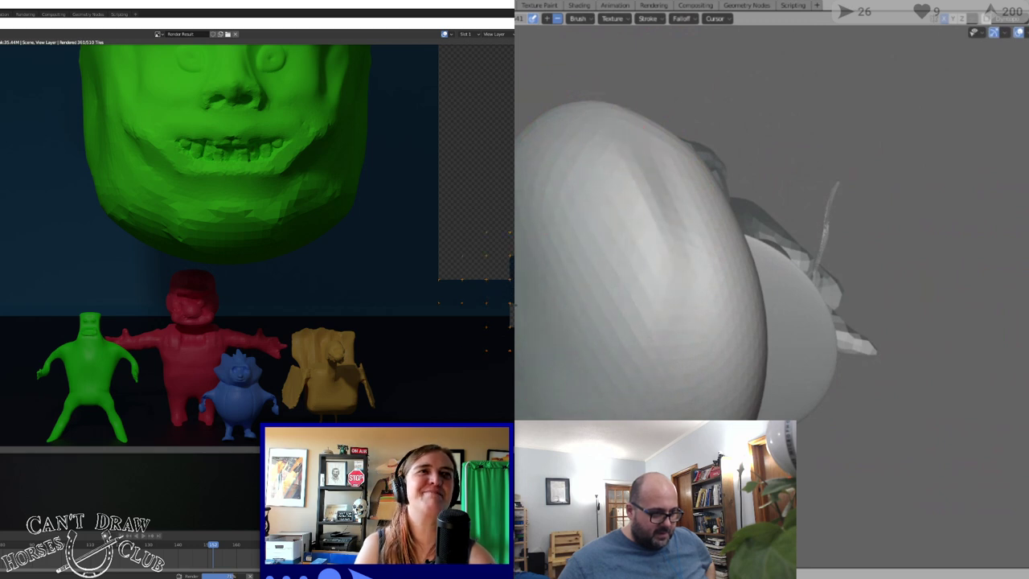
{"action": "key", "text": "f"}
{"action": "left_click", "coordinate": [668, 225]}
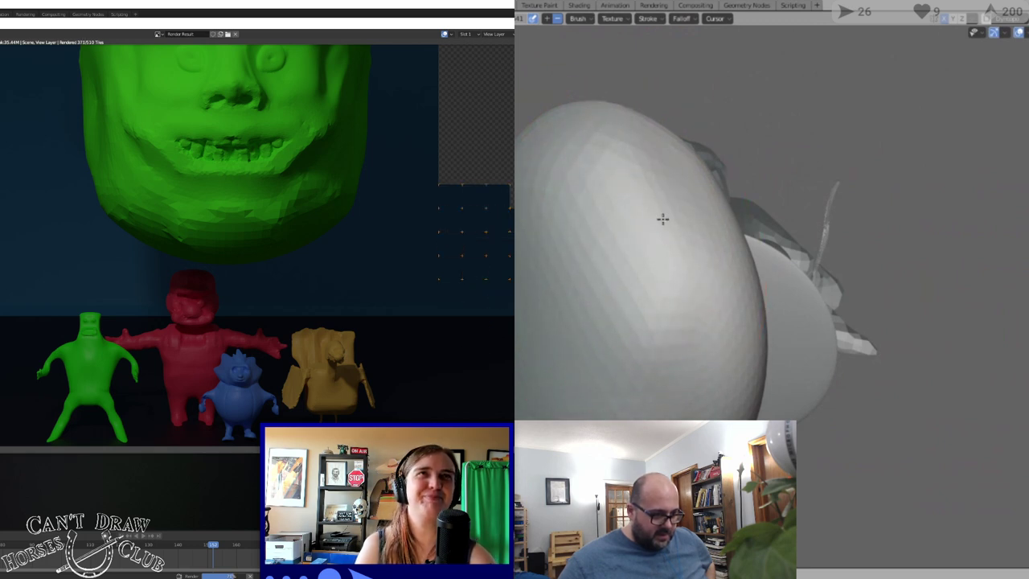
{"action": "mouse_move", "coordinate": [575, 341]}
{"action": "middle_mouse_down"}
{"action": "mouse_move", "coordinate": [547, 186]}
{"action": "mouse_move", "coordinate": [622, 180]}
{"action": "mouse_move", "coordinate": [626, 202]}
{"action": "mouse_move", "coordinate": [574, 199]}
{"action": "mouse_move", "coordinate": [642, 177]}
{"action": "middle_mouse_up"}
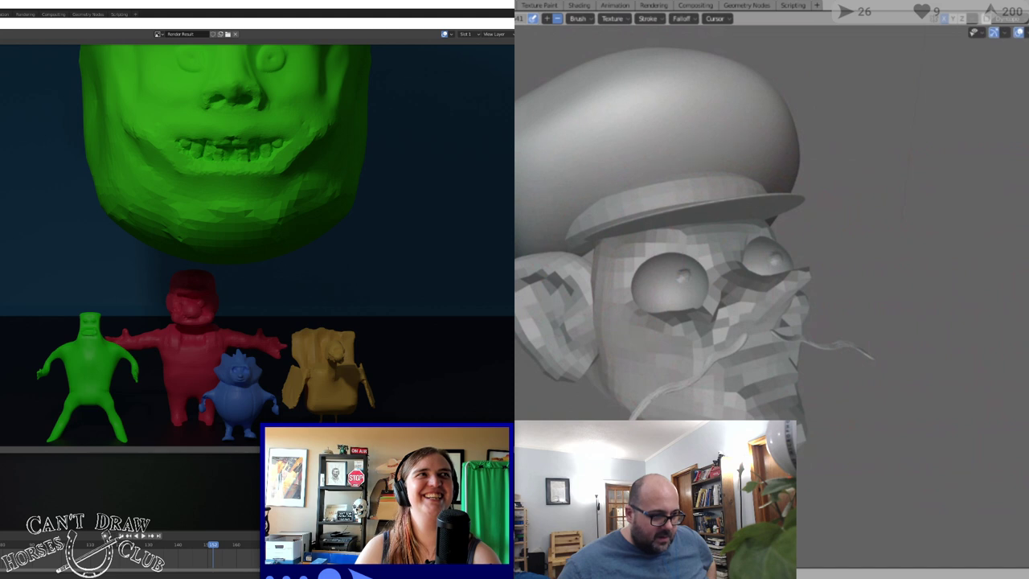
Save the finished render as friends.png, and add a modifier that smooths the moustached head's faceted surface
{"action": "key", "text": "alt+shift+s"}
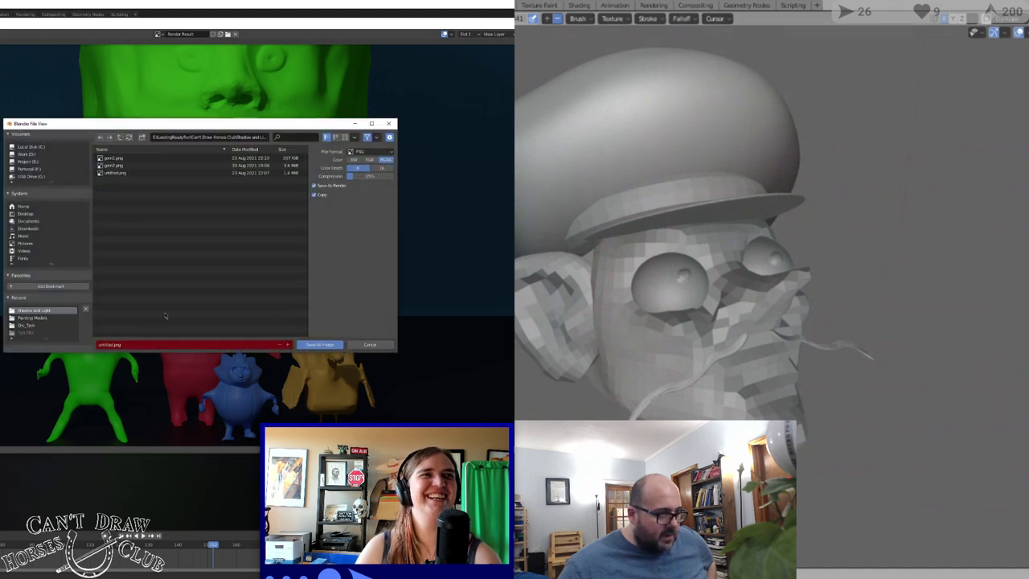
{"action": "left_click", "coordinate": [102, 344]}
{"action": "left_click", "coordinate": [611, 316]}
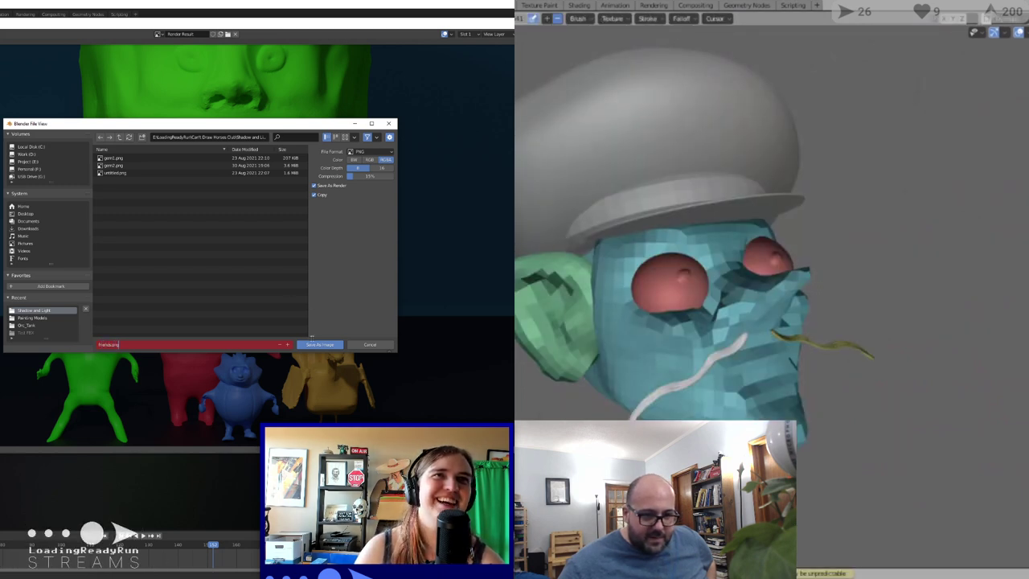
{"action": "left_click", "coordinate": [319, 344]}
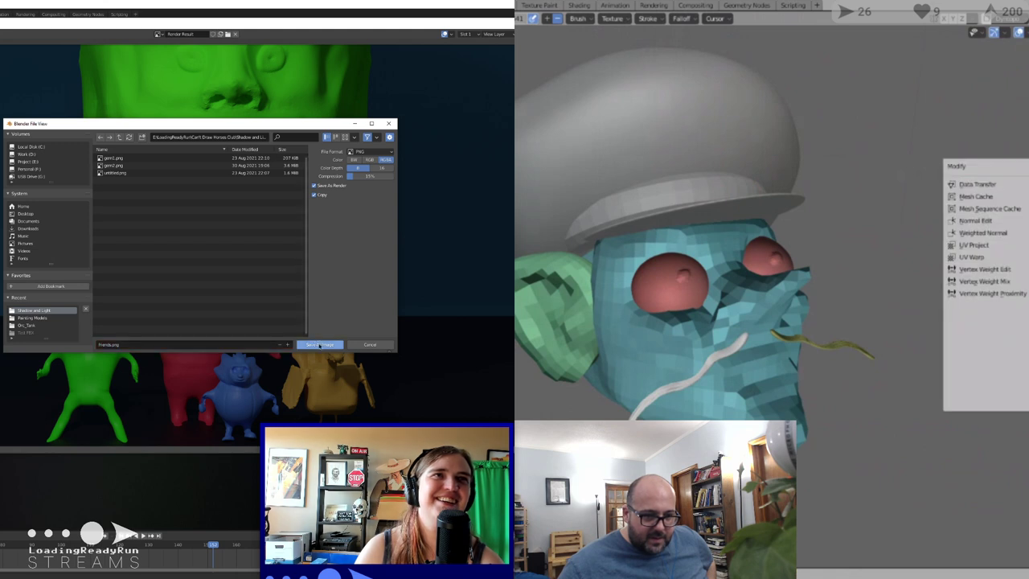
{"action": "left_click", "coordinate": [319, 344]}
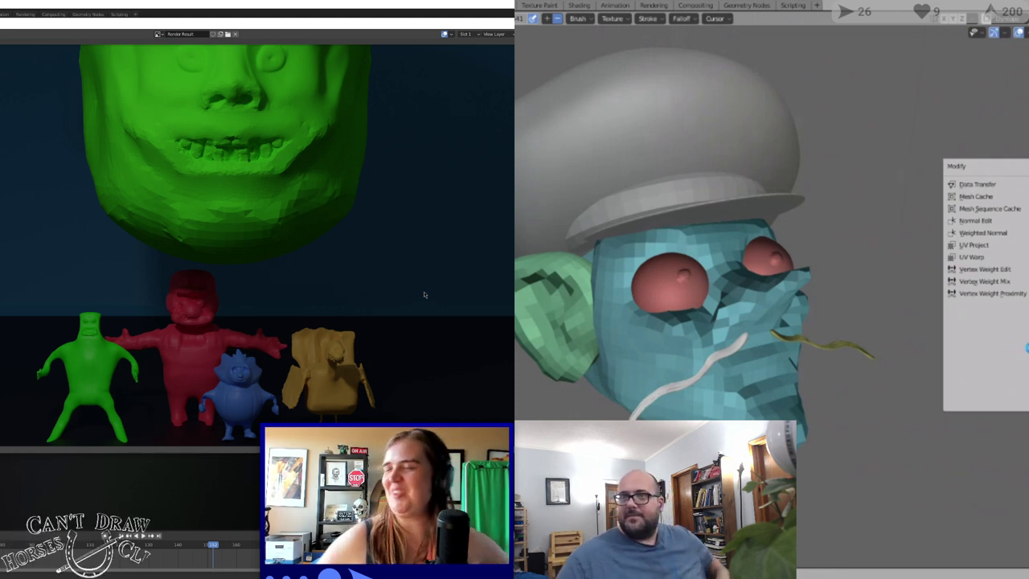
{"action": "left_click", "coordinate": [1028, 355]}
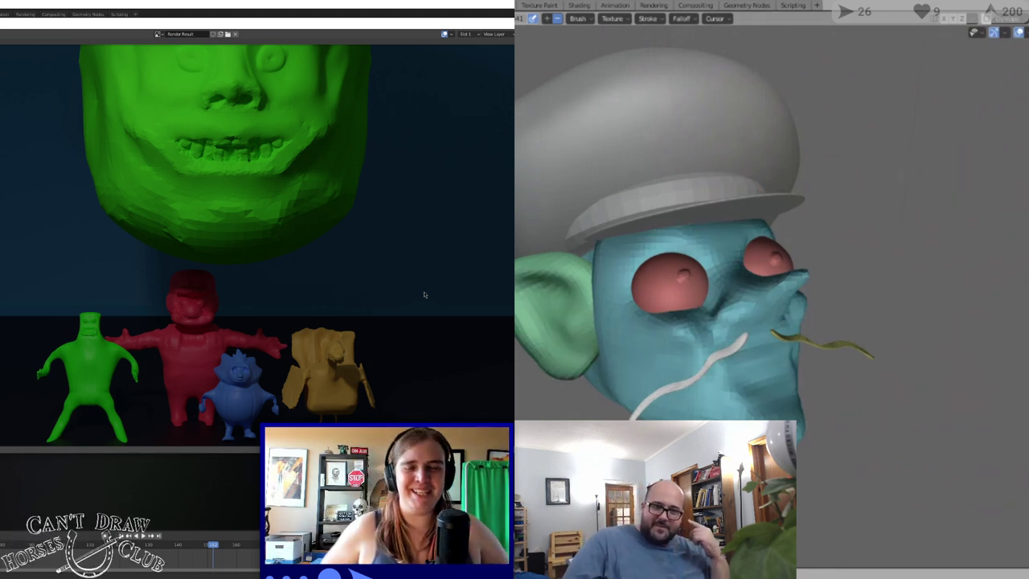